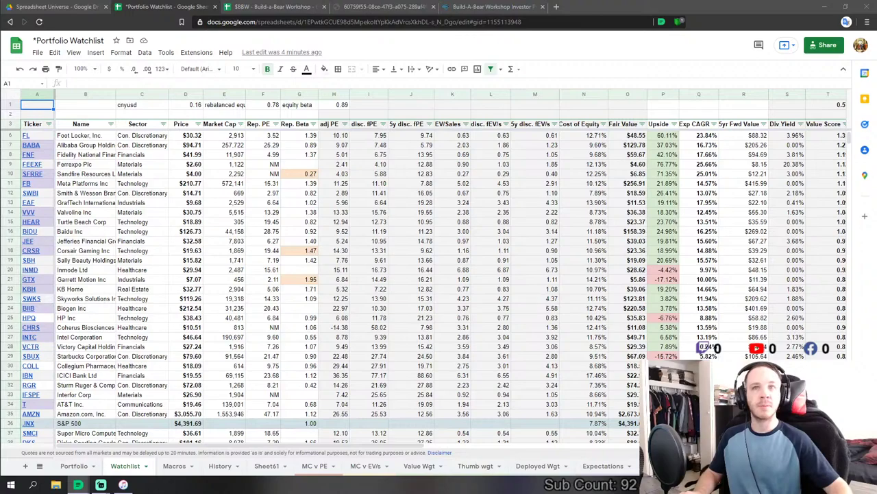
- Scroll the Watchlist down to the Ticker/Rank Score list and April 2022 EVENT calendar near row 90
{"action": "scroll", "coordinate": [366, 197], "scroll_direction": "down", "scroll_amount": 4}
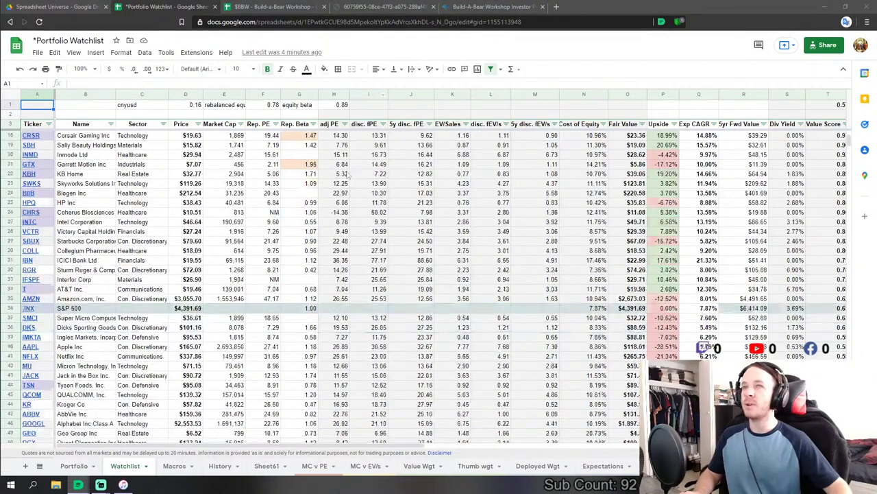
{"action": "scroll", "coordinate": [586, 222], "scroll_direction": "down", "scroll_amount": 10}
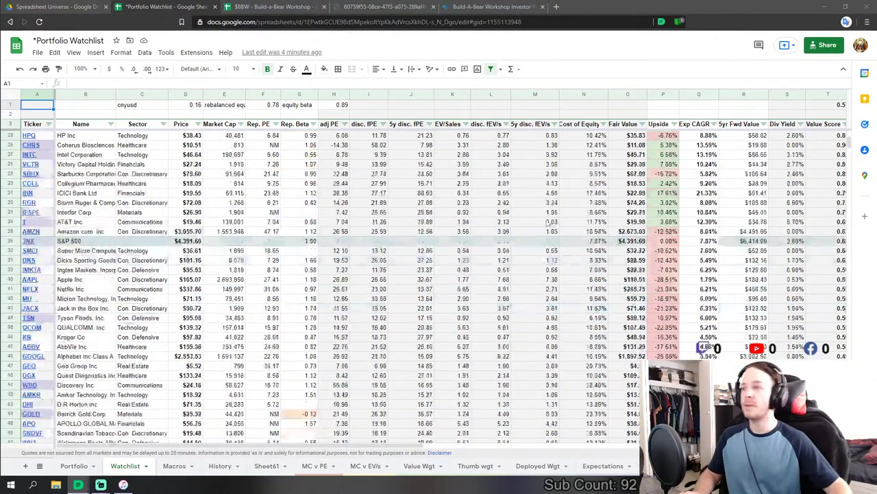
{"action": "scroll", "coordinate": [547, 222], "scroll_direction": "down", "scroll_amount": 5}
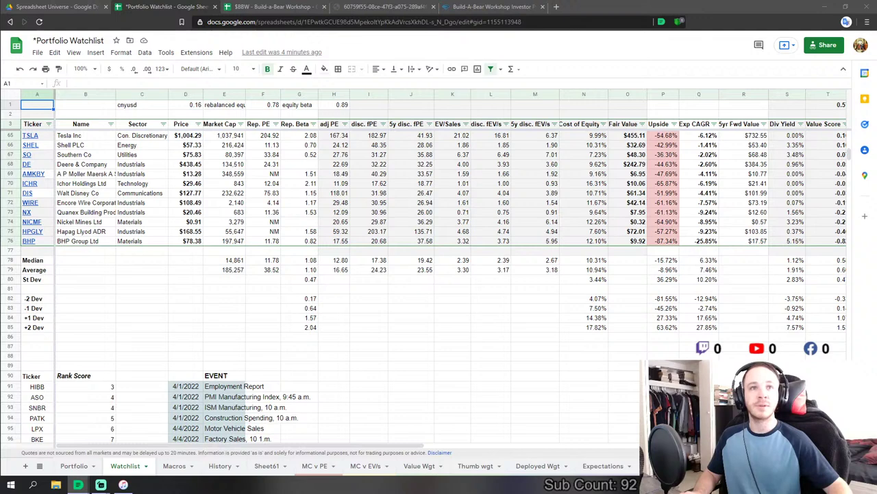
{"action": "scroll", "coordinate": [298, 310], "scroll_direction": "down", "scroll_amount": 5}
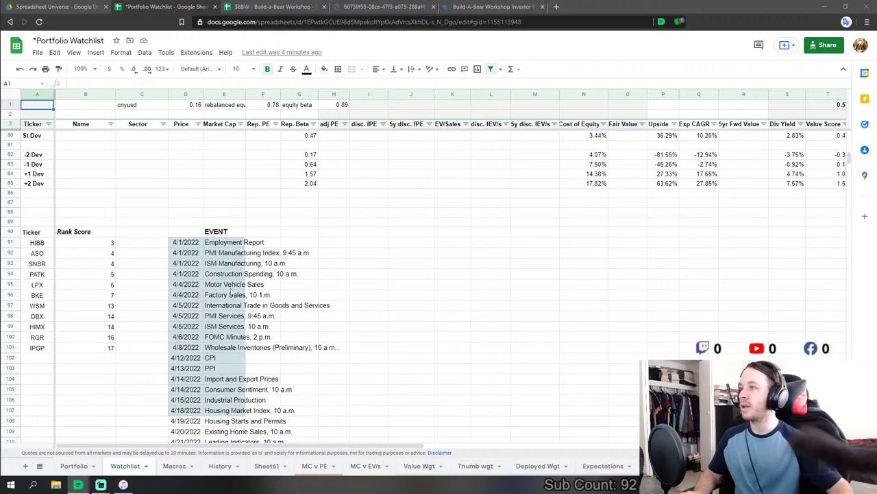
{"action": "scroll", "coordinate": [223, 292], "scroll_direction": "down", "scroll_amount": 2}
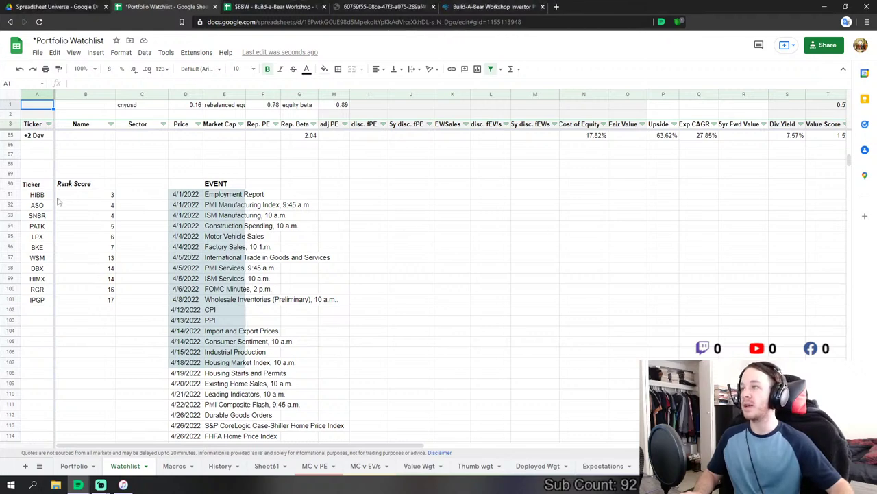
- Select the tickers HIBB through RGR and their Rank Scores 3 to 17 to review them
{"action": "left_click_drag", "start_coordinate": [31, 183], "coordinate": [95, 306]}
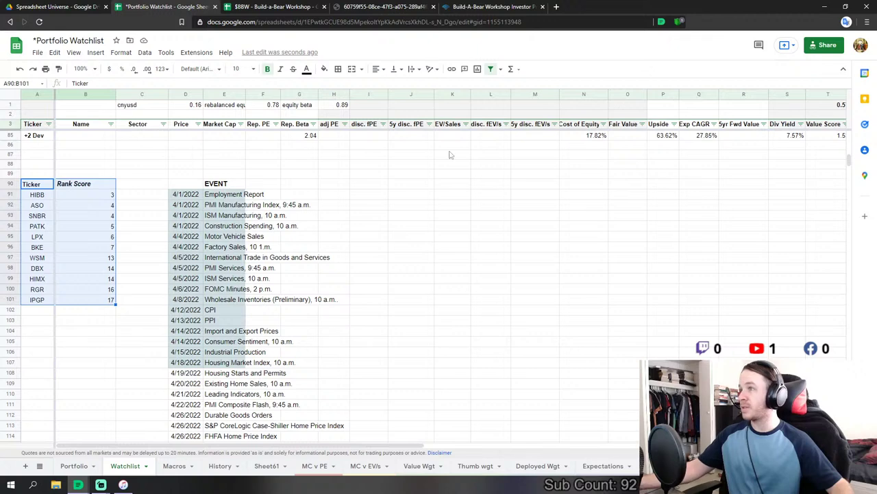
{"action": "left_click", "coordinate": [142, 236]}
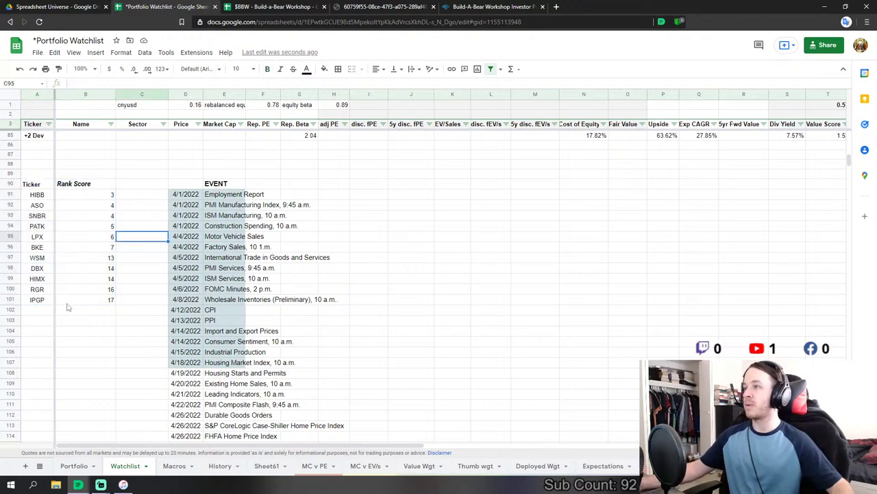
{"action": "left_click_drag", "start_coordinate": [33, 197], "coordinate": [38, 290]}
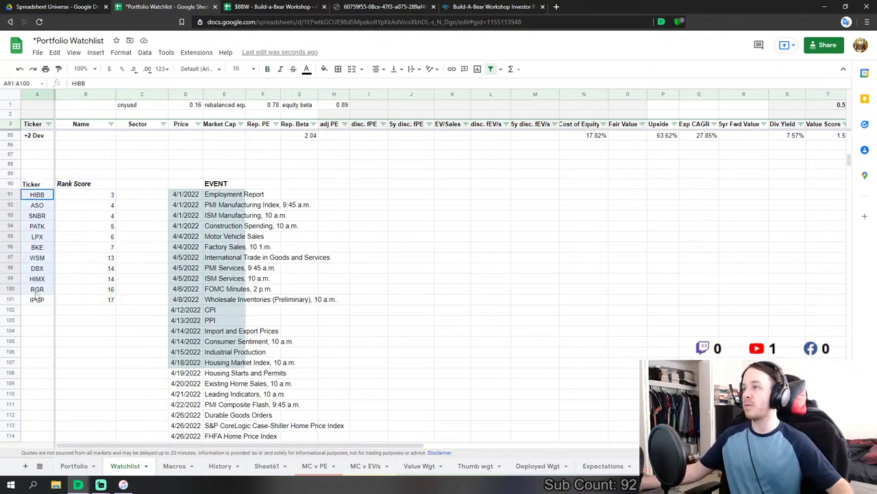
{"action": "left_click_drag", "start_coordinate": [111, 195], "coordinate": [102, 302]}
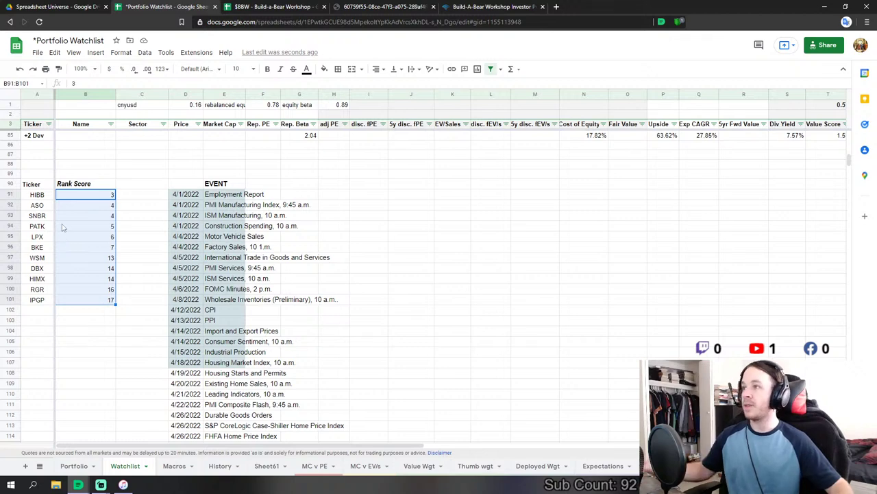
{"action": "left_click", "coordinate": [38, 195]}
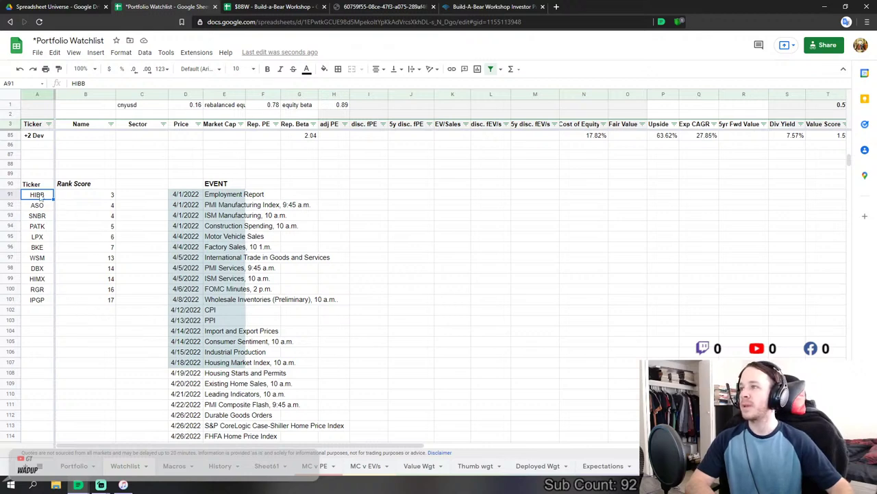
{"action": "left_click_drag", "start_coordinate": [47, 198], "coordinate": [83, 304]}
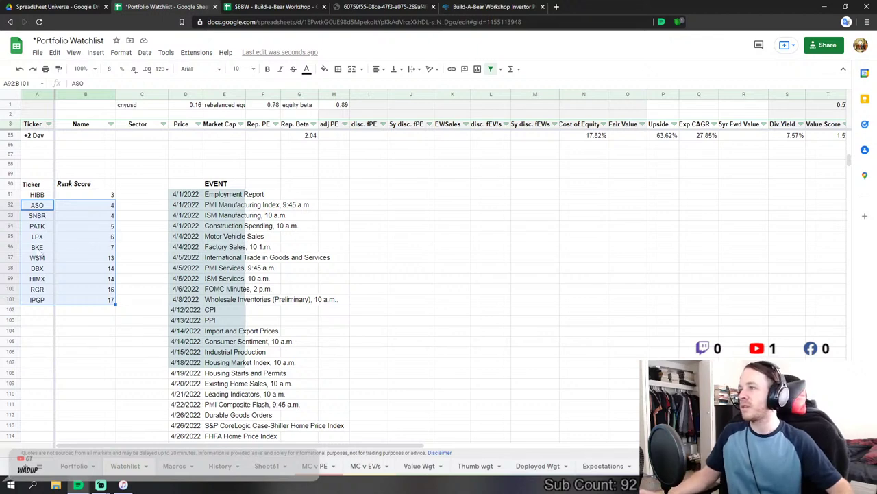
- Check the ASO and SNBR tickers, then switch to the $BBW Build-a-Bear Workshop spreadsheet
{"action": "left_click", "coordinate": [193, 240]}
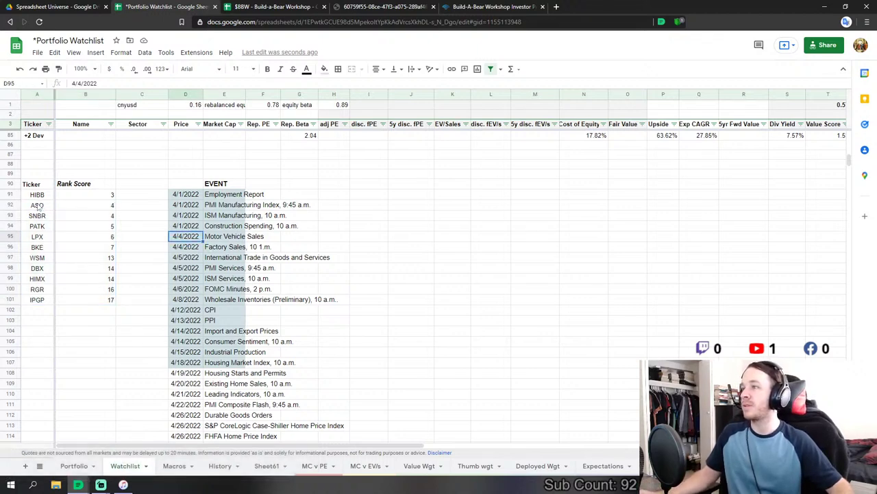
{"action": "left_click", "coordinate": [37, 205]}
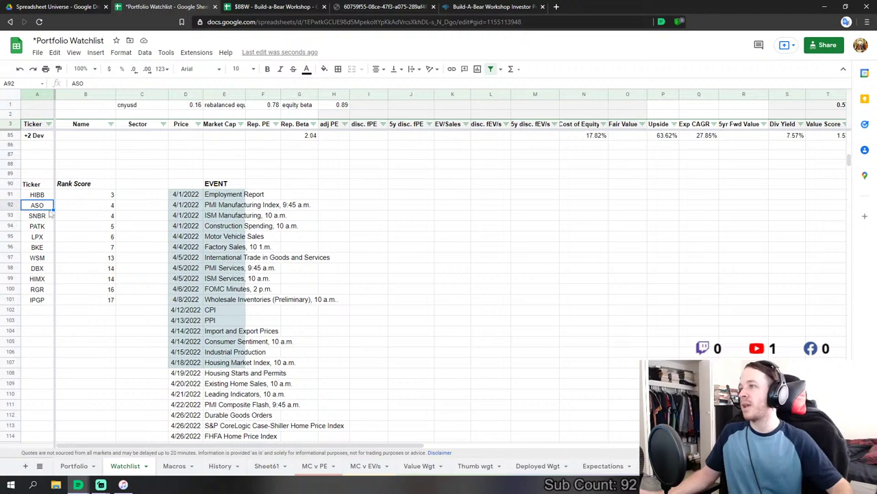
{"action": "left_click", "coordinate": [41, 219]}
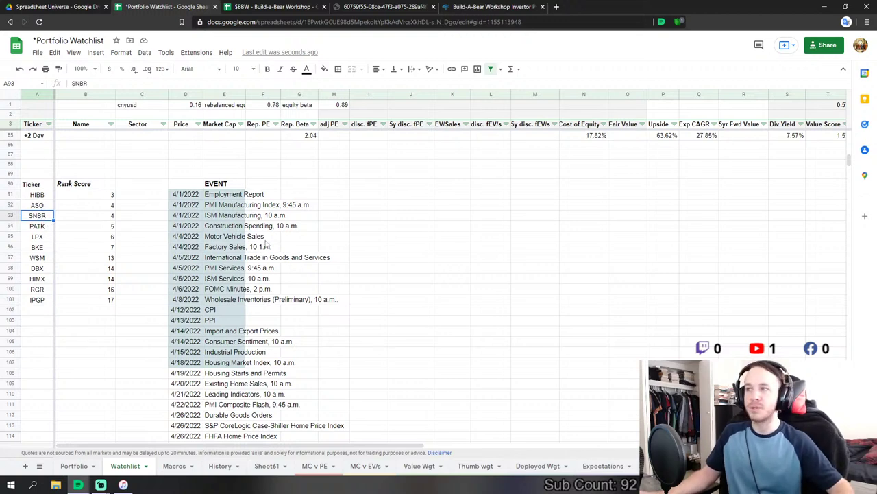
{"action": "left_click", "coordinate": [273, 7]}
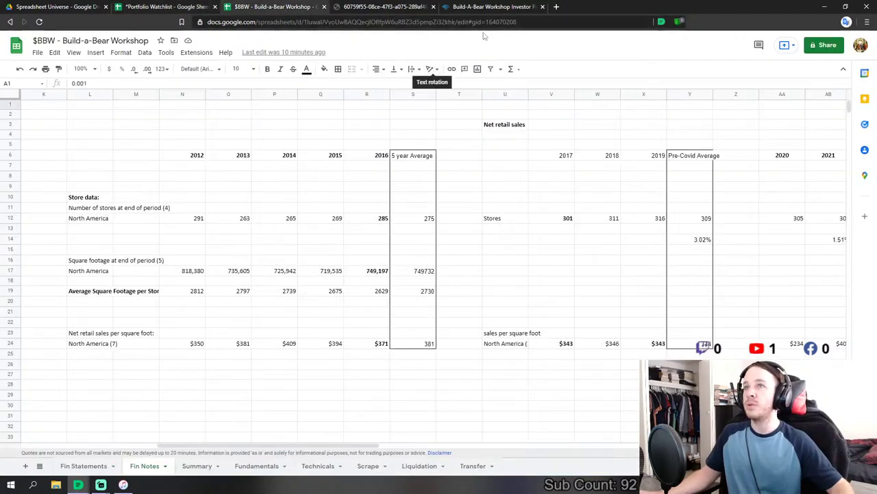
- Close the investor webcast browser tab and show the Fundamentals sheet of the $BBW workbook
{"action": "left_click", "coordinate": [502, 7]}
{"action": "key", "text": "ctrl+w"}
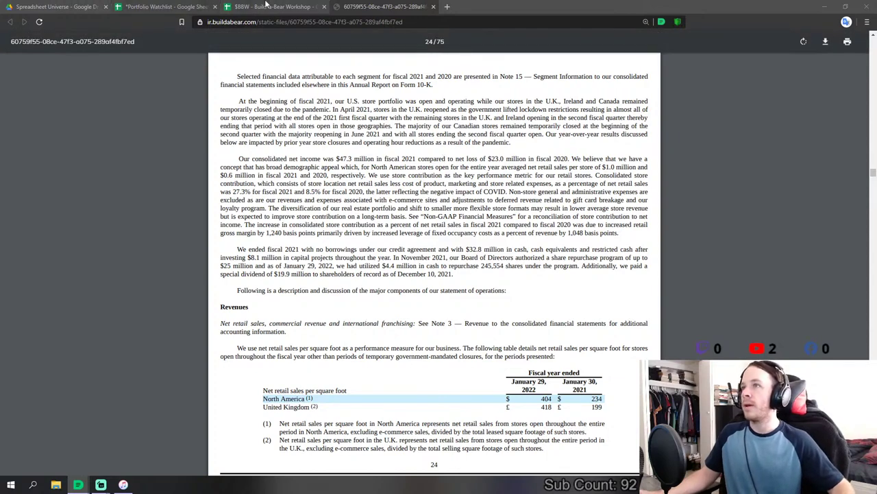
{"action": "left_click", "coordinate": [266, 5]}
{"action": "scroll", "coordinate": [404, 325], "scroll_direction": "down", "scroll_amount": 1}
{"action": "scroll", "coordinate": [339, 364], "scroll_direction": "up", "scroll_amount": 1}
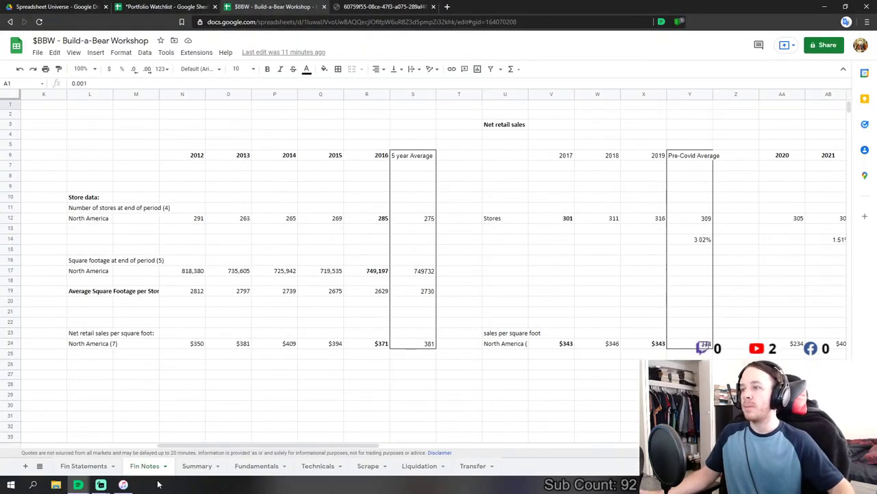
{"action": "left_click", "coordinate": [265, 466]}
{"action": "left_click", "coordinate": [266, 358]}
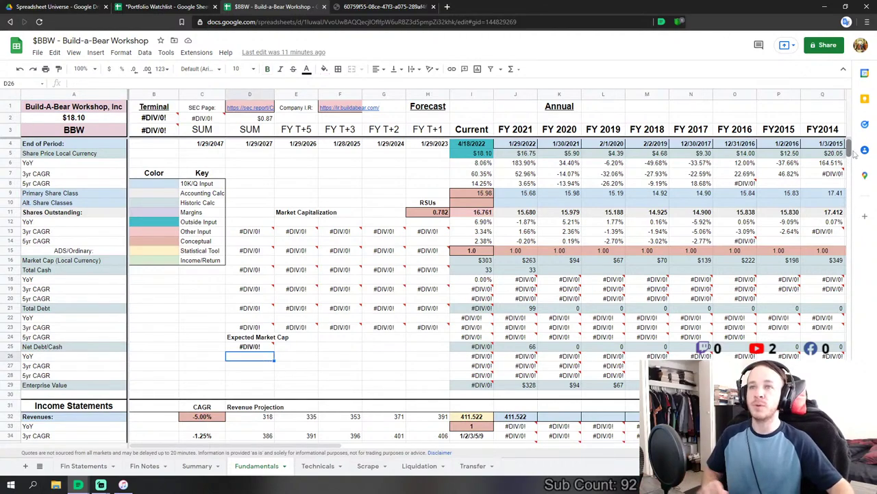
{"action": "left_click_drag", "start_coordinate": [848, 149], "coordinate": [854, 357]}
{"action": "scroll", "coordinate": [364, 323], "scroll_direction": "down", "scroll_amount": 2}
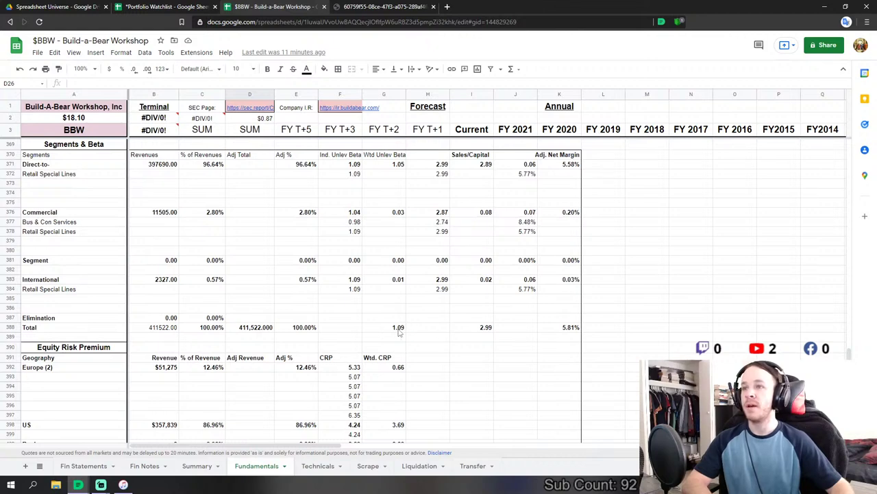
{"action": "scroll", "coordinate": [458, 335], "scroll_direction": "down", "scroll_amount": 1}
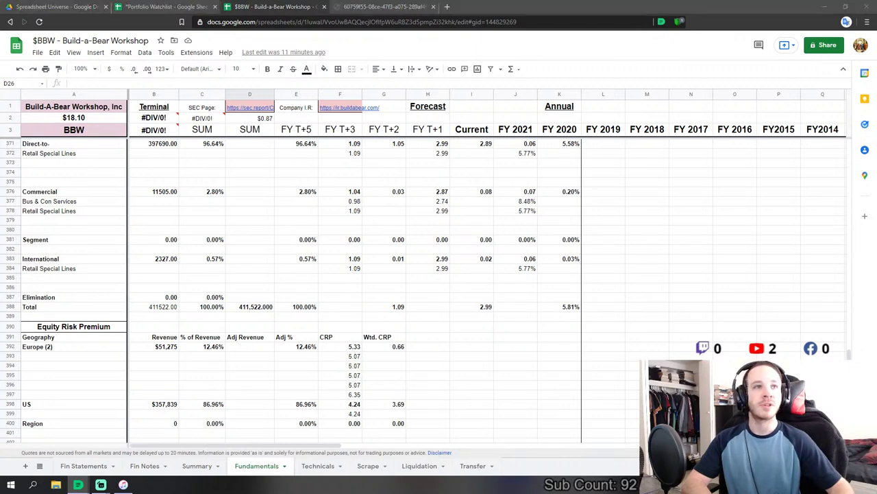
{"action": "scroll", "coordinate": [454, 317], "scroll_direction": "up", "scroll_amount": 2}
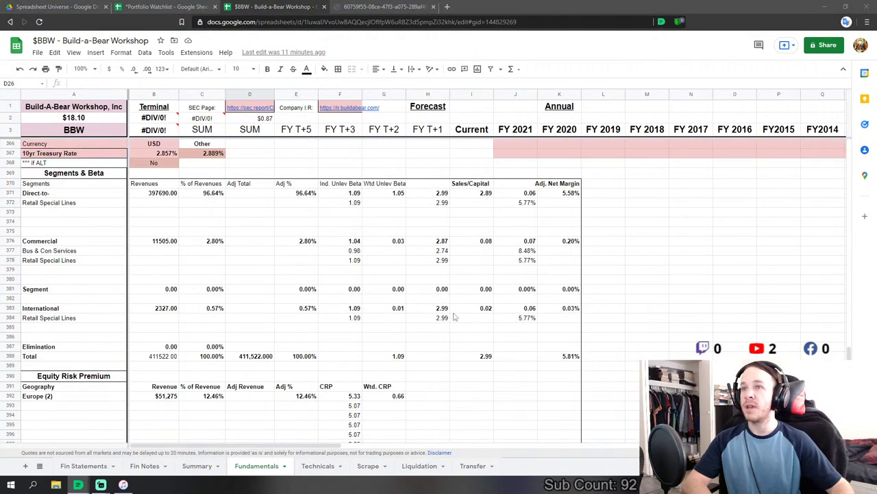
{"action": "left_click", "coordinate": [480, 358]}
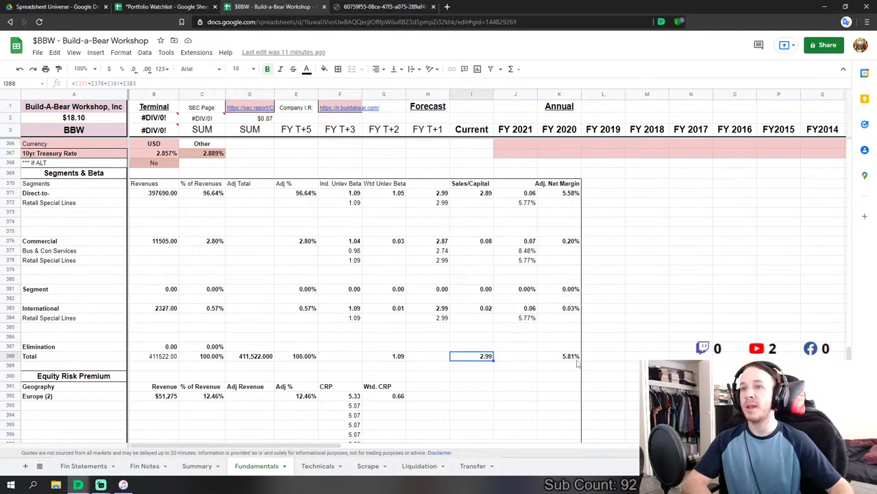
{"action": "scroll", "coordinate": [572, 272], "scroll_direction": "up", "scroll_amount": 8}
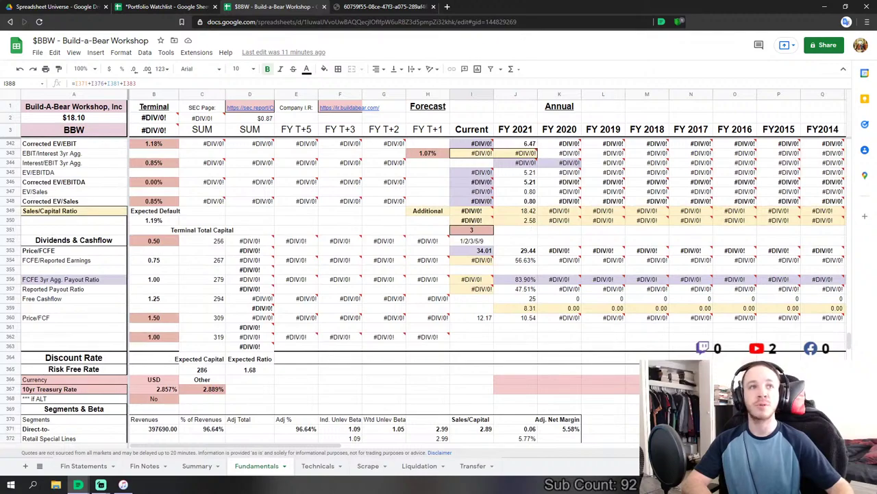
{"action": "scroll", "coordinate": [595, 271], "scroll_direction": "down", "scroll_amount": 4}
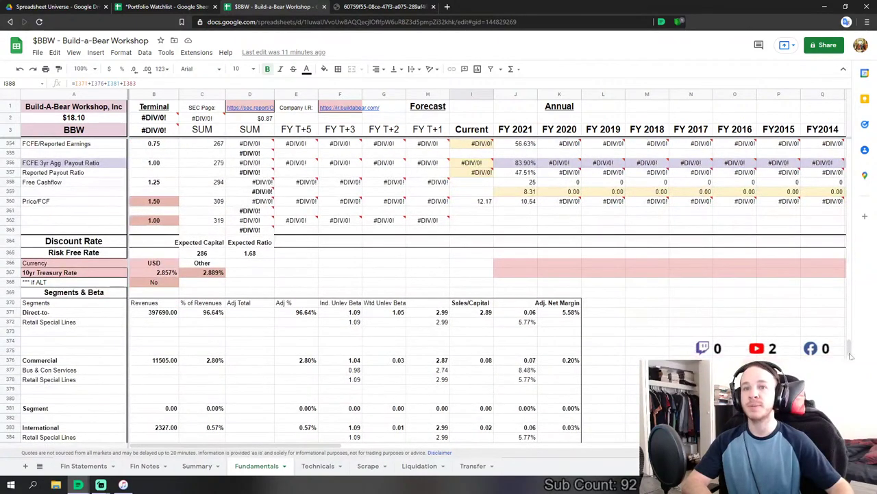
{"action": "mouse_move", "coordinate": [850, 355]}
{"action": "left_mouse_down"}
{"action": "mouse_move", "coordinate": [849, 200]}
{"action": "mouse_move", "coordinate": [849, 354]}
{"action": "left_mouse_up"}
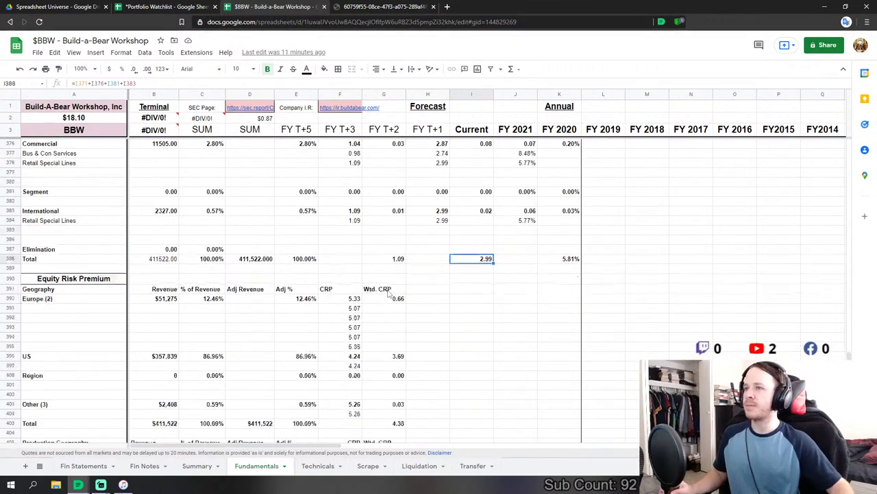
{"action": "scroll", "coordinate": [387, 293], "scroll_direction": "down", "scroll_amount": 5}
{"action": "scroll", "coordinate": [387, 293], "scroll_direction": "up", "scroll_amount": 2}
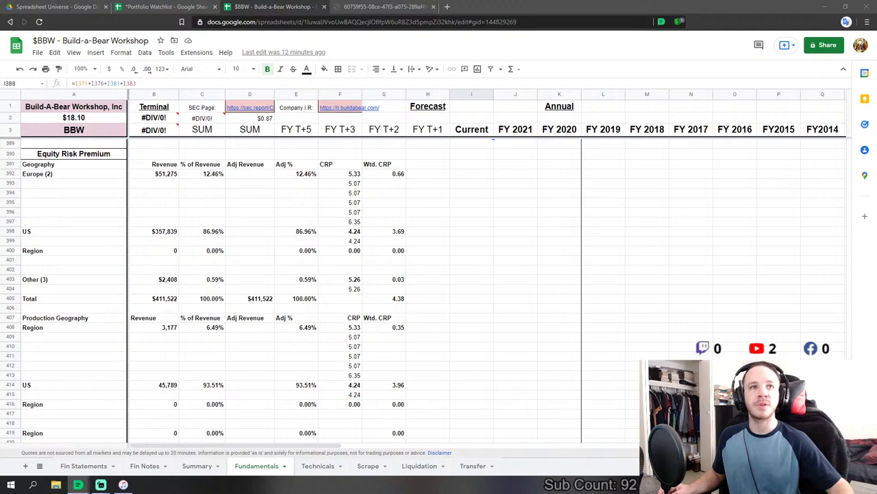
{"action": "scroll", "coordinate": [231, 290], "scroll_direction": "down", "scroll_amount": 5}
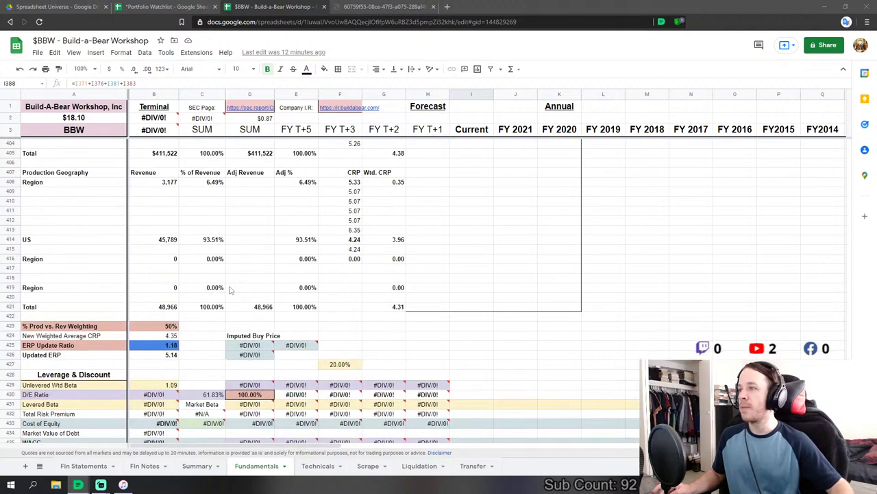
{"action": "scroll", "coordinate": [231, 290], "scroll_direction": "up", "scroll_amount": 5}
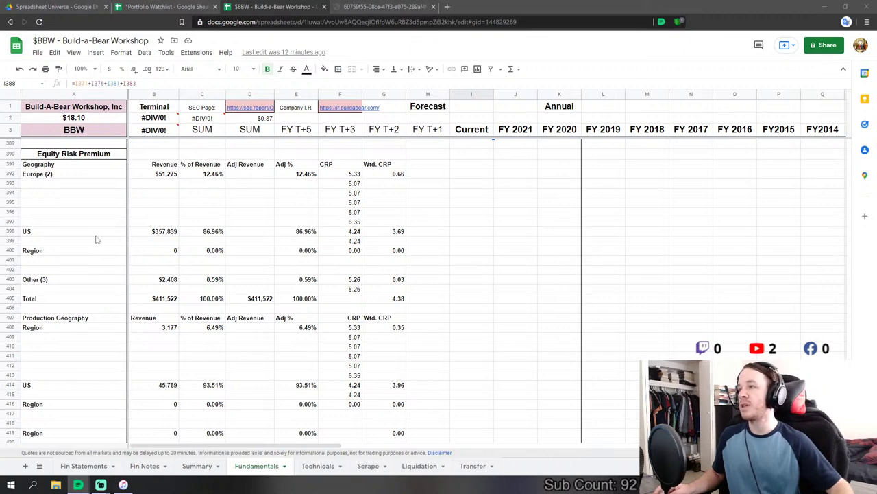
{"action": "scroll", "coordinate": [96, 239], "scroll_direction": "down", "scroll_amount": 2}
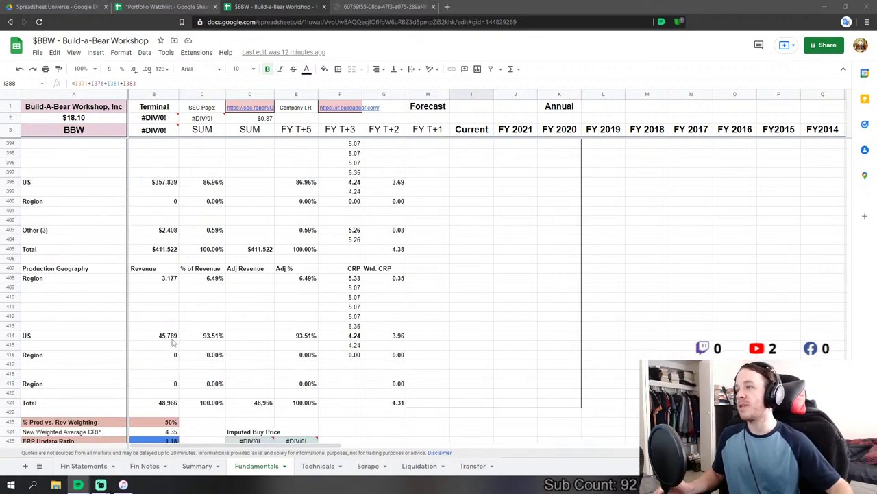
{"action": "scroll", "coordinate": [173, 343], "scroll_direction": "down", "scroll_amount": 2}
{"action": "scroll", "coordinate": [333, 298], "scroll_direction": "down", "scroll_amount": 8}
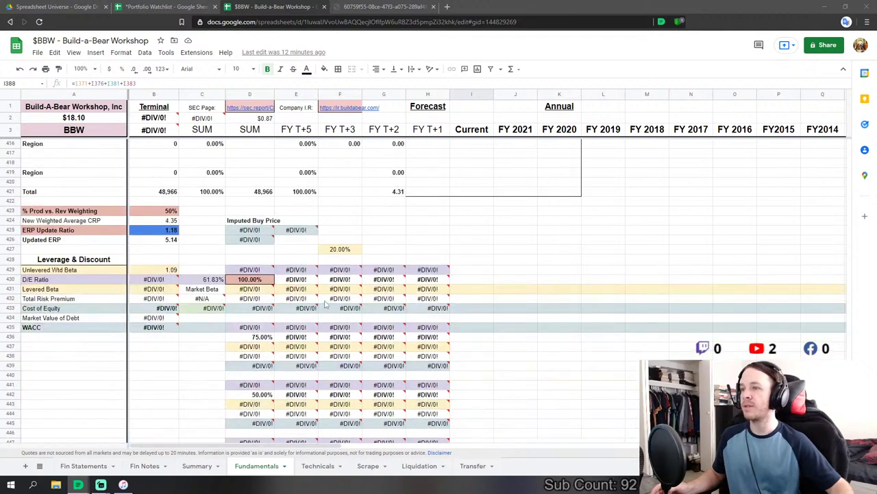
{"action": "scroll", "coordinate": [330, 303], "scroll_direction": "down", "scroll_amount": 7}
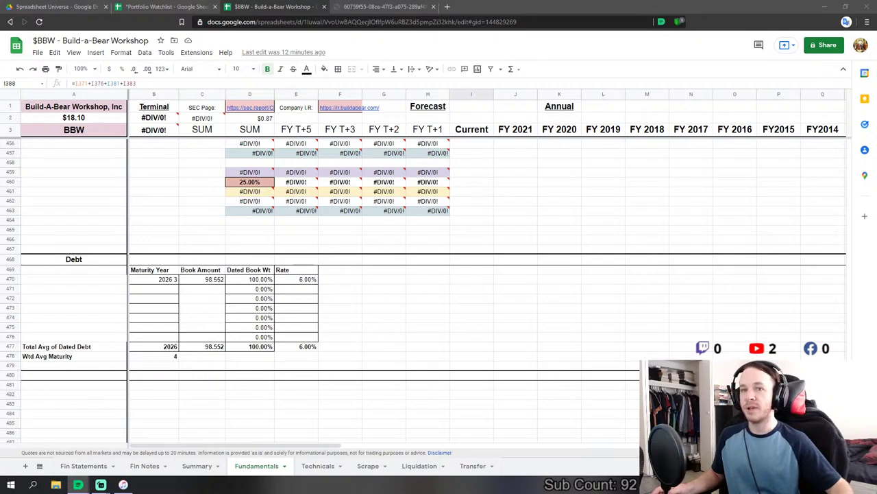
{"action": "scroll", "coordinate": [530, 220], "scroll_direction": "up", "scroll_amount": 20}
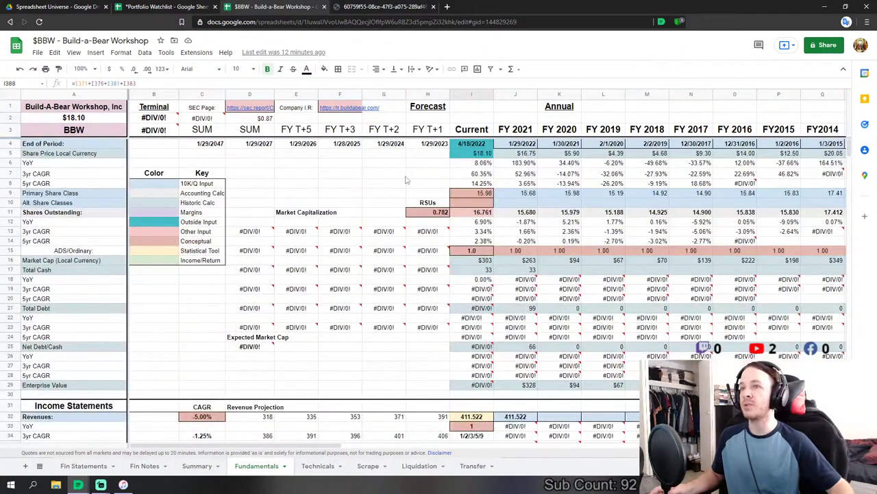
{"action": "left_click", "coordinate": [482, 263]}
{"action": "scroll", "coordinate": [387, 257], "scroll_direction": "down", "scroll_amount": 2}
{"action": "left_click", "coordinate": [362, 309]}
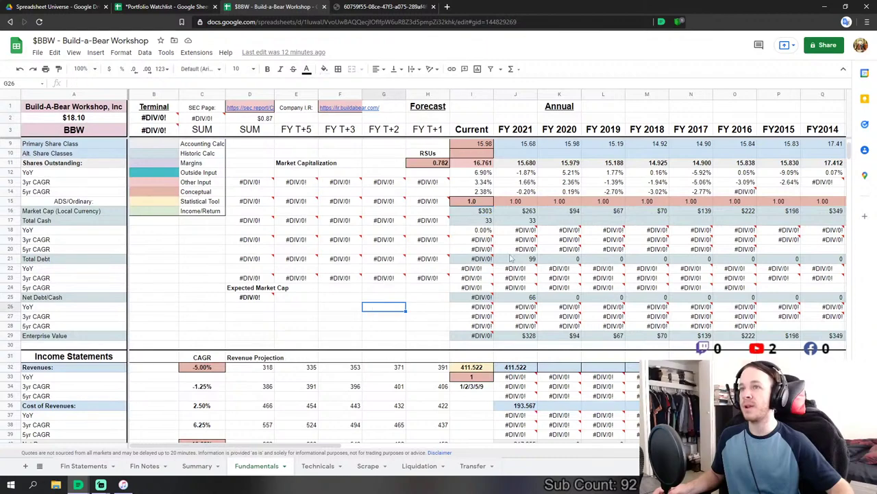
{"action": "scroll", "coordinate": [362, 310], "scroll_direction": "down", "scroll_amount": 5}
{"action": "scroll", "coordinate": [491, 291], "scroll_direction": "down", "scroll_amount": 10}
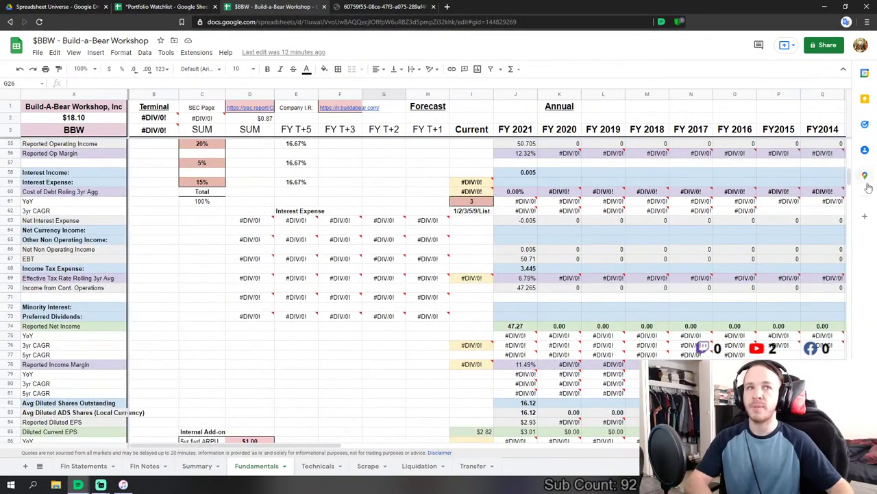
{"action": "scroll", "coordinate": [465, 223], "scroll_direction": "up", "scroll_amount": 3}
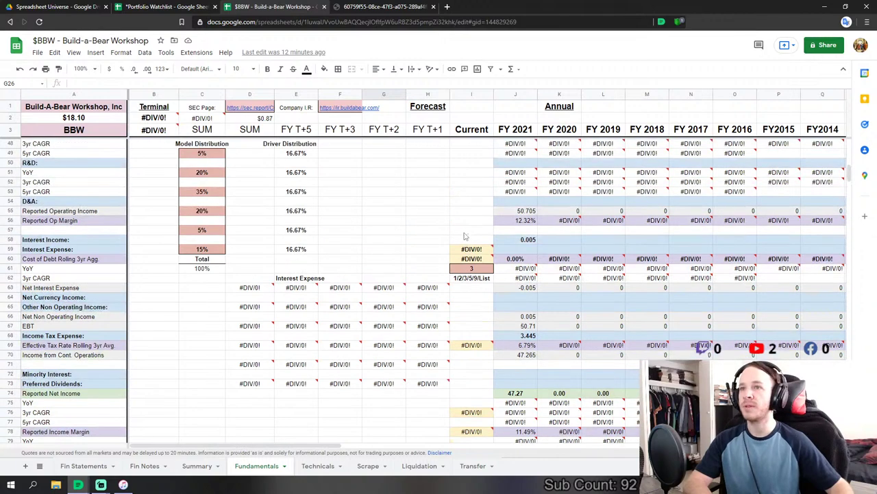
{"action": "left_click", "coordinate": [463, 231]}
{"action": "scroll", "coordinate": [240, 433], "scroll_direction": "up", "scroll_amount": 8}
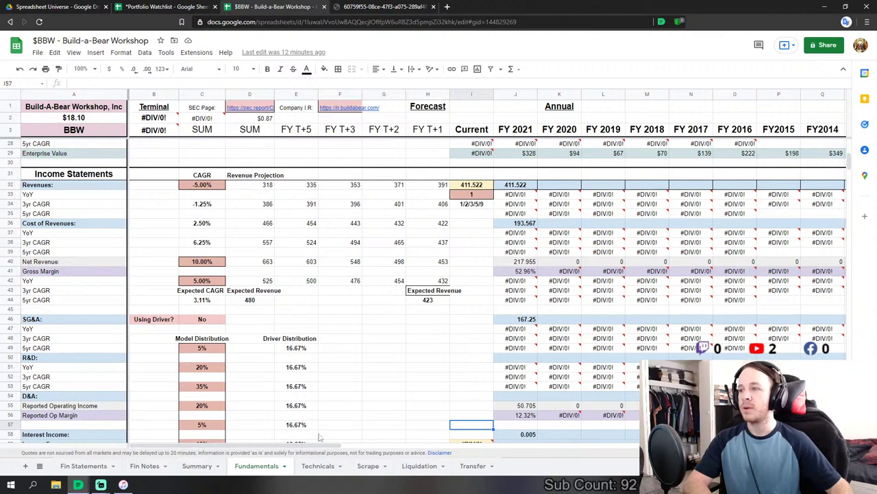
{"action": "mouse_move", "coordinate": [704, 196]}
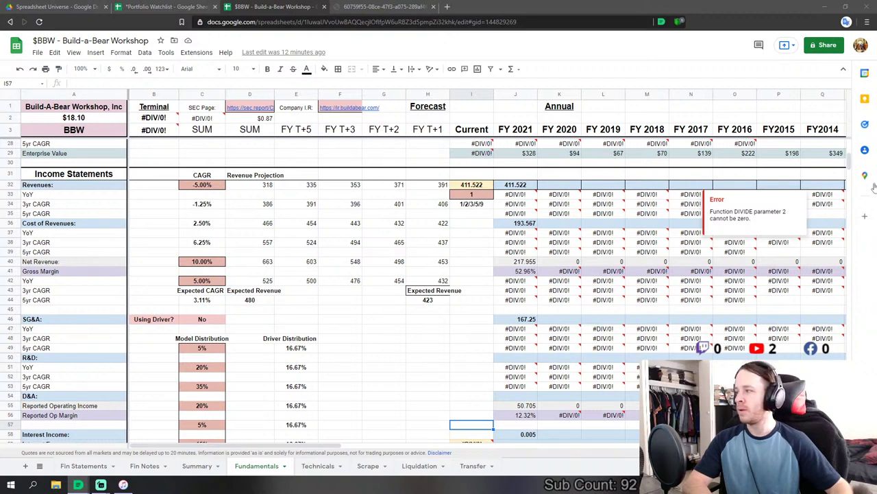
{"action": "mouse_move", "coordinate": [581, 220]}
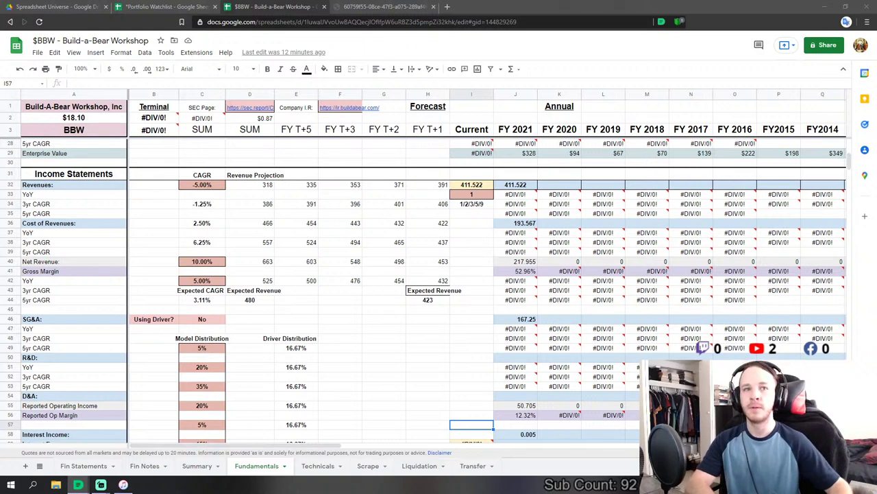
{"action": "left_click", "coordinate": [548, 185]}
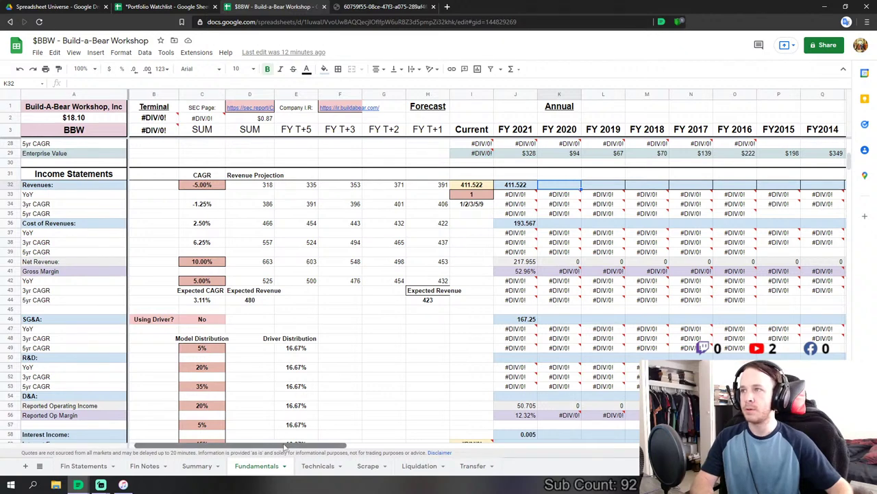
{"action": "left_click_drag", "start_coordinate": [274, 447], "coordinate": [312, 447]}
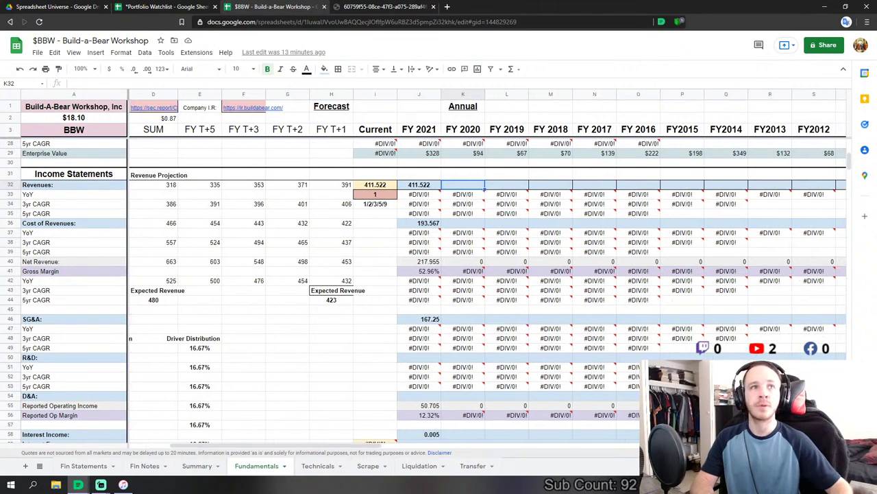
- Link FY 2020 revenues K32 to Fin Statements J11 and cost of revenues K36 to J18
{"action": "type", "text": "="}
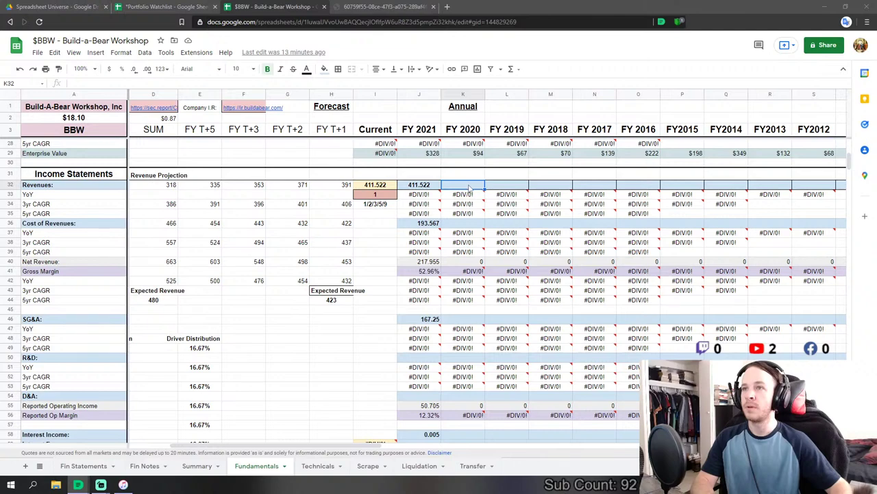
{"action": "left_click", "coordinate": [81, 466]}
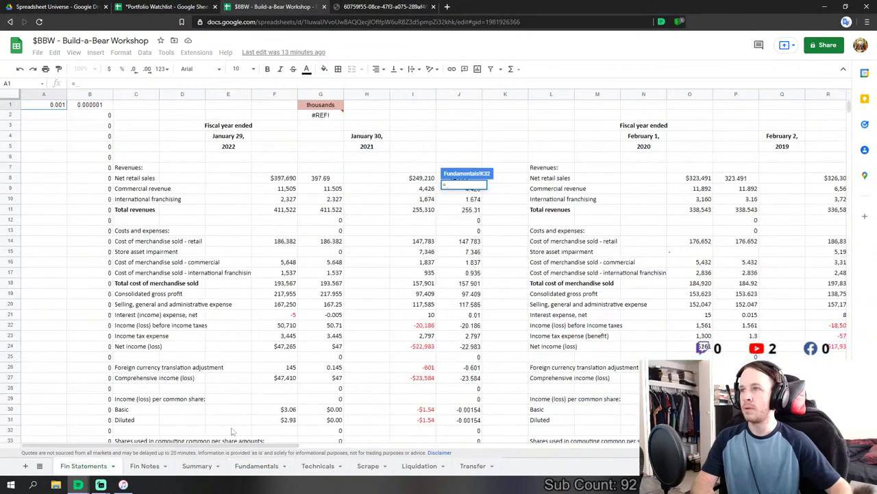
{"action": "left_click_drag", "start_coordinate": [212, 449], "coordinate": [253, 444]}
{"action": "scroll", "coordinate": [339, 190], "scroll_direction": "down", "scroll_amount": 1}
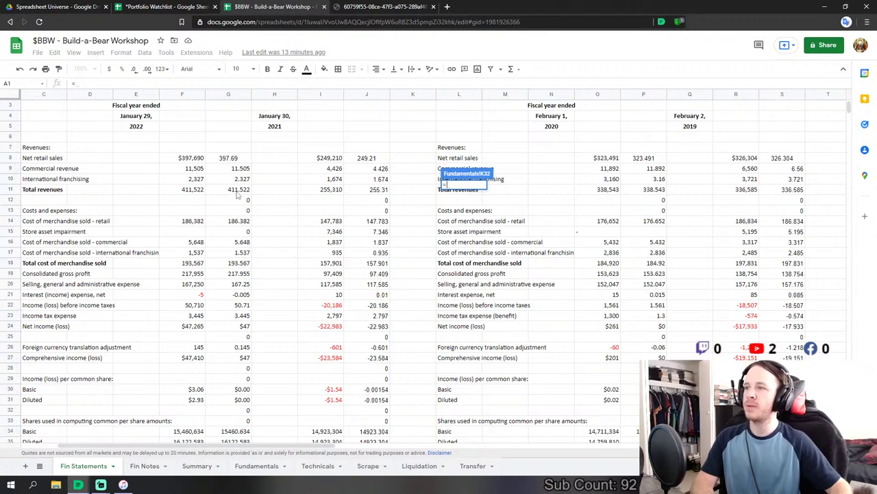
{"action": "left_click", "coordinate": [378, 192]}
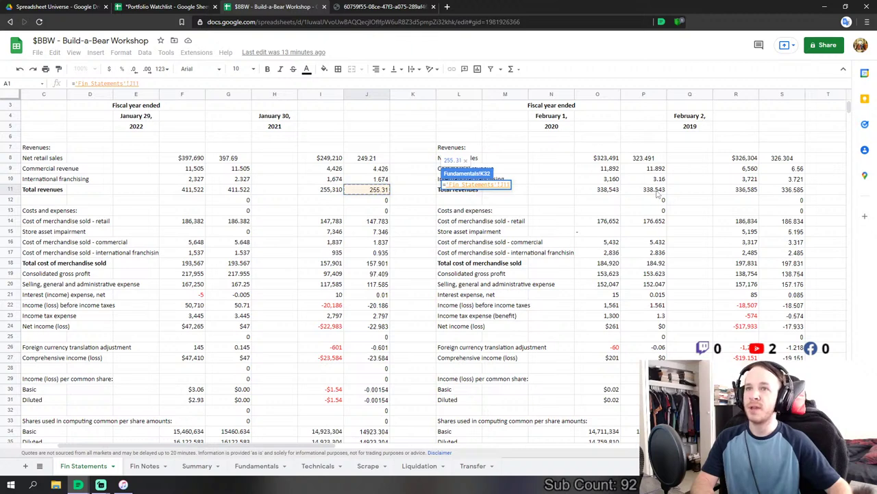
{"action": "key", "text": "Return"}
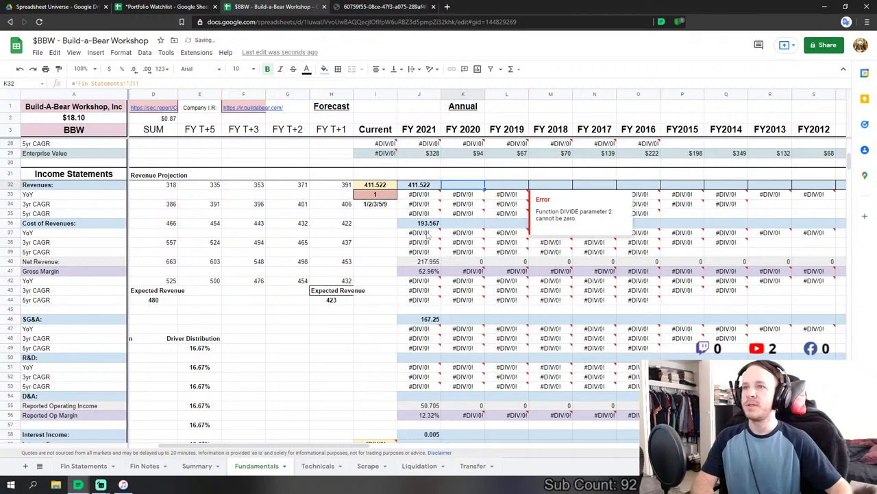
{"action": "left_click", "coordinate": [460, 224]}
{"action": "type", "text": "="}
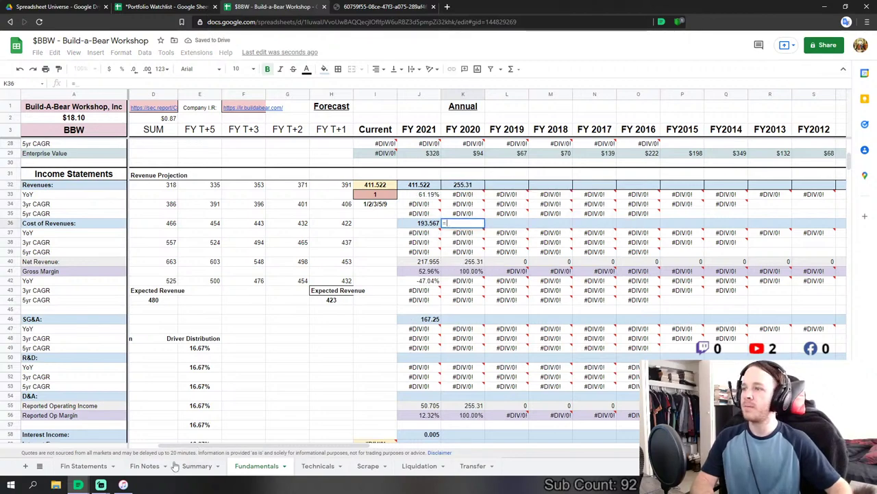
{"action": "left_click", "coordinate": [83, 465]}
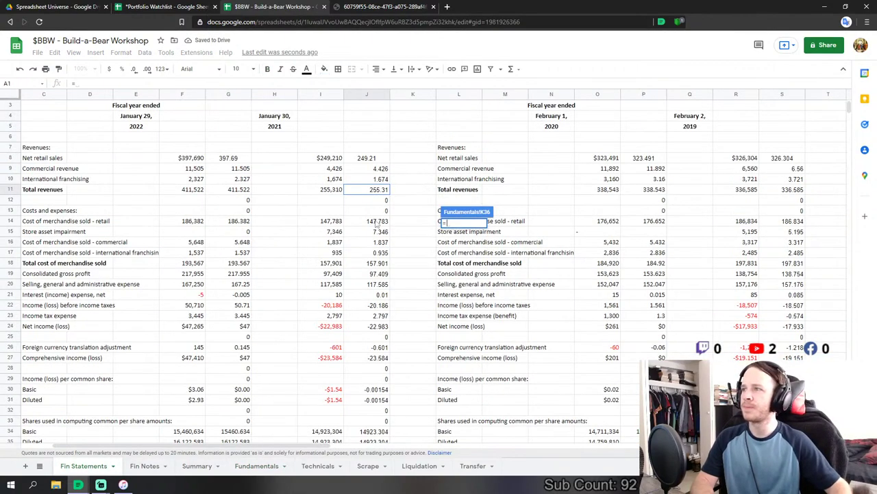
{"action": "left_click", "coordinate": [378, 263]}
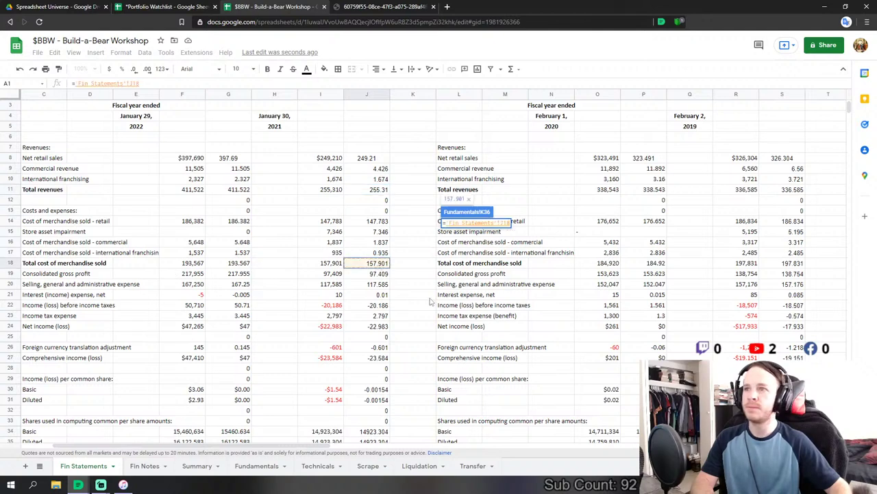
{"action": "key", "text": "Return"}
- Link FY 2020 SG&A K46 to Fin Statements J20 and interest income K58 to J21
{"action": "left_click", "coordinate": [475, 302]}
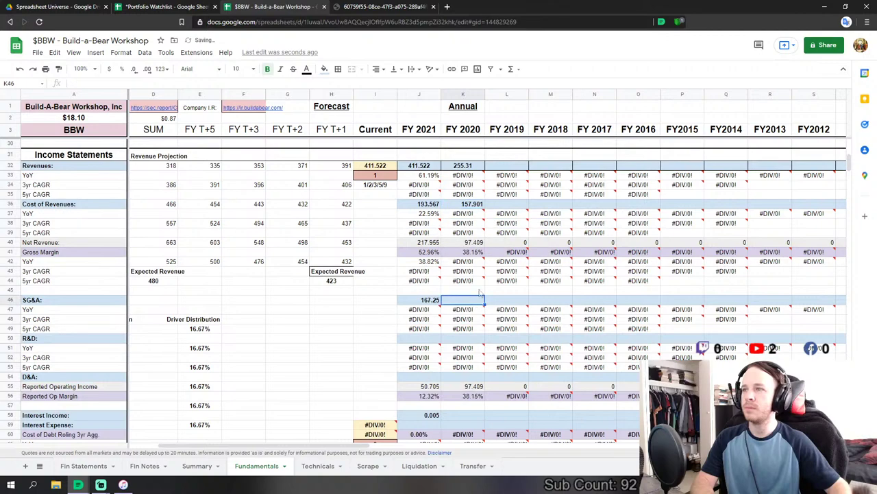
{"action": "scroll", "coordinate": [475, 303], "scroll_direction": "down", "scroll_amount": 2}
{"action": "type", "text": "="}
{"action": "left_click", "coordinate": [84, 466]}
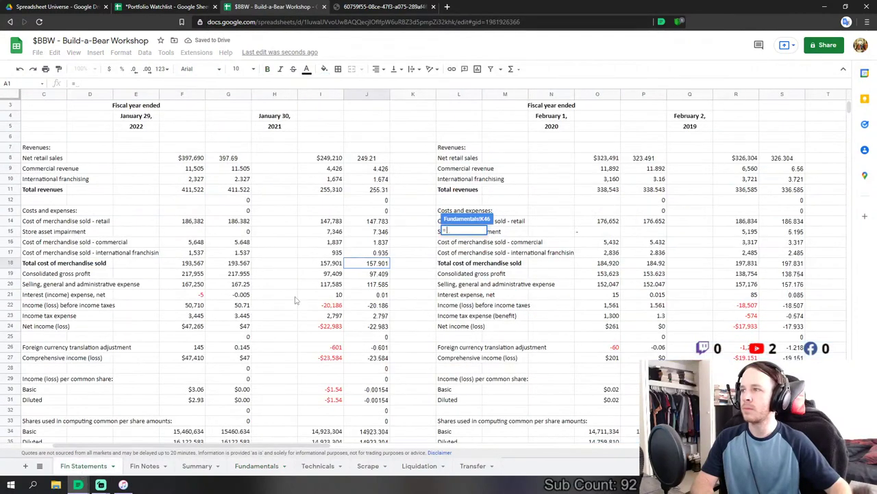
{"action": "left_click", "coordinate": [384, 283]}
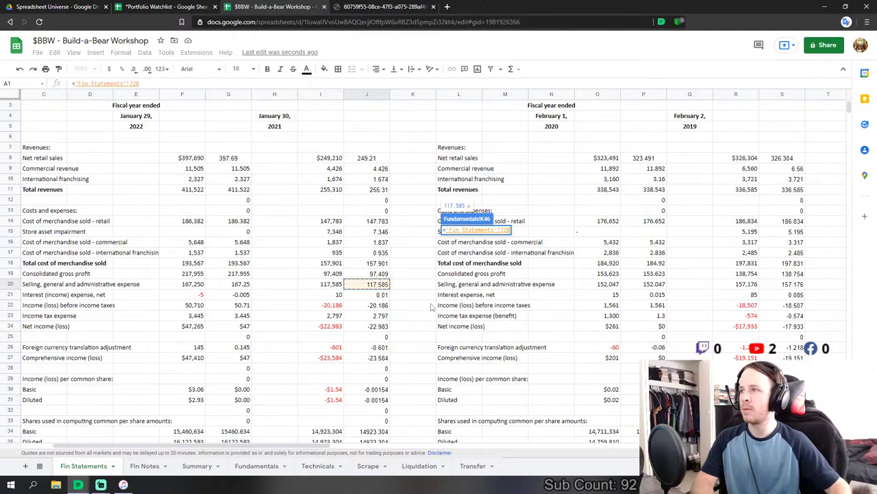
{"action": "key", "text": "Return"}
{"action": "left_click", "coordinate": [473, 296]}
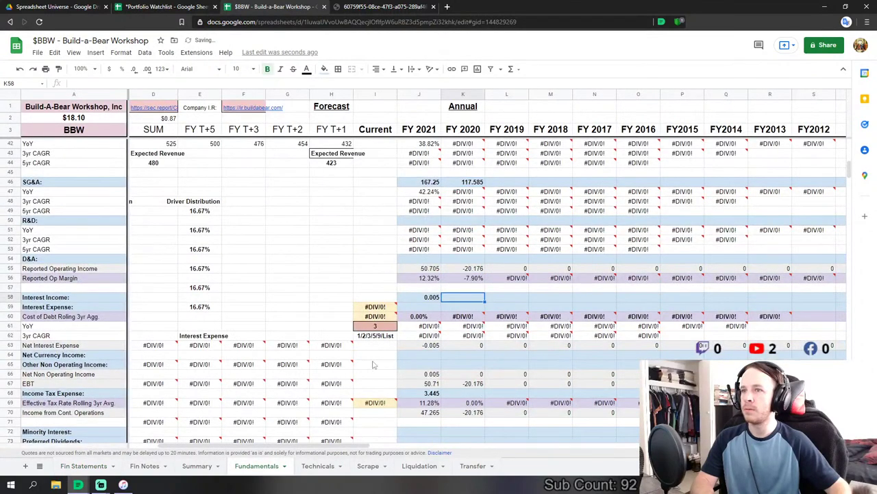
{"action": "type", "text": "="}
{"action": "left_click", "coordinate": [83, 465]}
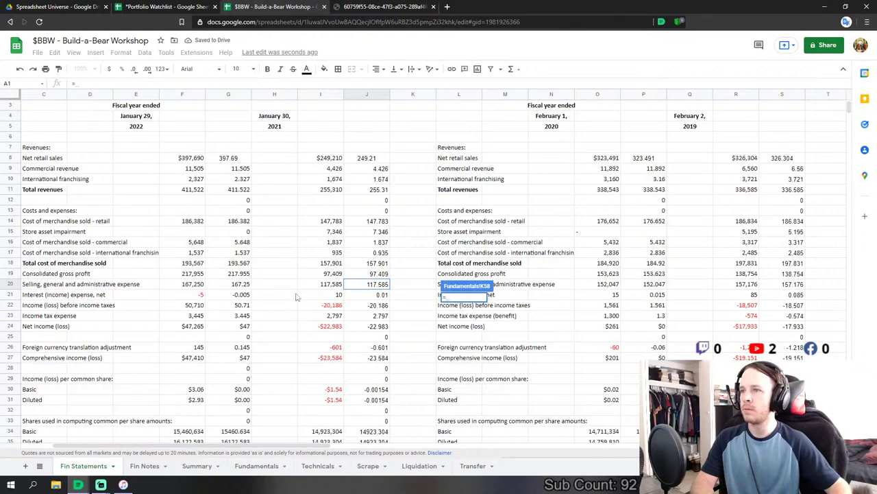
{"action": "left_click", "coordinate": [370, 295]}
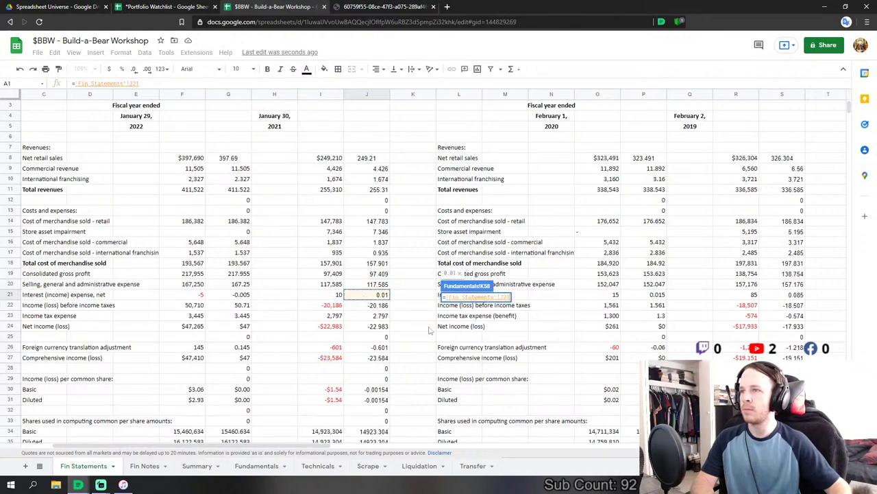
{"action": "key", "text": "Return"}
- Link FY 2020 income tax expense K68 to Fin Statements J23 (2.797), and close the music player
{"action": "left_click", "coordinate": [472, 393]}
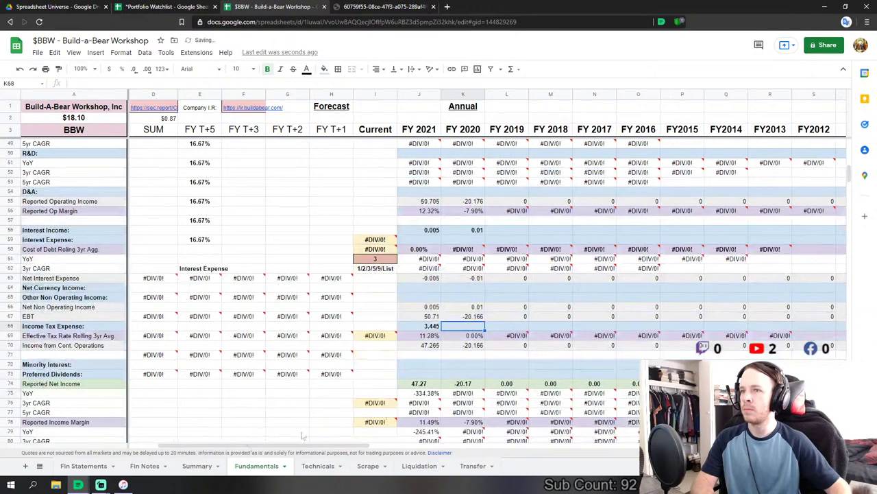
{"action": "type", "text": "="}
{"action": "left_click", "coordinate": [88, 466]}
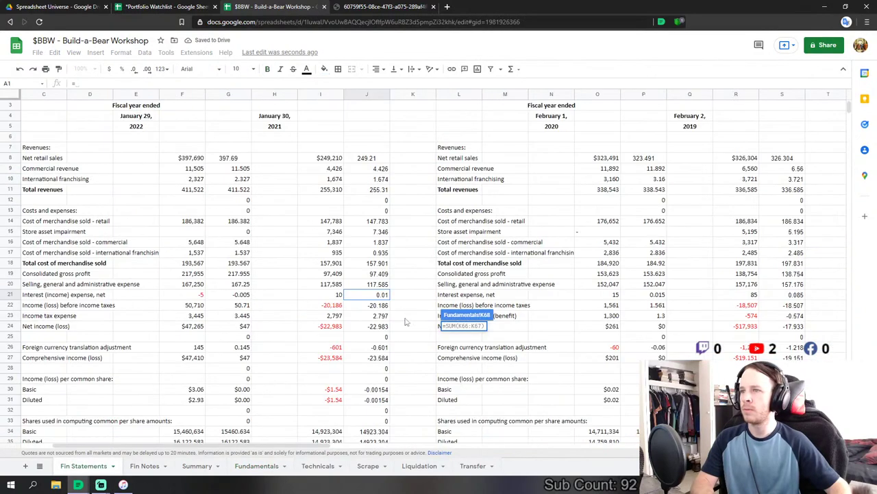
{"action": "left_click", "coordinate": [381, 315]}
{"action": "key", "text": "Return"}
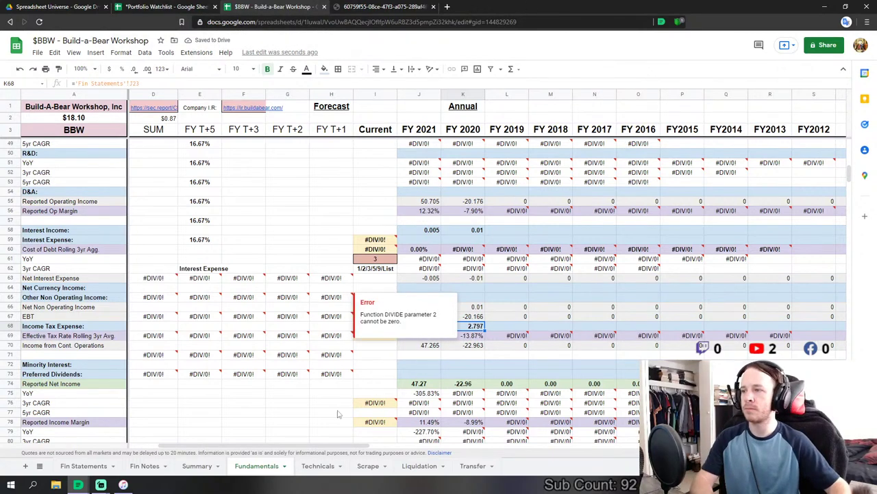
{"action": "right_click", "coordinate": [124, 486]}
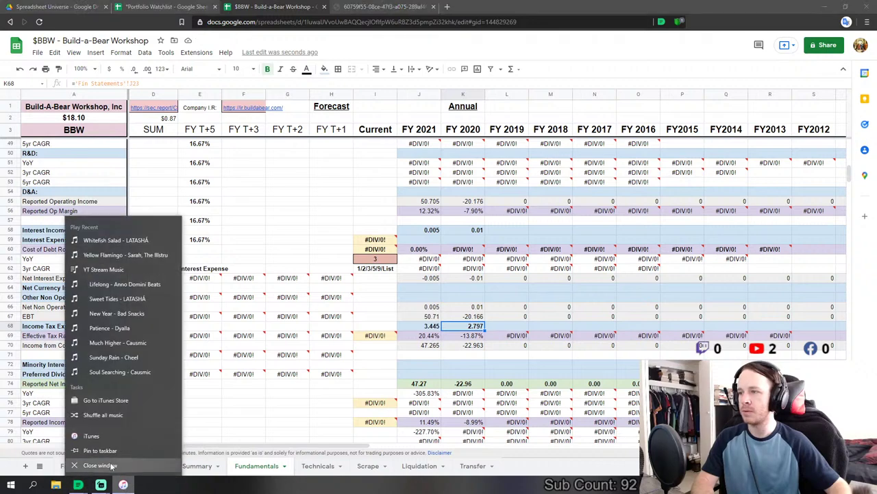
{"action": "left_click", "coordinate": [112, 468]}
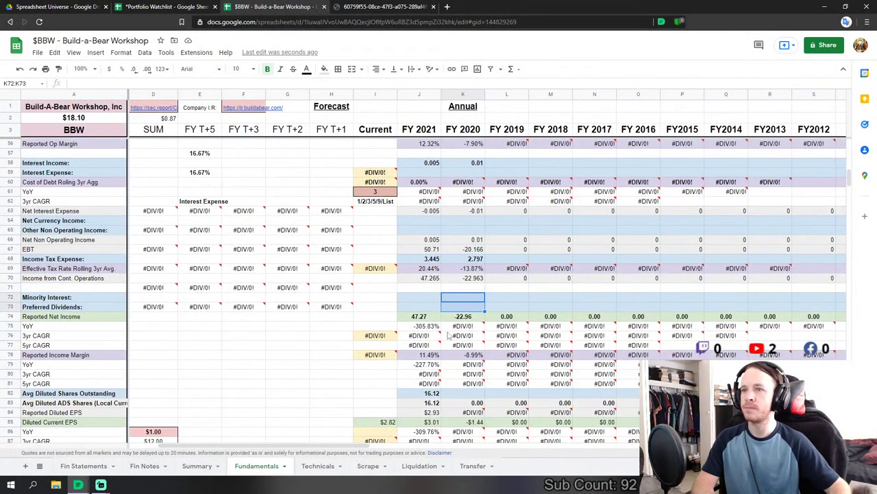
- Set FY 2020 average diluted shares K82 to ='Fin Statements'!J35/1000, giving 14.92
{"action": "left_click", "coordinate": [567, 300]}
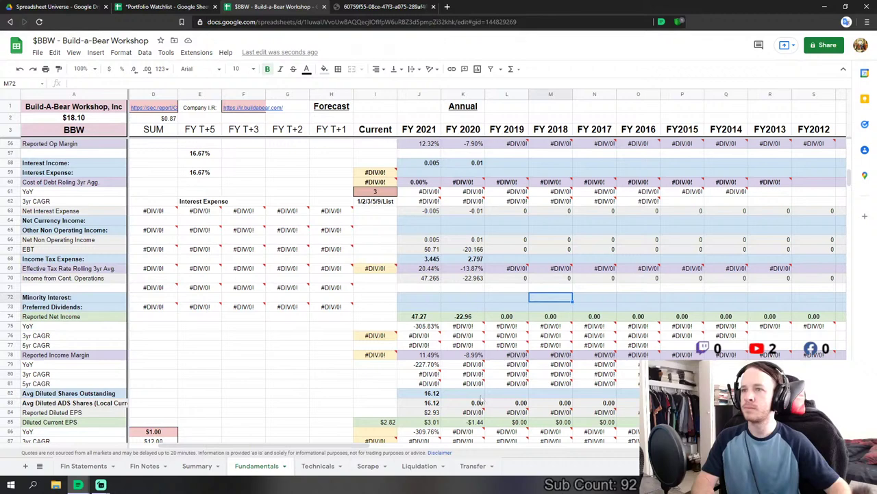
{"action": "left_click", "coordinate": [466, 396]}
{"action": "type", "text": "="}
{"action": "left_click", "coordinate": [96, 466]}
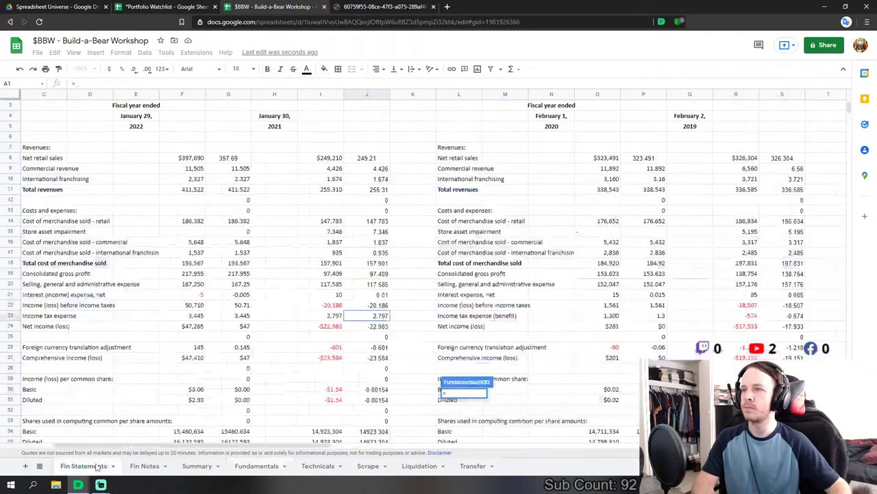
{"action": "scroll", "coordinate": [418, 324], "scroll_direction": "down", "scroll_amount": 2}
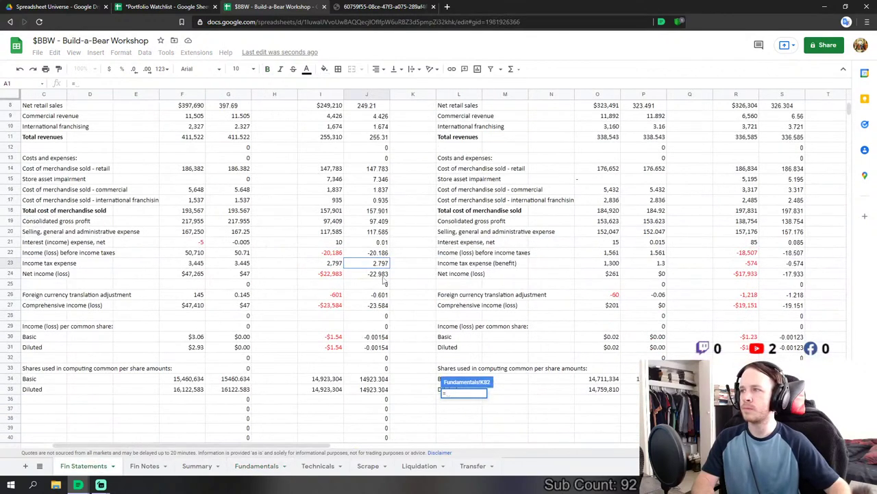
{"action": "left_click", "coordinate": [382, 391]}
{"action": "type", "text": "/1"}
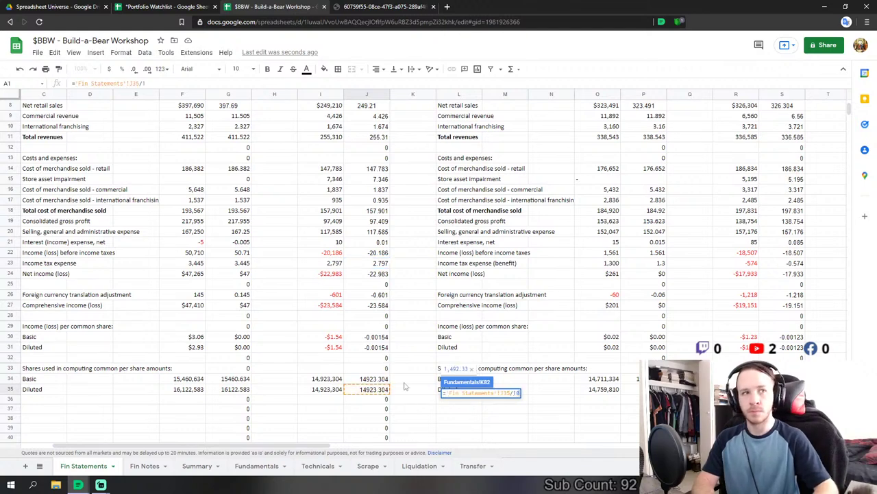
{"action": "type", "text": "000"}
{"action": "key", "text": "Return"}
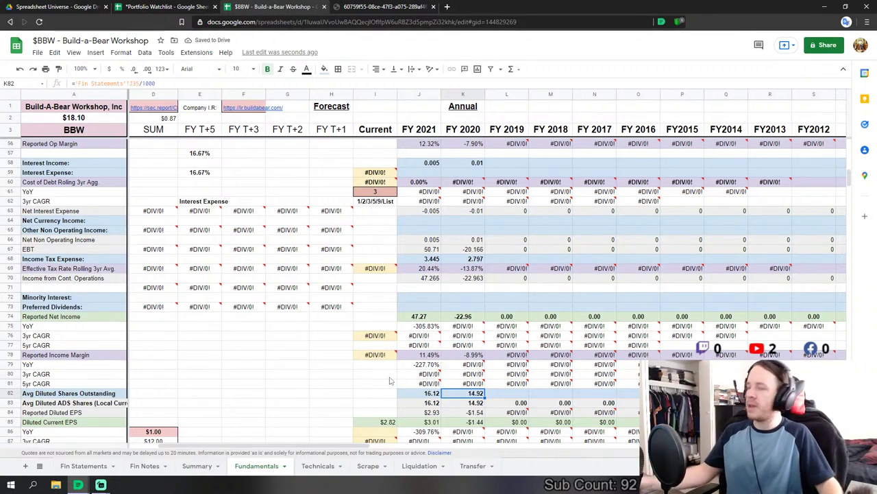
- Link FY 2020 depreciation and amortization K127 to Fin Statements J59, giving 13.292
{"action": "scroll", "coordinate": [454, 365], "scroll_direction": "down", "scroll_amount": 5}
{"action": "scroll", "coordinate": [454, 365], "scroll_direction": "down", "scroll_amount": 6}
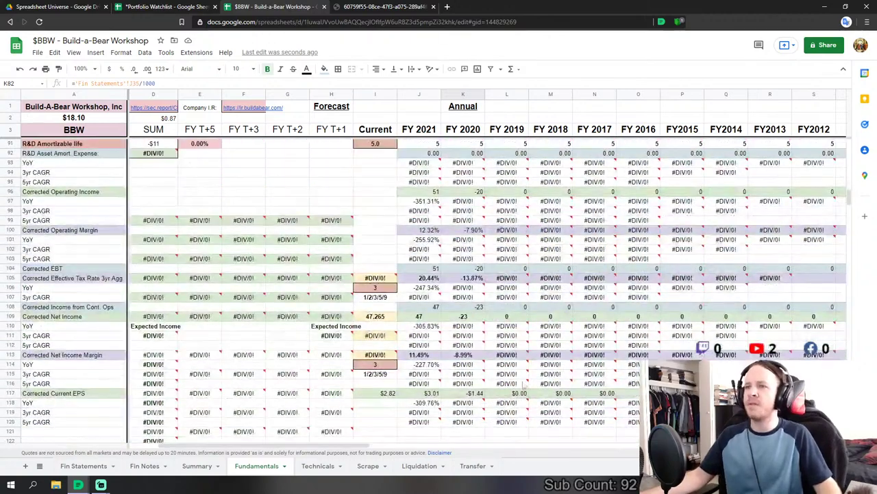
{"action": "scroll", "coordinate": [425, 300], "scroll_direction": "down", "scroll_amount": 2}
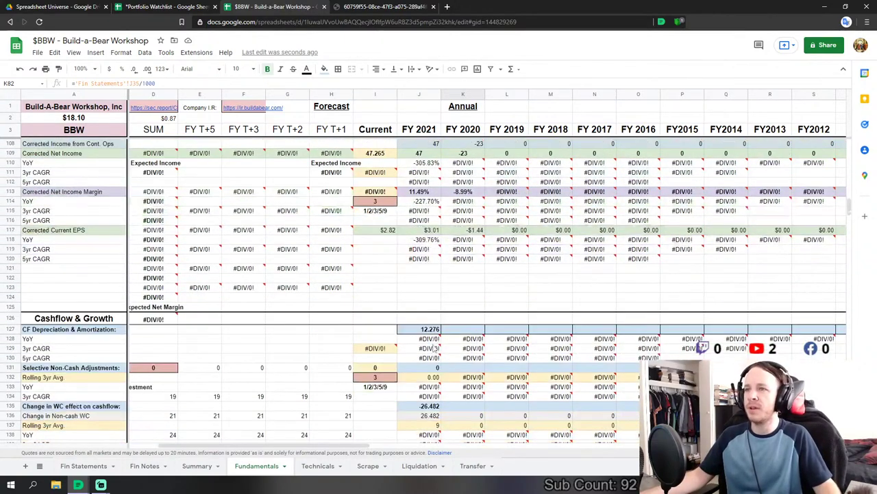
{"action": "left_click", "coordinate": [478, 330]}
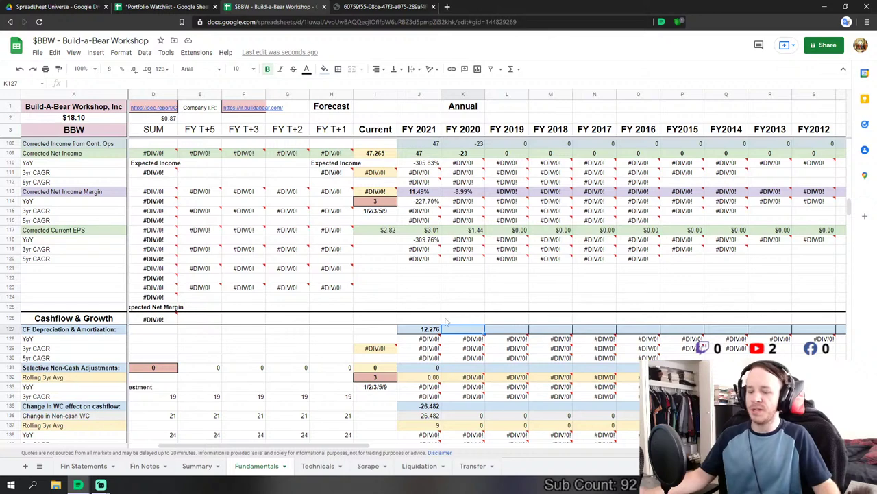
{"action": "scroll", "coordinate": [391, 287], "scroll_direction": "down", "scroll_amount": 2}
{"action": "type", "text": "="}
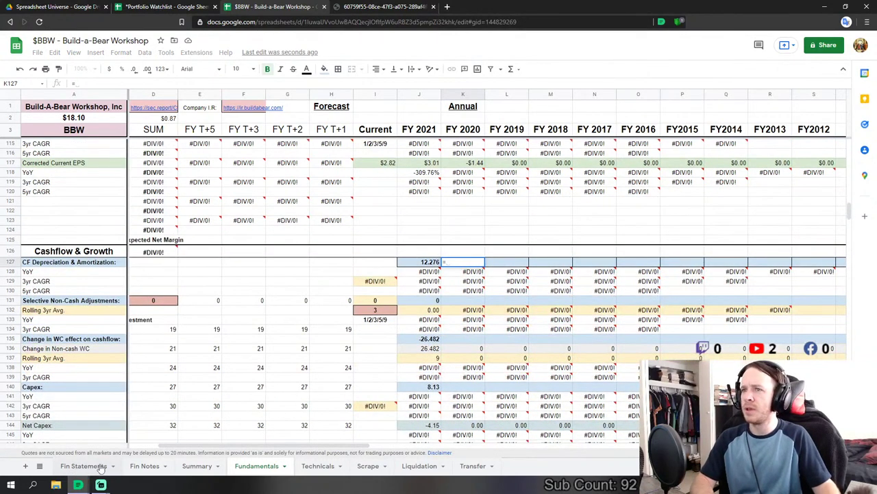
{"action": "left_click", "coordinate": [100, 467]}
{"action": "scroll", "coordinate": [334, 311], "scroll_direction": "down", "scroll_amount": 10}
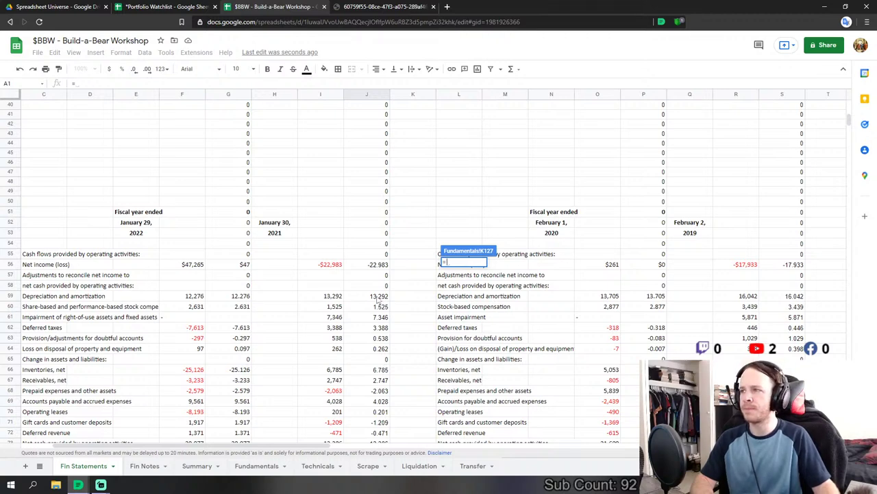
{"action": "left_click", "coordinate": [379, 296]}
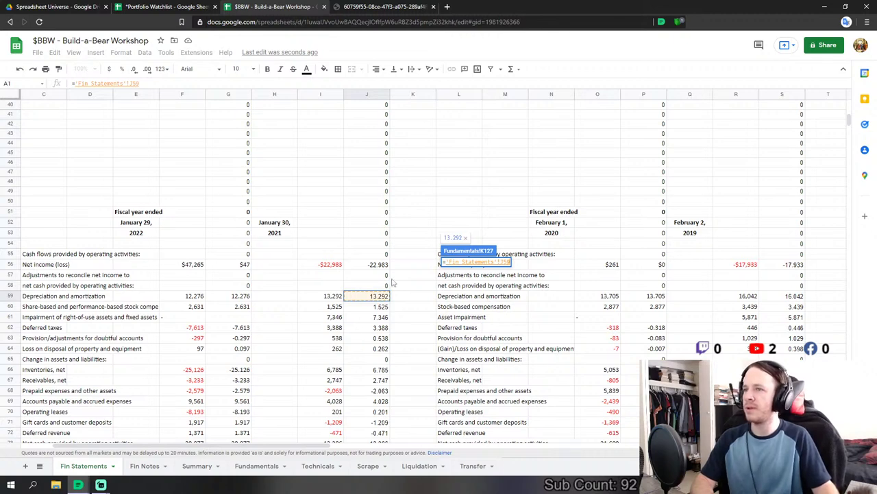
{"action": "key", "text": "Return"}
- Enter 0 for FY 2020 non-cash adjustments in K131
{"action": "left_click", "coordinate": [476, 303]}
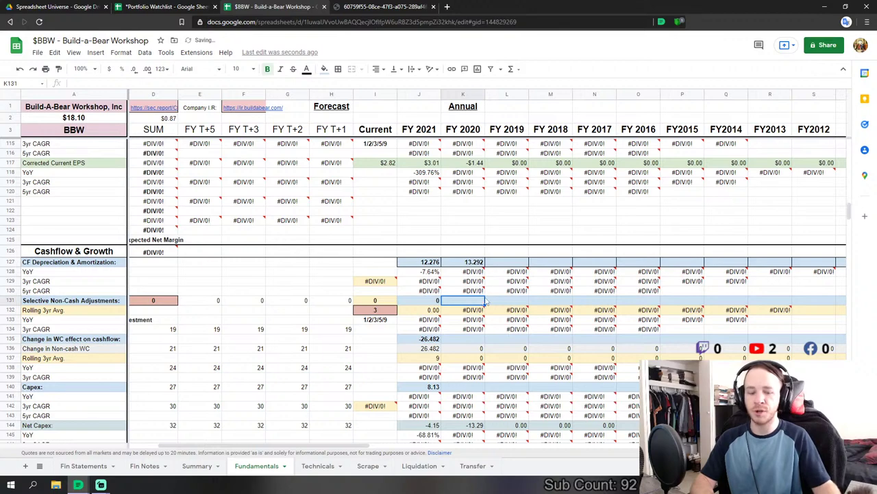
{"action": "type", "text": "0"}
{"action": "key", "text": "Return"}
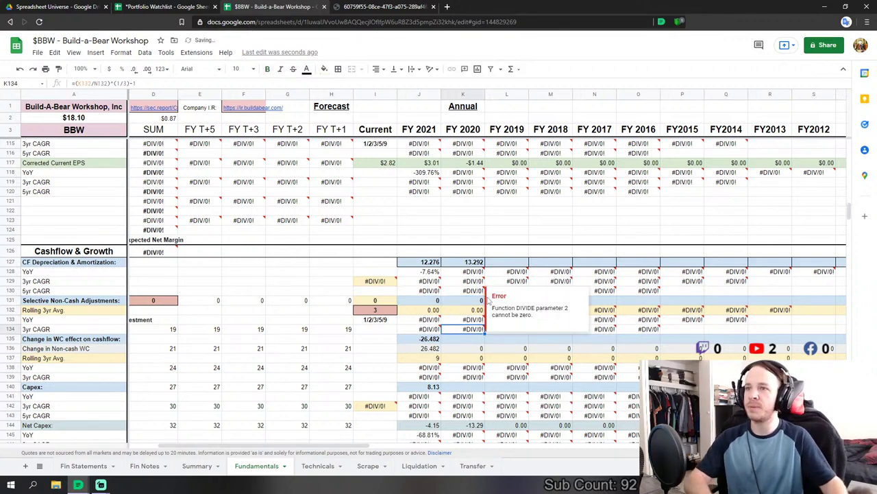
{"action": "key", "text": "Down"}
{"action": "key", "text": "Down"}
{"action": "key", "text": "Down"}
- Set FY 2020 working capital change K135 to a SUM of Fin Statements J63, J64 and J66:J72
{"action": "type", "text": "="}
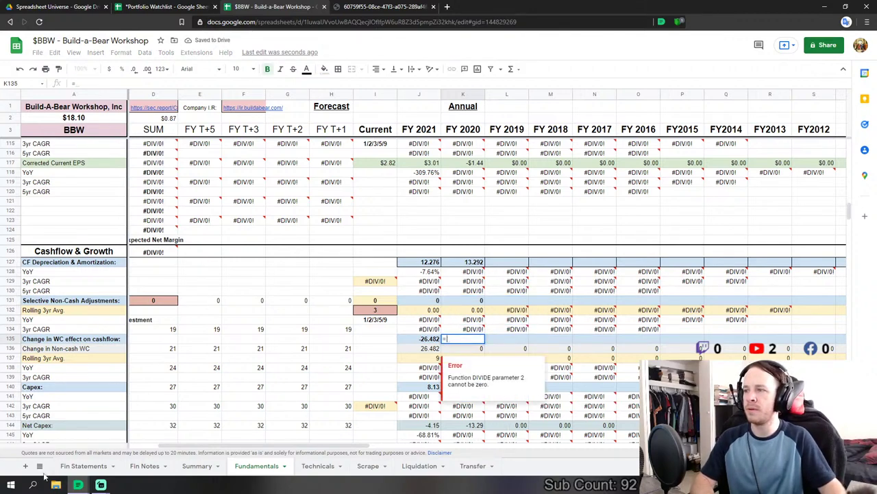
{"action": "left_click", "coordinate": [81, 473]}
{"action": "type", "text": "sum"}
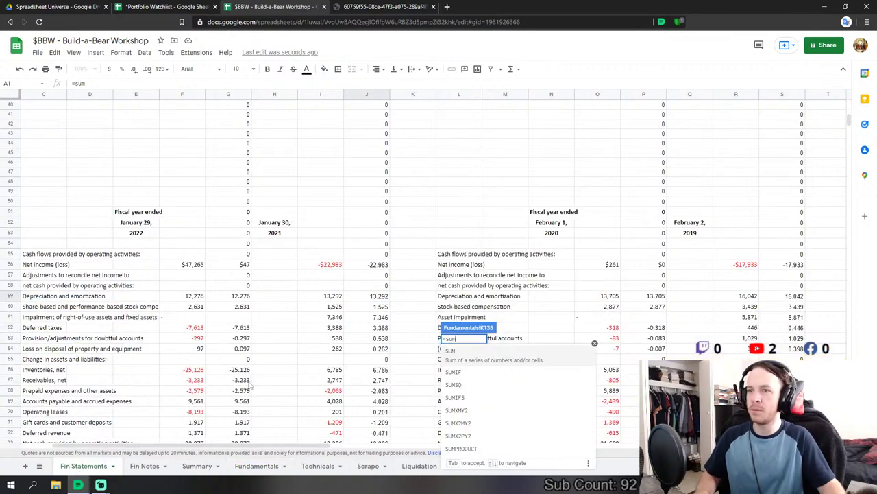
{"action": "left_click", "coordinate": [465, 357]}
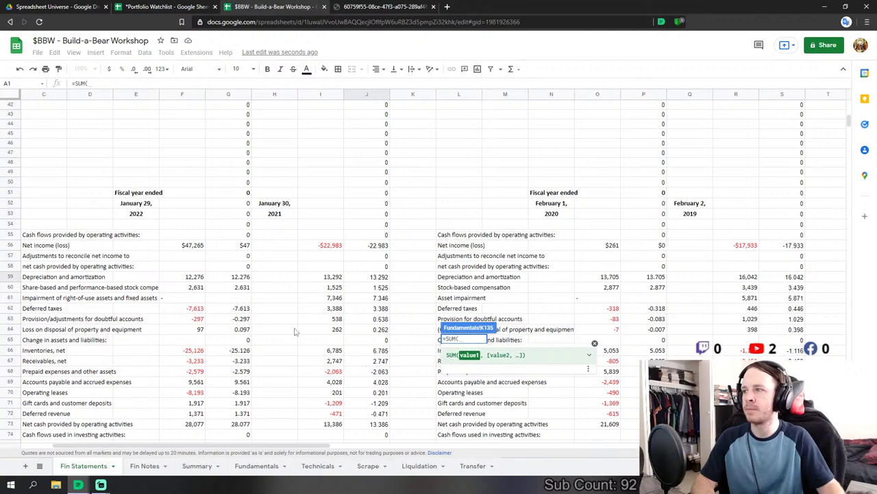
{"action": "left_click", "coordinate": [381, 319]}
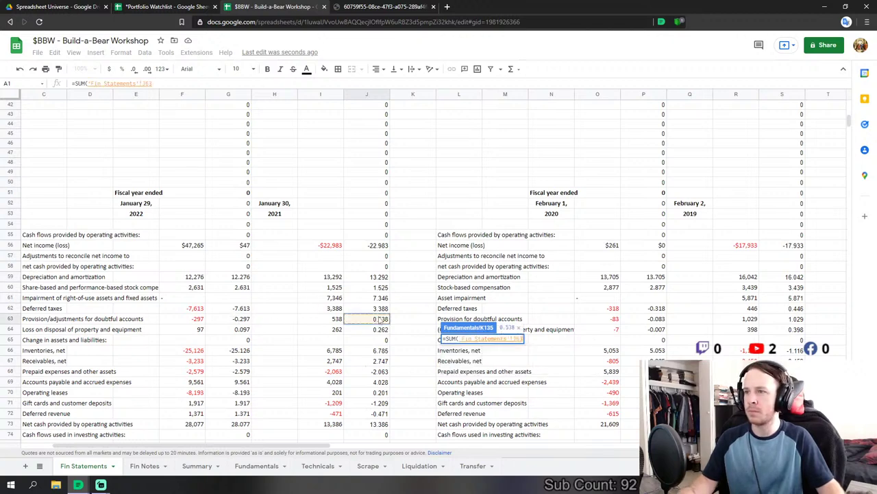
{"action": "type", "text": ","}
{"action": "left_click", "coordinate": [380, 329]}
{"action": "scroll", "coordinate": [388, 343], "scroll_direction": "down", "scroll_amount": 1}
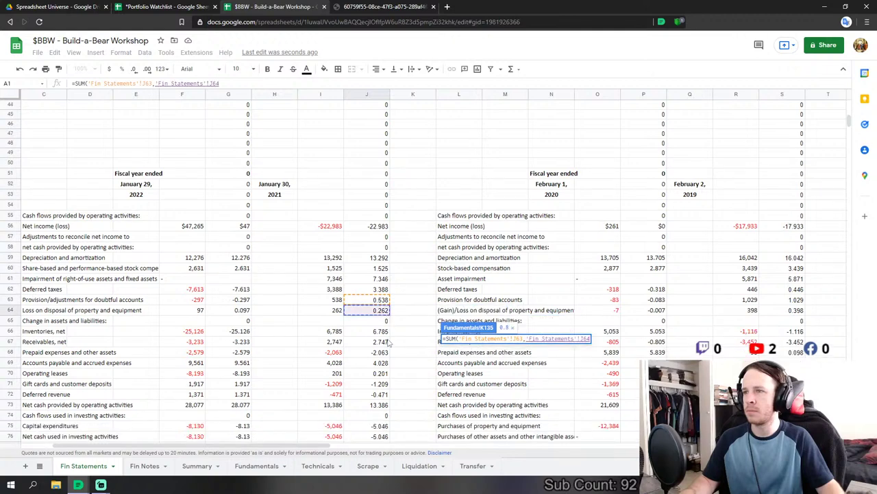
{"action": "type", "text": ","}
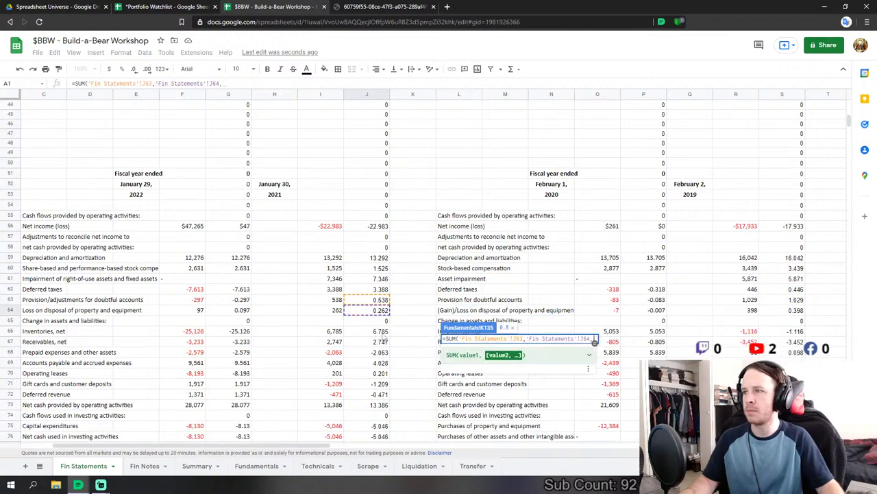
{"action": "left_click_drag", "start_coordinate": [384, 332], "coordinate": [380, 395]}
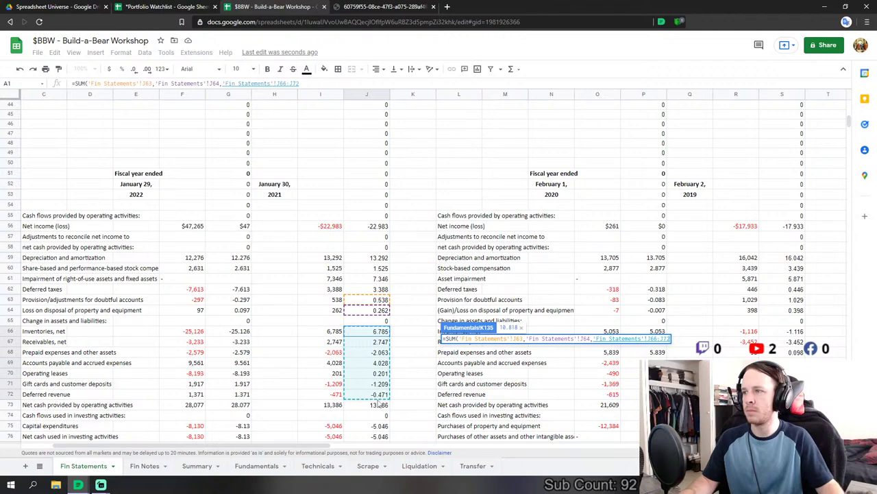
{"action": "key", "text": "Return"}
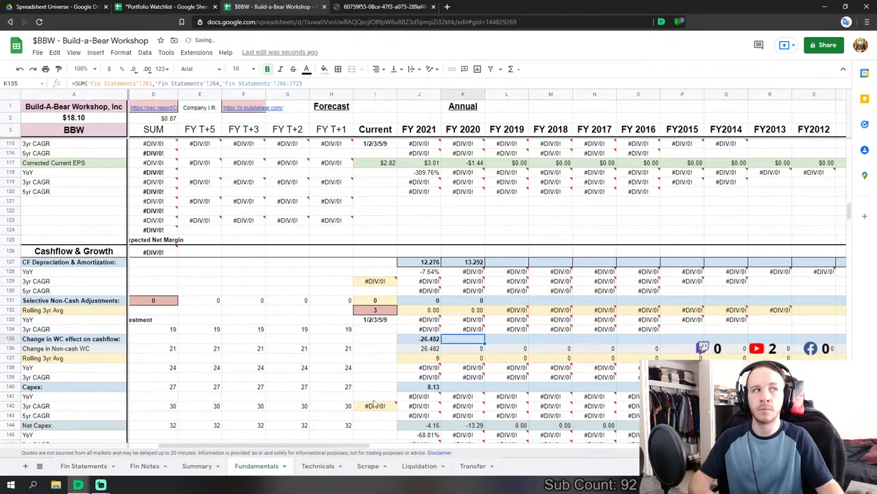
- Link FY 2020 capex K140 to capital expenditures in Fin Statements J75
{"action": "scroll", "coordinate": [423, 313], "scroll_direction": "down", "scroll_amount": 2}
{"action": "left_click", "coordinate": [473, 319]}
{"action": "scroll", "coordinate": [473, 320], "scroll_direction": "down", "scroll_amount": 3}
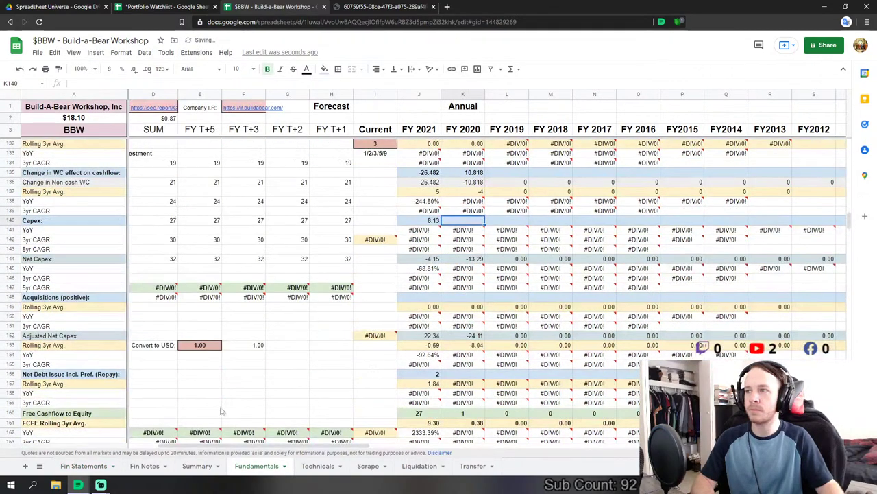
{"action": "type", "text": "="}
{"action": "left_click", "coordinate": [85, 466]}
{"action": "scroll", "coordinate": [295, 357], "scroll_direction": "down", "scroll_amount": 2}
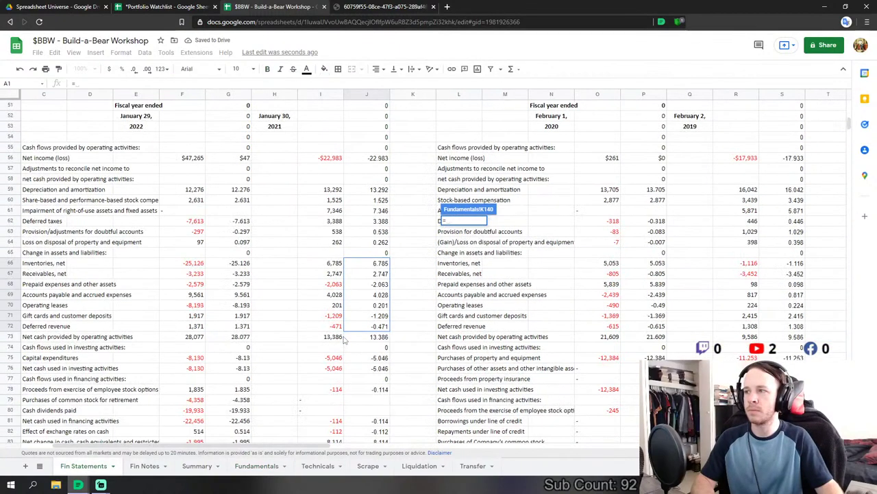
{"action": "left_click", "coordinate": [377, 359]}
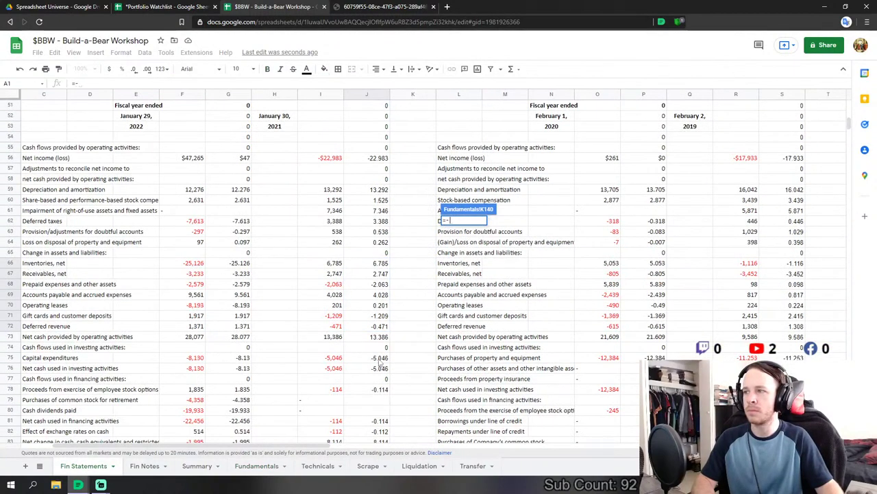
{"action": "key", "text": "Return"}
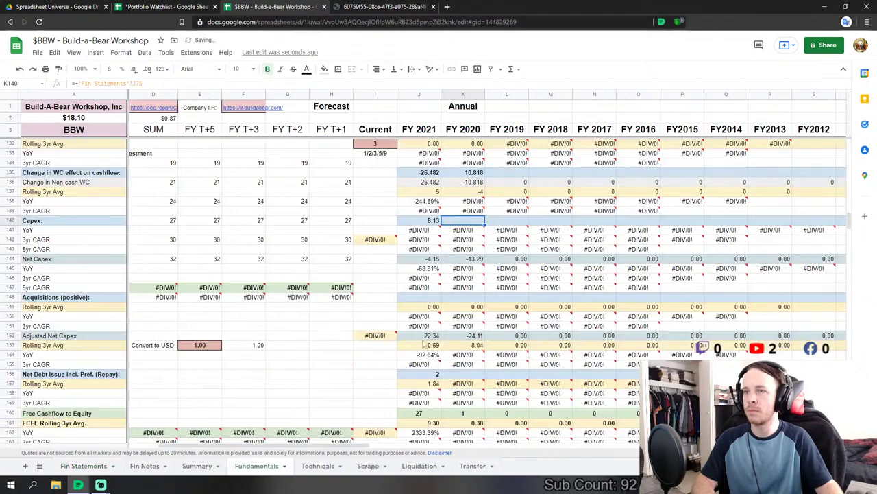
- Link FY 2020 net debt issue K156 to employee stock option proceeds in Fin Statements J78
{"action": "scroll", "coordinate": [471, 281], "scroll_direction": "down", "scroll_amount": 2}
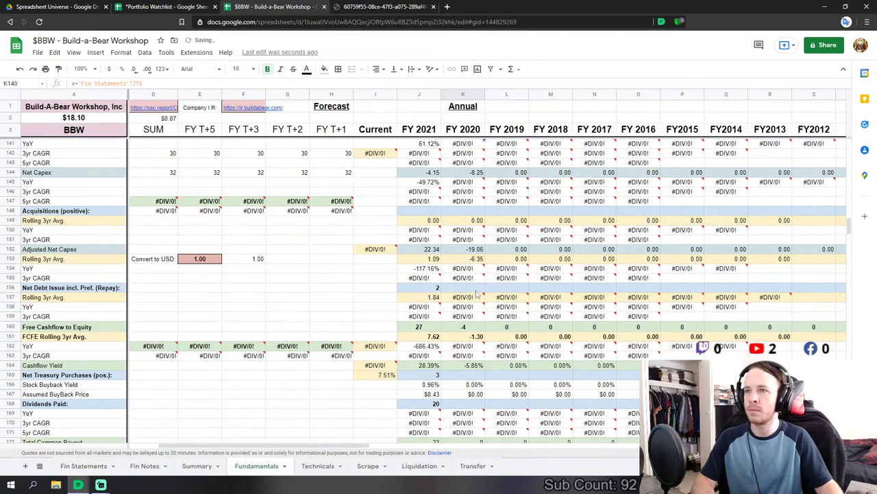
{"action": "left_click", "coordinate": [474, 288]}
{"action": "type", "text": "="}
{"action": "left_click", "coordinate": [80, 471]}
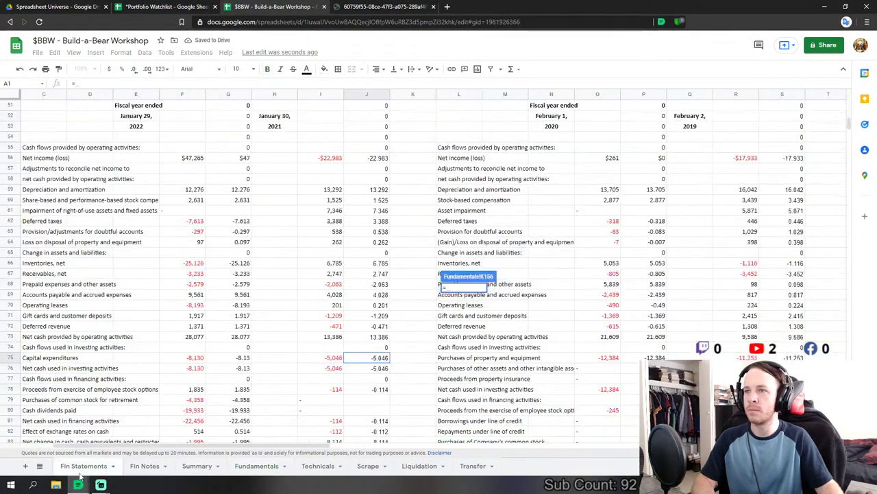
{"action": "scroll", "coordinate": [387, 362], "scroll_direction": "down", "scroll_amount": 2}
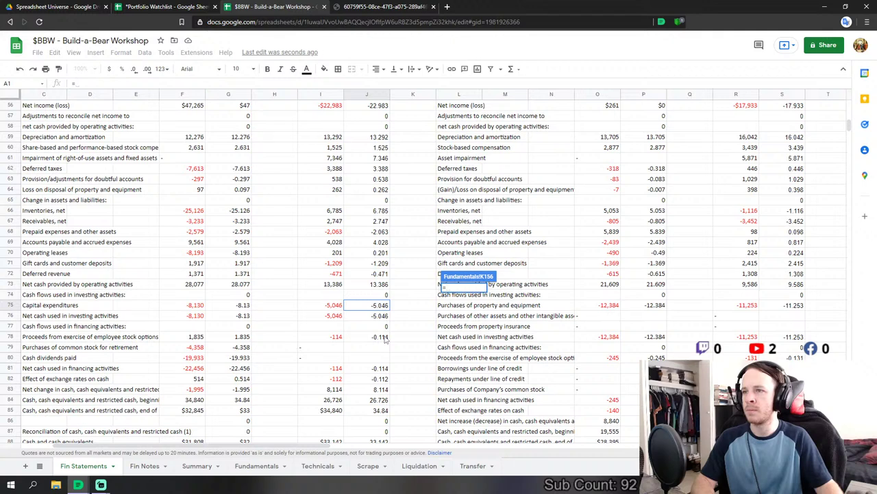
{"action": "left_click", "coordinate": [380, 337]}
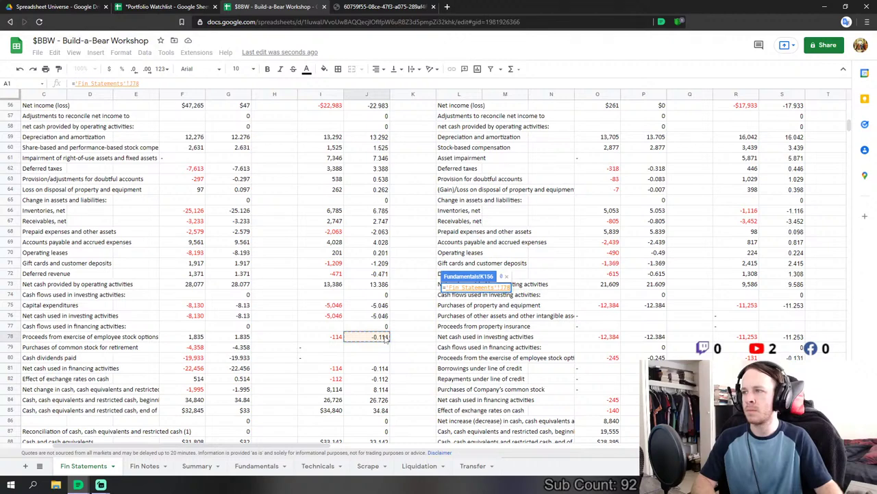
{"action": "key", "text": "Return"}
- Link FY 2020 net treasury purchases K165 to the stock option proceeds in Fin Statements J78
{"action": "left_click", "coordinate": [462, 375]}
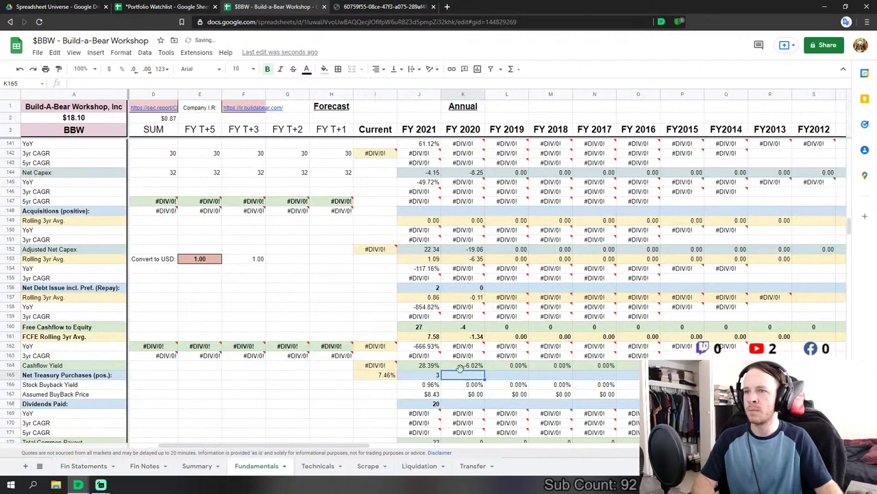
{"action": "type", "text": "="}
{"action": "left_click", "coordinate": [81, 464]}
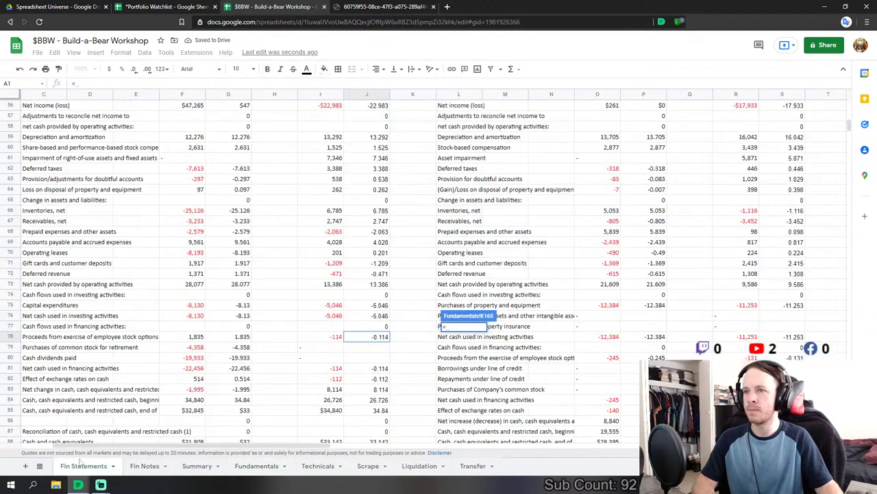
{"action": "left_click", "coordinate": [382, 338]}
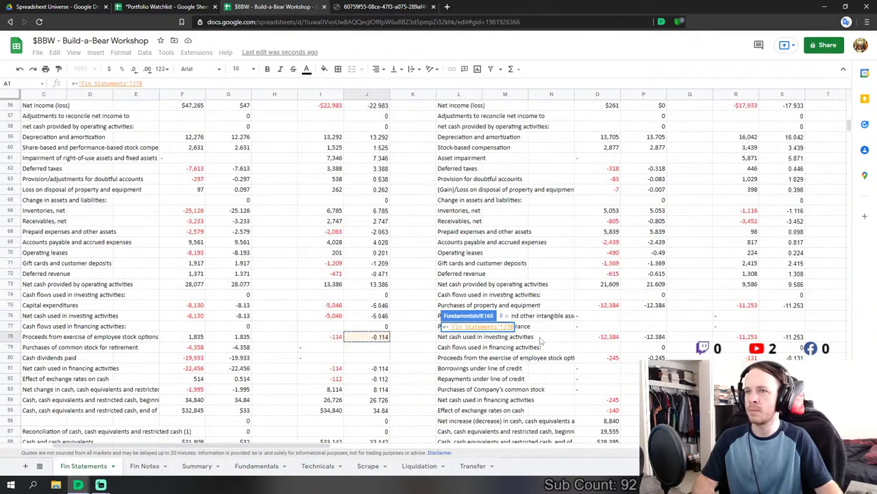
{"action": "key", "text": "Return"}
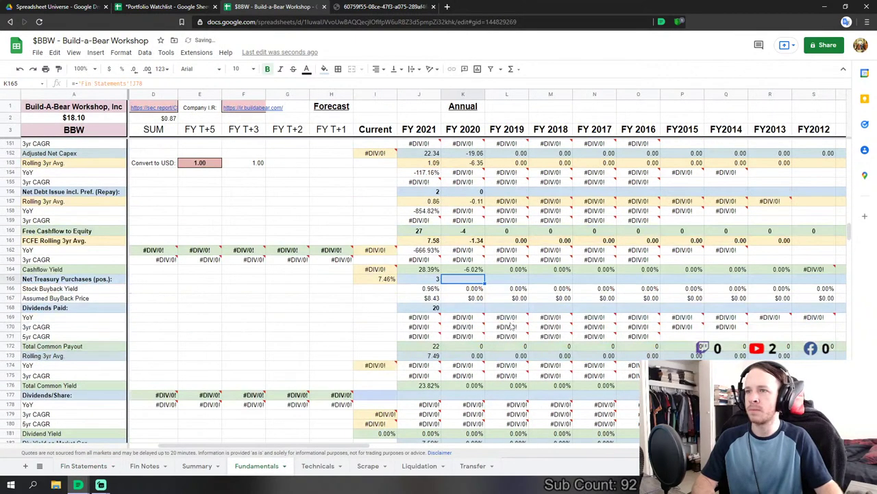
{"action": "scroll", "coordinate": [463, 385], "scroll_direction": "down", "scroll_amount": 2}
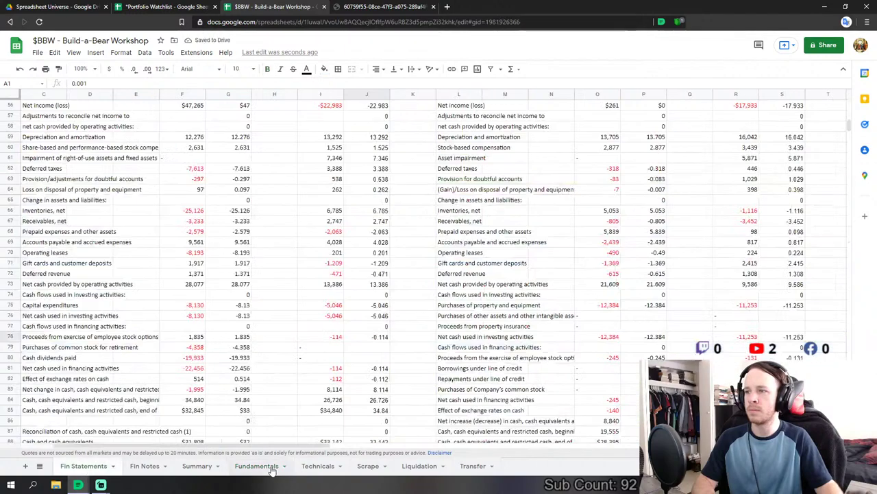
{"action": "key", "text": "ctrl+Page_Up"}
{"action": "left_click", "coordinate": [262, 469]}
{"action": "scroll", "coordinate": [467, 342], "scroll_direction": "down", "scroll_amount": 10}
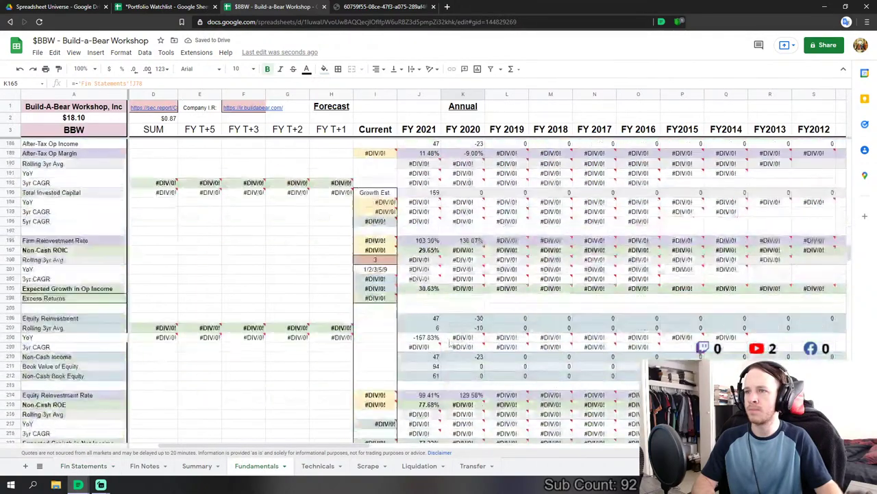
{"action": "left_click", "coordinate": [467, 341]}
{"action": "type", "text": "="}
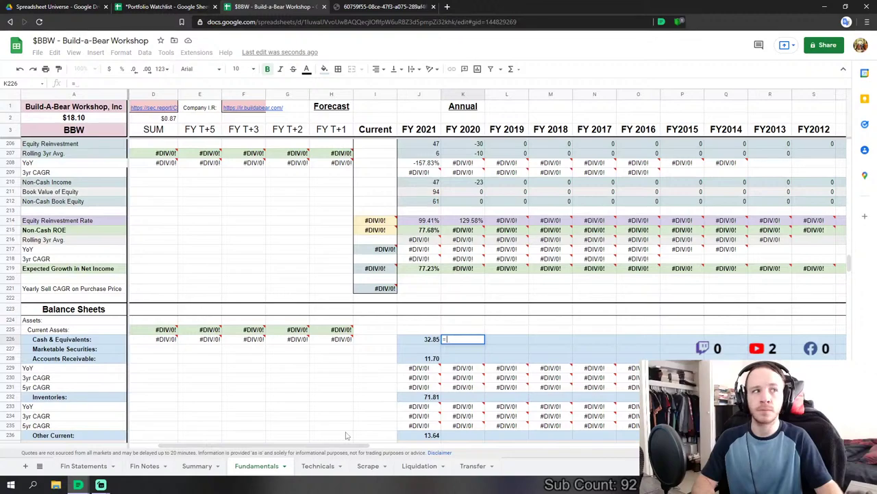
- Link FY 2020 cash K226 to Fin Statements J113 and accounts receivable K228 to J115
{"action": "left_click", "coordinate": [96, 470]}
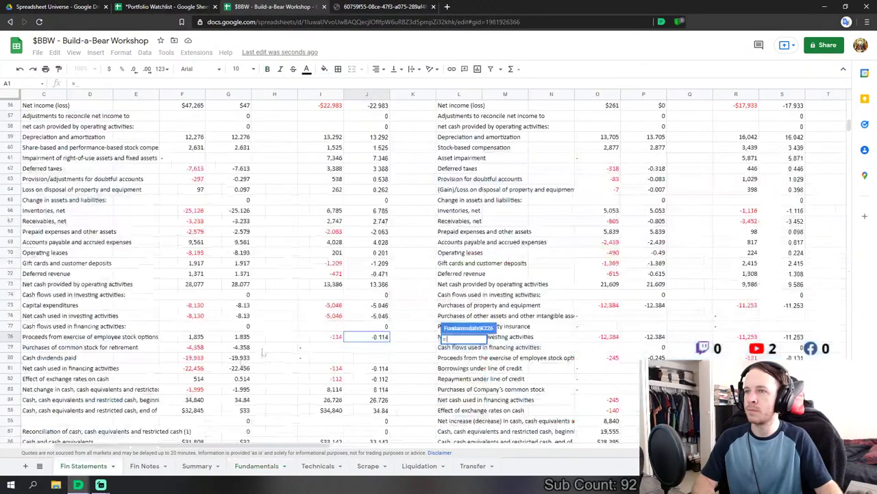
{"action": "scroll", "coordinate": [368, 322], "scroll_direction": "down", "scroll_amount": 9}
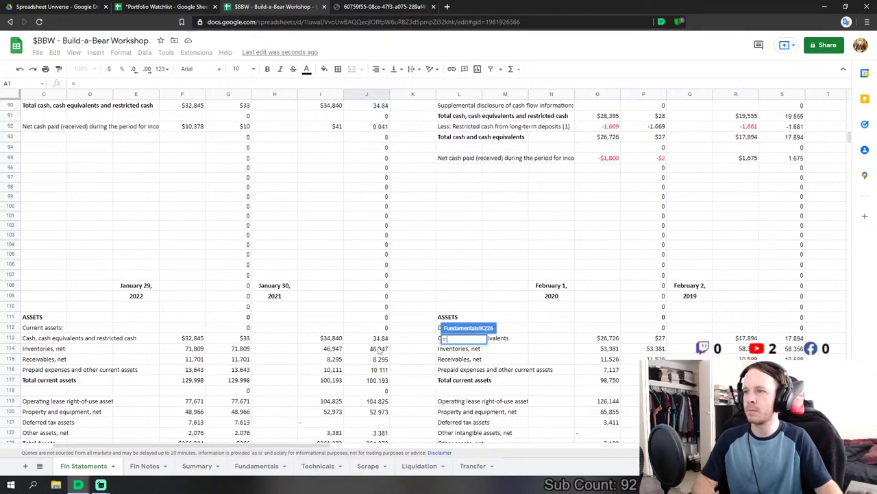
{"action": "left_click", "coordinate": [384, 339]}
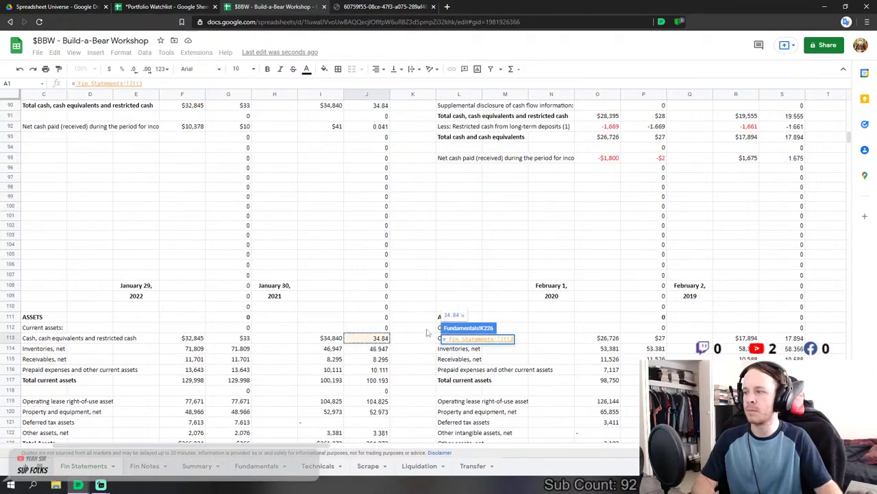
{"action": "key", "text": "Return"}
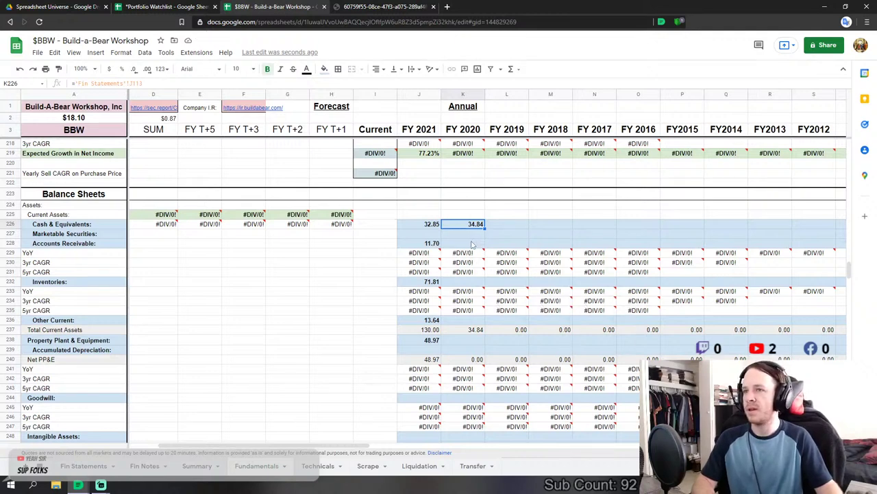
{"action": "left_click", "coordinate": [480, 245]}
{"action": "type", "text": "="}
{"action": "key", "text": "ctrl+shift+Page_Up"}
{"action": "key", "text": "ctrl+shift+Page_Up"}
{"action": "key", "text": "ctrl+shift+Page_Up"}
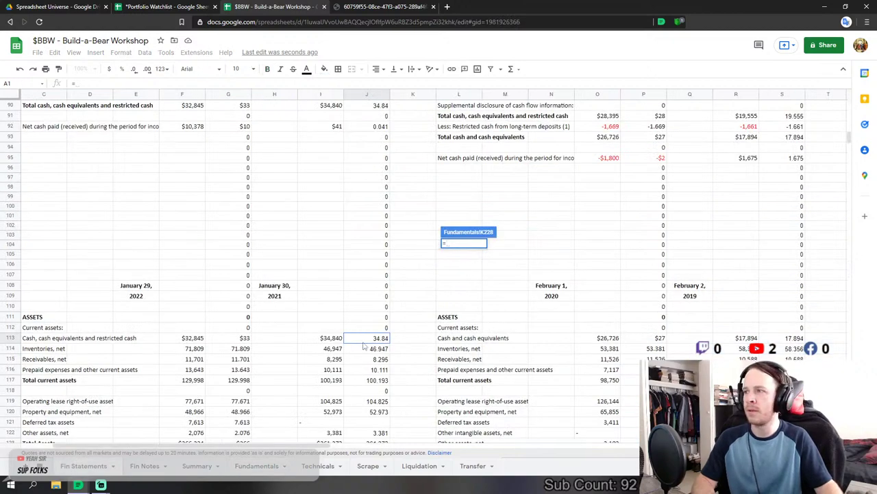
{"action": "left_click", "coordinate": [377, 360]}
{"action": "key", "text": "Return"}
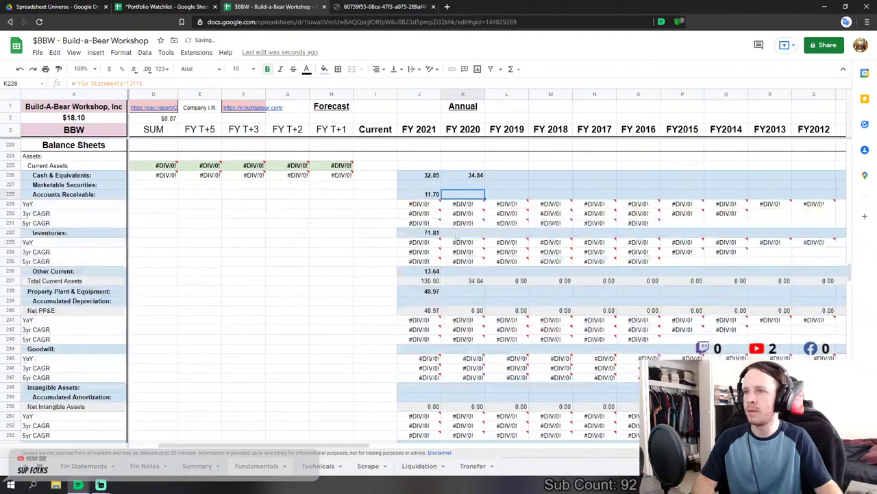
- Link FY 2020 inventories K232 to J114 (46.95) and other current assets K236 to J116 (10.11)
{"action": "left_click", "coordinate": [480, 234]}
{"action": "type", "text": "="}
{"action": "key", "text": "ctrl+shift+Page_Up"}
{"action": "key", "text": "ctrl+shift+Page_Up"}
{"action": "key", "text": "ctrl+shift+Page_Up"}
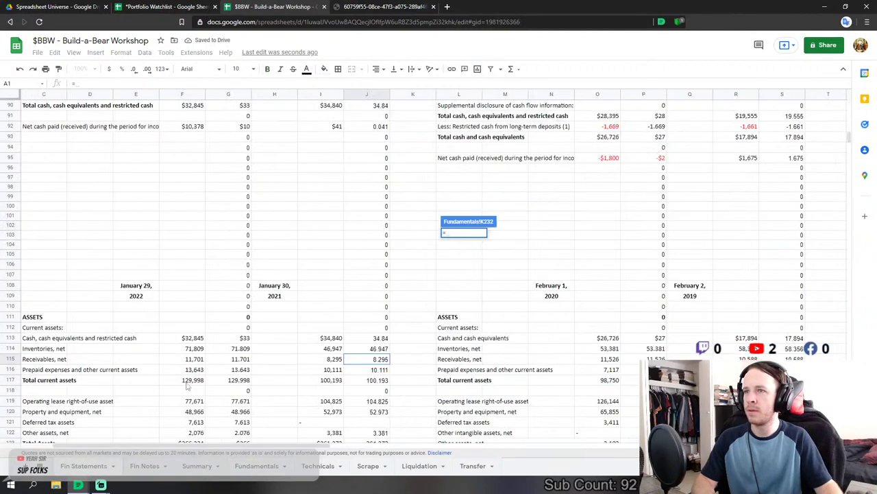
{"action": "left_click", "coordinate": [377, 349]}
{"action": "key", "text": "Return"}
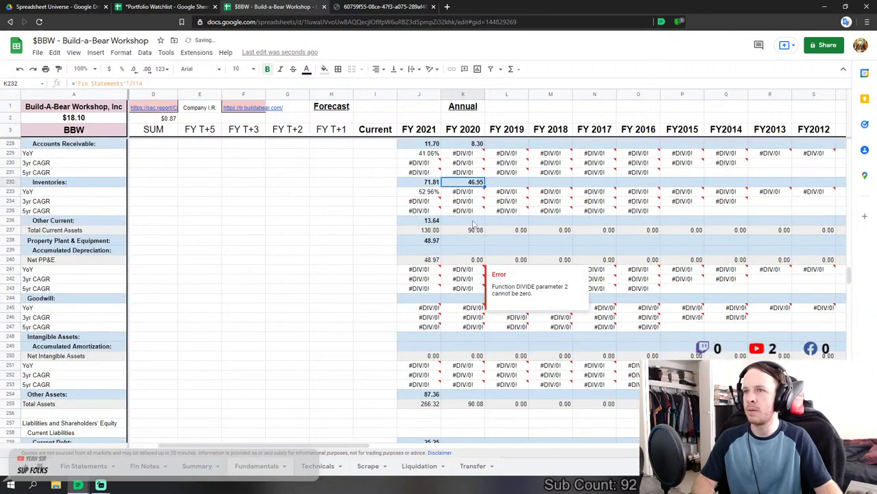
{"action": "left_click", "coordinate": [473, 221]}
{"action": "type", "text": "="}
{"action": "scroll", "coordinate": [330, 337], "scroll_direction": "up", "scroll_amount": 2}
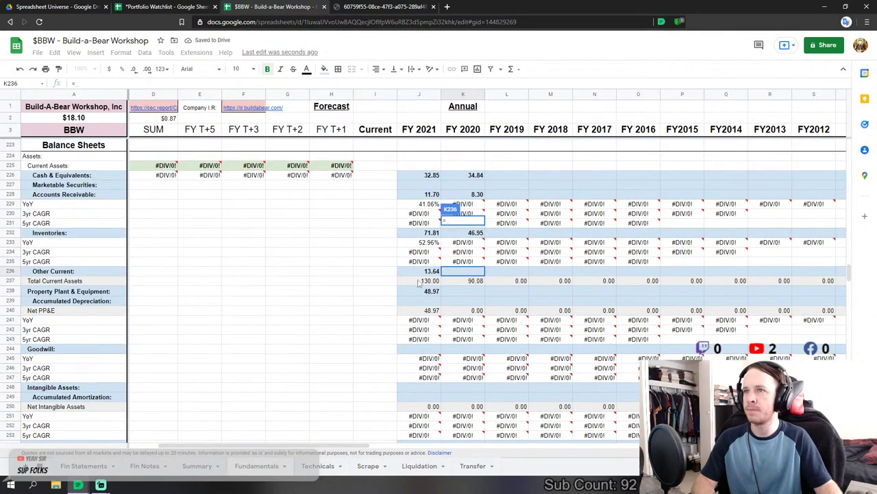
{"action": "left_click", "coordinate": [88, 467]}
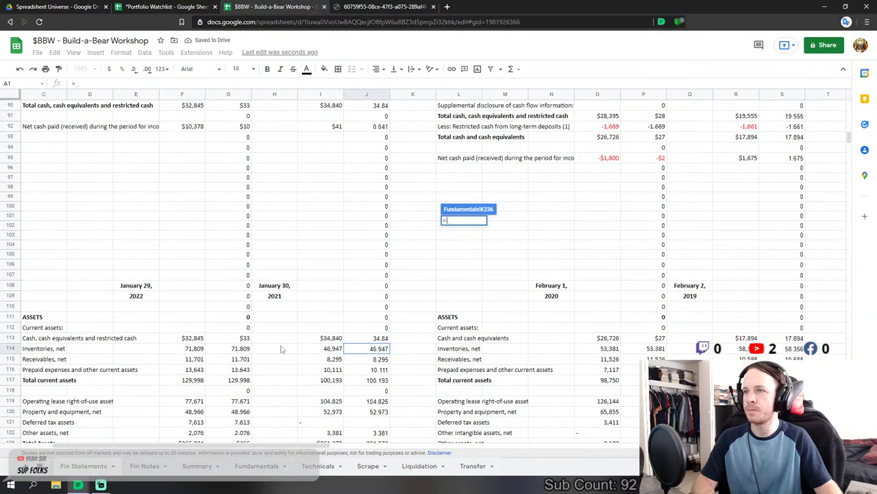
{"action": "left_click", "coordinate": [381, 371]}
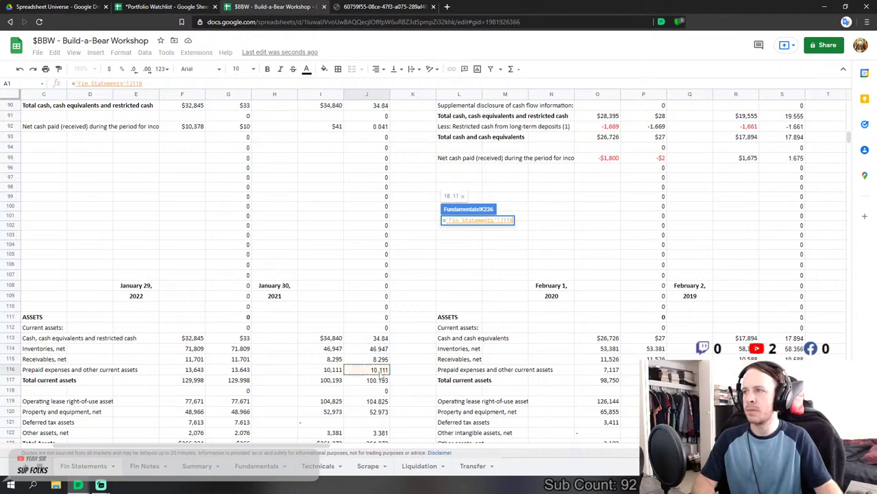
{"action": "key", "text": "Return"}
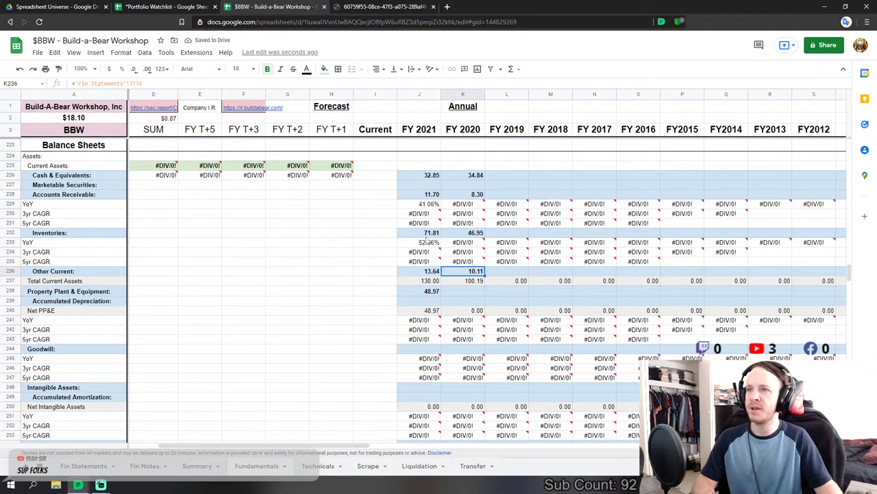
{"action": "scroll", "coordinate": [465, 301], "scroll_direction": "down", "scroll_amount": 2}
- Link FY 2020 Property Plant & Equipment to 'Fin Statements'!J120 (52.97)
{"action": "left_click", "coordinate": [478, 222]}
{"action": "type", "text": "="}
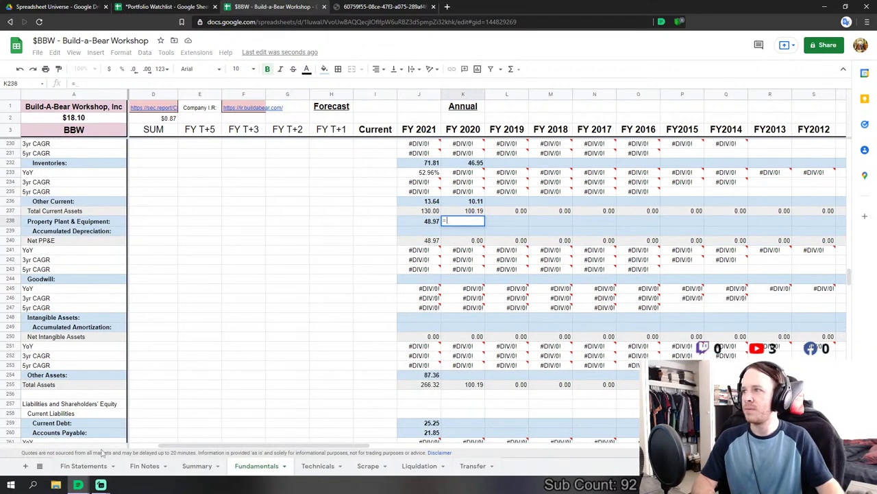
{"action": "left_click", "coordinate": [83, 465]}
{"action": "scroll", "coordinate": [231, 375], "scroll_direction": "down", "scroll_amount": 1}
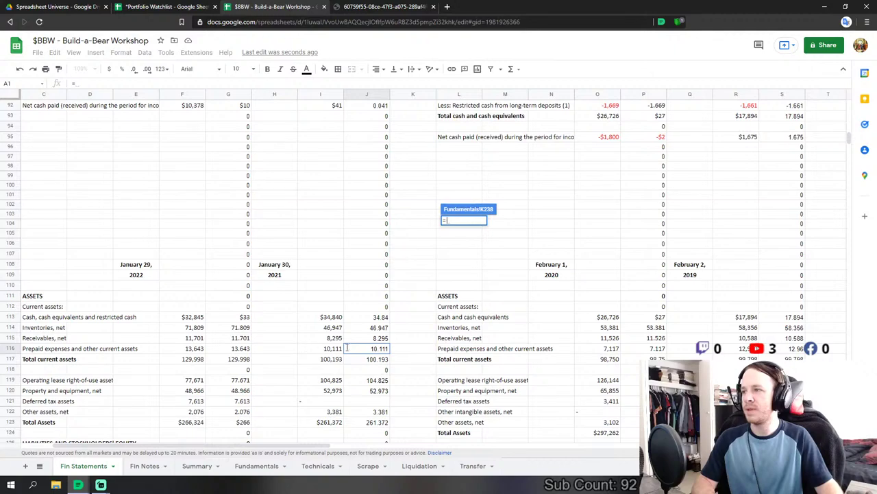
{"action": "left_click", "coordinate": [379, 391]}
{"action": "scroll", "coordinate": [528, 325], "scroll_direction": "down", "scroll_amount": 3}
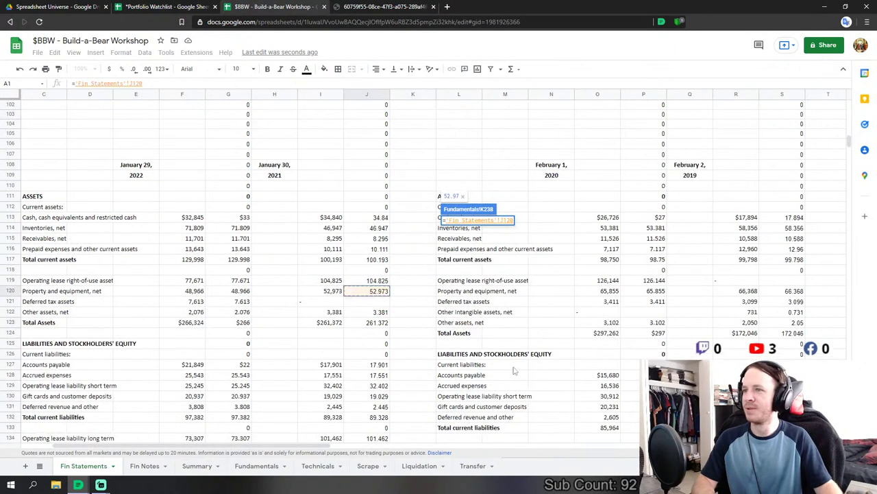
{"action": "key", "text": "Return"}
{"action": "scroll", "coordinate": [478, 327], "scroll_direction": "down", "scroll_amount": 3}
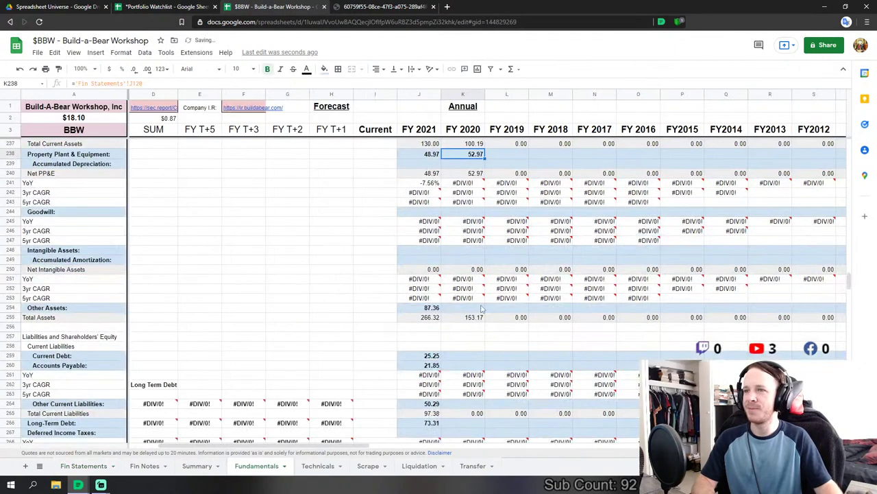
- Set FY 2020 Other Assets to 'Fin Statements'!J122+J119, other assets plus lease right-of-use (108.21)
{"action": "left_click", "coordinate": [466, 308]}
{"action": "type", "text": "="}
{"action": "left_click", "coordinate": [83, 468]}
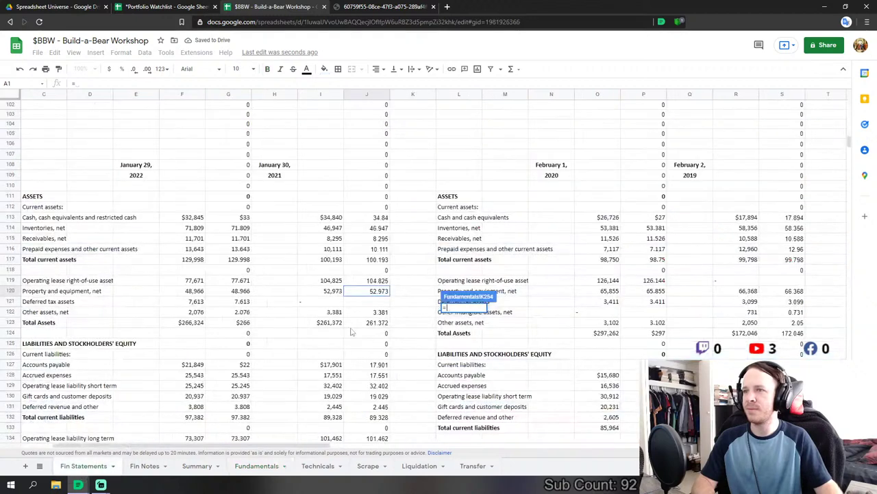
{"action": "left_click", "coordinate": [379, 312]}
{"action": "type", "text": "+"}
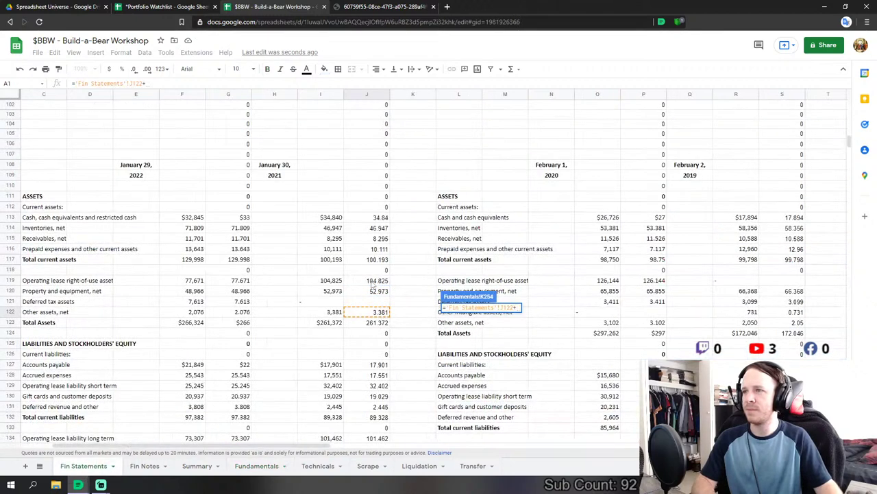
{"action": "left_click", "coordinate": [374, 282]}
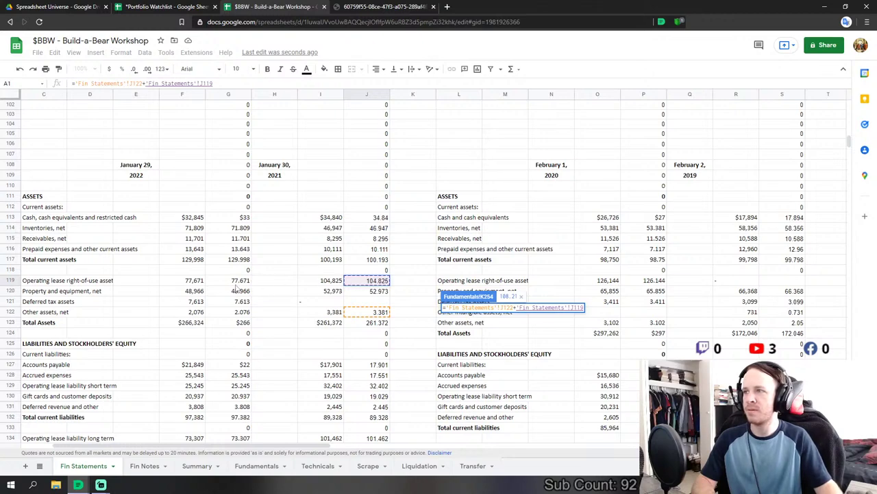
{"action": "key", "text": "Return"}
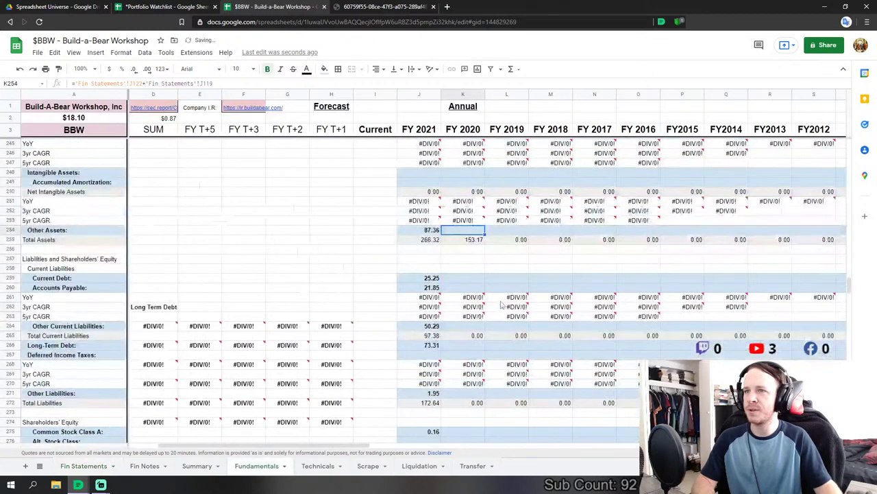
- Start the FY 2020 Current Debt formula referencing the Fin Statements sheet
{"action": "key", "text": "Down"}
{"action": "key", "text": "Down"}
{"action": "key", "text": "Down"}
{"action": "key", "text": "Down"}
{"action": "type", "text": "="}
{"action": "left_click", "coordinate": [84, 465]}
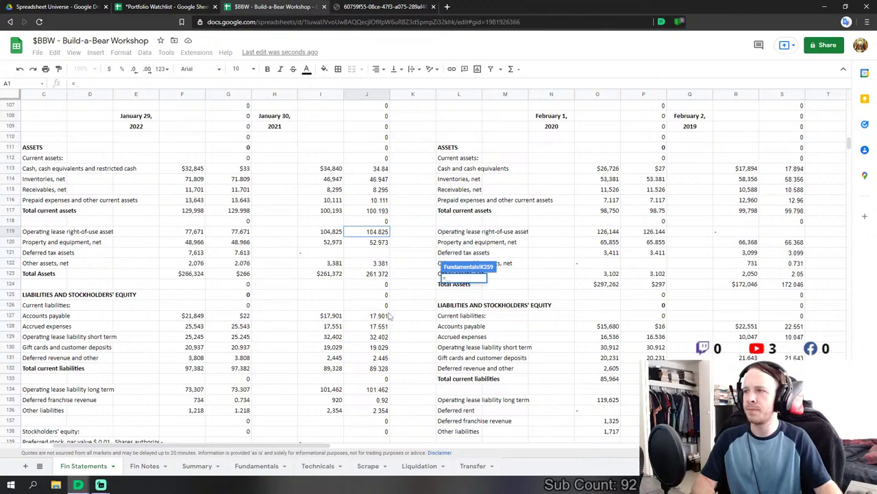
- Link FY 2020 Current Debt to J129 and Accounts Payable to J127+J128+J130+J131
{"action": "left_click", "coordinate": [375, 340]}
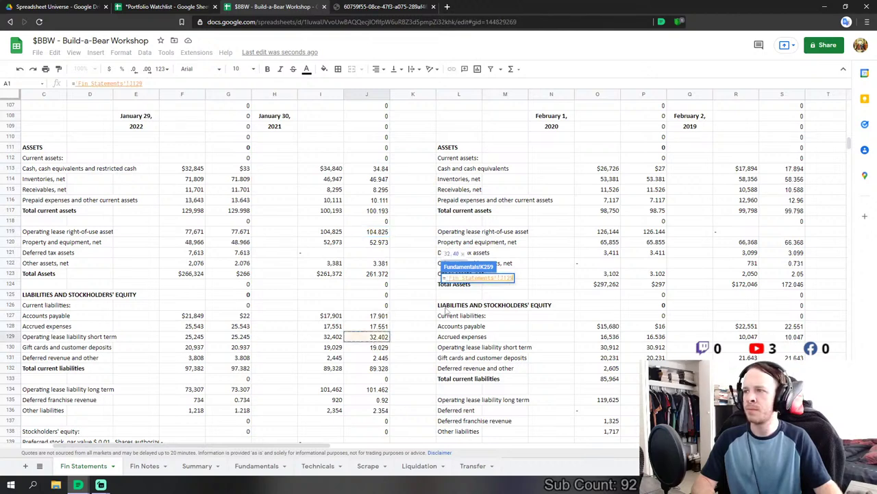
{"action": "key", "text": "Return"}
{"action": "type", "text": "="}
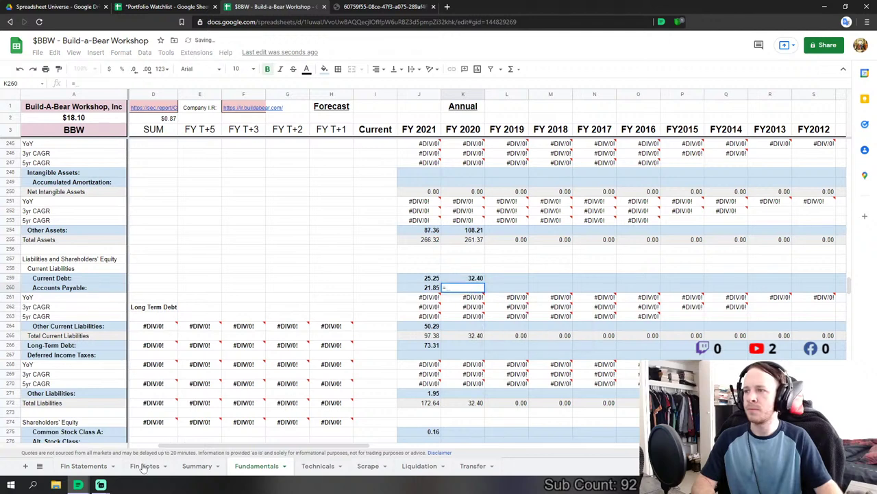
{"action": "left_click", "coordinate": [84, 466]}
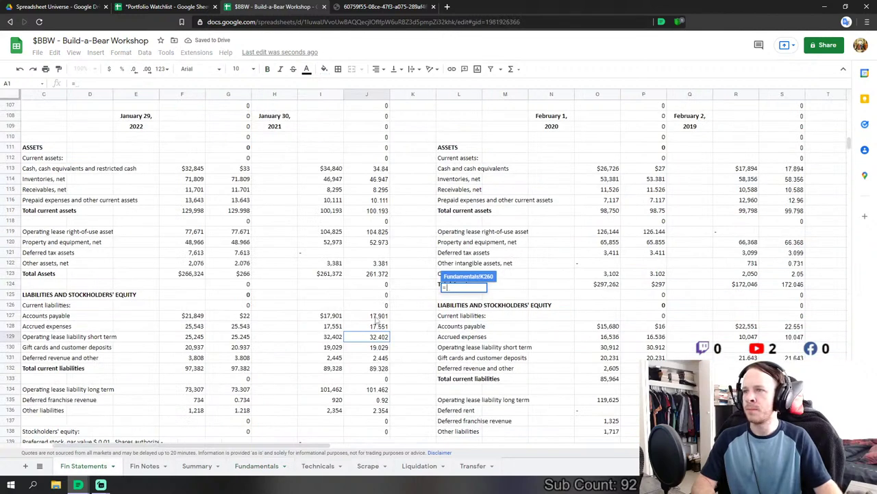
{"action": "left_click", "coordinate": [375, 318]}
{"action": "type", "text": "+"}
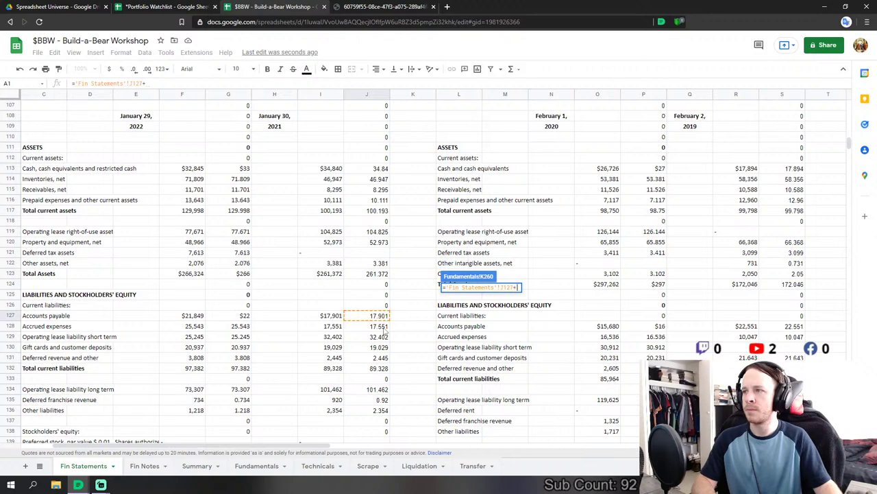
{"action": "left_click", "coordinate": [375, 327]}
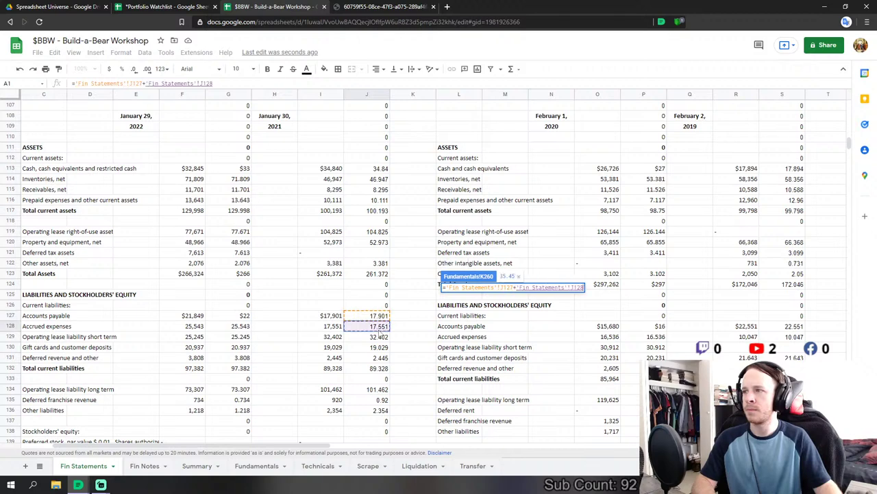
{"action": "type", "text": "+"}
{"action": "left_click", "coordinate": [379, 347]}
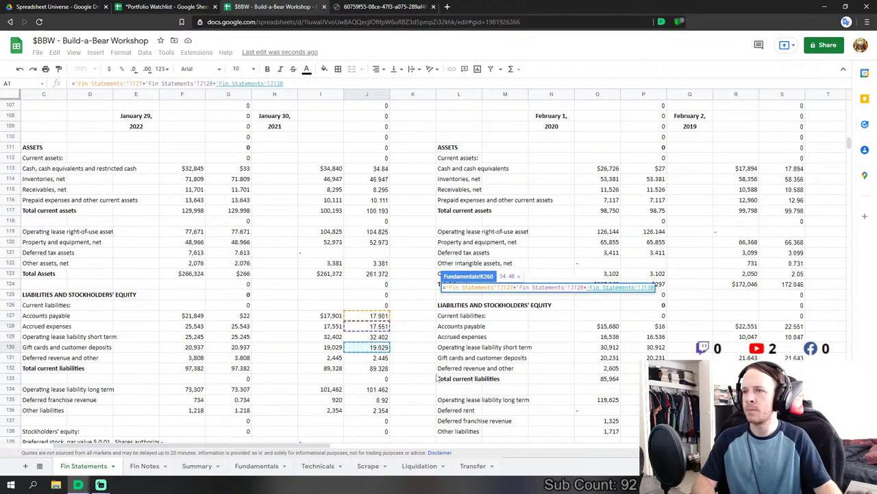
{"action": "type", "text": "+"}
{"action": "left_click", "coordinate": [376, 357]}
{"action": "key", "text": "Return"}
- Link FY 2020 Other Current Liabilities and Long-Term Debt to the long-term operating lease liability J134
{"action": "scroll", "coordinate": [454, 282], "scroll_direction": "down", "scroll_amount": 2}
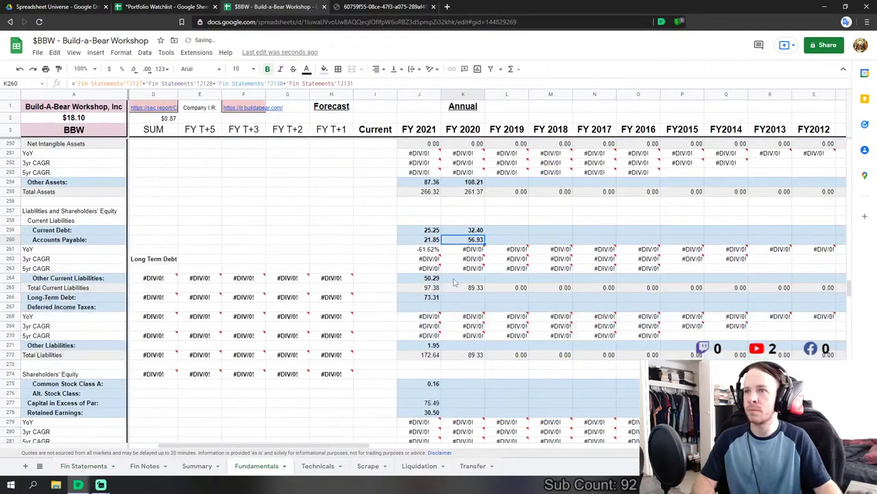
{"action": "left_click", "coordinate": [473, 279]}
{"action": "type", "text": "="}
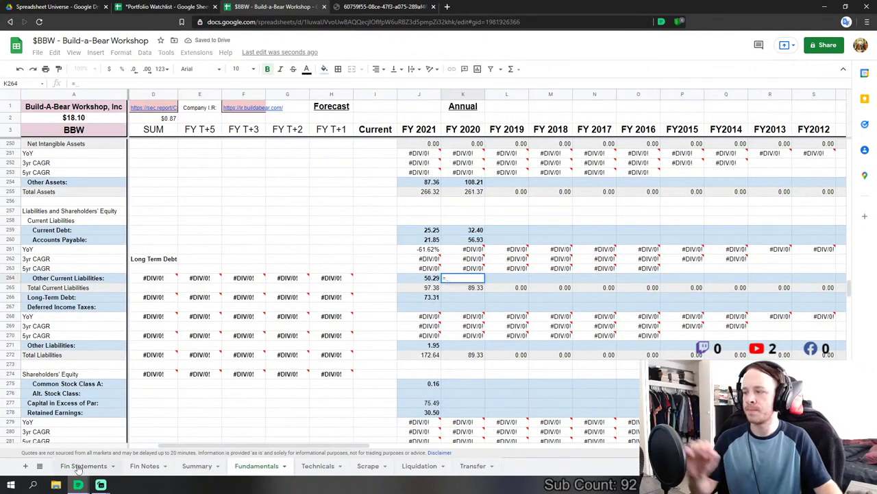
{"action": "left_click", "coordinate": [83, 465]}
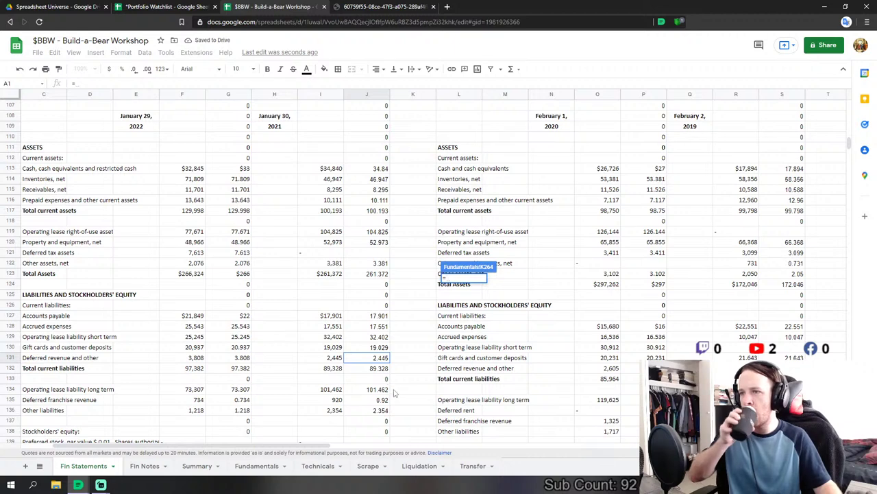
{"action": "left_click", "coordinate": [381, 390]}
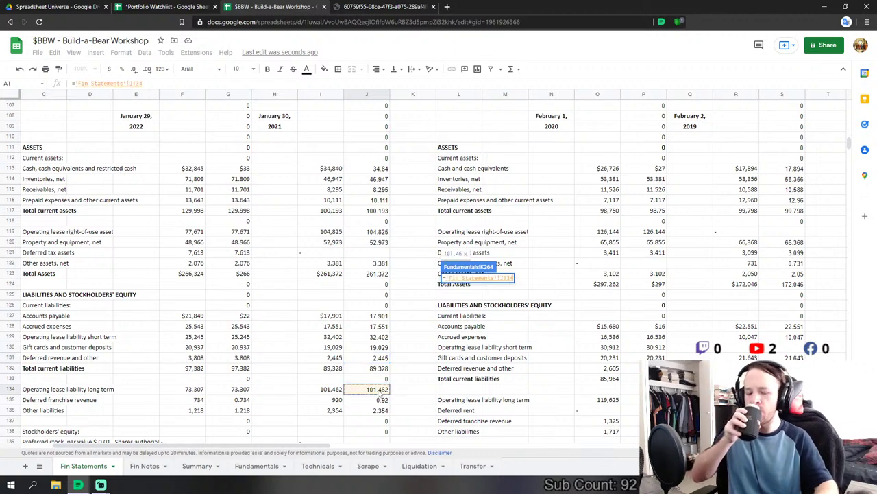
{"action": "key", "text": "Return"}
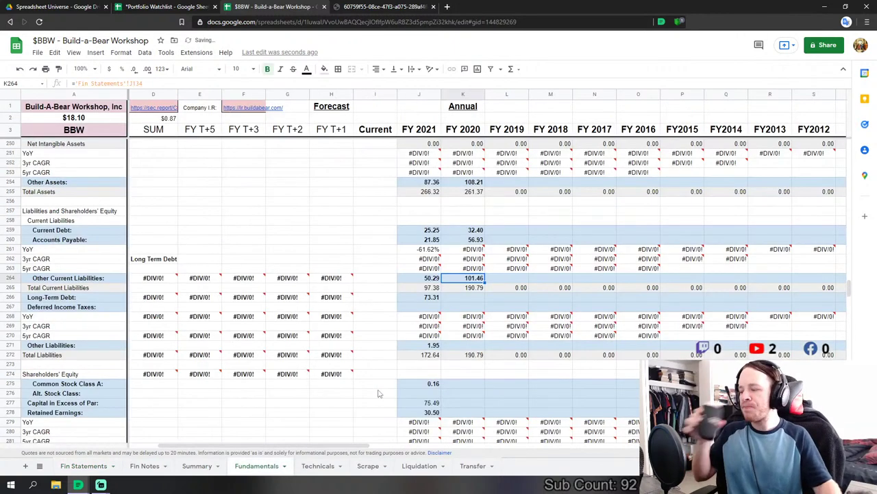
{"action": "left_click", "coordinate": [468, 301]}
{"action": "type", "text": "="}
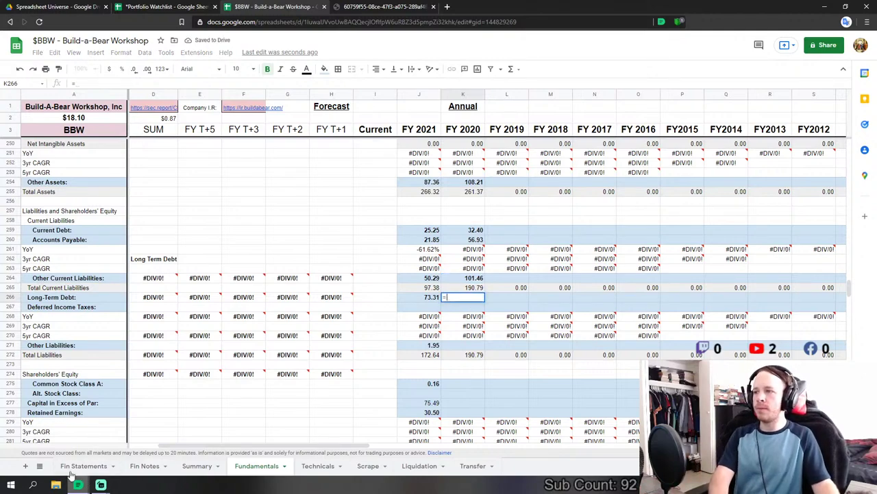
{"action": "left_click", "coordinate": [82, 466]}
{"action": "scroll", "coordinate": [228, 363], "scroll_direction": "down", "scroll_amount": 2}
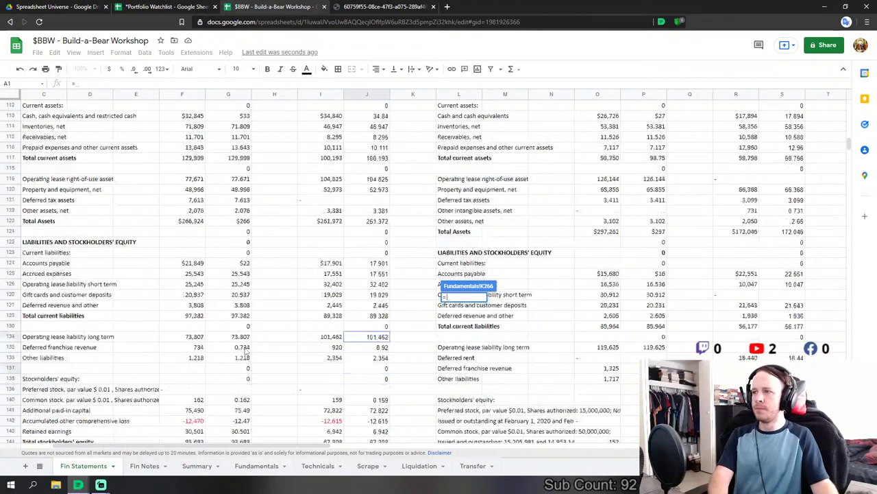
{"action": "left_click", "coordinate": [373, 339]}
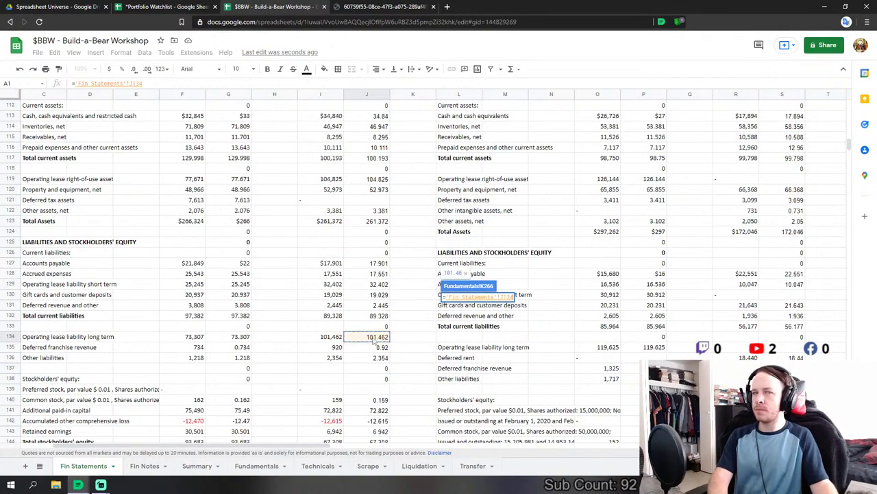
{"action": "key", "text": "Return"}
- Set FY 2020 Other Liabilities to deferred franchise revenue plus other liabilities (J135+J136)
{"action": "left_click", "coordinate": [463, 344]}
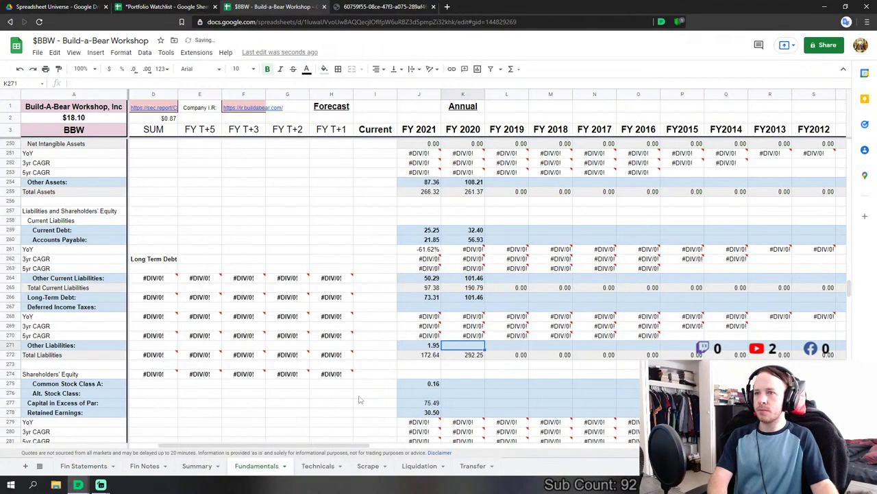
{"action": "type", "text": "="}
{"action": "left_click", "coordinate": [72, 466]}
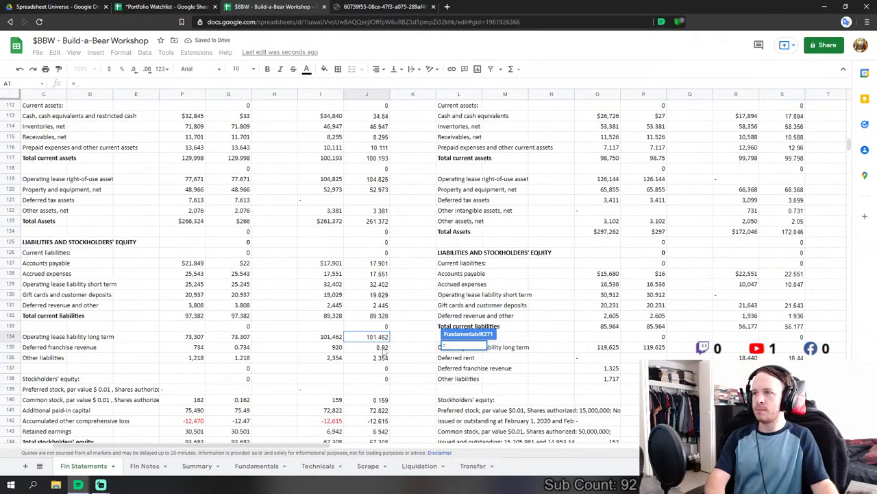
{"action": "left_click", "coordinate": [376, 347]}
{"action": "type", "text": "+"}
{"action": "left_click", "coordinate": [379, 357]}
{"action": "scroll", "coordinate": [391, 356], "scroll_direction": "down", "scroll_amount": 1}
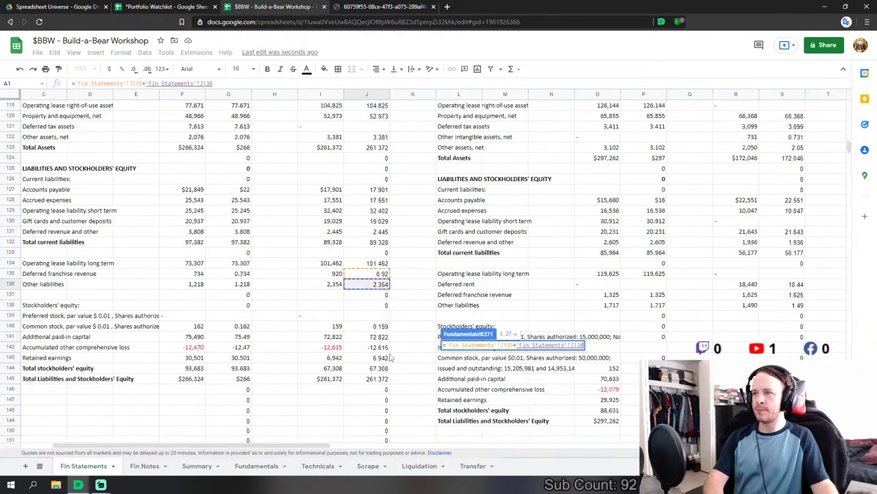
{"action": "key", "text": "Return"}
- Start the FY 2020 Common Stock Class A formula referencing Fin Statements
{"action": "key", "text": "Down"}
{"action": "key", "text": "Down"}
{"action": "key", "text": "Down"}
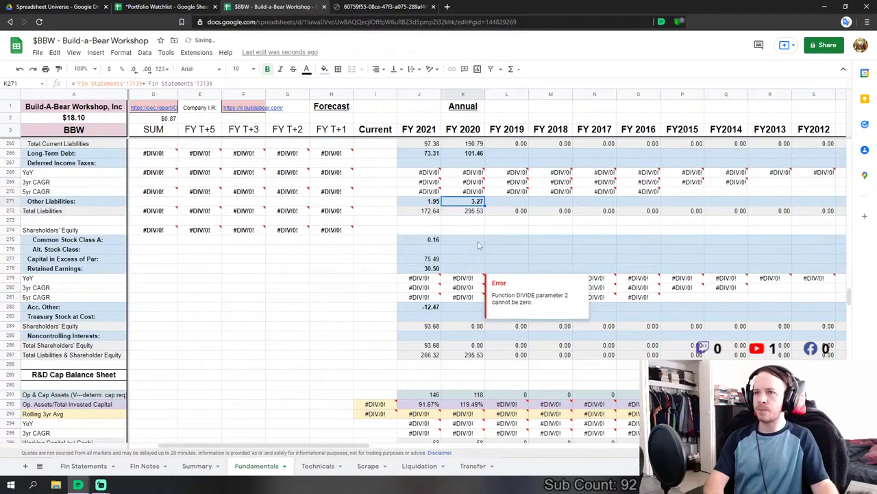
{"action": "type", "text": "="}
{"action": "left_click", "coordinate": [95, 467]}
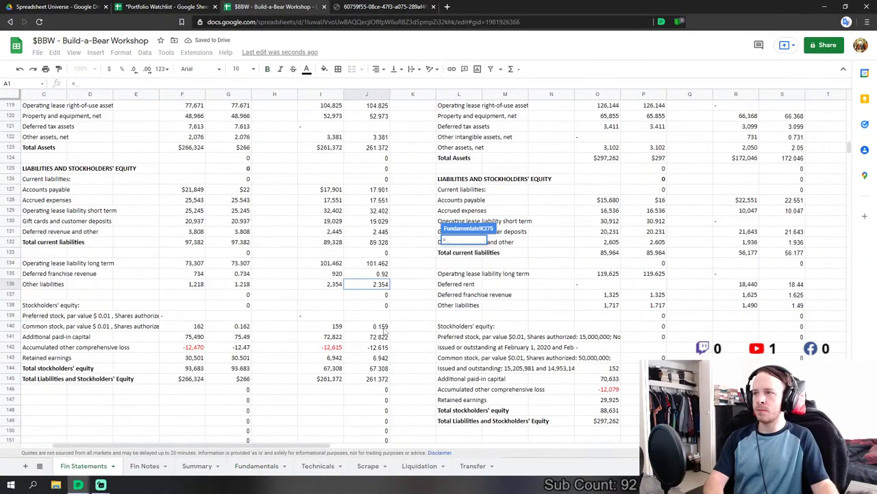
- Link FY 2020 Common Stock to J140 and Capital in Excess of Par to J141
{"action": "left_click", "coordinate": [380, 326]}
{"action": "key", "text": "Return"}
{"action": "key", "text": "Down"}
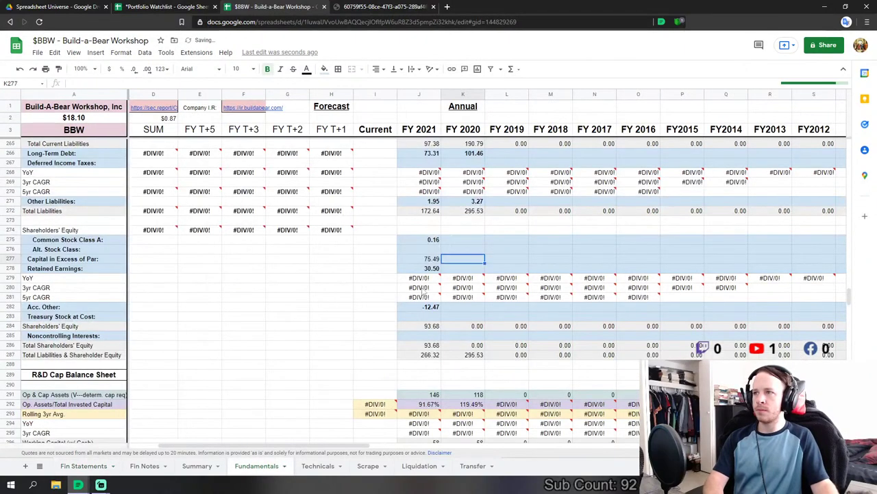
{"action": "type", "text": "="}
{"action": "left_click", "coordinate": [96, 467]}
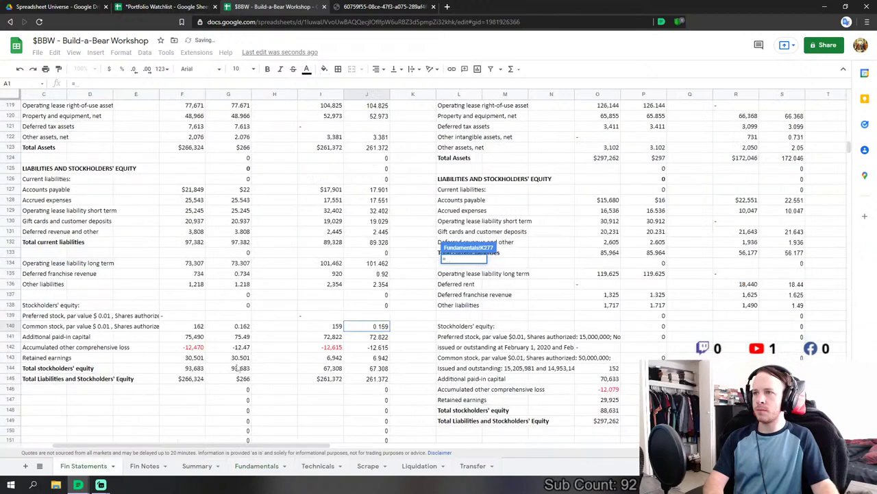
{"action": "left_click", "coordinate": [376, 337]}
{"action": "key", "text": "Return"}
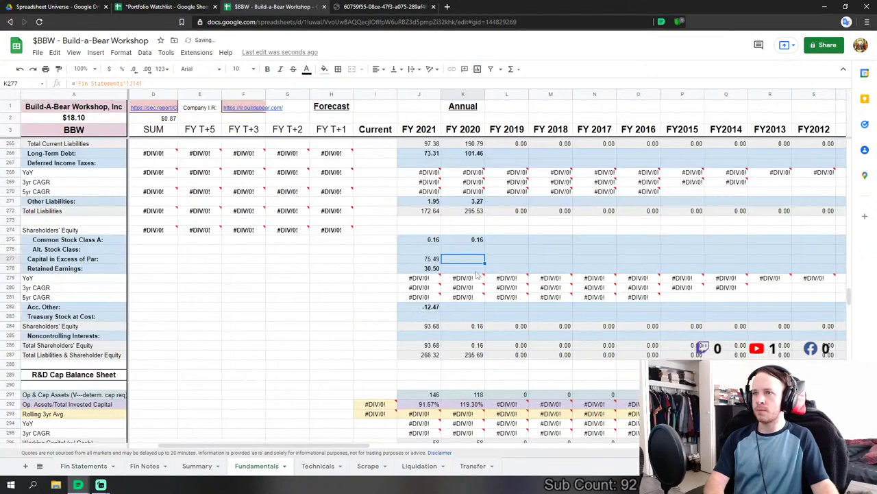
- Link FY 2020 Retained Earnings to 'Fin Statements'!J143 (6.94)
{"action": "key", "text": "Down"}
{"action": "type", "text": "="}
{"action": "left_click", "coordinate": [83, 466]}
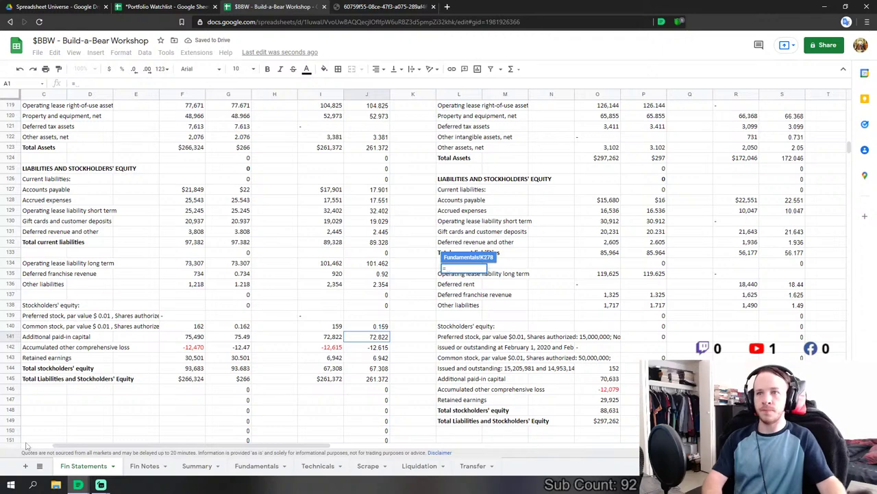
{"action": "left_click", "coordinate": [377, 357]}
{"action": "key", "text": "Return"}
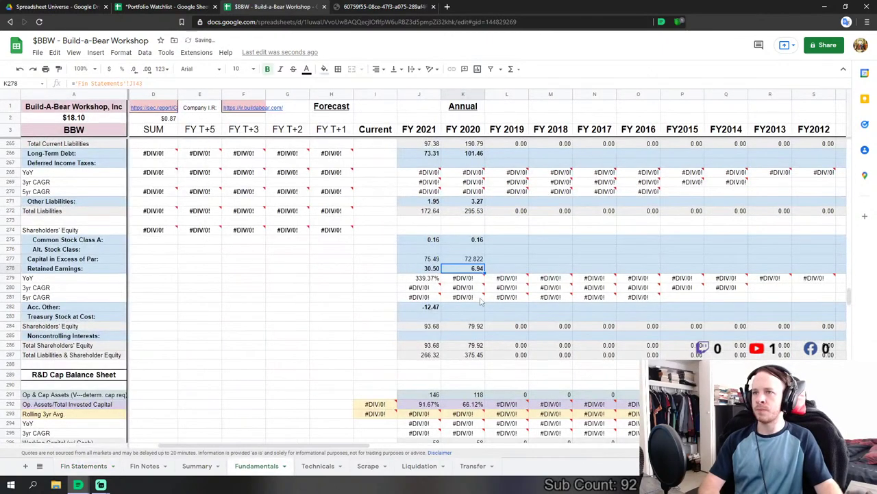
- Link FY 2020 Acc. Other to accumulated other comprehensive loss J142 (-12.62)
{"action": "left_click", "coordinate": [480, 305]}
{"action": "type", "text": "="}
{"action": "left_click", "coordinate": [83, 465]}
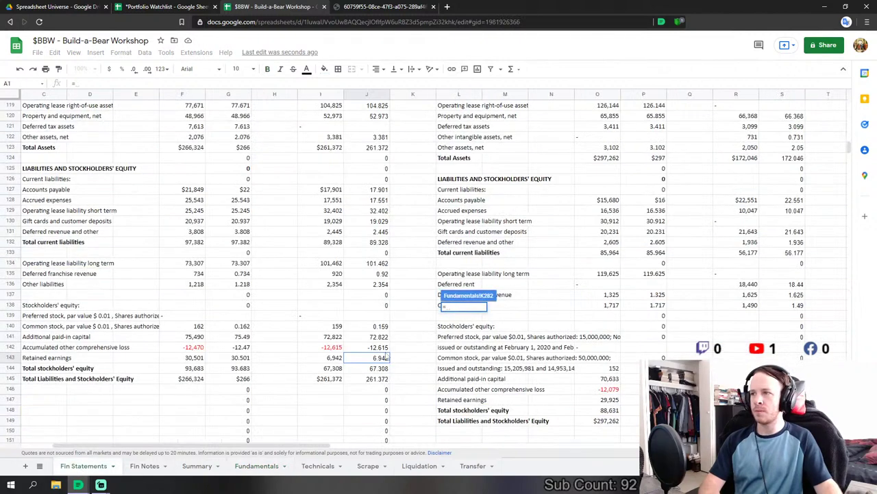
{"action": "left_click", "coordinate": [371, 348]}
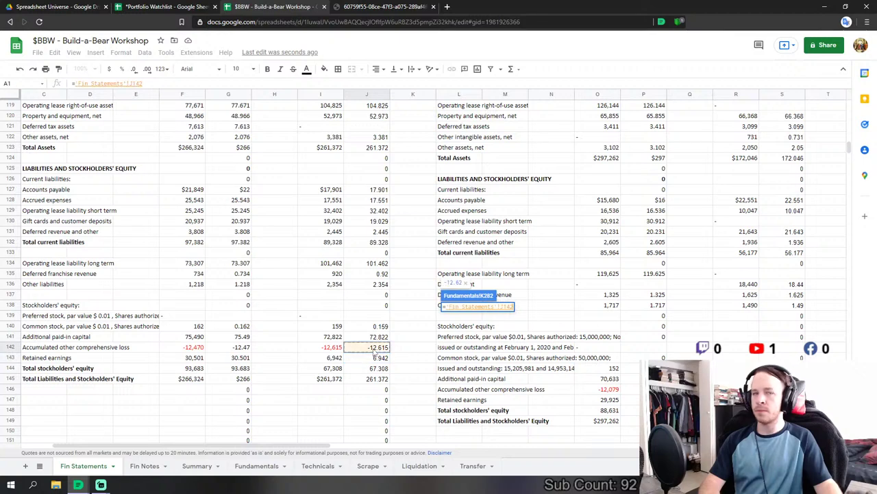
{"action": "key", "text": "Return"}
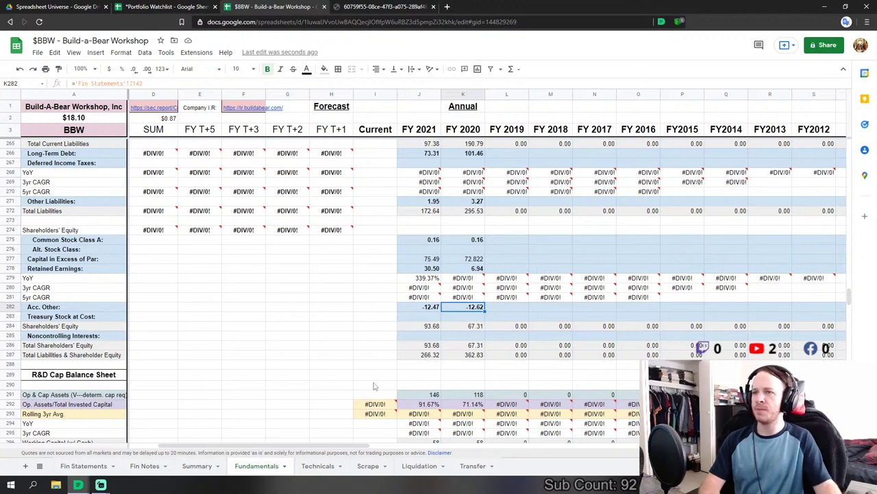
{"action": "left_click", "coordinate": [93, 466]}
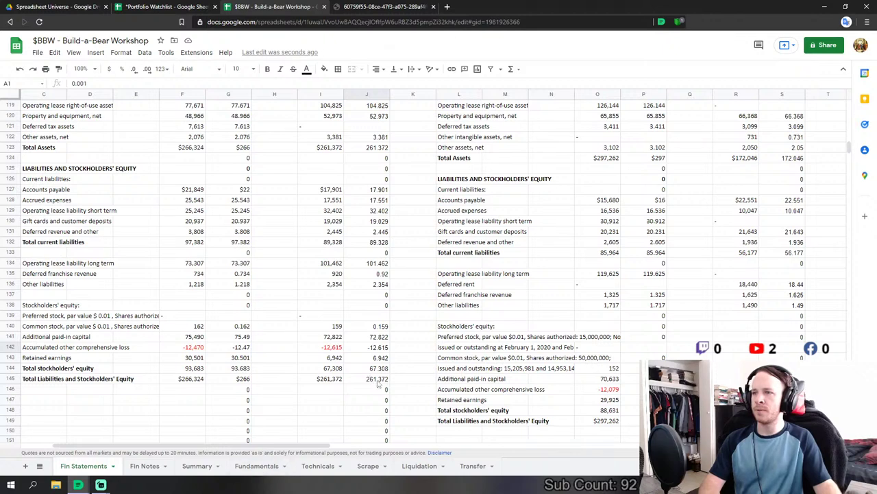
{"action": "left_click", "coordinate": [256, 467]}
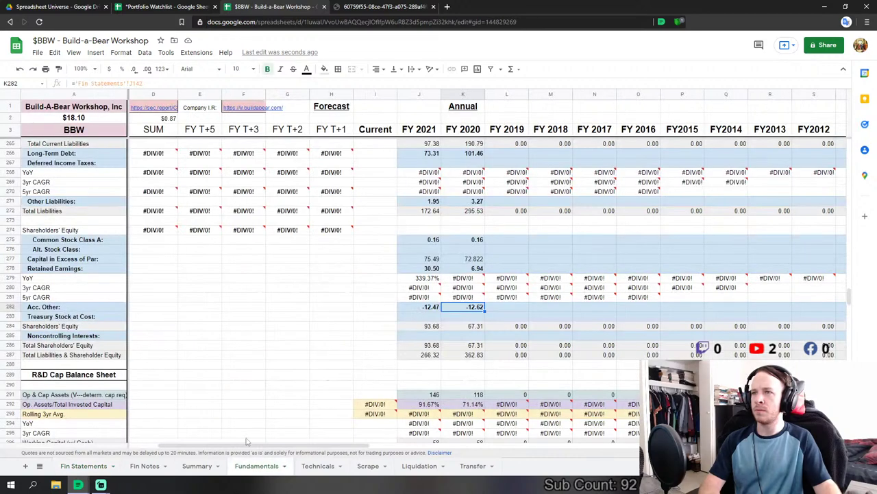
- Re-edit FY 2020 Other Liabilities in K271 to sum Fin Statements J135 and J136
{"action": "scroll", "coordinate": [443, 319], "scroll_direction": "up", "scroll_amount": 1}
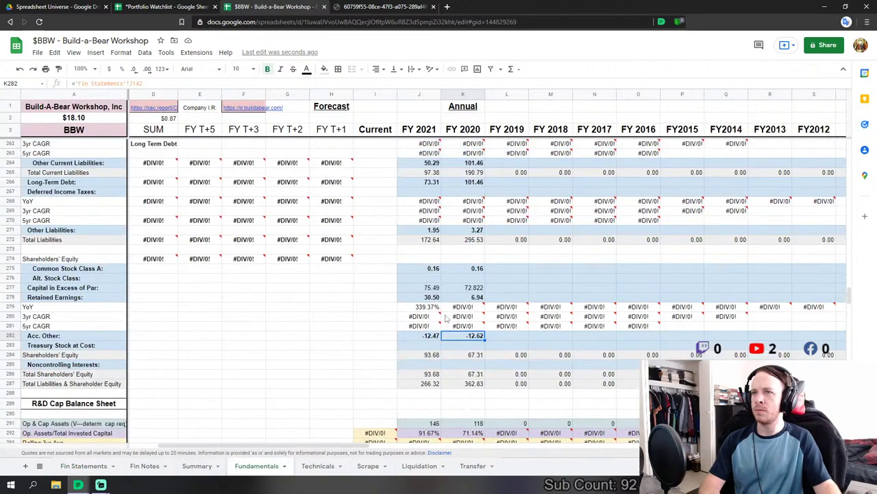
{"action": "left_click", "coordinate": [475, 233]}
{"action": "scroll", "coordinate": [475, 233], "scroll_direction": "up", "scroll_amount": 2}
{"action": "key", "text": "Return"}
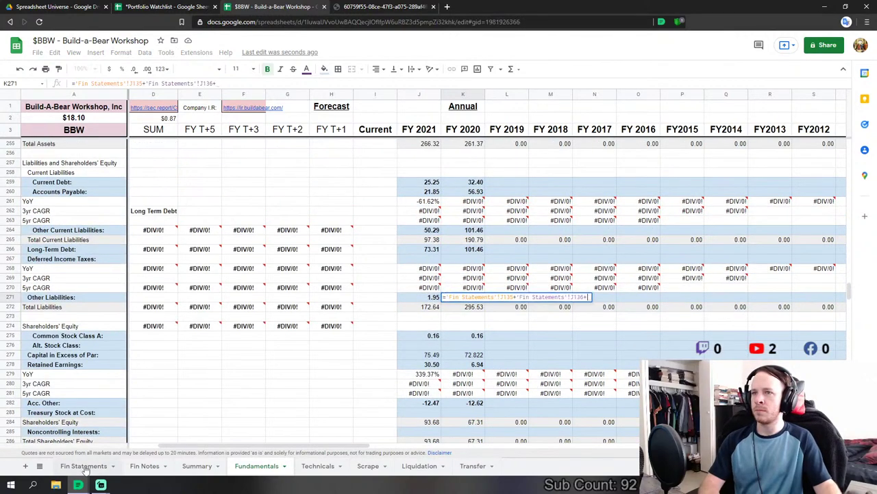
{"action": "left_click", "coordinate": [84, 465]}
{"action": "type", "text": "+"}
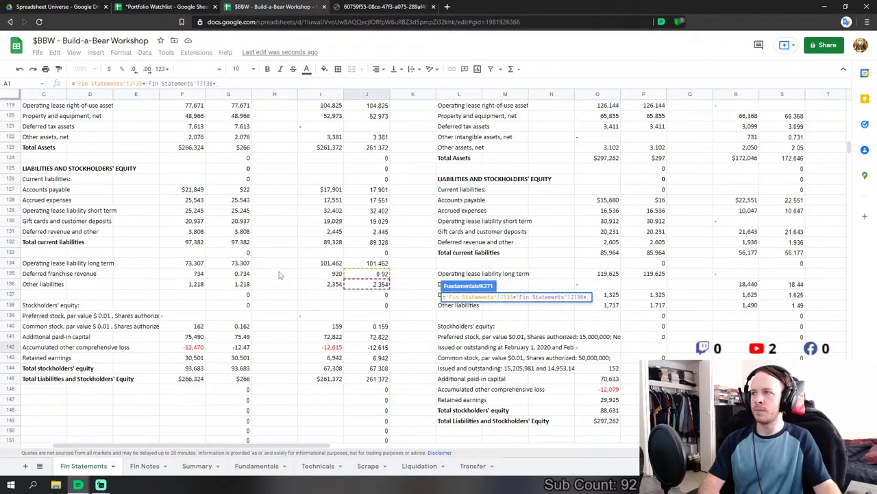
{"action": "scroll", "coordinate": [407, 351], "scroll_direction": "up", "scroll_amount": 2}
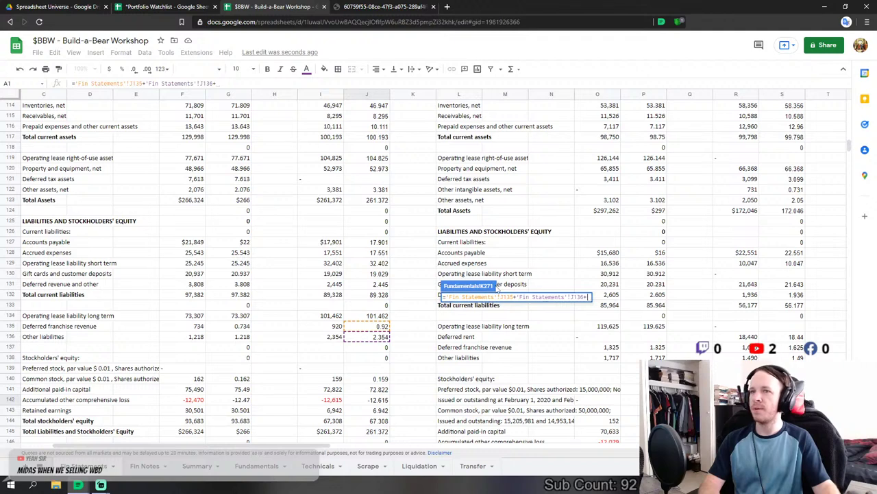
{"action": "key", "text": "Return"}
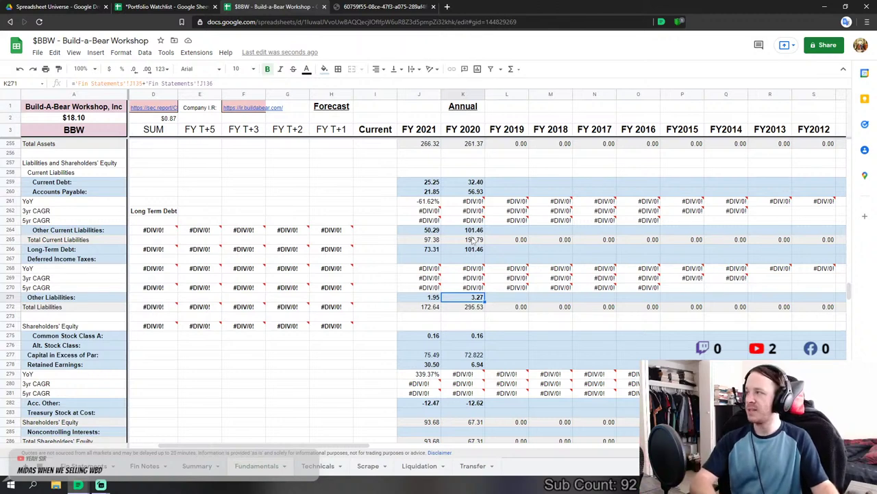
{"action": "mouse_move", "coordinate": [467, 205]}
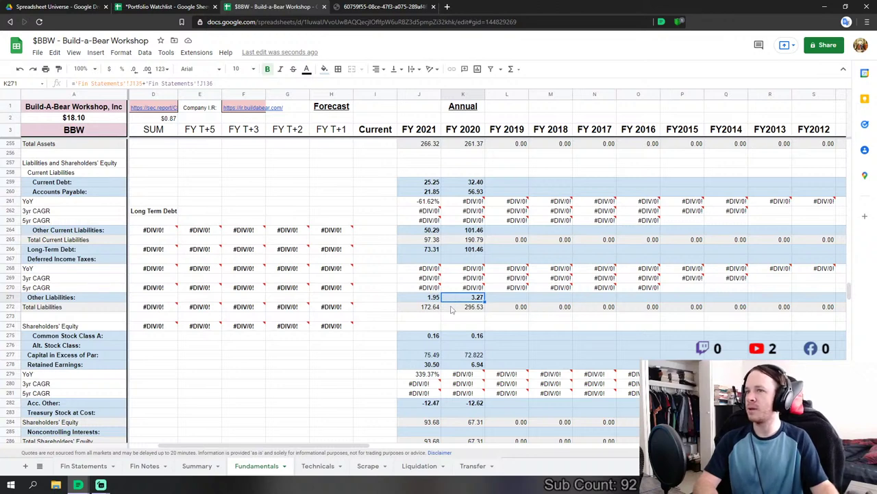
{"action": "scroll", "coordinate": [491, 282], "scroll_direction": "up", "scroll_amount": 1}
{"action": "scroll", "coordinate": [491, 282], "scroll_direction": "up", "scroll_amount": 1}
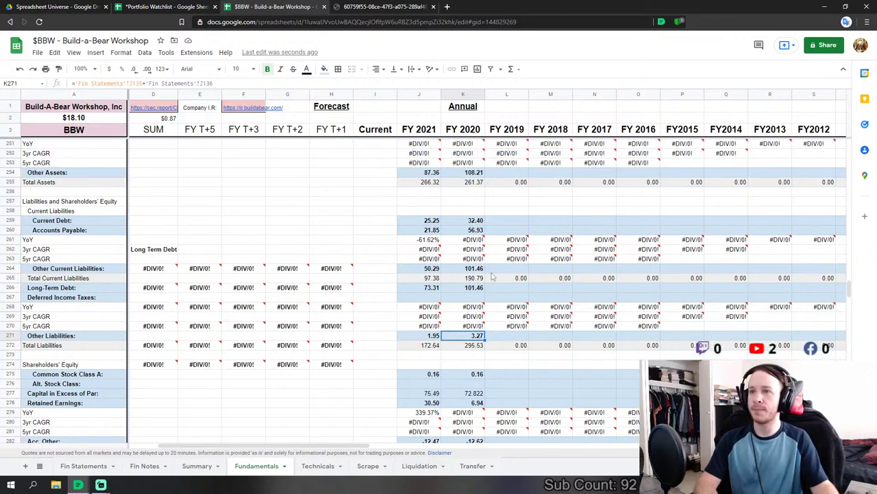
{"action": "scroll", "coordinate": [498, 259], "scroll_direction": "up", "scroll_amount": 1}
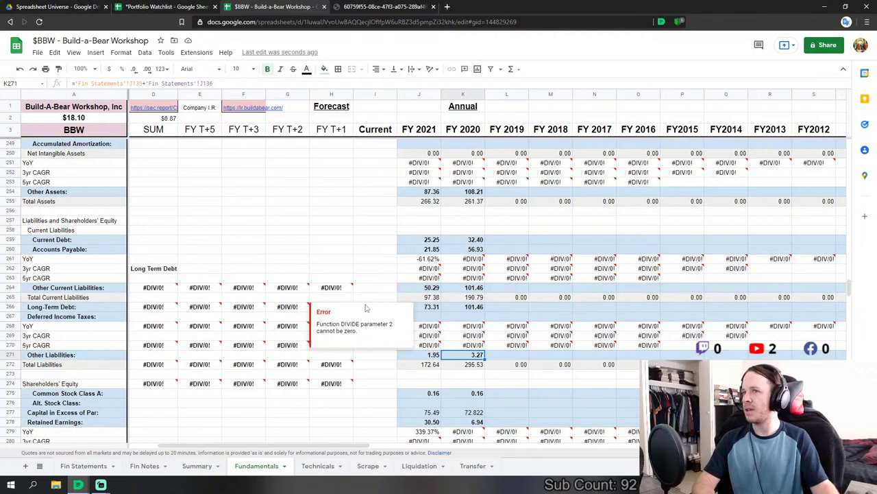
{"action": "scroll", "coordinate": [444, 246], "scroll_direction": "up", "scroll_amount": 6}
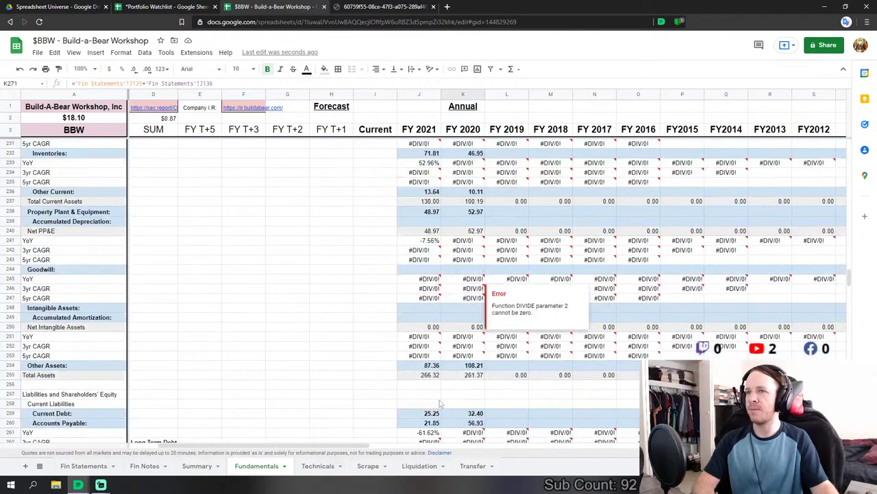
{"action": "left_click", "coordinate": [82, 466]}
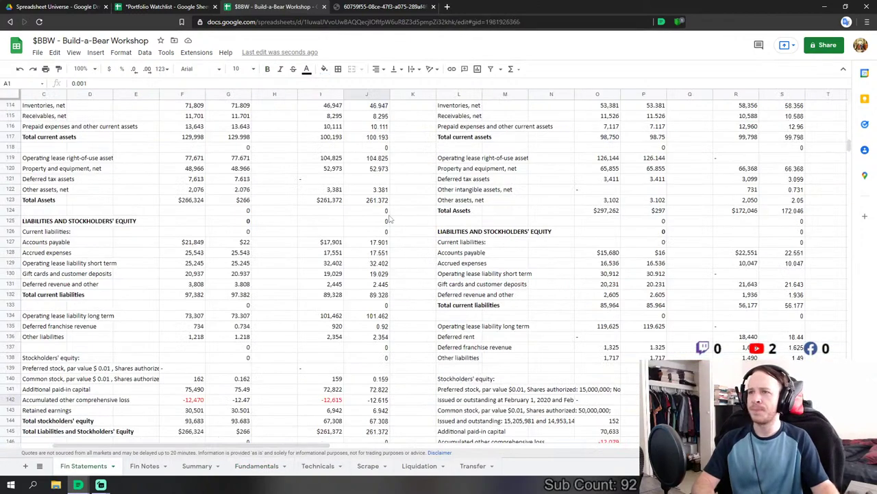
{"action": "left_click", "coordinate": [255, 468]}
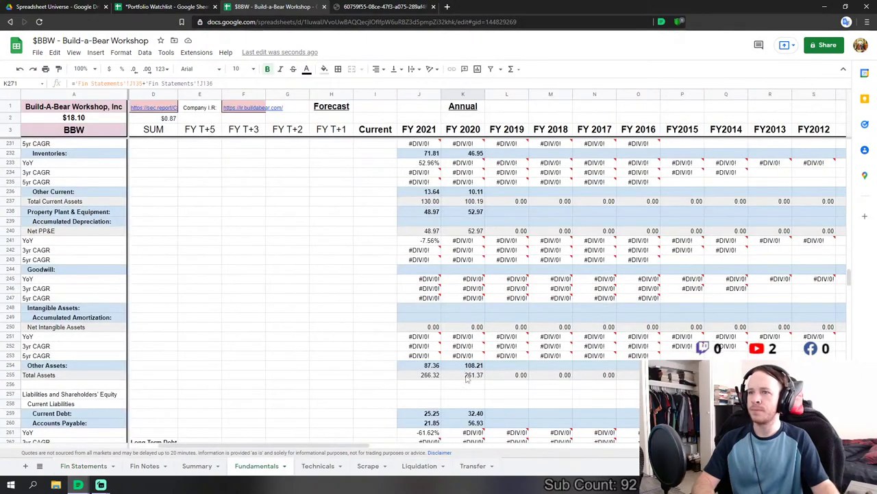
{"action": "left_click", "coordinate": [475, 365]}
{"action": "scroll", "coordinate": [469, 370], "scroll_direction": "down", "scroll_amount": 8}
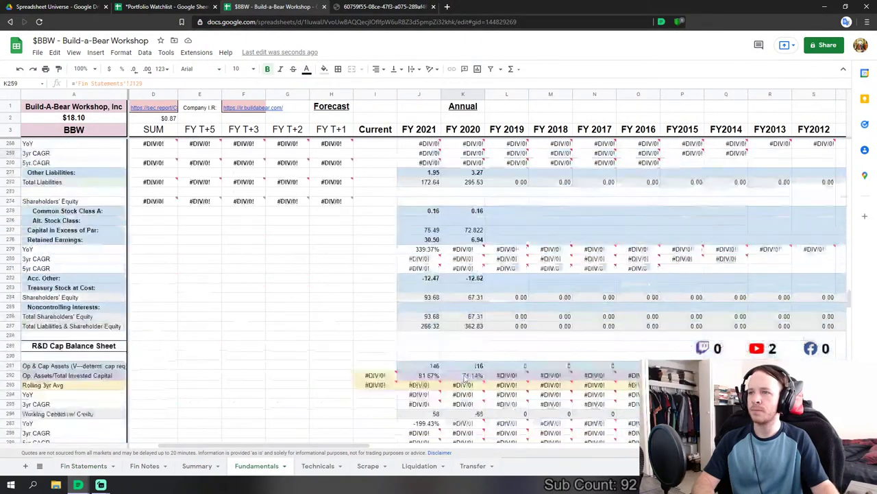
{"action": "scroll", "coordinate": [465, 379], "scroll_direction": "up", "scroll_amount": 3}
{"action": "type", "text": "="}
- Relink FY 2020 Current Debt to the short-term lease liability and Accounts Payable to accounts payable
{"action": "left_click", "coordinate": [84, 465]}
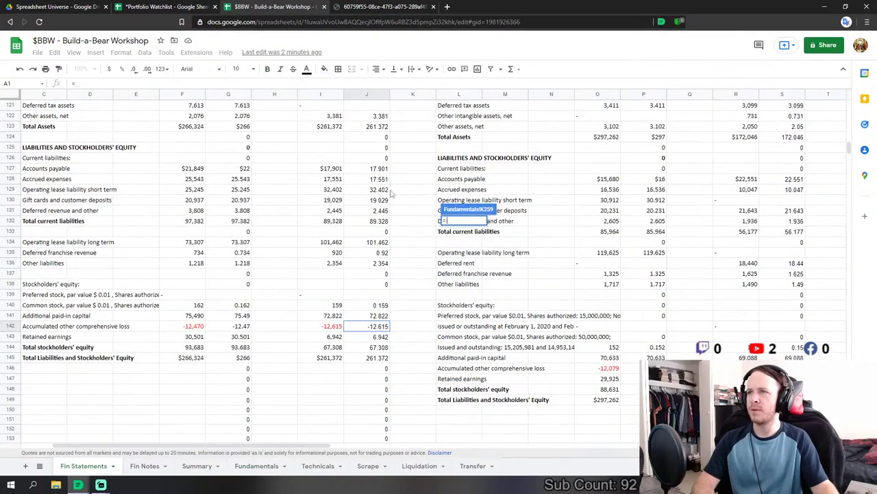
{"action": "left_click", "coordinate": [384, 192]}
{"action": "key", "text": "Return"}
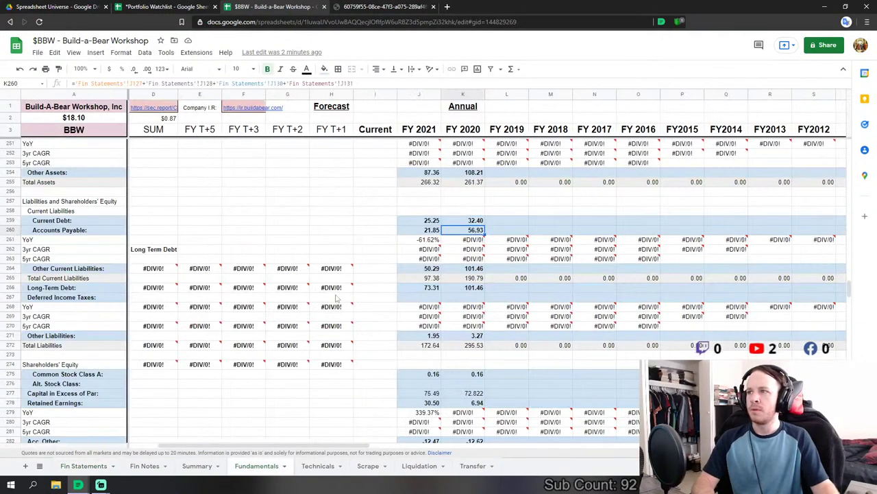
{"action": "type", "text": "="}
{"action": "left_click", "coordinate": [84, 466]}
{"action": "left_click", "coordinate": [382, 189]}
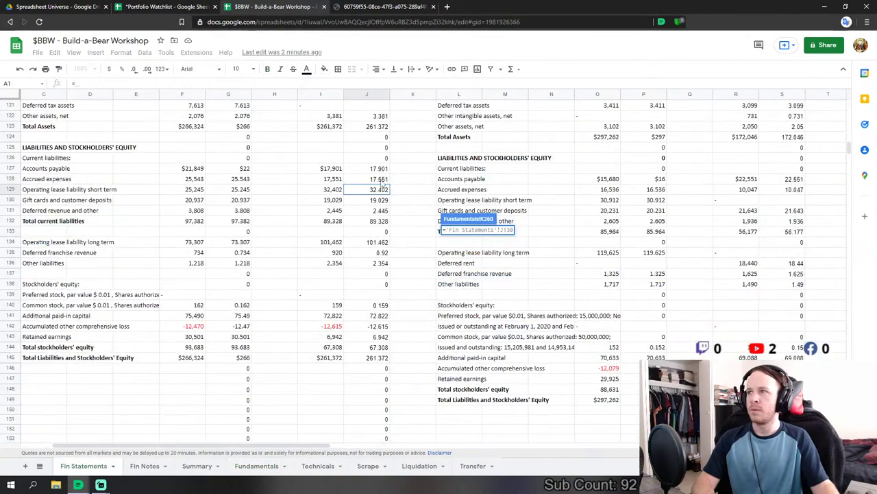
{"action": "left_click", "coordinate": [381, 168]}
{"action": "key", "text": "Return"}
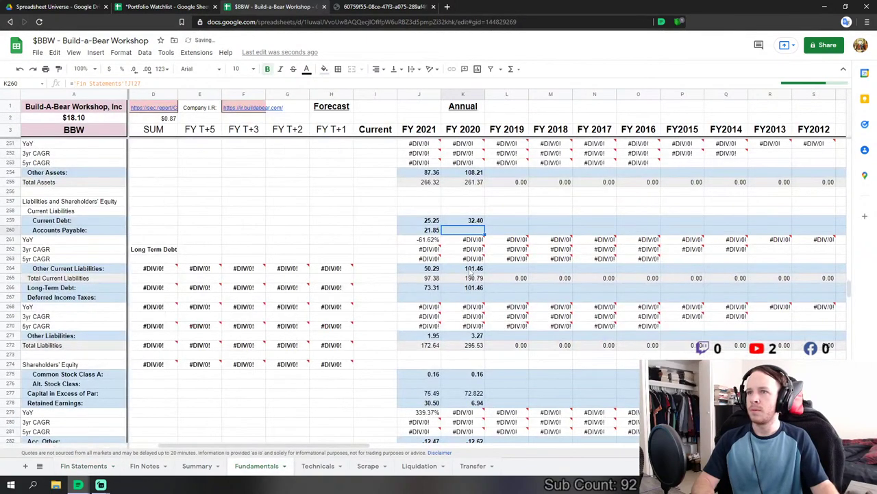
- Set FY 2020 Other Current Liabilities to accrued expenses plus gift cards/deposits plus deferred revenue (39.03)
{"action": "left_click", "coordinate": [470, 268]}
{"action": "type", "text": "="}
{"action": "left_click", "coordinate": [84, 465]}
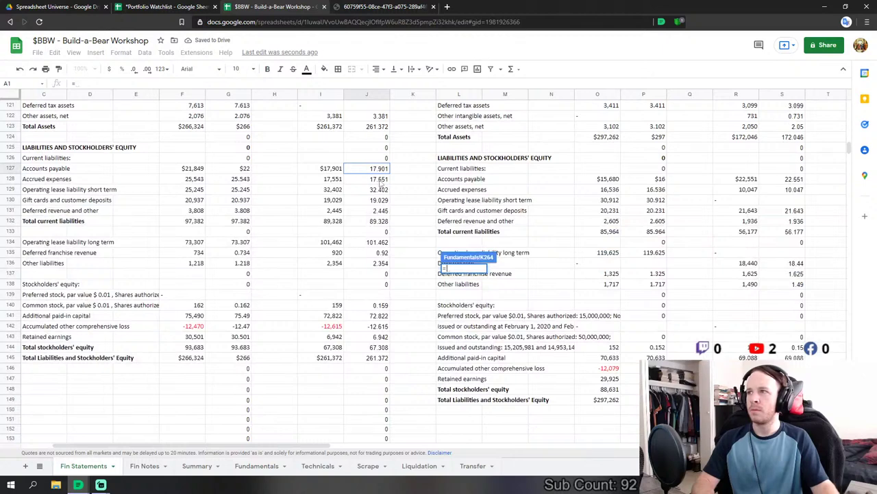
{"action": "left_click", "coordinate": [379, 180]}
{"action": "type", "text": "+"}
{"action": "left_click", "coordinate": [379, 200]}
{"action": "type", "text": "+"}
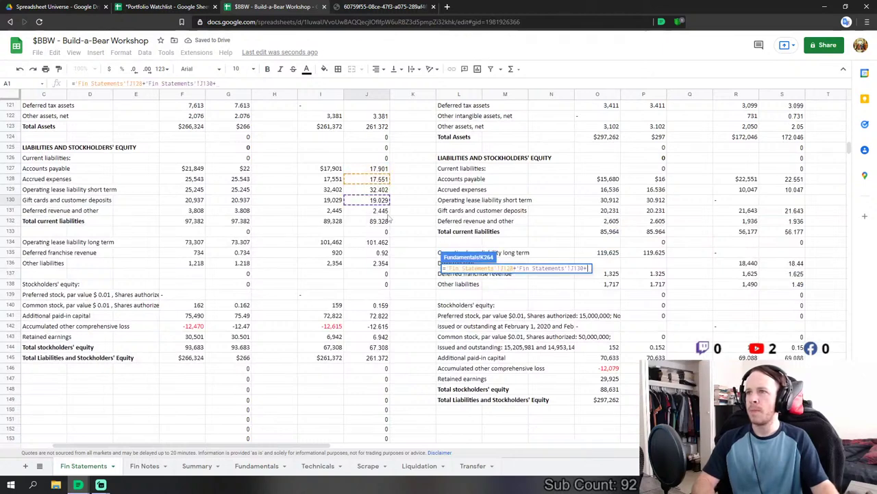
{"action": "left_click", "coordinate": [379, 210]}
{"action": "key", "text": "Return"}
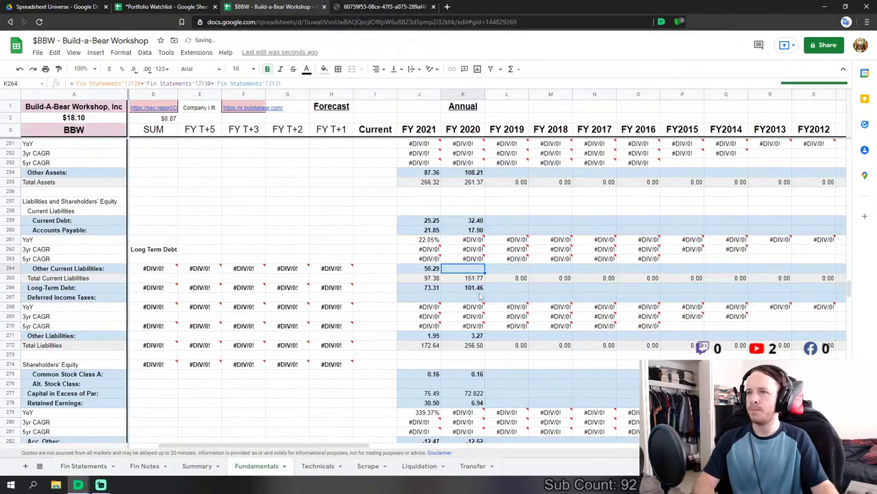
- Set FY 2020 Other Liabilities to deferred franchise revenue plus other liabilities
{"action": "left_click", "coordinate": [473, 335]}
{"action": "type", "text": "="}
{"action": "left_click", "coordinate": [75, 466]}
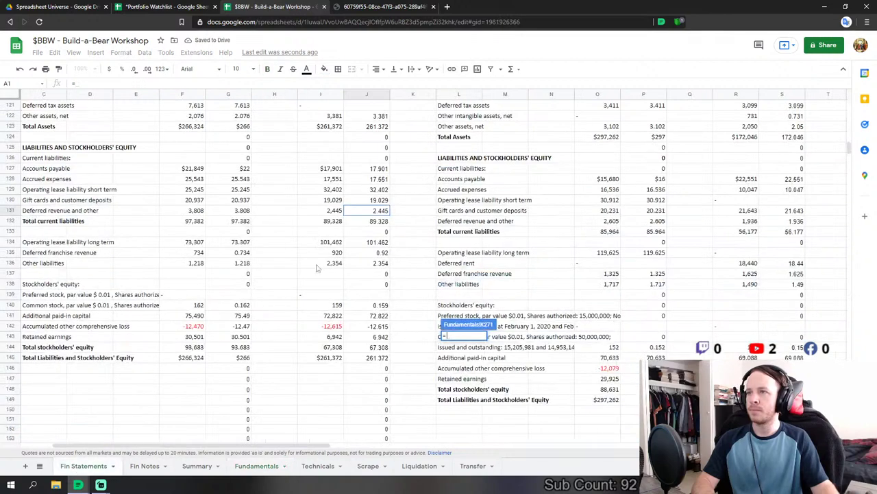
{"action": "left_click", "coordinate": [384, 252]}
{"action": "type", "text": "+"}
{"action": "left_click", "coordinate": [382, 263]}
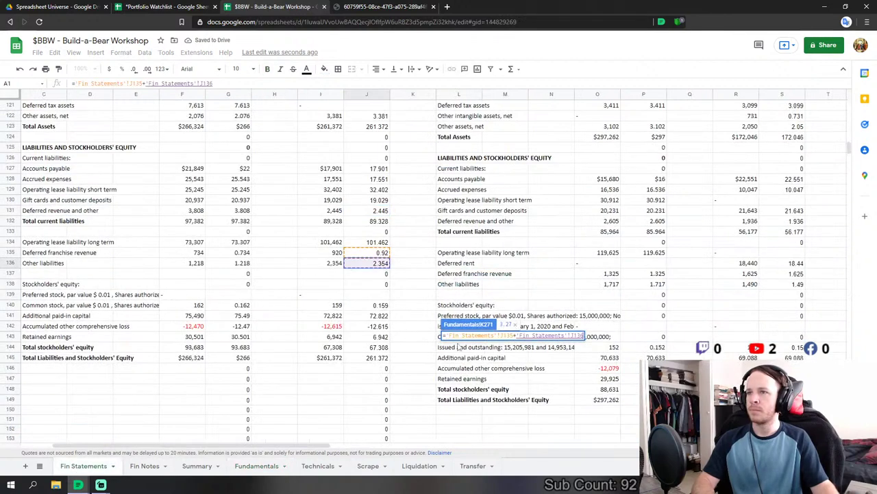
{"action": "key", "text": "Return"}
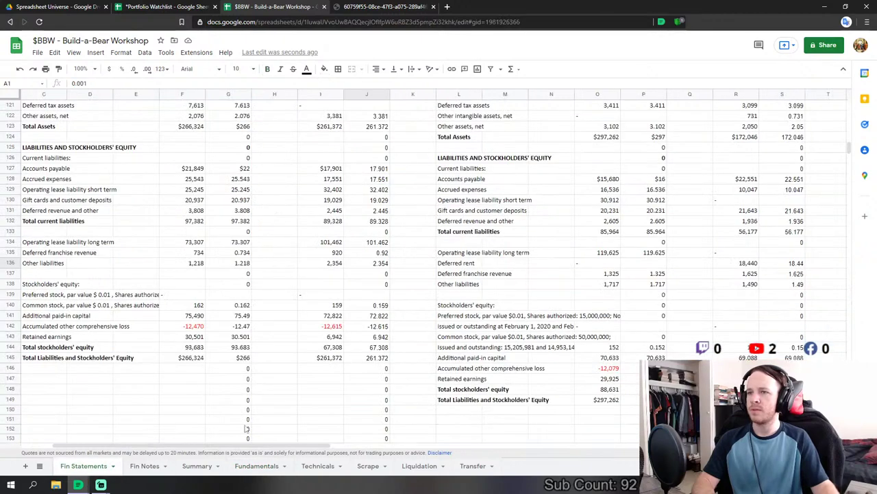
{"action": "left_click", "coordinate": [83, 465]}
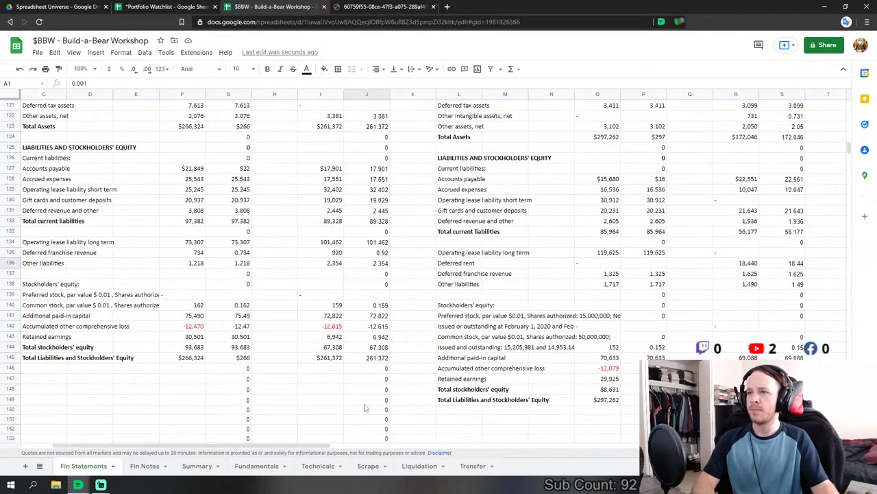
{"action": "left_click", "coordinate": [257, 466]}
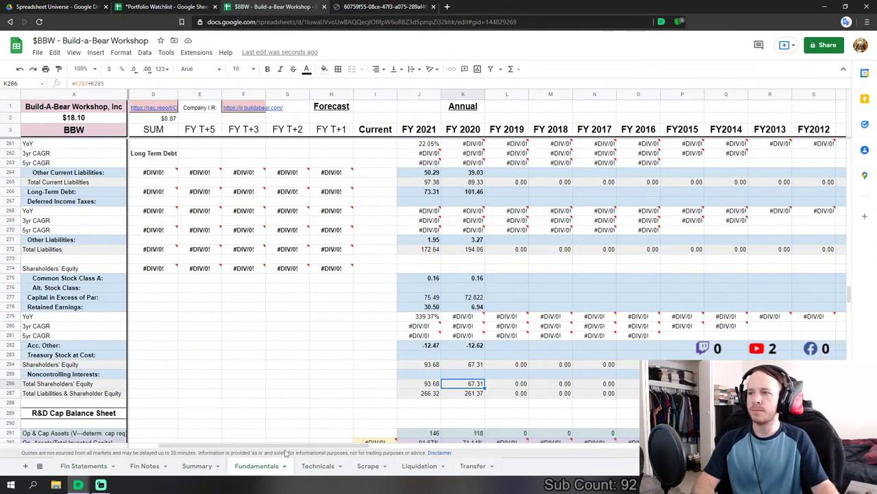
{"action": "left_click_drag", "start_coordinate": [287, 447], "coordinate": [327, 442]}
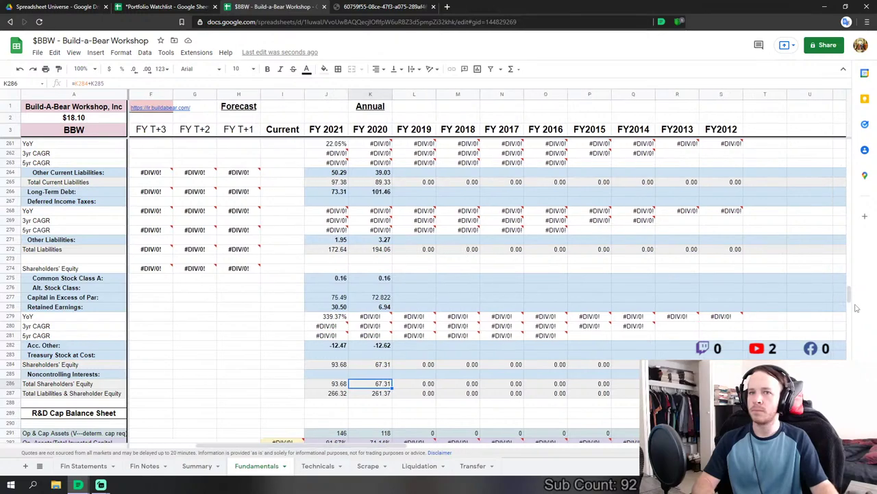
- Link FY 2019 Revenues to the Fin Statements FY 2019 total revenues
{"action": "left_click_drag", "start_coordinate": [855, 308], "coordinate": [852, 147]}
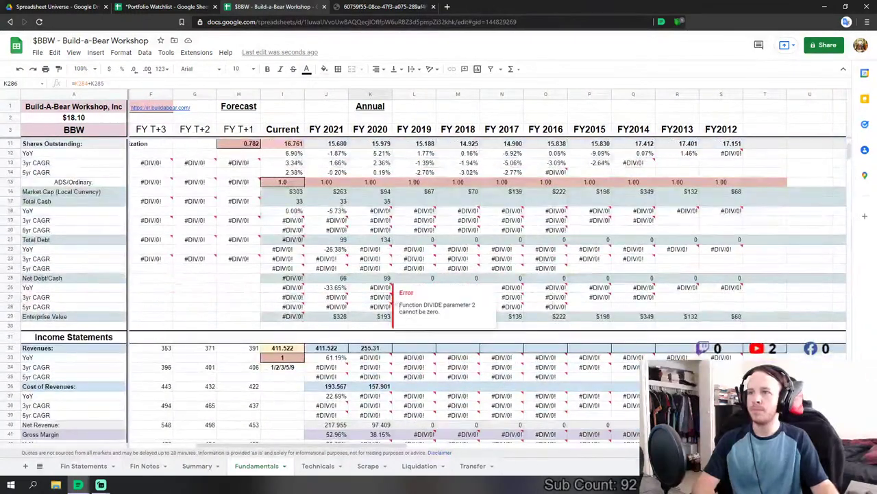
{"action": "left_click", "coordinate": [425, 352]}
{"action": "left_click", "coordinate": [69, 466]}
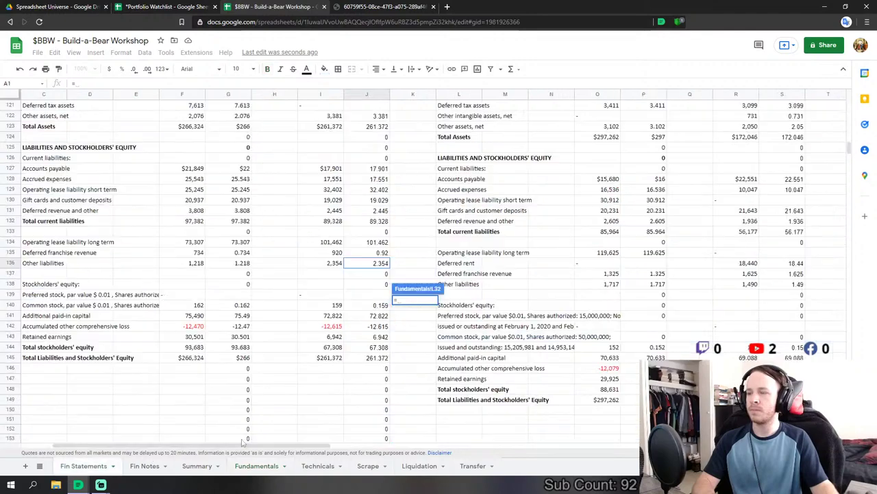
{"action": "left_click_drag", "start_coordinate": [264, 447], "coordinate": [408, 447]}
{"action": "scroll", "coordinate": [295, 248], "scroll_direction": "up", "scroll_amount": 5}
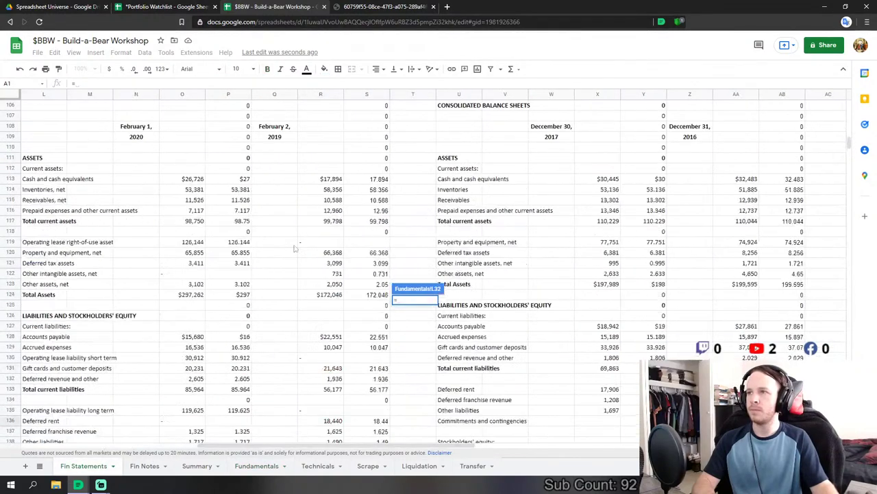
{"action": "scroll", "coordinate": [432, 184], "scroll_direction": "up", "scroll_amount": 20}
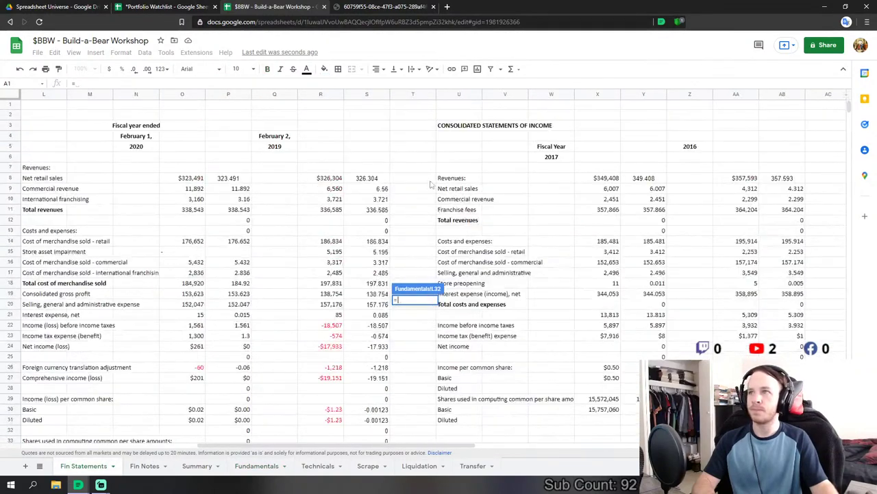
{"action": "left_click", "coordinate": [236, 209]}
{"action": "key", "text": "Return"}
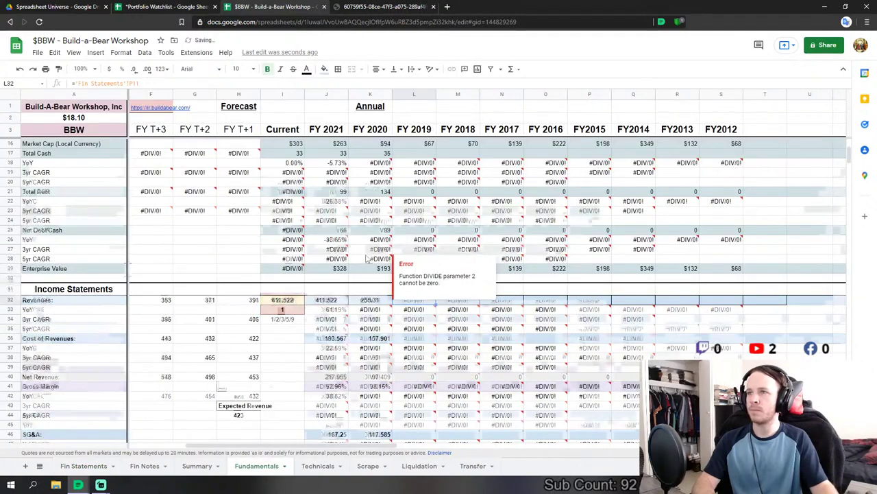
- Link FY 2019 Cost of Revenues to Fin Statements total cost of merchandise sold
{"action": "scroll", "coordinate": [420, 293], "scroll_direction": "down", "scroll_amount": 1}
{"action": "left_click", "coordinate": [414, 271]}
{"action": "type", "text": "="}
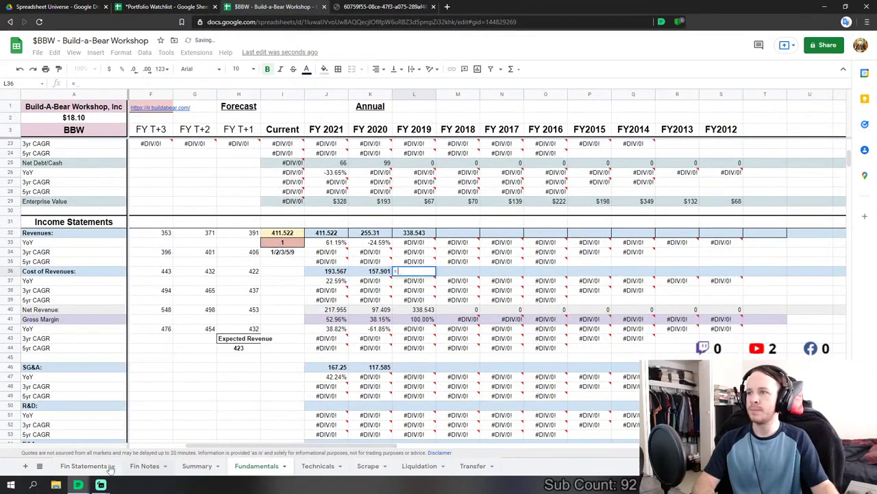
{"action": "left_click", "coordinate": [84, 466]}
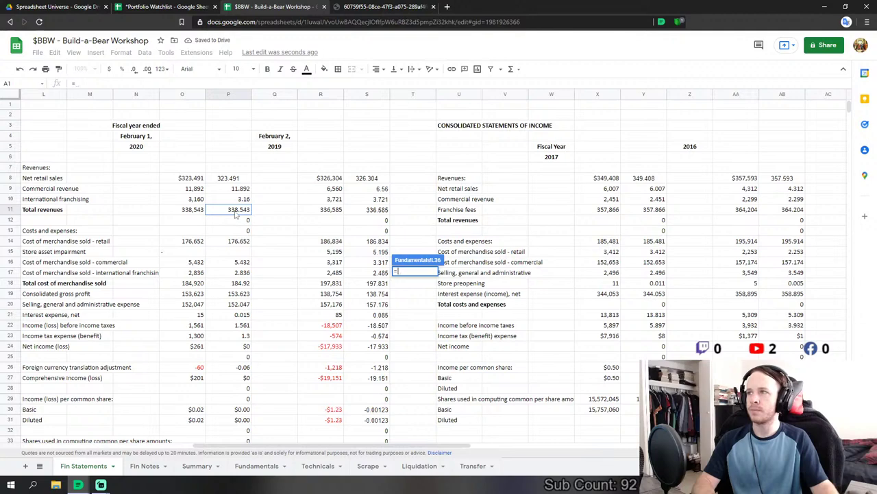
{"action": "left_click", "coordinate": [237, 283]}
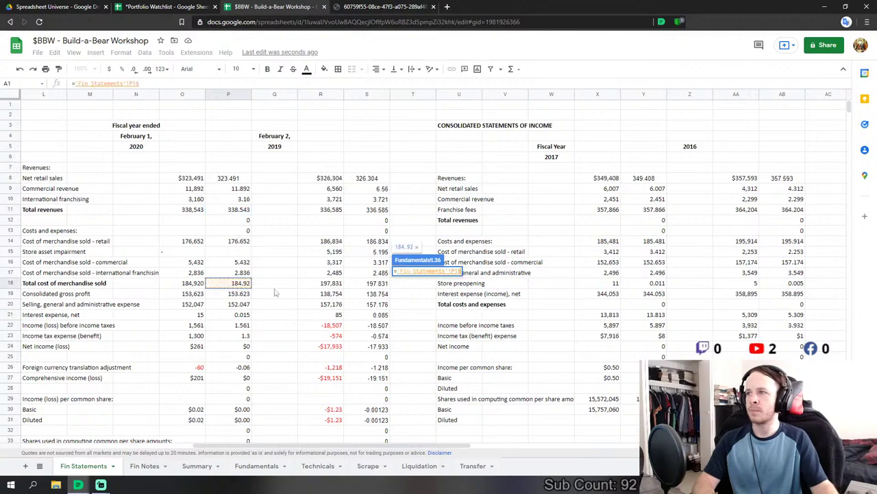
{"action": "key", "text": "Return"}
- Link FY 2019 SG&A to the 152,047 figure in Fin Statements P20
{"action": "left_click", "coordinate": [414, 368]}
{"action": "scroll", "coordinate": [414, 368], "scroll_direction": "down", "scroll_amount": 5}
{"action": "type", "text": "="}
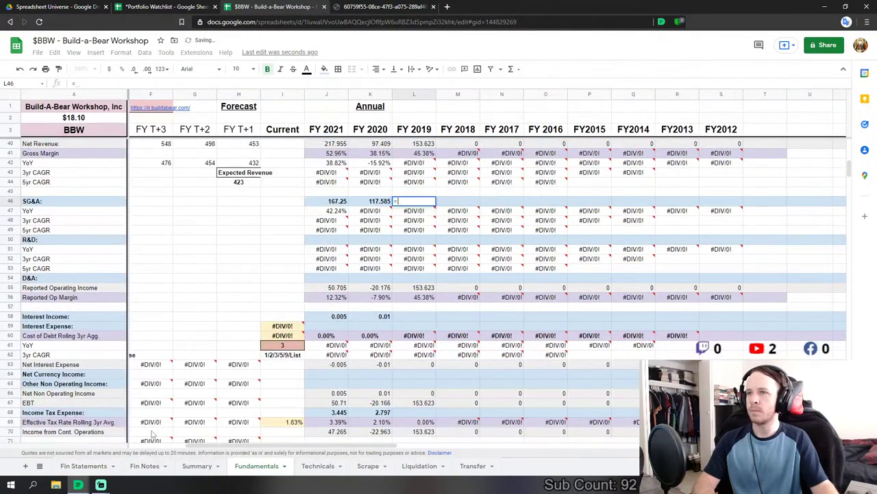
{"action": "left_click", "coordinate": [83, 465]}
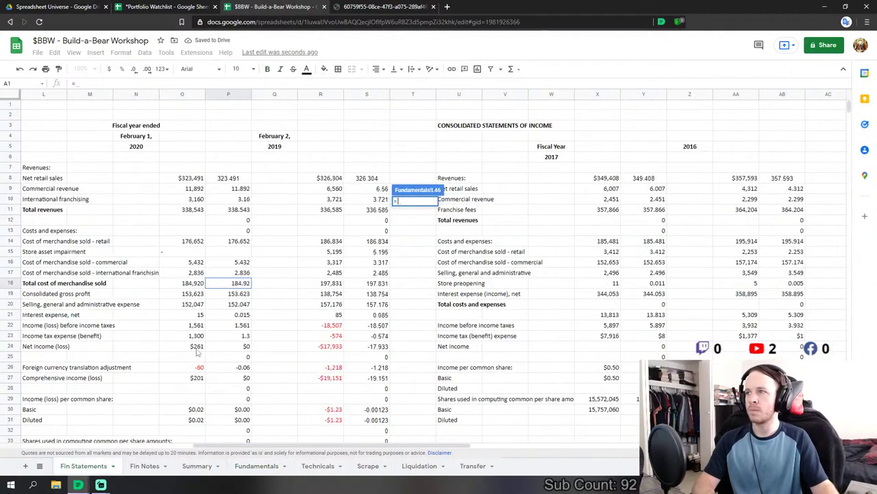
{"action": "left_click", "coordinate": [228, 304]}
{"action": "key", "text": "Return"}
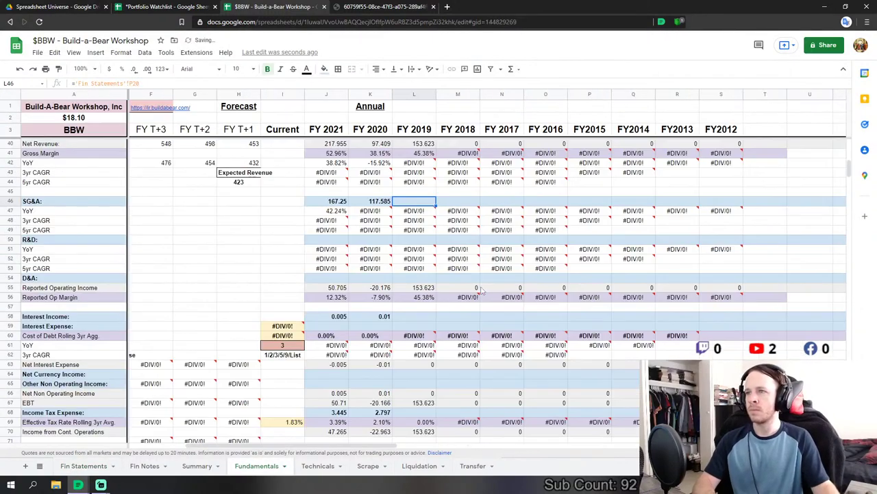
- Link FY 2019 interest expense to the 0.015 net interest expense in Fin Statements P21
{"action": "left_click", "coordinate": [414, 316]}
{"action": "type", "text": "="}
{"action": "left_click", "coordinate": [81, 467]}
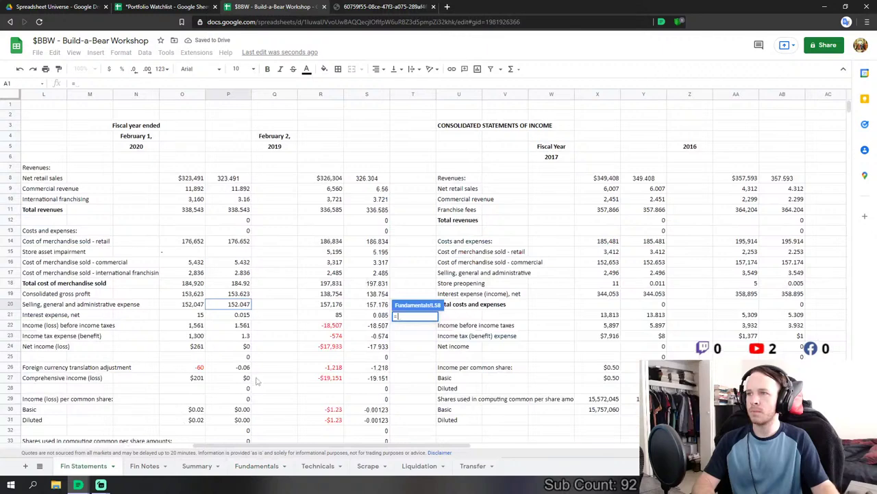
{"action": "key", "text": "Escape"}
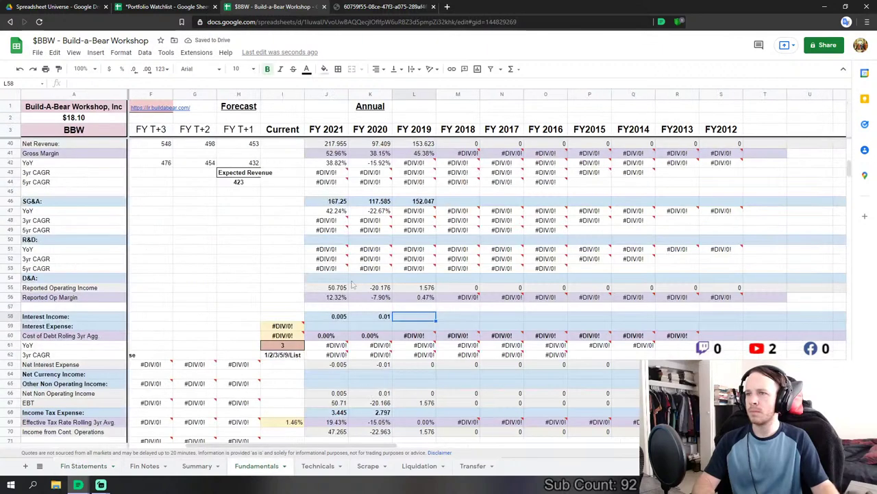
{"action": "key", "text": "Down"}
{"action": "type", "text": "="}
{"action": "left_click", "coordinate": [82, 466]}
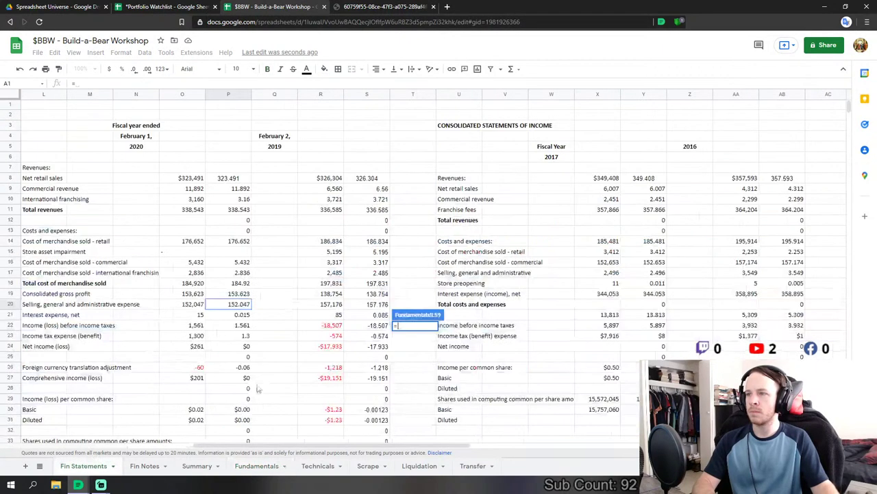
{"action": "left_click", "coordinate": [241, 315]}
{"action": "key", "text": "Return"}
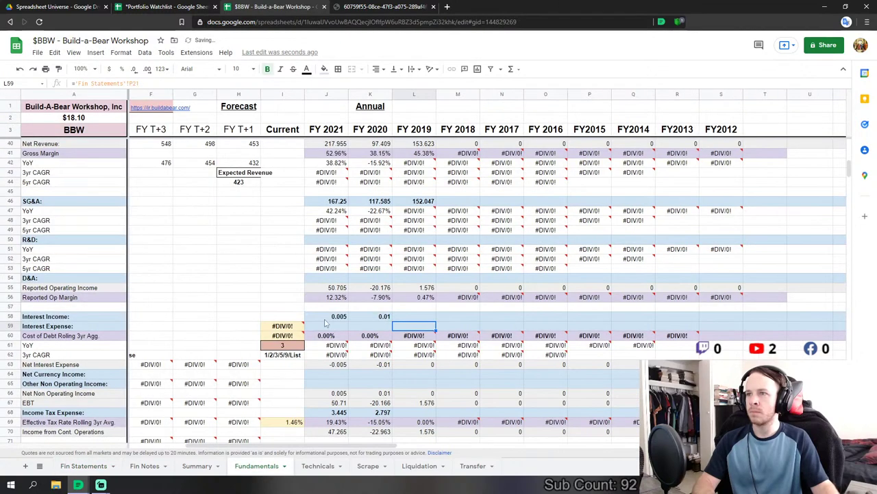
- Set the cost of debt averaging setting in I61 to List
{"action": "left_click", "coordinate": [292, 346]}
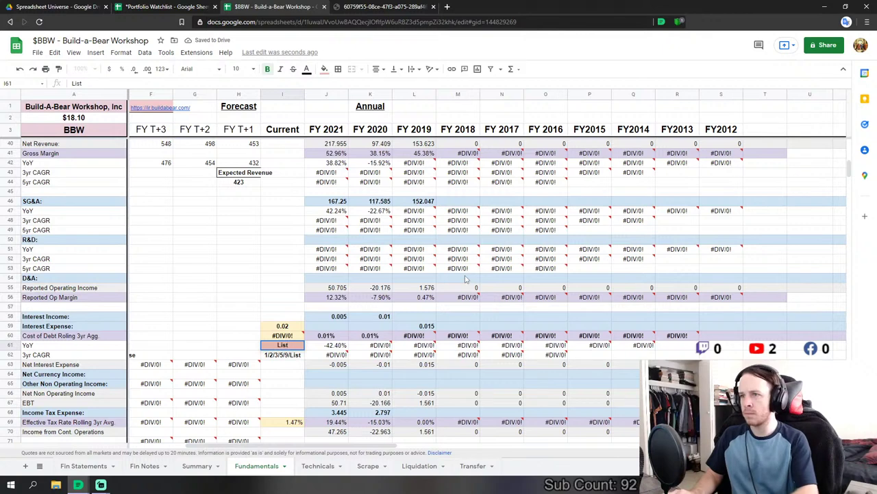
{"action": "type", "text": "List"}
{"action": "key", "text": "Return"}
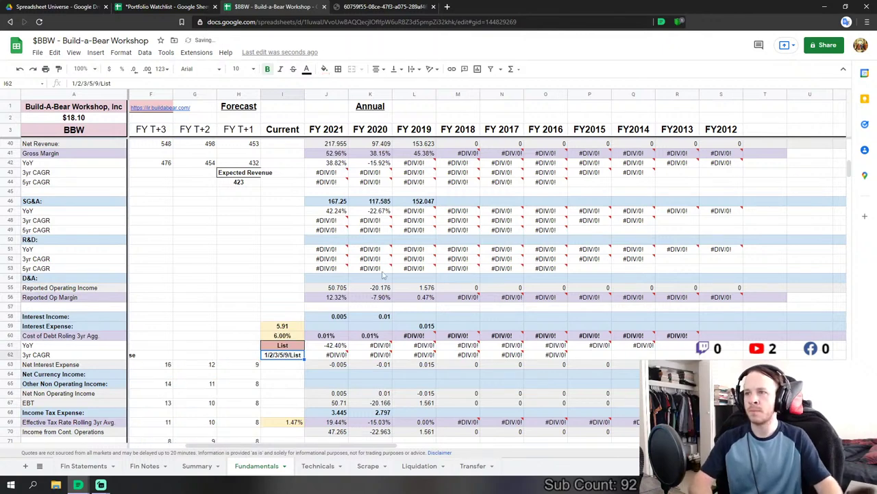
- Link FY 2019 income tax expense to the 1.3 value in Fin Statements P23
{"action": "scroll", "coordinate": [458, 350], "scroll_direction": "down", "scroll_amount": 2}
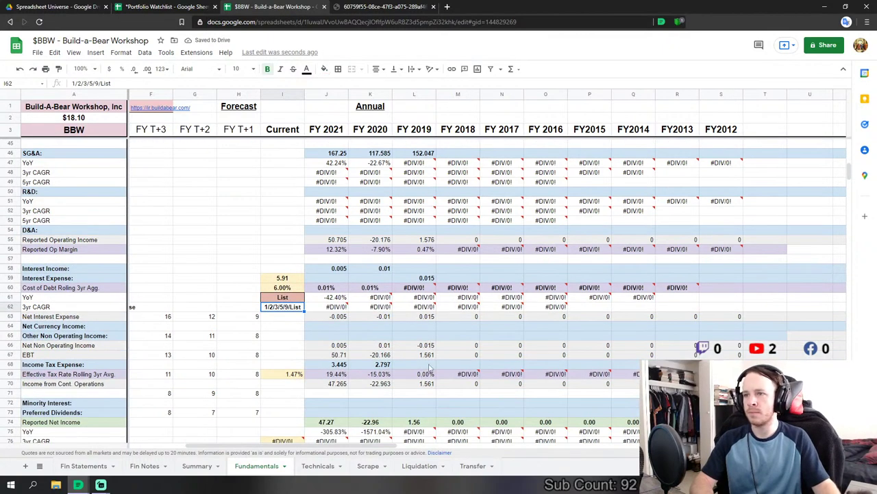
{"action": "left_click", "coordinate": [430, 366]}
{"action": "type", "text": "="}
{"action": "left_click", "coordinate": [97, 469]}
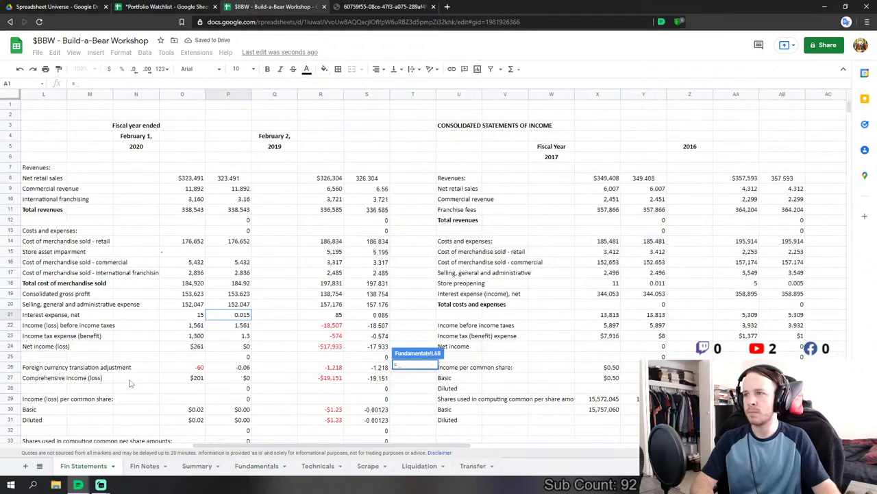
{"action": "left_click", "coordinate": [244, 336]}
{"action": "key", "text": "Return"}
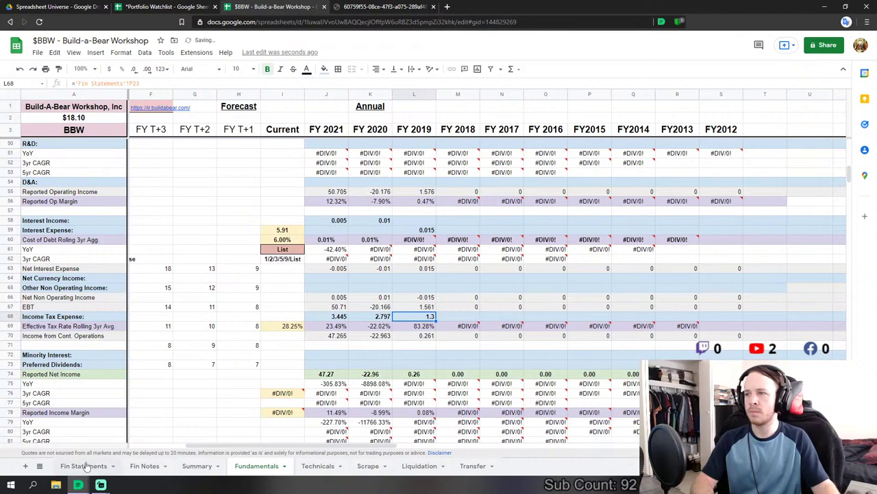
- Show the Fin Statements 2019 net income in P24 with two more decimal places
{"action": "left_click", "coordinate": [81, 466]}
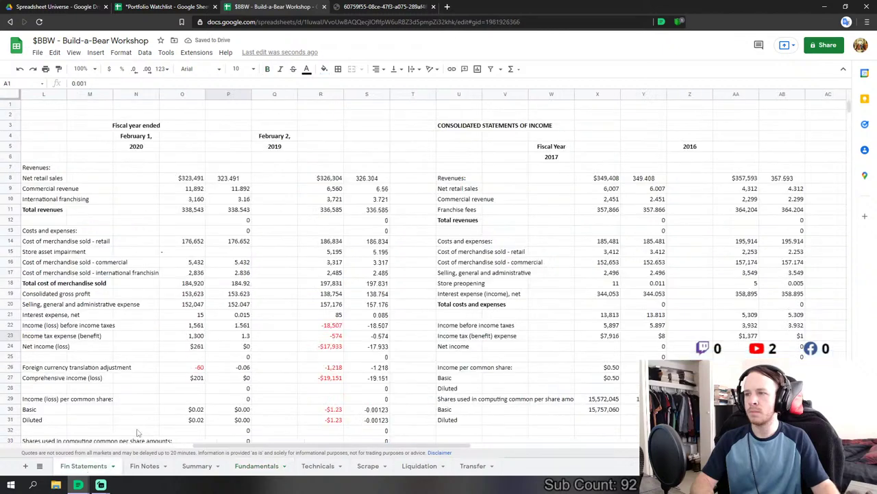
{"action": "left_click", "coordinate": [236, 347]}
{"action": "left_click", "coordinate": [147, 69]}
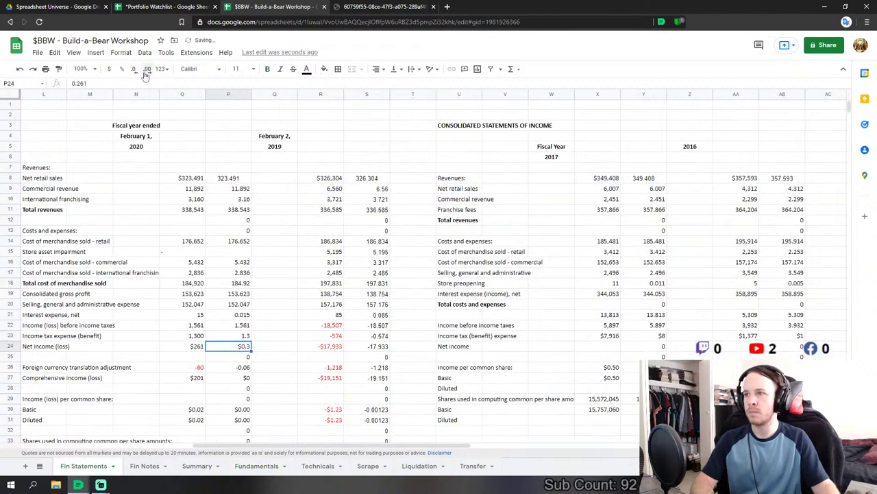
{"action": "left_click", "coordinate": [147, 68]}
{"action": "left_click", "coordinate": [256, 466]}
{"action": "scroll", "coordinate": [415, 381], "scroll_direction": "down", "scroll_amount": 2}
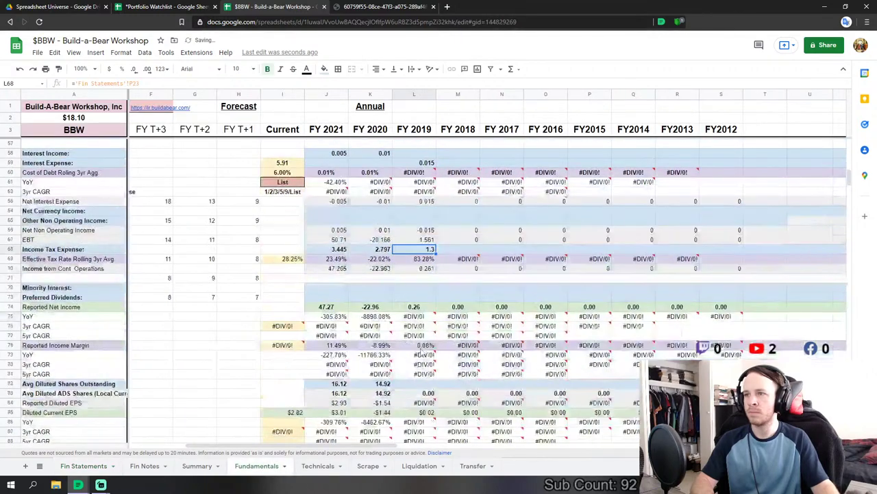
{"action": "left_click", "coordinate": [415, 384]}
- Set FY 2019 diluted shares to Fin Statements P35 divided by 1000, giving 14.76
{"action": "type", "text": "="}
{"action": "left_click", "coordinate": [81, 466]}
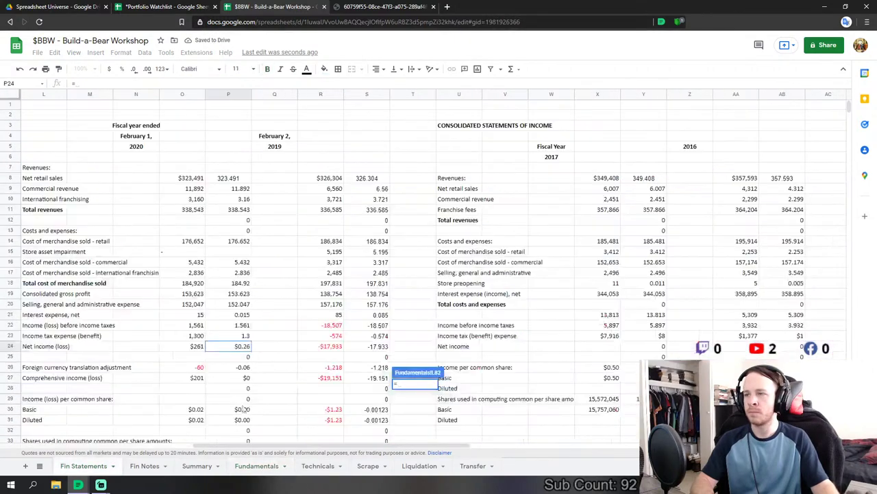
{"action": "scroll", "coordinate": [235, 411], "scroll_direction": "down", "scroll_amount": 2}
{"action": "scroll", "coordinate": [235, 416], "scroll_direction": "down", "scroll_amount": 2}
{"action": "left_click", "coordinate": [238, 357]}
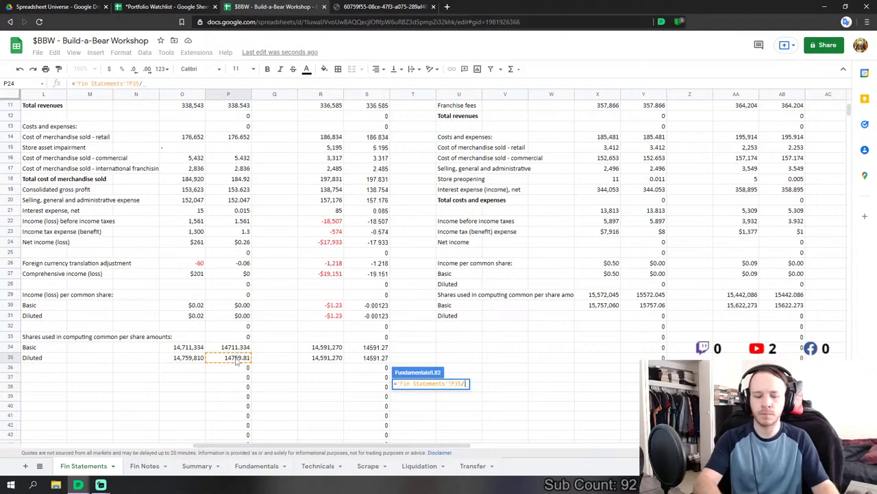
{"action": "type", "text": "/1000"}
{"action": "key", "text": "Return"}
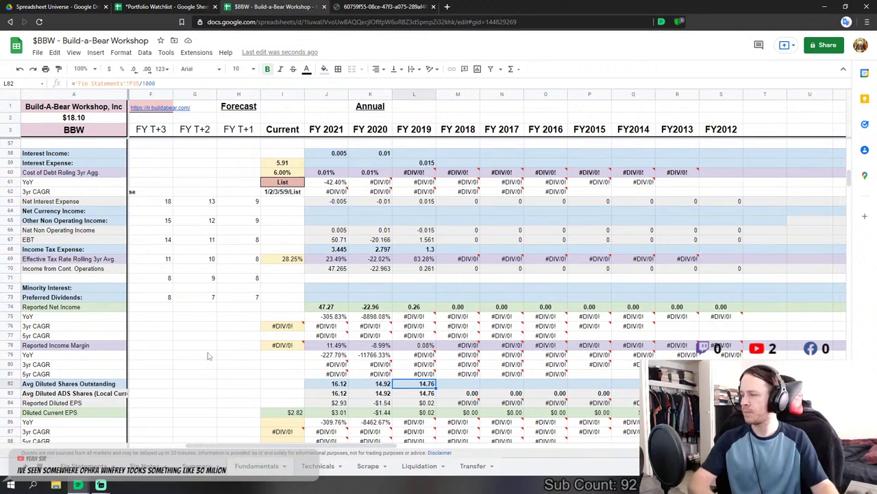
- Scroll down Fundamentals to the FY 2019 depreciation and amortization cell
{"action": "scroll", "coordinate": [388, 314], "scroll_direction": "down", "scroll_amount": 1}
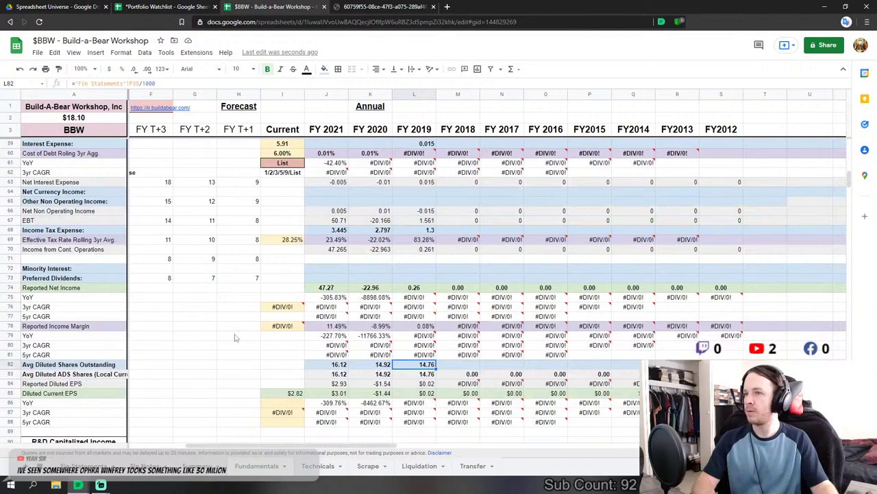
{"action": "left_click", "coordinate": [294, 363]}
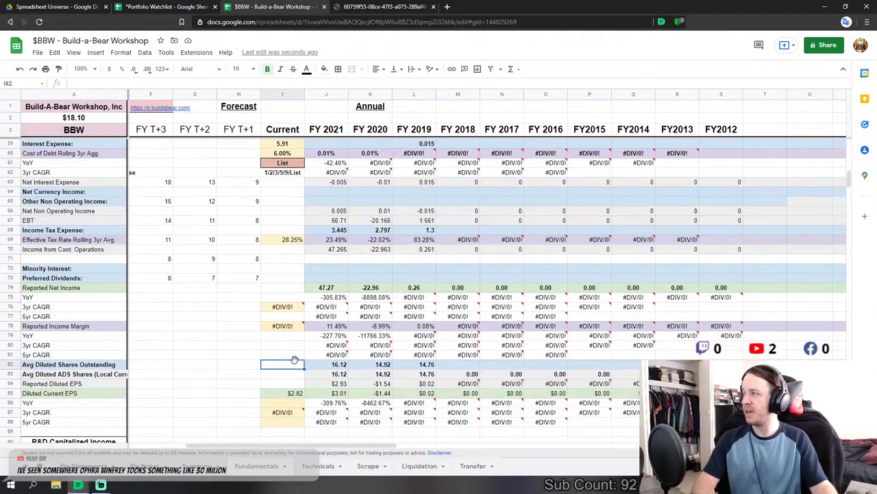
{"action": "scroll", "coordinate": [395, 288], "scroll_direction": "down", "scroll_amount": 4}
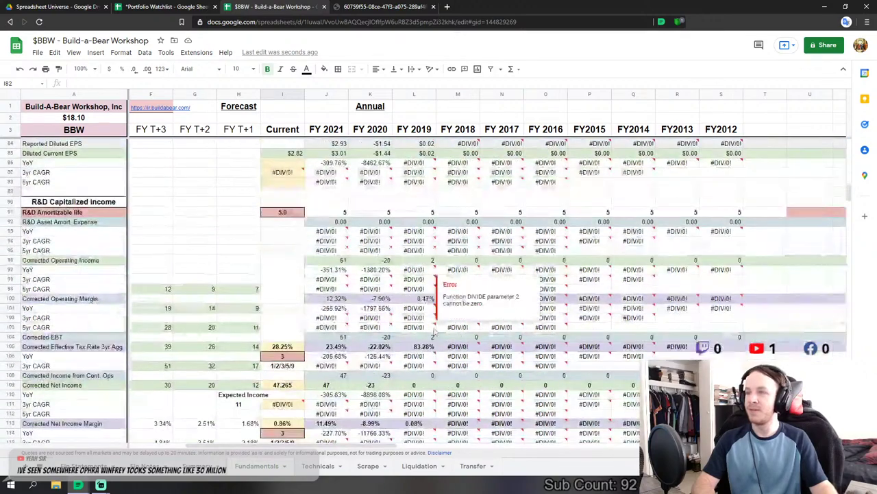
{"action": "scroll", "coordinate": [434, 331], "scroll_direction": "down", "scroll_amount": 1}
{"action": "scroll", "coordinate": [433, 331], "scroll_direction": "up", "scroll_amount": 1}
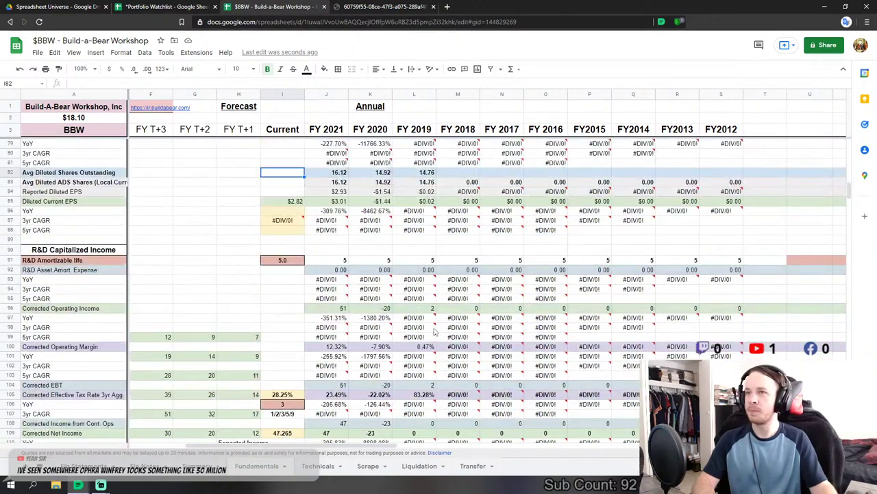
{"action": "scroll", "coordinate": [434, 331], "scroll_direction": "down", "scroll_amount": 3}
{"action": "scroll", "coordinate": [434, 331], "scroll_direction": "down", "scroll_amount": 1}
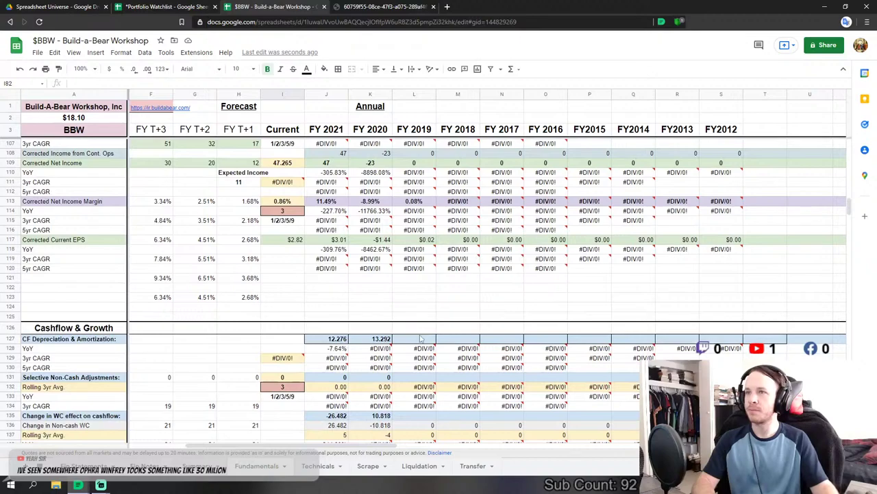
{"action": "scroll", "coordinate": [421, 338], "scroll_direction": "up", "scroll_amount": 1}
{"action": "scroll", "coordinate": [421, 338], "scroll_direction": "down", "scroll_amount": 1}
{"action": "left_click", "coordinate": [420, 338]}
- Link FY 2019 D&A to the 13.705 Fin Statements value and enter 0 non-cash adjustments
{"action": "key", "text": "Return"}
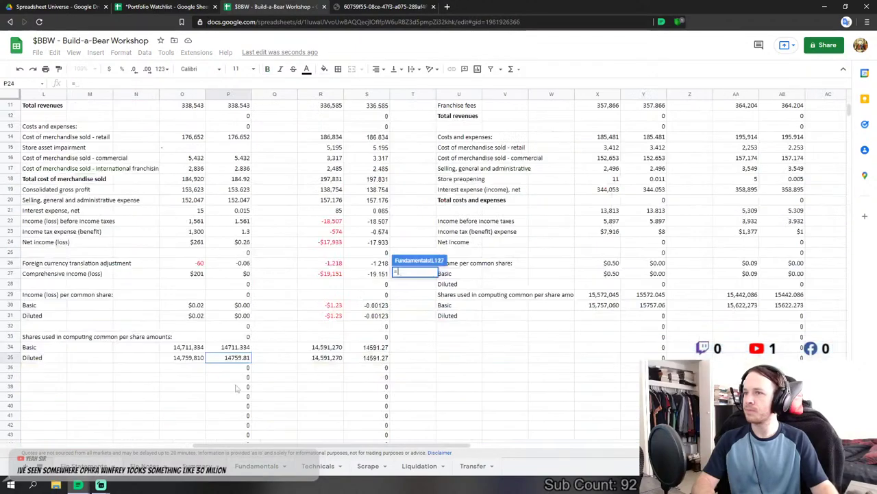
{"action": "scroll", "coordinate": [235, 388], "scroll_direction": "down", "scroll_amount": 9}
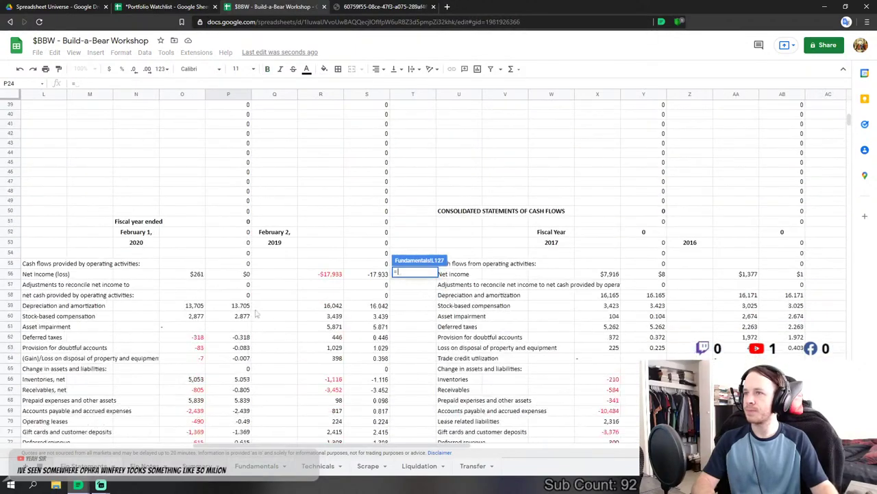
{"action": "left_click", "coordinate": [237, 306]}
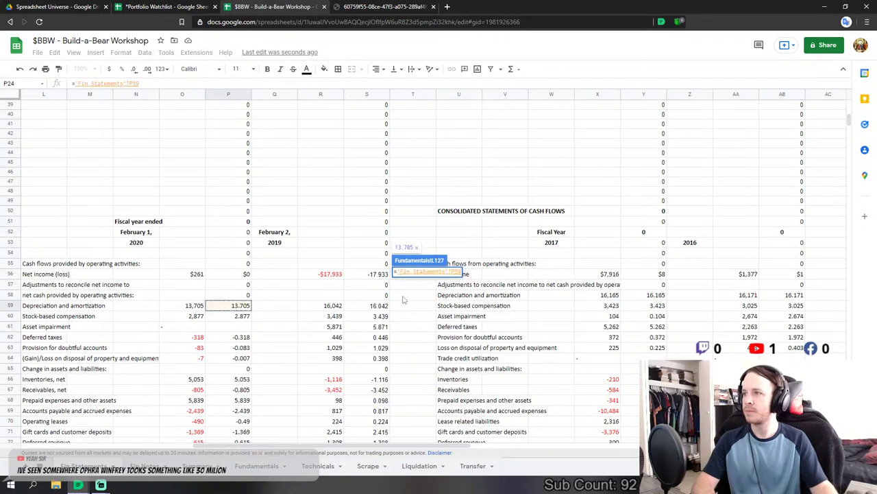
{"action": "key", "text": "Return"}
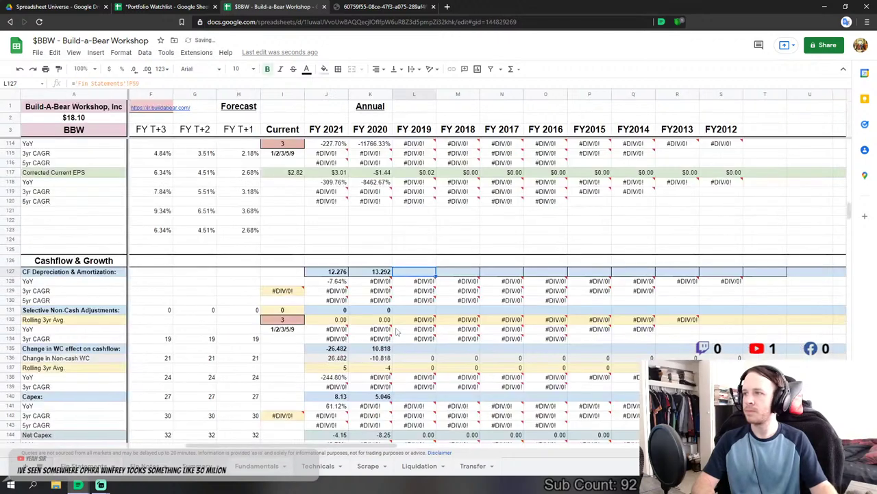
{"action": "left_click", "coordinate": [425, 310]}
{"action": "type", "text": "0"}
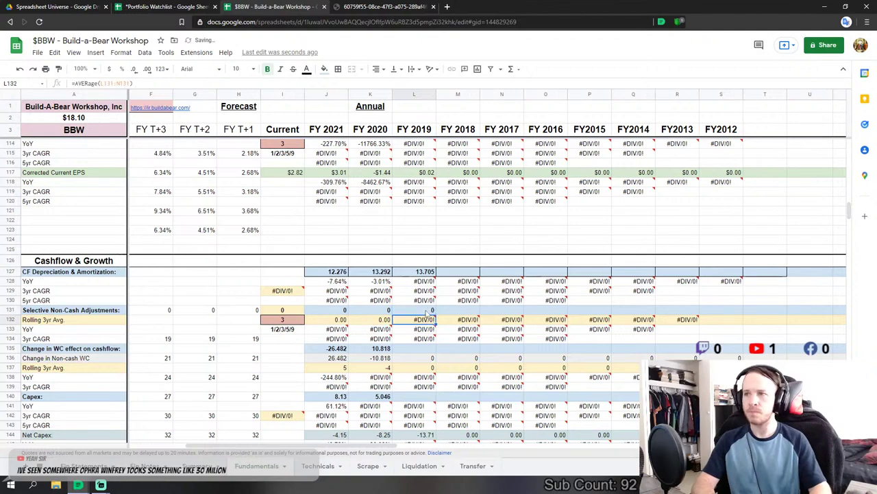
{"action": "key", "text": "Return"}
- Set FY 2019 working-capital change to =SUM of Fin Statements S63:S72, giving 1.721
{"action": "scroll", "coordinate": [426, 312], "scroll_direction": "down", "scroll_amount": 2}
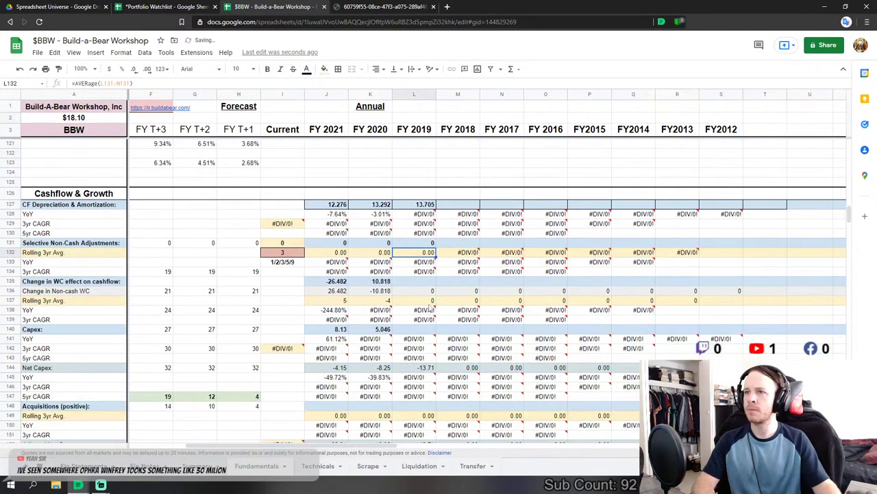
{"action": "left_click", "coordinate": [417, 280]}
{"action": "type", "text": "="}
{"action": "left_click", "coordinate": [84, 466]}
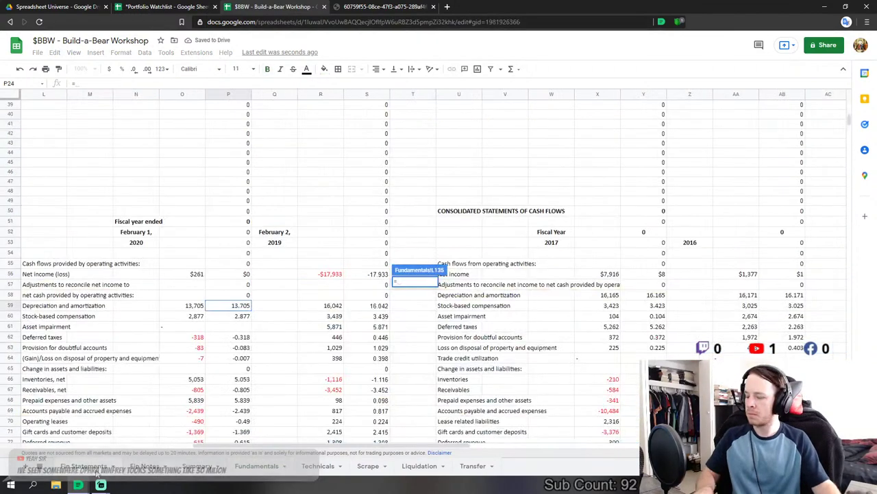
{"action": "type", "text": "sum"}
{"action": "key", "text": "Tab"}
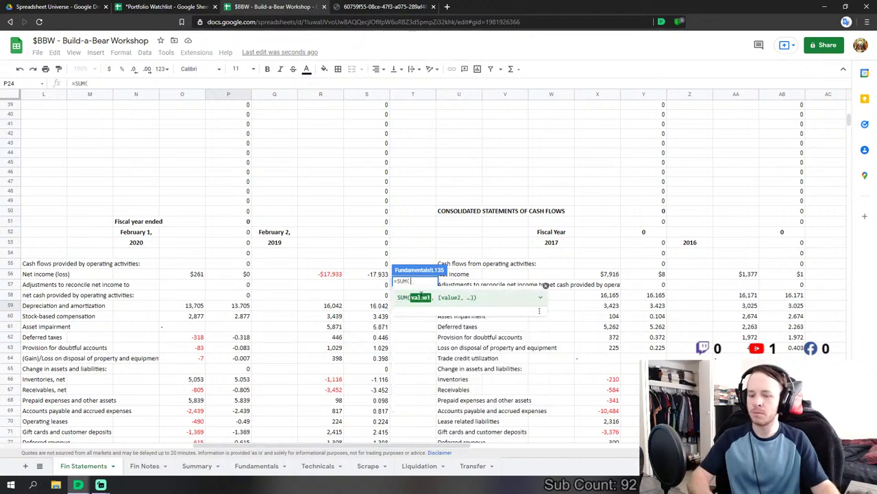
{"action": "scroll", "coordinate": [312, 345], "scroll_direction": "down", "scroll_amount": 2}
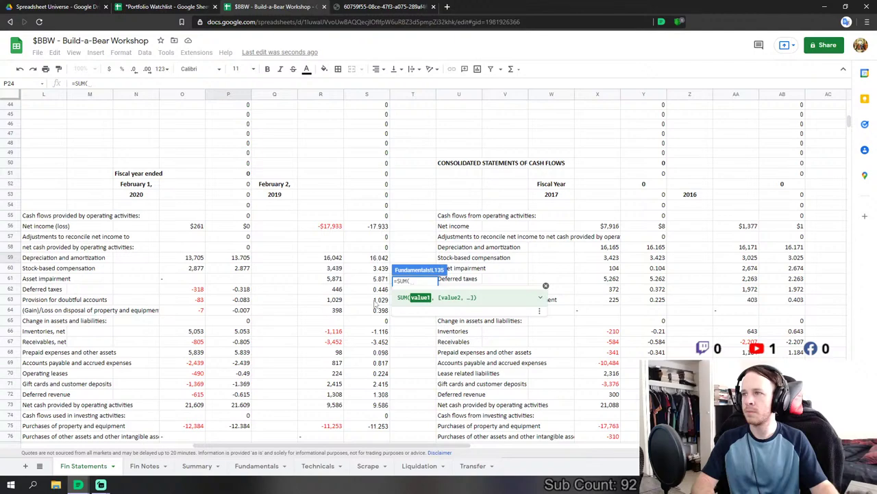
{"action": "left_click_drag", "start_coordinate": [375, 301], "coordinate": [387, 394]}
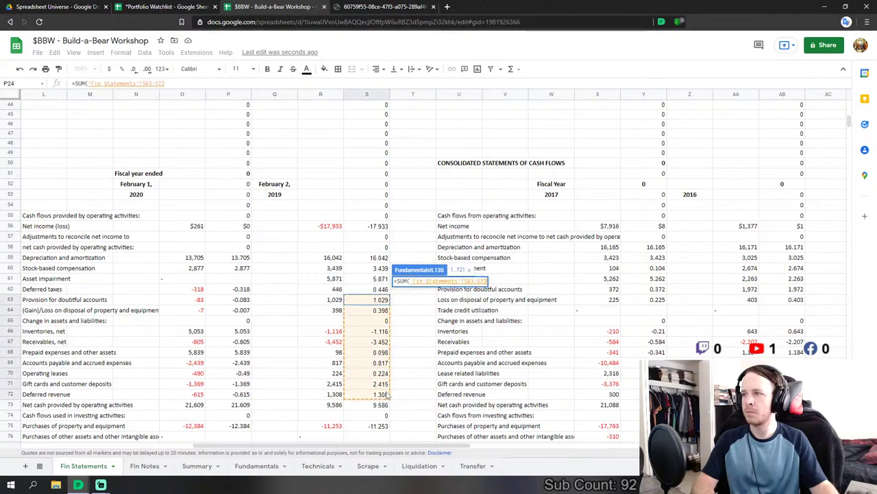
{"action": "key", "text": "Return"}
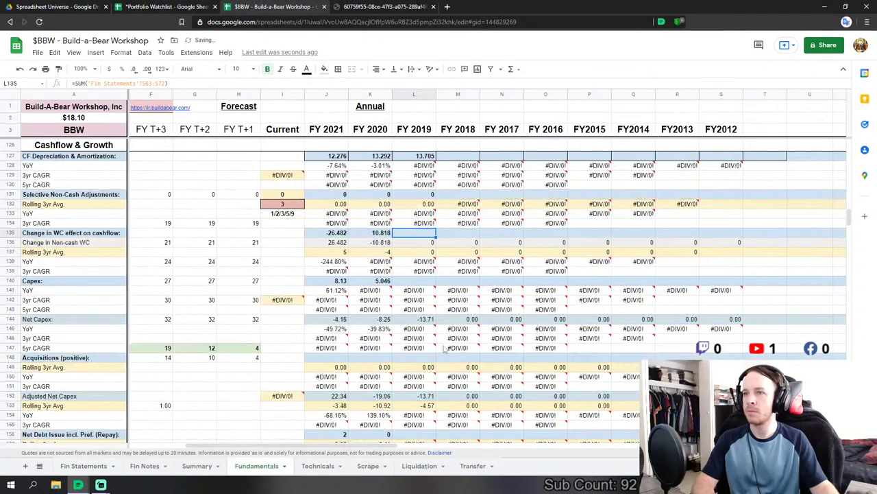
{"action": "left_click", "coordinate": [419, 281]}
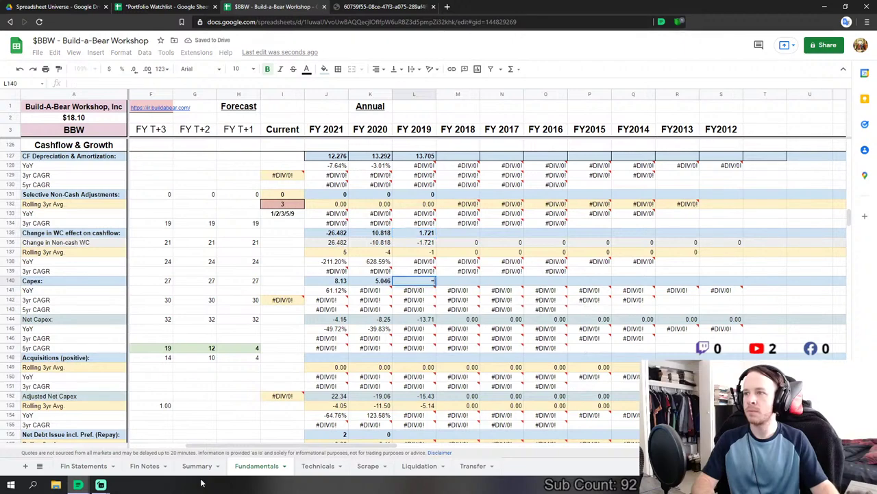
{"action": "type", "text": "="}
{"action": "left_click", "coordinate": [83, 466]}
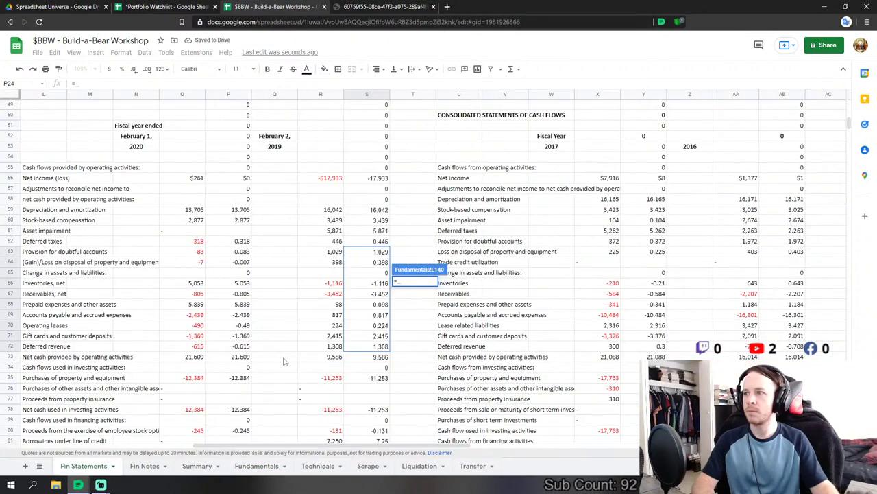
- Link FY 2019 Capex to Fin Statements S75, purchases of property and equipment
{"action": "scroll", "coordinate": [285, 362], "scroll_direction": "down", "scroll_amount": 1}
{"action": "left_click", "coordinate": [383, 359]}
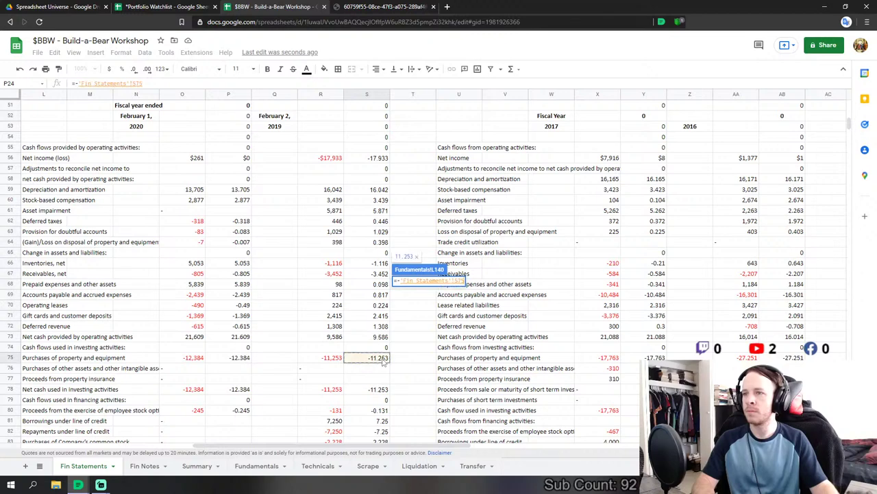
{"action": "scroll", "coordinate": [385, 364], "scroll_direction": "down", "scroll_amount": 2}
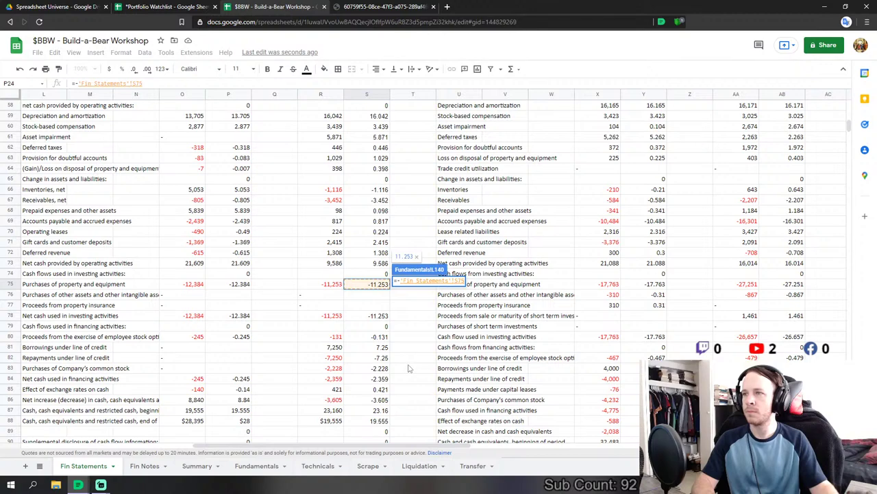
{"action": "key", "text": "Return"}
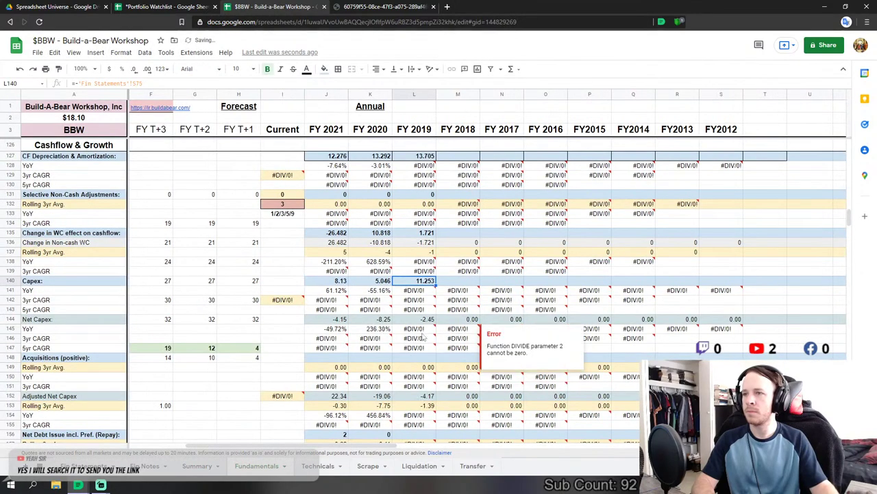
- Set FY 2019 net debt issuance to Fin Statements S80+S81+S82
{"action": "scroll", "coordinate": [423, 334], "scroll_direction": "down", "scroll_amount": 4}
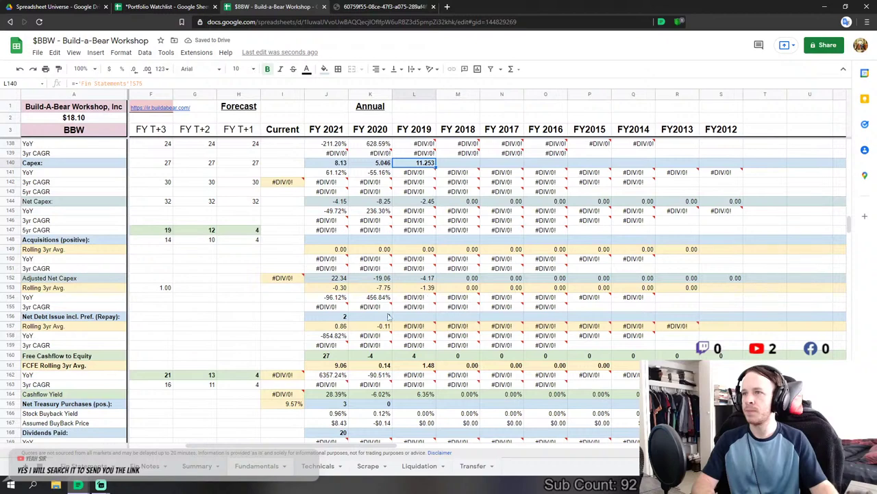
{"action": "left_click", "coordinate": [424, 316]}
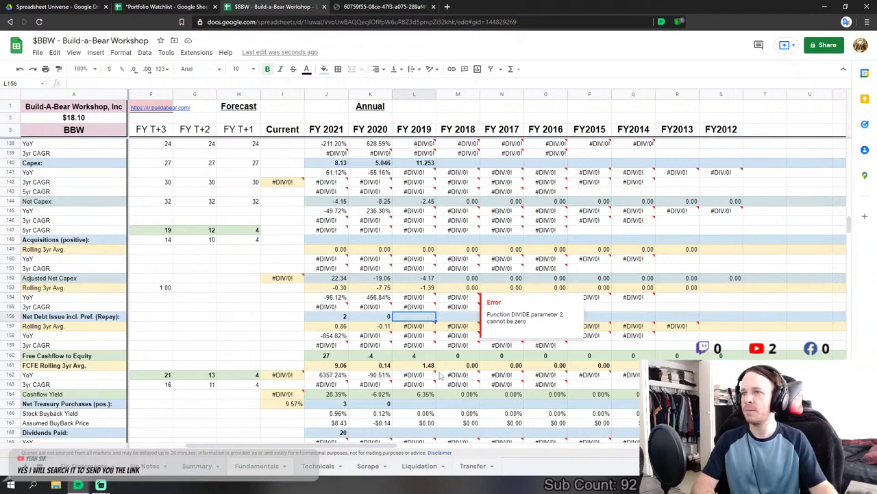
{"action": "type", "text": "="}
{"action": "left_click", "coordinate": [86, 468]}
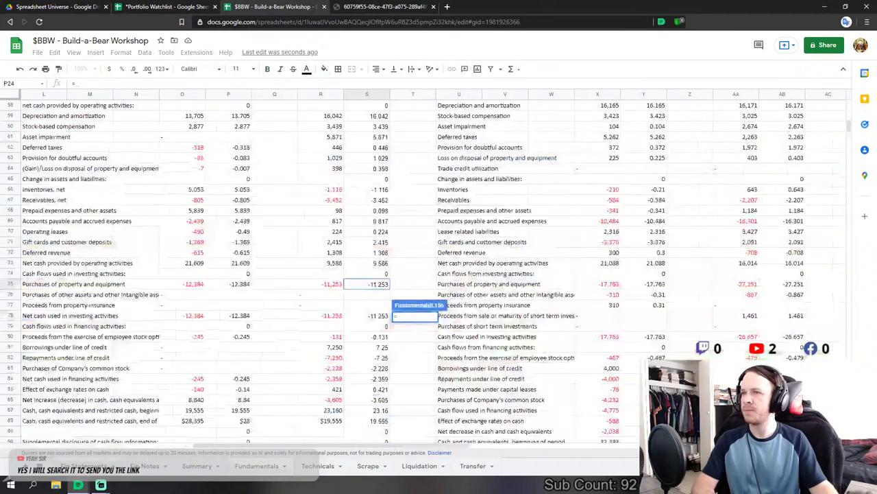
{"action": "left_click", "coordinate": [384, 336]}
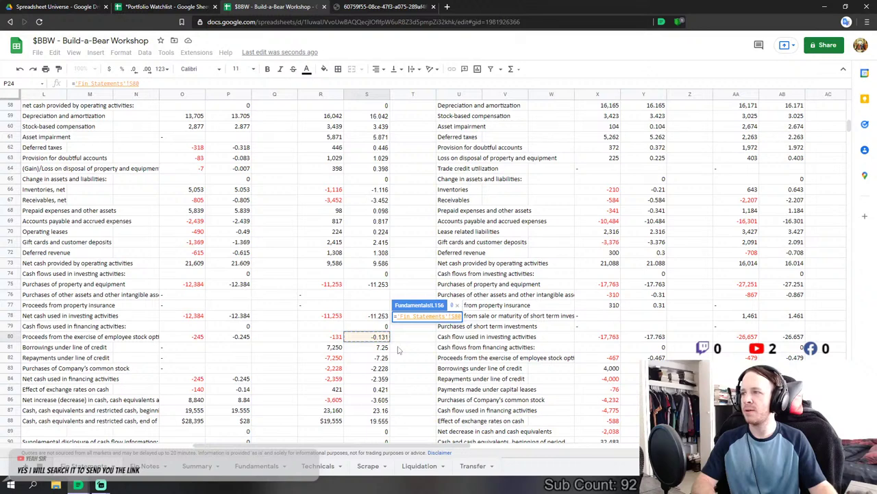
{"action": "type", "text": "+"}
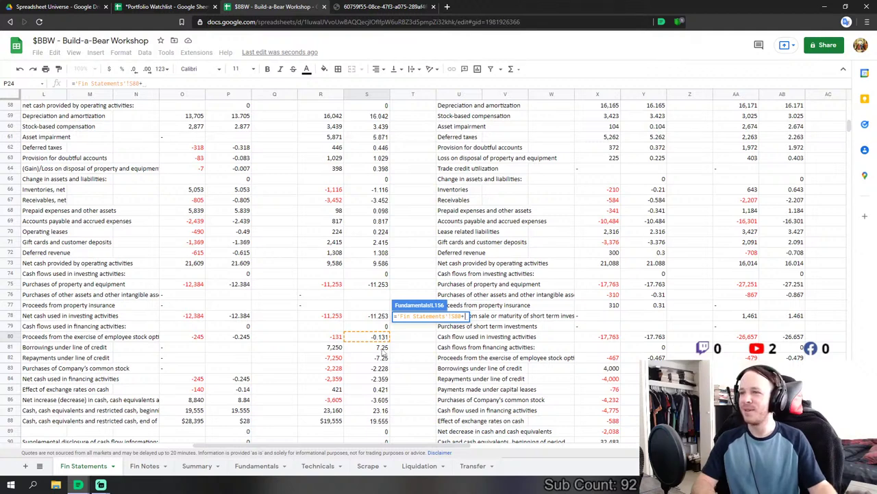
{"action": "left_click", "coordinate": [384, 347]}
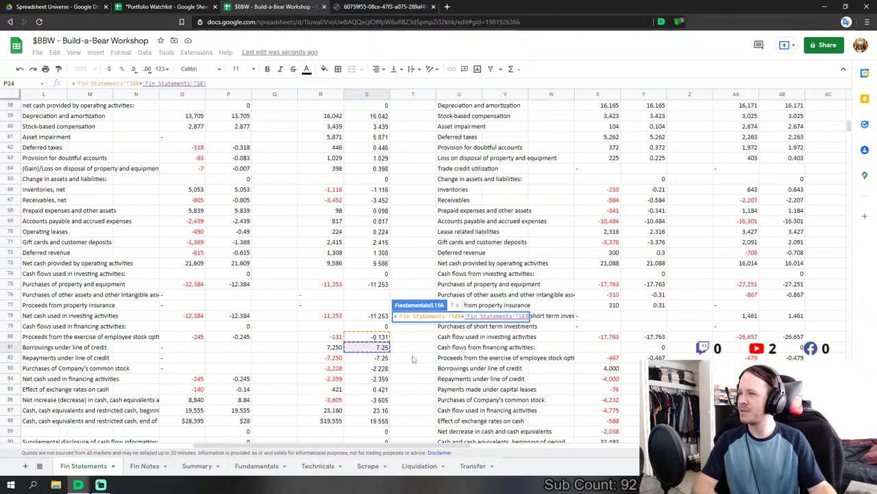
{"action": "type", "text": "+"}
{"action": "left_click", "coordinate": [381, 359]}
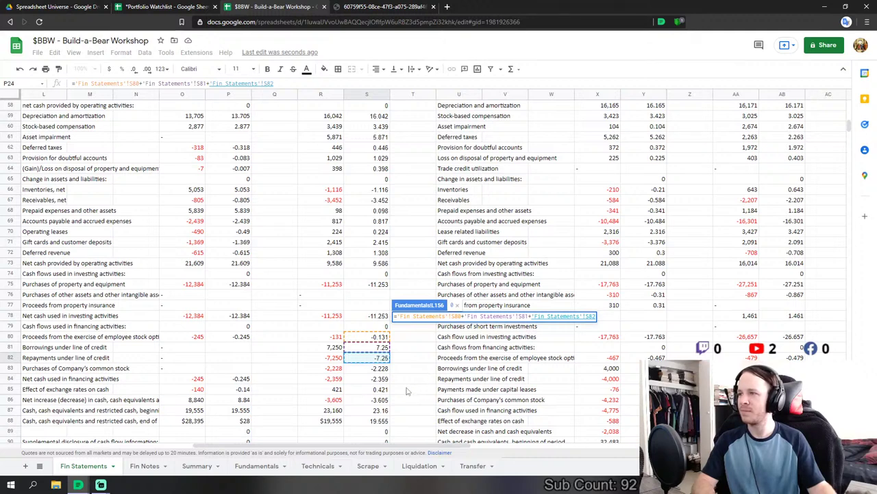
{"action": "key", "text": "Return"}
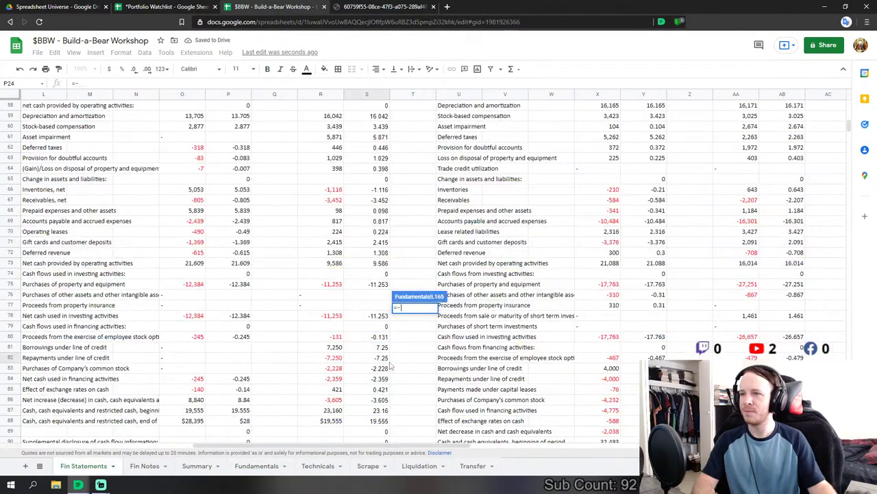
- Set FY 2019 net treasury purchases from Fin Statements S83 minus S80
{"action": "left_click", "coordinate": [383, 368]}
{"action": "type", "text": "-"}
{"action": "left_click", "coordinate": [381, 336]}
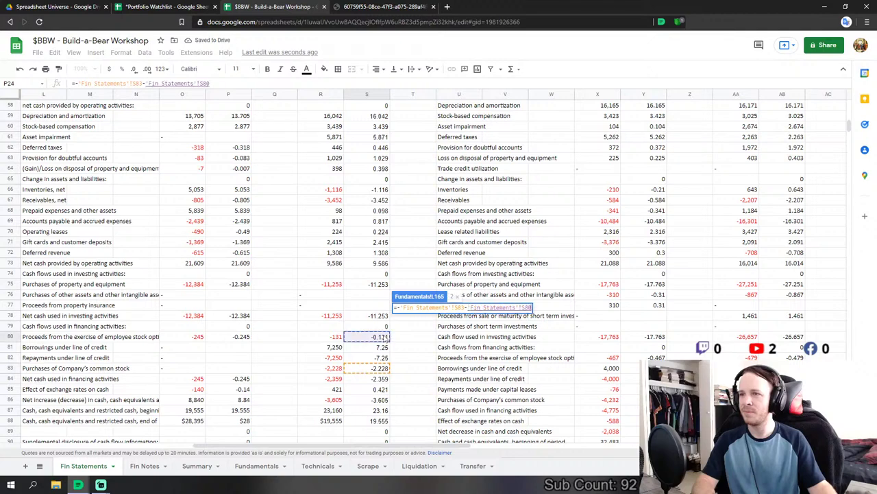
{"action": "key", "text": "Return"}
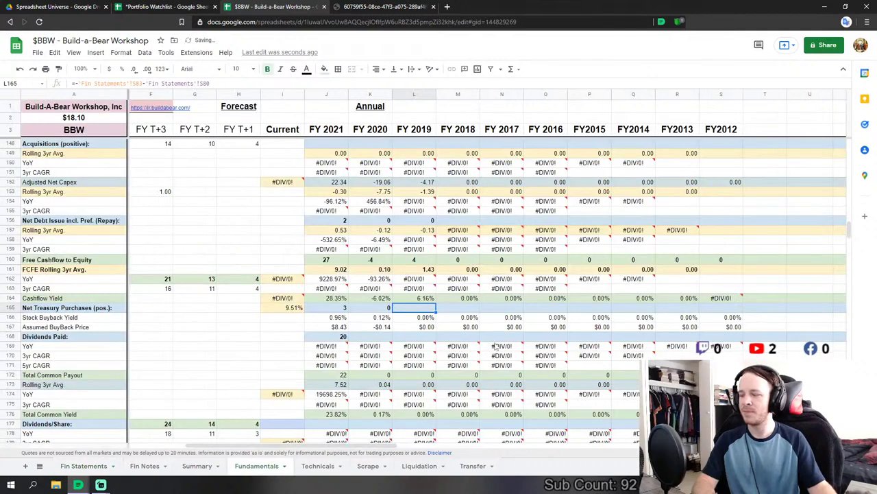
- Link FY2019 cash and equivalents to the Fin Statements cash figure in S113
{"action": "scroll", "coordinate": [498, 309], "scroll_direction": "down", "scroll_amount": 5}
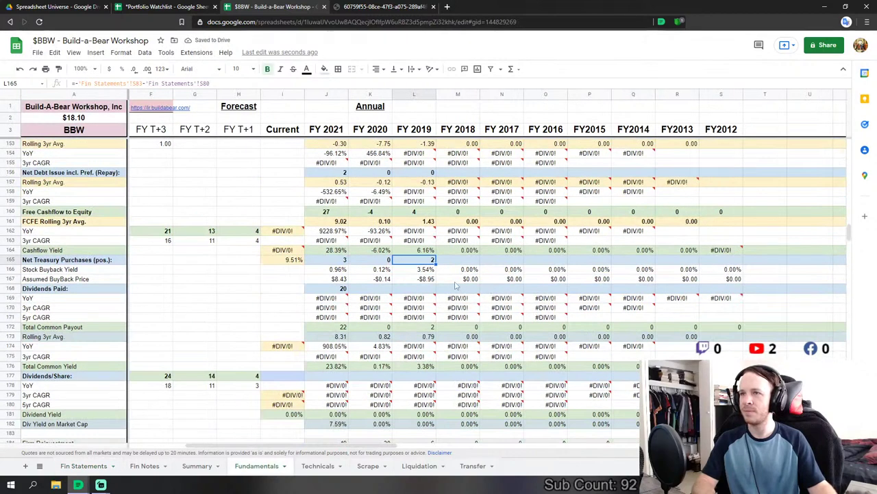
{"action": "scroll", "coordinate": [442, 279], "scroll_direction": "down", "scroll_amount": 10}
{"action": "scroll", "coordinate": [351, 344], "scroll_direction": "up", "scroll_amount": 5}
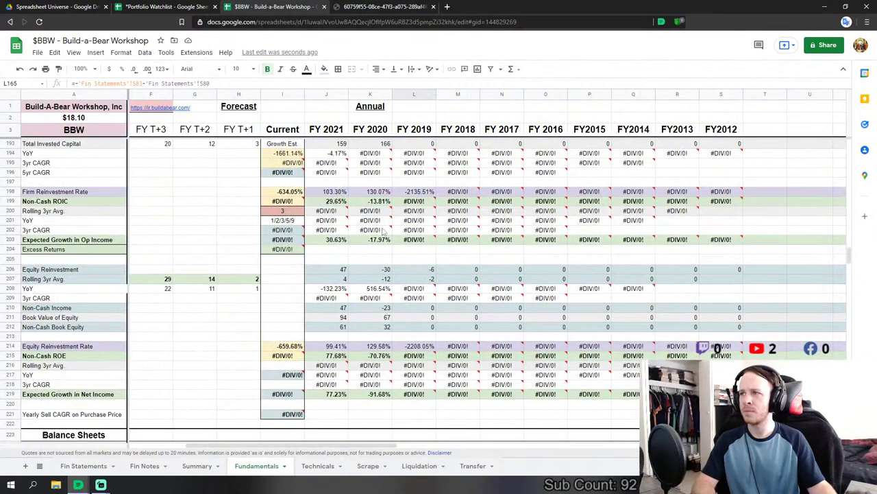
{"action": "scroll", "coordinate": [383, 232], "scroll_direction": "down", "scroll_amount": 5}
{"action": "left_click", "coordinate": [414, 272]}
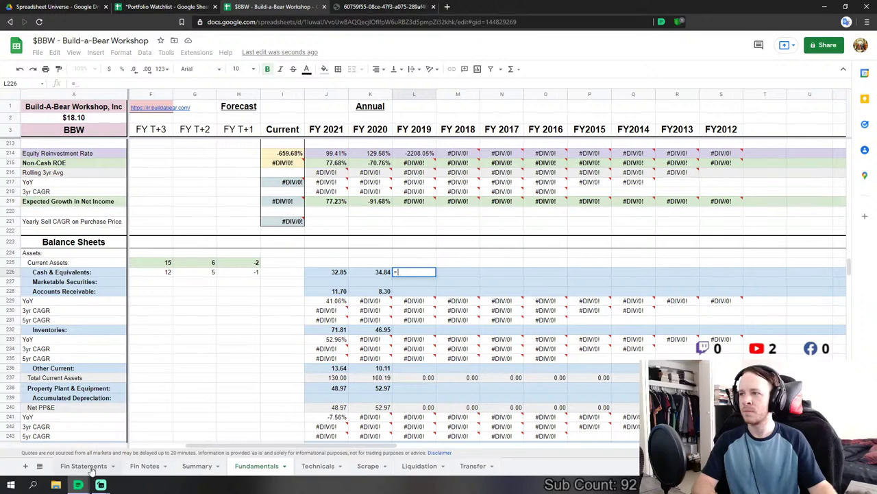
{"action": "left_click", "coordinate": [83, 465]}
{"action": "scroll", "coordinate": [193, 375], "scroll_direction": "down", "scroll_amount": 10}
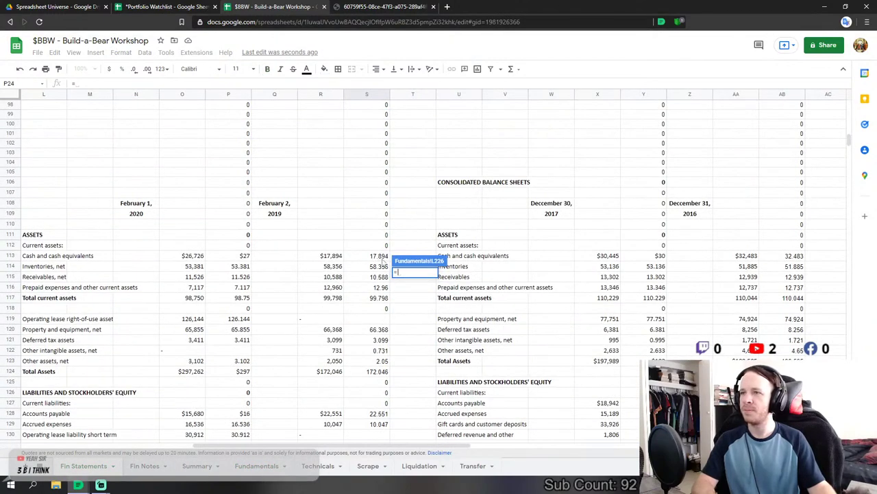
{"action": "left_click", "coordinate": [381, 256]}
{"action": "key", "text": "Return"}
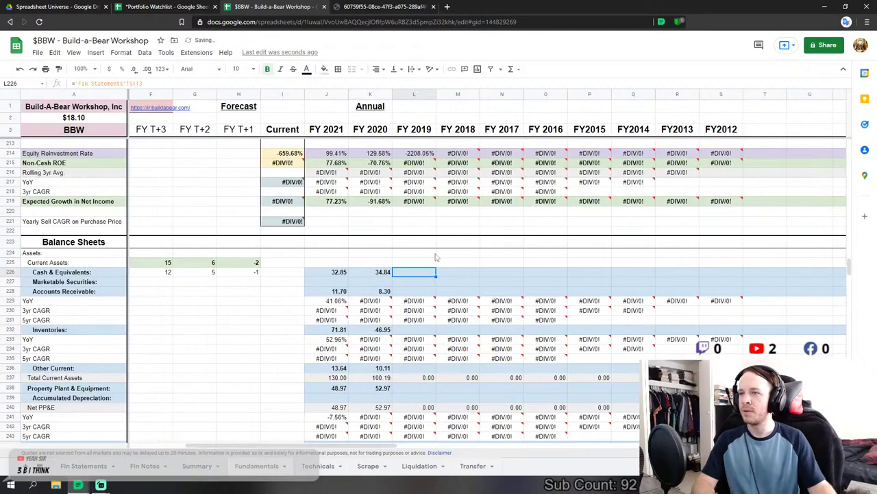
- Link FY2019 accounts receivable to S115 and inventories to S114 on Fin Statements
{"action": "left_click", "coordinate": [414, 291]}
{"action": "type", "text": "="}
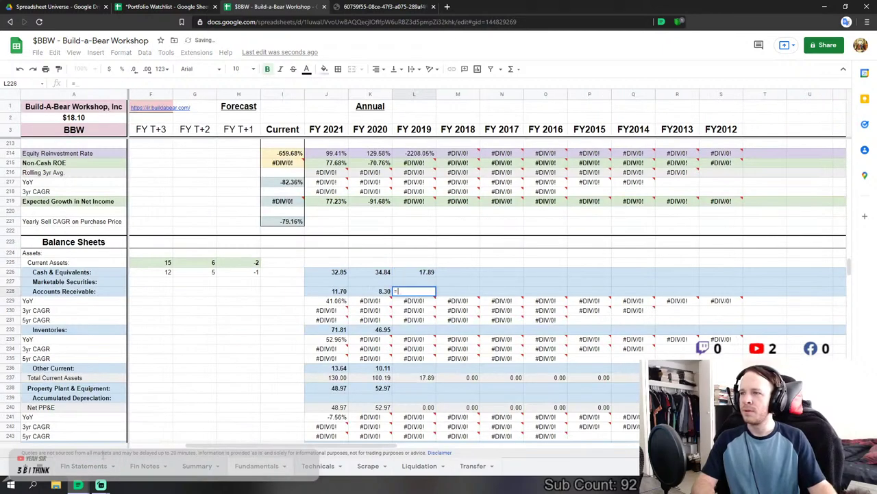
{"action": "left_click", "coordinate": [71, 467]}
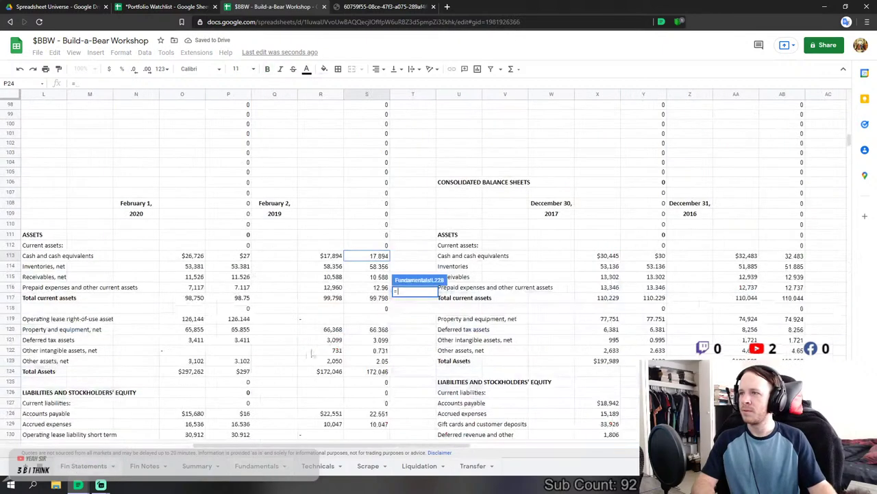
{"action": "left_click", "coordinate": [376, 277]}
{"action": "key", "text": "Return"}
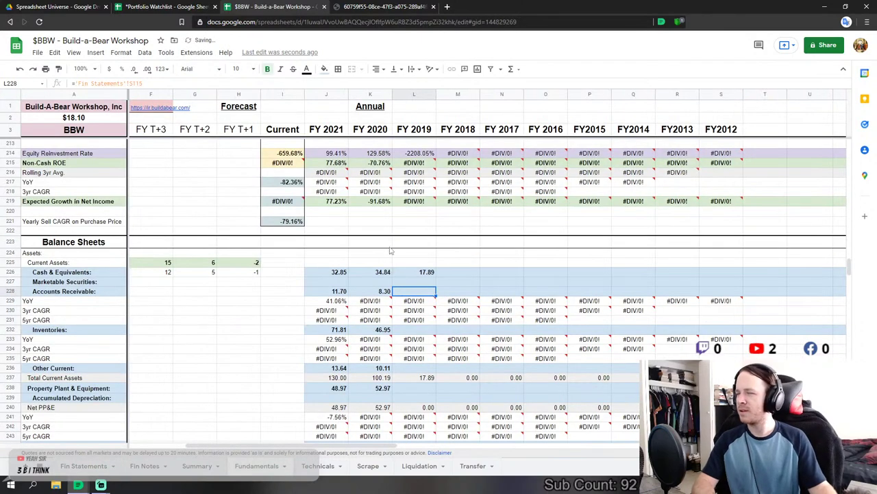
{"action": "left_click", "coordinate": [415, 332]}
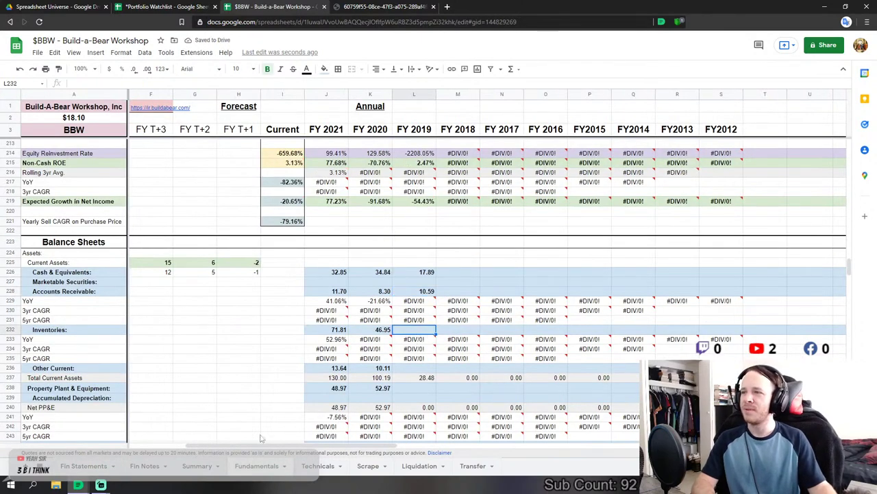
{"action": "type", "text": "="}
{"action": "left_click", "coordinate": [76, 467]}
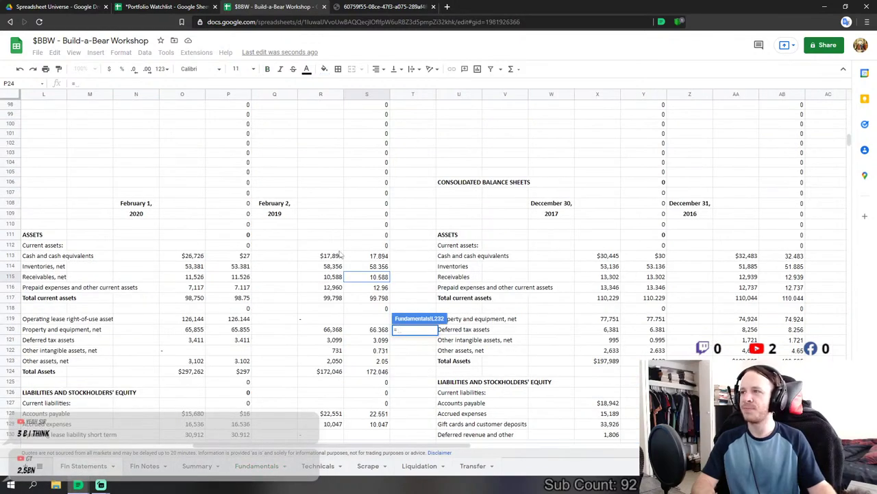
{"action": "left_click", "coordinate": [377, 266]}
{"action": "key", "text": "Return"}
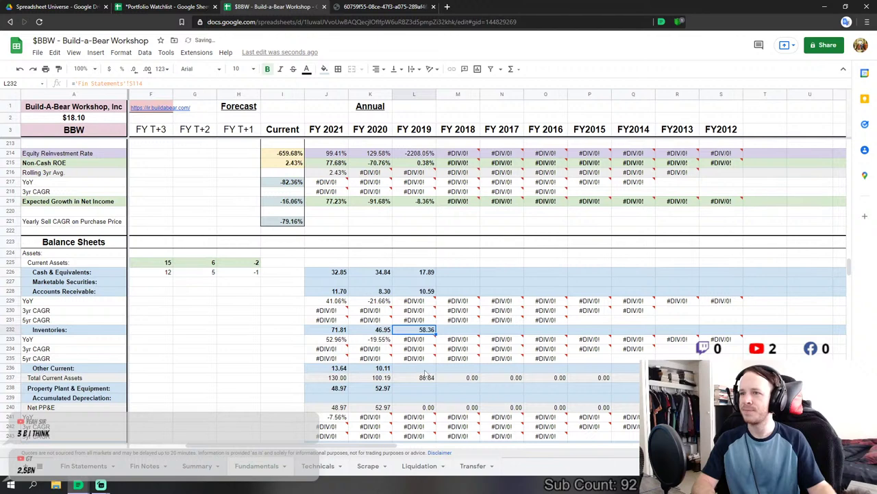
- Link FY2019 other current assets to prepaid expenses and PP&E to property and equipment, net (66.37)
{"action": "left_click", "coordinate": [414, 367]}
{"action": "type", "text": "="}
{"action": "left_click", "coordinate": [94, 465]}
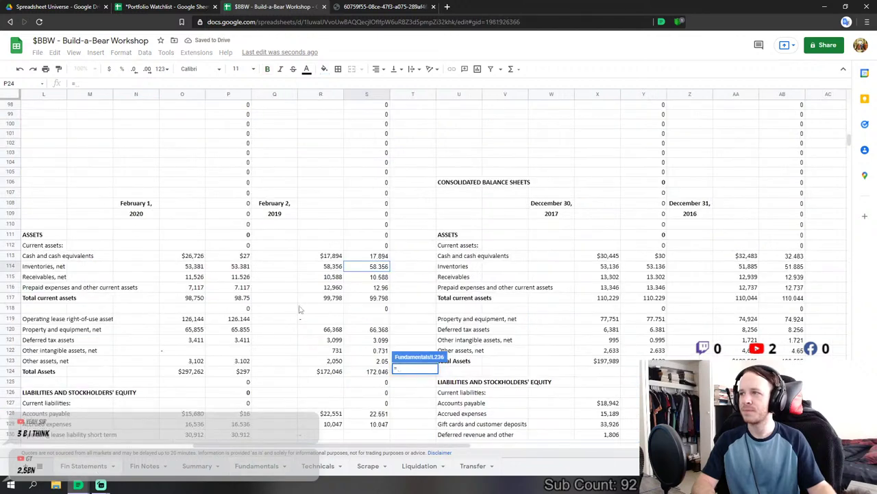
{"action": "left_click", "coordinate": [386, 289]}
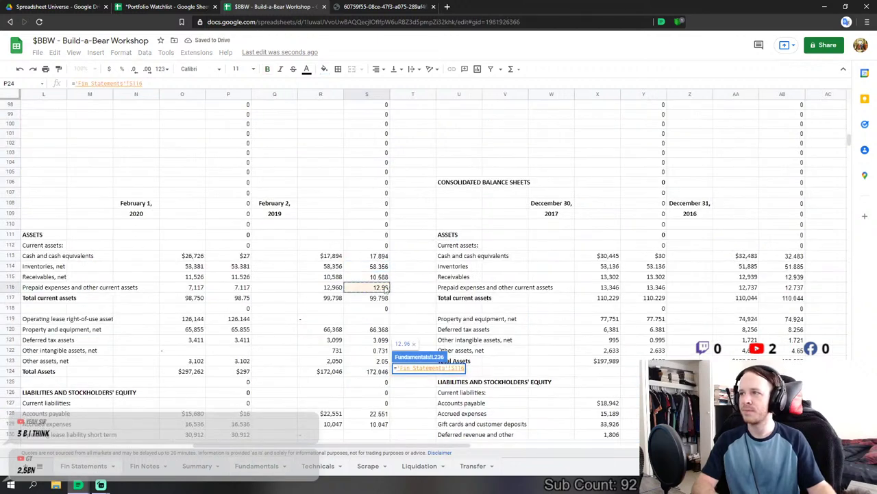
{"action": "key", "text": "Return"}
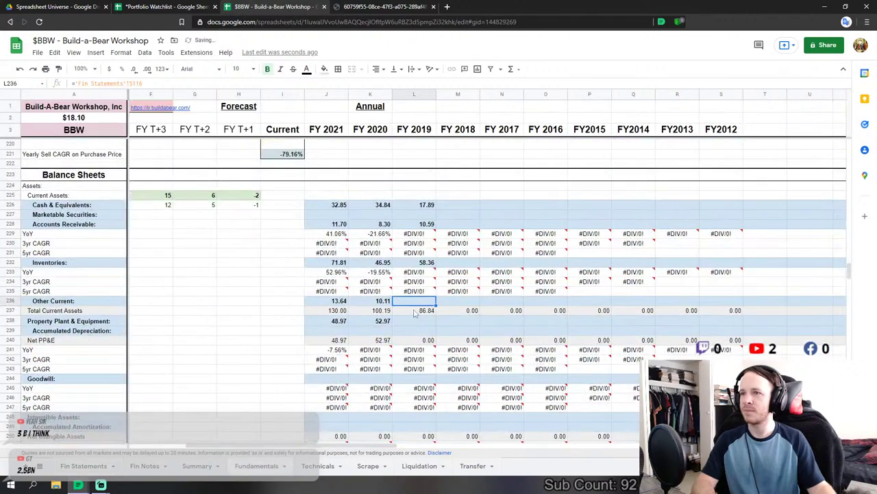
{"action": "left_click", "coordinate": [414, 321]}
{"action": "type", "text": "="}
{"action": "left_click", "coordinate": [68, 465]}
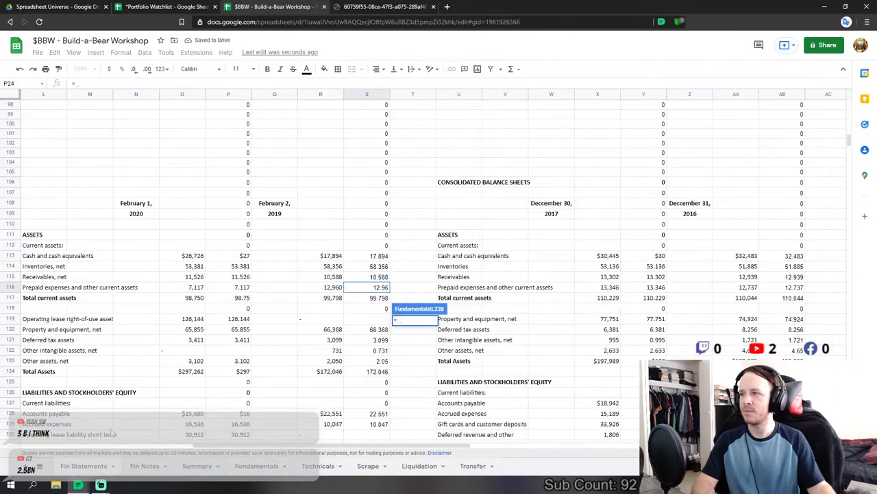
{"action": "left_click", "coordinate": [380, 332]}
{"action": "key", "text": "Return"}
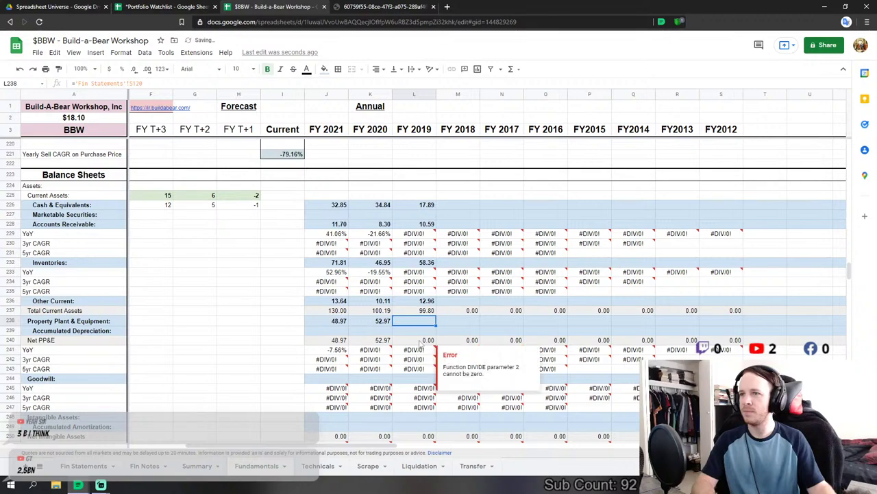
- Set FY2019 Other Assets to deferred tax assets plus other assets, net from Fin Statements
{"action": "scroll", "coordinate": [425, 391], "scroll_direction": "down", "scroll_amount": 2}
{"action": "left_click", "coordinate": [413, 405]}
{"action": "type", "text": "="}
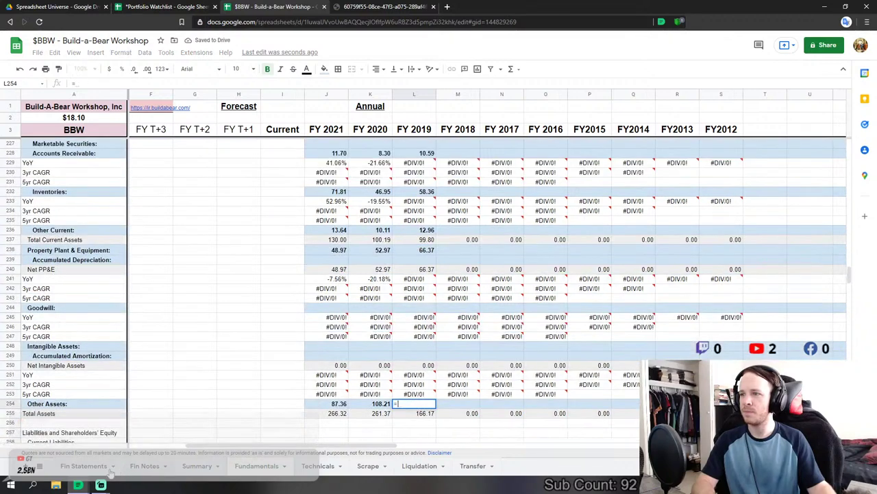
{"action": "left_click", "coordinate": [84, 466]}
{"action": "left_click", "coordinate": [371, 341]}
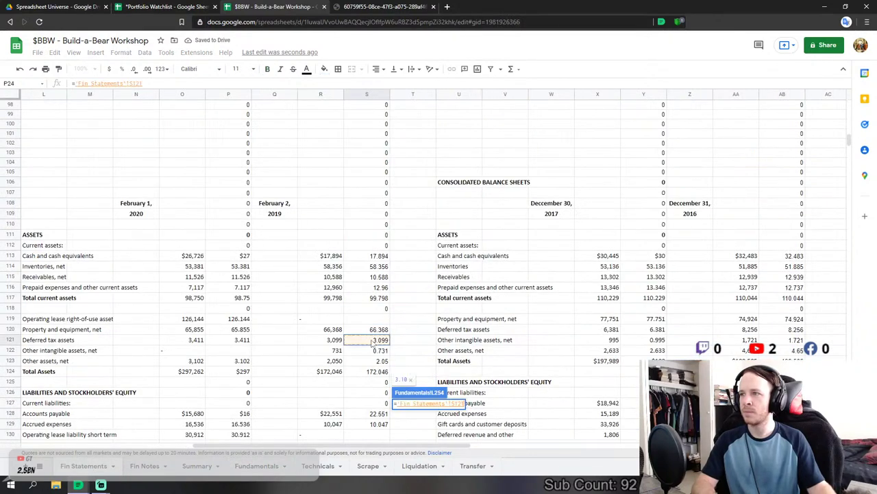
{"action": "type", "text": "+"}
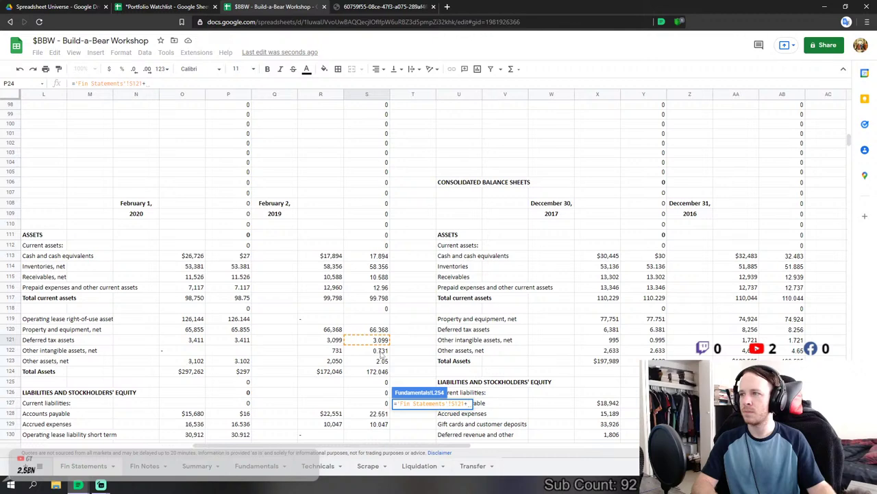
{"action": "left_click", "coordinate": [383, 360]}
{"action": "key", "text": "Return"}
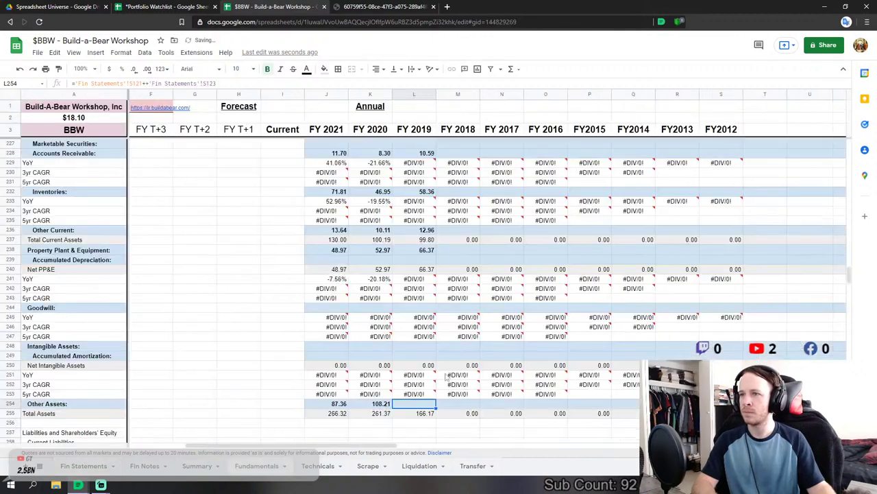
- Link FY2019 Intangible Assets to other intangible assets, net (0.73)
{"action": "left_click", "coordinate": [419, 348]}
{"action": "type", "text": "="}
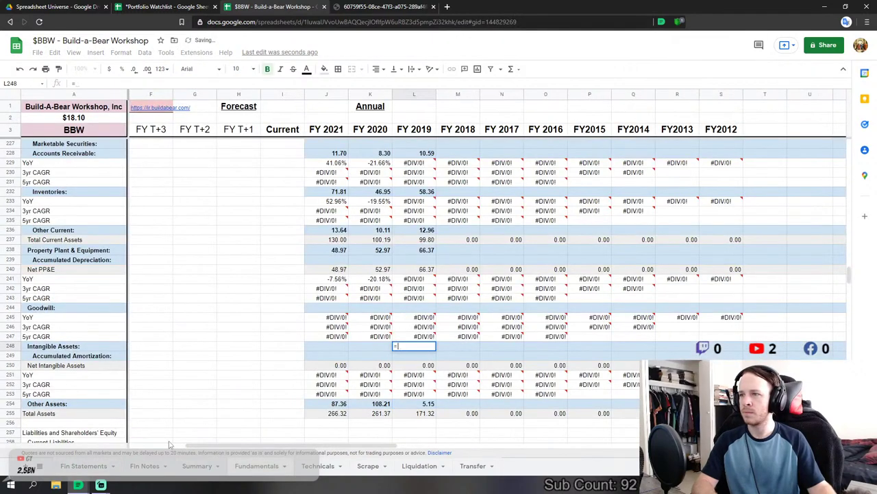
{"action": "left_click", "coordinate": [83, 466]}
{"action": "left_click", "coordinate": [377, 351]}
{"action": "key", "text": "Return"}
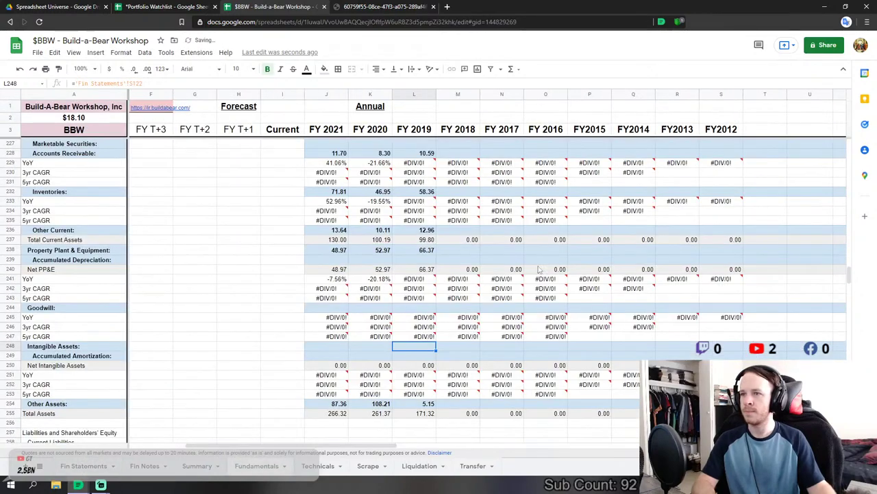
{"action": "scroll", "coordinate": [539, 270], "scroll_direction": "down", "scroll_amount": 5}
- Skip Current Debt and link FY2019 accounts payable to the Fin Statements figure (22.55)
{"action": "left_click", "coordinate": [414, 308]}
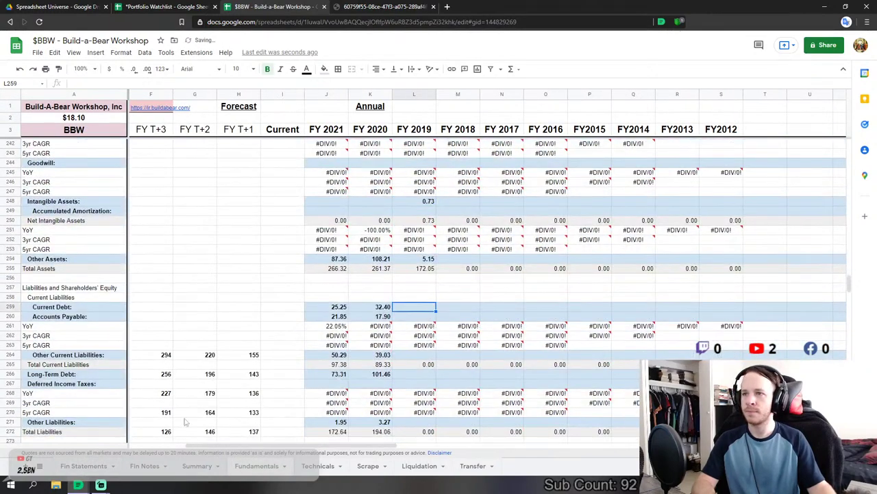
{"action": "type", "text": "="}
{"action": "left_click", "coordinate": [83, 466]}
{"action": "scroll", "coordinate": [402, 307], "scroll_direction": "down", "scroll_amount": 2}
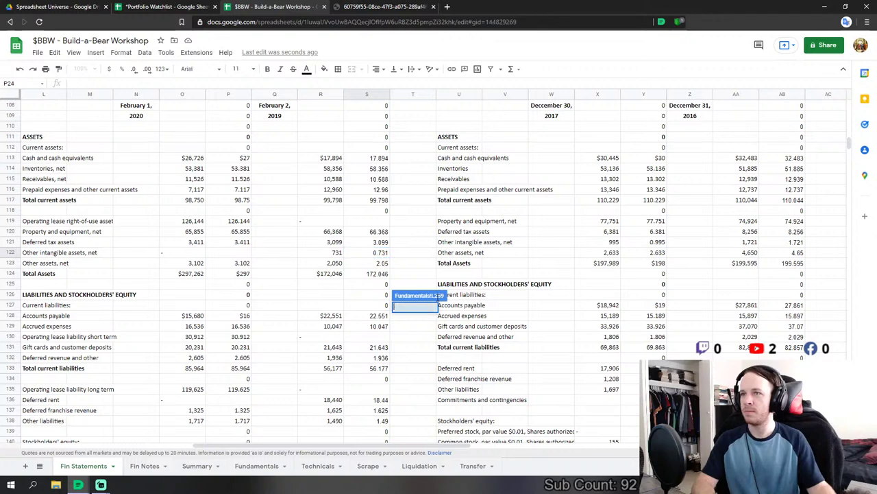
{"action": "key", "text": "Escape"}
{"action": "left_click", "coordinate": [413, 318]}
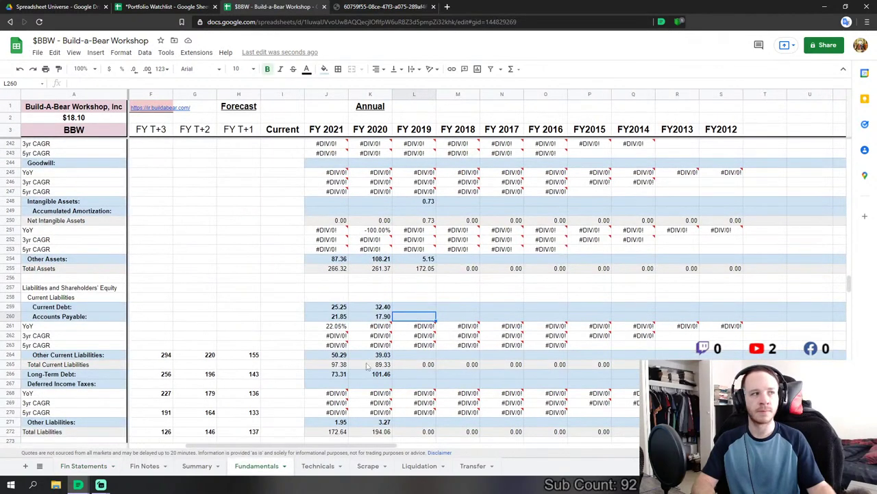
{"action": "type", "text": "="}
{"action": "left_click", "coordinate": [87, 469]}
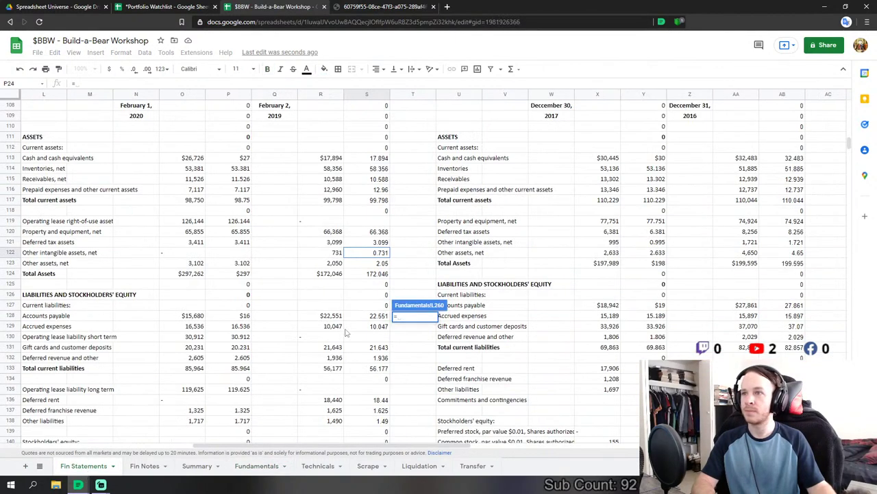
{"action": "left_click", "coordinate": [377, 318]}
{"action": "key", "text": "Return"}
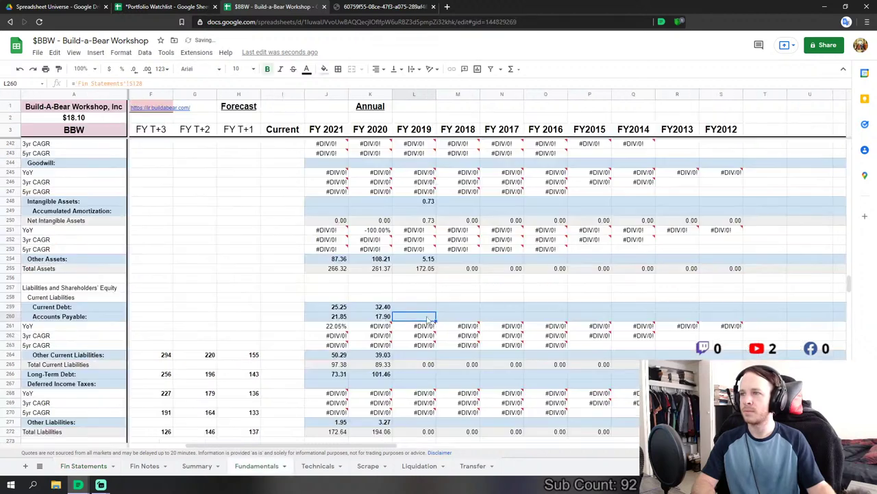
- Set FY2019 Other Current Liabilities to accrued expenses + gift cards/deposits + deferred revenue (33.63)
{"action": "left_click", "coordinate": [428, 355]}
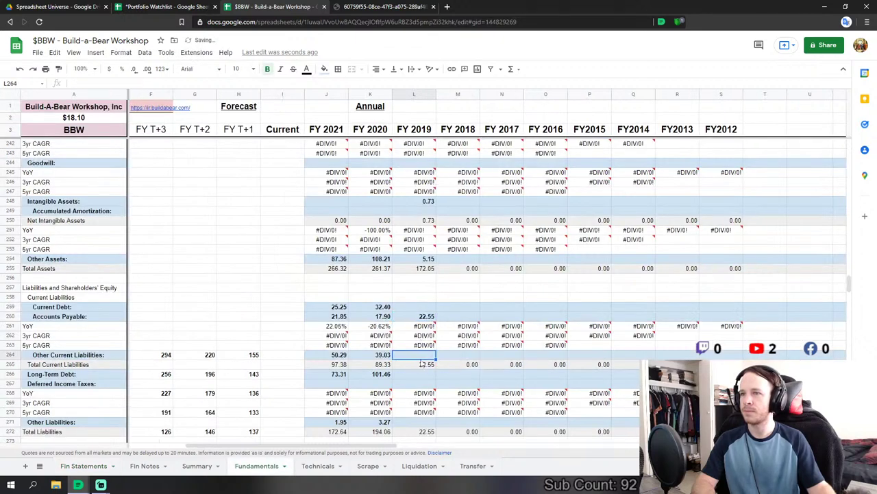
{"action": "type", "text": "="}
{"action": "left_click", "coordinate": [85, 466]}
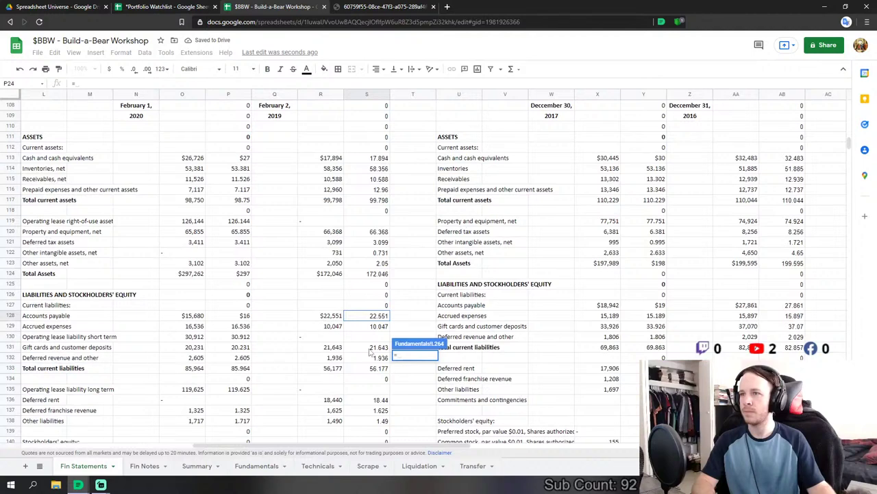
{"action": "left_click", "coordinate": [375, 327]}
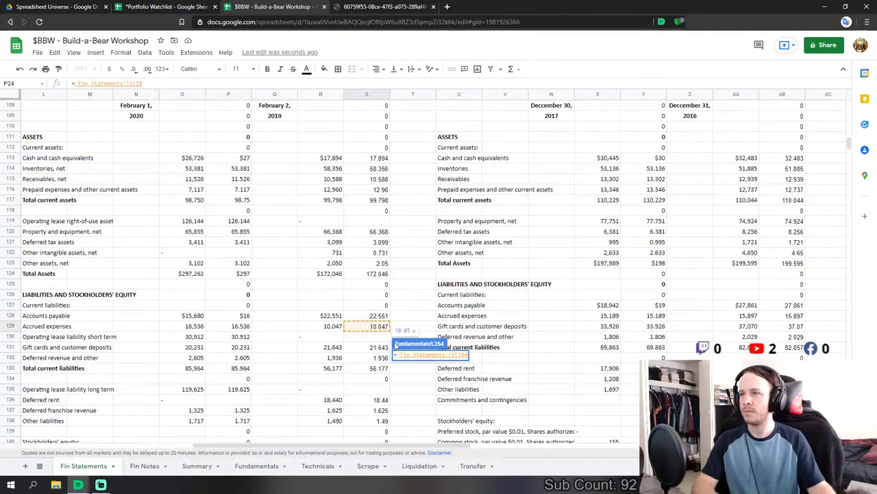
{"action": "type", "text": "+"}
{"action": "left_click", "coordinate": [383, 348]}
{"action": "type", "text": "+"}
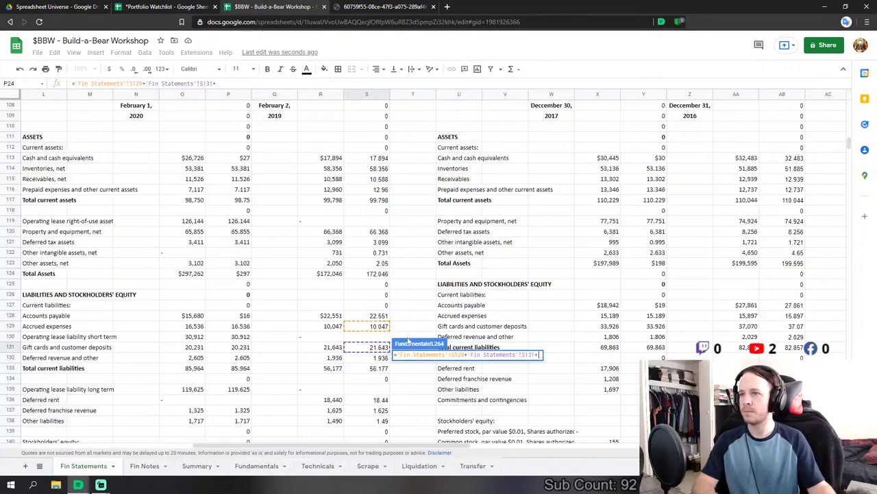
{"action": "left_click", "coordinate": [380, 358]}
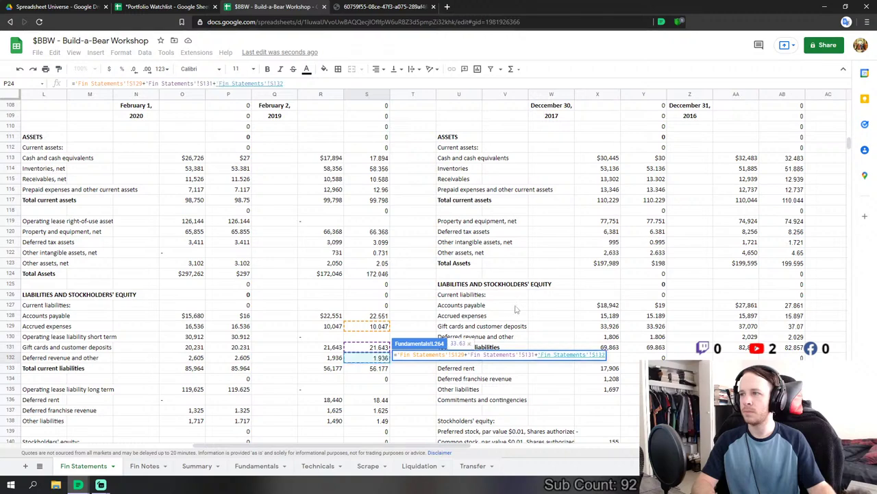
{"action": "key", "text": "Return"}
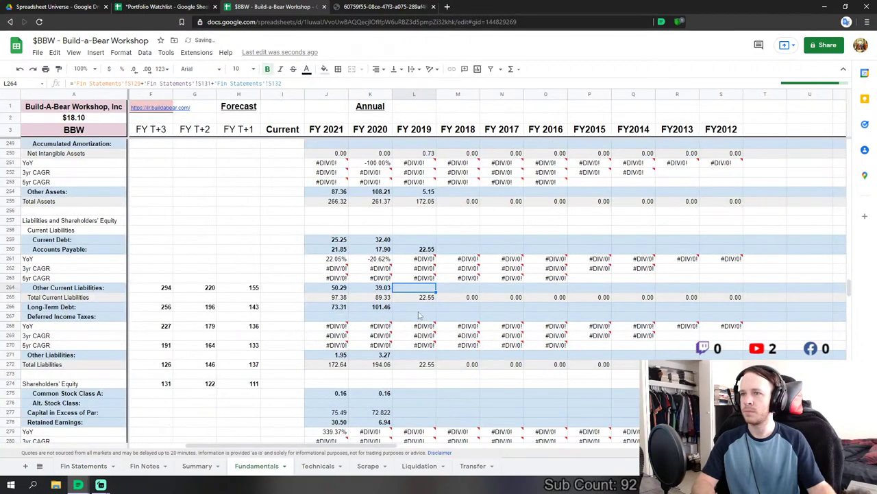
- Link FY2019 Long-Term Debt to the deferred rent figure (18.44)
{"action": "left_click", "coordinate": [416, 307]}
{"action": "type", "text": "="}
{"action": "left_click", "coordinate": [83, 465]}
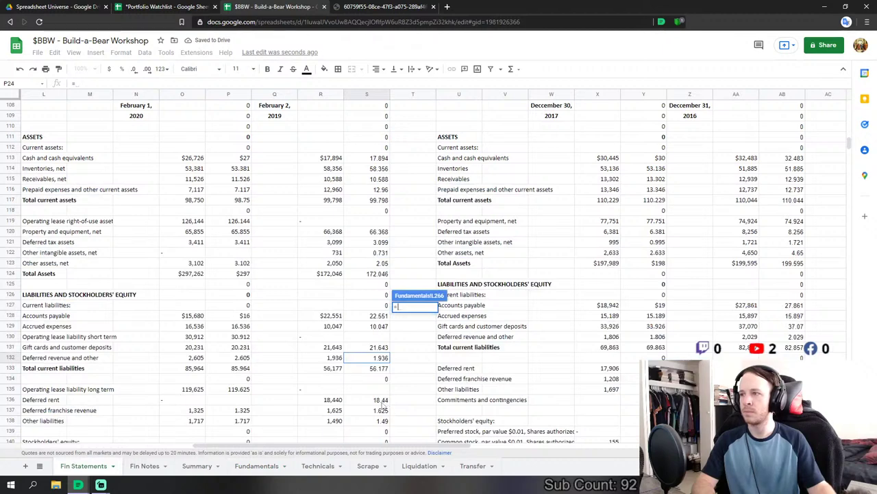
{"action": "scroll", "coordinate": [418, 368], "scroll_direction": "down", "scroll_amount": 2}
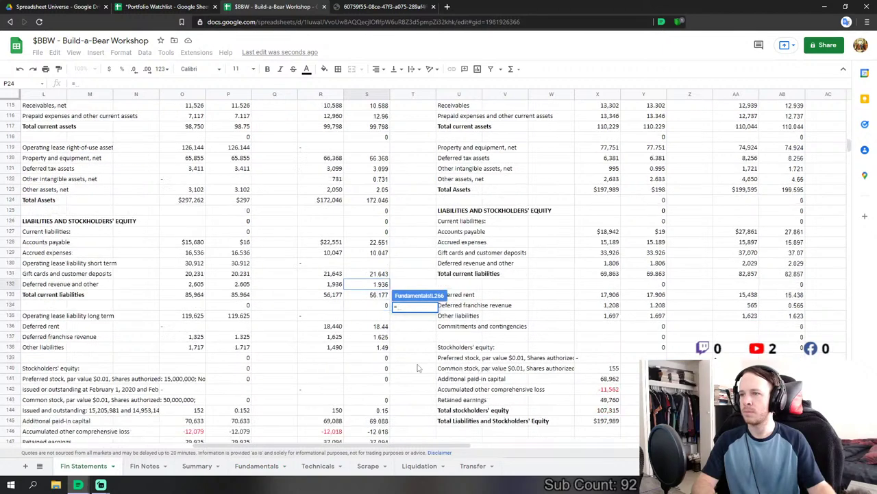
{"action": "left_click", "coordinate": [381, 327]}
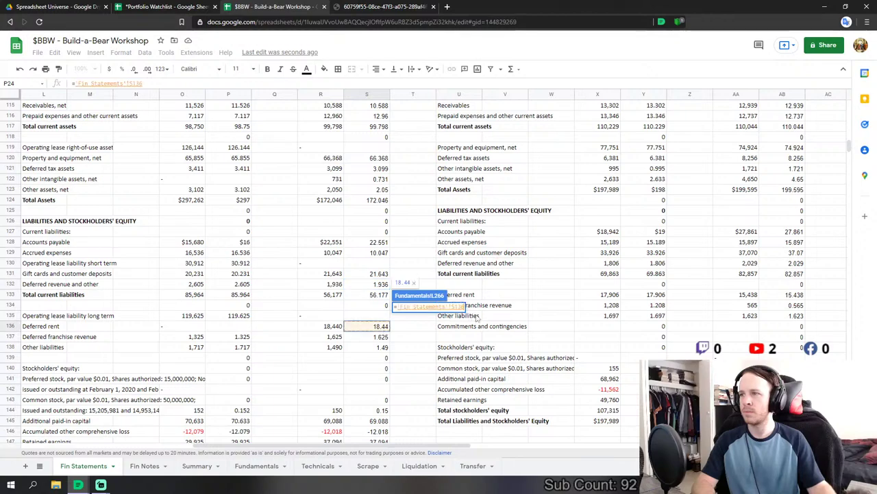
{"action": "key", "text": "Return"}
- Set FY2019 Other Liabilities to deferred franchise revenue plus other liabilities (3.12)
{"action": "left_click", "coordinate": [414, 354]}
{"action": "type", "text": "="}
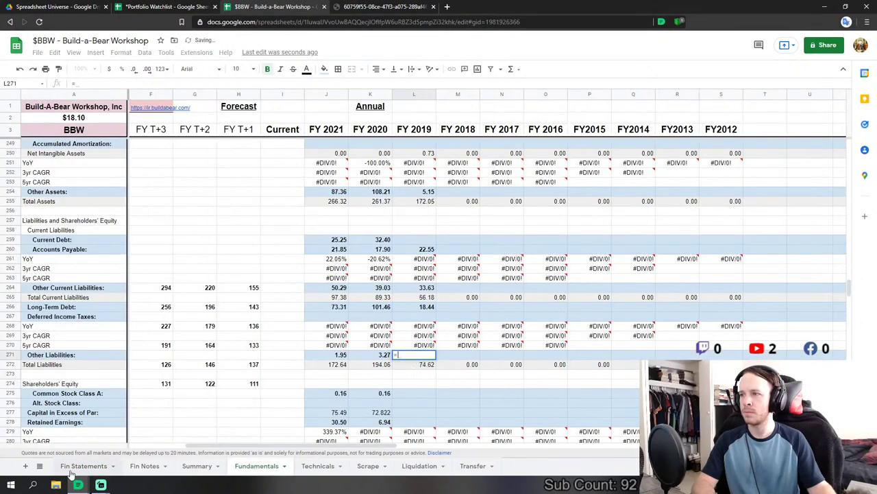
{"action": "left_click", "coordinate": [84, 466]}
{"action": "left_click", "coordinate": [379, 336]}
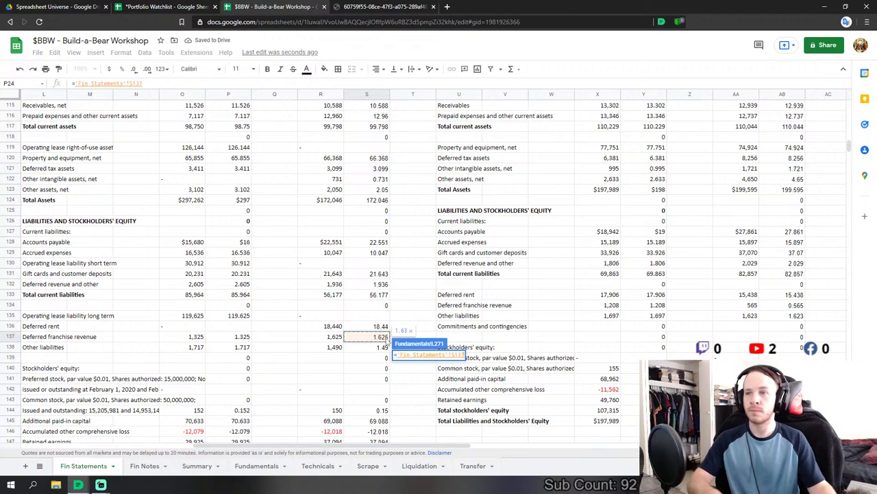
{"action": "type", "text": "+"}
{"action": "left_click", "coordinate": [379, 346]}
{"action": "key", "text": "Return"}
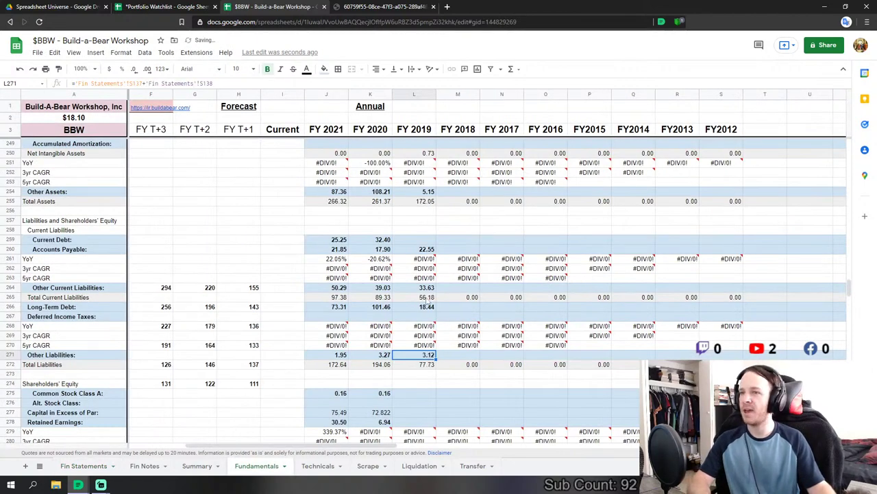
- Begin a Fin Statements formula for FY2019 Common Stock Class A
{"action": "scroll", "coordinate": [456, 361], "scroll_direction": "down", "scroll_amount": 2}
{"action": "left_click", "coordinate": [425, 346]}
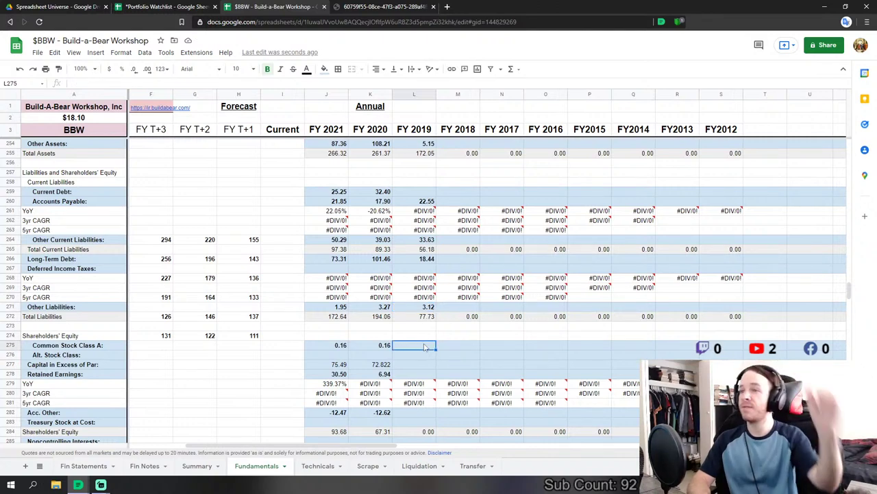
{"action": "scroll", "coordinate": [427, 343], "scroll_direction": "down", "scroll_amount": 3}
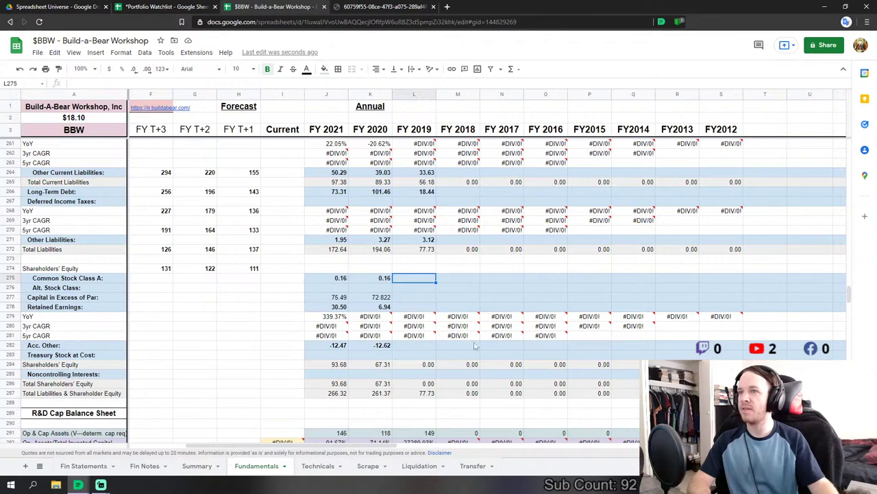
{"action": "type", "text": "="}
{"action": "left_click", "coordinate": [88, 466]}
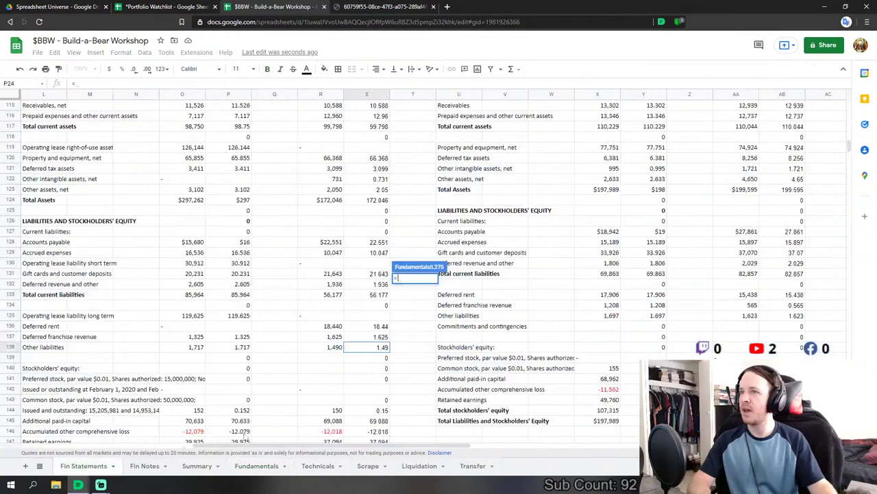
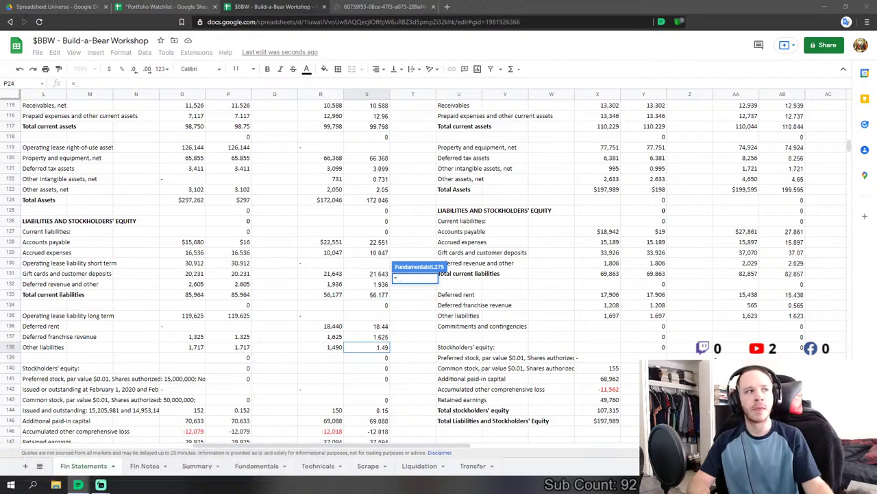
- Link FY 2019 common stock (0.15) and paid-in capital (69.088) to Fin Statements S144 and S145
{"action": "scroll", "coordinate": [363, 388], "scroll_direction": "down", "scroll_amount": 3}
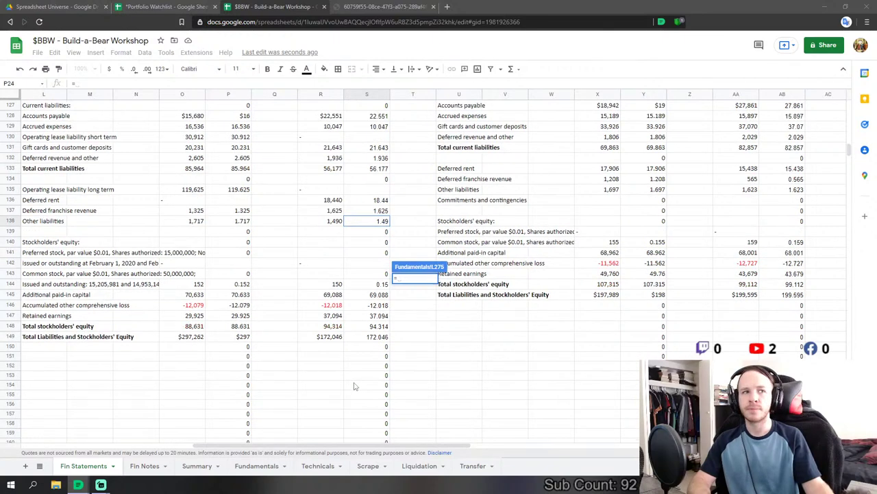
{"action": "left_click", "coordinate": [381, 285]}
{"action": "key", "text": "Return"}
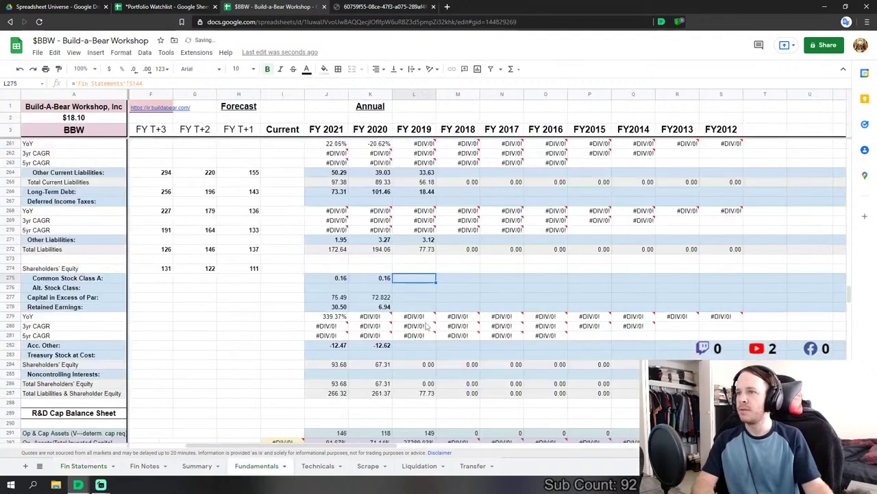
{"action": "left_click", "coordinate": [417, 297]}
{"action": "type", "text": "="}
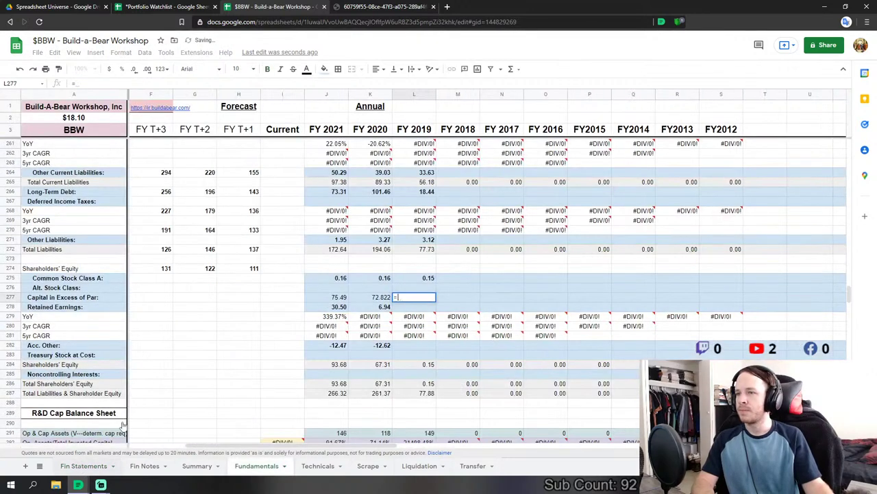
{"action": "left_click", "coordinate": [83, 465]}
{"action": "left_click", "coordinate": [375, 296]}
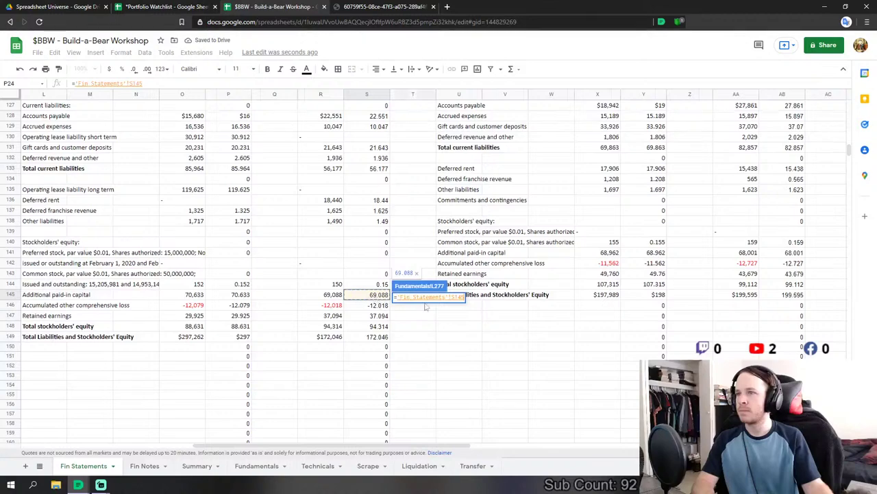
{"action": "key", "text": "Return"}
- Link FY 2019 accumulated other comprehensive loss and retained earnings to their Fin Statements values
{"action": "left_click", "coordinate": [404, 346]}
{"action": "type", "text": "="}
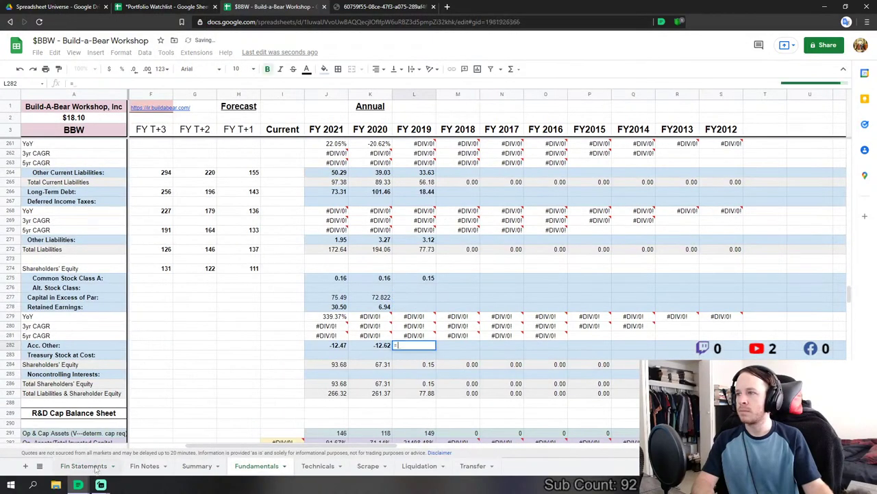
{"action": "left_click", "coordinate": [83, 466]}
{"action": "left_click", "coordinate": [381, 305]}
{"action": "key", "text": "Return"}
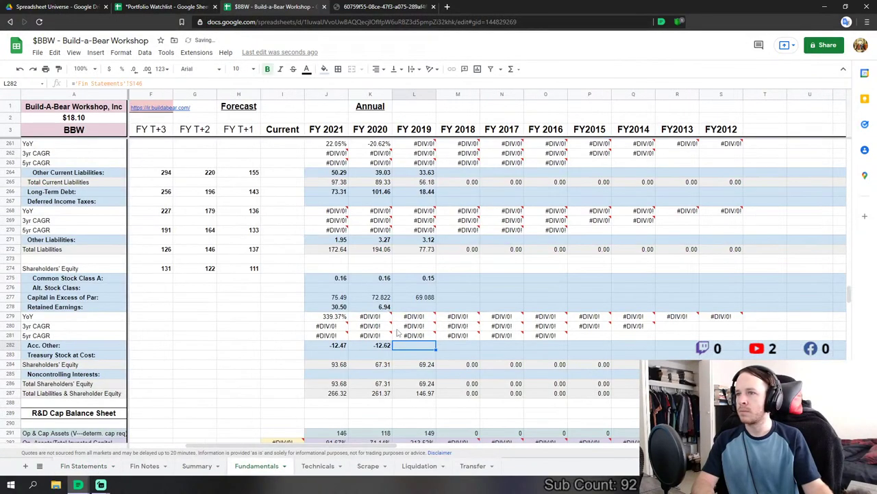
{"action": "left_click", "coordinate": [417, 307]}
{"action": "type", "text": "="}
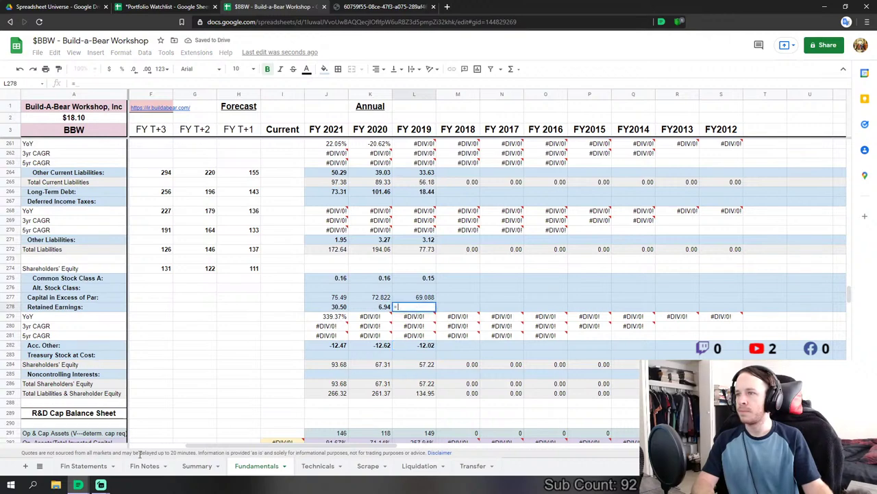
{"action": "left_click", "coordinate": [84, 465]}
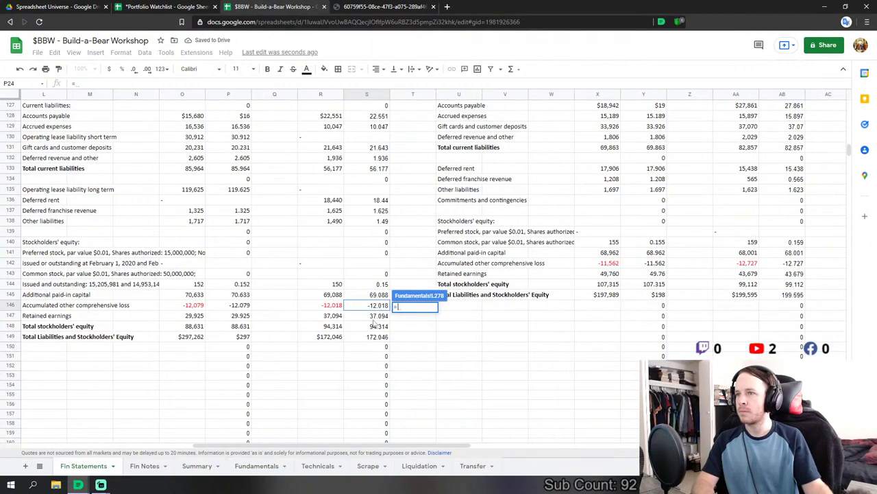
{"action": "left_click", "coordinate": [375, 316]}
{"action": "key", "text": "Return"}
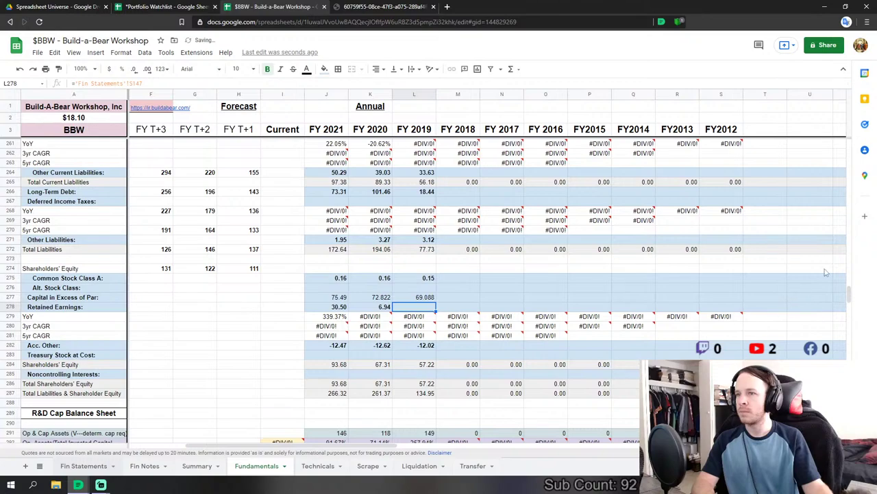
- Start an FY 2018 revenue formula in M32, then abandon it
{"action": "left_click_drag", "start_coordinate": [850, 294], "coordinate": [850, 157]}
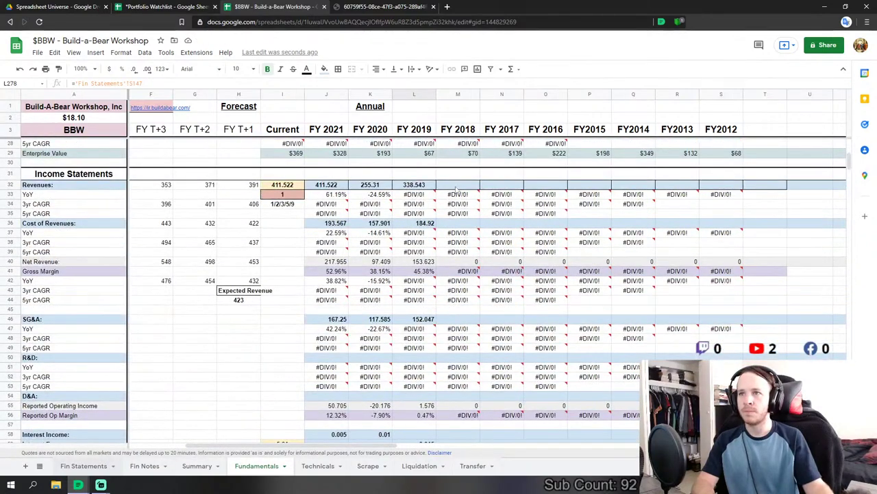
{"action": "left_click", "coordinate": [458, 184]}
{"action": "type", "text": "="}
{"action": "left_click", "coordinate": [83, 465]}
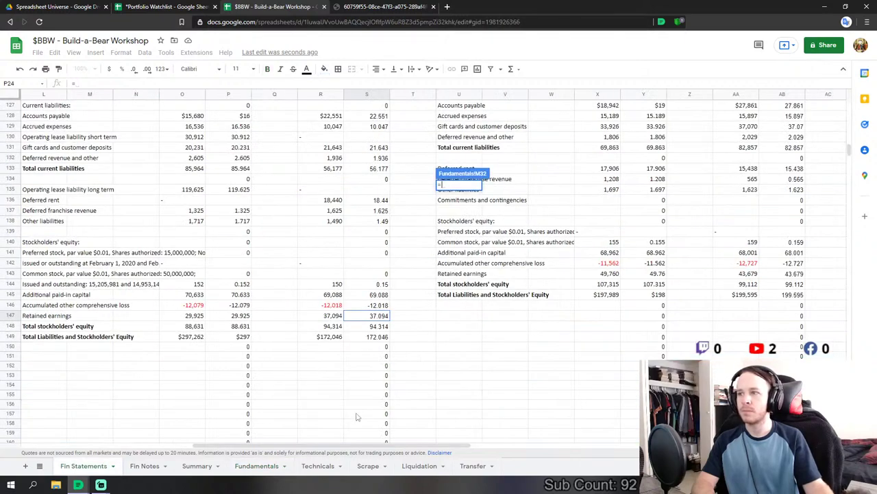
{"action": "left_click", "coordinate": [259, 467]}
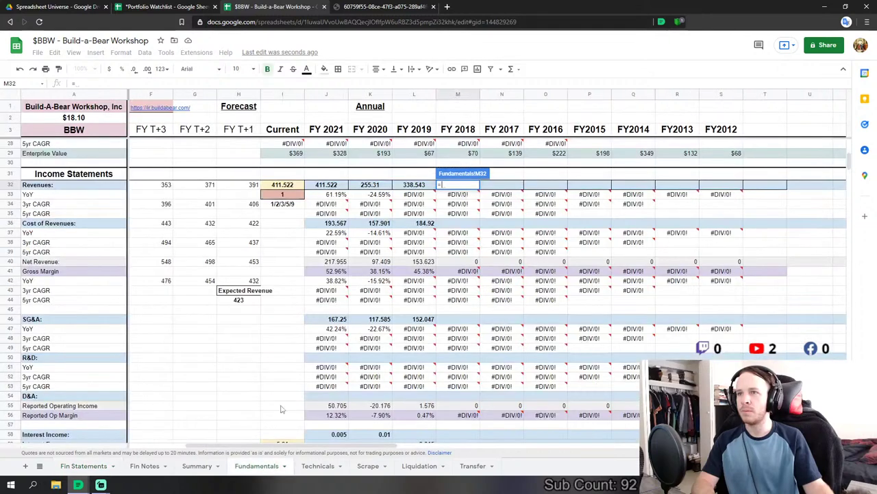
{"action": "key", "text": "Down"}
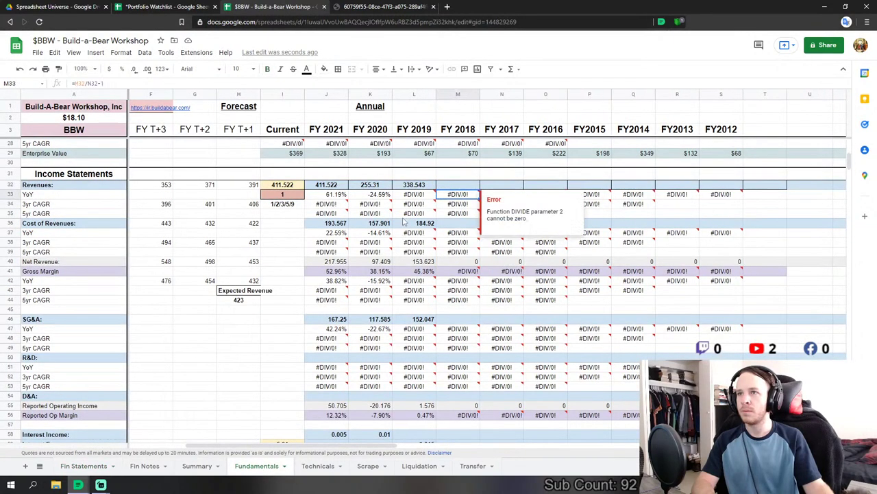
- Bring up the Fin Statements income statement showing total revenues 338.543 and 336.585
{"action": "left_click", "coordinate": [93, 466]}
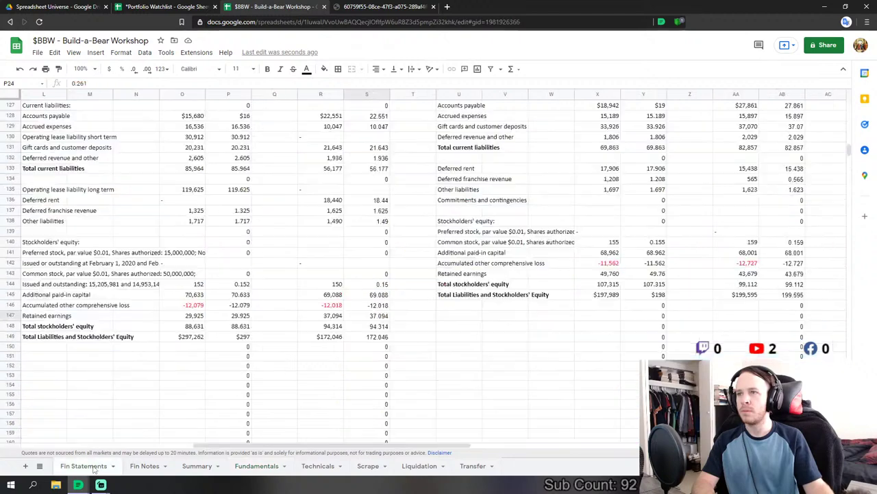
{"action": "left_click", "coordinate": [259, 466]}
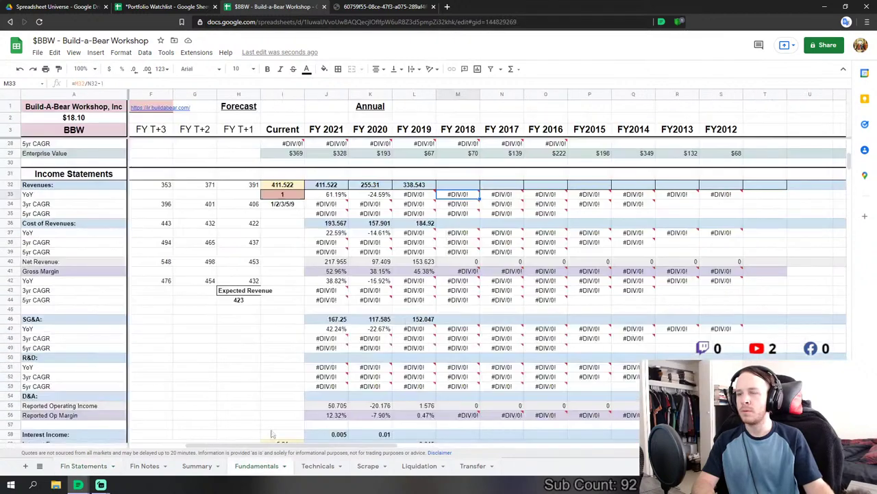
{"action": "left_click", "coordinate": [84, 466]}
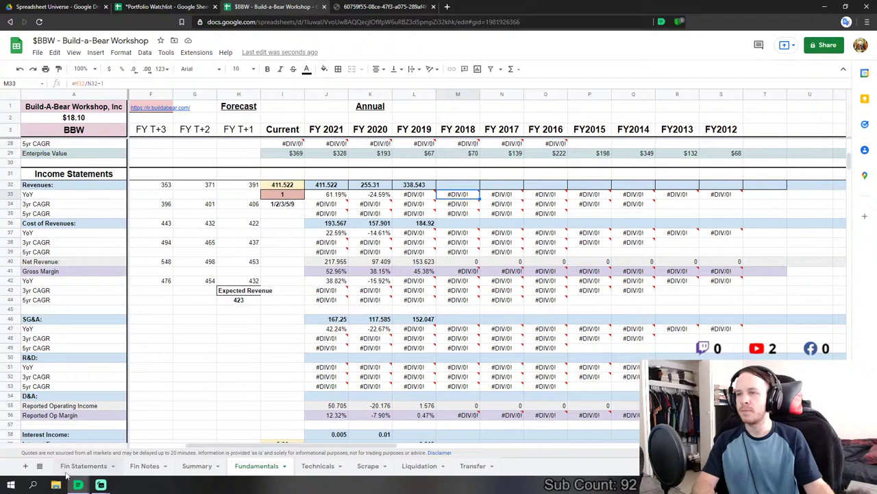
{"action": "left_click_drag", "start_coordinate": [850, 152], "coordinate": [850, 99]}
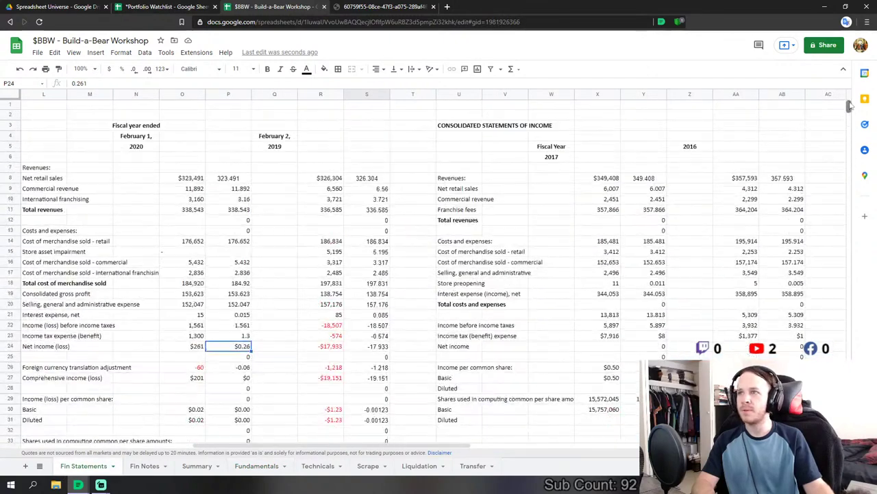
- Scroll through the Fin Statements income and cash-flow figures
{"action": "scroll", "coordinate": [375, 187], "scroll_direction": "down", "scroll_amount": 2}
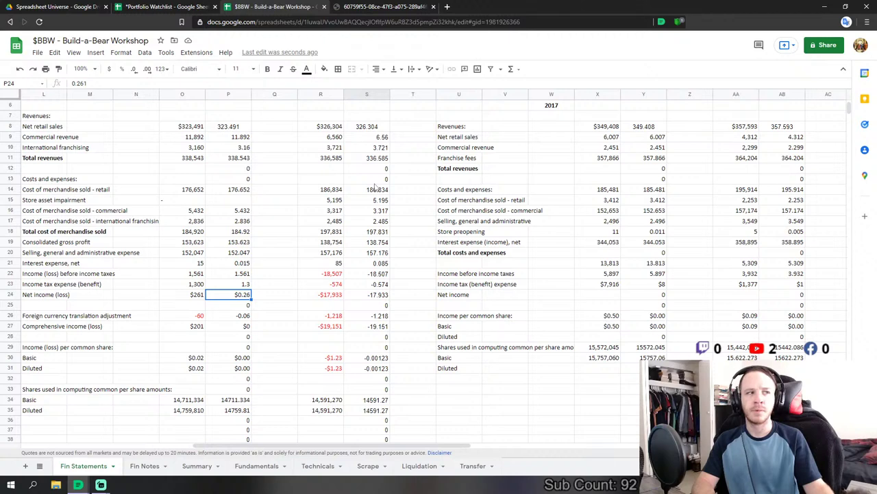
{"action": "scroll", "coordinate": [368, 190], "scroll_direction": "down", "scroll_amount": 1}
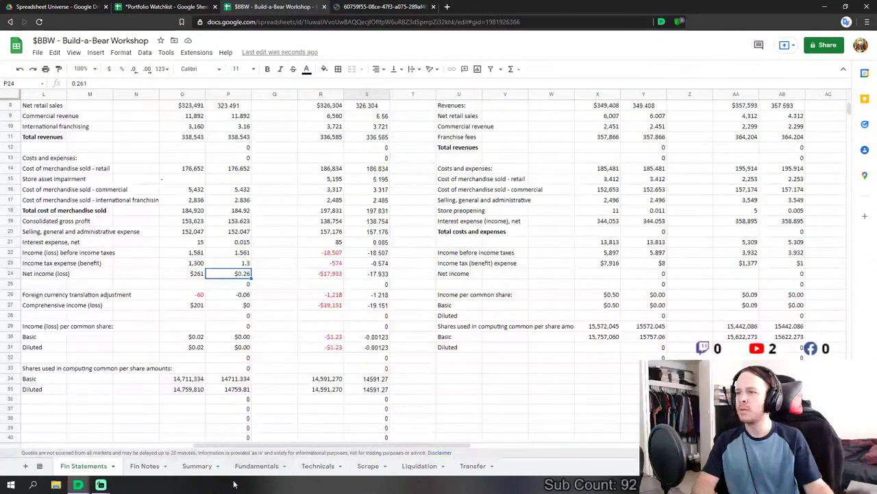
{"action": "left_click", "coordinate": [255, 471]}
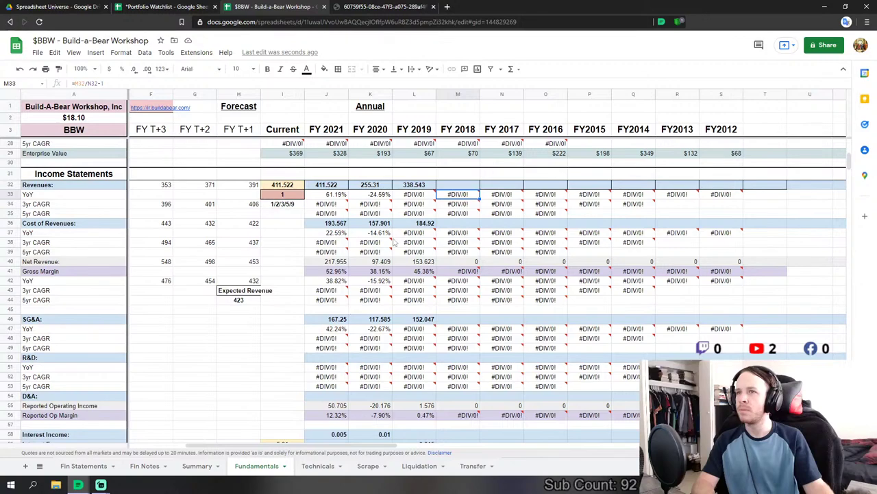
{"action": "left_click", "coordinate": [102, 470]}
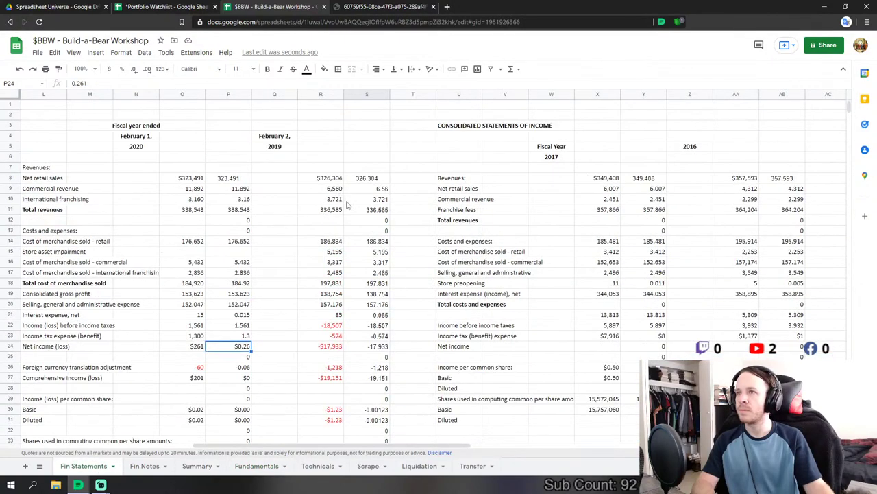
{"action": "scroll", "coordinate": [317, 229], "scroll_direction": "down", "scroll_amount": 15}
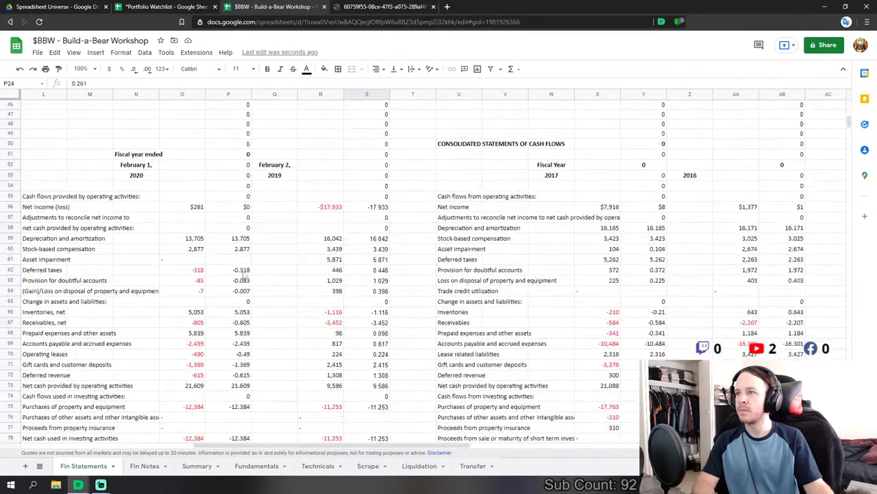
{"action": "scroll", "coordinate": [241, 277], "scroll_direction": "down", "scroll_amount": 3}
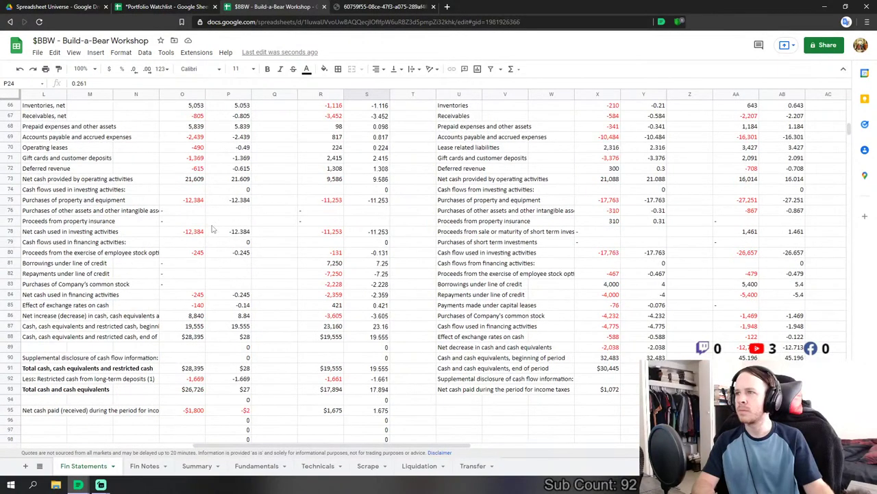
- Return to the Fundamentals Cashflow & Growth section around row 121
{"action": "left_click", "coordinate": [236, 466]}
{"action": "scroll", "coordinate": [417, 314], "scroll_direction": "down", "scroll_amount": 20}
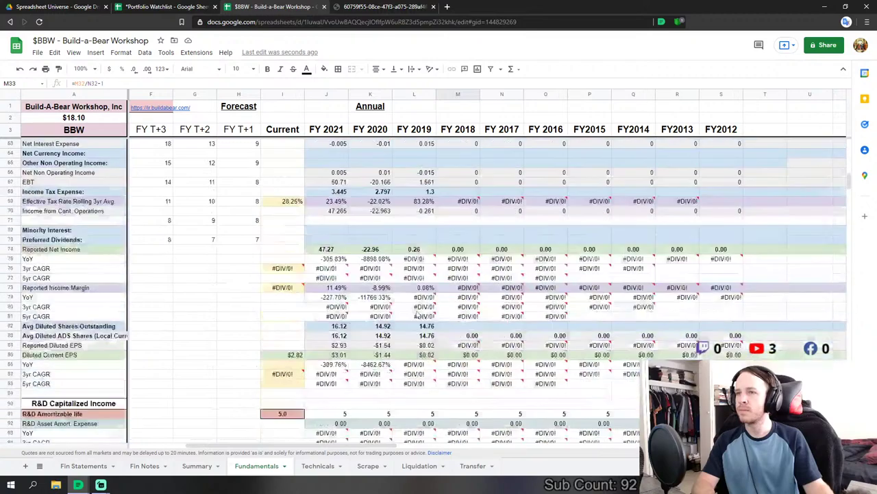
{"action": "scroll", "coordinate": [416, 314], "scroll_direction": "down", "scroll_amount": 10}
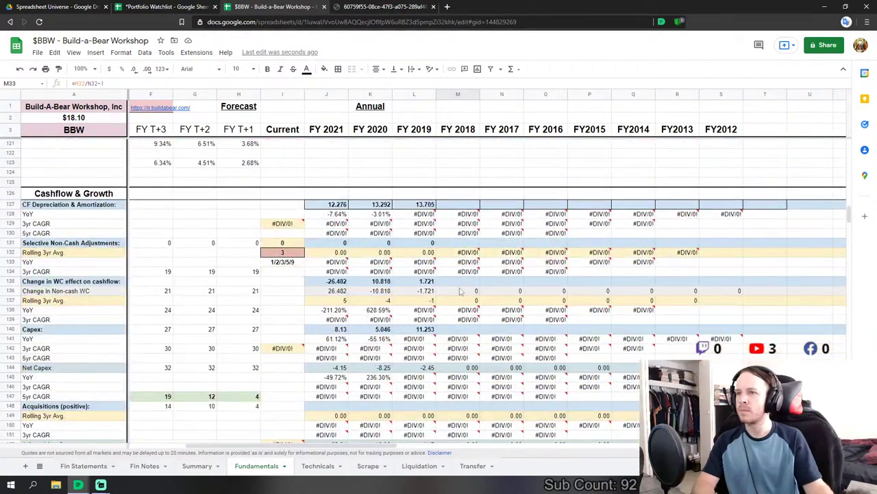
- Link FY2019 depreciation and amortization to the 13.705 figure on Fin Statements
{"action": "left_click", "coordinate": [425, 204]}
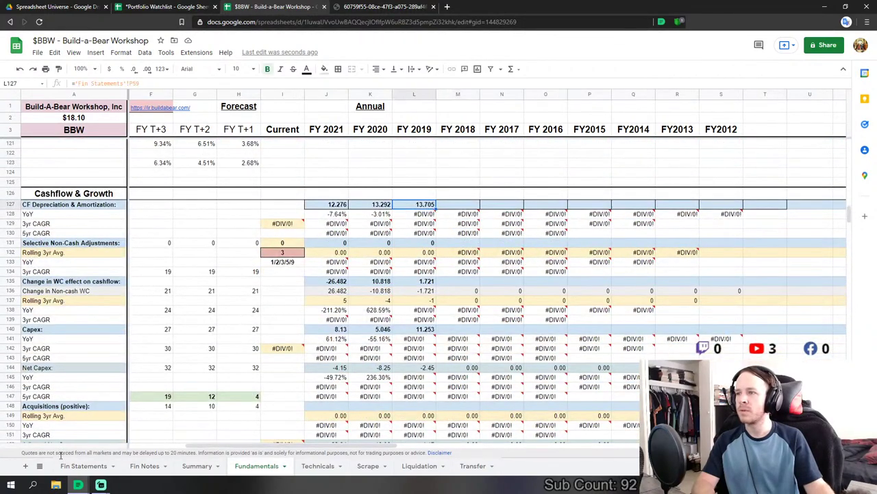
{"action": "left_click", "coordinate": [73, 470]}
{"action": "scroll", "coordinate": [273, 294], "scroll_direction": "up", "scroll_amount": 6}
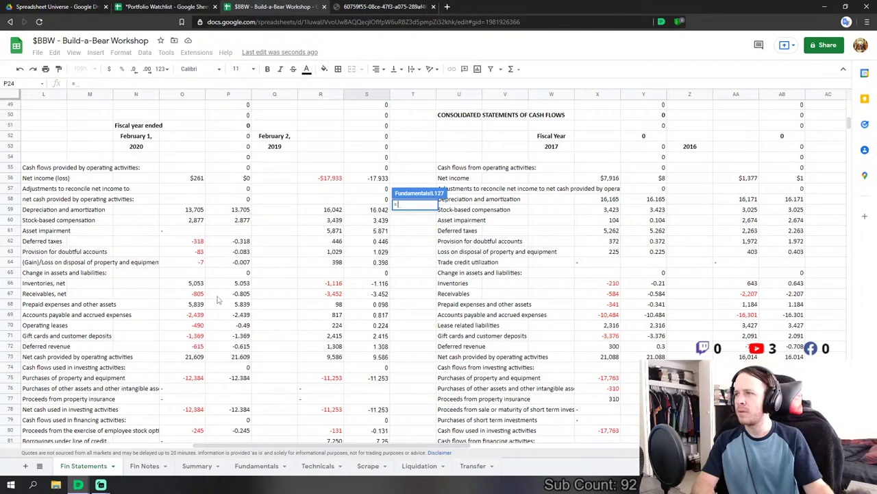
{"action": "left_click", "coordinate": [239, 211]}
{"action": "key", "text": "Return"}
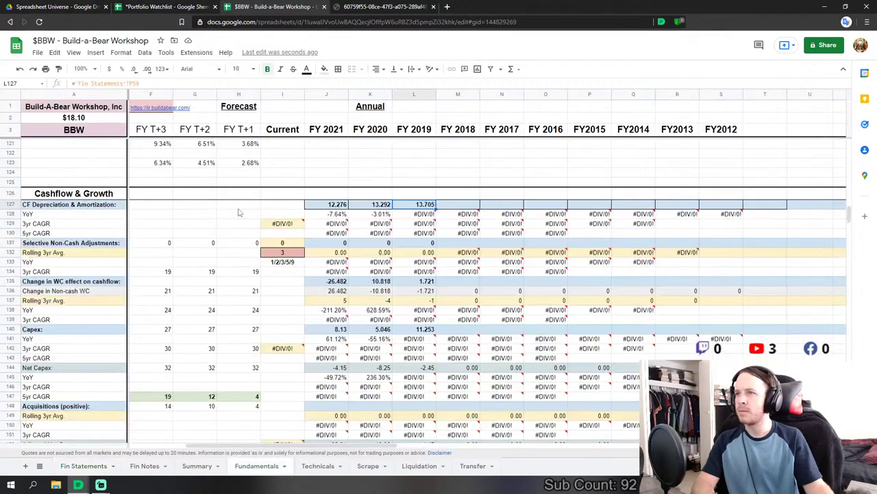
- Set FY2019 change in working capital to the SUM of Fin Statements P63:P71
{"action": "left_click", "coordinate": [420, 282]}
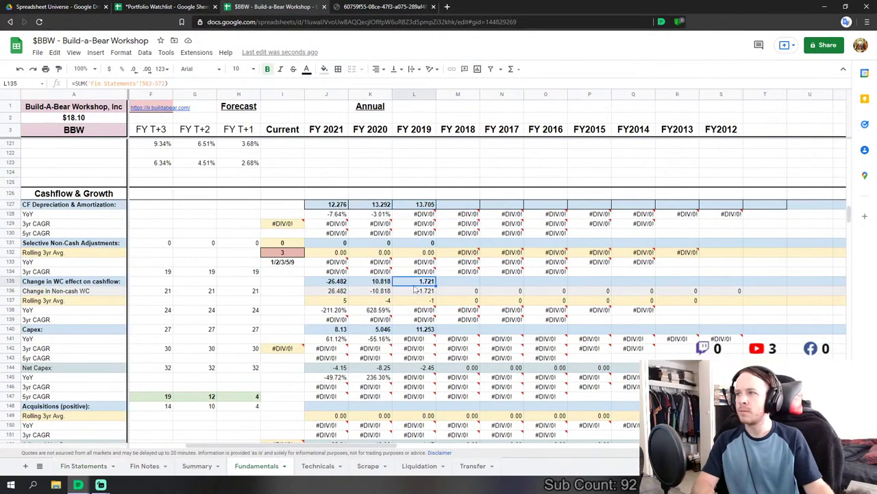
{"action": "type", "text": "=sum"}
{"action": "left_click", "coordinate": [89, 469]}
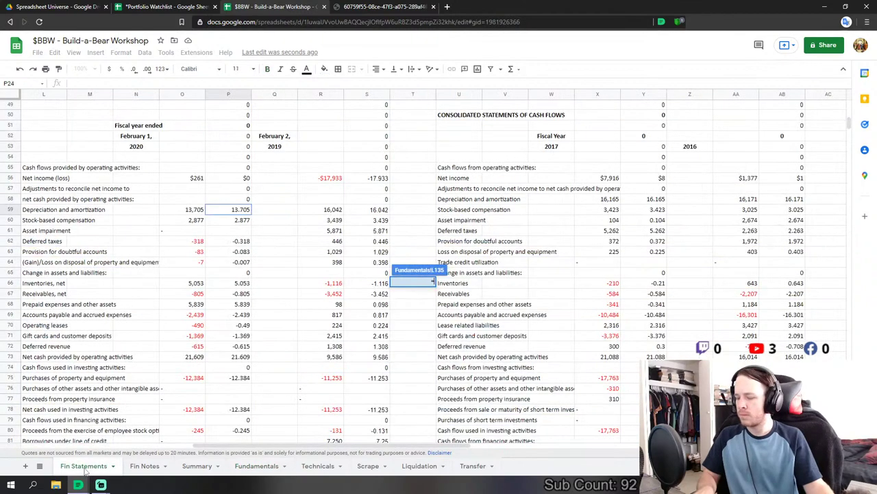
{"action": "key", "text": "Tab"}
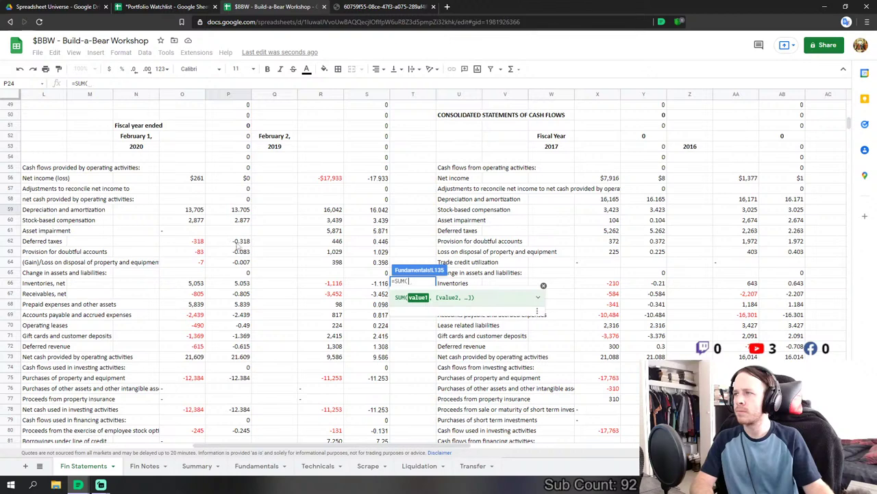
{"action": "left_click_drag", "start_coordinate": [245, 252], "coordinate": [245, 356]}
{"action": "key", "text": "Return"}
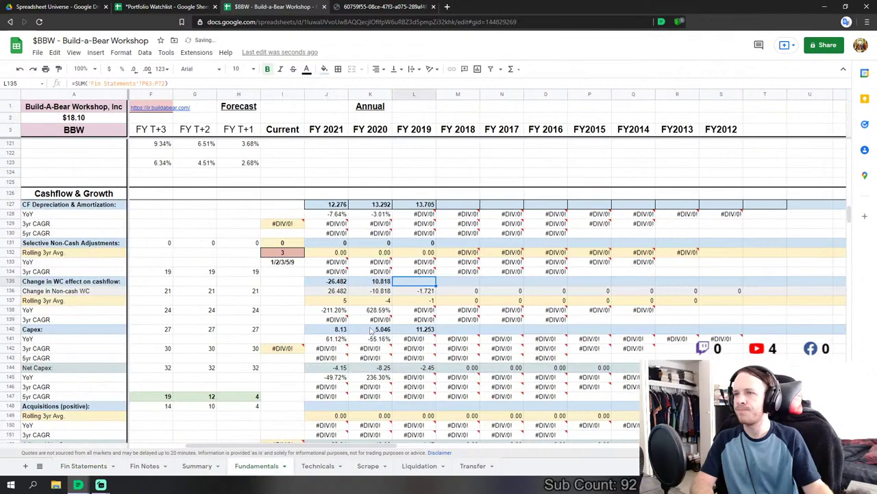
- Set FY2019 Capex to the negative of Fin Statements P75
{"action": "left_click", "coordinate": [414, 329]}
{"action": "type", "text": "=-"}
{"action": "left_click", "coordinate": [83, 465]}
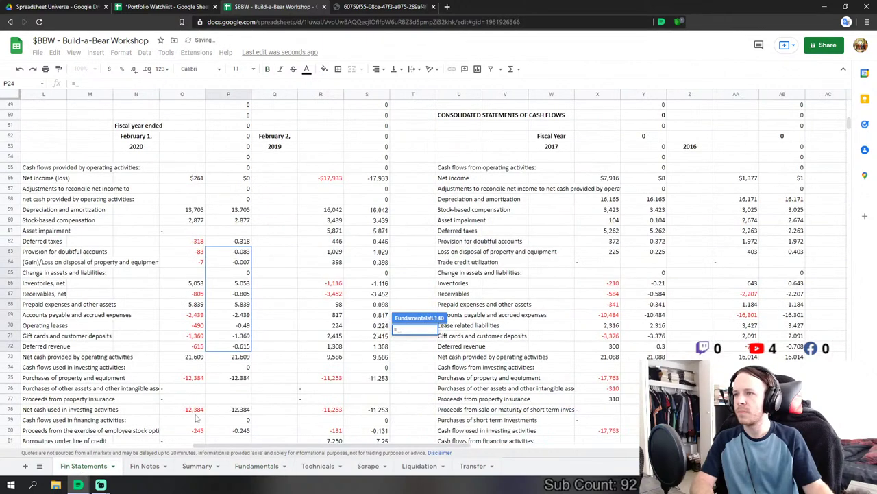
{"action": "left_click", "coordinate": [240, 378]}
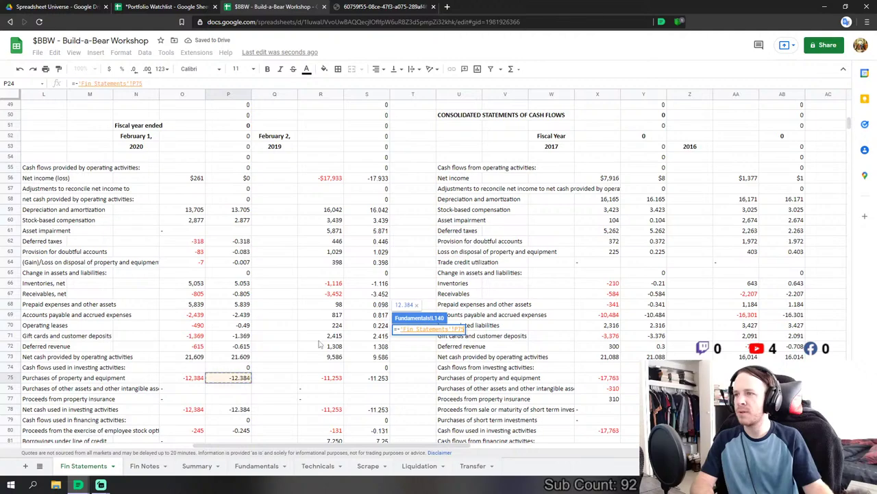
{"action": "scroll", "coordinate": [329, 345], "scroll_direction": "down", "scroll_amount": 2}
{"action": "key", "text": "Return"}
{"action": "scroll", "coordinate": [415, 349], "scroll_direction": "down", "scroll_amount": 5}
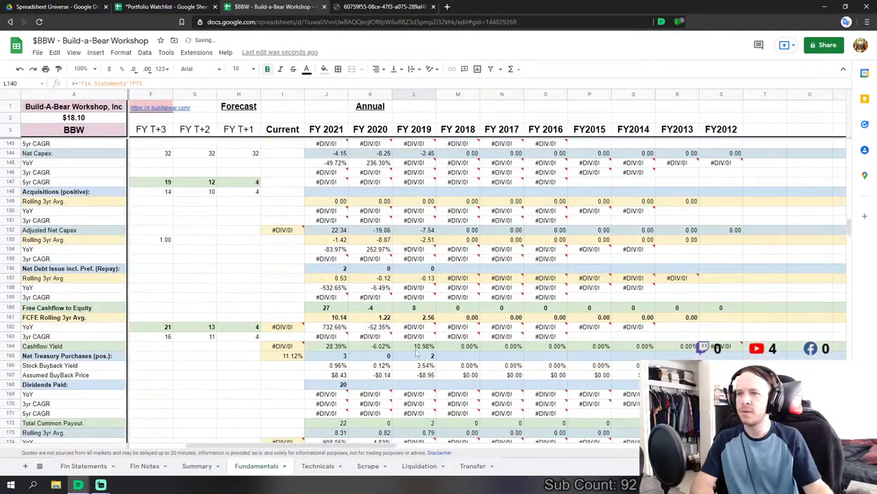
- Link FY2019 net debt issue to P80 and net treasury purchases to negative P80
{"action": "left_click", "coordinate": [409, 269]}
{"action": "type", "text": "="}
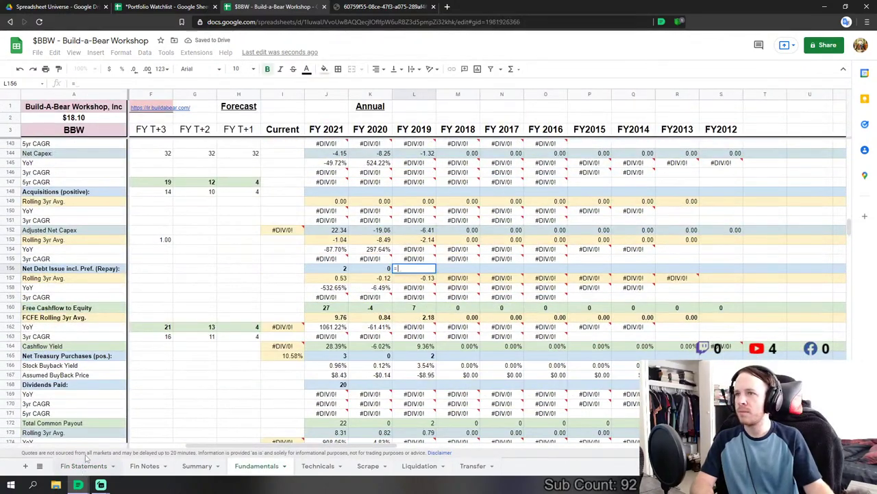
{"action": "left_click", "coordinate": [83, 466]}
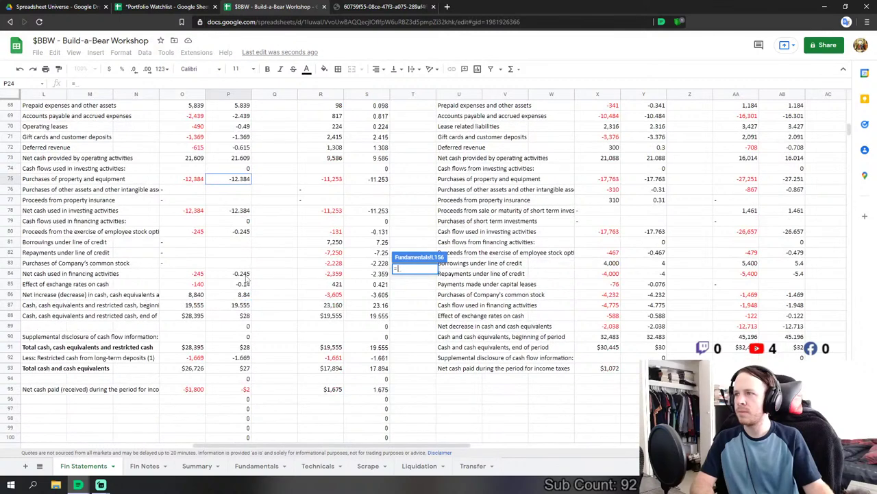
{"action": "left_click", "coordinate": [235, 232]}
{"action": "key", "text": "Return"}
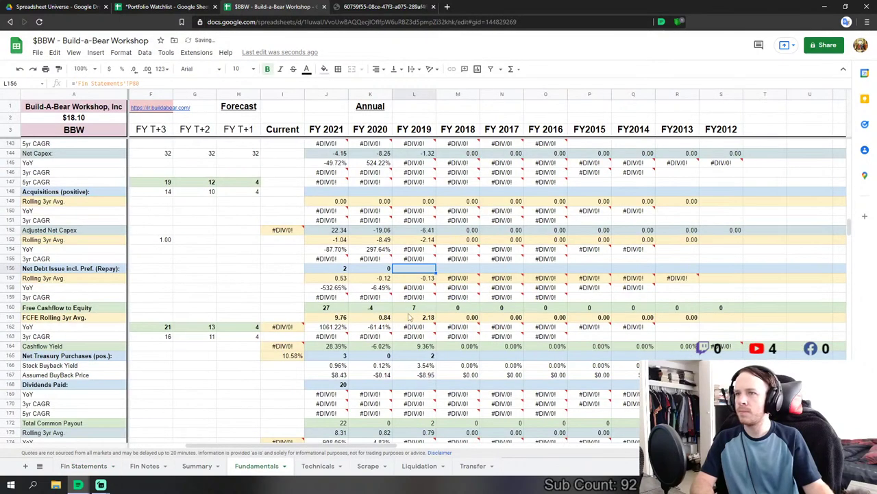
{"action": "left_click", "coordinate": [422, 356]}
{"action": "type", "text": "=-"}
{"action": "left_click", "coordinate": [84, 465]}
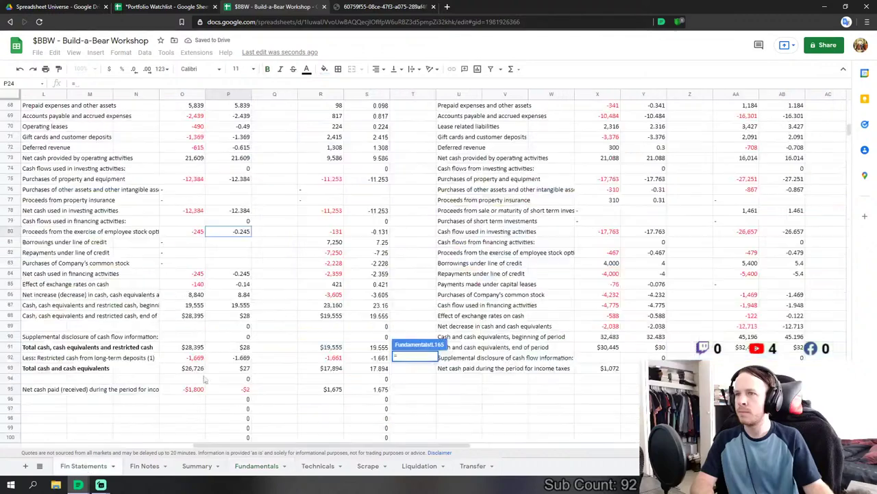
{"action": "left_click", "coordinate": [244, 231]}
{"action": "key", "text": "Return"}
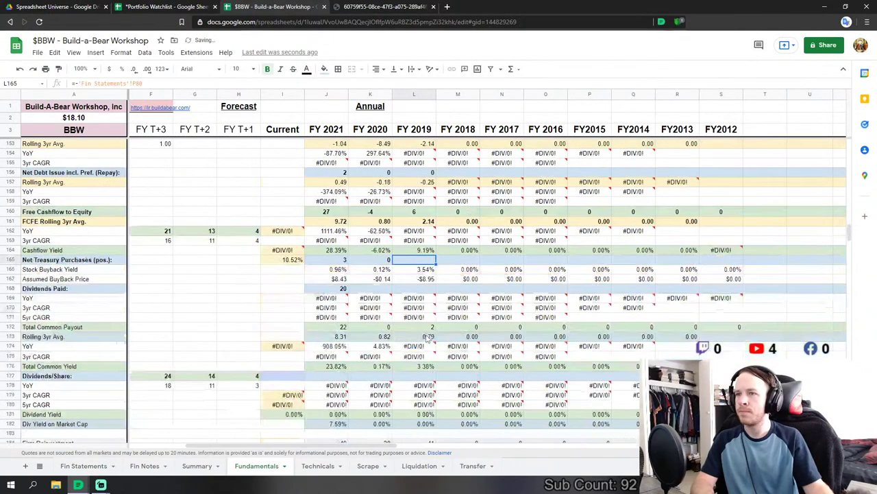
- Link FY2019 cash and receivables to Fin Statements P113 and P115
{"action": "scroll", "coordinate": [424, 300], "scroll_direction": "down", "scroll_amount": 10}
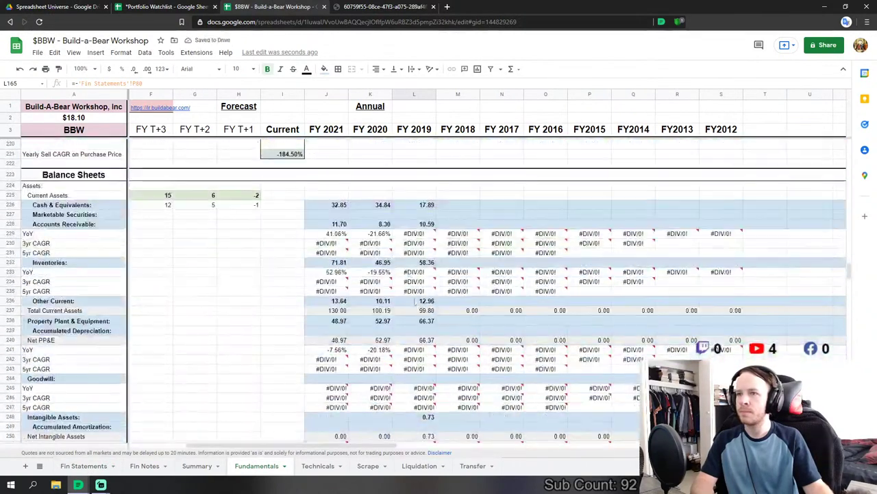
{"action": "left_click", "coordinate": [419, 202]}
{"action": "type", "text": "="}
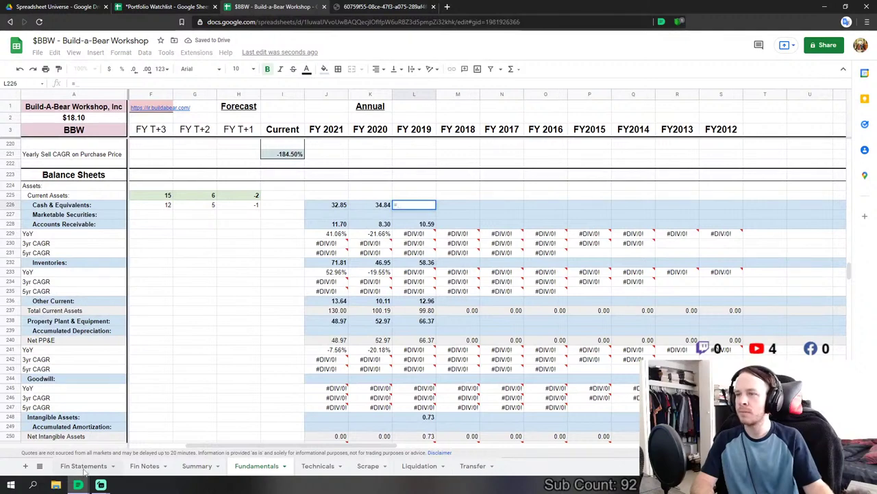
{"action": "left_click", "coordinate": [84, 466]}
{"action": "scroll", "coordinate": [251, 288], "scroll_direction": "down", "scroll_amount": 5}
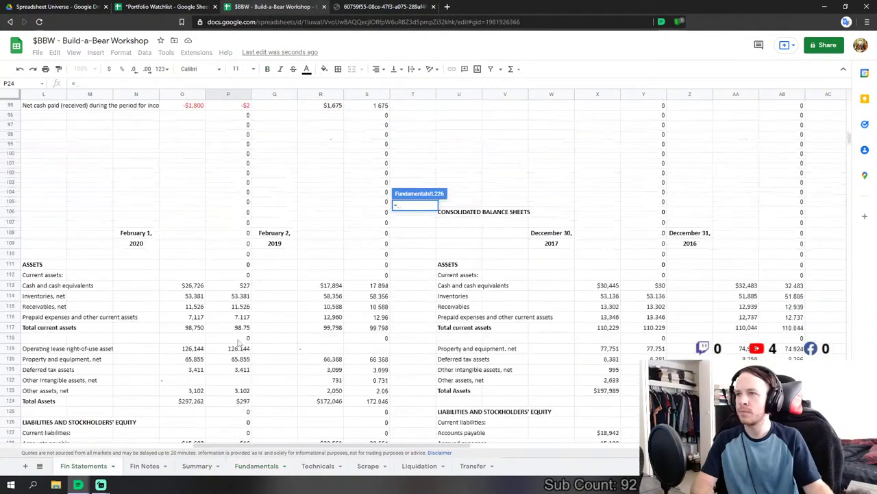
{"action": "left_click", "coordinate": [250, 288]}
{"action": "key", "text": "Return"}
{"action": "key", "text": "Down"}
{"action": "type", "text": "="}
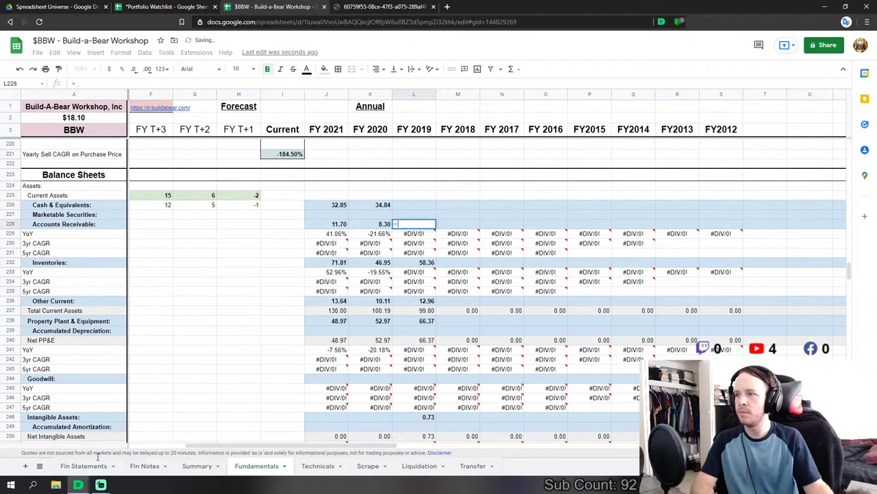
{"action": "left_click", "coordinate": [88, 466]}
{"action": "left_click", "coordinate": [239, 308]}
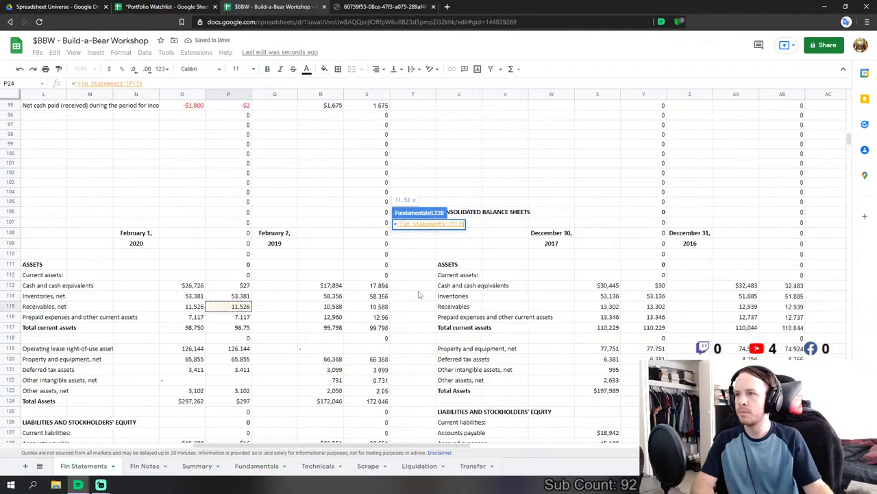
{"action": "key", "text": "Return"}
- Link FY2019 inventories, other current assets and PP&E (P120) to Fin Statements
{"action": "left_click", "coordinate": [418, 263]}
{"action": "type", "text": "="}
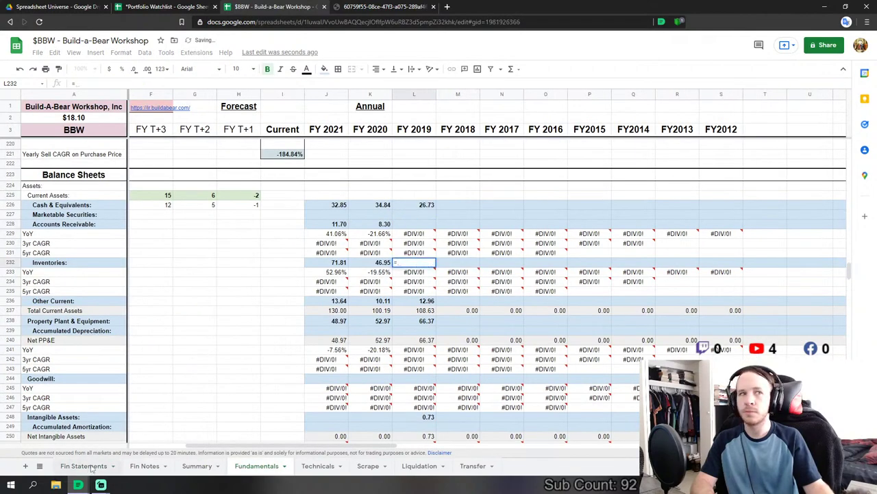
{"action": "left_click", "coordinate": [84, 465]}
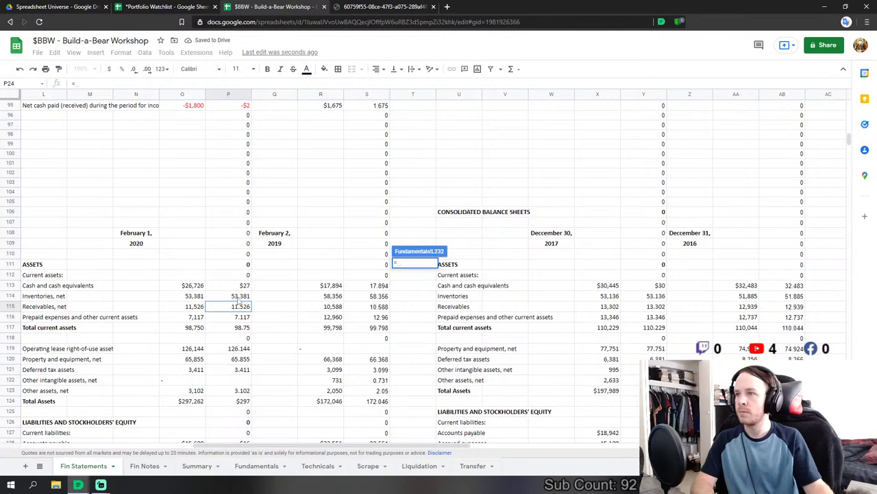
{"action": "left_click", "coordinate": [256, 466]}
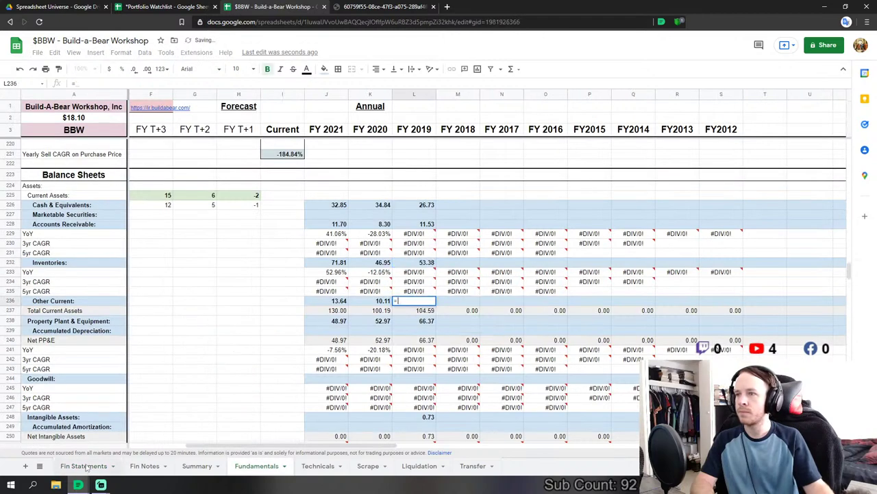
{"action": "left_click", "coordinate": [83, 466]}
{"action": "left_click", "coordinate": [241, 320]}
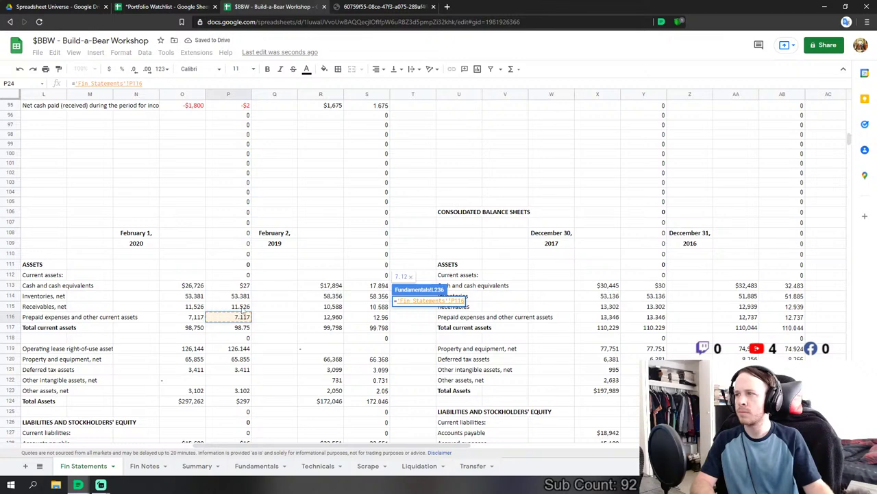
{"action": "key", "text": "Return"}
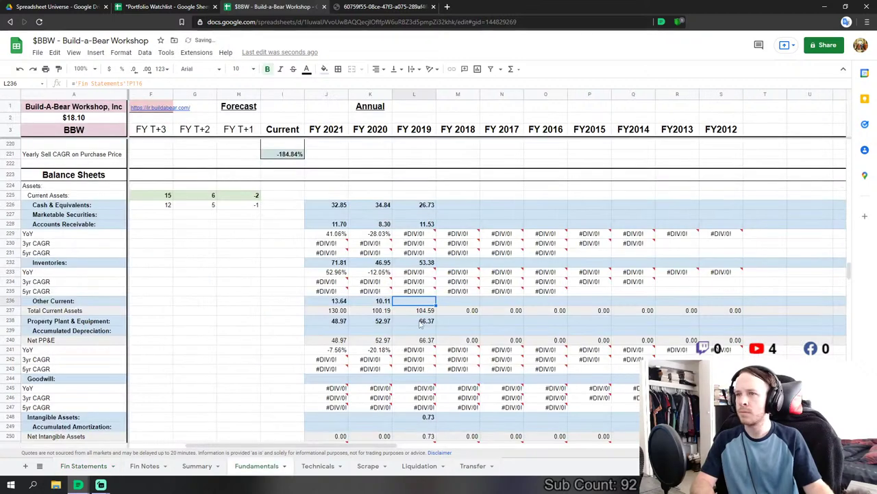
{"action": "type", "text": "="}
{"action": "left_click", "coordinate": [84, 465]}
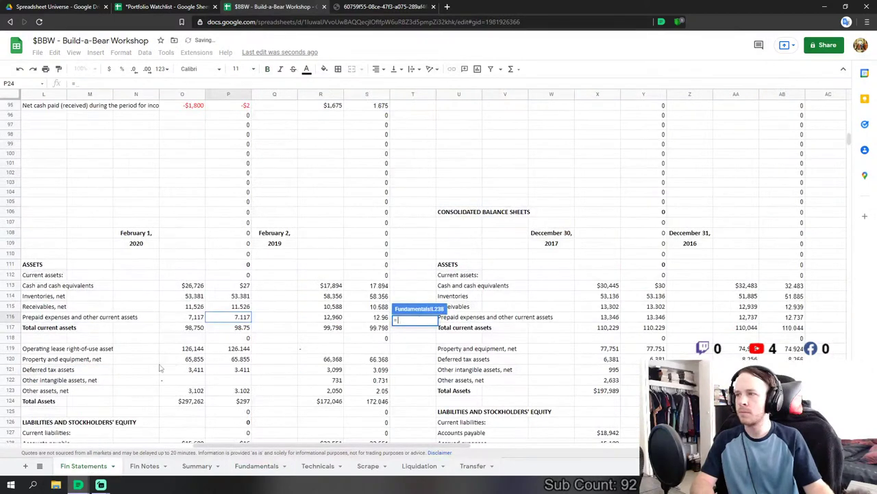
{"action": "left_click", "coordinate": [227, 361]}
{"action": "key", "text": "Return"}
- Leave intangible assets blank and set FY2019 other assets to P121 + P123
{"action": "scroll", "coordinate": [453, 403], "scroll_direction": "down", "scroll_amount": 3}
{"action": "left_click", "coordinate": [414, 317]}
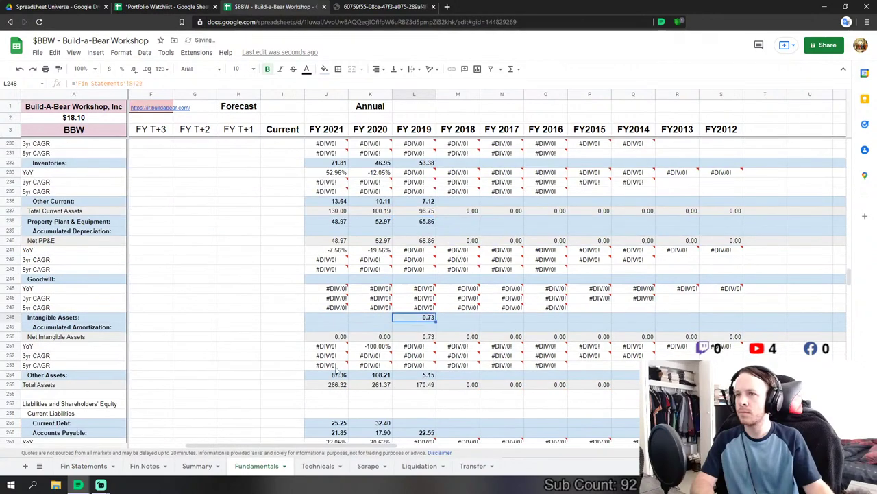
{"action": "type", "text": "="}
{"action": "key", "text": "BackSpace"}
{"action": "key", "text": "Return"}
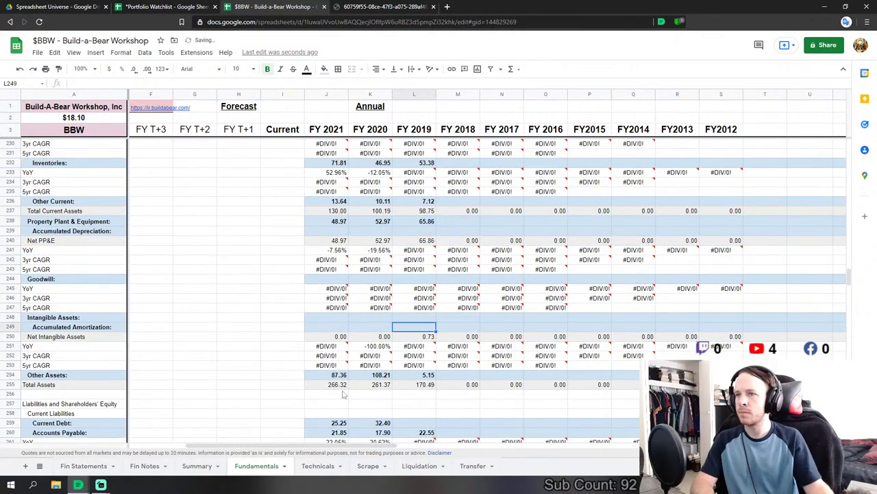
{"action": "left_click", "coordinate": [414, 374]}
{"action": "type", "text": "="}
{"action": "left_click", "coordinate": [78, 466]}
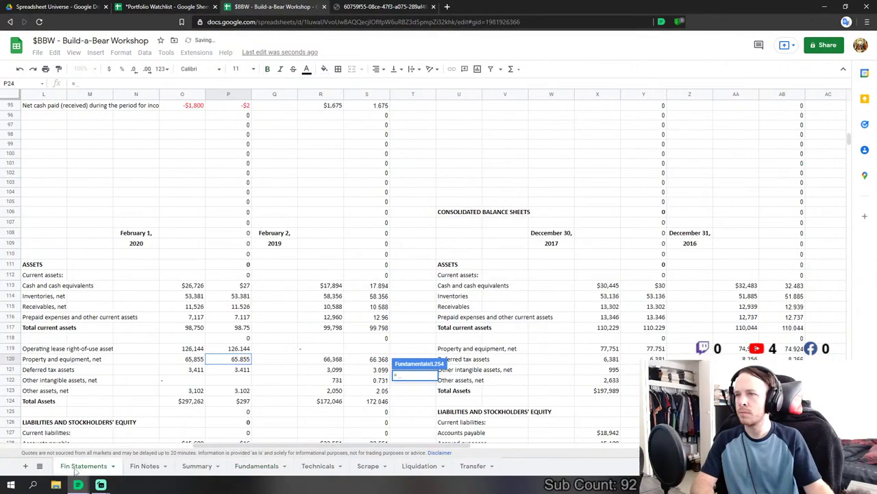
{"action": "left_click", "coordinate": [240, 370]}
{"action": "type", "text": "+"}
{"action": "left_click", "coordinate": [240, 390]}
{"action": "key", "text": "Return"}
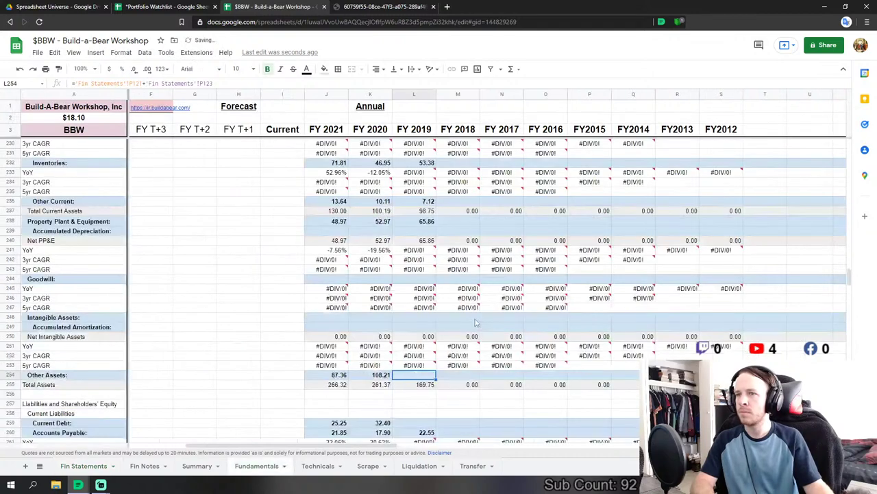
- Skip accounts payable and extend the other assets formula to add P119
{"action": "left_click", "coordinate": [414, 365]}
{"action": "scroll", "coordinate": [414, 366], "scroll_direction": "down", "scroll_amount": 2}
{"action": "type", "text": "="}
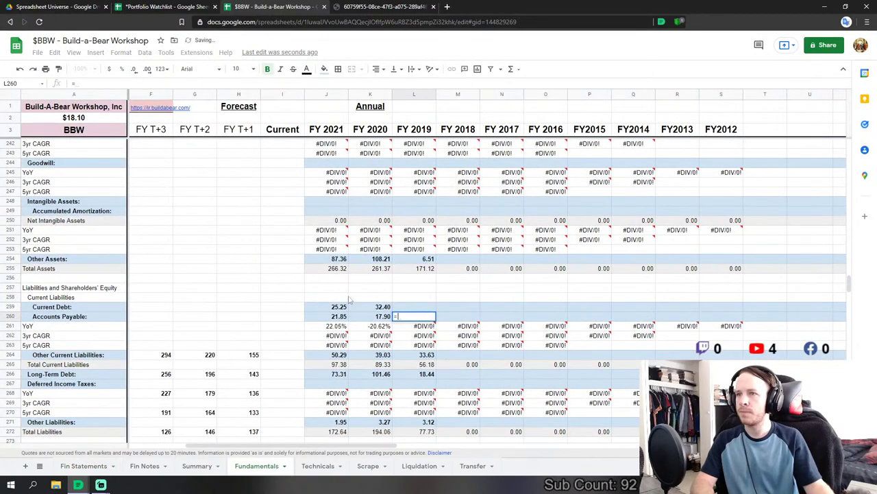
{"action": "scroll", "coordinate": [214, 381], "scroll_direction": "up", "scroll_amount": 4}
{"action": "key", "text": "Return"}
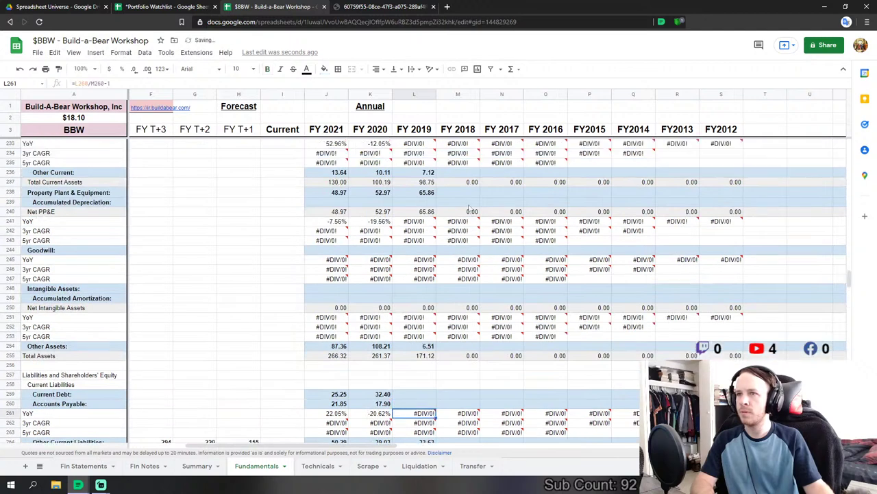
{"action": "left_click", "coordinate": [421, 375]}
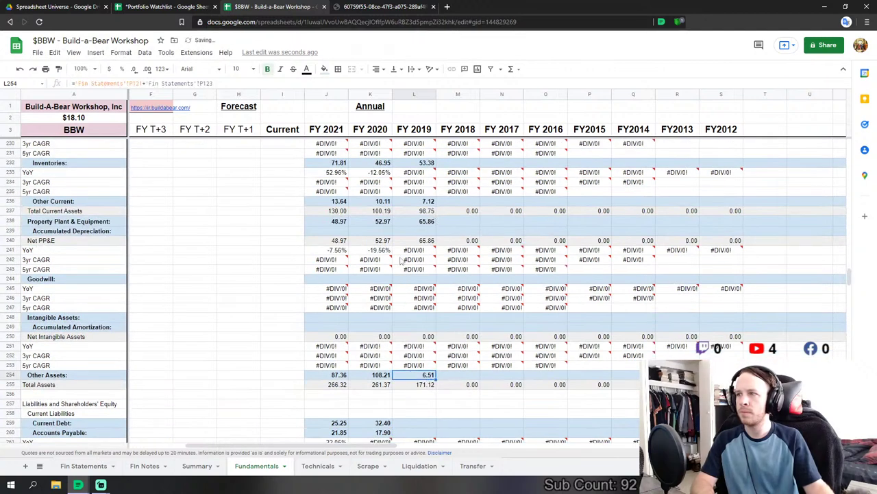
{"action": "left_click", "coordinate": [84, 465]}
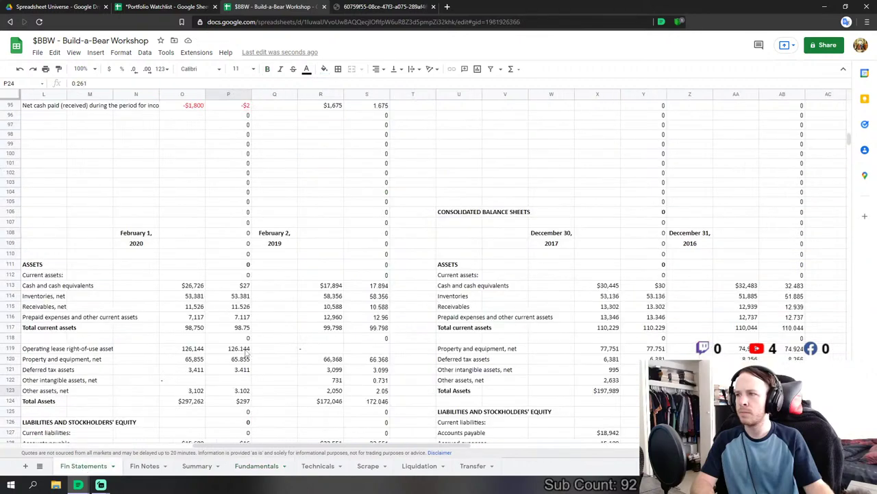
{"action": "left_click", "coordinate": [244, 467]}
{"action": "double_click", "coordinate": [428, 376]}
{"action": "type", "text": "+'Fin Statements'!P123+"}
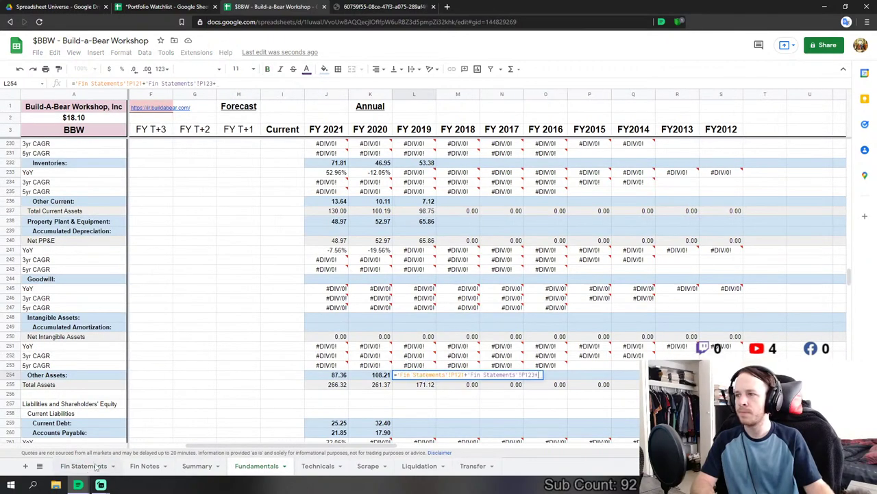
{"action": "left_click", "coordinate": [96, 466]}
{"action": "left_click", "coordinate": [233, 350]}
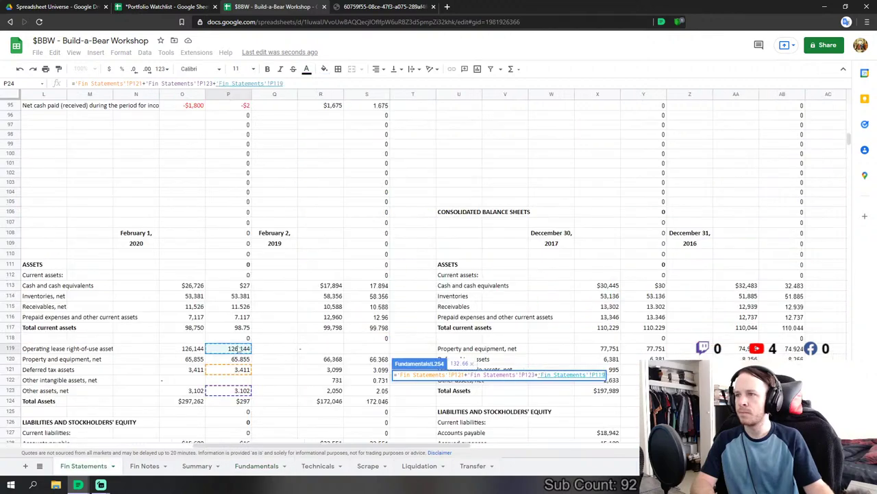
{"action": "key", "text": "Return"}
{"action": "scroll", "coordinate": [405, 356], "scroll_direction": "down", "scroll_amount": 1}
- Link FY 2019 Current Debt to the short-term operating lease liability and Accounts Payable to accounts payable
{"action": "scroll", "coordinate": [411, 338], "scroll_direction": "down", "scroll_amount": 1}
{"action": "type", "text": "="}
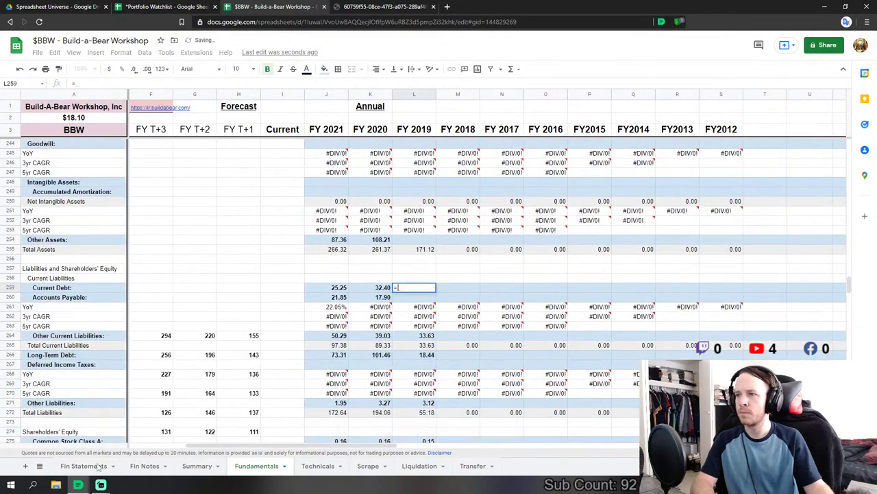
{"action": "left_click", "coordinate": [83, 466]}
{"action": "scroll", "coordinate": [246, 370], "scroll_direction": "down", "scroll_amount": 3}
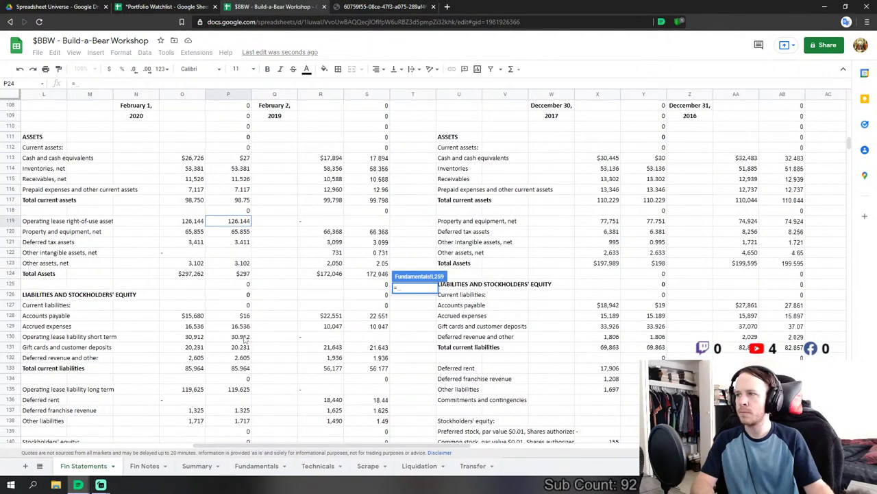
{"action": "left_click", "coordinate": [245, 338]}
{"action": "key", "text": "Return"}
{"action": "type", "text": "="}
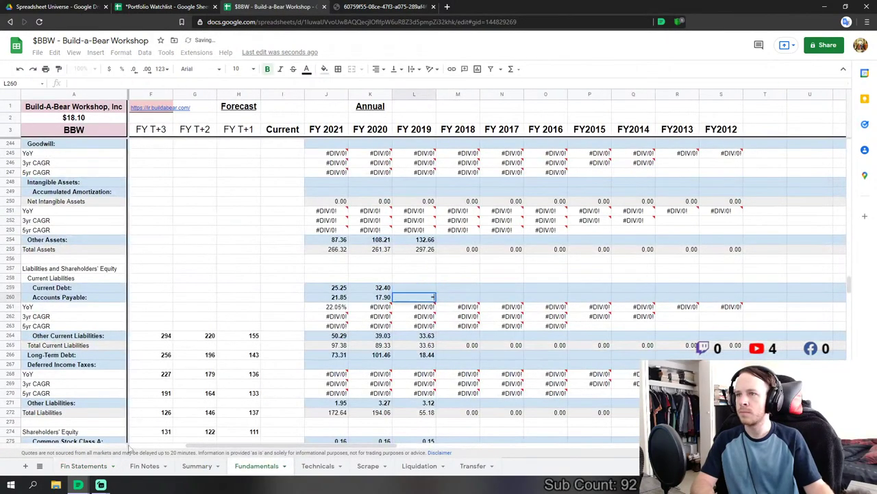
{"action": "left_click", "coordinate": [84, 466]}
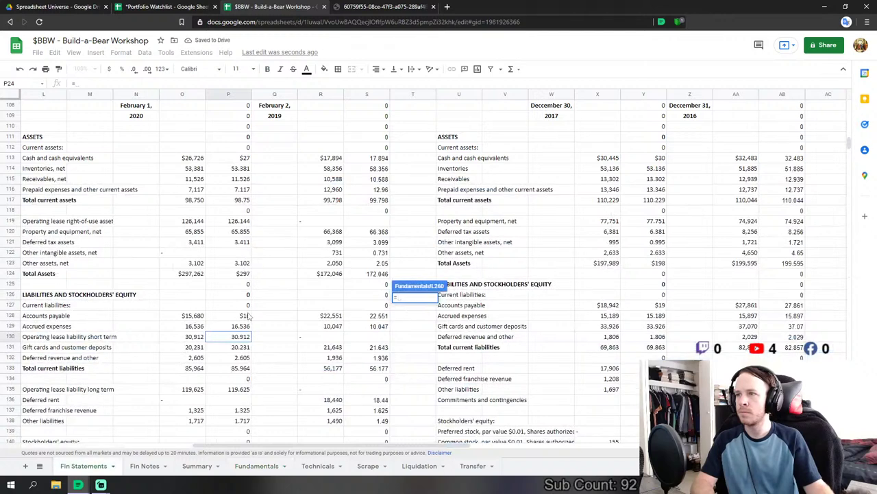
{"action": "left_click", "coordinate": [248, 316]}
{"action": "key", "text": "Return"}
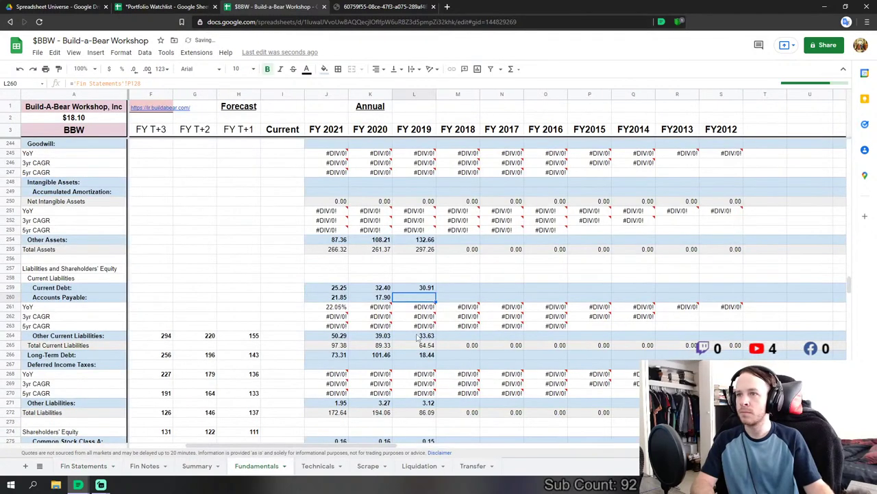
- Set FY 2019 Other Current Liabilities to accrued expenses + gift cards/customer deposits + deferred revenue (39.37)
{"action": "left_click", "coordinate": [416, 335]}
{"action": "type", "text": "="}
{"action": "left_click", "coordinate": [83, 466]}
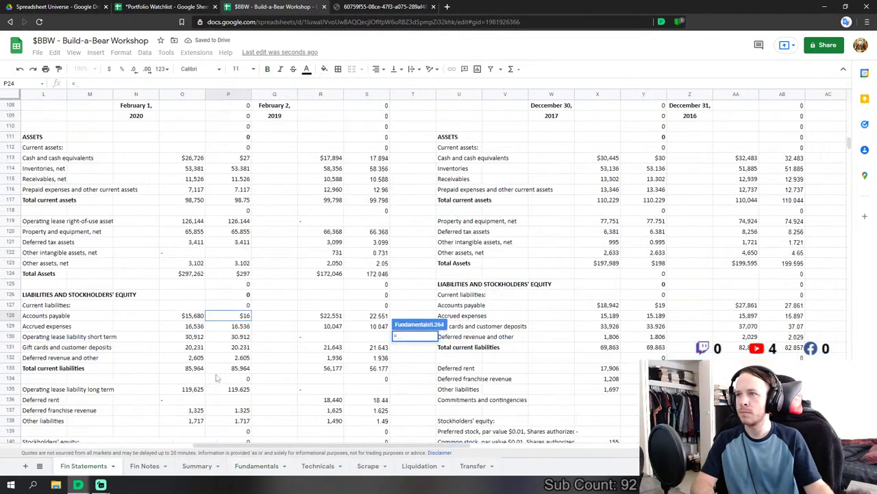
{"action": "left_click", "coordinate": [240, 326]}
{"action": "type", "text": "+"}
{"action": "left_click", "coordinate": [240, 347]}
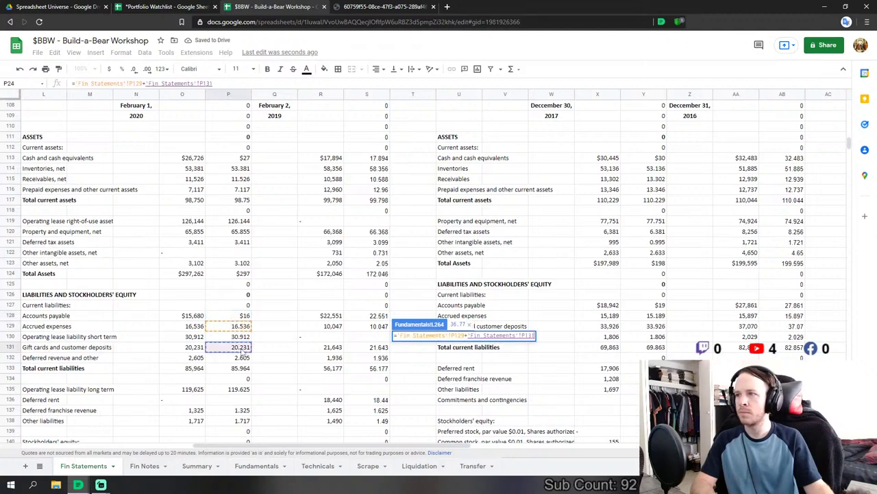
{"action": "type", "text": "+"}
{"action": "left_click", "coordinate": [240, 358]}
{"action": "key", "text": "Return"}
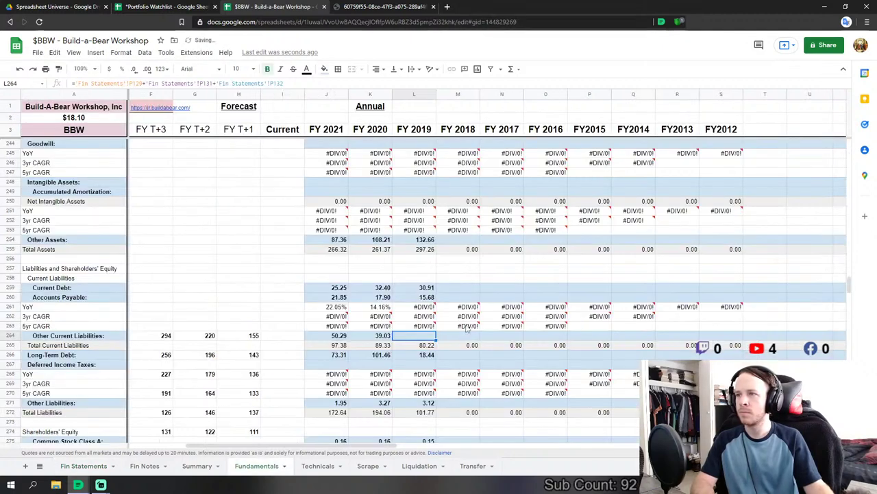
- Link FY 2019 Long-Term Debt to the long-term operating lease liability (119.63)
{"action": "left_click", "coordinate": [412, 356]}
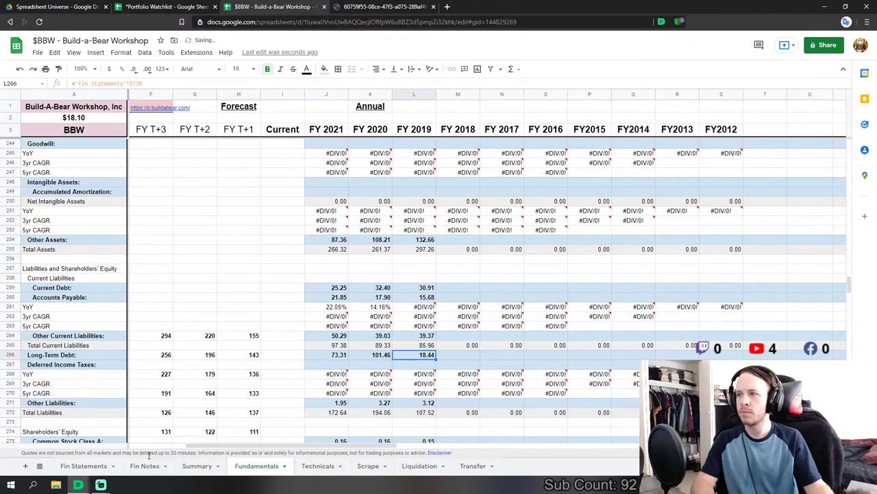
{"action": "type", "text": "="}
{"action": "left_click", "coordinate": [83, 466]}
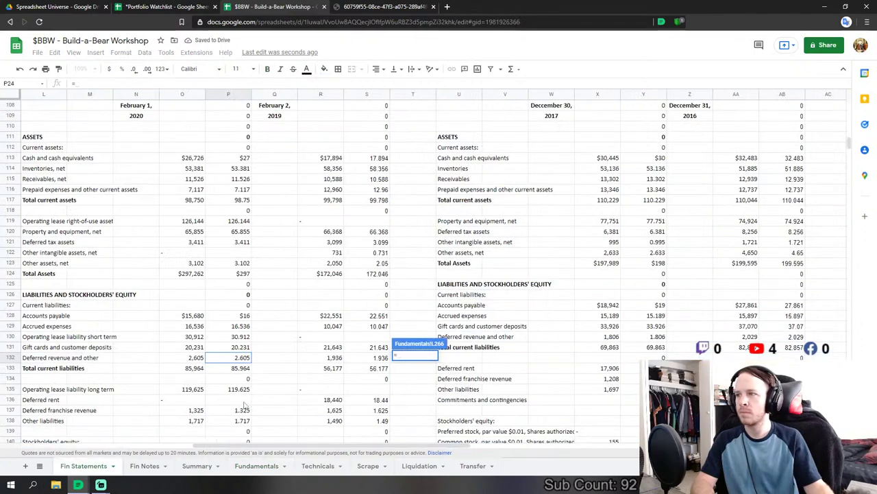
{"action": "scroll", "coordinate": [262, 389], "scroll_direction": "down", "scroll_amount": 2}
{"action": "left_click", "coordinate": [379, 358]}
{"action": "type", "text": "+"}
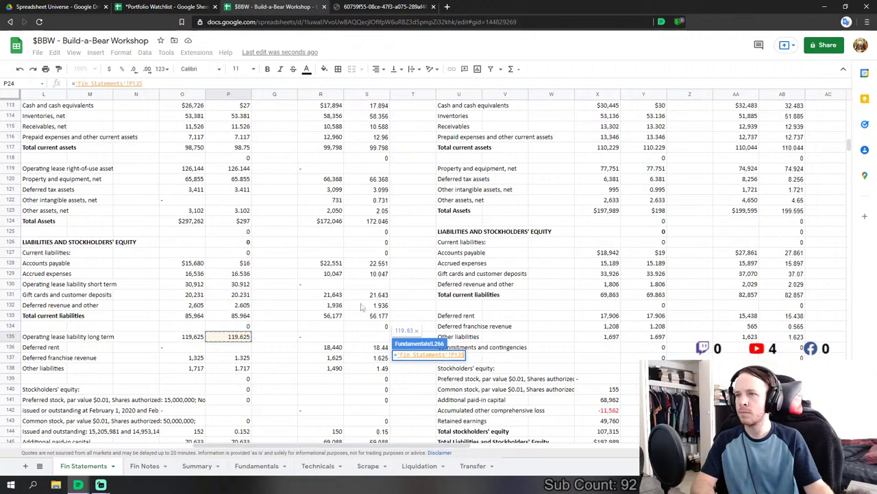
{"action": "left_click", "coordinate": [382, 368]}
{"action": "key", "text": "Return"}
- Set FY 2019 Other Liabilities to deferred franchise revenue plus other liabilities (3.04)
{"action": "type", "text": "="}
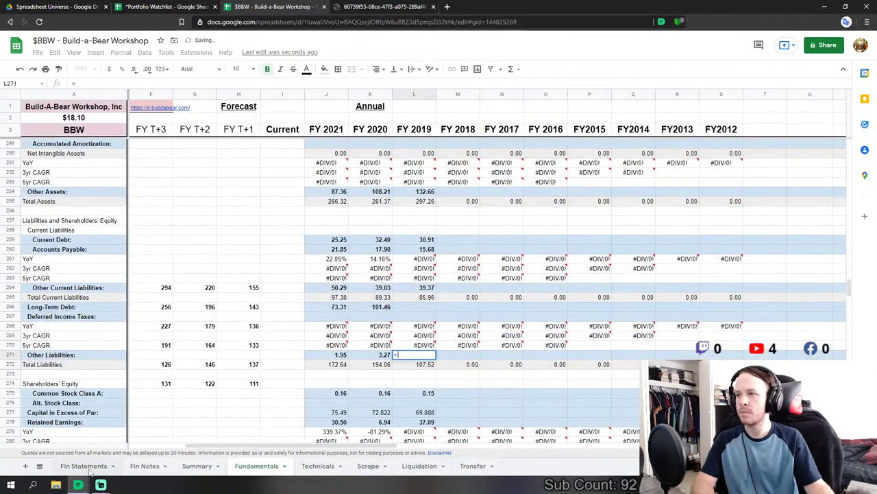
{"action": "left_click", "coordinate": [84, 466]}
{"action": "left_click", "coordinate": [240, 359]}
{"action": "type", "text": "+"}
{"action": "left_click", "coordinate": [242, 368]}
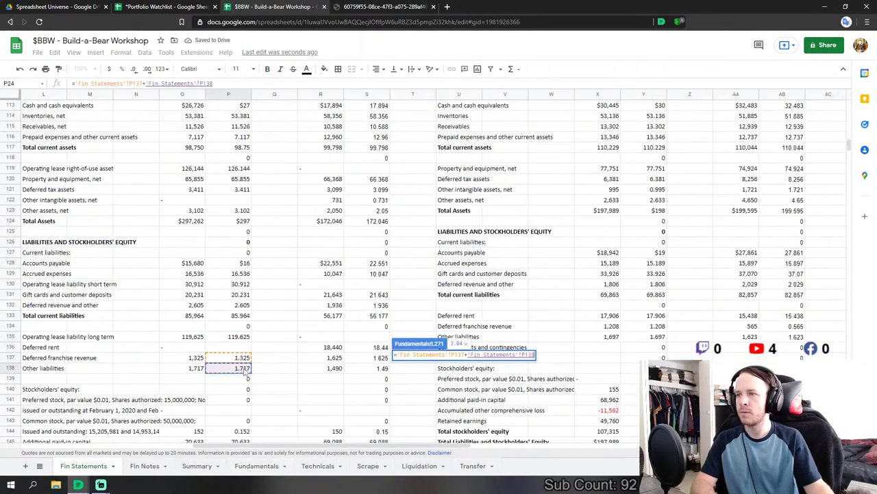
{"action": "key", "text": "Return"}
{"action": "left_click", "coordinate": [418, 395]}
- Link FY 2019 Capital in Excess of Par to the additional paid-in capital figure (70.633)
{"action": "type", "text": "="}
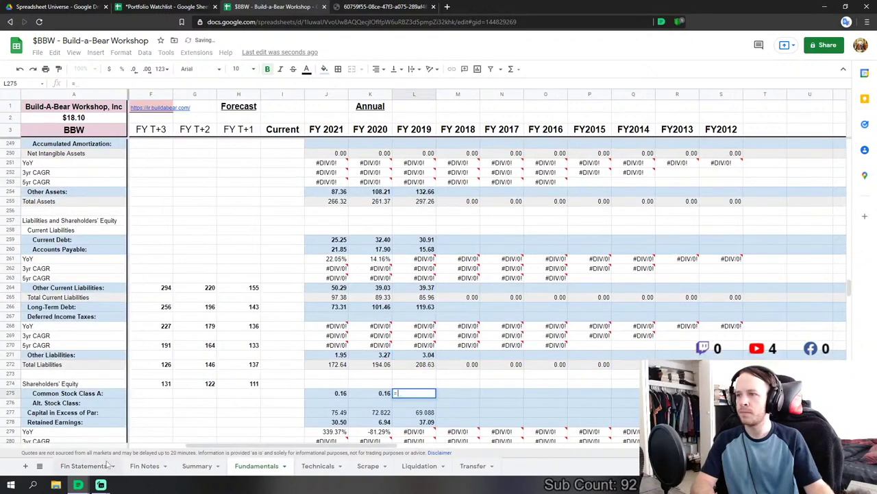
{"action": "left_click", "coordinate": [102, 465]}
{"action": "scroll", "coordinate": [257, 405], "scroll_direction": "down", "scroll_amount": 1}
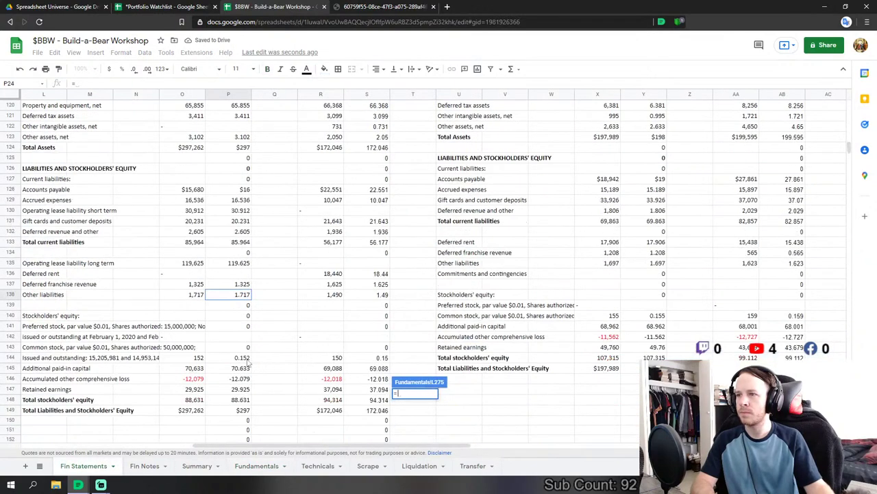
{"action": "left_click", "coordinate": [367, 368]}
{"action": "key", "text": "Return"}
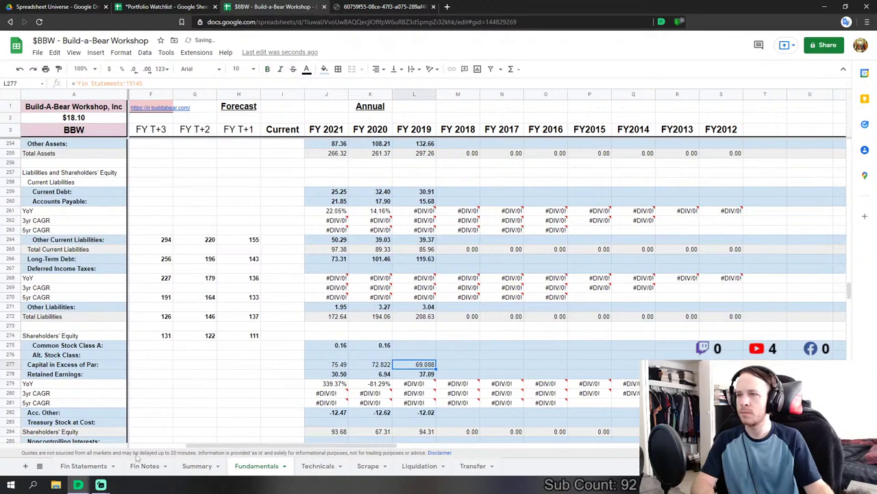
{"action": "type", "text": "="}
{"action": "left_click", "coordinate": [84, 466]}
{"action": "left_click", "coordinate": [236, 370]}
{"action": "key", "text": "Return"}
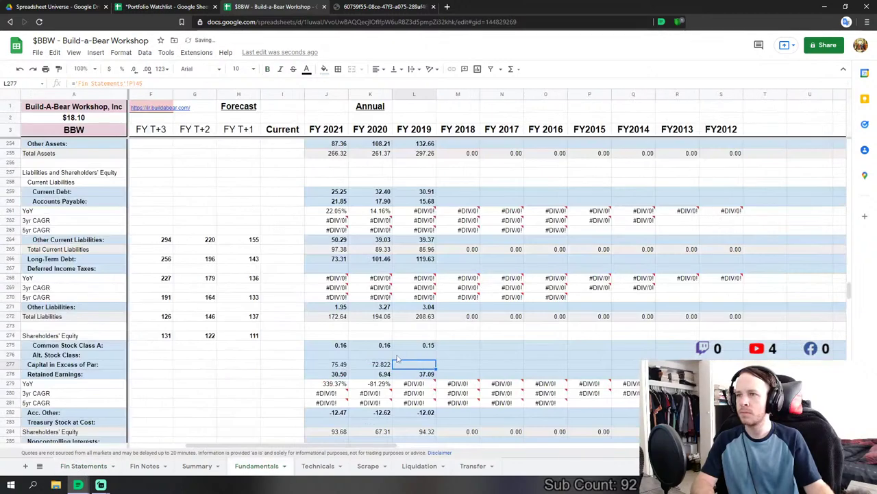
- Link FY 2019 Retained Earnings (29.93) and Acc. Other to accumulated other comprehensive loss (-12.08)
{"action": "scroll", "coordinate": [398, 358], "scroll_direction": "down", "scroll_amount": 1}
{"action": "left_click", "coordinate": [408, 326]}
{"action": "type", "text": "="}
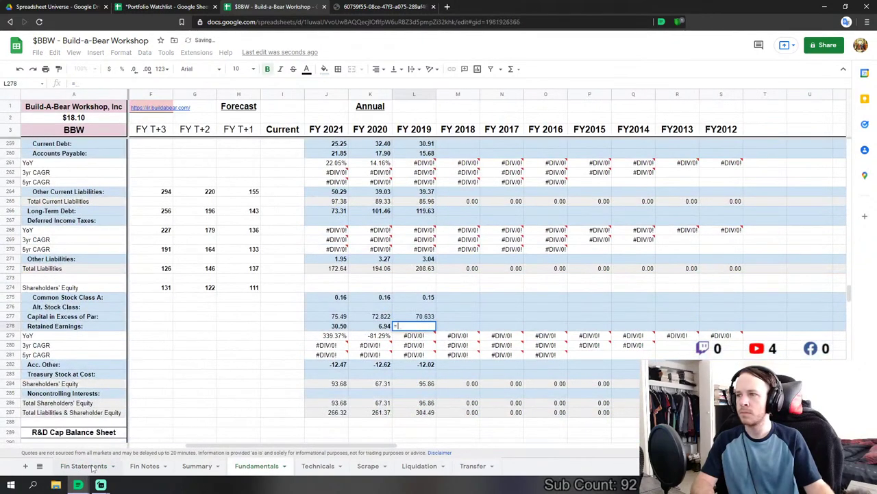
{"action": "left_click", "coordinate": [91, 466]}
{"action": "left_click", "coordinate": [230, 389]}
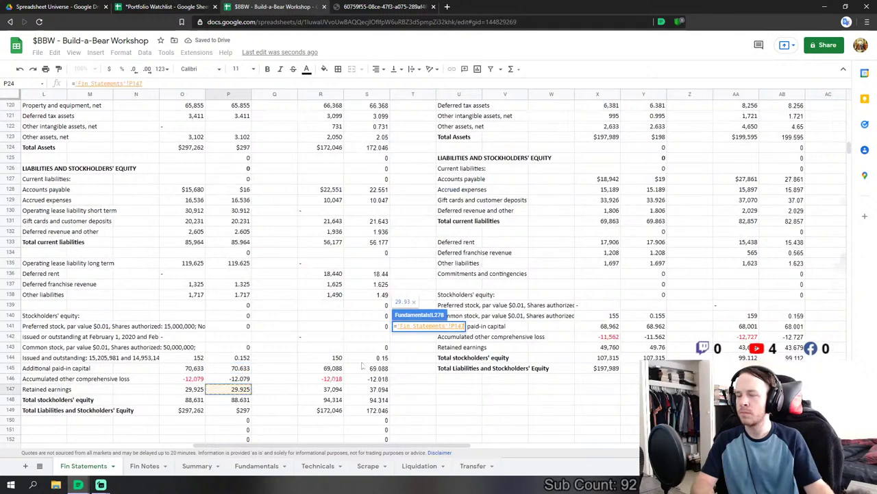
{"action": "key", "text": "Return"}
{"action": "left_click", "coordinate": [419, 365]}
{"action": "type", "text": "=-"}
{"action": "left_click", "coordinate": [93, 466]}
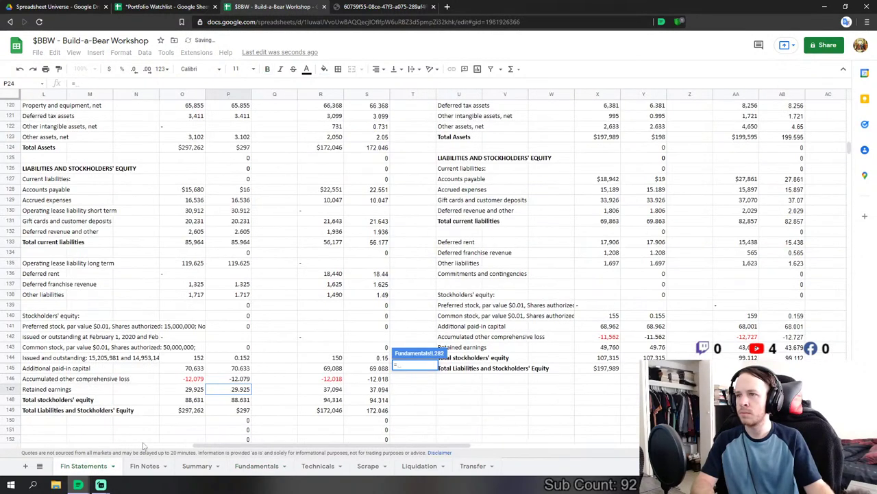
{"action": "left_click", "coordinate": [237, 379]}
{"action": "key", "text": "Return"}
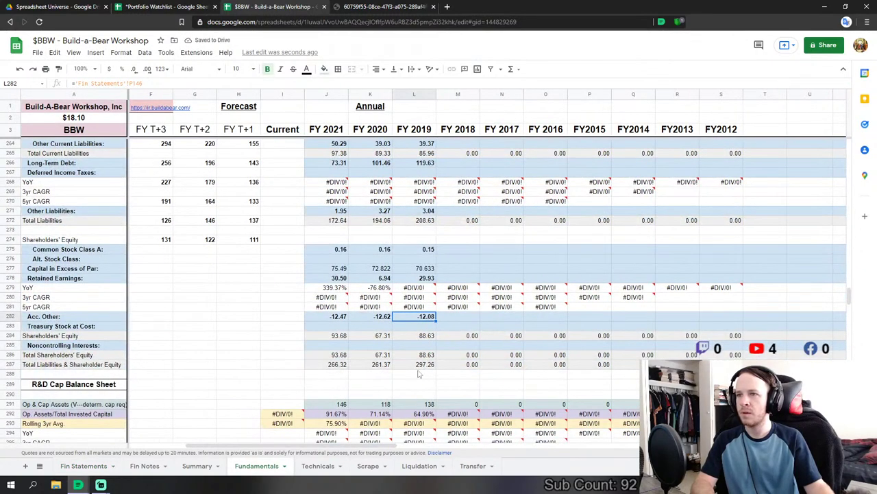
- Link FY 2018 Revenues to the Fin Statements total revenues figure
{"action": "left_click_drag", "start_coordinate": [850, 298], "coordinate": [850, 156]}
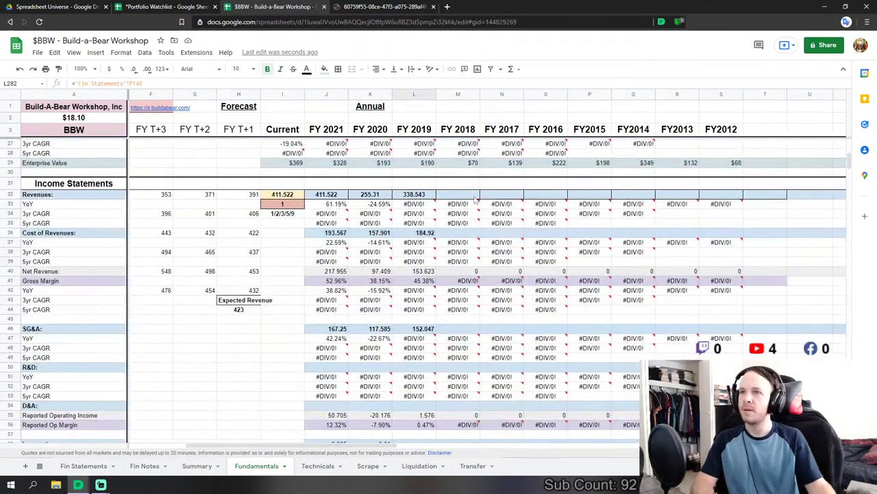
{"action": "left_click", "coordinate": [440, 193]}
{"action": "type", "text": "="}
{"action": "left_click", "coordinate": [67, 472]}
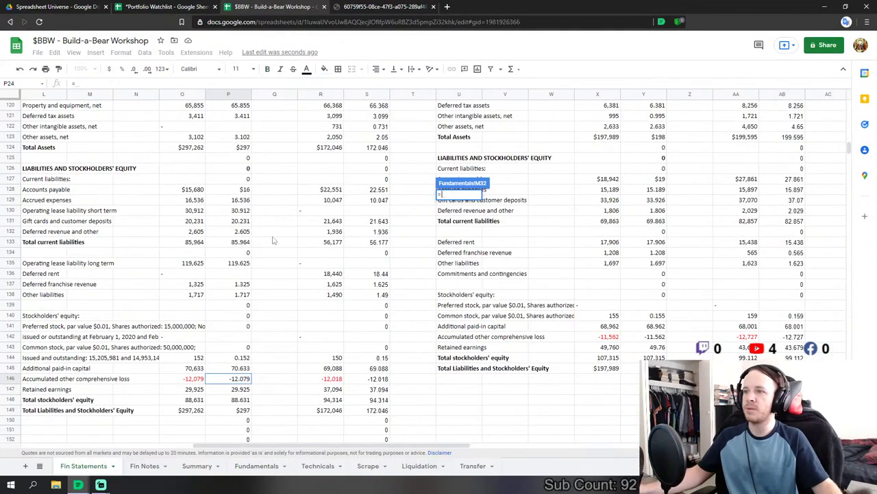
{"action": "scroll", "coordinate": [275, 240], "scroll_direction": "up", "scroll_amount": 5}
{"action": "scroll", "coordinate": [318, 239], "scroll_direction": "up", "scroll_amount": 12}
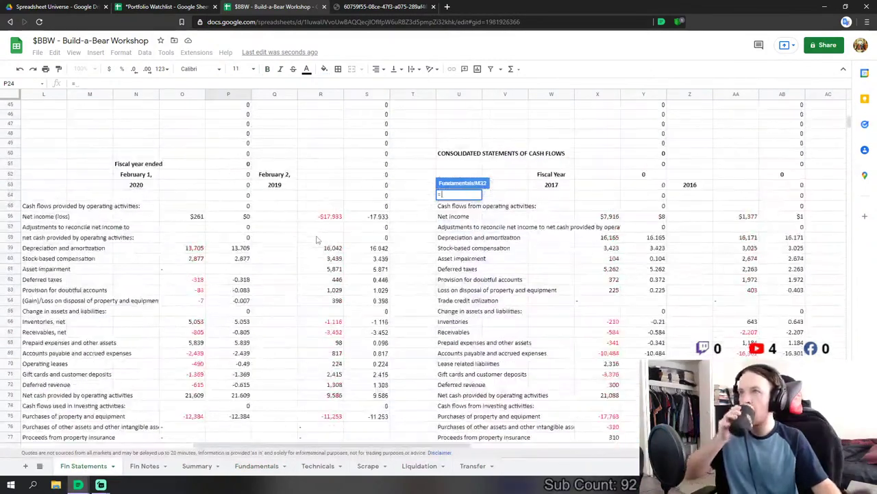
{"action": "scroll", "coordinate": [317, 240], "scroll_direction": "up", "scroll_amount": 2}
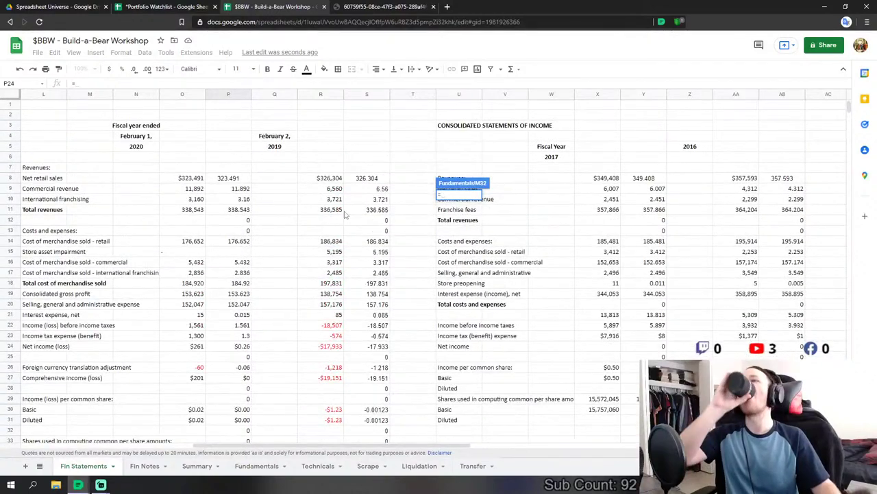
{"action": "left_click", "coordinate": [375, 213]}
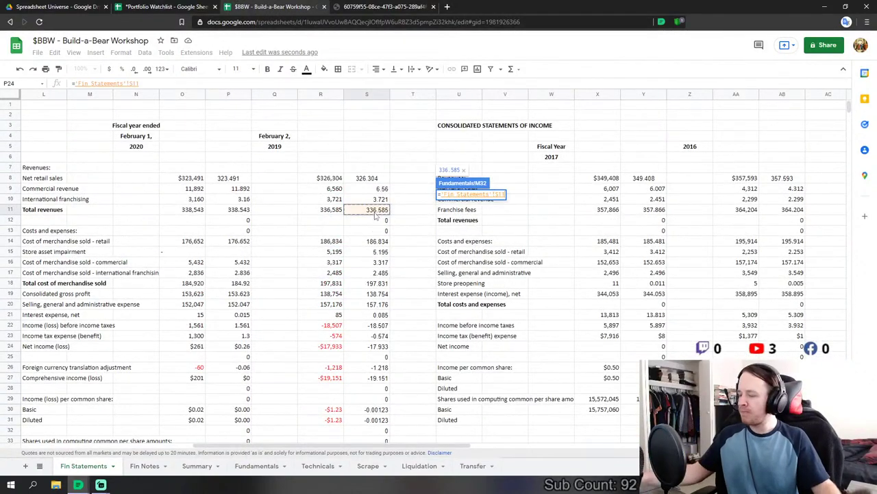
{"action": "key", "text": "Return"}
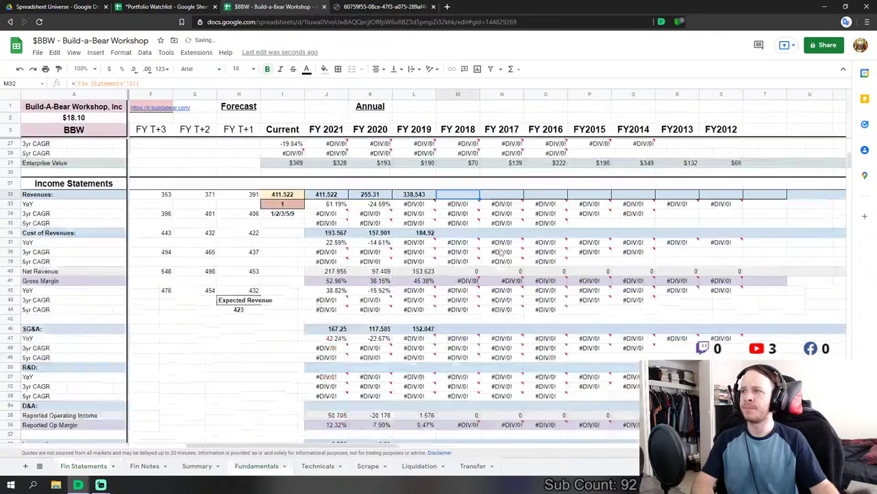
- Link FY 2018 Cost of Revenues to cost of merchandise sold and SG&A to its expense line
{"action": "left_click", "coordinate": [473, 233]}
{"action": "type", "text": "="}
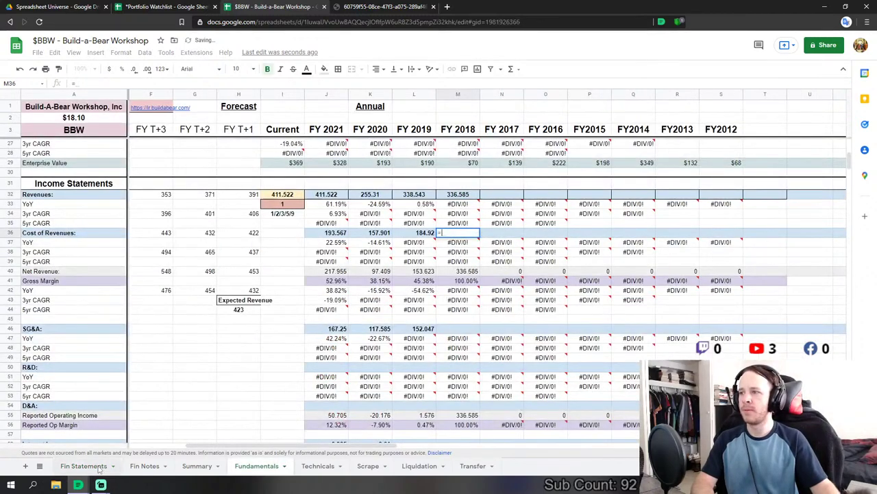
{"action": "left_click", "coordinate": [101, 468]}
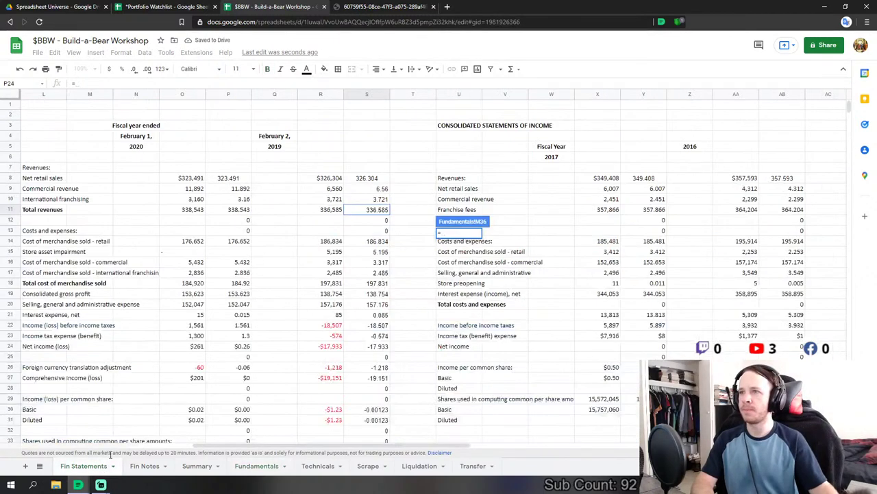
{"action": "left_click", "coordinate": [380, 287]}
{"action": "key", "text": "Return"}
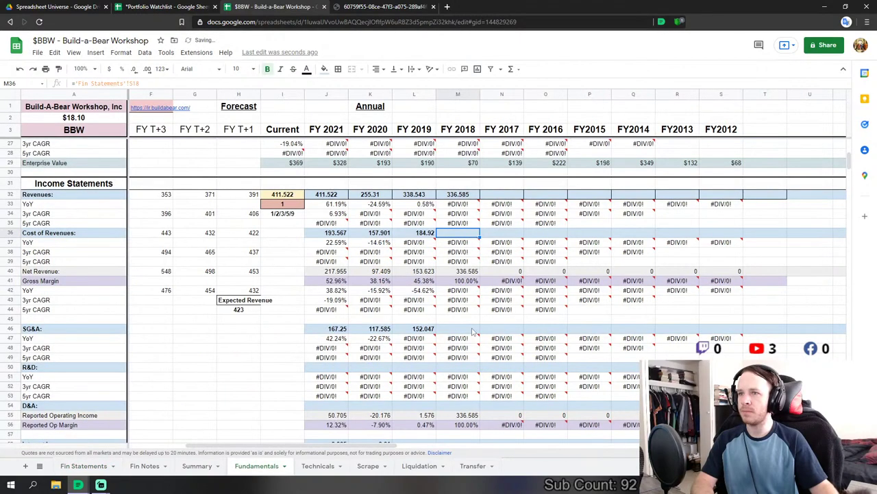
{"action": "scroll", "coordinate": [473, 331], "scroll_direction": "down", "scroll_amount": 2}
{"action": "left_click", "coordinate": [458, 259]}
{"action": "type", "text": "="}
{"action": "left_click", "coordinate": [83, 466]}
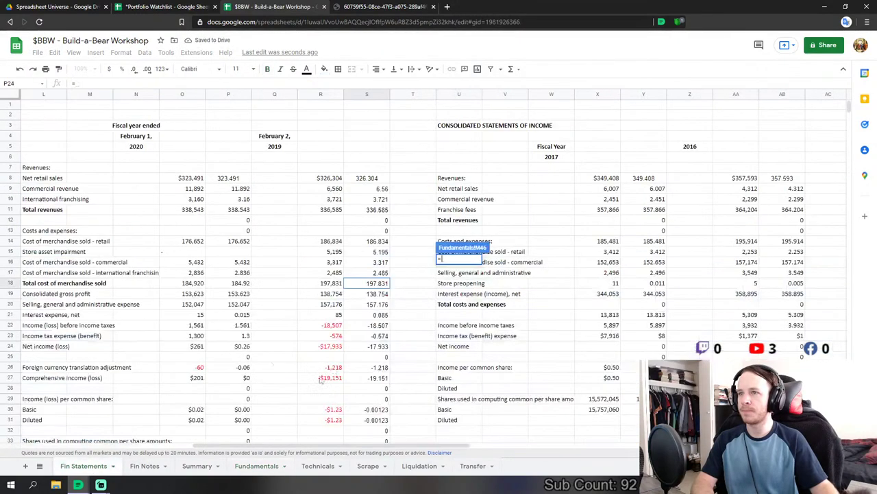
{"action": "left_click", "coordinate": [378, 305]}
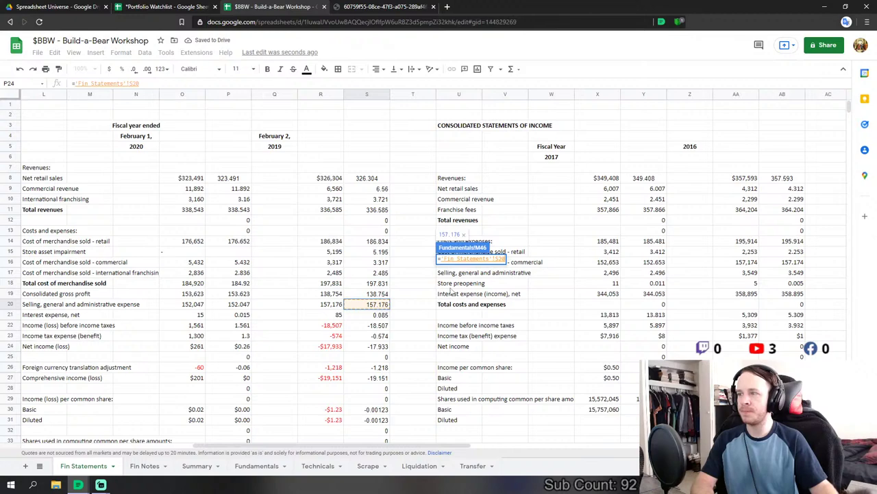
{"action": "key", "text": "Return"}
- Link the FY 2018 Interest Expense cell to the Fin Statements interest expense figure
{"action": "left_click", "coordinate": [461, 336]}
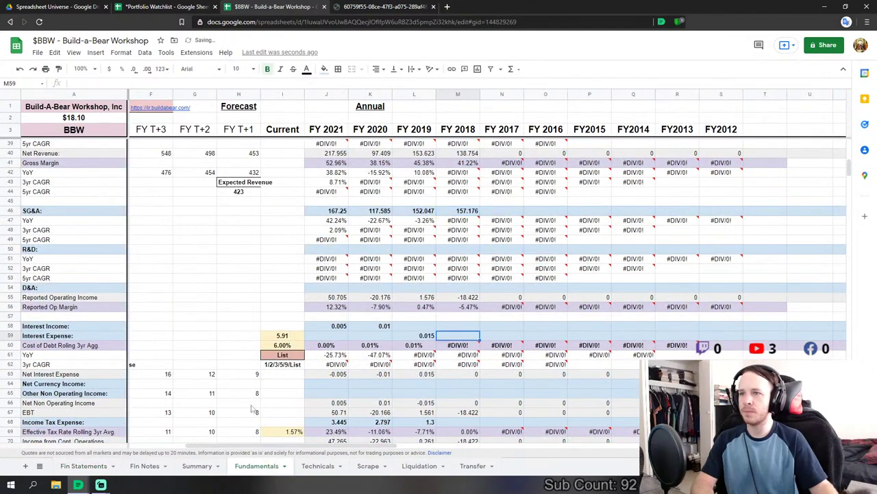
{"action": "type", "text": "="}
{"action": "left_click", "coordinate": [84, 465]}
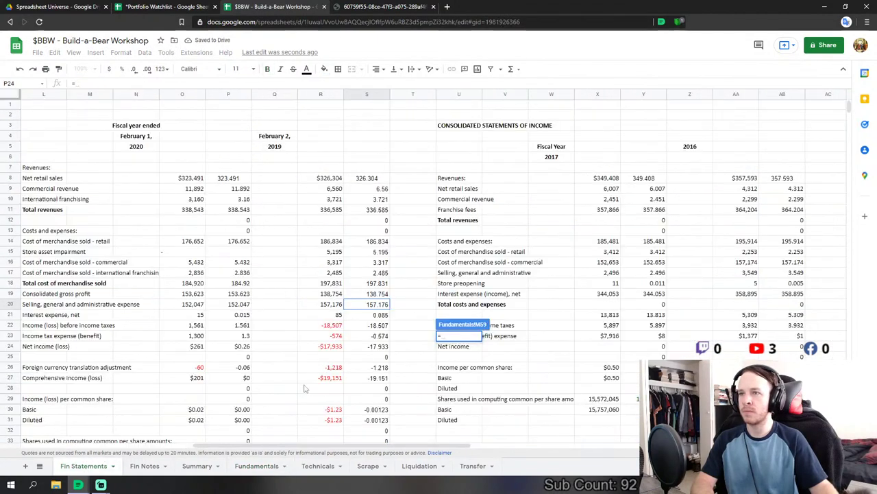
{"action": "left_click", "coordinate": [379, 314]}
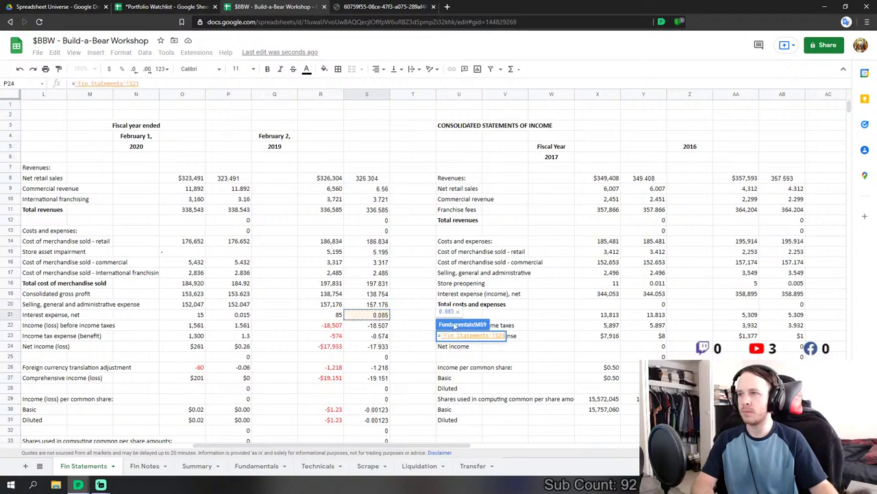
{"action": "key", "text": "Return"}
- Link FY 2018 income tax expense to the Fin Statements figure of -0.574
{"action": "scroll", "coordinate": [513, 316], "scroll_direction": "down", "scroll_amount": 3}
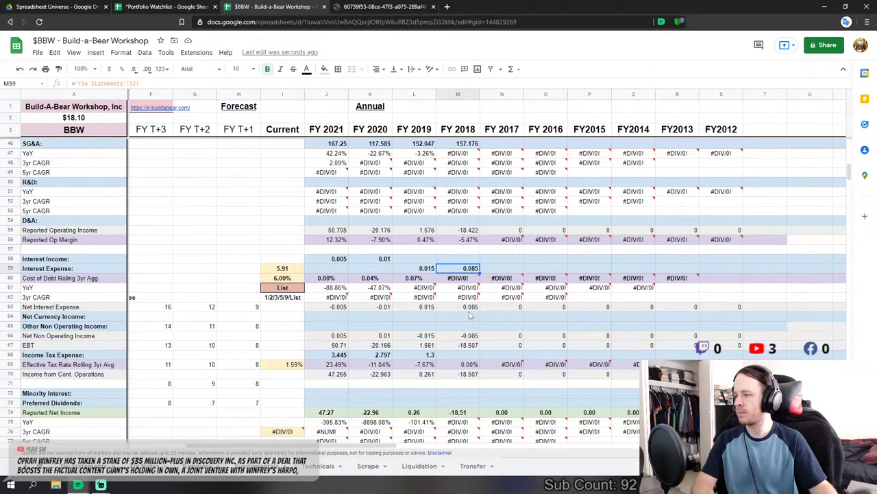
{"action": "left_click", "coordinate": [463, 355]}
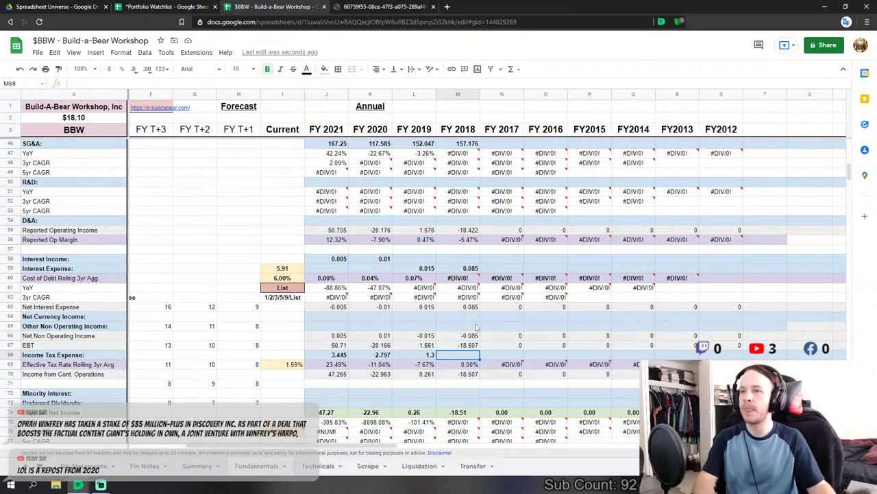
{"action": "type", "text": "="}
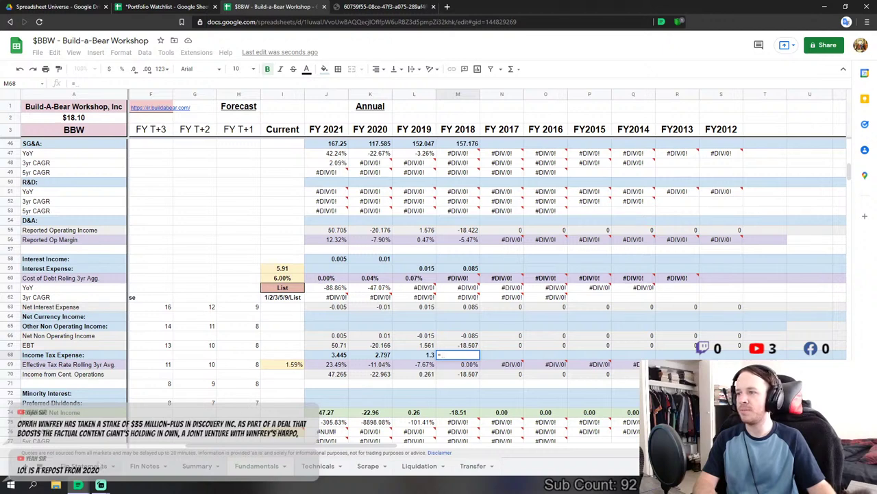
{"action": "key", "text": "ctrl+shift+Page_Down"}
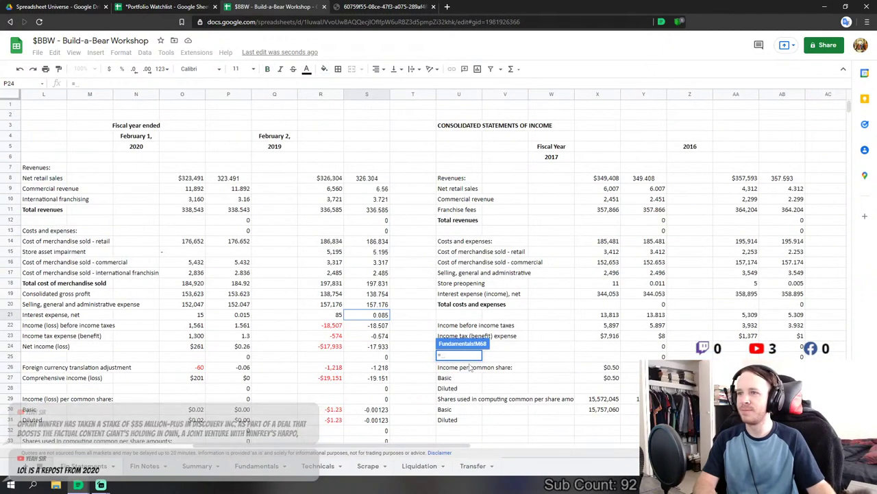
{"action": "left_click", "coordinate": [381, 336]}
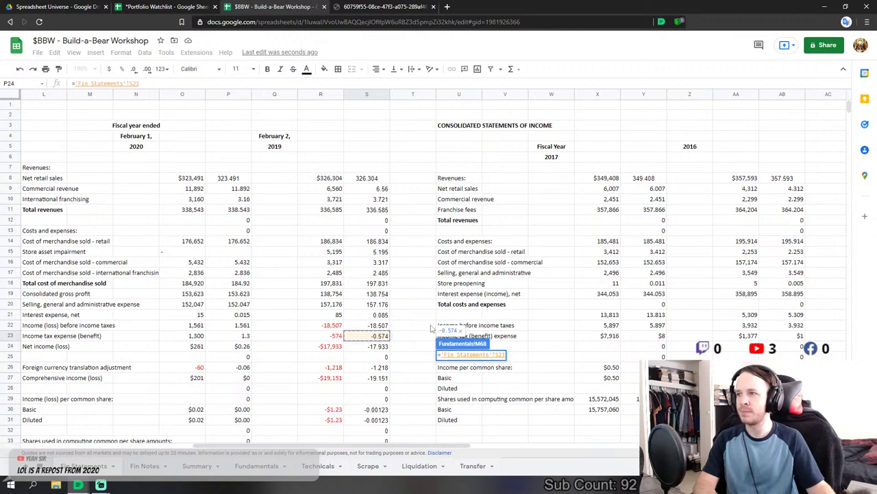
{"action": "key", "text": "Return"}
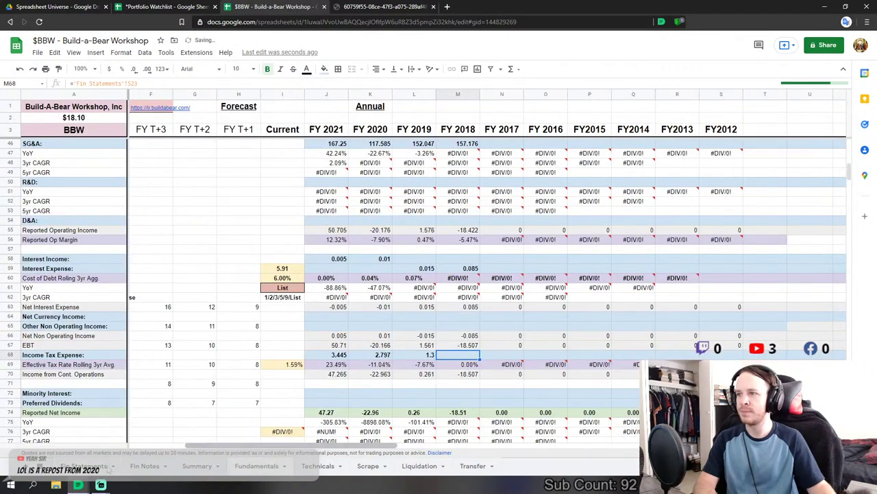
{"action": "left_click", "coordinate": [82, 466]}
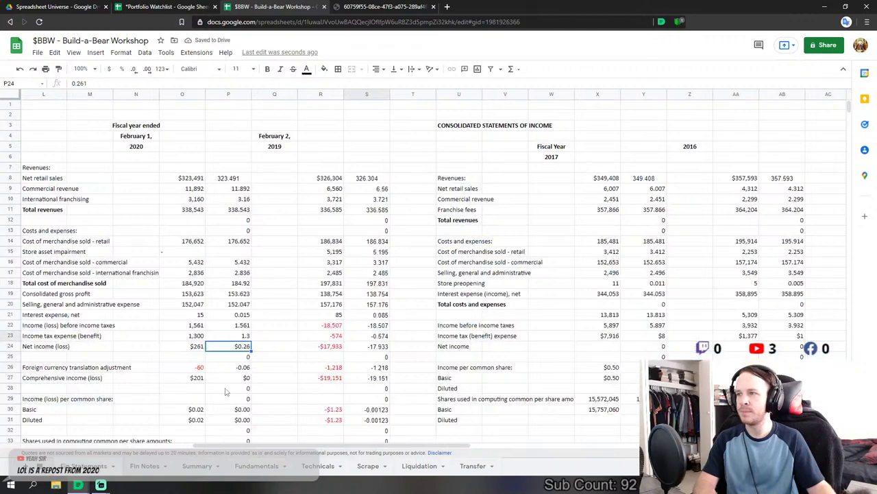
{"action": "left_click", "coordinate": [257, 466]}
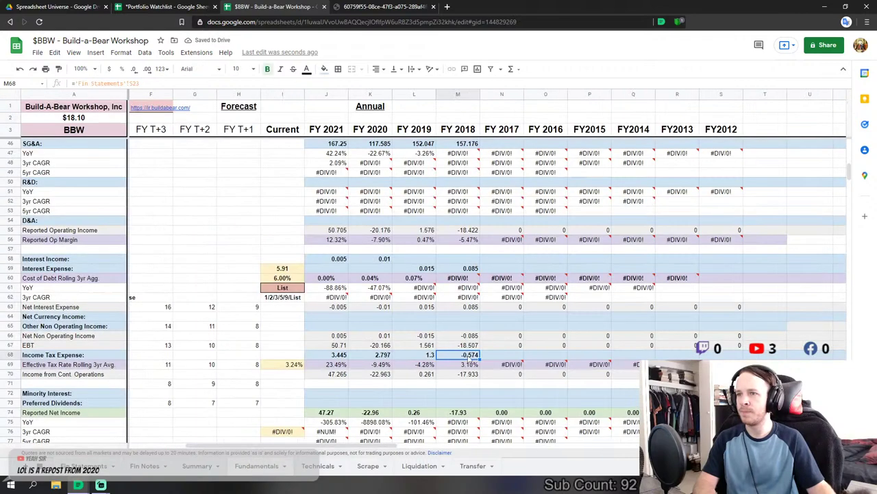
{"action": "key", "text": "Return"}
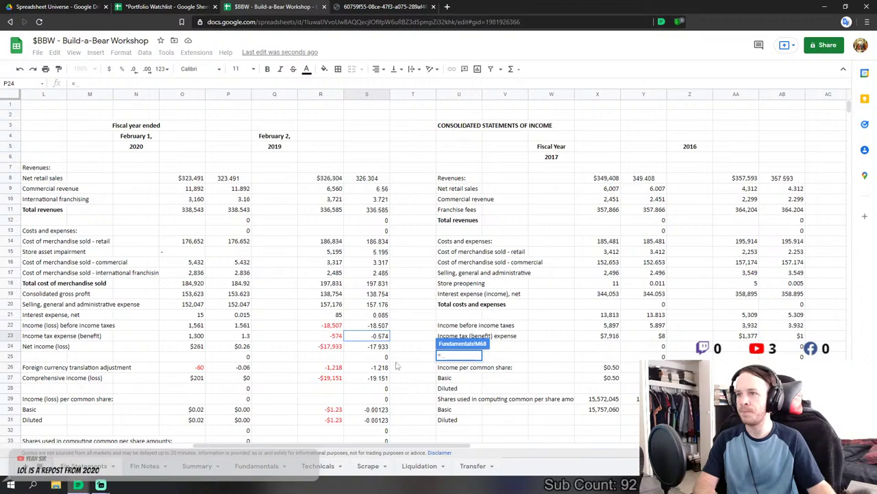
{"action": "left_click", "coordinate": [386, 337]}
{"action": "key", "text": "Return"}
- Set FY 2018 diluted shares to the Fin Statements diluted share count divided by 1000 (14.59)
{"action": "scroll", "coordinate": [468, 367], "scroll_direction": "down", "scroll_amount": 3}
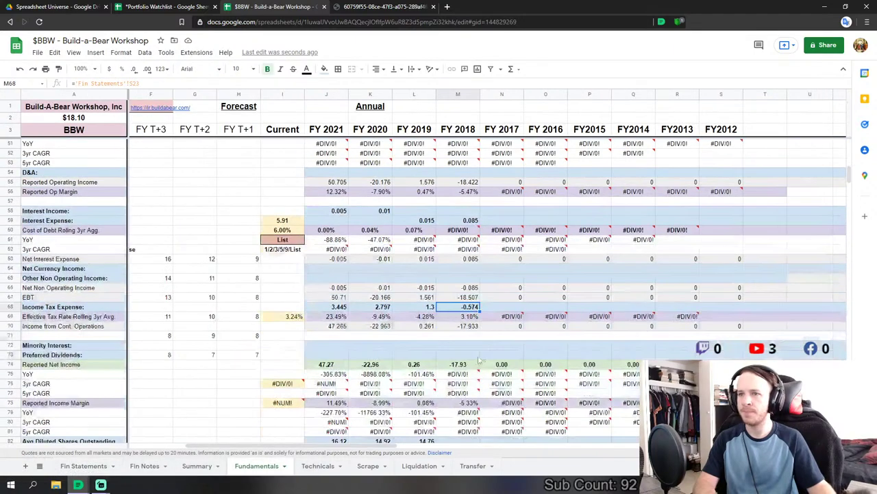
{"action": "left_click", "coordinate": [461, 375]}
{"action": "type", "text": "="}
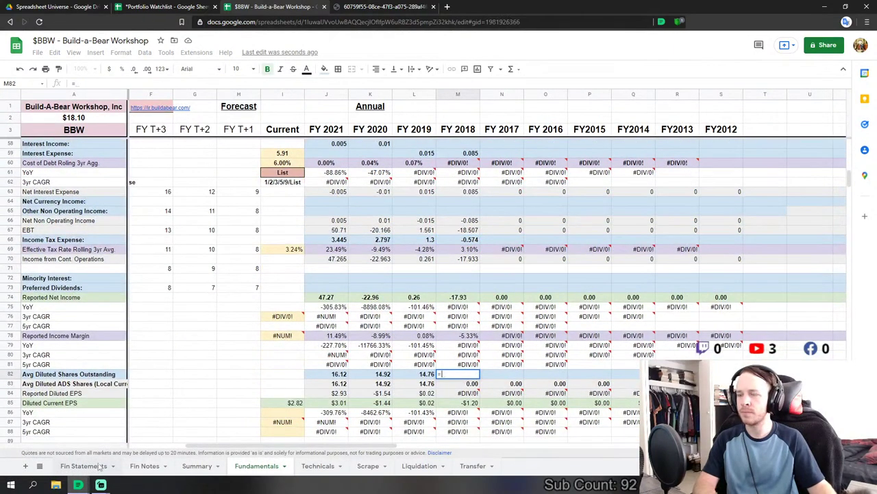
{"action": "left_click", "coordinate": [84, 465]}
{"action": "left_click", "coordinate": [367, 389]}
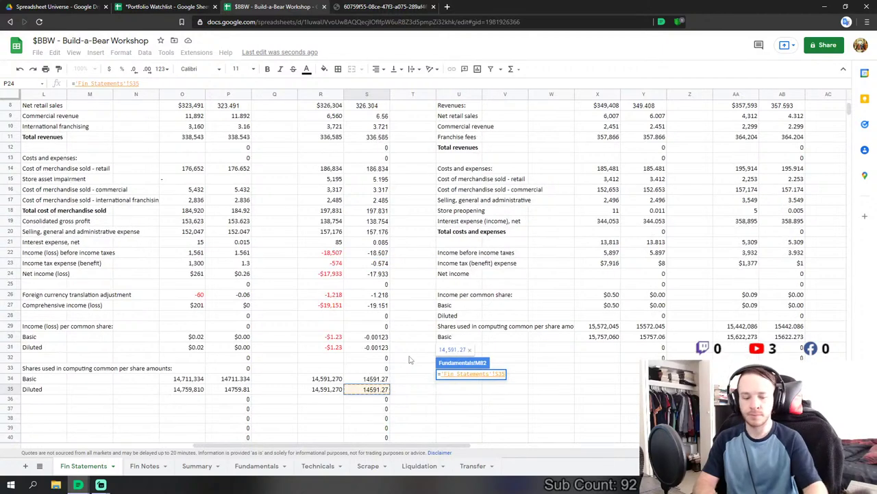
{"action": "type", "text": "/1000"}
{"action": "key", "text": "Return"}
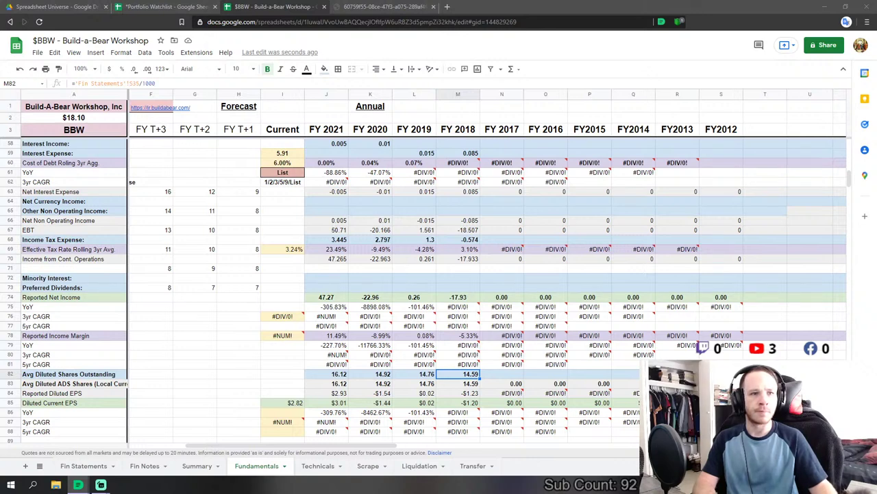
{"action": "scroll", "coordinate": [480, 368], "scroll_direction": "down", "scroll_amount": 10}
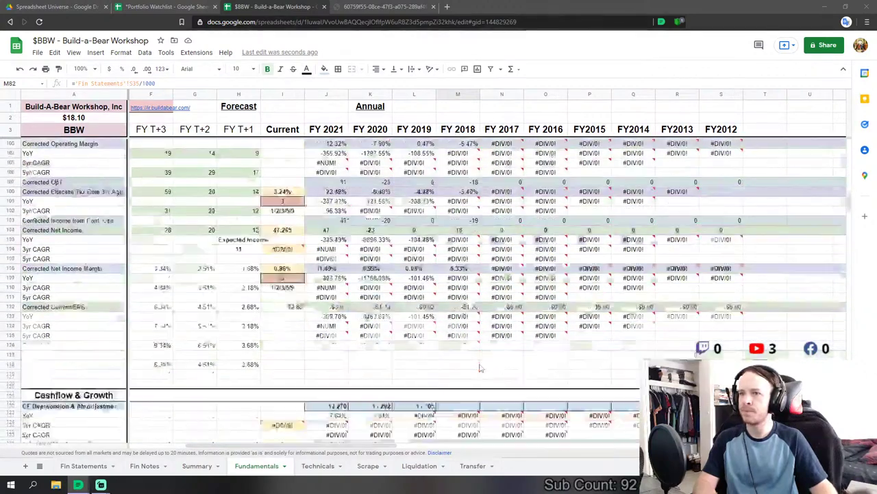
- Link FY 2018 depreciation and amortization to Fin Statements and set non-cash adjustments to 0
{"action": "scroll", "coordinate": [480, 368], "scroll_direction": "down", "scroll_amount": 3}
{"action": "left_click", "coordinate": [458, 281]}
{"action": "type", "text": "="}
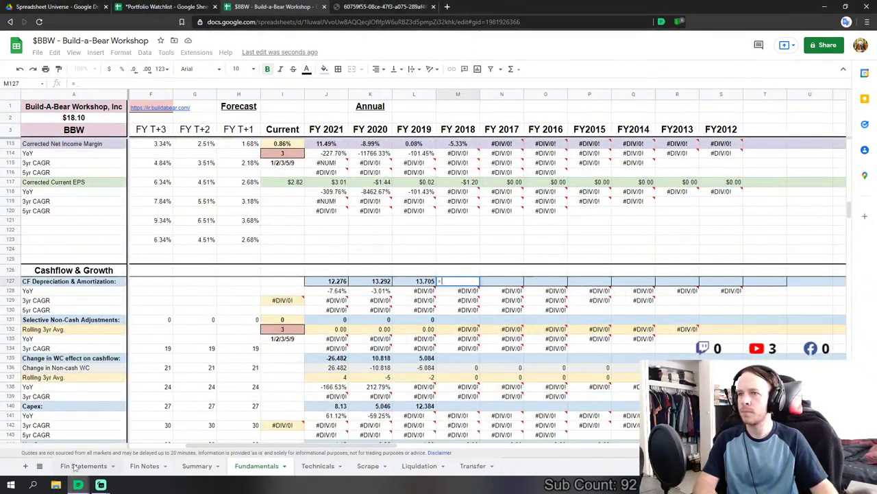
{"action": "left_click", "coordinate": [83, 466]}
{"action": "scroll", "coordinate": [400, 258], "scroll_direction": "down", "scroll_amount": 10}
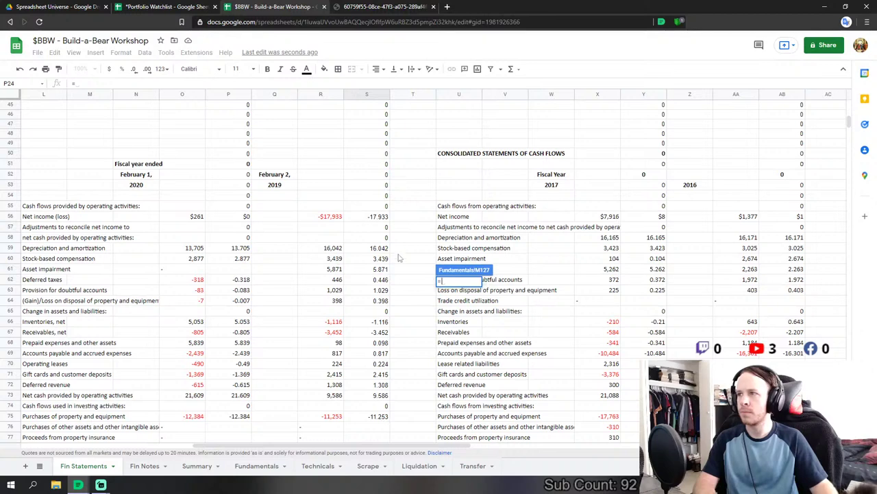
{"action": "left_click", "coordinate": [374, 248]}
{"action": "key", "text": "Return"}
{"action": "left_click", "coordinate": [460, 321]}
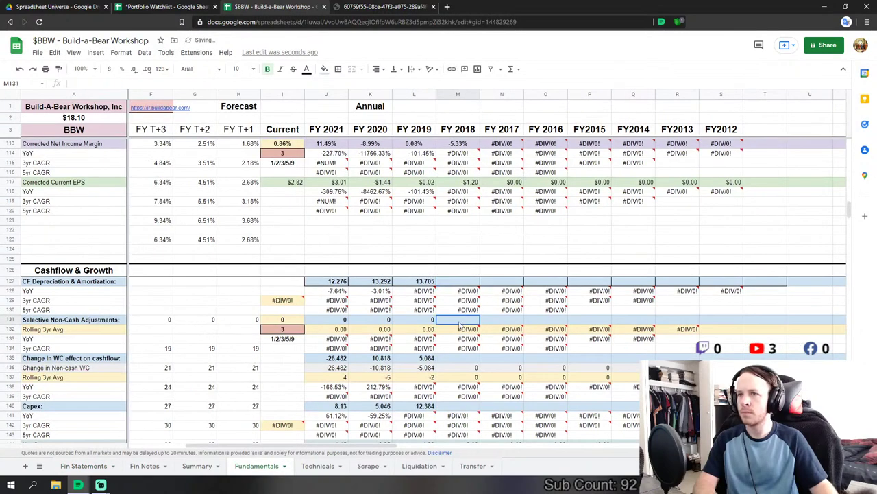
{"action": "type", "text": "0"}
{"action": "key", "text": "Return"}
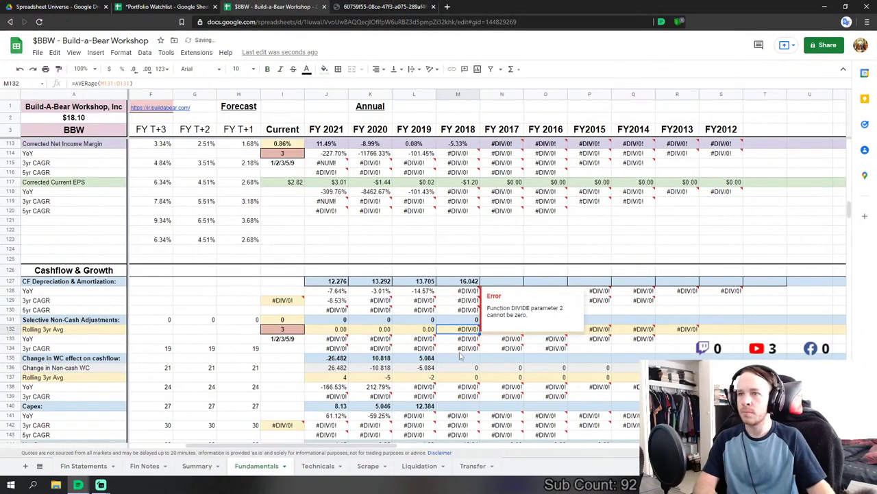
- Make FY 2018 working capital change a SUM of asset impairment, doubtful accounts and disposal losses
{"action": "left_click", "coordinate": [461, 357]}
{"action": "type", "text": "=sum"}
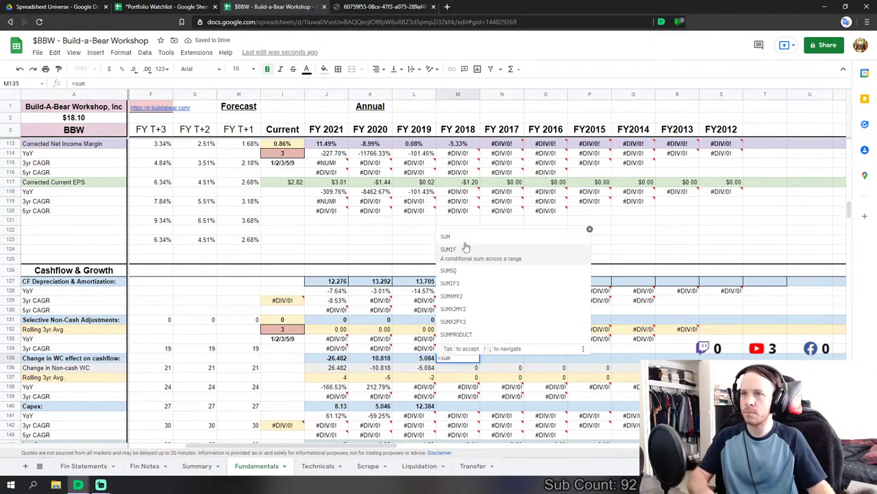
{"action": "key", "text": "Tab"}
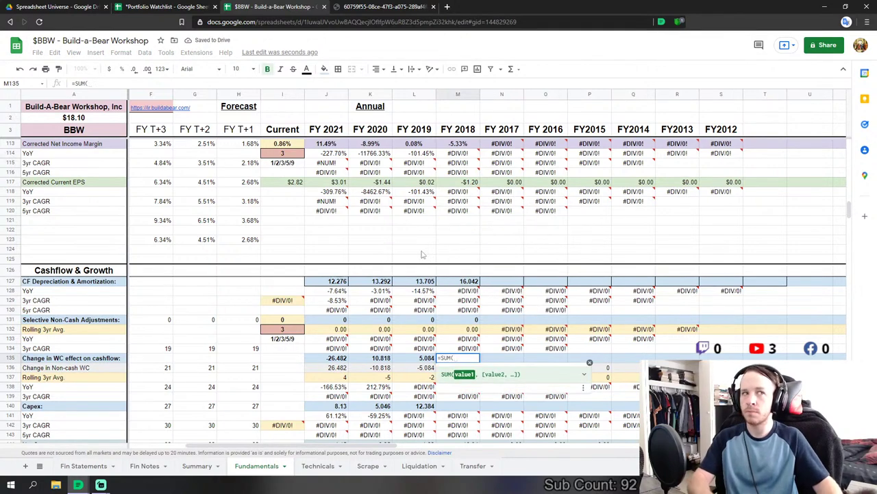
{"action": "left_click", "coordinate": [103, 466]}
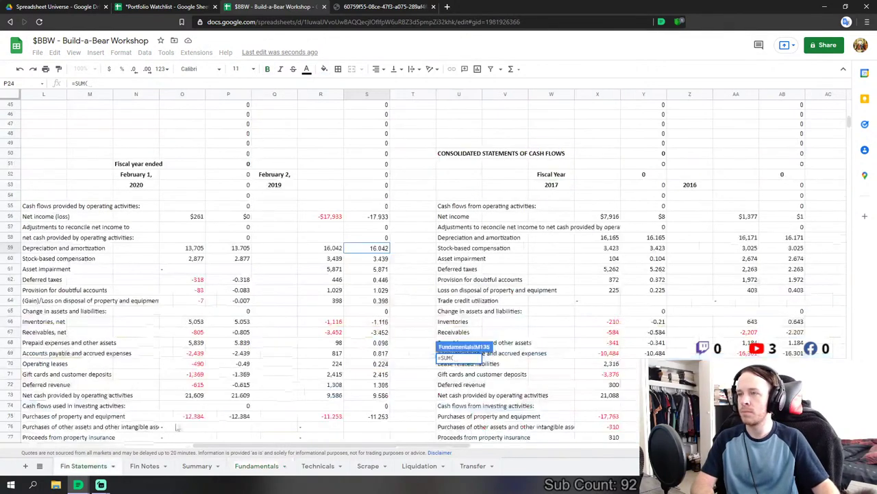
{"action": "left_click", "coordinate": [379, 274]}
{"action": "type", "text": ","}
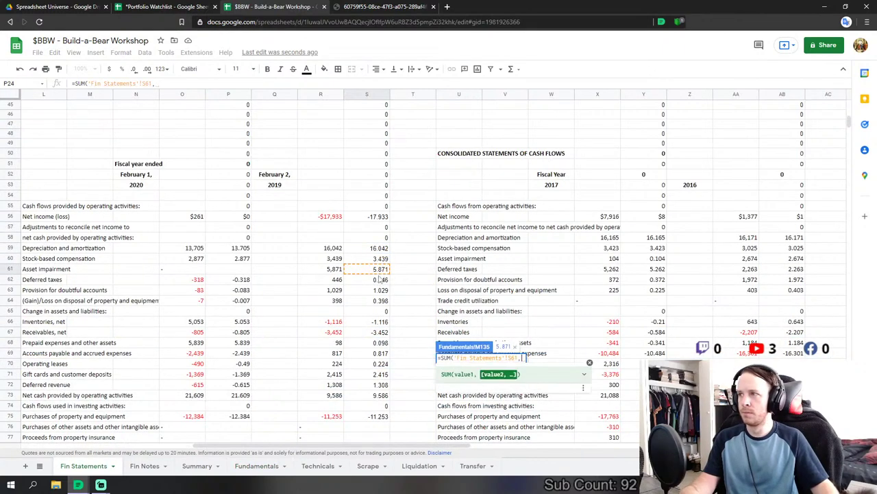
{"action": "left_click_drag", "start_coordinate": [385, 291], "coordinate": [394, 386]}
{"action": "key", "text": "Return"}
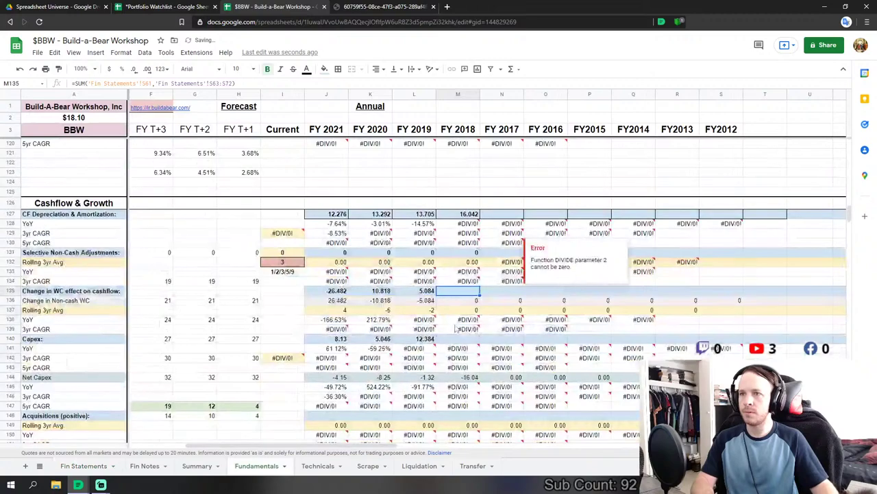
- Set FY 2018 Capex to the negated 2018 purchases of property and equipment
{"action": "left_click", "coordinate": [458, 339]}
{"action": "type", "text": "="}
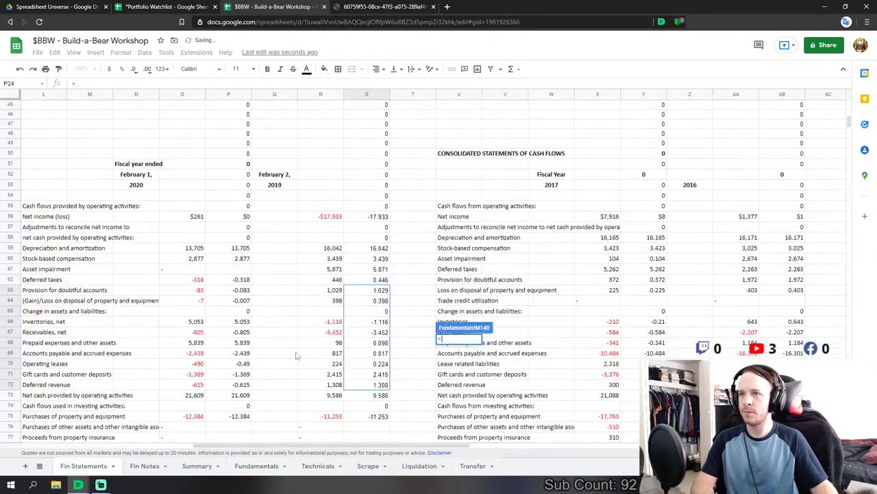
{"action": "left_click", "coordinate": [84, 466]}
{"action": "scroll", "coordinate": [380, 286], "scroll_direction": "down", "scroll_amount": 5}
{"action": "type", "text": "-"}
{"action": "left_click", "coordinate": [379, 284]}
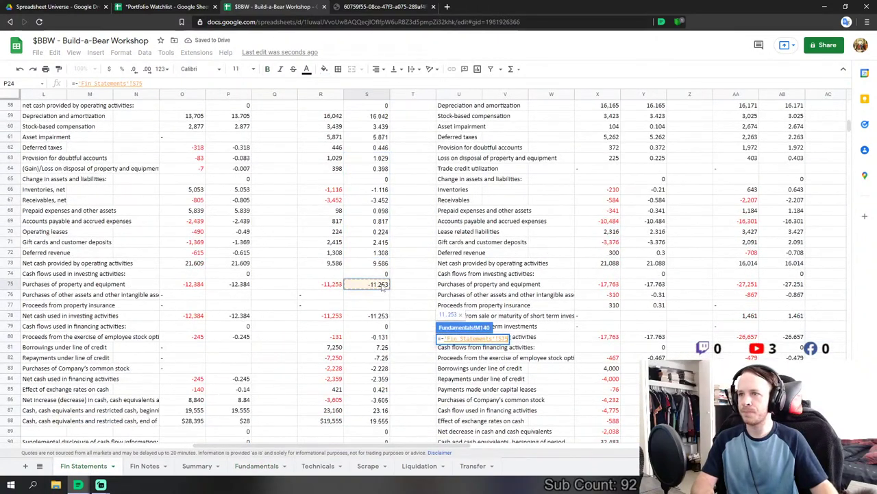
{"action": "key", "text": "Return"}
- Make FY 2018 net debt issue the sum of stock option proceeds, line-of-credit borrowings and repayments
{"action": "scroll", "coordinate": [452, 329], "scroll_direction": "down", "scroll_amount": 2}
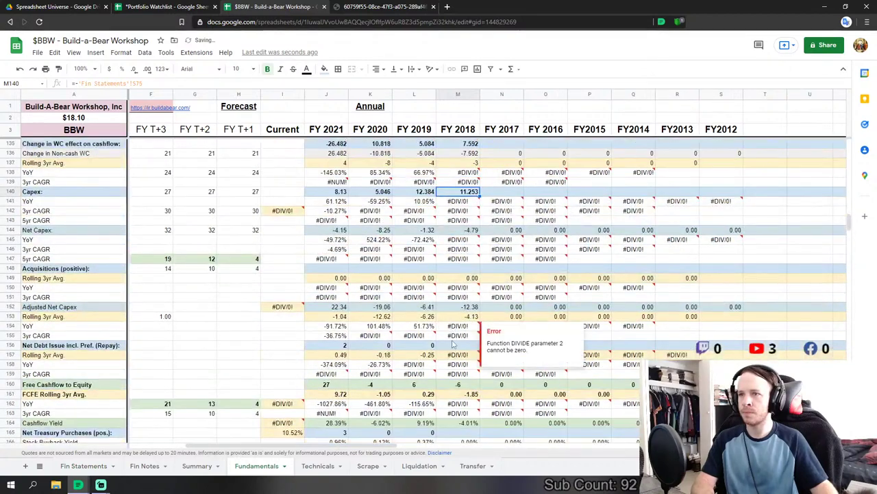
{"action": "left_click", "coordinate": [458, 345]}
{"action": "type", "text": "="}
{"action": "left_click", "coordinate": [64, 466]}
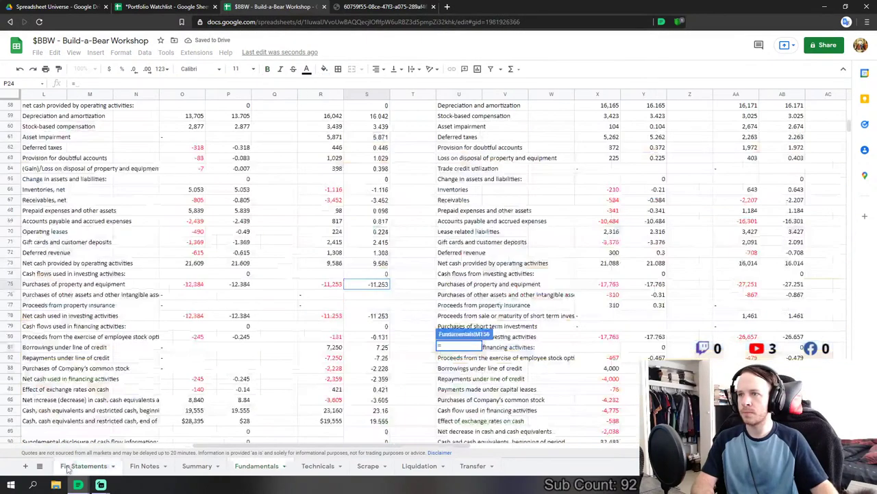
{"action": "left_click", "coordinate": [381, 337]}
{"action": "type", "text": "+"}
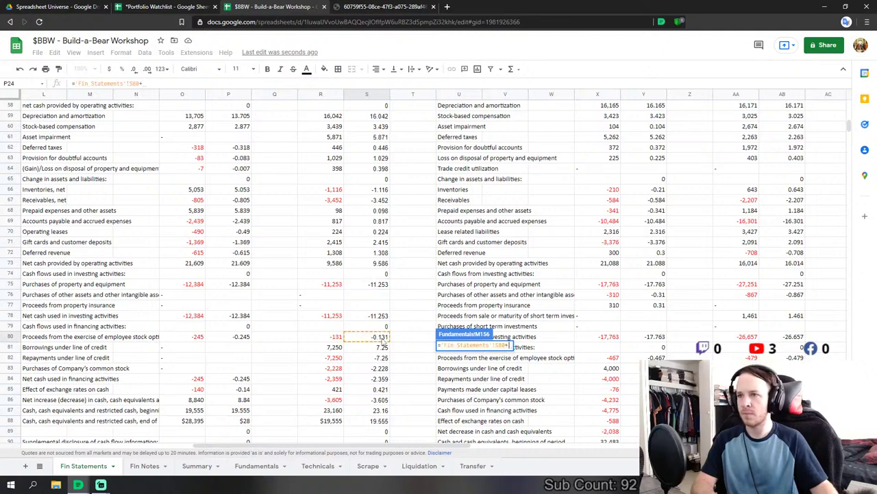
{"action": "left_click", "coordinate": [383, 347]}
{"action": "type", "text": "+"}
{"action": "left_click", "coordinate": [385, 358]}
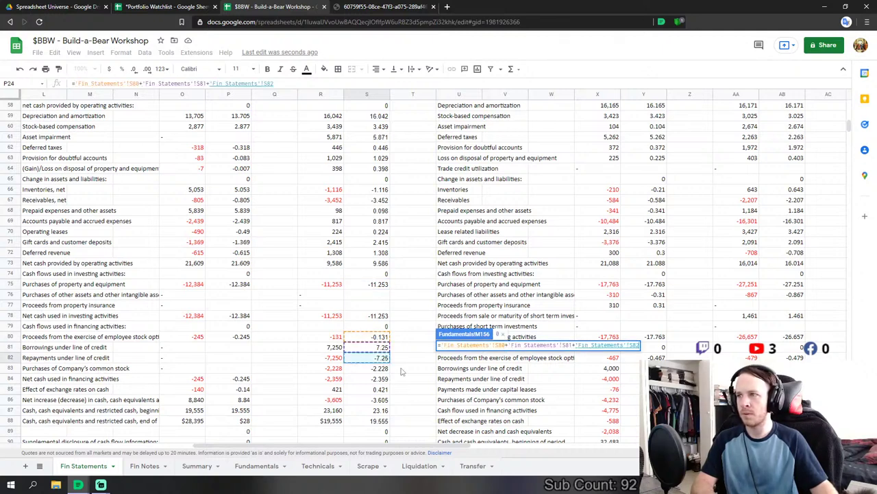
{"action": "type", "text": "+"}
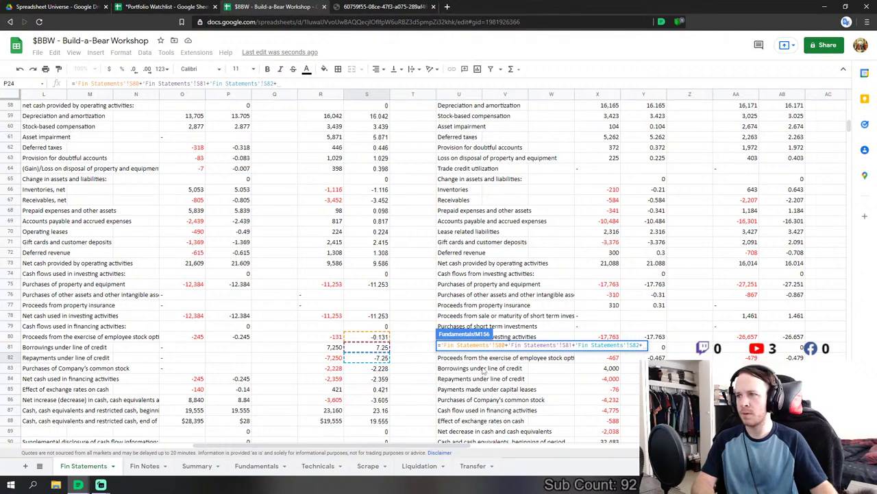
{"action": "key", "text": "BackSpace"}
{"action": "key", "text": "Return"}
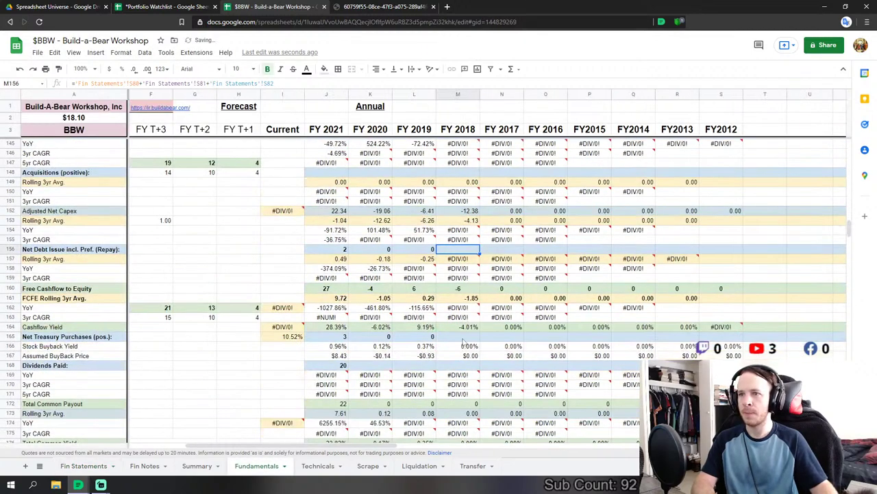
- Set M165 net treasury purchases to =-S80+S83 from Fin Statements
{"action": "left_click", "coordinate": [463, 338]}
{"action": "type", "text": "=-"}
{"action": "left_click", "coordinate": [84, 465]}
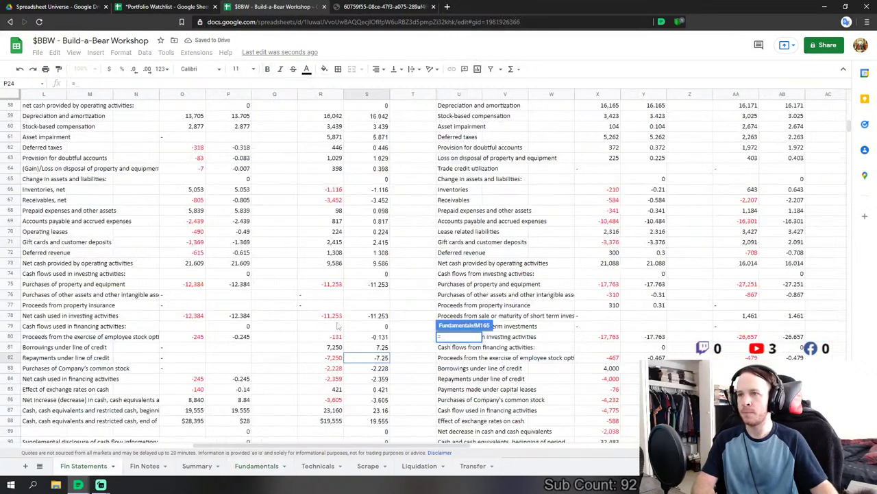
{"action": "left_click", "coordinate": [383, 339]}
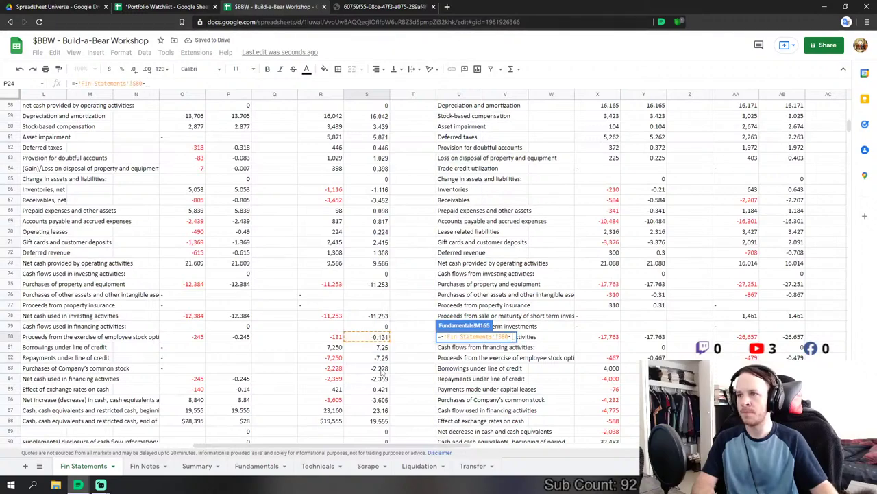
{"action": "left_click", "coordinate": [382, 368]}
{"action": "key", "text": "Return"}
{"action": "scroll", "coordinate": [480, 348], "scroll_direction": "down", "scroll_amount": 5}
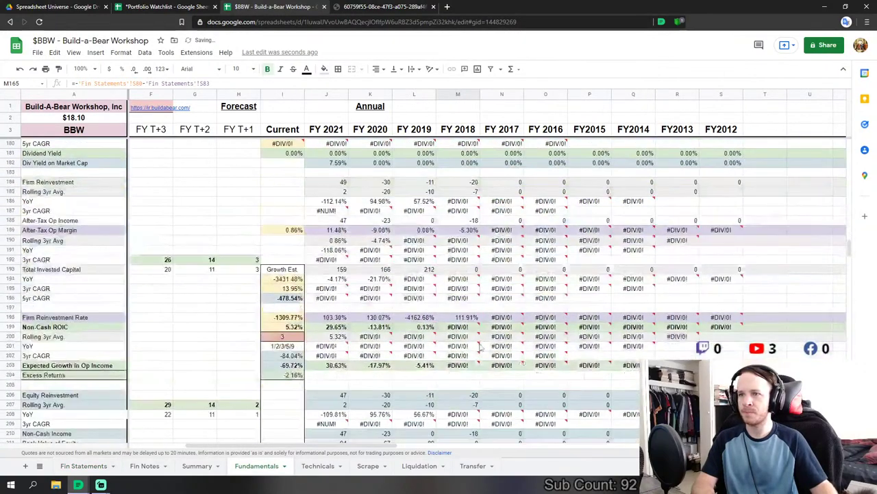
{"action": "scroll", "coordinate": [480, 347], "scroll_direction": "down", "scroll_amount": 10}
- Link FY 2018 Cash & Equivalents to S113 and Accounts Receivable to S115
{"action": "left_click", "coordinate": [458, 309]}
{"action": "type", "text": "="}
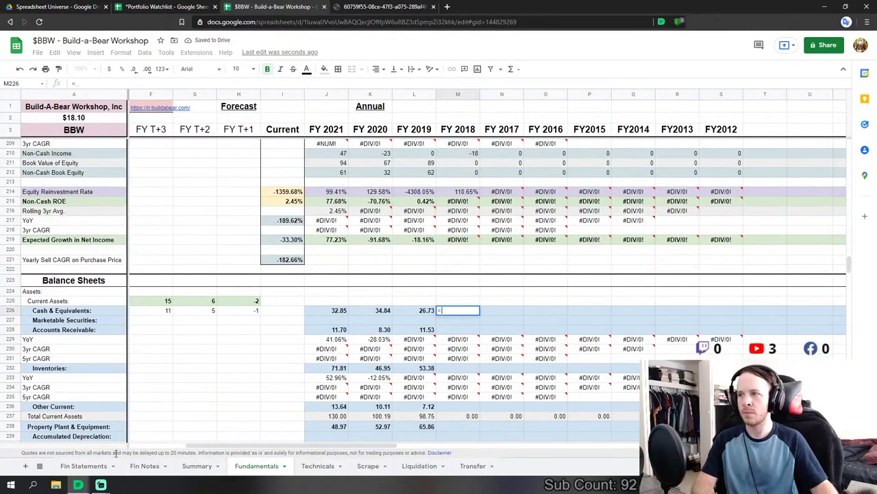
{"action": "left_click", "coordinate": [83, 465]}
{"action": "scroll", "coordinate": [380, 308], "scroll_direction": "down", "scroll_amount": 10}
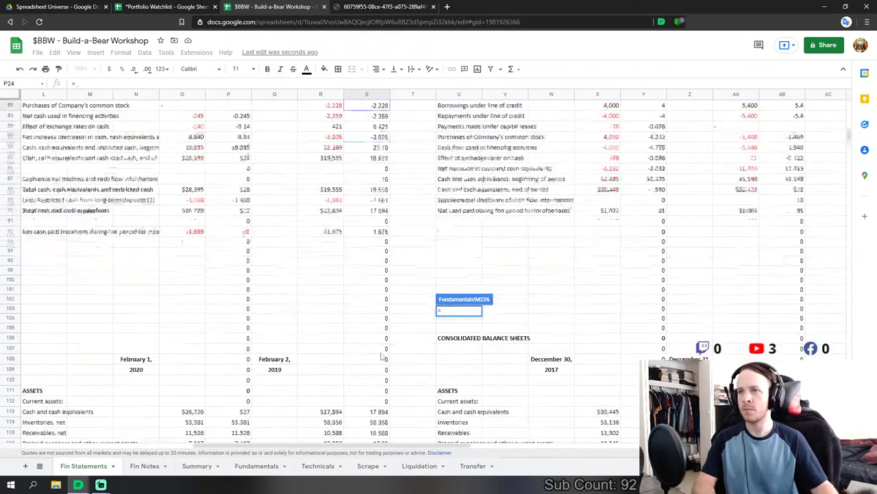
{"action": "left_click", "coordinate": [382, 256]}
{"action": "key", "text": "Return"}
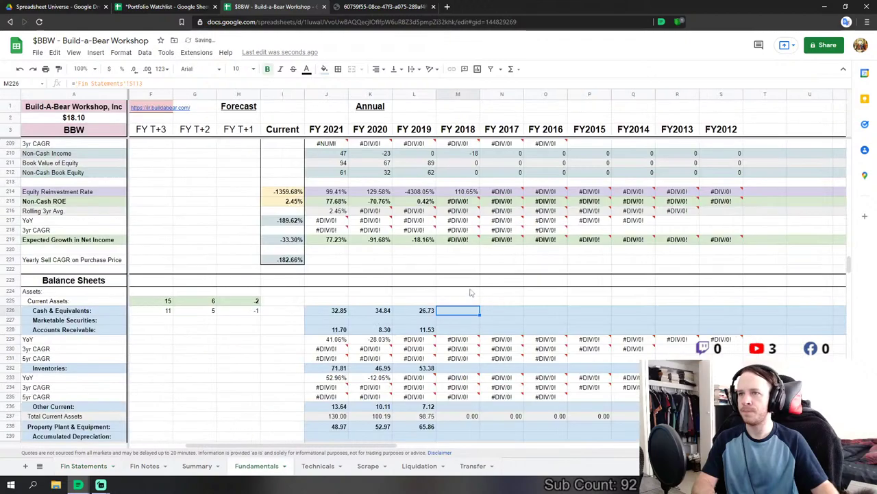
{"action": "left_click", "coordinate": [459, 329]}
{"action": "scroll", "coordinate": [459, 329], "scroll_direction": "down", "scroll_amount": 2}
{"action": "type", "text": "="}
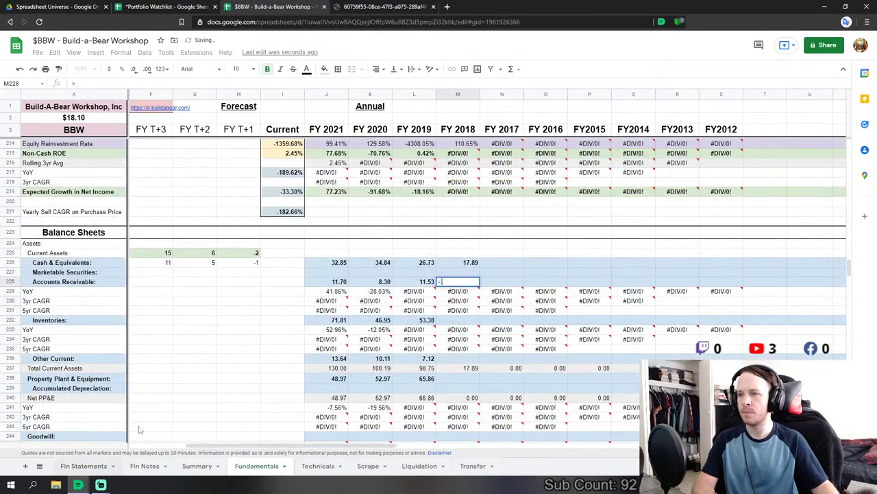
{"action": "left_click", "coordinate": [83, 465]}
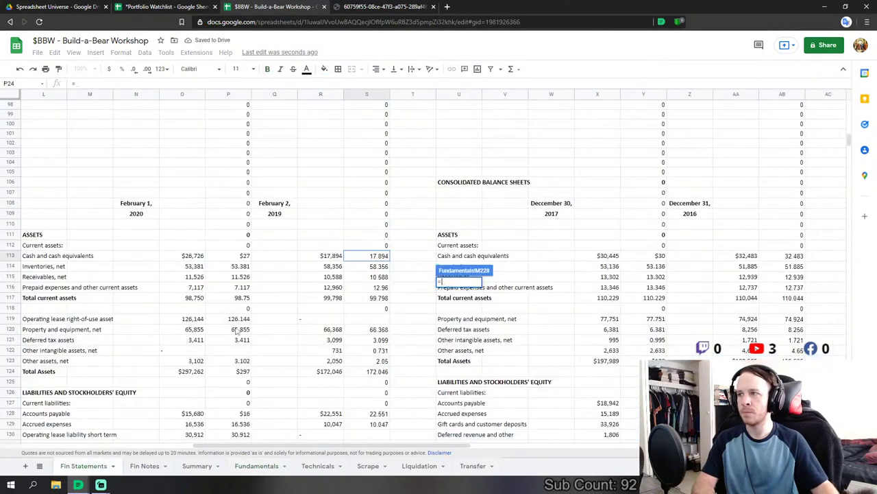
{"action": "left_click", "coordinate": [382, 278]}
{"action": "key", "text": "Return"}
- Link FY 2018 Inventories to S114 and Other Current assets to S116
{"action": "key", "text": "Down"}
{"action": "key", "text": "Down"}
{"action": "key", "text": "Down"}
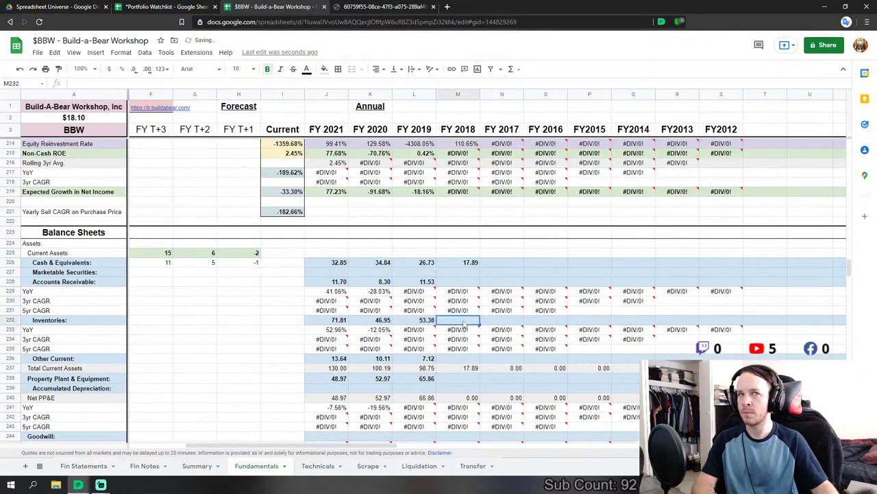
{"action": "type", "text": "="}
{"action": "left_click", "coordinate": [83, 465]}
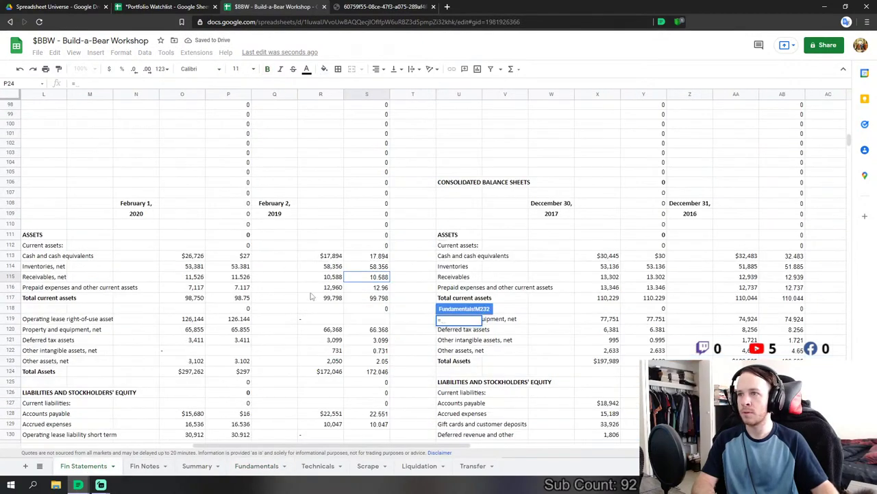
{"action": "left_click", "coordinate": [369, 270]}
{"action": "key", "text": "Return"}
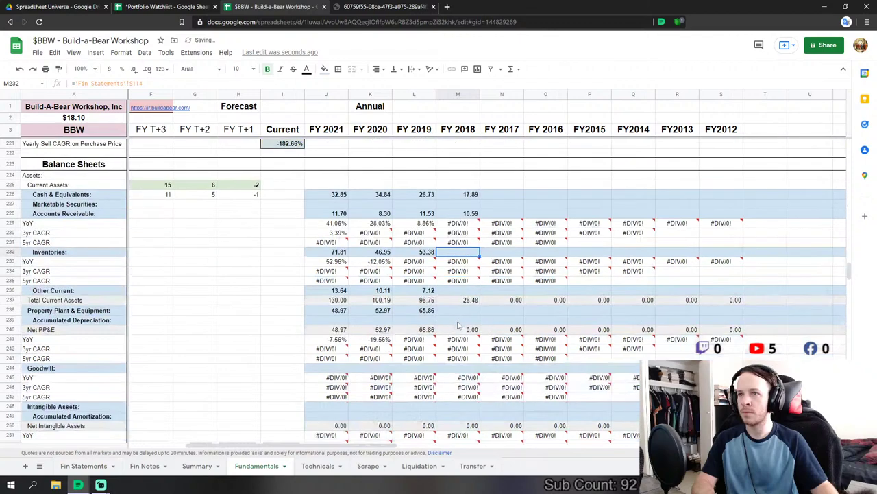
{"action": "left_click", "coordinate": [464, 293]}
{"action": "type", "text": "="}
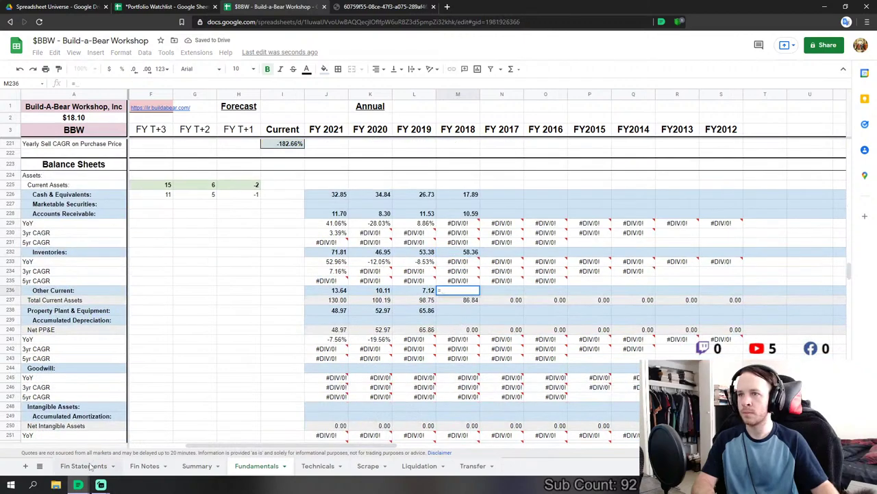
{"action": "left_click", "coordinate": [83, 466]}
{"action": "left_click", "coordinate": [381, 289]}
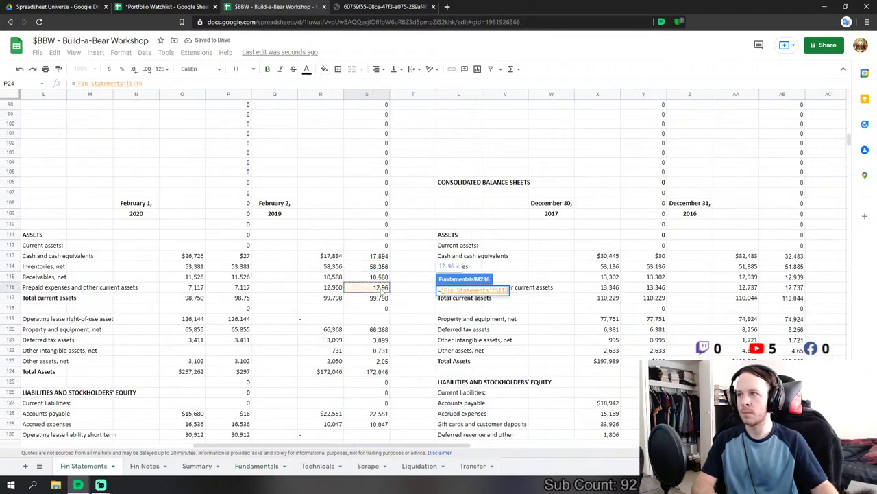
{"action": "key", "text": "Return"}
- Link FY 2018 PP&E to S121 and set Other Assets to S123 plus S121
{"action": "key", "text": "Down"}
{"action": "type", "text": "="}
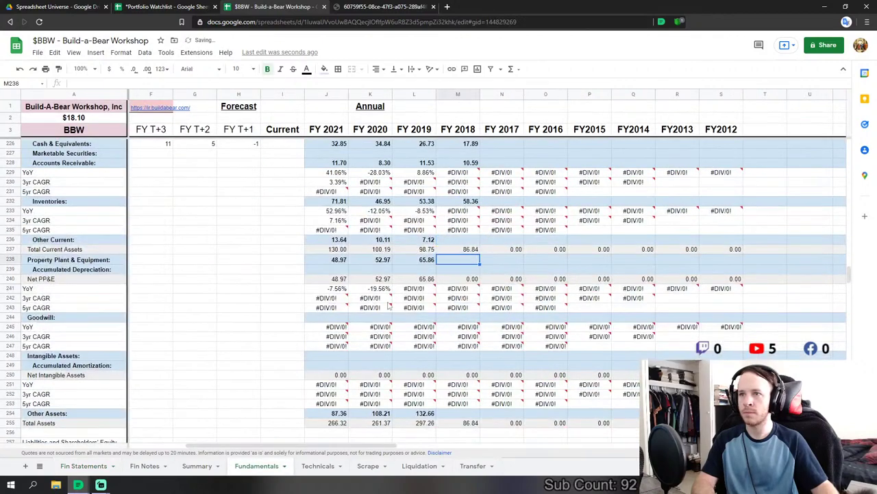
{"action": "left_click", "coordinate": [77, 466]}
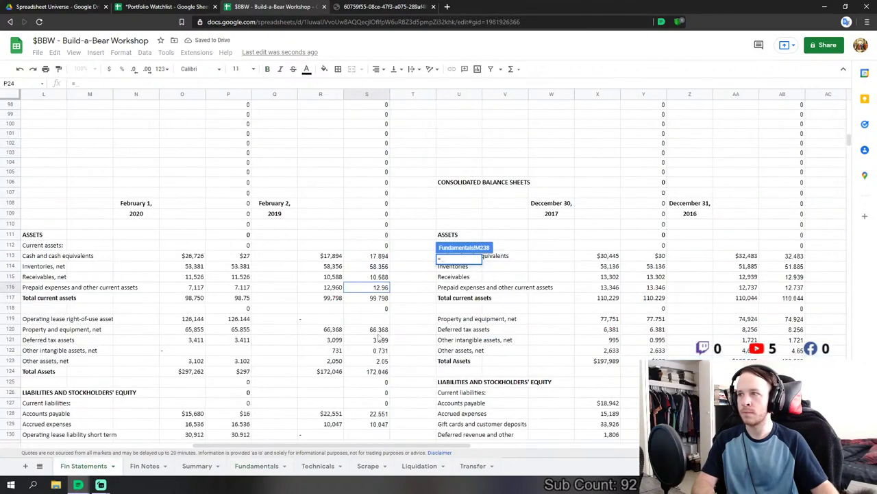
{"action": "left_click", "coordinate": [380, 340]}
{"action": "key", "text": "Return"}
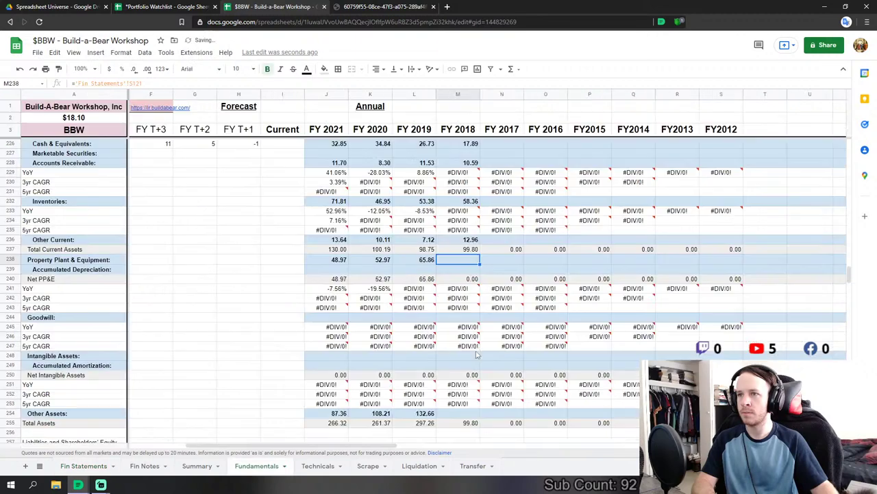
{"action": "left_click", "coordinate": [458, 412]}
{"action": "type", "text": "="}
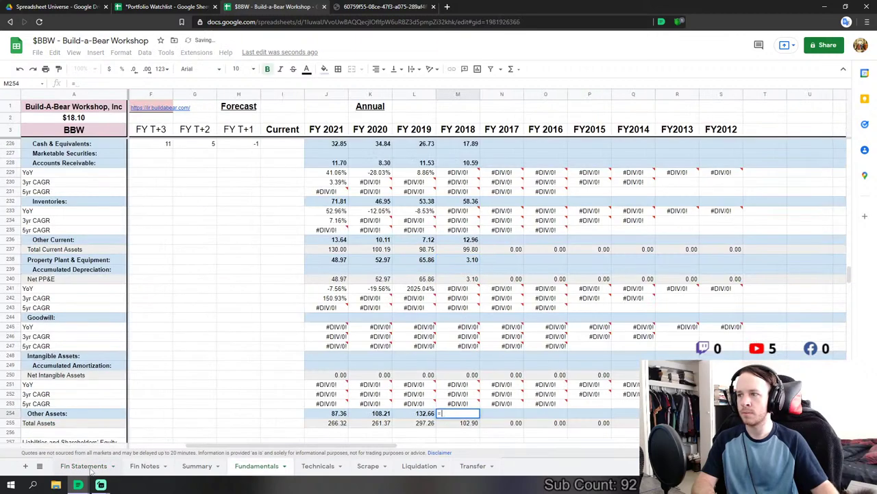
{"action": "left_click", "coordinate": [82, 466]}
{"action": "left_click", "coordinate": [380, 361]}
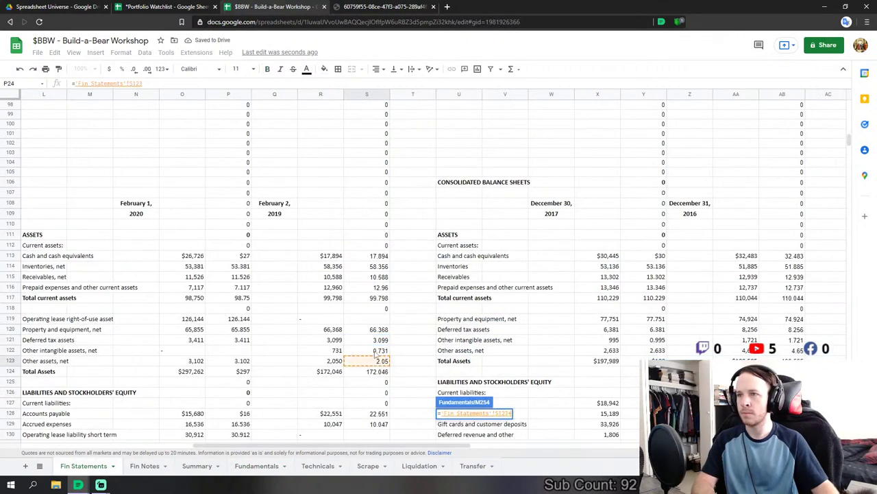
{"action": "type", "text": "+"}
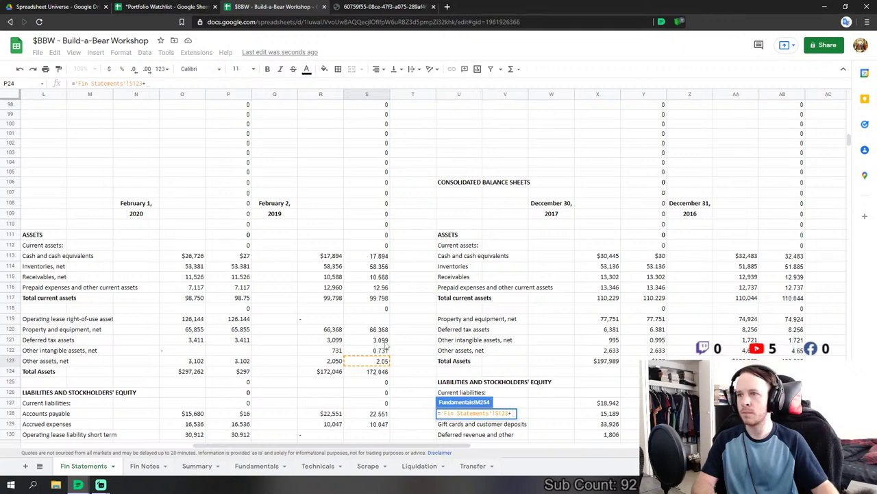
{"action": "type", "text": "+"}
{"action": "left_click", "coordinate": [382, 341]}
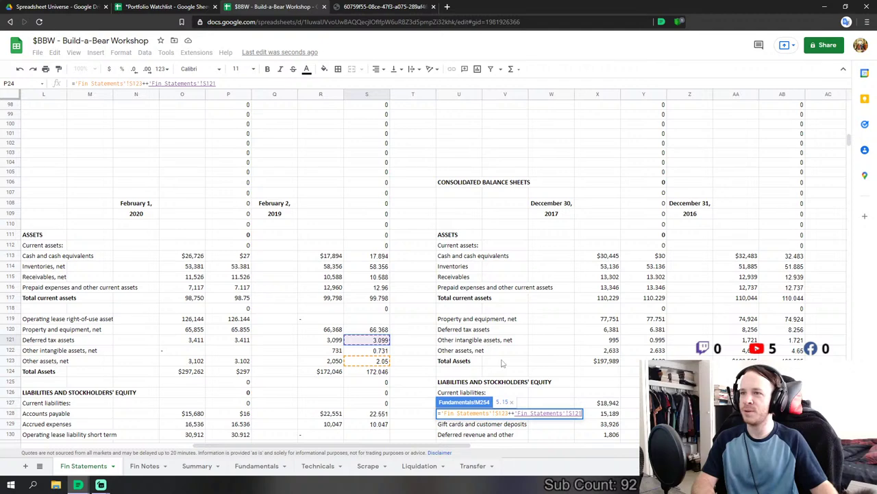
{"action": "key", "text": "Return"}
- Link FY 2018 Intangible Assets to other intangible assets S122
{"action": "key", "text": "Up"}
{"action": "key", "text": "Up"}
{"action": "key", "text": "Up"}
{"action": "key", "text": "Up"}
{"action": "key", "text": "Up"}
{"action": "key", "text": "Up"}
{"action": "key", "text": "Up"}
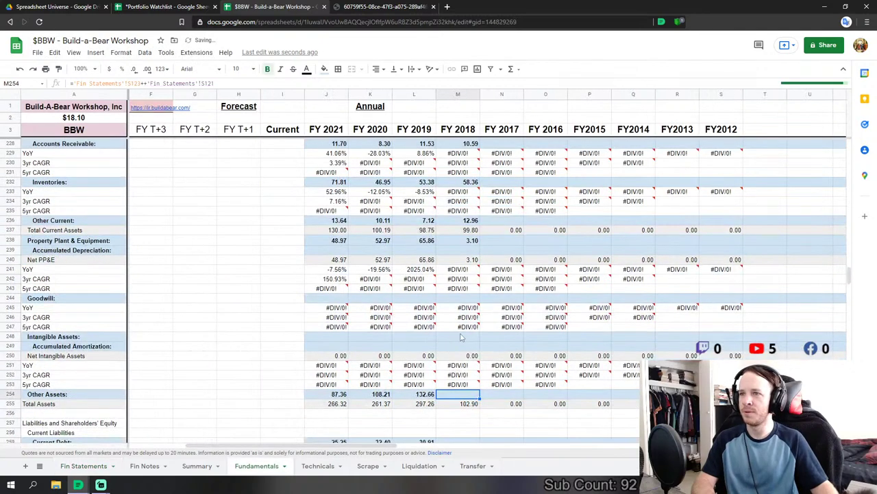
{"action": "type", "text": "="}
{"action": "left_click", "coordinate": [83, 466]}
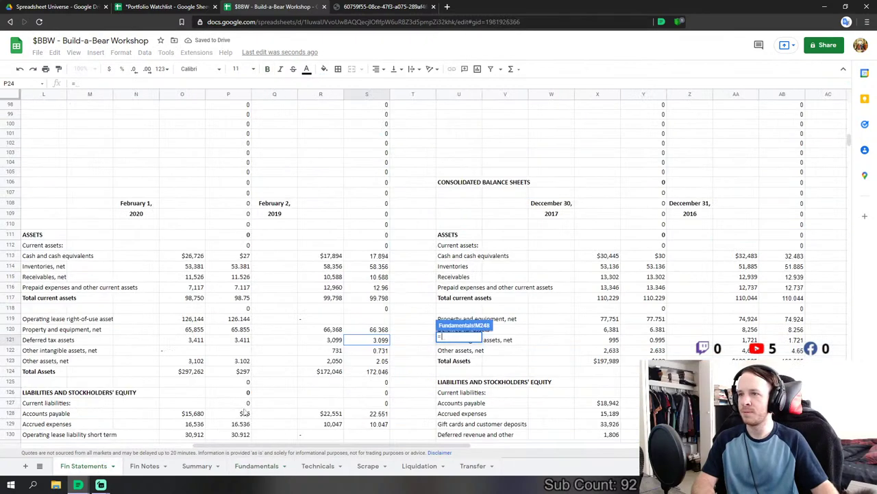
{"action": "left_click", "coordinate": [363, 351]}
{"action": "key", "text": "Return"}
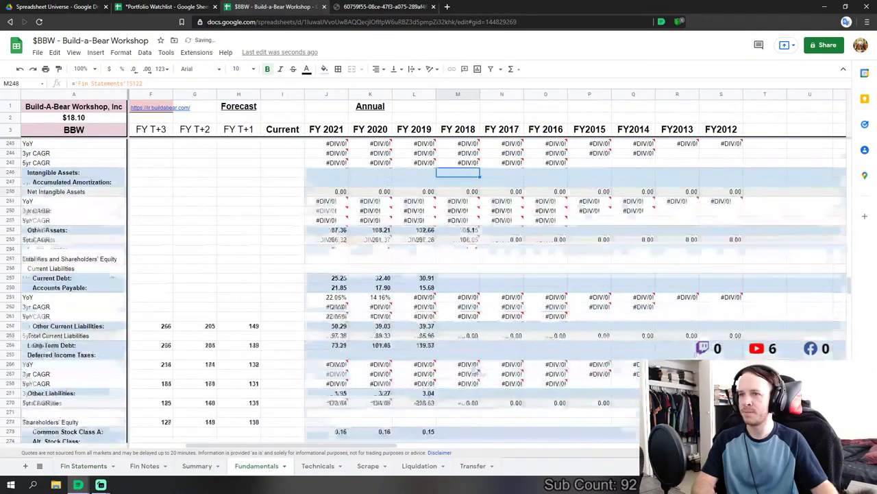
{"action": "left_click", "coordinate": [447, 280]}
- Start formulas for FY 2018 Current Debt and Accounts Payable, then cancel both
{"action": "type", "text": "="}
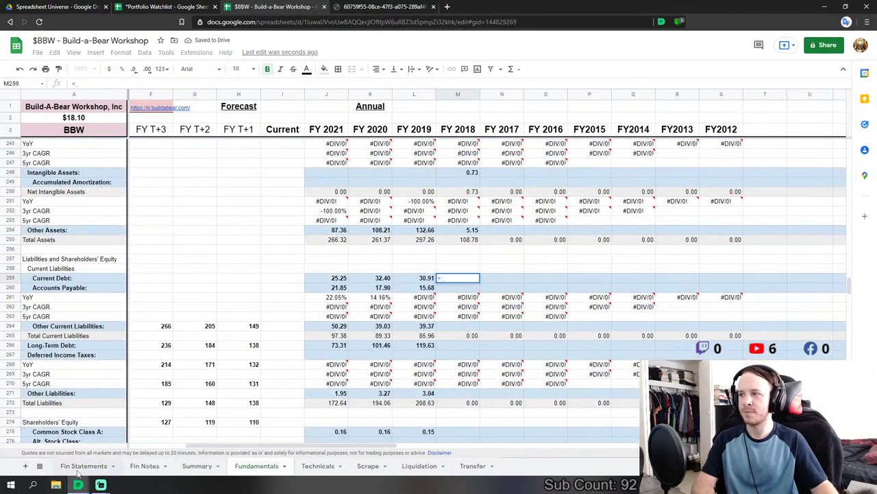
{"action": "left_click", "coordinate": [82, 465]}
{"action": "scroll", "coordinate": [343, 339], "scroll_direction": "down", "scroll_amount": 3}
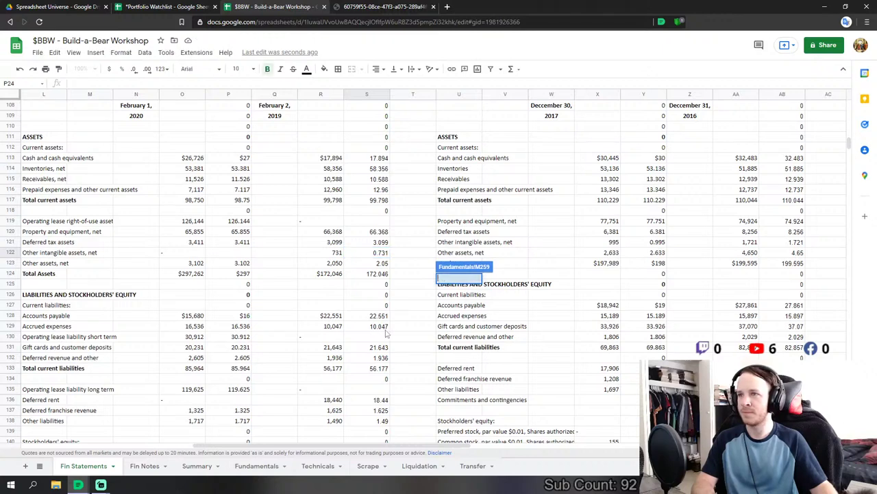
{"action": "key", "text": "Escape"}
{"action": "left_click", "coordinate": [456, 287]}
{"action": "type", "text": "="}
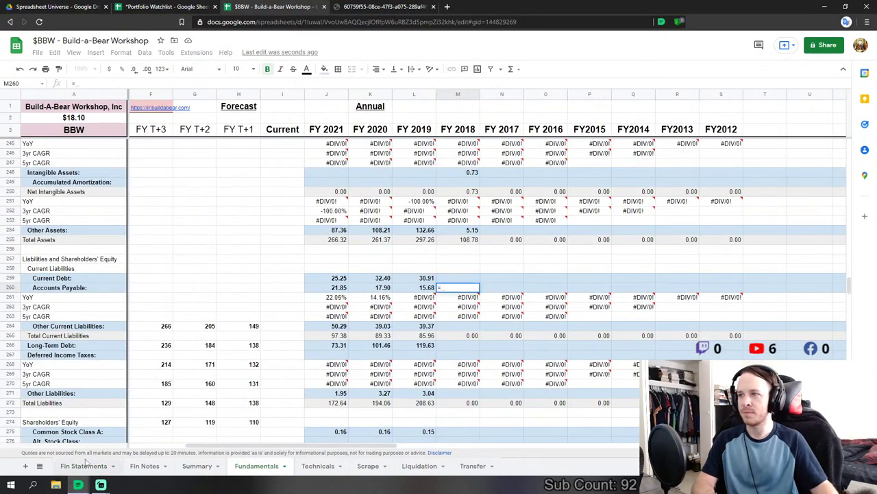
{"action": "left_click", "coordinate": [84, 465]}
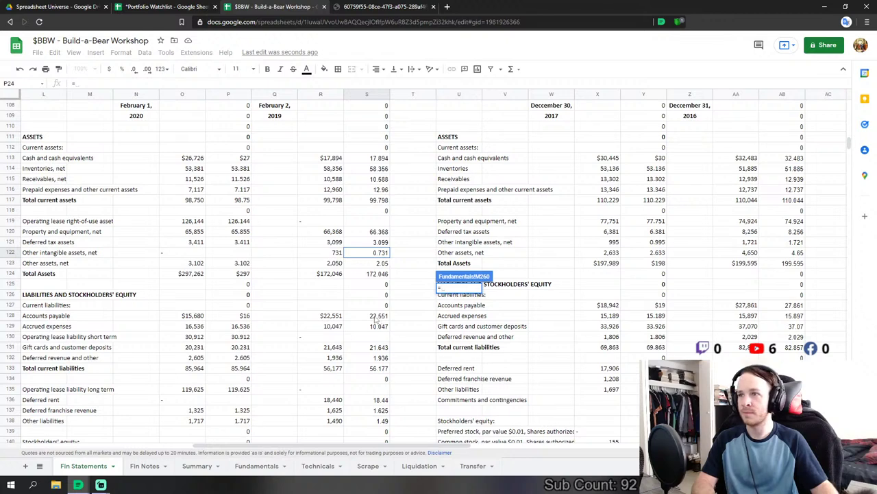
{"action": "left_click", "coordinate": [375, 317]}
{"action": "key", "text": "Escape"}
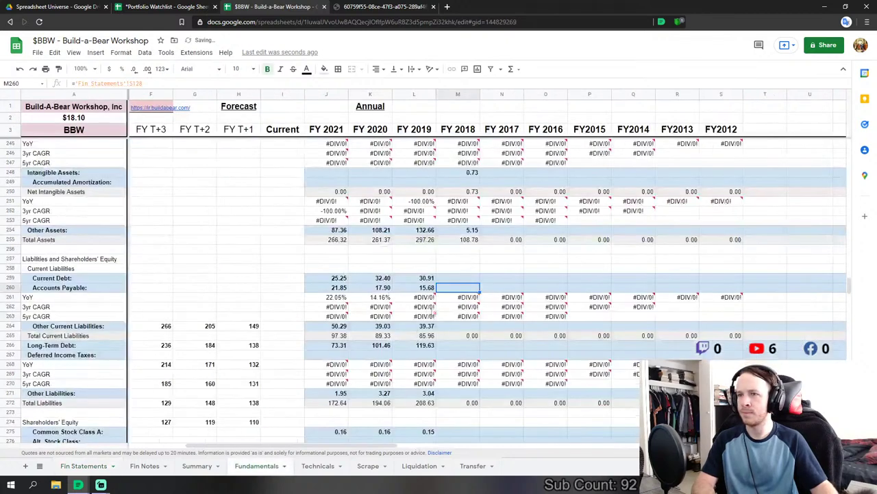
- Set FY 2018 Other Current Liabilities to S129+S131+S132
{"action": "left_click", "coordinate": [449, 326]}
{"action": "type", "text": "="}
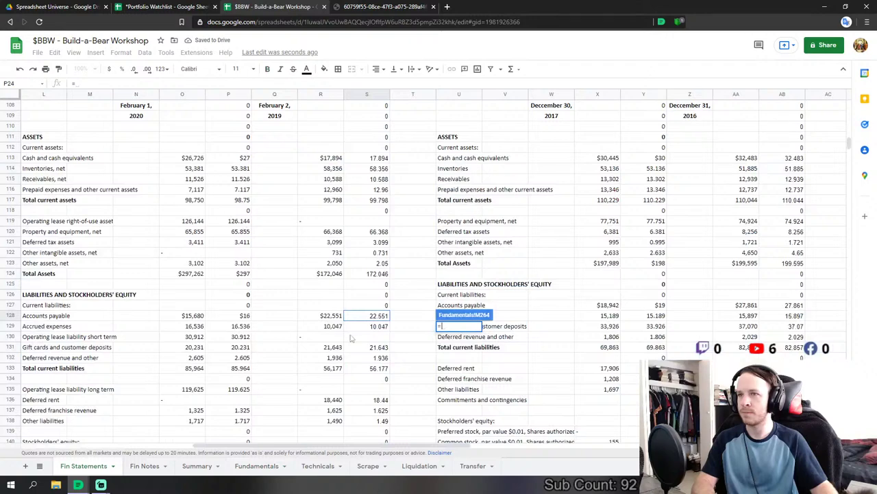
{"action": "left_click", "coordinate": [377, 326]}
{"action": "type", "text": "+"}
{"action": "left_click", "coordinate": [378, 348]}
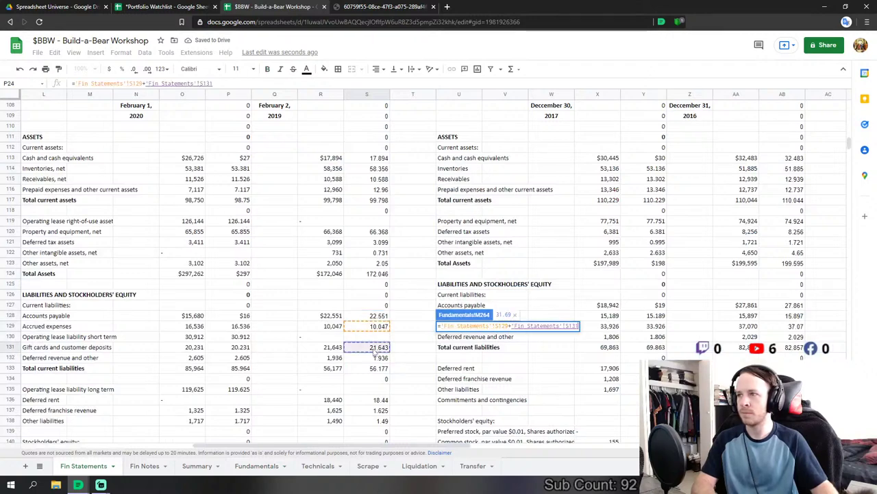
{"action": "type", "text": "+"}
{"action": "left_click", "coordinate": [378, 358]}
{"action": "key", "text": "Return"}
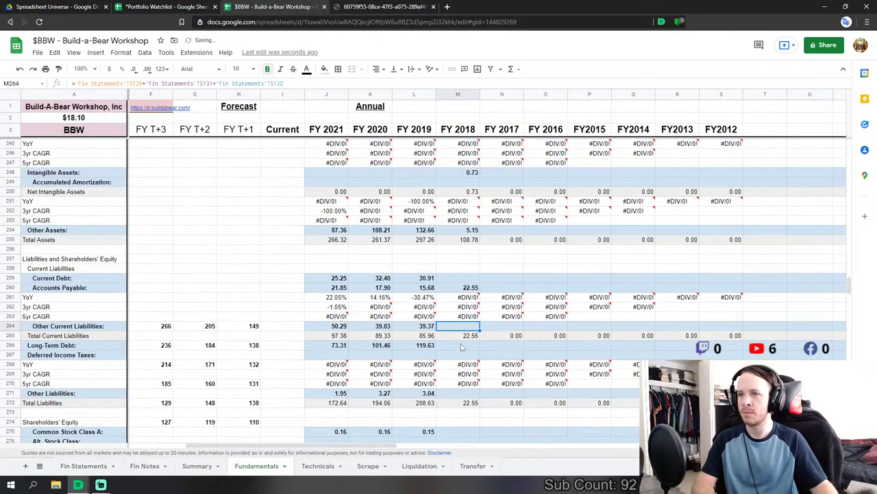
- Link FY 2018 Long-Term Debt to the deferred rent figure 18.44
{"action": "left_click", "coordinate": [462, 346]}
{"action": "type", "text": "="}
{"action": "left_click", "coordinate": [82, 466]}
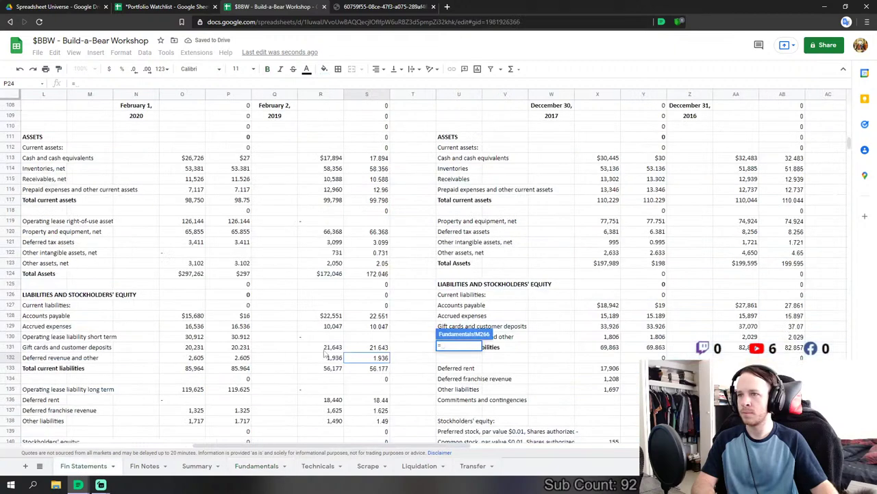
{"action": "scroll", "coordinate": [325, 354], "scroll_direction": "down", "scroll_amount": 3}
{"action": "left_click", "coordinate": [369, 330]}
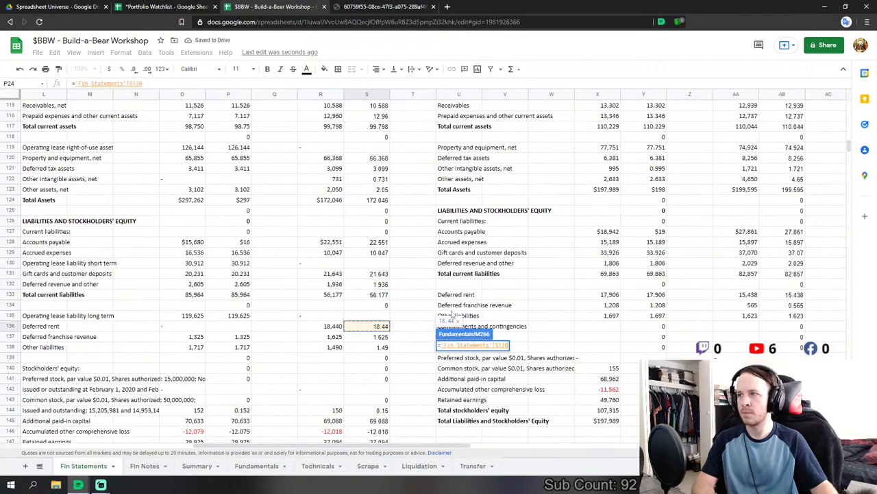
{"action": "key", "text": "Return"}
- Set FY 2018 other liabilities to deferred franchise revenue 1.625 plus other liabilities 1.49
{"action": "scroll", "coordinate": [458, 356], "scroll_direction": "down", "scroll_amount": 2}
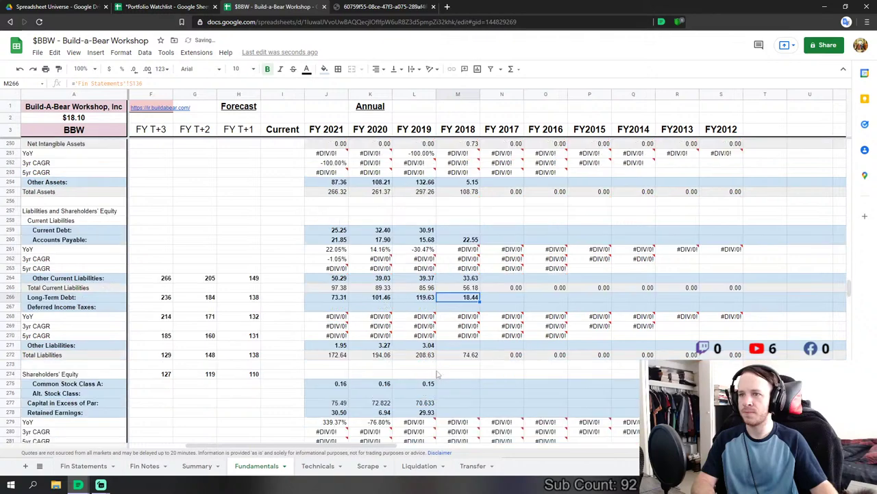
{"action": "left_click", "coordinate": [456, 345]}
{"action": "type", "text": "="}
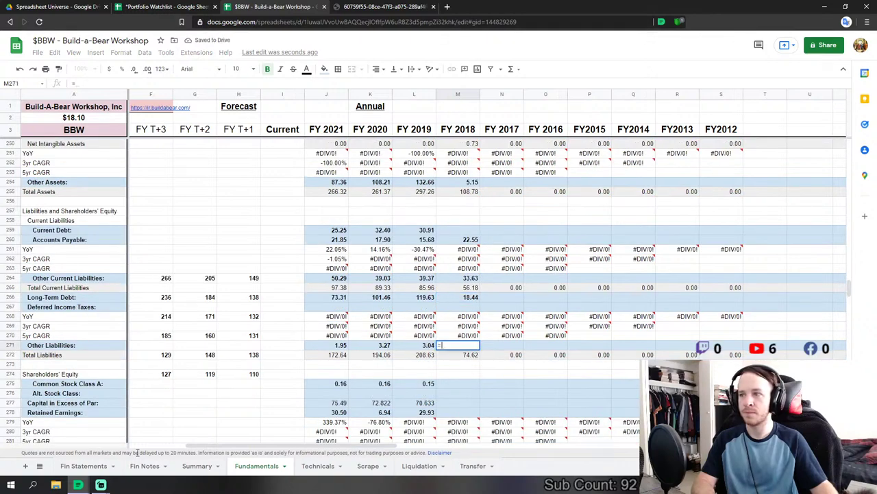
{"action": "left_click", "coordinate": [78, 467]}
{"action": "left_click", "coordinate": [379, 337]}
{"action": "type", "text": "+"}
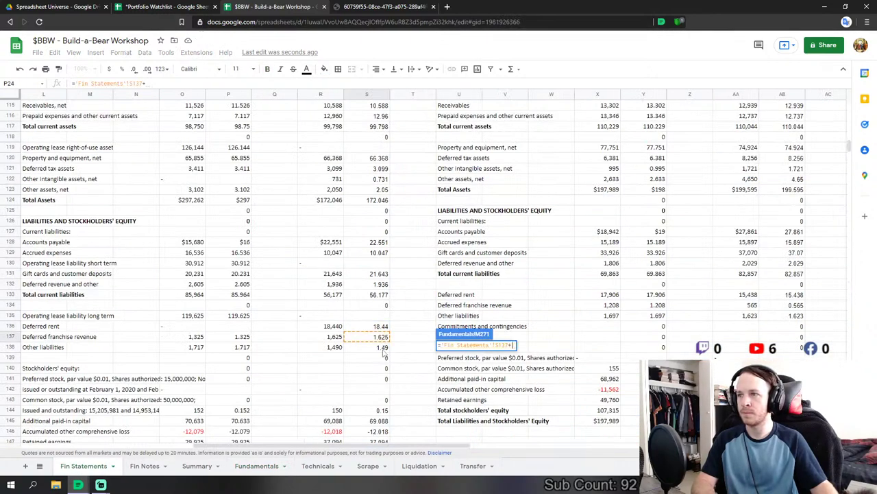
{"action": "left_click", "coordinate": [379, 347]}
{"action": "key", "text": "Return"}
- Link FY 2018 common stock to 0.15 and capital in excess of par to 69.088
{"action": "scroll", "coordinate": [495, 296], "scroll_direction": "down", "scroll_amount": 3}
{"action": "left_click", "coordinate": [456, 316]}
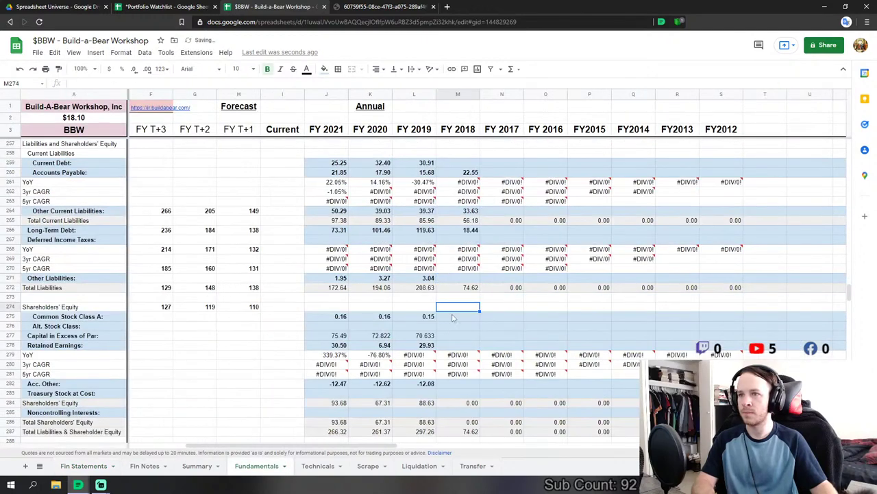
{"action": "type", "text": "="}
{"action": "left_click", "coordinate": [82, 466]}
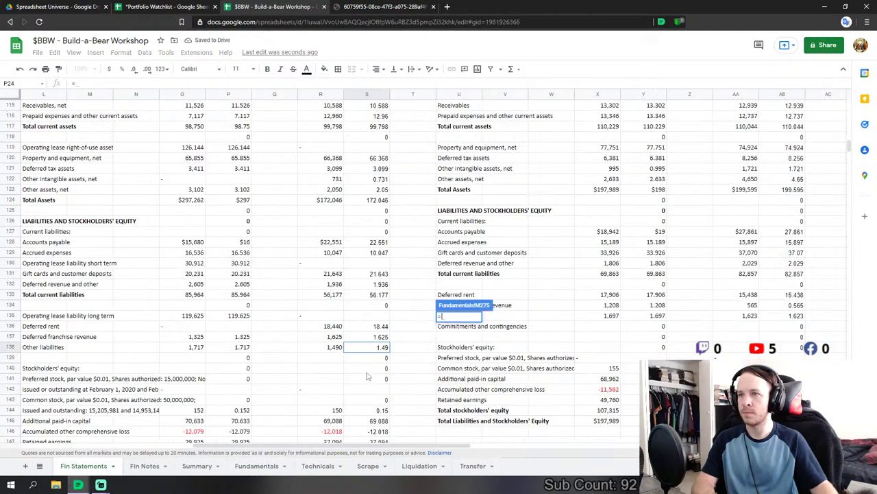
{"action": "left_click", "coordinate": [383, 410]}
{"action": "key", "text": "Return"}
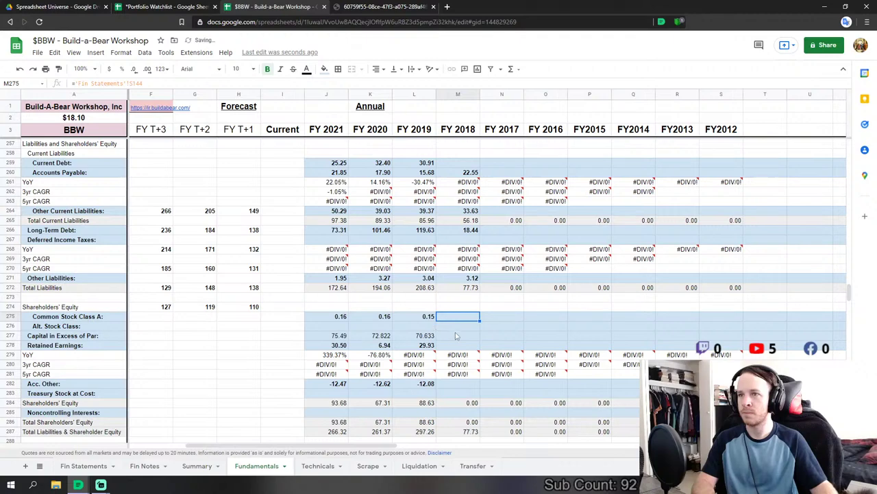
{"action": "key", "text": "Down"}
{"action": "key", "text": "Down"}
{"action": "type", "text": "="}
{"action": "left_click", "coordinate": [82, 466]}
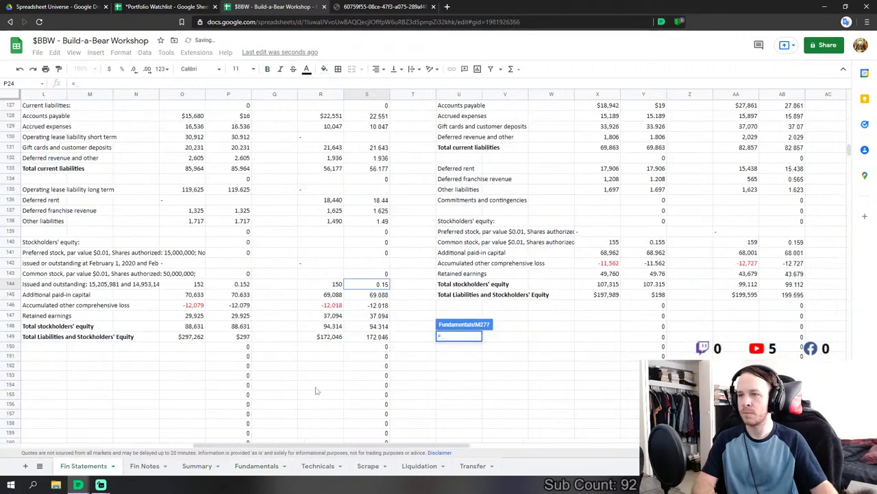
{"action": "left_click", "coordinate": [382, 298]}
{"action": "key", "text": "Return"}
- Link FY 2018 retained earnings to 37.094 and Acc. Other to -12.018
{"action": "type", "text": "="}
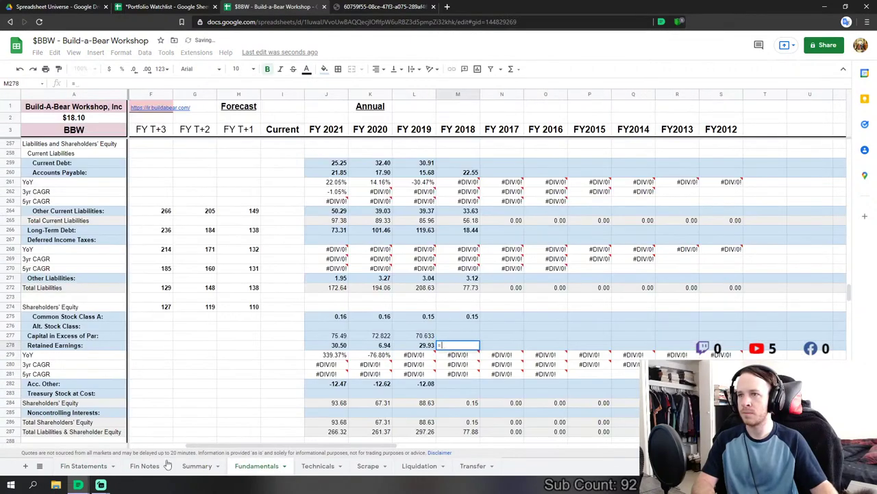
{"action": "left_click", "coordinate": [83, 466]}
{"action": "left_click", "coordinate": [377, 325]}
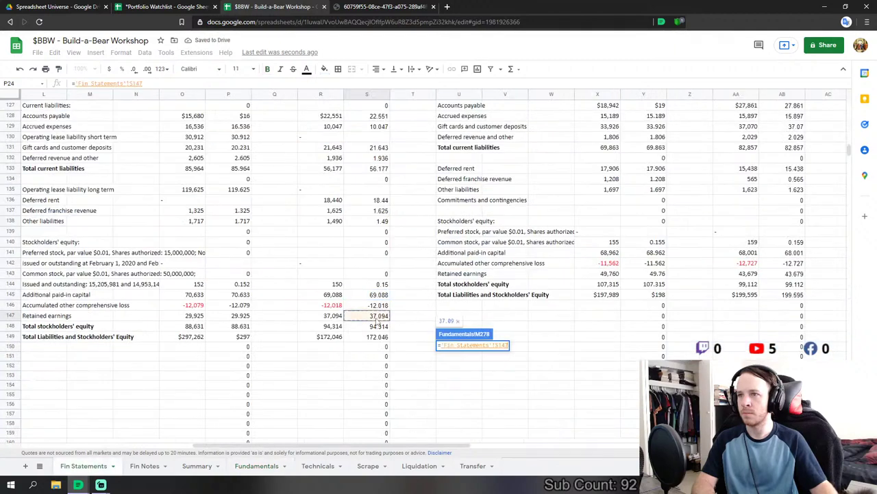
{"action": "key", "text": "Return"}
{"action": "left_click", "coordinate": [443, 384]}
{"action": "type", "text": "="}
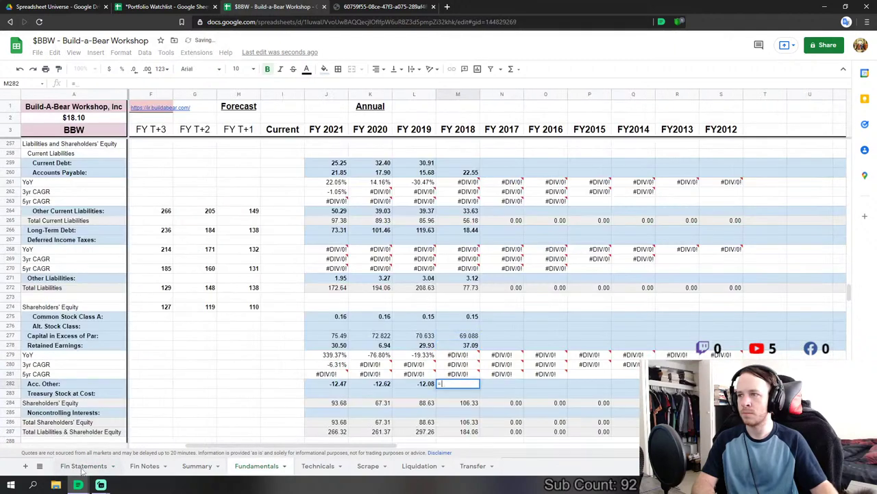
{"action": "left_click", "coordinate": [83, 465]}
{"action": "left_click", "coordinate": [377, 307]}
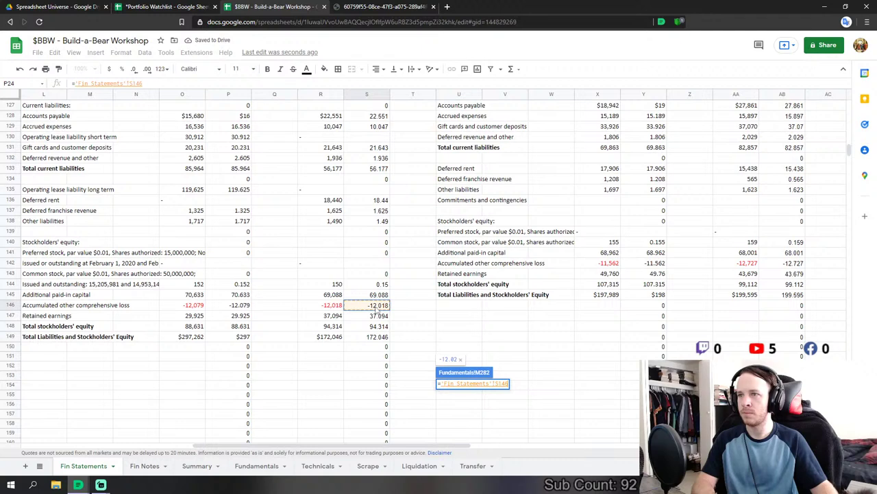
{"action": "key", "text": "Return"}
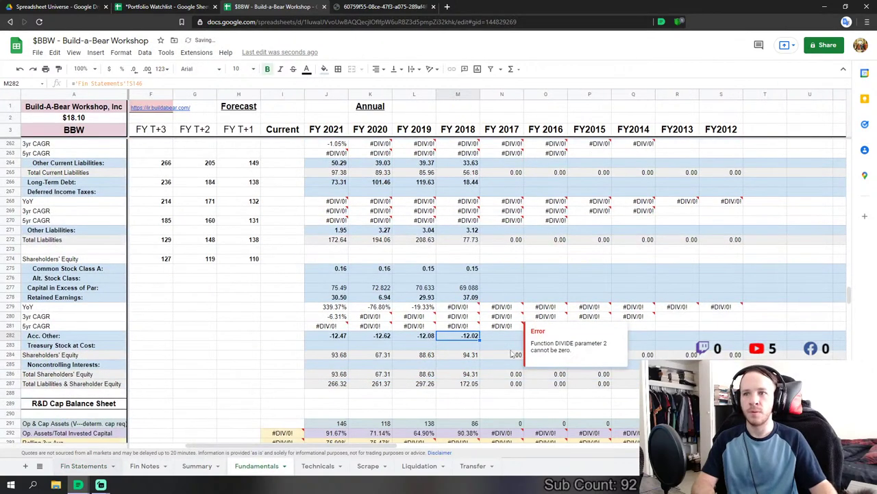
{"action": "scroll", "coordinate": [473, 343], "scroll_direction": "up", "scroll_amount": 1}
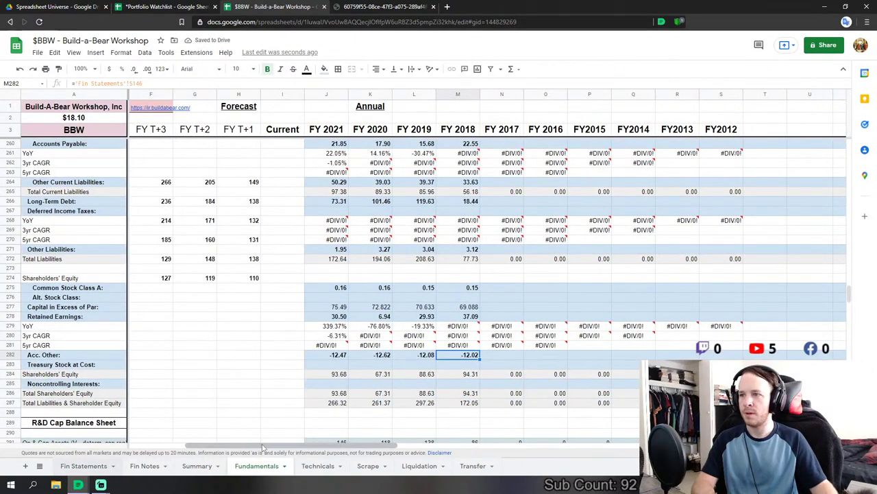
- Link Fundamentals FY 2017 revenues to the Fin Statements 2017 revenue total 357.866
{"action": "left_click_drag", "start_coordinate": [262, 447], "coordinate": [290, 447]}
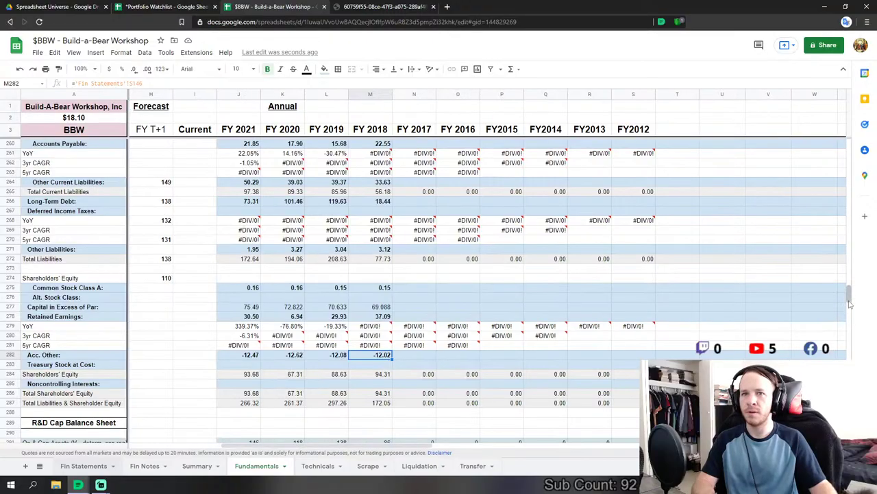
{"action": "left_click_drag", "start_coordinate": [850, 304], "coordinate": [575, 200]}
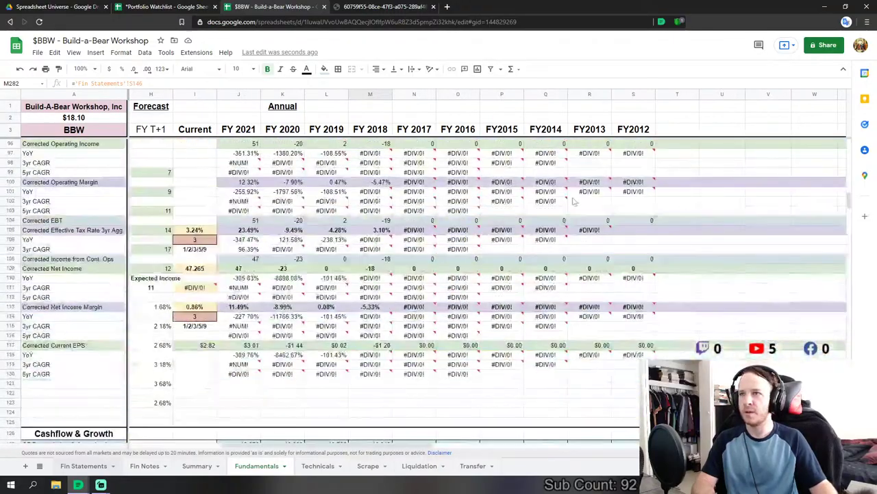
{"action": "scroll", "coordinate": [574, 201], "scroll_direction": "up", "scroll_amount": 15}
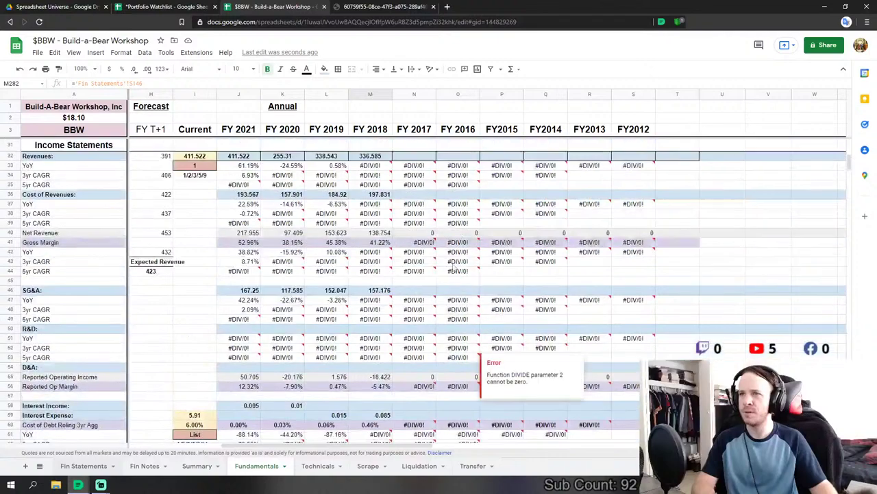
{"action": "scroll", "coordinate": [454, 267], "scroll_direction": "up", "scroll_amount": 3}
{"action": "left_click", "coordinate": [414, 252]}
{"action": "type", "text": "="}
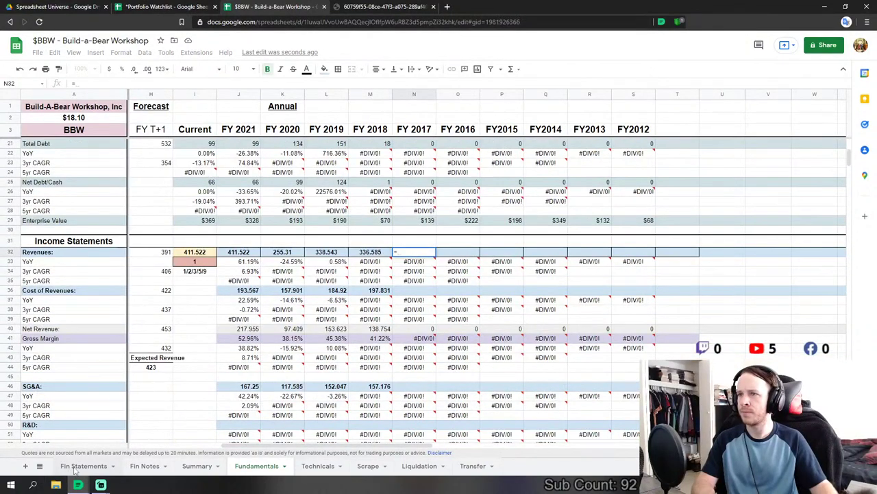
{"action": "left_click", "coordinate": [83, 466]}
{"action": "left_click_drag", "start_coordinate": [320, 445], "coordinate": [461, 441]}
{"action": "scroll", "coordinate": [425, 267], "scroll_direction": "up", "scroll_amount": 4}
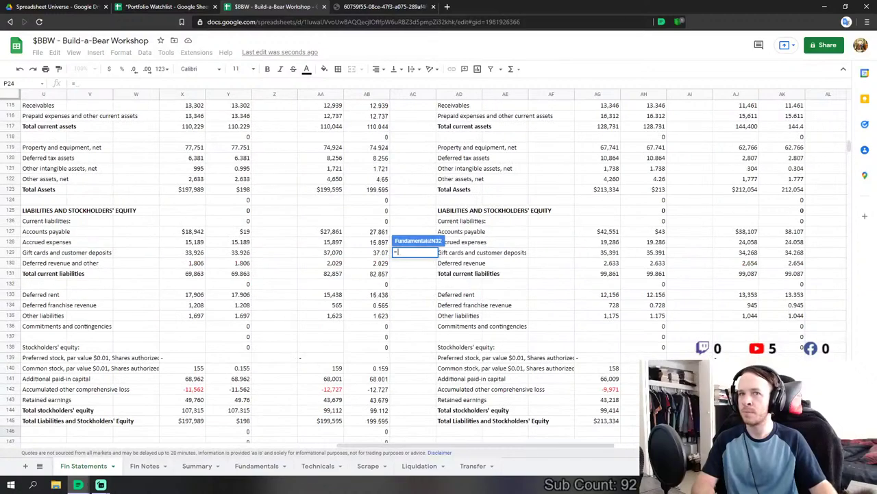
{"action": "left_click_drag", "start_coordinate": [850, 152], "coordinate": [850, 103]}
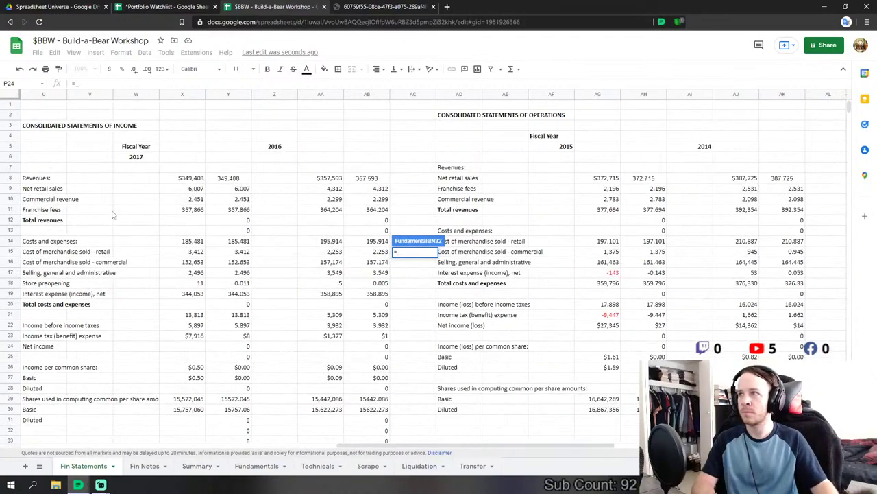
{"action": "left_click", "coordinate": [231, 210]}
{"action": "key", "text": "Return"}
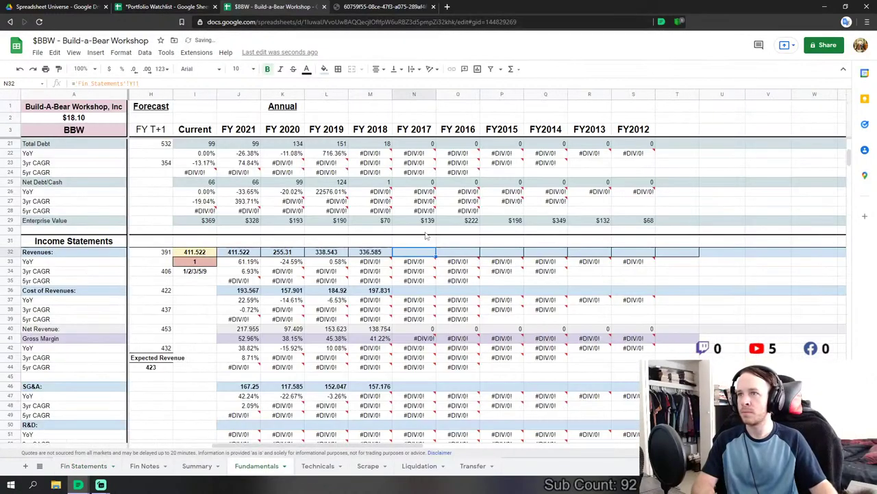
- Link FY 2017 cost of revenues to the Fin Statements 2017 figure 185.481
{"action": "left_click", "coordinate": [425, 290]}
{"action": "type", "text": "="}
{"action": "left_click", "coordinate": [84, 465]}
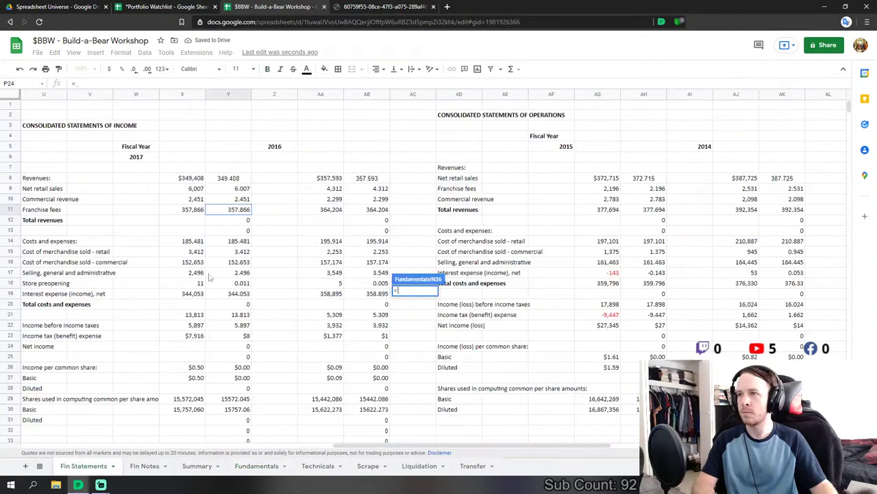
{"action": "left_click", "coordinate": [242, 295]}
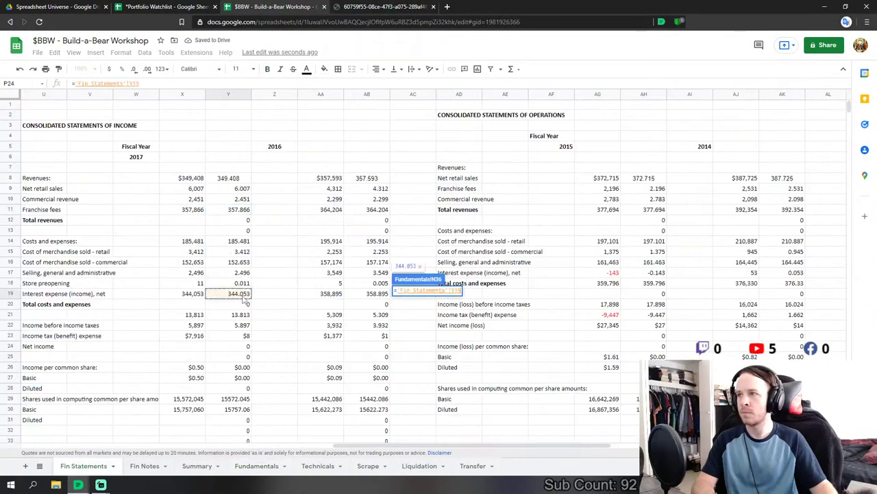
{"action": "left_click", "coordinate": [241, 263]}
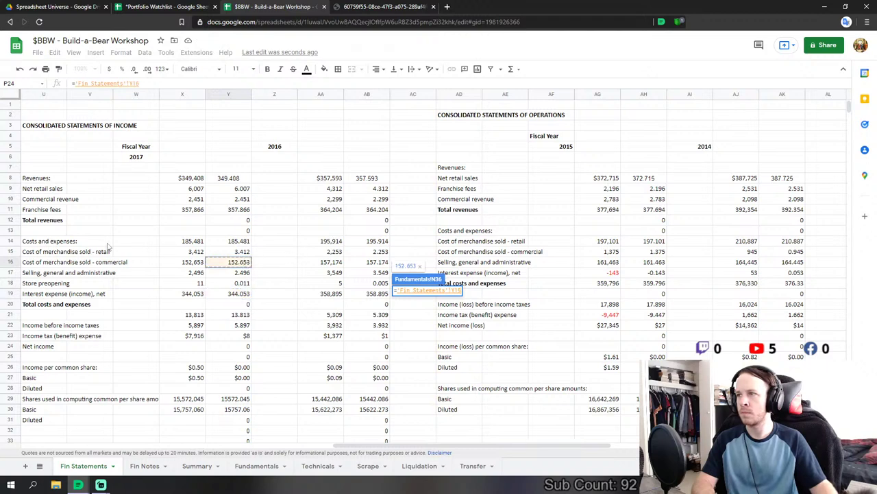
{"action": "left_click", "coordinate": [238, 242]}
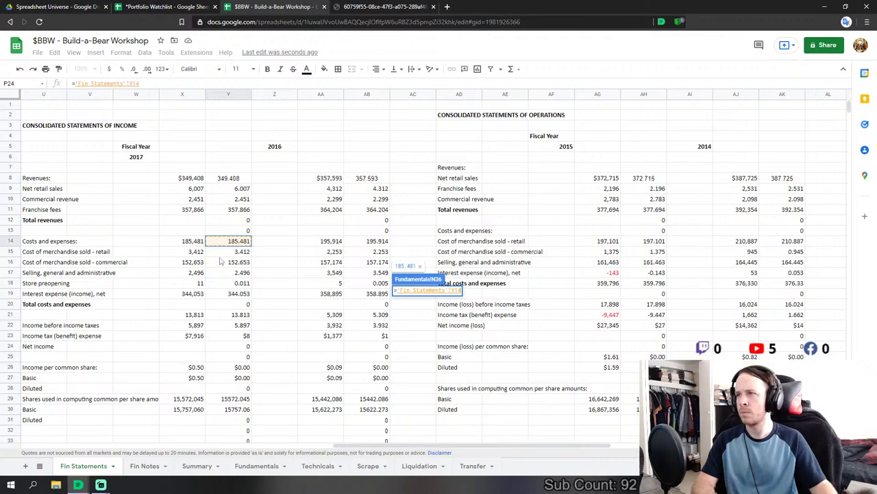
{"action": "scroll", "coordinate": [221, 261], "scroll_direction": "down", "scroll_amount": 2}
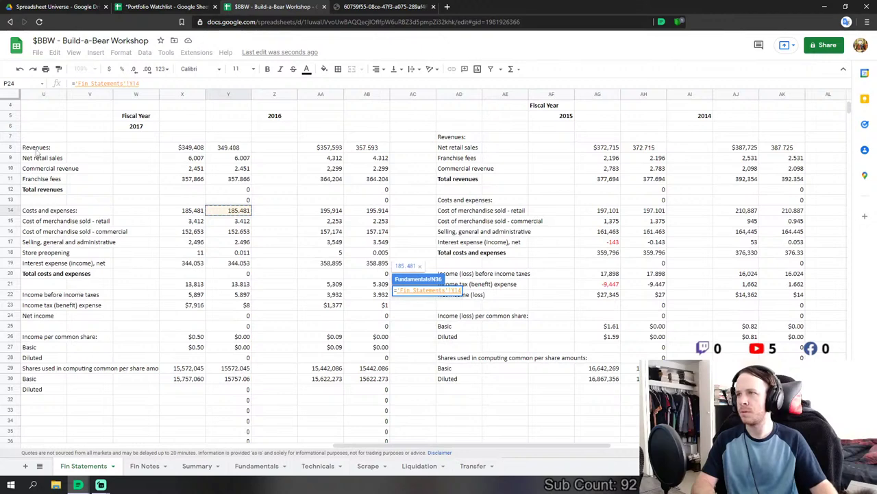
{"action": "key", "text": "Return"}
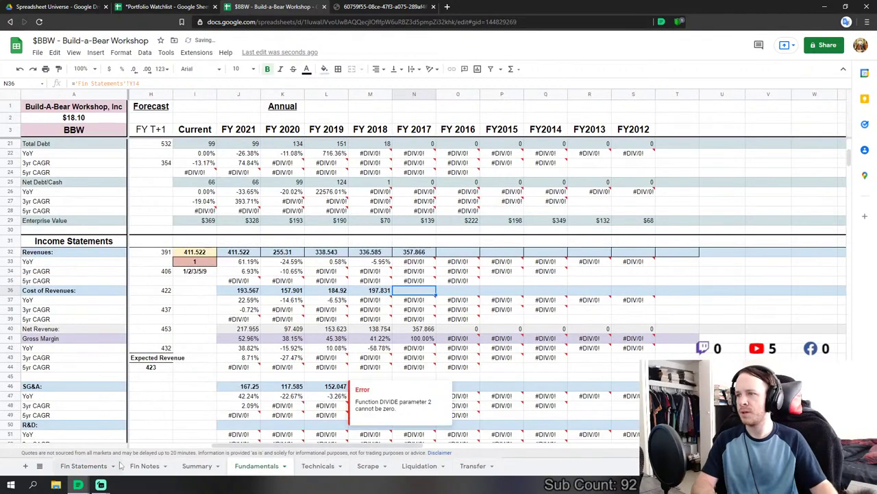
{"action": "left_click", "coordinate": [141, 469]}
- Move the 2017 income statement labels U8:U31 up one row to align with their numbers
{"action": "left_click", "coordinate": [79, 468]}
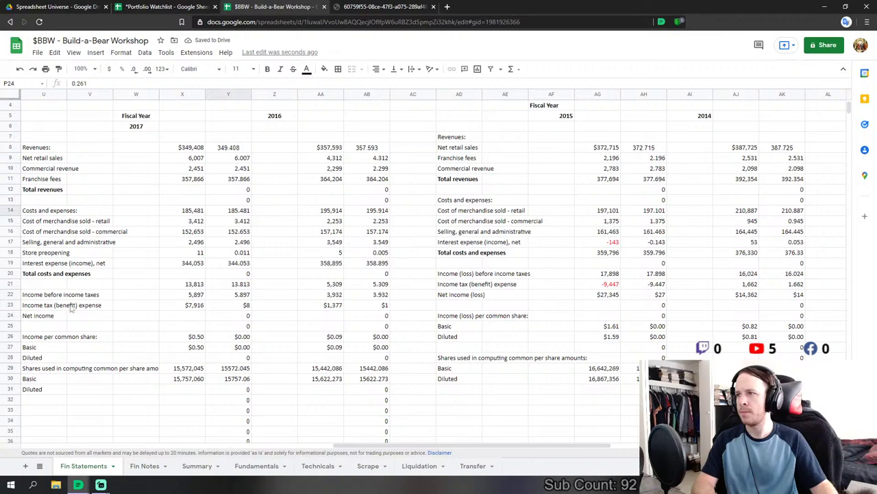
{"action": "left_click_drag", "start_coordinate": [38, 152], "coordinate": [43, 388]}
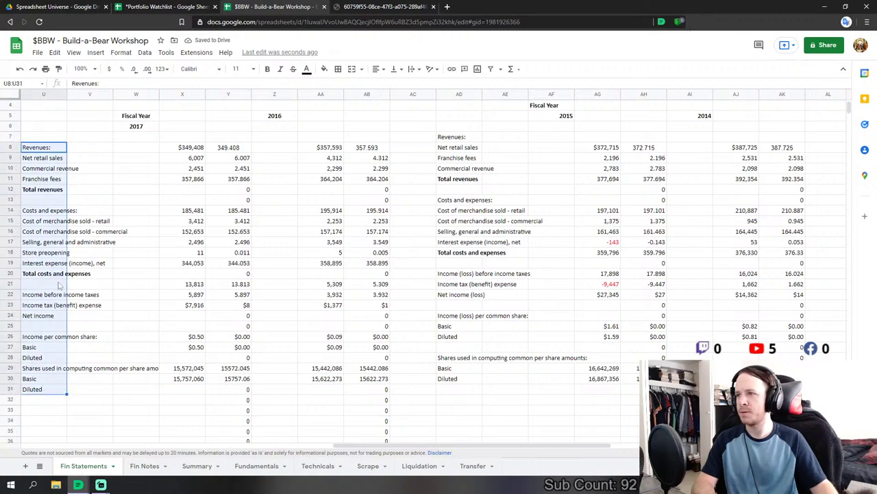
{"action": "left_click_drag", "start_coordinate": [43, 140], "coordinate": [46, 135]}
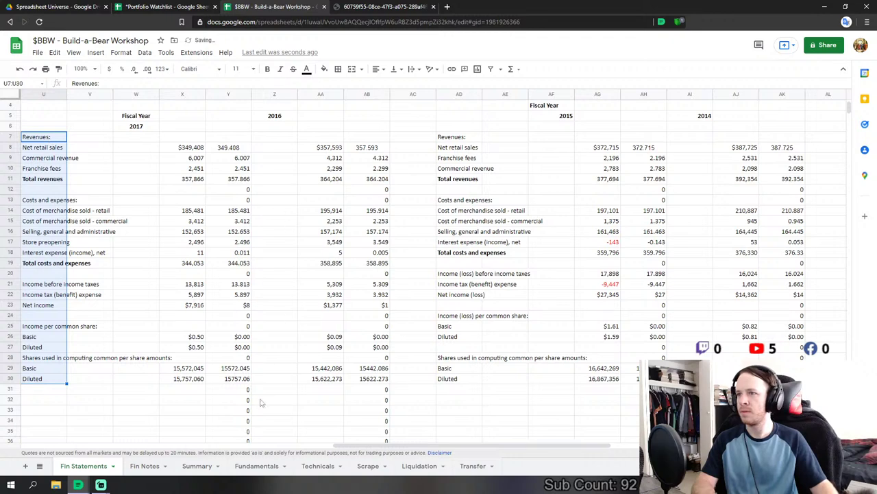
- Begin rewriting FY 2017 cost of revenues as total costs and expenses minus interest expense
{"action": "left_click", "coordinate": [256, 466]}
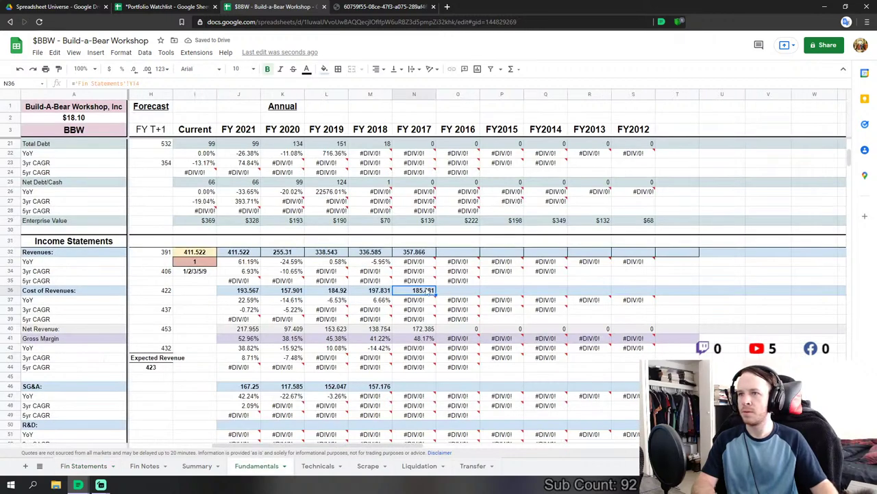
{"action": "left_click", "coordinate": [421, 298]}
{"action": "left_click", "coordinate": [84, 466]}
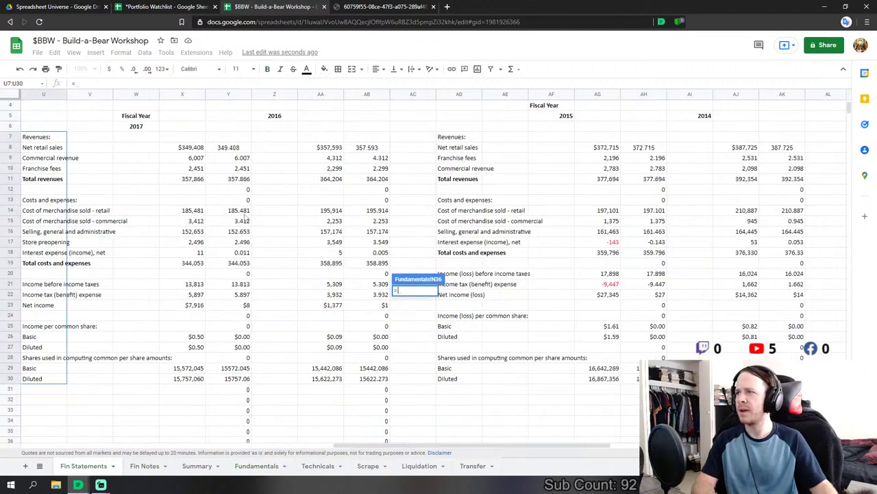
{"action": "left_click", "coordinate": [243, 263]}
{"action": "type", "text": "-"}
{"action": "left_click", "coordinate": [244, 253]}
- Finish the cost of revenues formula by also subtracting SG&A and store preopening costs
{"action": "type", "text": "-"}
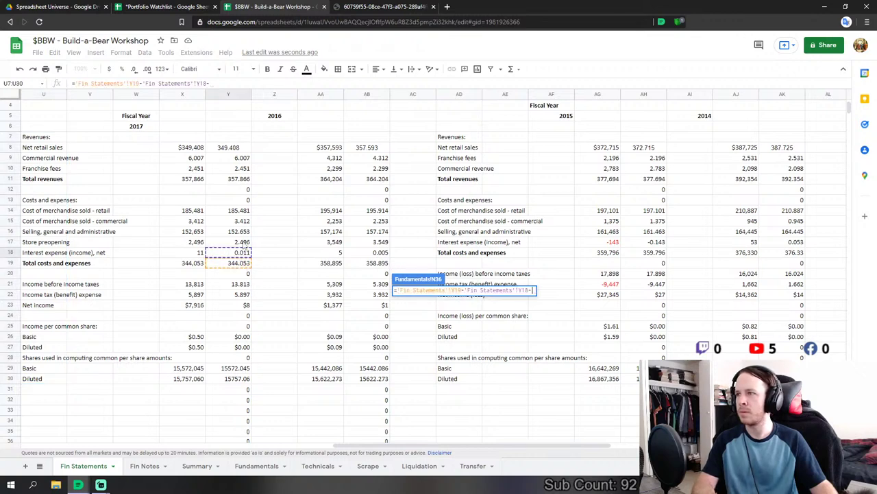
{"action": "left_click", "coordinate": [240, 234]}
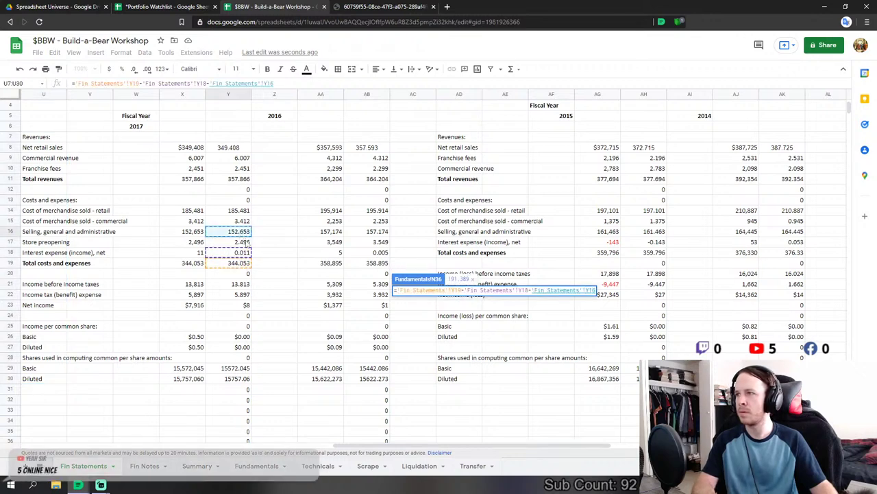
{"action": "type", "text": "-"}
{"action": "left_click", "coordinate": [247, 243]}
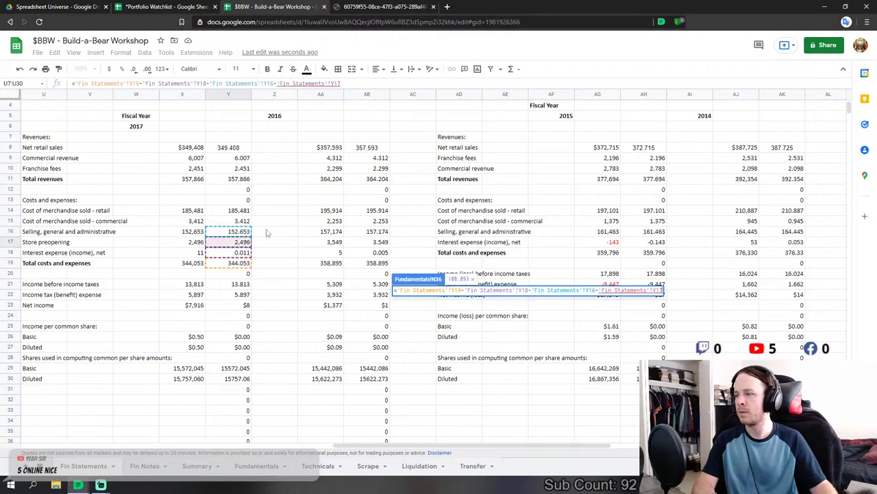
{"action": "key", "text": "Return"}
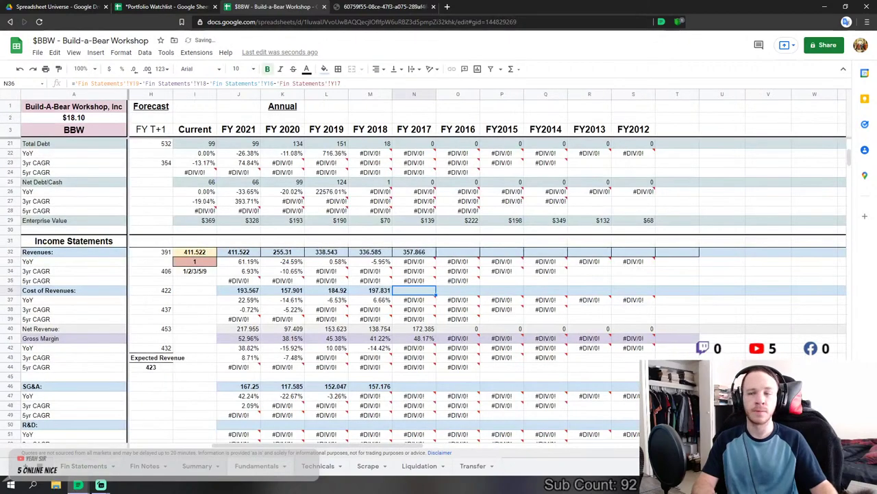
- Link FY 2017 SG&A (152.653) and net interest expense to their Fin Statements figures
{"action": "left_click", "coordinate": [415, 290]}
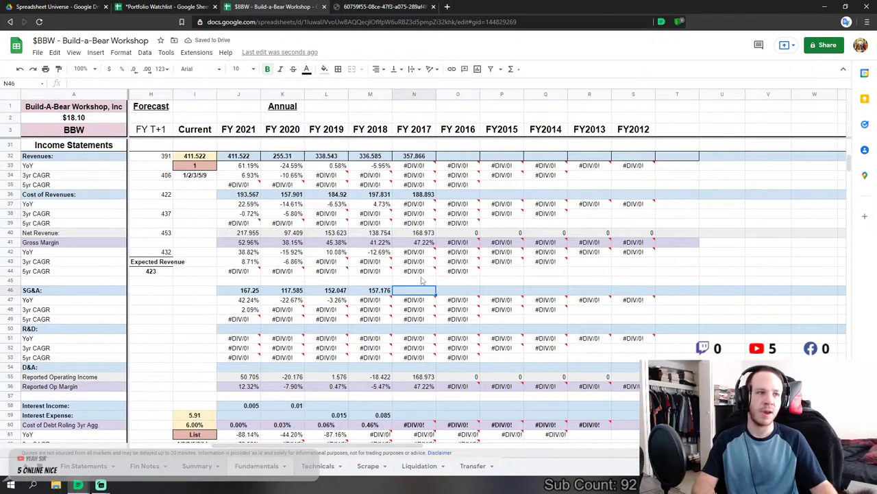
{"action": "type", "text": "="}
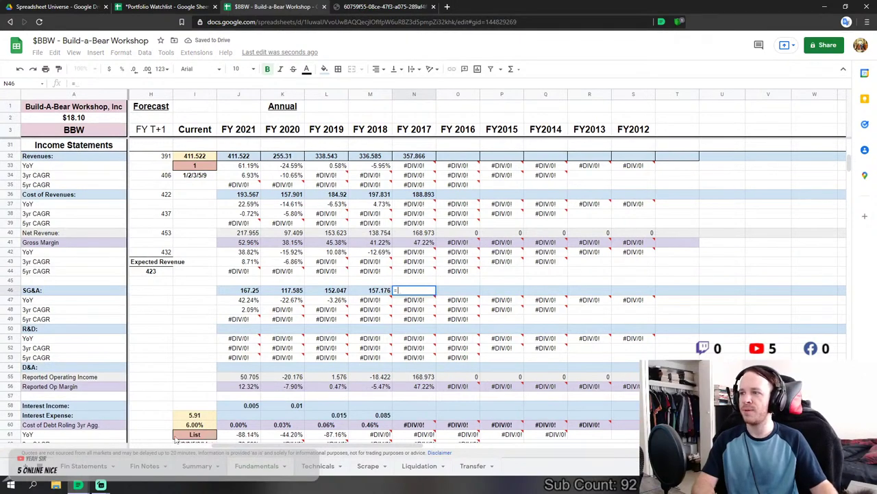
{"action": "left_click", "coordinate": [87, 465]}
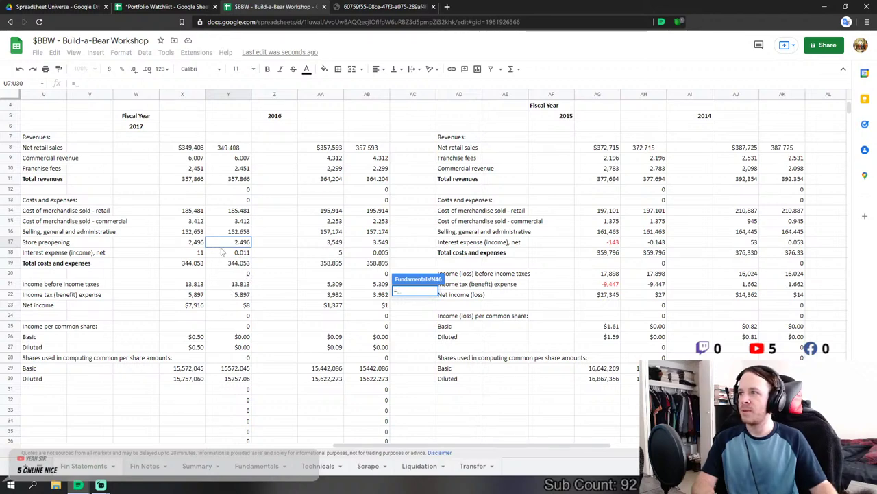
{"action": "left_click", "coordinate": [246, 233]}
{"action": "key", "text": "Return"}
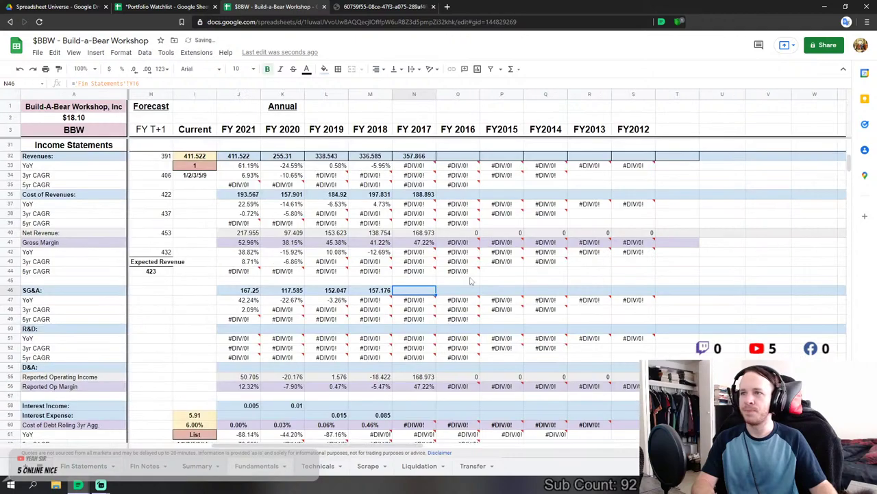
{"action": "left_click", "coordinate": [421, 313]}
{"action": "type", "text": "="}
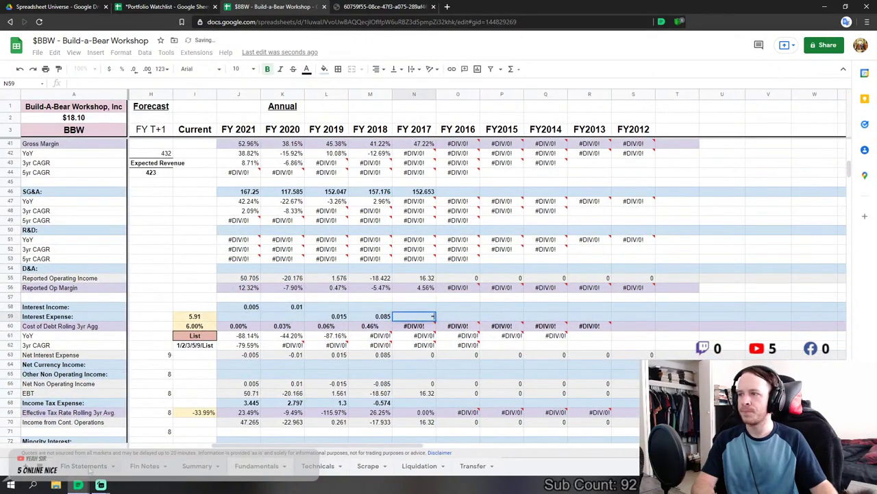
{"action": "left_click", "coordinate": [84, 465]}
{"action": "left_click", "coordinate": [242, 254]}
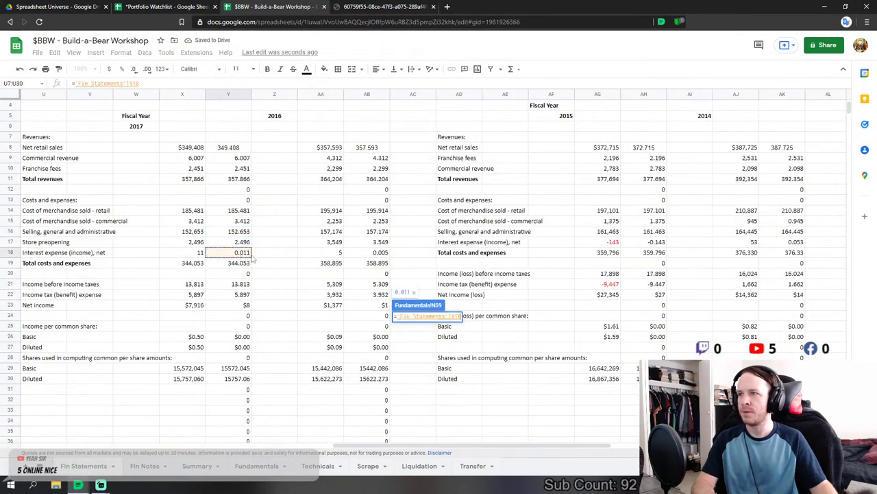
{"action": "key", "text": "Return"}
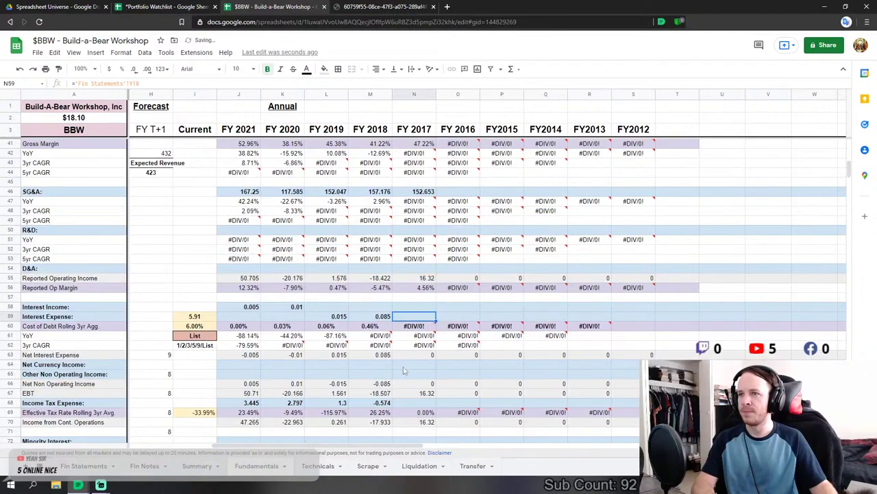
- Link FY 2017 income tax expense (5.897) and diluted shares, dividing the share count by 1000
{"action": "left_click", "coordinate": [414, 402]}
{"action": "type", "text": "="}
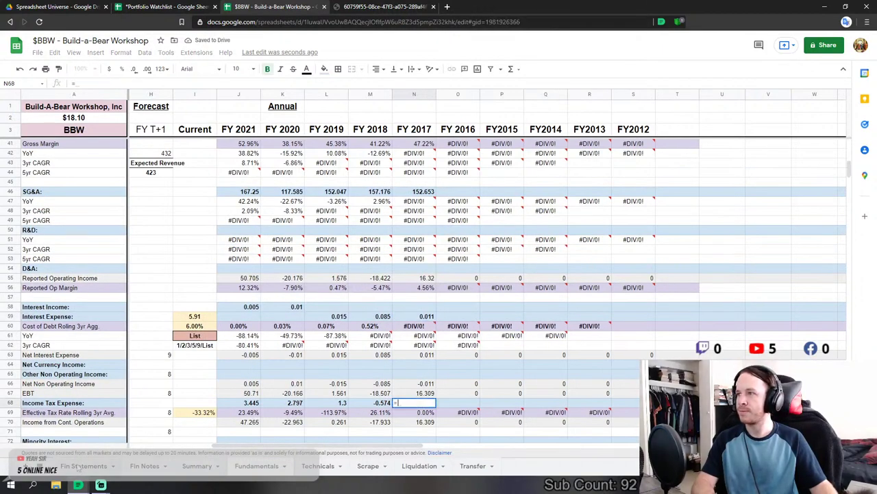
{"action": "left_click", "coordinate": [83, 466]}
{"action": "left_click", "coordinate": [242, 294]}
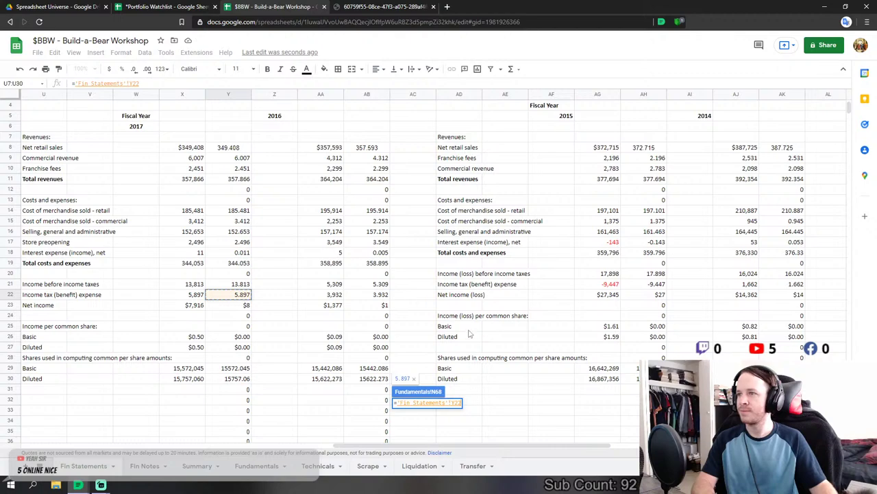
{"action": "key", "text": "Return"}
{"action": "scroll", "coordinate": [406, 338], "scroll_direction": "down", "scroll_amount": 5}
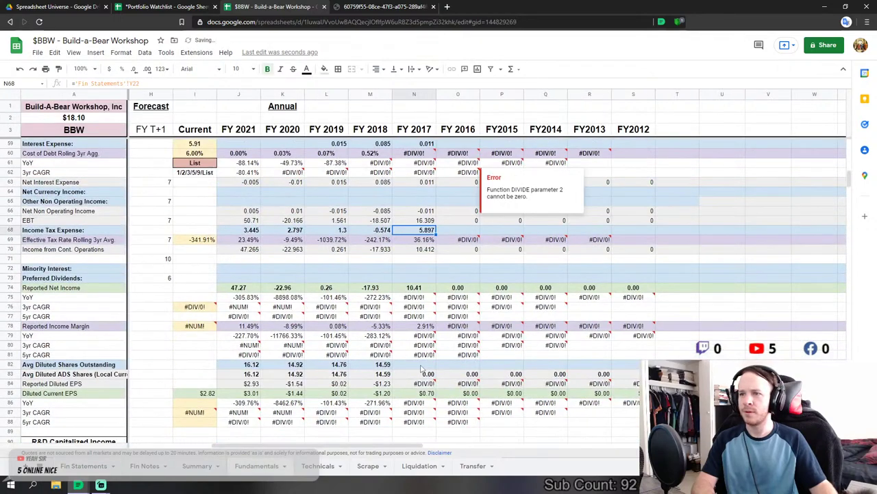
{"action": "left_click", "coordinate": [414, 364]}
{"action": "type", "text": "="}
{"action": "left_click", "coordinate": [84, 466]}
{"action": "scroll", "coordinate": [370, 349], "scroll_direction": "down", "scroll_amount": 2}
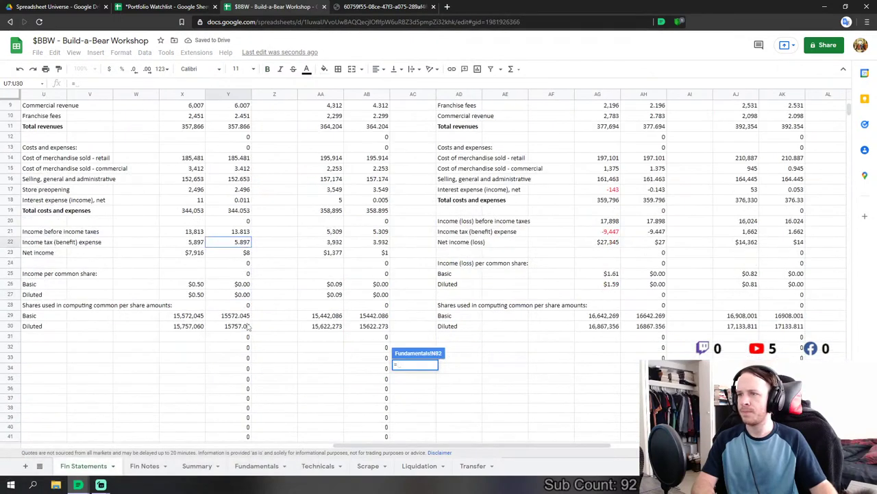
{"action": "left_click", "coordinate": [228, 326]}
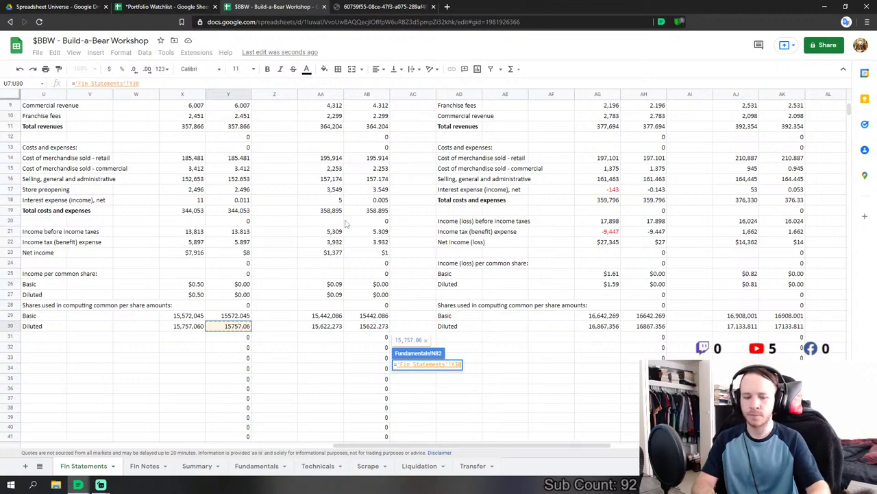
{"action": "type", "text": "/1000"}
{"action": "key", "text": "Return"}
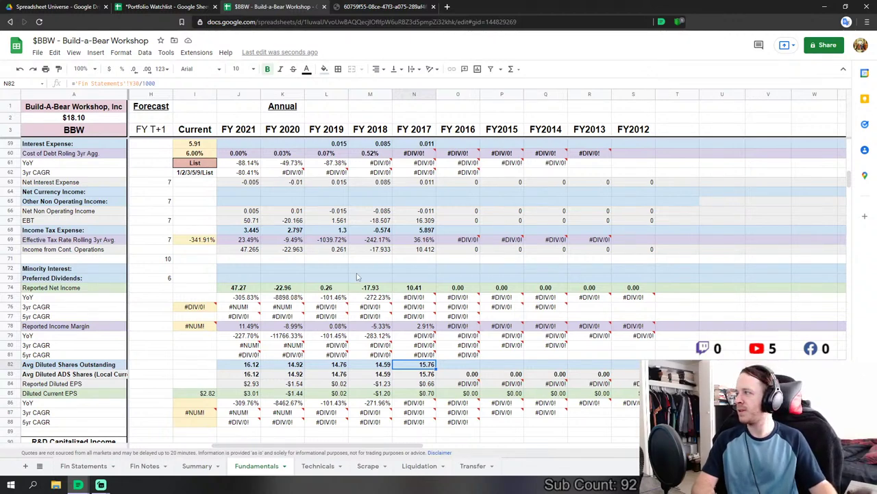
- Link FY 2017 depreciation in N127 to Fin Statements depreciation and amortization 16.165
{"action": "scroll", "coordinate": [437, 276], "scroll_direction": "down", "scroll_amount": 5}
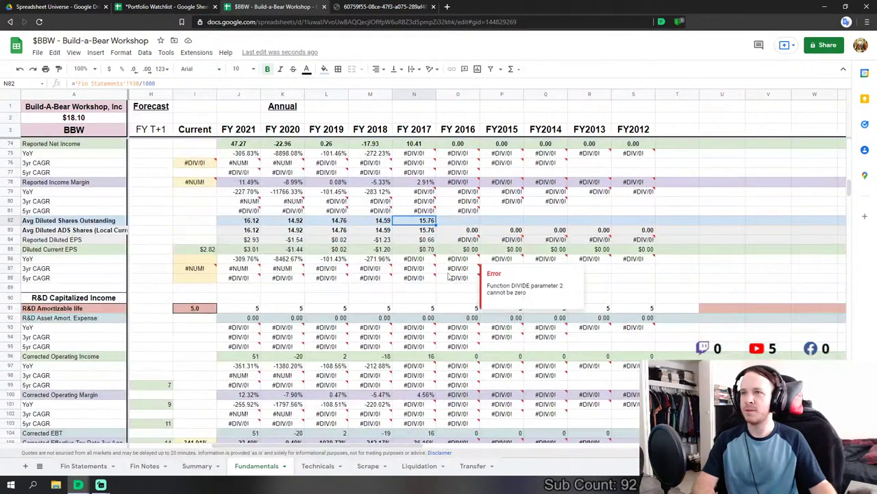
{"action": "scroll", "coordinate": [449, 275], "scroll_direction": "down", "scroll_amount": 10}
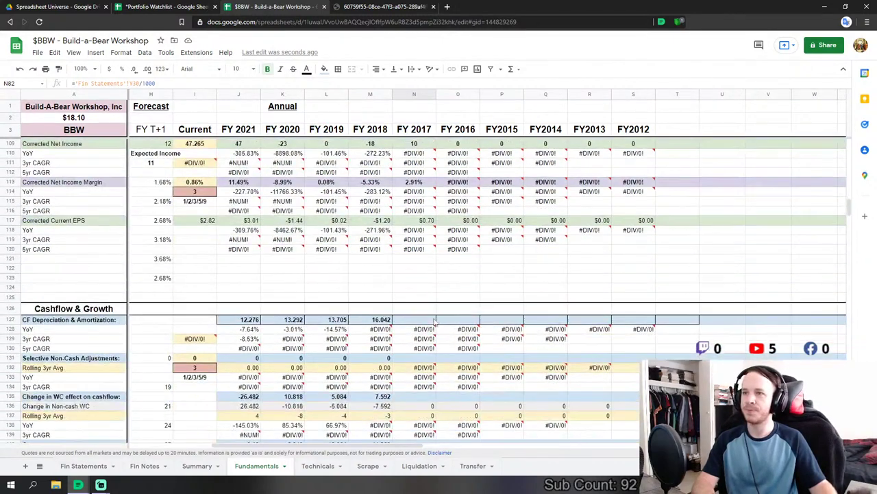
{"action": "scroll", "coordinate": [433, 320], "scroll_direction": "down", "scroll_amount": 1}
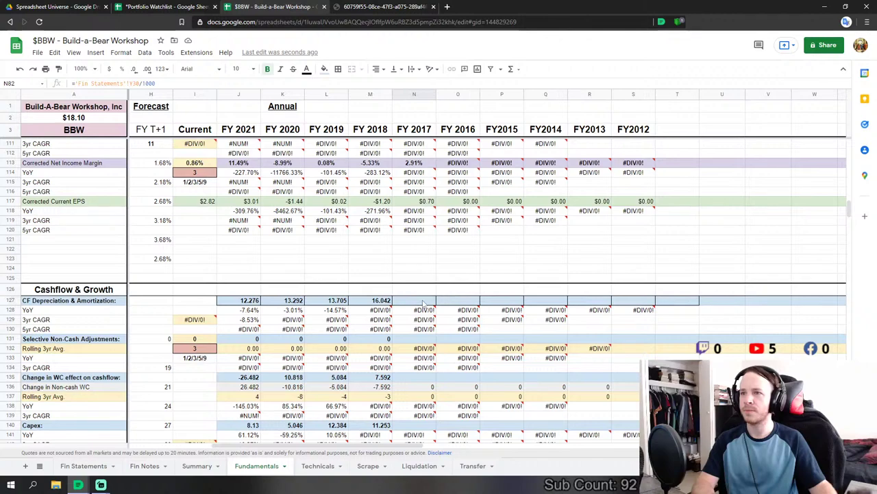
{"action": "left_click", "coordinate": [427, 300]}
{"action": "type", "text": "="}
{"action": "left_click", "coordinate": [89, 470]}
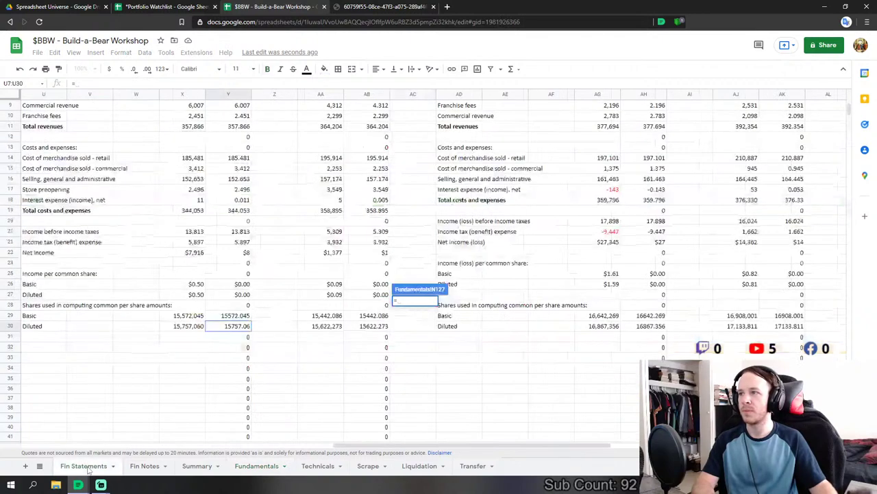
{"action": "scroll", "coordinate": [198, 349], "scroll_direction": "down", "scroll_amount": 8}
{"action": "scroll", "coordinate": [209, 348], "scroll_direction": "down", "scroll_amount": 2}
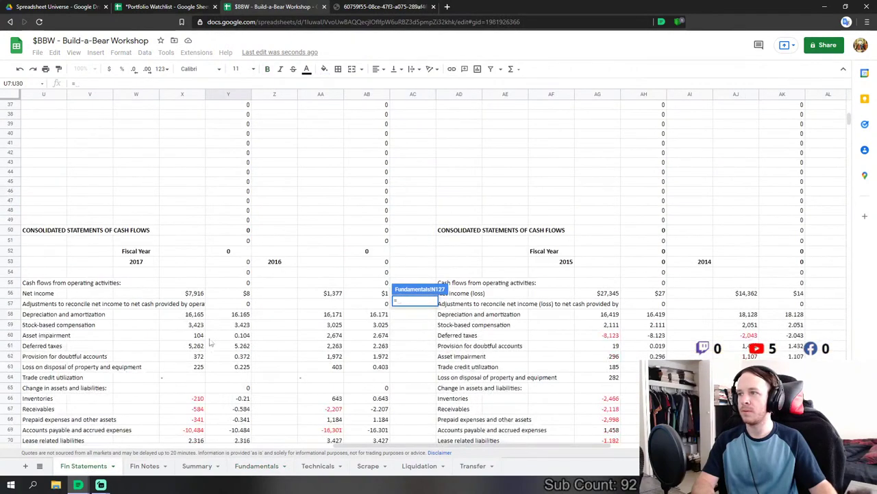
{"action": "left_click", "coordinate": [246, 315]}
{"action": "key", "text": "Return"}
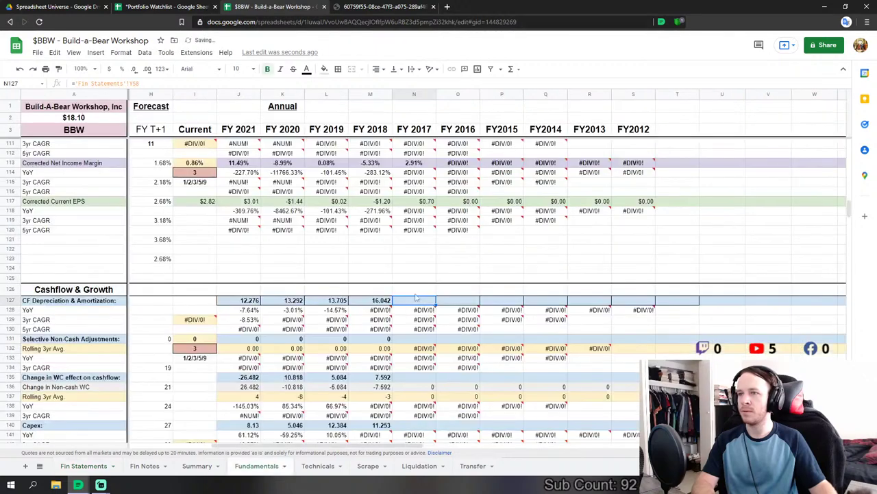
- Set FY 2017 working-capital change in N135 to a SUM of asset impairment and following adjustments
{"action": "left_click", "coordinate": [418, 347]}
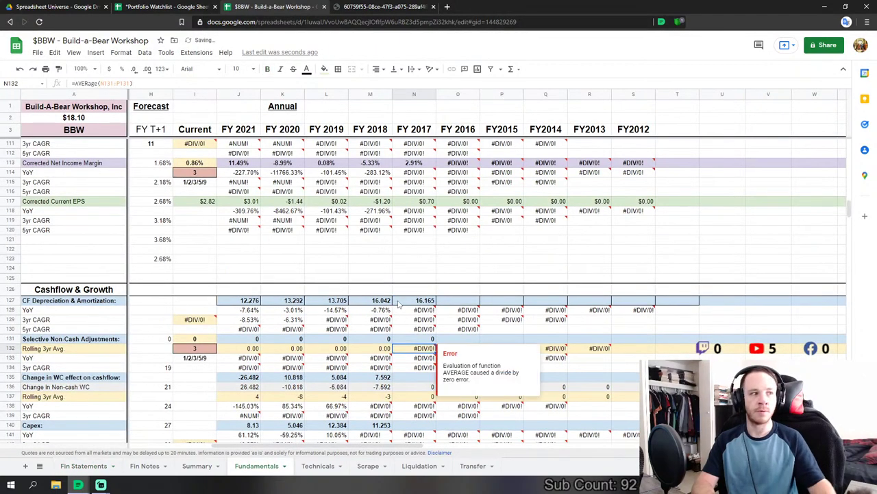
{"action": "left_click", "coordinate": [415, 377]}
{"action": "scroll", "coordinate": [414, 377], "scroll_direction": "down", "scroll_amount": 2}
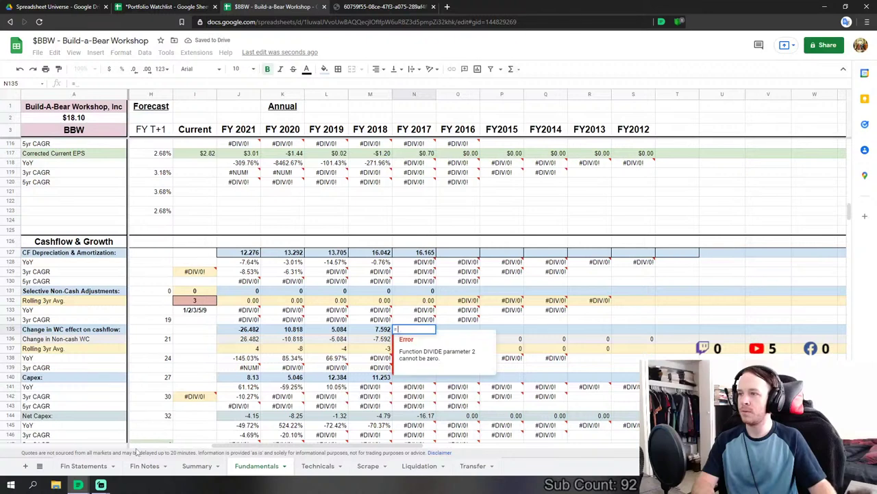
{"action": "type", "text": "=SUM("}
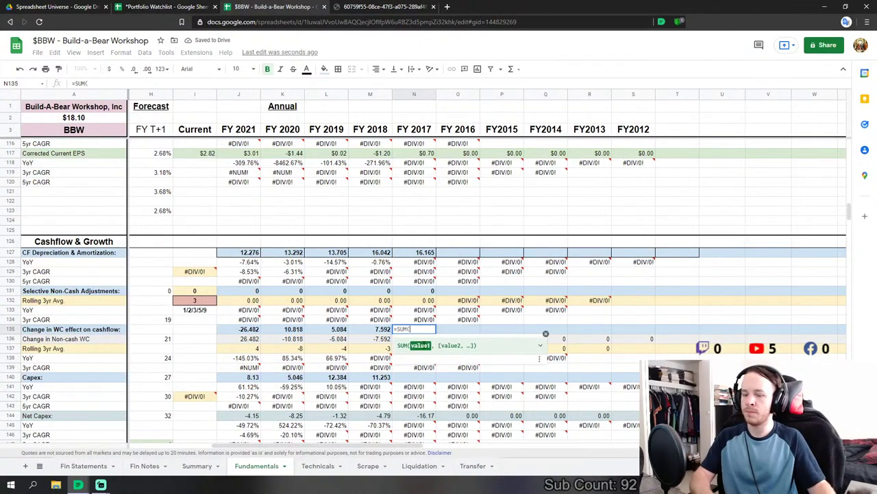
{"action": "left_click", "coordinate": [83, 466]}
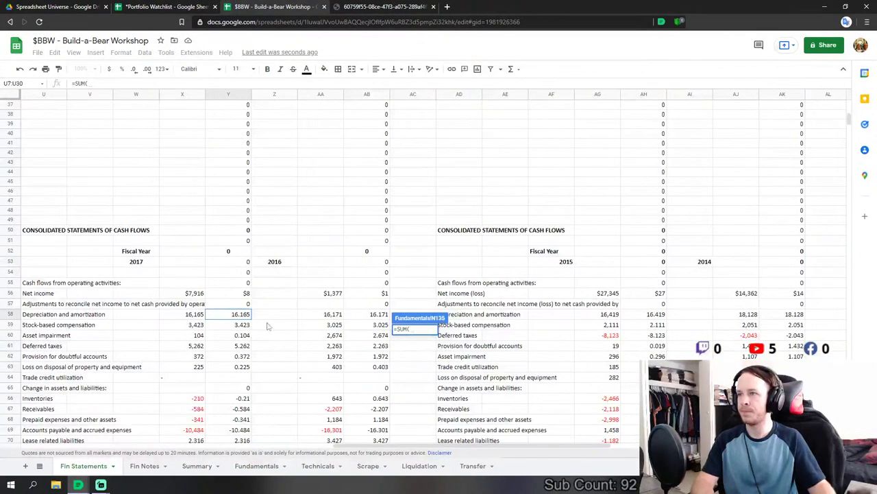
{"action": "left_click", "coordinate": [237, 336]}
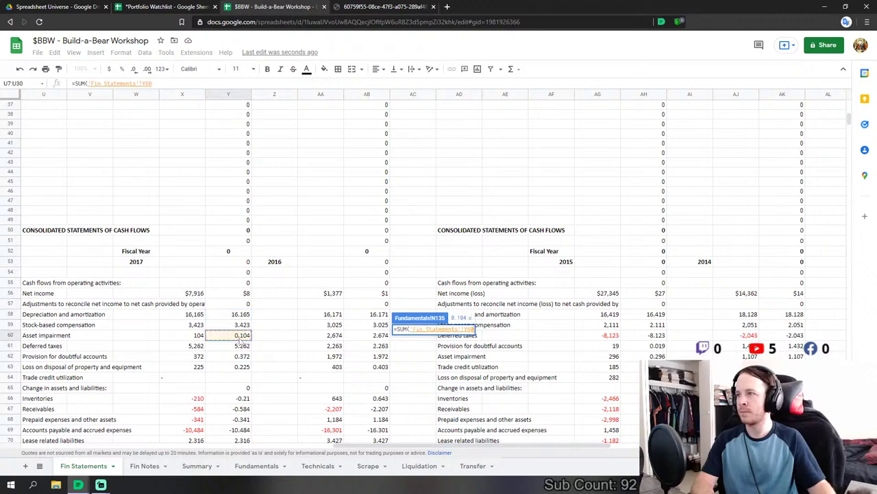
{"action": "type", "text": ","}
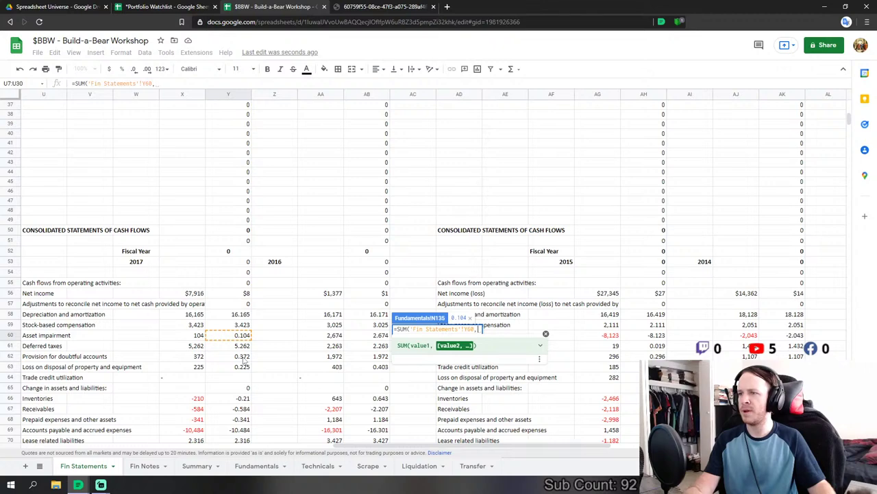
{"action": "left_click", "coordinate": [244, 357]}
{"action": "left_click_drag", "start_coordinate": [244, 366], "coordinate": [235, 384]}
{"action": "scroll", "coordinate": [237, 381], "scroll_direction": "down", "scroll_amount": 2}
{"action": "key", "text": "Return"}
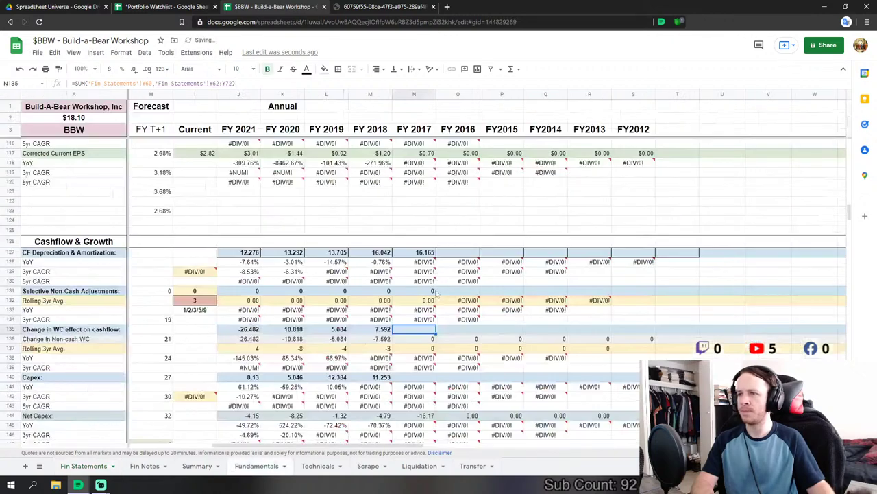
- Set FY2017 Capex as negative property purchases minus other-asset purchases and insurance proceeds
{"action": "scroll", "coordinate": [422, 311], "scroll_direction": "down", "scroll_amount": 1}
{"action": "left_click", "coordinate": [422, 310]}
{"action": "scroll", "coordinate": [421, 309], "scroll_direction": "down", "scroll_amount": 1}
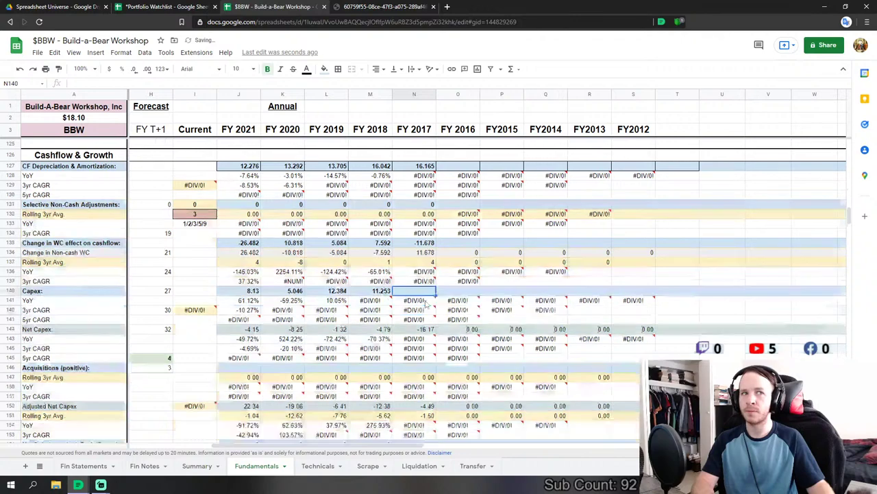
{"action": "type", "text": "="}
{"action": "left_click", "coordinate": [79, 467]}
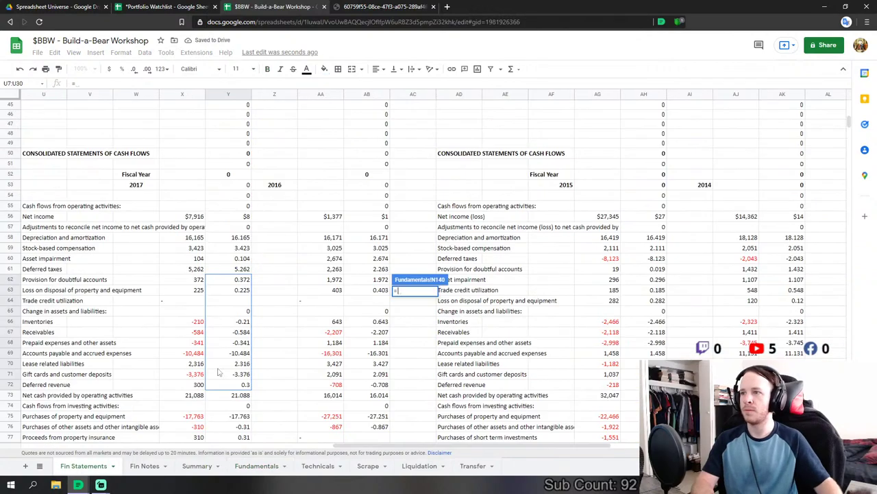
{"action": "scroll", "coordinate": [235, 321], "scroll_direction": "down", "scroll_amount": 5}
{"action": "type", "text": "-'Fin Statements'!Y75"}
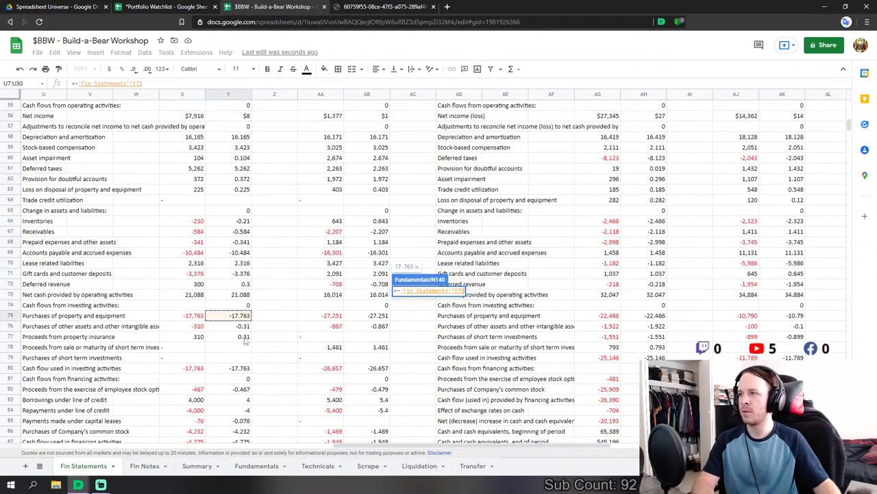
{"action": "left_click", "coordinate": [239, 316]}
{"action": "type", "text": "-"}
{"action": "left_click", "coordinate": [241, 327]}
{"action": "type", "text": "-'Fin Statements'!Y76-"}
{"action": "left_click", "coordinate": [240, 336]}
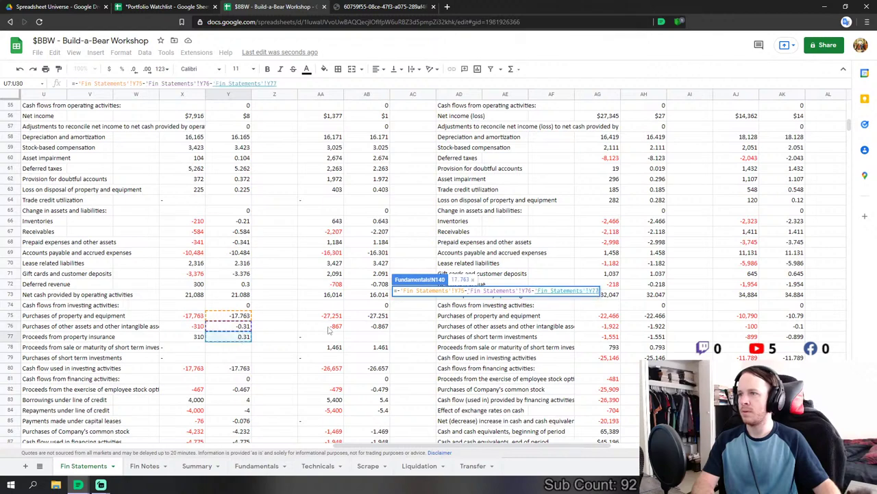
{"action": "key", "text": "Return"}
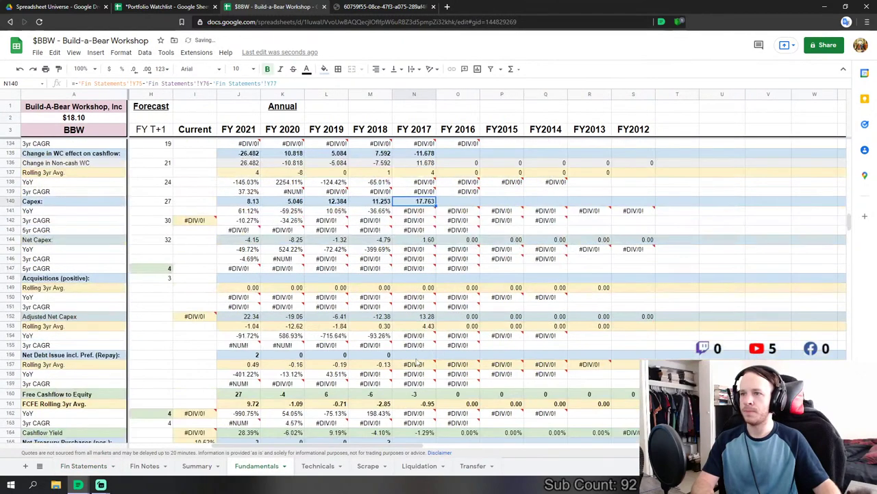
- Set FY2017 Net Debt Issue as the sum of Fin Statements Y82 through Y85
{"action": "left_click", "coordinate": [410, 355]}
{"action": "type", "text": "="}
{"action": "left_click", "coordinate": [83, 466]}
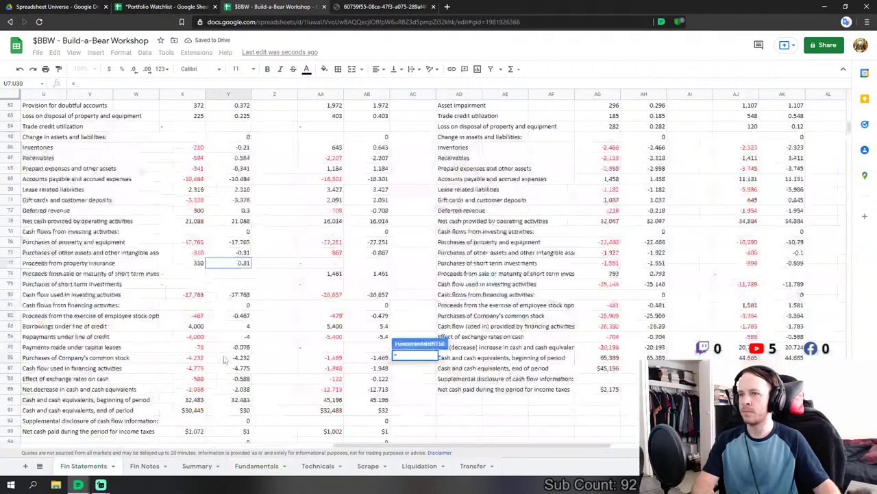
{"action": "left_click", "coordinate": [242, 316]}
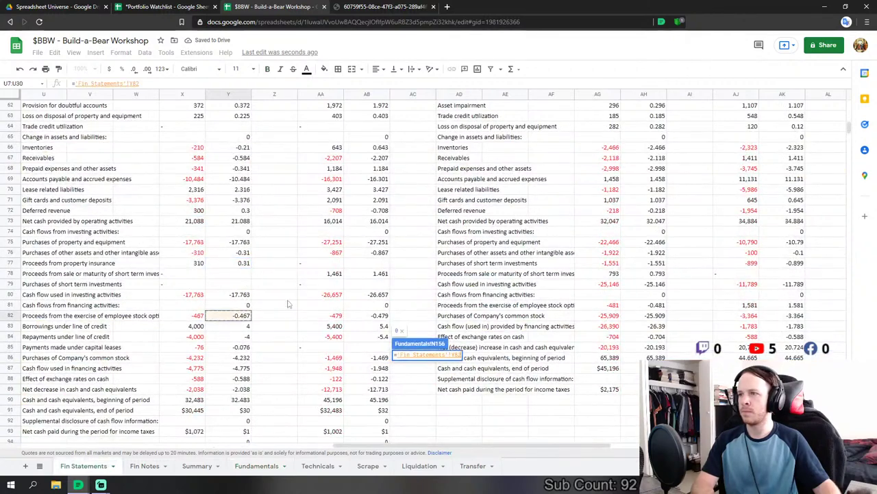
{"action": "type", "text": "+"}
{"action": "left_click", "coordinate": [227, 327]}
{"action": "type", "text": "+"}
{"action": "left_click", "coordinate": [234, 337]}
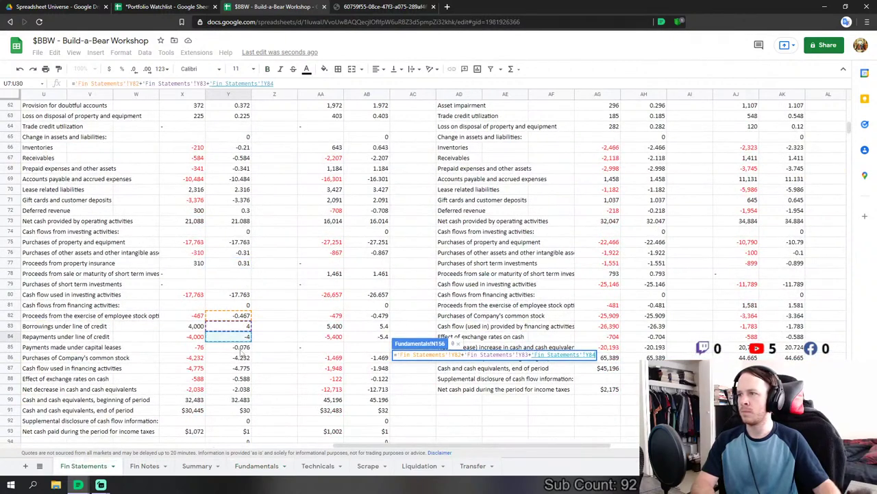
{"action": "type", "text": "+"}
{"action": "left_click", "coordinate": [241, 348]}
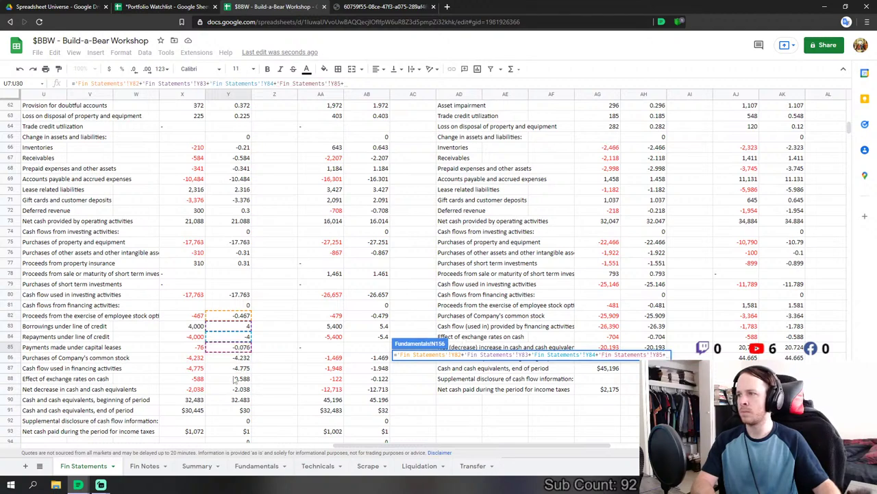
{"action": "key", "text": "Return"}
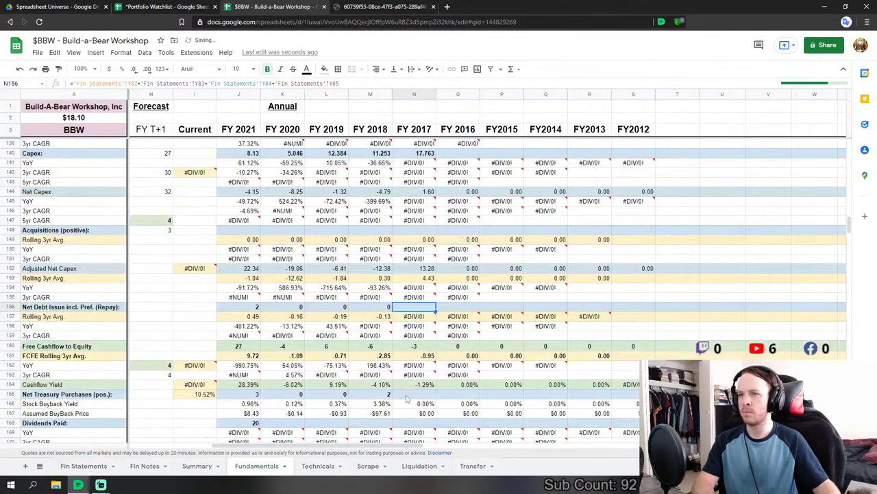
- Set FY2017 Net Treasury Purchases as common stock purchases Y86 minus stock option proceeds Y82
{"action": "scroll", "coordinate": [379, 369], "scroll_direction": "down", "scroll_amount": 3}
{"action": "left_click", "coordinate": [414, 365]}
{"action": "type", "text": "="}
{"action": "left_click", "coordinate": [90, 459]}
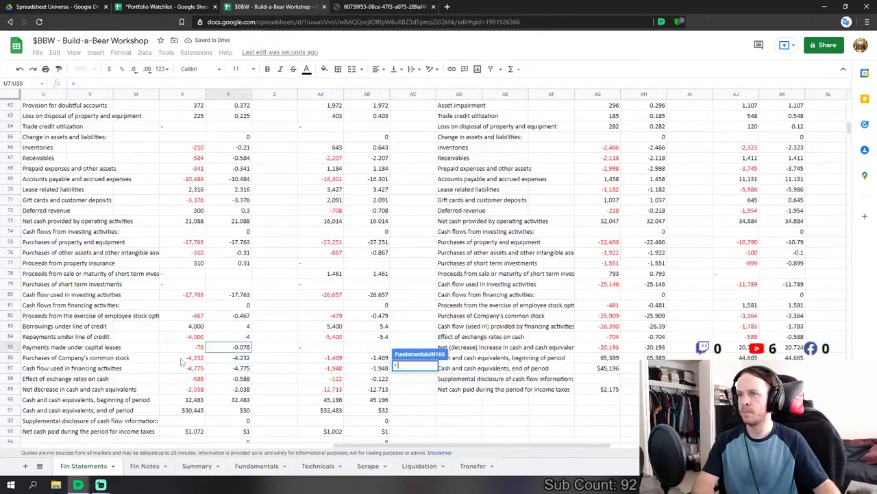
{"action": "left_click", "coordinate": [241, 358]}
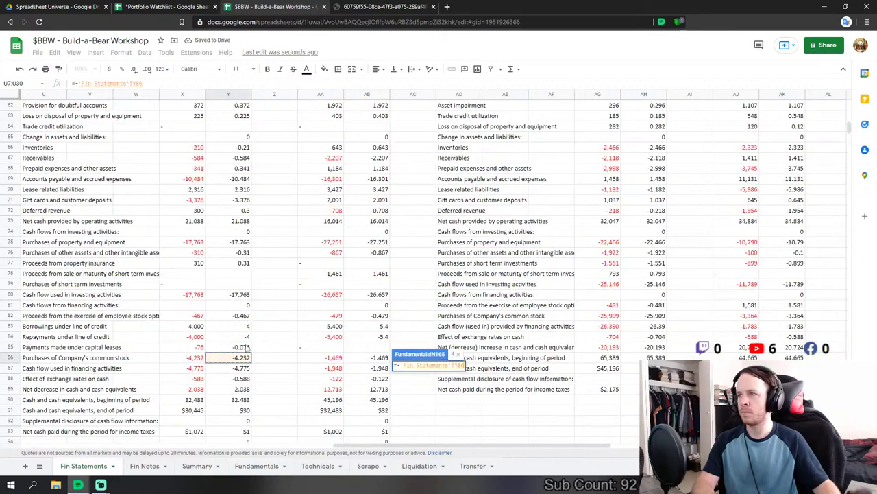
{"action": "left_click", "coordinate": [242, 316]}
{"action": "key", "text": "Return"}
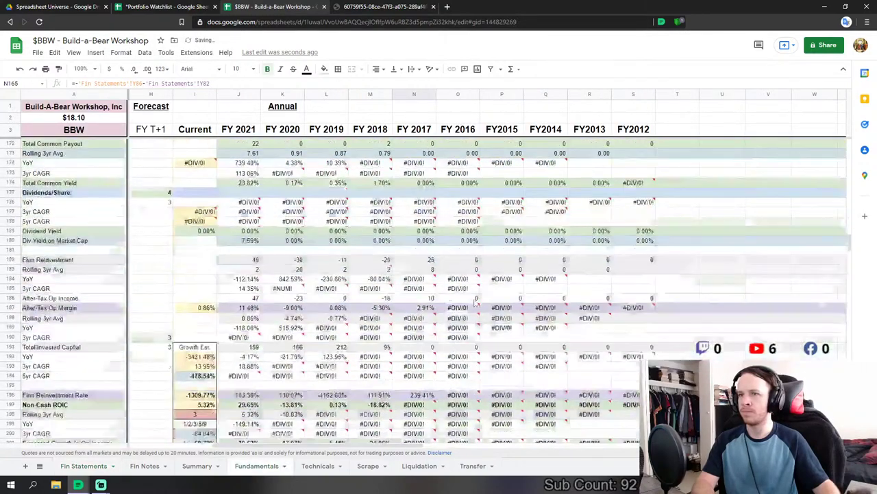
{"action": "scroll", "coordinate": [475, 302], "scroll_direction": "down", "scroll_amount": 10}
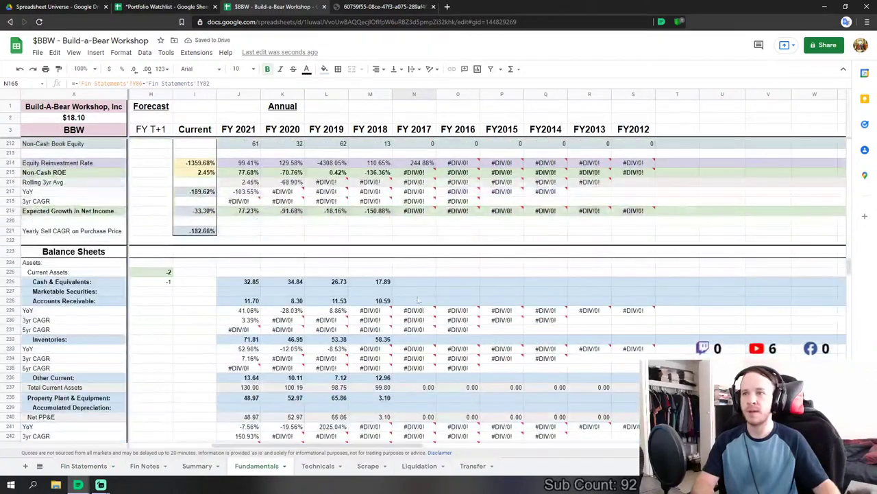
- Link FY2017 cash to Fin Statements Y113 and accounts receivable to Y115
{"action": "left_click", "coordinate": [414, 281]}
{"action": "type", "text": "="}
{"action": "left_click", "coordinate": [83, 465]}
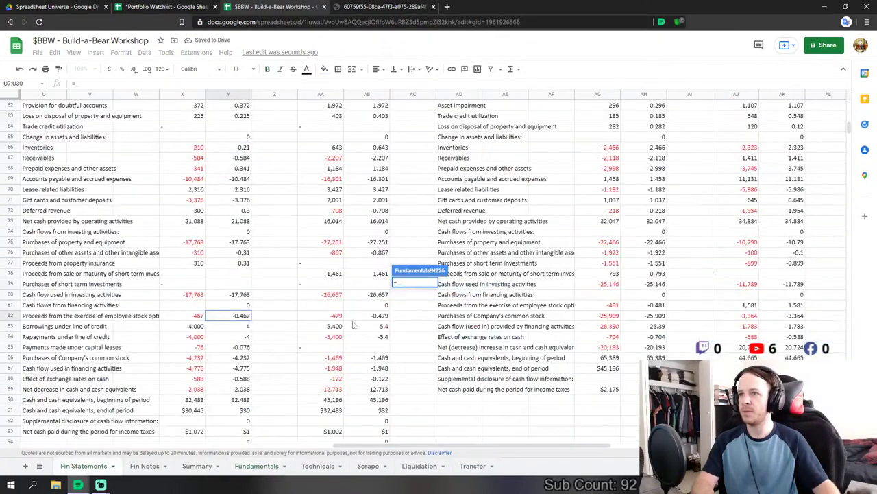
{"action": "scroll", "coordinate": [353, 325], "scroll_direction": "down", "scroll_amount": 8}
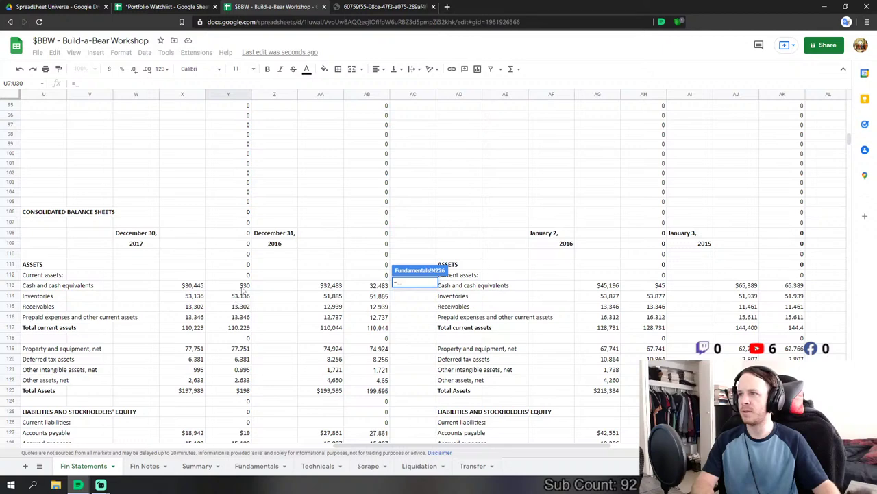
{"action": "left_click", "coordinate": [244, 287]}
{"action": "key", "text": "Return"}
{"action": "key", "text": "Down"}
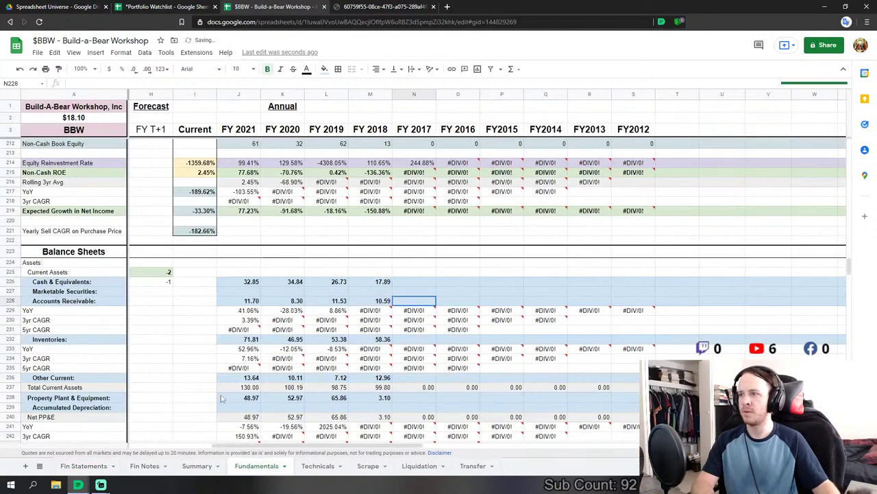
{"action": "type", "text": "="}
{"action": "left_click", "coordinate": [84, 465]}
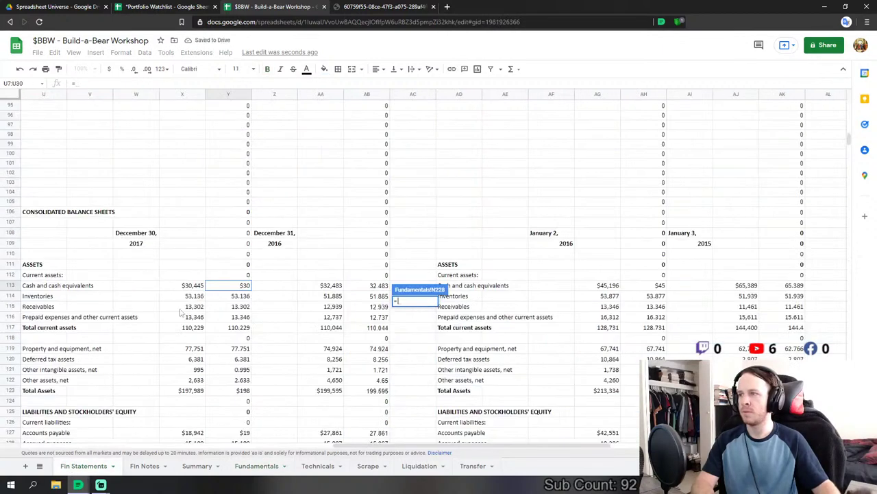
{"action": "left_click", "coordinate": [243, 307]}
{"action": "key", "text": "Return"}
- Link FY2017 inventories to Fin Statements Y114 and other current assets to prepaid expenses Y116
{"action": "left_click", "coordinate": [424, 340]}
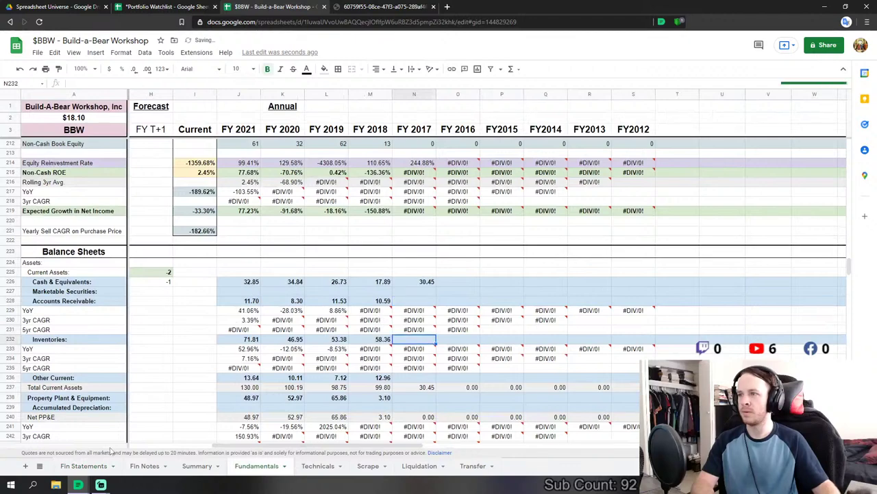
{"action": "type", "text": "="}
{"action": "left_click", "coordinate": [84, 465]}
{"action": "left_click", "coordinate": [239, 295]}
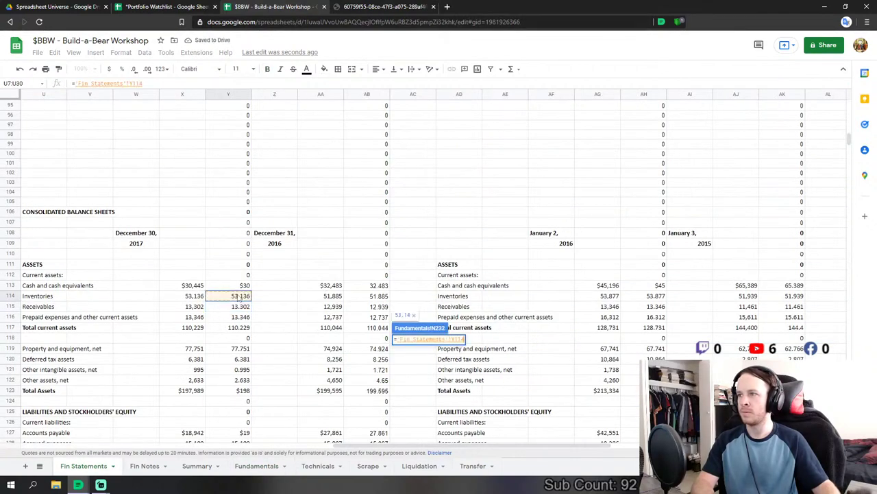
{"action": "key", "text": "Return"}
{"action": "left_click", "coordinate": [418, 379]}
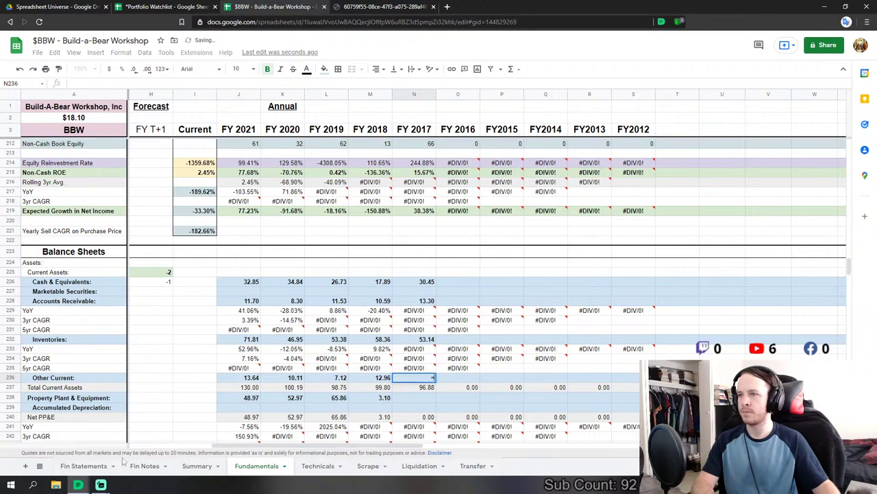
{"action": "type", "text": "="}
{"action": "left_click", "coordinate": [84, 465]}
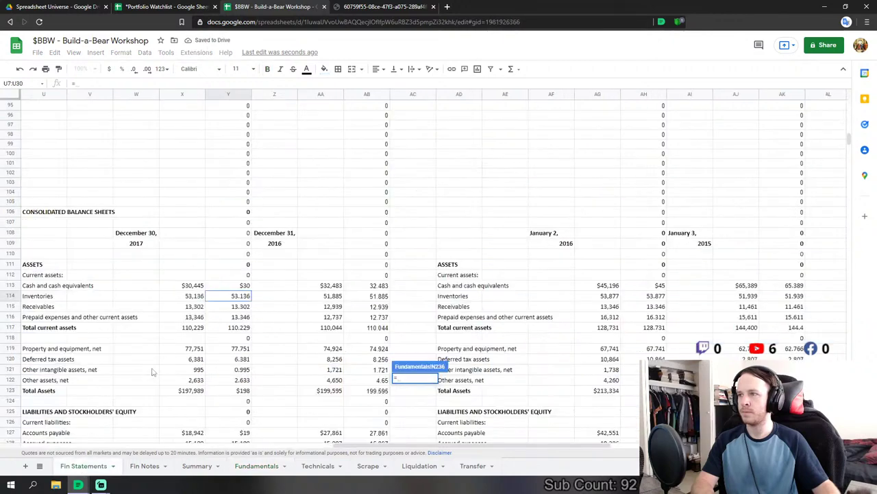
{"action": "left_click", "coordinate": [239, 317]}
{"action": "key", "text": "Return"}
- Link FY2017 PP&E to Fin Statements Y119 and intangible assets to Y121
{"action": "left_click", "coordinate": [418, 300]}
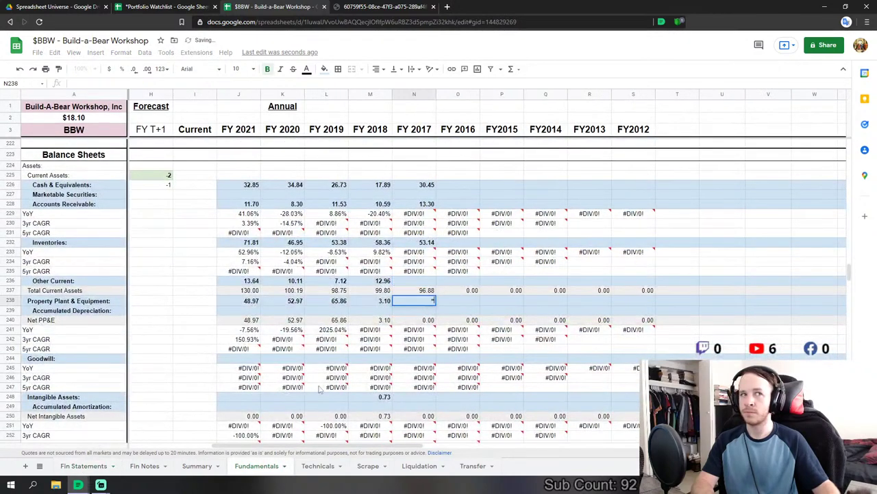
{"action": "type", "text": "="}
{"action": "left_click", "coordinate": [83, 466]}
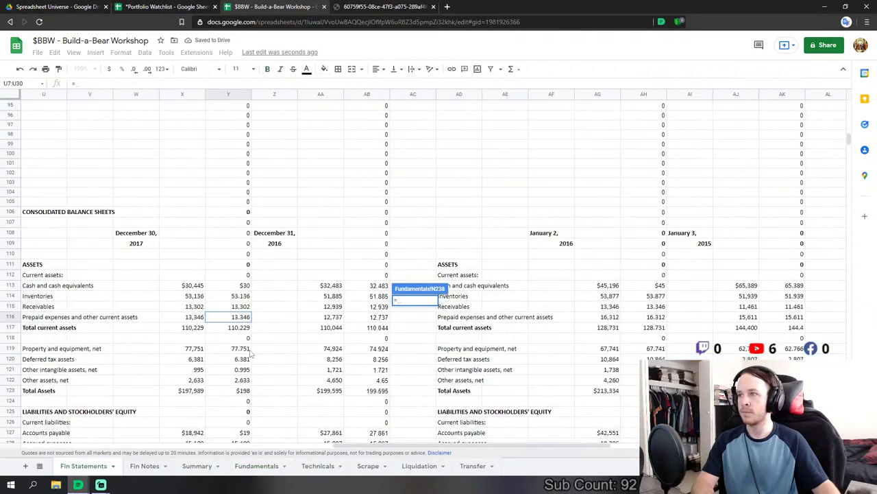
{"action": "left_click", "coordinate": [246, 350]}
{"action": "key", "text": "Return"}
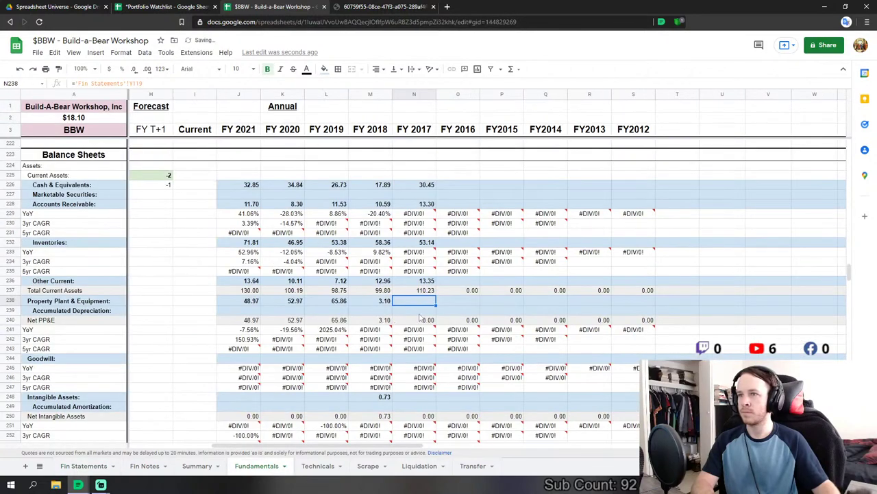
{"action": "left_click", "coordinate": [420, 318]}
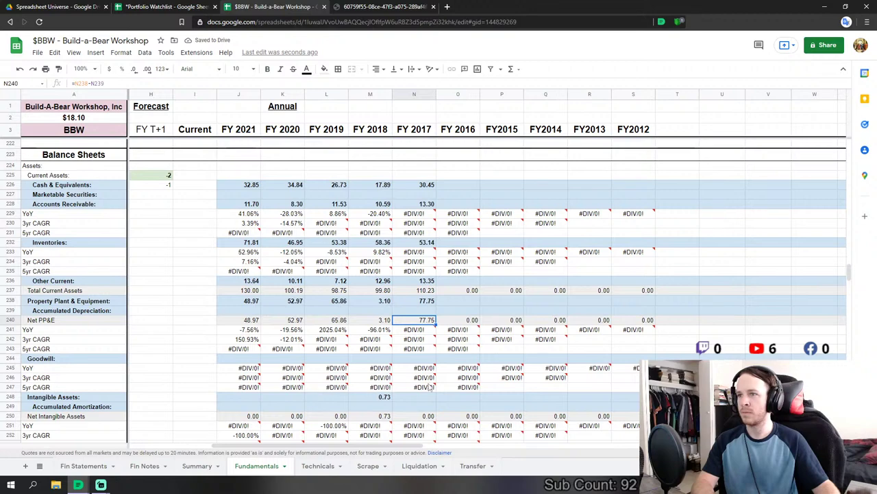
{"action": "left_click", "coordinate": [415, 397]}
{"action": "type", "text": "="}
{"action": "left_click", "coordinate": [84, 466]}
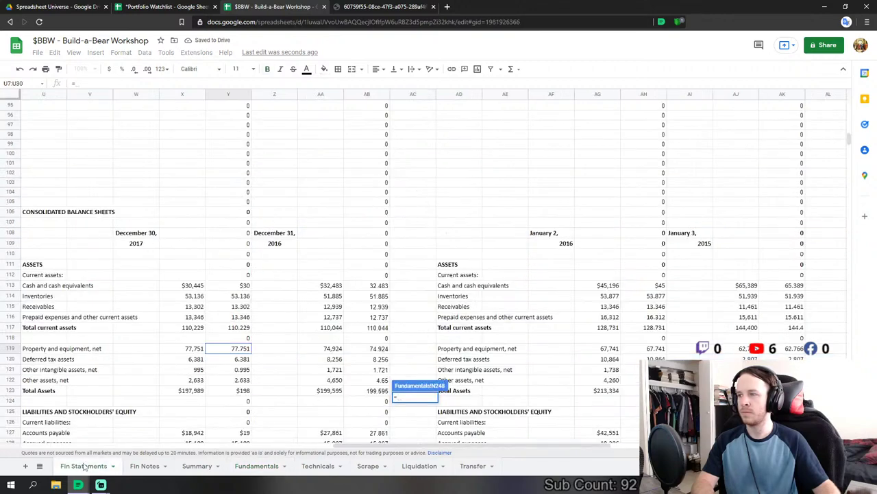
{"action": "left_click", "coordinate": [237, 370]}
{"action": "key", "text": "Return"}
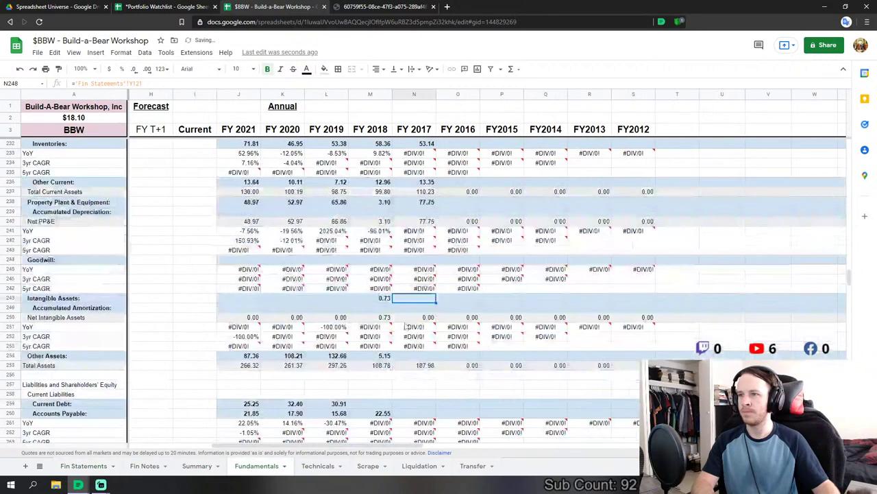
- Set FY2017 Other Assets to ='Fin Statements'!Y122+Y120, bringing total assets to 197.99
{"action": "left_click", "coordinate": [427, 357]}
{"action": "type", "text": "="}
{"action": "left_click", "coordinate": [84, 465]}
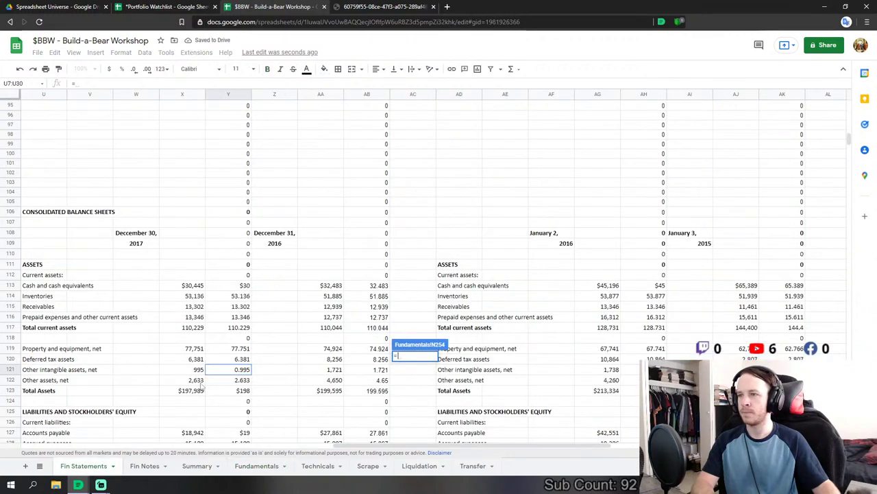
{"action": "left_click", "coordinate": [244, 380]}
{"action": "type", "text": "+"}
{"action": "left_click", "coordinate": [241, 359]}
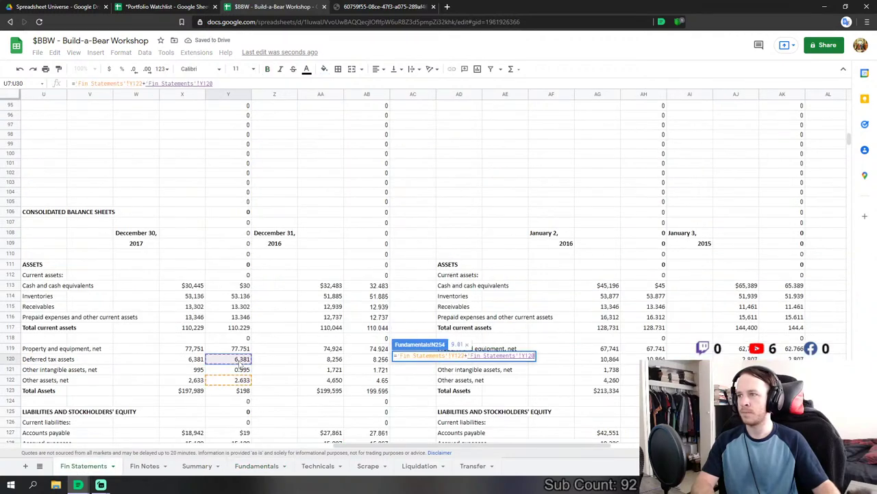
{"action": "key", "text": "Return"}
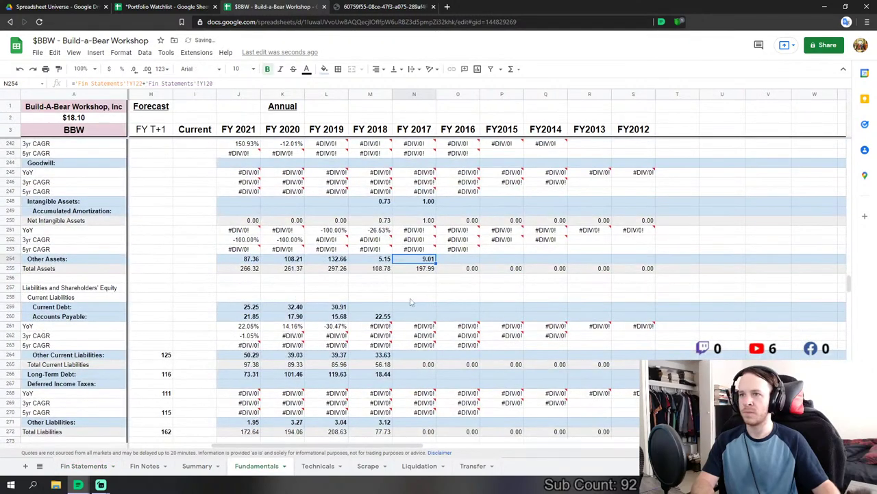
{"action": "left_click", "coordinate": [414, 316]}
- Link FY2017 accounts payable to Fin Statements Y127 (18.94)
{"action": "type", "text": "="}
{"action": "left_click", "coordinate": [84, 465]}
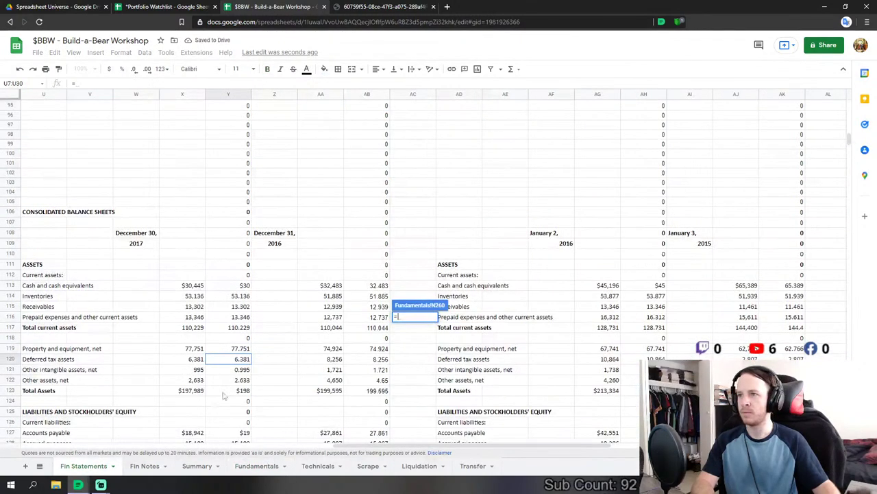
{"action": "scroll", "coordinate": [222, 395], "scroll_direction": "down", "scroll_amount": 2}
{"action": "left_click", "coordinate": [241, 336]}
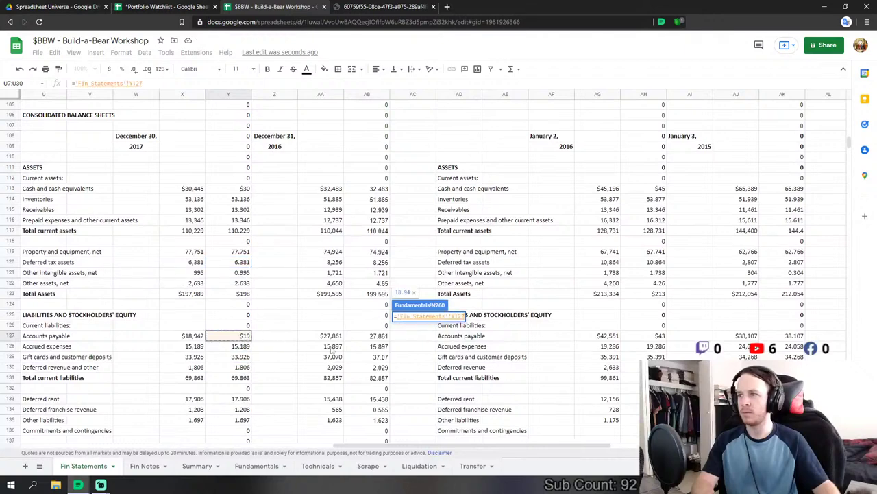
{"action": "key", "text": "Return"}
- Set FY2017 Other Current Liabilities to ='Fin Statements'!Y128+Y129+Y130 (50.92)
{"action": "key", "text": "Down"}
{"action": "key", "text": "Down"}
{"action": "key", "text": "Down"}
{"action": "type", "text": "="}
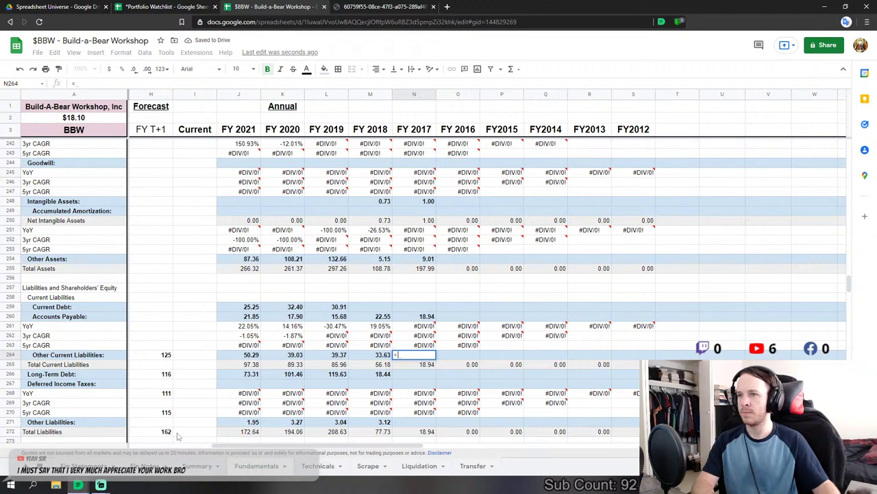
{"action": "left_click", "coordinate": [144, 466]}
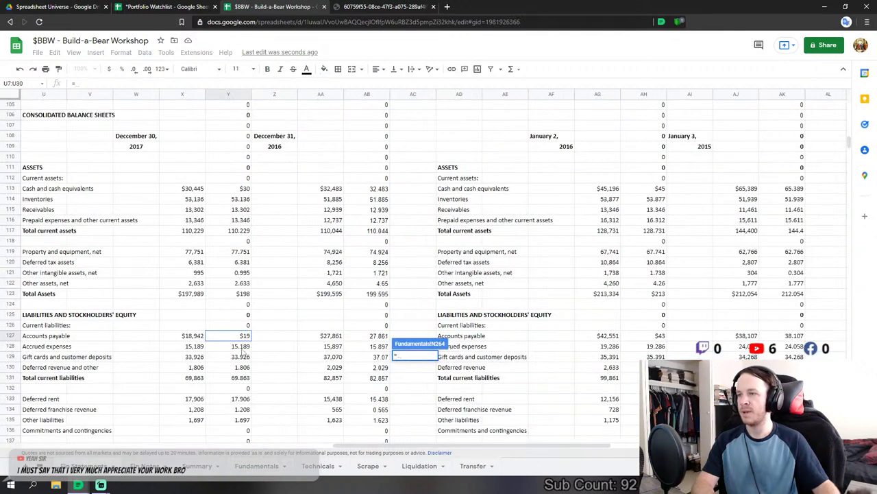
{"action": "left_click", "coordinate": [241, 346]}
{"action": "type", "text": "+"}
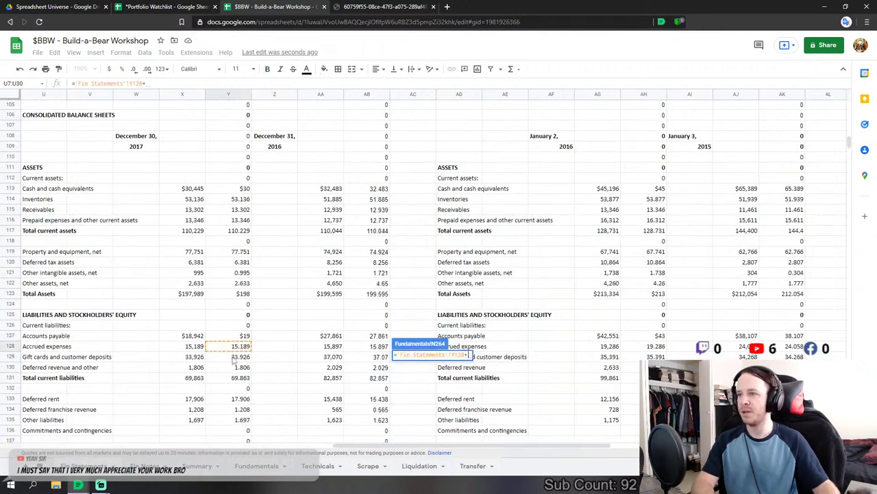
{"action": "left_click", "coordinate": [246, 357]}
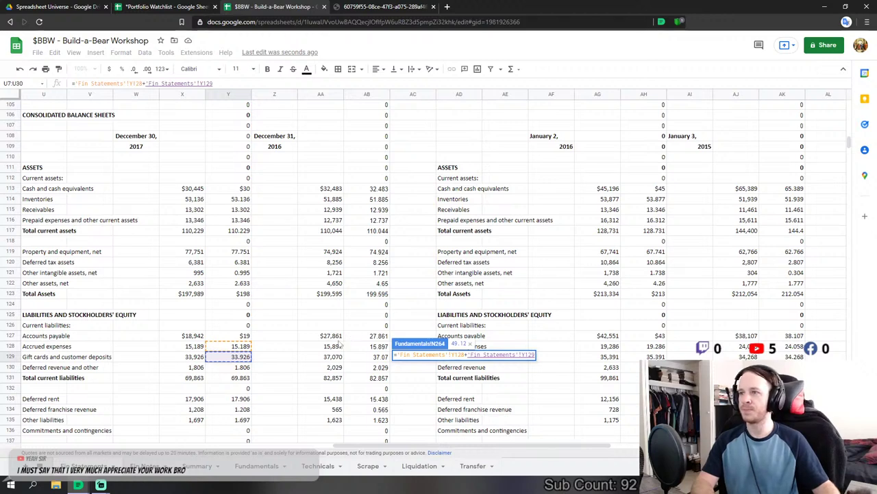
{"action": "type", "text": "+"}
{"action": "left_click", "coordinate": [243, 367]}
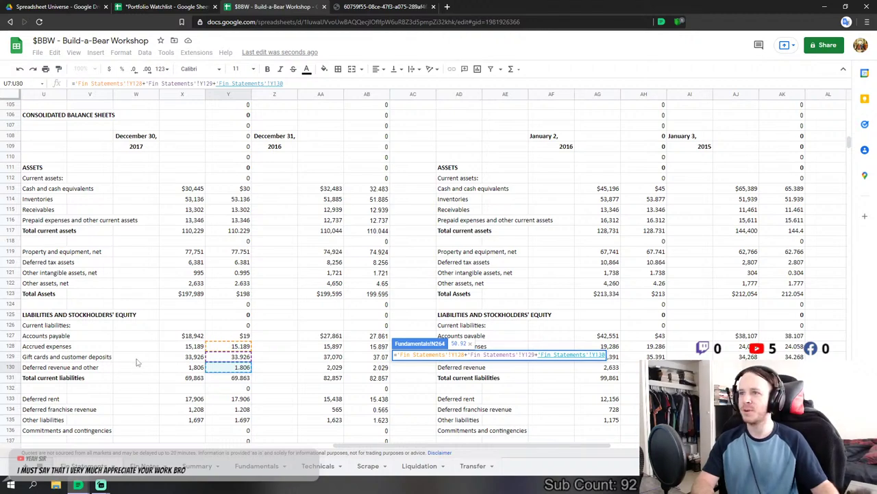
{"action": "key", "text": "Return"}
- Link FY2017 Long-Term Debt to the deferred rent value, Fin Statements Y133
{"action": "scroll", "coordinate": [295, 288], "scroll_direction": "down", "scroll_amount": 3}
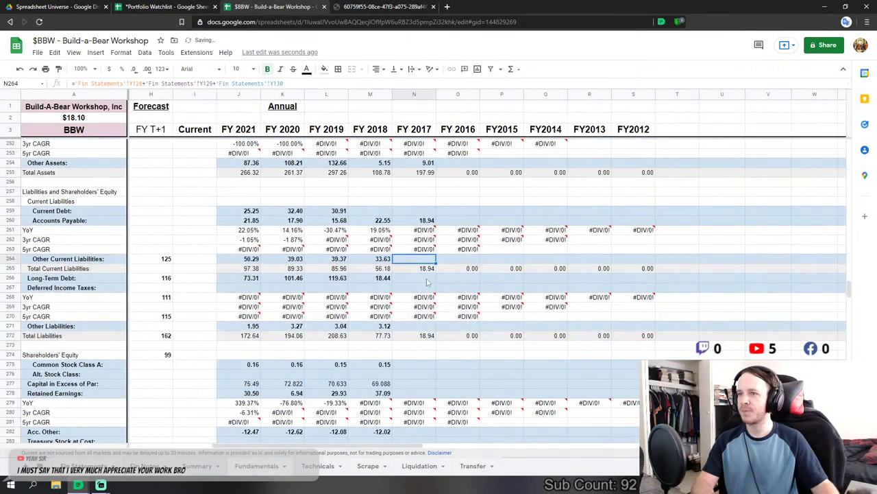
{"action": "left_click", "coordinate": [426, 281]}
{"action": "type", "text": "="}
{"action": "key", "text": "ctrl+shift+Page_Up"}
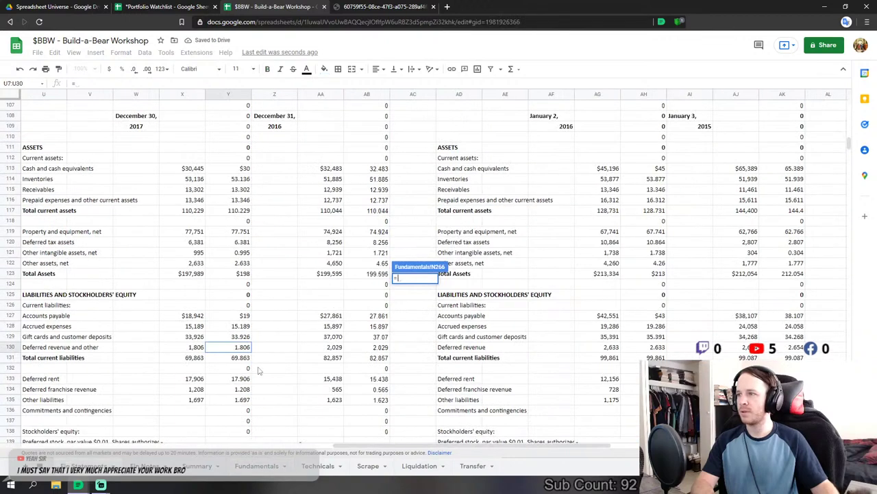
{"action": "scroll", "coordinate": [259, 370], "scroll_direction": "down", "scroll_amount": 2}
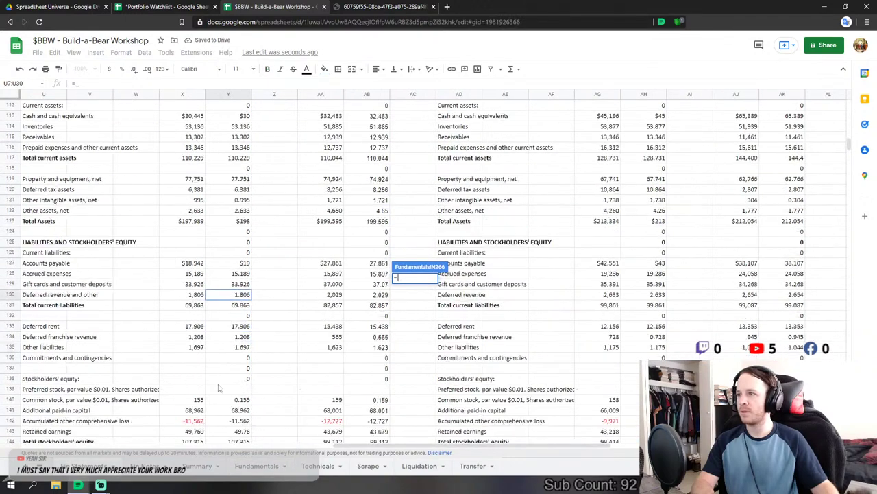
{"action": "left_click", "coordinate": [241, 326]}
{"action": "key", "text": "Return"}
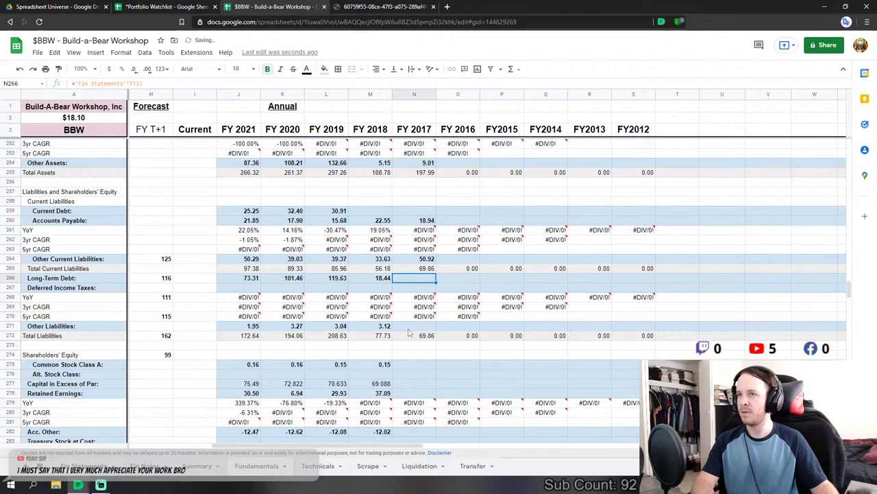
- Set FY2017 Other Liabilities to ='Fin Statements'!Y134+Y135
{"action": "left_click", "coordinate": [410, 327]}
{"action": "type", "text": "="}
{"action": "key", "text": "ctrl+shift+Page_Up"}
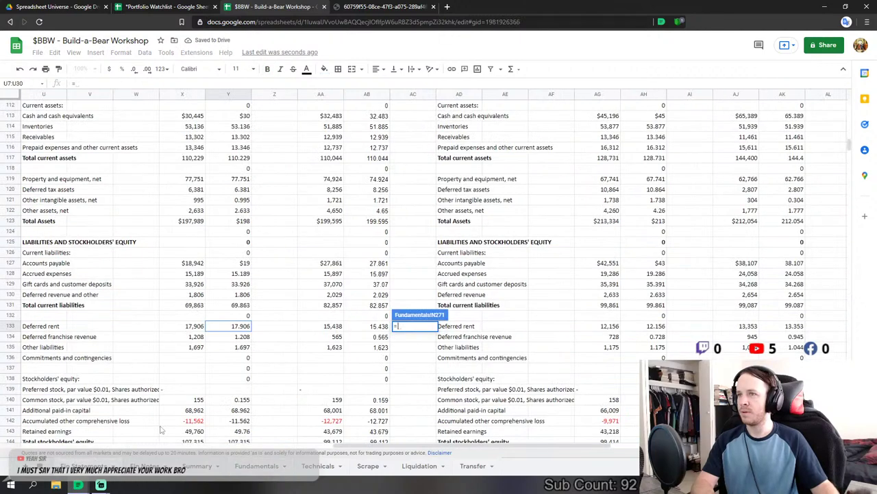
{"action": "left_click", "coordinate": [240, 337]}
{"action": "type", "text": "+"}
{"action": "left_click", "coordinate": [240, 347]}
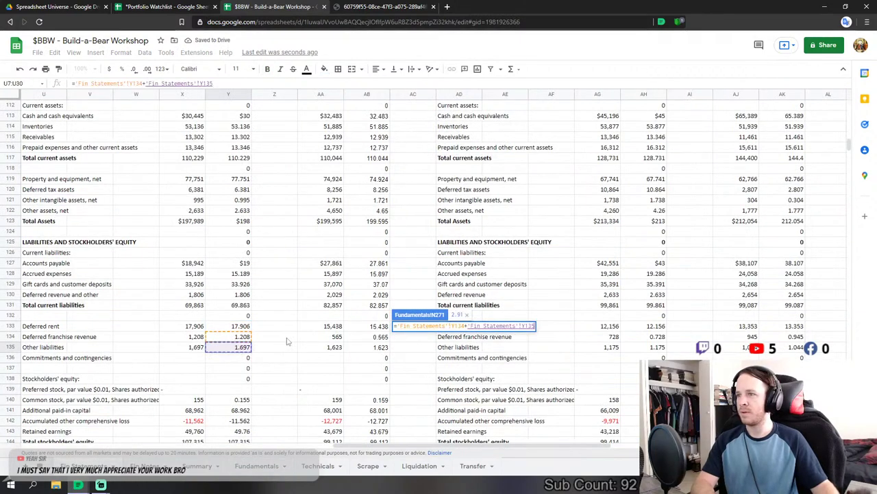
{"action": "key", "text": "Return"}
- Link FY2017 Common Stock Class A to Fin Statements Y140 and Capital in Excess of Par to Y141
{"action": "key", "text": "Down"}
{"action": "key", "text": "Down"}
{"action": "key", "text": "Down"}
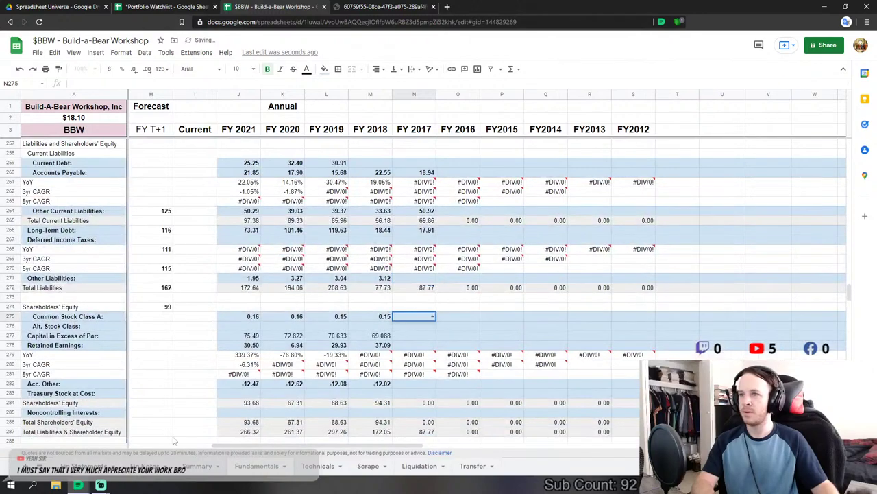
{"action": "type", "text": "="}
{"action": "key", "text": "ctrl+shift+Page_Up"}
{"action": "left_click", "coordinate": [229, 273]}
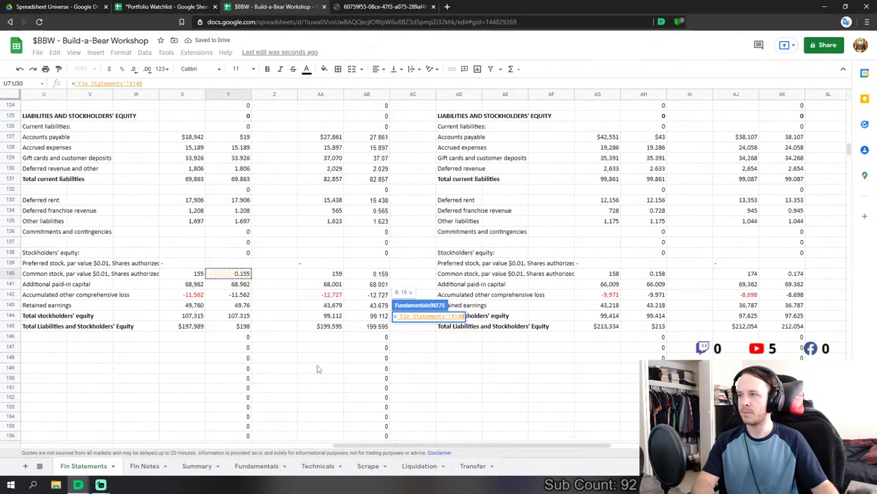
{"action": "key", "text": "Return"}
{"action": "key", "text": "Down"}
{"action": "type", "text": "="}
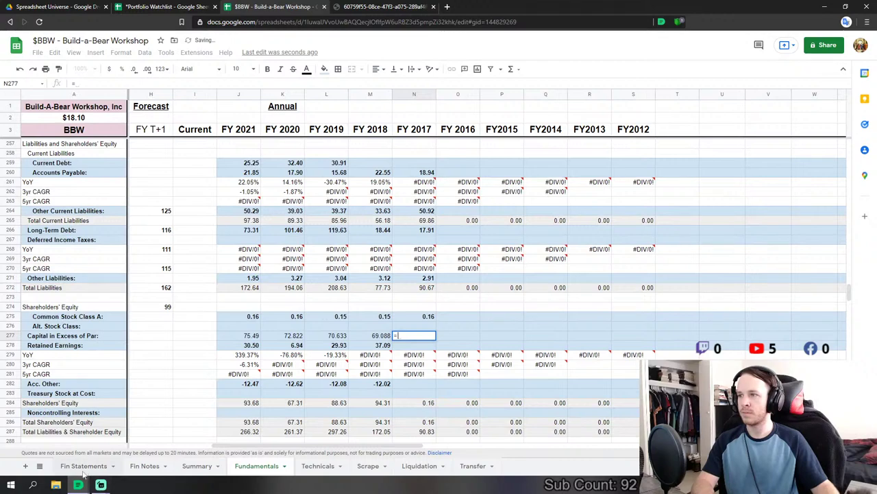
{"action": "left_click", "coordinate": [83, 469]}
{"action": "left_click", "coordinate": [239, 285]}
{"action": "key", "text": "Return"}
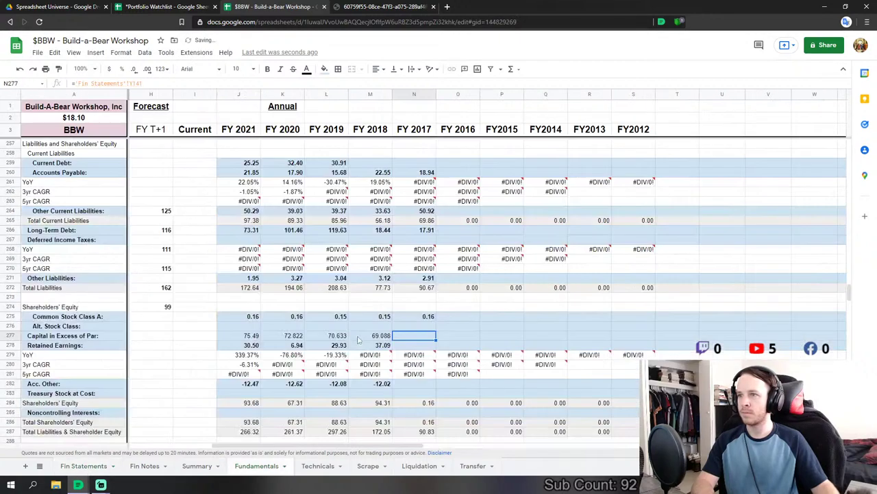
- Link FY2017 Retained Earnings to Fin Statements Y143 and Acc. Other to Y142
{"action": "key", "text": "Down"}
{"action": "type", "text": "="}
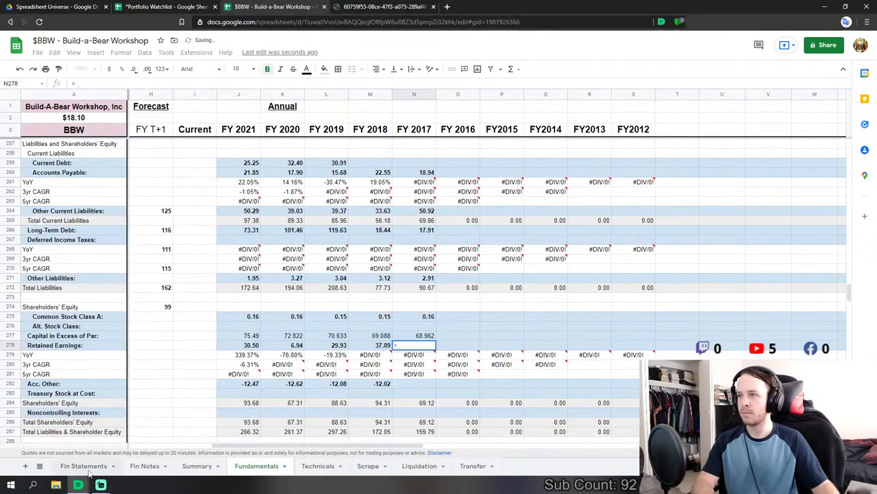
{"action": "left_click", "coordinate": [83, 466]}
{"action": "left_click", "coordinate": [243, 309]}
{"action": "key", "text": "Return"}
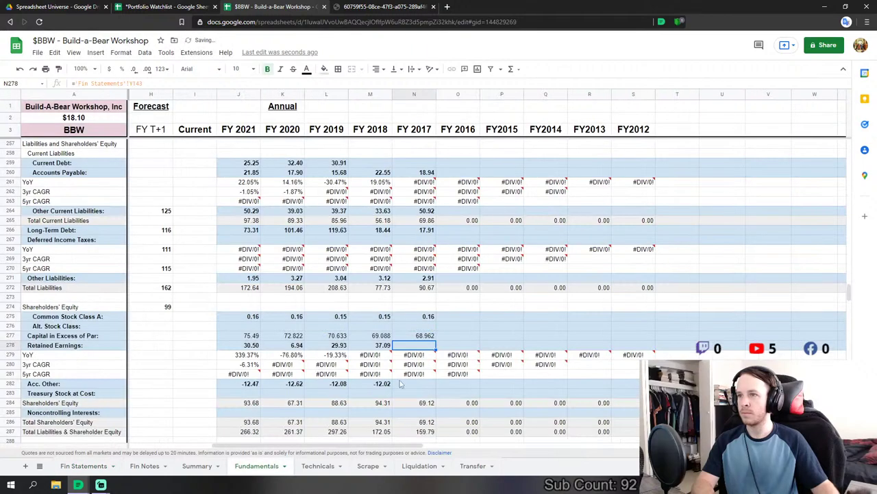
{"action": "key", "text": "Down"}
{"action": "key", "text": "Down"}
{"action": "key", "text": "Down"}
{"action": "key", "text": "Down"}
{"action": "type", "text": "="}
{"action": "left_click", "coordinate": [94, 466]}
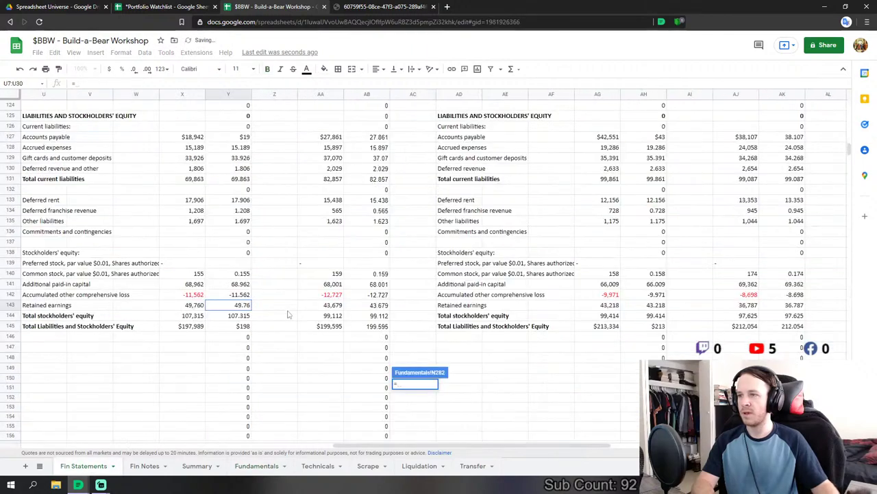
{"action": "left_click", "coordinate": [240, 296]}
{"action": "key", "text": "Return"}
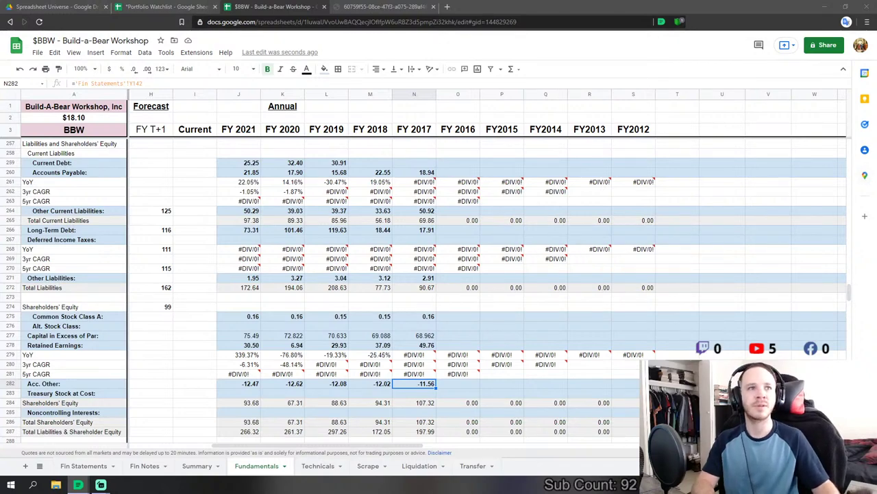
{"action": "left_click", "coordinate": [550, 192]}
{"action": "scroll", "coordinate": [552, 226], "scroll_direction": "down", "scroll_amount": 5}
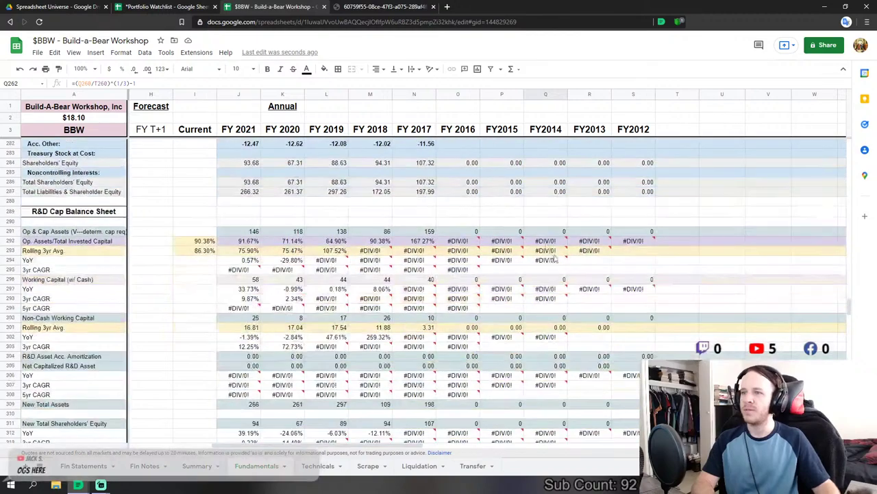
{"action": "scroll", "coordinate": [544, 279], "scroll_direction": "down", "scroll_amount": 9}
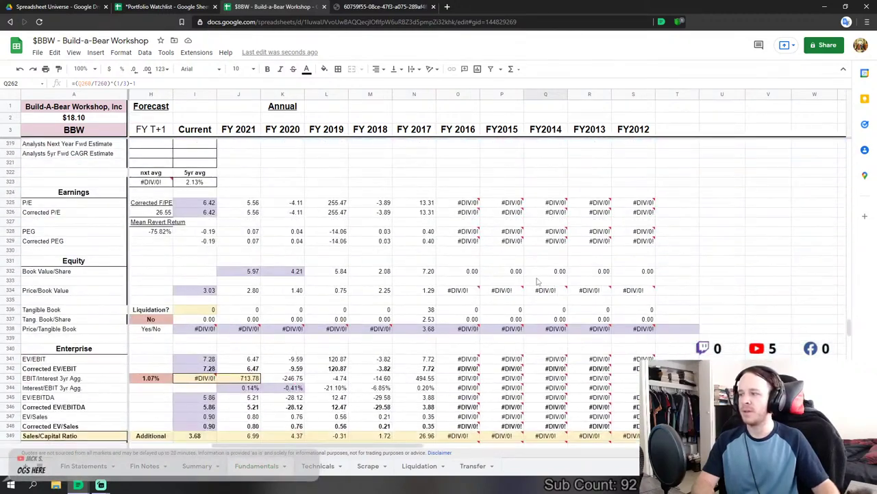
{"action": "scroll", "coordinate": [537, 281], "scroll_direction": "down", "scroll_amount": 3}
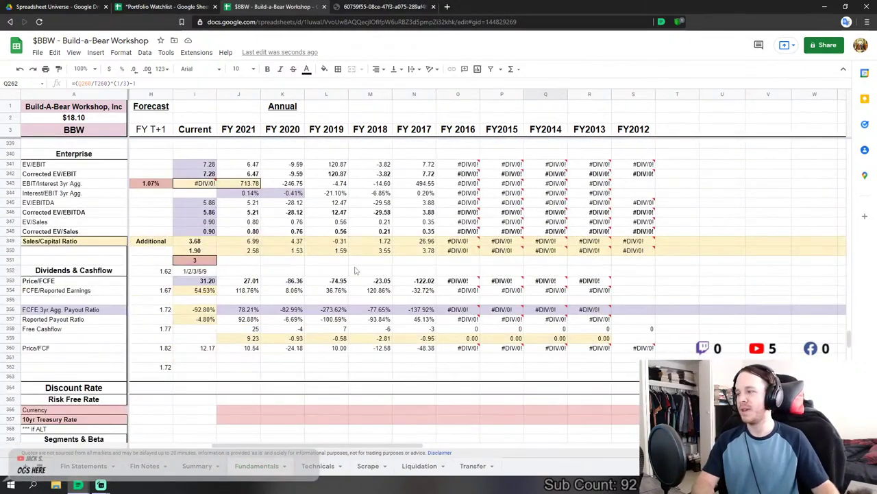
{"action": "left_click", "coordinate": [262, 260]}
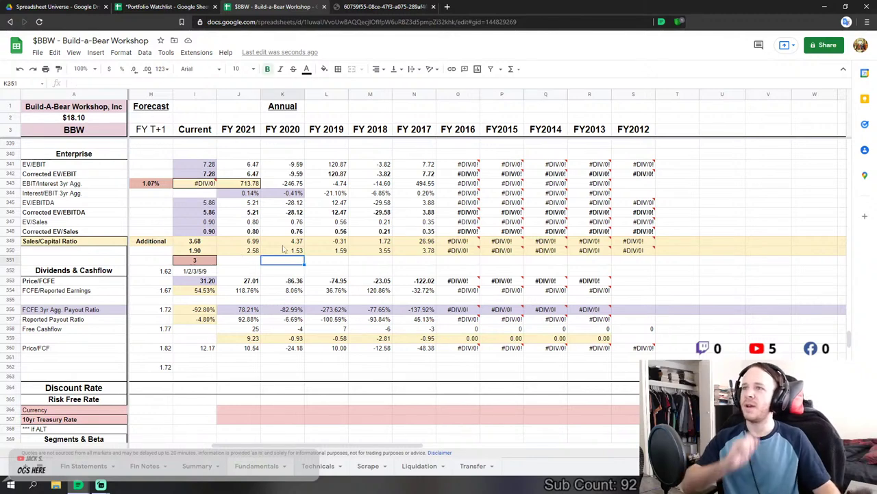
{"action": "left_click_drag", "start_coordinate": [253, 251], "coordinate": [420, 252]}
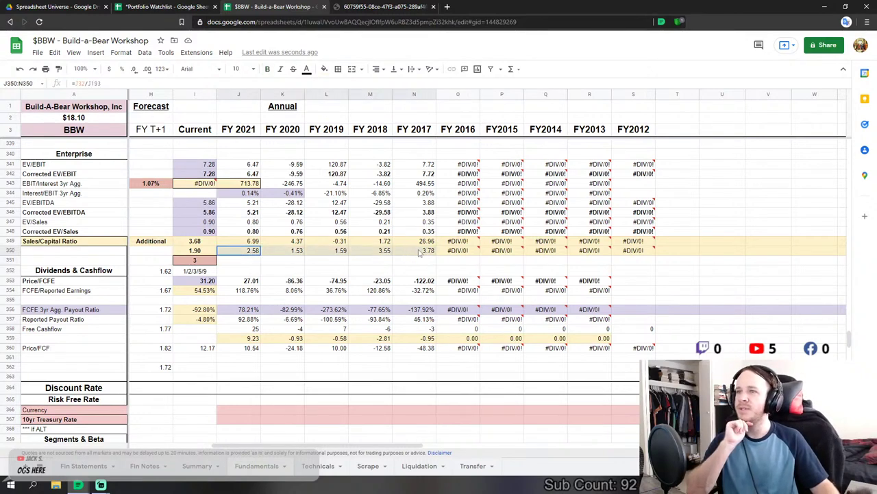
{"action": "left_click", "coordinate": [334, 254]}
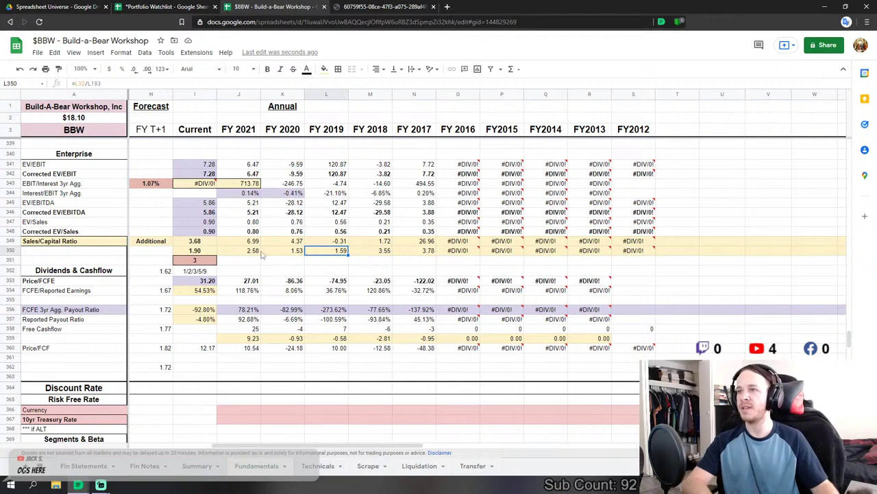
{"action": "left_click_drag", "start_coordinate": [254, 252], "coordinate": [404, 253]}
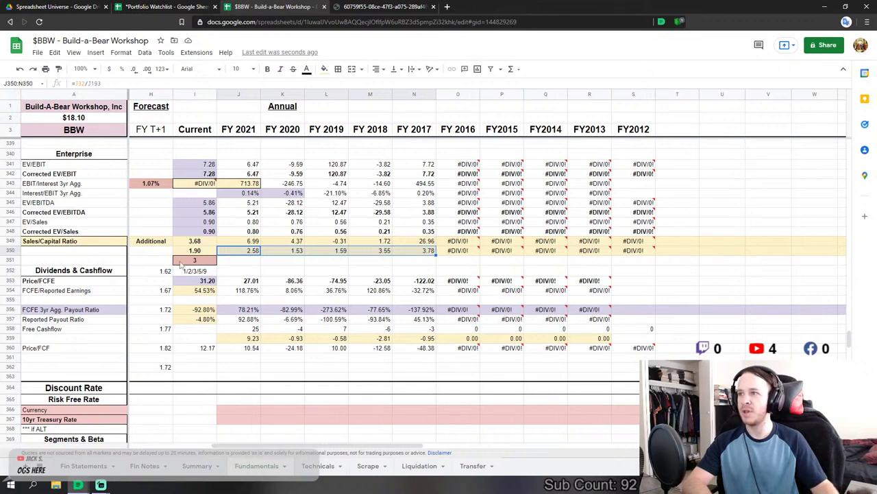
{"action": "scroll", "coordinate": [200, 269], "scroll_direction": "up", "scroll_amount": 3}
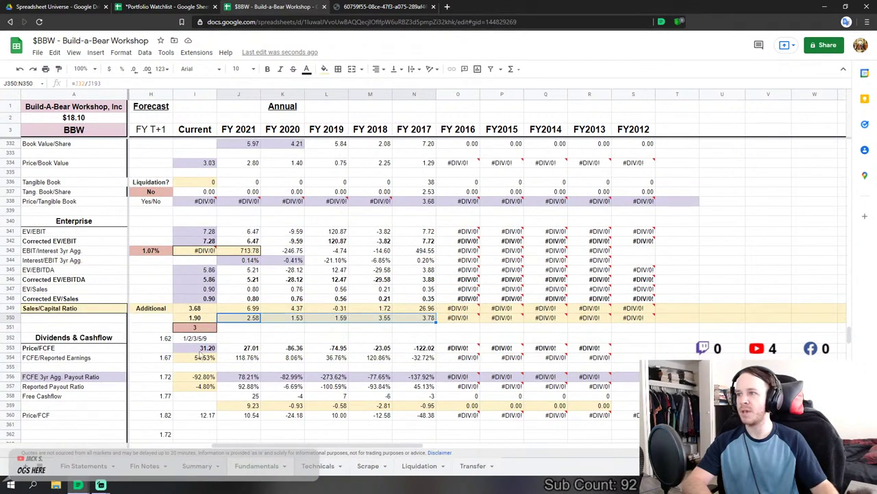
{"action": "scroll", "coordinate": [197, 353], "scroll_direction": "down", "scroll_amount": 2}
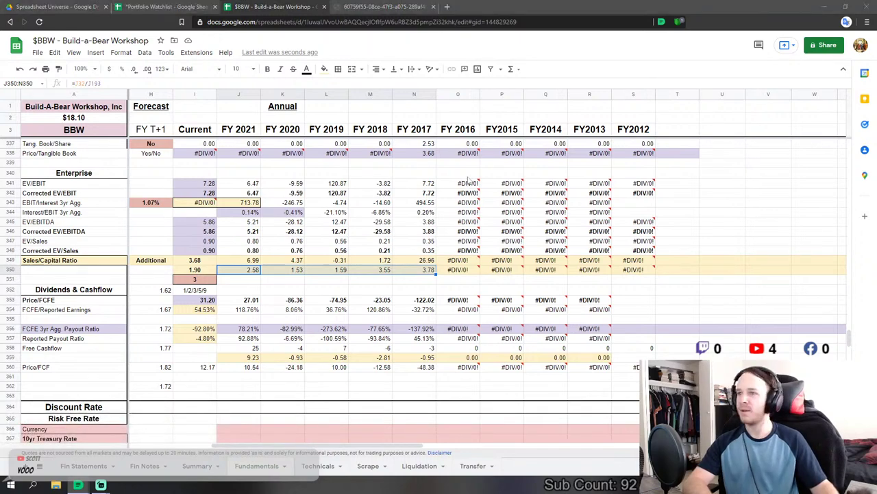
{"action": "scroll", "coordinate": [480, 199], "scroll_direction": "up", "scroll_amount": 10}
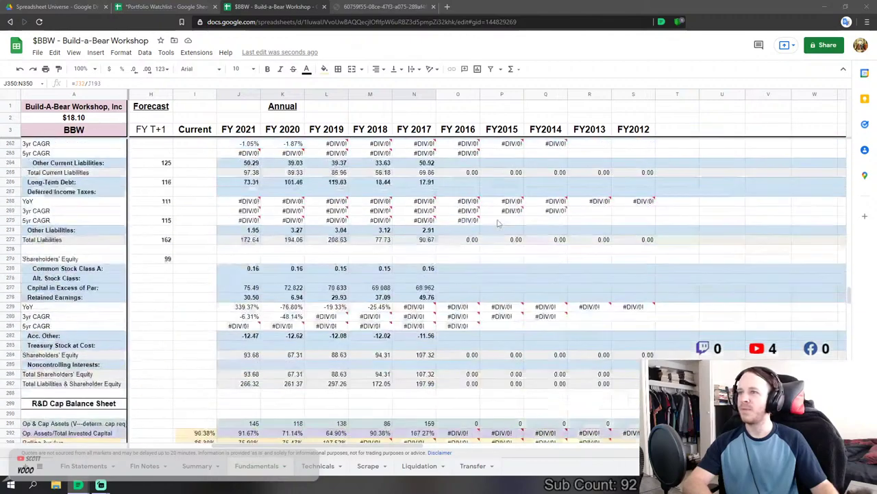
{"action": "scroll", "coordinate": [498, 223], "scroll_direction": "up", "scroll_amount": 3}
{"action": "scroll", "coordinate": [497, 222], "scroll_direction": "down", "scroll_amount": 4}
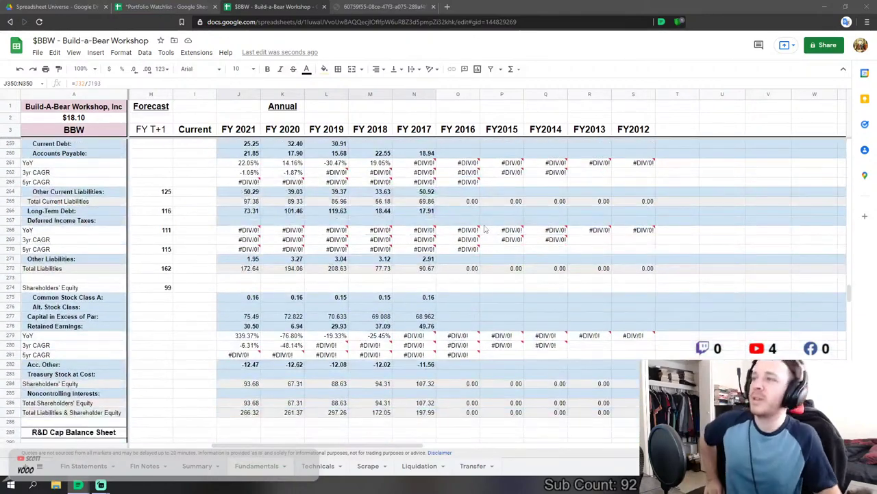
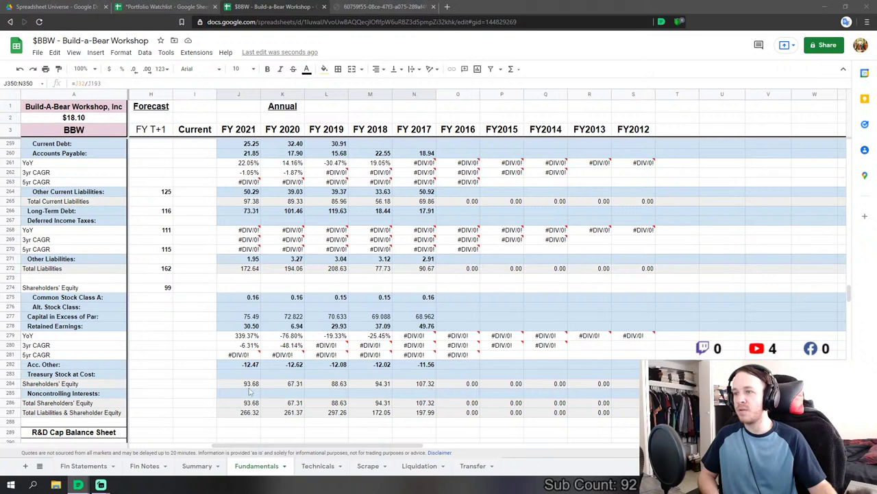
- Review the Non-Cash ROIC rows, checking the FY 2019 and FY 2021 formulas
{"action": "scroll", "coordinate": [274, 374], "scroll_direction": "up", "scroll_amount": 2}
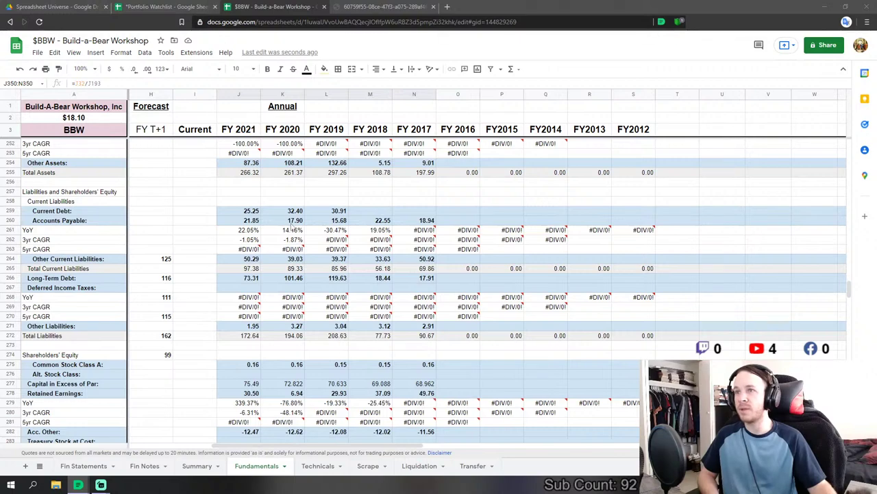
{"action": "scroll", "coordinate": [230, 239], "scroll_direction": "up", "scroll_amount": 2}
{"action": "scroll", "coordinate": [407, 233], "scroll_direction": "up", "scroll_amount": 1}
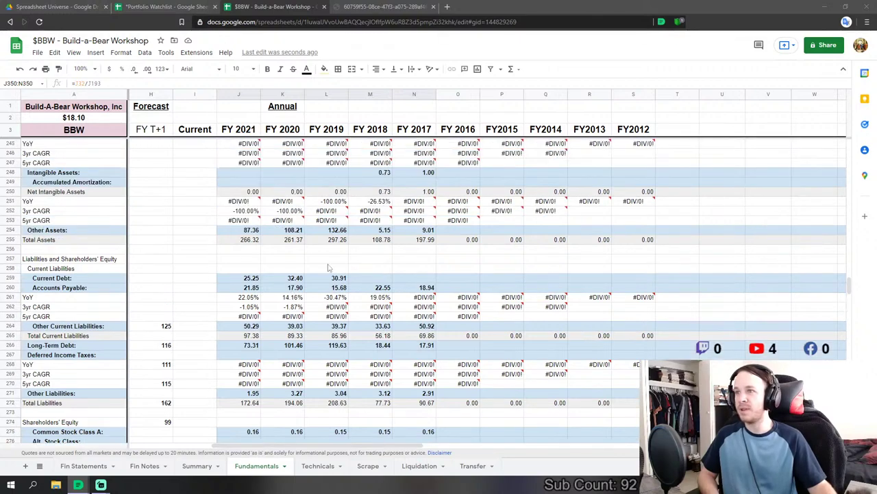
{"action": "scroll", "coordinate": [253, 267], "scroll_direction": "up", "scroll_amount": 2}
{"action": "scroll", "coordinate": [267, 288], "scroll_direction": "down", "scroll_amount": 5}
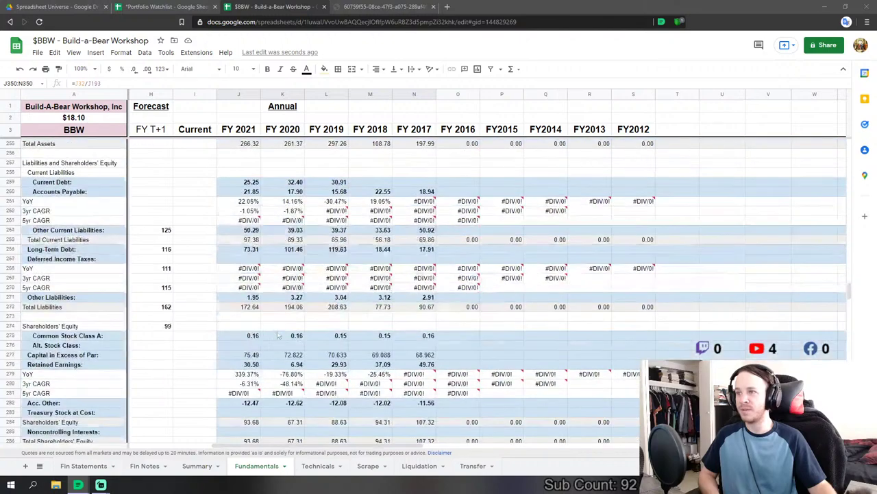
{"action": "scroll", "coordinate": [275, 306], "scroll_direction": "up", "scroll_amount": 5}
{"action": "scroll", "coordinate": [275, 306], "scroll_direction": "up", "scroll_amount": 8}
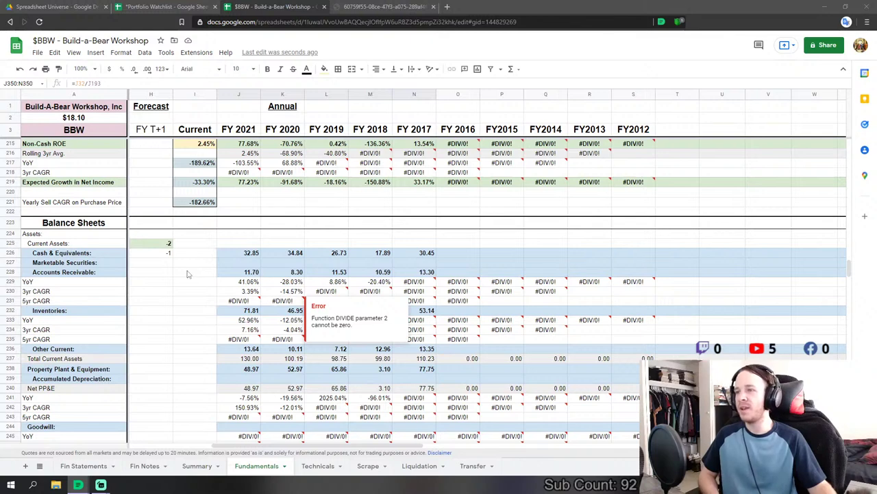
{"action": "scroll", "coordinate": [329, 299], "scroll_direction": "up", "scroll_amount": 1}
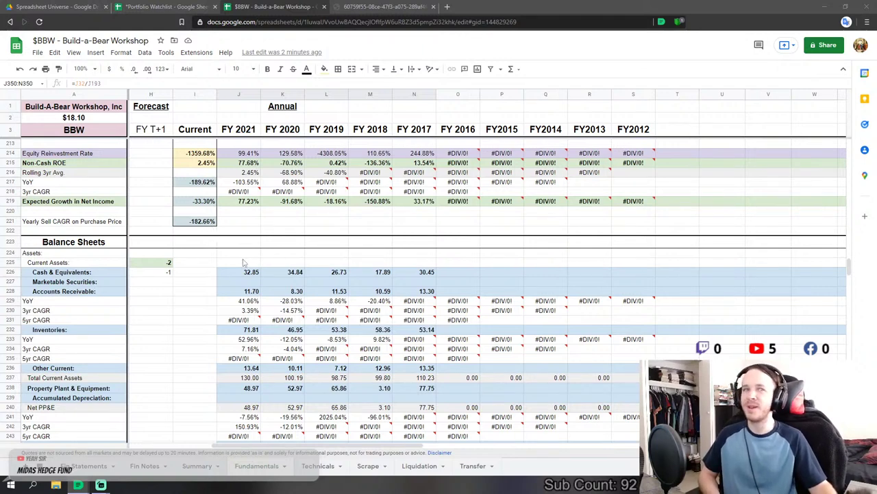
{"action": "mouse_move", "coordinate": [458, 165]}
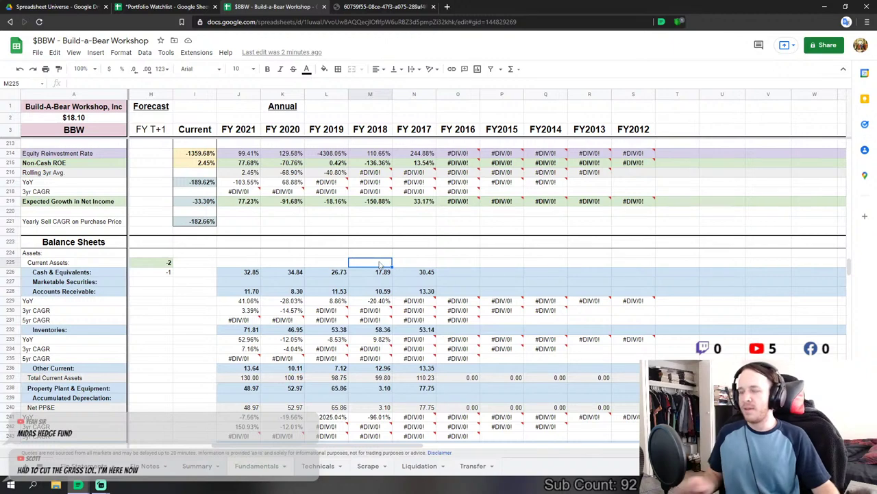
{"action": "scroll", "coordinate": [237, 332], "scroll_direction": "down", "scroll_amount": 3}
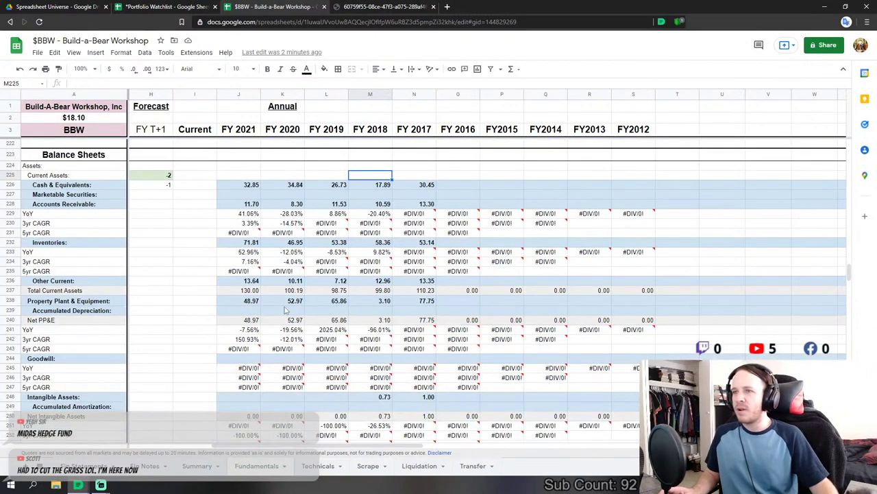
{"action": "scroll", "coordinate": [428, 311], "scroll_direction": "down", "scroll_amount": 3}
{"action": "scroll", "coordinate": [428, 310], "scroll_direction": "down", "scroll_amount": 3}
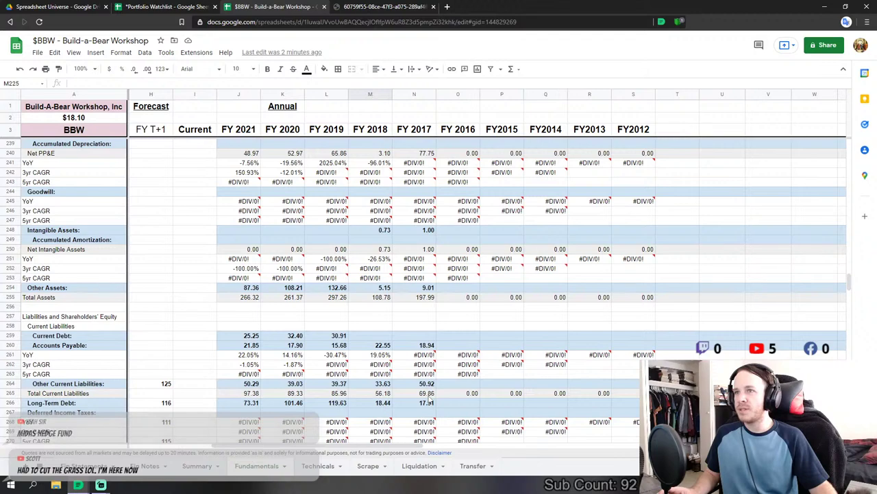
{"action": "scroll", "coordinate": [428, 398], "scroll_direction": "up", "scroll_amount": 3}
{"action": "scroll", "coordinate": [237, 376], "scroll_direction": "up", "scroll_amount": 8}
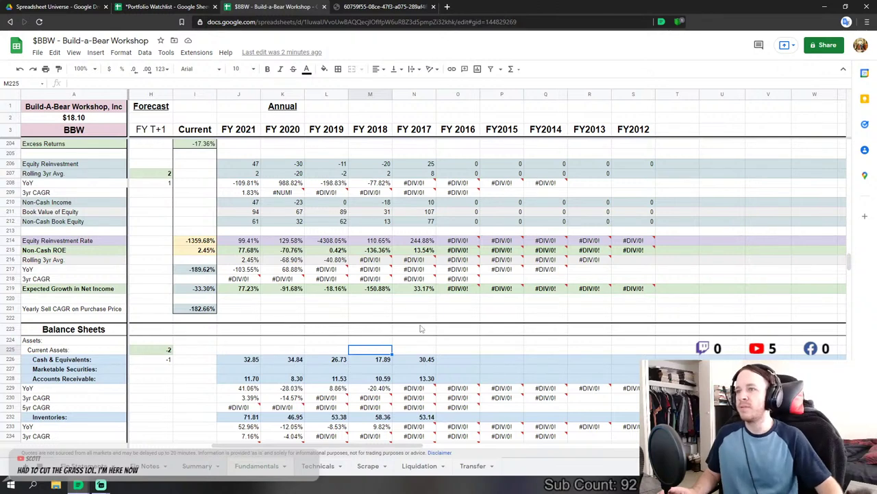
{"action": "scroll", "coordinate": [416, 336], "scroll_direction": "up", "scroll_amount": 2}
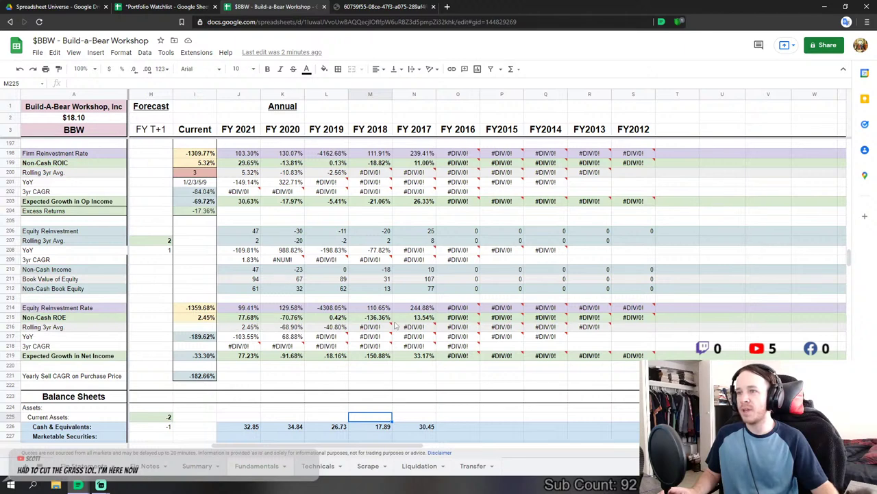
{"action": "scroll", "coordinate": [395, 326], "scroll_direction": "up", "scroll_amount": 3}
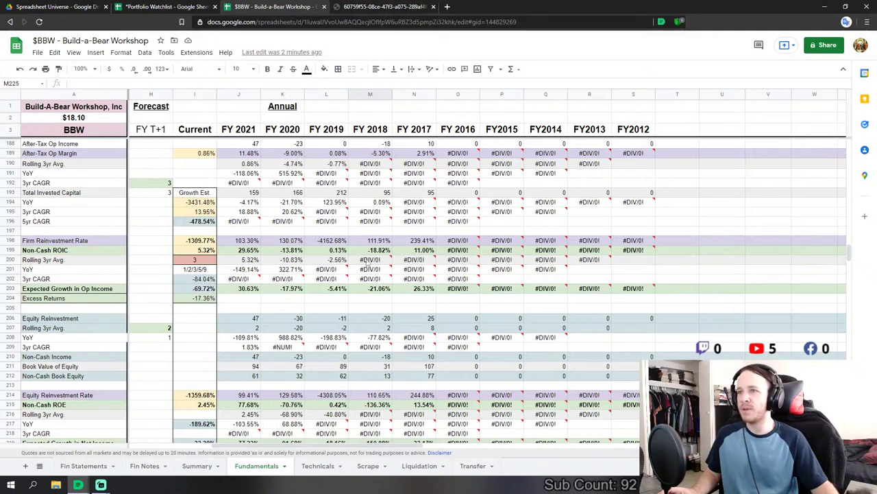
{"action": "left_click", "coordinate": [336, 251]}
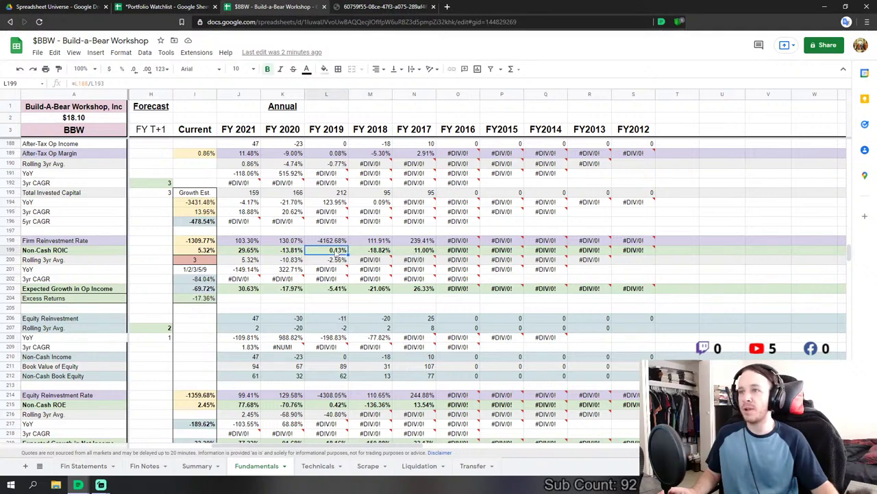
{"action": "left_click", "coordinate": [250, 252]}
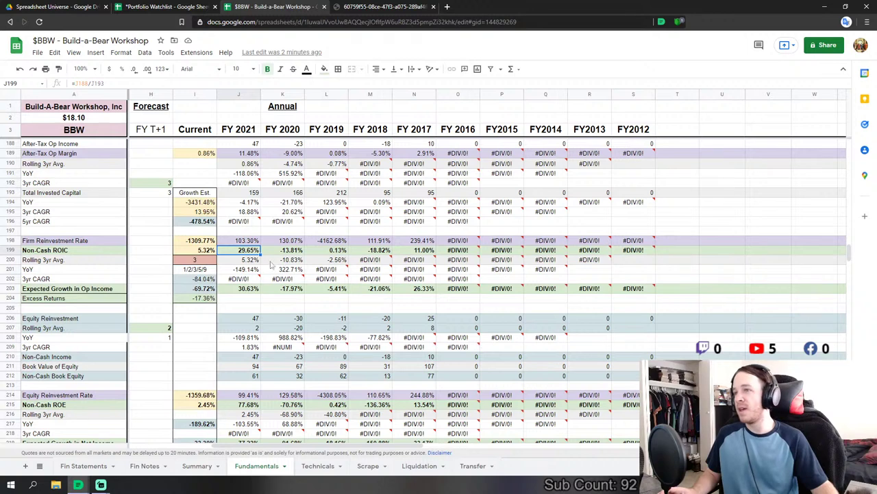
- Set the Non-Cash ROIC rolling period in I200 to 5, giving current ROIC 1.63%
{"action": "left_click", "coordinate": [432, 254]}
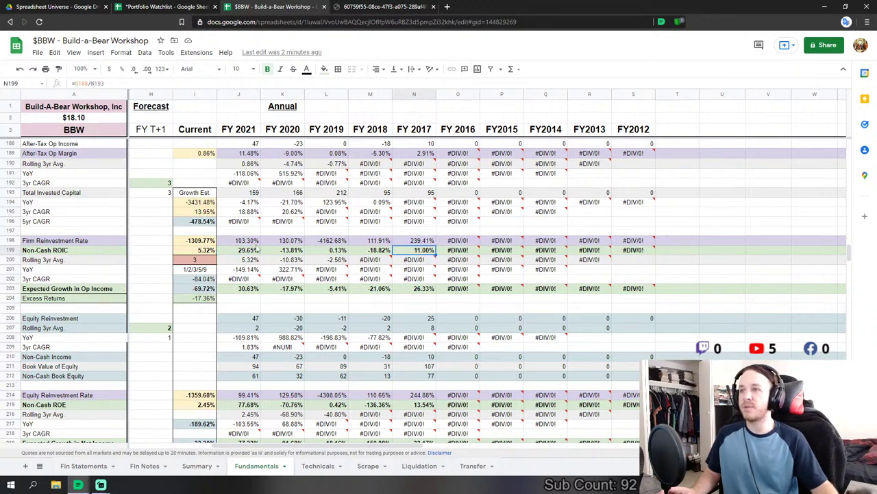
{"action": "left_click", "coordinate": [196, 260]}
{"action": "type", "text": "5"}
{"action": "key", "text": "Return"}
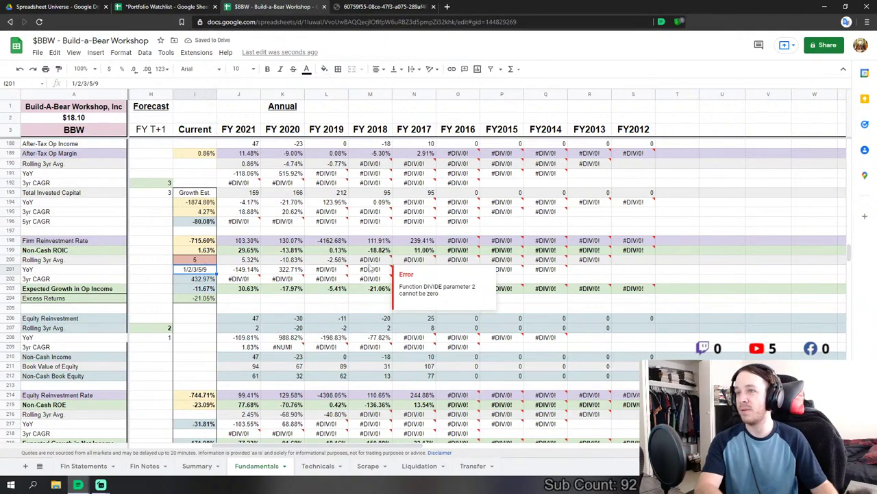
{"action": "scroll", "coordinate": [285, 305], "scroll_direction": "down", "scroll_amount": 1}
{"action": "scroll", "coordinate": [284, 305], "scroll_direction": "down", "scroll_amount": 3}
{"action": "scroll", "coordinate": [284, 305], "scroll_direction": "up", "scroll_amount": 3}
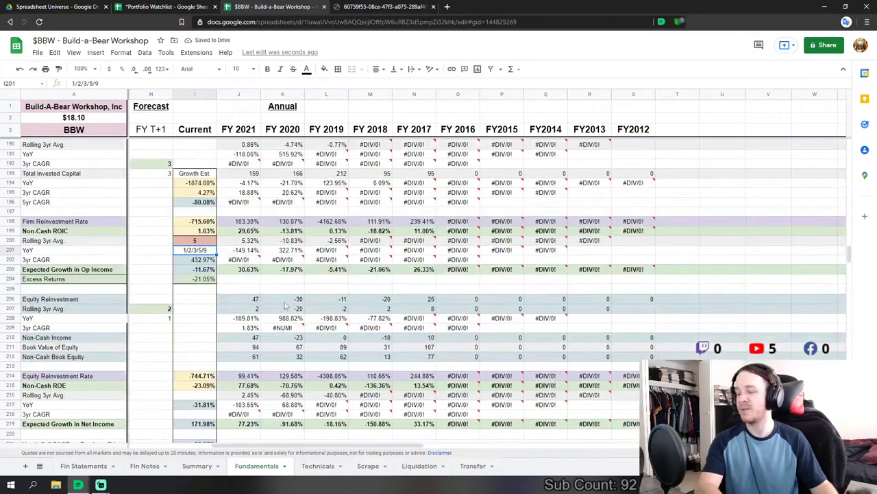
{"action": "scroll", "coordinate": [284, 307], "scroll_direction": "up", "scroll_amount": 2}
{"action": "scroll", "coordinate": [284, 306], "scroll_direction": "up", "scroll_amount": 13}
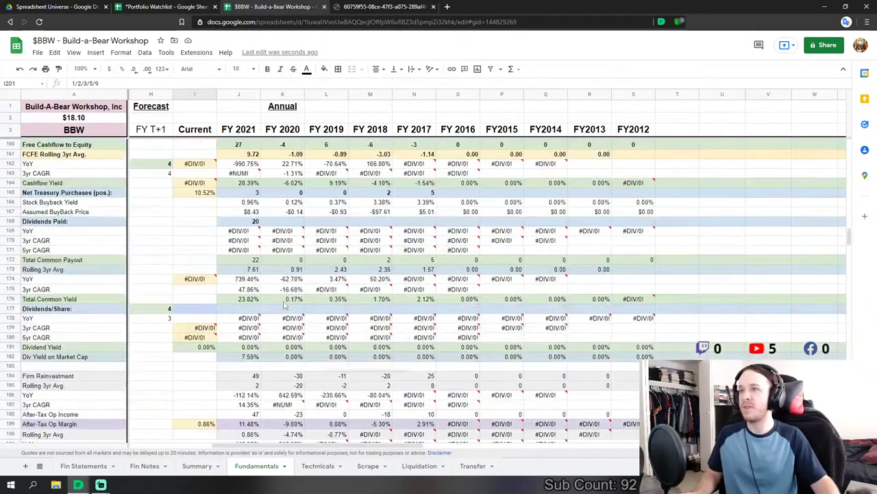
{"action": "scroll", "coordinate": [288, 306], "scroll_direction": "up", "scroll_amount": 7}
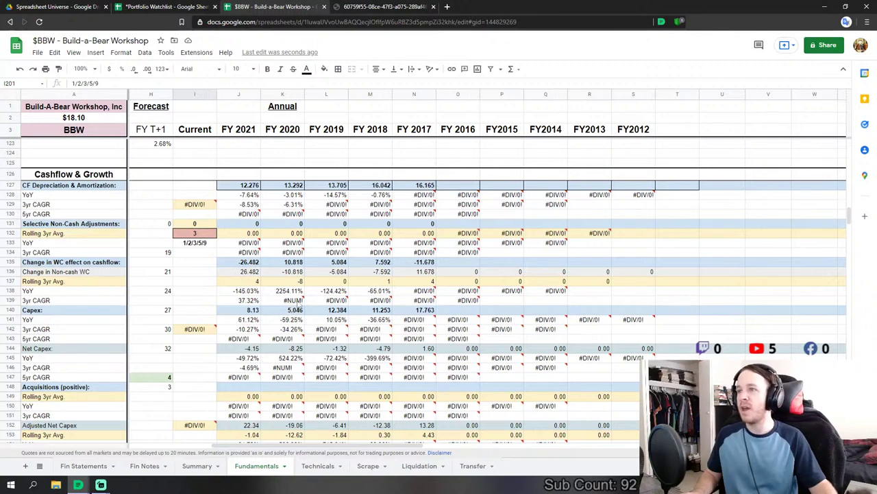
- Inspect the FY 2021 Capex YoY formula and the working-capital formulas in J135:N135
{"action": "left_click", "coordinate": [224, 320]}
{"action": "scroll", "coordinate": [224, 320], "scroll_direction": "down", "scroll_amount": 2}
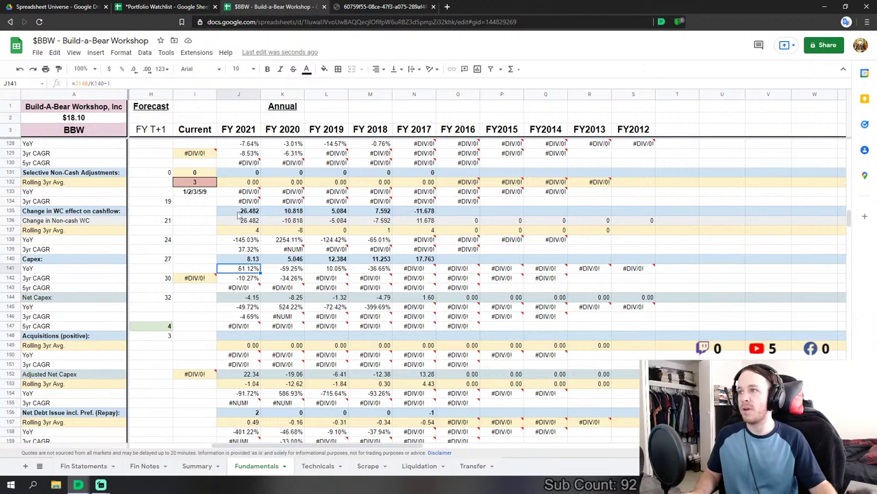
{"action": "left_click_drag", "start_coordinate": [238, 213], "coordinate": [433, 212]}
{"action": "scroll", "coordinate": [433, 211], "scroll_direction": "up", "scroll_amount": 2}
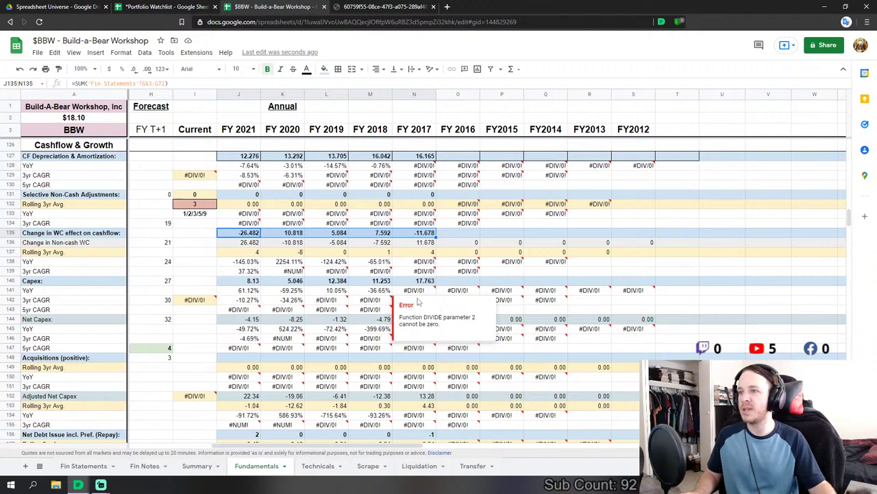
{"action": "scroll", "coordinate": [419, 301], "scroll_direction": "up", "scroll_amount": 2}
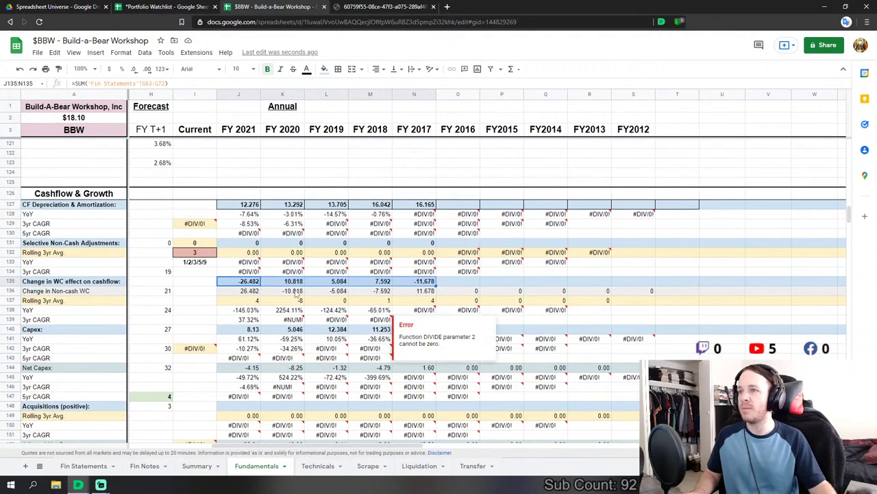
{"action": "left_click", "coordinate": [244, 284]}
{"action": "scroll", "coordinate": [367, 288], "scroll_direction": "up", "scroll_amount": 3}
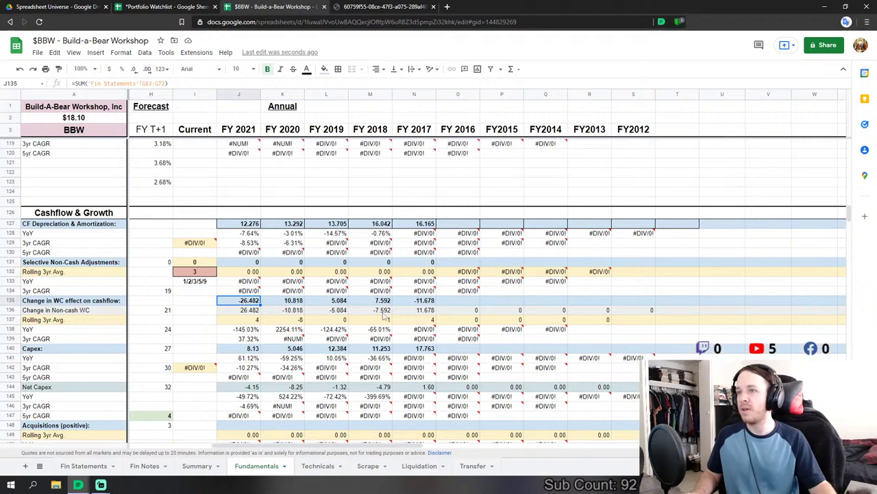
{"action": "scroll", "coordinate": [398, 332], "scroll_direction": "up", "scroll_amount": 4}
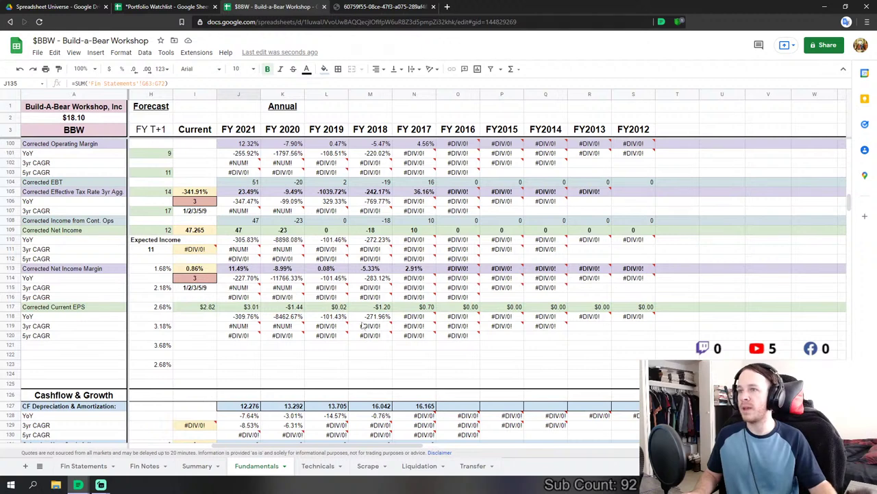
- Set the net income margin rolling period in I114 to 5, giving a 0.03% current margin
{"action": "left_click", "coordinate": [195, 279]}
{"action": "type", "text": "5"}
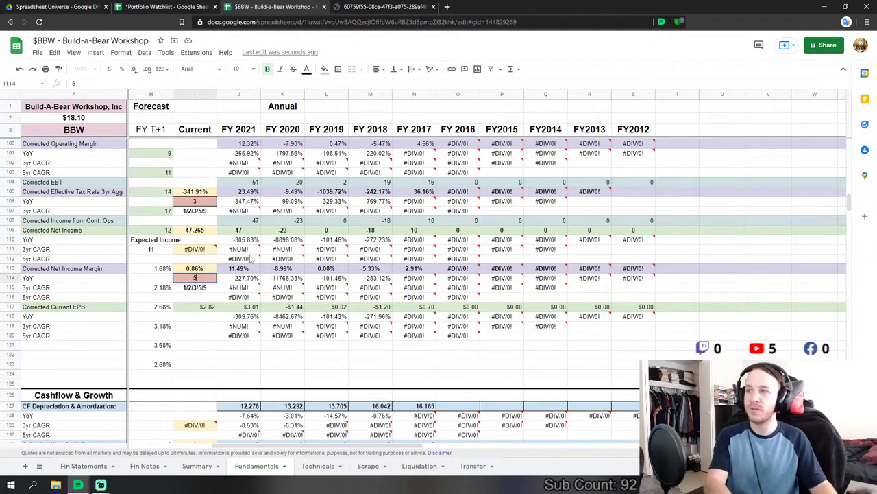
{"action": "key", "text": "Return"}
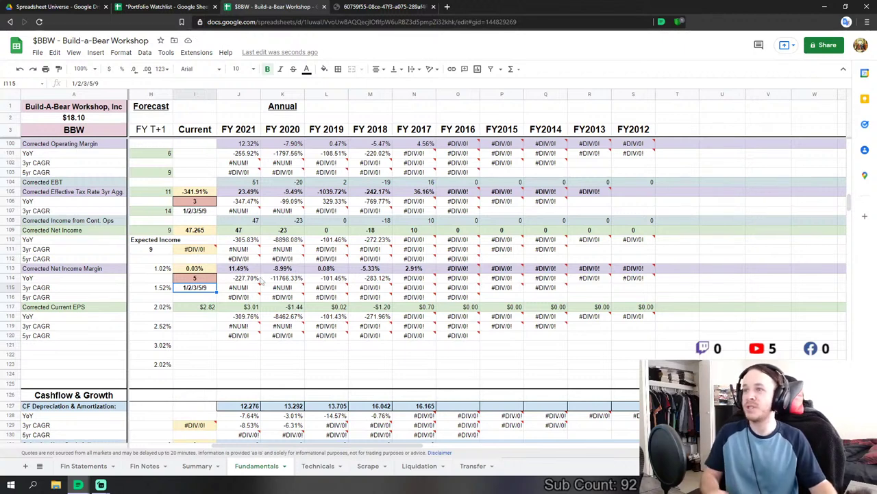
{"action": "left_click", "coordinate": [240, 269]}
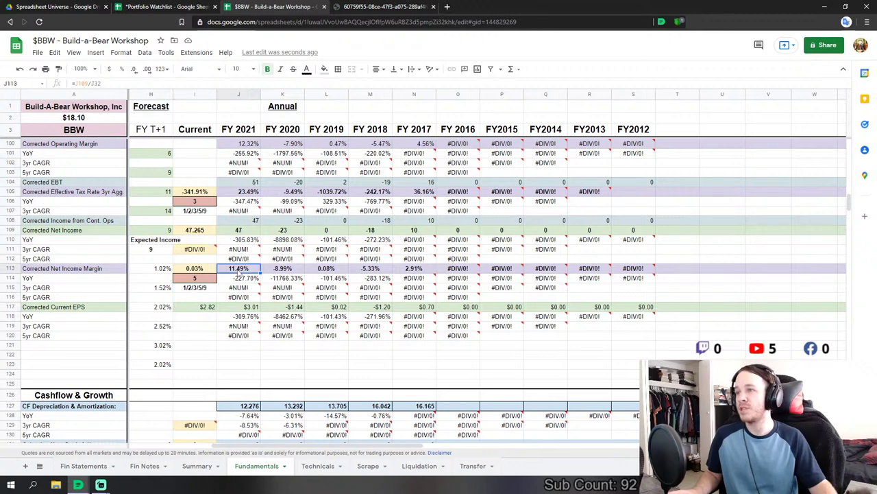
{"action": "scroll", "coordinate": [251, 267], "scroll_direction": "up", "scroll_amount": 2}
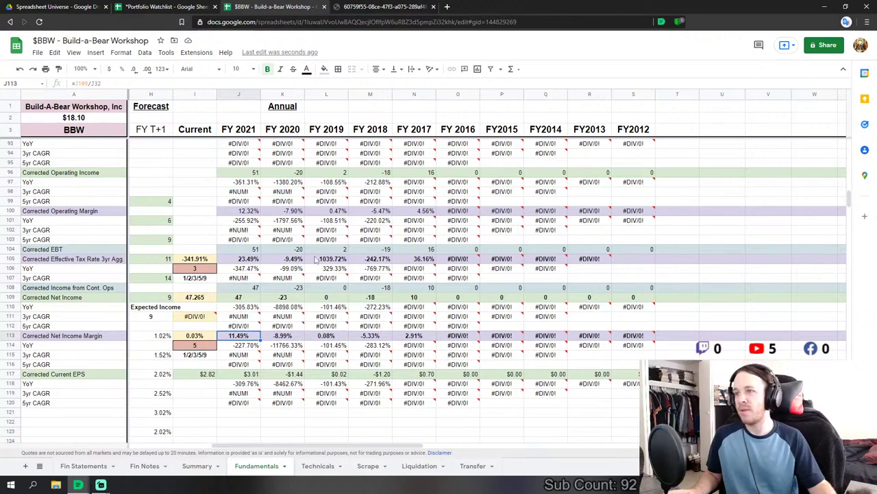
{"action": "scroll", "coordinate": [315, 259], "scroll_direction": "up", "scroll_amount": 15}
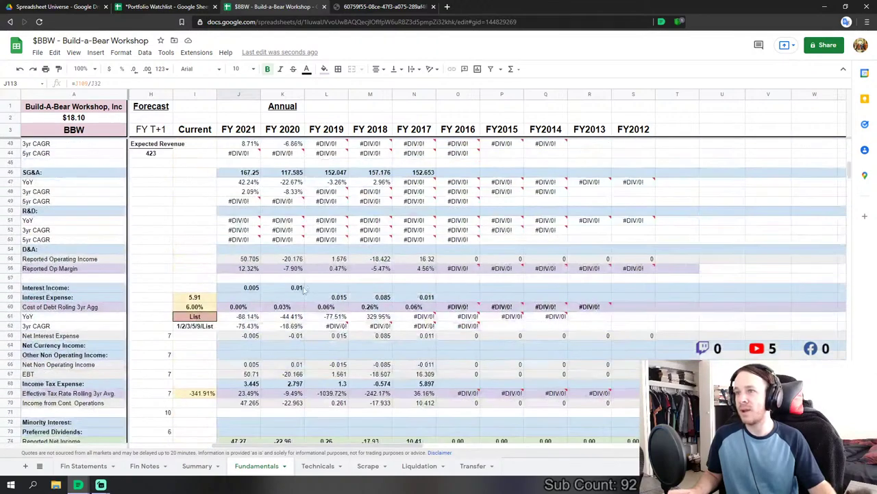
{"action": "scroll", "coordinate": [304, 288], "scroll_direction": "up", "scroll_amount": 5}
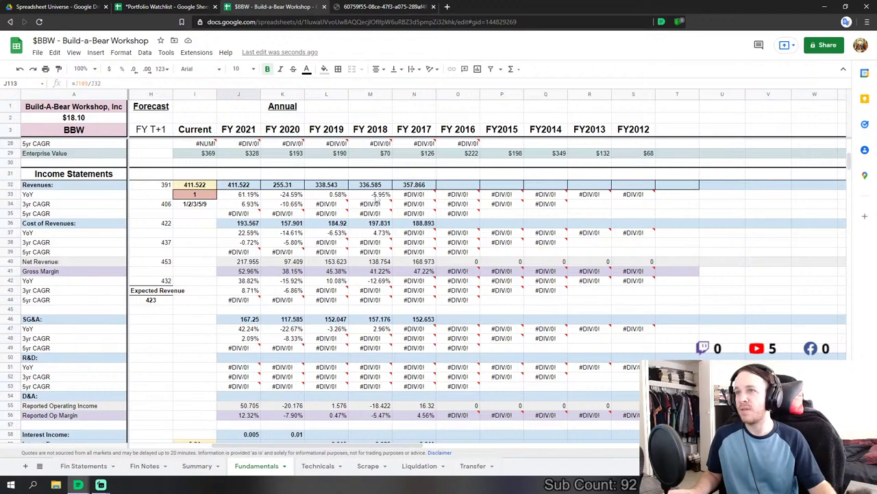
{"action": "scroll", "coordinate": [311, 218], "scroll_direction": "down", "scroll_amount": 4}
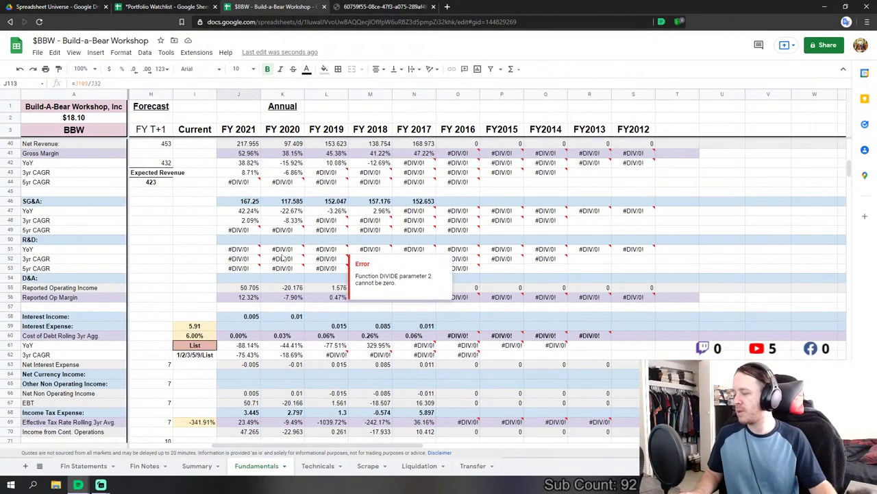
{"action": "scroll", "coordinate": [283, 351], "scroll_direction": "down", "scroll_amount": 2}
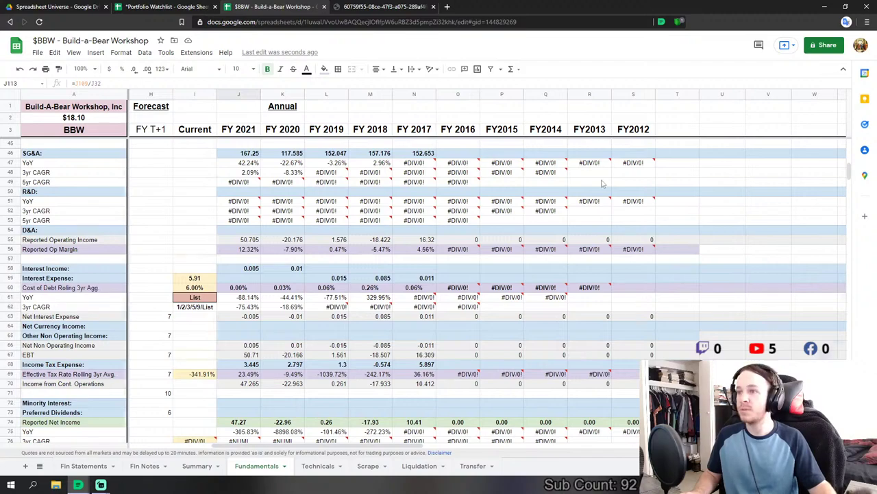
{"action": "scroll", "coordinate": [602, 183], "scroll_direction": "down", "scroll_amount": 5}
{"action": "scroll", "coordinate": [539, 273], "scroll_direction": "up", "scroll_amount": 5}
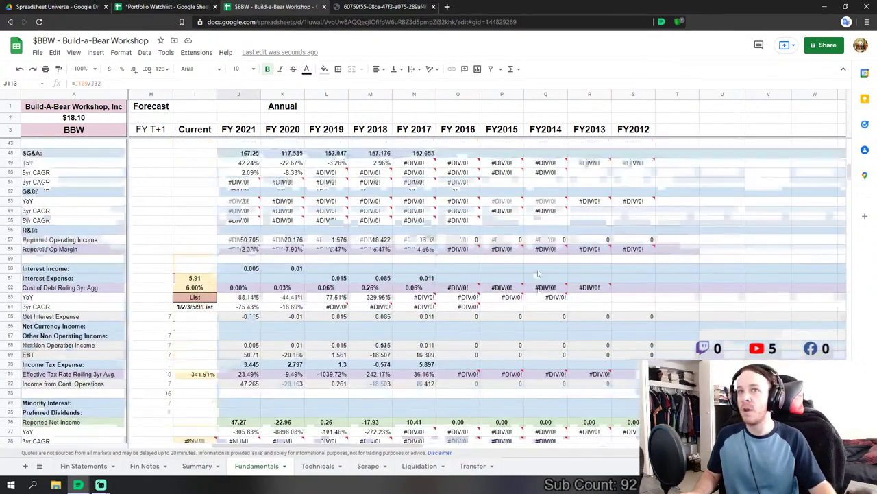
{"action": "scroll", "coordinate": [539, 274], "scroll_direction": "up", "scroll_amount": 8}
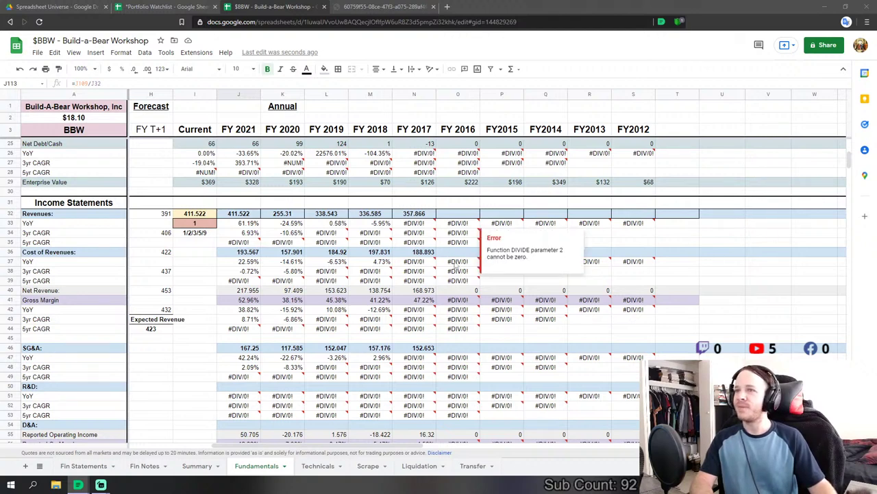
- Link FY 2016 Revenues and Cost of Revenues (retail plus commercial merchandise cost) to Fin Statements
{"action": "left_click", "coordinate": [473, 216]}
{"action": "type", "text": "="}
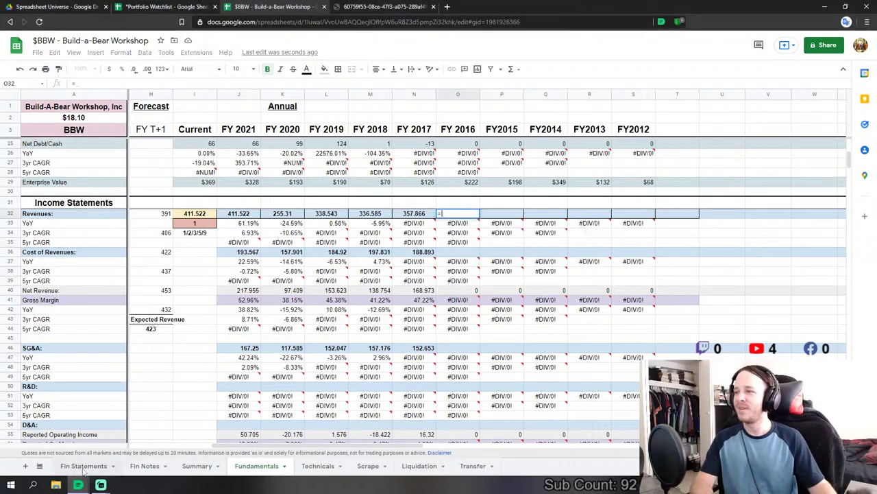
{"action": "left_click", "coordinate": [84, 465]}
{"action": "scroll", "coordinate": [847, 149], "scroll_direction": "up", "scroll_amount": 20}
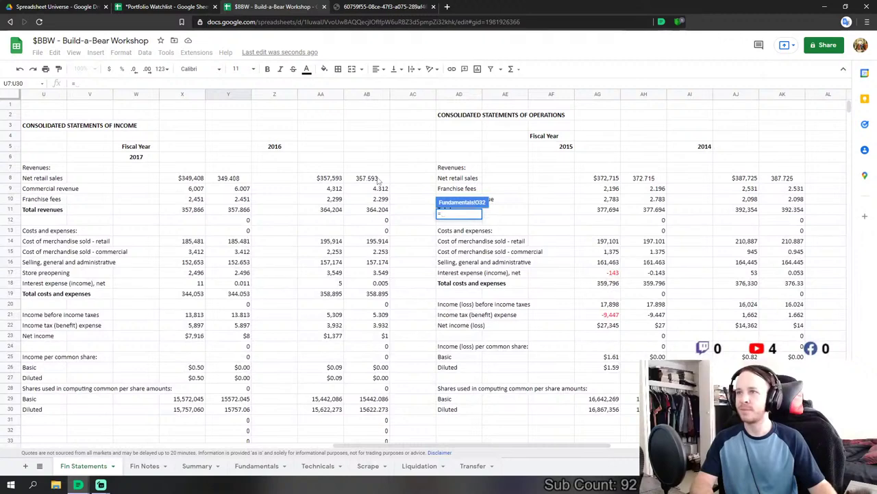
{"action": "left_click", "coordinate": [377, 209]}
{"action": "key", "text": "Return"}
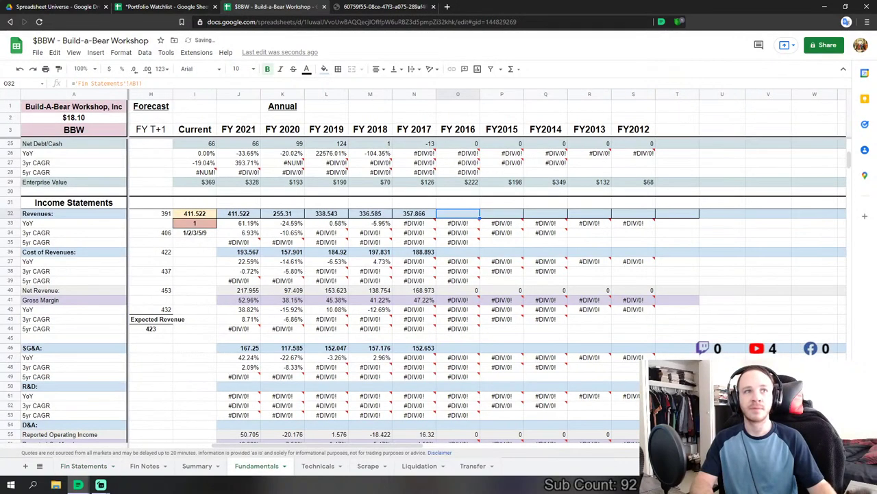
{"action": "scroll", "coordinate": [464, 208], "scroll_direction": "down", "scroll_amount": 2}
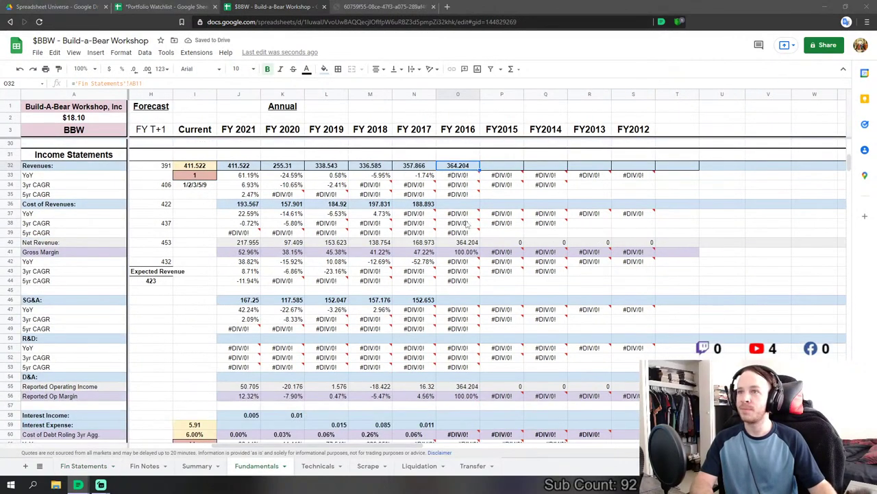
{"action": "left_click", "coordinate": [463, 205]}
{"action": "type", "text": "="}
{"action": "left_click", "coordinate": [83, 465]}
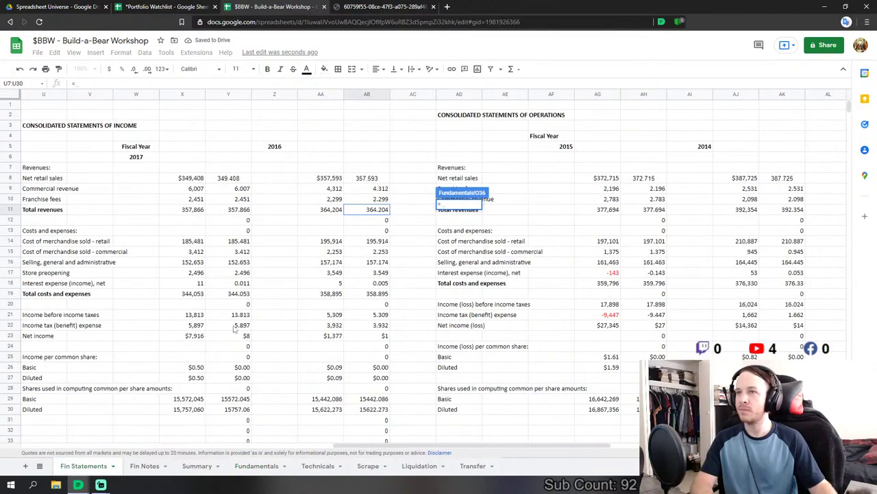
{"action": "left_click", "coordinate": [378, 245]}
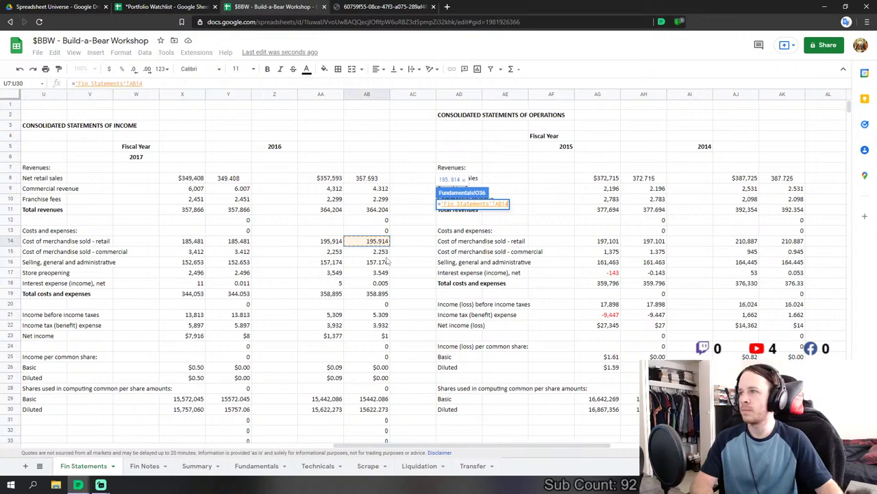
{"action": "type", "text": "+"}
{"action": "left_click", "coordinate": [382, 252]}
{"action": "key", "text": "Return"}
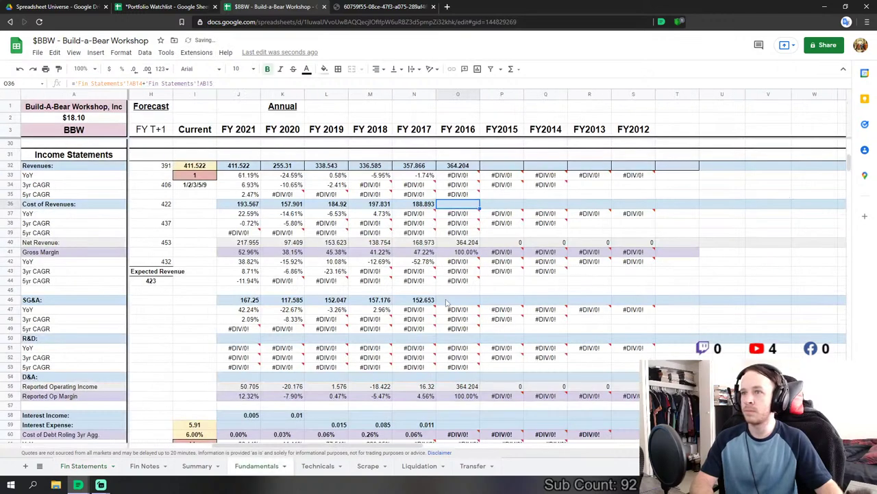
- Link FY 2016 SG&A (plus store preopening expense) and interest expense 0.005 to Fin Statements
{"action": "left_click", "coordinate": [445, 302]}
{"action": "type", "text": "="}
{"action": "left_click", "coordinate": [83, 466]}
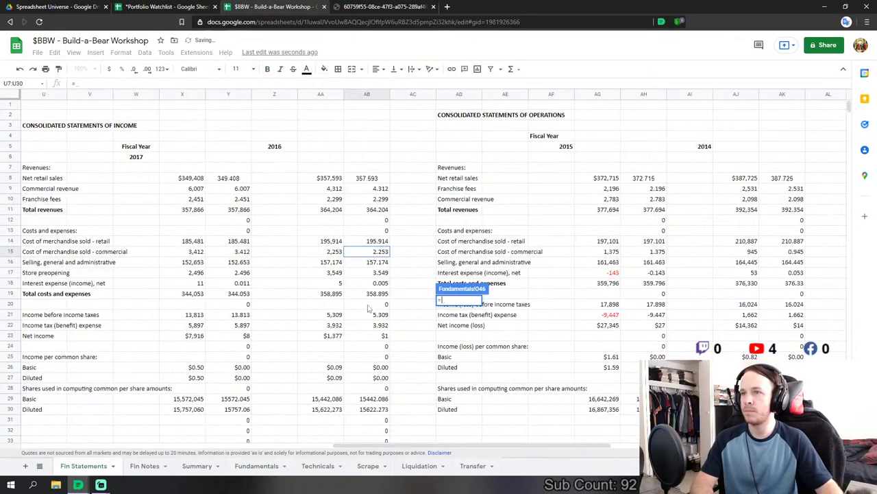
{"action": "left_click", "coordinate": [378, 262]}
{"action": "type", "text": "+"}
{"action": "left_click", "coordinate": [379, 273]}
{"action": "key", "text": "Return"}
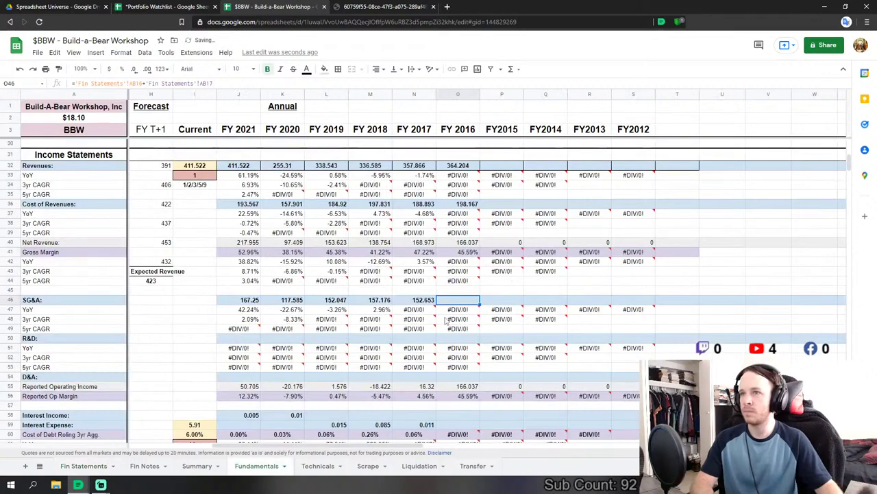
{"action": "scroll", "coordinate": [446, 319], "scroll_direction": "down", "scroll_amount": 3}
{"action": "left_click", "coordinate": [458, 355]}
{"action": "type", "text": "="}
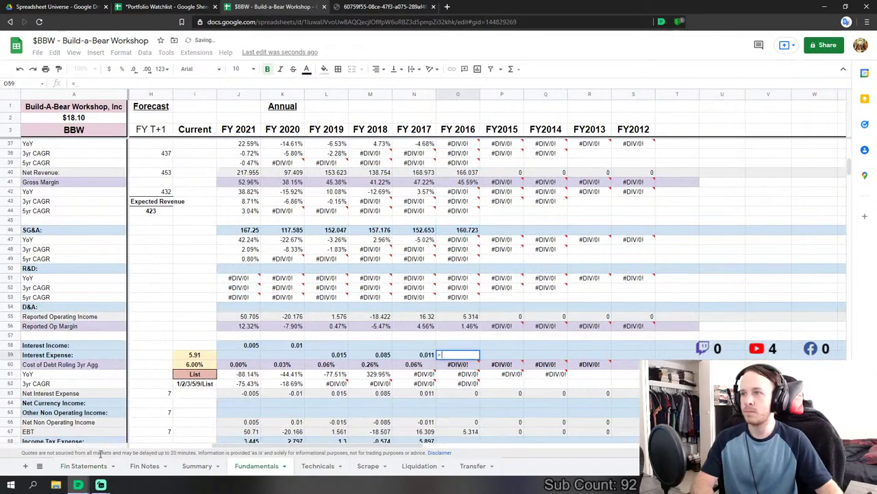
{"action": "left_click", "coordinate": [84, 466]}
{"action": "left_click", "coordinate": [378, 282]}
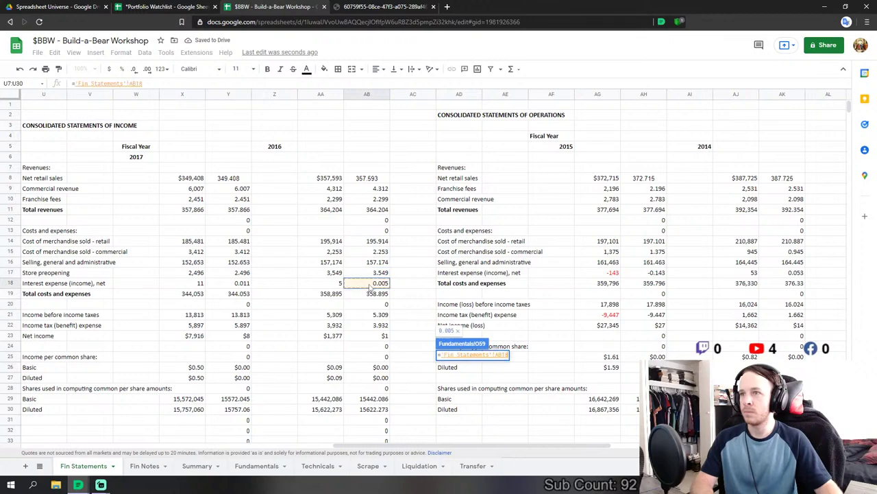
{"action": "key", "text": "Return"}
- Link FY 2016 income tax expense 3.932 and diluted shares (divided by 1000) to Fin Statements
{"action": "scroll", "coordinate": [411, 309], "scroll_direction": "down", "scroll_amount": 2}
{"action": "left_click", "coordinate": [458, 374]}
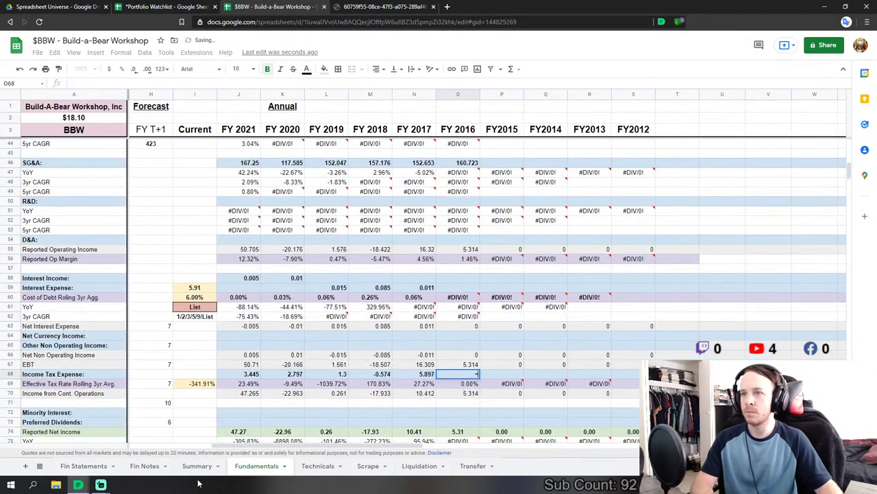
{"action": "type", "text": "="}
{"action": "left_click", "coordinate": [84, 466]}
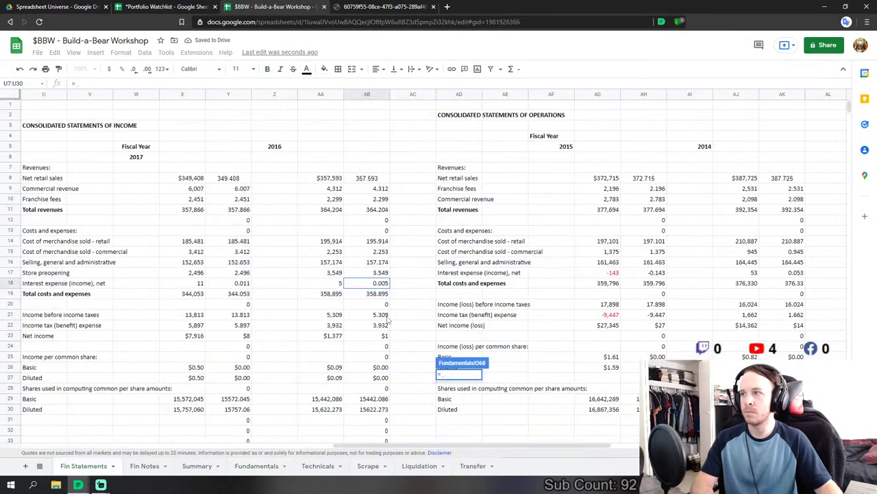
{"action": "left_click", "coordinate": [379, 325]}
{"action": "key", "text": "Return"}
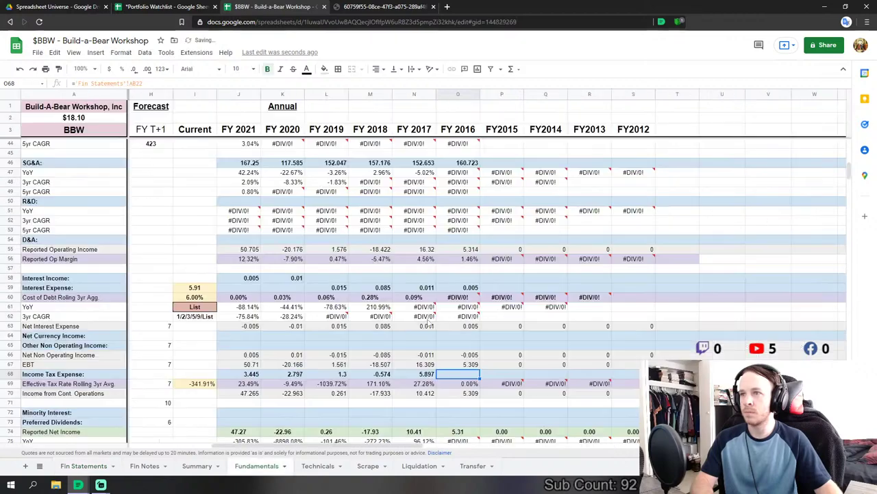
{"action": "scroll", "coordinate": [429, 325], "scroll_direction": "down", "scroll_amount": 2}
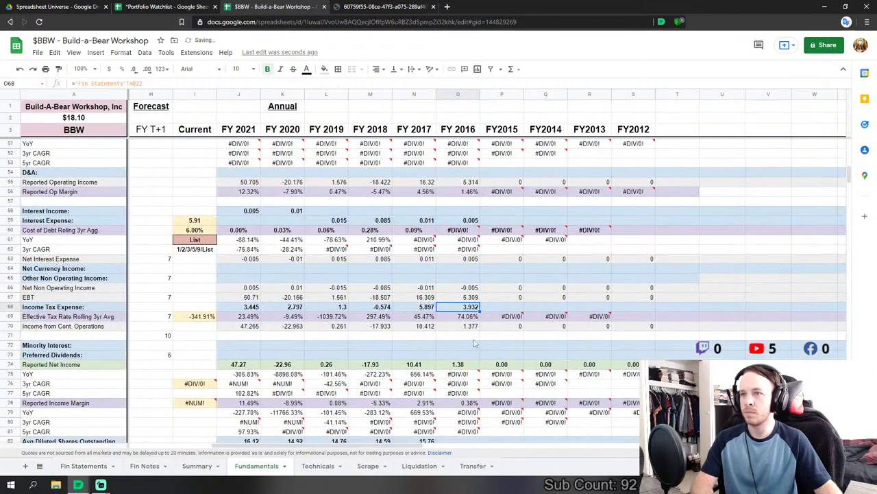
{"action": "scroll", "coordinate": [473, 357], "scroll_direction": "down", "scroll_amount": 2}
{"action": "left_click", "coordinate": [458, 393]}
{"action": "type", "text": "="}
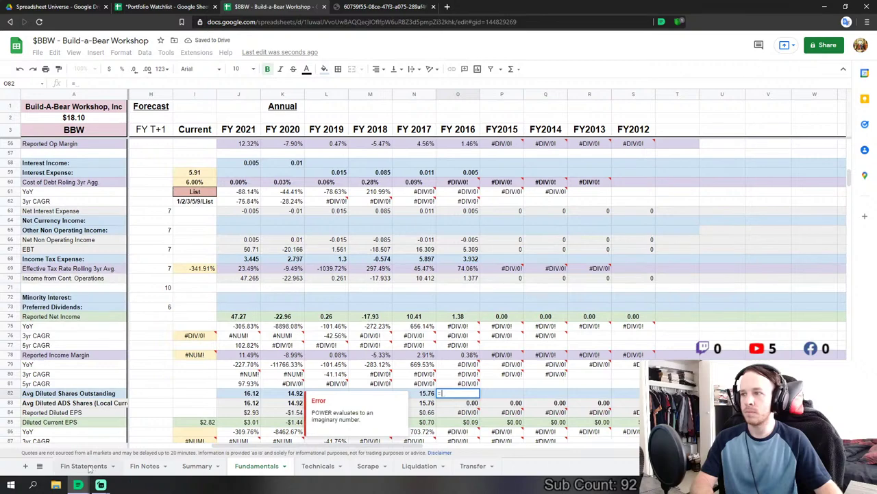
{"action": "left_click", "coordinate": [84, 466]}
{"action": "scroll", "coordinate": [370, 309], "scroll_direction": "down", "scroll_amount": 1}
{"action": "left_click", "coordinate": [374, 304]}
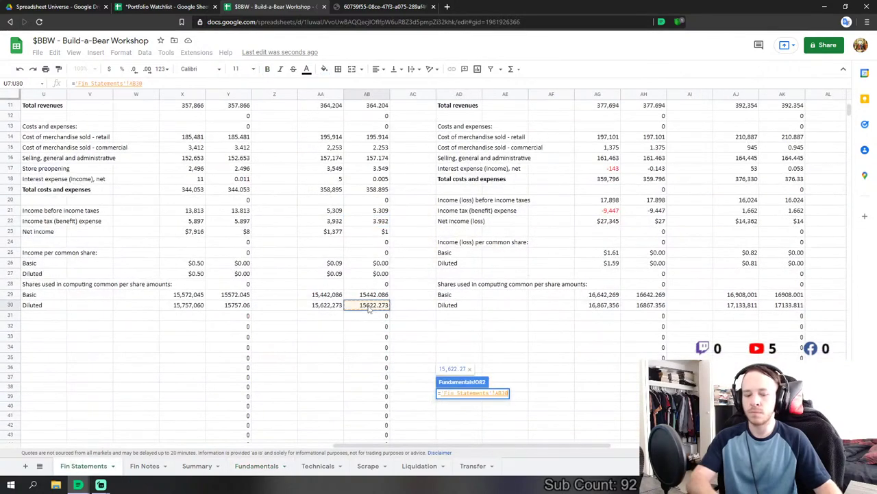
{"action": "type", "text": "/1000"}
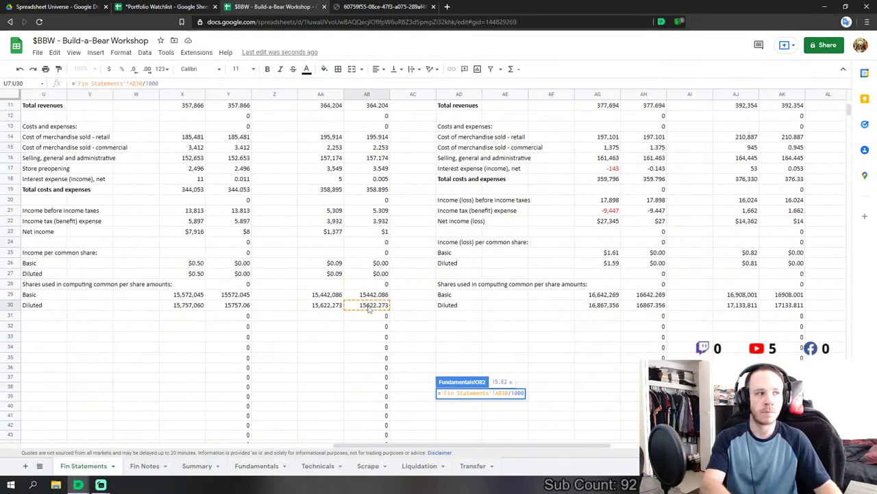
{"action": "key", "text": "Return"}
{"action": "scroll", "coordinate": [458, 292], "scroll_direction": "down", "scroll_amount": 5}
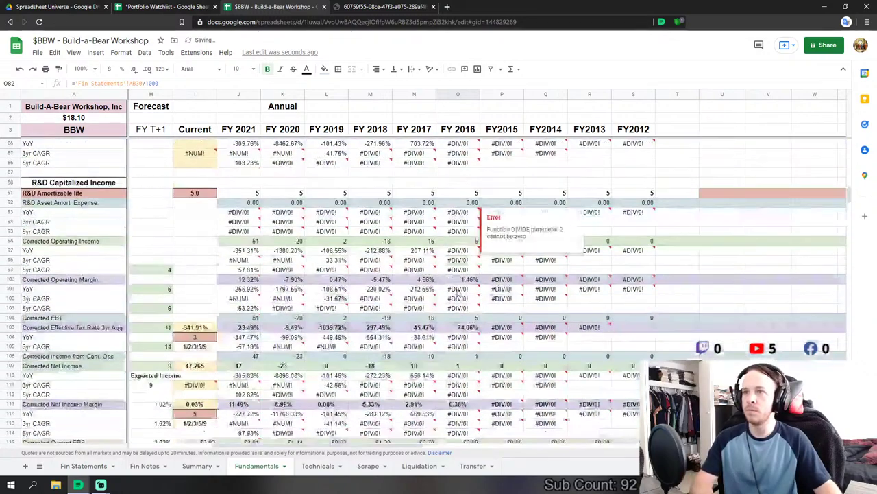
{"action": "scroll", "coordinate": [459, 292], "scroll_direction": "down", "scroll_amount": 5}
- Link FY 2016 cash-flow depreciation & amortization to Fin Statements and enter 0 for non-cash adjustments
{"action": "scroll", "coordinate": [458, 292], "scroll_direction": "down", "scroll_amount": 4}
{"action": "left_click", "coordinate": [458, 271]}
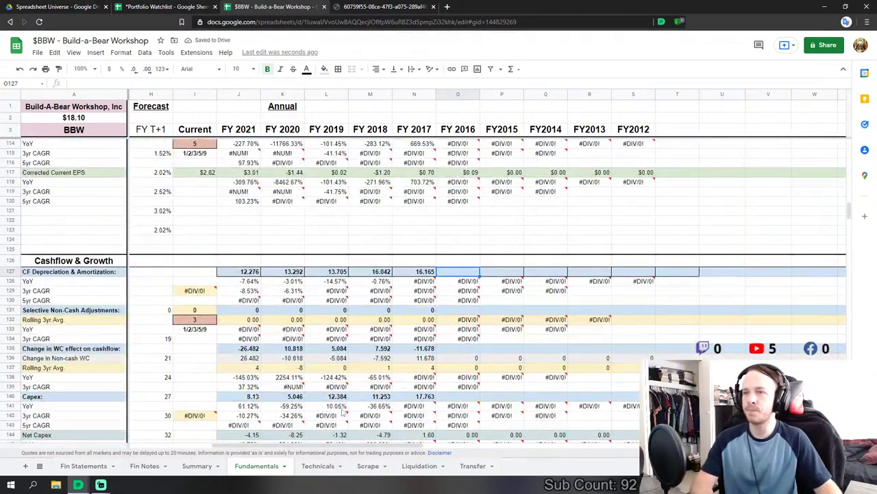
{"action": "type", "text": "="}
{"action": "left_click", "coordinate": [84, 466]}
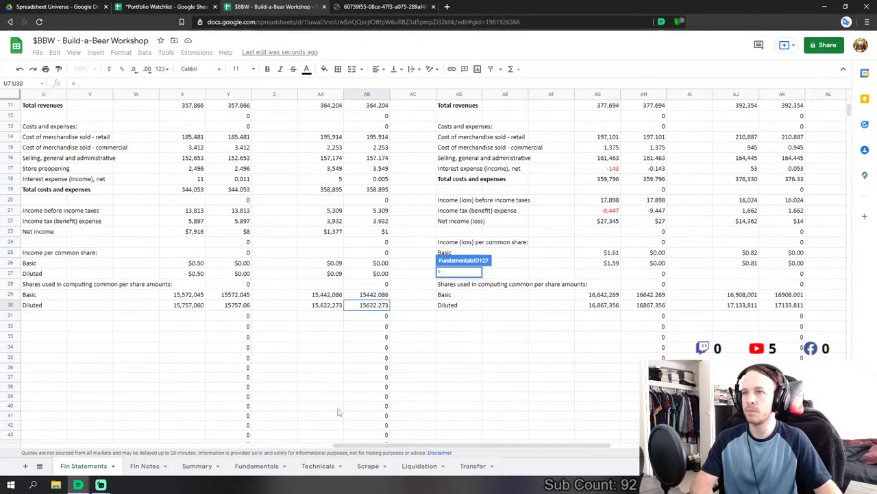
{"action": "scroll", "coordinate": [338, 412], "scroll_direction": "down", "scroll_amount": 10}
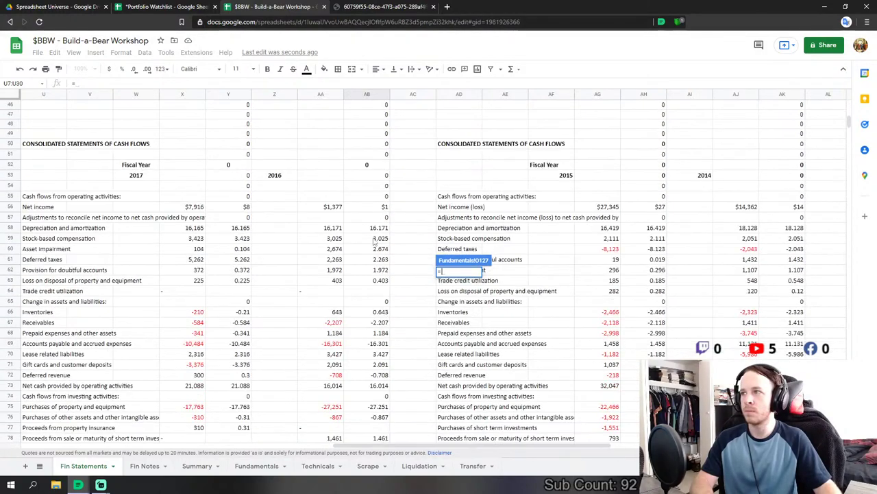
{"action": "left_click", "coordinate": [381, 230]}
{"action": "key", "text": "Return"}
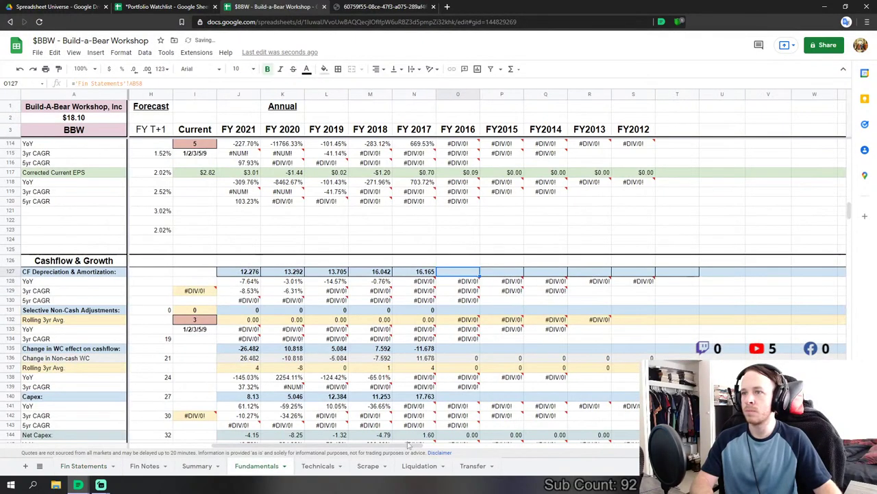
{"action": "left_click_drag", "start_coordinate": [409, 447], "coordinate": [422, 447]}
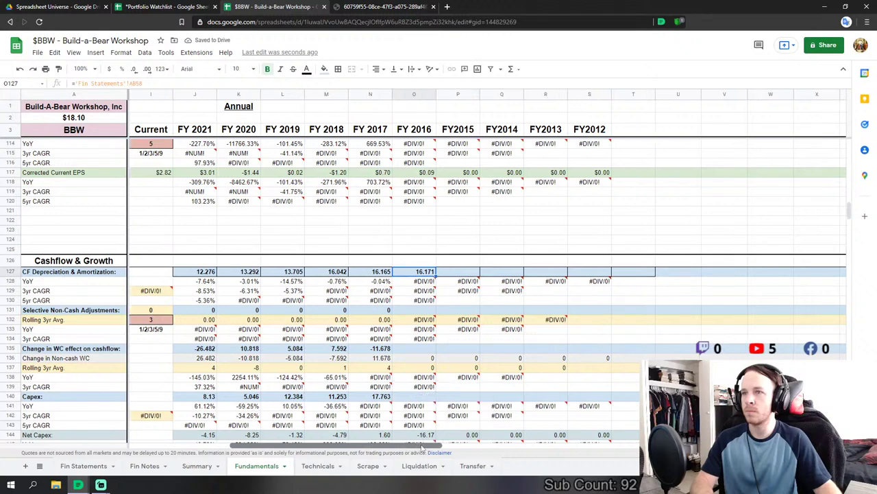
{"action": "left_click", "coordinate": [415, 310]}
{"action": "type", "text": "0"}
{"action": "key", "text": "Return"}
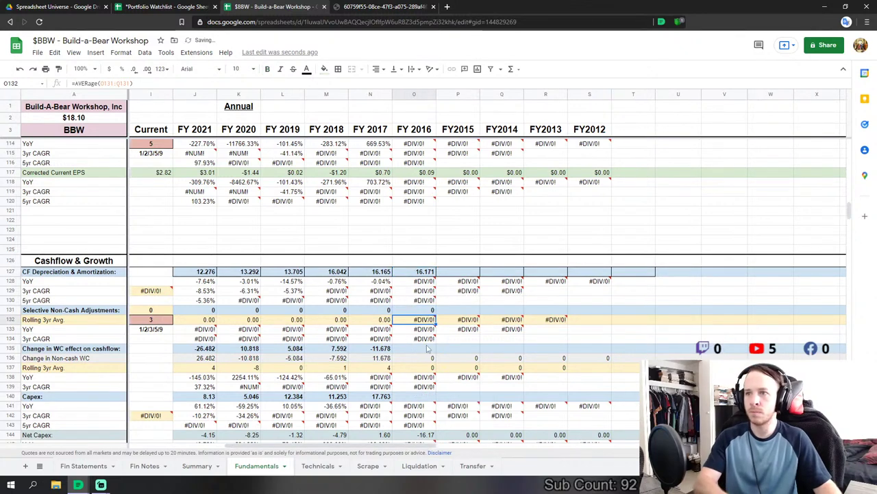
- Set FY 2016 Change in WC to =SUM of Fin Statements AB60 and AB62:AB71
{"action": "left_click", "coordinate": [428, 348]}
{"action": "type", "text": "="}
{"action": "scroll", "coordinate": [444, 330], "scroll_direction": "down", "scroll_amount": 2}
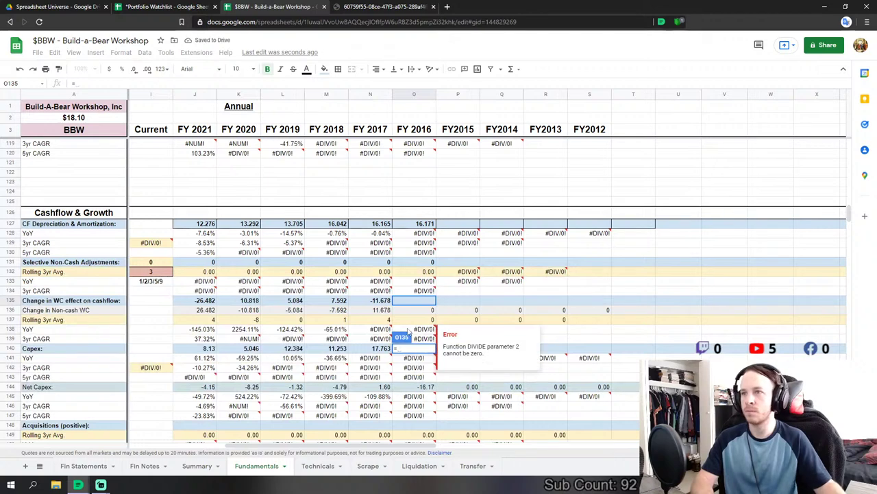
{"action": "scroll", "coordinate": [507, 312], "scroll_direction": "down", "scroll_amount": 1}
{"action": "type", "text": "sum("}
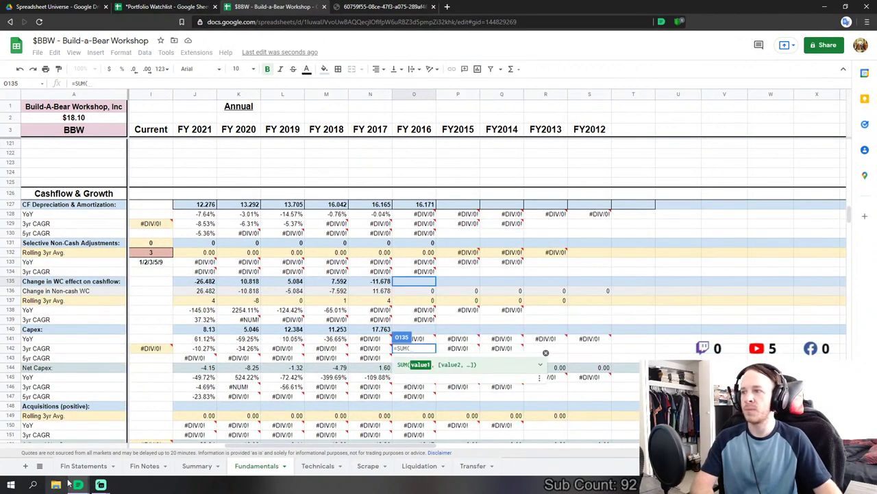
{"action": "left_click", "coordinate": [83, 466]}
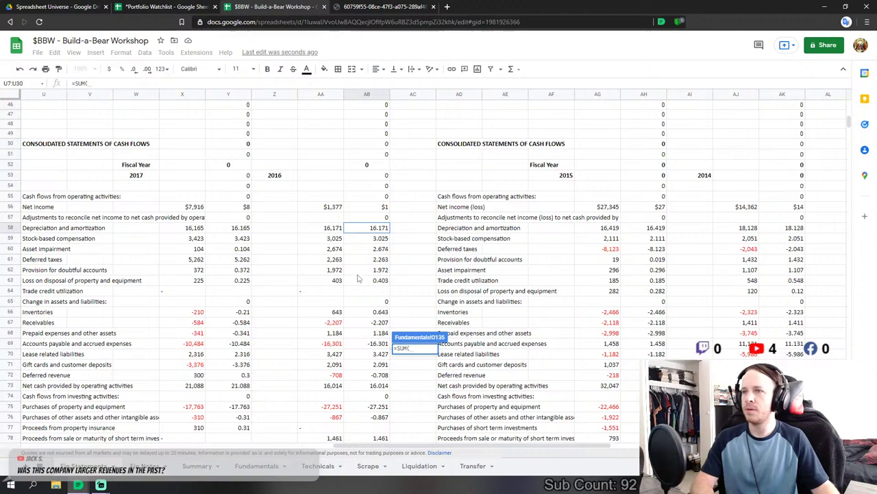
{"action": "left_click", "coordinate": [380, 249]}
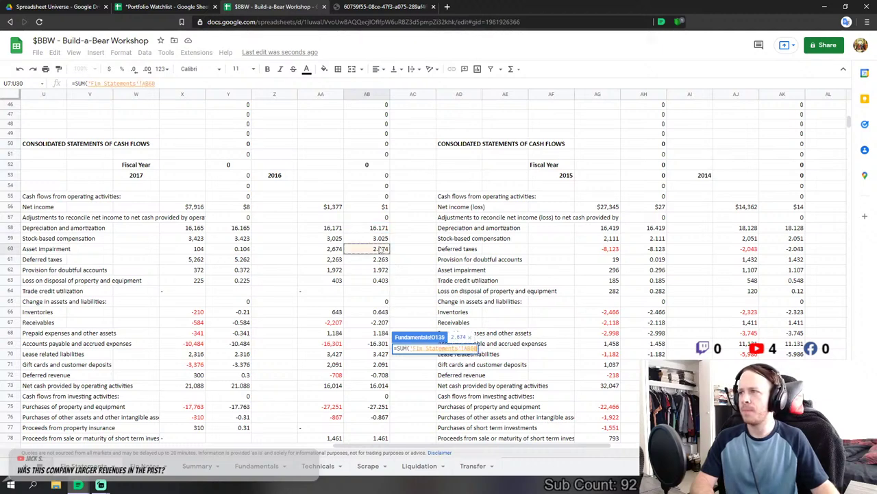
{"action": "type", "text": ","}
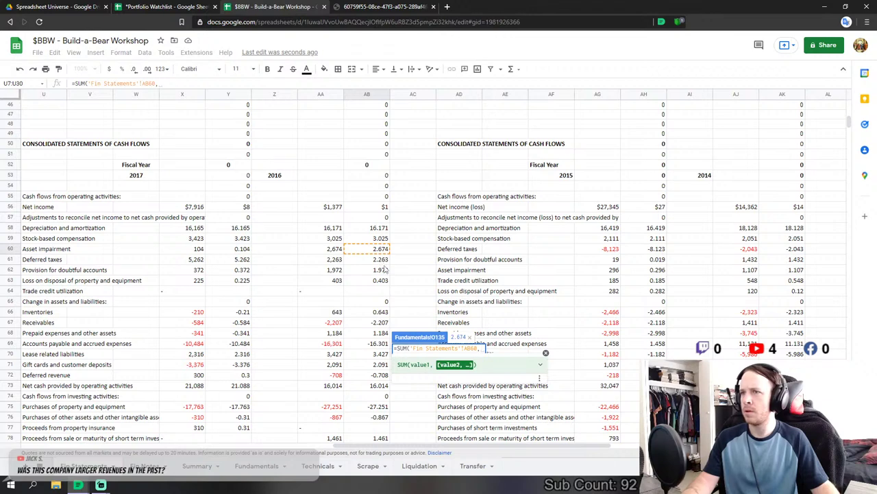
{"action": "left_click_drag", "start_coordinate": [385, 270], "coordinate": [380, 371]}
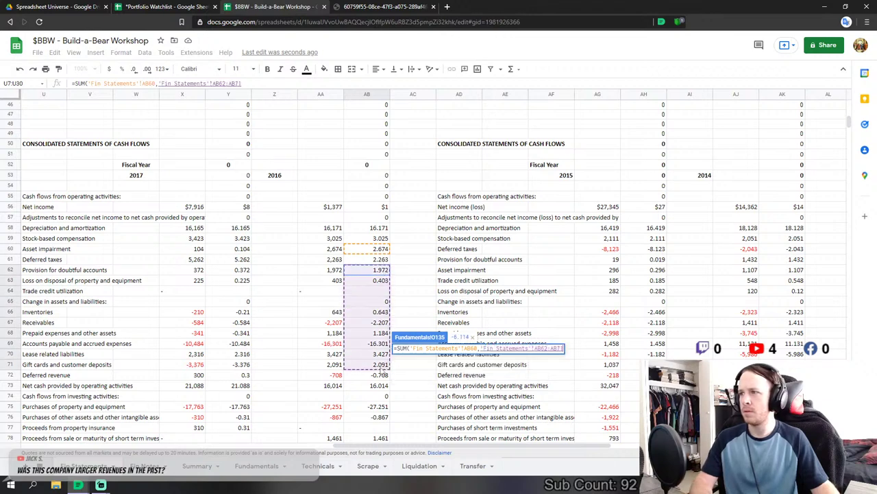
{"action": "key", "text": "Return"}
{"action": "left_click", "coordinate": [151, 473]}
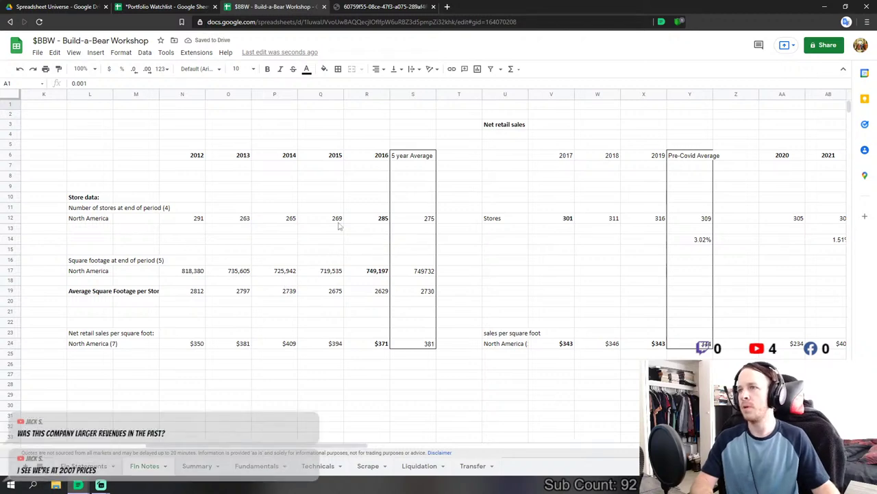
{"action": "left_click", "coordinate": [233, 301]}
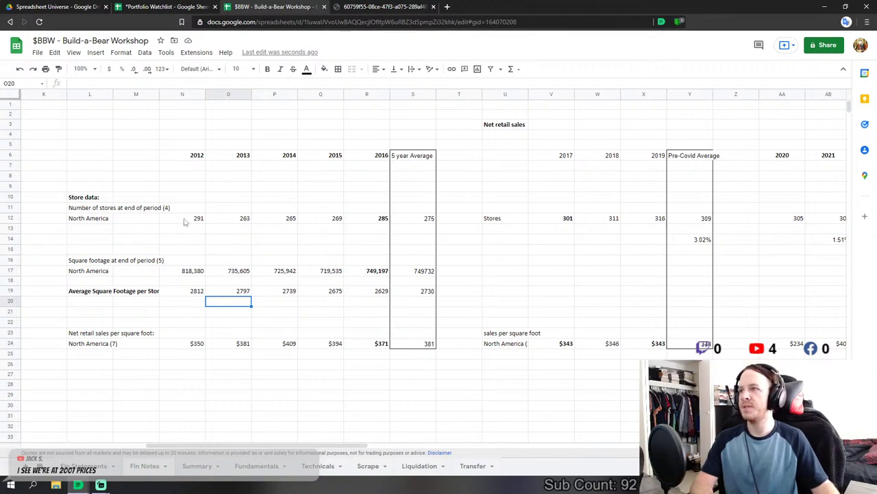
{"action": "left_click_drag", "start_coordinate": [185, 218], "coordinate": [556, 220]}
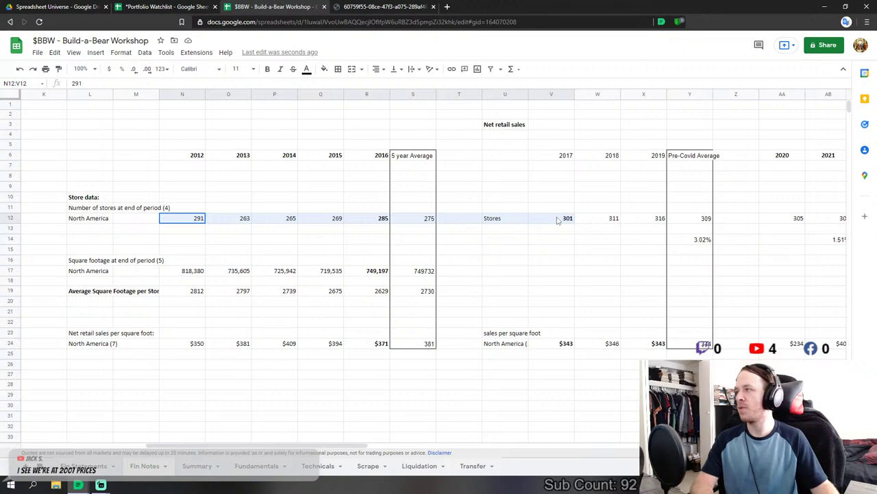
{"action": "left_click_drag", "start_coordinate": [559, 220], "coordinate": [652, 219]}
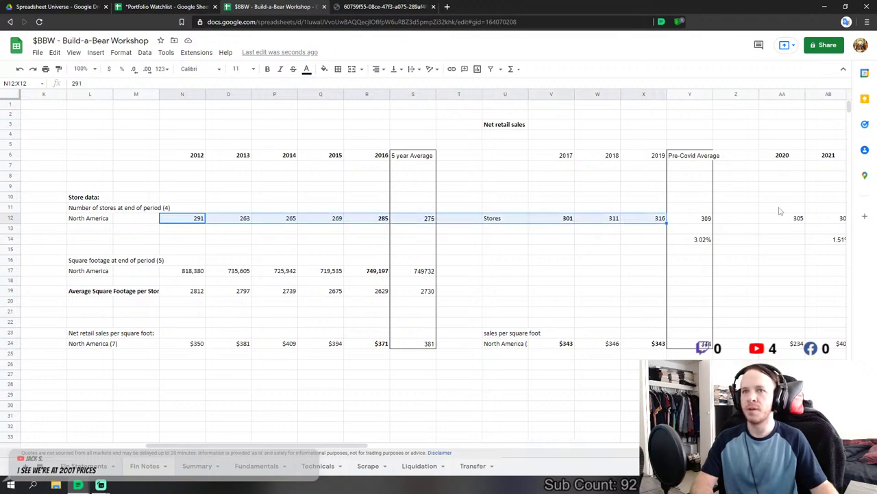
{"action": "left_click", "coordinate": [779, 213]}
{"action": "left_click", "coordinate": [835, 219]}
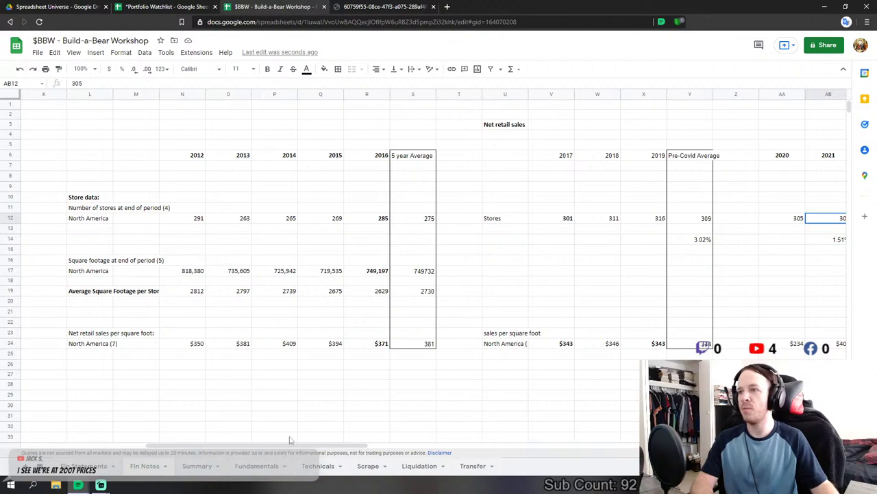
{"action": "left_click", "coordinate": [260, 466]}
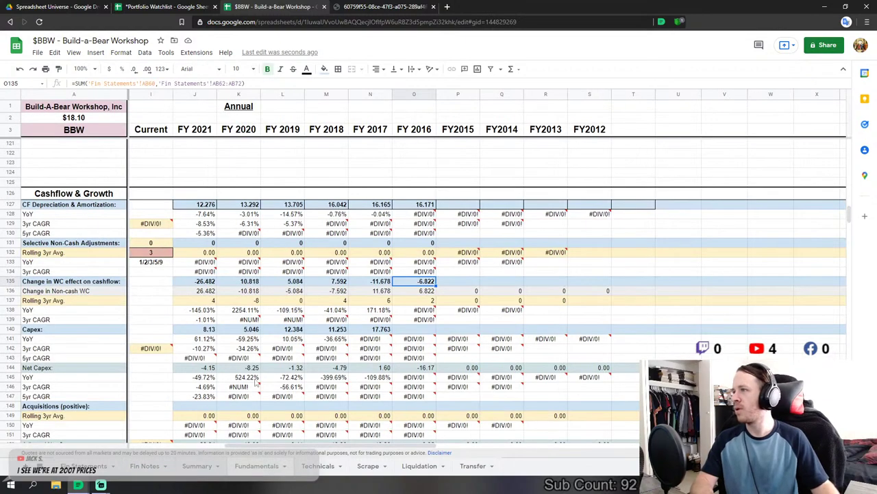
- Select the FY2016 Capex cell and check 2013 and 2012 total revenues on Fin Statements
{"action": "left_click", "coordinate": [416, 327]}
{"action": "scroll", "coordinate": [416, 329], "scroll_direction": "down", "scroll_amount": 5}
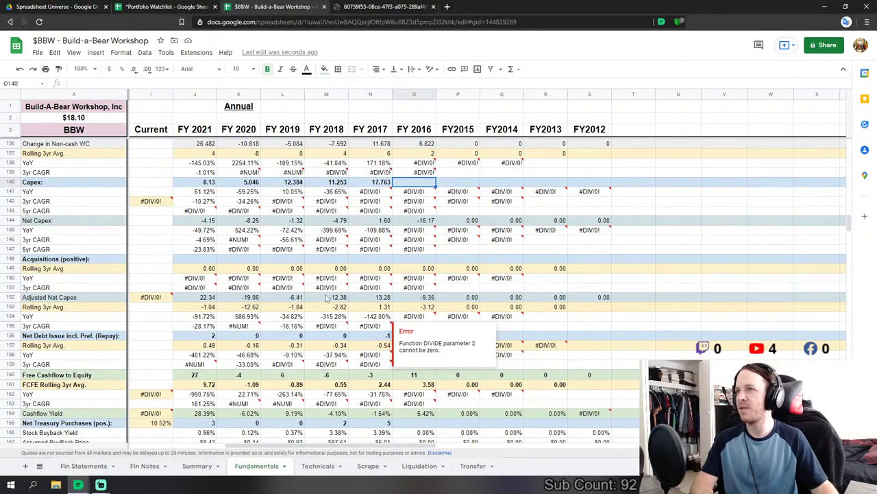
{"action": "scroll", "coordinate": [519, 176], "scroll_direction": "up", "scroll_amount": 2}
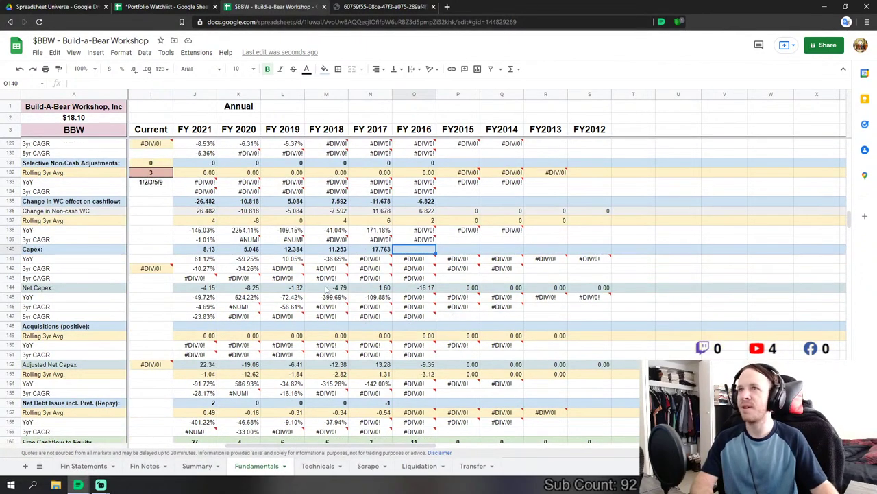
{"action": "left_click", "coordinate": [79, 468]}
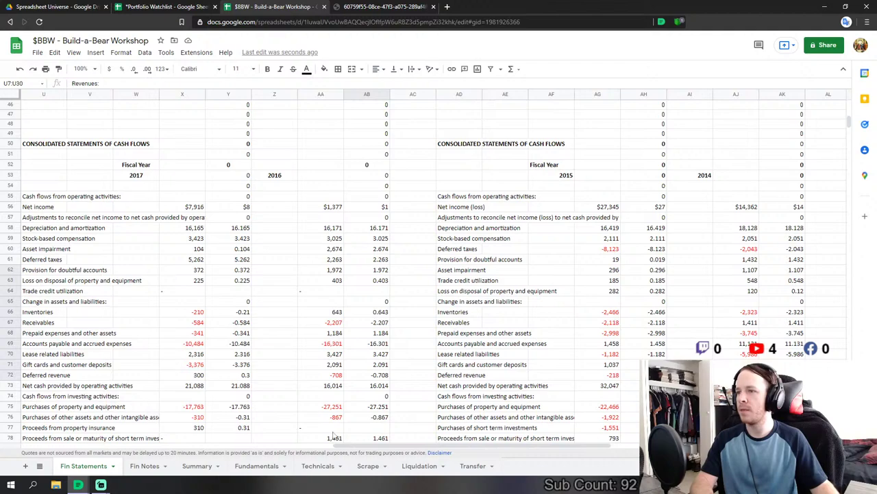
{"action": "left_click_drag", "start_coordinate": [336, 446], "coordinate": [528, 446]}
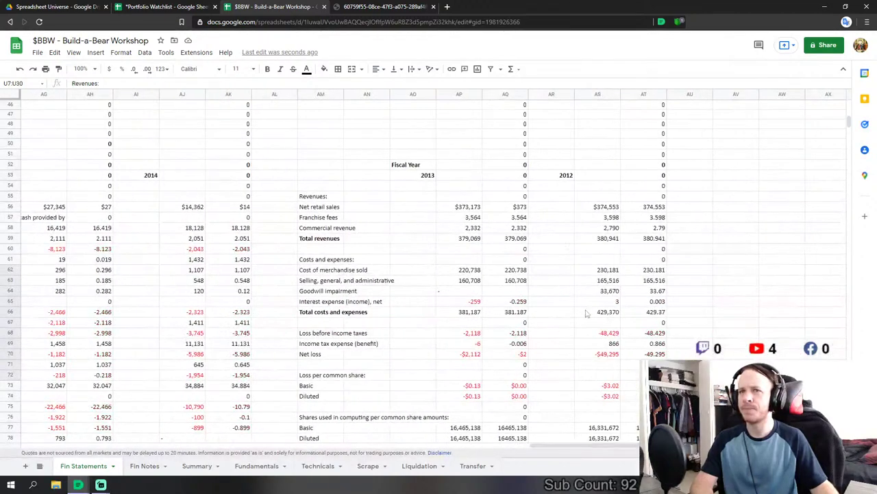
{"action": "left_click", "coordinate": [658, 241]}
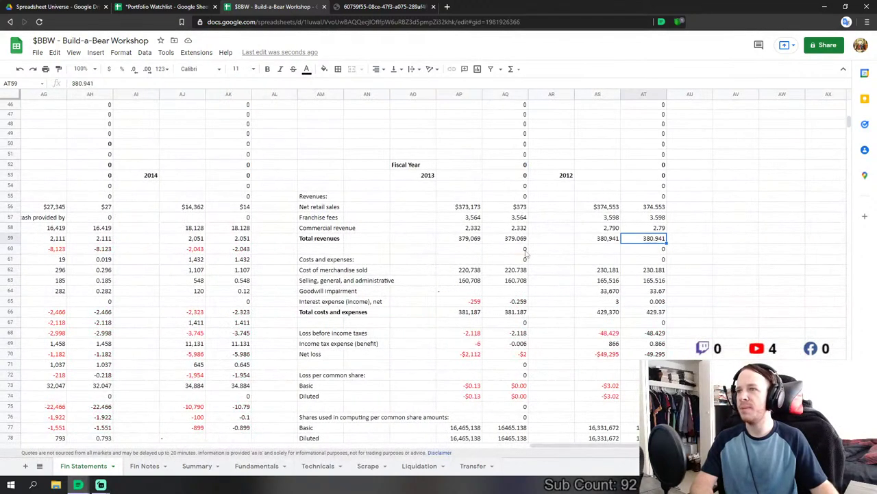
{"action": "left_click", "coordinate": [514, 240]}
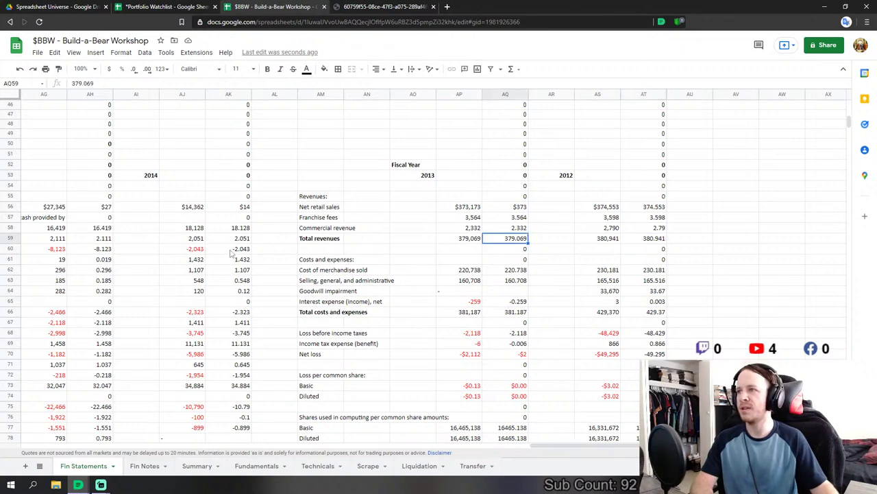
- Review the converted 2013/2012 income statement columns, then switch over to Excel
{"action": "scroll", "coordinate": [471, 326], "scroll_direction": "up", "scroll_amount": 2}
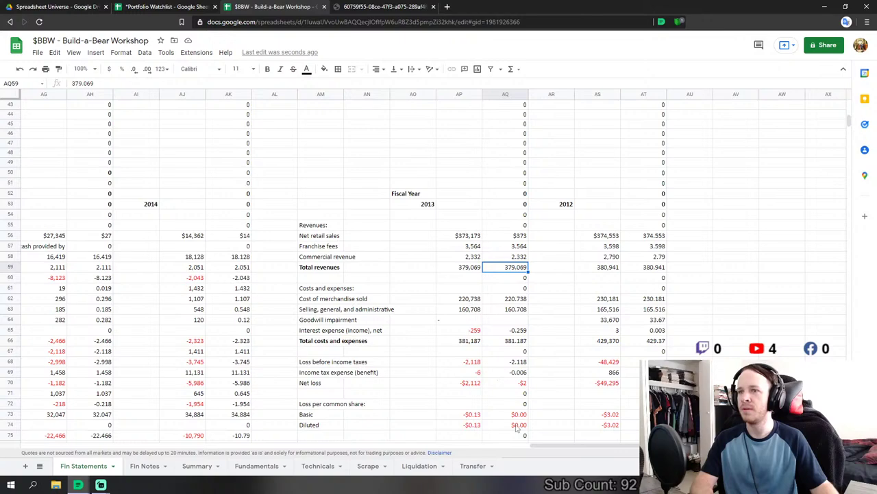
{"action": "scroll", "coordinate": [545, 447], "scroll_direction": "left", "scroll_amount": 5}
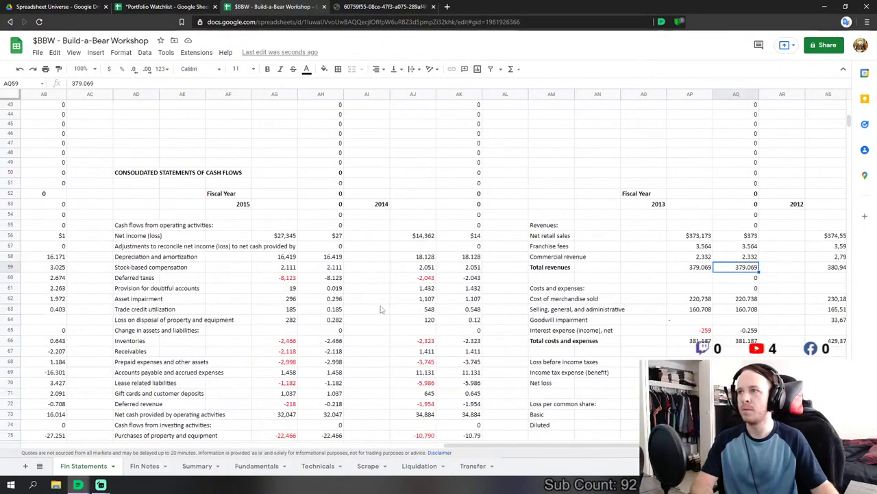
{"action": "scroll", "coordinate": [346, 299], "scroll_direction": "up", "scroll_amount": 10}
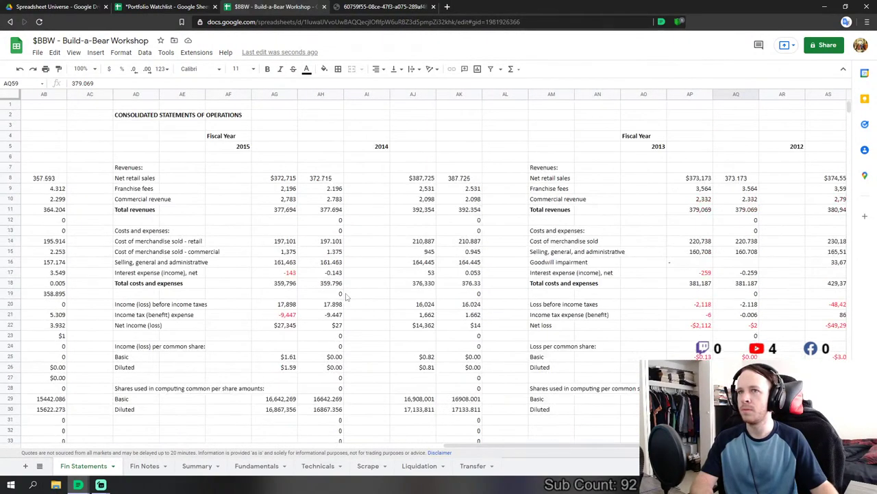
{"action": "scroll", "coordinate": [346, 297], "scroll_direction": "down", "scroll_amount": 15}
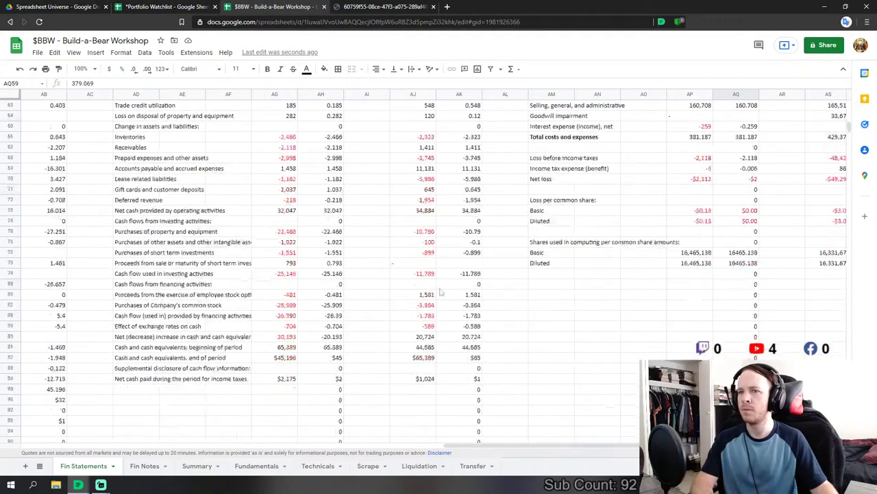
{"action": "scroll", "coordinate": [503, 291], "scroll_direction": "up", "scroll_amount": 20}
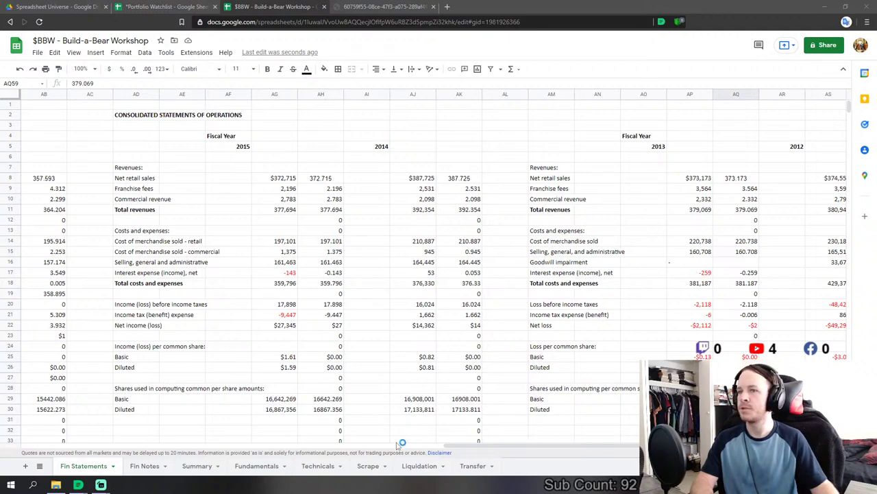
{"action": "left_click_drag", "start_coordinate": [471, 449], "coordinate": [495, 449]}
{"action": "scroll", "coordinate": [471, 316], "scroll_direction": "down", "scroll_amount": 8}
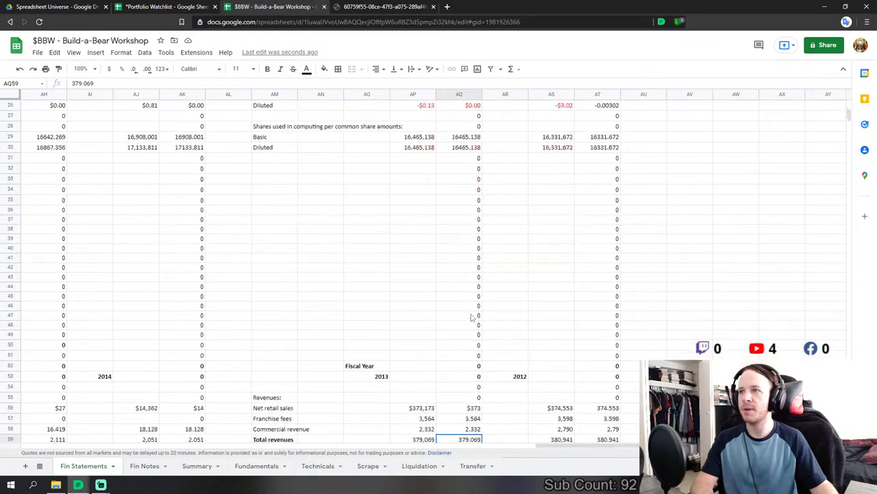
{"action": "scroll", "coordinate": [471, 316], "scroll_direction": "up", "scroll_amount": 10}
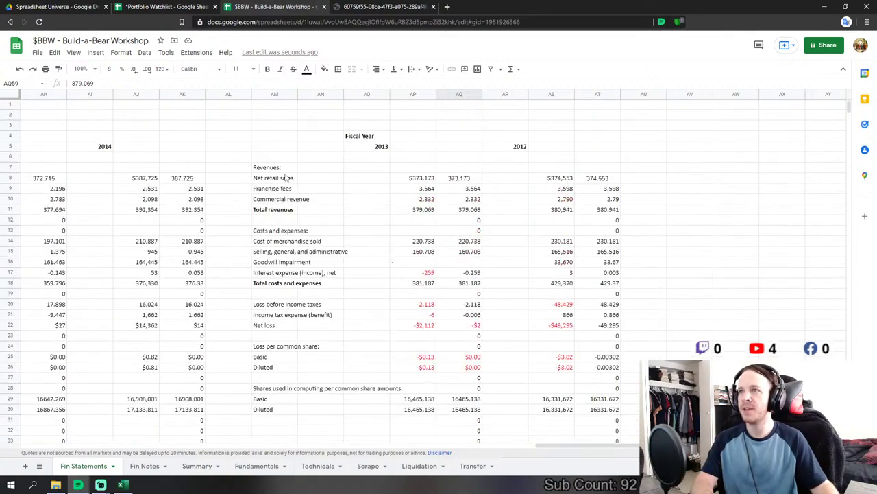
{"action": "scroll", "coordinate": [370, 274], "scroll_direction": "down", "scroll_amount": 13}
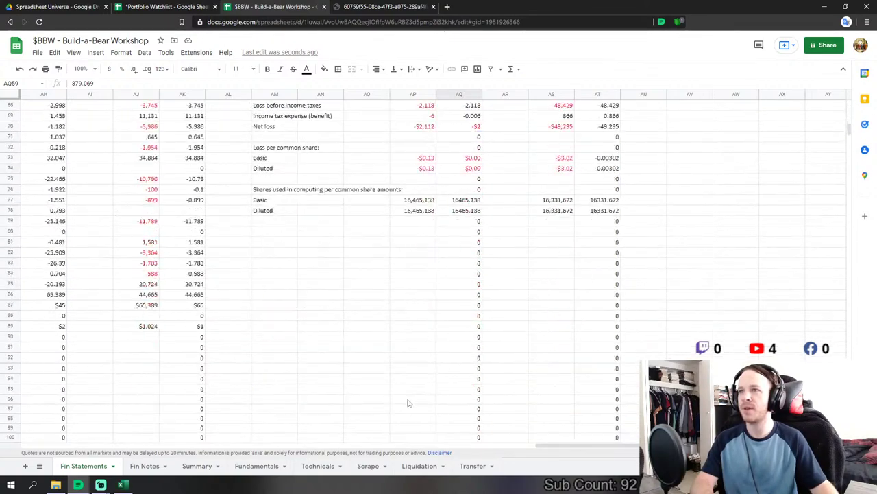
{"action": "scroll", "coordinate": [375, 418], "scroll_direction": "up", "scroll_amount": 9}
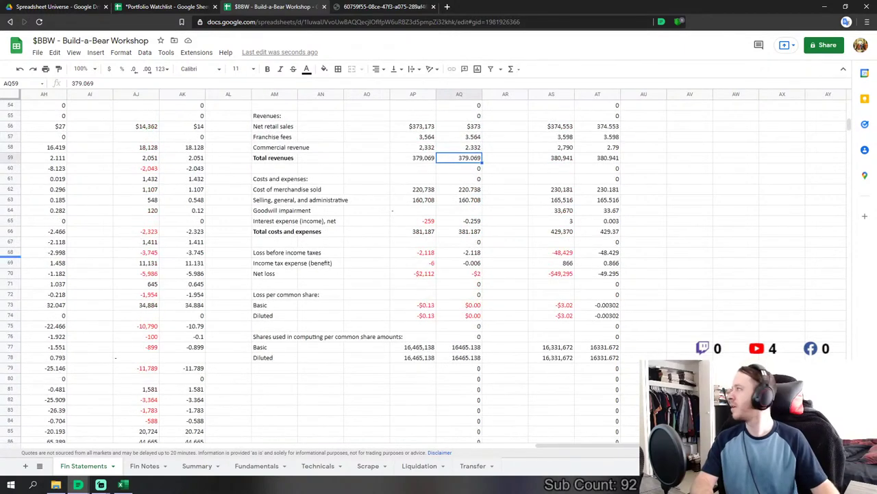
{"action": "key", "text": "alt+Tab"}
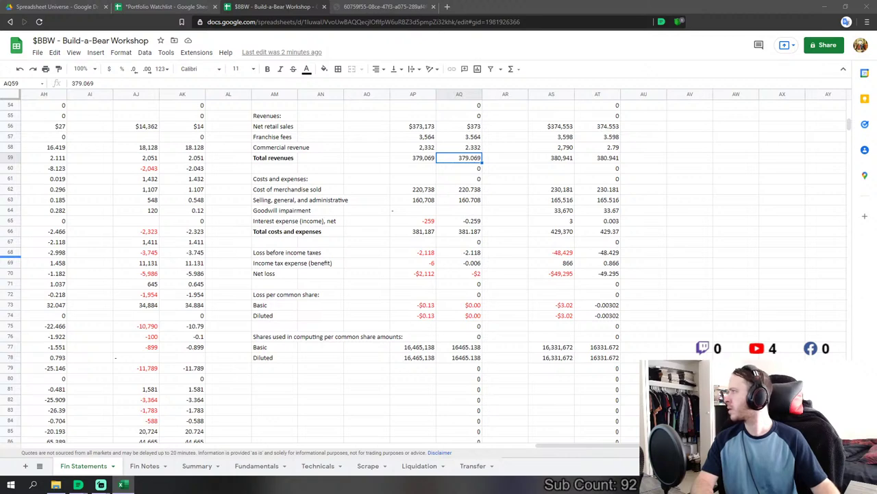
{"action": "scroll", "coordinate": [93, 213], "scroll_direction": "up", "scroll_amount": 3}
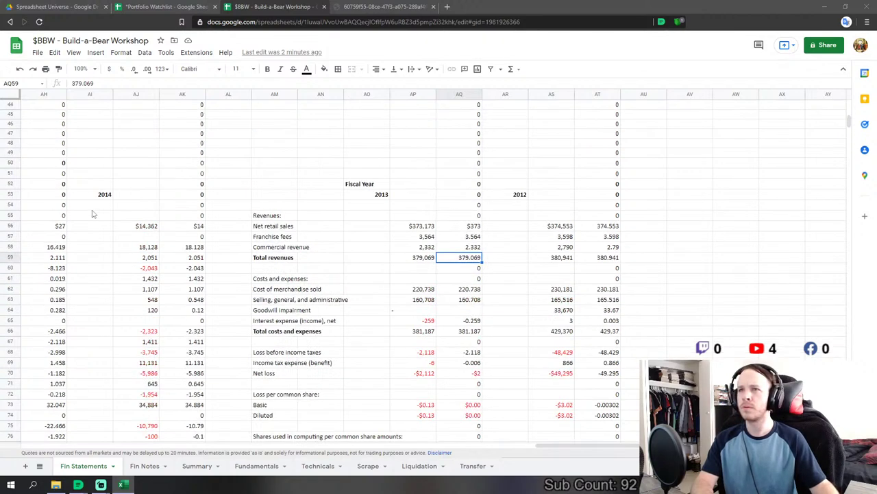
{"action": "scroll", "coordinate": [94, 214], "scroll_direction": "down", "scroll_amount": 2}
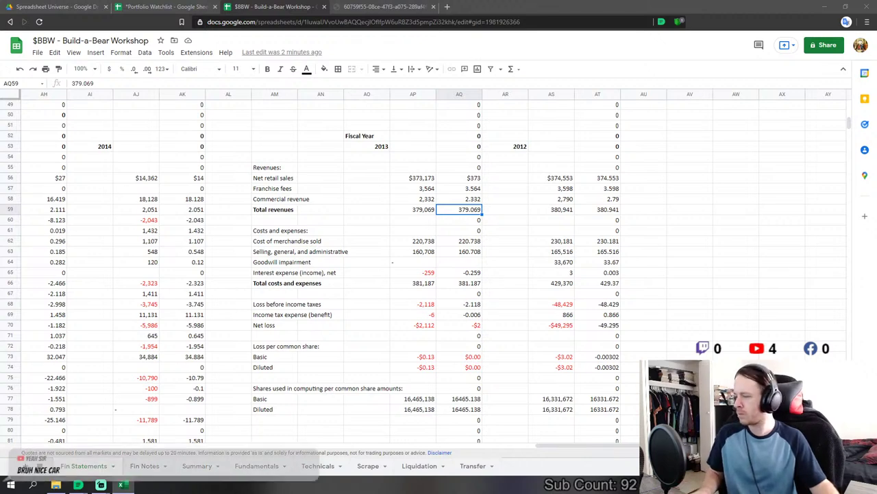
- At 75% zoom, paste the cash-flow statement at AM52 and unmerge its top rows
{"action": "left_click", "coordinate": [277, 137]}
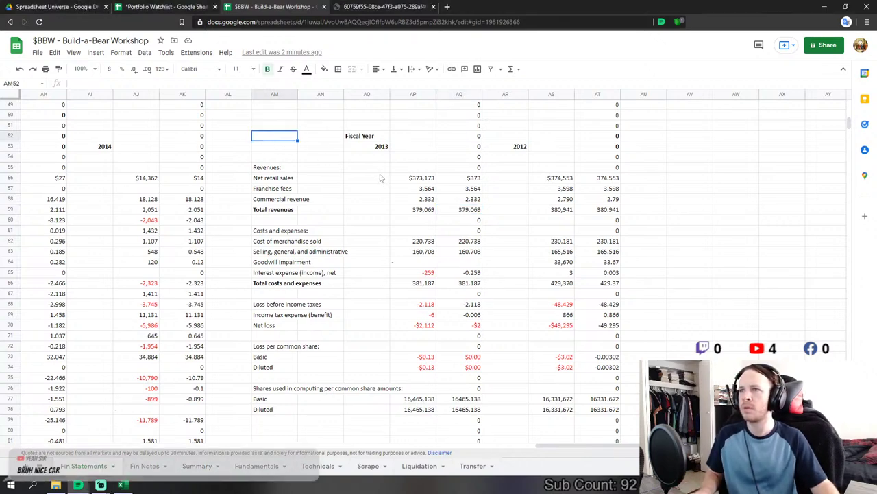
{"action": "scroll", "coordinate": [414, 217], "scroll_direction": "up", "scroll_amount": 1}
{"action": "left_click", "coordinate": [83, 69]}
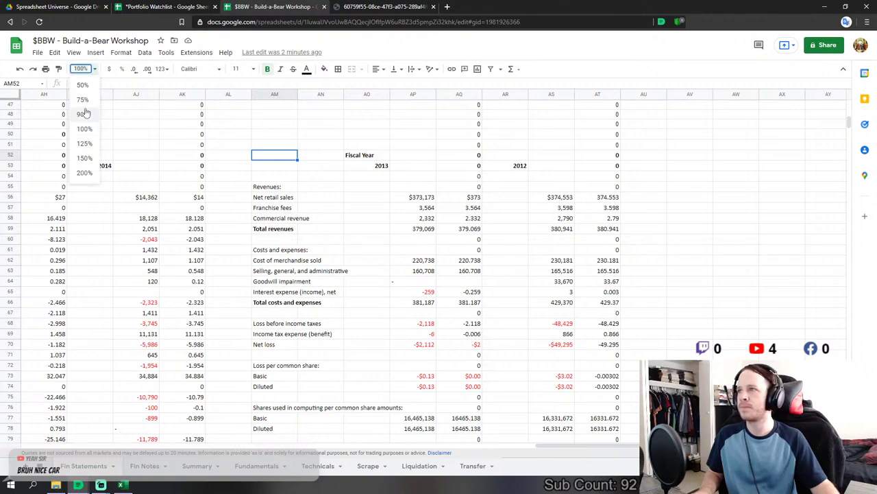
{"action": "left_click", "coordinate": [83, 98]}
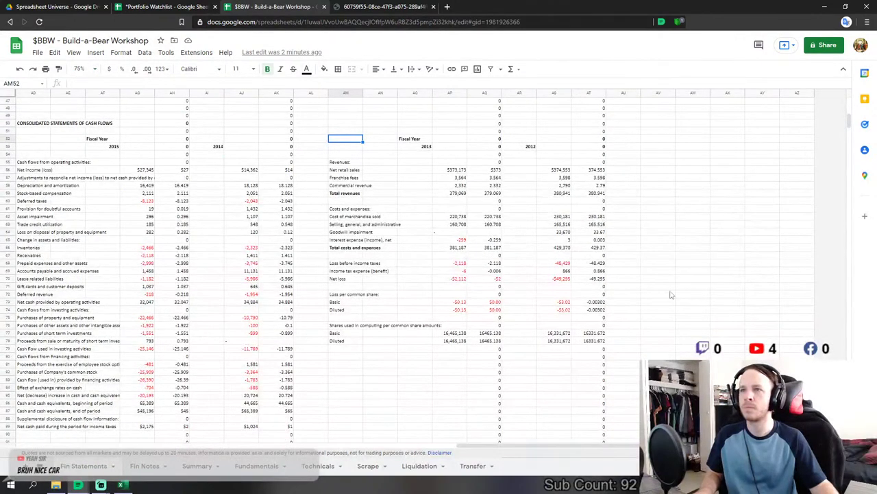
{"action": "key", "text": "ctrl+v"}
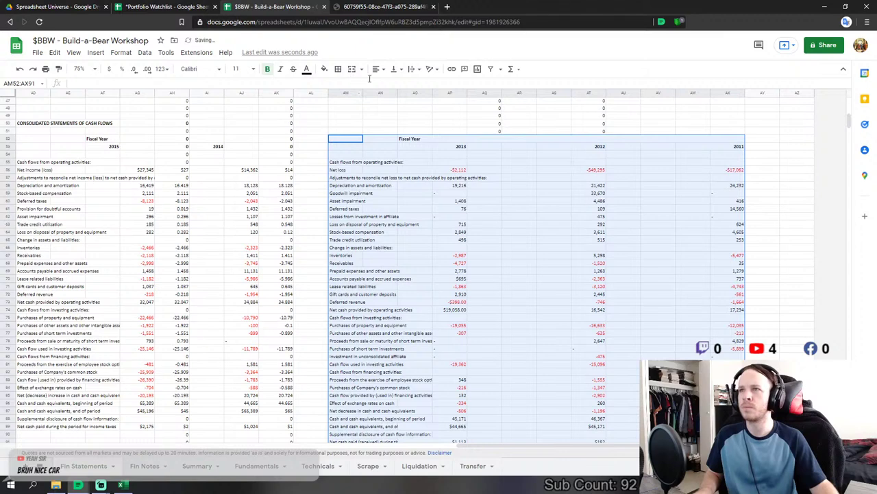
{"action": "left_click", "coordinate": [362, 68]}
{"action": "left_click", "coordinate": [577, 116]}
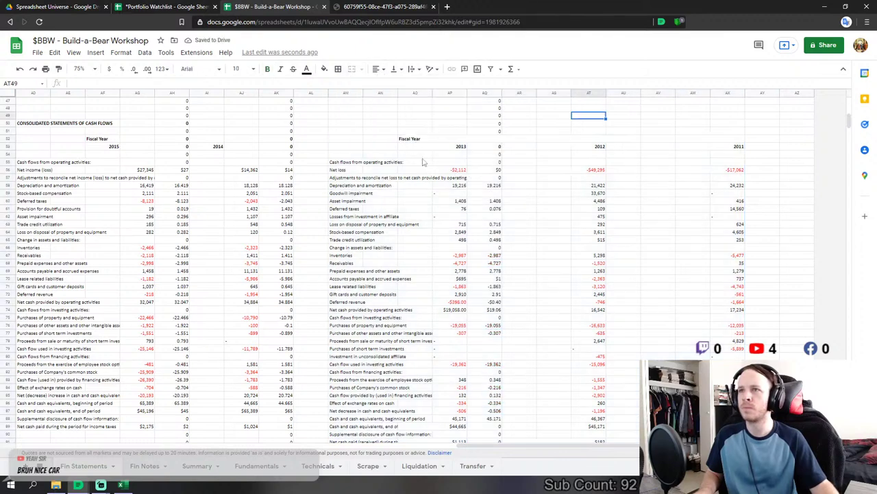
{"action": "left_click_drag", "start_coordinate": [398, 142], "coordinate": [450, 242]}
{"action": "left_click", "coordinate": [361, 69]}
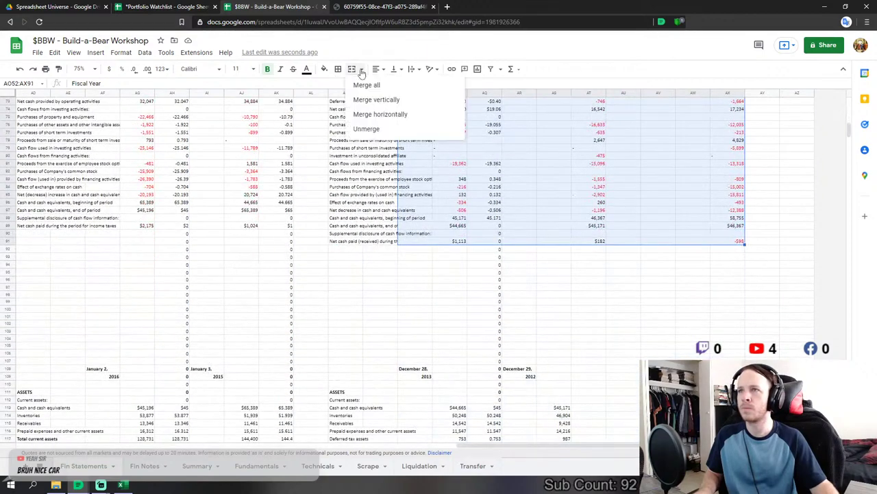
{"action": "left_click", "coordinate": [370, 126]}
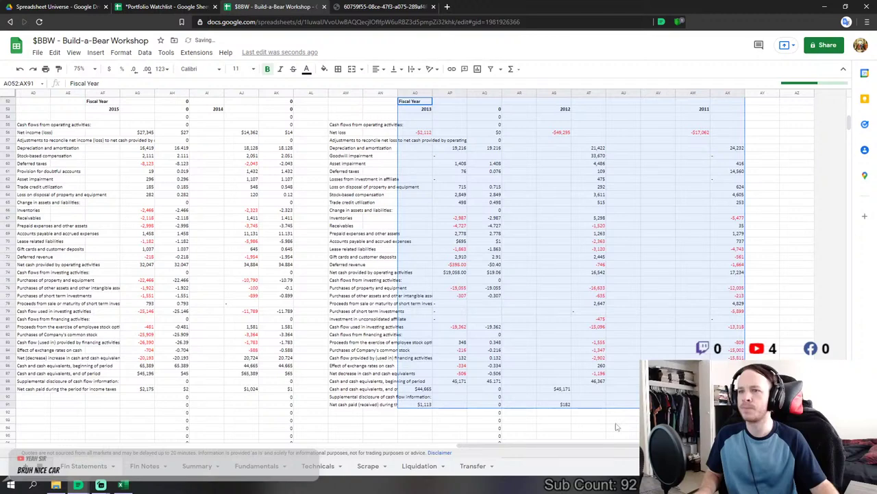
- Shift the misaligned bottom rows and the Net loss row one column right
{"action": "scroll", "coordinate": [542, 401], "scroll_direction": "down", "scroll_amount": 2}
{"action": "left_click", "coordinate": [553, 394]}
{"action": "left_click_drag", "start_coordinate": [421, 313], "coordinate": [706, 327]}
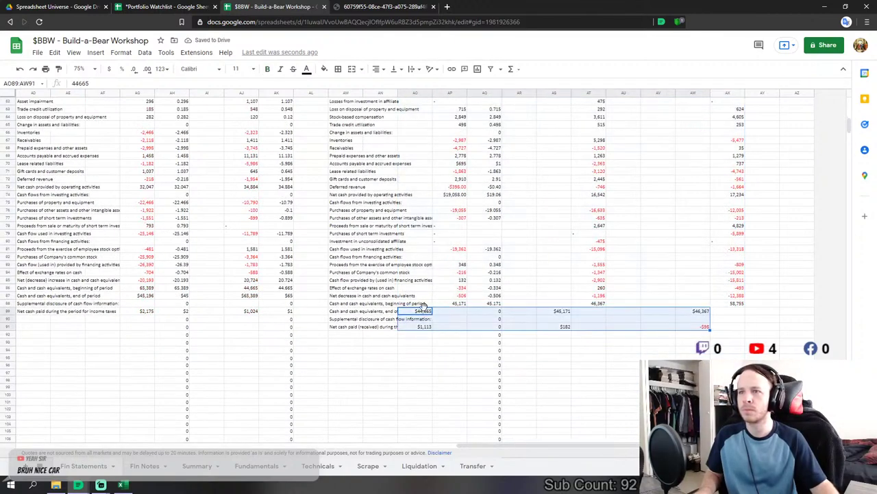
{"action": "left_click_drag", "start_coordinate": [424, 306], "coordinate": [458, 308]}
{"action": "scroll", "coordinate": [463, 255], "scroll_direction": "up", "scroll_amount": 4}
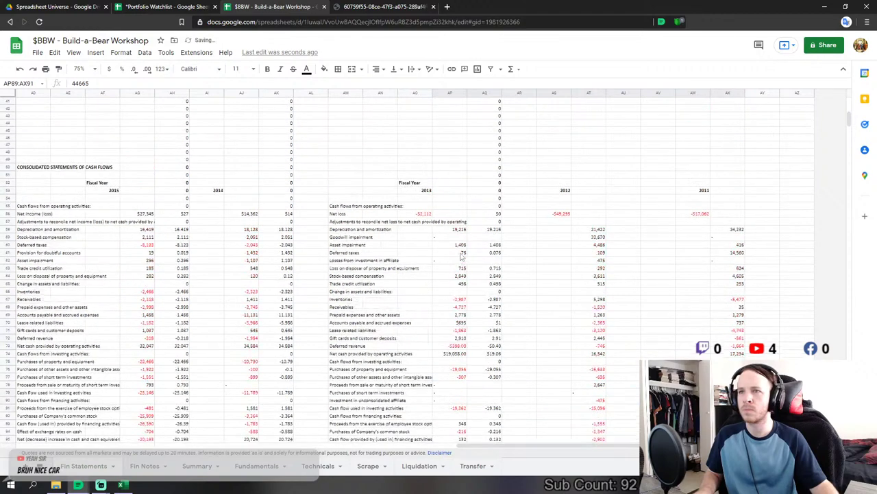
{"action": "left_click_drag", "start_coordinate": [423, 214], "coordinate": [696, 214]}
{"action": "left_click_drag", "start_coordinate": [638, 210], "coordinate": [673, 213]}
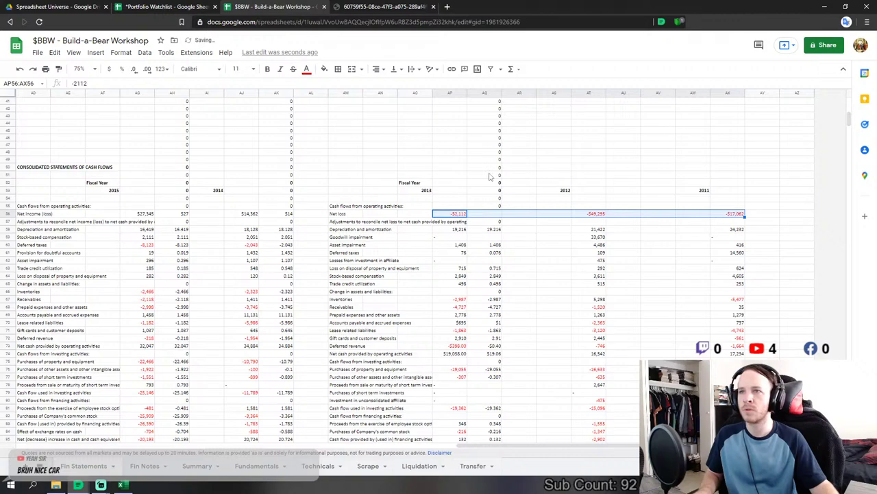
{"action": "left_click", "coordinate": [453, 153]}
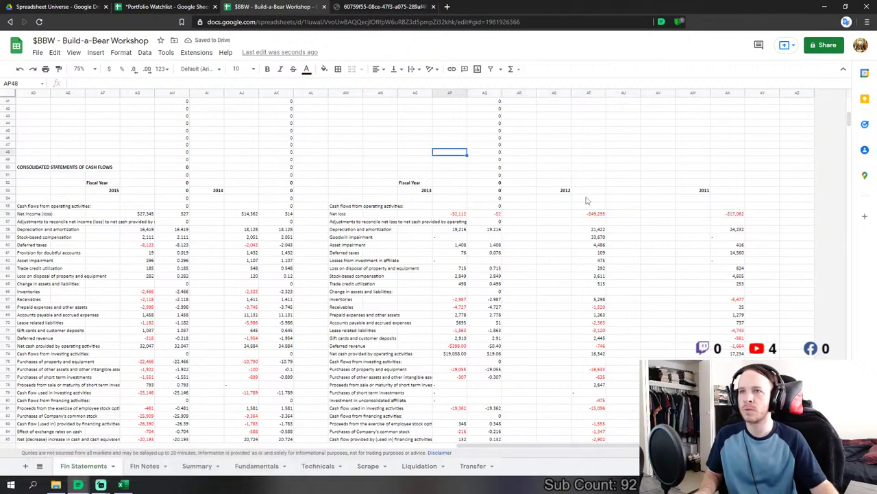
- Move the 2012 figures one column left and clear the 2011 columns
{"action": "left_click_drag", "start_coordinate": [547, 192], "coordinate": [728, 373]}
{"action": "scroll", "coordinate": [643, 252], "scroll_direction": "up", "scroll_amount": 3}
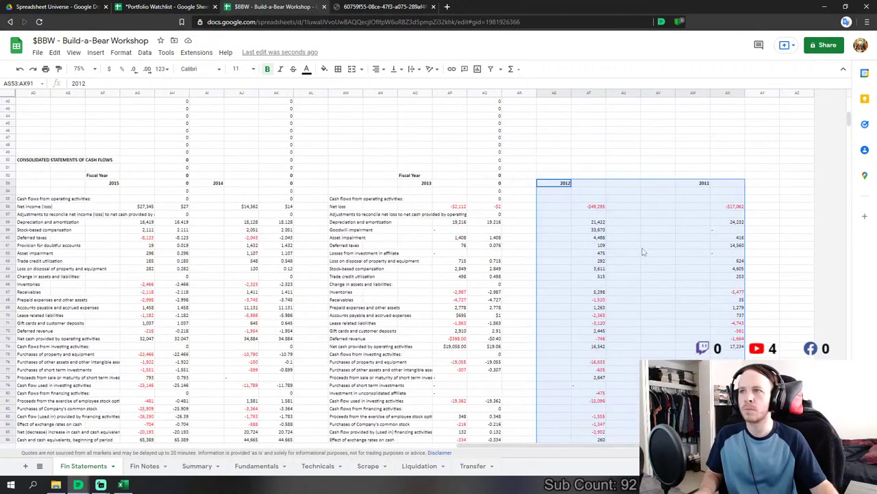
{"action": "left_click_drag", "start_coordinate": [554, 181], "coordinate": [519, 182]}
{"action": "left_click", "coordinate": [610, 146]}
{"action": "left_click_drag", "start_coordinate": [662, 187], "coordinate": [700, 349]}
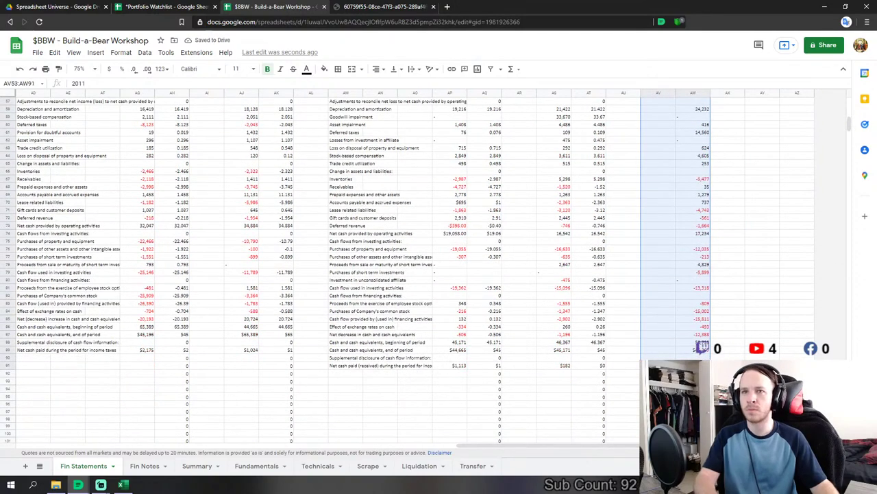
{"action": "key", "text": "Delete"}
{"action": "scroll", "coordinate": [403, 201], "scroll_direction": "up", "scroll_amount": 5}
- Check the converted 2014 deferred taxes and 2012 inventories values on Fin Statements
{"action": "left_click", "coordinate": [403, 201]}
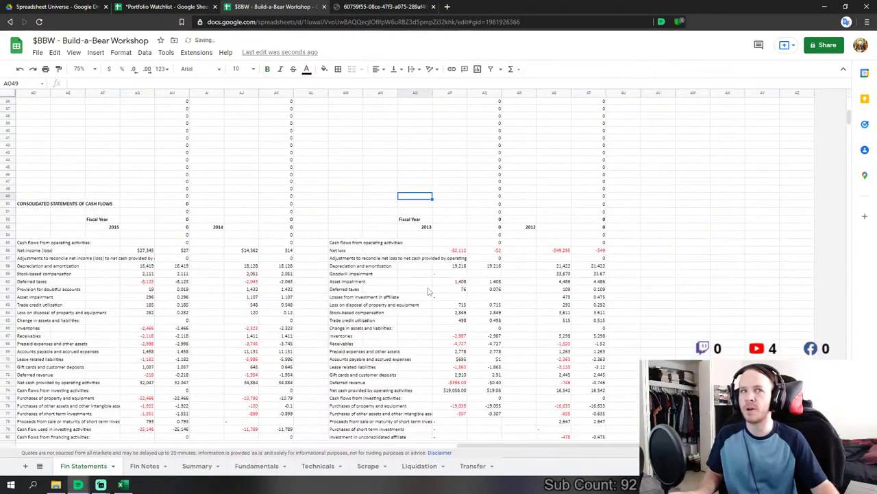
{"action": "scroll", "coordinate": [403, 200], "scroll_direction": "down", "scroll_amount": 2}
{"action": "key", "text": "alt+Tab"}
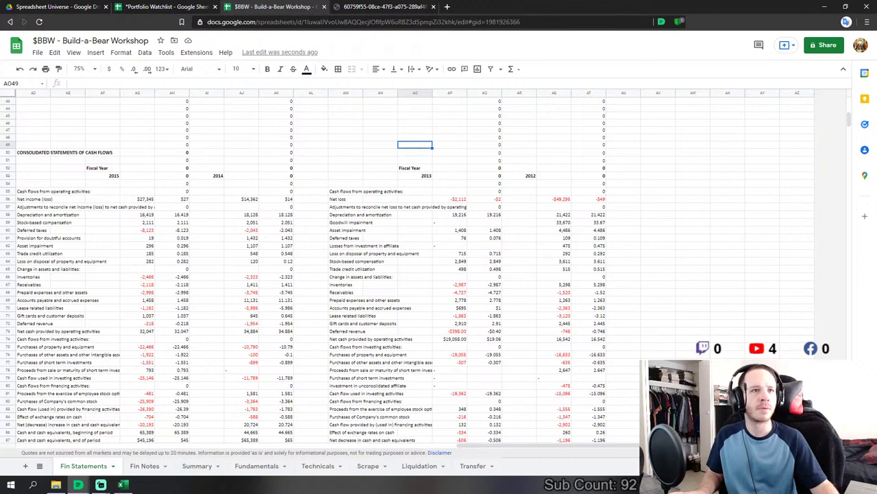
{"action": "left_click", "coordinate": [268, 231]}
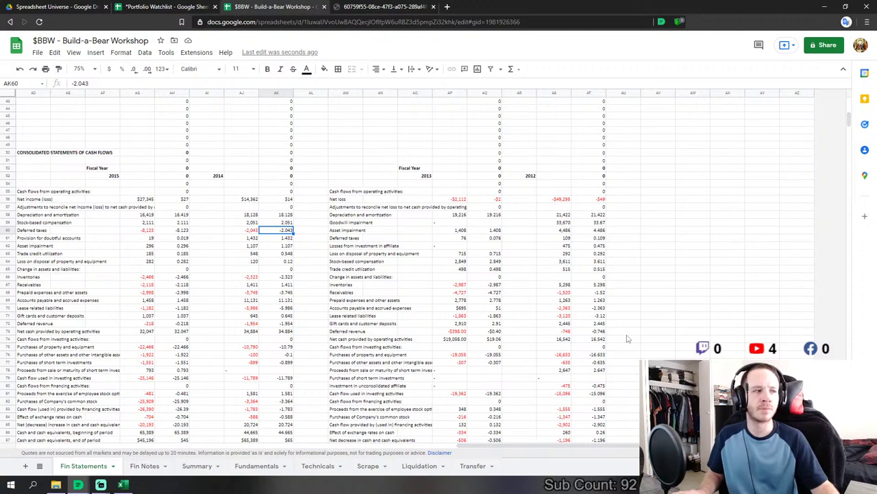
{"action": "left_click", "coordinate": [555, 283]}
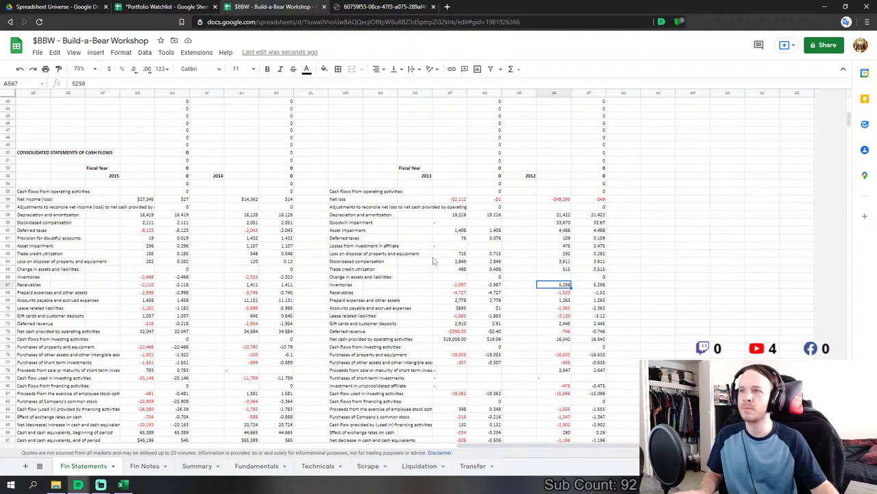
{"action": "scroll", "coordinate": [445, 288], "scroll_direction": "down", "scroll_amount": 1}
{"action": "scroll", "coordinate": [444, 288], "scroll_direction": "down", "scroll_amount": 3}
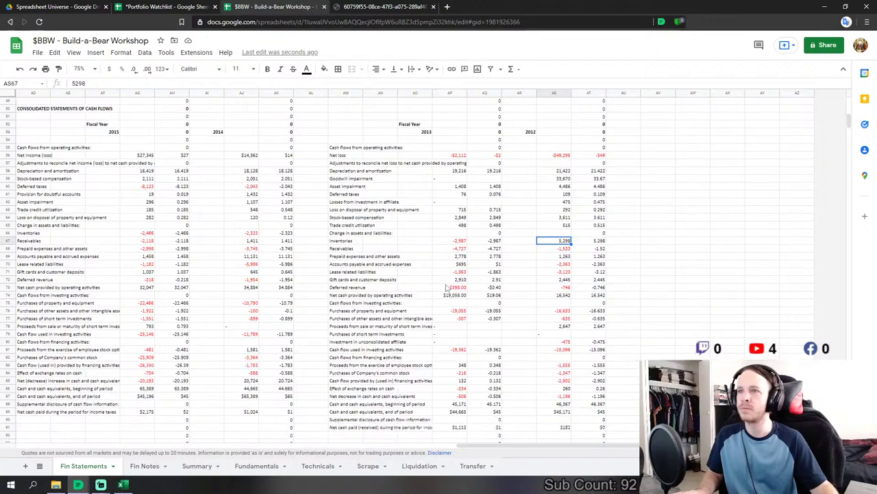
{"action": "scroll", "coordinate": [444, 288], "scroll_direction": "up", "scroll_amount": 3}
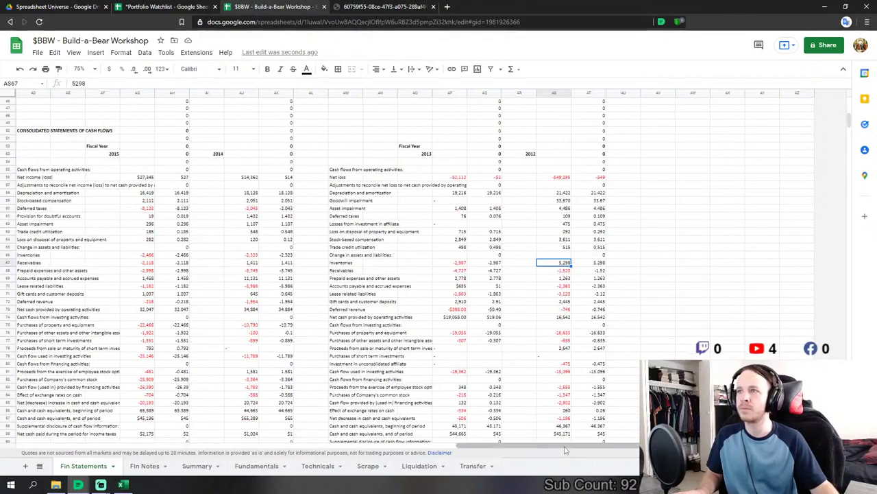
{"action": "left_click_drag", "start_coordinate": [566, 451], "coordinate": [118, 426]}
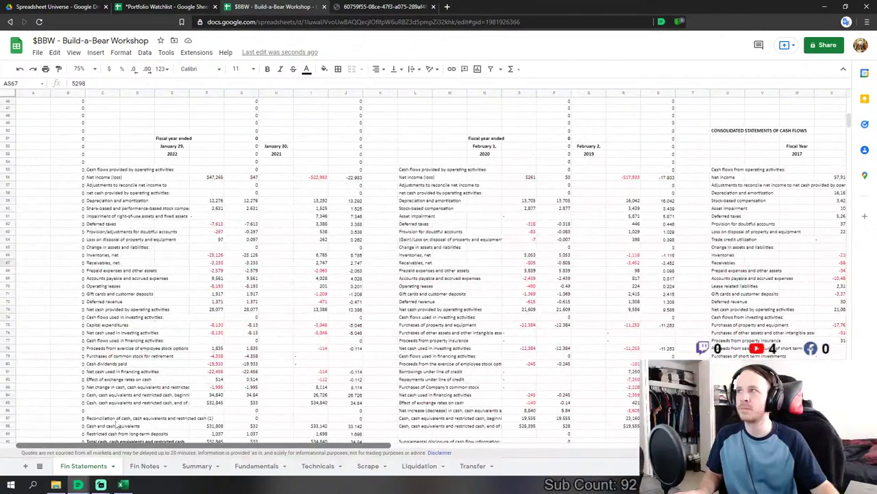
{"action": "scroll", "coordinate": [236, 326], "scroll_direction": "up", "scroll_amount": 10}
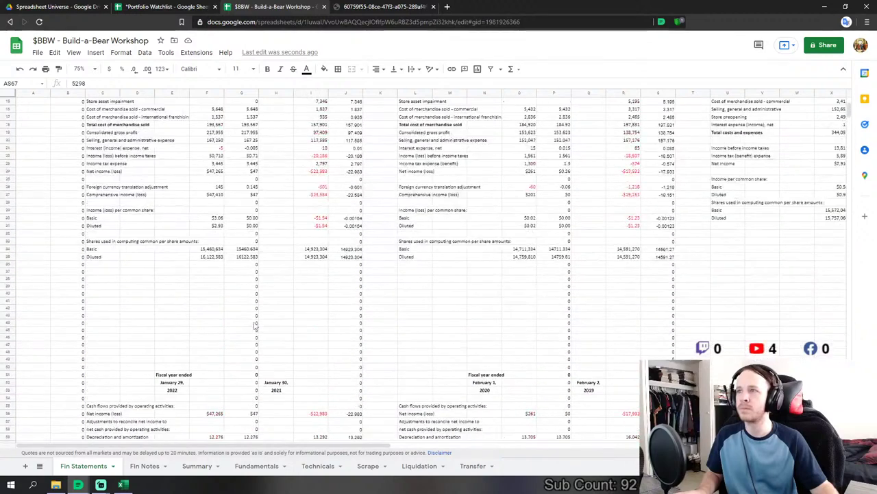
{"action": "scroll", "coordinate": [255, 326], "scroll_direction": "down", "scroll_amount": 5}
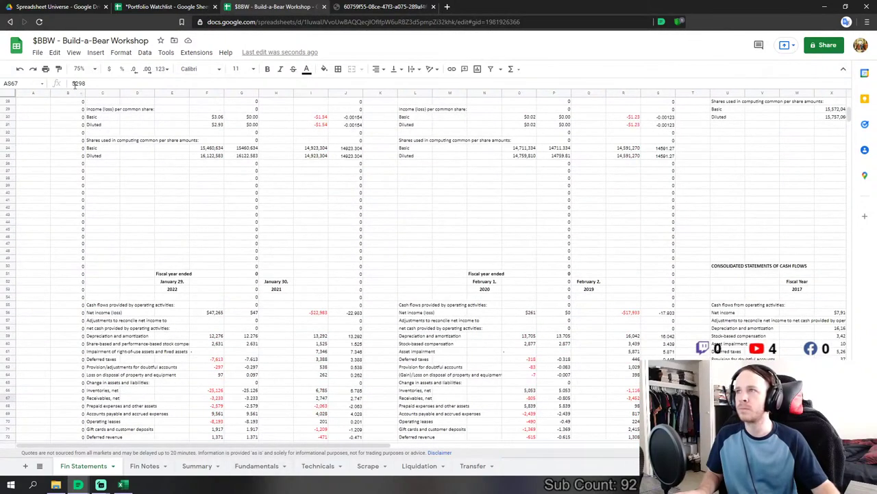
- Reset zoom to 100% and return to the Fundamentals sheet
{"action": "left_click", "coordinate": [96, 74]}
{"action": "left_click", "coordinate": [94, 130]}
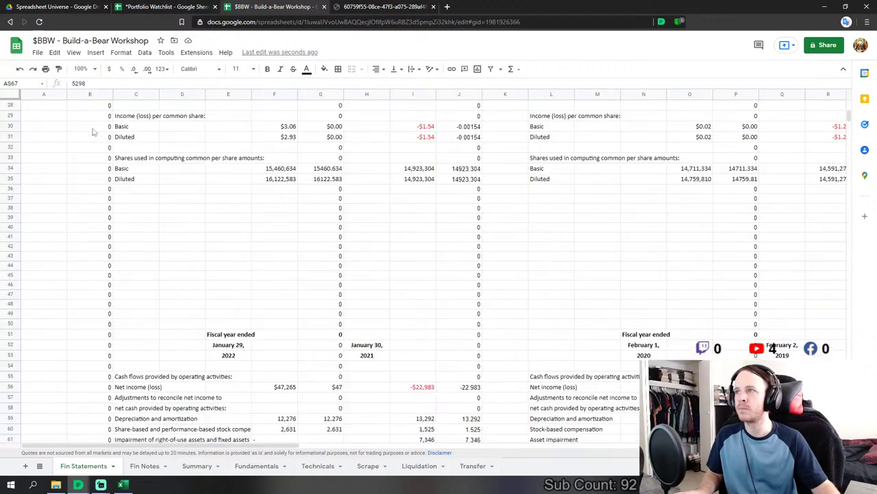
{"action": "left_click_drag", "start_coordinate": [288, 444], "coordinate": [699, 444]}
{"action": "left_click_drag", "start_coordinate": [603, 445], "coordinate": [517, 446]}
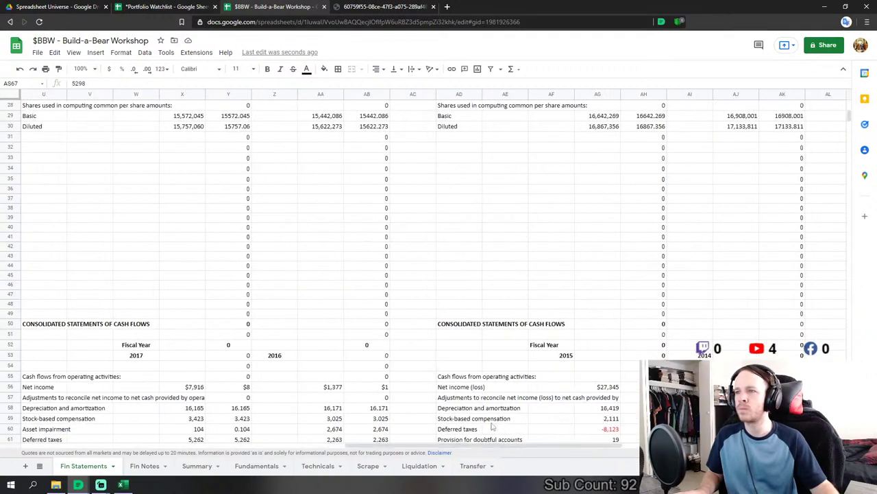
{"action": "left_click", "coordinate": [257, 470]}
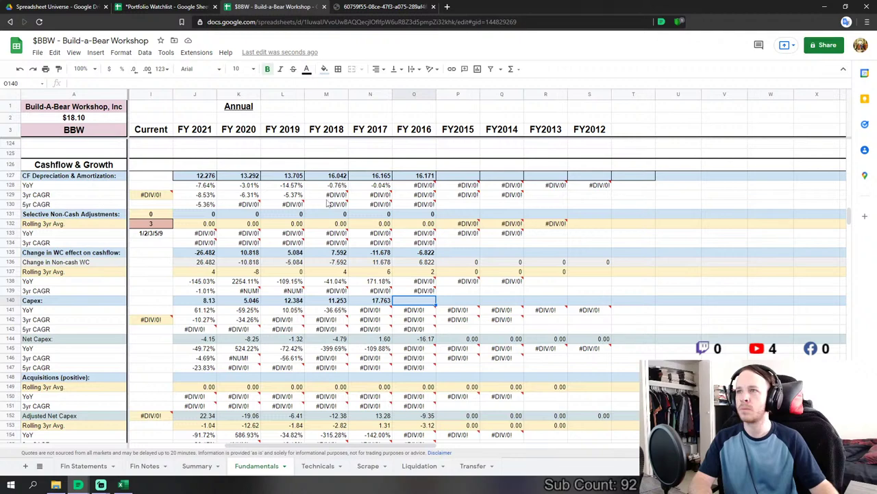
- Set FY 2016 Capex to Fin Statements AB75 minus AB76
{"action": "type", "text": "="}
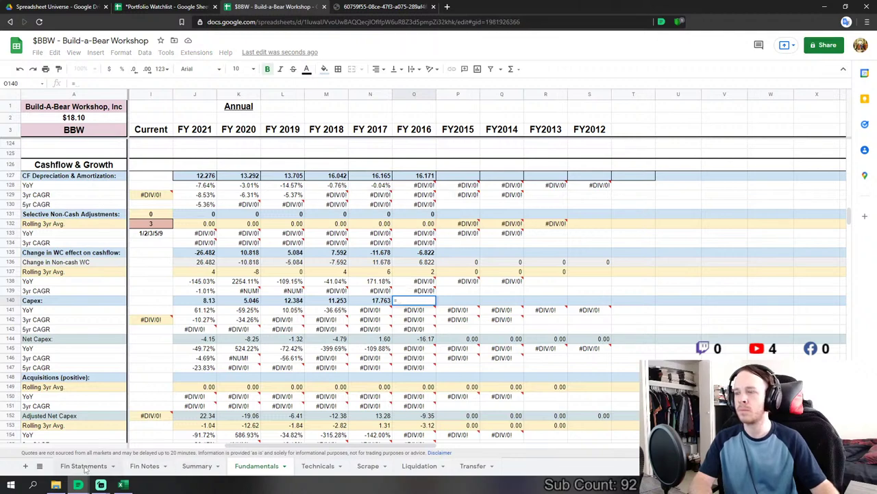
{"action": "left_click", "coordinate": [84, 465]}
{"action": "scroll", "coordinate": [289, 354], "scroll_direction": "down", "scroll_amount": 8}
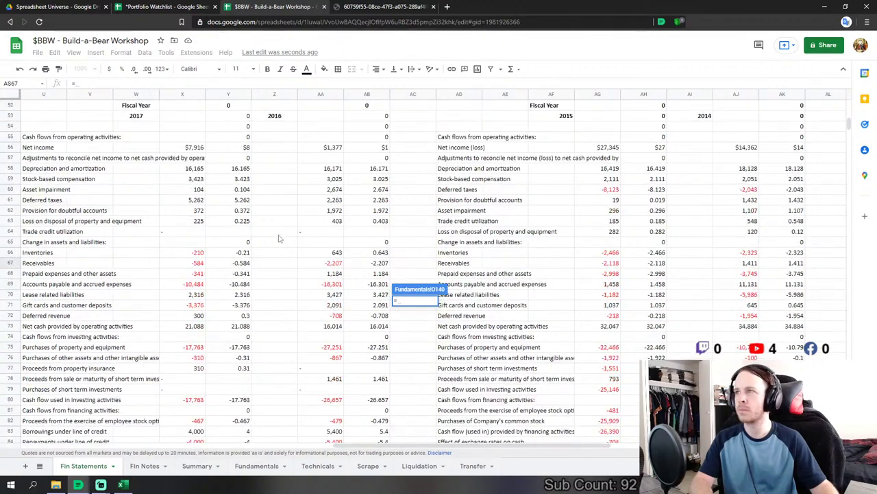
{"action": "scroll", "coordinate": [326, 321], "scroll_direction": "down", "scroll_amount": 2}
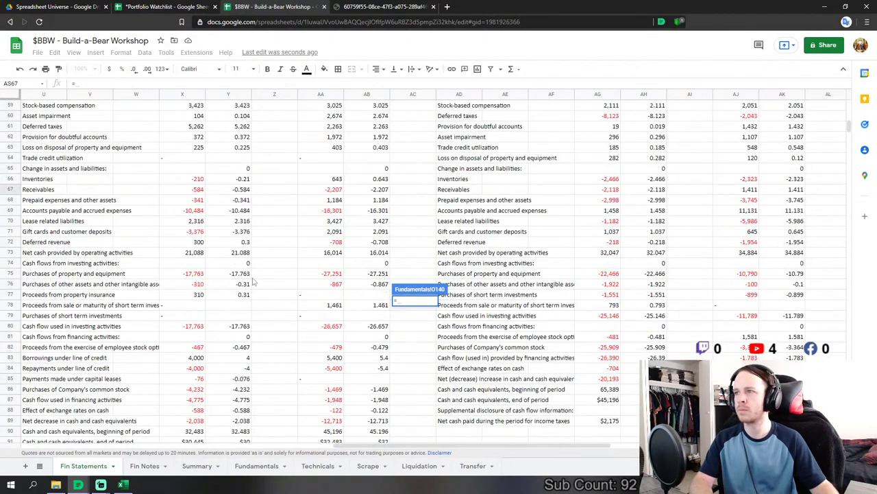
{"action": "left_click", "coordinate": [376, 274]}
{"action": "type", "text": "-'Fin Statements'!AB75-"}
{"action": "left_click", "coordinate": [378, 284]}
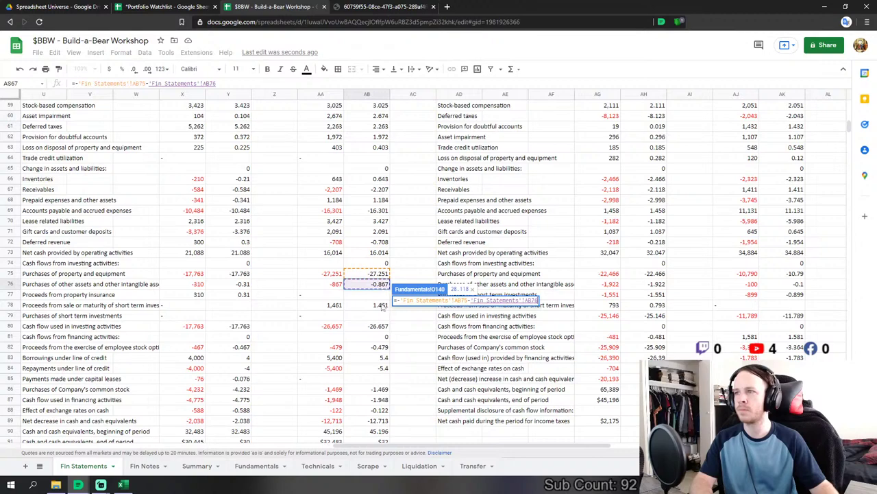
{"action": "key", "text": "Return"}
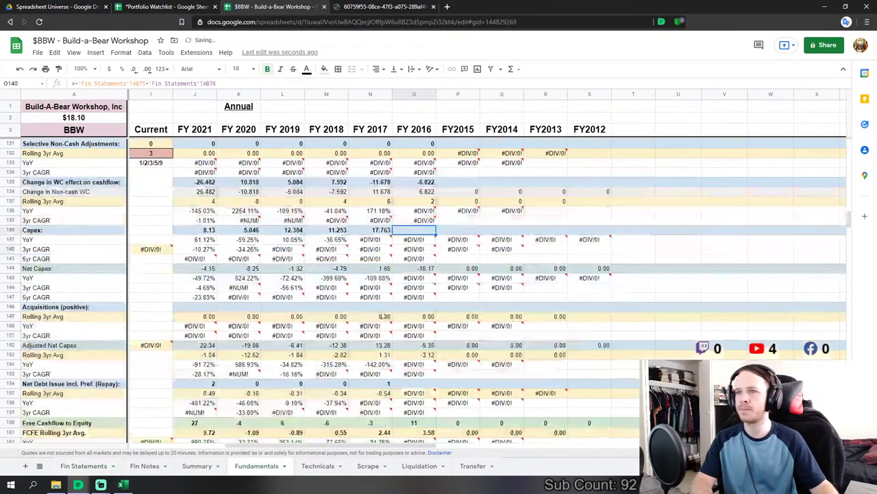
- Set FY 2016 Net Debt Issue to Fin Statements AB82+AB83+AB84
{"action": "left_click", "coordinate": [404, 307]}
{"action": "type", "text": "="}
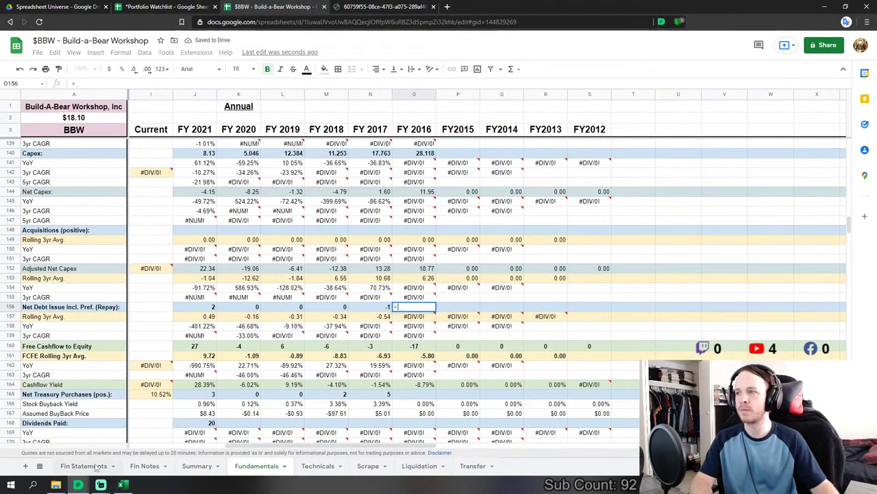
{"action": "left_click", "coordinate": [83, 466]}
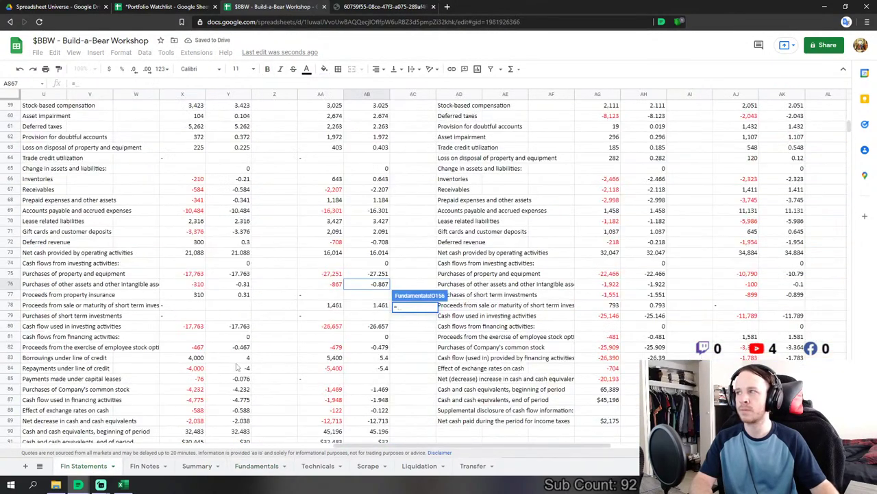
{"action": "scroll", "coordinate": [381, 307], "scroll_direction": "down", "scroll_amount": 3}
{"action": "left_click", "coordinate": [379, 300]}
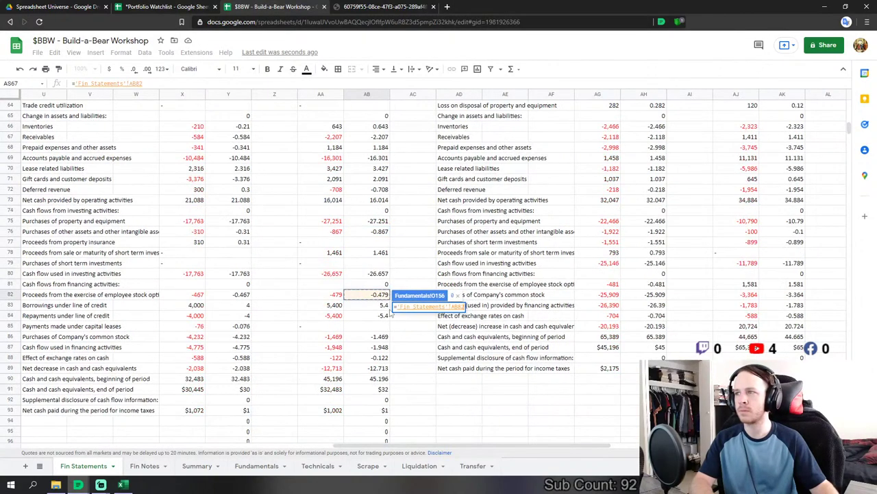
{"action": "type", "text": "+"}
{"action": "left_click", "coordinate": [383, 308]}
{"action": "type", "text": "+"}
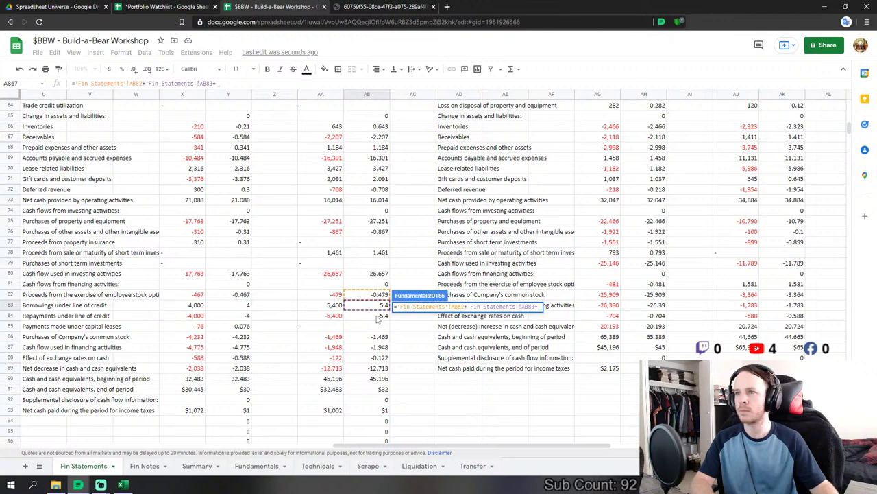
{"action": "left_click", "coordinate": [376, 317]}
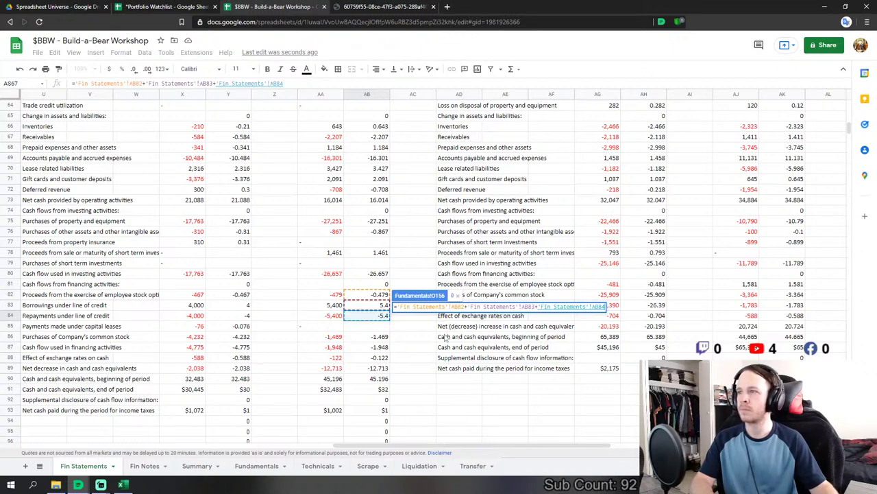
{"action": "key", "text": "Return"}
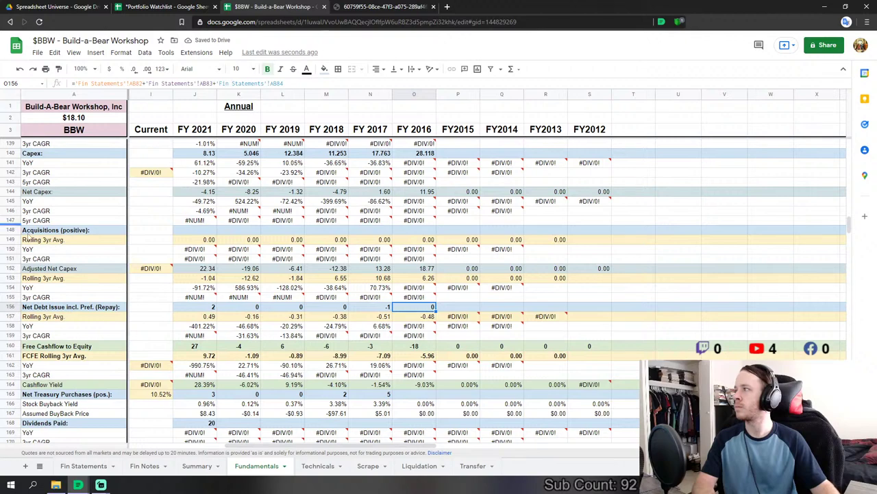
- Set FY 2016 Net Treasury Purchases to -AB86-AB82 from Fin Statements
{"action": "scroll", "coordinate": [405, 343], "scroll_direction": "down", "scroll_amount": 3}
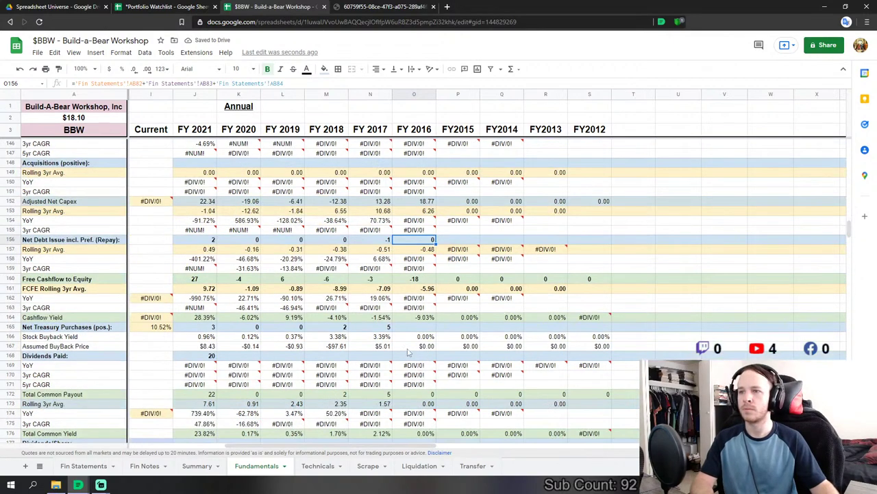
{"action": "left_click", "coordinate": [414, 327]}
{"action": "type", "text": "="}
{"action": "left_click", "coordinate": [84, 465]}
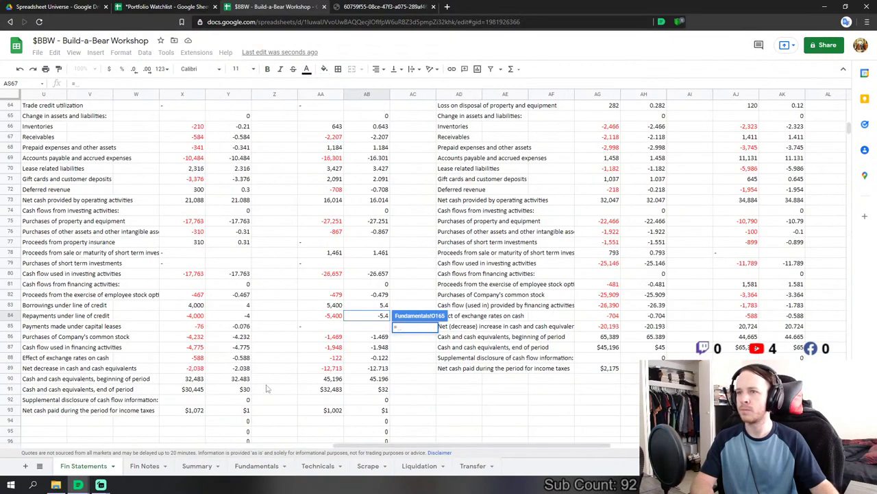
{"action": "type", "text": "-"}
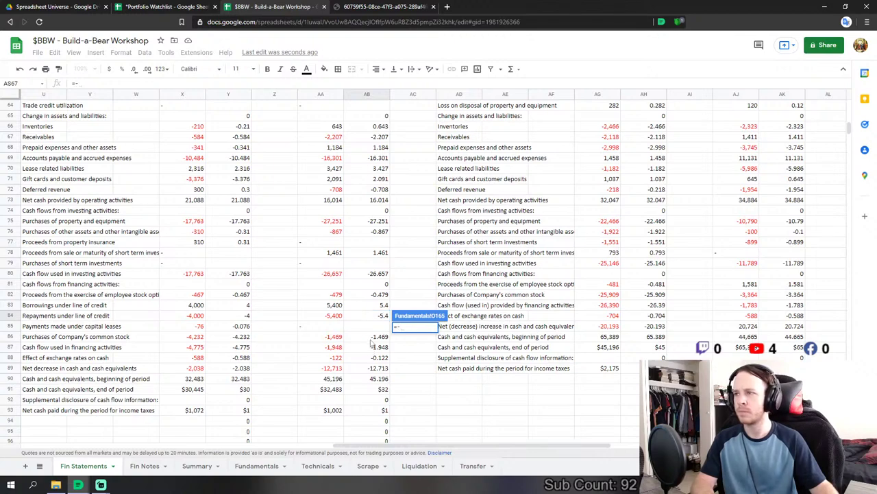
{"action": "left_click", "coordinate": [370, 337]}
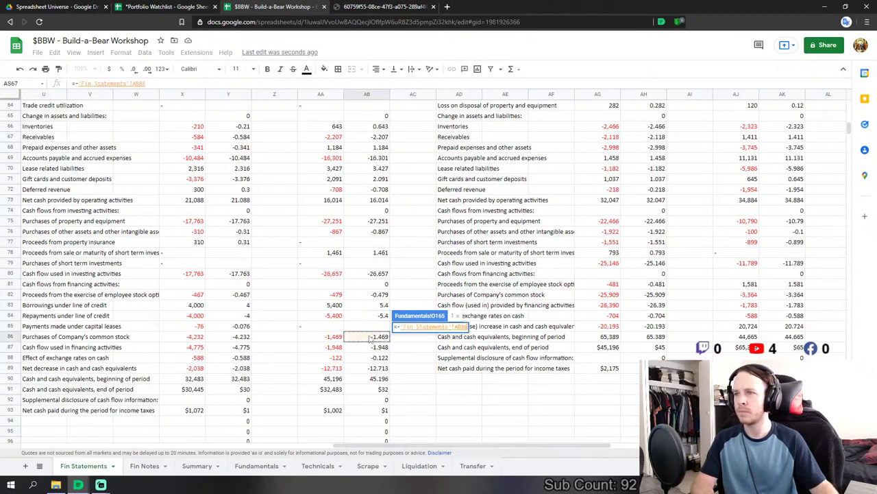
{"action": "type", "text": "-"}
{"action": "left_click", "coordinate": [370, 294]}
{"action": "key", "text": "Return"}
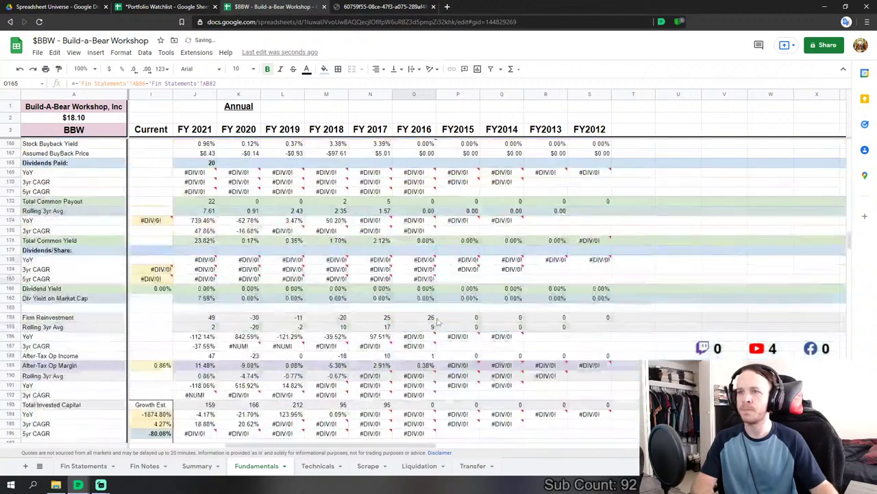
{"action": "scroll", "coordinate": [437, 321], "scroll_direction": "down", "scroll_amount": 15}
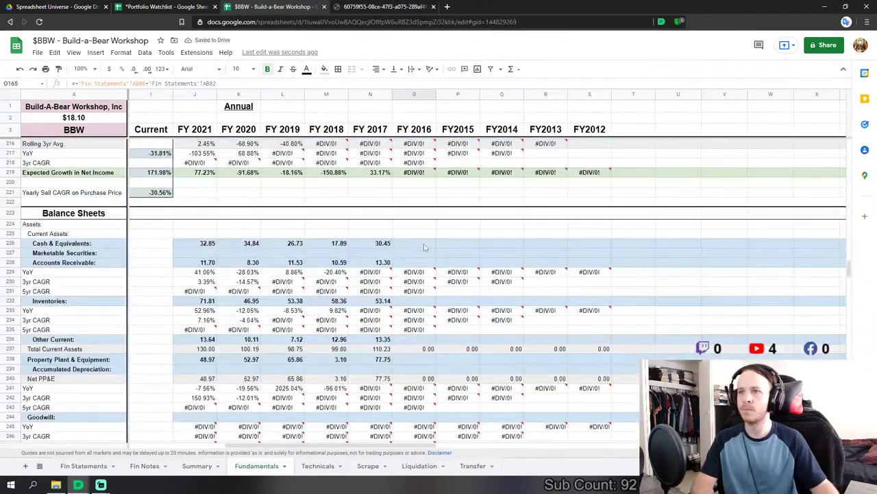
- Start the FY 2016 Cash & Equivalents and Accounts Receivable links, leaving both entries cancelled
{"action": "left_click", "coordinate": [424, 244]}
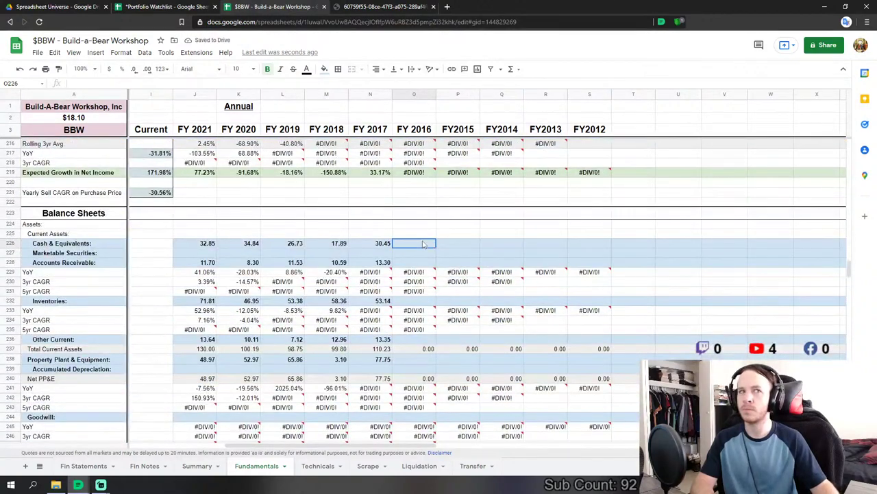
{"action": "type", "text": "="}
{"action": "left_click", "coordinate": [83, 465]}
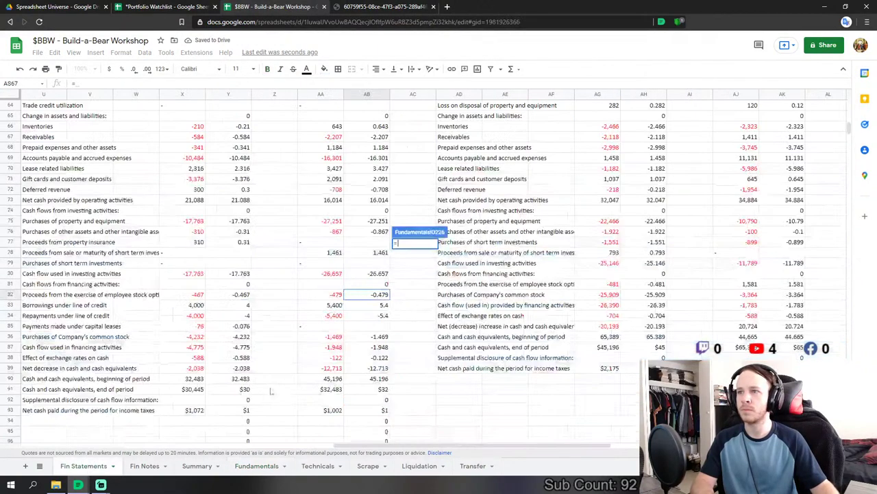
{"action": "scroll", "coordinate": [271, 391], "scroll_direction": "down", "scroll_amount": 10}
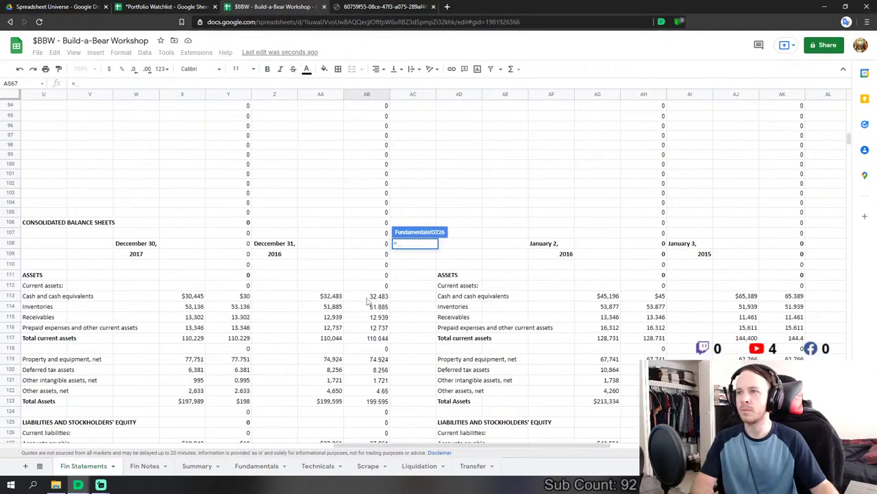
{"action": "key", "text": "Escape"}
{"action": "left_click", "coordinate": [425, 264]}
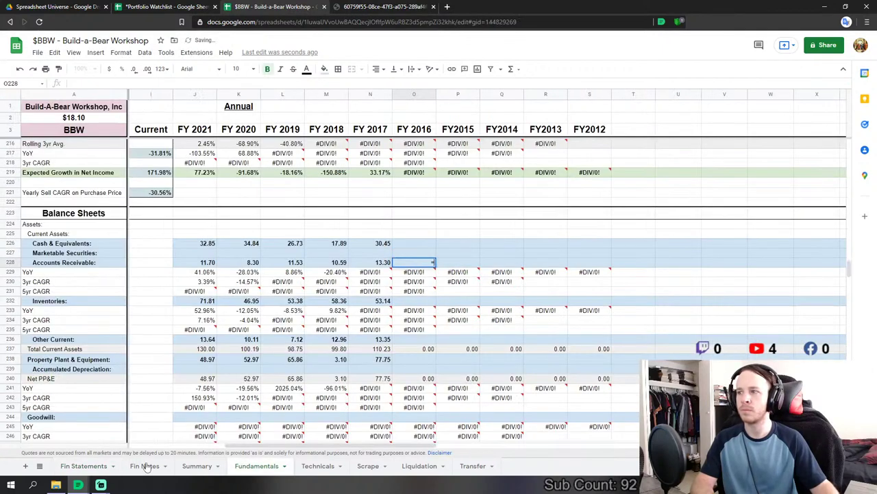
{"action": "type", "text": "="}
{"action": "left_click", "coordinate": [83, 465]}
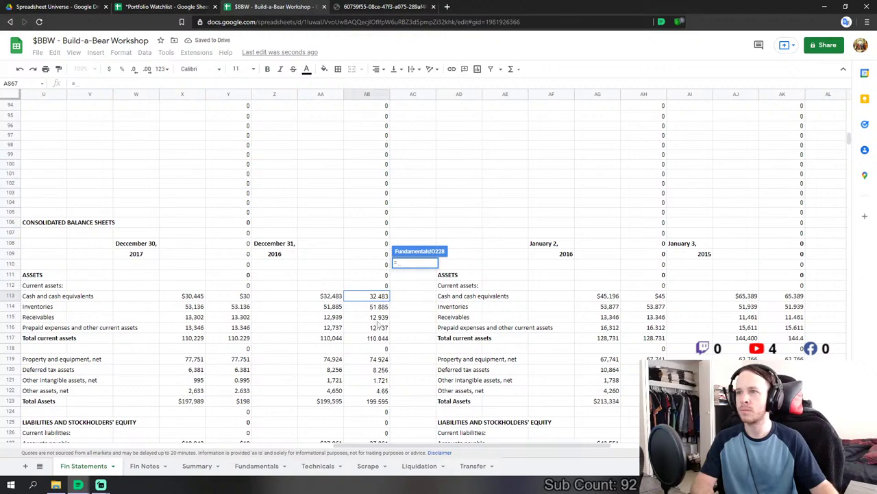
{"action": "key", "text": "Escape"}
- Link FY 2016 Inventories to Fin Statements AB114 and Other Current to AB116
{"action": "left_click", "coordinate": [414, 300]}
{"action": "type", "text": "="}
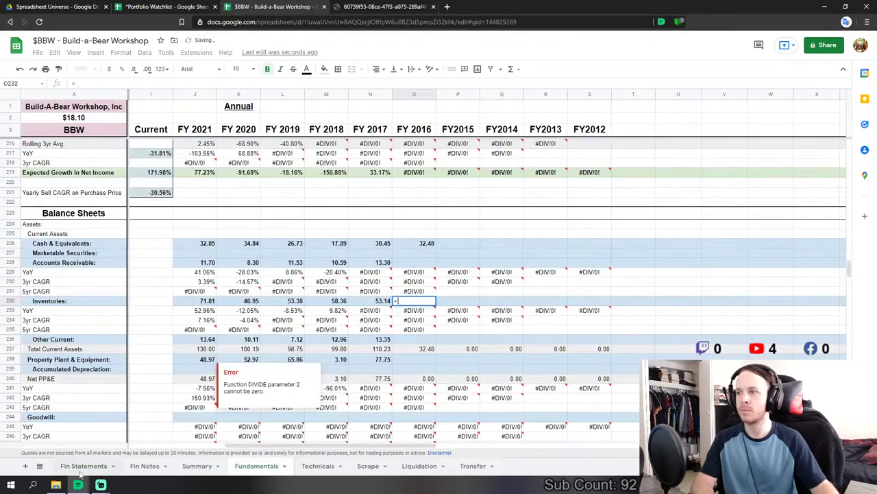
{"action": "left_click", "coordinate": [84, 466]}
{"action": "left_click", "coordinate": [366, 306]}
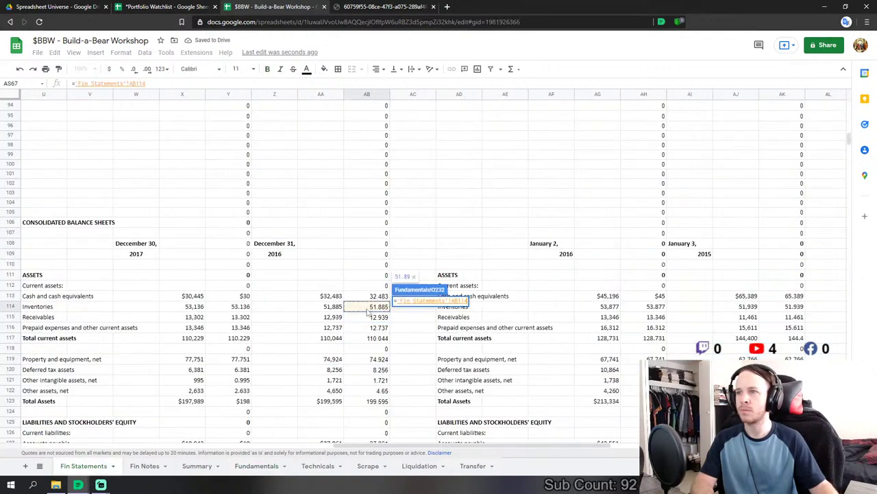
{"action": "key", "text": "Return"}
{"action": "left_click", "coordinate": [414, 339]}
{"action": "type", "text": "="}
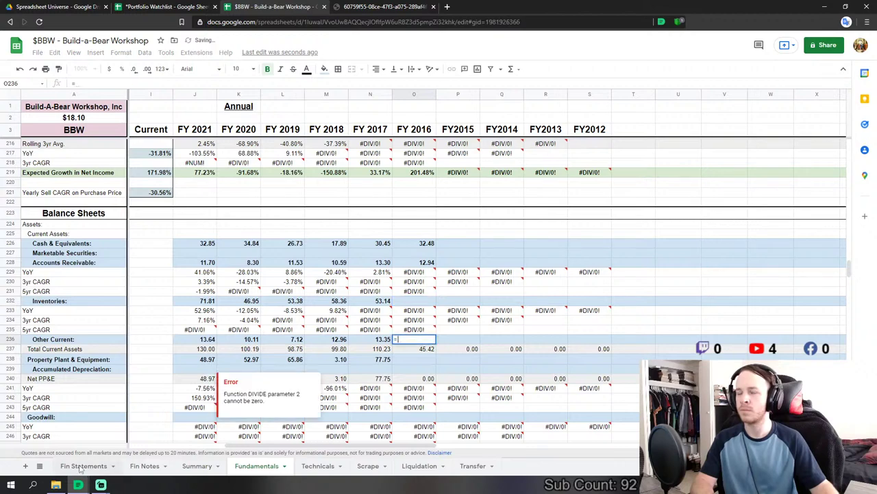
{"action": "left_click", "coordinate": [84, 466]}
{"action": "left_click", "coordinate": [374, 328]}
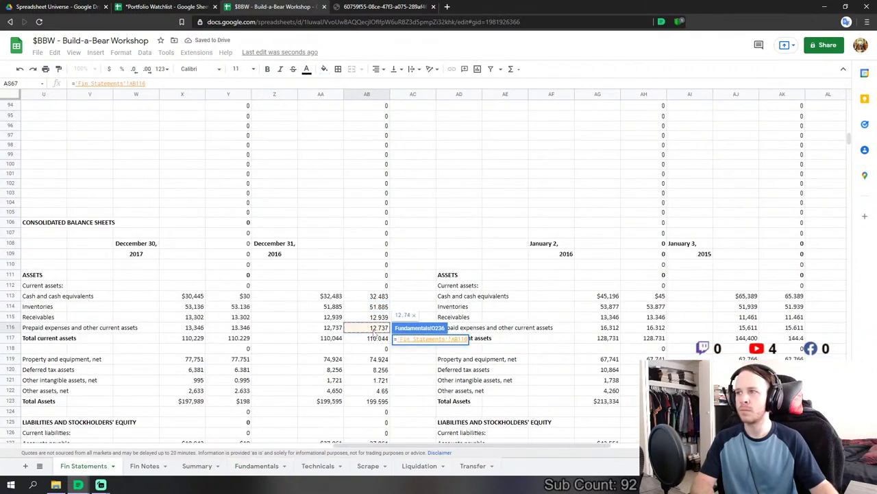
{"action": "key", "text": "Return"}
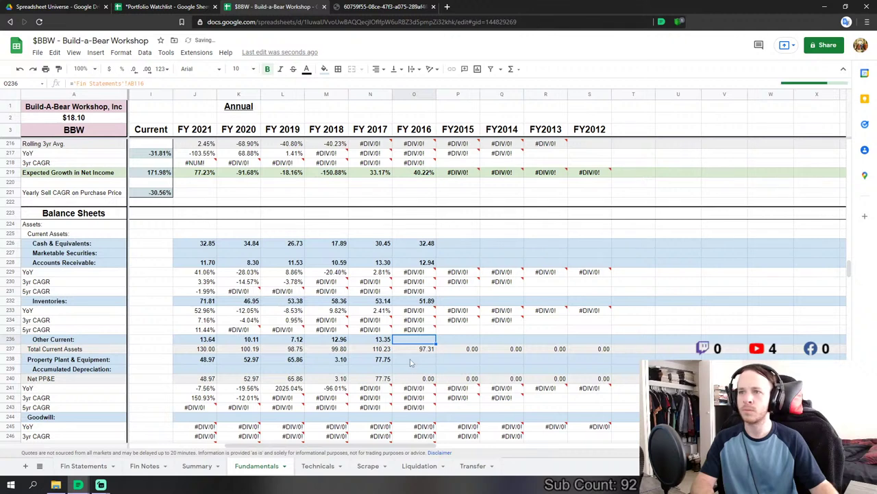
- Link FY 2016 Property Plant & Equipment to Fin Statements AB119
{"action": "key", "text": "Down"}
{"action": "scroll", "coordinate": [520, 299], "scroll_direction": "down", "scroll_amount": 1}
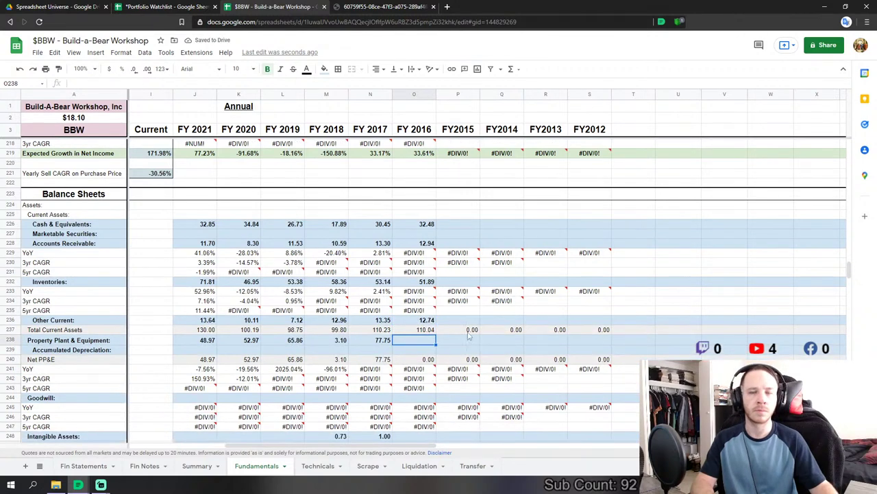
{"action": "type", "text": "="}
{"action": "left_click", "coordinate": [84, 466]}
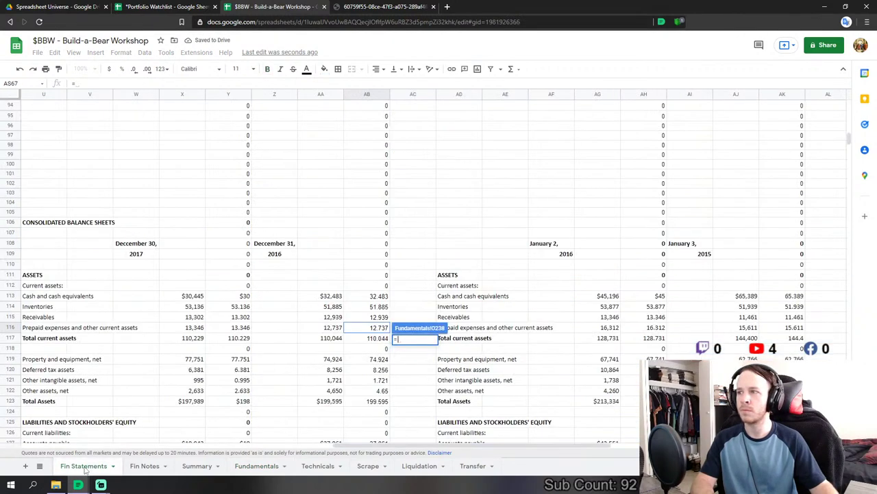
{"action": "left_click", "coordinate": [383, 359]}
{"action": "key", "text": "Return"}
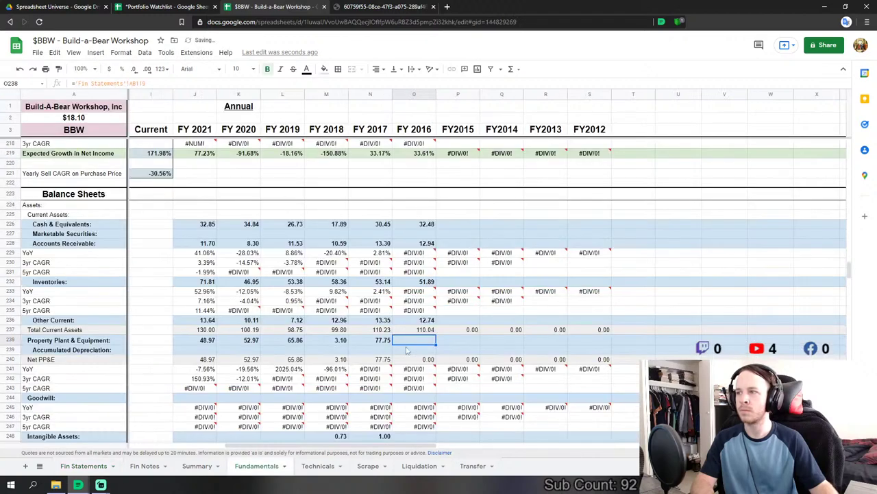
- Enter a combined formula summing deferred tax assets, other assets and other intangible assets
{"action": "scroll", "coordinate": [452, 365], "scroll_direction": "down", "scroll_amount": 1}
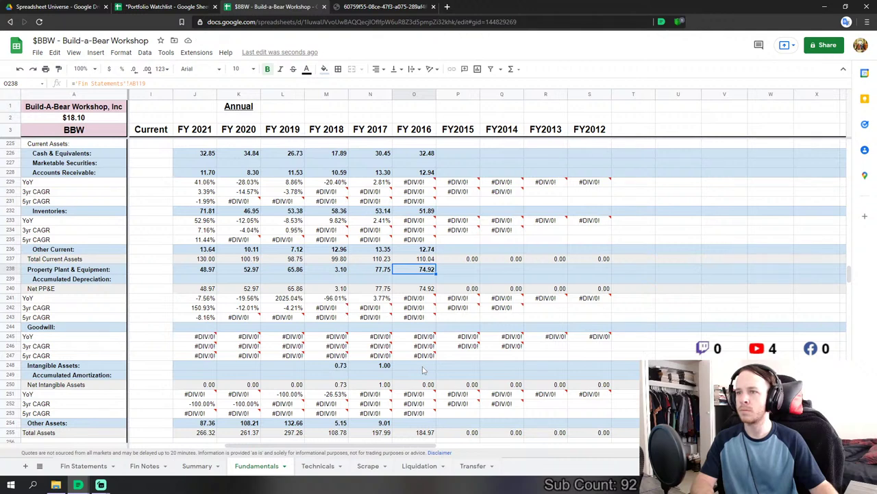
{"action": "left_click", "coordinate": [423, 369]}
{"action": "type", "text": "="}
{"action": "left_click", "coordinate": [83, 466]}
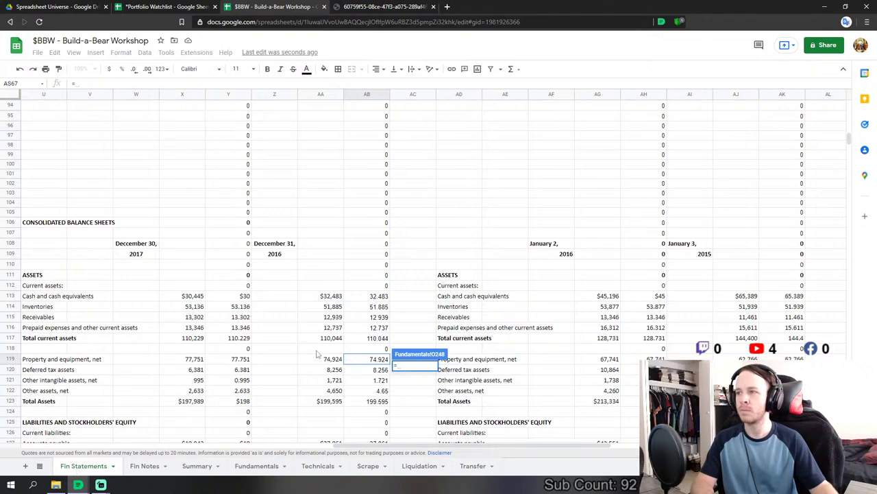
{"action": "left_click", "coordinate": [366, 370]}
{"action": "type", "text": "+"}
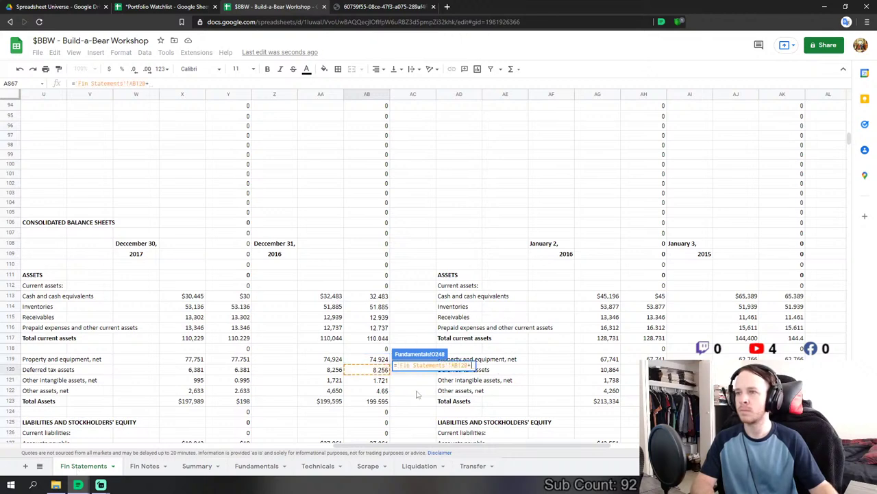
{"action": "left_click", "coordinate": [382, 390]}
{"action": "type", "text": "+"}
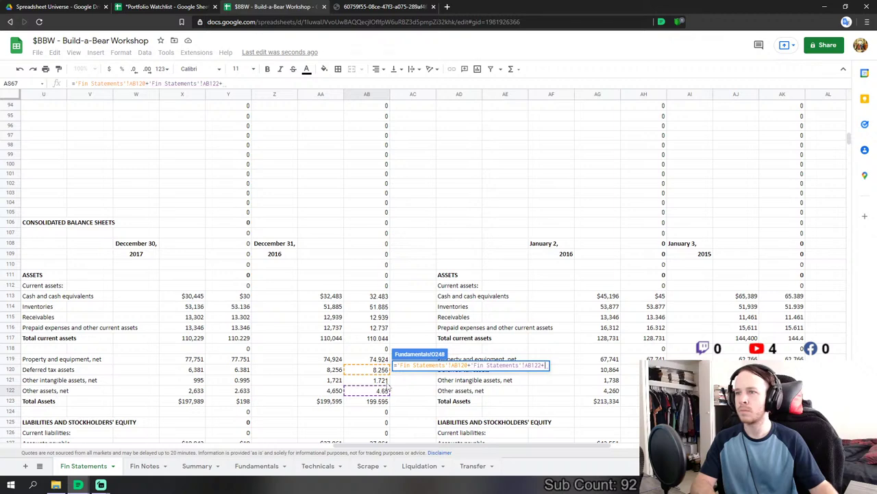
{"action": "left_click", "coordinate": [374, 379]}
{"action": "key", "text": "Return"}
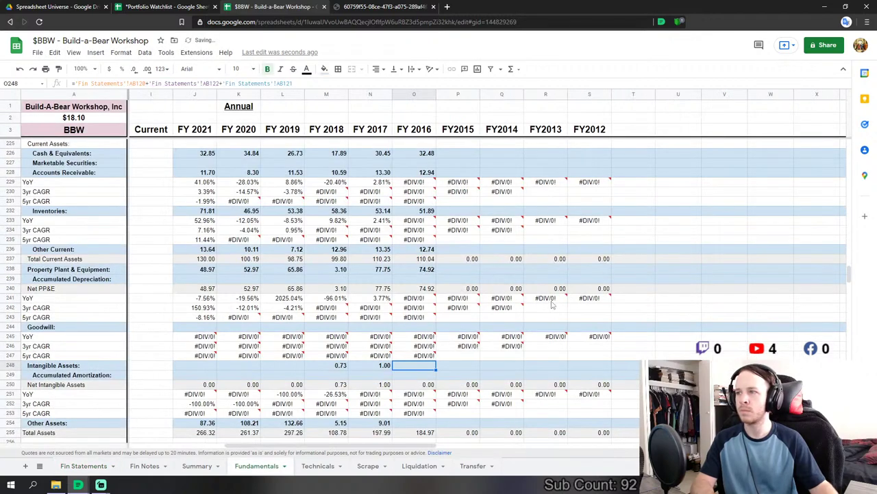
- Link FY 2016 Intangible Assets to AB121 (1.72) and Other Assets to AB122+AB120 (12.91)
{"action": "type", "text": "="}
{"action": "left_click", "coordinate": [87, 465]}
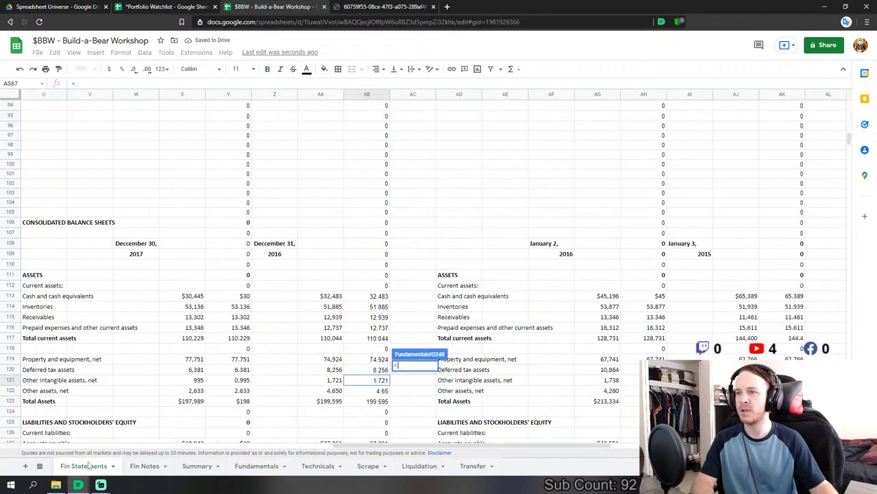
{"action": "left_click", "coordinate": [341, 383]}
{"action": "key", "text": "Return"}
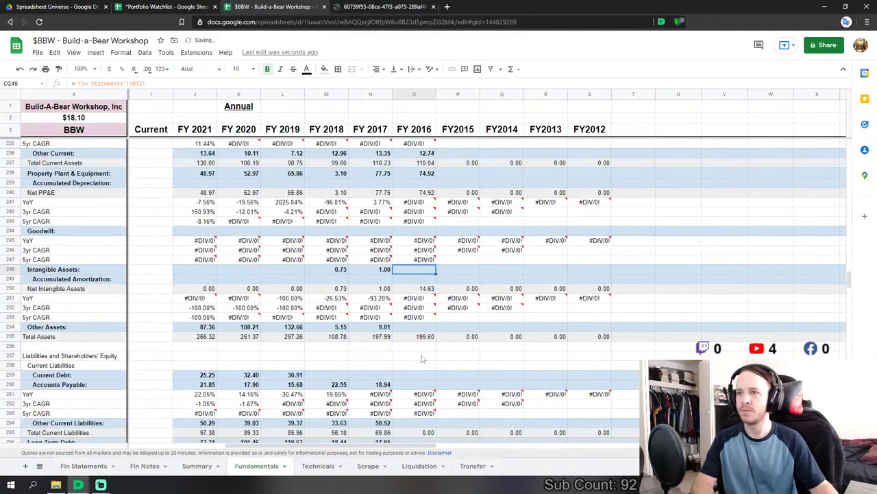
{"action": "left_click", "coordinate": [423, 330]}
{"action": "type", "text": "="}
{"action": "left_click", "coordinate": [84, 466]}
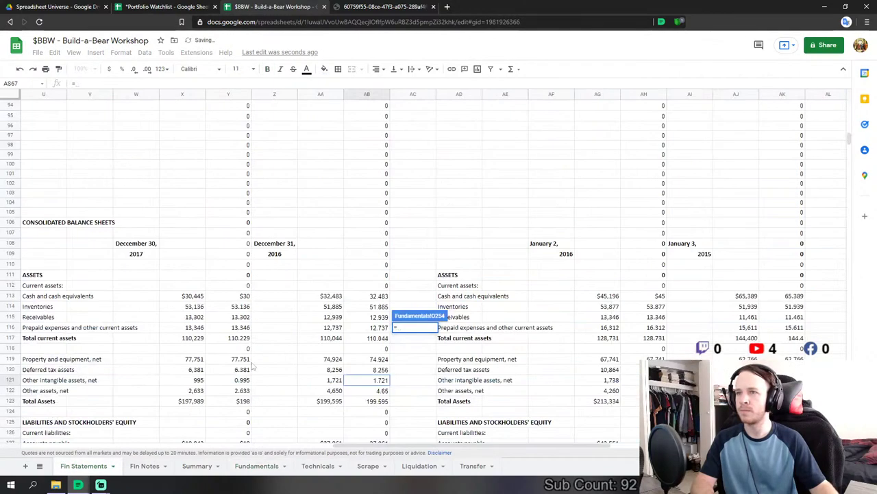
{"action": "left_click", "coordinate": [371, 390]}
{"action": "type", "text": "+"}
{"action": "left_click", "coordinate": [374, 370]}
{"action": "key", "text": "Return"}
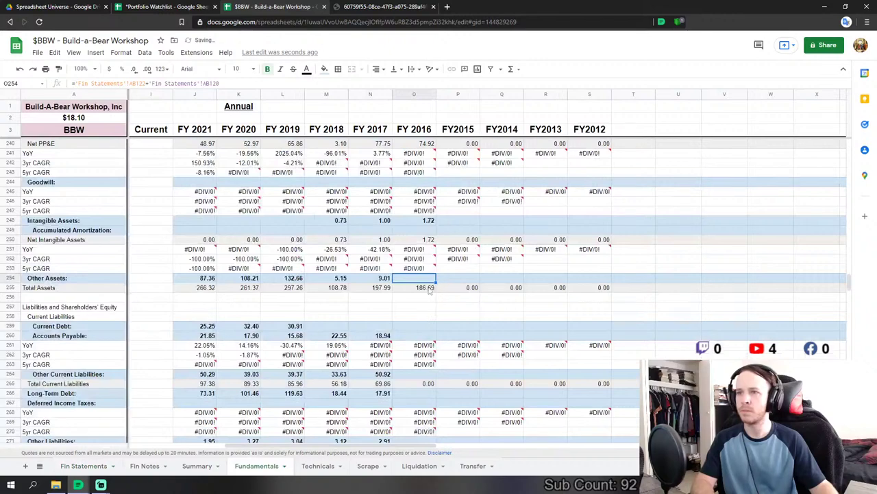
{"action": "left_click", "coordinate": [413, 339]}
- Link FY 2016 Accounts Payable on Fundamentals to the 2016 accounts payable on Fin Statements
{"action": "type", "text": "="}
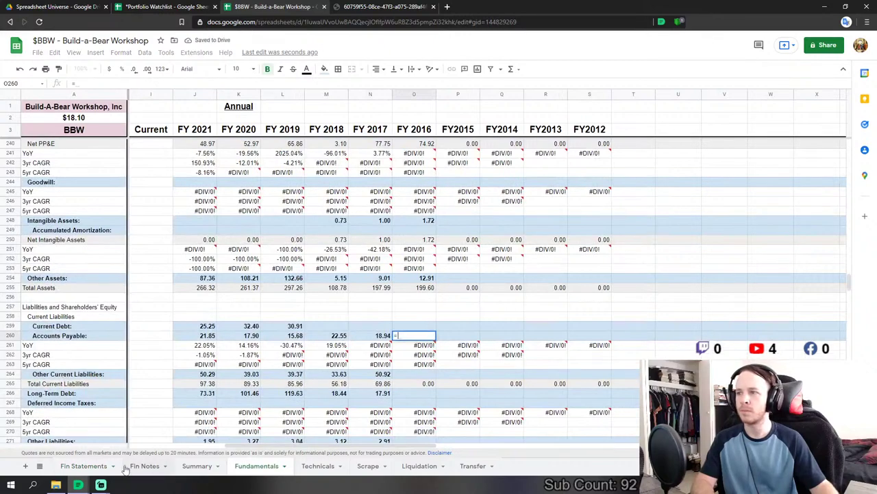
{"action": "left_click", "coordinate": [83, 465]}
{"action": "scroll", "coordinate": [353, 363], "scroll_direction": "down", "scroll_amount": 1}
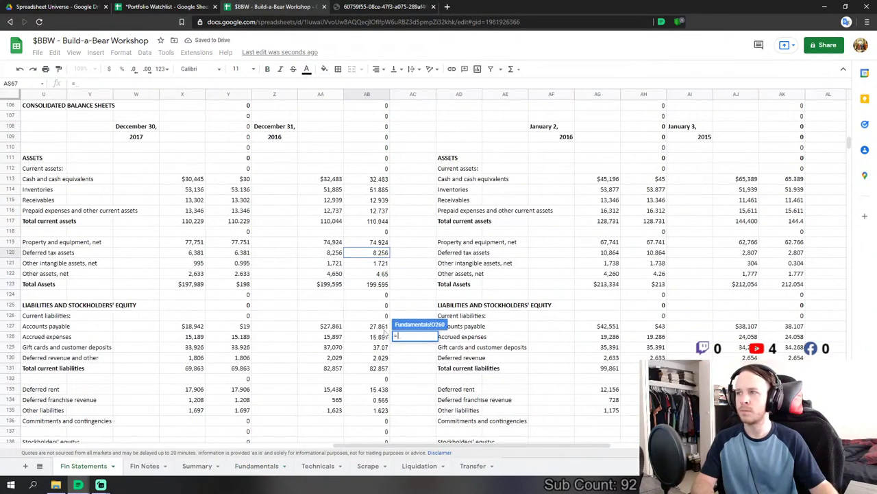
{"action": "key", "text": "Escape"}
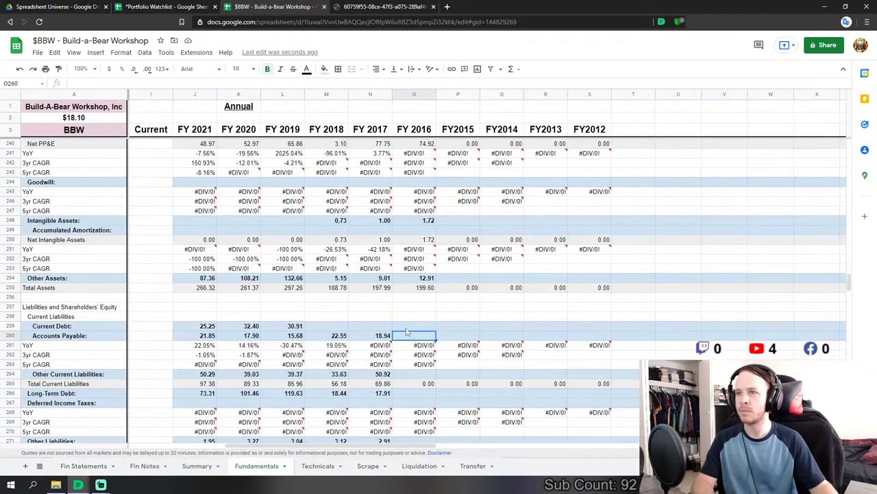
{"action": "type", "text": "="}
{"action": "left_click", "coordinate": [83, 465]}
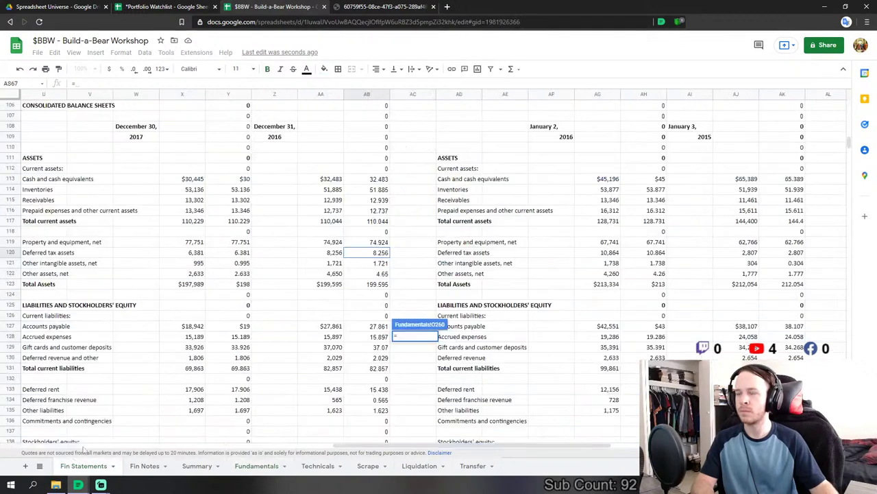
{"action": "left_click", "coordinate": [376, 327]}
{"action": "key", "text": "Return"}
- Set FY 2016 Other Current Liabilities to accrued expenses plus gift cards/deposits plus deferred revenue
{"action": "left_click", "coordinate": [415, 373]}
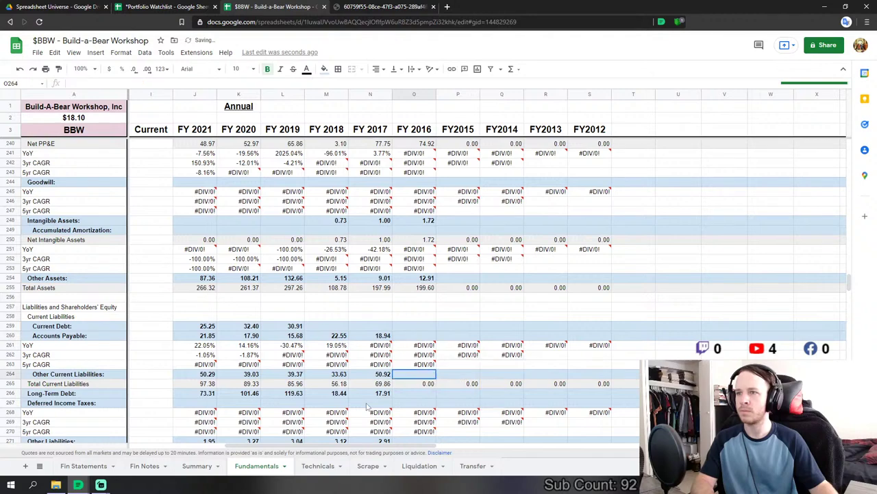
{"action": "type", "text": "="}
{"action": "left_click", "coordinate": [84, 465]}
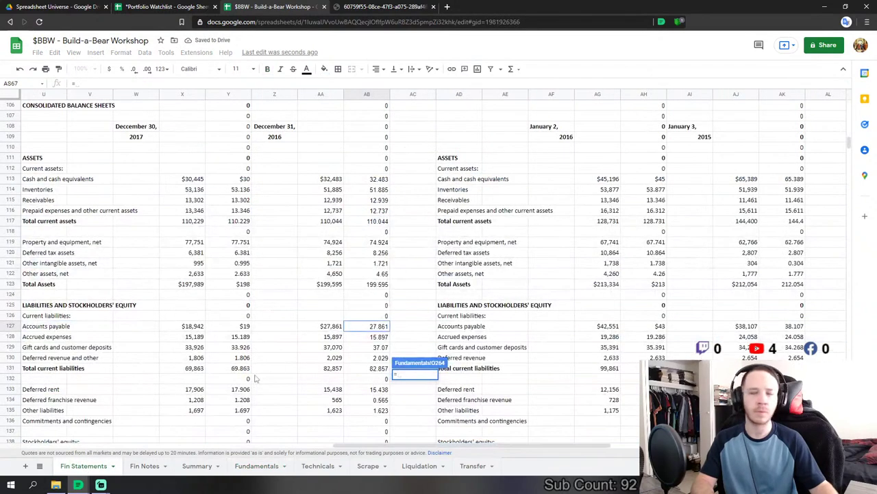
{"action": "left_click", "coordinate": [376, 337]}
{"action": "type", "text": "+"}
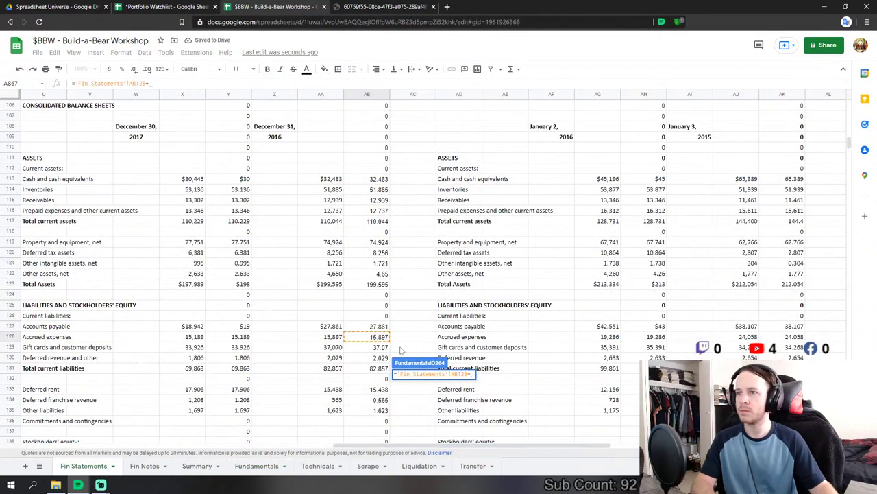
{"action": "left_click", "coordinate": [379, 347]}
{"action": "type", "text": "+"}
{"action": "left_click", "coordinate": [379, 357]}
{"action": "key", "text": "Return"}
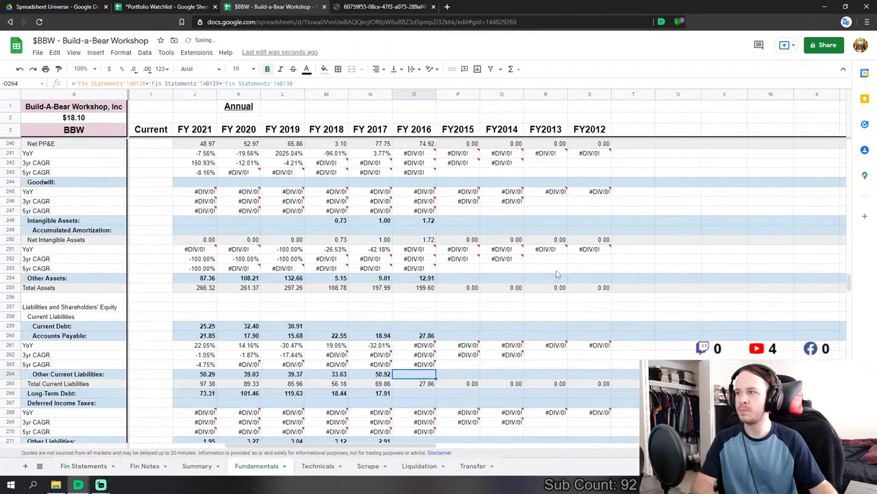
- Link FY 2016 Long-Term Debt to the 2016 deferred rent value
{"action": "scroll", "coordinate": [557, 275], "scroll_direction": "down", "scroll_amount": 2}
{"action": "left_click", "coordinate": [414, 344]}
{"action": "type", "text": "="}
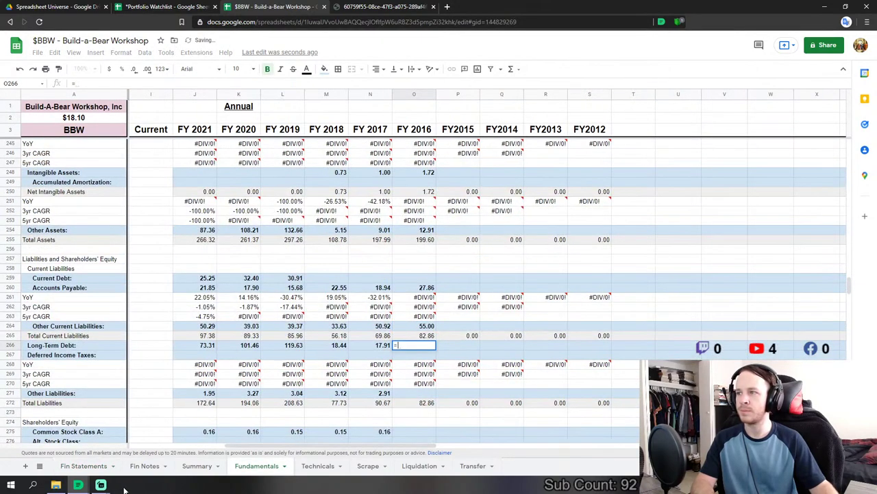
{"action": "left_click", "coordinate": [78, 467]}
{"action": "scroll", "coordinate": [364, 340], "scroll_direction": "down", "scroll_amount": 2}
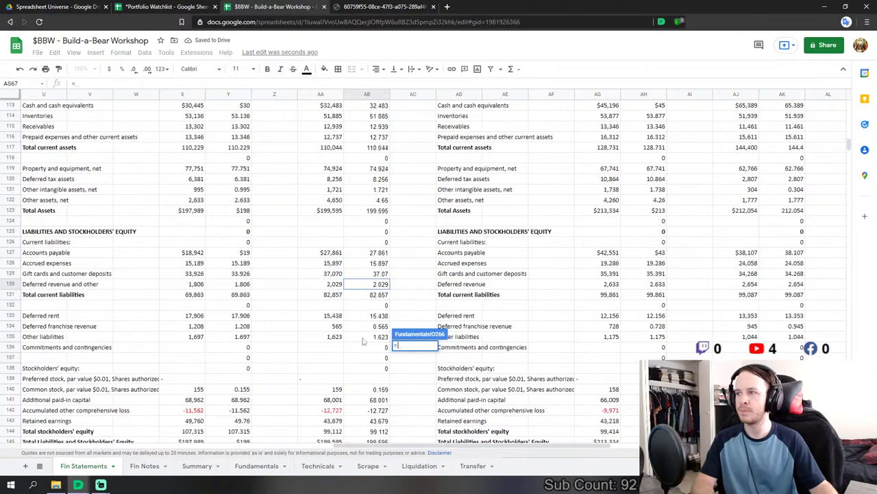
{"action": "left_click", "coordinate": [388, 315]}
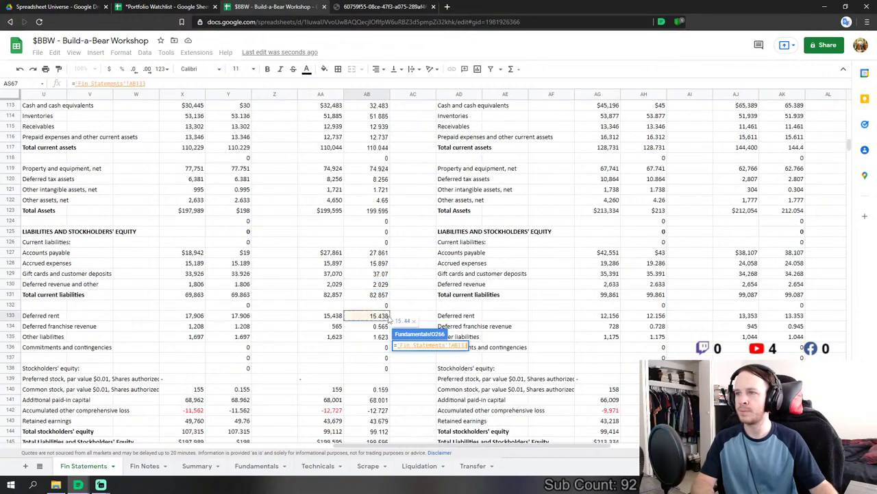
{"action": "key", "text": "Return"}
- Set FY 2016 Other Liabilities to deferred franchise revenue plus other liabilities
{"action": "scroll", "coordinate": [407, 390], "scroll_direction": "down", "scroll_amount": 2}
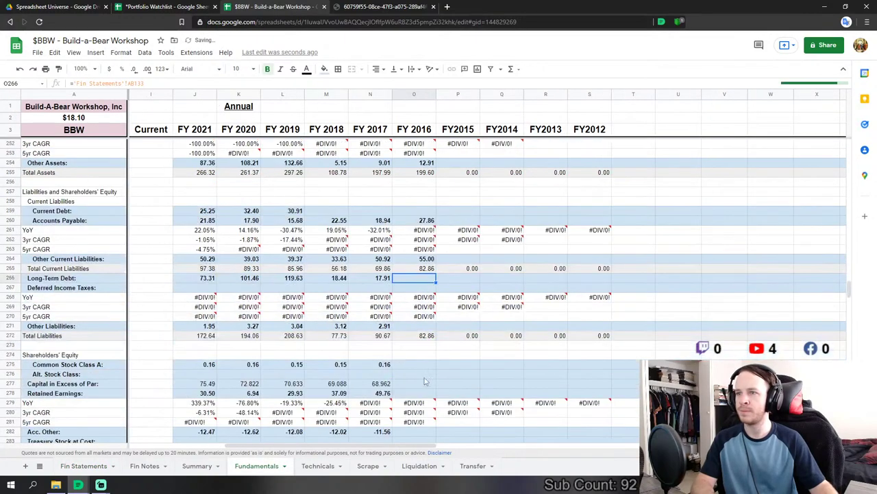
{"action": "left_click", "coordinate": [416, 326]}
{"action": "type", "text": "="}
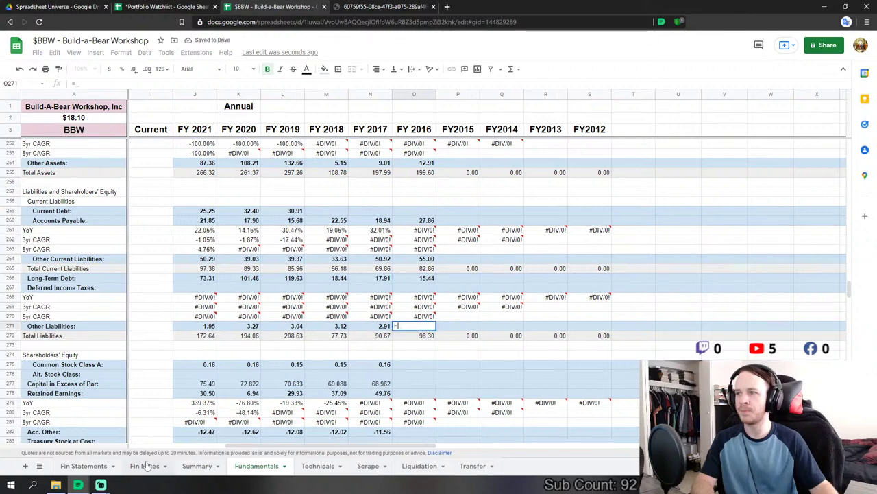
{"action": "left_click", "coordinate": [84, 465]}
{"action": "left_click", "coordinate": [377, 325]}
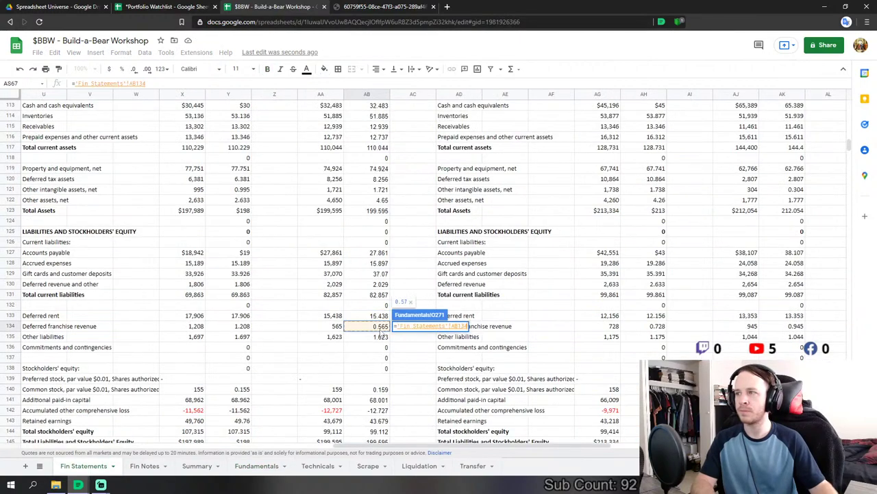
{"action": "type", "text": "+"}
{"action": "left_click", "coordinate": [377, 336]}
{"action": "key", "text": "Return"}
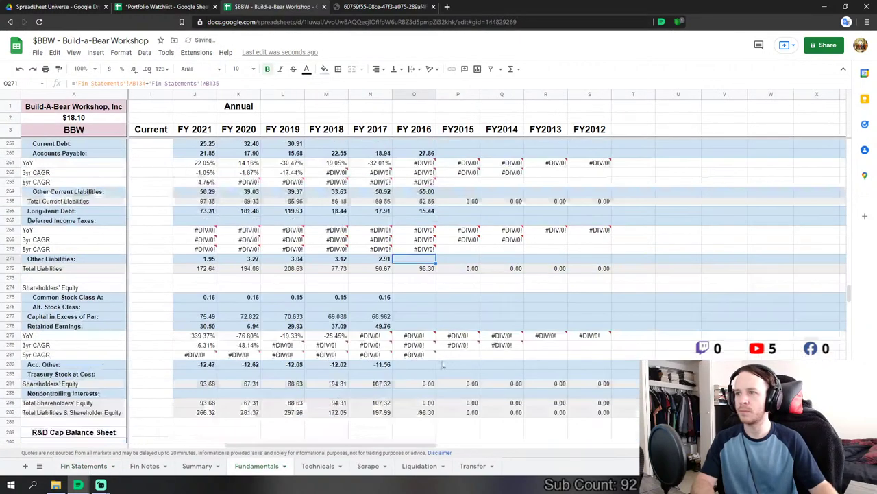
- Link FY 2016 Common Stock Class A and Capital in Excess of Par to Fin Statements values
{"action": "left_click", "coordinate": [414, 297]}
{"action": "type", "text": "="}
{"action": "left_click", "coordinate": [83, 465]}
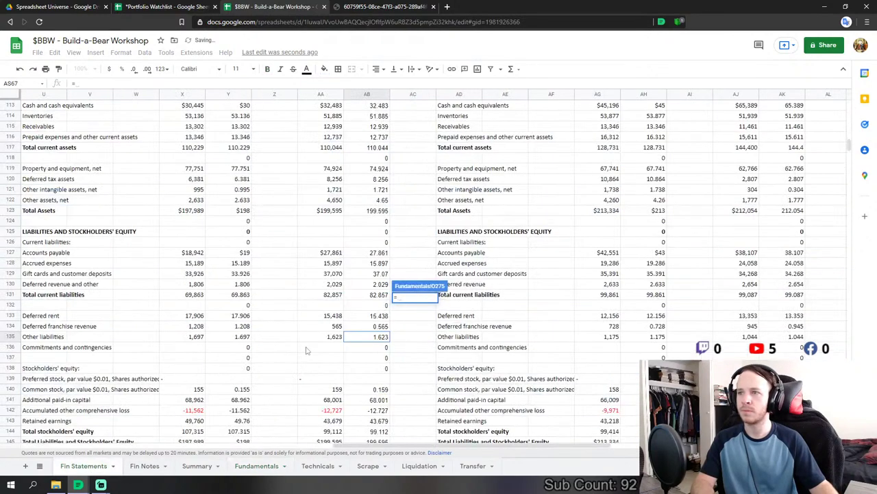
{"action": "left_click", "coordinate": [376, 390]}
{"action": "key", "text": "Return"}
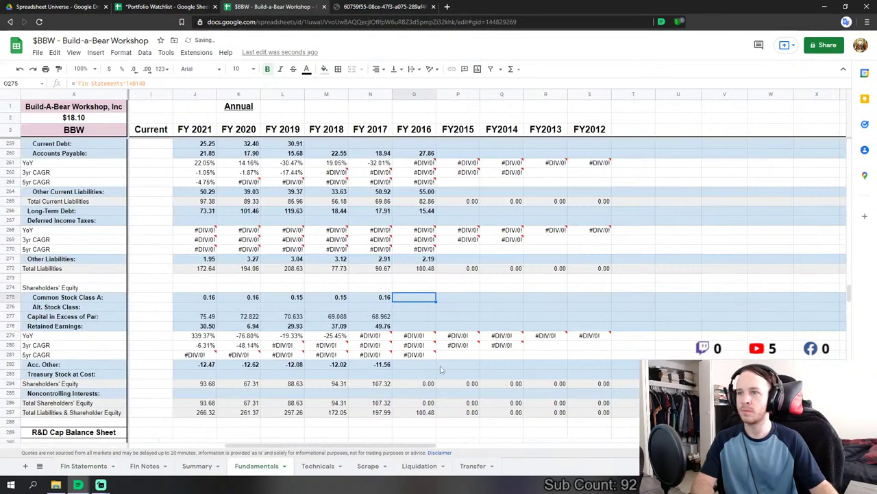
{"action": "left_click", "coordinate": [426, 313]}
{"action": "type", "text": "="}
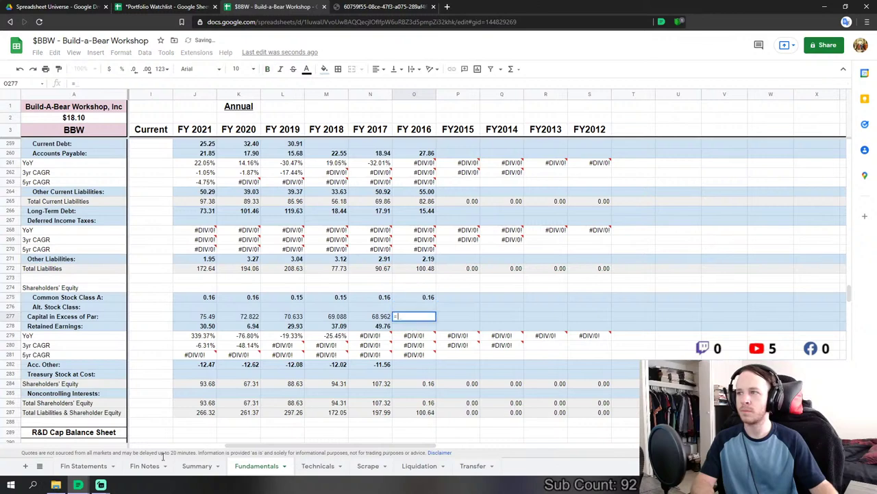
{"action": "left_click", "coordinate": [103, 466]}
{"action": "left_click", "coordinate": [377, 399]}
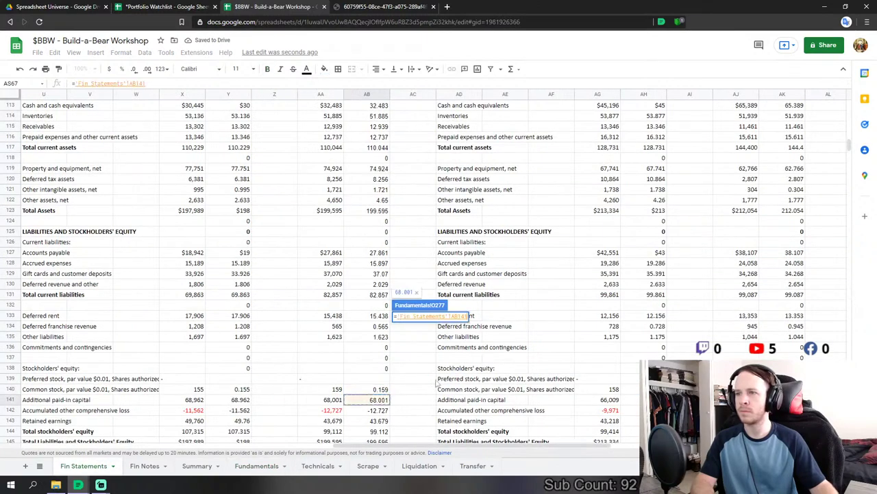
{"action": "key", "text": "Return"}
- Link FY 2016 Retained Earnings, and Acc. Other to AB142, giving -12.73
{"action": "type", "text": "="}
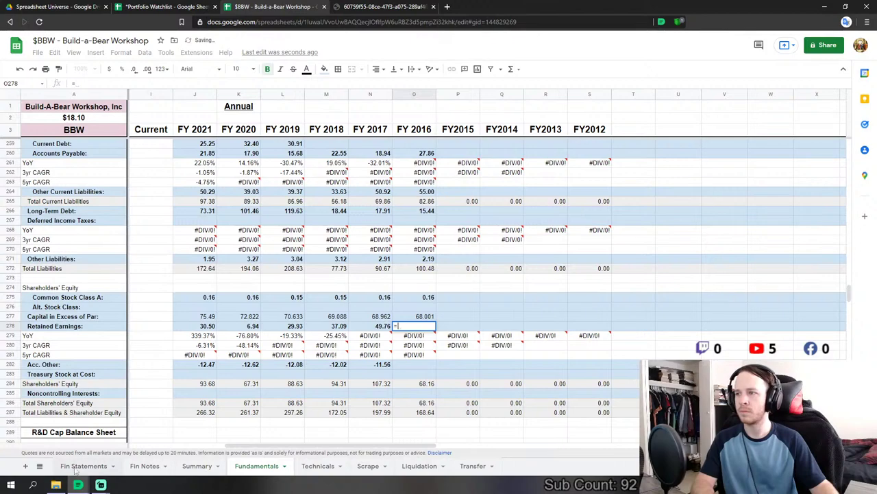
{"action": "left_click", "coordinate": [82, 466]}
{"action": "left_click", "coordinate": [387, 348]}
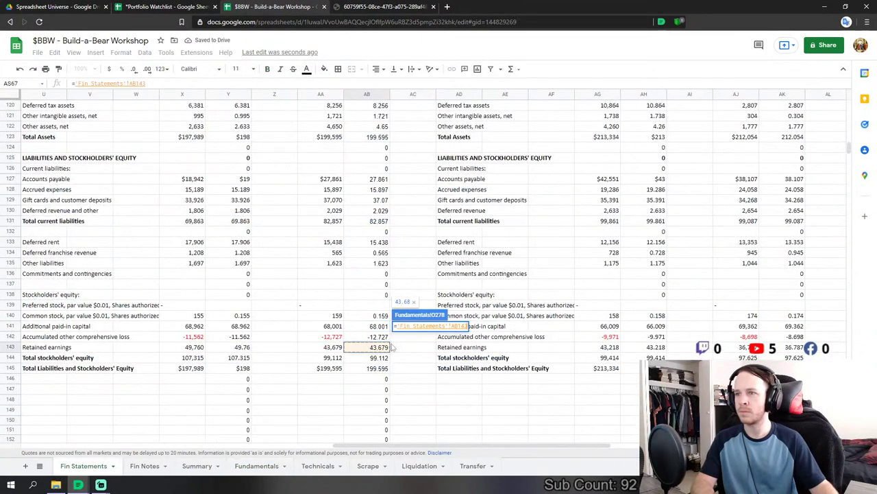
{"action": "key", "text": "Return"}
{"action": "left_click", "coordinate": [404, 364]}
{"action": "type", "text": "="}
{"action": "left_click", "coordinate": [83, 466]}
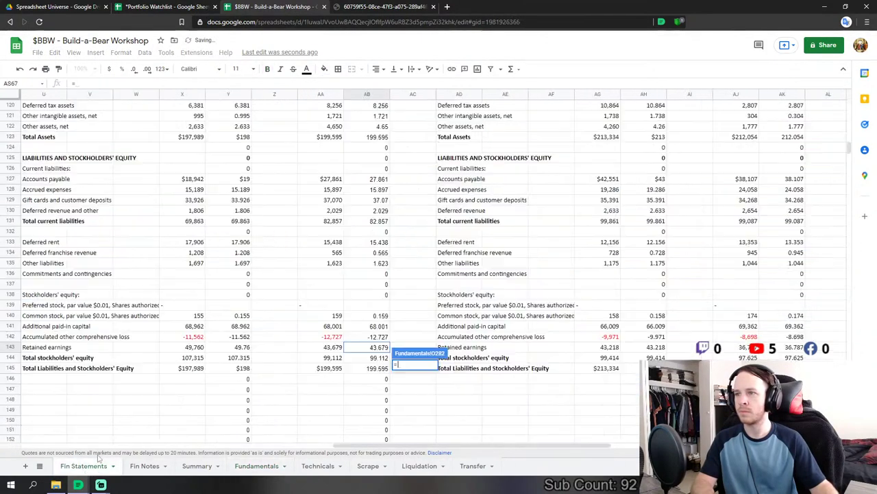
{"action": "left_click", "coordinate": [387, 338]}
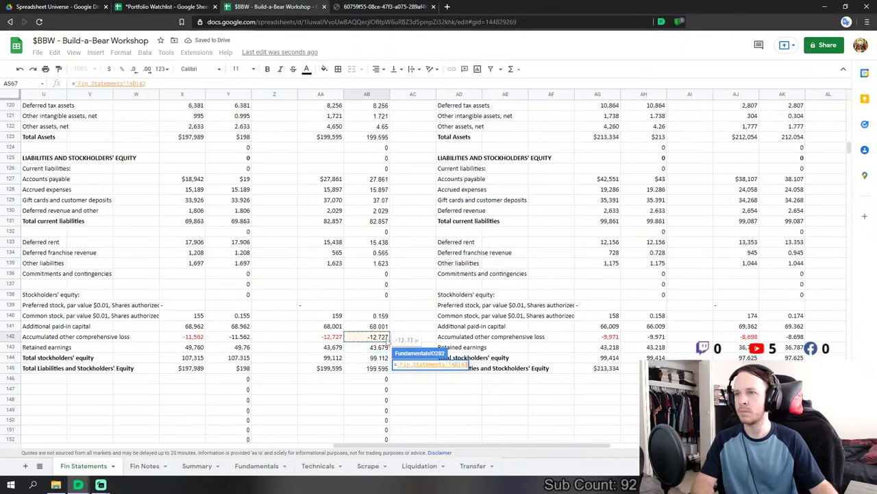
{"action": "key", "text": "Return"}
{"action": "left_click_drag", "start_coordinate": [407, 445], "coordinate": [438, 445]}
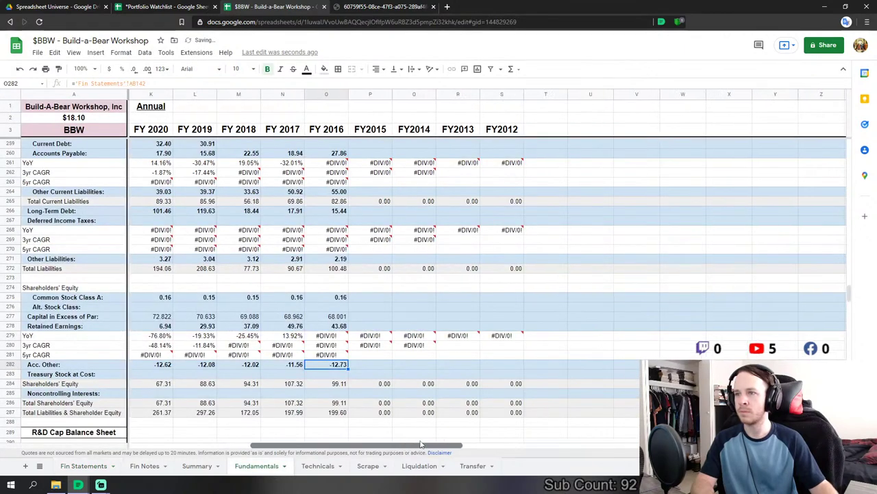
- Link FY2015 Revenues in P32 to Fin Statements AH11, giving 377.694
{"action": "scroll", "coordinate": [834, 300], "scroll_direction": "up", "scroll_amount": 20}
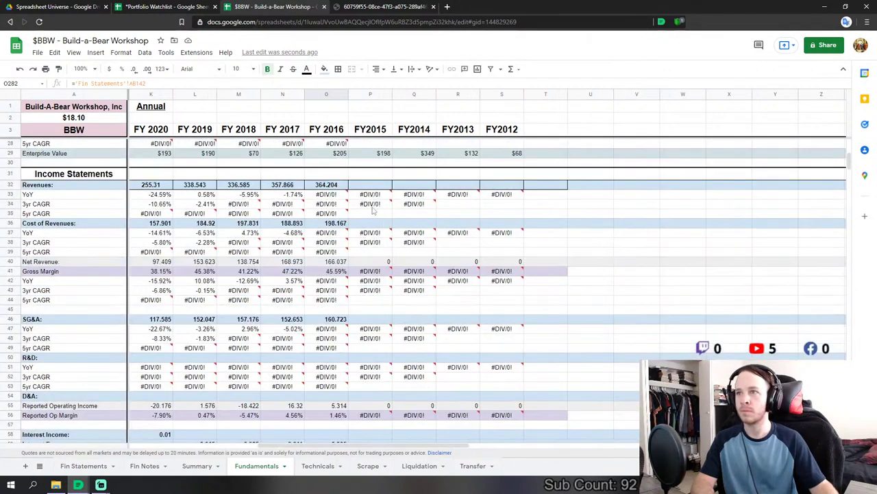
{"action": "left_click", "coordinate": [370, 186]}
{"action": "type", "text": "="}
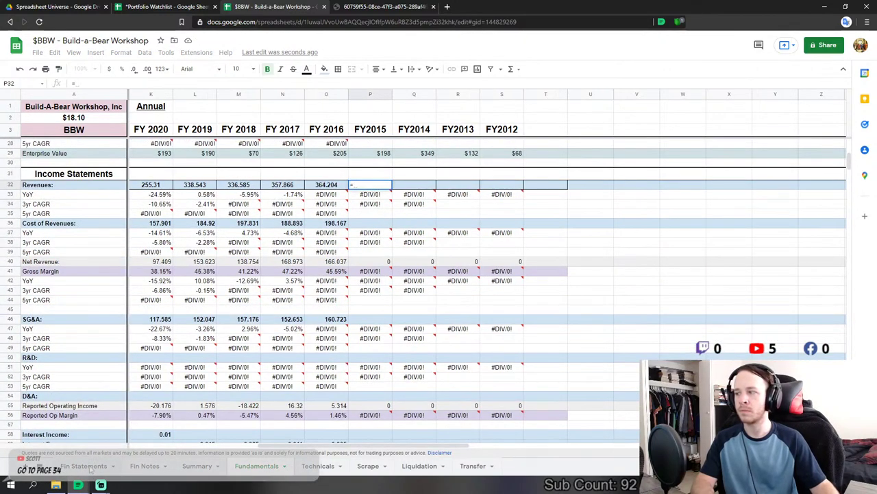
{"action": "left_click", "coordinate": [102, 466]}
{"action": "scroll", "coordinate": [351, 294], "scroll_direction": "down", "scroll_amount": 2}
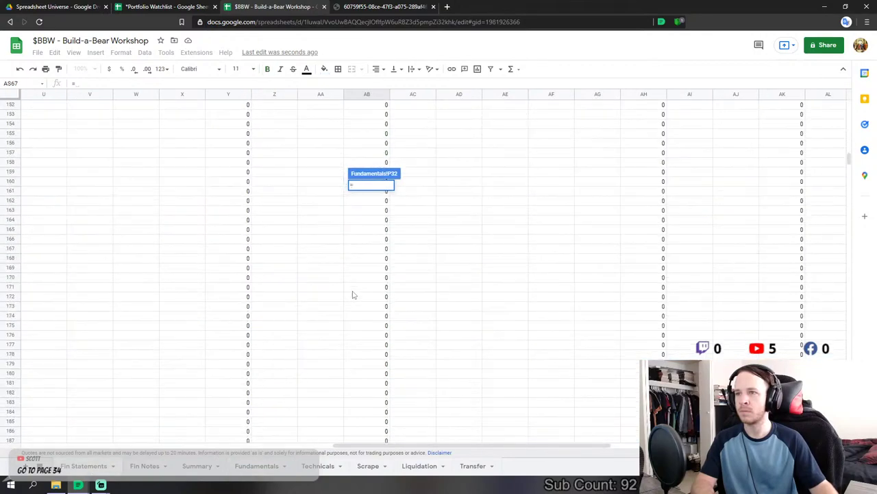
{"action": "scroll", "coordinate": [351, 294], "scroll_direction": "up", "scroll_amount": 15}
{"action": "scroll", "coordinate": [351, 295], "scroll_direction": "up", "scroll_amount": 10}
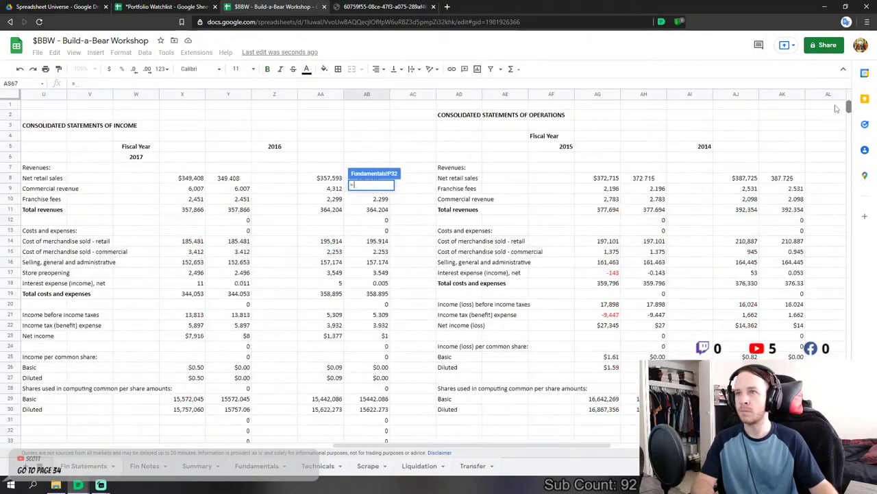
{"action": "left_click_drag", "start_coordinate": [378, 447], "coordinate": [511, 425]}
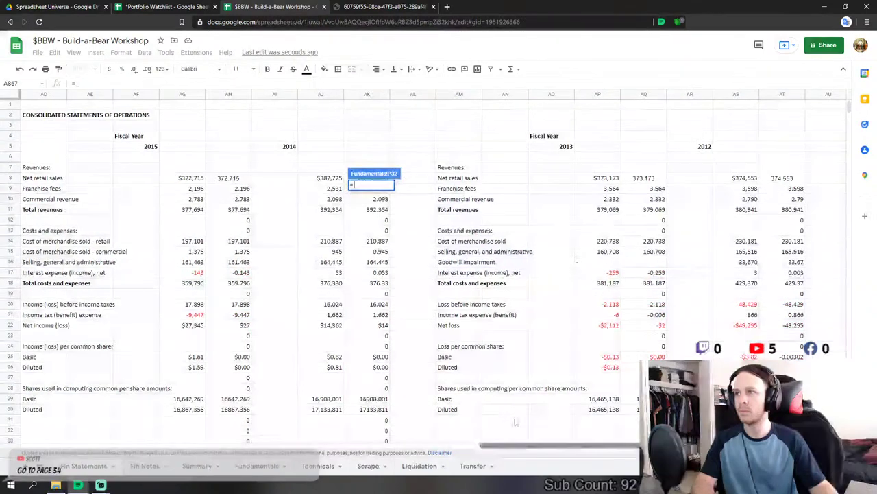
{"action": "scroll", "coordinate": [254, 194], "scroll_direction": "down", "scroll_amount": 1}
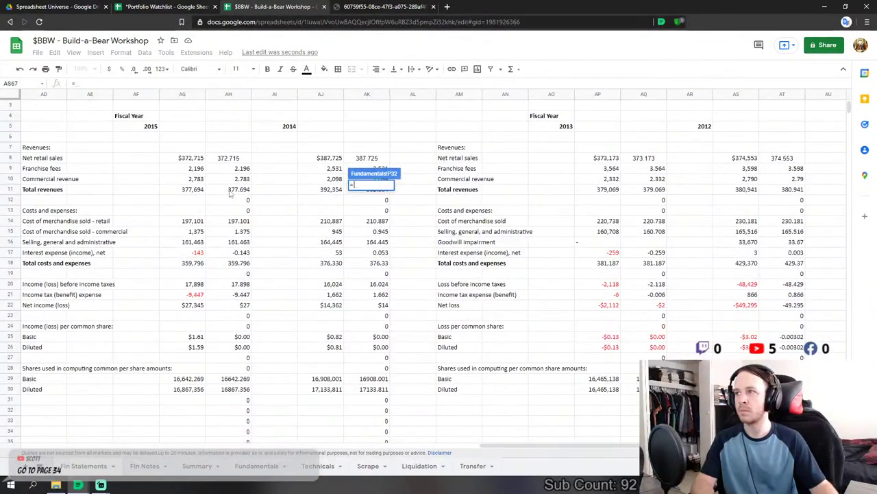
{"action": "left_click", "coordinate": [229, 191]}
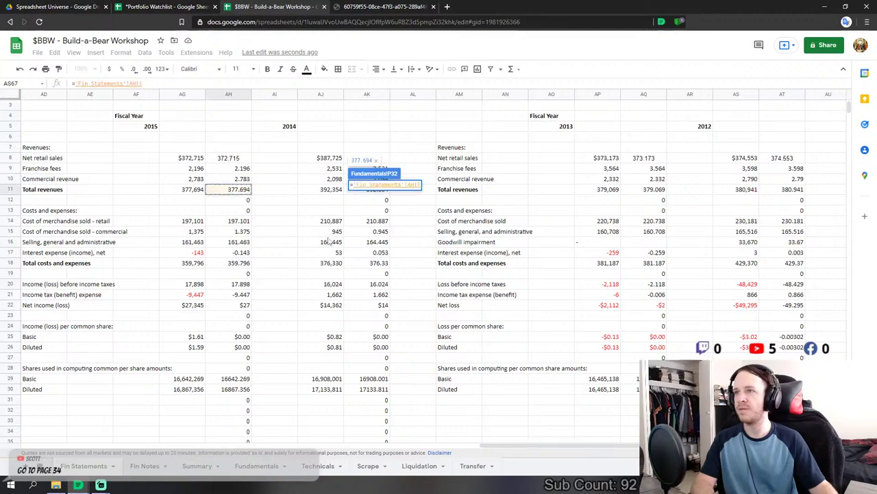
{"action": "key", "text": "Return"}
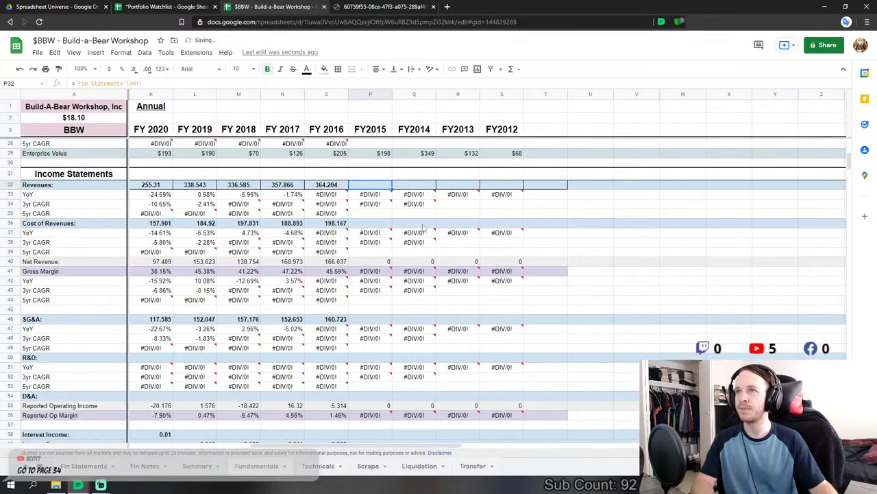
- Start FY2015 Cost of Revenues in P36 as AH14 plus AH15 from Fin Statements
{"action": "left_click", "coordinate": [370, 223]}
{"action": "type", "text": "="}
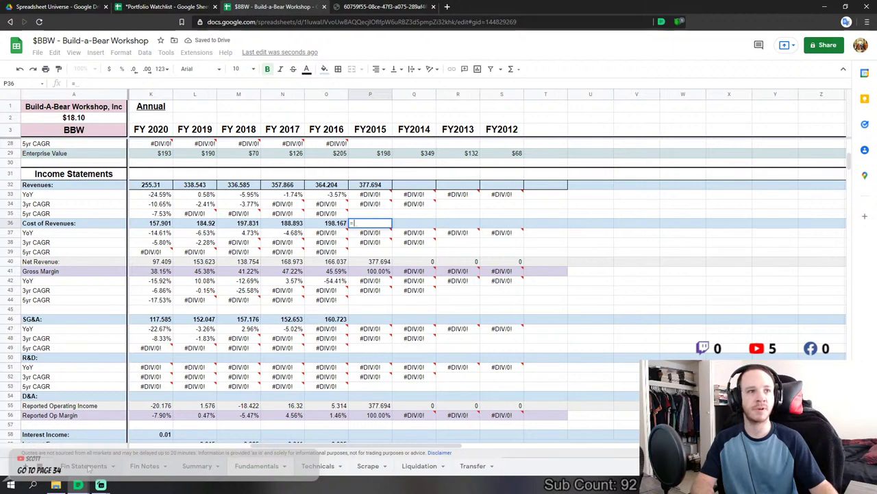
{"action": "left_click", "coordinate": [89, 468]}
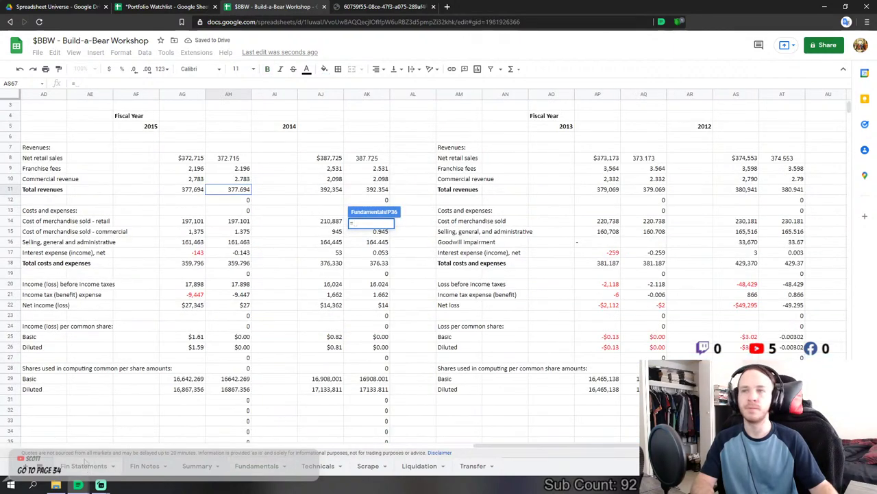
{"action": "left_click", "coordinate": [240, 220]}
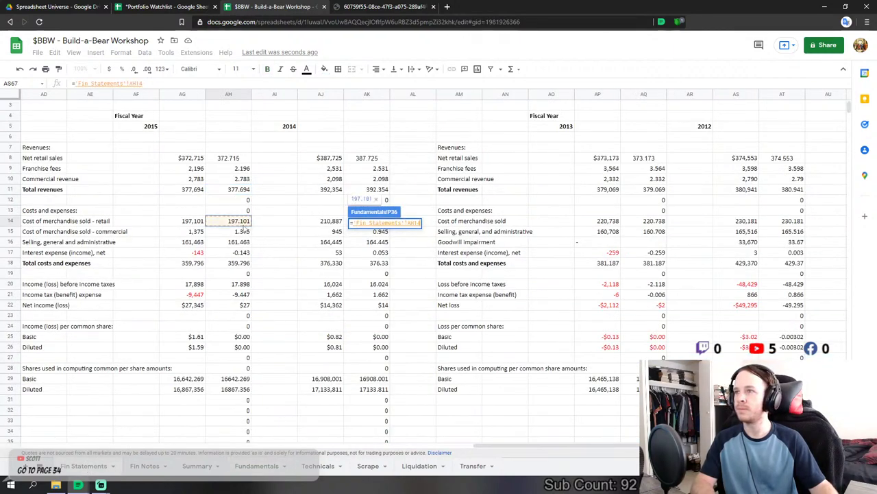
{"action": "type", "text": "+"}
{"action": "left_click", "coordinate": [240, 231]}
- Check page 34 of the 10-K, then commit FY2015 Cost of Revenues at 198.476
{"action": "left_click", "coordinate": [384, 7]}
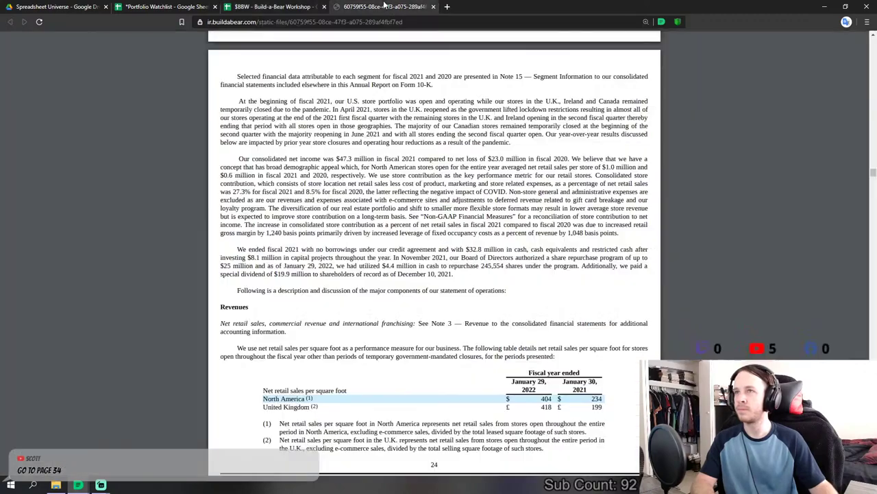
{"action": "scroll", "coordinate": [582, 322], "scroll_direction": "down", "scroll_amount": 5}
{"action": "scroll", "coordinate": [579, 315], "scroll_direction": "down", "scroll_amount": 3}
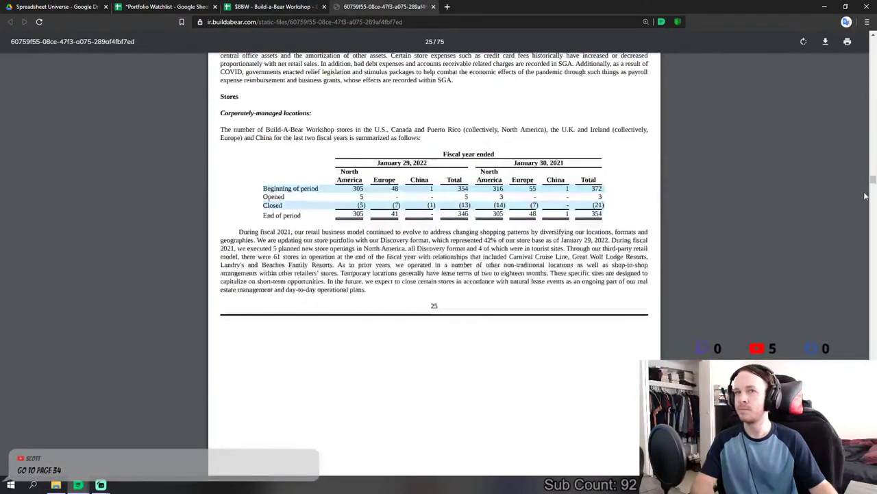
{"action": "scroll", "coordinate": [578, 314], "scroll_direction": "down", "scroll_amount": 10}
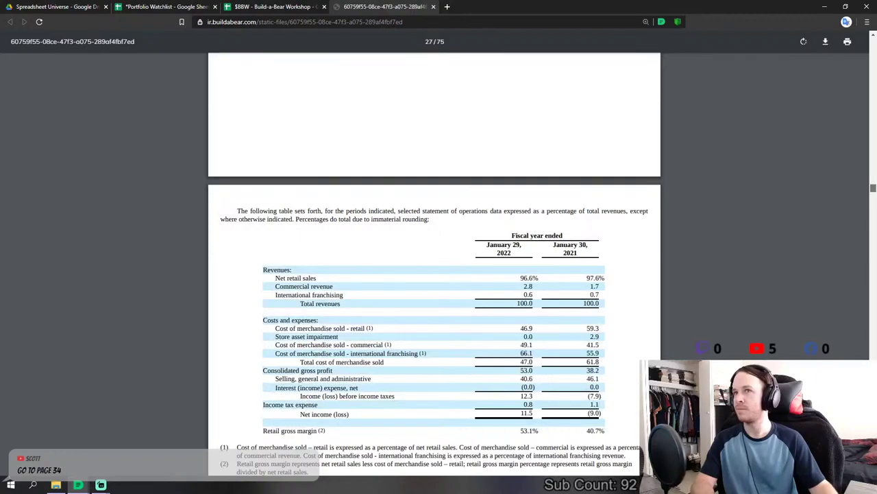
{"action": "scroll", "coordinate": [647, 232], "scroll_direction": "down", "scroll_amount": 20}
{"action": "scroll", "coordinate": [648, 231], "scroll_direction": "up", "scroll_amount": 5}
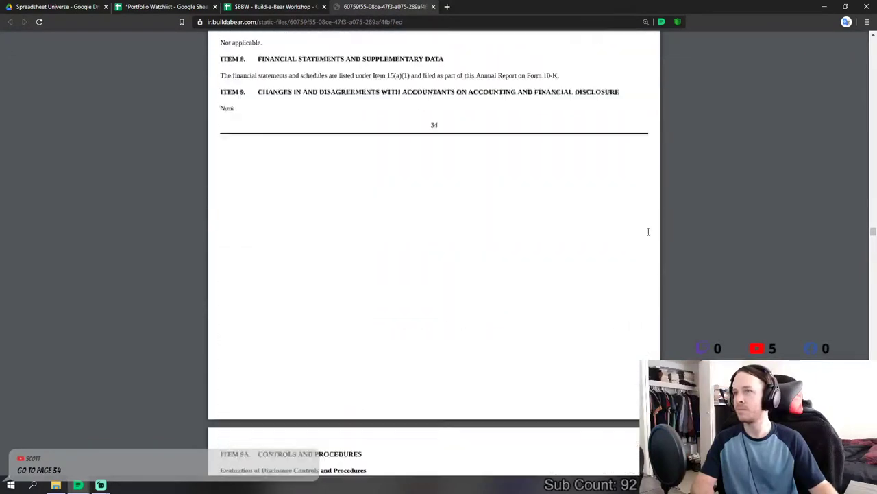
{"action": "scroll", "coordinate": [648, 232], "scroll_direction": "up", "scroll_amount": 4}
{"action": "scroll", "coordinate": [648, 232], "scroll_direction": "up", "scroll_amount": 1}
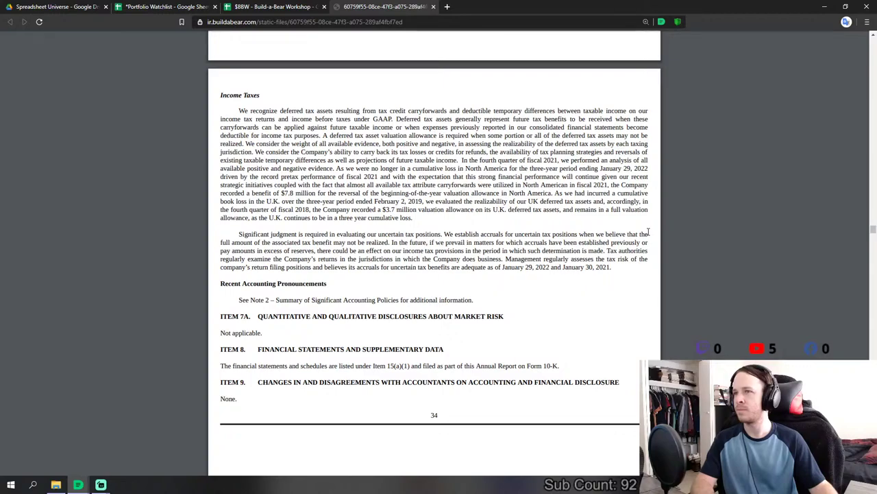
{"action": "scroll", "coordinate": [647, 231], "scroll_direction": "up", "scroll_amount": 5}
{"action": "left_click", "coordinate": [274, 6]}
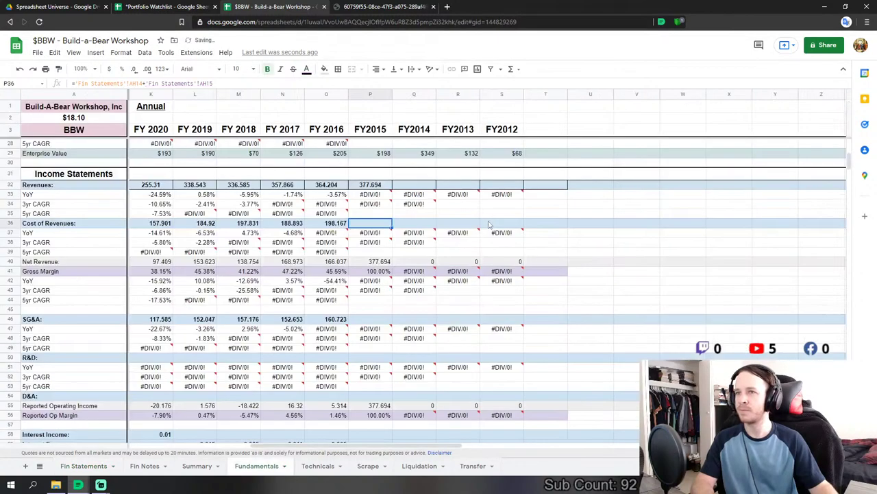
{"action": "key", "text": "Return"}
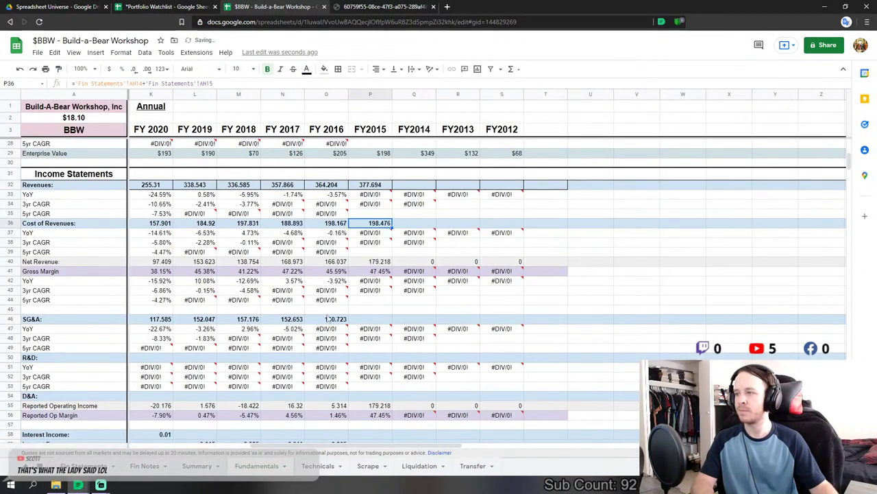
- Select the Income Taxes paragraphs in the 10-K to read them
{"action": "left_click", "coordinate": [427, 5]}
{"action": "scroll", "coordinate": [370, 234], "scroll_direction": "down", "scroll_amount": 5}
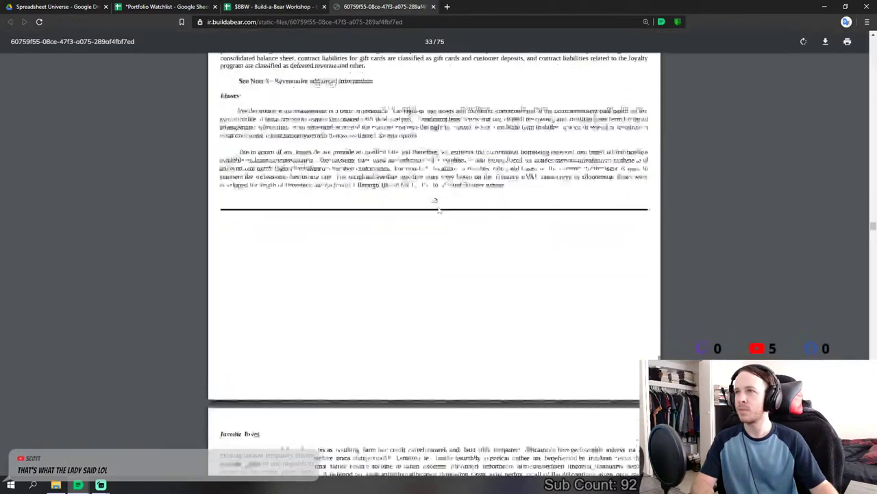
{"action": "scroll", "coordinate": [377, 232], "scroll_direction": "down", "scroll_amount": 1}
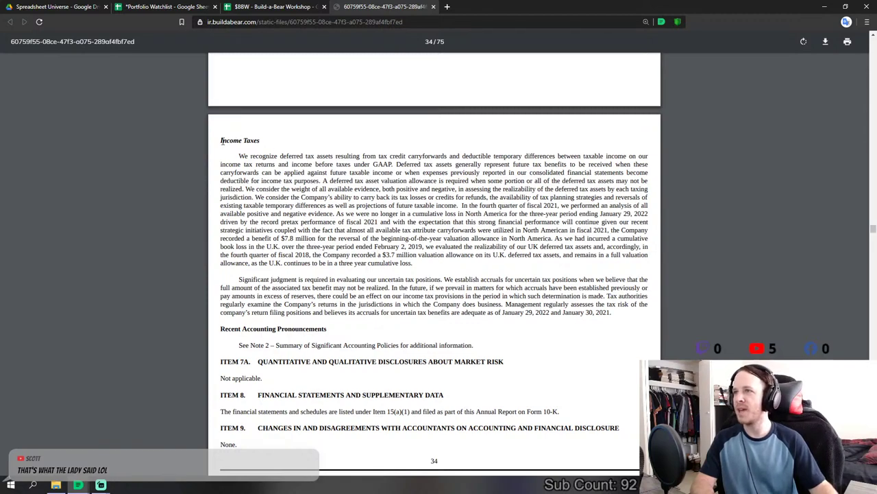
{"action": "left_click_drag", "start_coordinate": [221, 141], "coordinate": [560, 316]}
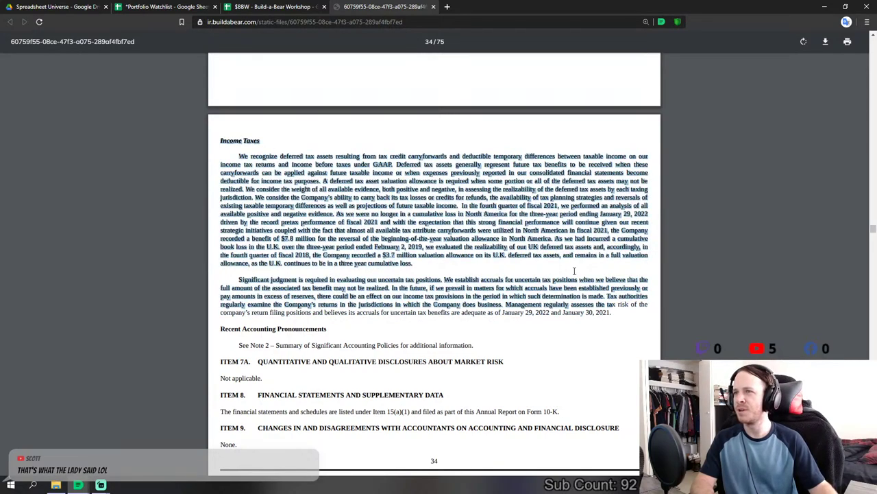
{"action": "left_click", "coordinate": [610, 312]}
- Link FY2015 SG&A to Fin Statements AH16 (161.463), after checking the 10-K
{"action": "left_click", "coordinate": [267, 7]}
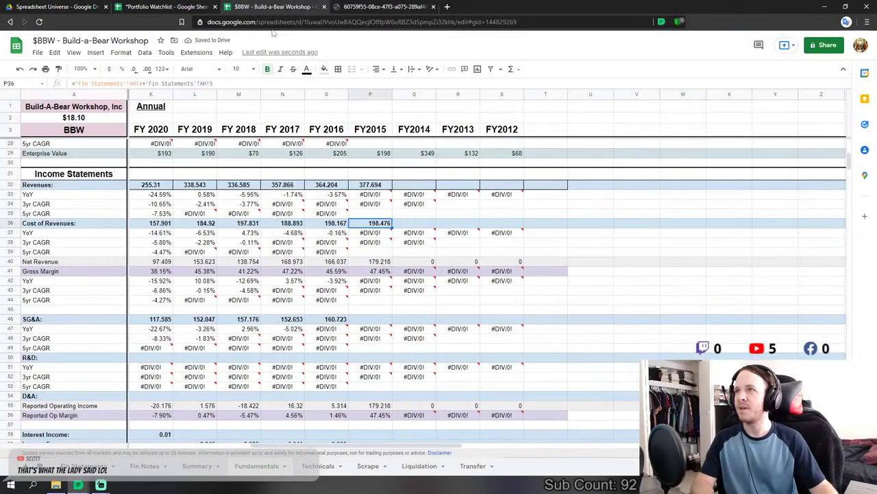
{"action": "scroll", "coordinate": [378, 257], "scroll_direction": "down", "scroll_amount": 3}
{"action": "left_click", "coordinate": [376, 251]}
{"action": "type", "text": "='Fin Statements'!AH16"}
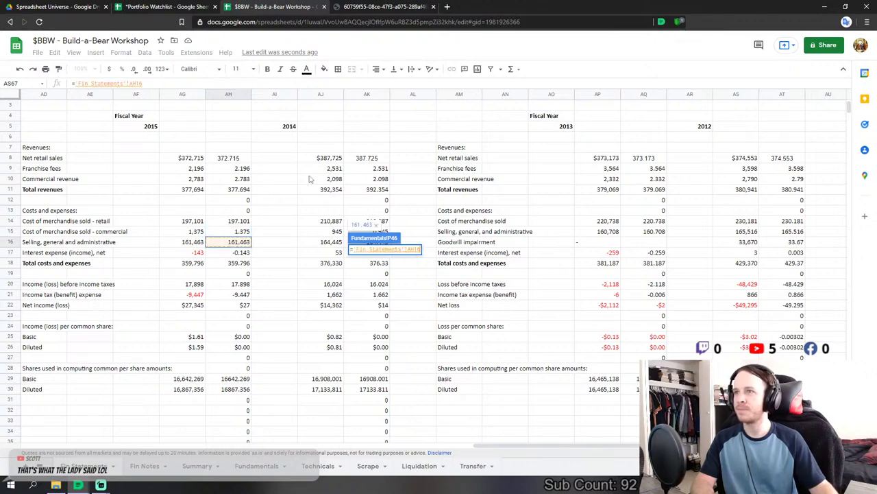
{"action": "key", "text": "ctrl+Page_Down"}
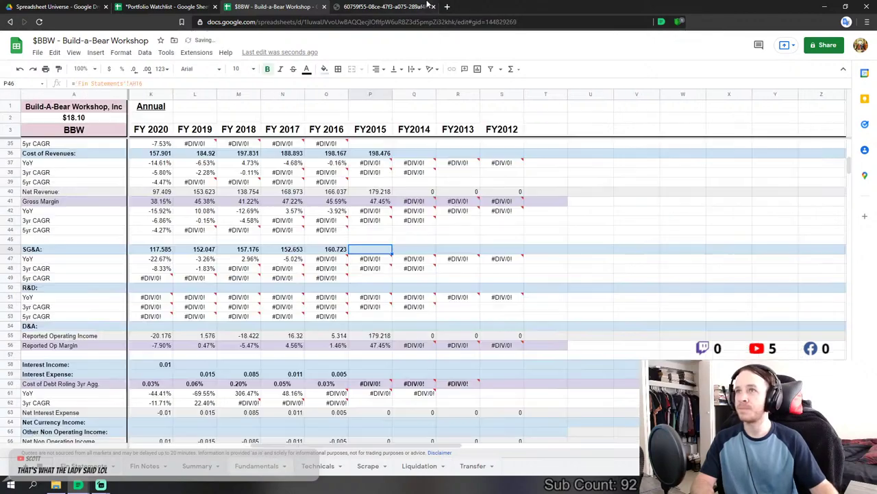
{"action": "left_click", "coordinate": [415, 6]}
{"action": "scroll", "coordinate": [490, 310], "scroll_direction": "down", "scroll_amount": 1}
{"action": "scroll", "coordinate": [404, 326], "scroll_direction": "up", "scroll_amount": 1}
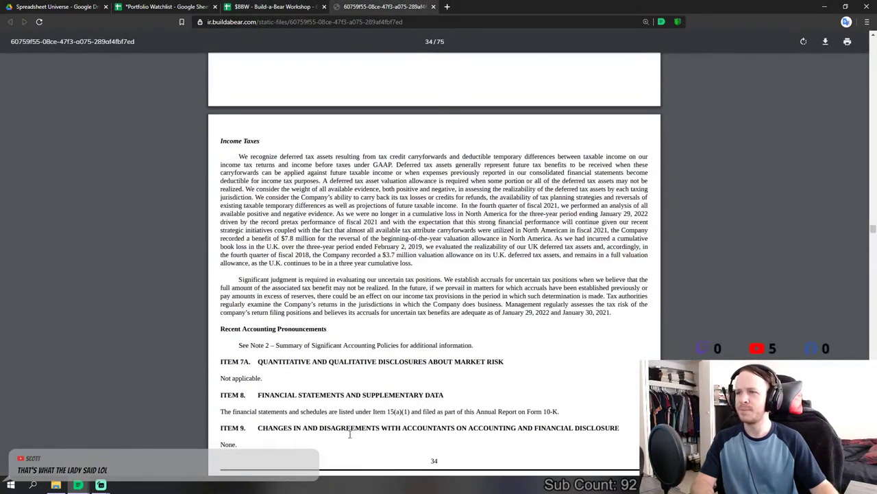
{"action": "scroll", "coordinate": [384, 219], "scroll_direction": "up", "scroll_amount": 1}
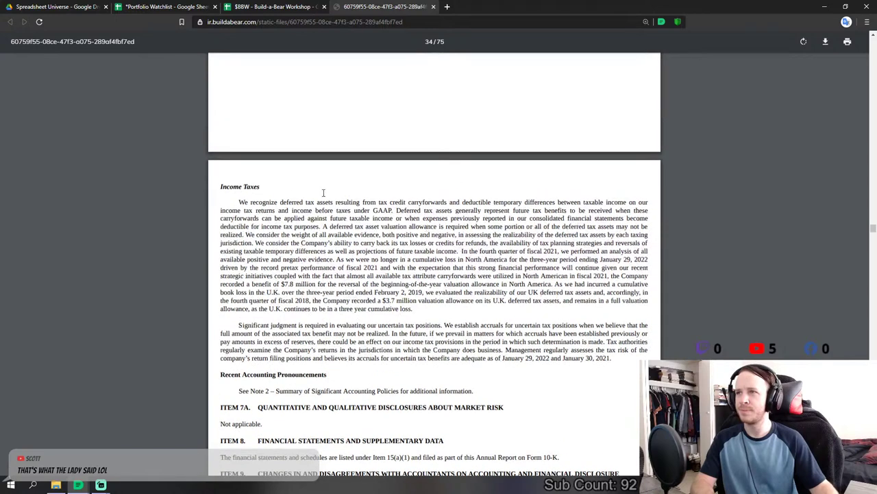
{"action": "left_click", "coordinate": [271, 7]}
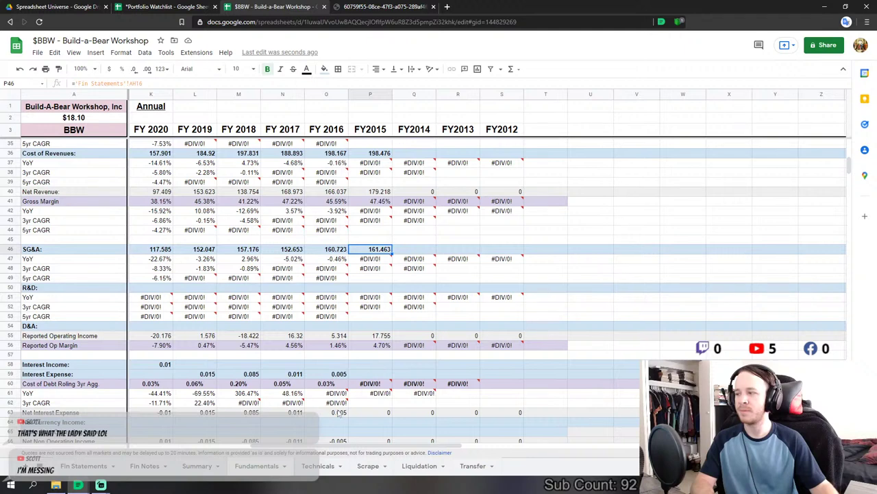
{"action": "type", "text": "="}
{"action": "left_click", "coordinate": [80, 466]}
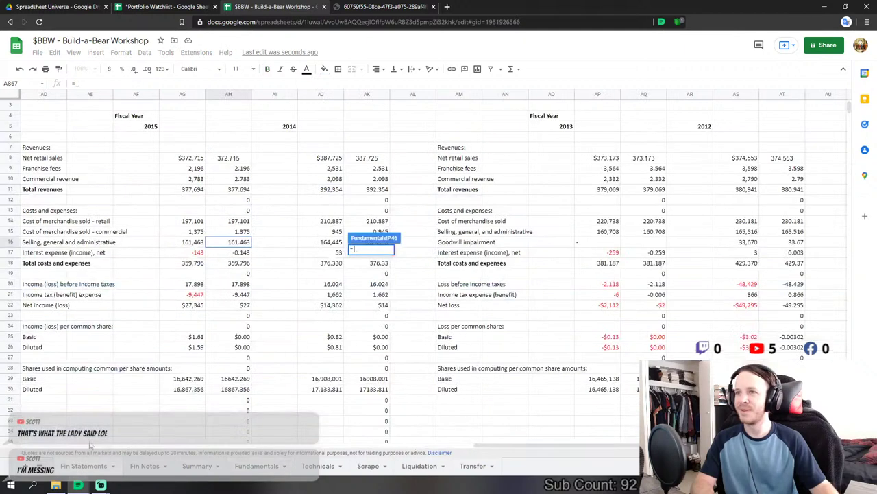
{"action": "left_click", "coordinate": [236, 245]}
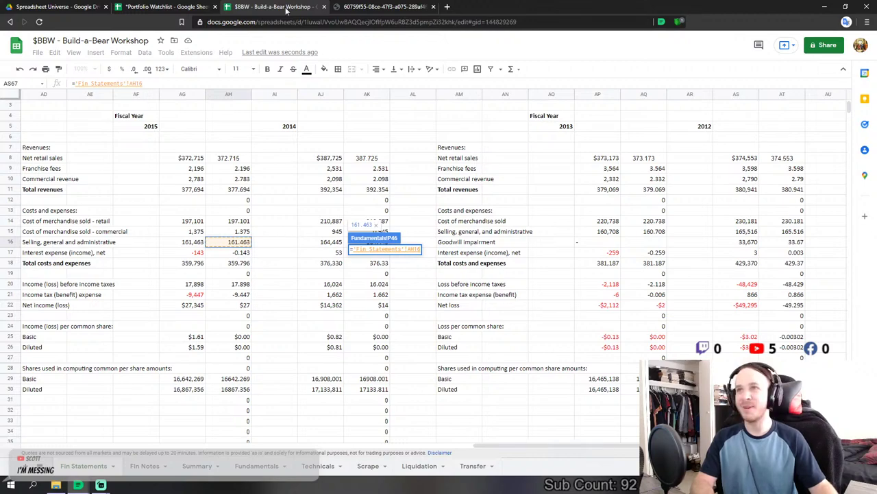
- Review the Income Taxes paragraph in the 10-K and dismiss the divide-by-zero error
{"action": "key", "text": "ctrl+Tab"}
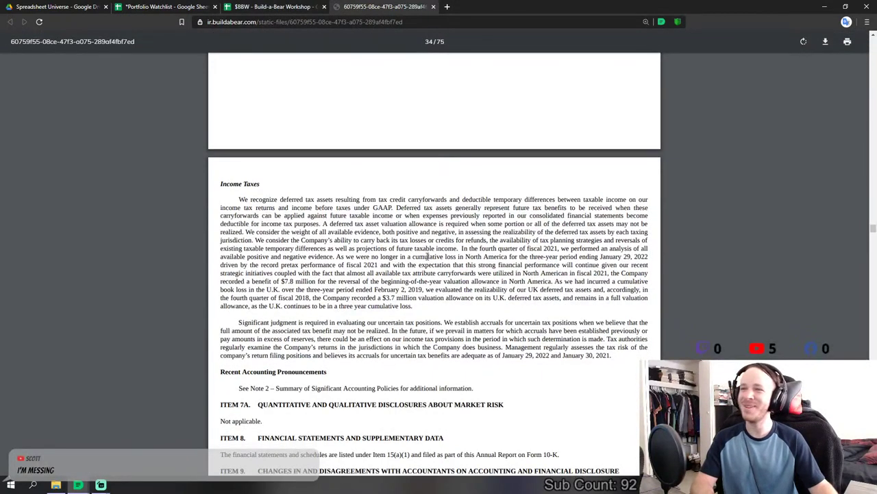
{"action": "scroll", "coordinate": [427, 259], "scroll_direction": "down", "scroll_amount": 1}
{"action": "left_click", "coordinate": [288, 6]}
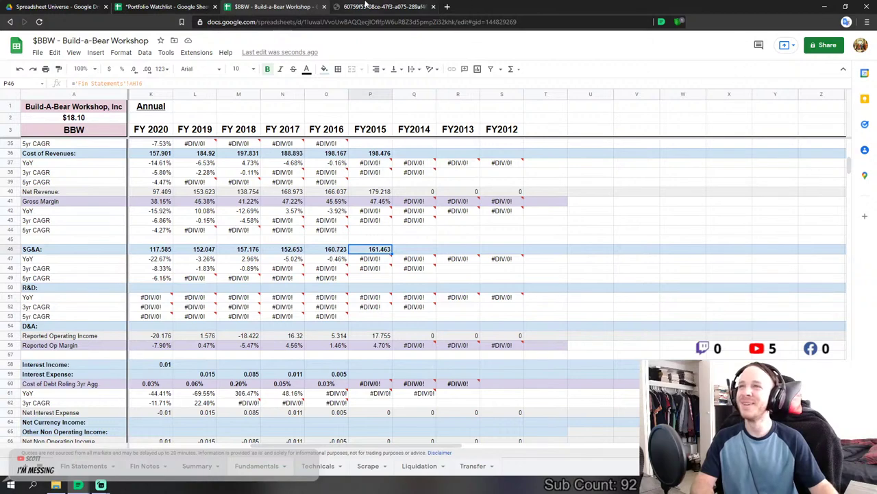
{"action": "key", "text": "ctrl+Tab"}
{"action": "left_click_drag", "start_coordinate": [237, 157], "coordinate": [470, 239]}
{"action": "left_click", "coordinate": [485, 266]}
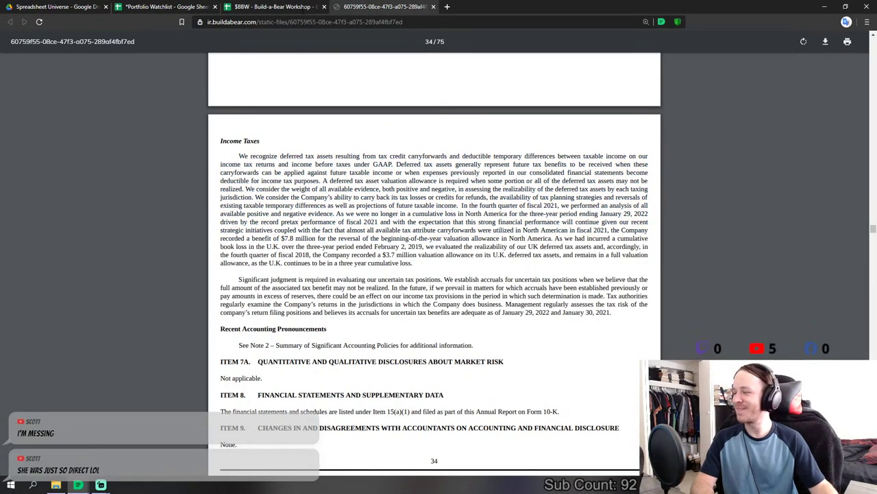
{"action": "key", "text": "ctrl+shift+Tab"}
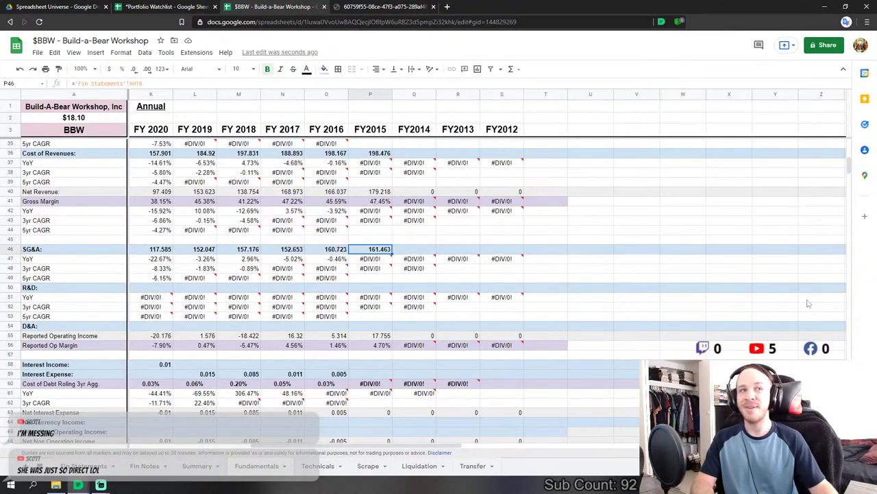
{"action": "scroll", "coordinate": [382, 292], "scroll_direction": "down", "scroll_amount": 1}
{"action": "mouse_move", "coordinate": [370, 278]}
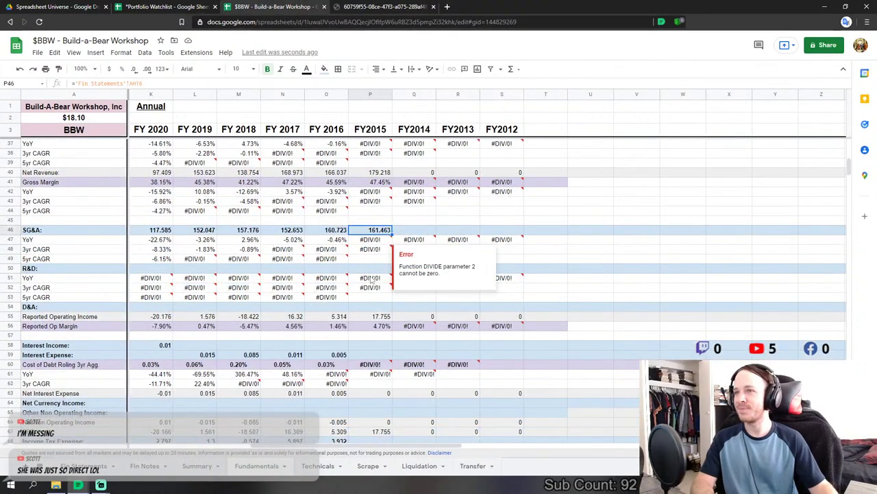
{"action": "left_click", "coordinate": [327, 268]}
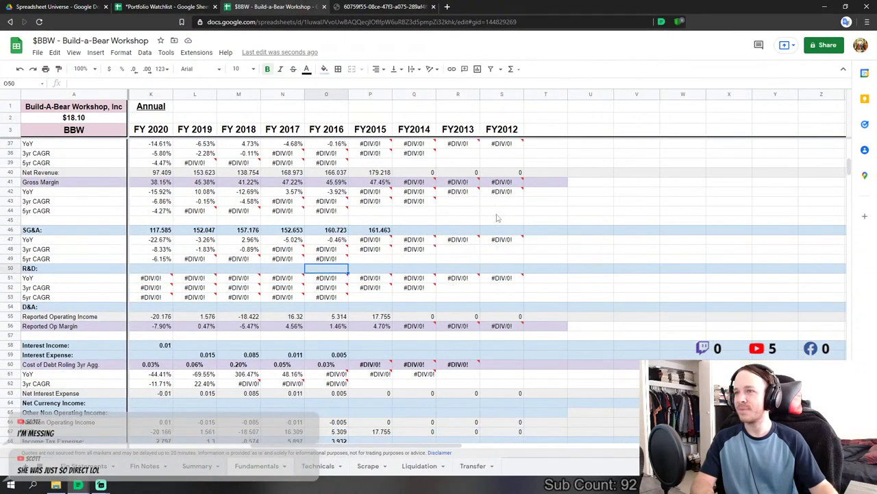
- Link FY2015 Interest Income to the Fin Statements interest figure in AH17
{"action": "left_click", "coordinate": [379, 356]}
{"action": "type", "text": "="}
{"action": "left_click", "coordinate": [90, 467]}
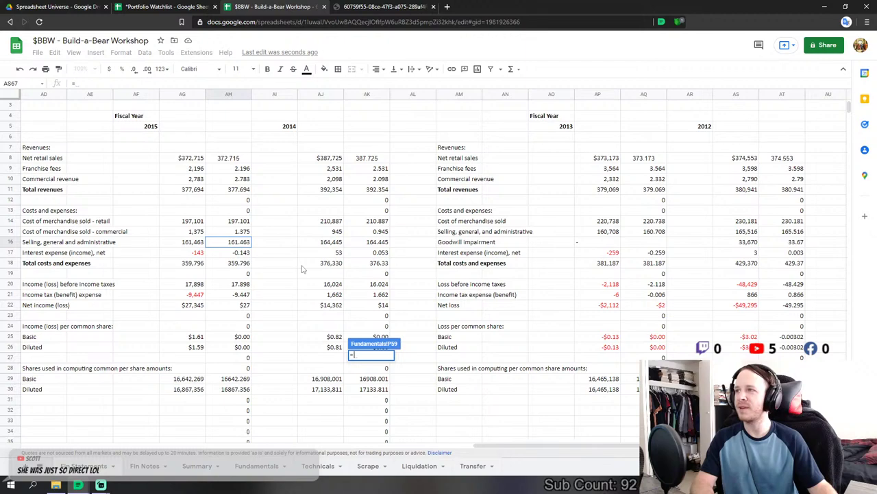
{"action": "key", "text": "Escape"}
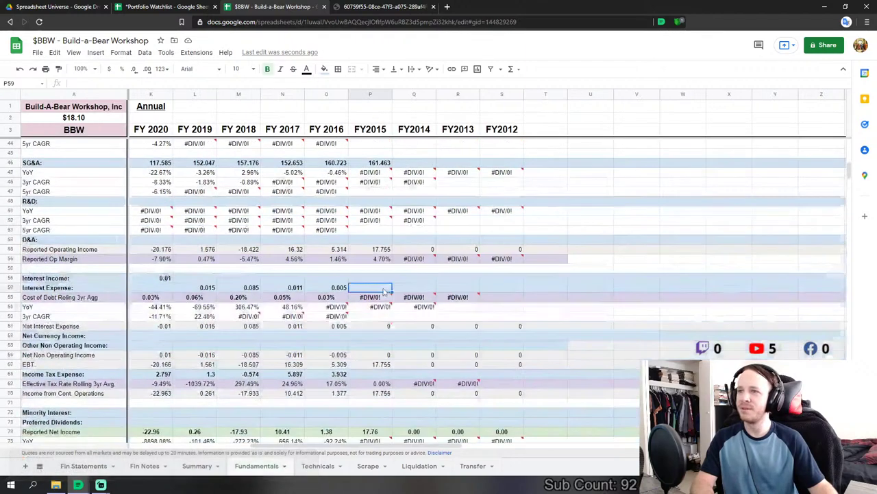
{"action": "type", "text": "="}
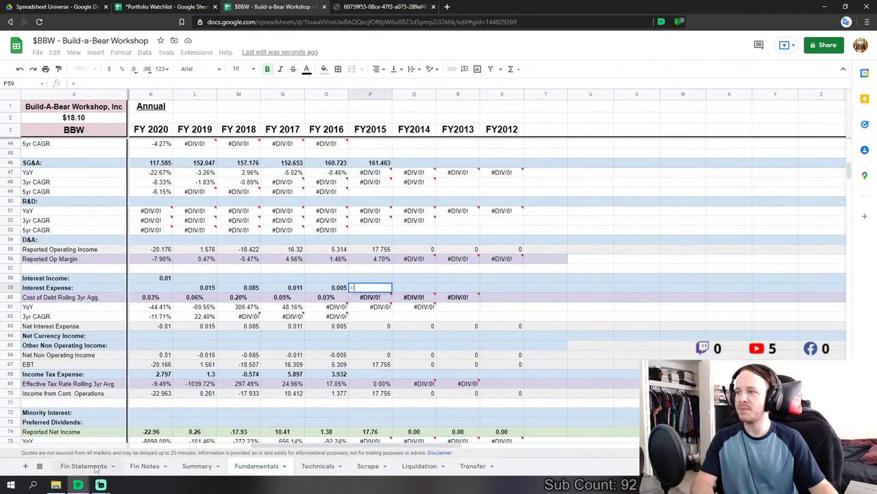
{"action": "left_click", "coordinate": [96, 467]}
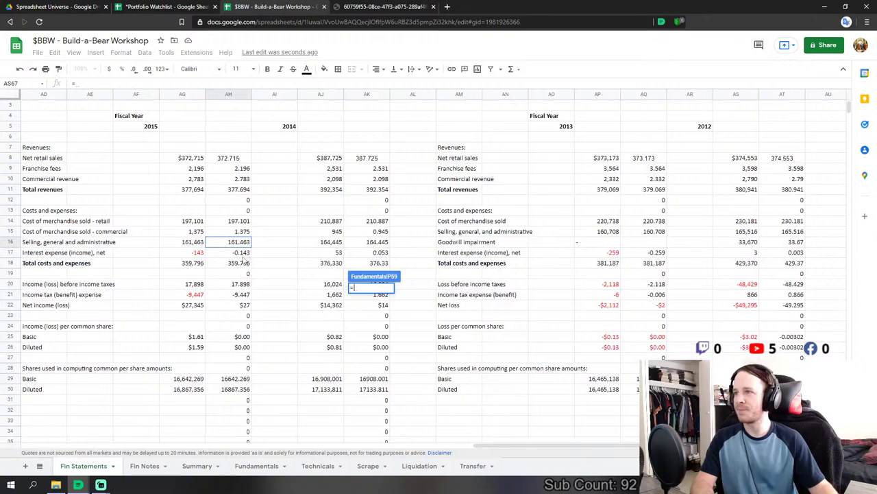
{"action": "key", "text": "Escape"}
{"action": "type", "text": "="}
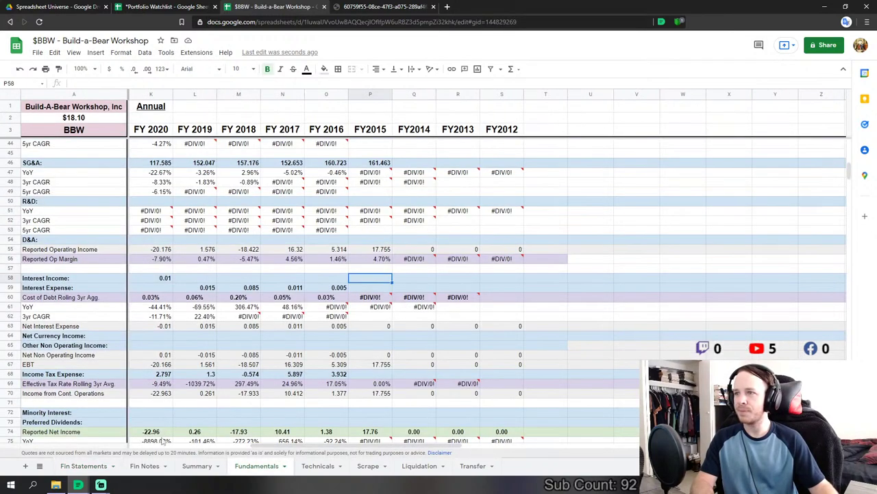
{"action": "left_click", "coordinate": [83, 465]}
{"action": "left_click", "coordinate": [248, 254]}
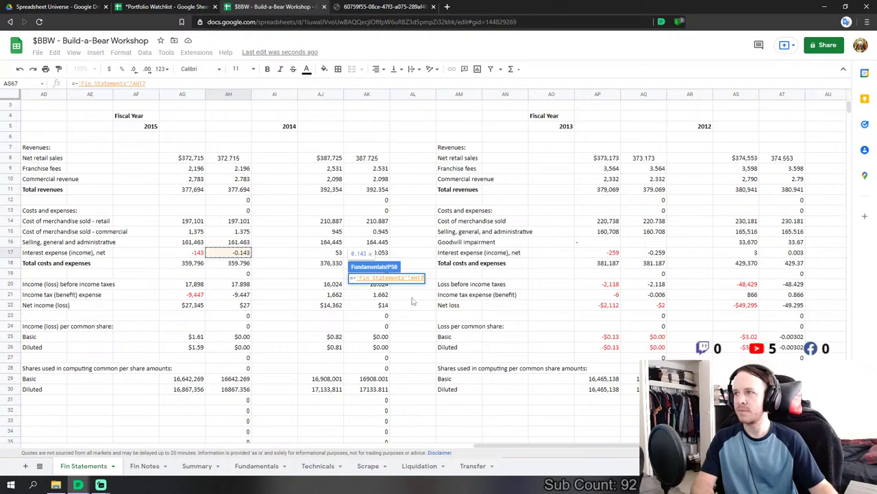
{"action": "key", "text": "Return"}
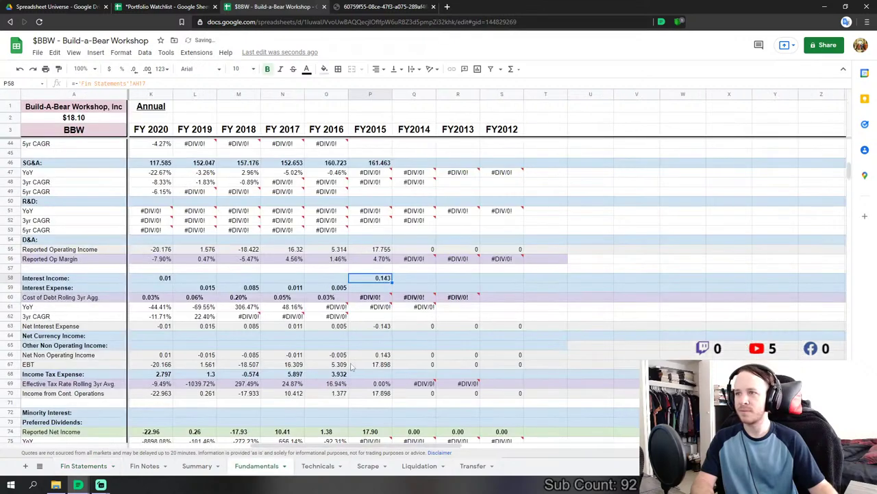
- Link FY2015 Income Tax Expense to AH21 (-9.447) and check continuing-operations income
{"action": "left_click", "coordinate": [363, 375]}
{"action": "type", "text": "="}
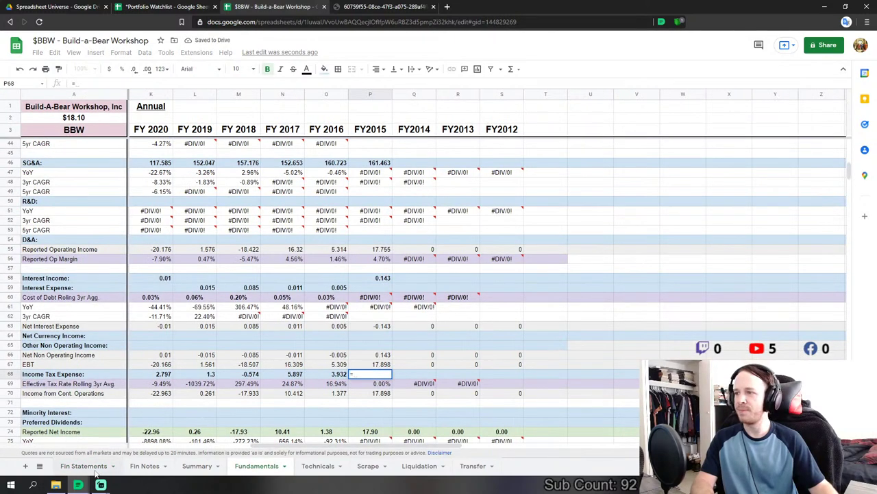
{"action": "left_click", "coordinate": [96, 467]}
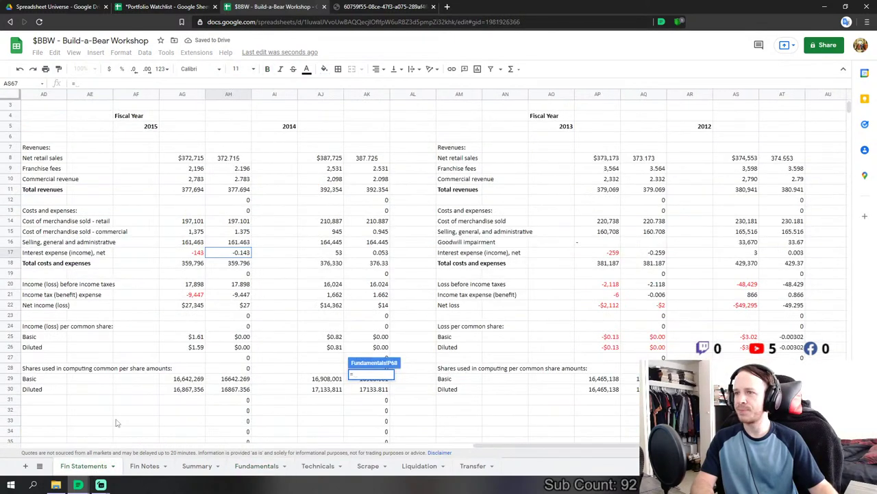
{"action": "left_click", "coordinate": [241, 295]}
{"action": "key", "text": "Return"}
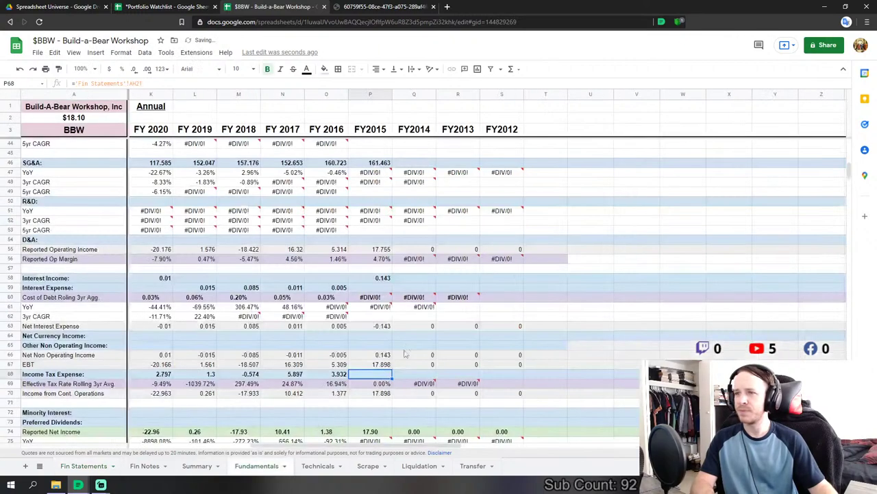
{"action": "left_click", "coordinate": [382, 393]}
{"action": "scroll", "coordinate": [371, 329], "scroll_direction": "down", "scroll_amount": 3}
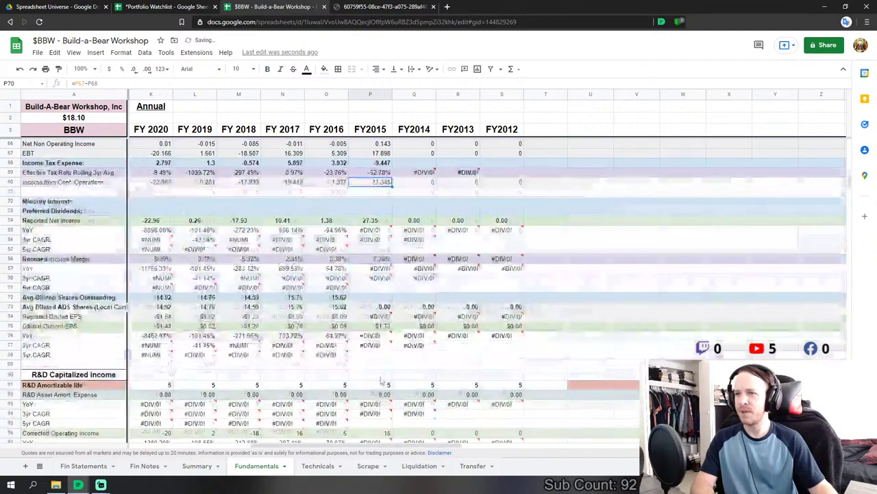
- Set FY2015 Avg Diluted Shares Outstanding to Fin Statements AH30/1000
{"action": "left_click", "coordinate": [360, 299]}
{"action": "type", "text": "="}
{"action": "left_click", "coordinate": [79, 466]}
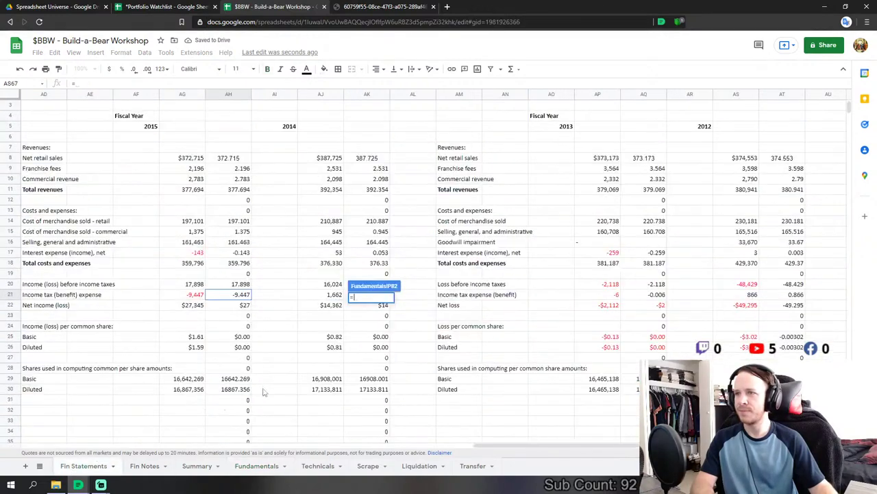
{"action": "left_click", "coordinate": [237, 388]}
{"action": "type", "text": "/1000"}
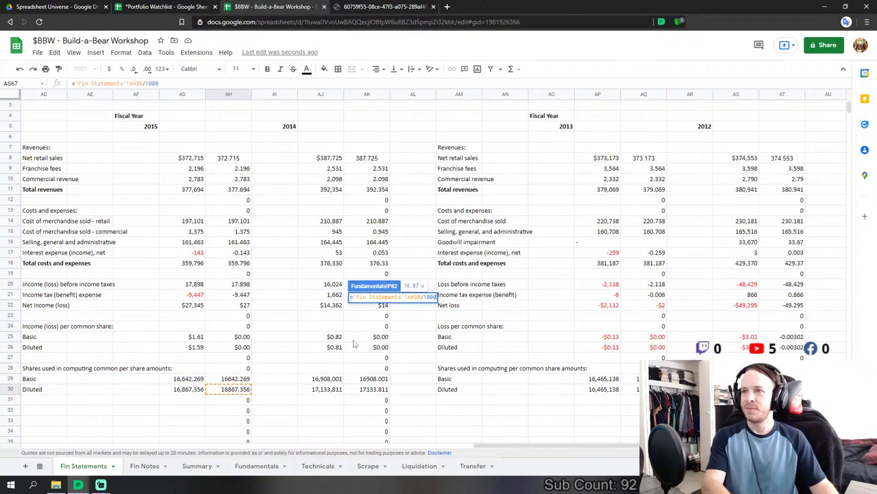
{"action": "key", "text": "Return"}
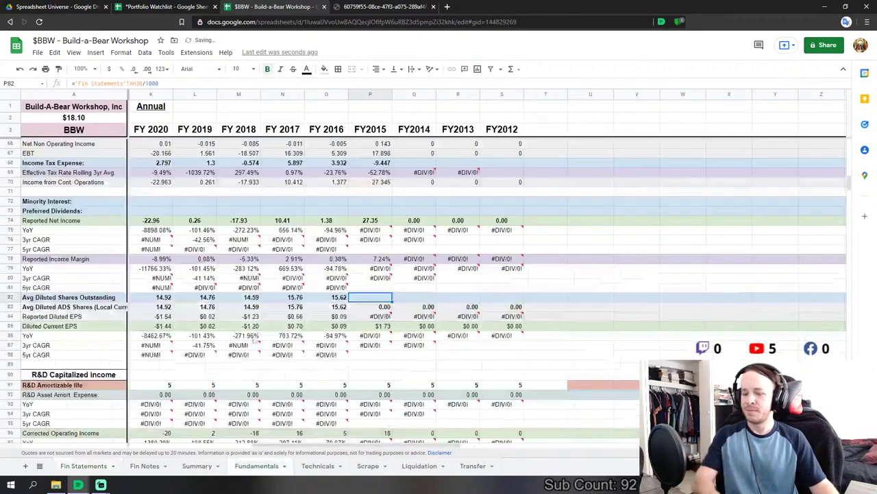
{"action": "key", "text": "Down"}
{"action": "key", "text": "Down"}
{"action": "key", "text": "Down"}
{"action": "key", "text": "Down"}
{"action": "key", "text": "Down"}
{"action": "key", "text": "Down"}
{"action": "key", "text": "Down"}
{"action": "key", "text": "Down"}
{"action": "key", "text": "Down"}
{"action": "key", "text": "Down"}
{"action": "key", "text": "Down"}
{"action": "key", "text": "Down"}
{"action": "key", "text": "Down"}
{"action": "key", "text": "Down"}
{"action": "key", "text": "Down"}
{"action": "key", "text": "Down"}
{"action": "key", "text": "Down"}
{"action": "key", "text": "Down"}
{"action": "key", "text": "Down"}
{"action": "key", "text": "Down"}
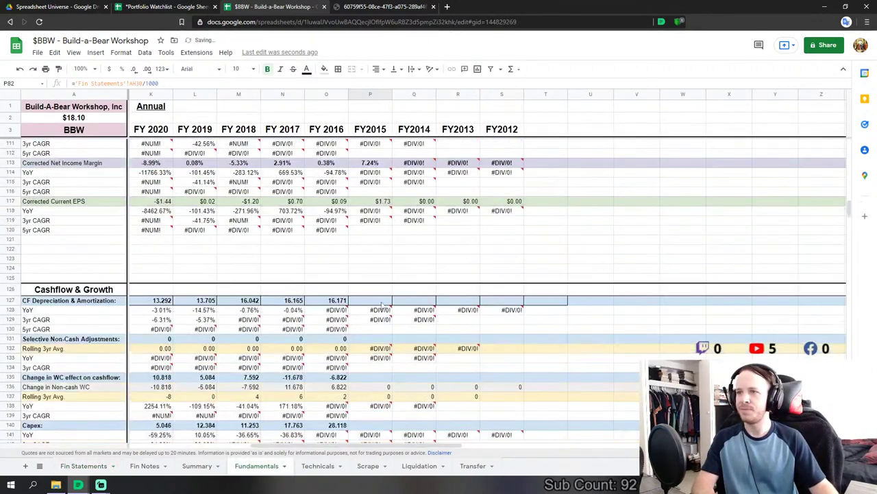
- Link FY2015 depreciation and amortization to the Fin Statements value in AH58
{"action": "type", "text": "="}
{"action": "left_click", "coordinate": [84, 466]}
{"action": "scroll", "coordinate": [232, 339], "scroll_direction": "down", "scroll_amount": 7}
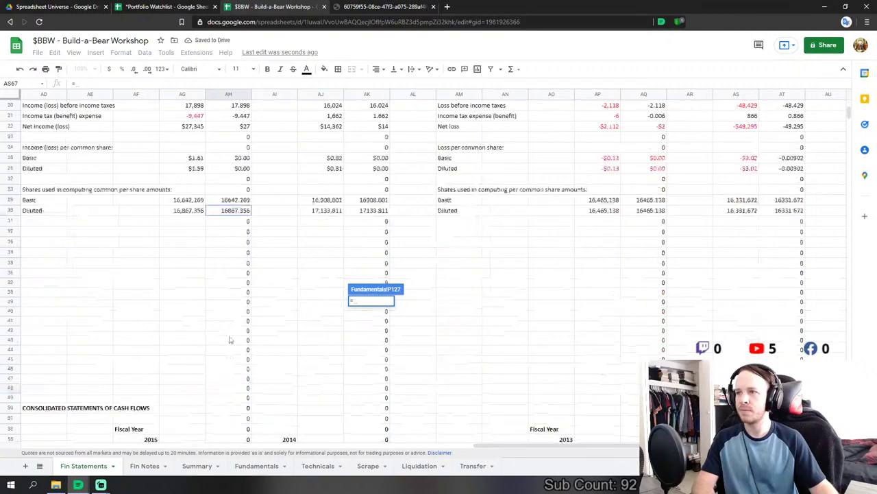
{"action": "left_click", "coordinate": [240, 239]}
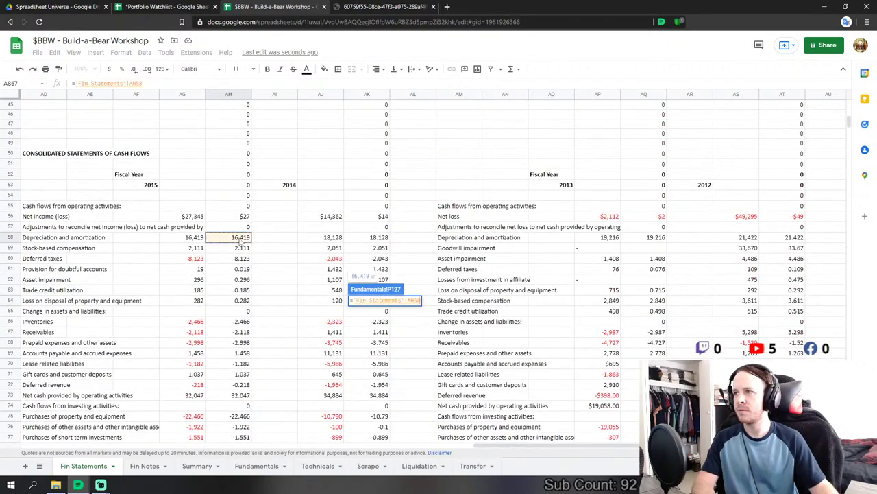
{"action": "key", "text": "Return"}
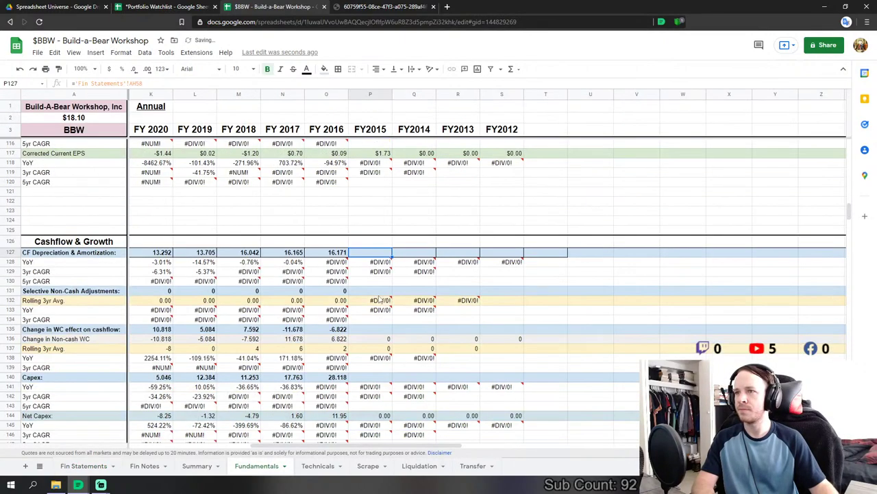
- Start the FY2015 Change in WC formula in P135 as =SUM over Fin Statements AH61:AH72
{"action": "left_click", "coordinate": [371, 294]}
{"action": "left_click", "coordinate": [372, 300]}
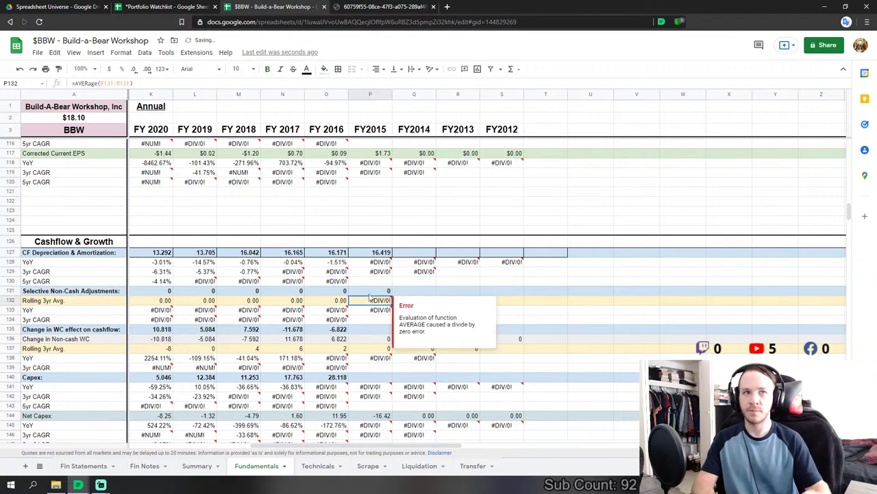
{"action": "left_click", "coordinate": [371, 330]}
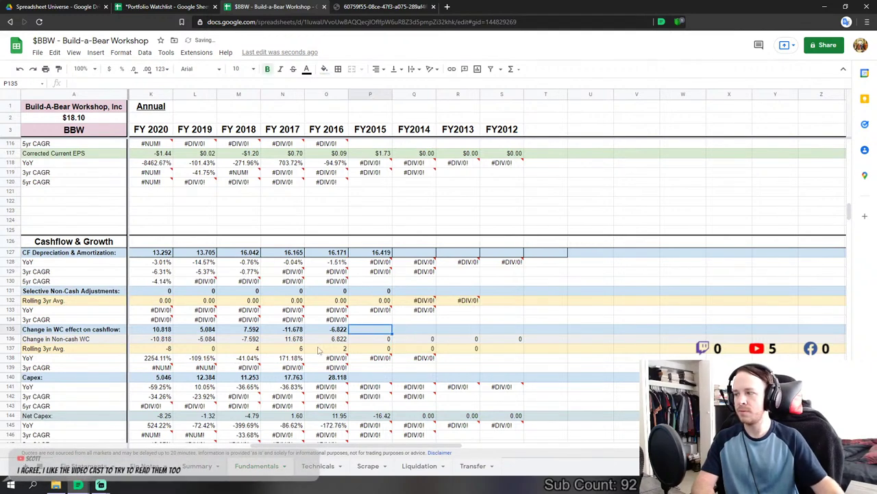
{"action": "type", "text": "=s"}
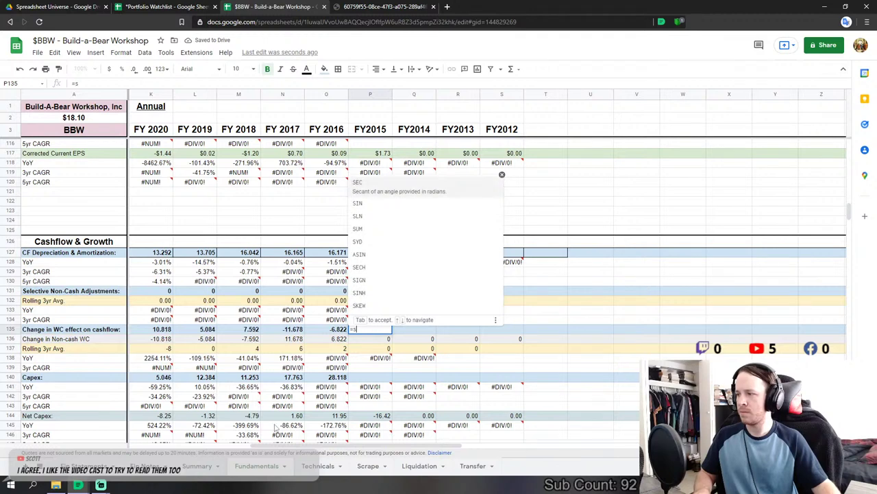
{"action": "type", "text": "u"}
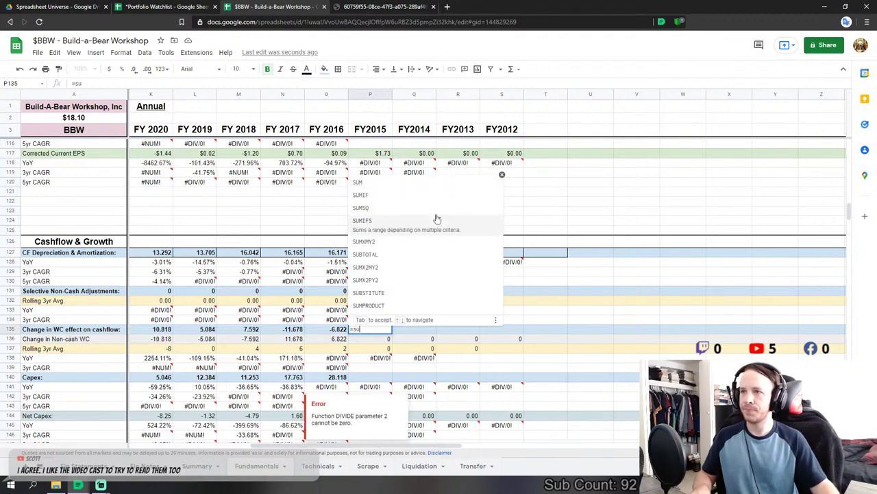
{"action": "left_click", "coordinate": [398, 185]}
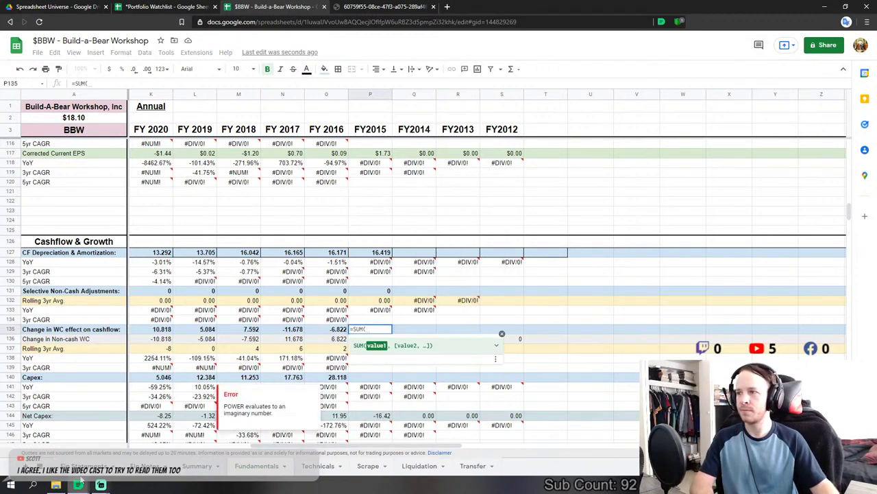
{"action": "left_click", "coordinate": [144, 465]}
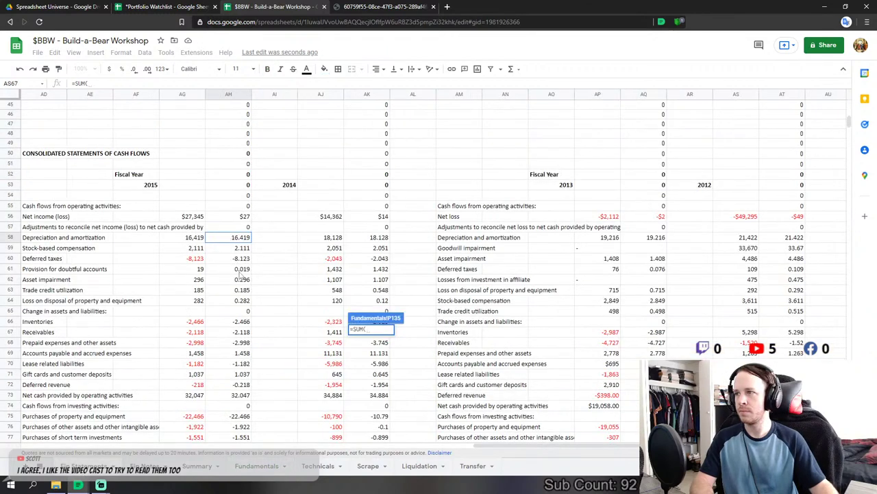
{"action": "left_click_drag", "start_coordinate": [241, 273], "coordinate": [238, 388]}
- Scroll the Build-A-Bear 10-K from page 34 to 36, then return to the $BBW spreadsheet
{"action": "left_click", "coordinate": [380, 6]}
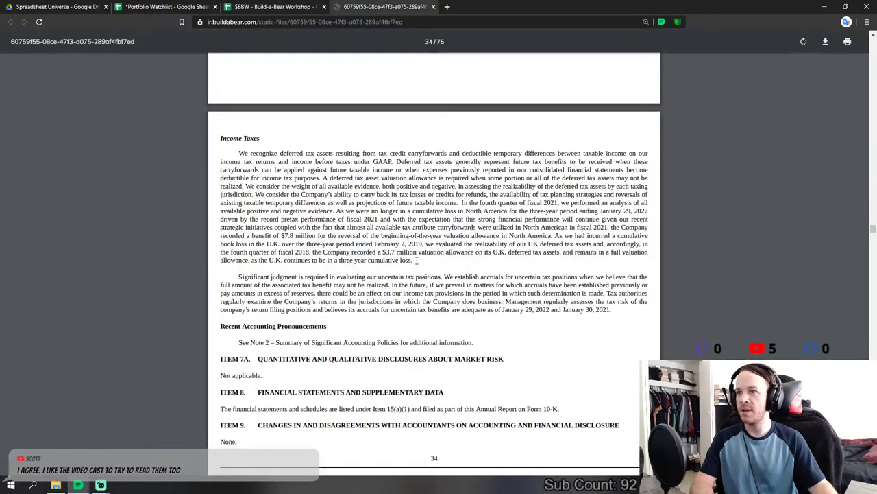
{"action": "scroll", "coordinate": [416, 261], "scroll_direction": "down", "scroll_amount": 10}
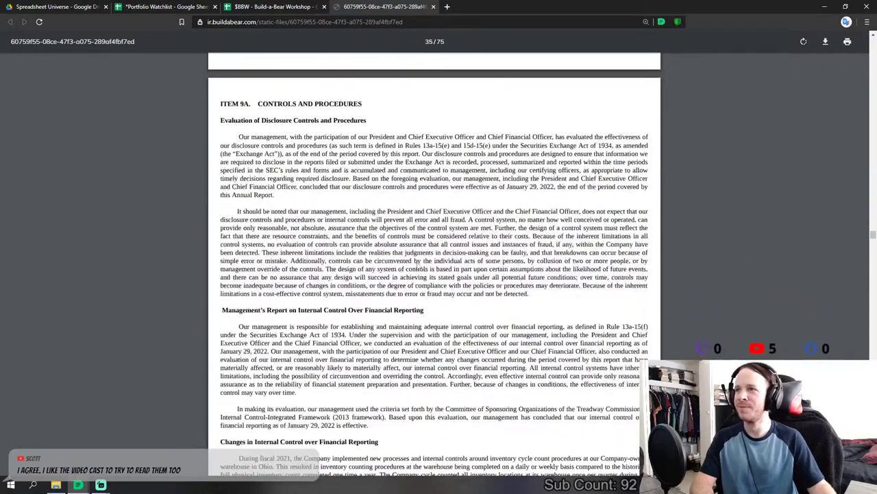
{"action": "scroll", "coordinate": [417, 264], "scroll_direction": "down", "scroll_amount": 3}
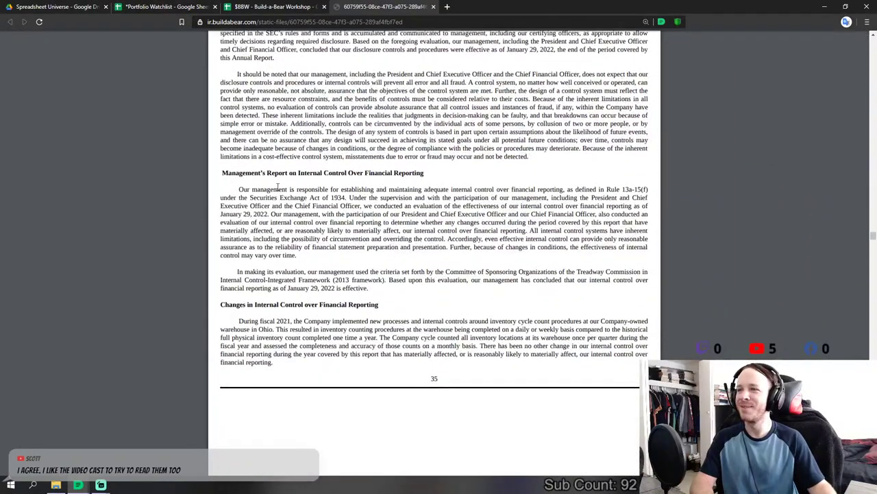
{"action": "scroll", "coordinate": [278, 187], "scroll_direction": "down", "scroll_amount": 9}
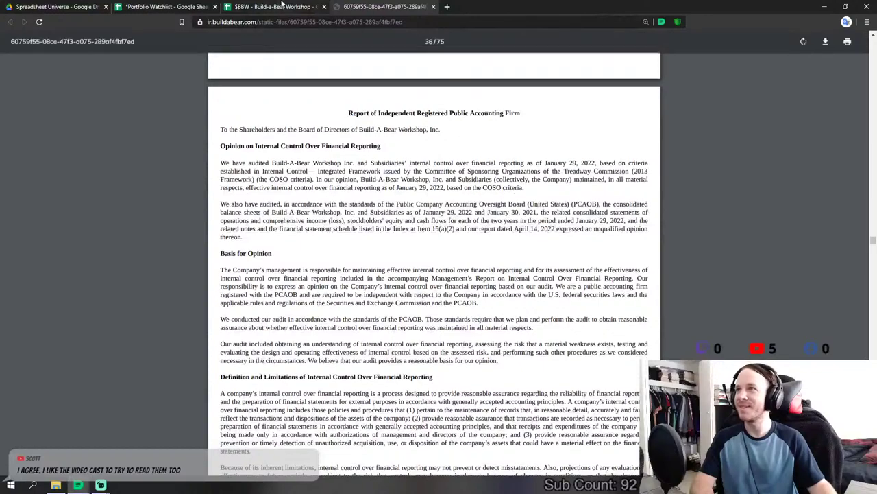
{"action": "left_click", "coordinate": [281, 6]}
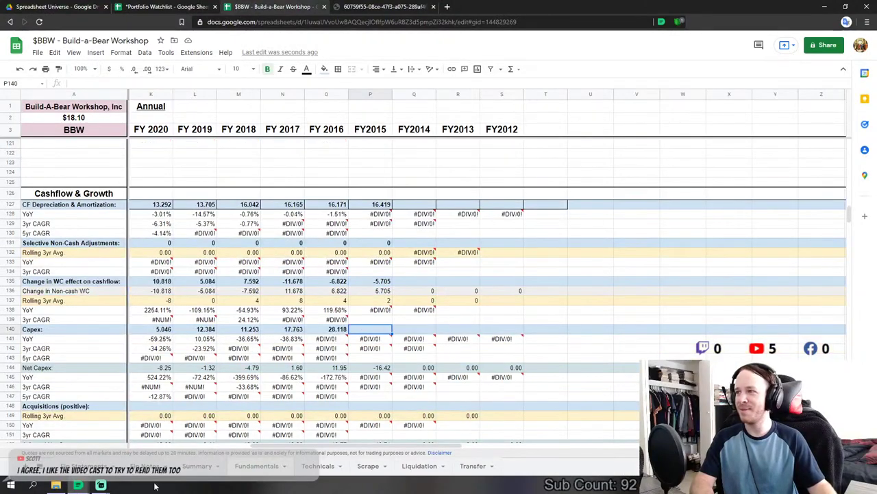
- Set FY2015 Capex in P140 to =-AH75-AH76 from the Fin Statements cash-flow rows
{"action": "type", "text": "="}
{"action": "key", "text": "ctrl+shift+Page_Up"}
{"action": "scroll", "coordinate": [279, 381], "scroll_direction": "down", "scroll_amount": 2}
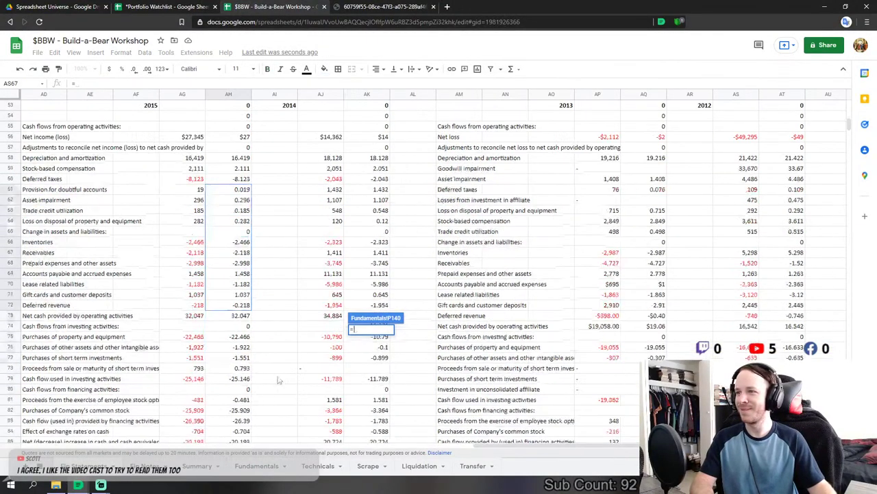
{"action": "left_click", "coordinate": [244, 337]}
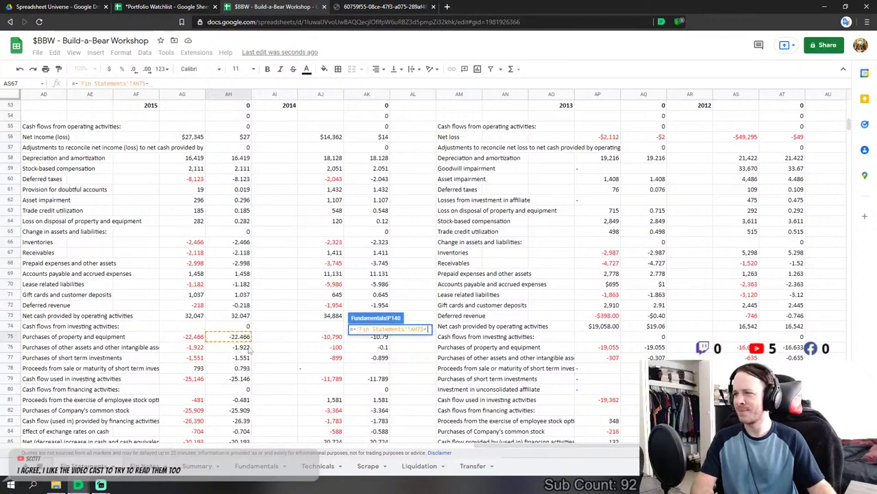
{"action": "type", "text": "-"}
{"action": "left_click", "coordinate": [249, 348]}
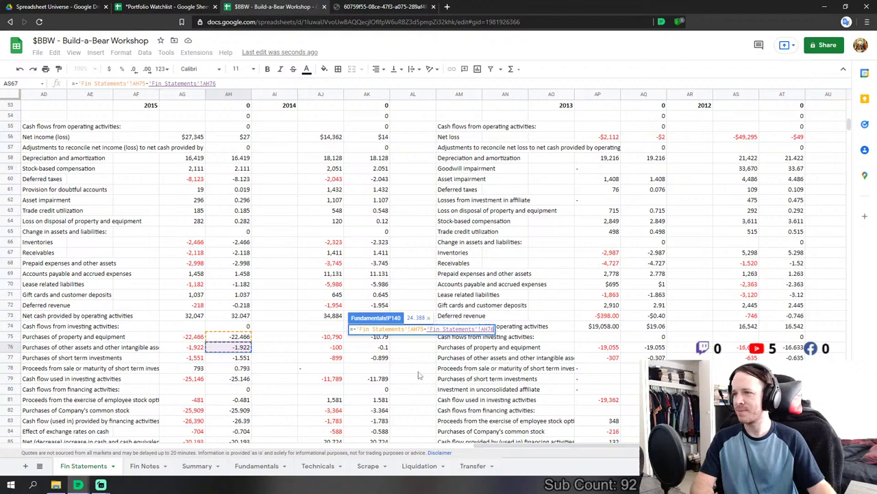
{"action": "key", "text": "Return"}
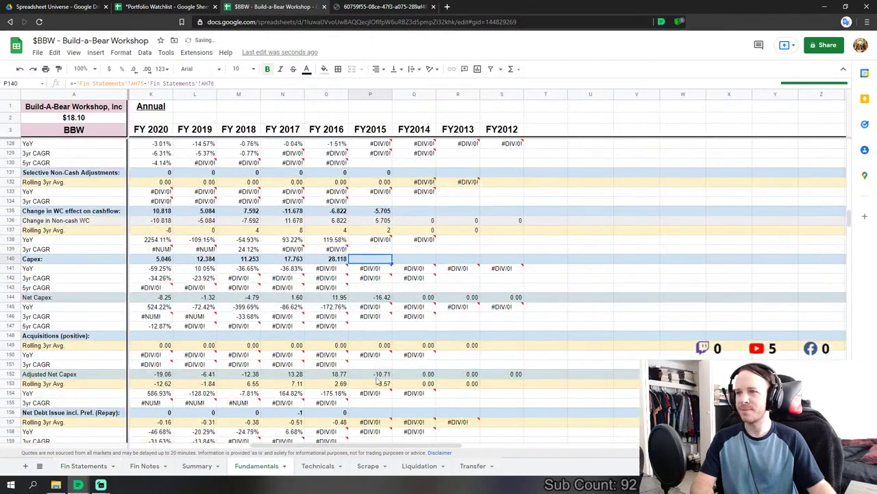
- Link FY2015 Net Debt Issue in P156 to Fin Statements AH81
{"action": "scroll", "coordinate": [378, 381], "scroll_direction": "down", "scroll_amount": 5}
{"action": "left_click", "coordinate": [370, 268]}
{"action": "type", "text": "="}
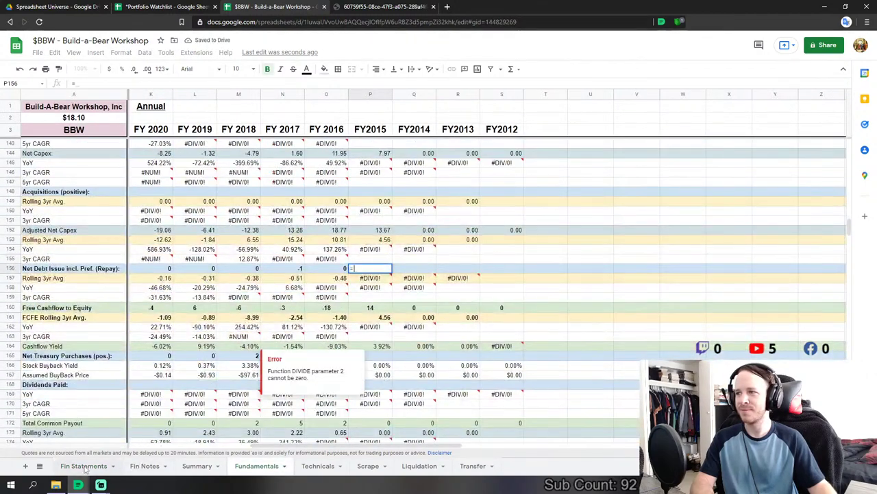
{"action": "left_click", "coordinate": [84, 465]}
{"action": "scroll", "coordinate": [295, 329], "scroll_direction": "down", "scroll_amount": 5}
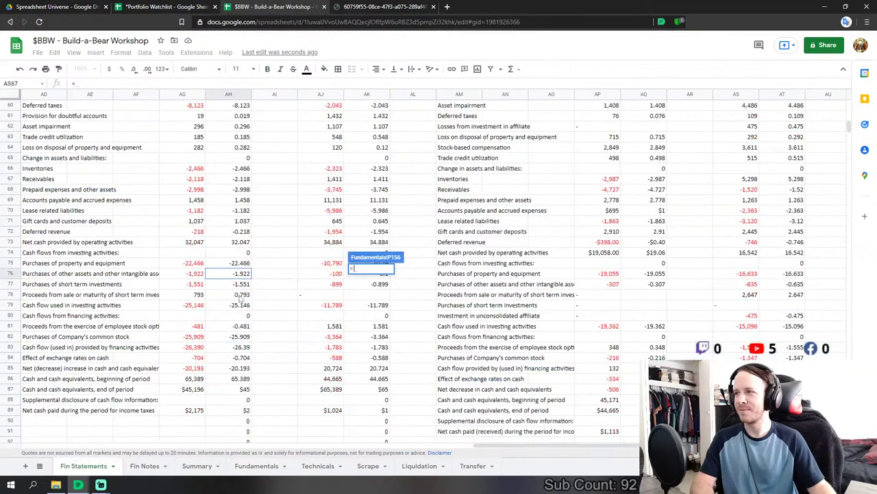
{"action": "left_click", "coordinate": [238, 327]}
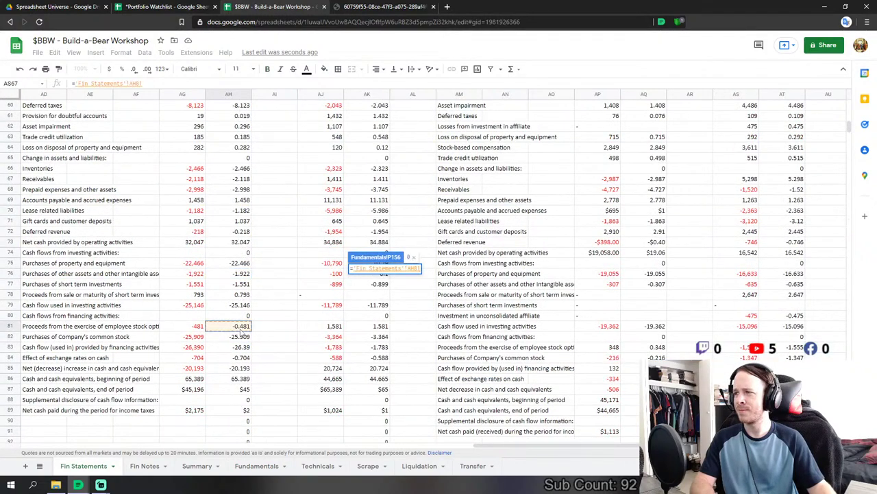
{"action": "key", "text": "Return"}
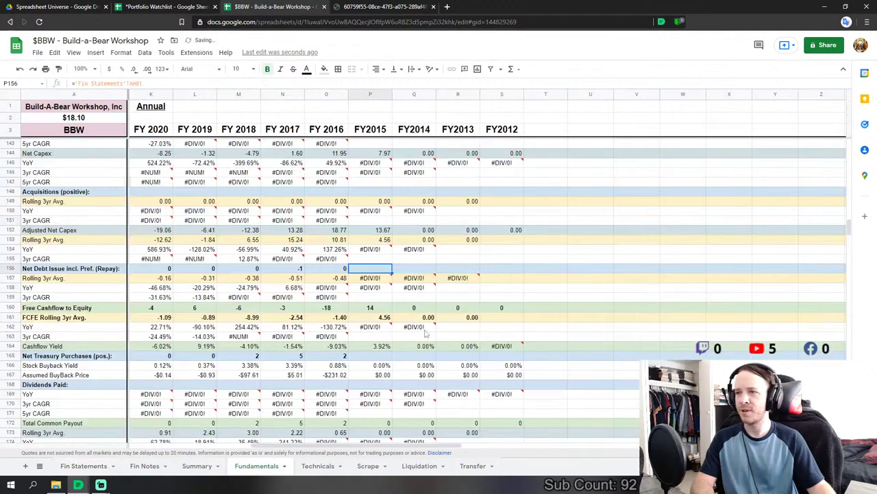
- Set FY2015 Net Treasury Purchases in P165 to =-AH81-AH82, giving 26
{"action": "left_click", "coordinate": [381, 288]}
{"action": "type", "text": "=-"}
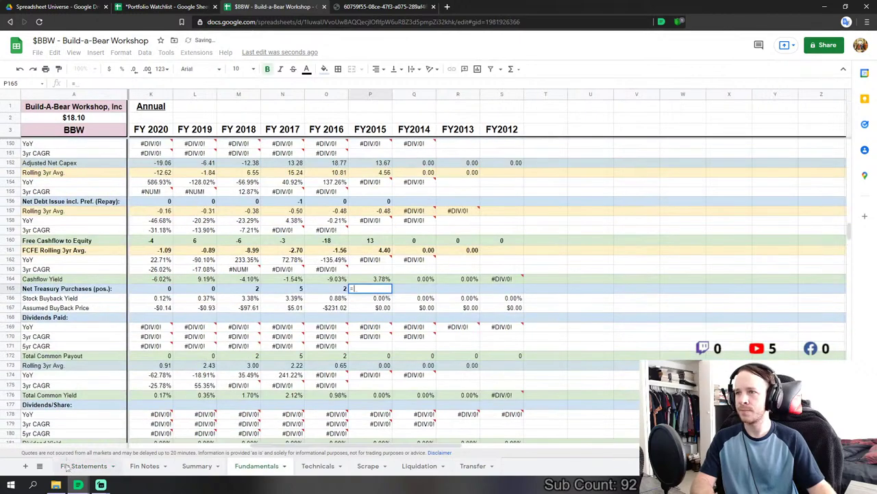
{"action": "left_click", "coordinate": [84, 465]}
{"action": "left_click", "coordinate": [238, 326]}
{"action": "type", "text": "-'Fin Statements'!AH81-"}
{"action": "left_click", "coordinate": [238, 337]}
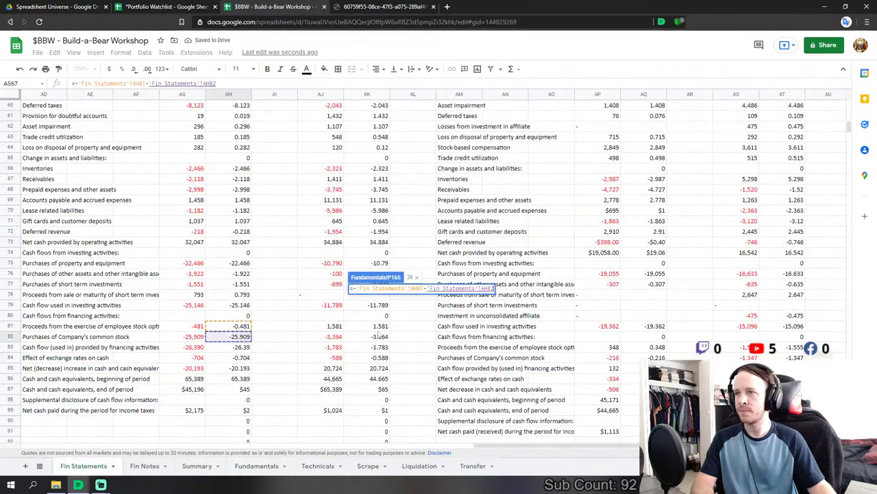
{"action": "key", "text": "Return"}
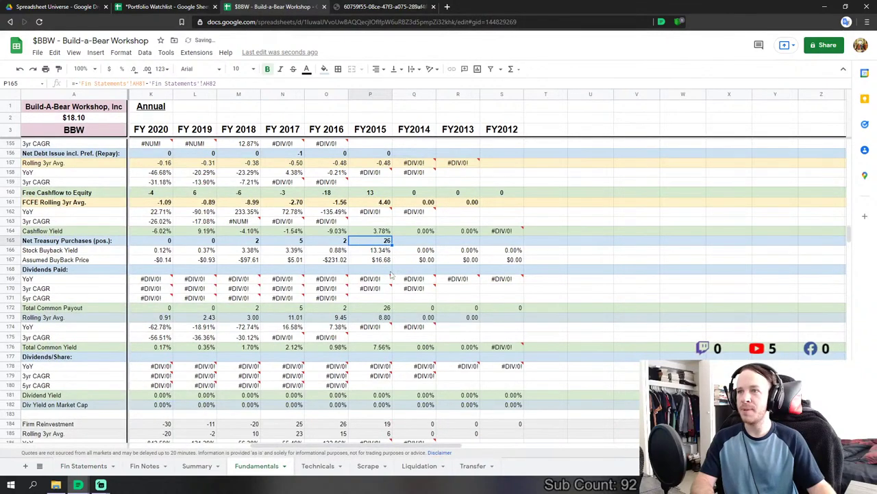
{"action": "scroll", "coordinate": [358, 234], "scroll_direction": "up", "scroll_amount": 2}
{"action": "scroll", "coordinate": [370, 262], "scroll_direction": "down", "scroll_amount": 8}
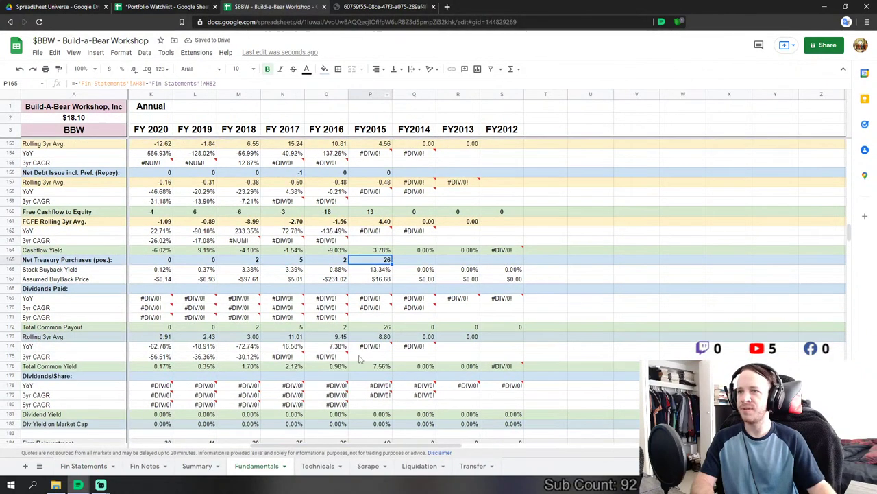
- Link FY2015 Cash & Equivalents to Fin Statements AH113 and Accounts Receivable to AH115
{"action": "scroll", "coordinate": [355, 367], "scroll_direction": "down", "scroll_amount": 12}
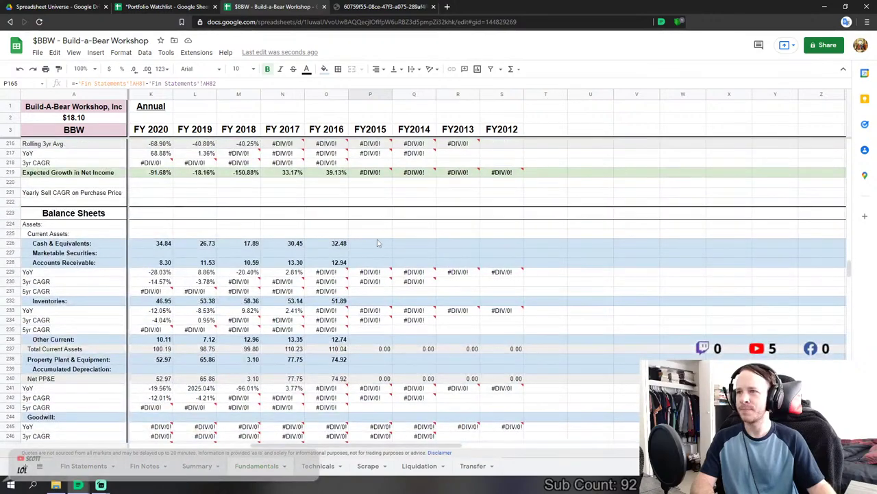
{"action": "left_click", "coordinate": [377, 242]}
{"action": "type", "text": "="}
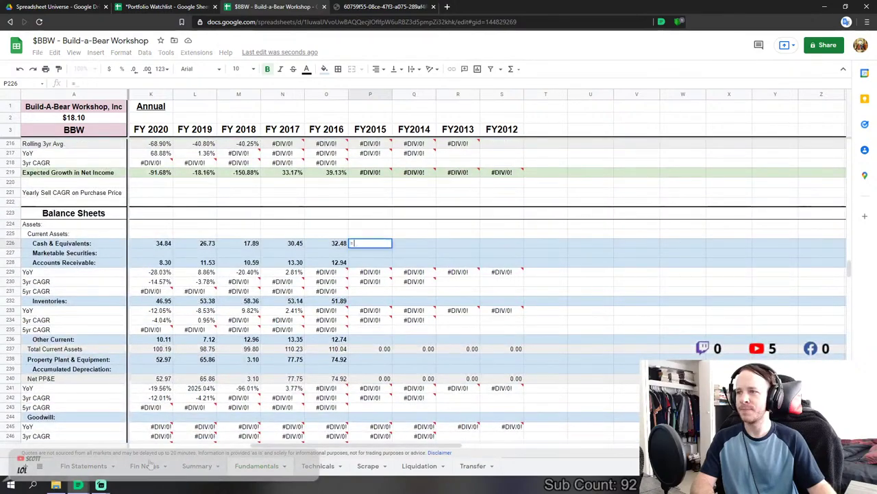
{"action": "left_click", "coordinate": [83, 465]}
{"action": "scroll", "coordinate": [266, 325], "scroll_direction": "down", "scroll_amount": 5}
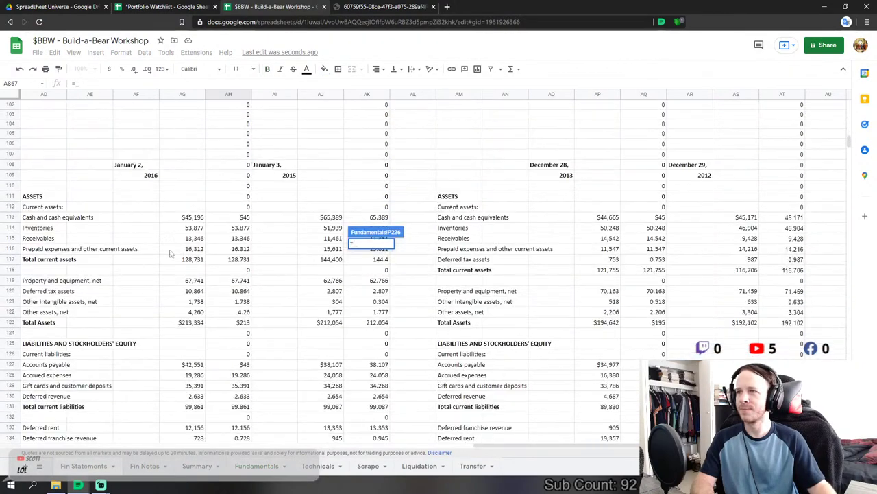
{"action": "left_click", "coordinate": [242, 217]}
{"action": "key", "text": "Return"}
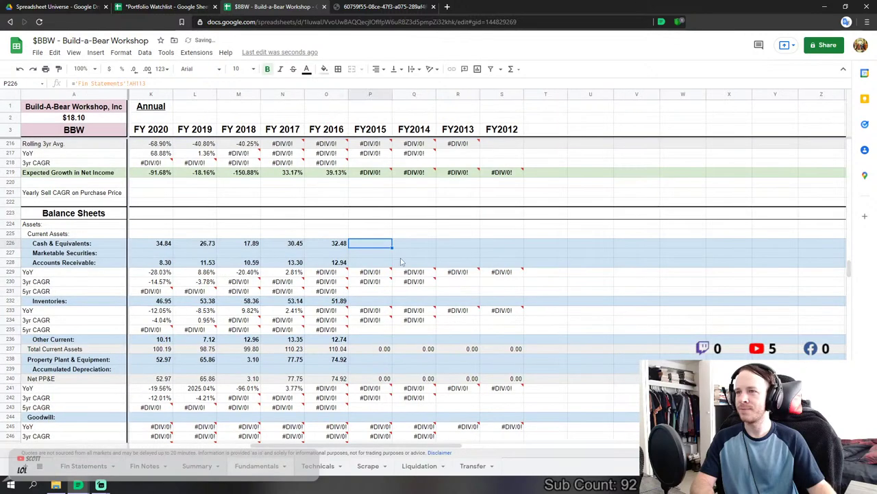
{"action": "key", "text": "Down"}
{"action": "key", "text": "Down"}
{"action": "type", "text": "="}
{"action": "left_click", "coordinate": [84, 466]}
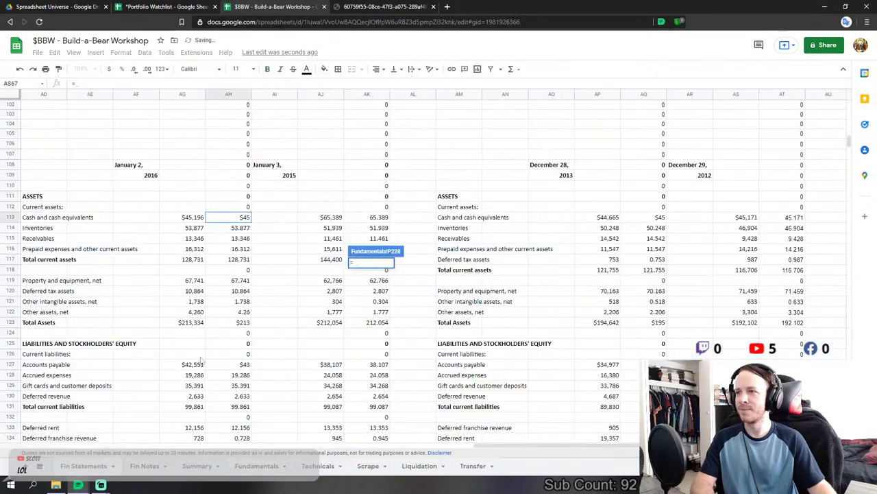
{"action": "left_click", "coordinate": [237, 238]}
{"action": "key", "text": "Return"}
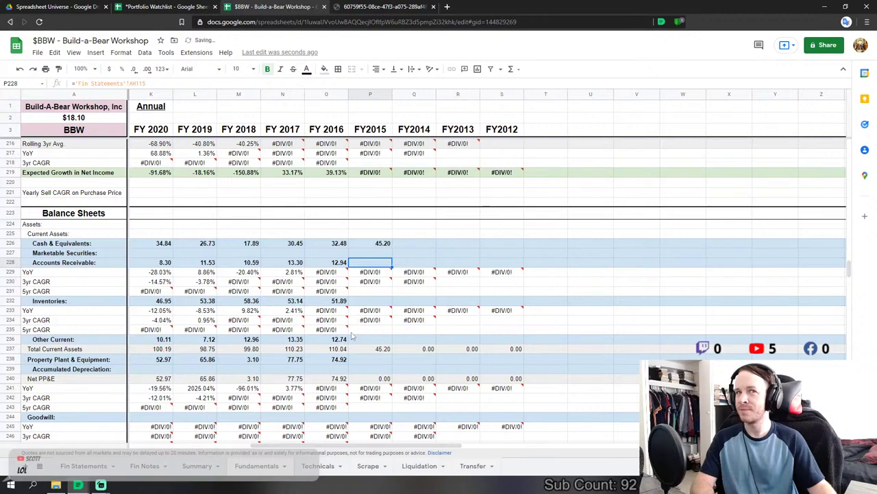
- Link FY2015 Inventories to the Fin Statements inventories value
{"action": "left_click", "coordinate": [371, 300]}
{"action": "type", "text": "="}
{"action": "left_click", "coordinate": [83, 466]}
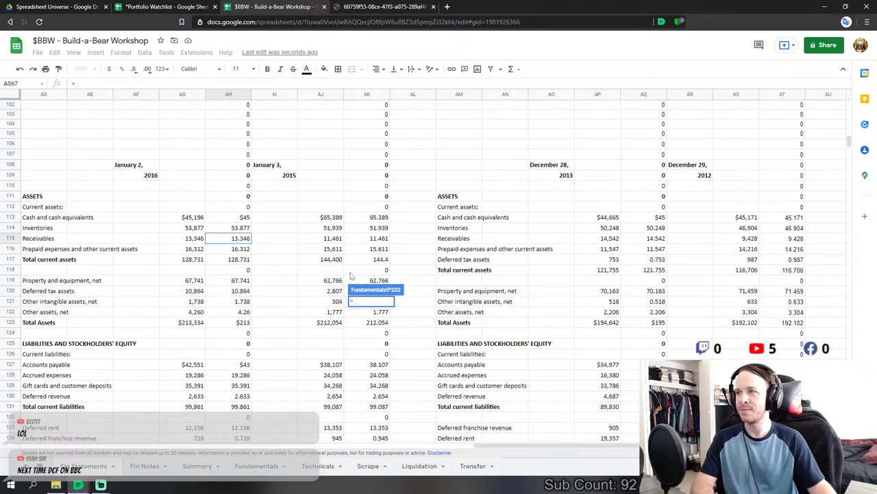
{"action": "left_click", "coordinate": [248, 250]}
{"action": "key", "text": "Return"}
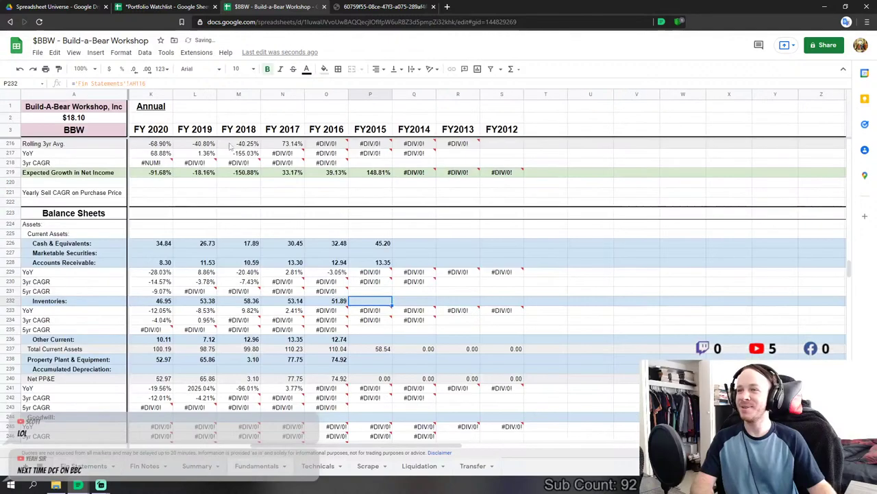
{"action": "type", "text": "="}
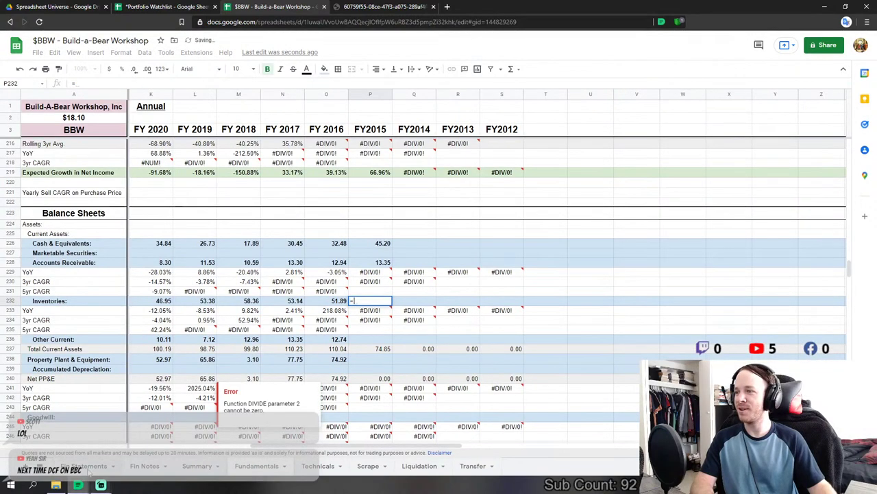
{"action": "left_click", "coordinate": [87, 465]}
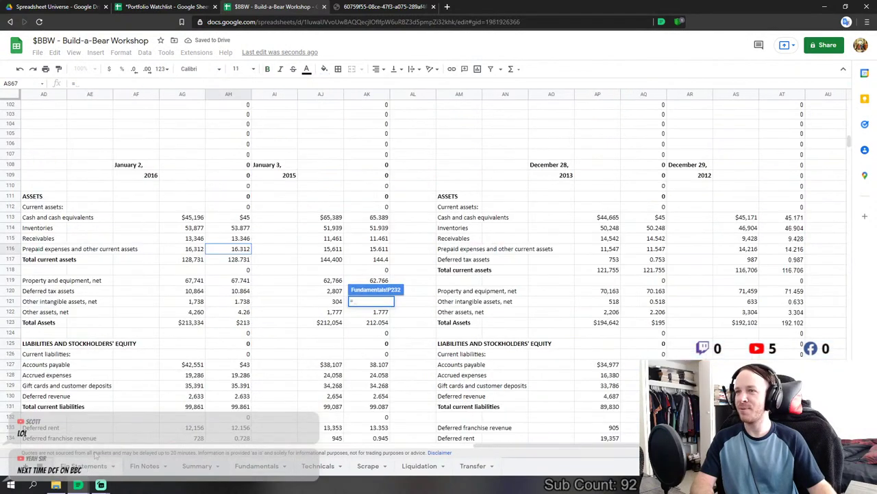
{"action": "left_click", "coordinate": [243, 232]}
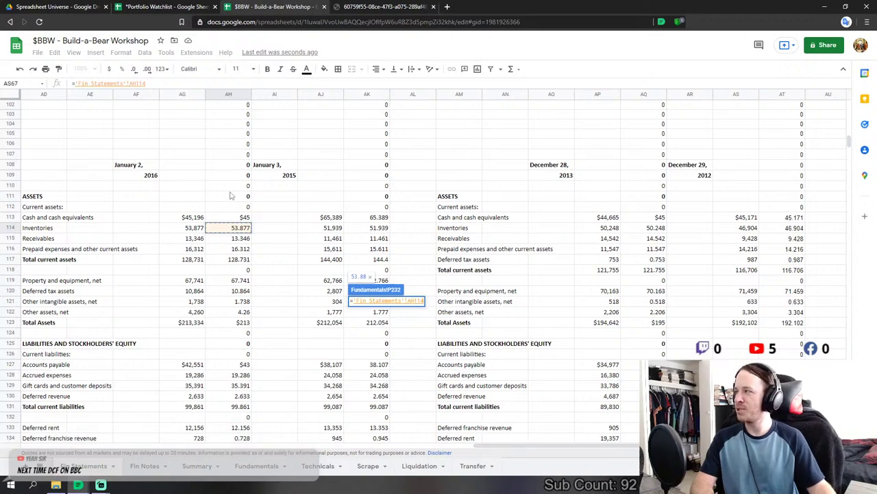
{"action": "key", "text": "Return"}
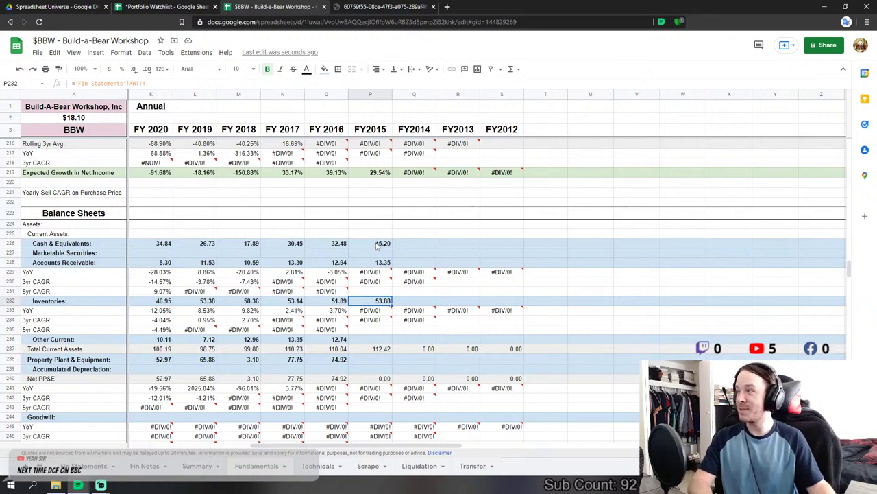
- Link FY2015 Other Current to prepaid expenses and PP&E to net property and equipment (67.741)
{"action": "left_click", "coordinate": [370, 338]}
{"action": "type", "text": "="}
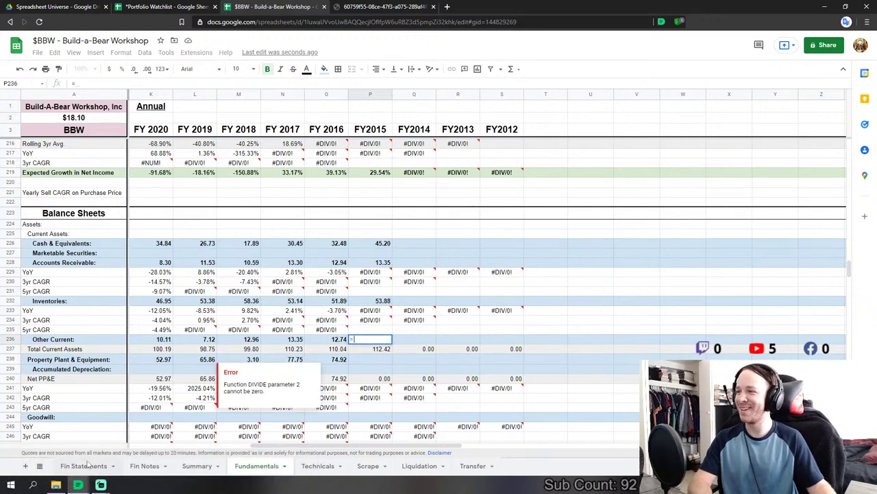
{"action": "left_click", "coordinate": [84, 465]}
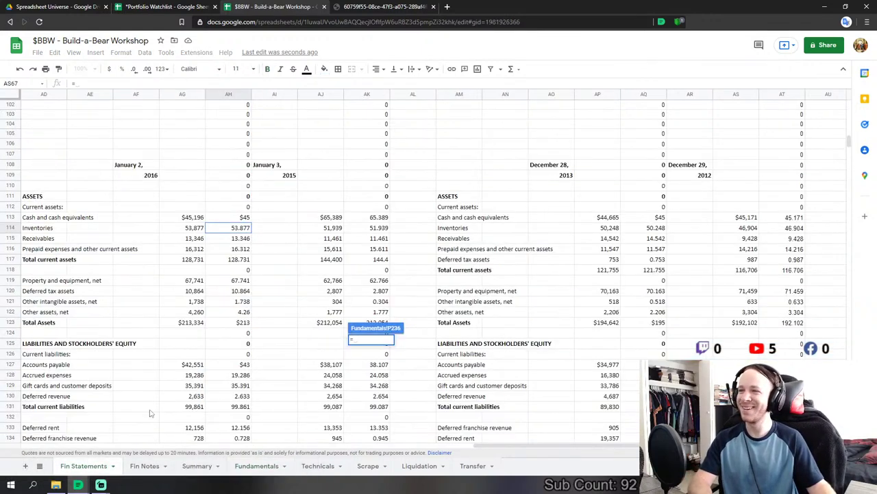
{"action": "left_click", "coordinate": [240, 250]}
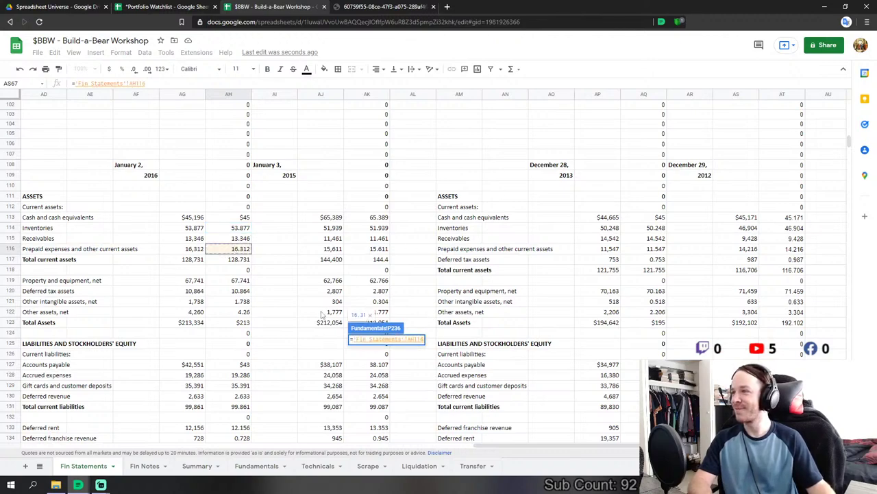
{"action": "key", "text": "Return"}
{"action": "left_click", "coordinate": [372, 264]}
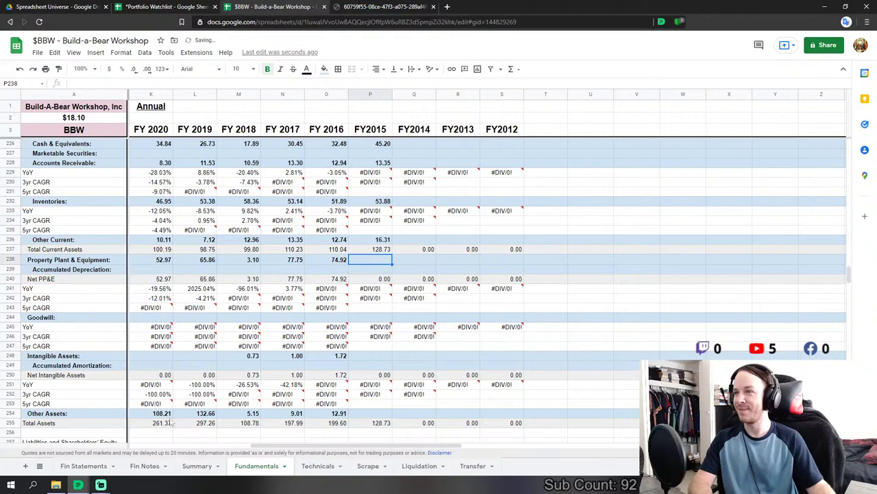
{"action": "type", "text": "="}
{"action": "left_click", "coordinate": [84, 466]}
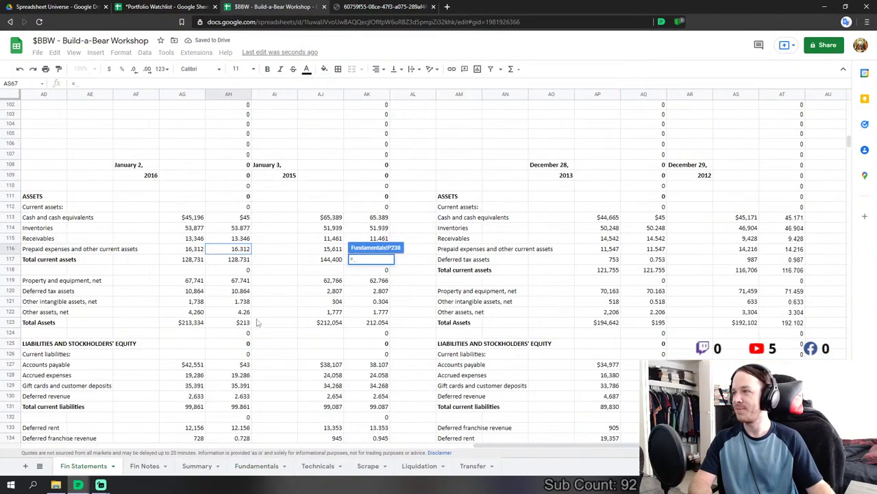
{"action": "left_click", "coordinate": [233, 281]}
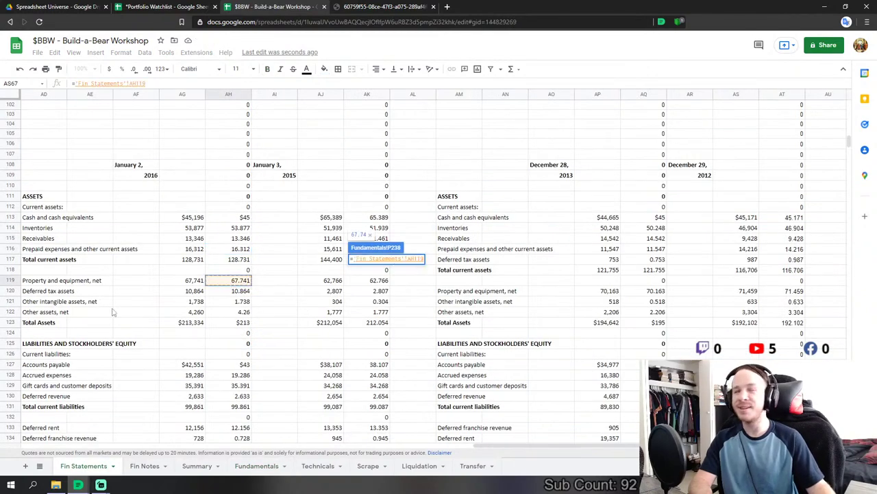
{"action": "key", "text": "Return"}
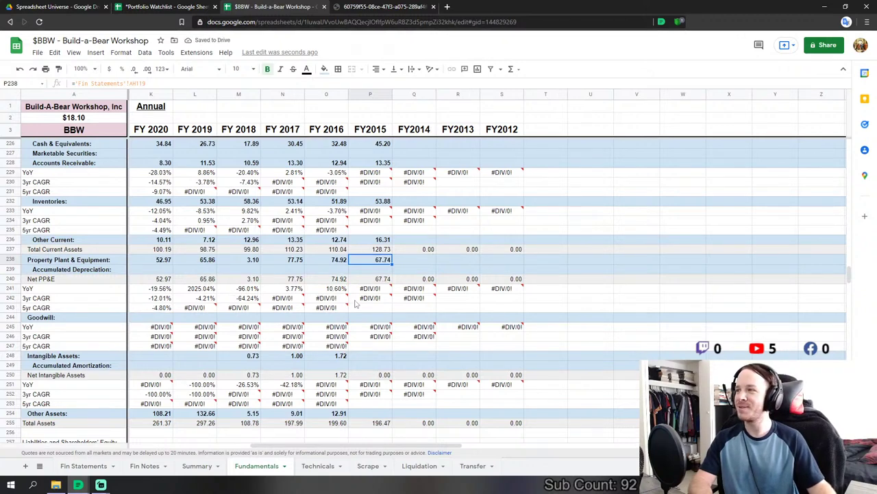
- Link FY2015 Intangible Assets to other intangible assets, net, giving 1.74
{"action": "left_click", "coordinate": [373, 357]}
{"action": "type", "text": "="}
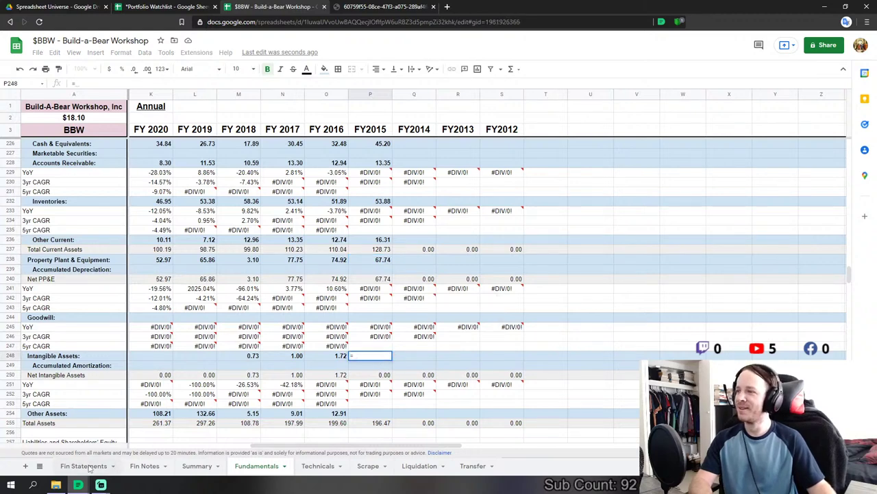
{"action": "left_click", "coordinate": [102, 465]}
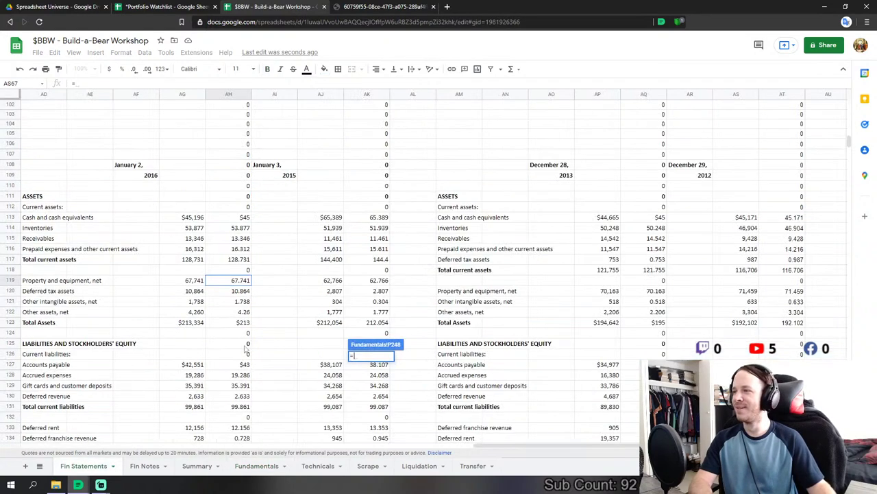
{"action": "left_click", "coordinate": [233, 303]}
{"action": "key", "text": "Return"}
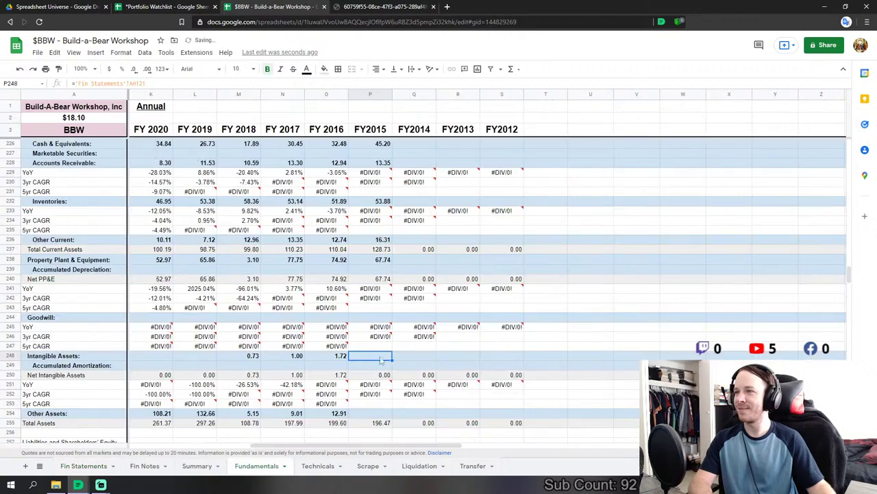
- Set FY2015 Other Assets to other assets, net plus deferred tax assets, giving 15.12
{"action": "left_click", "coordinate": [366, 413]}
{"action": "type", "text": "="}
{"action": "left_click", "coordinate": [83, 467]}
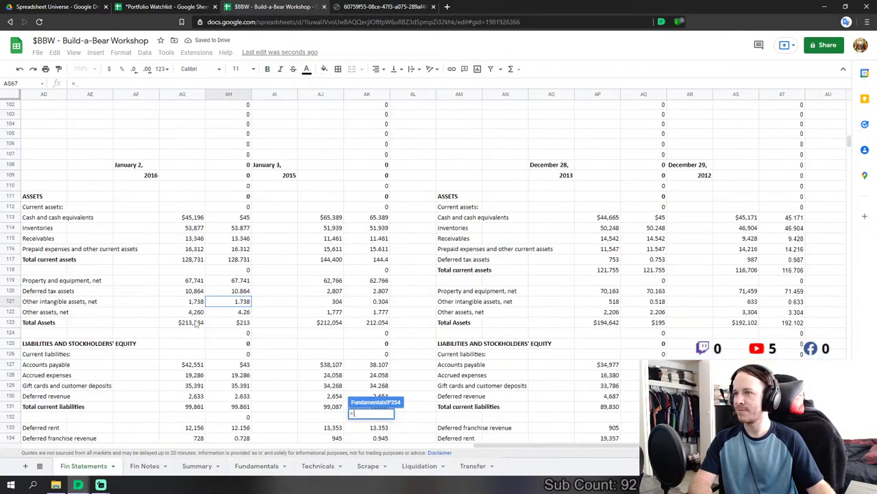
{"action": "left_click", "coordinate": [234, 312]}
{"action": "type", "text": "+"}
{"action": "left_click", "coordinate": [233, 290]}
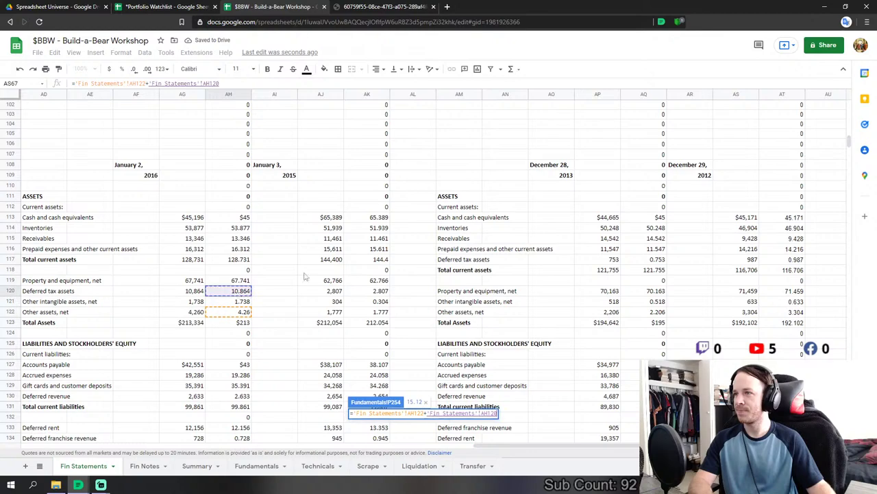
{"action": "key", "text": "Return"}
{"action": "scroll", "coordinate": [456, 317], "scroll_direction": "down", "scroll_amount": 4}
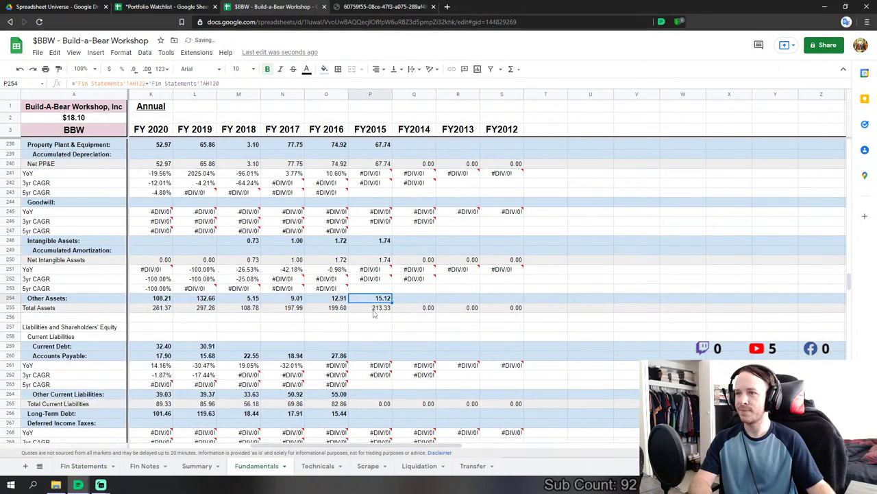
{"action": "scroll", "coordinate": [376, 323], "scroll_direction": "down", "scroll_amount": 2}
- Link FY2015 Accounts Payable in P260 to Fin Statements AH127, giving 42.55
{"action": "left_click", "coordinate": [379, 289]}
{"action": "type", "text": "="}
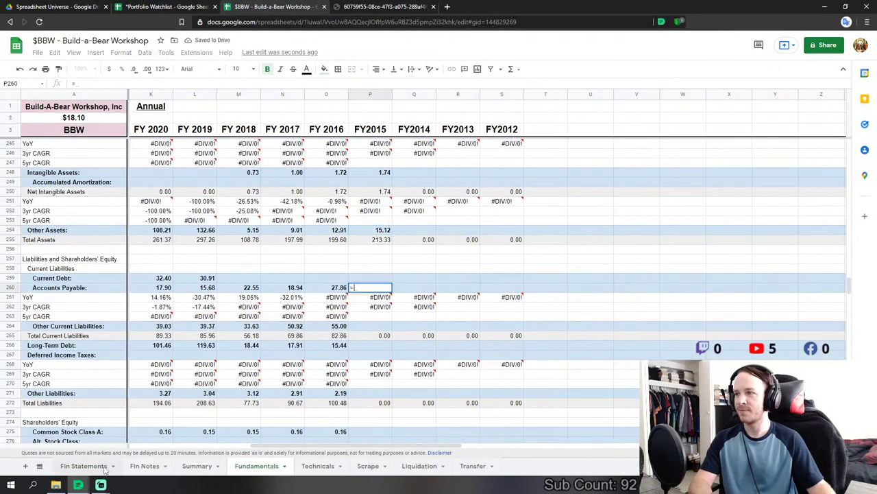
{"action": "left_click", "coordinate": [84, 465]}
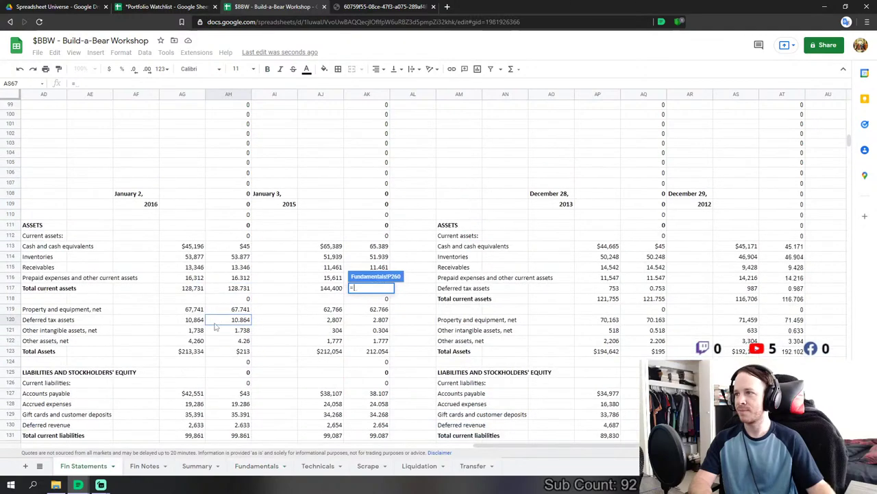
{"action": "key", "text": "Escape"}
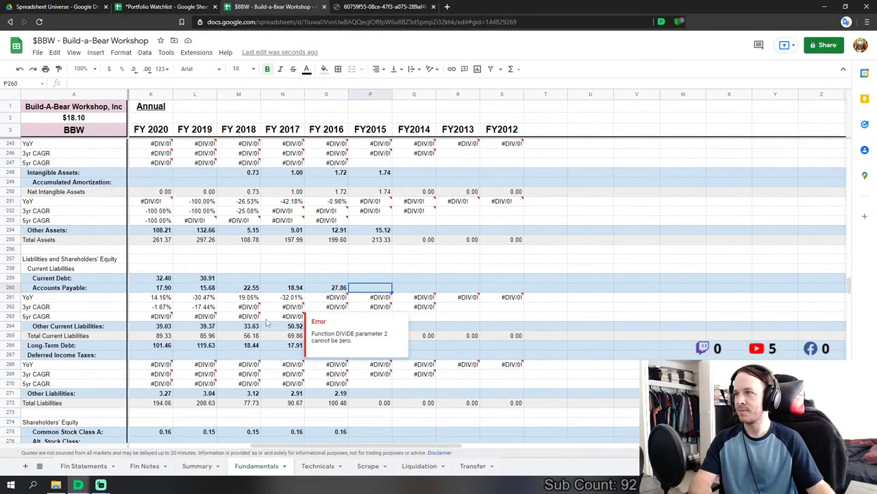
{"action": "scroll", "coordinate": [368, 283], "scroll_direction": "up", "scroll_amount": 2}
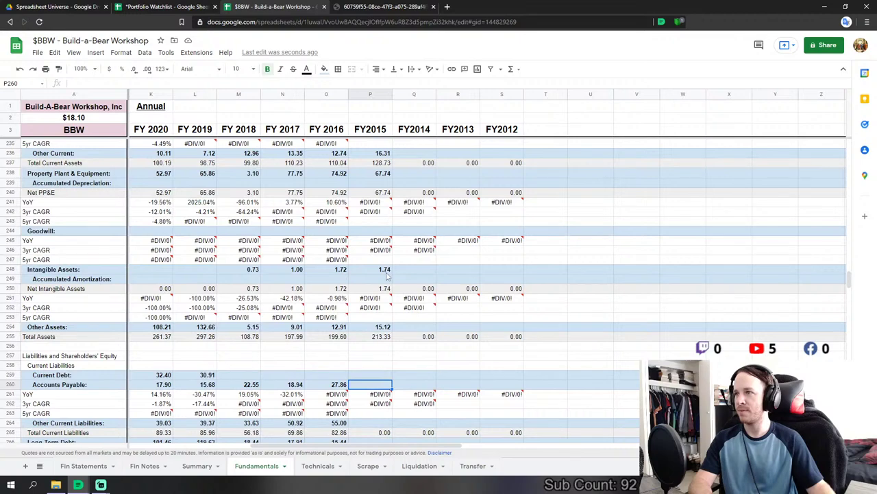
{"action": "left_click", "coordinate": [96, 466]}
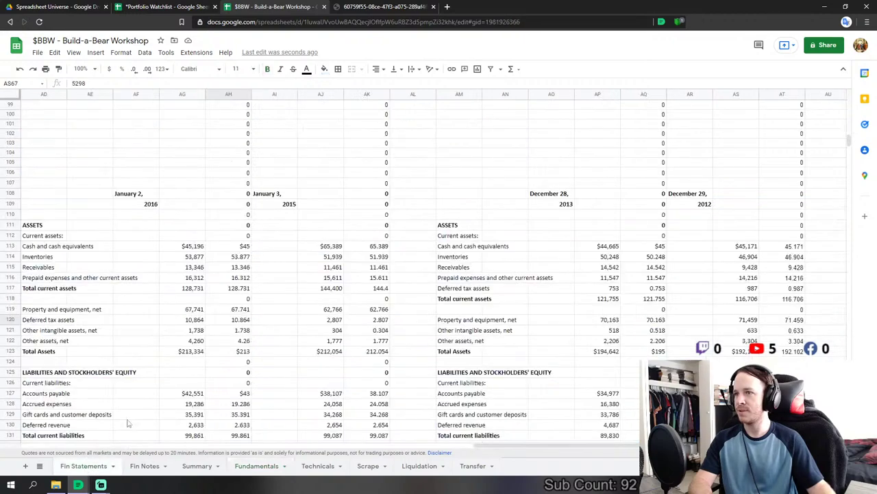
{"action": "left_click", "coordinate": [255, 466]}
{"action": "scroll", "coordinate": [401, 351], "scroll_direction": "down", "scroll_amount": 1}
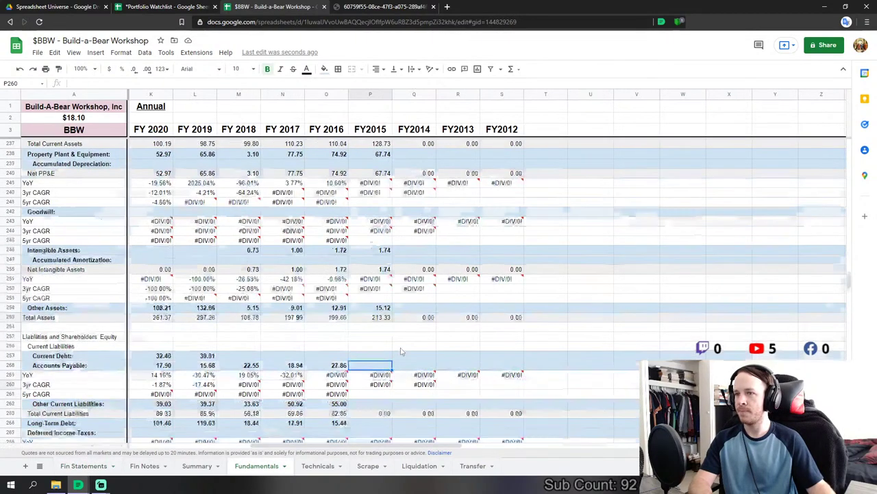
{"action": "scroll", "coordinate": [401, 351], "scroll_direction": "down", "scroll_amount": 2}
{"action": "type", "text": "="}
{"action": "left_click", "coordinate": [84, 466]}
{"action": "scroll", "coordinate": [261, 300], "scroll_direction": "down", "scroll_amount": 2}
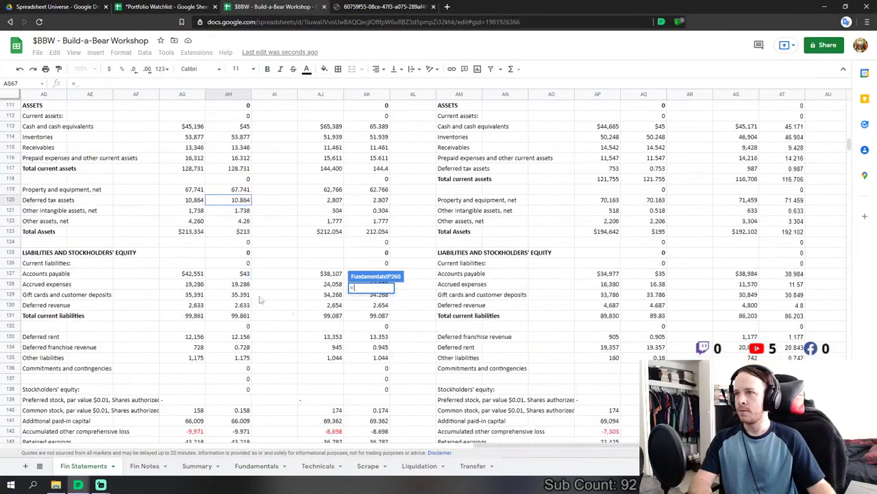
{"action": "left_click", "coordinate": [227, 273]}
{"action": "key", "text": "Return"}
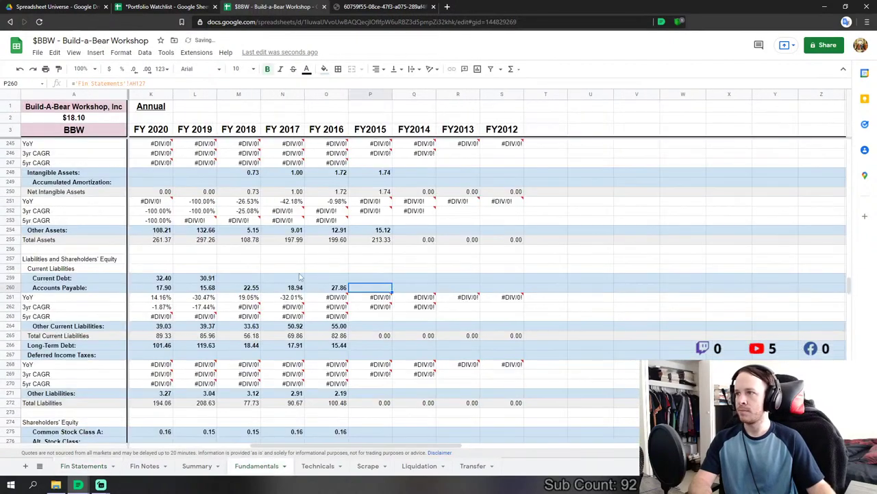
- Set FY2015 Other Current Liabilities to AH128+AH129+AH130 (accrued expenses, gift cards, deferred revenue)
{"action": "left_click", "coordinate": [376, 325]}
{"action": "type", "text": "="}
{"action": "left_click", "coordinate": [83, 465]}
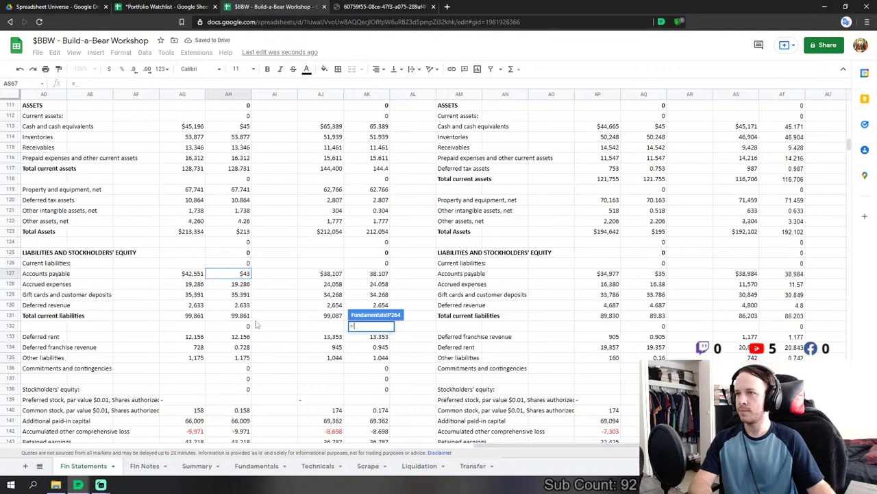
{"action": "left_click", "coordinate": [240, 284]}
{"action": "type", "text": "+"}
{"action": "left_click", "coordinate": [240, 294]}
{"action": "type", "text": "+"}
{"action": "left_click", "coordinate": [244, 305]}
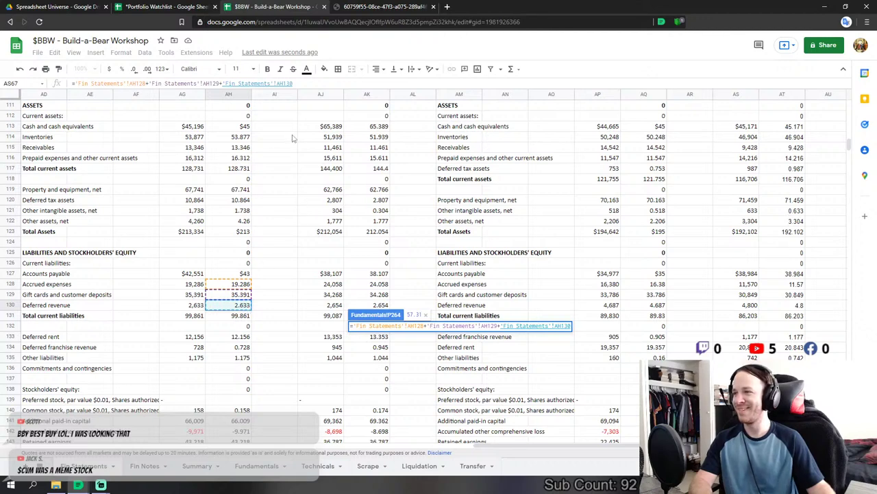
{"action": "key", "text": "Return"}
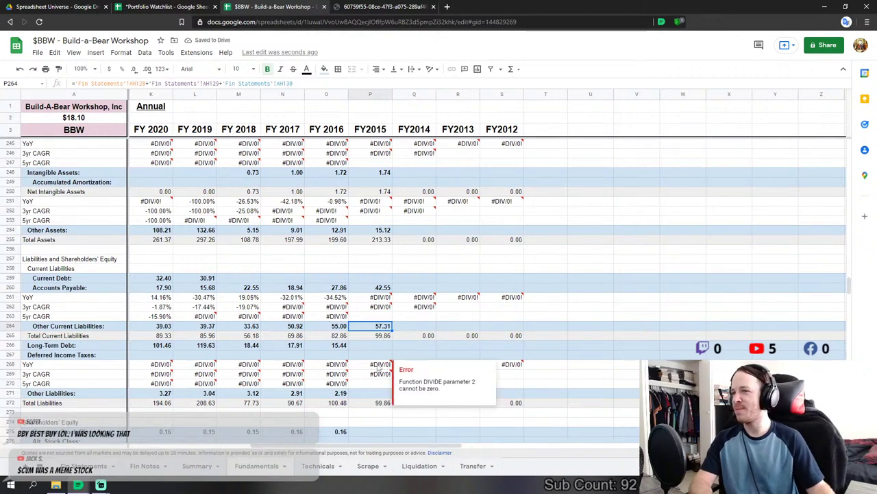
- Begin linking the FY2015 Long-Term Debt cell to the Fin Statements sheet
{"action": "left_click", "coordinate": [373, 345]}
{"action": "type", "text": "="}
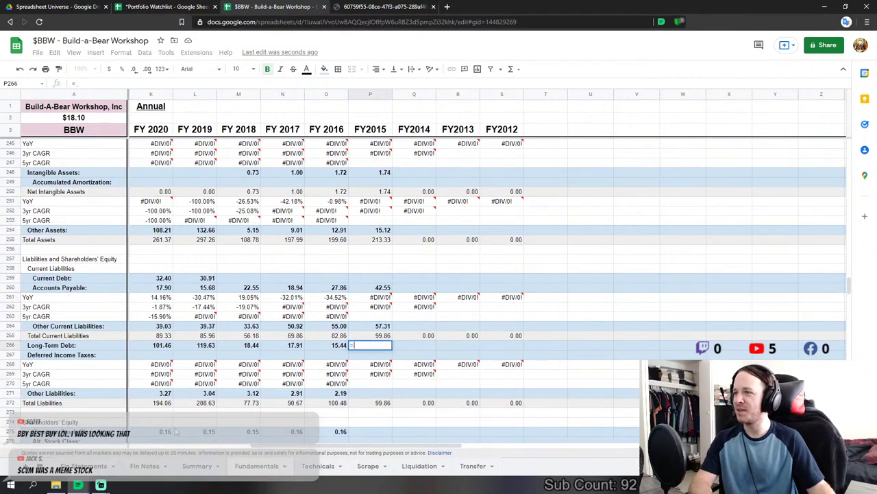
{"action": "key", "text": "ctrl+shift+Page_Up"}
{"action": "key", "text": "ctrl+shift+Page_Up"}
{"action": "key", "text": "ctrl+shift+Page_Up"}
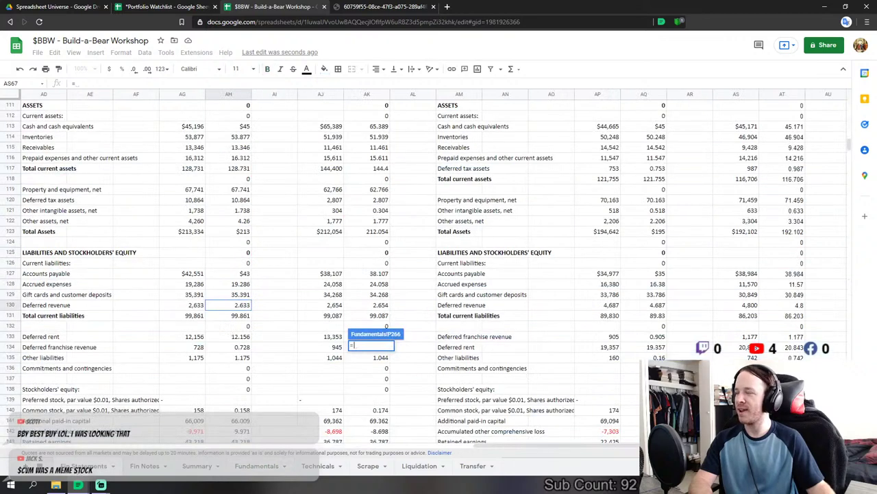
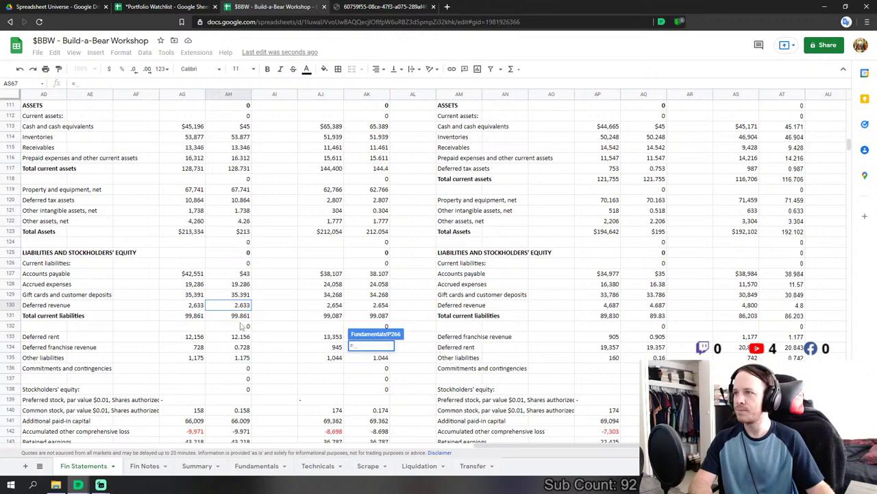
- Link FY2015 Long-Term Debt to the Fin Statements deferred rent value
{"action": "left_click", "coordinate": [256, 465]}
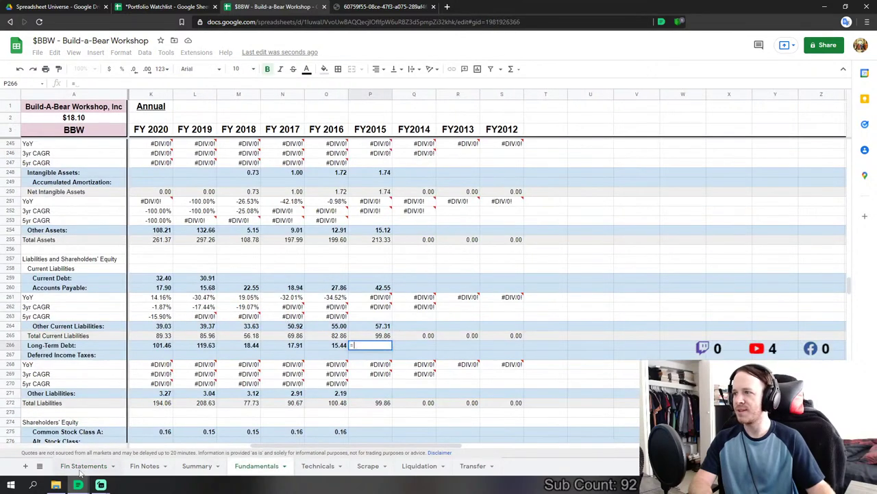
{"action": "left_click", "coordinate": [81, 466]}
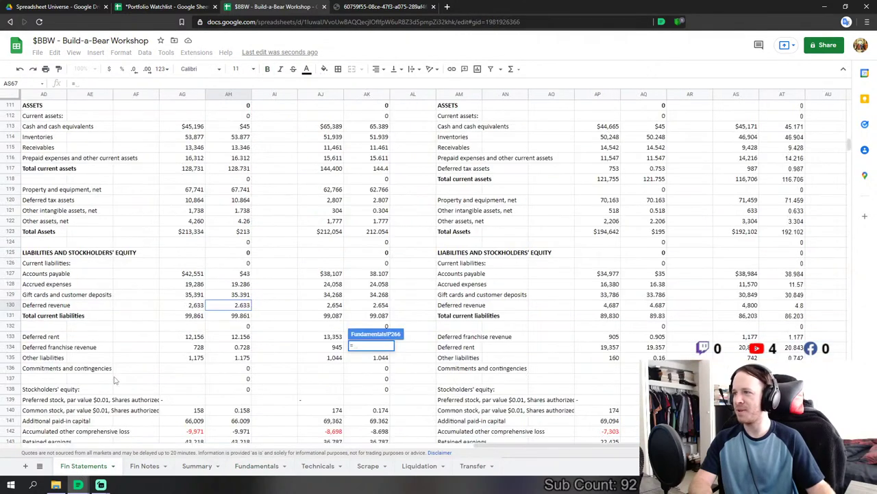
{"action": "left_click", "coordinate": [242, 338]}
{"action": "key", "text": "Return"}
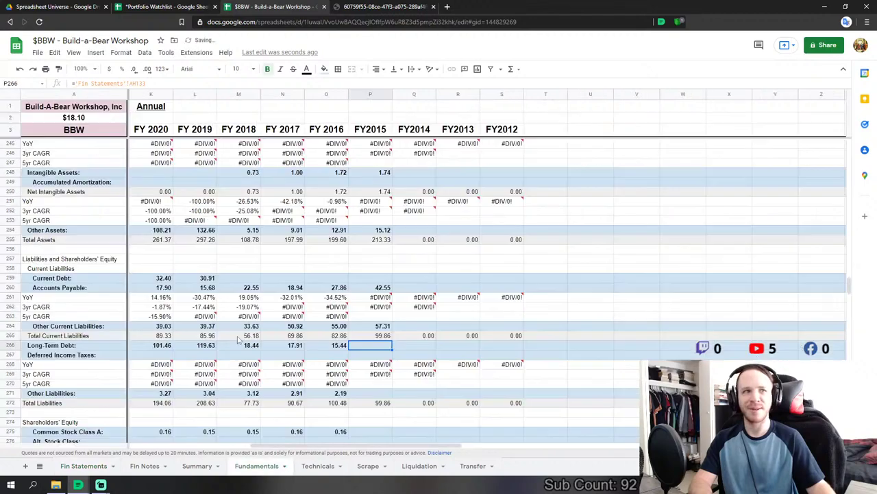
- Set FY2015 Other Liabilities to deferred franchise revenue plus other liabilities from Fin Statements
{"action": "left_click", "coordinate": [367, 396]}
{"action": "type", "text": "="}
{"action": "left_click", "coordinate": [84, 465]}
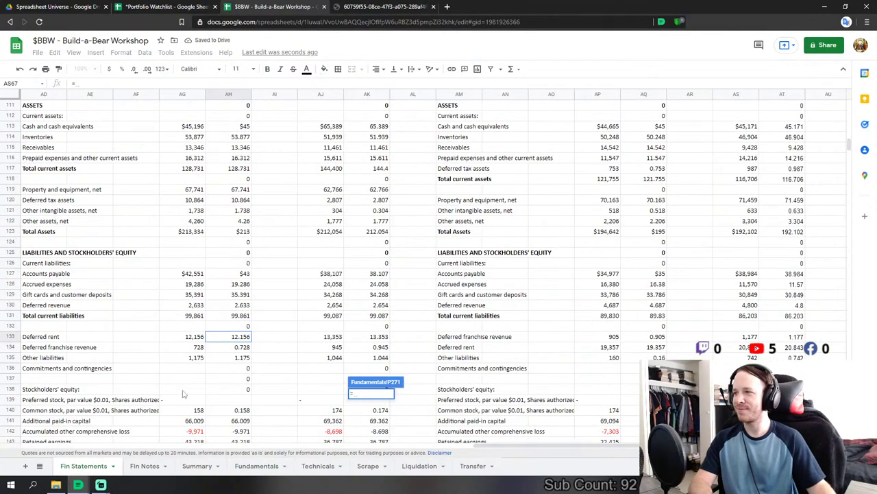
{"action": "left_click", "coordinate": [241, 347]}
{"action": "type", "text": "+"}
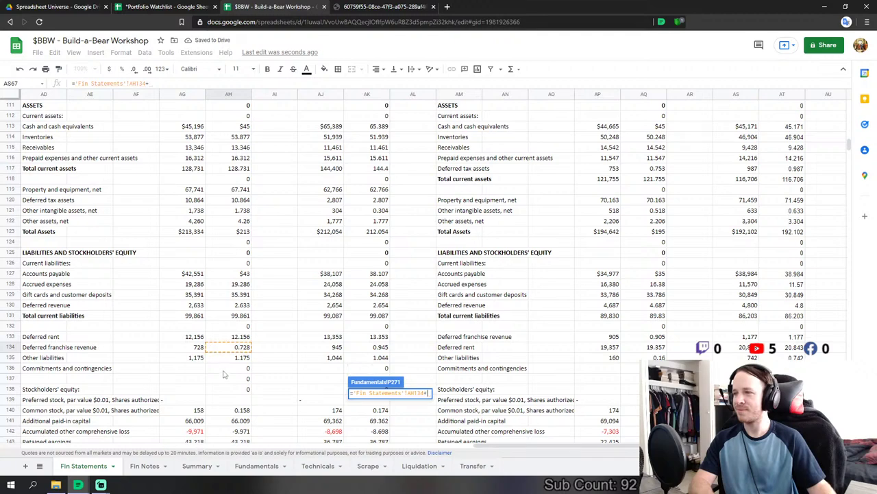
{"action": "left_click", "coordinate": [241, 357]}
{"action": "key", "text": "Return"}
- Link FY2015 Common Stock Class A to the Fin Statements common stock value
{"action": "scroll", "coordinate": [376, 336], "scroll_direction": "down", "scroll_amount": 5}
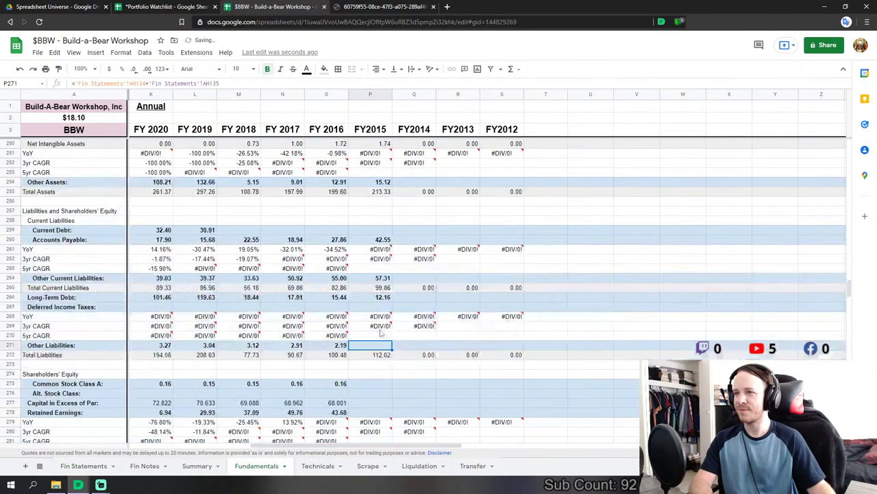
{"action": "left_click", "coordinate": [370, 336]}
{"action": "scroll", "coordinate": [376, 341], "scroll_direction": "down", "scroll_amount": 2}
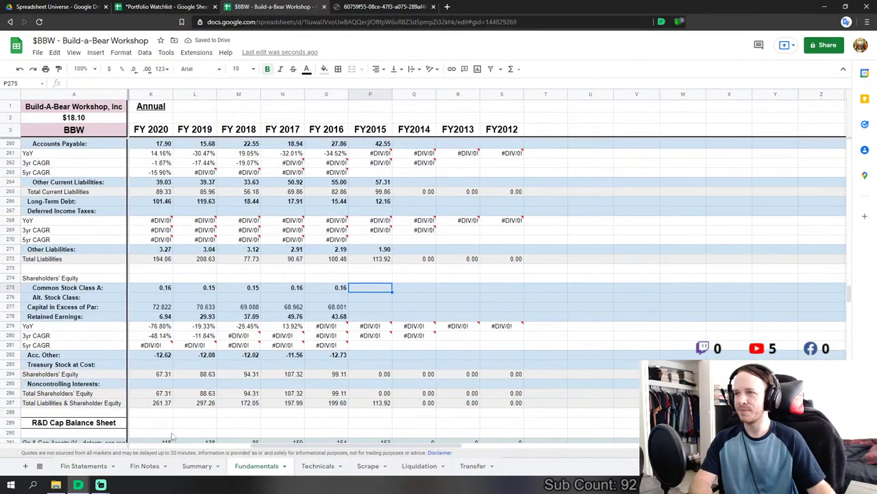
{"action": "type", "text": "="}
{"action": "left_click", "coordinate": [84, 466]}
{"action": "scroll", "coordinate": [234, 374], "scroll_direction": "down", "scroll_amount": 2}
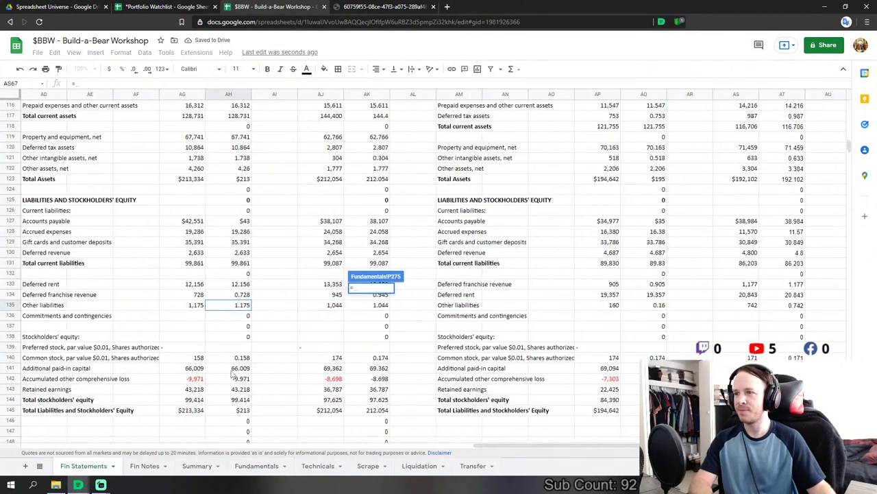
{"action": "left_click", "coordinate": [244, 362]}
{"action": "key", "text": "Return"}
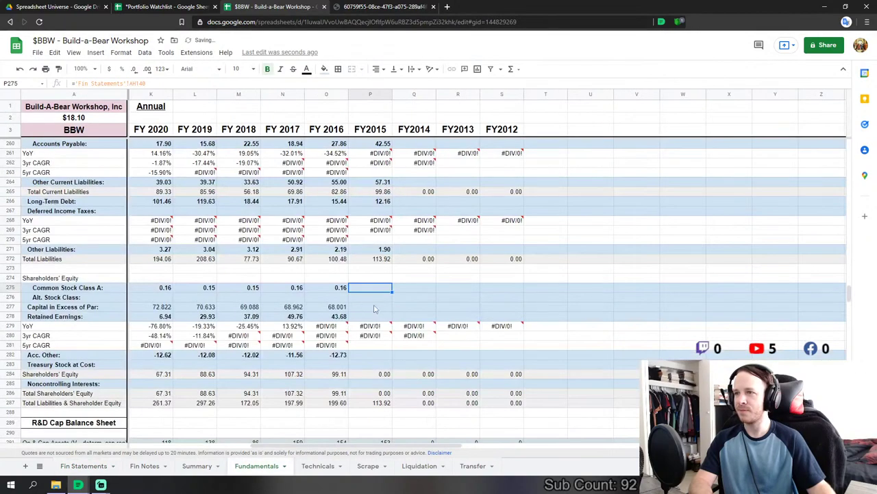
- Link FY2015 Capital in Excess of Par and Retained Earnings to their Fin Statements figures
{"action": "left_click", "coordinate": [375, 307]}
{"action": "type", "text": "="}
{"action": "left_click", "coordinate": [84, 466]}
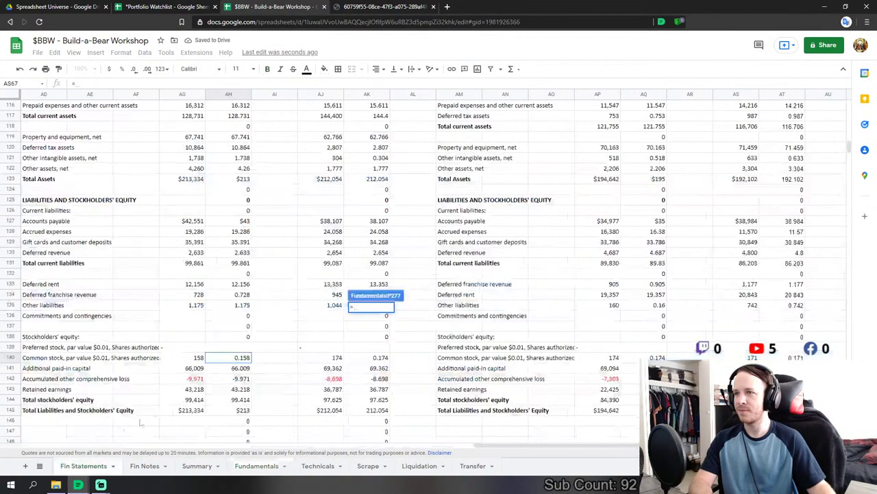
{"action": "left_click", "coordinate": [235, 373]}
{"action": "key", "text": "Return"}
{"action": "type", "text": "="}
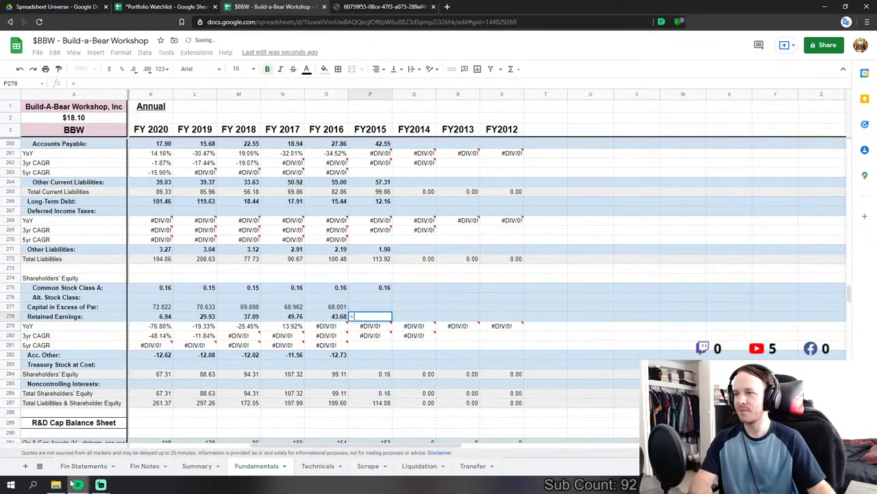
{"action": "left_click", "coordinate": [82, 465]}
{"action": "left_click", "coordinate": [234, 388]}
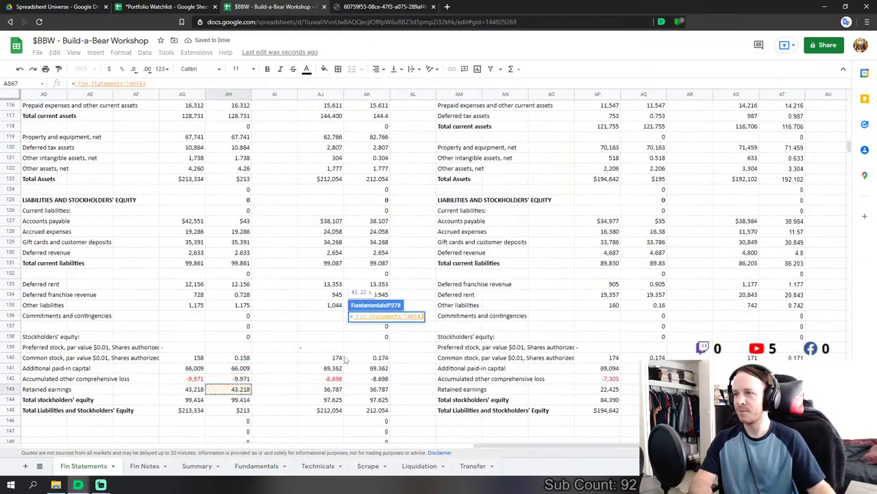
{"action": "key", "text": "Return"}
- Link FY2015 Acc. Other to the accumulated other comprehensive loss on Fin Statements
{"action": "type", "text": "="}
{"action": "left_click", "coordinate": [84, 466]}
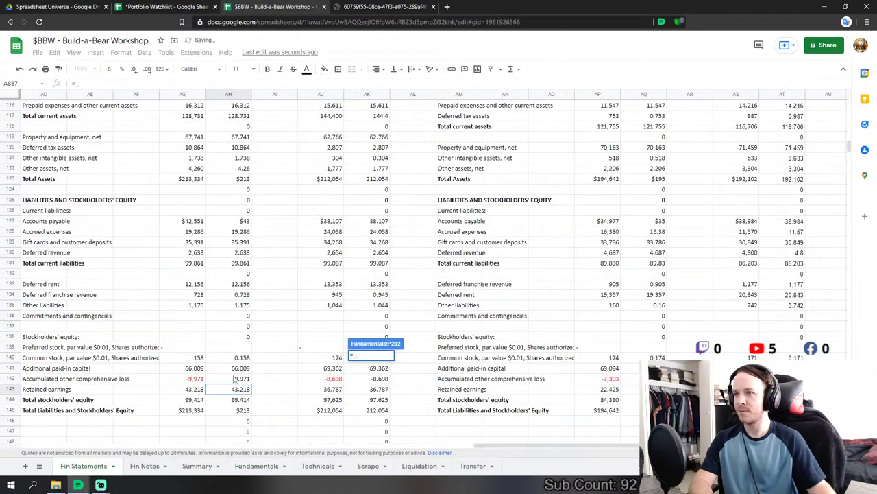
{"action": "left_click", "coordinate": [237, 379]}
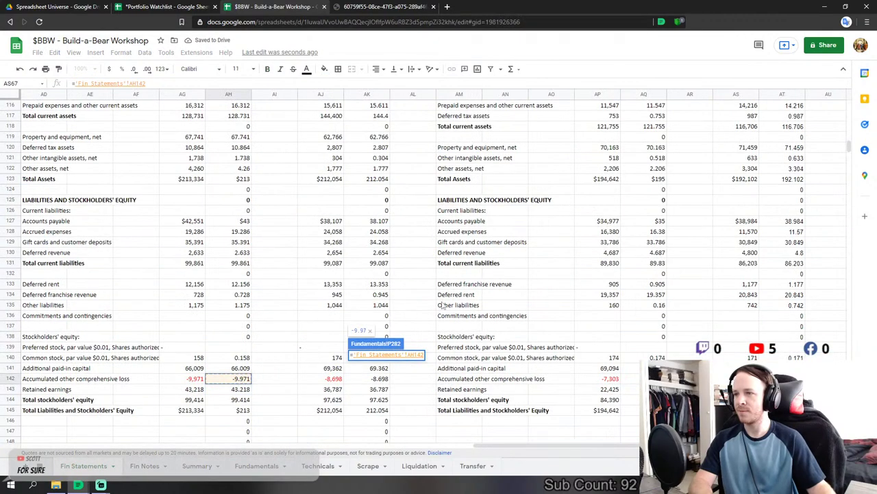
{"action": "key", "text": "Return"}
{"action": "scroll", "coordinate": [461, 329], "scroll_direction": "down", "scroll_amount": 3}
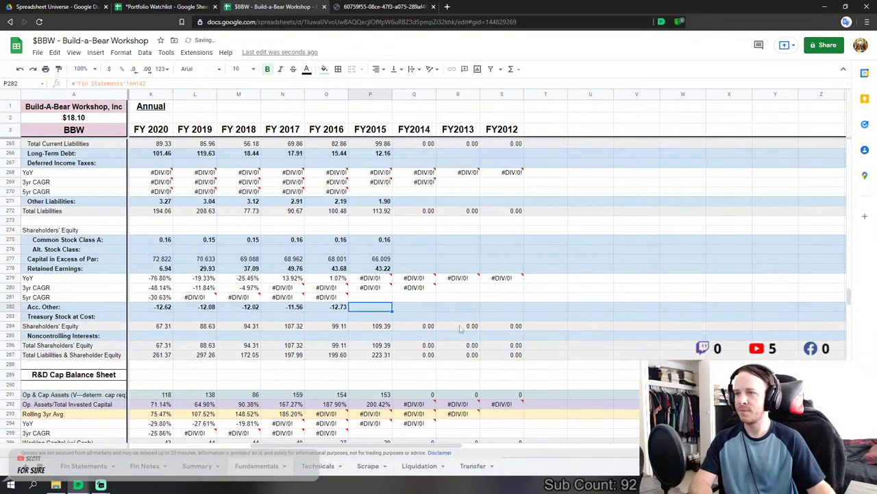
{"action": "scroll", "coordinate": [414, 382], "scroll_direction": "up", "scroll_amount": 2}
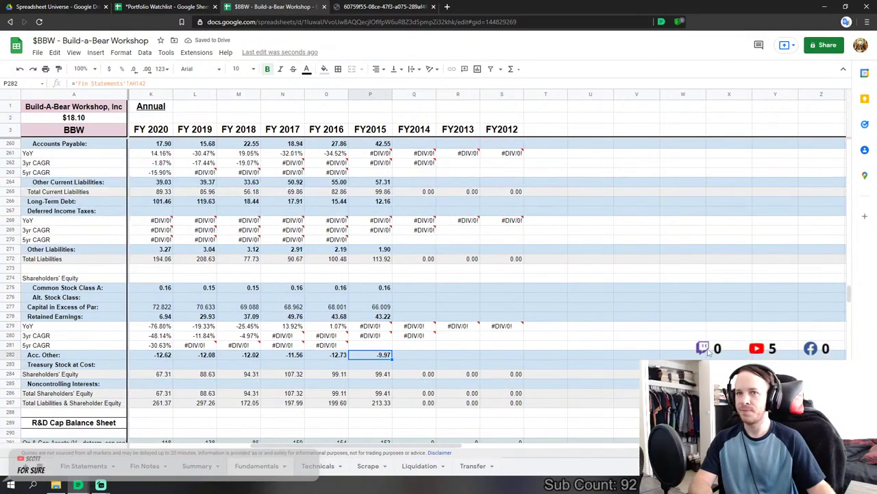
{"action": "scroll", "coordinate": [709, 351], "scroll_direction": "down", "scroll_amount": 1}
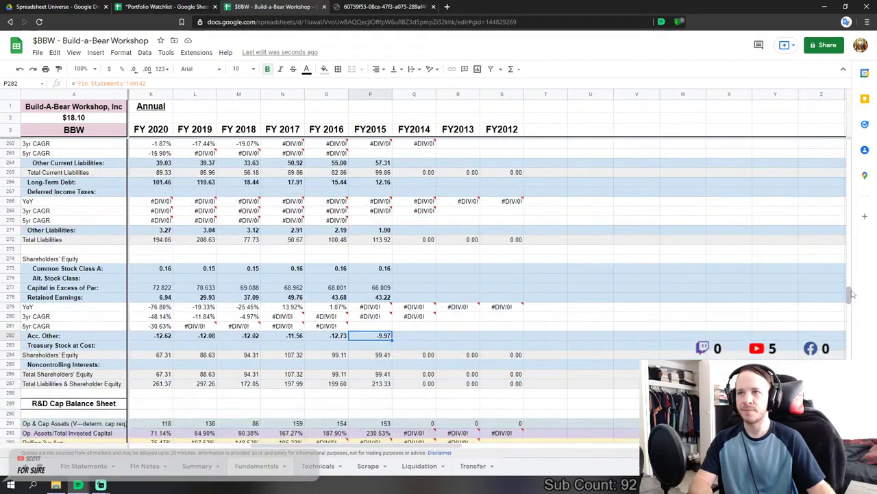
{"action": "left_click_drag", "start_coordinate": [849, 295], "coordinate": [848, 181]}
- Link FY2014 Revenues to the Fin Statements total revenues figure
{"action": "scroll", "coordinate": [472, 241], "scroll_direction": "up", "scroll_amount": 15}
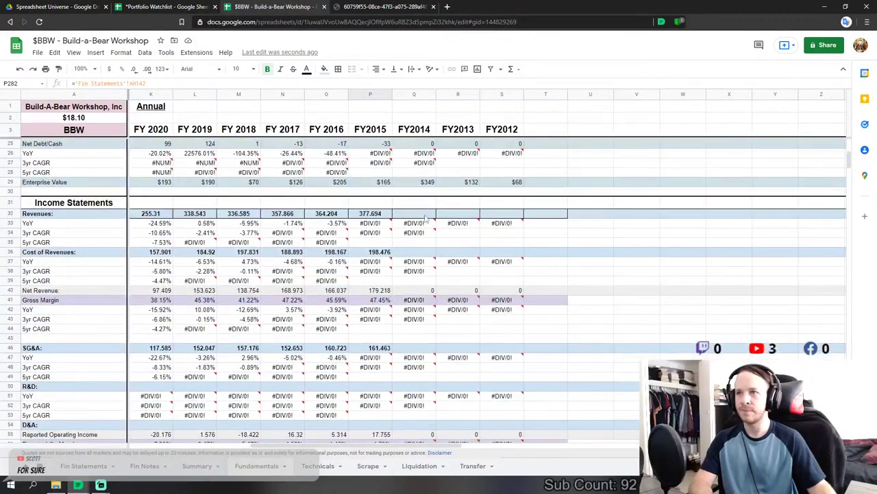
{"action": "left_click", "coordinate": [425, 218]}
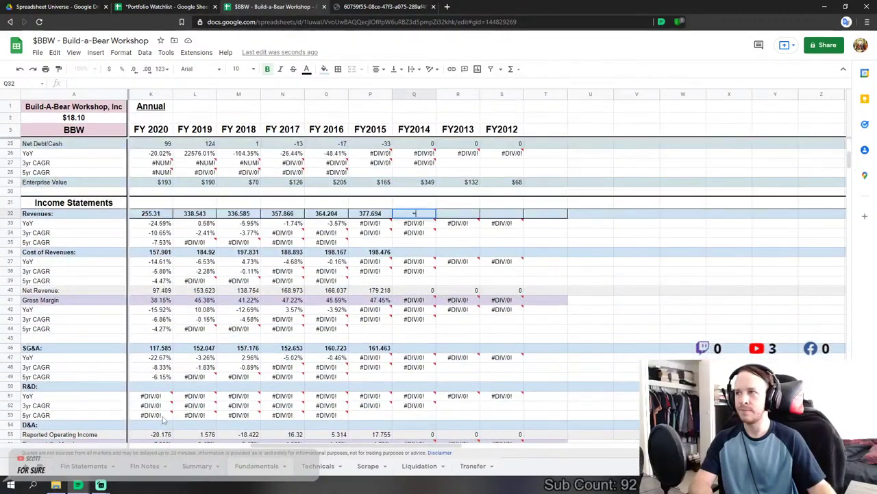
{"action": "type", "text": "="}
{"action": "left_click", "coordinate": [83, 465]}
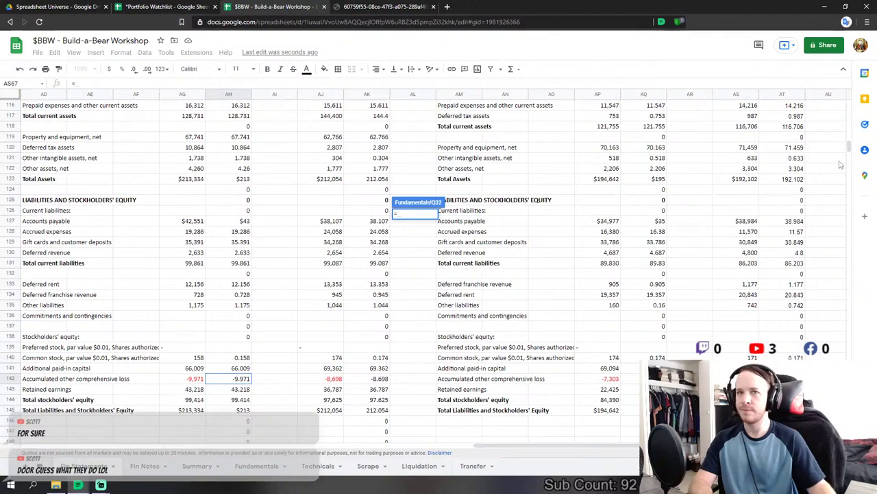
{"action": "left_click_drag", "start_coordinate": [851, 152], "coordinate": [845, 96]}
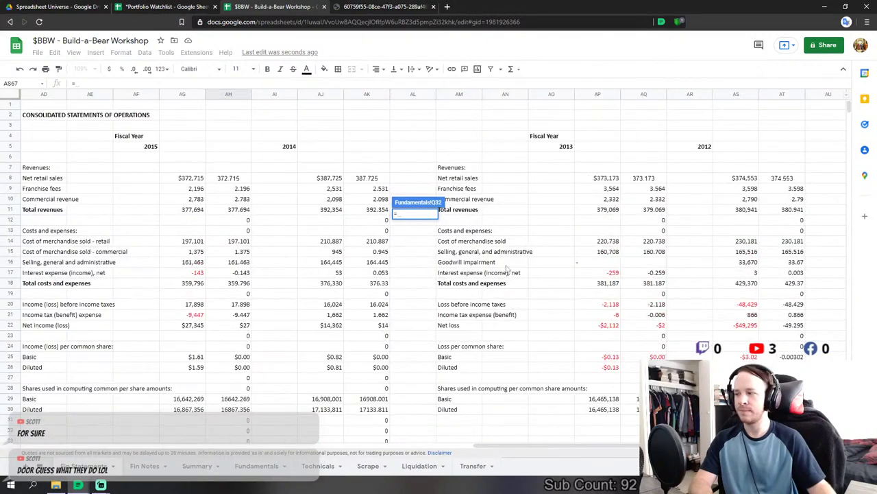
{"action": "left_click", "coordinate": [365, 198]}
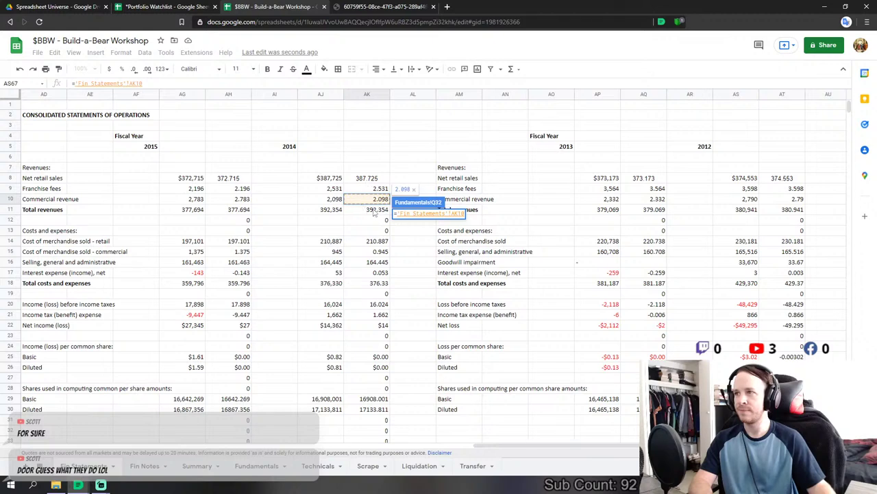
{"action": "left_click", "coordinate": [376, 212]}
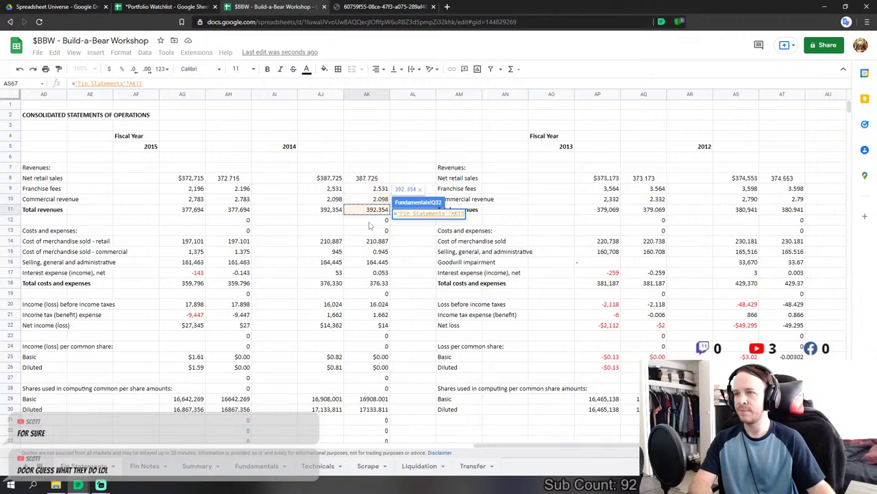
{"action": "key", "text": "Return"}
- Set FY2014 Cost of Revenues to retail plus commercial cost of merchandise sold
{"action": "left_click", "coordinate": [478, 318]}
{"action": "left_click", "coordinate": [414, 252]}
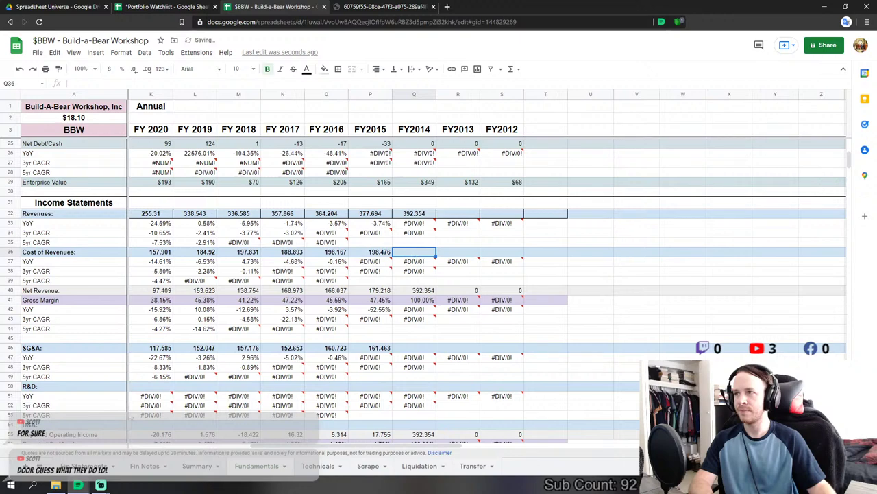
{"action": "type", "text": "="}
{"action": "left_click", "coordinate": [93, 466]}
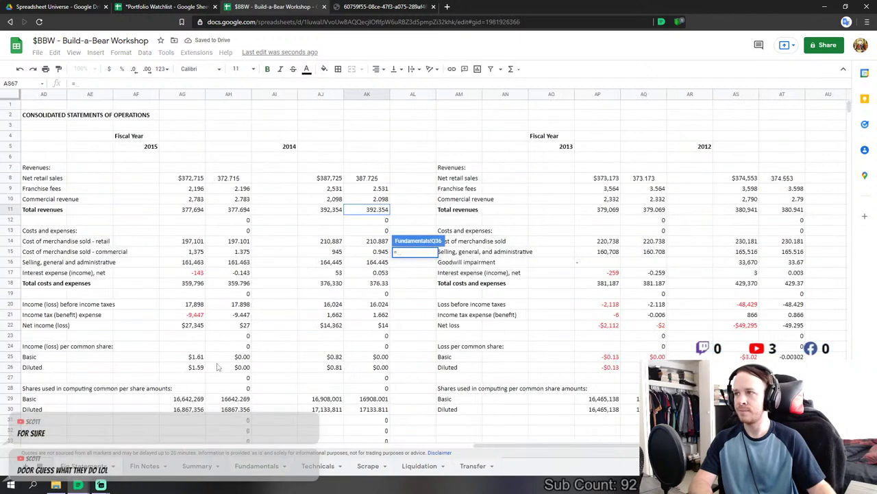
{"action": "left_click", "coordinate": [375, 243]}
{"action": "type", "text": "+"}
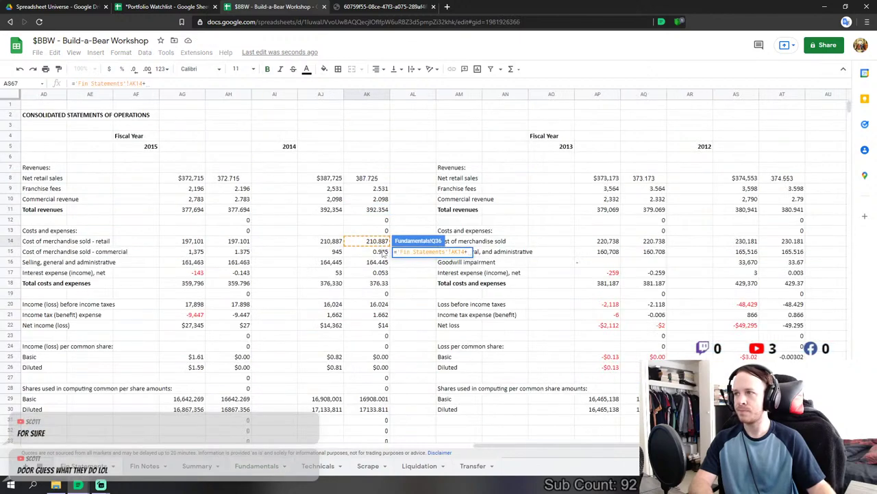
{"action": "left_click", "coordinate": [382, 252]}
{"action": "key", "text": "Return"}
- Link FY2014 SG&A to the Fin Statements selling, general and administrative figure
{"action": "left_click", "coordinate": [407, 349]}
{"action": "type", "text": "="}
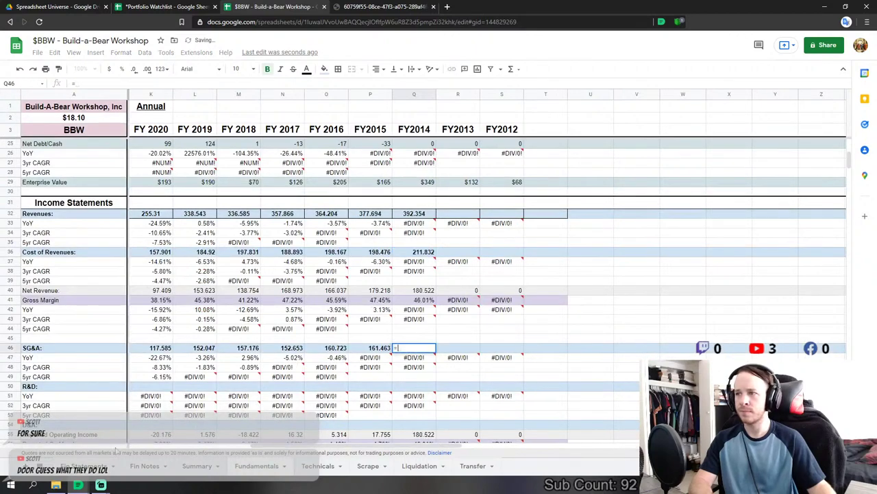
{"action": "left_click", "coordinate": [93, 466]}
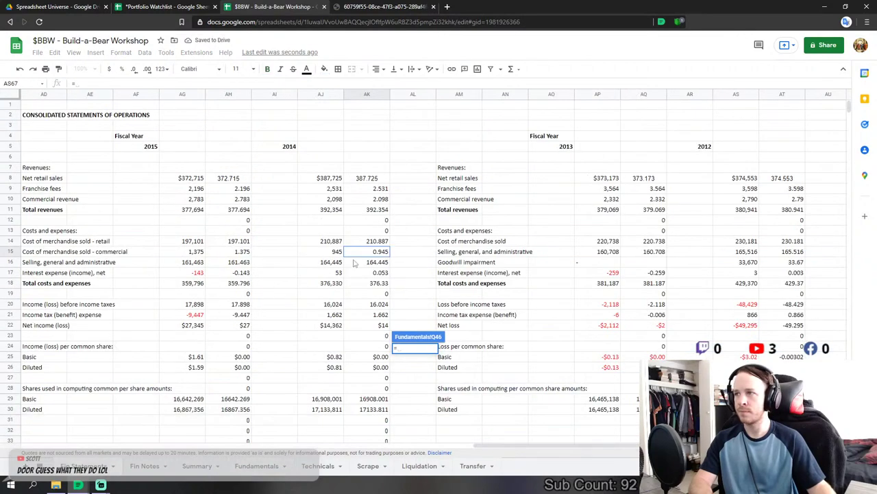
{"action": "left_click", "coordinate": [383, 262]}
{"action": "key", "text": "Return"}
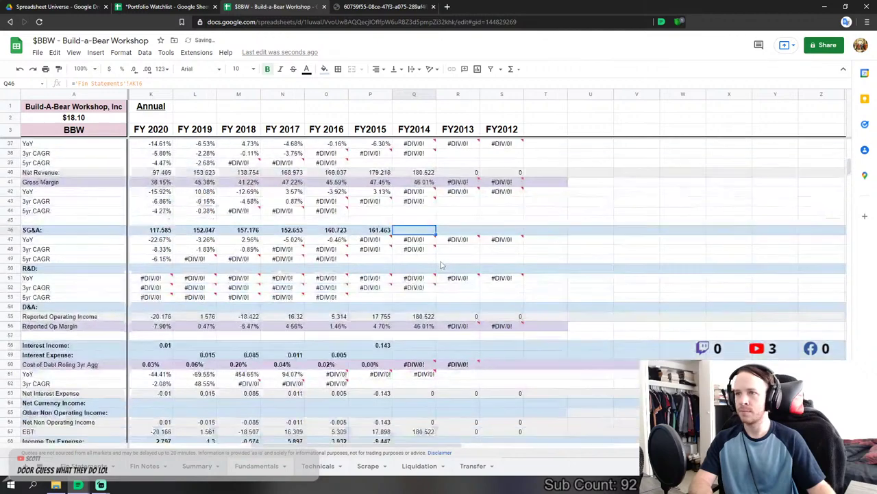
- Link FY2014 interest expense to the 2014 net interest expense on Fin Statements
{"action": "left_click", "coordinate": [426, 295]}
{"action": "type", "text": "="}
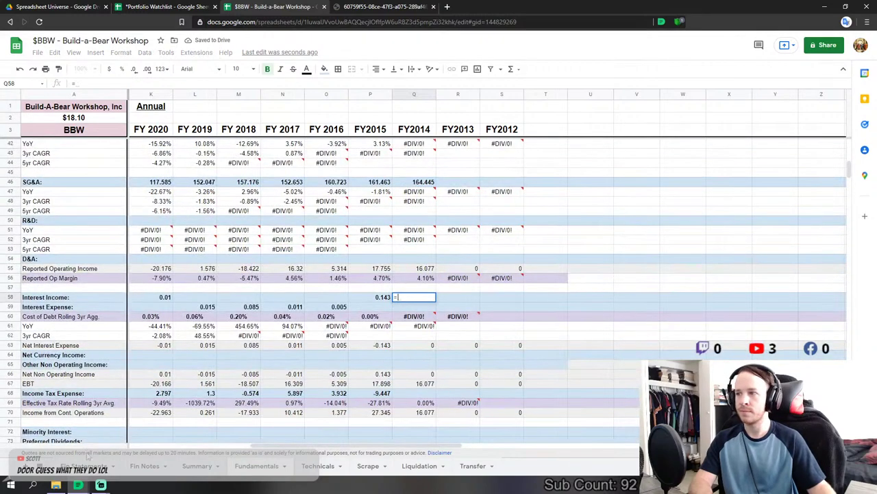
{"action": "left_click", "coordinate": [87, 465]}
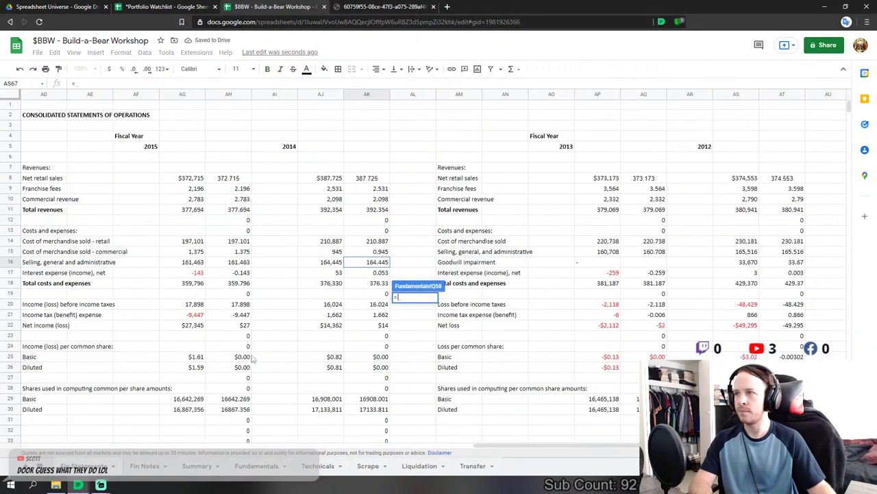
{"action": "left_click", "coordinate": [256, 465]}
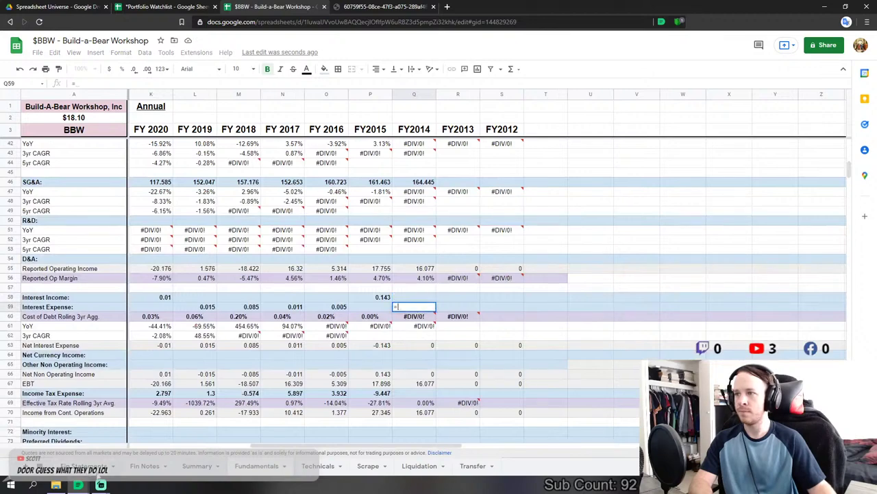
{"action": "left_click", "coordinate": [86, 465]}
{"action": "left_click", "coordinate": [386, 274]}
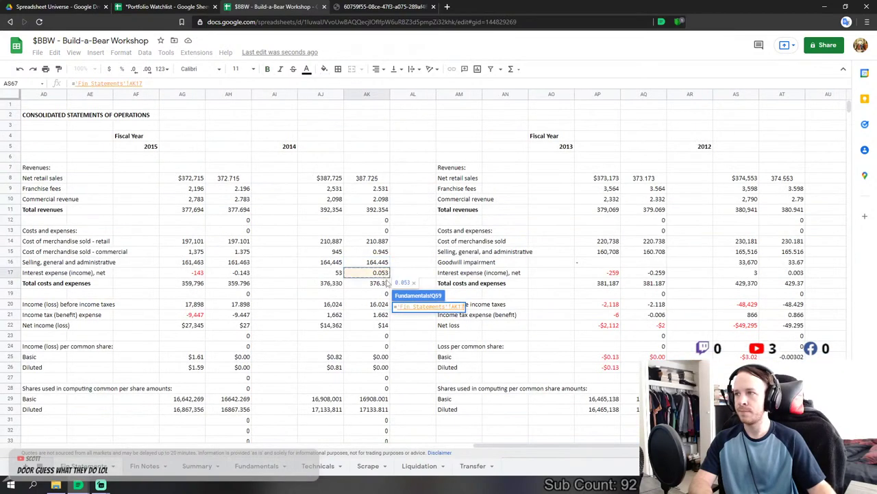
{"action": "key", "text": "Return"}
- Link FY2014 income tax expense to the 2014 figure on Fin Statements
{"action": "left_click", "coordinate": [411, 393]}
{"action": "type", "text": "="}
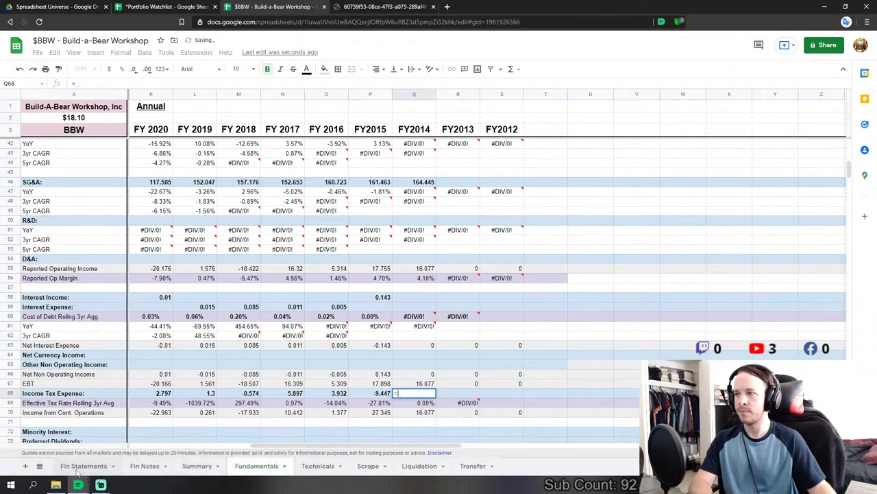
{"action": "left_click", "coordinate": [80, 466]}
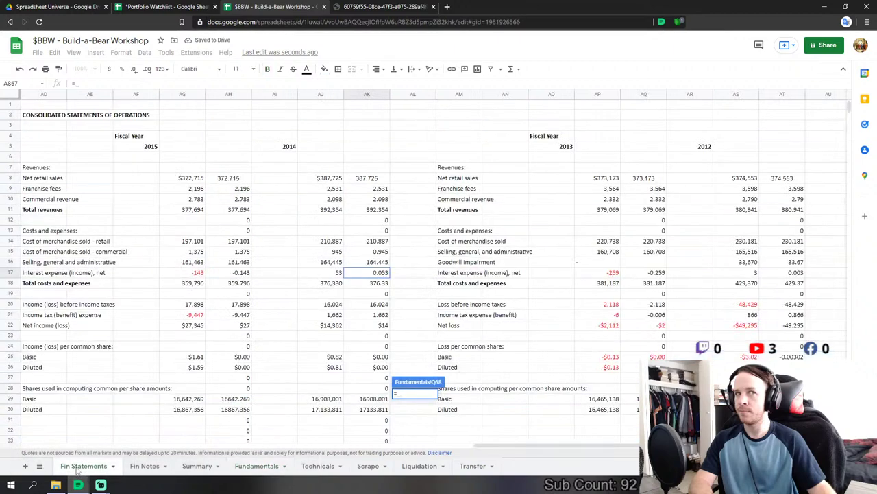
{"action": "left_click", "coordinate": [383, 315]}
{"action": "key", "text": "Return"}
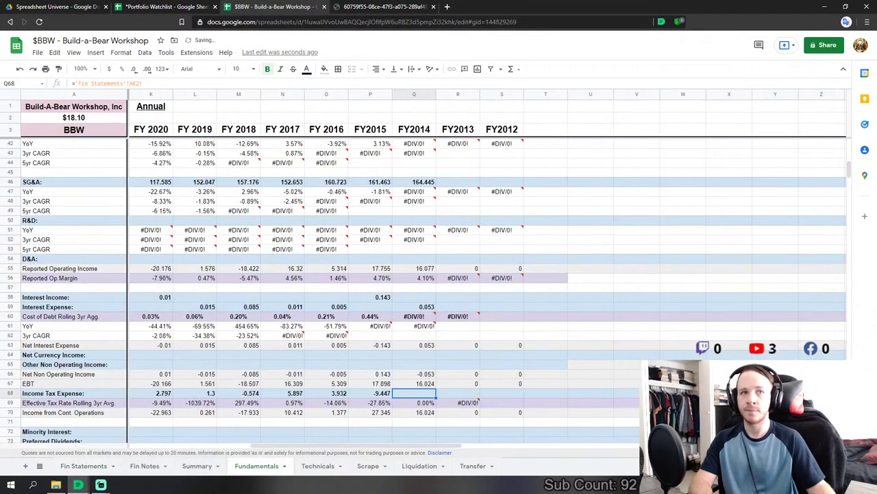
- Set FY2014 Avg Diluted Shares Outstanding to the Fin Statements diluted share count divided by 1000
{"action": "scroll", "coordinate": [396, 389], "scroll_direction": "down", "scroll_amount": 5}
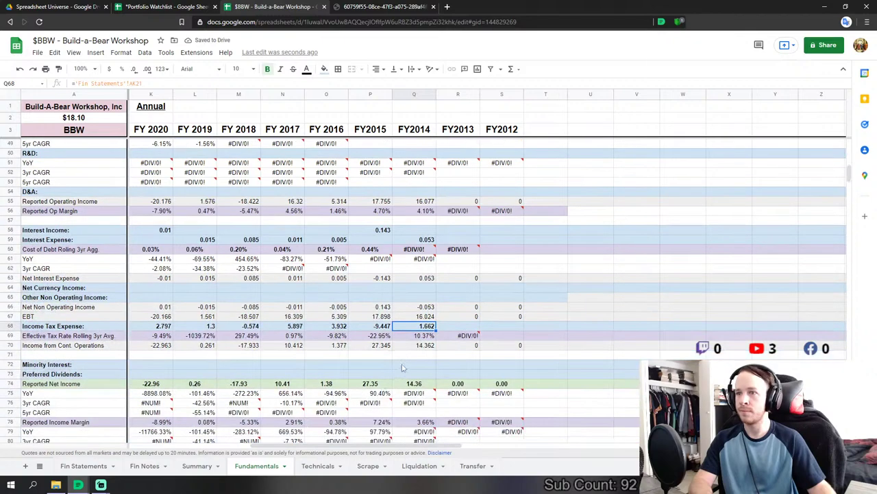
{"action": "left_click", "coordinate": [414, 318]}
{"action": "type", "text": "="}
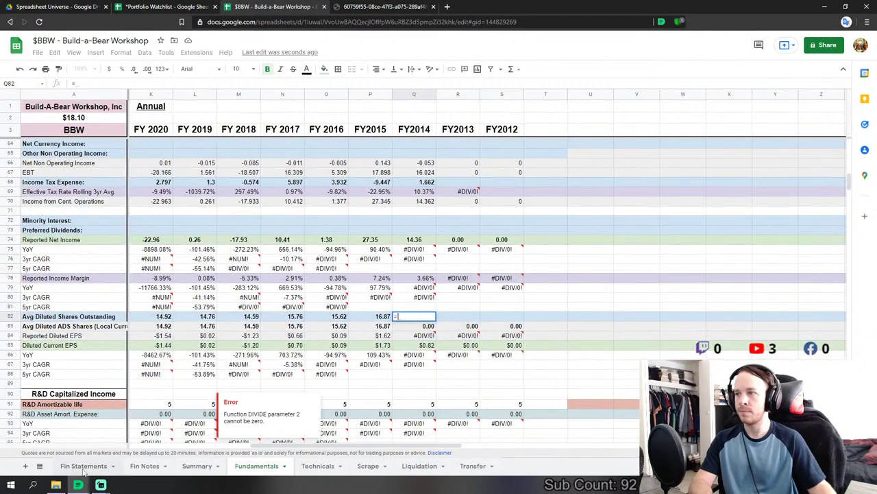
{"action": "left_click", "coordinate": [84, 466]}
{"action": "scroll", "coordinate": [287, 358], "scroll_direction": "down", "scroll_amount": 2}
{"action": "left_click", "coordinate": [367, 357]}
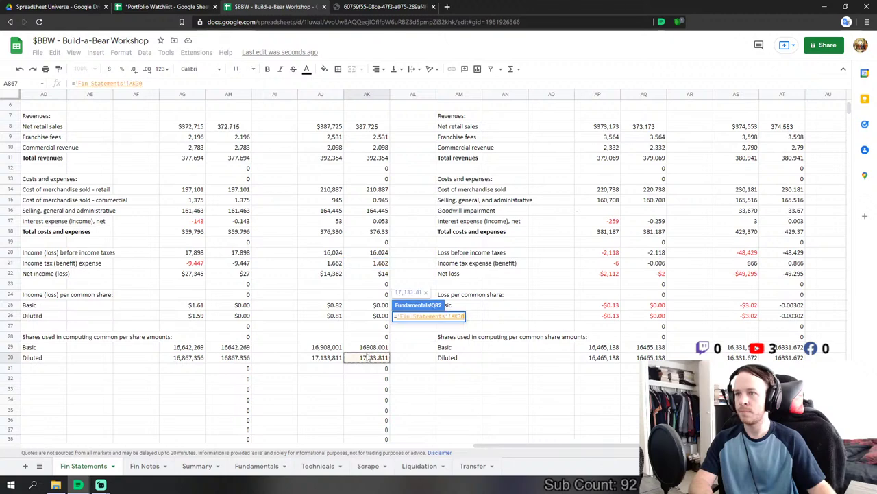
{"action": "type", "text": "/1000"}
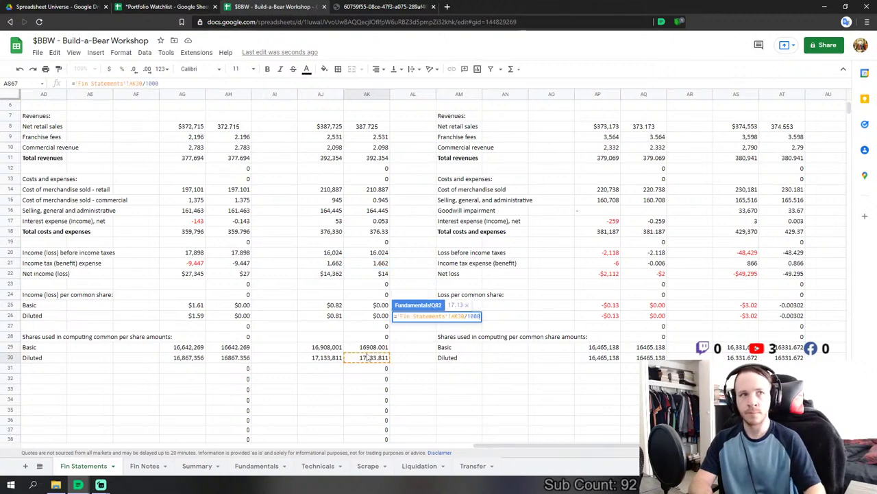
{"action": "key", "text": "Return"}
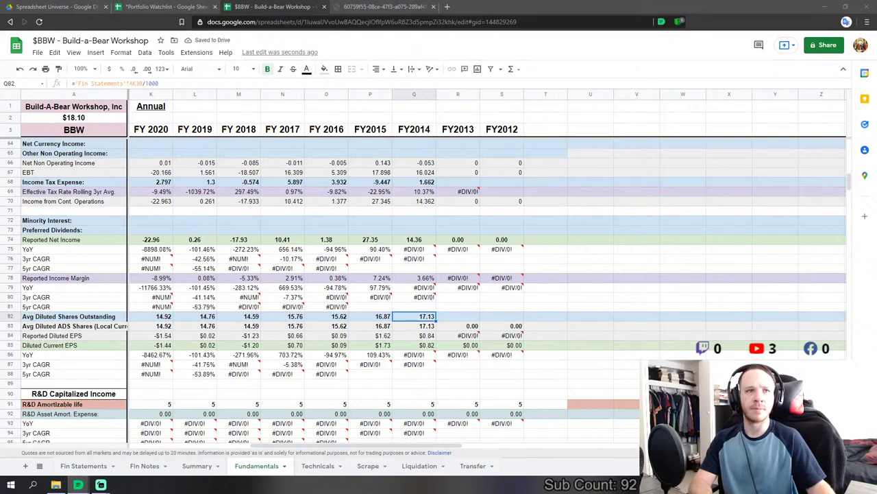
{"action": "scroll", "coordinate": [409, 290], "scroll_direction": "down", "scroll_amount": 5}
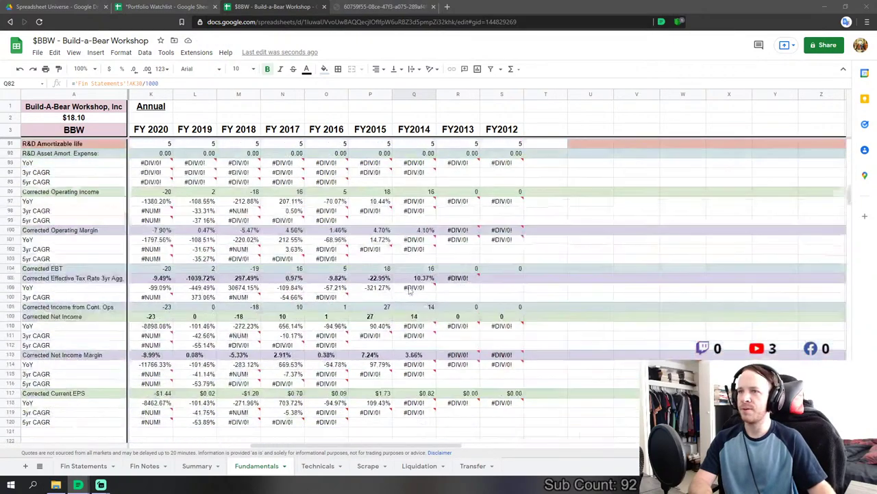
{"action": "scroll", "coordinate": [410, 290], "scroll_direction": "down", "scroll_amount": 5}
- Link FY2014 depreciation and amortization to the 2014 Fin Statements figure
{"action": "left_click", "coordinate": [414, 272]}
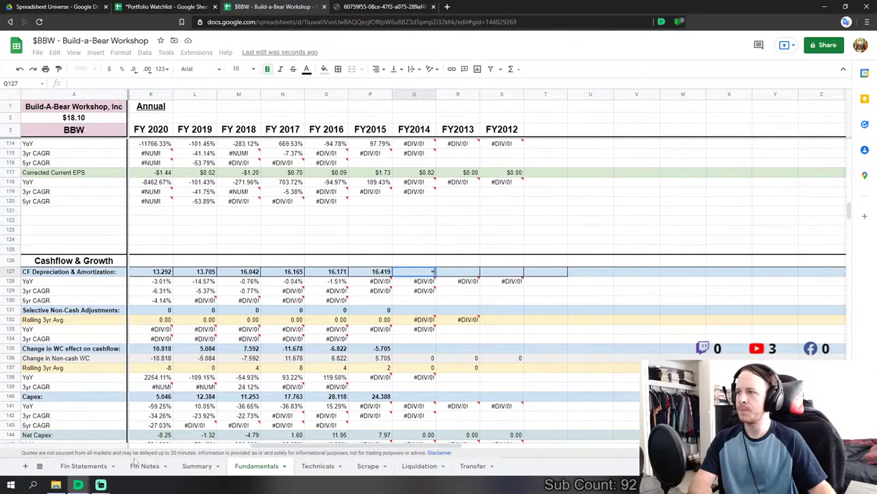
{"action": "left_click", "coordinate": [83, 466]}
{"action": "scroll", "coordinate": [288, 356], "scroll_direction": "down", "scroll_amount": 10}
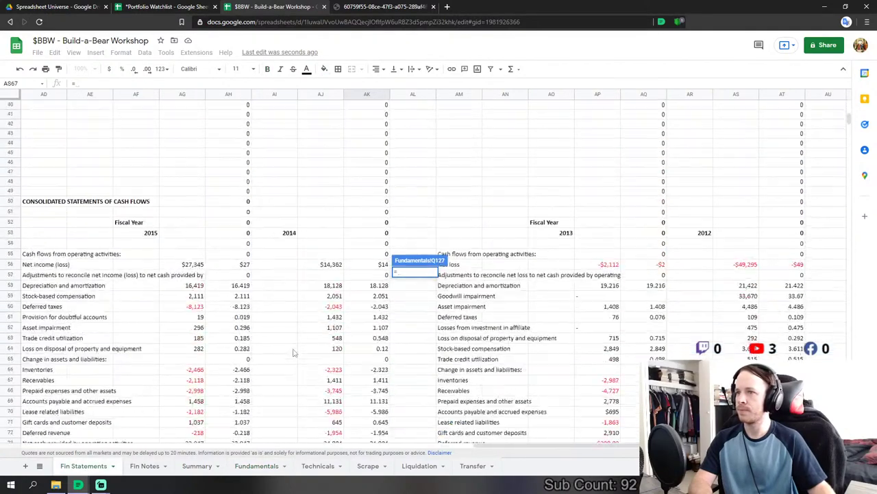
{"action": "left_click", "coordinate": [372, 285]}
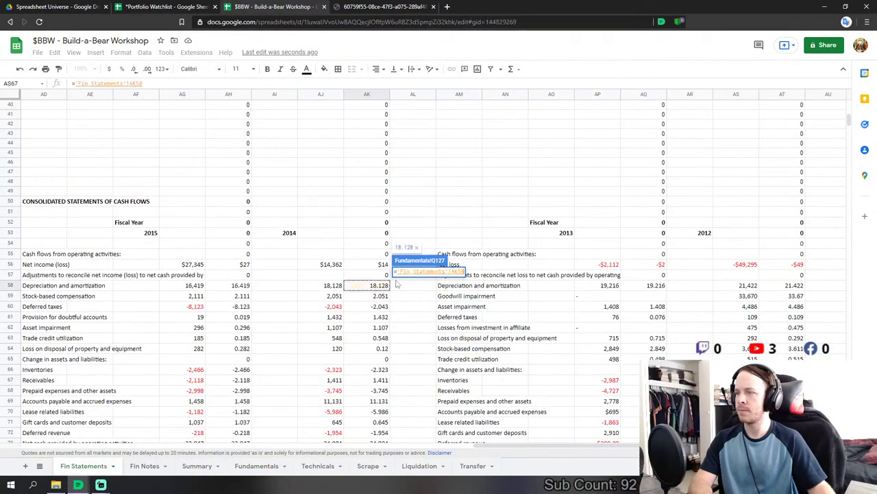
{"action": "key", "text": "Return"}
- Enter 0 for FY2014 non-cash adjustments
{"action": "left_click", "coordinate": [420, 310]}
{"action": "type", "text": "0"}
{"action": "key", "text": "Return"}
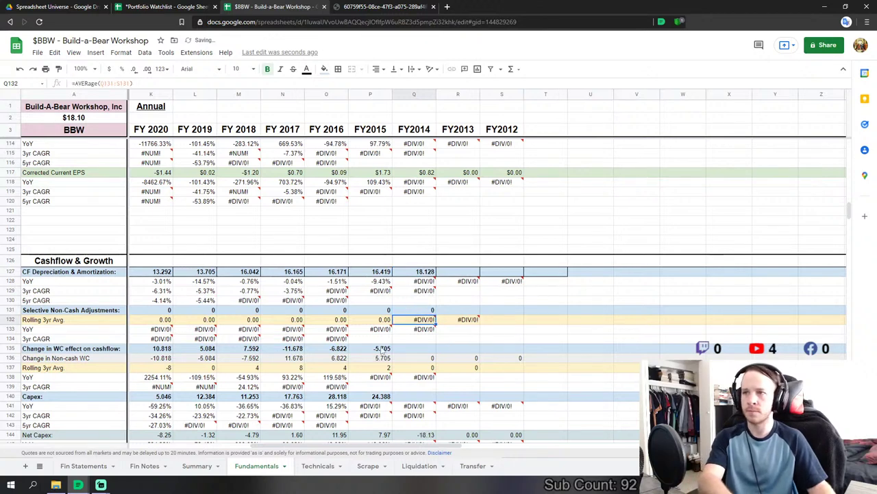
{"action": "left_click", "coordinate": [502, 396]}
- Set FY2014 working capital change to a SUM of the 2014 operating adjustment rows
{"action": "left_click", "coordinate": [414, 350]}
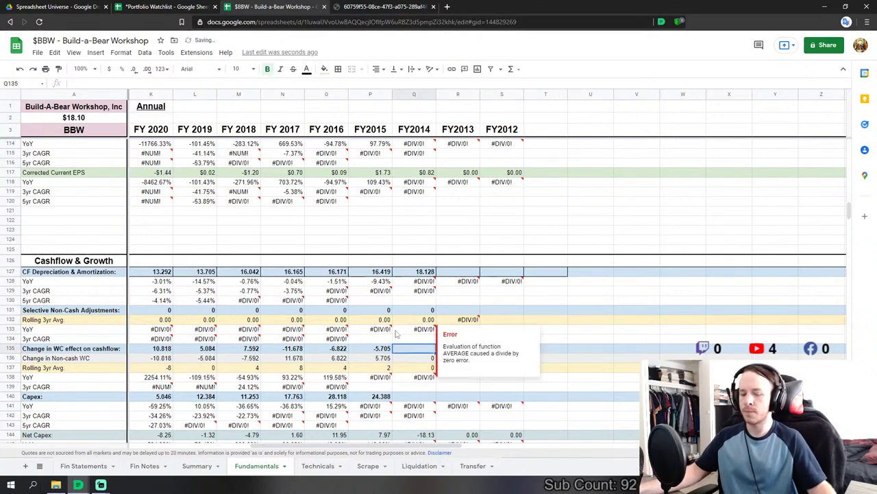
{"action": "type", "text": "=su"}
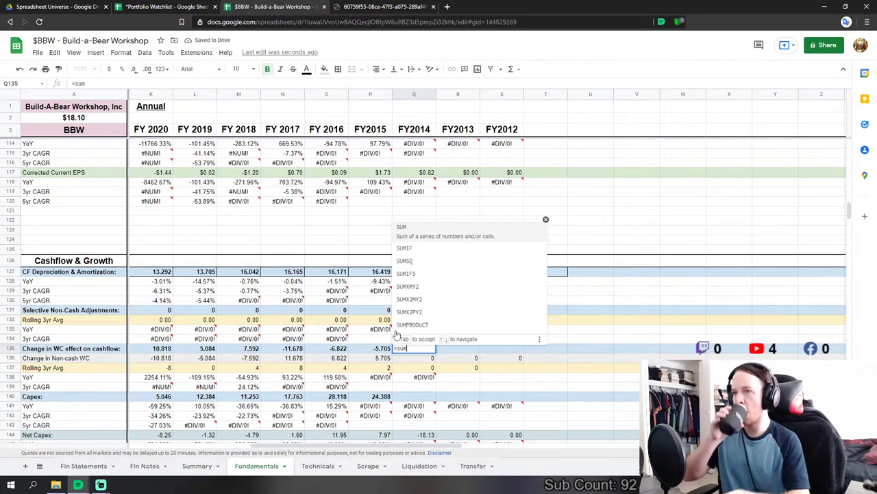
{"action": "type", "text": "m"}
{"action": "left_click", "coordinate": [439, 227]}
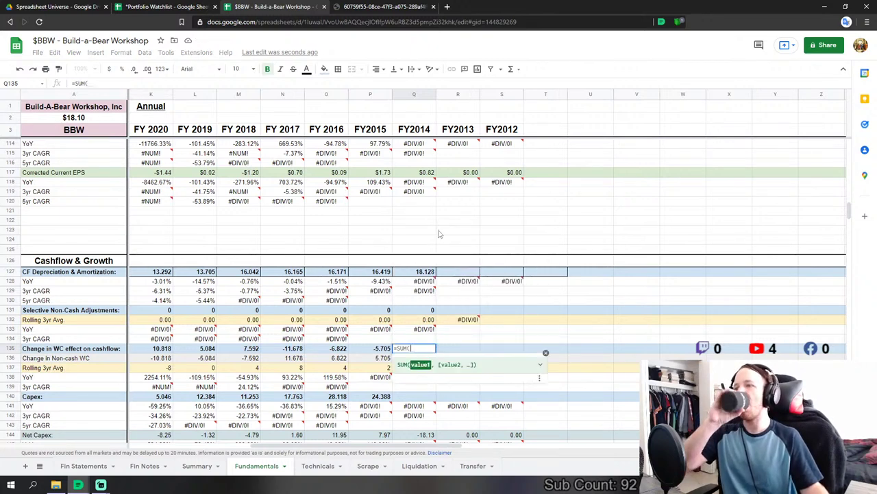
{"action": "left_click", "coordinate": [83, 465]}
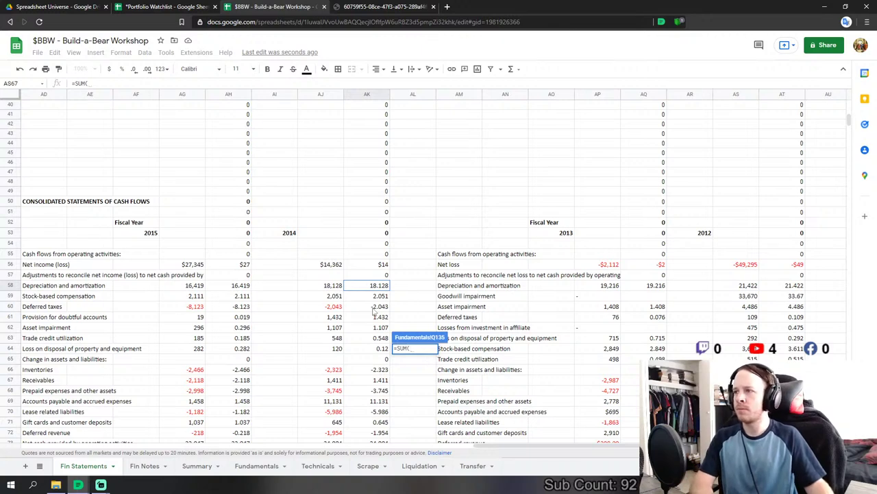
{"action": "left_click_drag", "start_coordinate": [379, 319], "coordinate": [384, 357]}
{"action": "key", "text": "Return"}
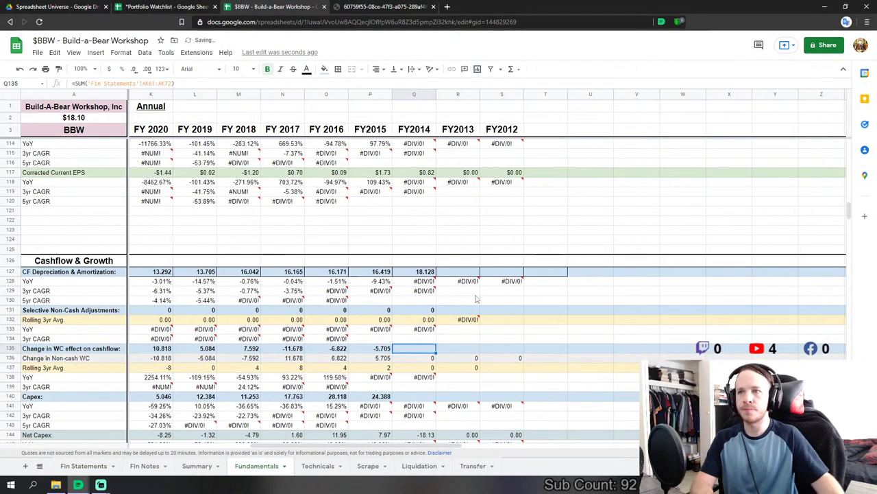
- Set FY2014 Capex to purchases of property and equipment minus purchases of other assets
{"action": "scroll", "coordinate": [425, 363], "scroll_direction": "down", "scroll_amount": 1}
{"action": "left_click", "coordinate": [421, 384]}
{"action": "type", "text": "="}
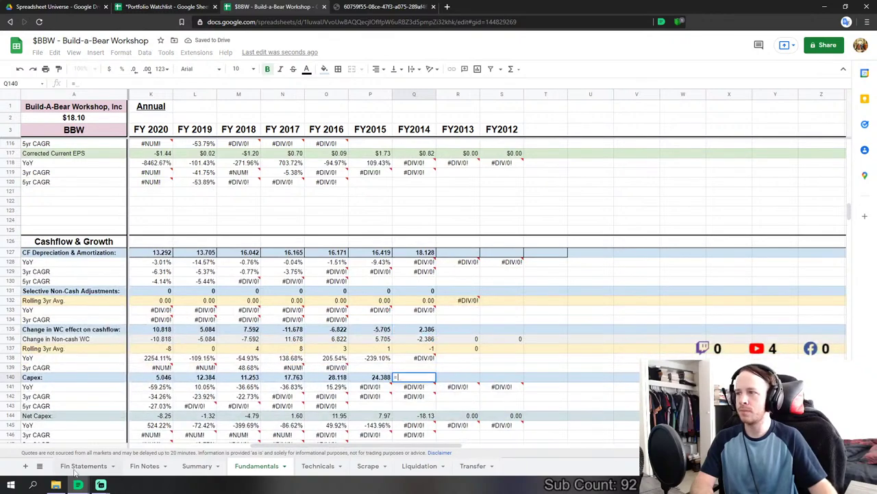
{"action": "left_click", "coordinate": [84, 466]}
{"action": "scroll", "coordinate": [127, 417], "scroll_direction": "down", "scroll_amount": 3}
{"action": "left_click", "coordinate": [379, 285]}
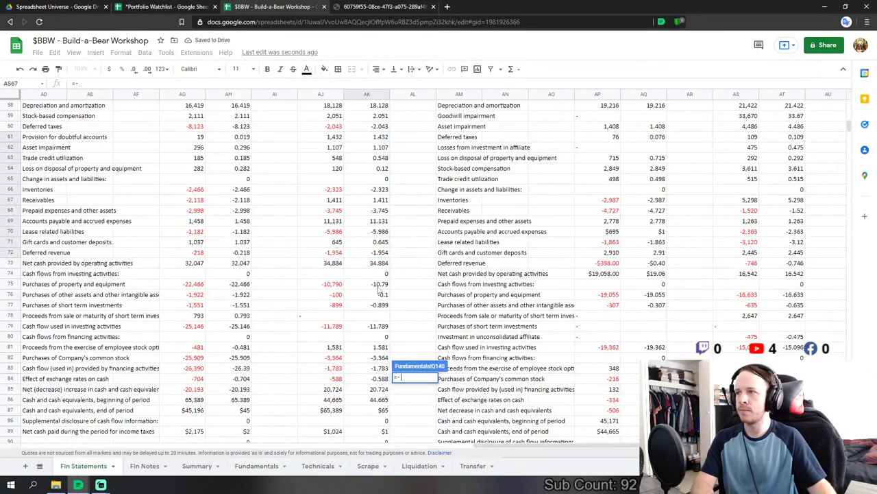
{"action": "type", "text": "-"}
{"action": "left_click", "coordinate": [384, 295]}
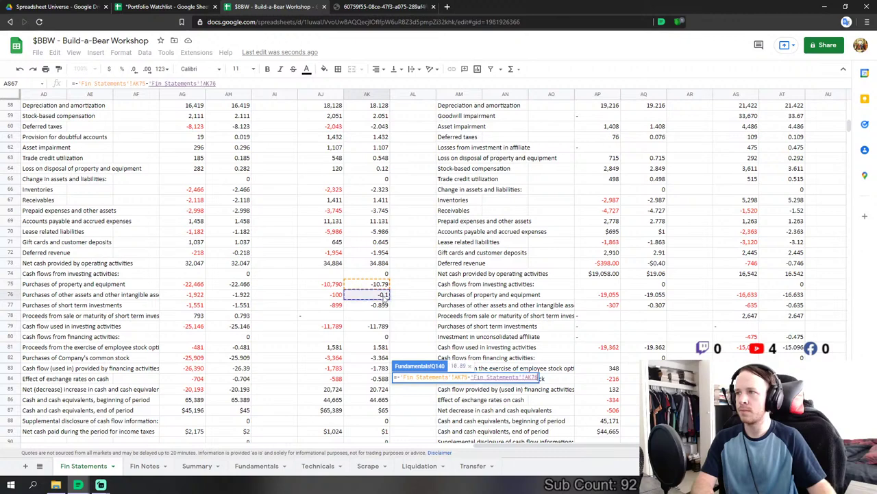
{"action": "key", "text": "Return"}
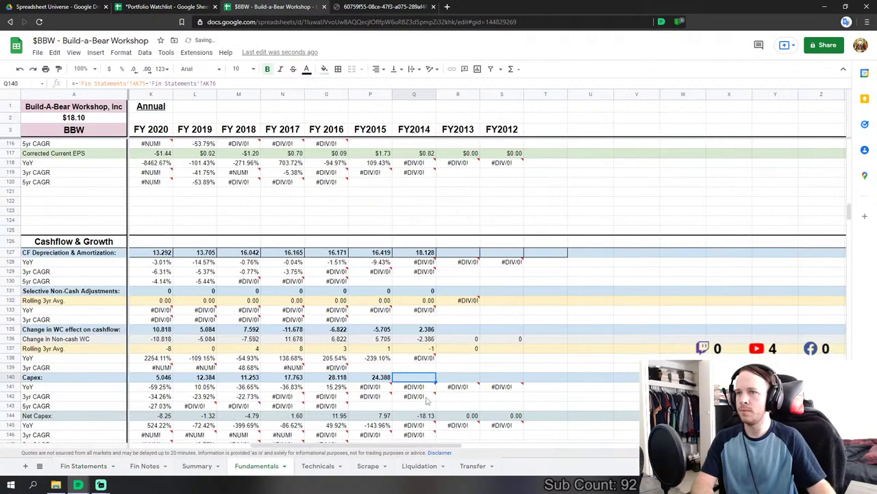
- Build the FY2014 Net Debt Issue formula, dismissing the formula error and undoing the broken reference
{"action": "scroll", "coordinate": [425, 401], "scroll_direction": "down", "scroll_amount": 2}
{"action": "scroll", "coordinate": [422, 367], "scroll_direction": "down", "scroll_amount": 5}
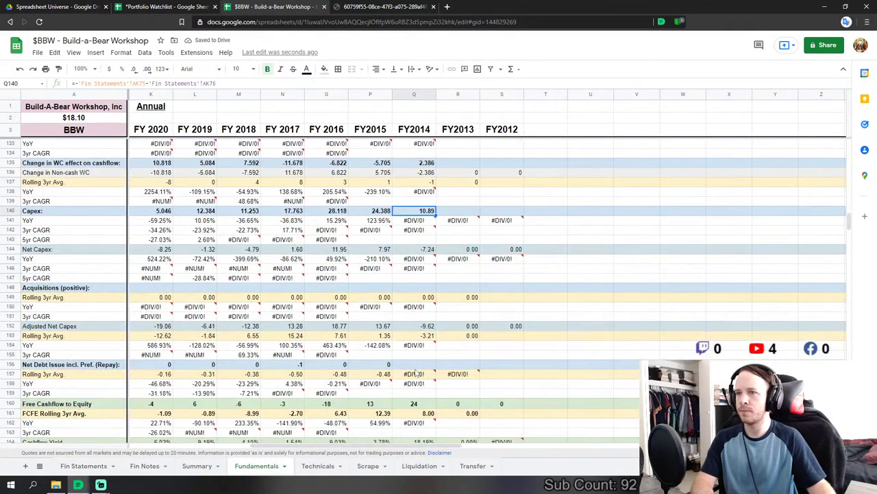
{"action": "left_click", "coordinate": [415, 366]}
{"action": "scroll", "coordinate": [415, 366], "scroll_direction": "down", "scroll_amount": 4}
{"action": "type", "text": "="}
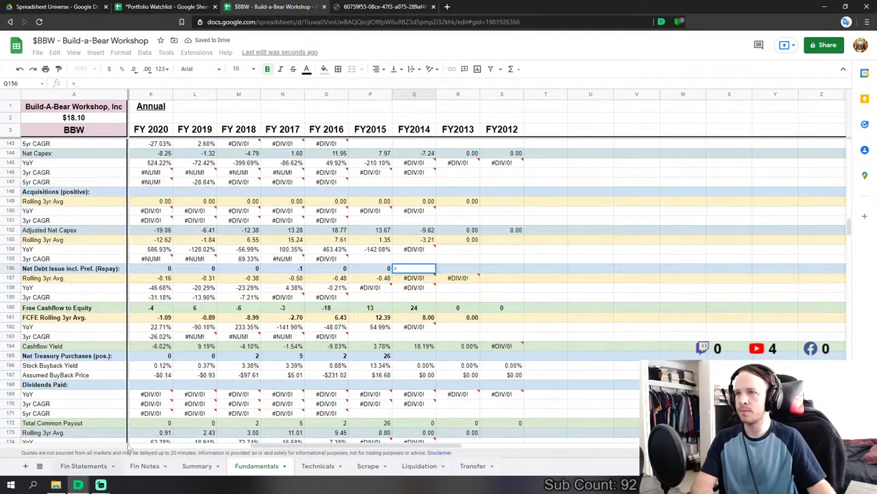
{"action": "left_click", "coordinate": [84, 465]}
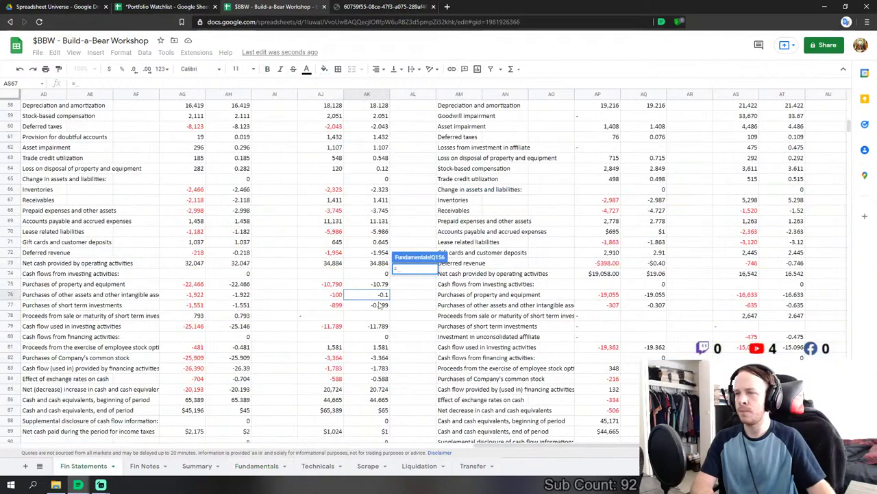
{"action": "left_click", "coordinate": [382, 348]}
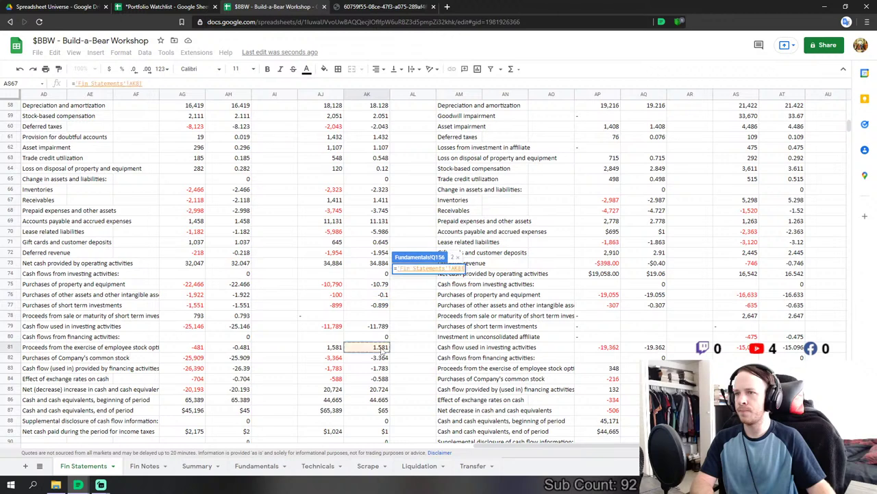
{"action": "type", "text": "+"}
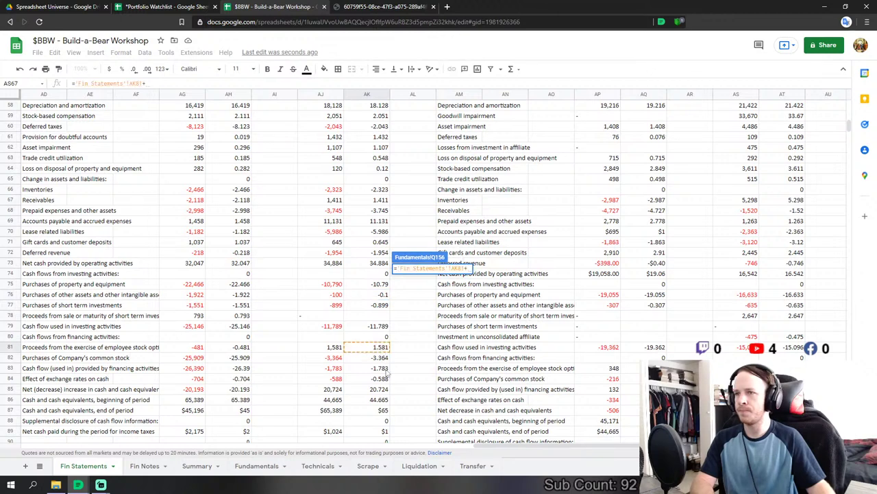
{"action": "key", "text": "Return"}
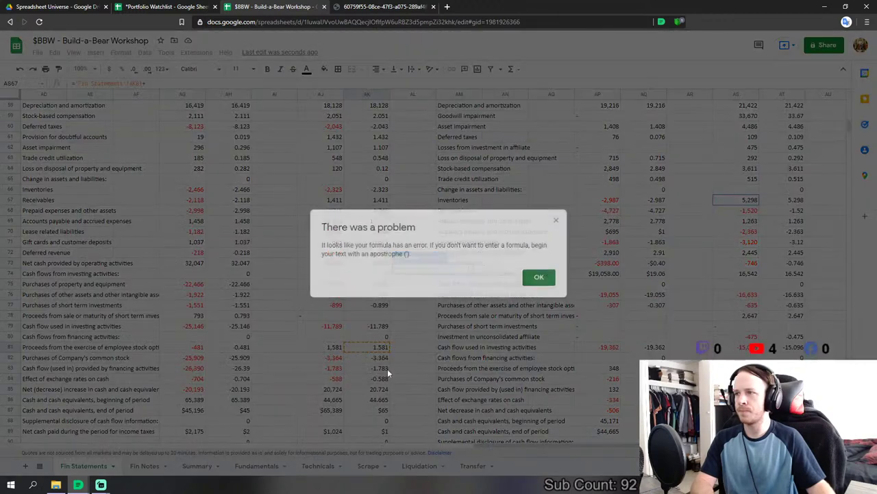
{"action": "left_click", "coordinate": [537, 277]}
{"action": "key", "text": "ctrl+z"}
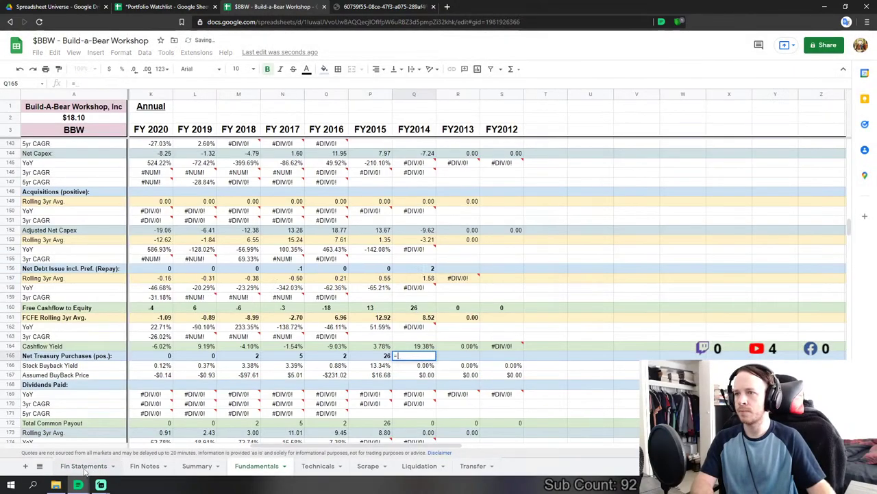
- Link FY2014 Net Treasury Purchases to the employee stock option proceeds in Fin Statements AK81
{"action": "left_click", "coordinate": [106, 467]}
{"action": "left_click", "coordinate": [380, 347]}
{"action": "key", "text": "Return"}
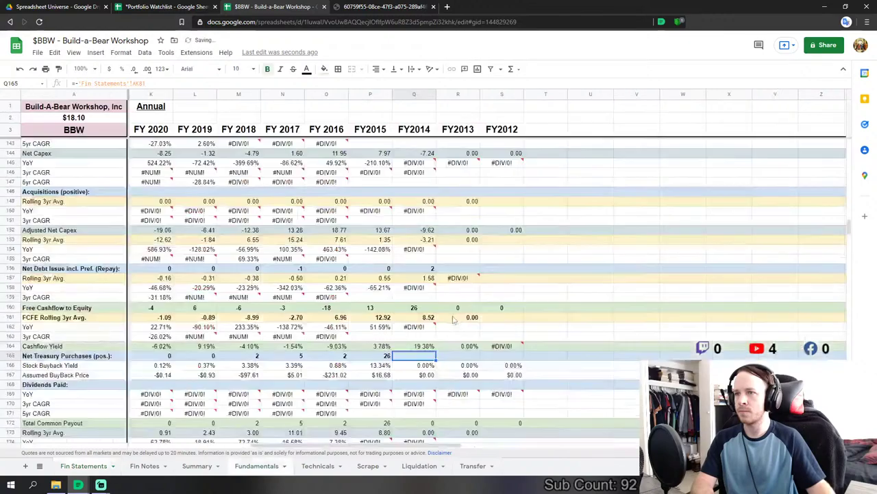
{"action": "scroll", "coordinate": [398, 346], "scroll_direction": "down", "scroll_amount": 10}
- Link FY2014 Cash & Equivalents on Fundamentals to the Fin Statements cash value
{"action": "scroll", "coordinate": [408, 345], "scroll_direction": "down", "scroll_amount": 5}
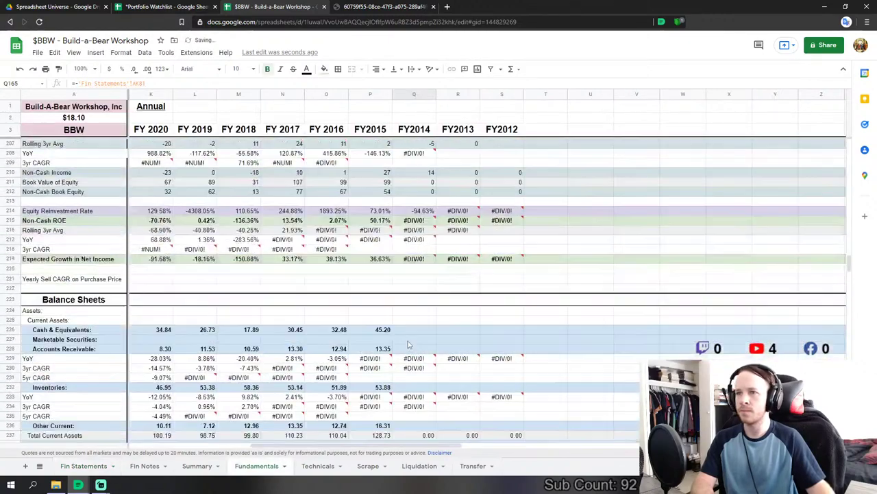
{"action": "left_click", "coordinate": [415, 300]}
{"action": "type", "text": "="}
{"action": "left_click", "coordinate": [69, 466]}
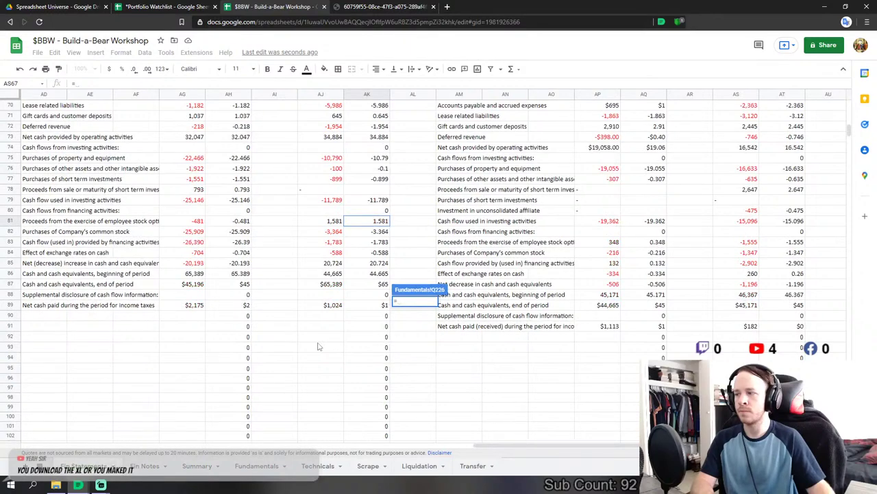
{"action": "scroll", "coordinate": [317, 346], "scroll_direction": "down", "scroll_amount": 3}
{"action": "scroll", "coordinate": [319, 346], "scroll_direction": "down", "scroll_amount": 2}
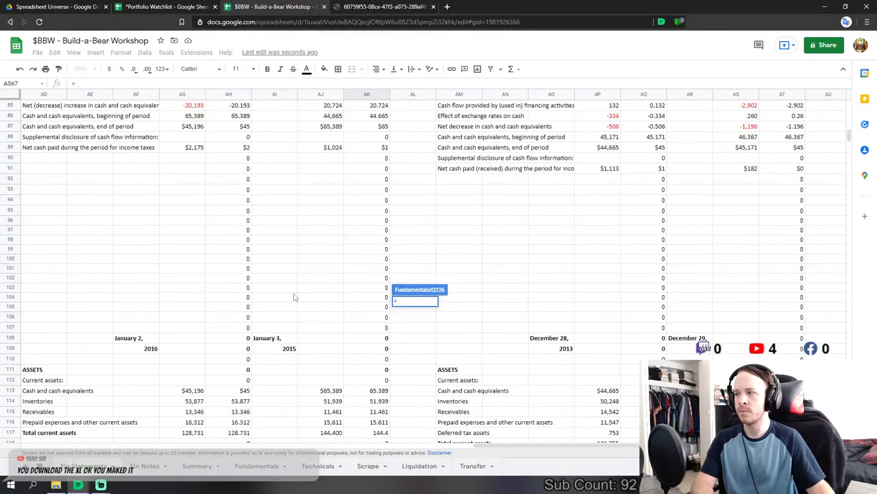
{"action": "scroll", "coordinate": [352, 332], "scroll_direction": "down", "scroll_amount": 4}
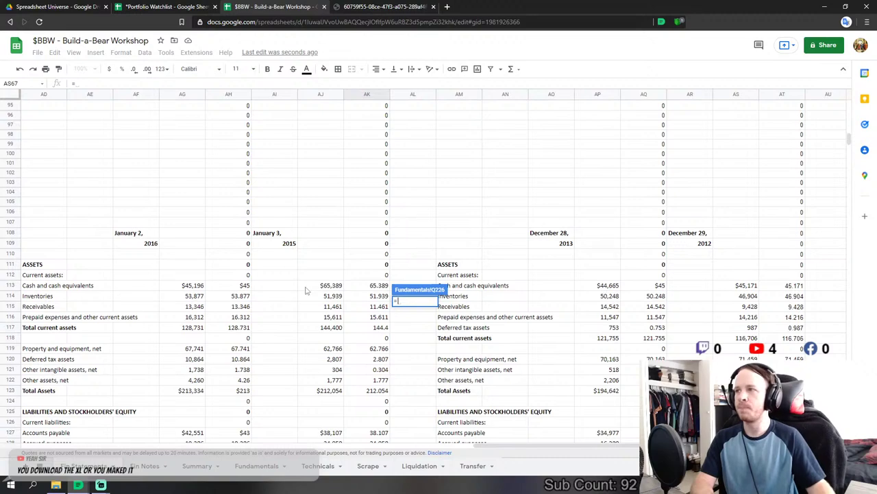
{"action": "scroll", "coordinate": [283, 264], "scroll_direction": "down", "scroll_amount": 1}
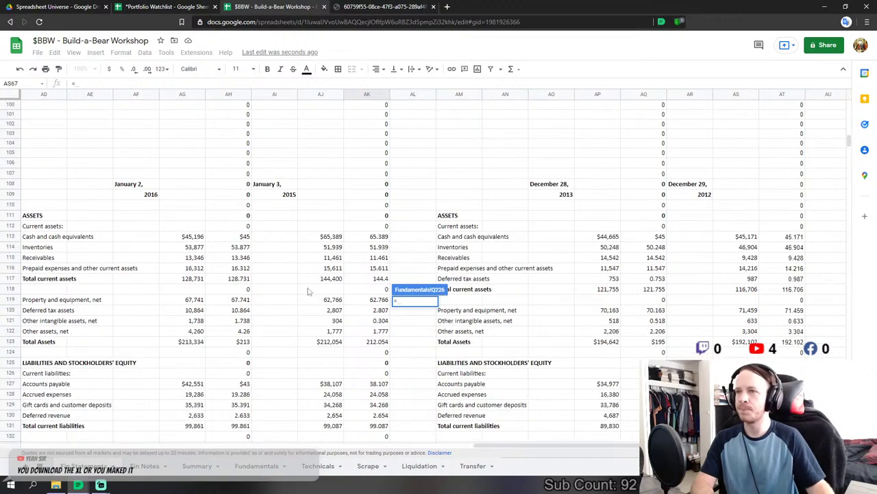
{"action": "left_click", "coordinate": [378, 237]}
{"action": "key", "text": "Return"}
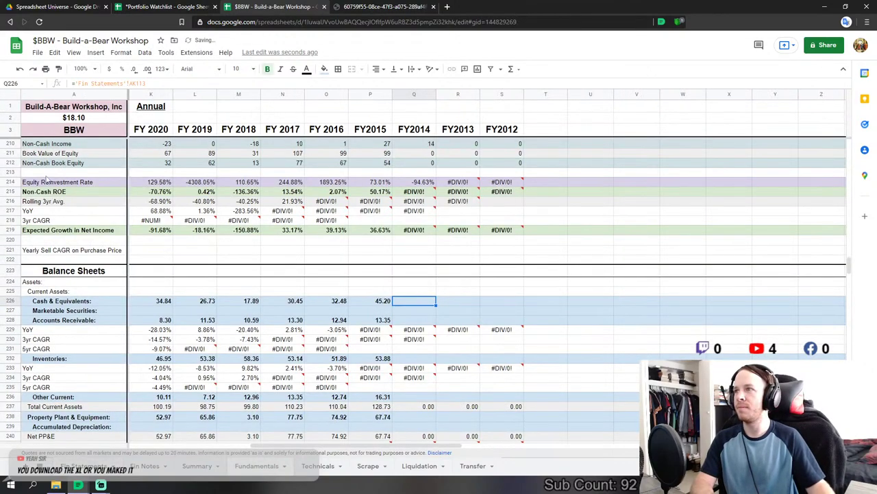
- Link FY2014 Accounts Receivable to AK115 and Inventories to AK114 on Fin Statements
{"action": "scroll", "coordinate": [346, 259], "scroll_direction": "up", "scroll_amount": 5}
{"action": "scroll", "coordinate": [338, 245], "scroll_direction": "down", "scroll_amount": 7}
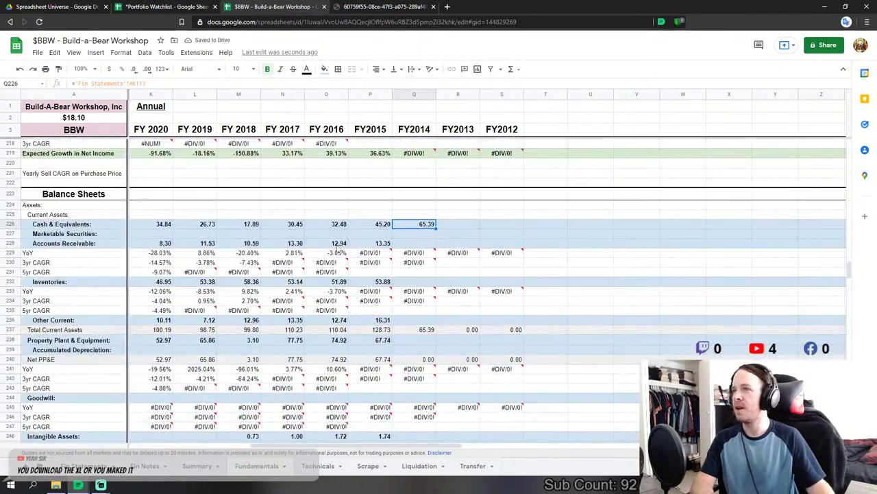
{"action": "left_click", "coordinate": [420, 245]}
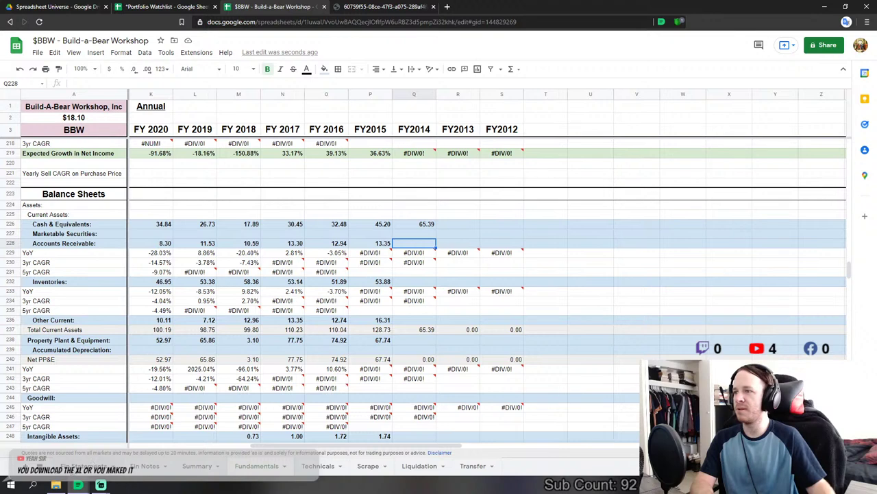
{"action": "type", "text": "="}
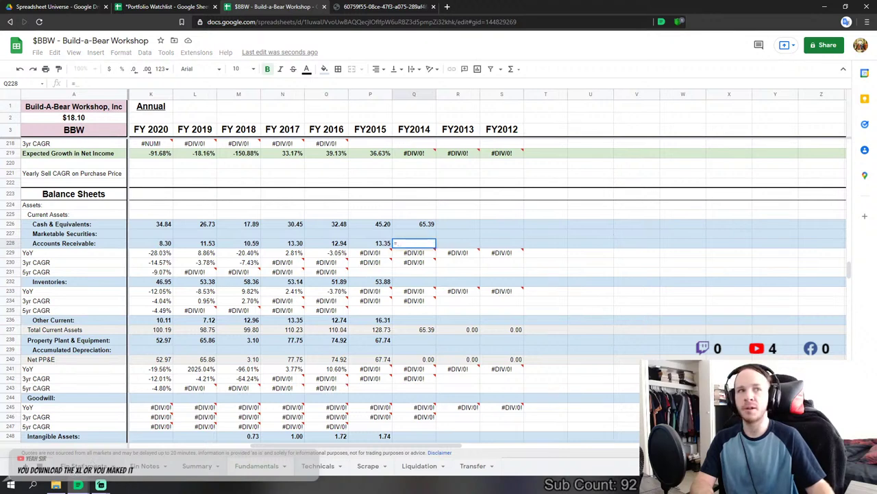
{"action": "key", "text": "ctrl+shift+Page_Down"}
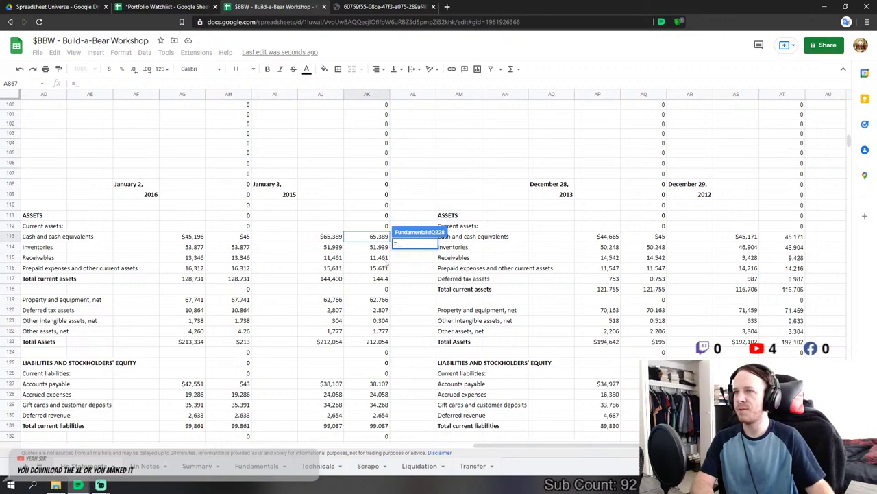
{"action": "left_click", "coordinate": [381, 258]}
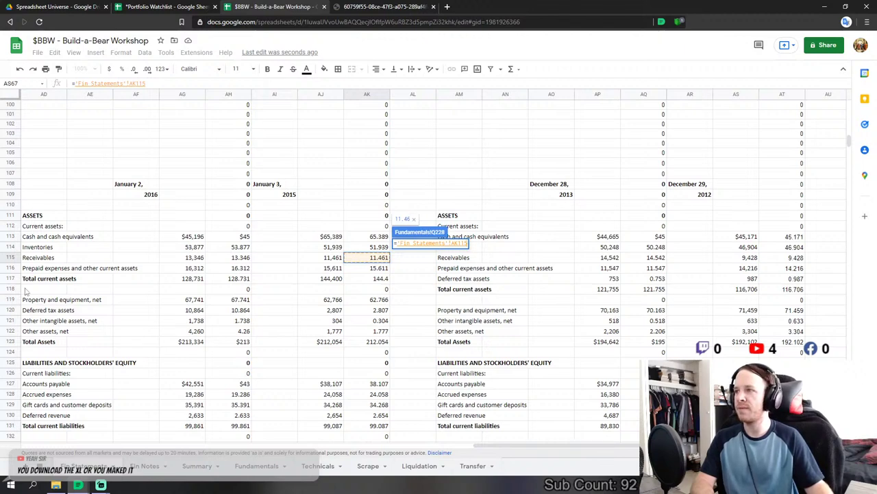
{"action": "key", "text": "Return"}
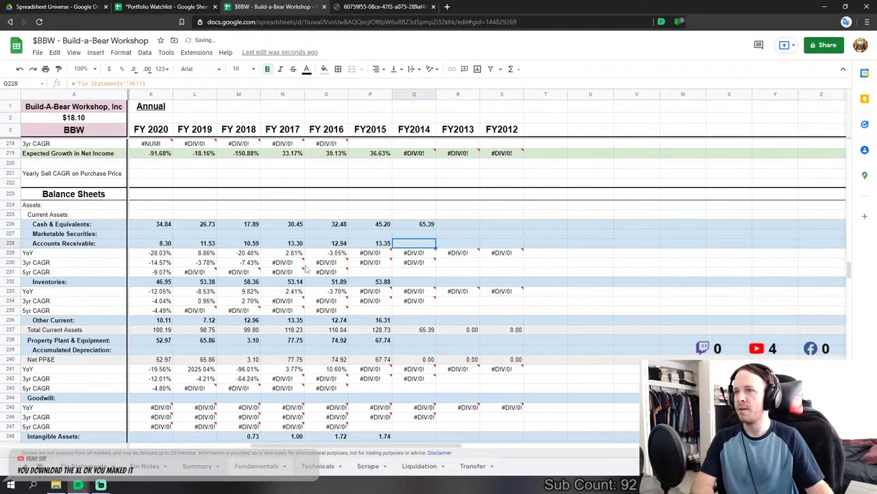
{"action": "key", "text": "Down"}
{"action": "key", "text": "Down"}
{"action": "key", "text": "Down"}
{"action": "key", "text": "Down"}
{"action": "type", "text": "="}
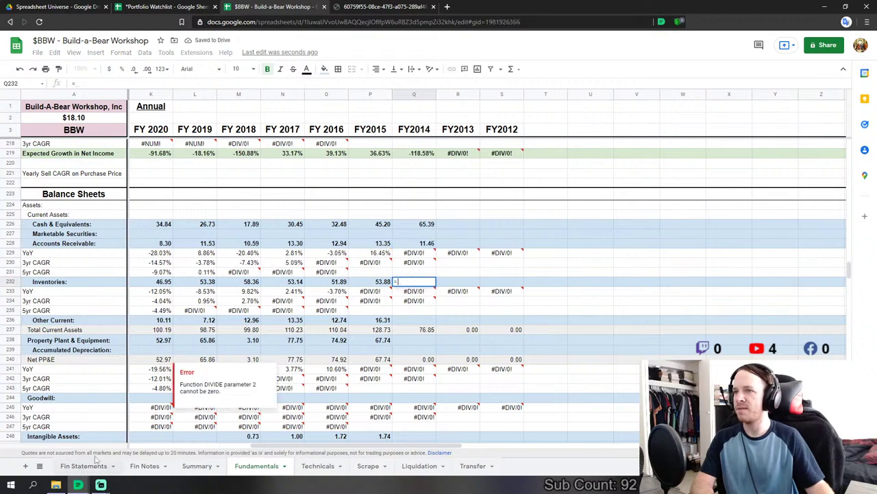
{"action": "left_click", "coordinate": [95, 463]}
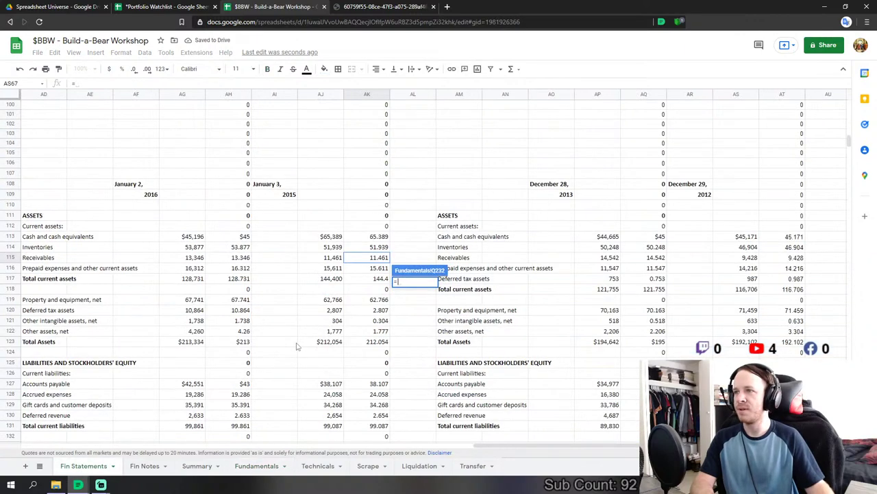
{"action": "left_click", "coordinate": [373, 248]}
{"action": "key", "text": "Return"}
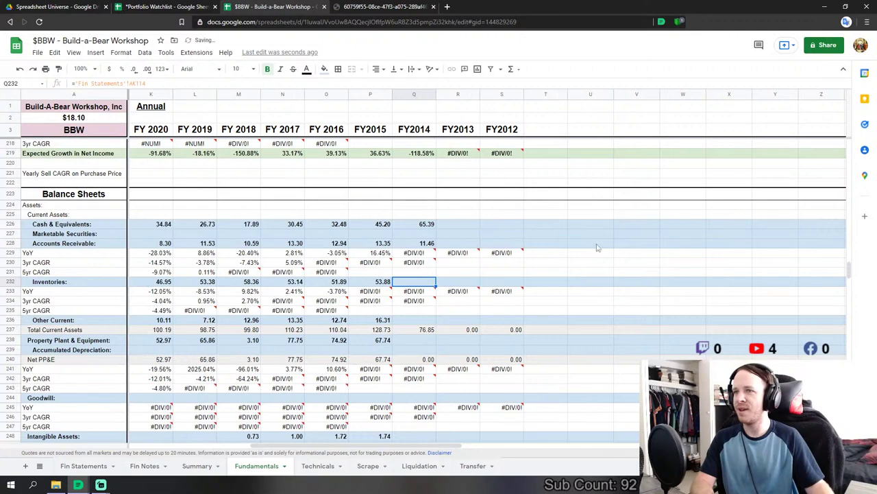
- Link FY2014 Other Current to AK116 and Property Plant & Equipment to AK119
{"action": "key", "text": "Down"}
{"action": "key", "text": "Down"}
{"action": "key", "text": "Down"}
{"action": "key", "text": "Down"}
{"action": "scroll", "coordinate": [120, 423], "scroll_direction": "down", "scroll_amount": 1}
{"action": "type", "text": "="}
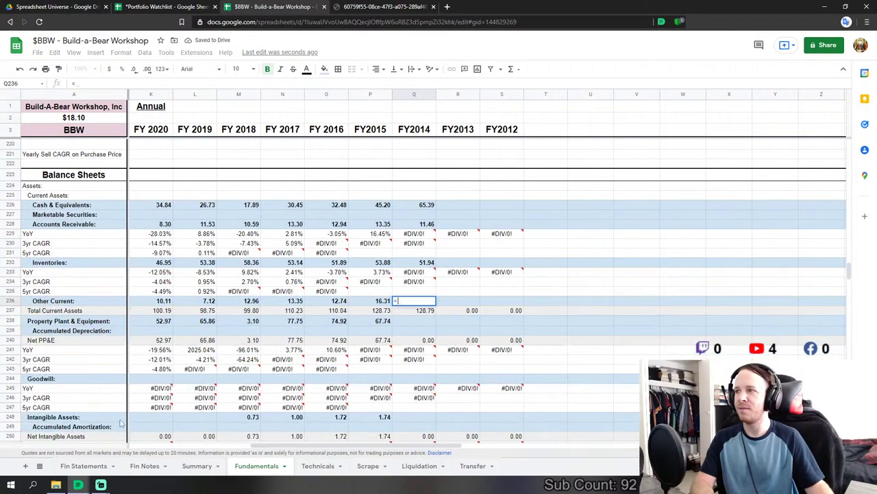
{"action": "left_click", "coordinate": [84, 467]}
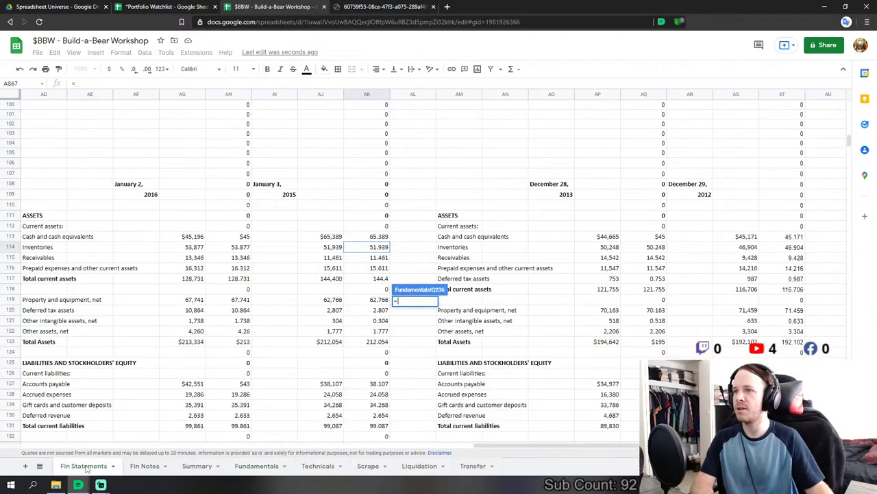
{"action": "left_click", "coordinate": [375, 270]}
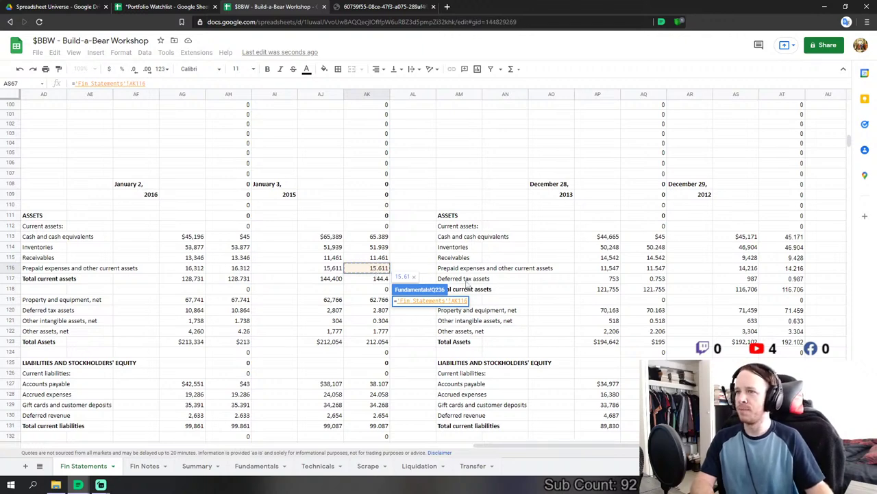
{"action": "key", "text": "Return"}
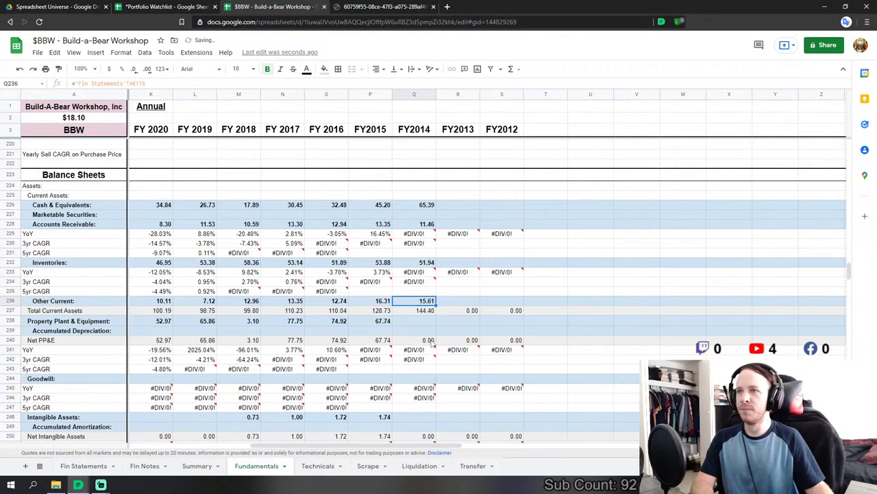
{"action": "left_click", "coordinate": [412, 322]}
{"action": "type", "text": "="}
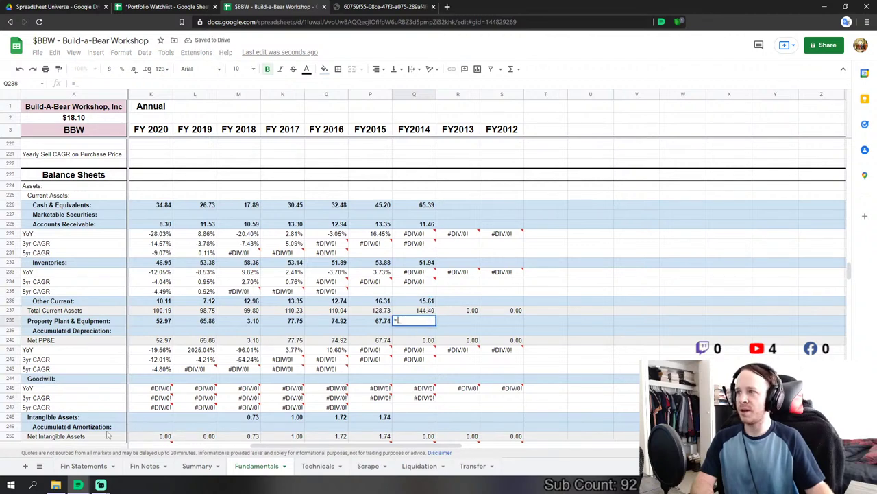
{"action": "left_click", "coordinate": [84, 465]}
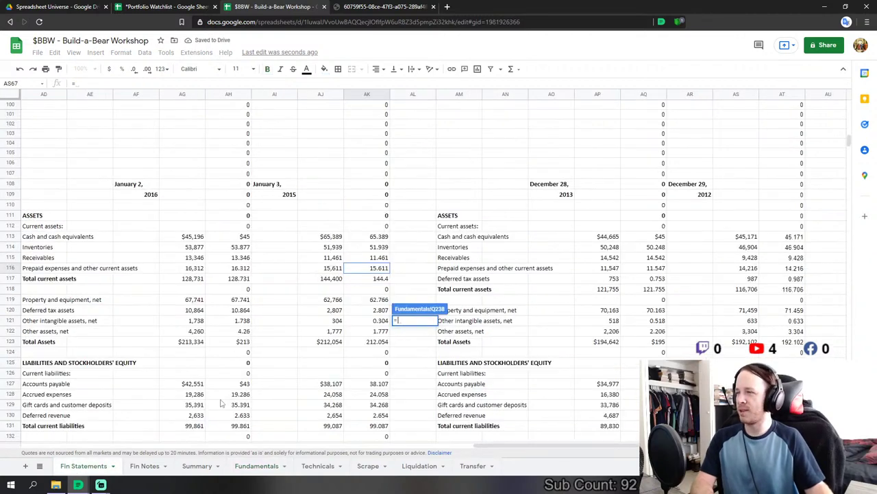
{"action": "left_click", "coordinate": [381, 302]}
{"action": "key", "text": "Return"}
- Link FY2014 Intangible Assets to the other intangible assets value in AK121
{"action": "scroll", "coordinate": [423, 346], "scroll_direction": "down", "scroll_amount": 4}
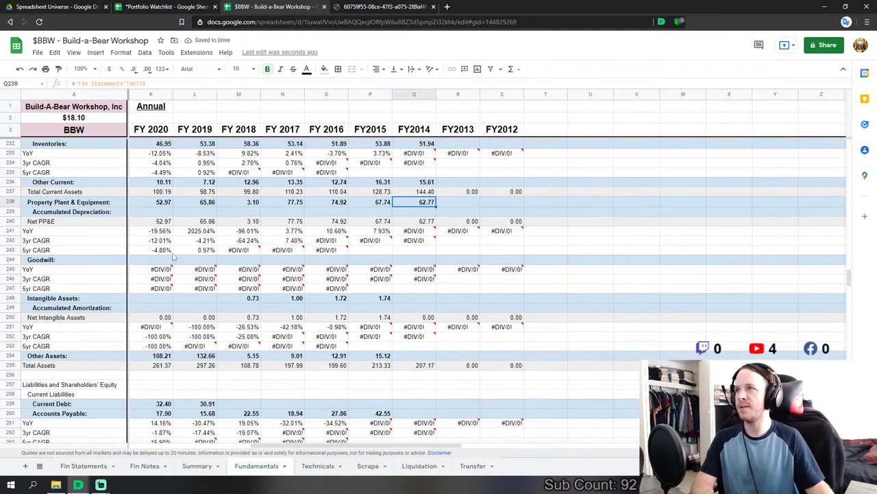
{"action": "left_click", "coordinate": [410, 300]}
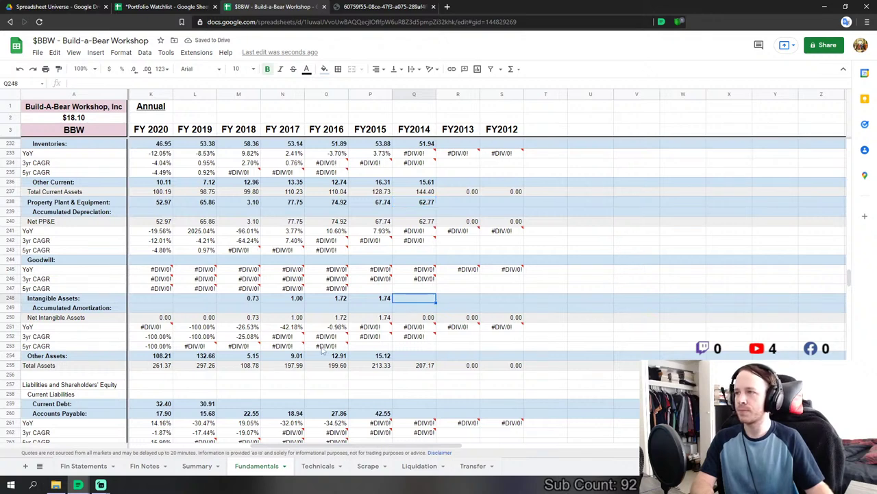
{"action": "type", "text": "="}
{"action": "left_click", "coordinate": [71, 465]}
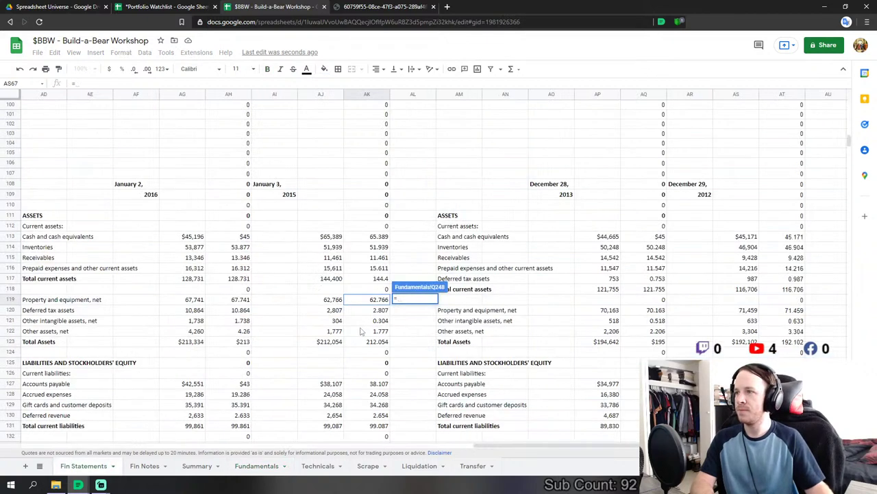
{"action": "left_click", "coordinate": [384, 322]}
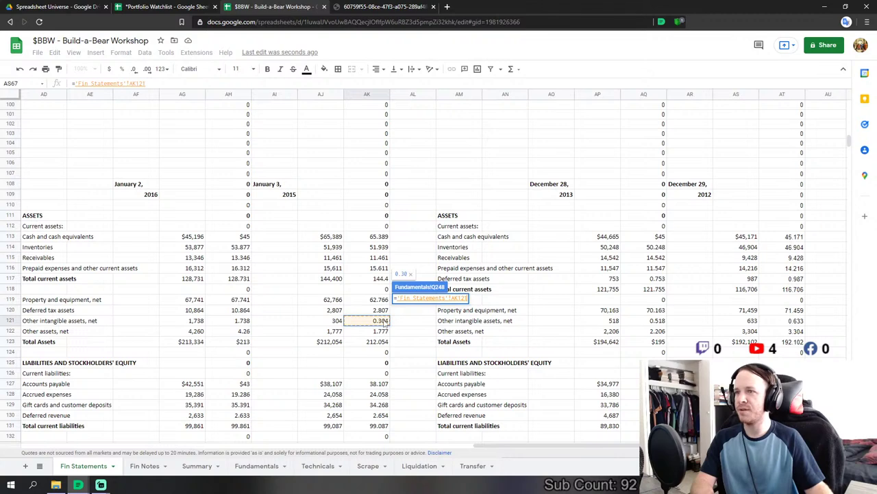
{"action": "key", "text": "Return"}
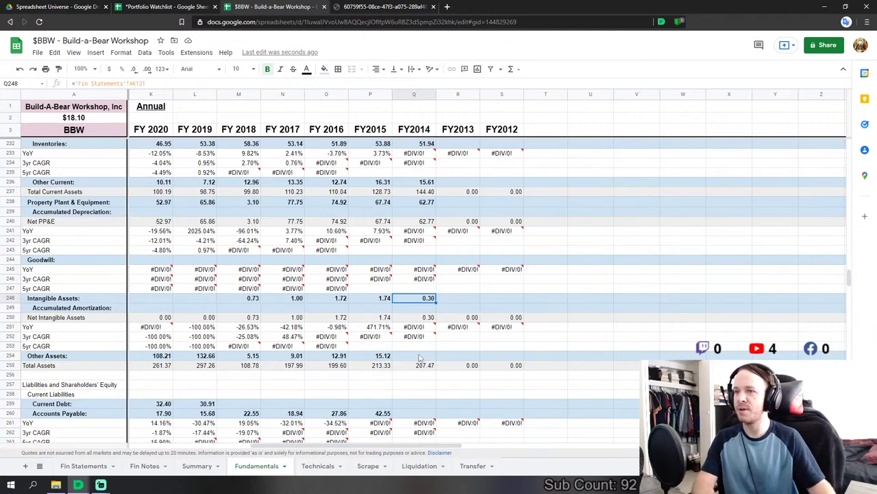
- Set FY2014 Other Assets to AK122 plus deferred tax assets AK120, giving 4.58
{"action": "left_click", "coordinate": [423, 357]}
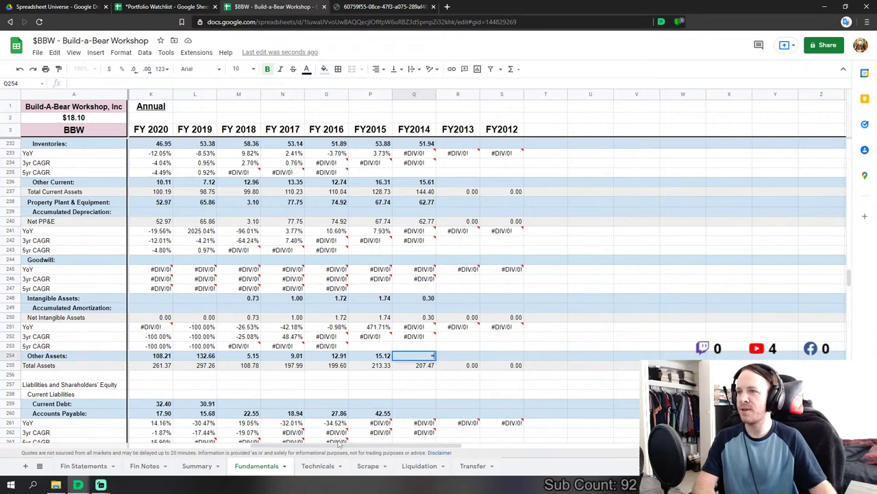
{"action": "type", "text": "="}
{"action": "left_click", "coordinate": [83, 466]}
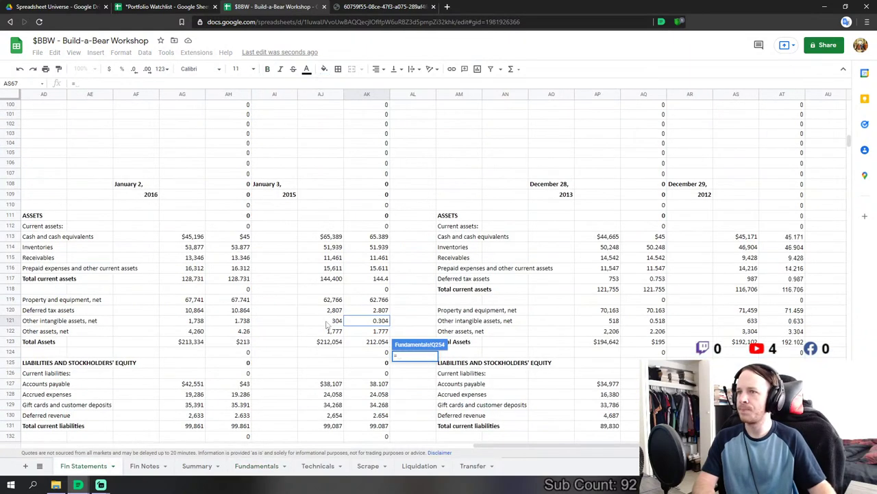
{"action": "left_click", "coordinate": [382, 330]}
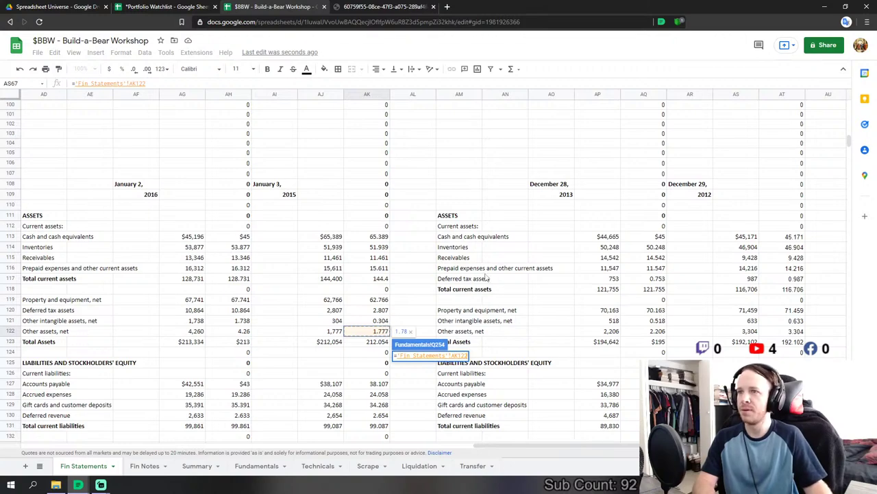
{"action": "key", "text": "Return"}
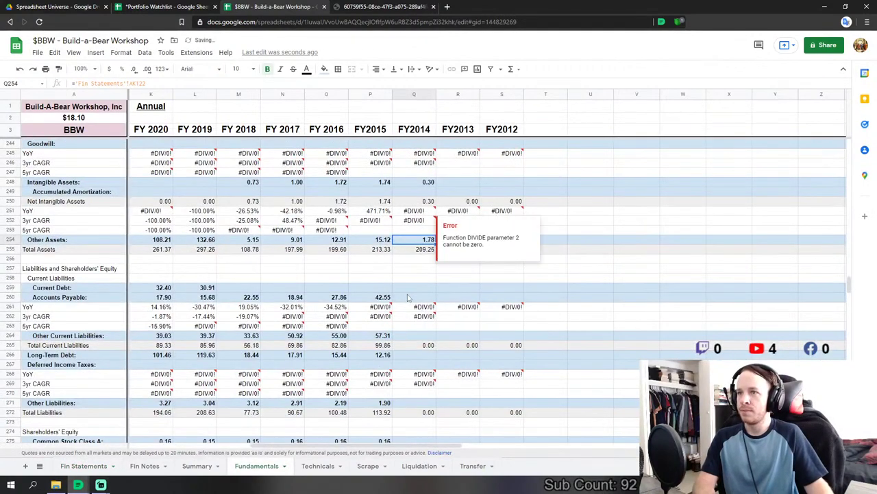
{"action": "left_click", "coordinate": [408, 297]}
{"action": "scroll", "coordinate": [432, 220], "scroll_direction": "up", "scroll_amount": 2}
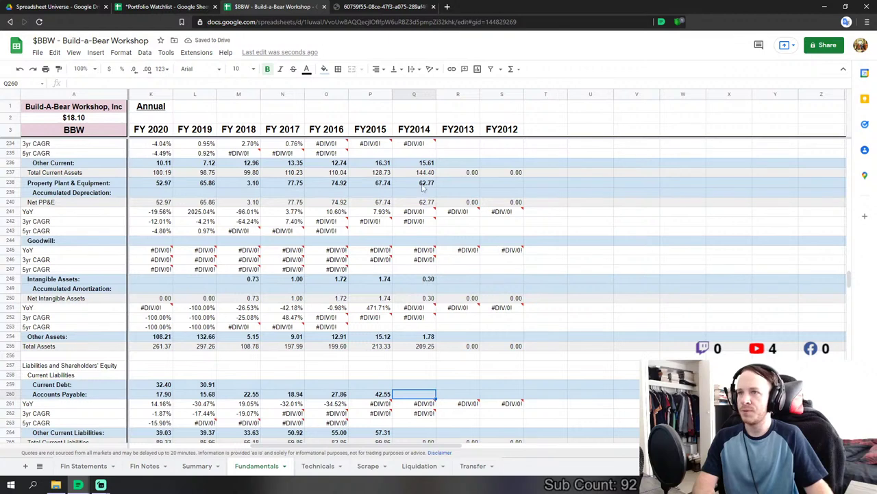
{"action": "left_click", "coordinate": [414, 336]}
{"action": "key", "text": "Return"}
{"action": "type", "text": "+"}
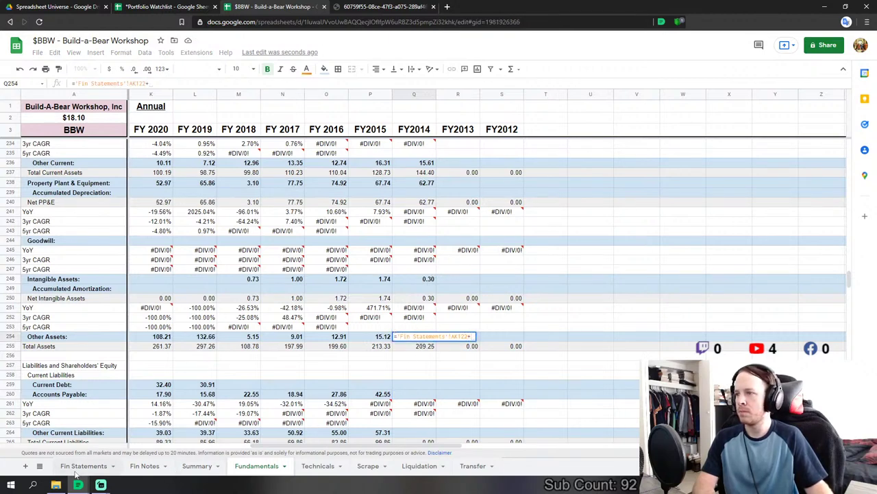
{"action": "left_click", "coordinate": [83, 465]}
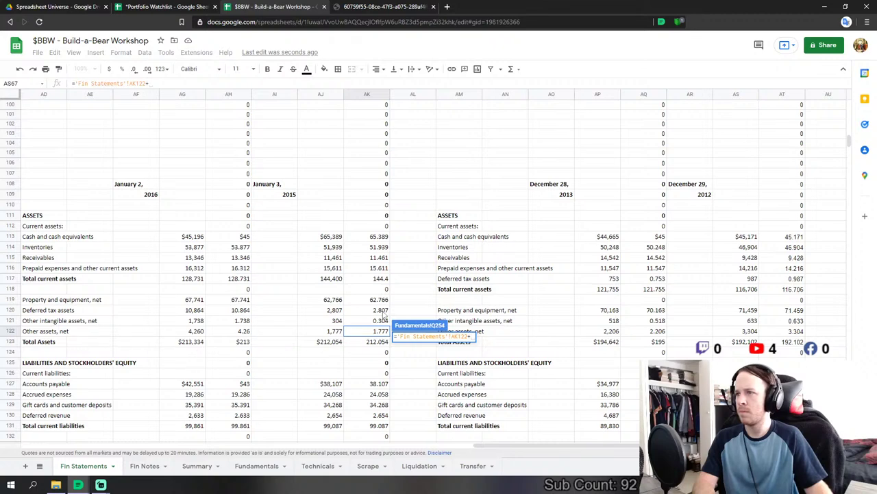
{"action": "left_click", "coordinate": [383, 311]}
{"action": "key", "text": "Return"}
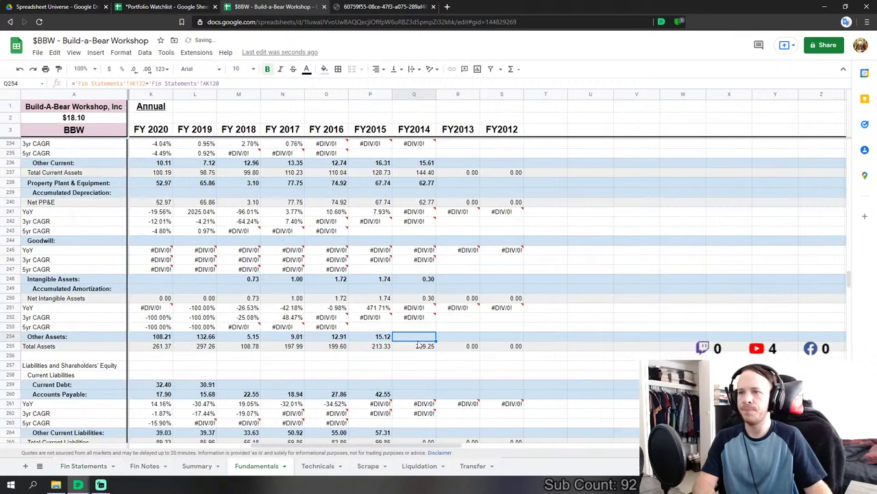
{"action": "left_click", "coordinate": [416, 394]}
{"action": "scroll", "coordinate": [416, 394], "scroll_direction": "down", "scroll_amount": 2}
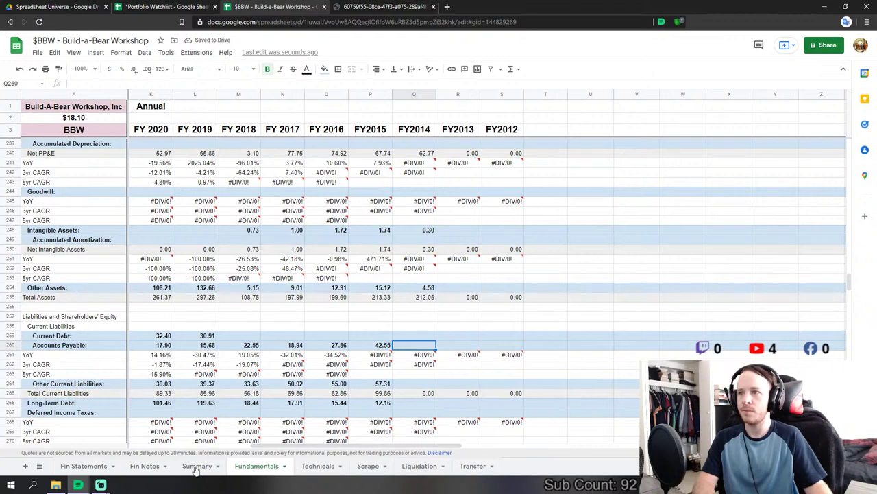
- Link FY2014 Accounts Payable to the Fin Statements accounts payable value AK127
{"action": "type", "text": "="}
{"action": "left_click", "coordinate": [83, 466]}
{"action": "scroll", "coordinate": [320, 317], "scroll_direction": "down", "scroll_amount": 2}
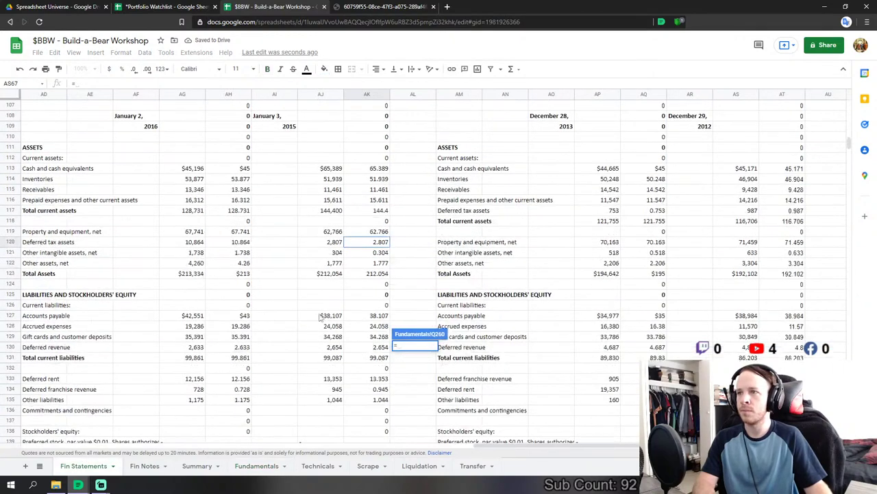
{"action": "key", "text": "Escape"}
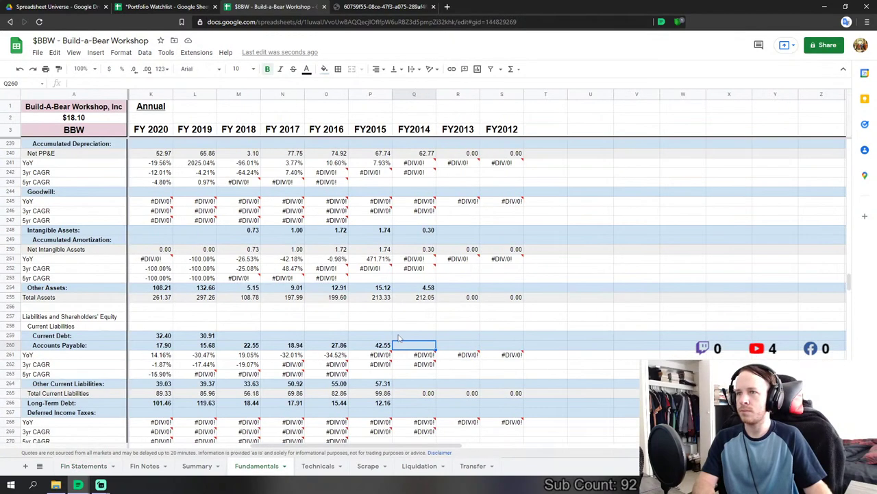
{"action": "type", "text": "="}
{"action": "left_click", "coordinate": [81, 465]}
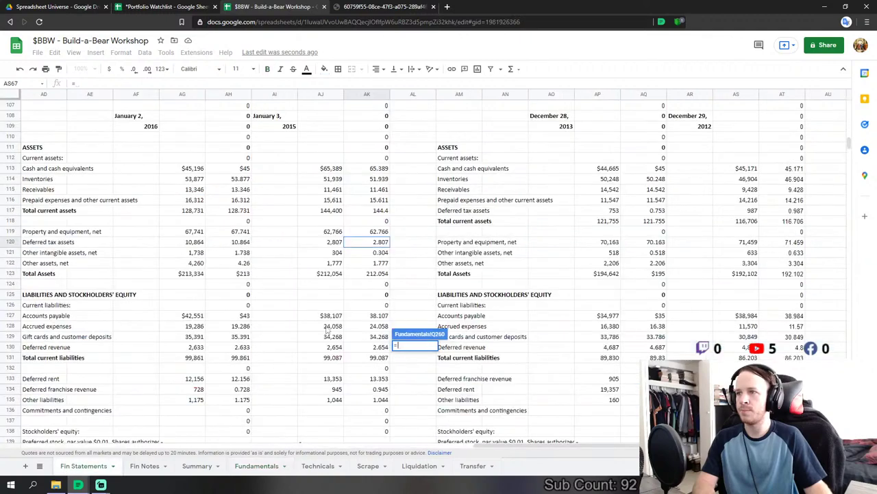
{"action": "left_click", "coordinate": [380, 316]}
{"action": "key", "text": "Return"}
- Set FY2014 Other Current Liabilities to AK128+AK129+AK130 (accrued expenses, gift cards, deferred revenue)
{"action": "left_click", "coordinate": [412, 385]}
{"action": "scroll", "coordinate": [411, 386], "scroll_direction": "down", "scroll_amount": 2}
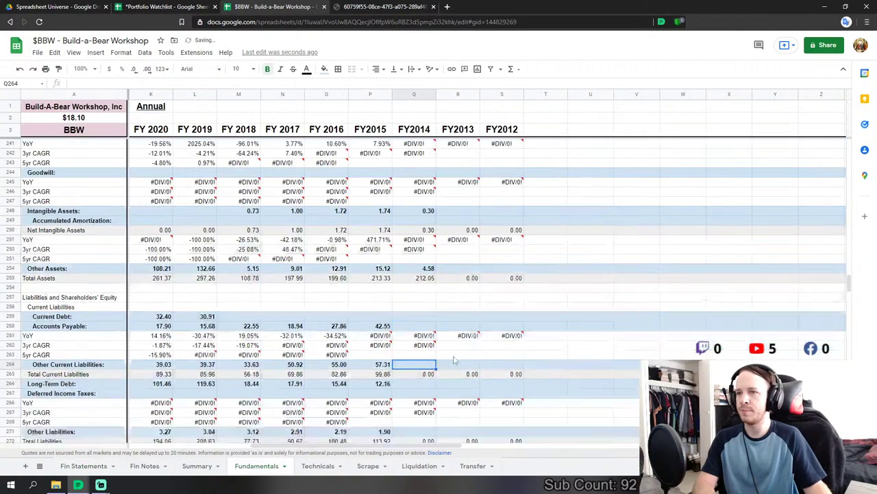
{"action": "type", "text": "="}
{"action": "left_click", "coordinate": [82, 466]}
{"action": "left_click", "coordinate": [358, 328]}
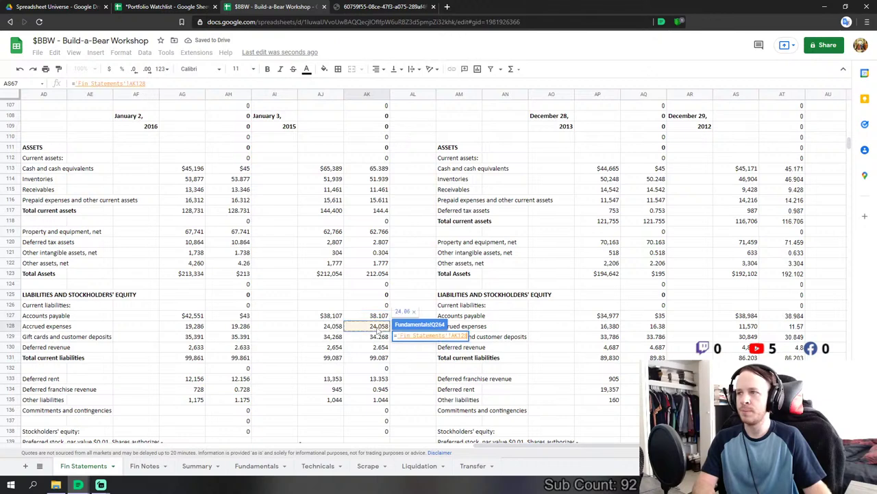
{"action": "type", "text": "+"}
{"action": "left_click", "coordinate": [373, 336]}
{"action": "type", "text": "+"}
{"action": "left_click", "coordinate": [388, 347]}
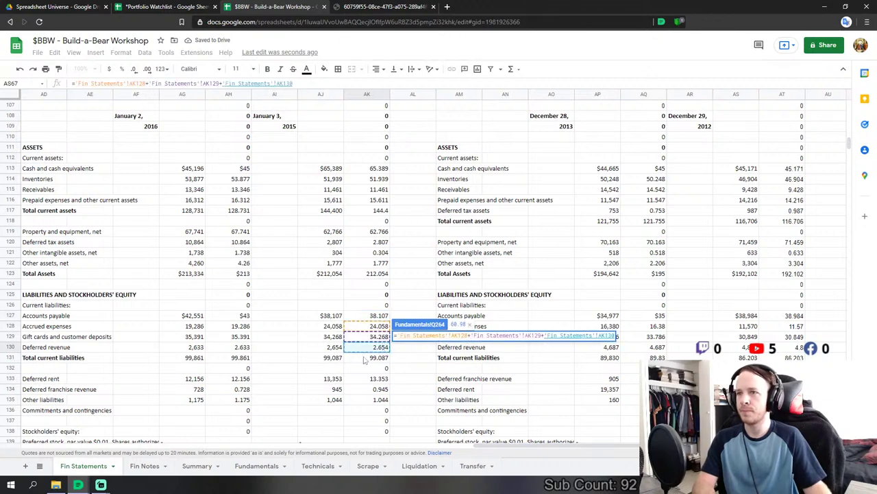
{"action": "key", "text": "Return"}
- Link Long-Term Debt to deferred rent AK133 and Other Liabilities to AK134+AK135
{"action": "left_click", "coordinate": [421, 355]}
{"action": "type", "text": "="}
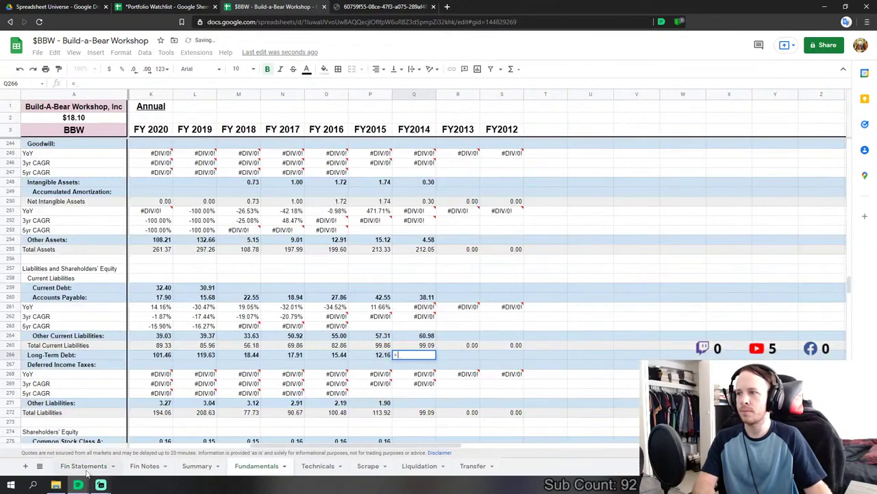
{"action": "left_click", "coordinate": [82, 465]}
{"action": "left_click", "coordinate": [375, 380]}
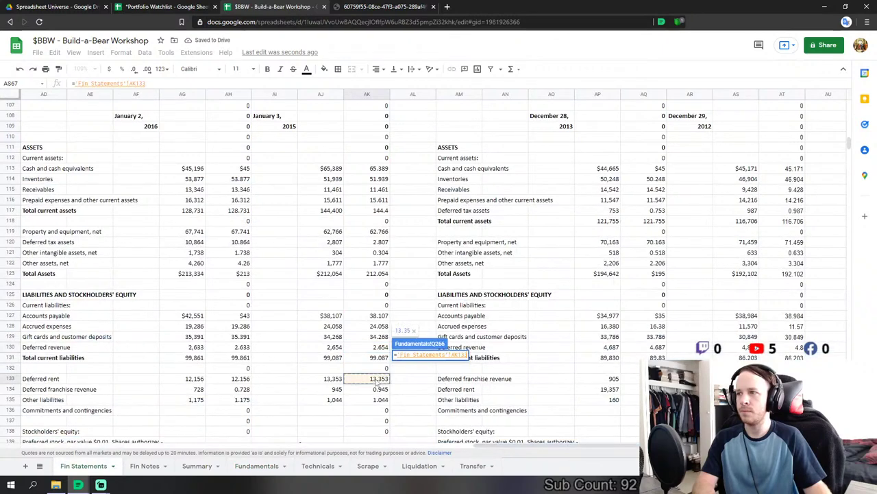
{"action": "key", "text": "Return"}
{"action": "left_click", "coordinate": [408, 403]}
{"action": "type", "text": "="}
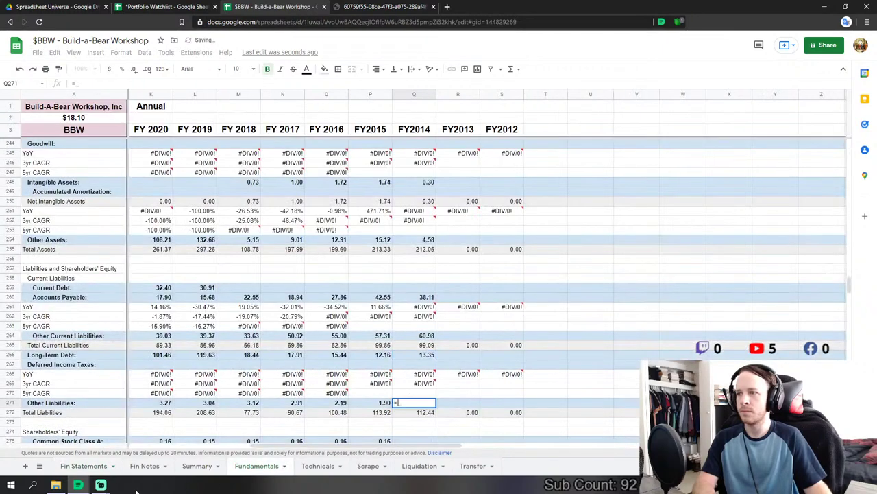
{"action": "left_click", "coordinate": [83, 466]}
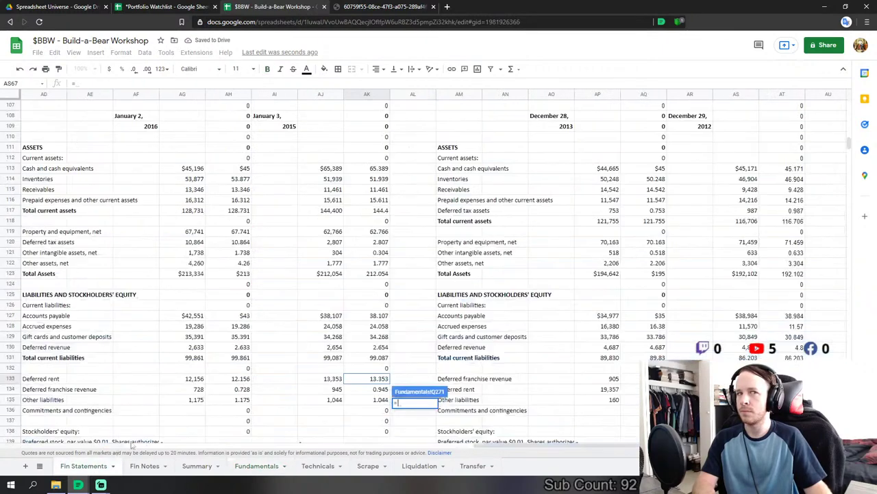
{"action": "left_click", "coordinate": [375, 388]}
{"action": "type", "text": "+"}
{"action": "left_click", "coordinate": [375, 399]}
{"action": "key", "text": "Return"}
- Link FY2014 Common Stock Class A to the common stock value in AK140
{"action": "scroll", "coordinate": [476, 332], "scroll_direction": "down", "scroll_amount": 3}
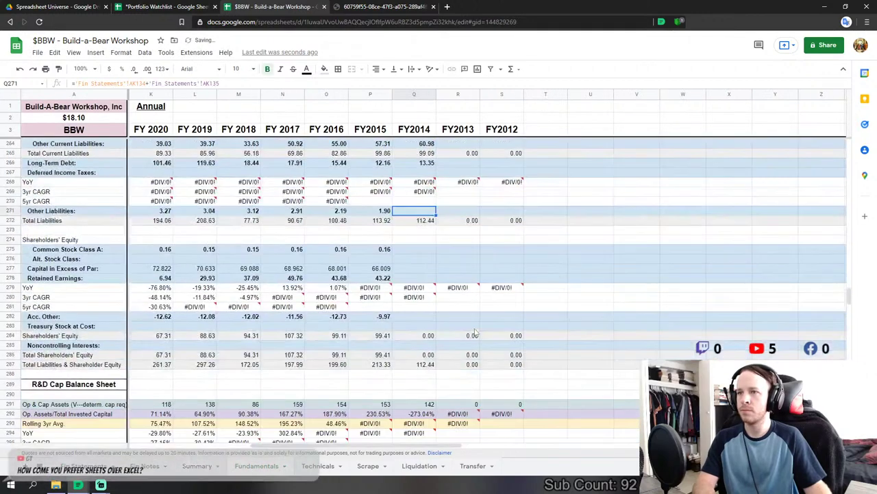
{"action": "left_click", "coordinate": [426, 253]}
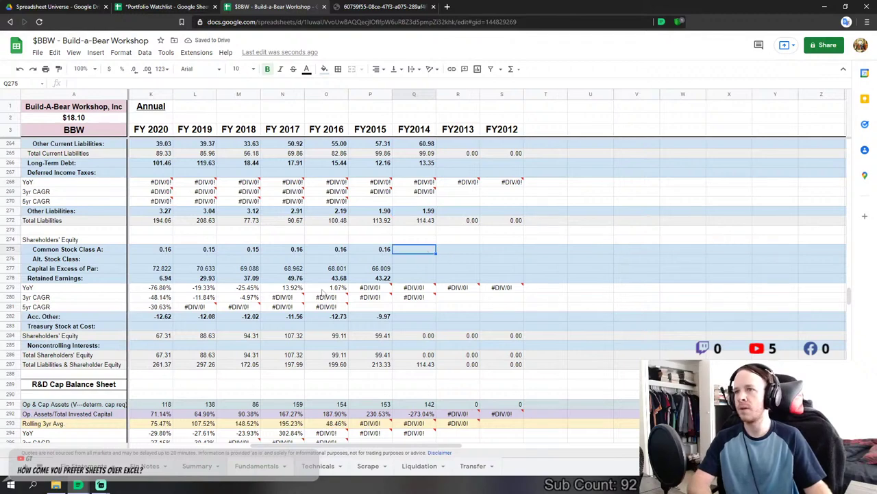
{"action": "type", "text": "="}
{"action": "left_click", "coordinate": [84, 466]}
{"action": "scroll", "coordinate": [302, 381], "scroll_direction": "down", "scroll_amount": 2}
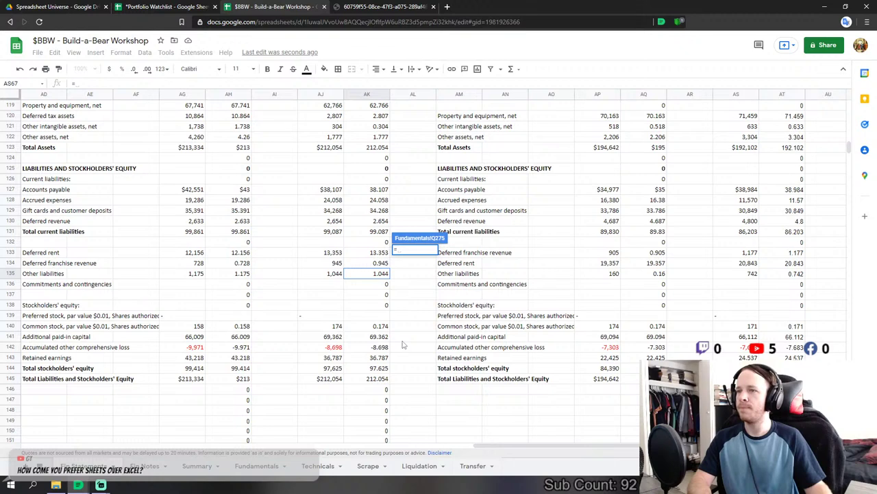
{"action": "left_click", "coordinate": [374, 328]}
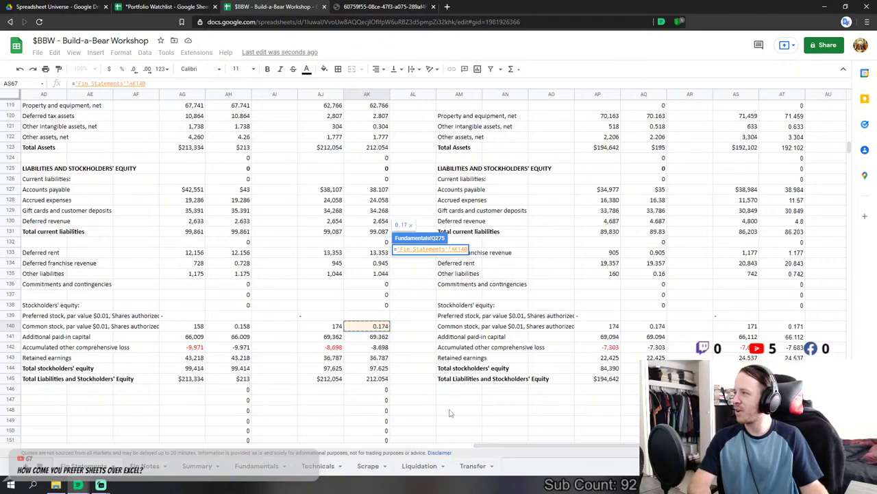
{"action": "key", "text": "Return"}
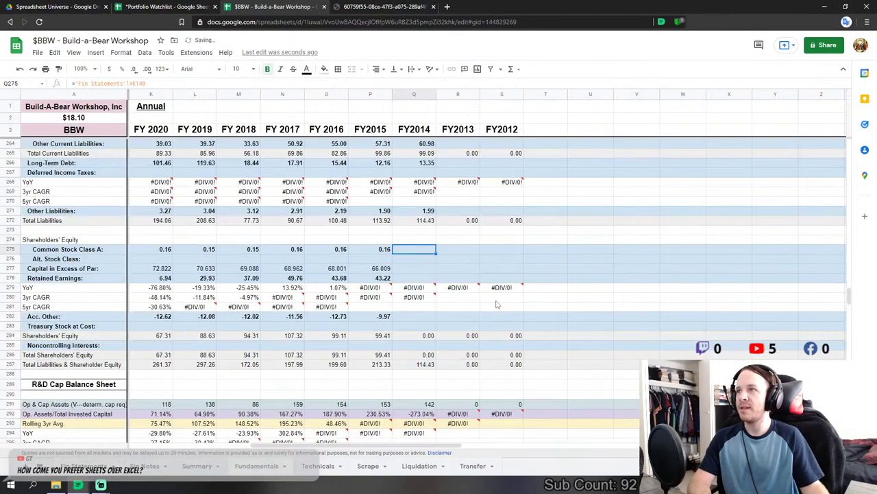
- Enter ticker BBW in a spare cell with a GOOGLEFINANCE price lookup below it
{"action": "left_click", "coordinate": [603, 201]}
{"action": "type", "text": "BB"}
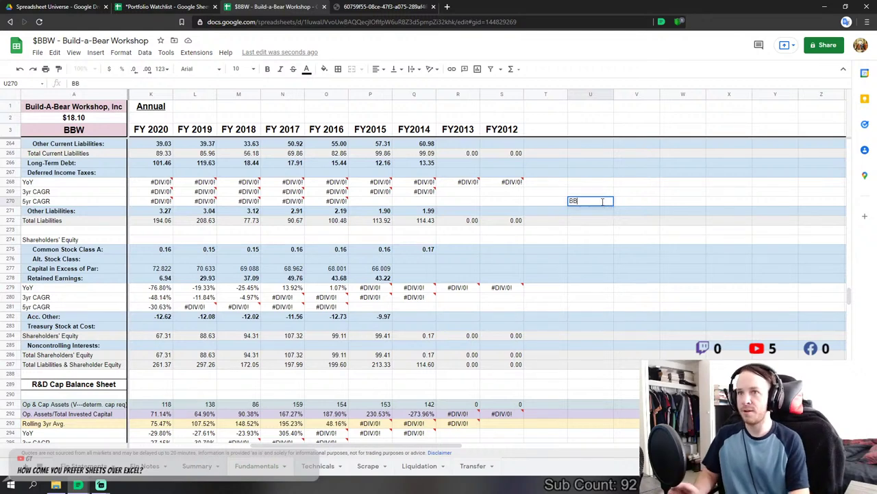
{"action": "type", "text": "W"}
{"action": "key", "text": "Return"}
{"action": "key", "text": "Down"}
{"action": "key", "text": "Down"}
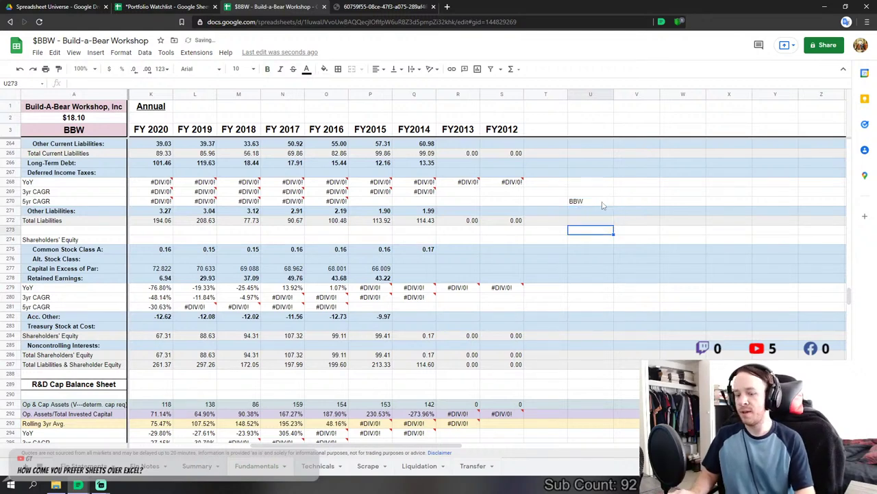
{"action": "type", "text": "=goo"}
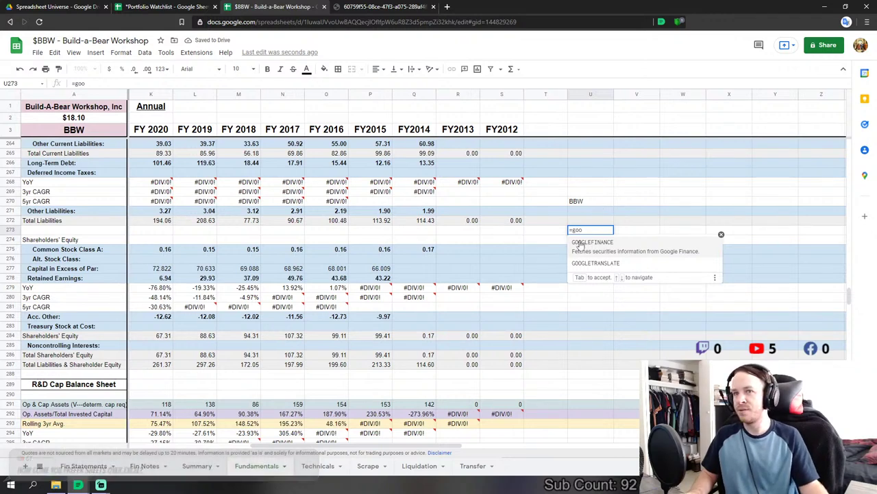
{"action": "key", "text": "Tab"}
{"action": "left_click", "coordinate": [593, 203]}
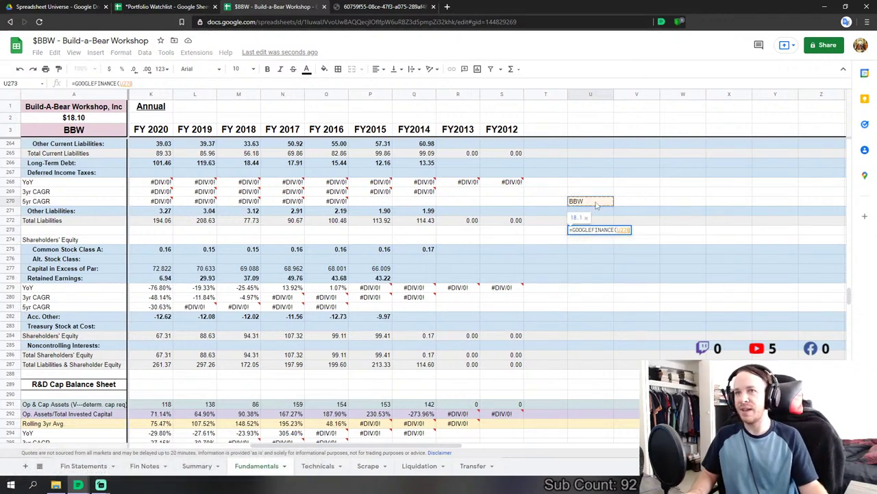
{"action": "key", "text": "Return"}
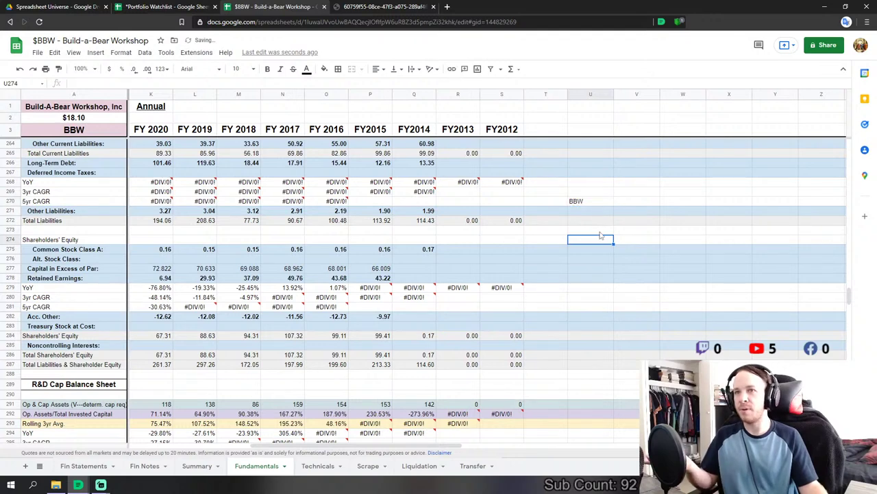
- Format the looked-up price 18.1 as currency and inspect the related formulas
{"action": "left_click", "coordinate": [599, 233]}
{"action": "left_click", "coordinate": [162, 68]}
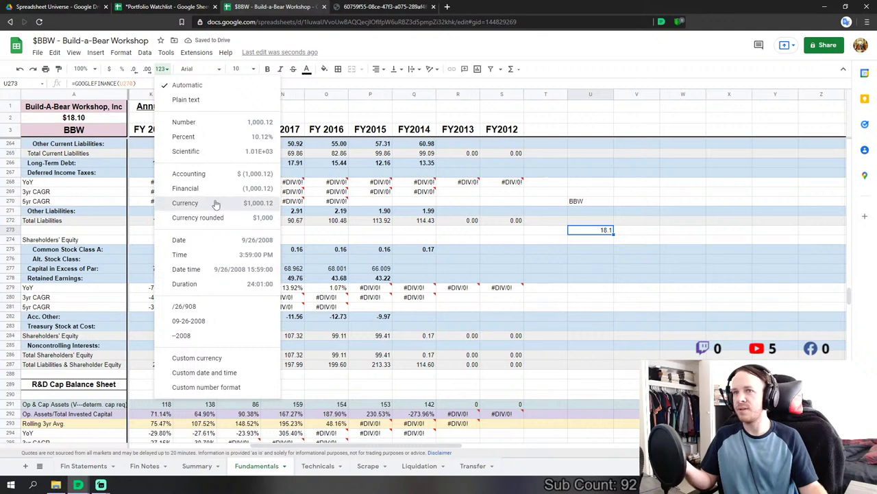
{"action": "left_click", "coordinate": [185, 203]}
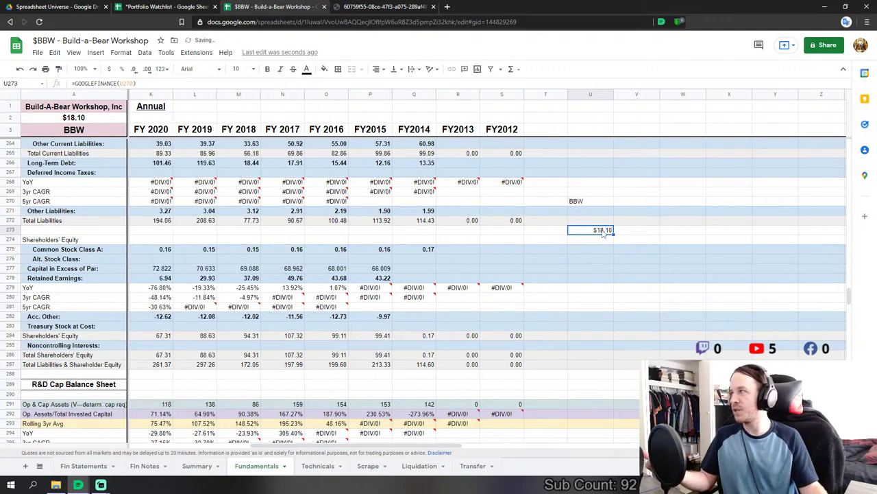
{"action": "left_click", "coordinate": [69, 120]}
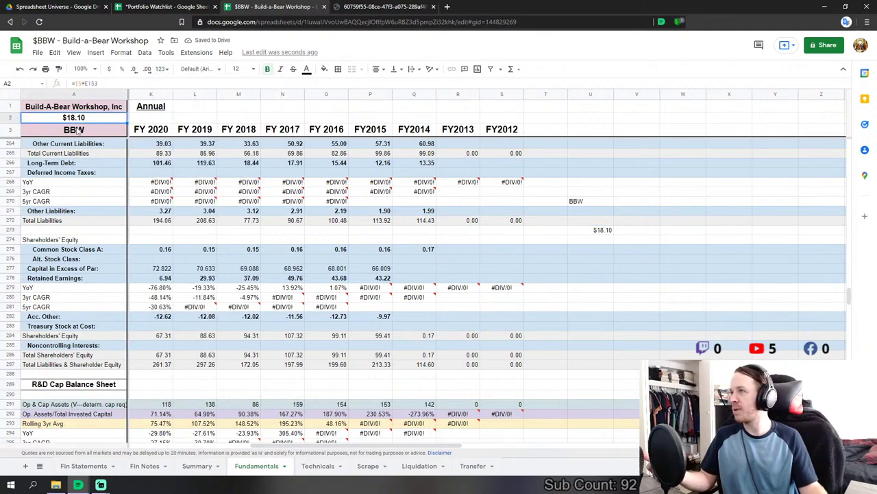
{"action": "left_click", "coordinate": [75, 130]}
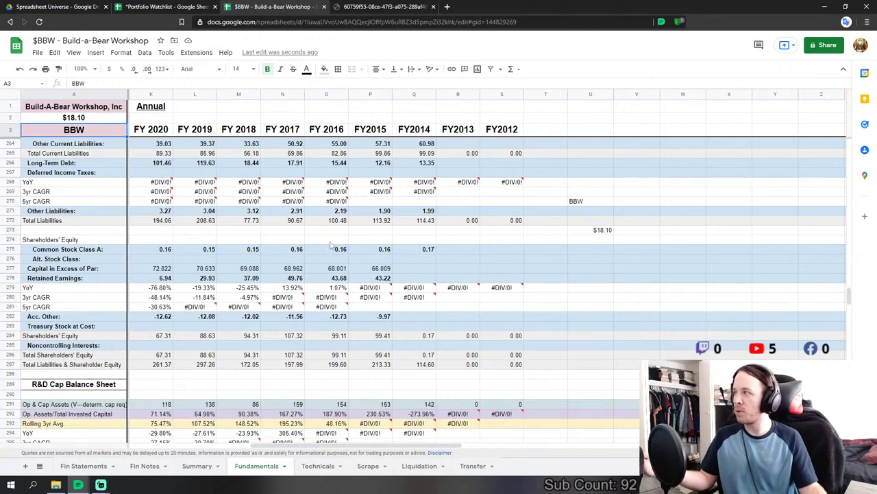
{"action": "left_click", "coordinate": [599, 233]}
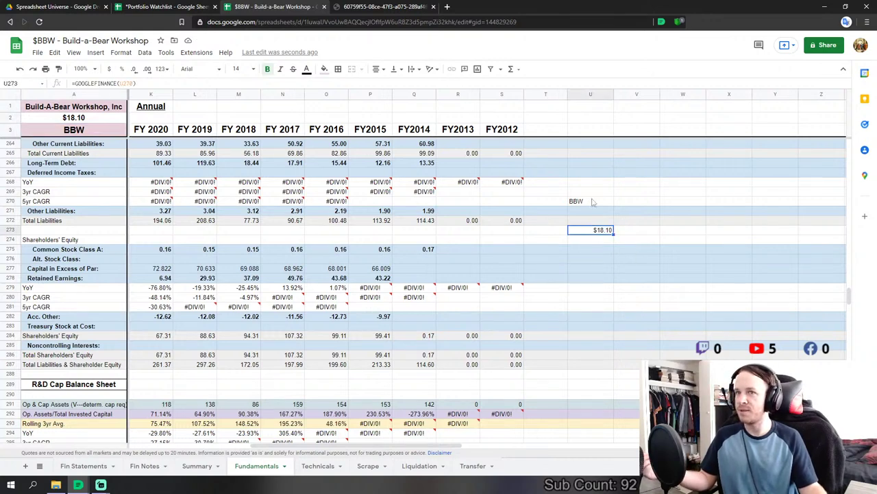
- Change the scratch ticker to HD, then to BBY, and select both scratch cells
{"action": "left_click", "coordinate": [586, 203]}
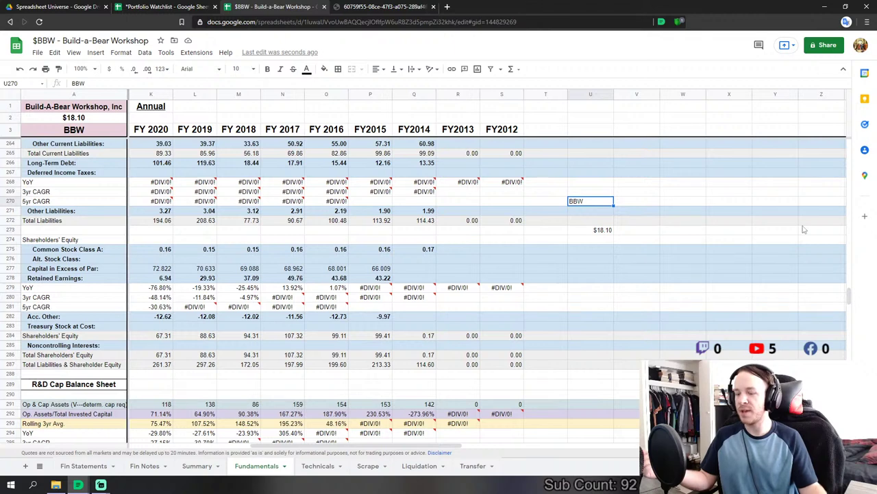
{"action": "type", "text": "HD"}
{"action": "key", "text": "Return"}
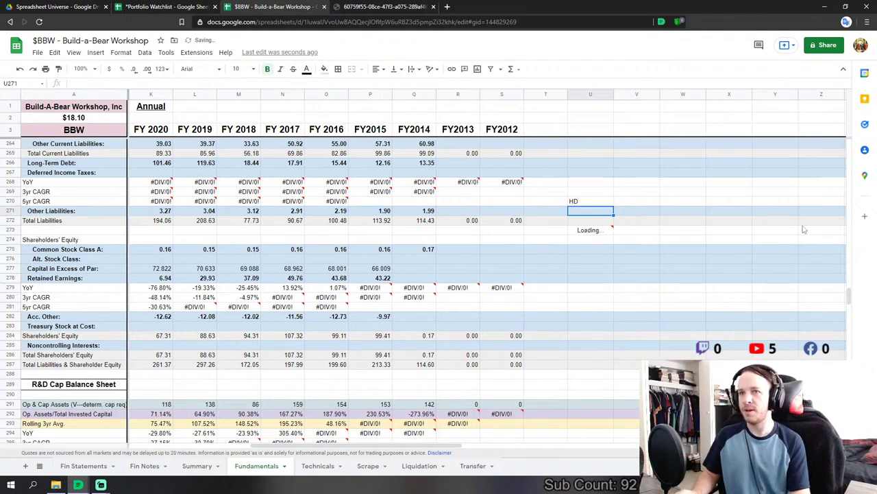
{"action": "key", "text": "Up"}
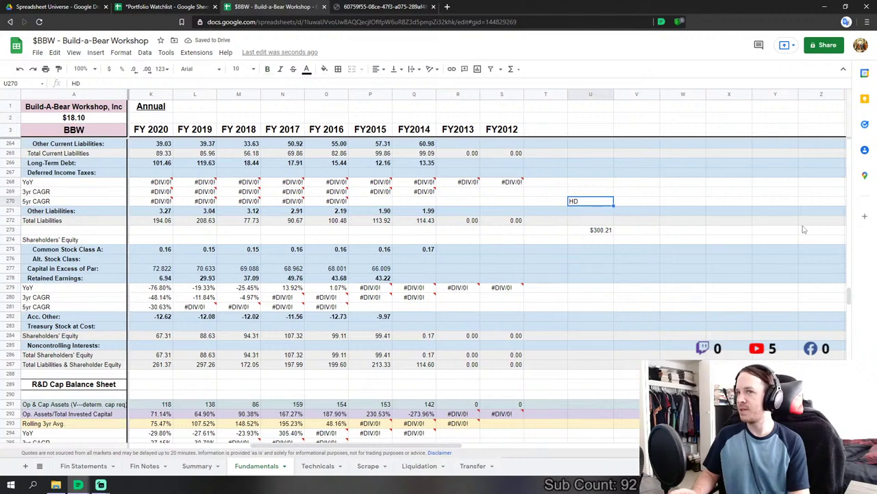
{"action": "type", "text": "BBY"}
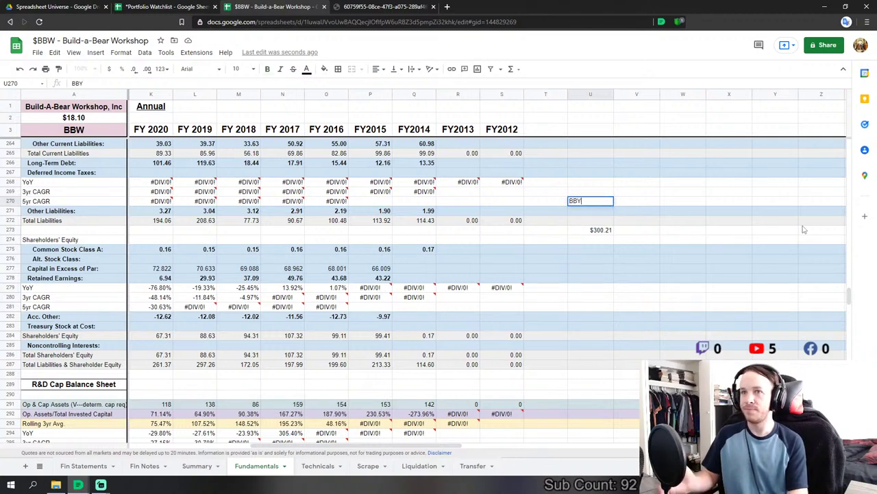
{"action": "key", "text": "Return"}
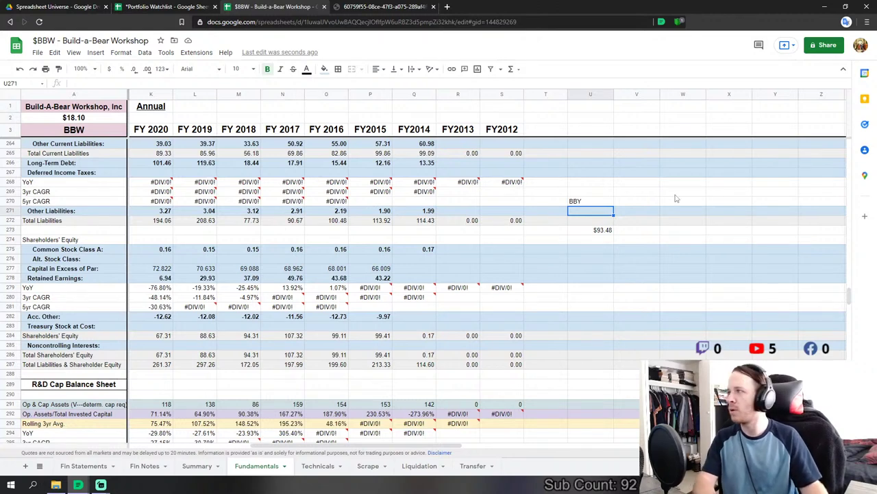
{"action": "left_click_drag", "start_coordinate": [587, 200], "coordinate": [589, 231]}
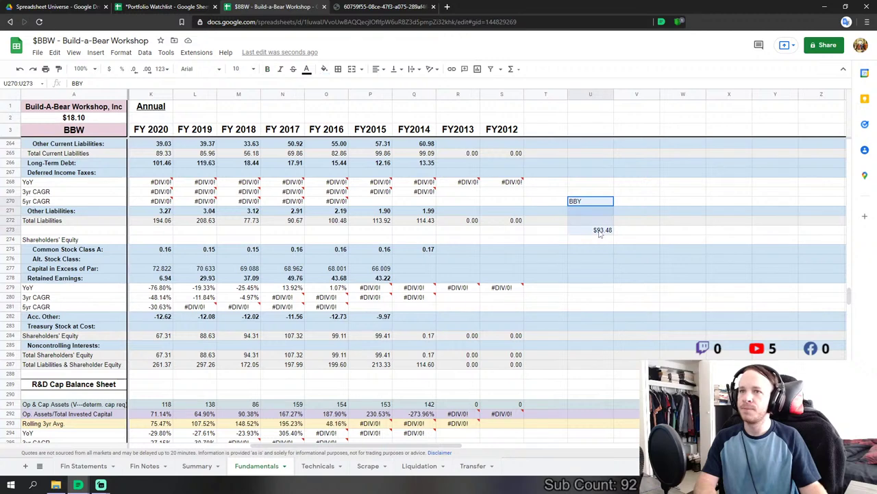
- Delete the scratch ticker and price cells, then browse the Spreadsheet Universe Drive folder
{"action": "key", "text": "Delete"}
{"action": "left_click", "coordinate": [55, 6]}
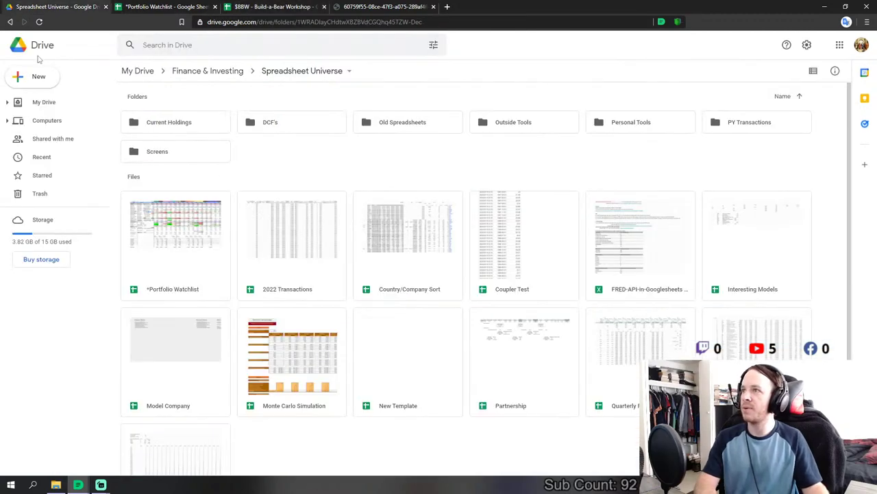
{"action": "scroll", "coordinate": [330, 176], "scroll_direction": "down", "scroll_amount": 1}
{"action": "scroll", "coordinate": [319, 166], "scroll_direction": "up", "scroll_amount": 1}
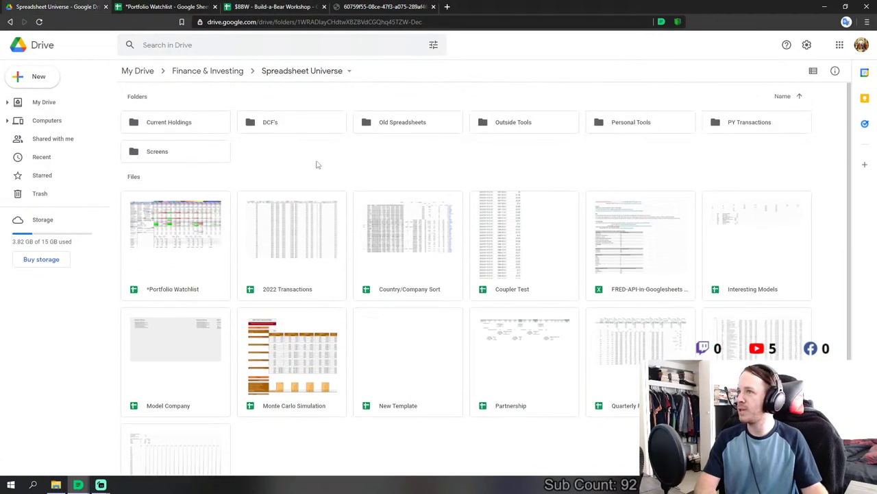
{"action": "scroll", "coordinate": [263, 204], "scroll_direction": "down", "scroll_amount": 1}
{"action": "scroll", "coordinate": [267, 207], "scroll_direction": "up", "scroll_amount": 1}
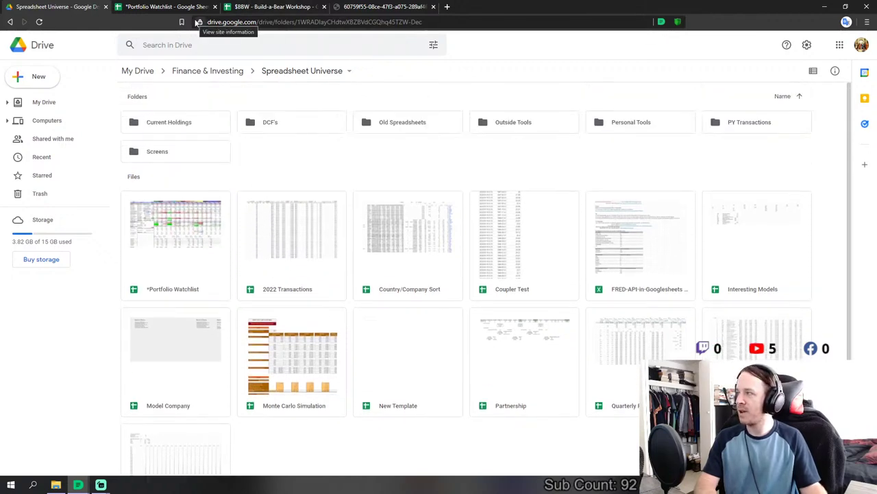
- Link FY2014 Capital in Excess of Par to additional paid-in capital in AK141
{"action": "left_click", "coordinate": [231, 6]}
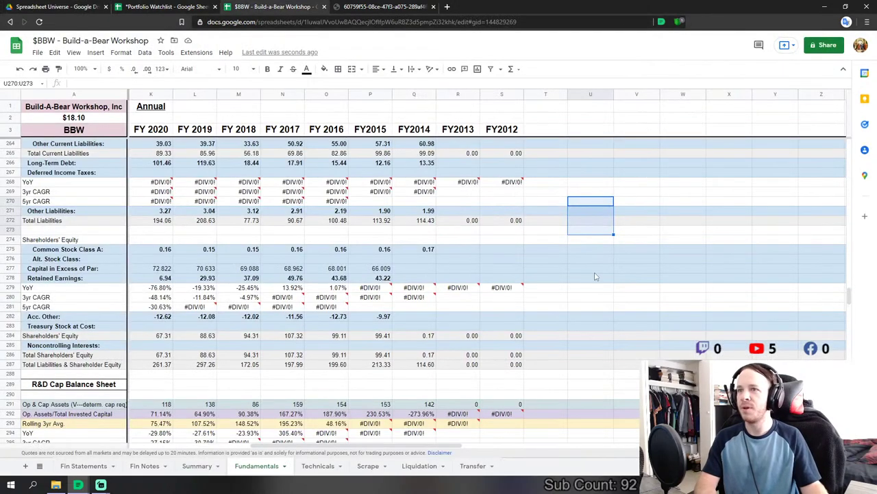
{"action": "left_click", "coordinate": [416, 269]}
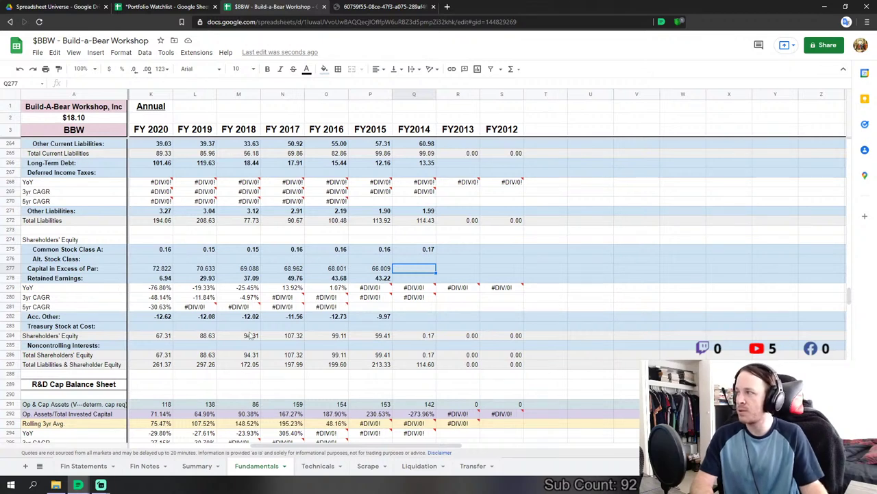
{"action": "type", "text": "="}
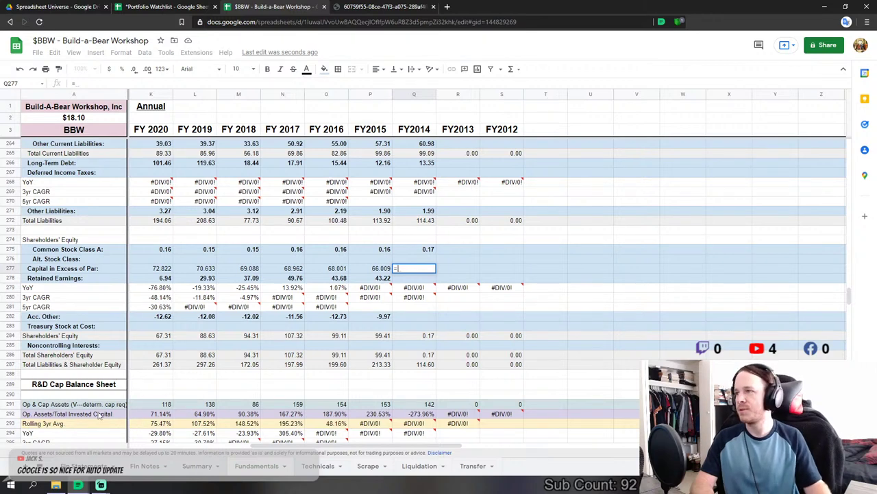
{"action": "left_click", "coordinate": [89, 465]}
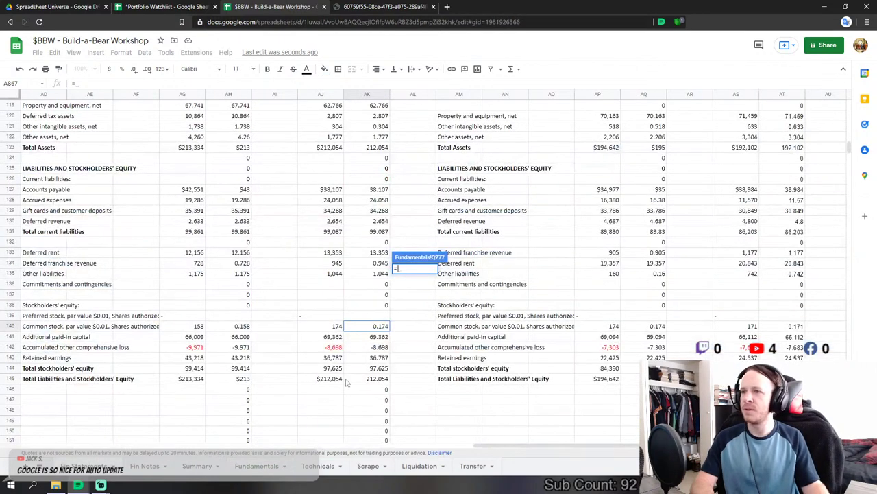
{"action": "left_click", "coordinate": [379, 337]}
{"action": "key", "text": "Return"}
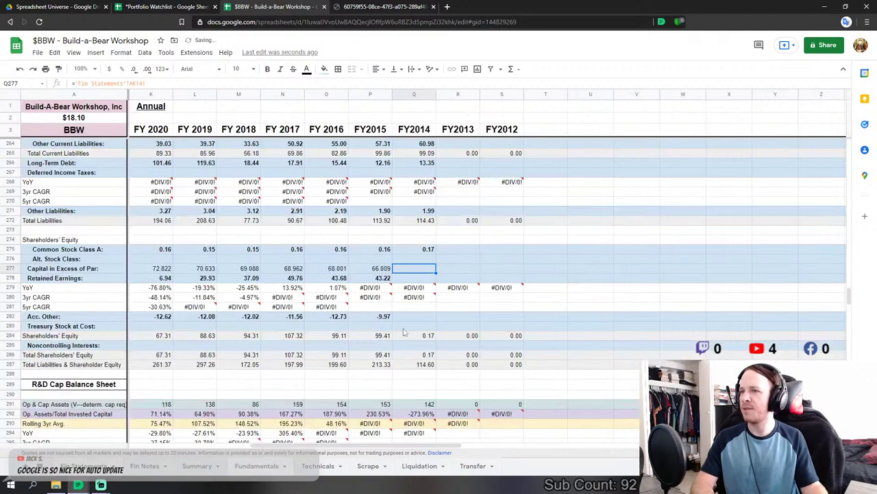
- Link FY2014 Retained Earnings to AK143 and Acc. Other to AK142
{"action": "left_click", "coordinate": [432, 277]}
{"action": "type", "text": "="}
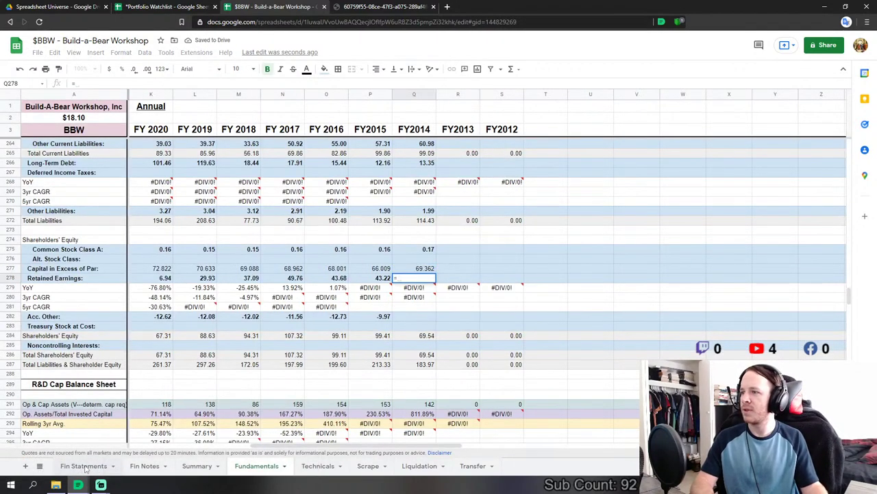
{"action": "left_click", "coordinate": [84, 466]}
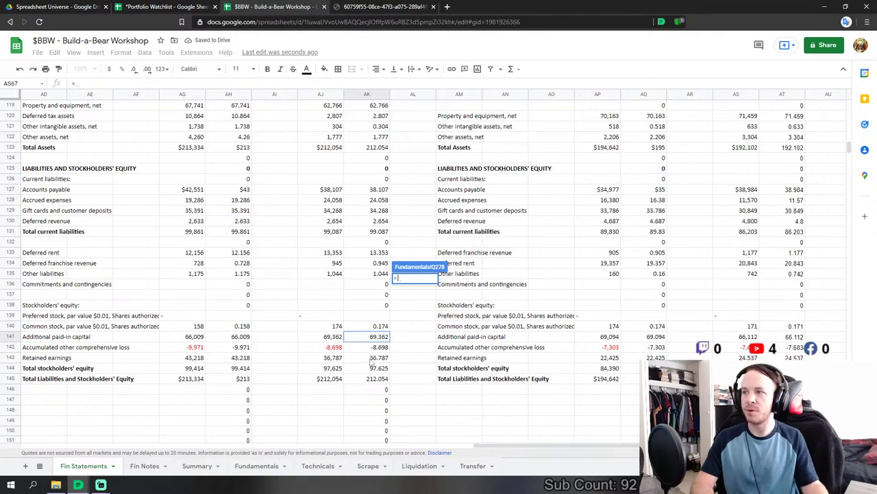
{"action": "left_click", "coordinate": [378, 358]}
{"action": "key", "text": "Return"}
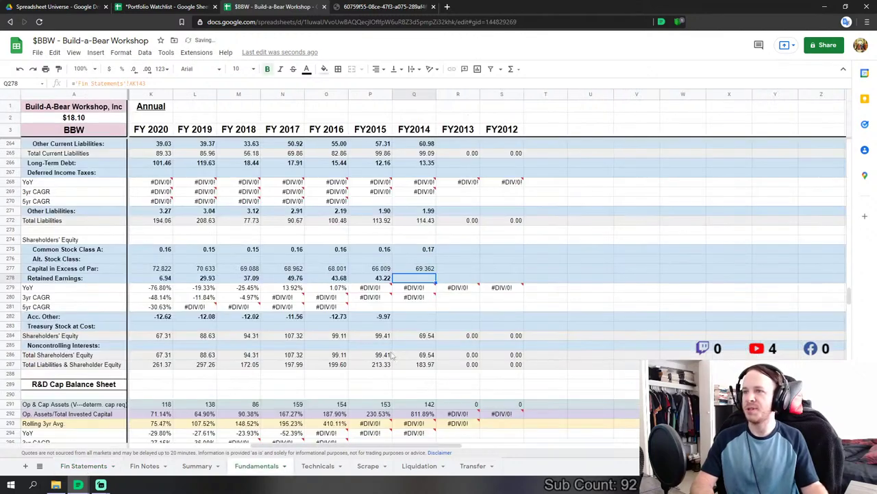
{"action": "left_click", "coordinate": [430, 318]}
{"action": "type", "text": "="}
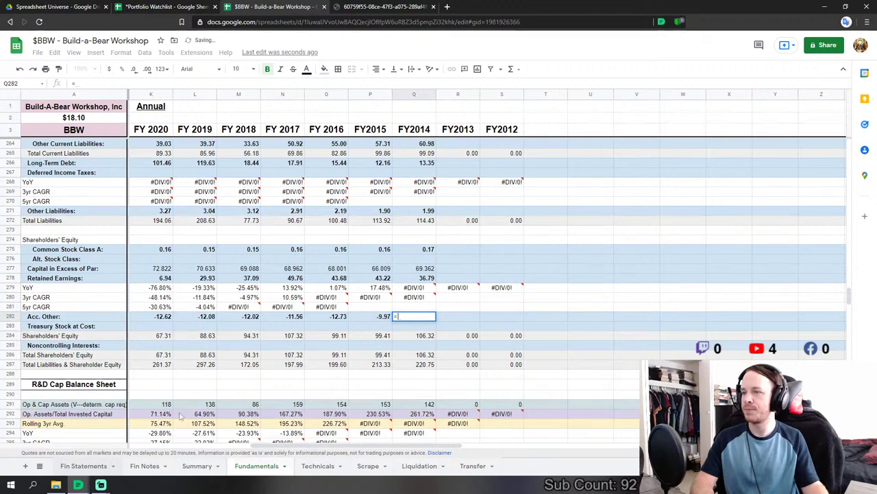
{"action": "left_click", "coordinate": [83, 465]}
{"action": "left_click", "coordinate": [381, 347]}
{"action": "key", "text": "Return"}
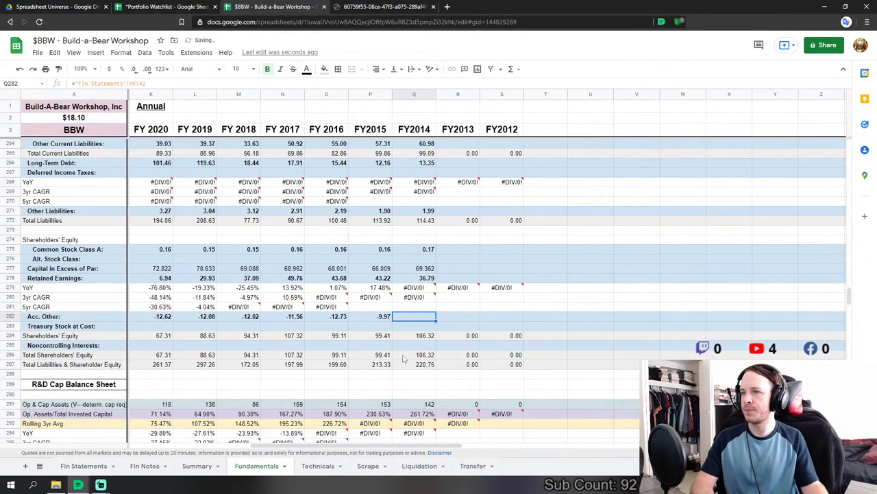
{"action": "left_click_drag", "start_coordinate": [441, 446], "coordinate": [475, 446]}
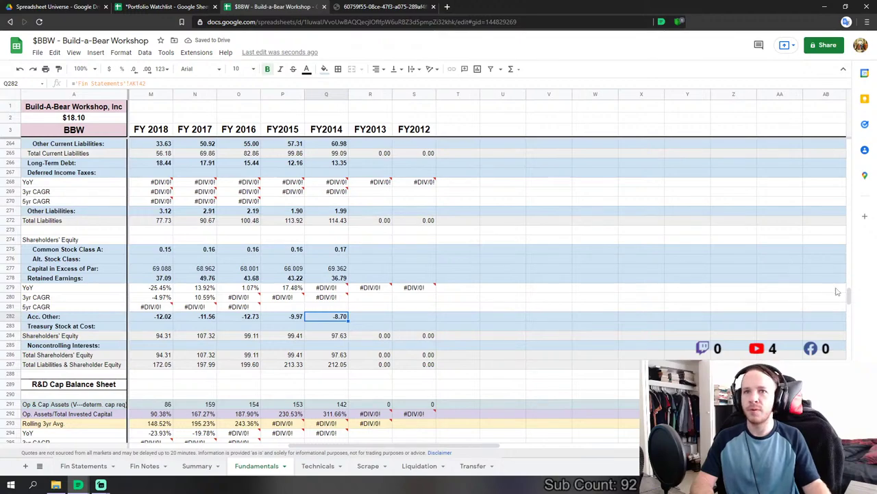
- Start a FY2013 Revenues formula pointing into Fin Statements columns AT–AV, then abandon it
{"action": "left_click_drag", "start_coordinate": [854, 296], "coordinate": [854, 144]}
{"action": "scroll", "coordinate": [379, 294], "scroll_direction": "down", "scroll_amount": 5}
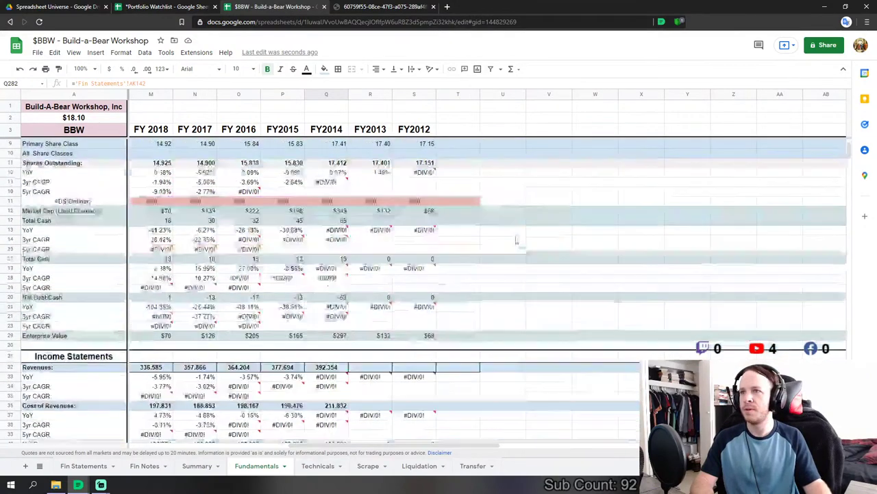
{"action": "left_click", "coordinate": [374, 273]}
{"action": "type", "text": "="}
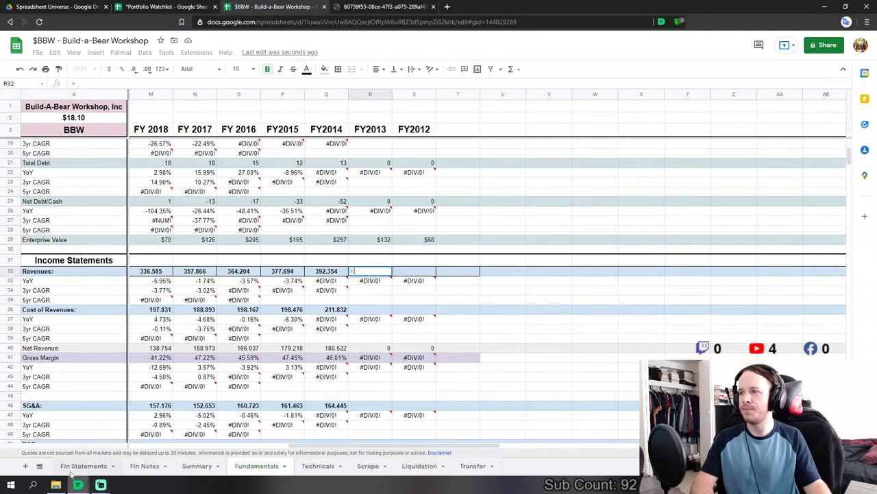
{"action": "left_click", "coordinate": [83, 465]}
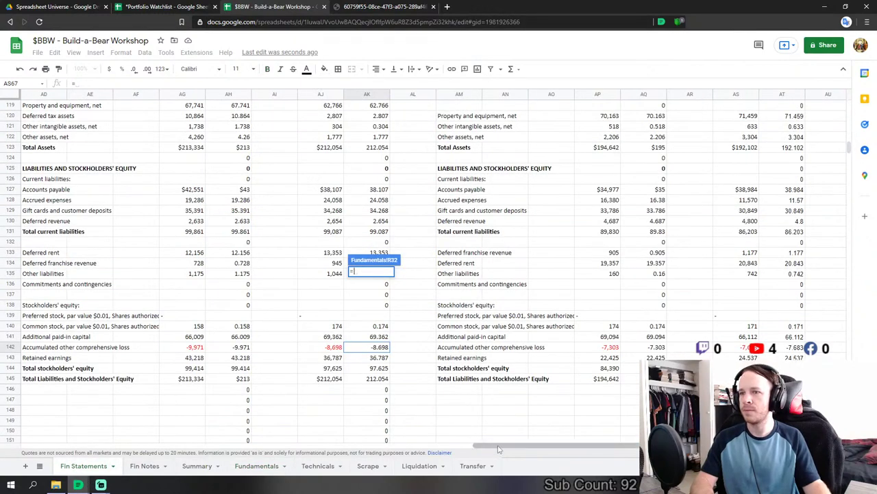
{"action": "left_click_drag", "start_coordinate": [491, 446], "coordinate": [618, 442]}
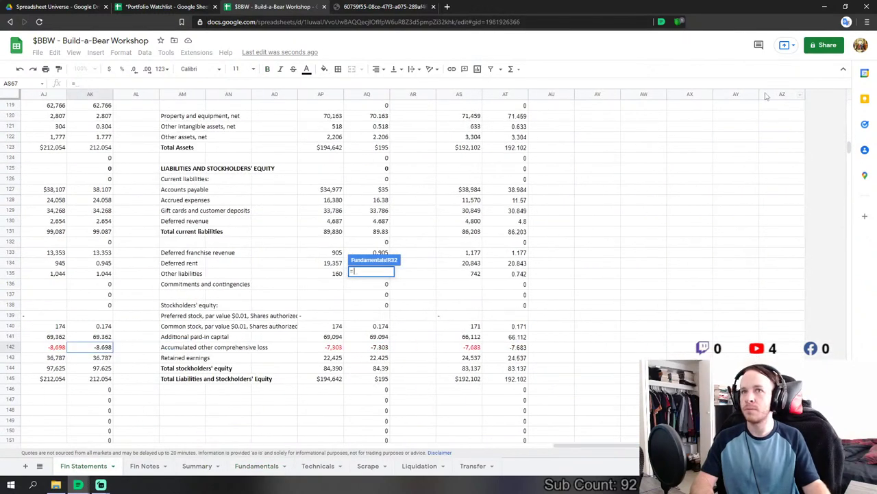
{"action": "left_click_drag", "start_coordinate": [768, 96], "coordinate": [519, 96]}
{"action": "left_click", "coordinate": [519, 96]}
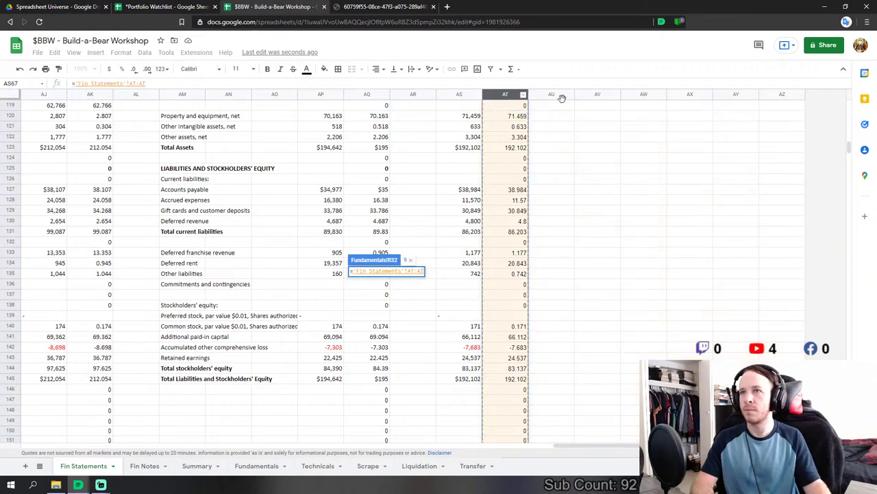
{"action": "left_click", "coordinate": [579, 133]}
{"action": "key", "text": "Escape"}
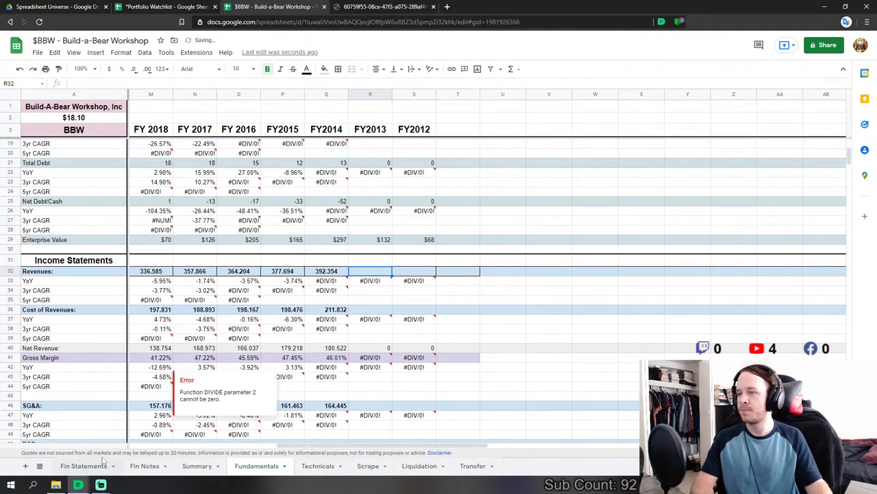
- Insert seven blank columns right of AT:AZ on Fin Statements, then return to Fundamentals
{"action": "left_click", "coordinate": [105, 463]}
{"action": "left_click_drag", "start_coordinate": [819, 98], "coordinate": [538, 95]}
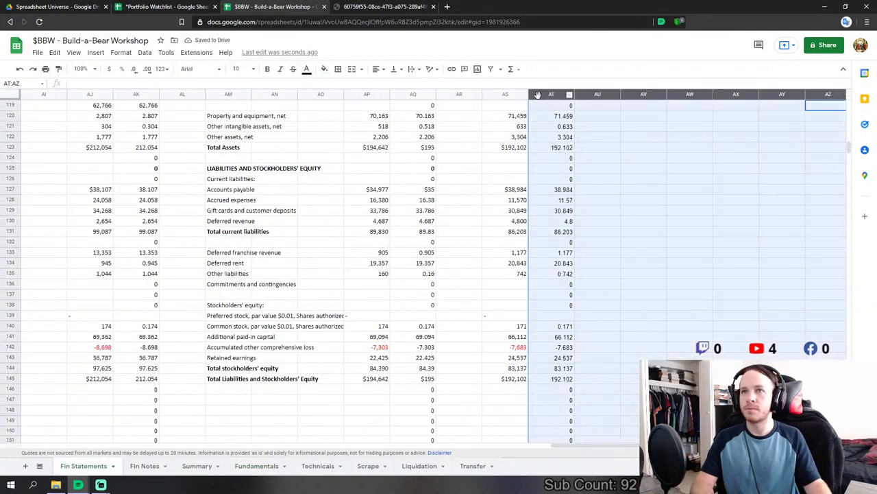
{"action": "right_click", "coordinate": [565, 96]}
{"action": "left_click", "coordinate": [634, 187]}
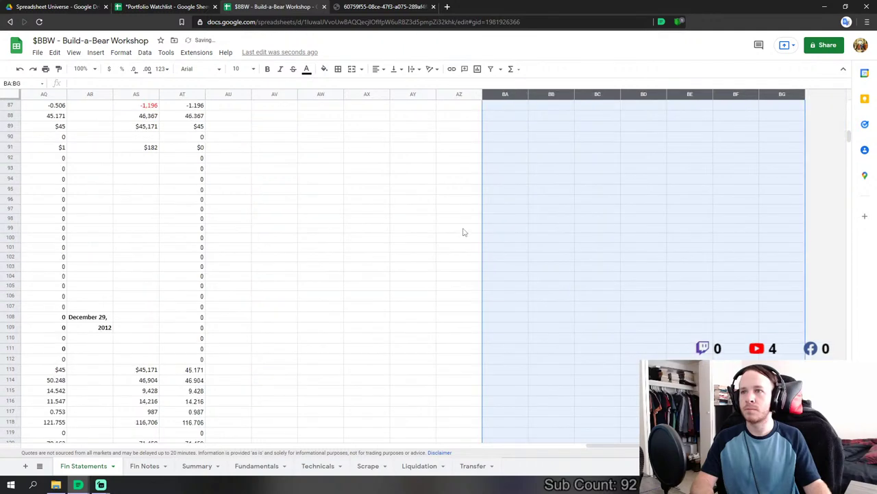
{"action": "left_click", "coordinate": [461, 229]}
{"action": "scroll", "coordinate": [580, 440], "scroll_direction": "left", "scroll_amount": 5}
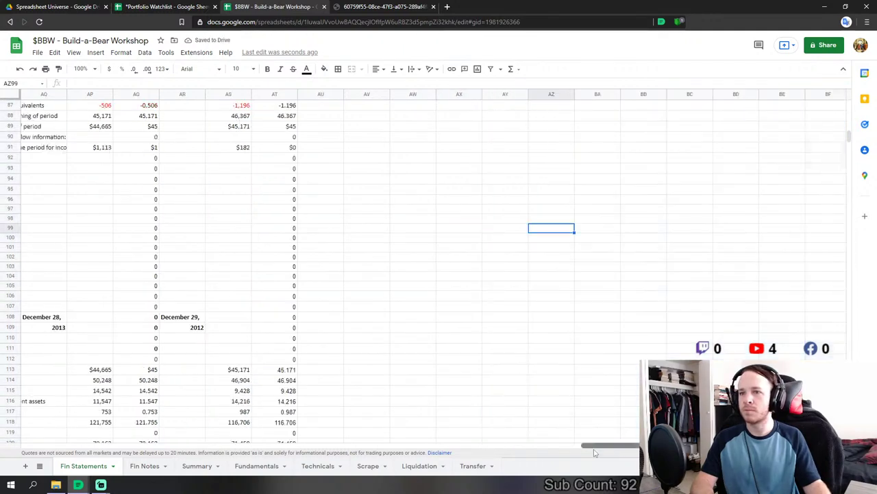
{"action": "left_click", "coordinate": [256, 465]}
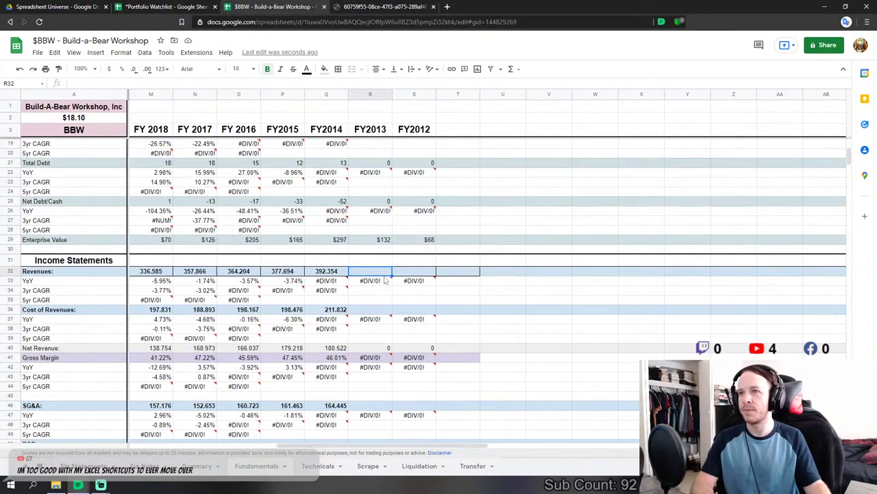
{"action": "mouse_move", "coordinate": [377, 279]}
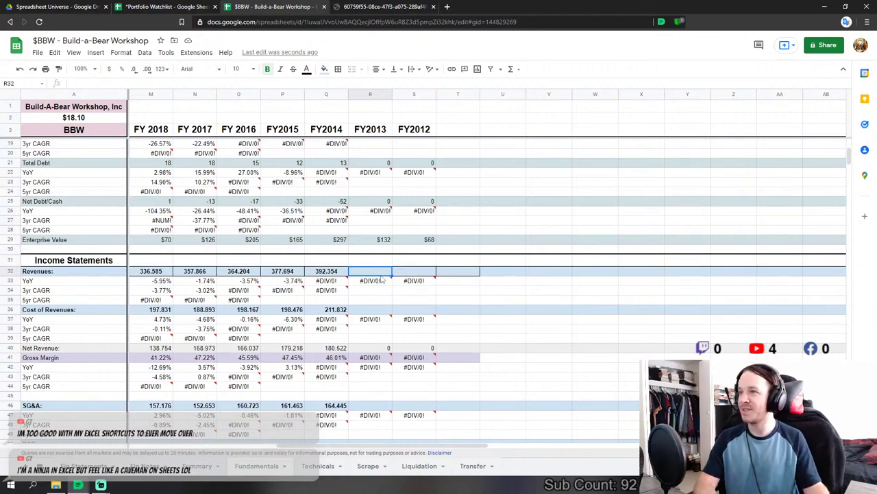
{"action": "mouse_move", "coordinate": [329, 281]}
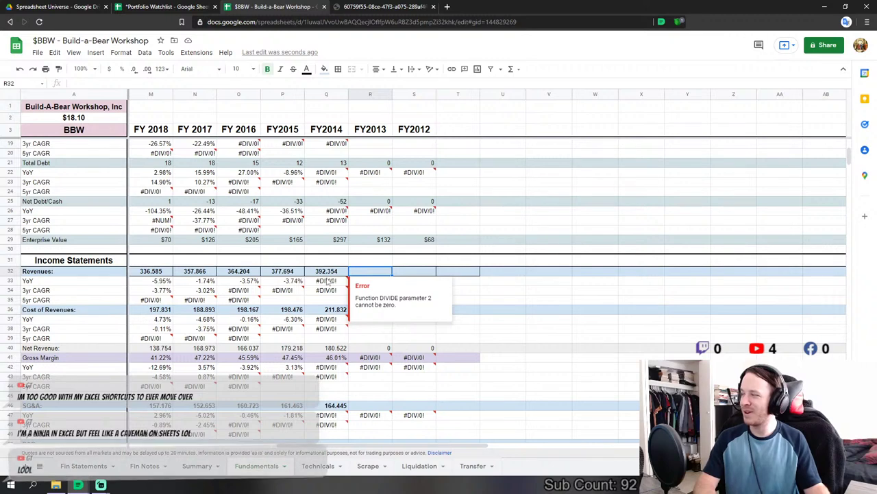
{"action": "left_click", "coordinate": [447, 251]}
{"action": "scroll", "coordinate": [231, 284], "scroll_direction": "down", "scroll_amount": 2}
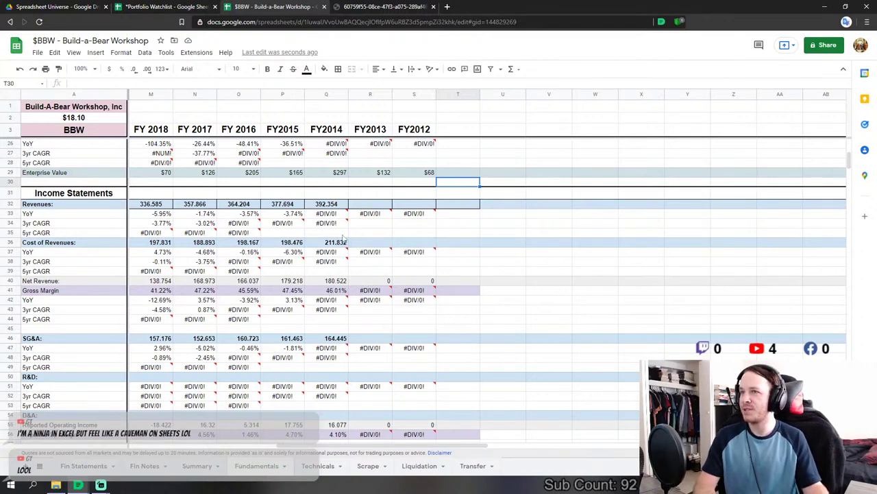
{"action": "key", "text": "Down"}
{"action": "key", "text": "Down"}
{"action": "key", "text": "Left"}
{"action": "key", "text": "Left"}
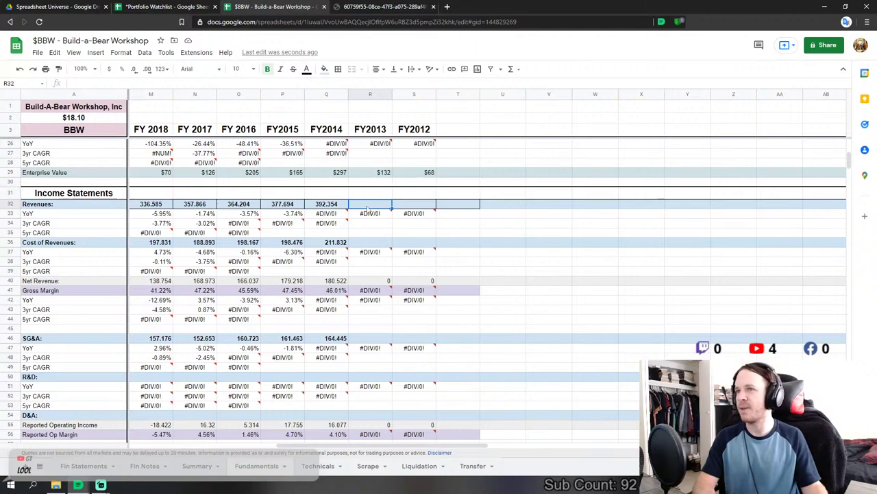
- Link FY2013 Revenues to Fin Statements AQ11 and Cost of Revenues (R36) to AQ14
{"action": "type", "text": "="}
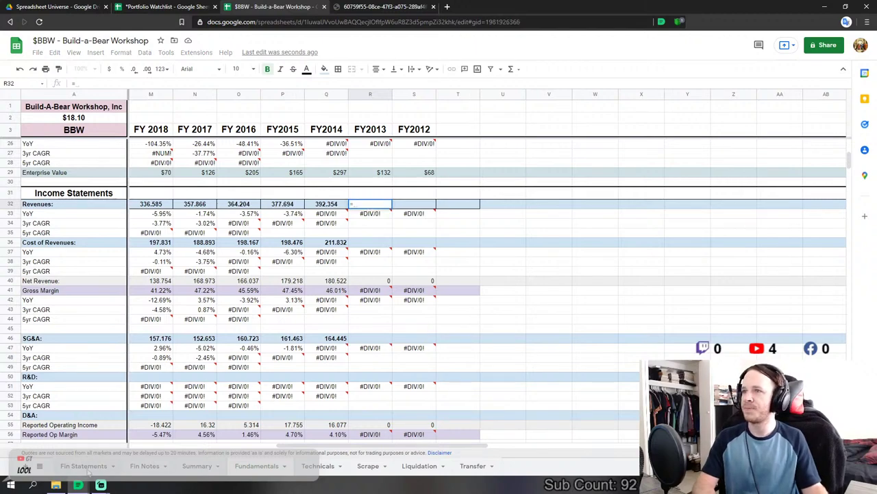
{"action": "left_click", "coordinate": [87, 467]}
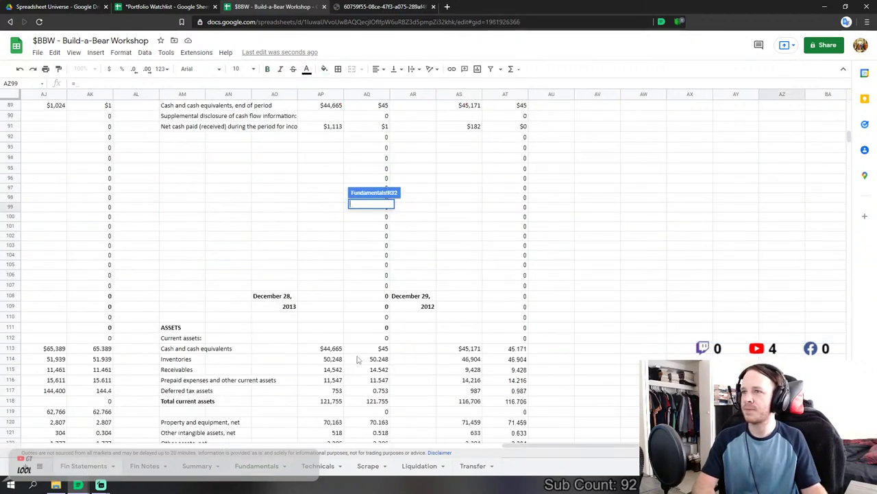
{"action": "key", "text": "Escape"}
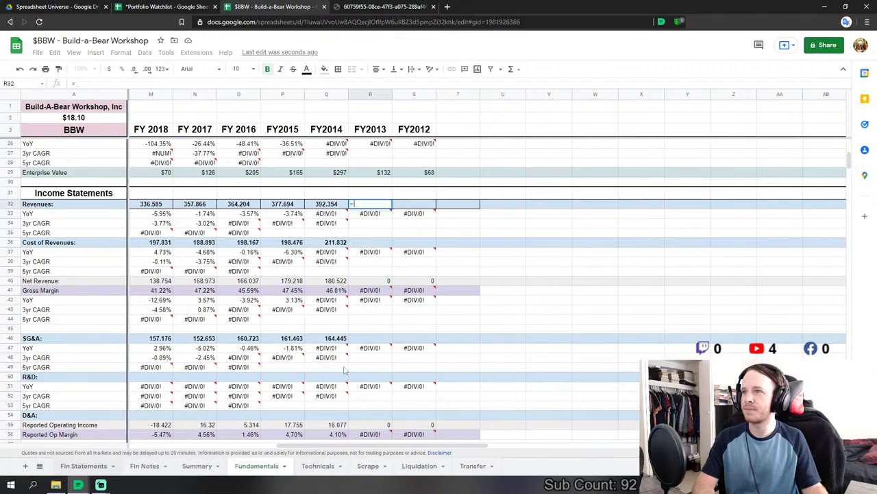
{"action": "left_click", "coordinate": [87, 469]}
{"action": "left_click_drag", "start_coordinate": [851, 138], "coordinate": [850, 103]}
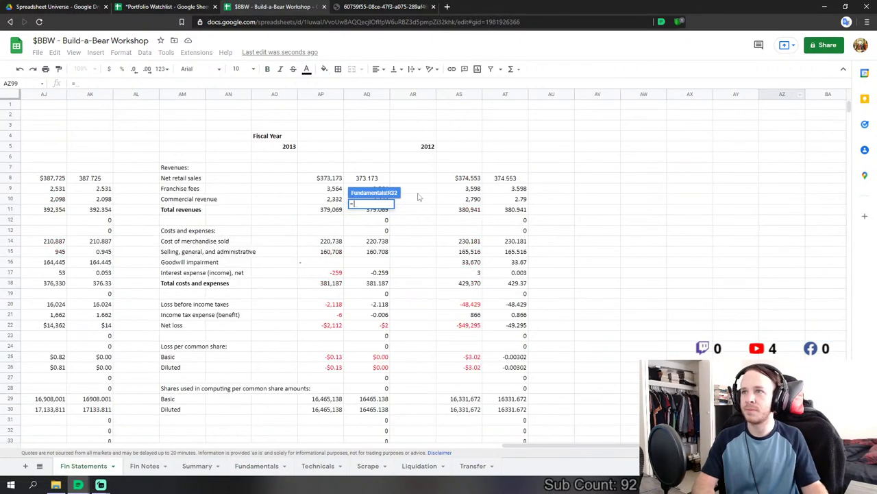
{"action": "left_click", "coordinate": [376, 211]}
{"action": "key", "text": "Return"}
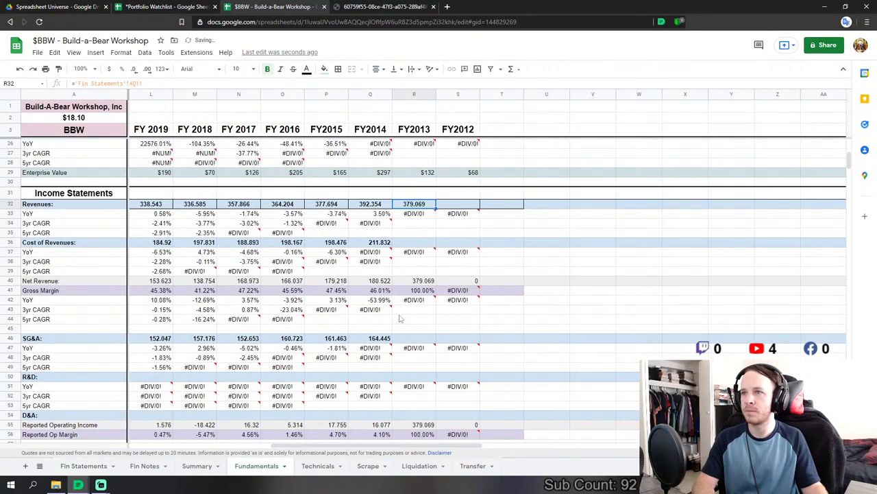
{"action": "left_click", "coordinate": [429, 245]}
{"action": "type", "text": "="}
{"action": "left_click", "coordinate": [88, 468]}
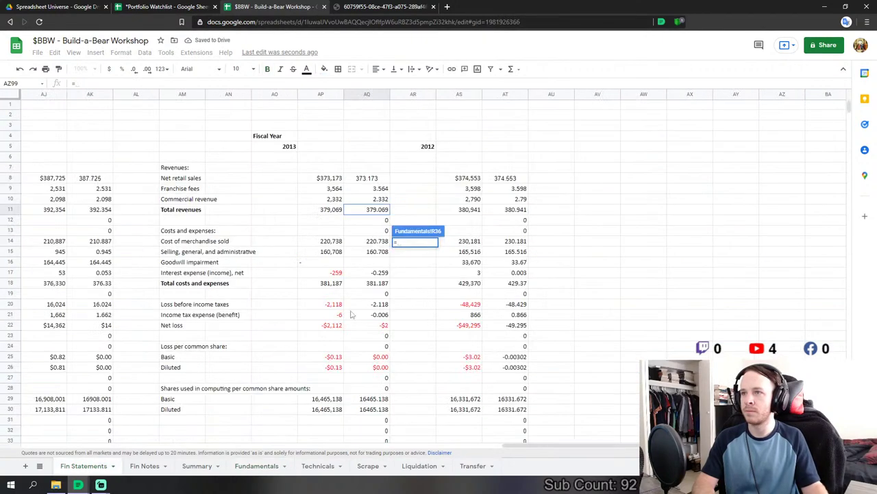
{"action": "left_click", "coordinate": [386, 244]}
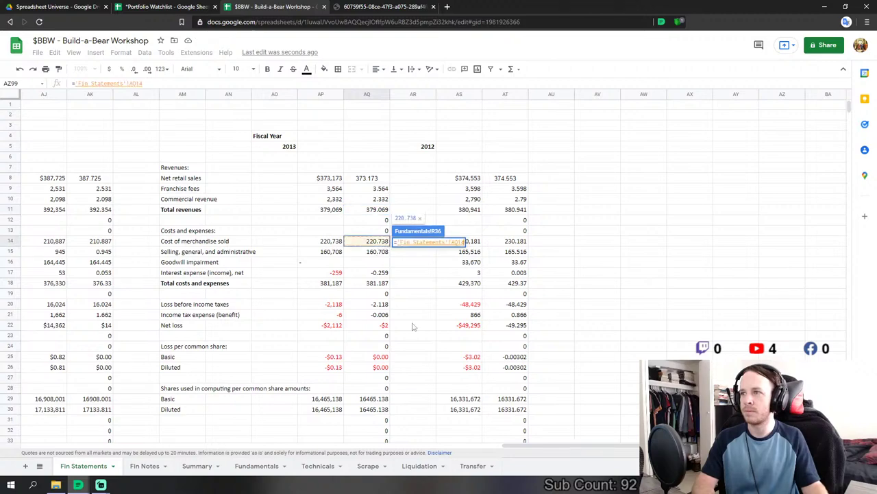
{"action": "key", "text": "Return"}
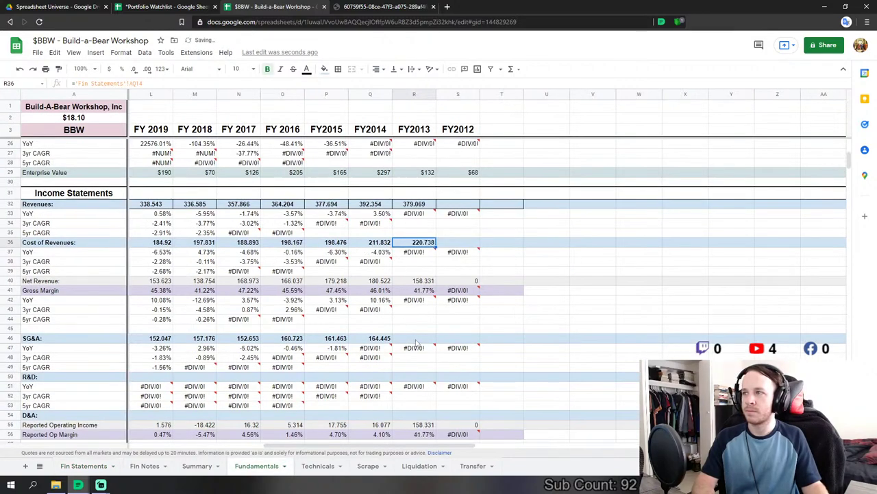
- Link FY2013 SG&A (R46) and Interest Expense (R59, to AQ17) from Fin Statements
{"action": "scroll", "coordinate": [418, 355], "scroll_direction": "down", "scroll_amount": 2}
{"action": "left_click", "coordinate": [414, 290]}
{"action": "type", "text": "="}
{"action": "left_click", "coordinate": [84, 465]}
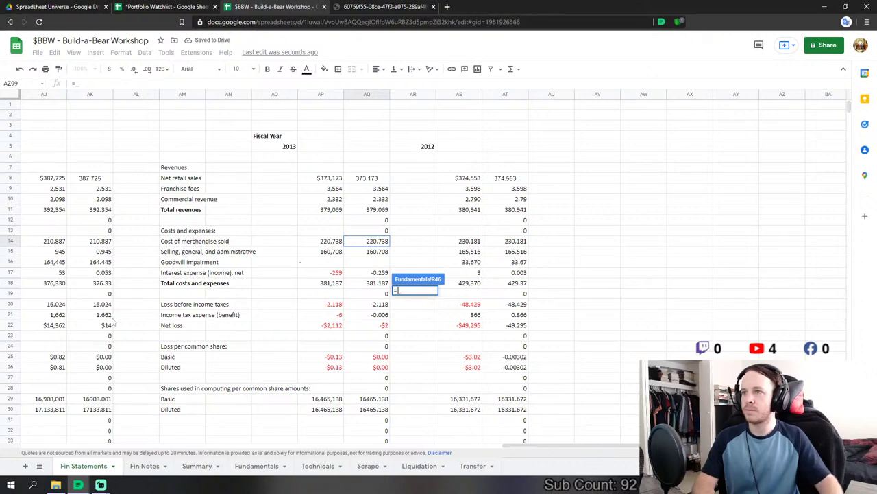
{"action": "left_click", "coordinate": [367, 252]}
{"action": "key", "text": "Return"}
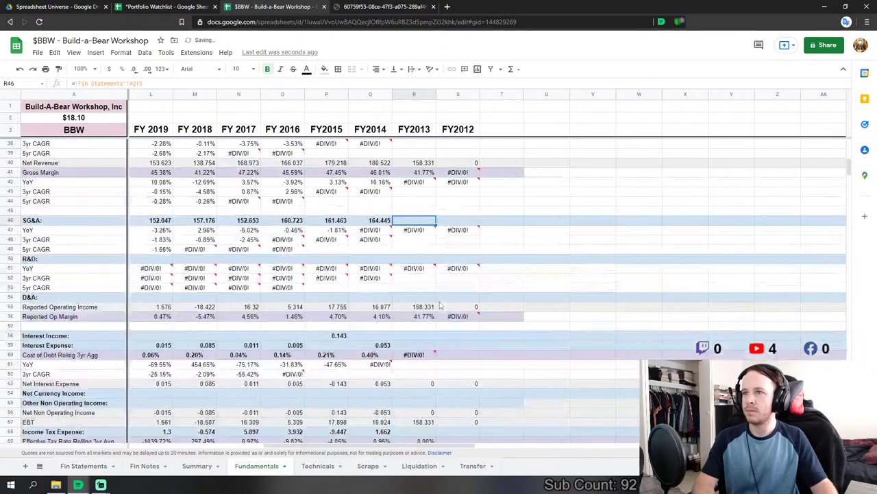
{"action": "left_click", "coordinate": [420, 346]}
{"action": "type", "text": "="}
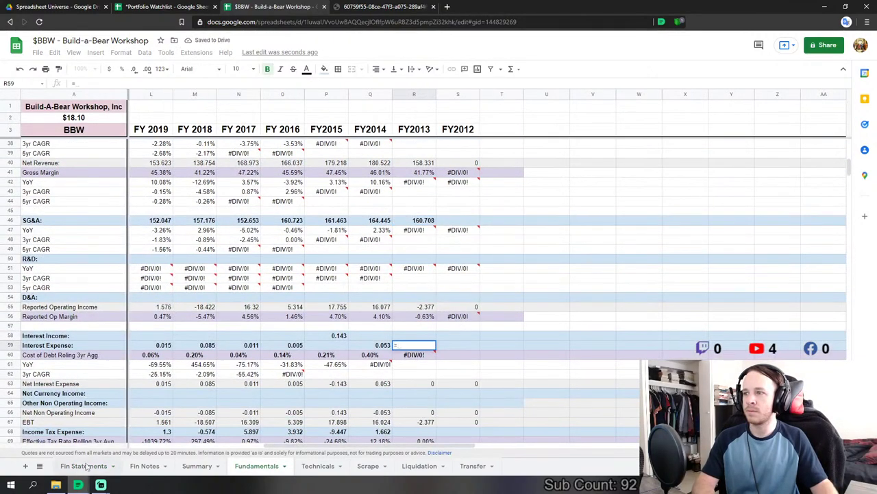
{"action": "left_click", "coordinate": [83, 466]}
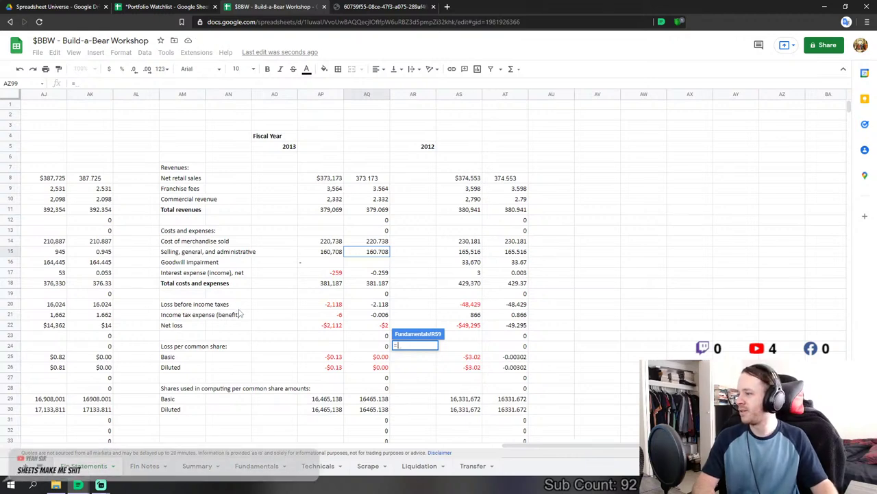
{"action": "key", "text": "Escape"}
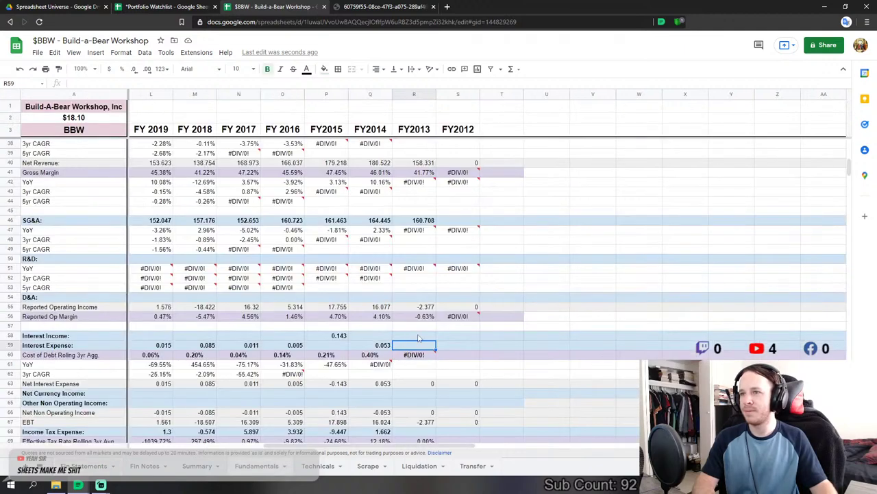
{"action": "type", "text": "="}
{"action": "left_click", "coordinate": [83, 465]}
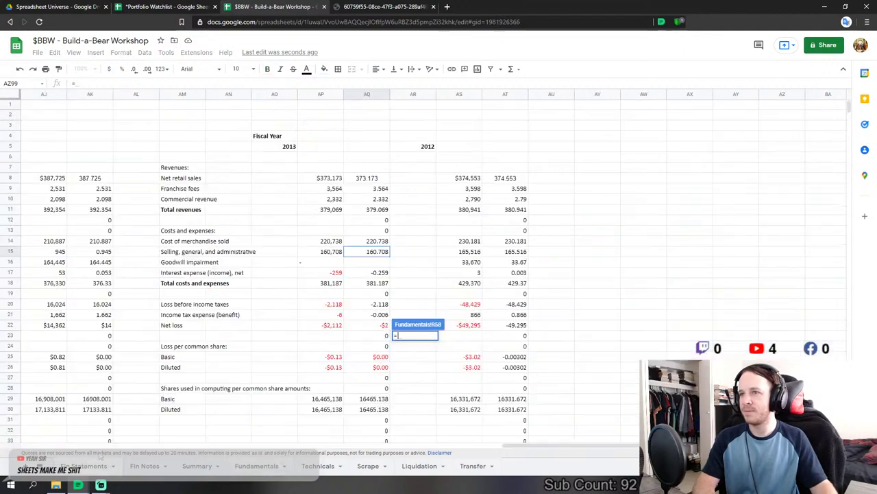
{"action": "left_click", "coordinate": [384, 275]}
{"action": "key", "text": "Return"}
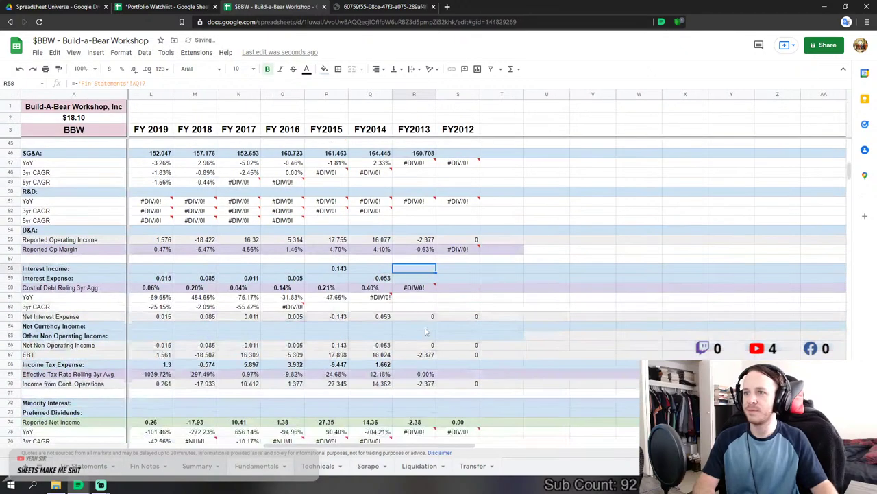
- Link FY2013 Income Tax Expense in R68 to the income tax benefit in AQ21
{"action": "left_click", "coordinate": [410, 366]}
{"action": "type", "text": "="}
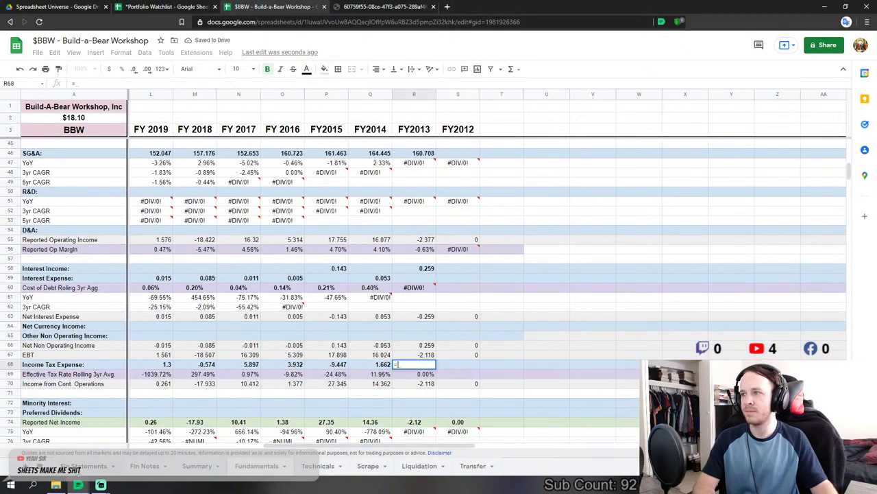
{"action": "left_click", "coordinate": [82, 465]}
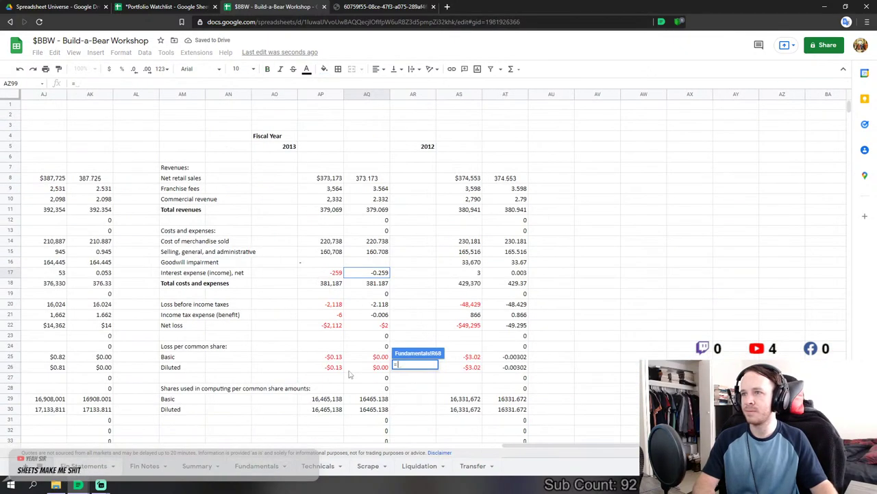
{"action": "left_click", "coordinate": [383, 316]}
{"action": "key", "text": "Return"}
- Set FY2013 Avg Diluted Shares Outstanding in R82 to ='Fin Statements'!AQ30/1000
{"action": "scroll", "coordinate": [430, 372], "scroll_direction": "down", "scroll_amount": 10}
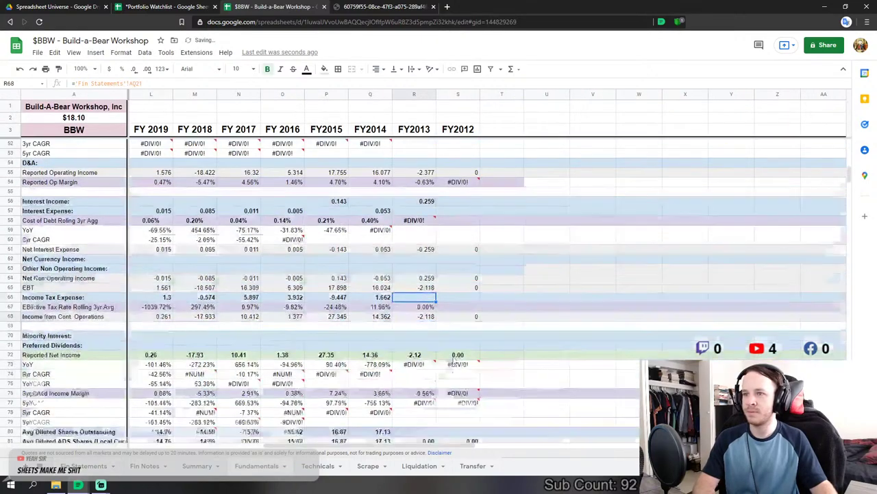
{"action": "left_click", "coordinate": [414, 403]}
{"action": "type", "text": "="}
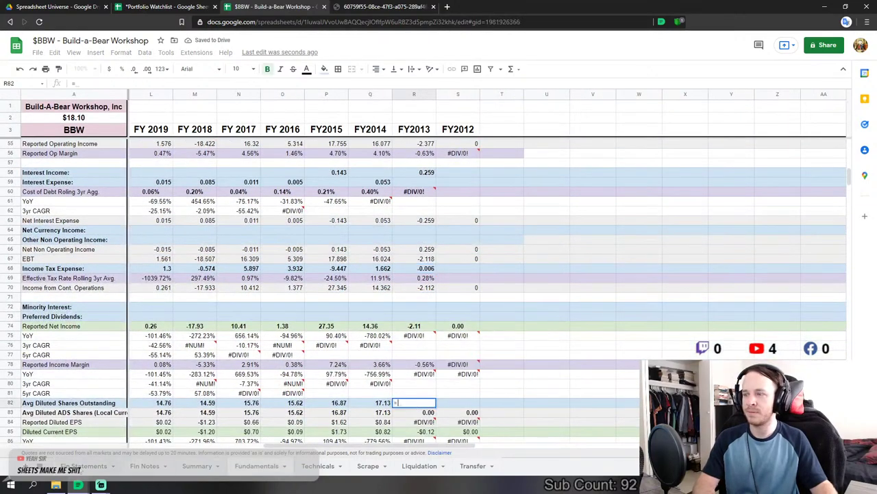
{"action": "left_click", "coordinate": [83, 466]}
{"action": "scroll", "coordinate": [368, 386], "scroll_direction": "down", "scroll_amount": 2}
{"action": "left_click", "coordinate": [372, 359]}
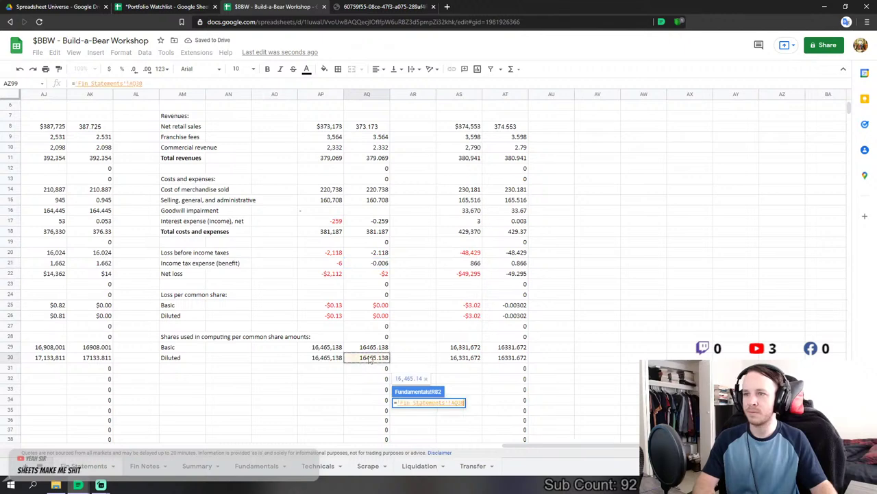
{"action": "type", "text": "/1000"}
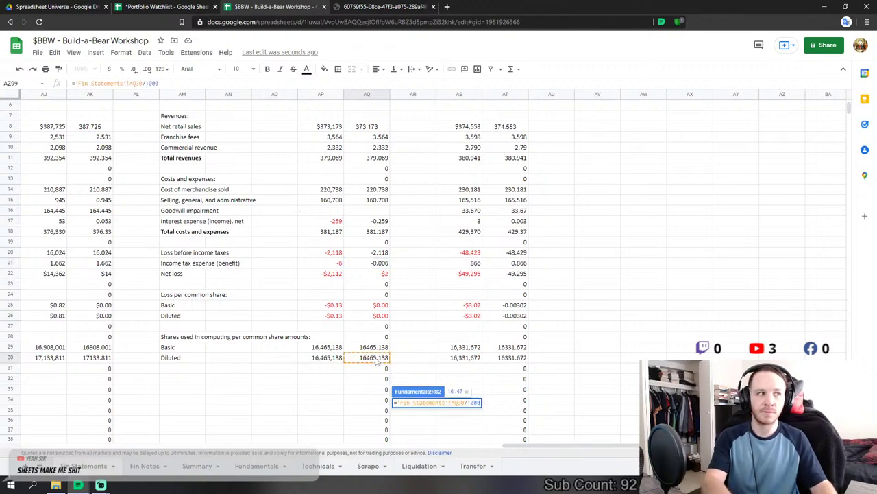
{"action": "key", "text": "Return"}
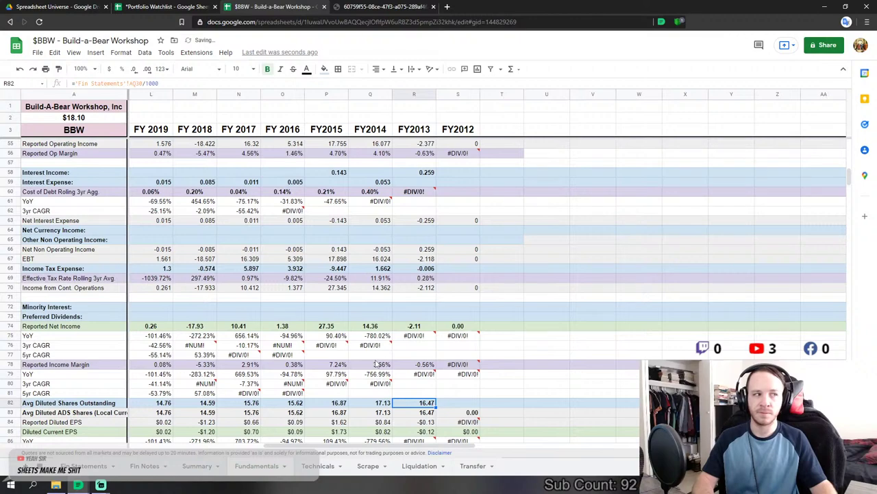
{"action": "scroll", "coordinate": [376, 364], "scroll_direction": "down", "scroll_amount": 10}
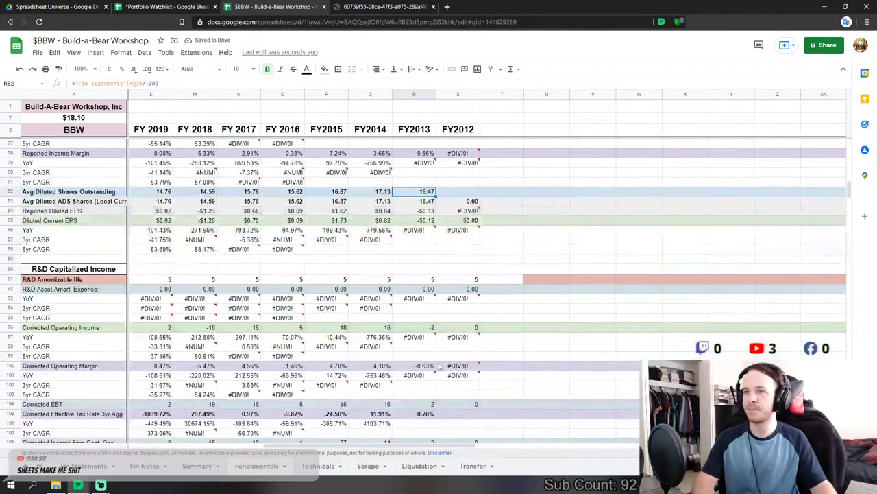
{"action": "scroll", "coordinate": [414, 388], "scroll_direction": "down", "scroll_amount": 2}
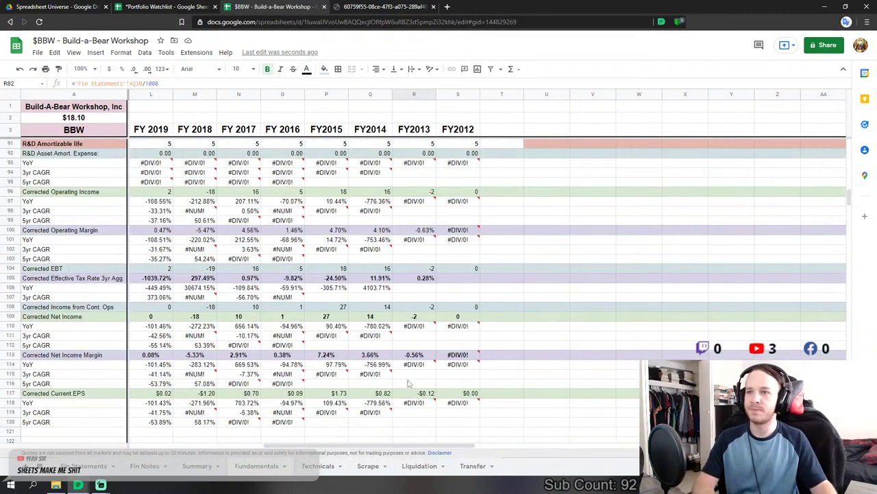
{"action": "scroll", "coordinate": [411, 347], "scroll_direction": "up", "scroll_amount": 4}
{"action": "scroll", "coordinate": [411, 348], "scroll_direction": "down", "scroll_amount": 9}
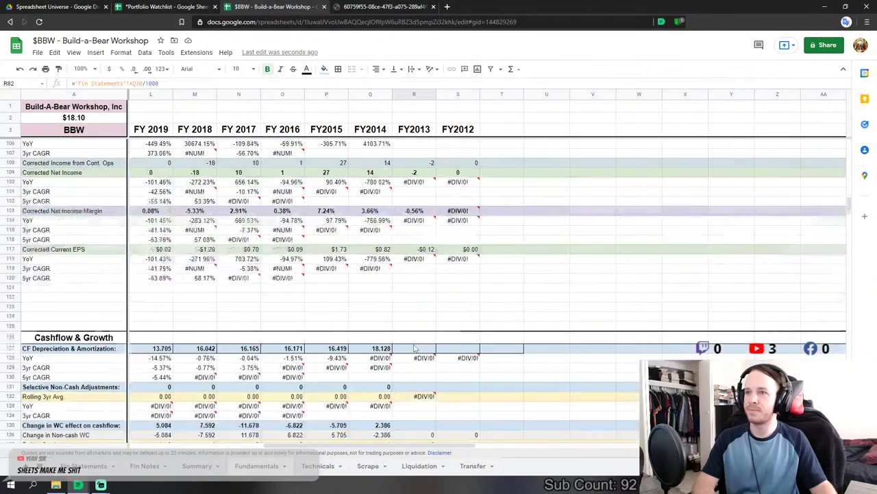
- Link FY2013 depreciation and amortization in R127 to the 19.216 Fin Statements figure
{"action": "left_click", "coordinate": [414, 349]}
{"action": "scroll", "coordinate": [414, 348], "scroll_direction": "down", "scroll_amount": 2}
{"action": "type", "text": "="}
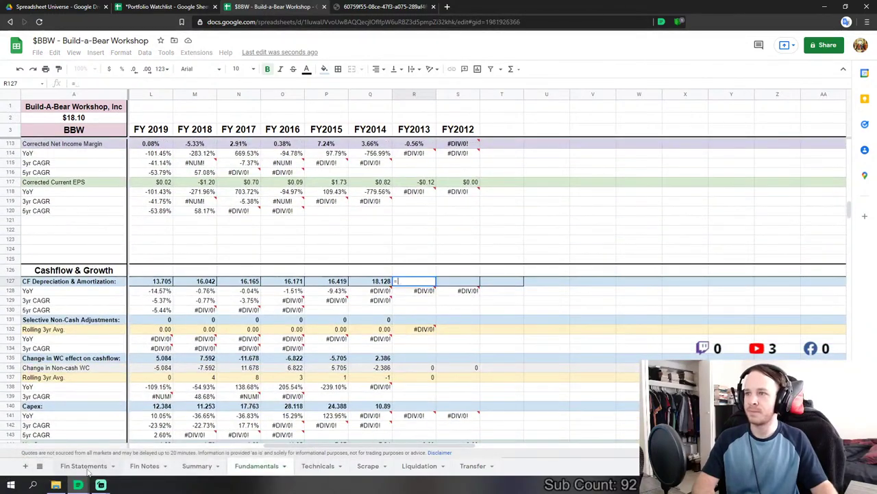
{"action": "left_click", "coordinate": [84, 465]}
{"action": "scroll", "coordinate": [297, 354], "scroll_direction": "down", "scroll_amount": 8}
{"action": "scroll", "coordinate": [302, 354], "scroll_direction": "down", "scroll_amount": 2}
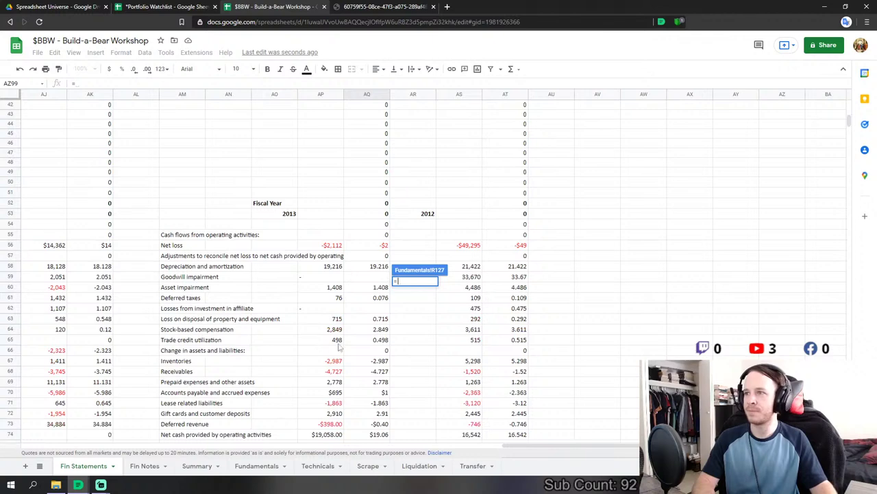
{"action": "left_click", "coordinate": [370, 267]}
{"action": "key", "text": "Return"}
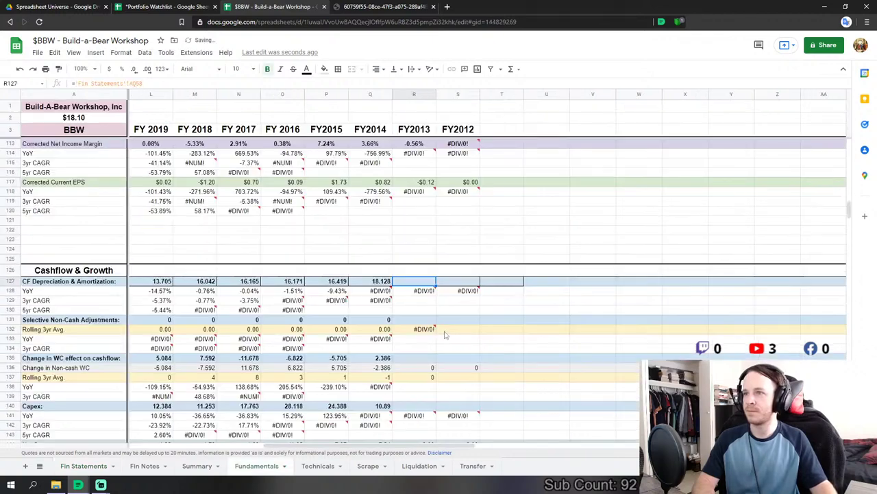
- Enter 0 for Selective Non-Cash Adjustments in both FY2013 (R131) and FY2012 (S131)
{"action": "left_click", "coordinate": [409, 320]}
{"action": "type", "text": "0"}
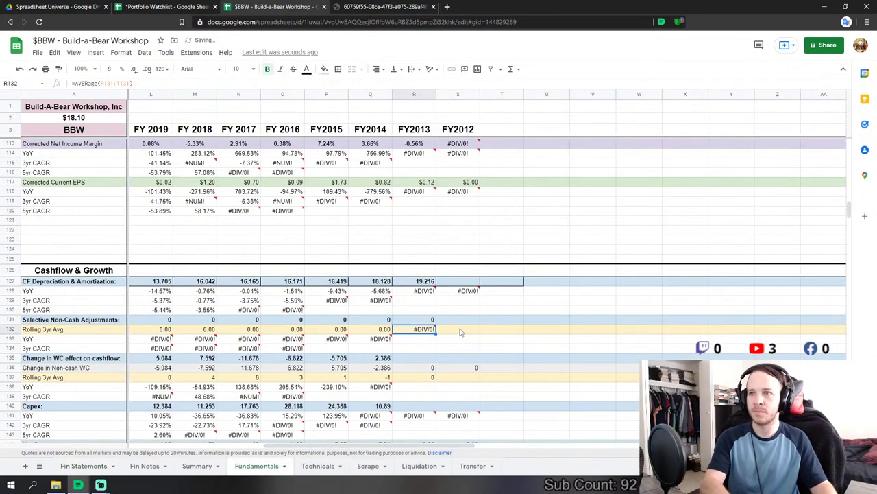
{"action": "left_click", "coordinate": [462, 323]}
{"action": "key", "text": "Right"}
{"action": "key", "text": "Left"}
{"action": "key", "text": "Right"}
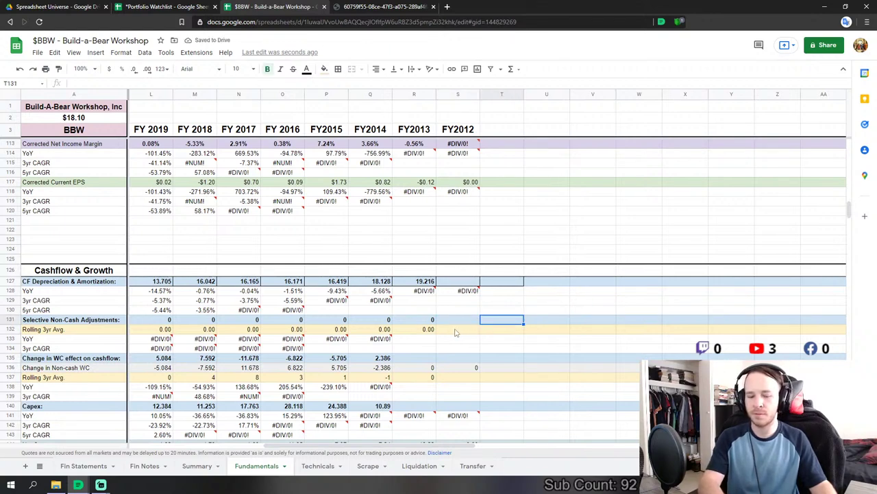
{"action": "left_click", "coordinate": [455, 320]}
{"action": "type", "text": "0"}
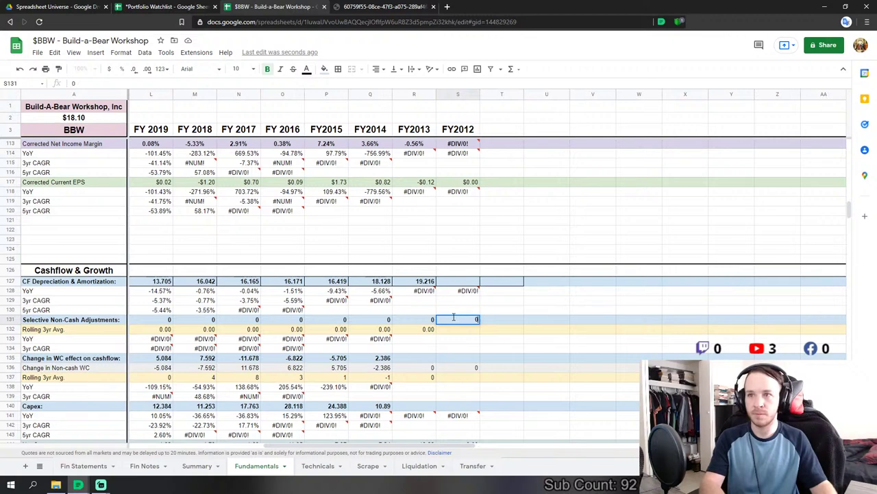
- Set FY2013 Change in WC (R135) to a SUM of asset impairment and loss-on-disposal figures
{"action": "left_click", "coordinate": [425, 359]}
{"action": "type", "text": "="}
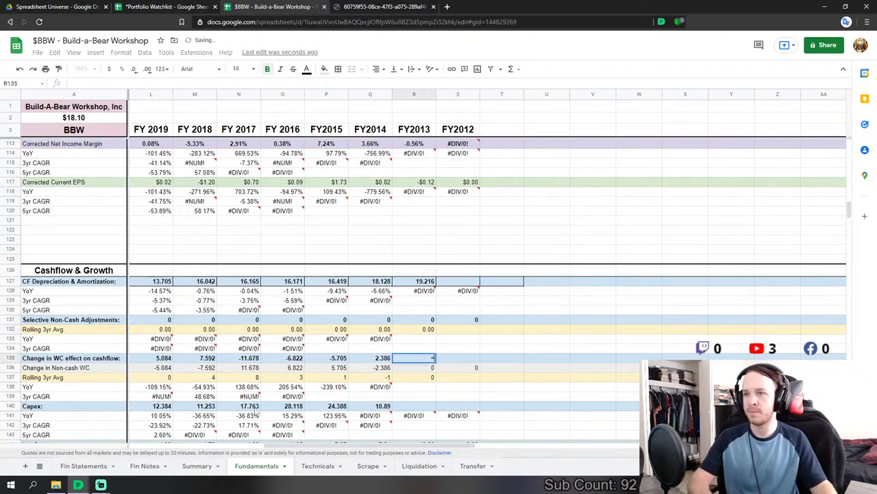
{"action": "left_click", "coordinate": [89, 467]}
{"action": "type", "text": "sum"}
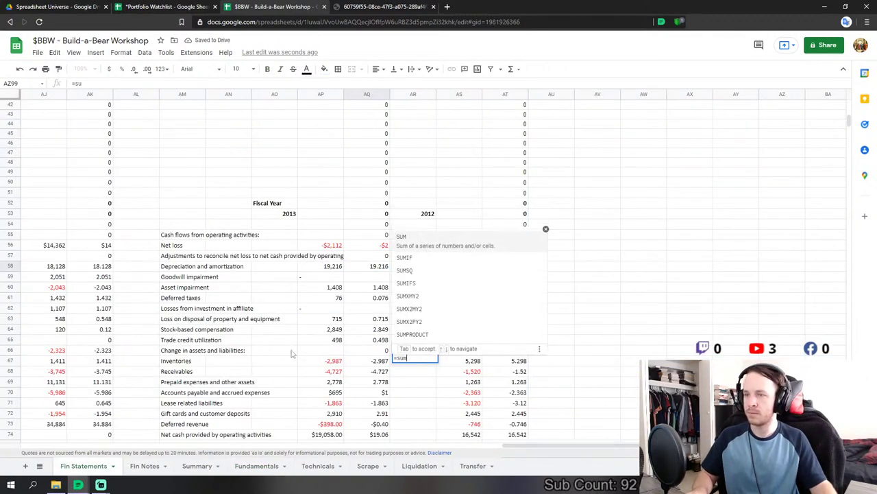
{"action": "type", "text": "("}
{"action": "scroll", "coordinate": [408, 322], "scroll_direction": "down", "scroll_amount": 1}
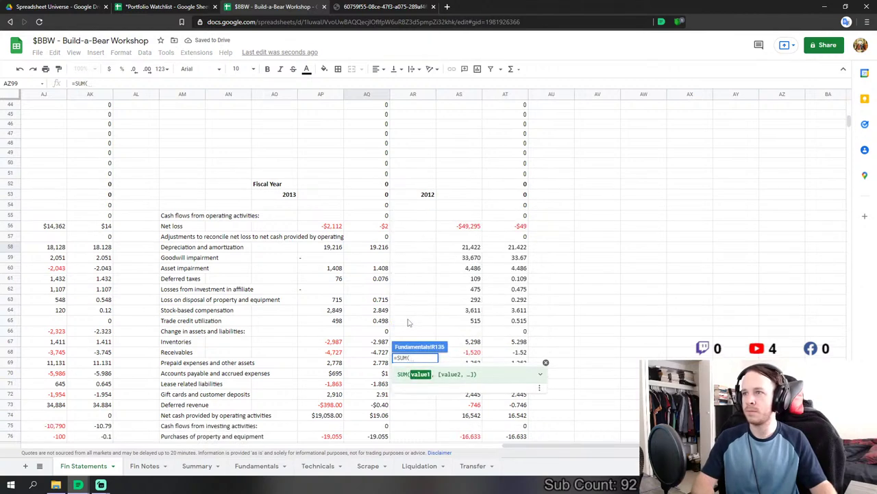
{"action": "left_click", "coordinate": [382, 269]}
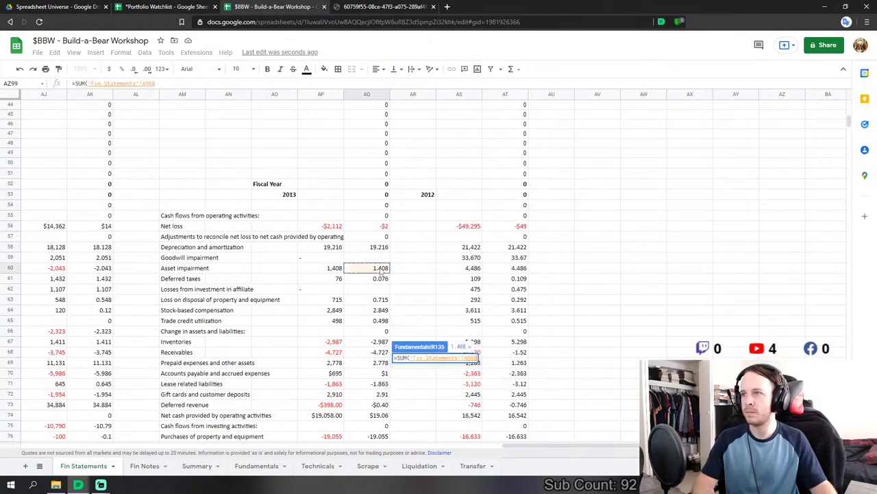
{"action": "type", "text": ","}
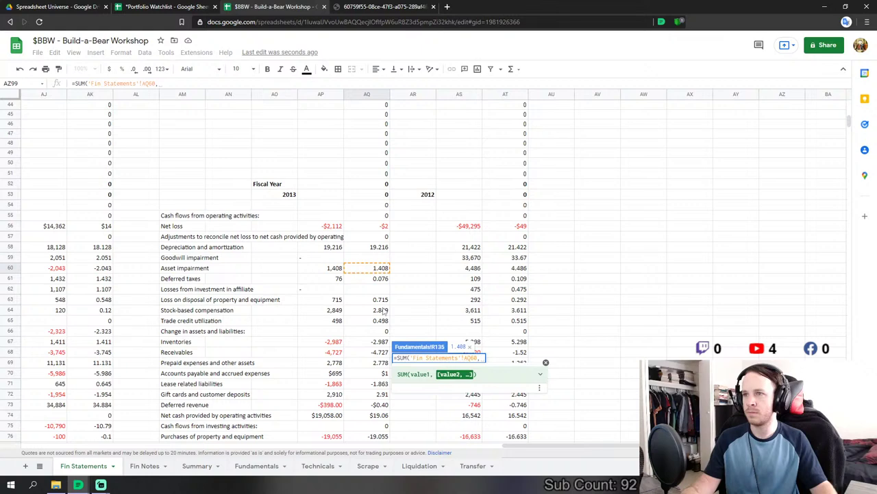
{"action": "left_click_drag", "start_coordinate": [381, 302], "coordinate": [386, 408]}
{"action": "type", "text": ",'Fin Statements'!AQ65:AQ73"}
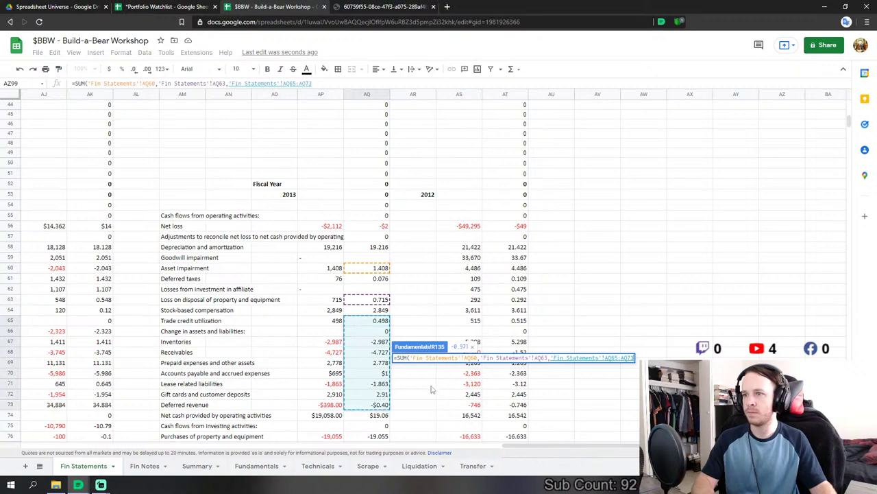
{"action": "key", "text": "Return"}
- Set FY2013 Capex (R140) to property and equipment purchases minus other intangible asset purchases
{"action": "scroll", "coordinate": [450, 368], "scroll_direction": "down", "scroll_amount": 3}
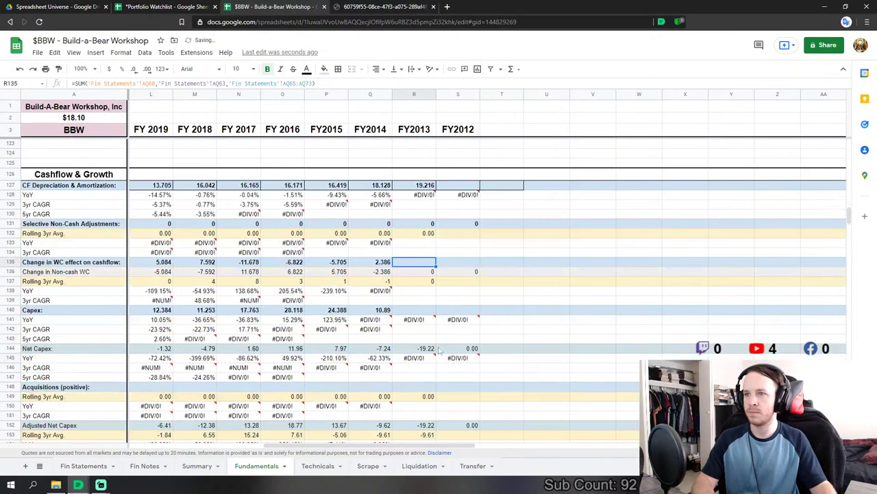
{"action": "left_click", "coordinate": [414, 310]}
{"action": "type", "text": "="}
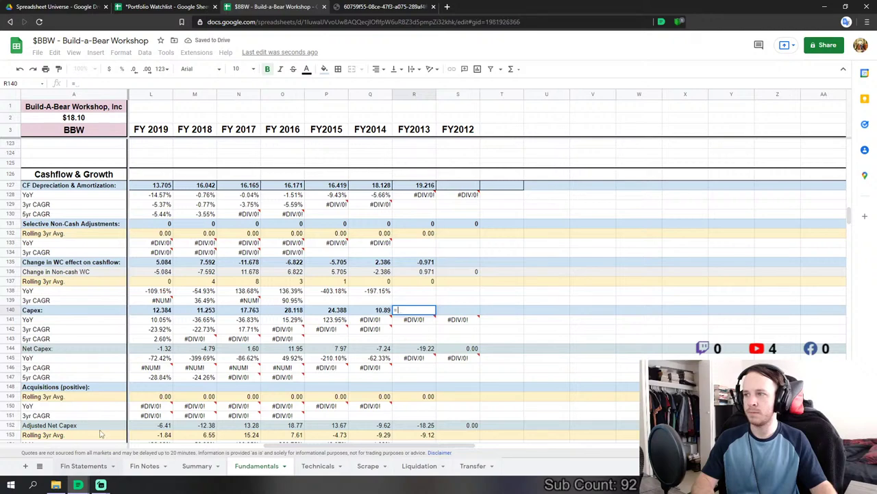
{"action": "left_click", "coordinate": [96, 465]}
{"action": "left_click", "coordinate": [379, 337]}
{"action": "type", "text": "-'Fin Statements'!AQ76-"}
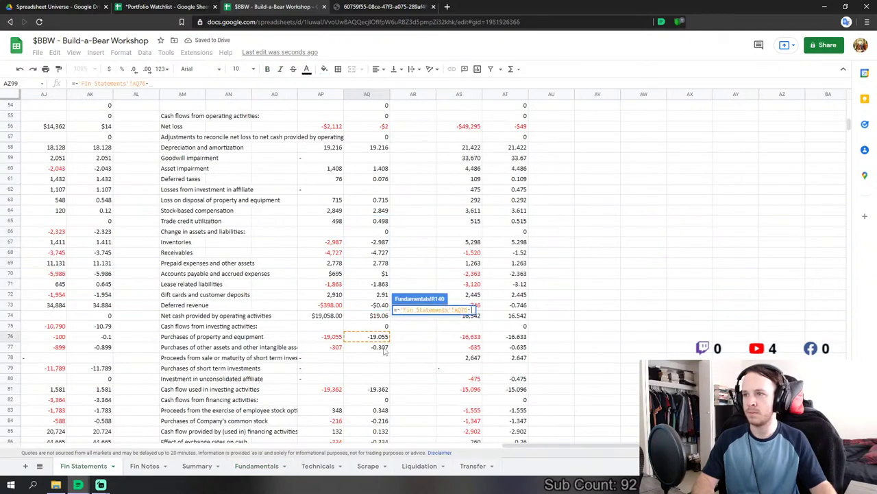
{"action": "left_click", "coordinate": [381, 347]}
{"action": "scroll", "coordinate": [404, 442], "scroll_direction": "down", "scroll_amount": 2}
{"action": "key", "text": "Return"}
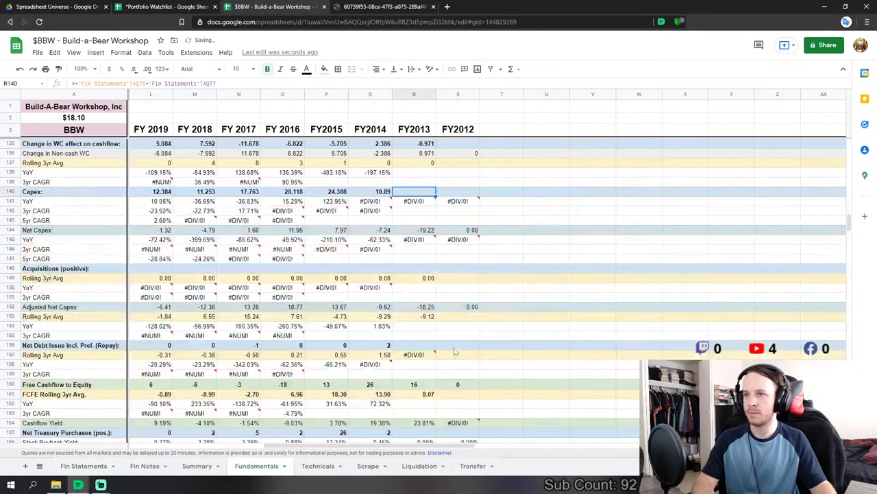
- Link FY2013 Net Debt Issue (R156) to proceeds from employee stock option exercises
{"action": "left_click", "coordinate": [417, 347]}
{"action": "type", "text": "="}
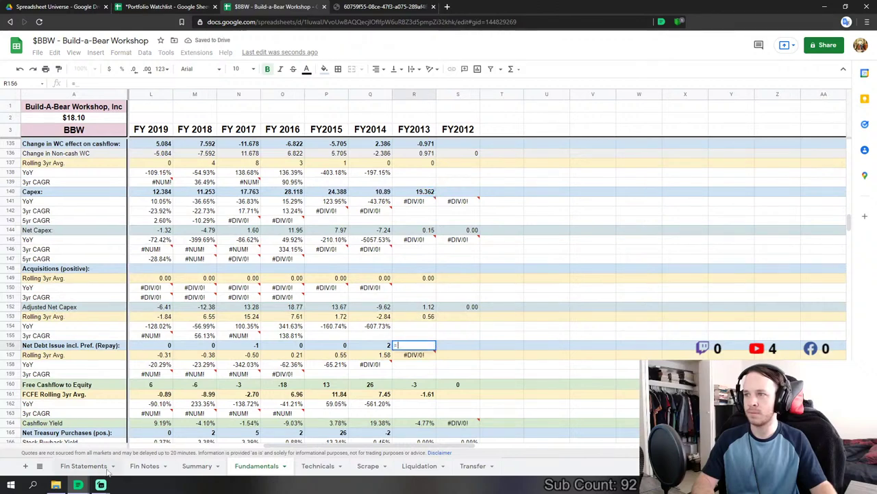
{"action": "left_click", "coordinate": [92, 467]}
{"action": "left_click", "coordinate": [378, 358]}
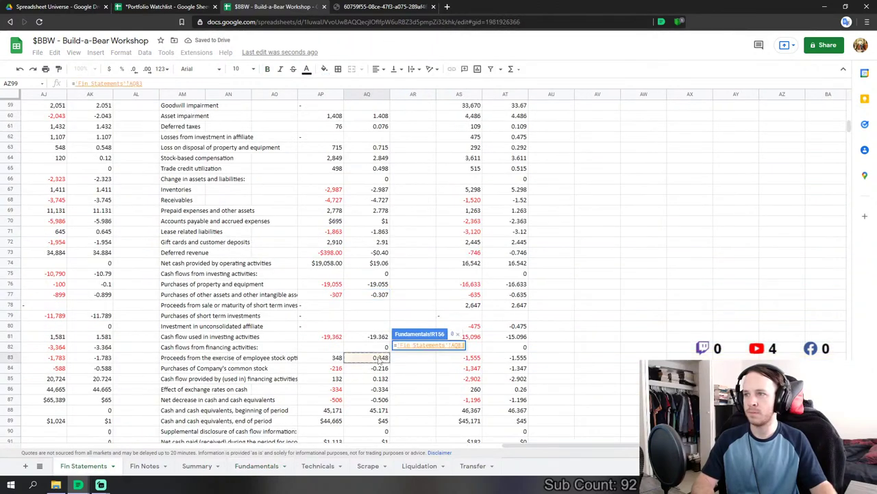
{"action": "type", "text": "+"}
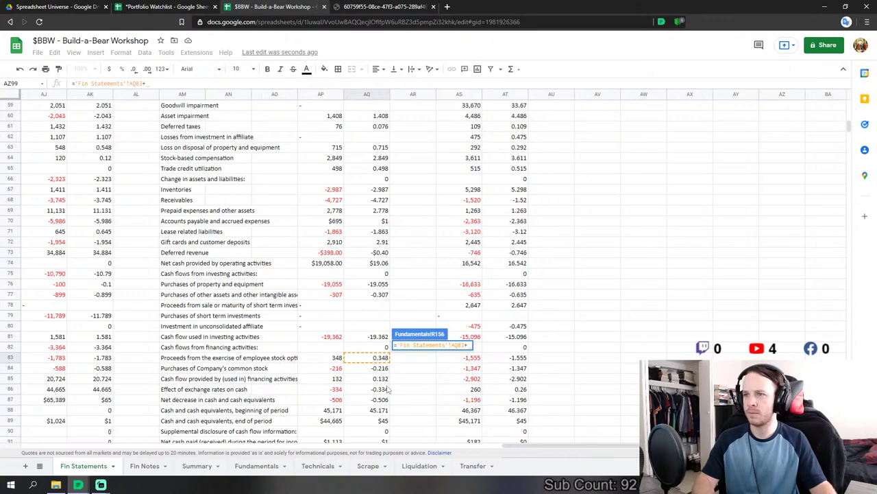
{"action": "key", "text": "BackSpace"}
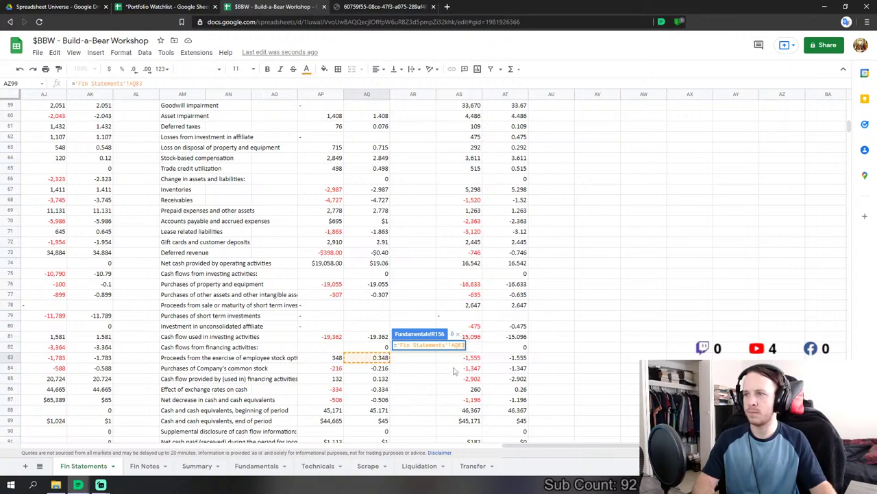
{"action": "key", "text": "Return"}
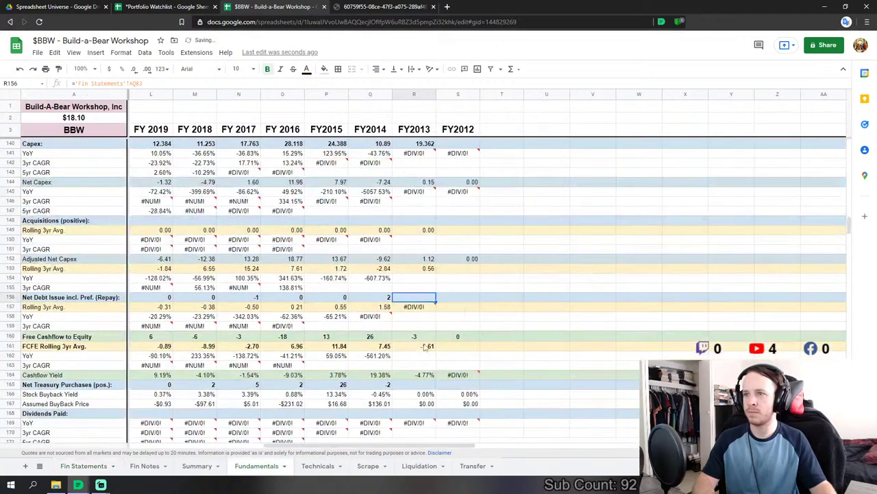
- Set FY2013 Net Treasury Purchases (R165) to =-(stock option proceeds) minus common stock purchases
{"action": "left_click", "coordinate": [425, 385]}
{"action": "type", "text": "=-"}
{"action": "left_click", "coordinate": [83, 465]}
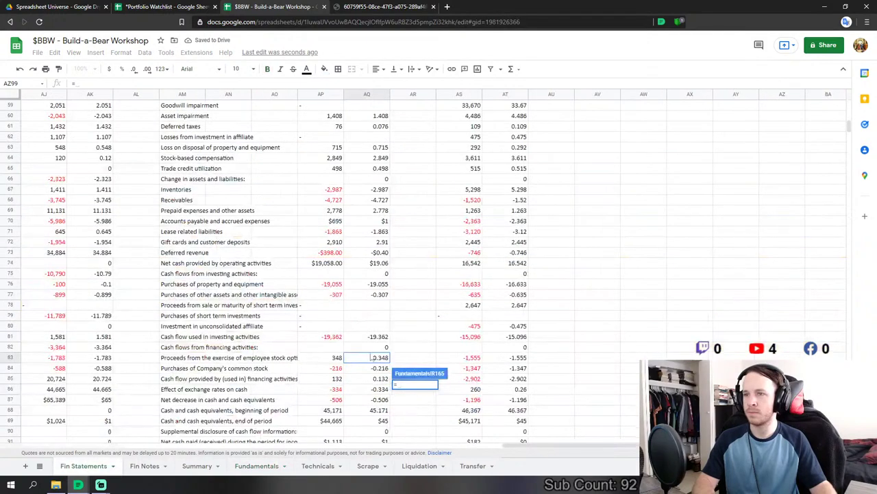
{"action": "left_click", "coordinate": [382, 357]}
{"action": "type", "text": "-"}
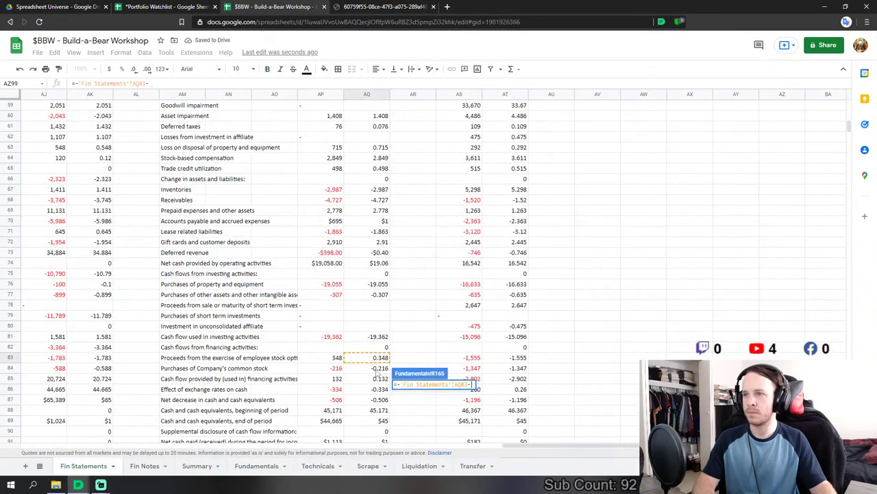
{"action": "left_click", "coordinate": [379, 368]}
{"action": "key", "text": "Return"}
{"action": "scroll", "coordinate": [444, 368], "scroll_direction": "down", "scroll_amount": 10}
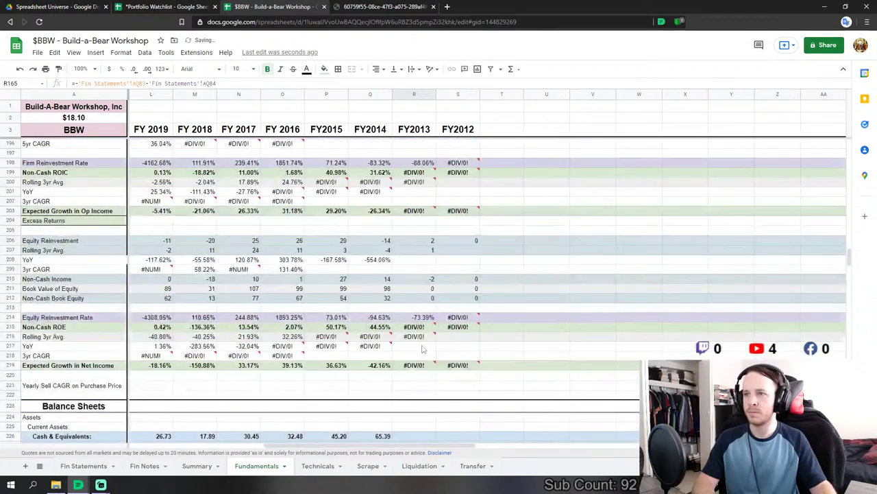
{"action": "scroll", "coordinate": [423, 349], "scroll_direction": "down", "scroll_amount": 2}
- Link FY2013 Cash & Equivalents to the Fin Statements cash and cash equivalents figure
{"action": "left_click", "coordinate": [415, 369]}
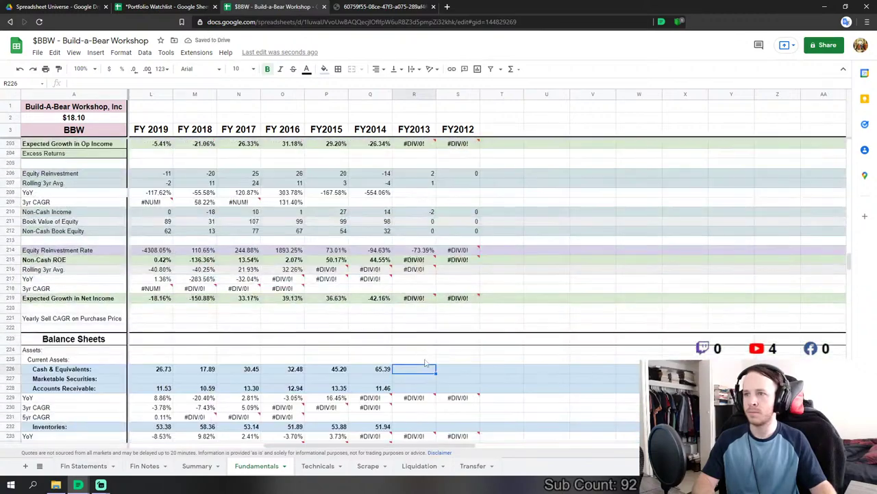
{"action": "scroll", "coordinate": [425, 356], "scroll_direction": "down", "scroll_amount": 3}
{"action": "type", "text": "="}
{"action": "left_click", "coordinate": [100, 466]}
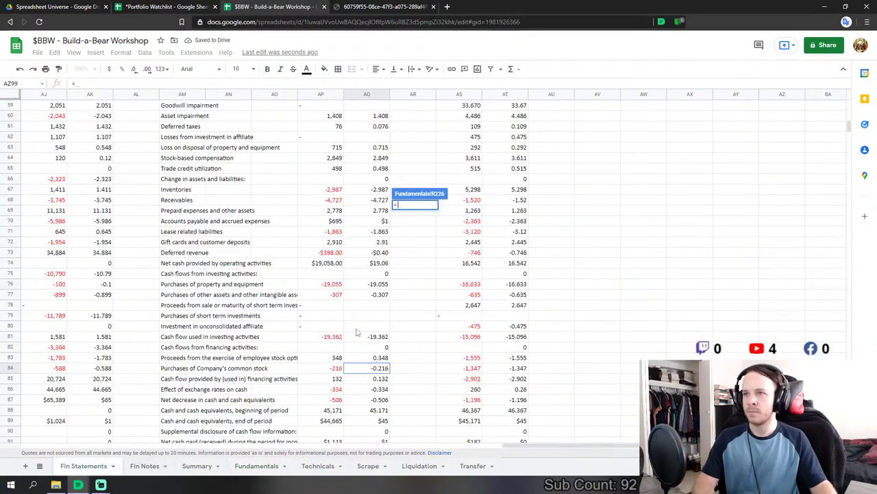
{"action": "scroll", "coordinate": [363, 333], "scroll_direction": "down", "scroll_amount": 6}
{"action": "left_click", "coordinate": [376, 331]}
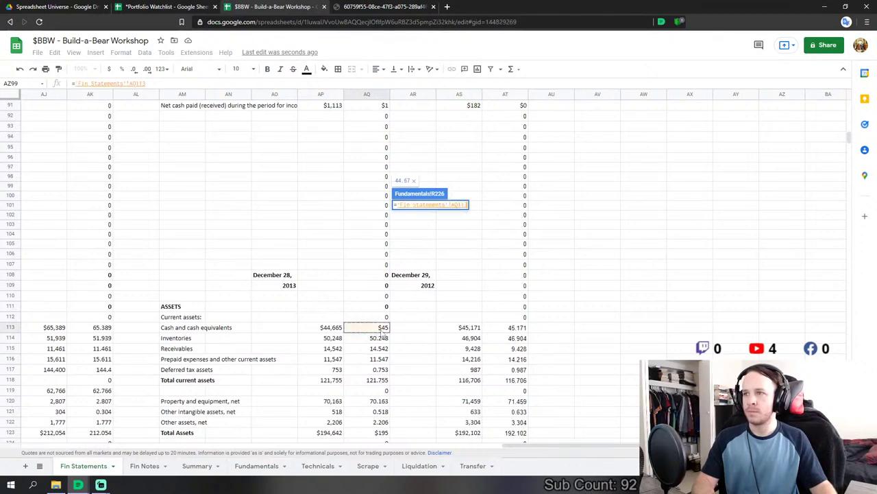
{"action": "key", "text": "Return"}
- Link FY2013 Accounts Receivable (R228) to AQ115 and Inventories (R232) to AQ114
{"action": "left_click", "coordinate": [408, 225]}
{"action": "type", "text": "="}
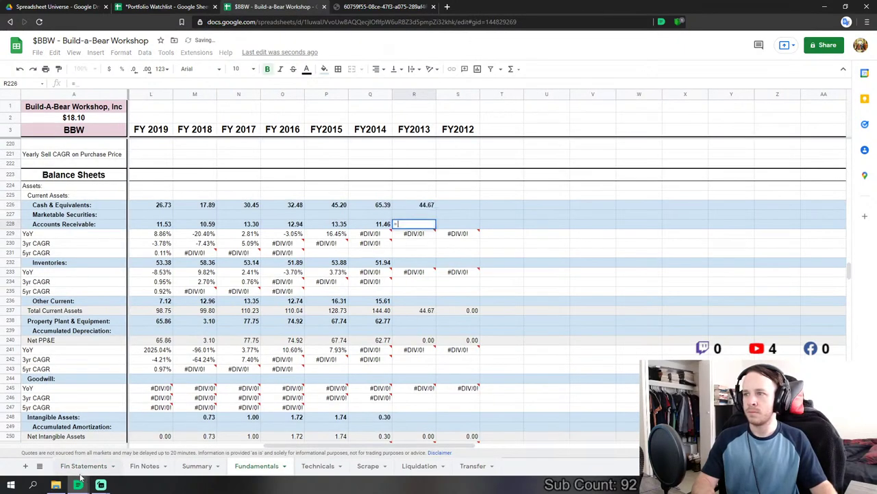
{"action": "left_click", "coordinate": [83, 466]}
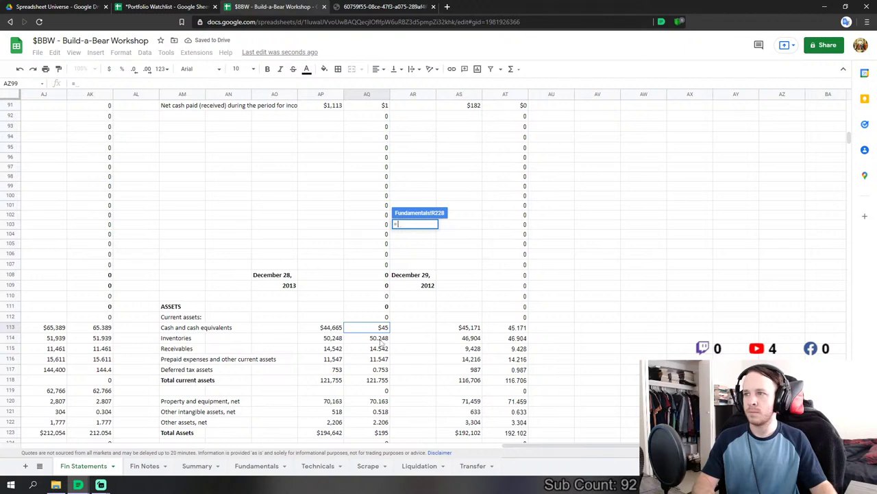
{"action": "left_click", "coordinate": [379, 349]}
{"action": "key", "text": "Return"}
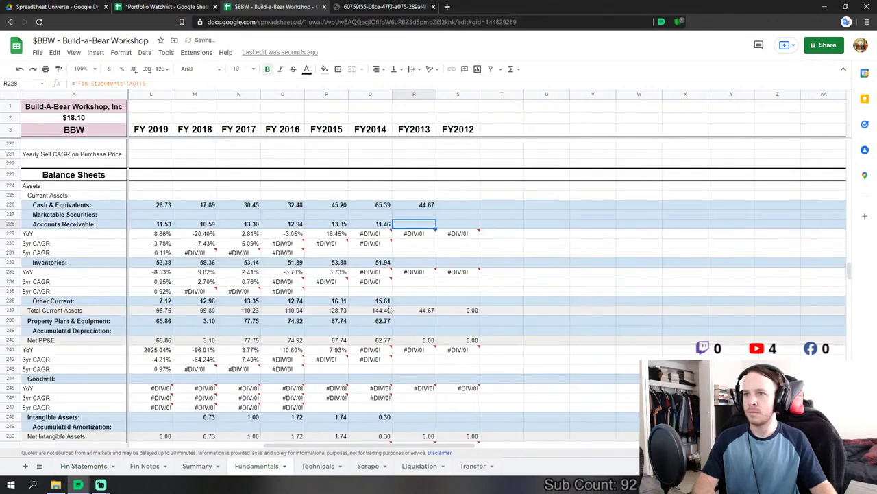
{"action": "left_click", "coordinate": [415, 259]}
{"action": "type", "text": "="}
{"action": "left_click", "coordinate": [83, 466]}
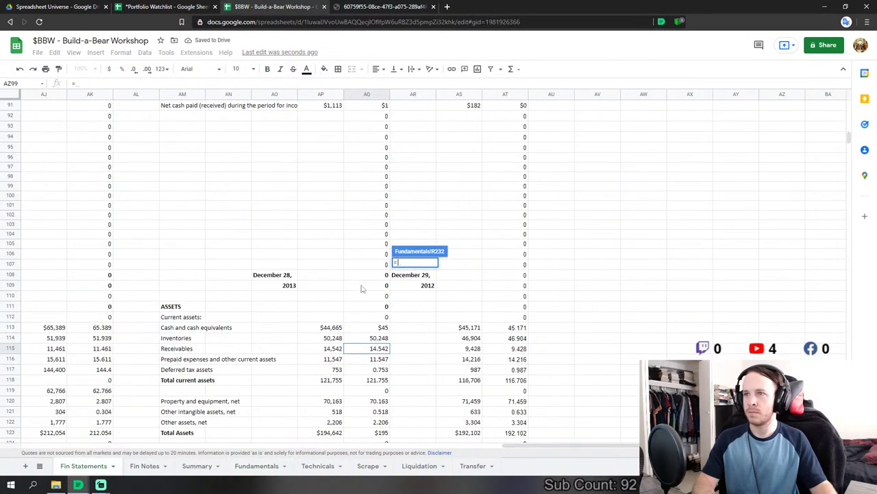
{"action": "left_click", "coordinate": [379, 338]}
{"action": "key", "text": "Return"}
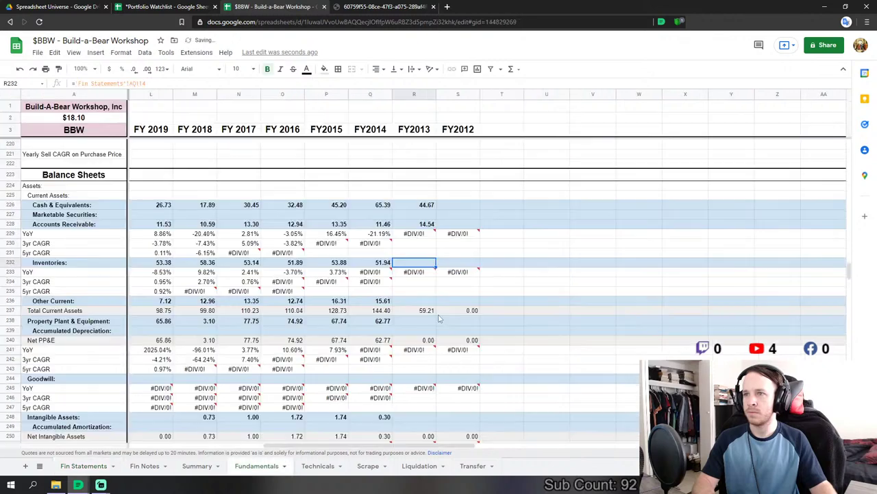
- Set FY2013 Other Current to =AQ117+AQ116 and link Property Plant & Equipment to AQ120
{"action": "left_click", "coordinate": [414, 300]}
{"action": "type", "text": "="}
{"action": "left_click", "coordinate": [83, 466]}
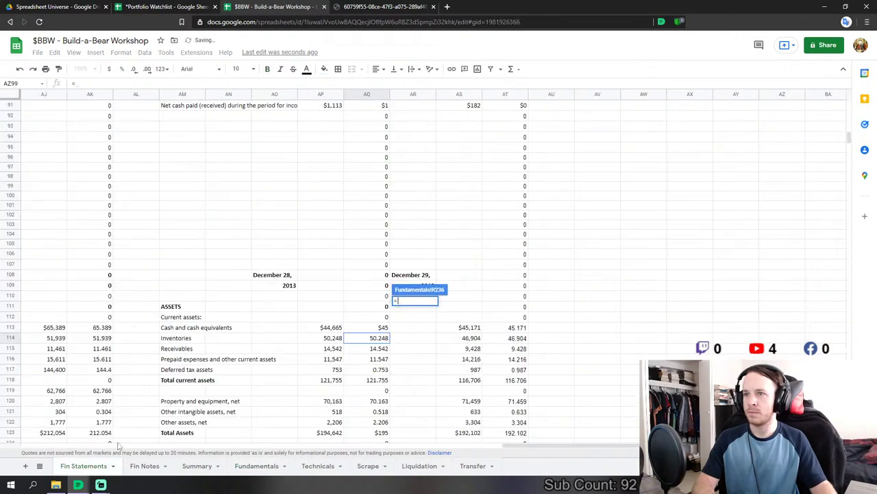
{"action": "left_click", "coordinate": [374, 370]}
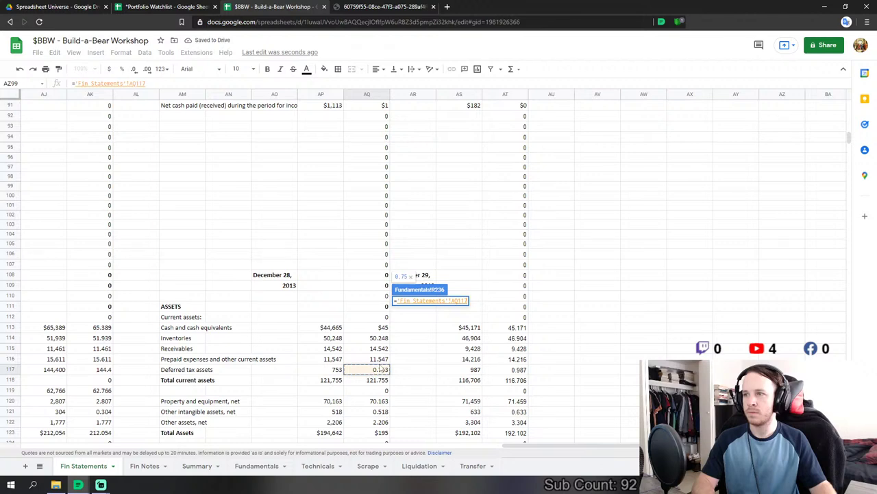
{"action": "type", "text": "+"}
{"action": "left_click", "coordinate": [377, 358]}
{"action": "key", "text": "Return"}
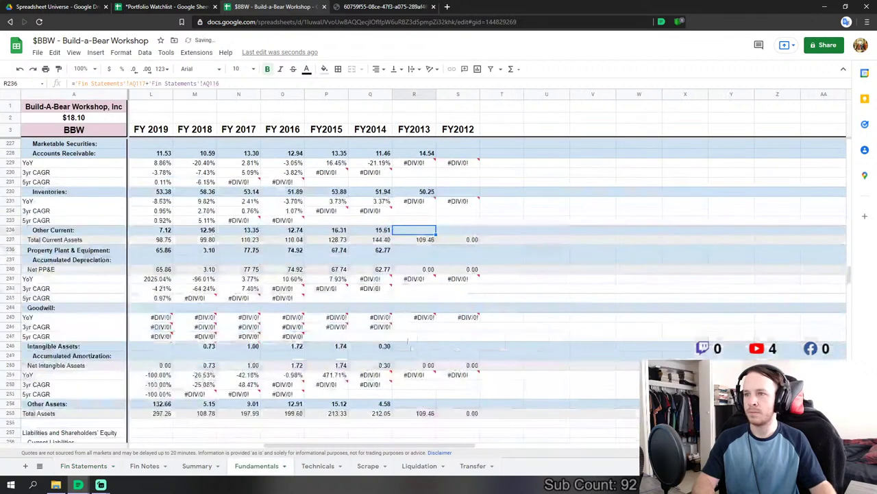
{"action": "key", "text": "Down"}
{"action": "type", "text": "="}
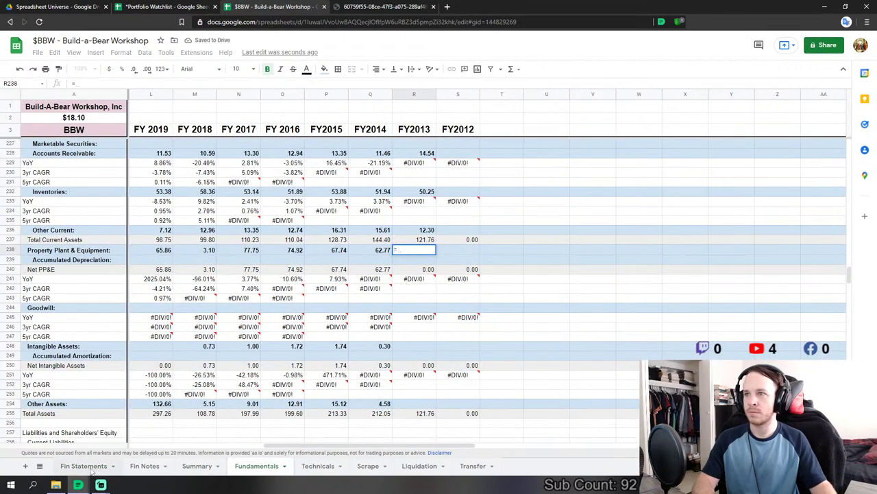
{"action": "left_click", "coordinate": [83, 466]}
{"action": "left_click", "coordinate": [376, 401]}
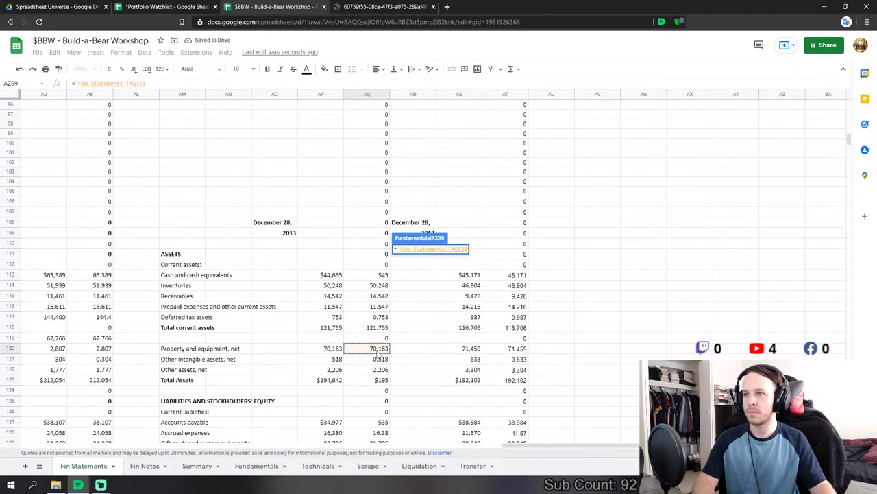
{"action": "key", "text": "Return"}
- Link FY2013 Intangible Assets (R248) to AQ121 and Other Assets to AQ122
{"action": "left_click", "coordinate": [418, 346]}
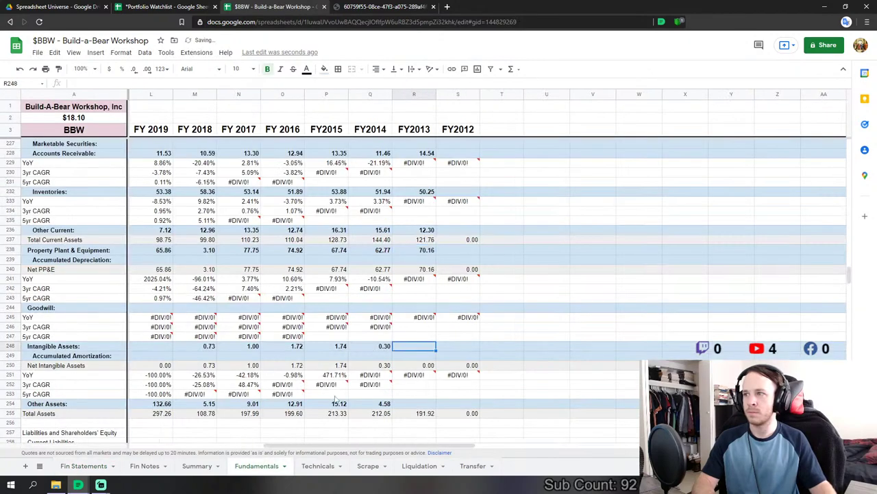
{"action": "type", "text": "="}
{"action": "left_click", "coordinate": [85, 466]}
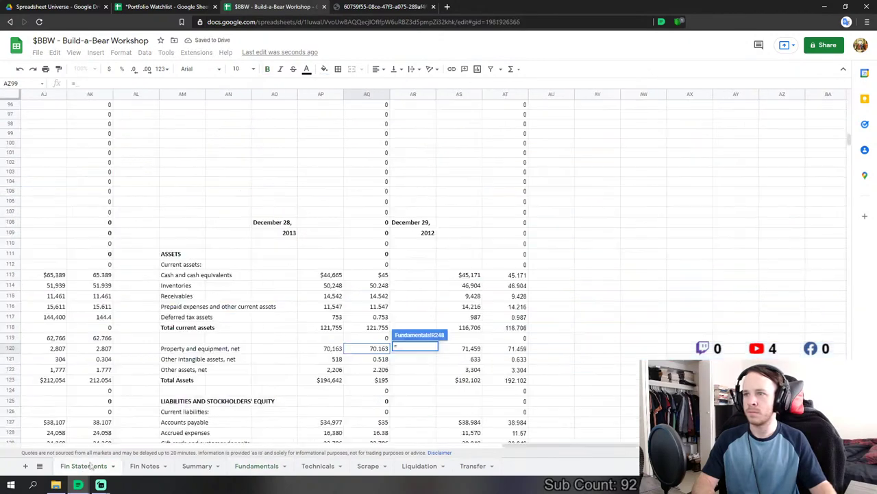
{"action": "left_click", "coordinate": [375, 359]}
{"action": "key", "text": "Return"}
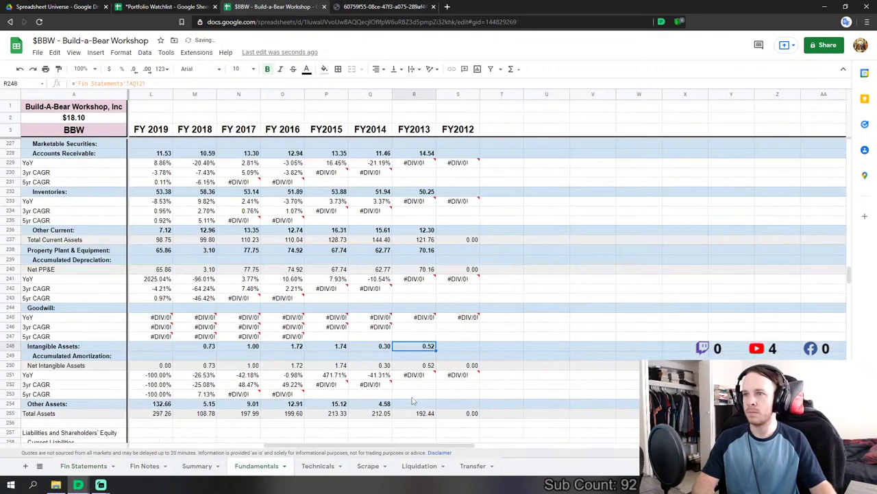
{"action": "key", "text": "Down"}
{"action": "key", "text": "Down"}
{"action": "key", "text": "Down"}
{"action": "key", "text": "Down"}
{"action": "key", "text": "Down"}
{"action": "key", "text": "Down"}
{"action": "type", "text": "="}
{"action": "left_click", "coordinate": [84, 466]}
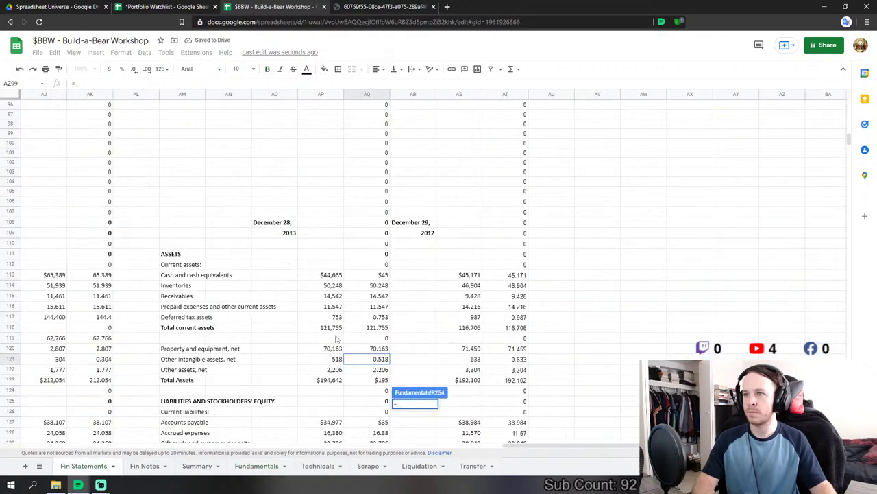
{"action": "left_click", "coordinate": [375, 371]}
{"action": "key", "text": "Return"}
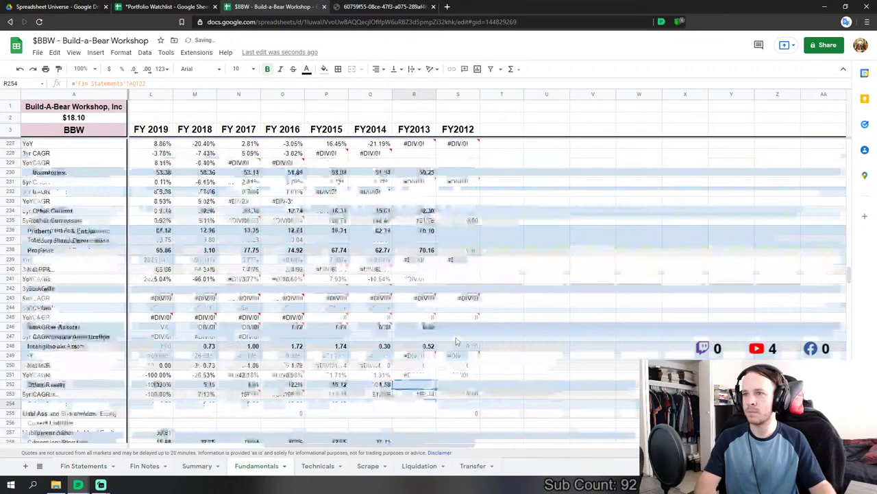
- Link FY2013 Accounts Payable (R260) to the 2013 Accounts payable figure, AQ127
{"action": "scroll", "coordinate": [456, 340], "scroll_direction": "down", "scroll_amount": 2}
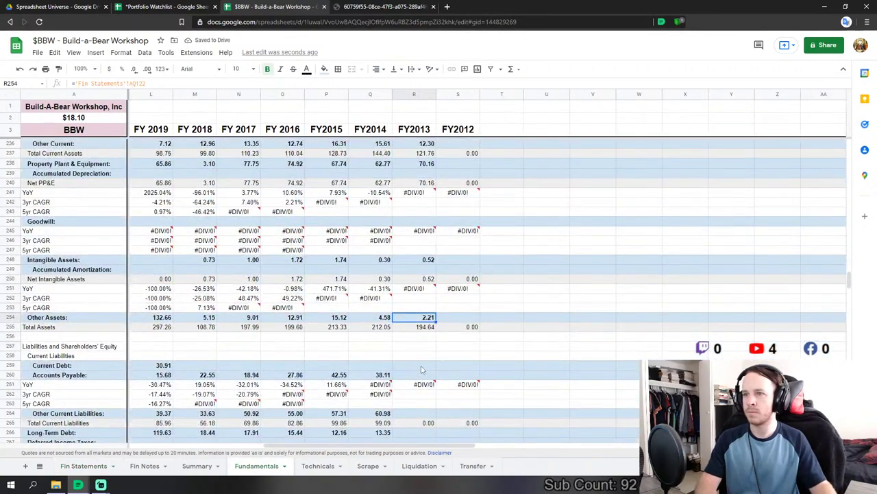
{"action": "left_click", "coordinate": [418, 375]}
{"action": "type", "text": "="}
{"action": "left_click", "coordinate": [83, 466]}
{"action": "scroll", "coordinate": [345, 337], "scroll_direction": "down", "scroll_amount": 4}
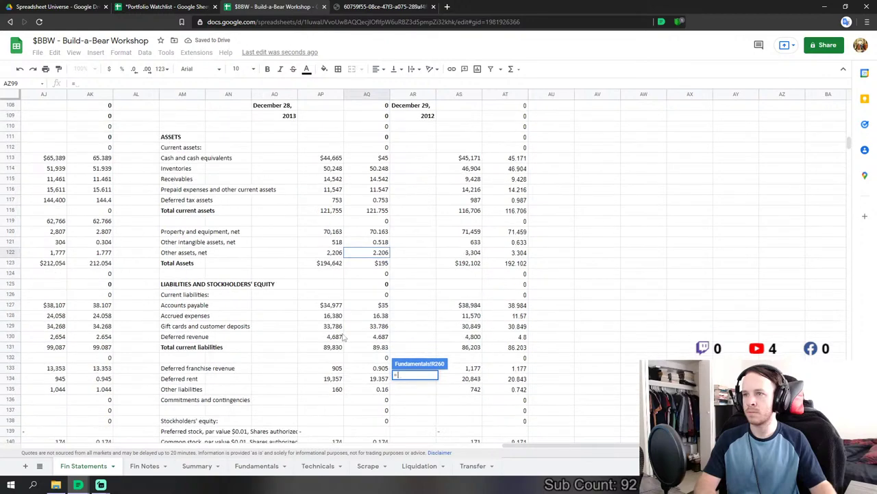
{"action": "left_click", "coordinate": [381, 306]}
{"action": "key", "text": "Return"}
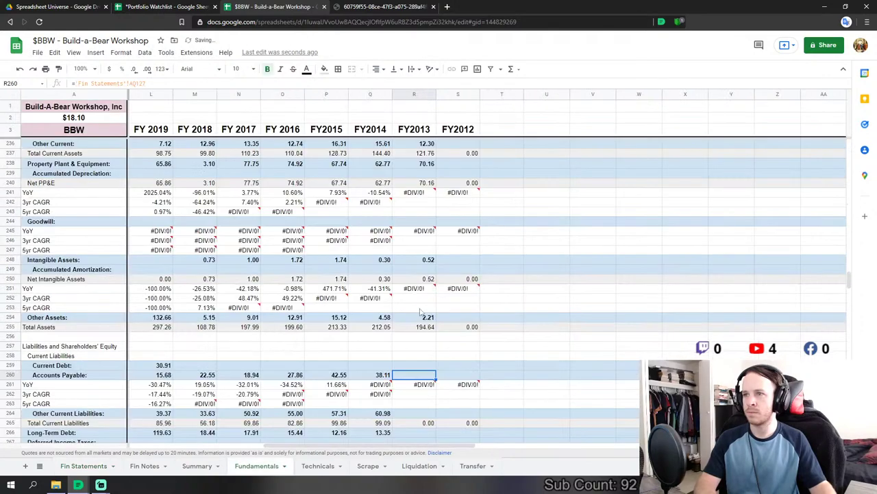
- Set FY2013 Other Current Liabilities to accrued expenses, gift cards and deferred revenue, =AQ128+AQ129+AQ130
{"action": "left_click", "coordinate": [406, 411]}
{"action": "type", "text": "="}
{"action": "scroll", "coordinate": [405, 411], "scroll_direction": "down", "scroll_amount": 2}
{"action": "left_click", "coordinate": [83, 467]}
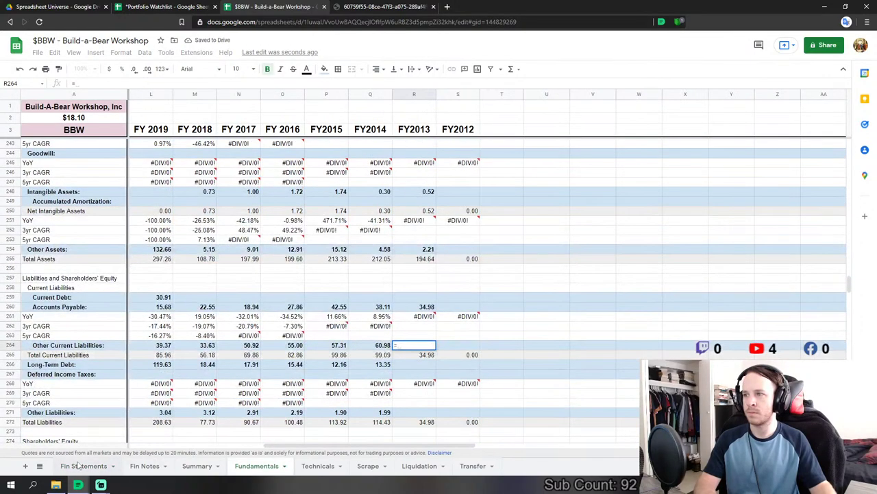
{"action": "left_click", "coordinate": [381, 315]}
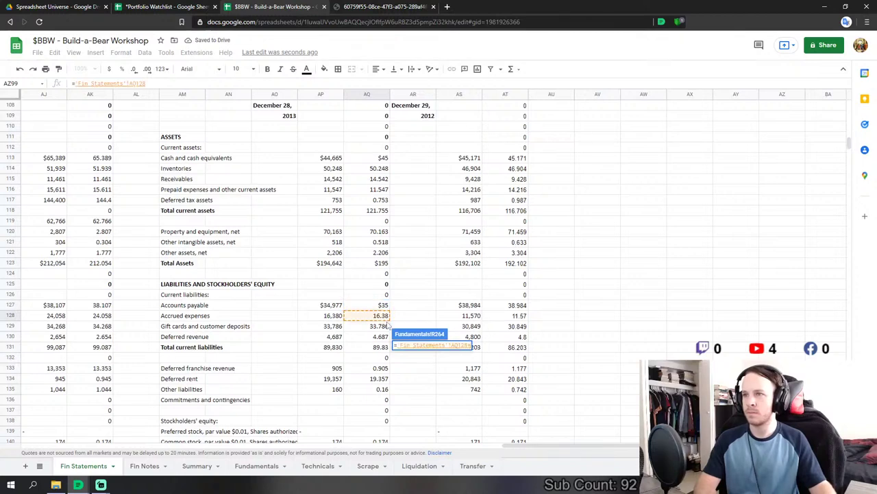
{"action": "type", "text": "+"}
{"action": "left_click", "coordinate": [381, 326]}
{"action": "type", "text": "+"}
{"action": "left_click", "coordinate": [381, 336]}
{"action": "key", "text": "Return"}
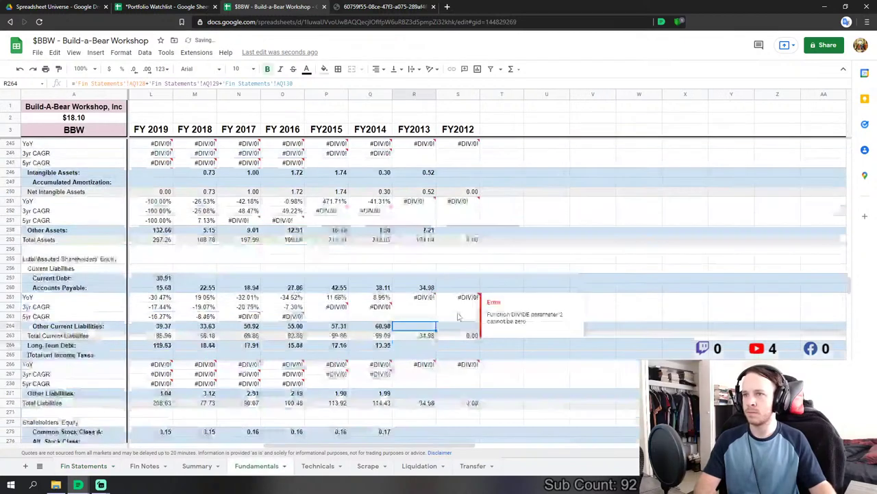
- Link FY2013 Long-Term Debt to the 2013 Deferred rent figure, AQ134
{"action": "key", "text": "Down"}
{"action": "type", "text": "="}
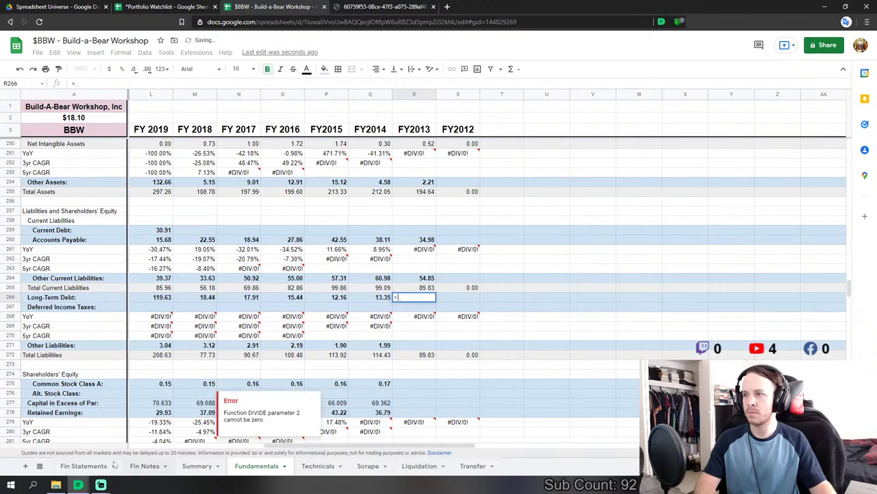
{"action": "left_click", "coordinate": [83, 466]}
{"action": "scroll", "coordinate": [355, 349], "scroll_direction": "down", "scroll_amount": 2}
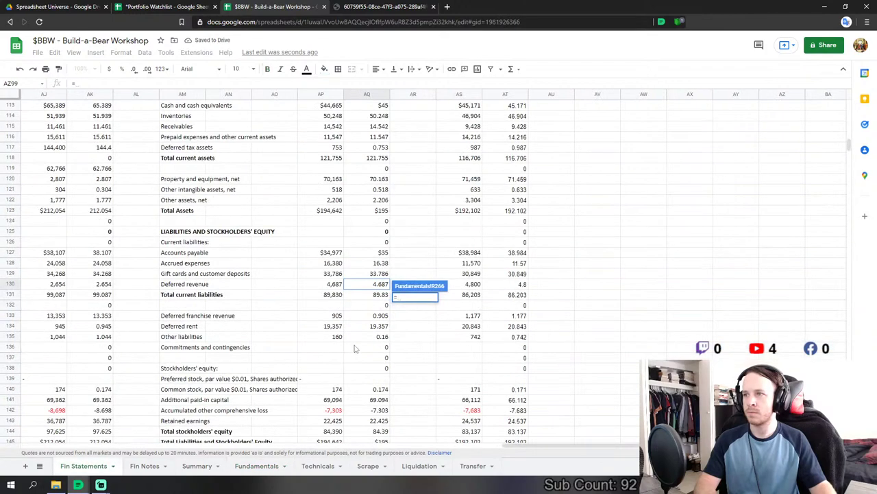
{"action": "left_click", "coordinate": [383, 327]}
{"action": "key", "text": "Return"}
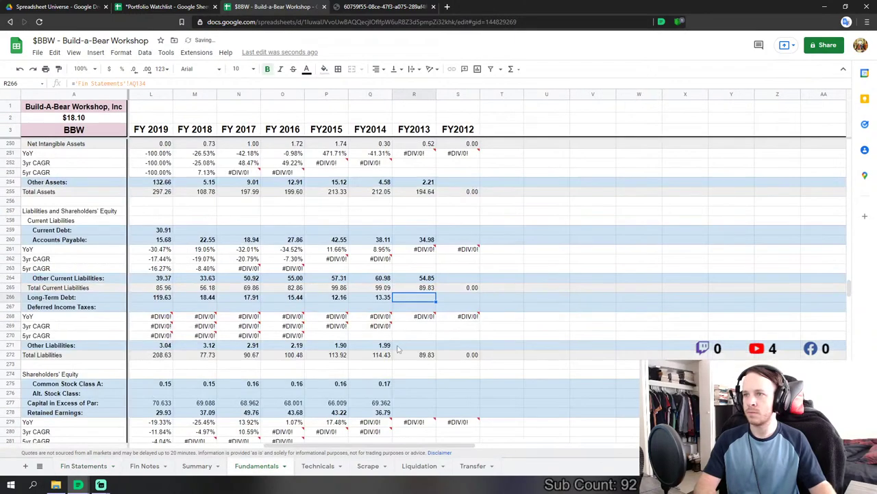
- Set FY2013 Other Liabilities (R271) to deferred franchise revenue plus other liabilities, =AQ133+AQ135
{"action": "left_click", "coordinate": [398, 346]}
{"action": "type", "text": "="}
{"action": "left_click", "coordinate": [84, 465]}
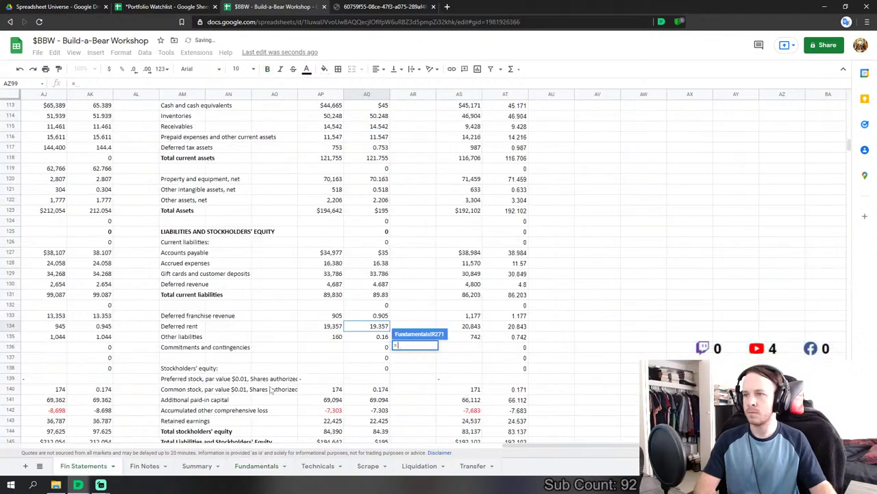
{"action": "left_click", "coordinate": [382, 316]}
{"action": "type", "text": "+"}
{"action": "left_click", "coordinate": [382, 336]}
{"action": "key", "text": "Return"}
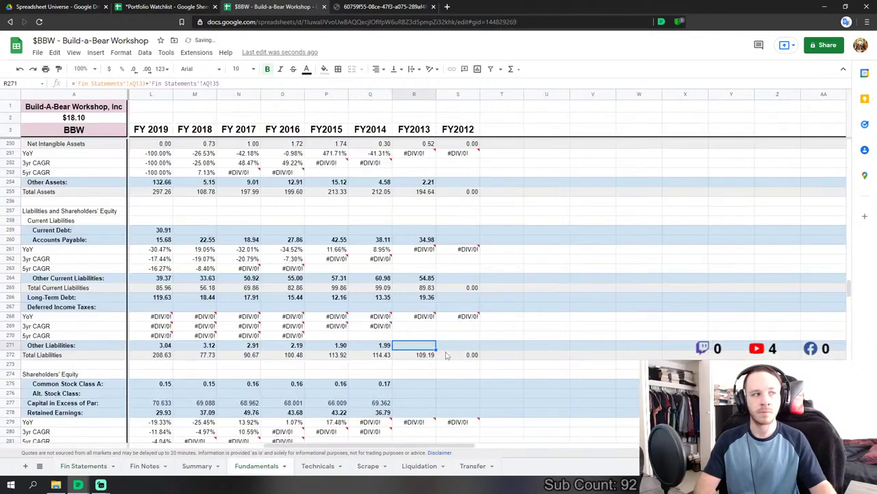
- Link FY2013 Common Stock Class A to the 2013 Common stock figure, AQ140
{"action": "scroll", "coordinate": [451, 316], "scroll_direction": "down", "scroll_amount": 2}
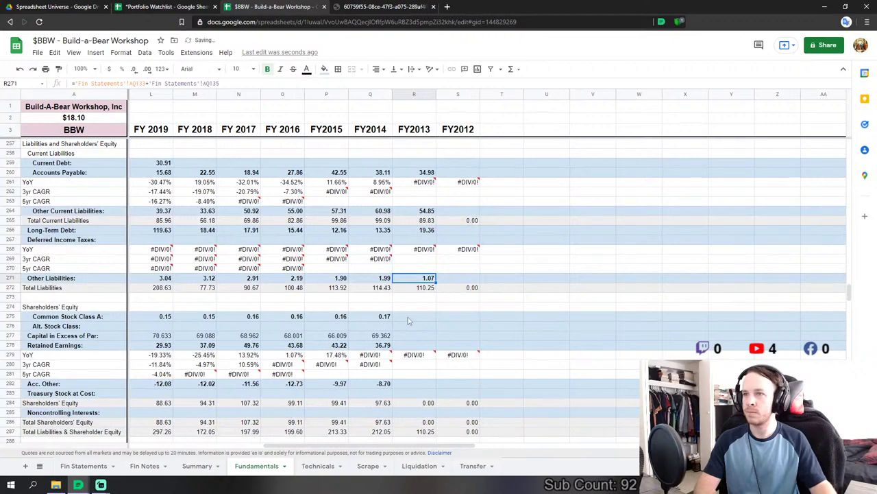
{"action": "left_click", "coordinate": [409, 318]}
{"action": "type", "text": "="}
{"action": "left_click", "coordinate": [83, 466]}
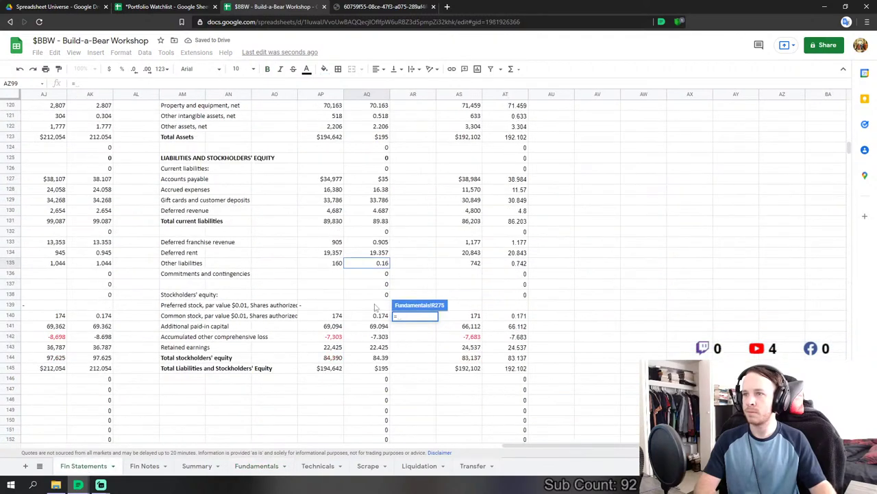
{"action": "left_click", "coordinate": [379, 317]}
{"action": "key", "text": "Return"}
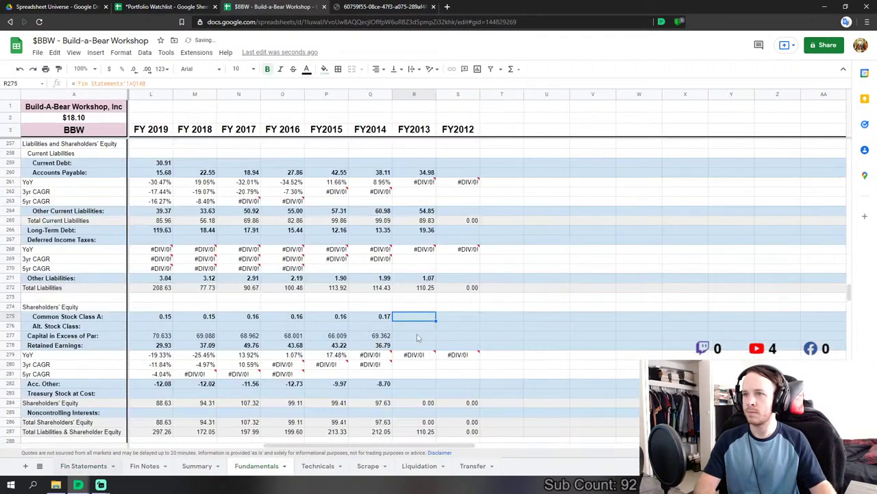
- Link FY2013 Capital in Excess of Par to AQ141 and Retained Earnings to AQ143
{"action": "left_click", "coordinate": [417, 337]}
{"action": "type", "text": "="}
{"action": "left_click", "coordinate": [83, 465]}
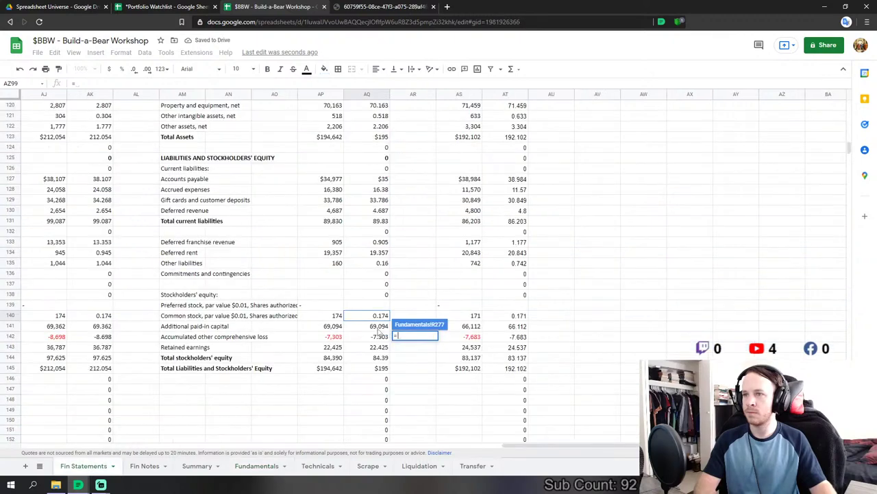
{"action": "left_click", "coordinate": [378, 328]}
{"action": "key", "text": "Return"}
{"action": "type", "text": "="}
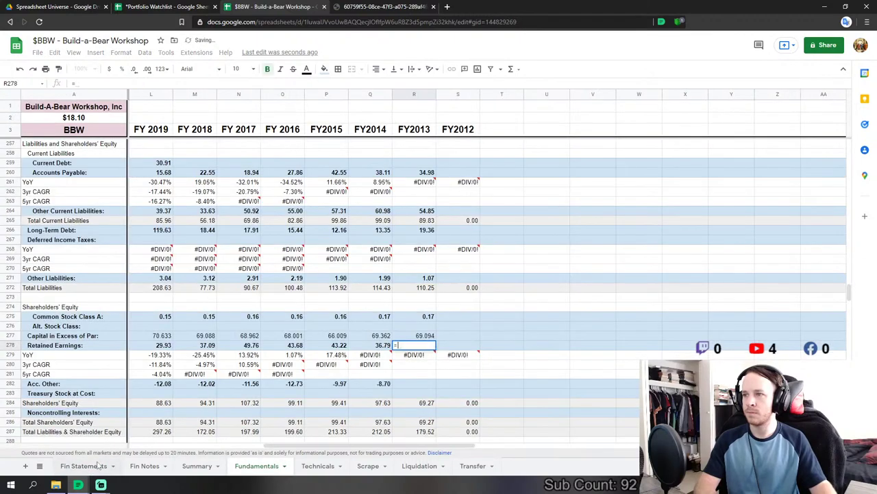
{"action": "left_click", "coordinate": [83, 466]}
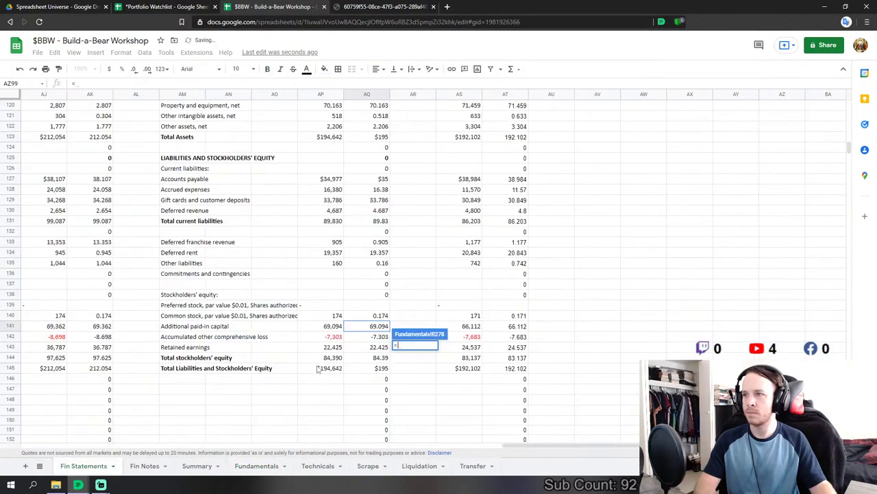
{"action": "left_click", "coordinate": [379, 347]}
{"action": "key", "text": "Return"}
- Link FY2013 Acc. Other to accumulated other comprehensive loss, AQ142, giving -7.30
{"action": "left_click", "coordinate": [412, 384]}
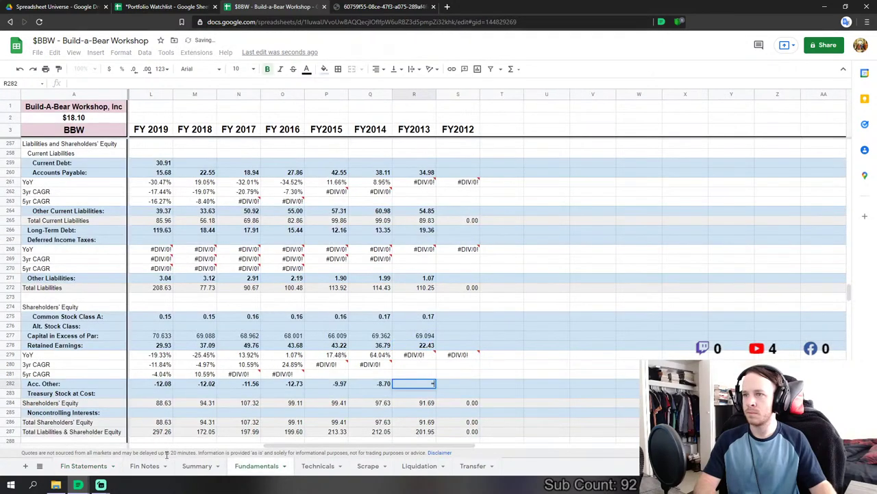
{"action": "type", "text": "="}
{"action": "left_click", "coordinate": [83, 466]}
{"action": "left_click", "coordinate": [386, 337]}
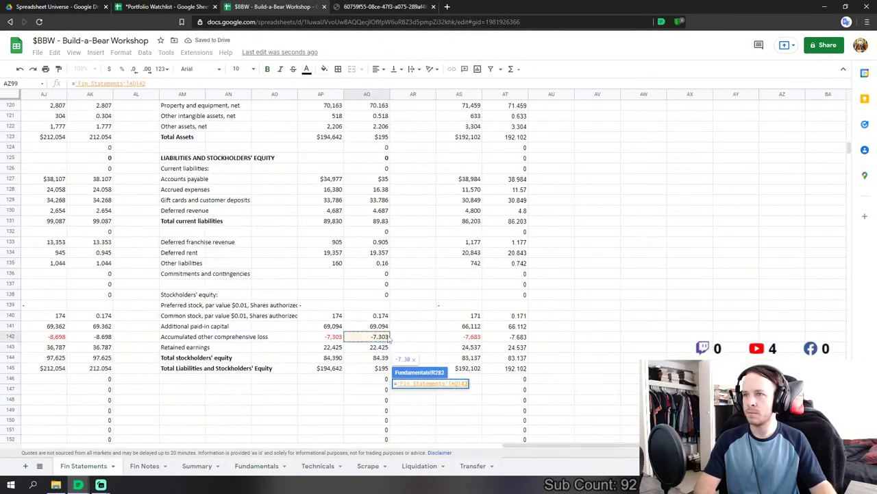
{"action": "key", "text": "Return"}
{"action": "scroll", "coordinate": [478, 392], "scroll_direction": "down", "scroll_amount": 1}
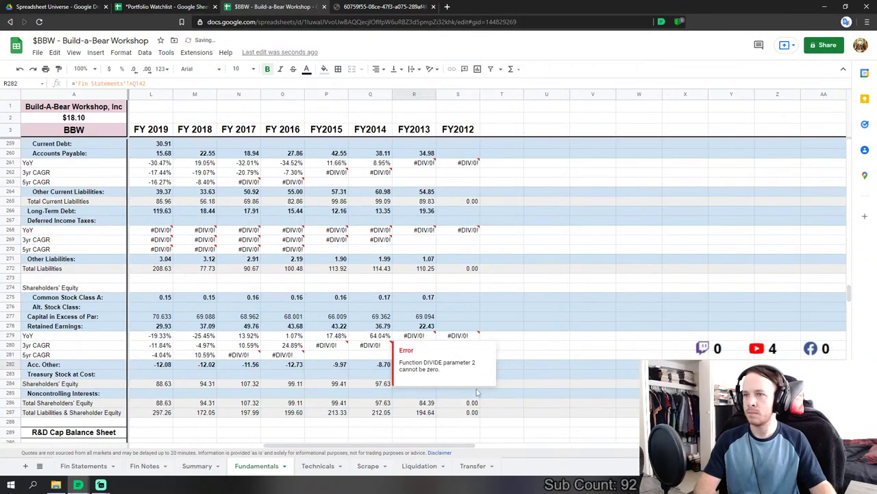
{"action": "scroll", "coordinate": [566, 349], "scroll_direction": "up", "scroll_amount": 2}
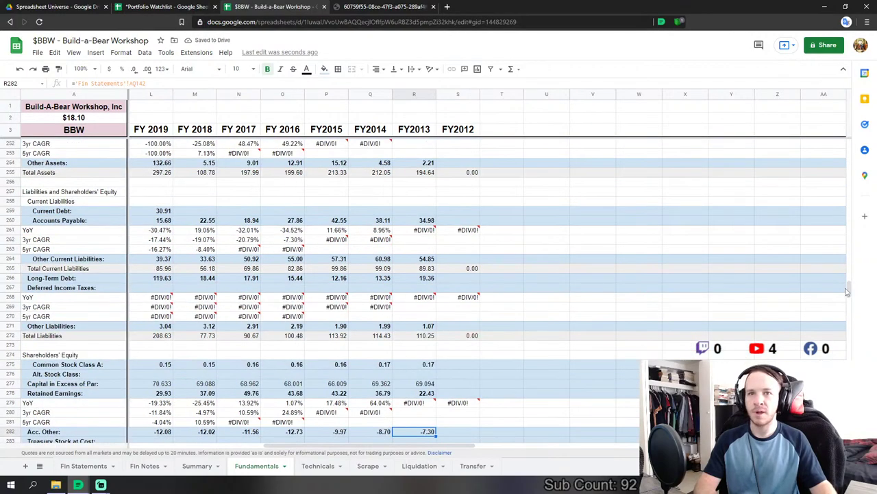
{"action": "left_click_drag", "start_coordinate": [847, 292], "coordinate": [849, 162]}
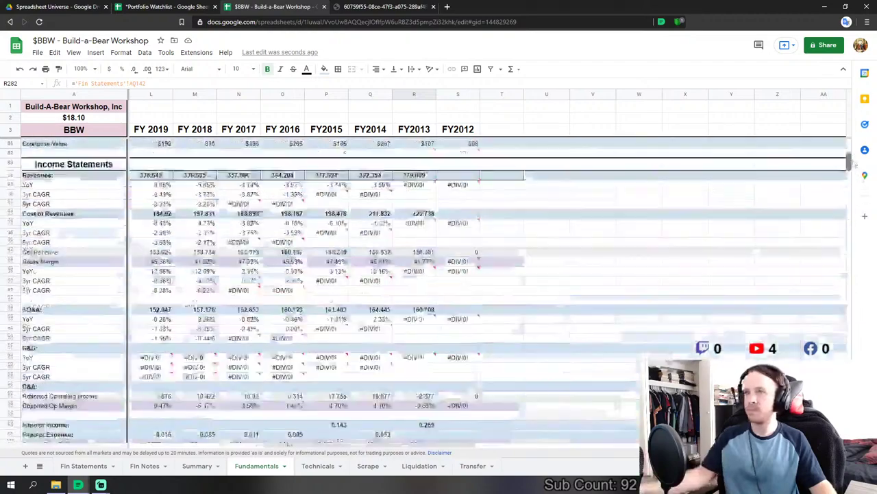
- Link FY2012 Revenues (S32) to the 2012 total revenues figure, AT11
{"action": "scroll", "coordinate": [470, 254], "scroll_direction": "down", "scroll_amount": 5}
{"action": "left_click", "coordinate": [470, 254]}
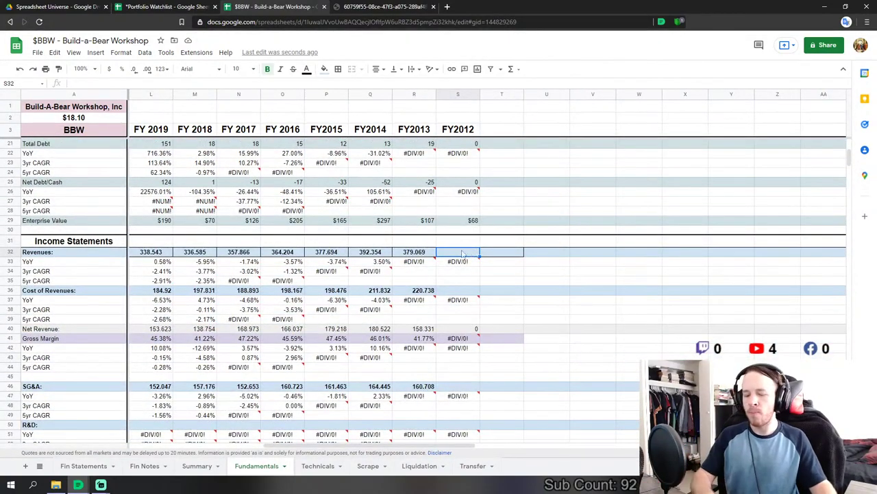
{"action": "type", "text": "="}
{"action": "scroll", "coordinate": [343, 308], "scroll_direction": "down", "scroll_amount": 2}
{"action": "scroll", "coordinate": [229, 368], "scroll_direction": "up", "scroll_amount": 1}
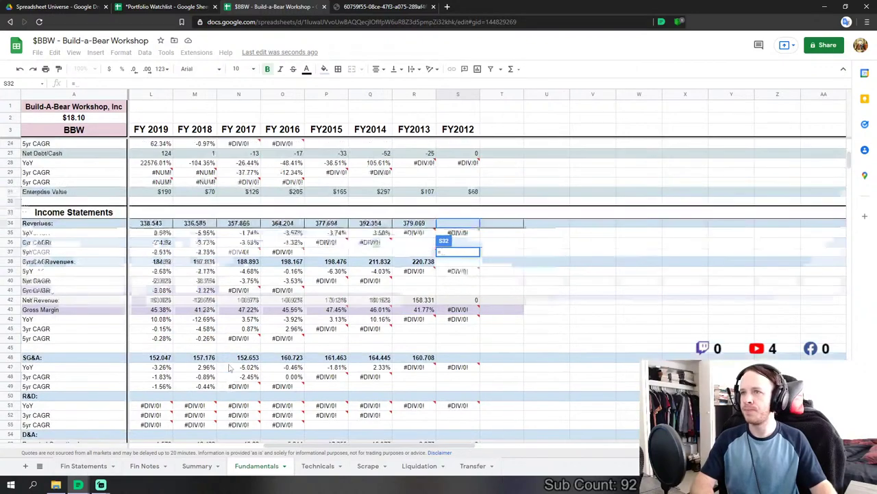
{"action": "scroll", "coordinate": [229, 368], "scroll_direction": "up", "scroll_amount": 3}
{"action": "left_click", "coordinate": [84, 465]}
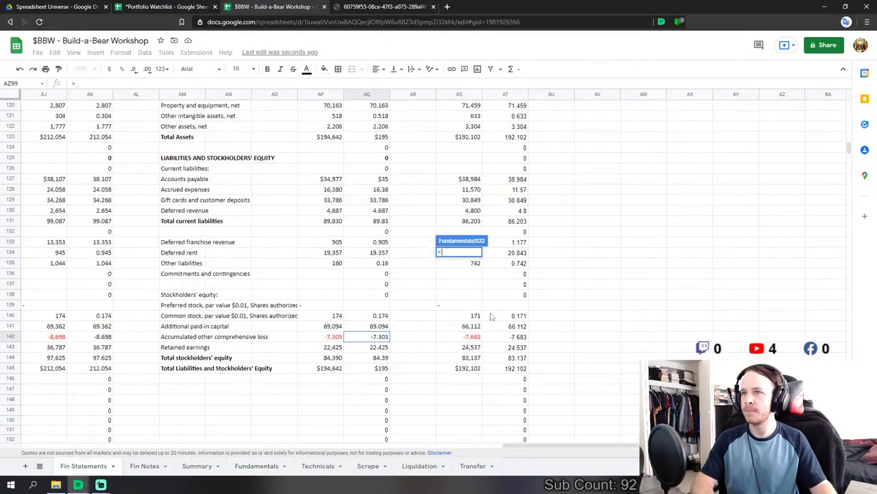
{"action": "scroll", "coordinate": [526, 453], "scroll_direction": "right", "scroll_amount": 3}
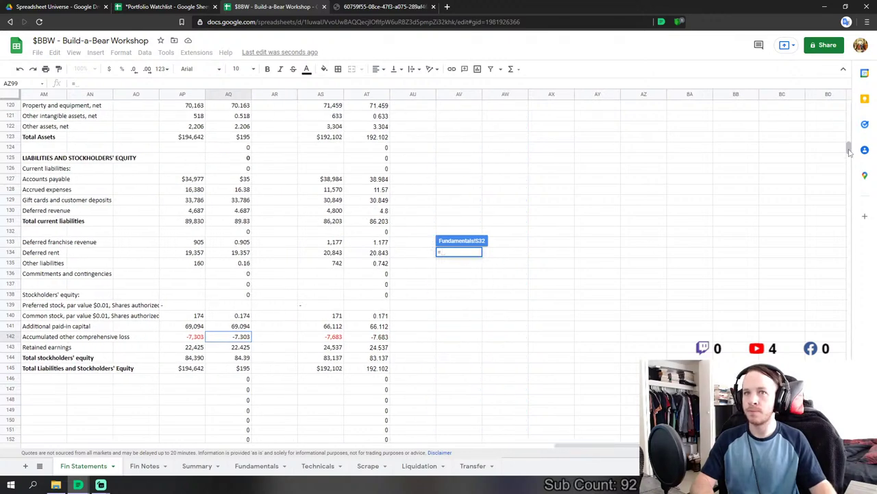
{"action": "left_click_drag", "start_coordinate": [850, 152], "coordinate": [848, 103]}
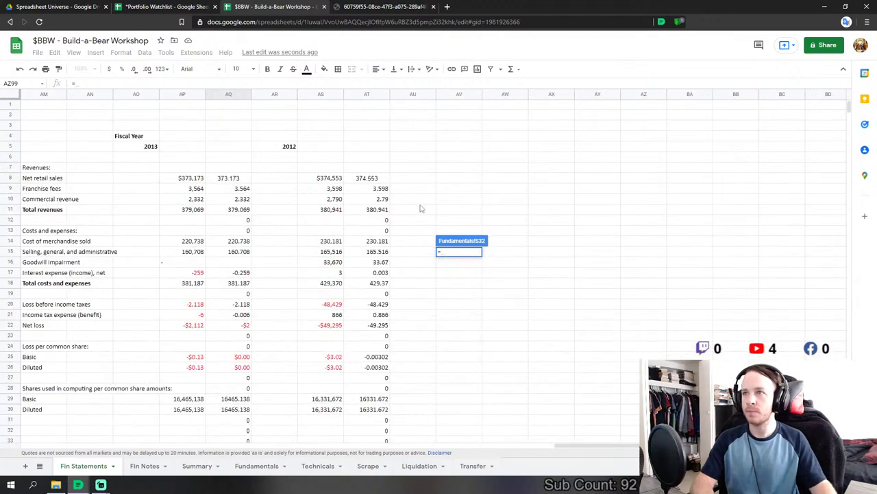
{"action": "left_click", "coordinate": [370, 213]}
{"action": "key", "text": "Return"}
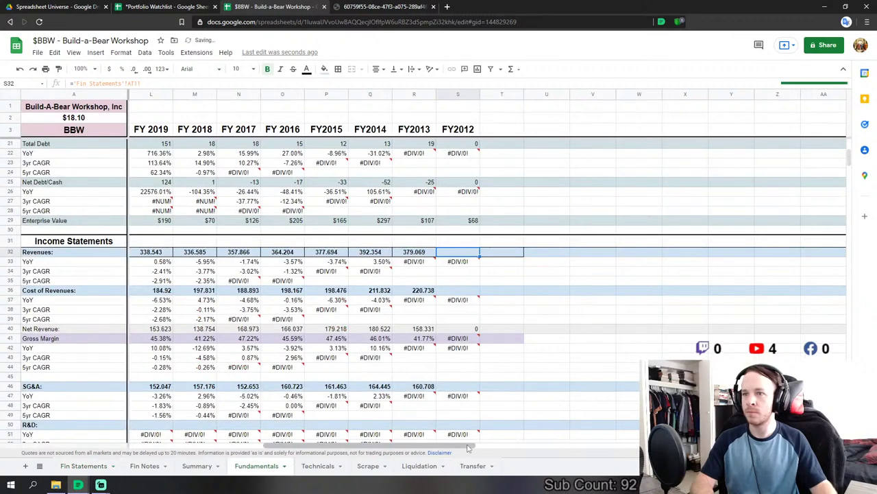
- Link FY2012 Cost of Revenues to AT14 and SG&A to AT15
{"action": "scroll", "coordinate": [468, 447], "scroll_direction": "right", "scroll_amount": 1}
{"action": "key", "text": "Down"}
{"action": "key", "text": "Down"}
{"action": "key", "text": "Down"}
{"action": "key", "text": "Down"}
{"action": "type", "text": "="}
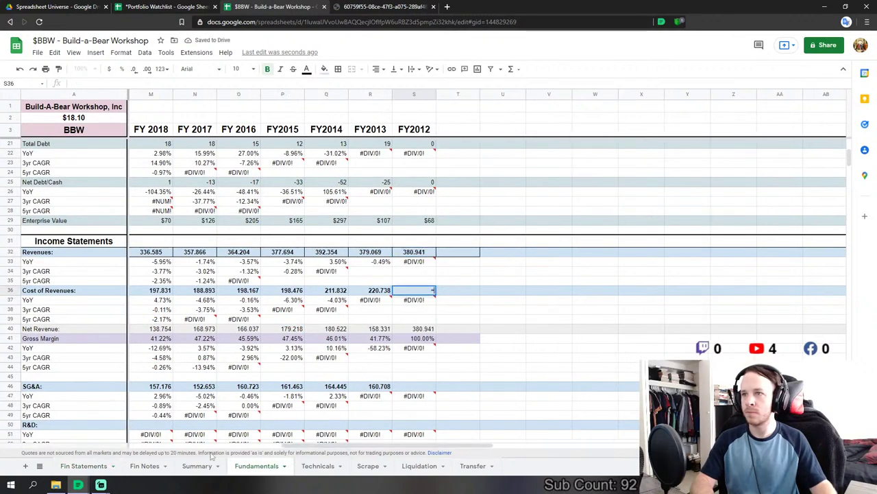
{"action": "left_click", "coordinate": [89, 466]}
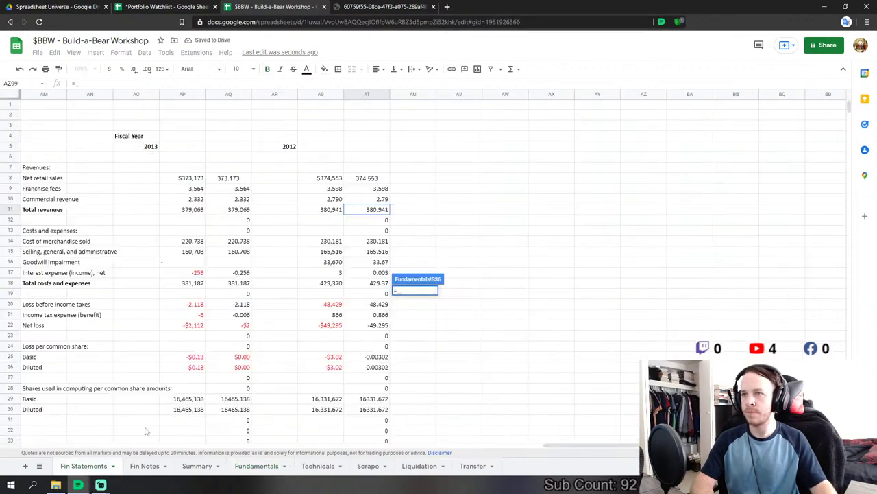
{"action": "left_click", "coordinate": [381, 243]}
{"action": "key", "text": "Return"}
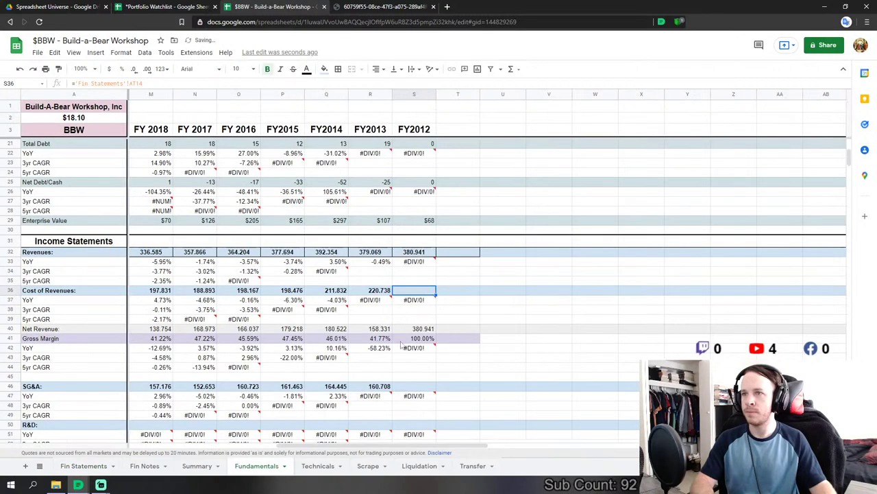
{"action": "left_click", "coordinate": [403, 386]}
{"action": "scroll", "coordinate": [402, 386], "scroll_direction": "down", "scroll_amount": 5}
{"action": "type", "text": "="}
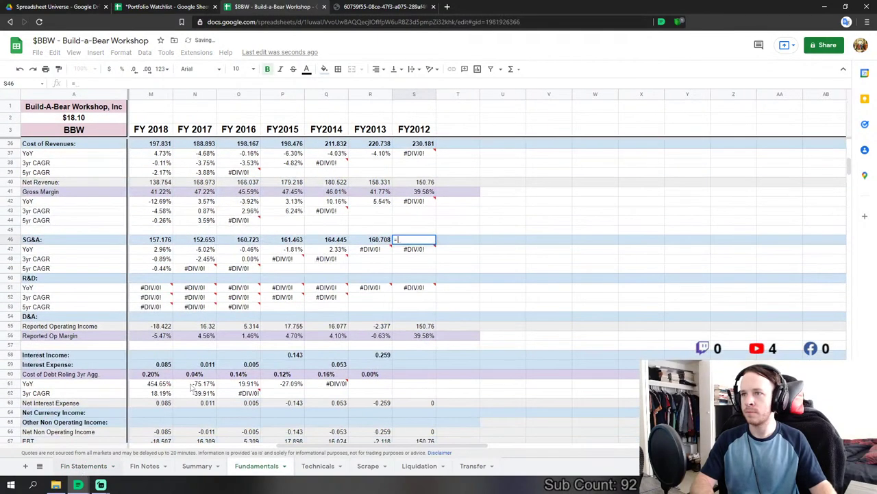
{"action": "left_click", "coordinate": [84, 465]}
{"action": "left_click", "coordinate": [378, 251]}
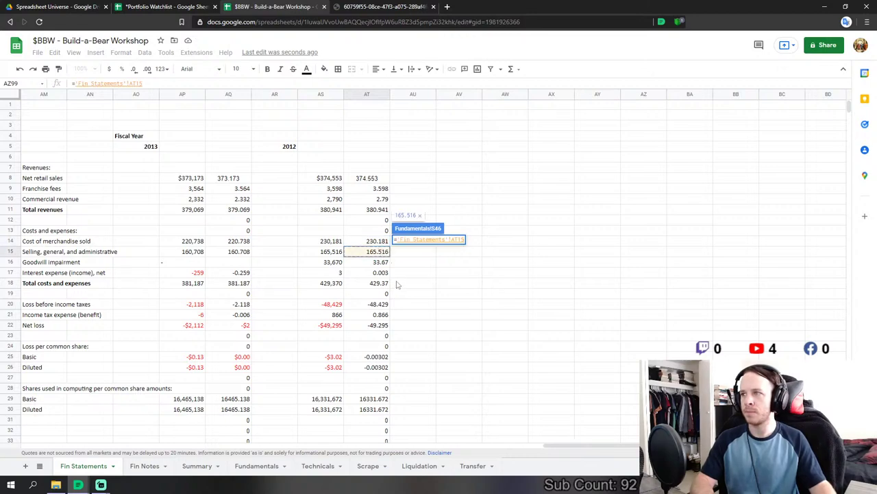
{"action": "key", "text": "Return"}
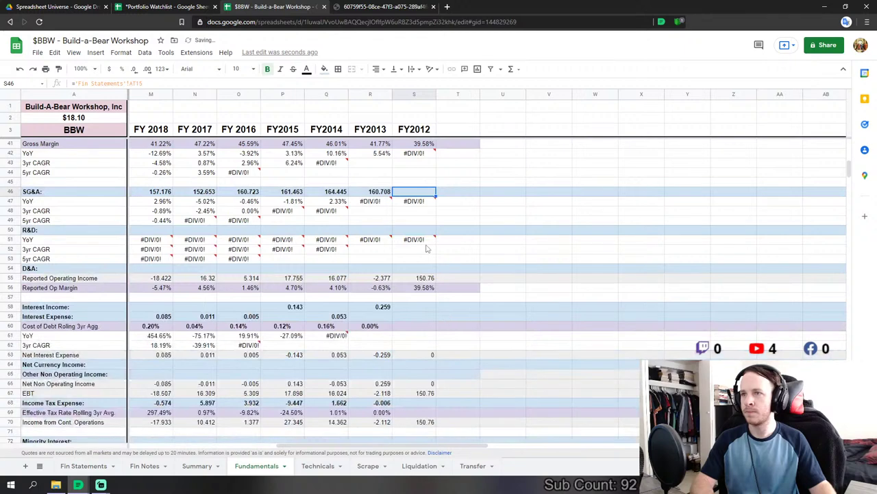
- Link FY2012 D&A to goodwill impairment (AT16) and Interest Expense to net interest (AT17)
{"action": "left_click", "coordinate": [414, 268]}
{"action": "type", "text": "="}
{"action": "left_click", "coordinate": [83, 465]}
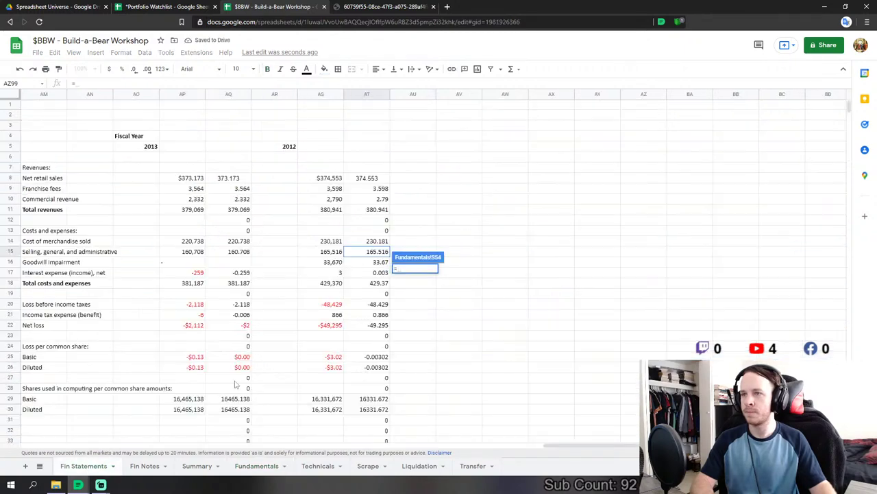
{"action": "left_click", "coordinate": [375, 264]}
{"action": "key", "text": "Return"}
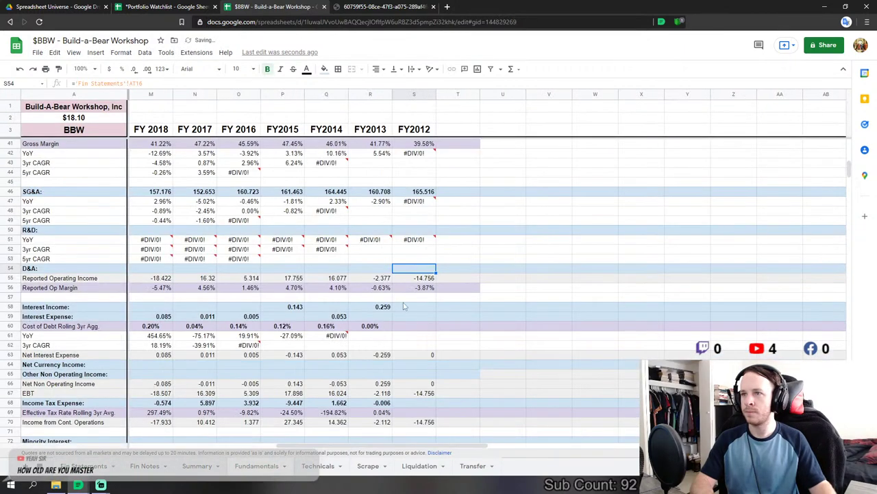
{"action": "left_click", "coordinate": [411, 318]}
{"action": "type", "text": "="}
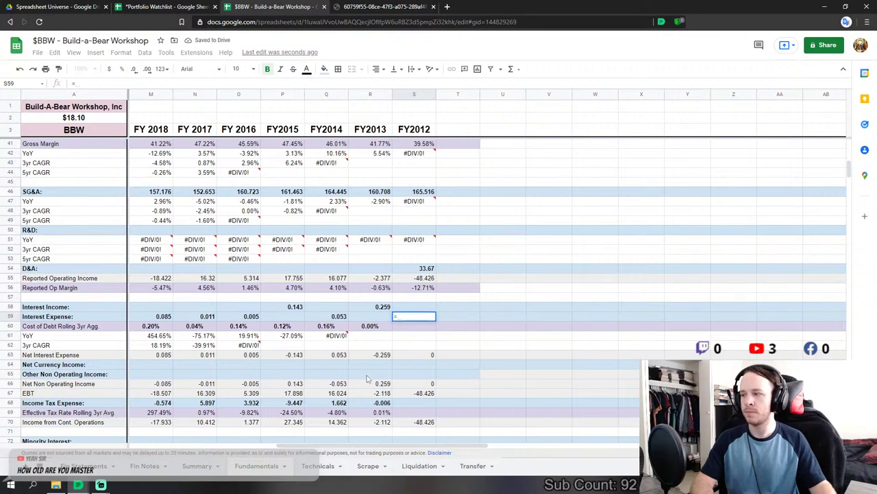
{"action": "left_click", "coordinate": [84, 466]}
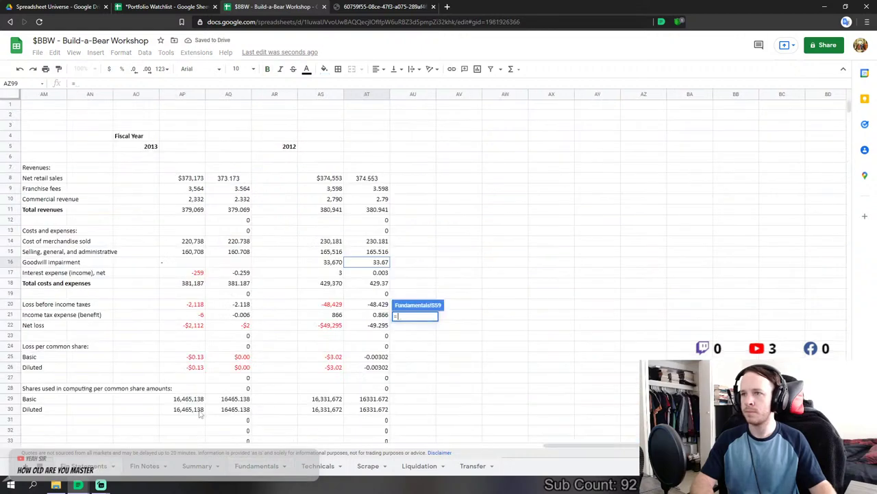
{"action": "left_click", "coordinate": [378, 273]}
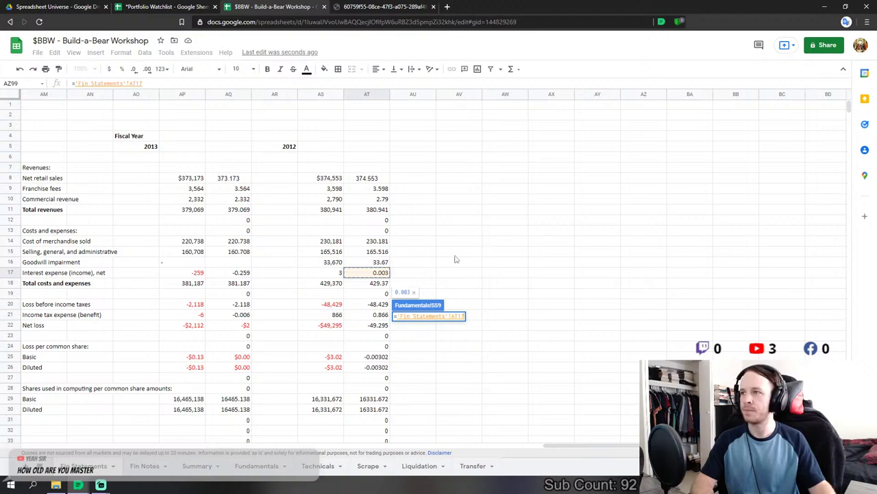
{"action": "key", "text": "Return"}
- Start the FY2012 Income Tax Expense formula in S68, drawing from Fin Statements
{"action": "scroll", "coordinate": [397, 310], "scroll_direction": "down", "scroll_amount": 3}
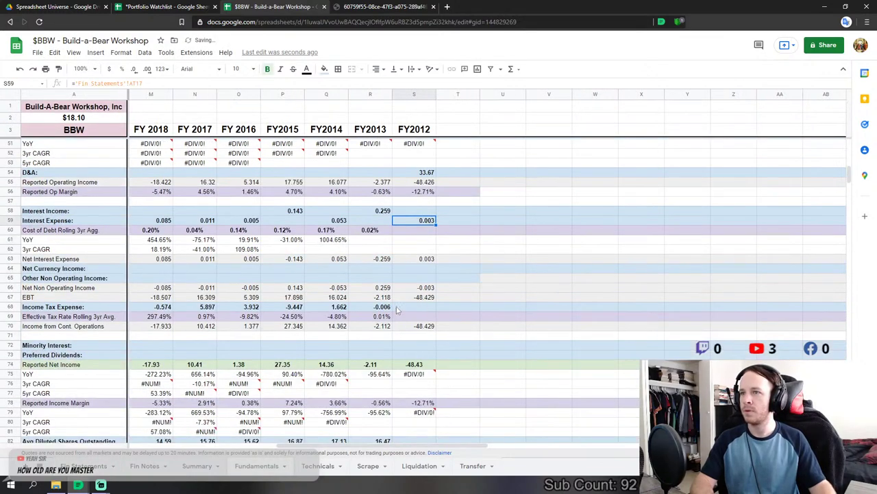
{"action": "left_click", "coordinate": [422, 307]}
{"action": "scroll", "coordinate": [421, 308], "scroll_direction": "down", "scroll_amount": 1}
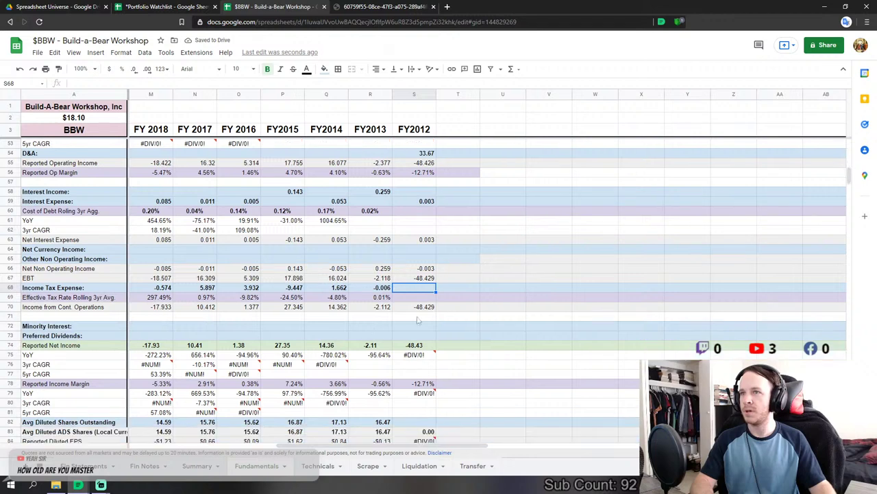
{"action": "type", "text": "="}
{"action": "left_click", "coordinate": [86, 466]}
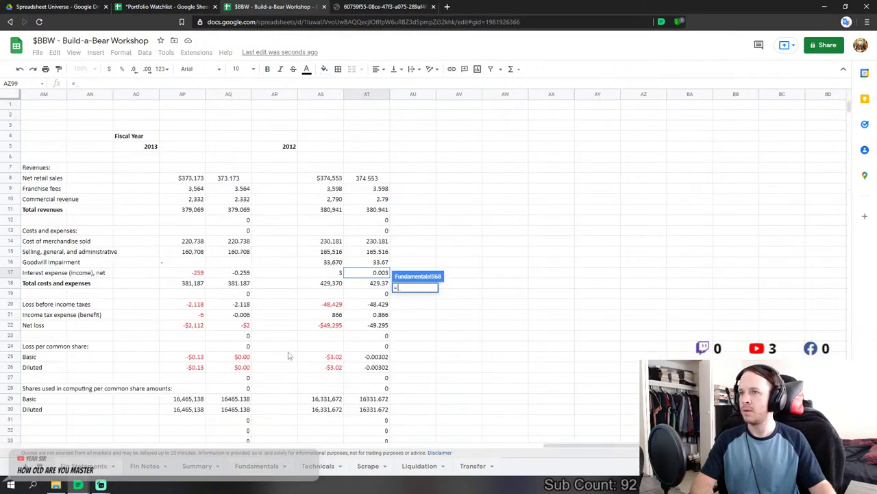
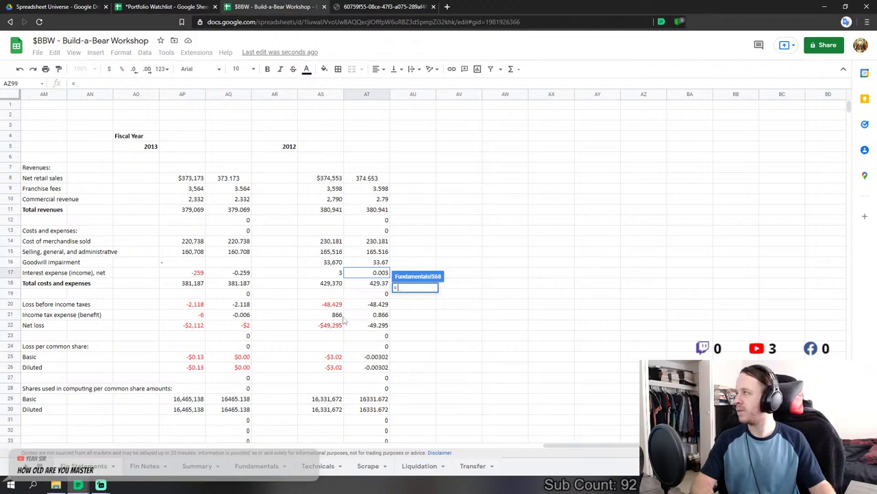
- Link FY2012 income tax in S68 and set diluted shares S82 to 'Fin Statements'!AT30/1000
{"action": "left_click", "coordinate": [378, 314]}
{"action": "key", "text": "Return"}
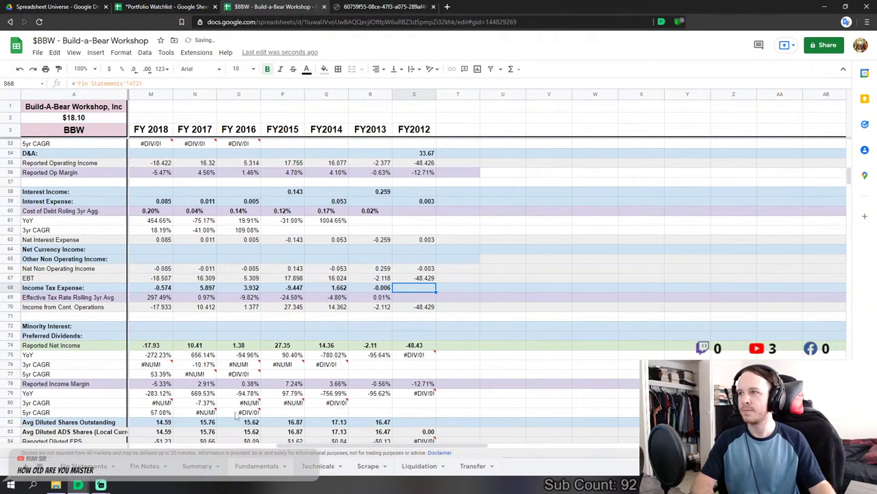
{"action": "left_click", "coordinate": [412, 421]}
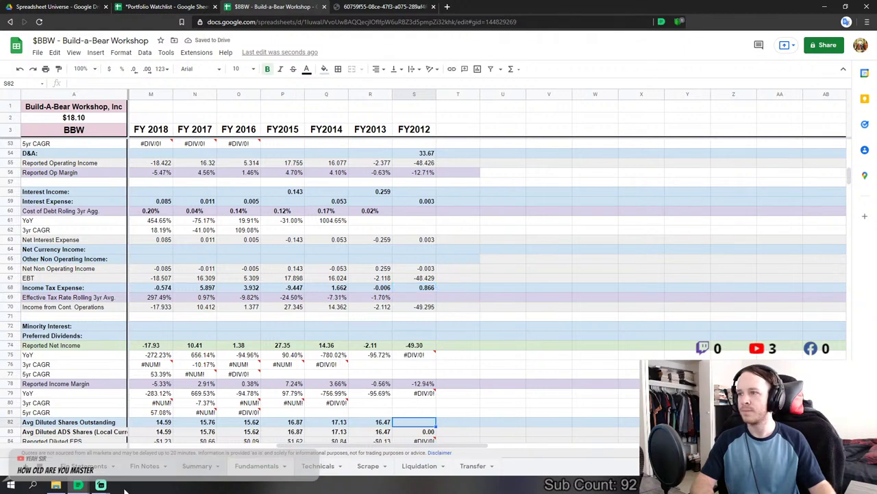
{"action": "type", "text": "="}
{"action": "left_click", "coordinate": [86, 466]}
{"action": "scroll", "coordinate": [260, 353], "scroll_direction": "down", "scroll_amount": 3}
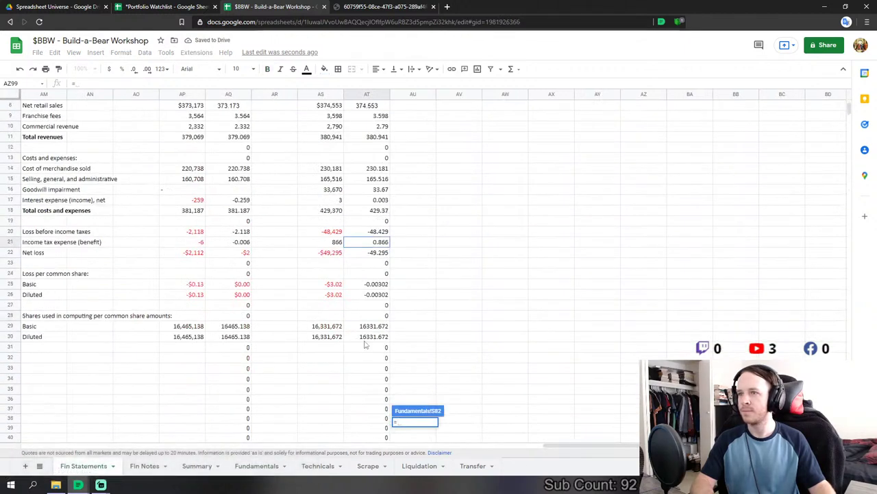
{"action": "left_click", "coordinate": [370, 336]}
{"action": "type", "text": "/1000"}
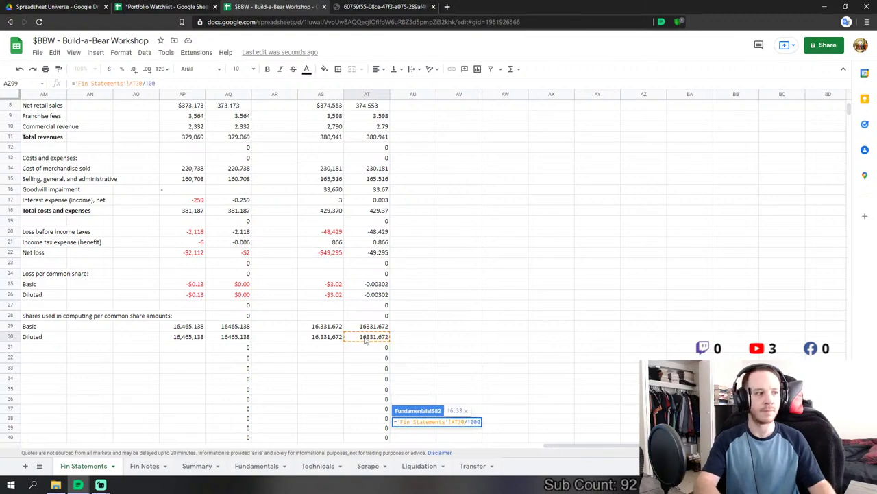
{"action": "key", "text": "Return"}
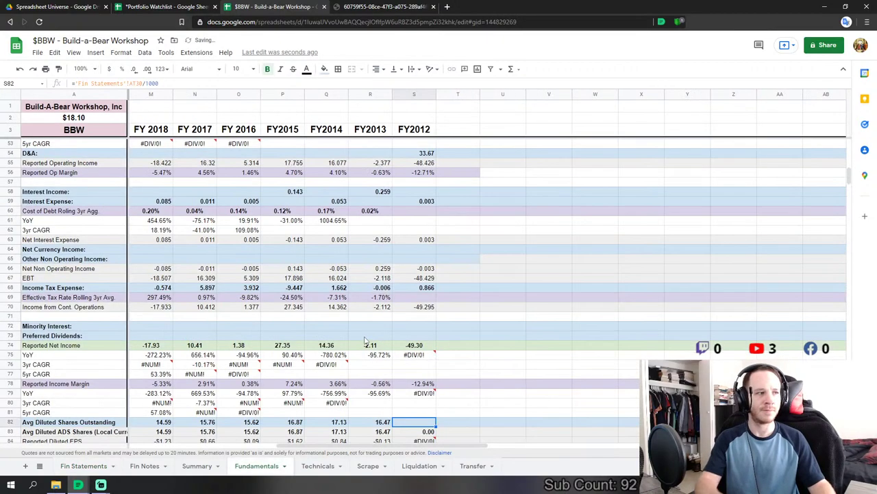
- Link FY2012 depreciation S127 to Fin Statements depreciation and amortization AT58
{"action": "scroll", "coordinate": [432, 345], "scroll_direction": "down", "scroll_amount": 10}
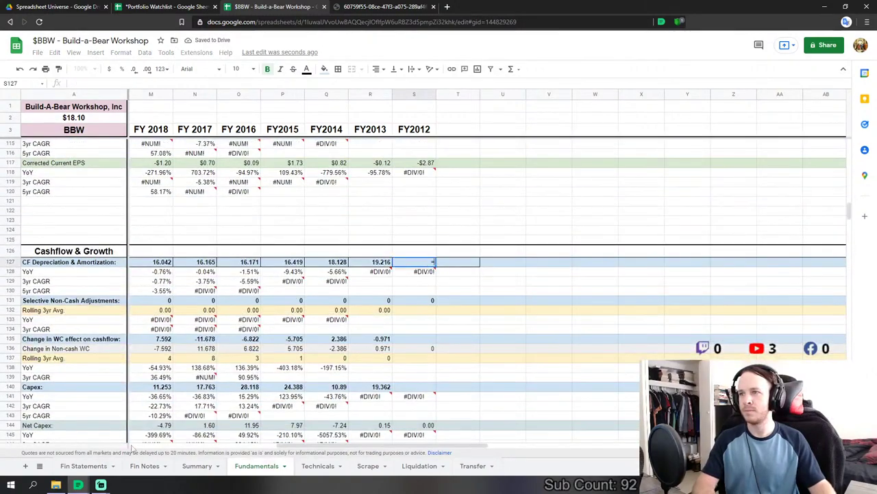
{"action": "type", "text": "="}
{"action": "left_click", "coordinate": [83, 465]}
{"action": "scroll", "coordinate": [305, 348], "scroll_direction": "down", "scroll_amount": 7}
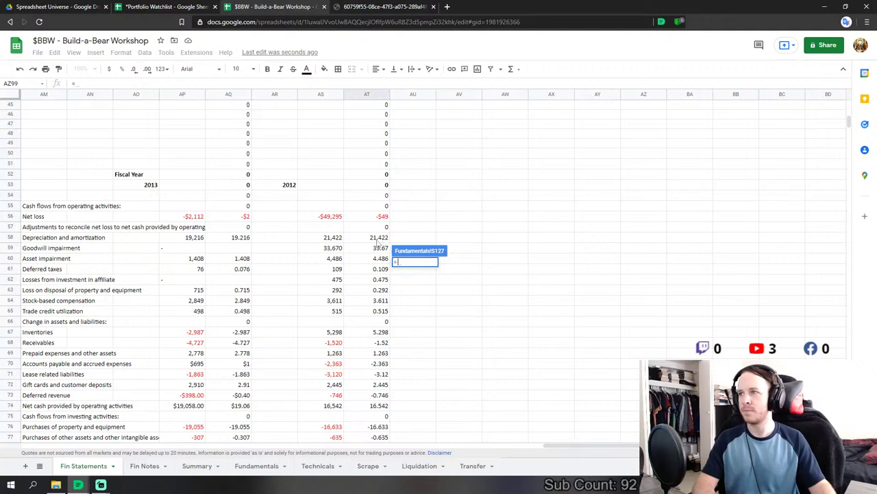
{"action": "left_click", "coordinate": [378, 240]}
{"action": "key", "text": "Return"}
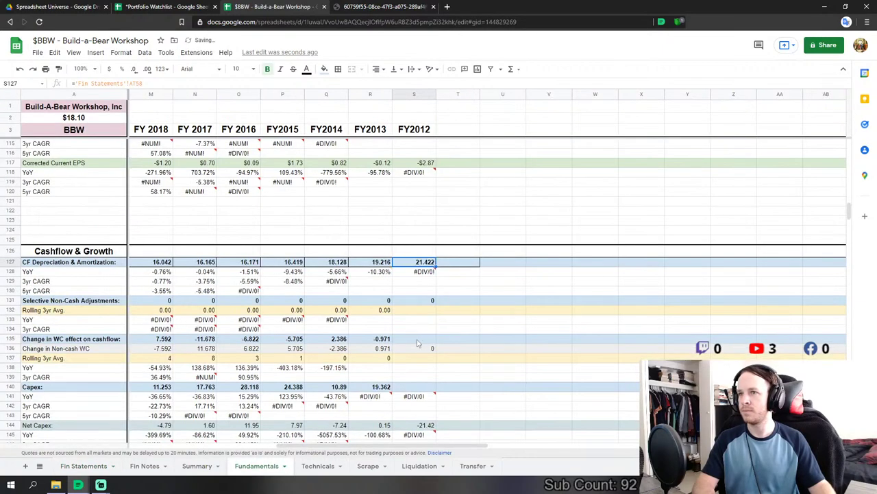
- Set FY2012 working capital change S135 to SUM of AT59, AT60, AT62:AT63 and AT65:AT73
{"action": "left_click", "coordinate": [418, 339]}
{"action": "type", "text": "="}
{"action": "left_click", "coordinate": [64, 466]}
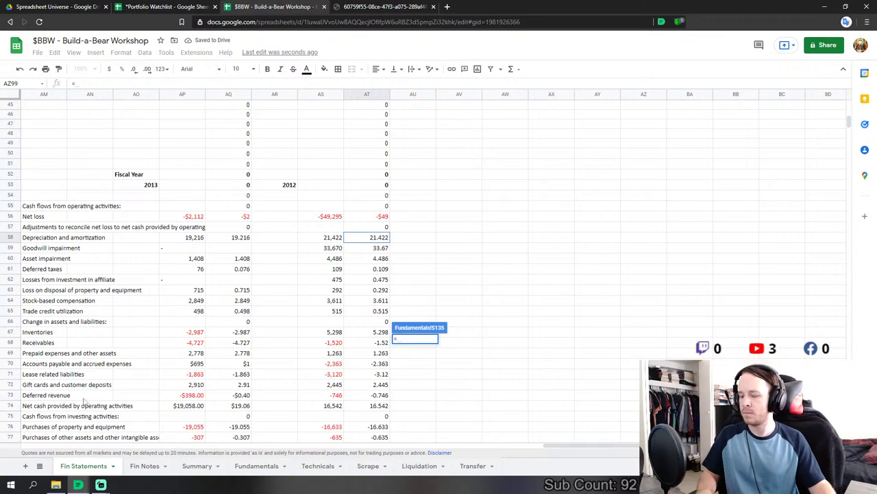
{"action": "type", "text": "sum"}
{"action": "left_click", "coordinate": [414, 359]}
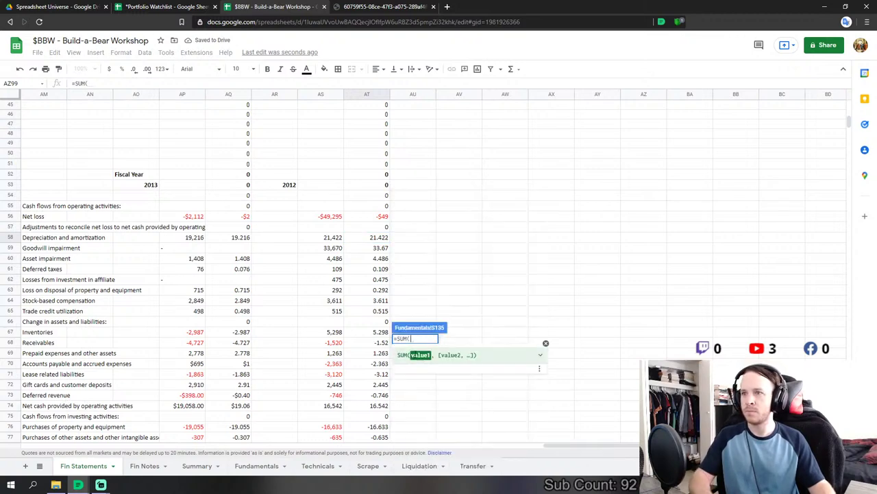
{"action": "left_click", "coordinate": [376, 250]}
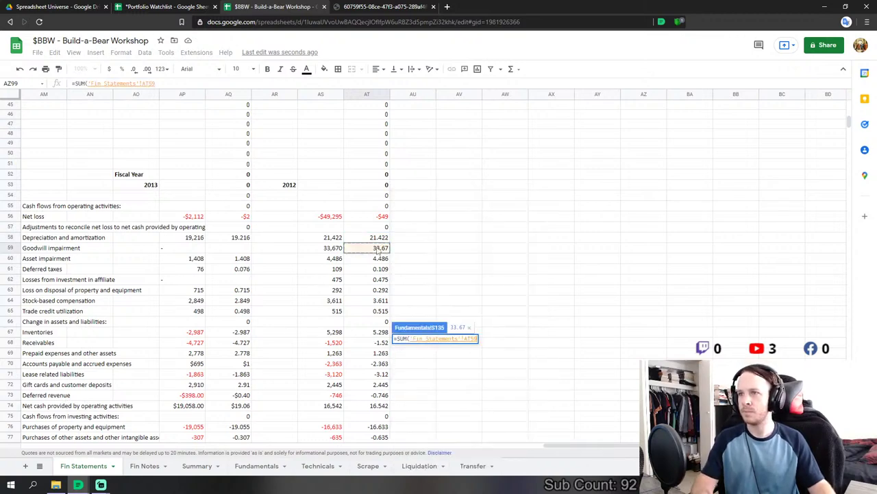
{"action": "type", "text": ","}
{"action": "left_click", "coordinate": [384, 258]}
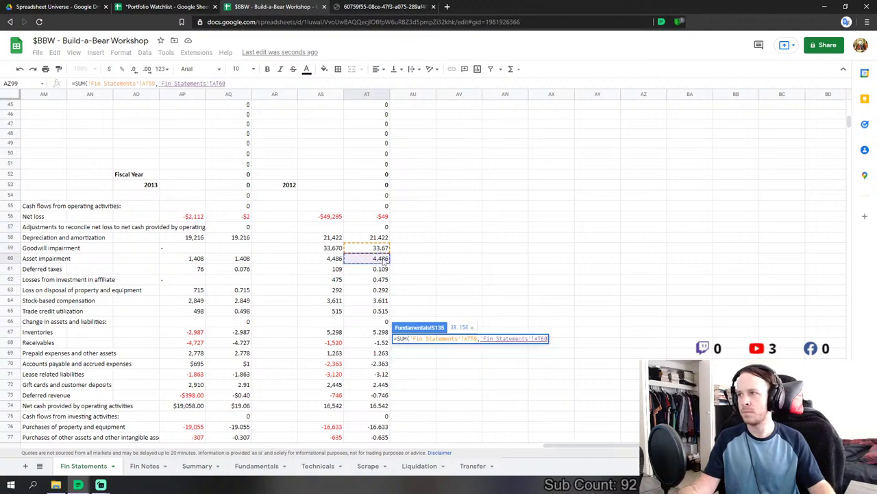
{"action": "type", "text": ","}
{"action": "left_click_drag", "start_coordinate": [380, 279], "coordinate": [384, 396]}
{"action": "type", "text": ",'Fin Statements'!AT62:AT63"}
{"action": "left_click", "coordinate": [381, 312]}
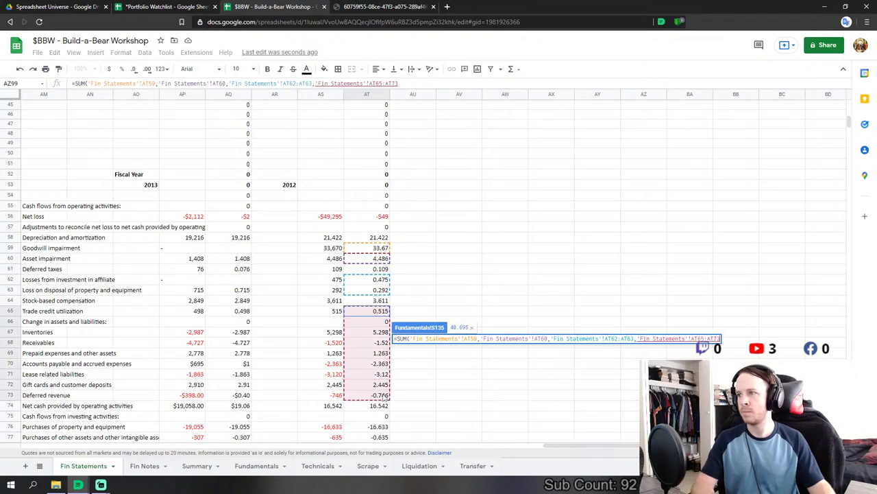
{"action": "scroll", "coordinate": [425, 392], "scroll_direction": "down", "scroll_amount": 2}
{"action": "key", "text": "Return"}
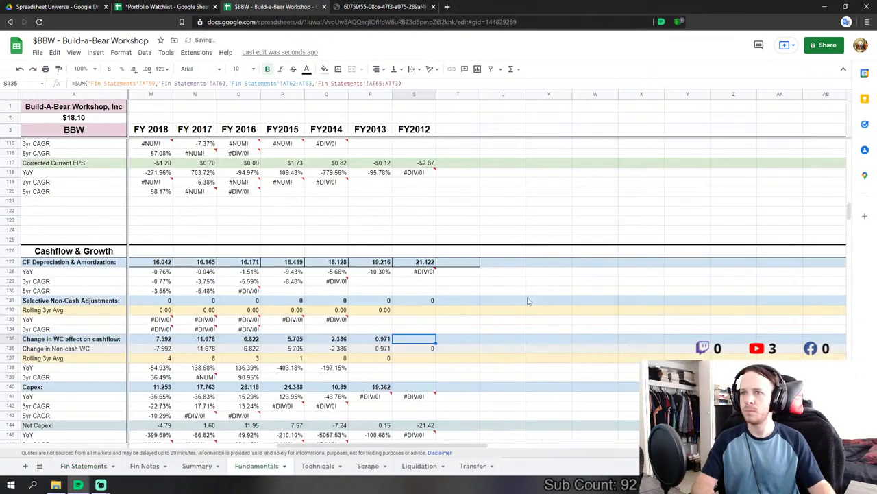
{"action": "left_click", "coordinate": [414, 291]}
- Set FY2012 capex S140 to 'Fin Statements'!AT76-AT77-AT80
{"action": "type", "text": "="}
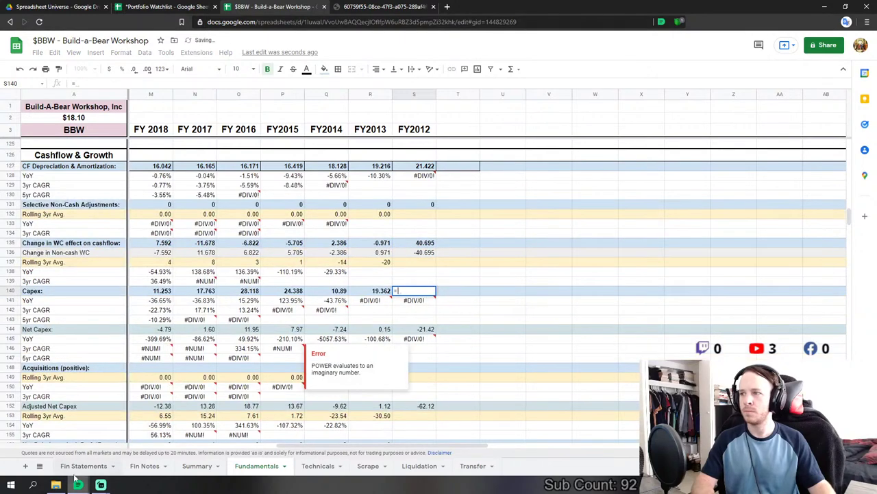
{"action": "left_click", "coordinate": [77, 468]}
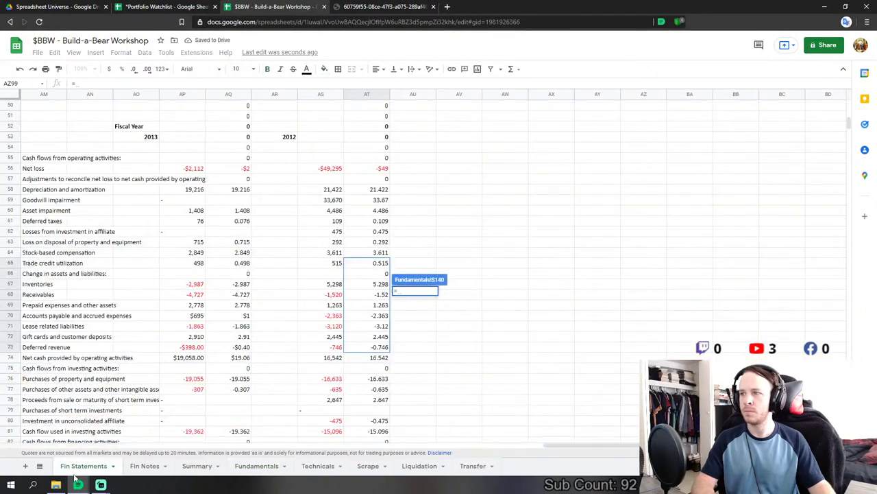
{"action": "left_click", "coordinate": [379, 378]}
{"action": "type", "text": "-"}
{"action": "left_click", "coordinate": [382, 389]}
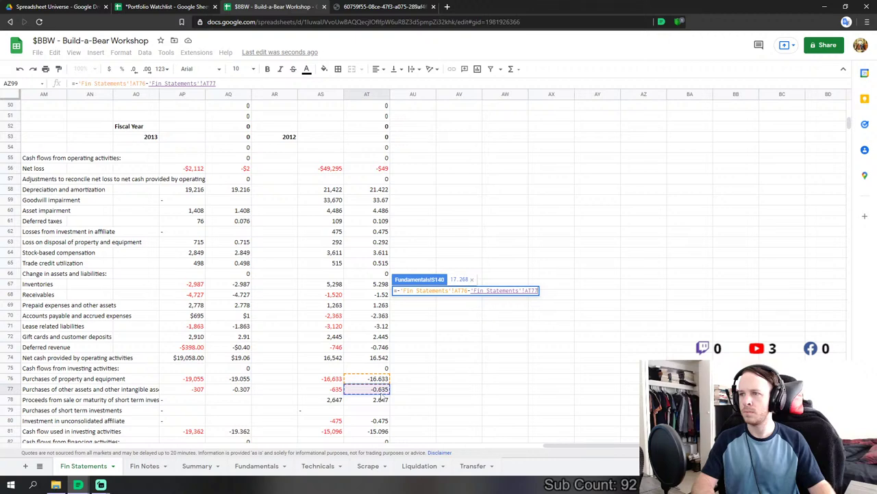
{"action": "scroll", "coordinate": [428, 371], "scroll_direction": "down", "scroll_amount": 2}
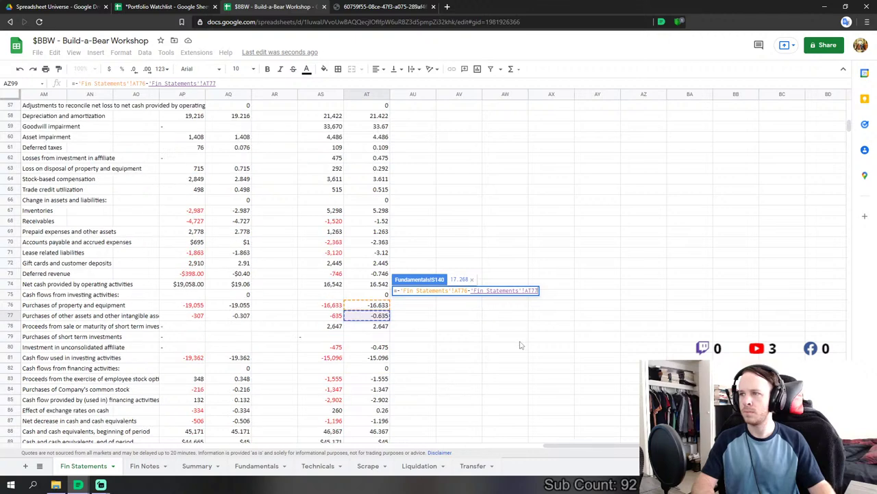
{"action": "type", "text": "-"}
{"action": "left_click", "coordinate": [363, 349]}
{"action": "scroll", "coordinate": [401, 346], "scroll_direction": "up", "scroll_amount": 1}
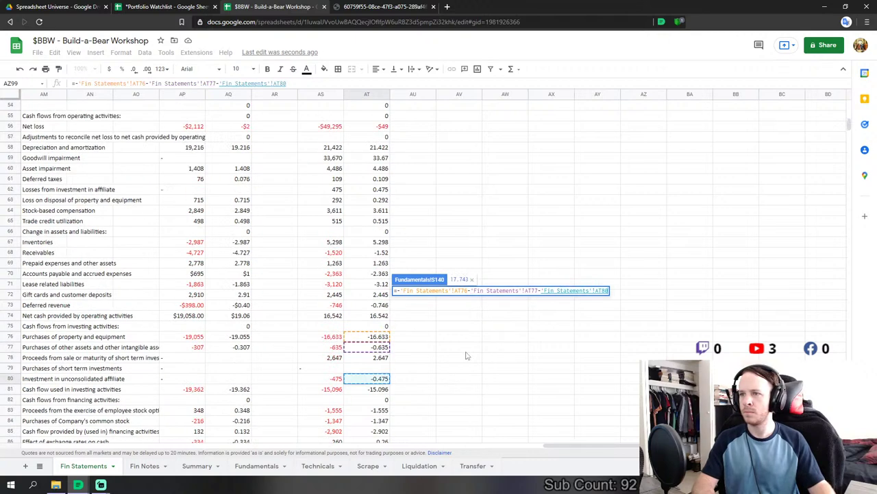
{"action": "scroll", "coordinate": [370, 339], "scroll_direction": "down", "scroll_amount": 1}
{"action": "key", "text": "Return"}
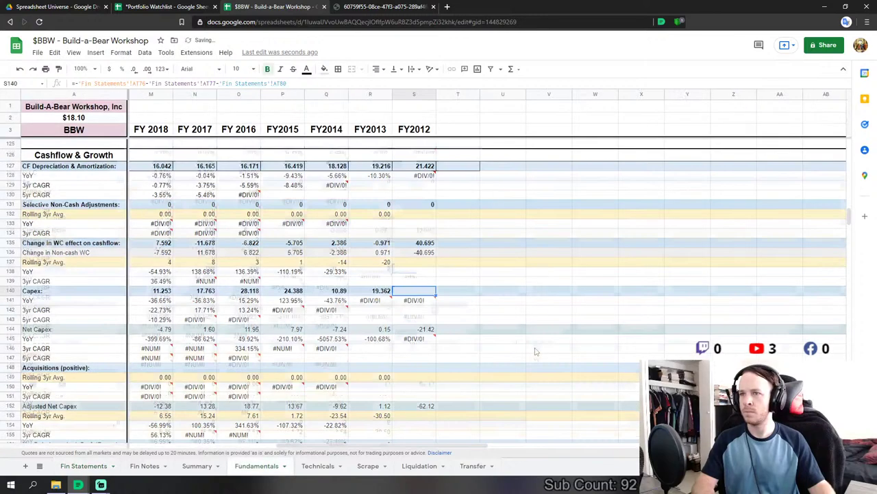
- Link FY2012 net debt issue S156 to Fin Statements AT83
{"action": "left_click", "coordinate": [414, 379]}
{"action": "type", "text": "="}
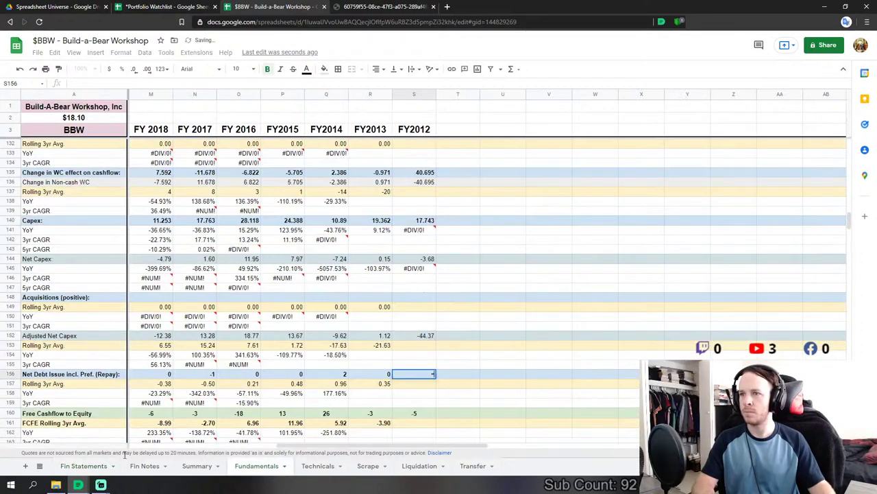
{"action": "left_click", "coordinate": [88, 465]}
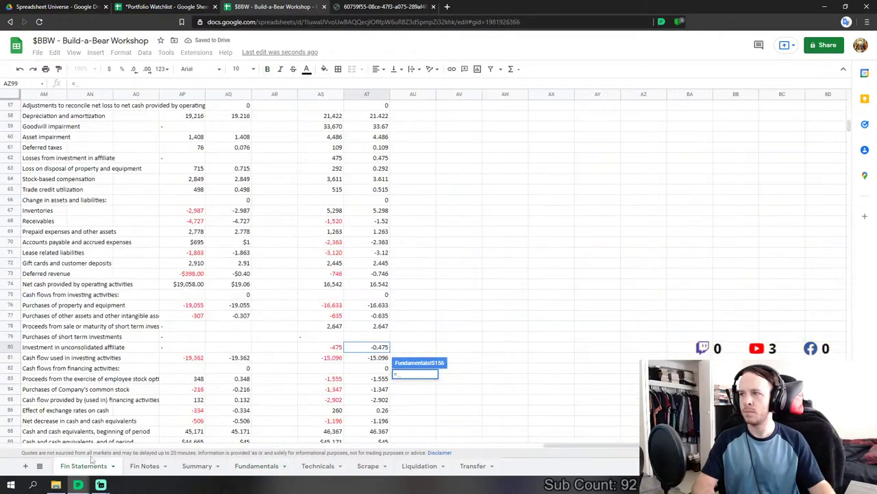
{"action": "left_click", "coordinate": [381, 379]}
{"action": "type", "text": "+"}
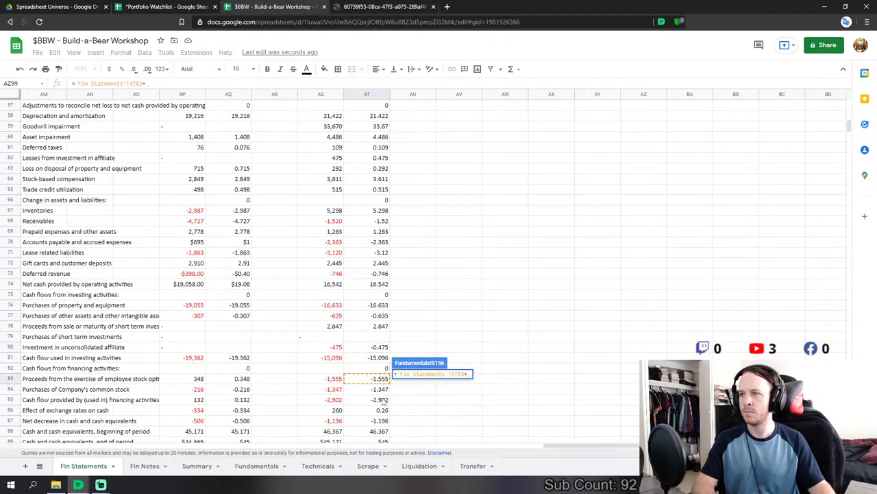
{"action": "left_click", "coordinate": [383, 401]}
{"action": "key", "text": "Return"}
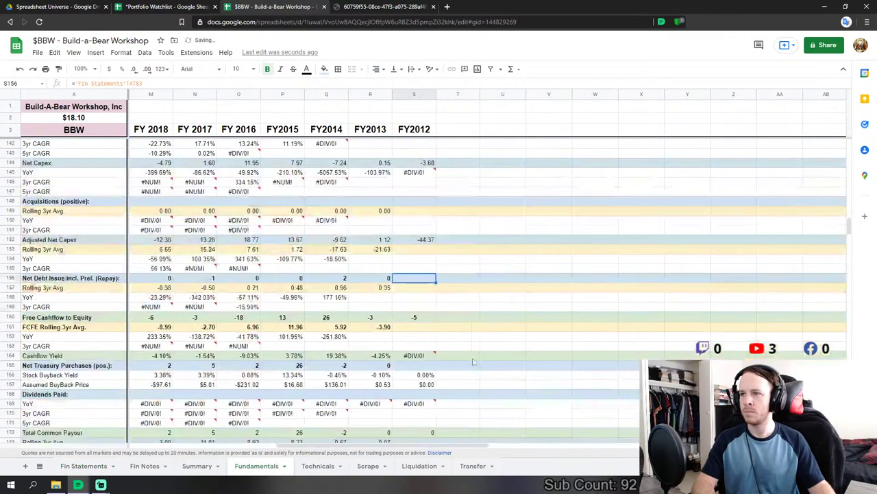
- Set FY2012 net treasury purchases S165 to Fin Statements AT83-AT84
{"action": "left_click", "coordinate": [84, 466]}
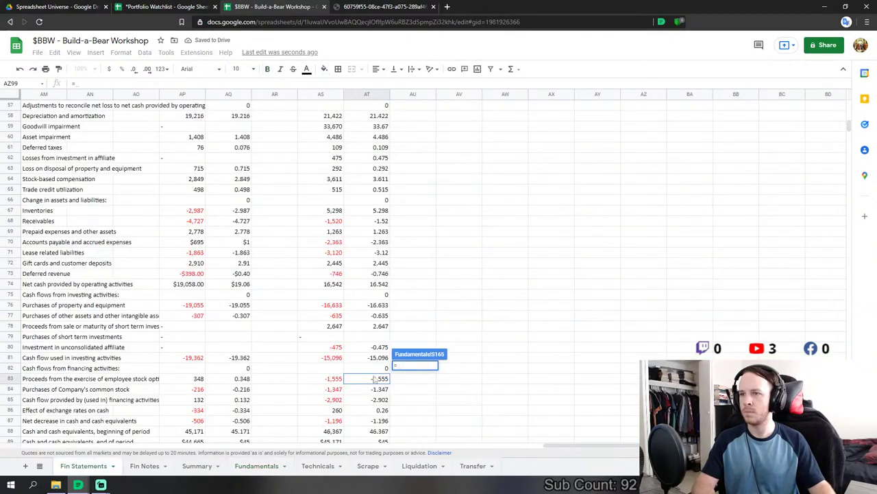
{"action": "left_click", "coordinate": [381, 379]}
{"action": "type", "text": "-'Fin Statements'!AT83-"}
{"action": "left_click", "coordinate": [381, 389]}
{"action": "key", "text": "Return"}
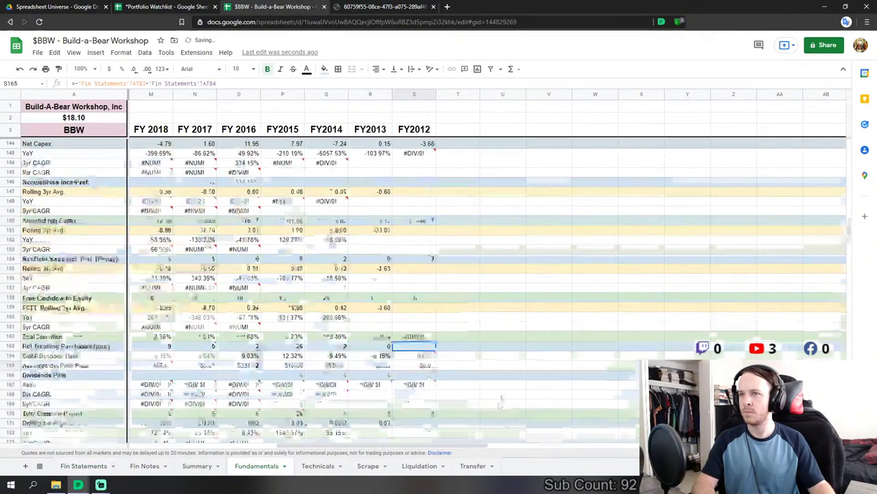
{"action": "scroll", "coordinate": [424, 363], "scroll_direction": "down", "scroll_amount": 10}
{"action": "scroll", "coordinate": [425, 363], "scroll_direction": "down", "scroll_amount": 10}
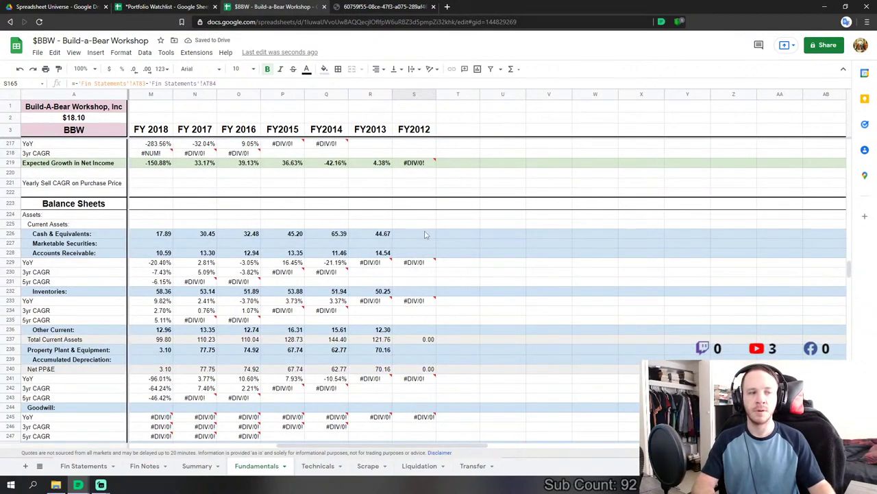
- Link FY2012 cash to Fin Statements AT113 and receivables to AT115
{"action": "double_click", "coordinate": [424, 235]}
{"action": "type", "text": "="}
{"action": "left_click", "coordinate": [84, 465]}
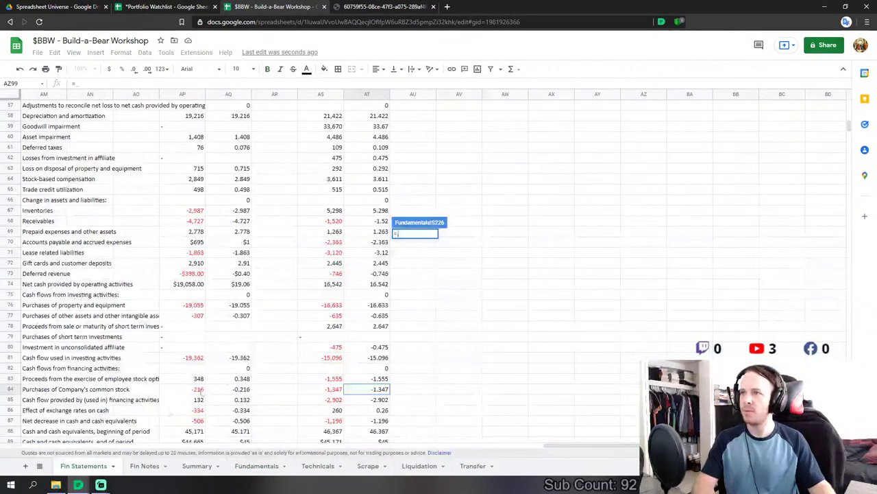
{"action": "scroll", "coordinate": [278, 371], "scroll_direction": "down", "scroll_amount": 5}
{"action": "scroll", "coordinate": [278, 378], "scroll_direction": "down", "scroll_amount": 7}
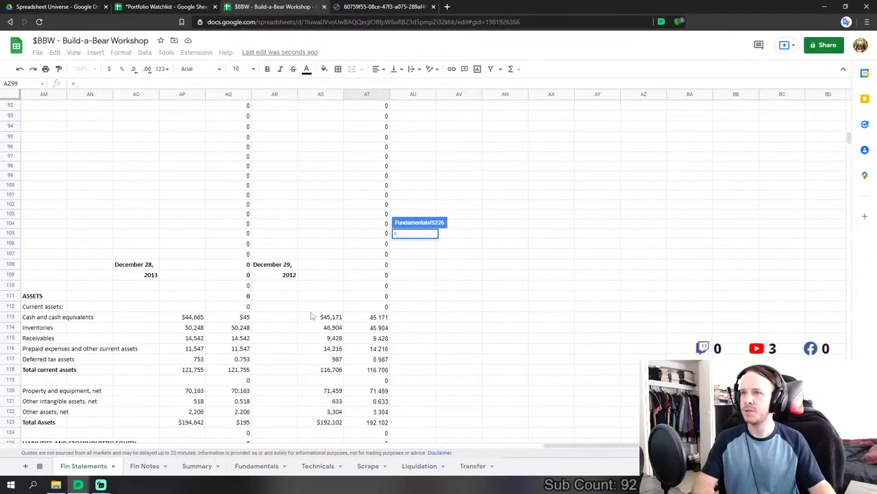
{"action": "scroll", "coordinate": [354, 320], "scroll_direction": "down", "scroll_amount": 2}
{"action": "left_click", "coordinate": [376, 266]}
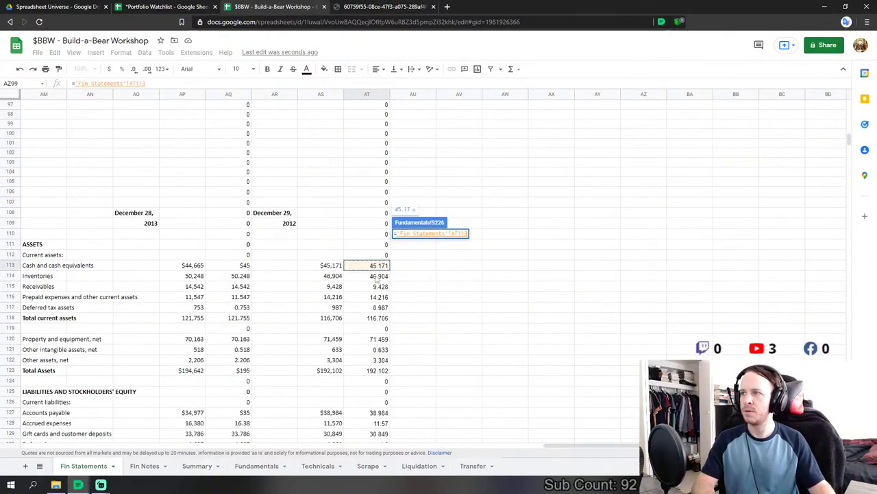
{"action": "key", "text": "Return"}
{"action": "left_click", "coordinate": [419, 253]}
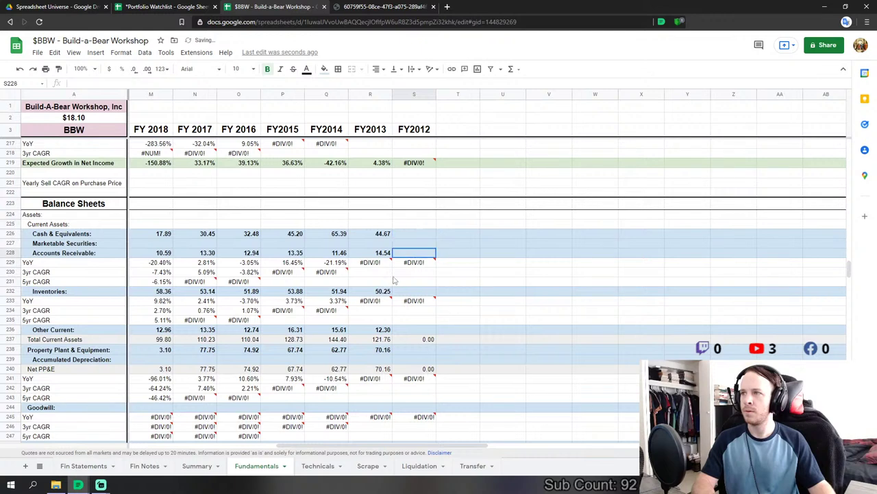
{"action": "type", "text": "="}
{"action": "left_click", "coordinate": [92, 466]}
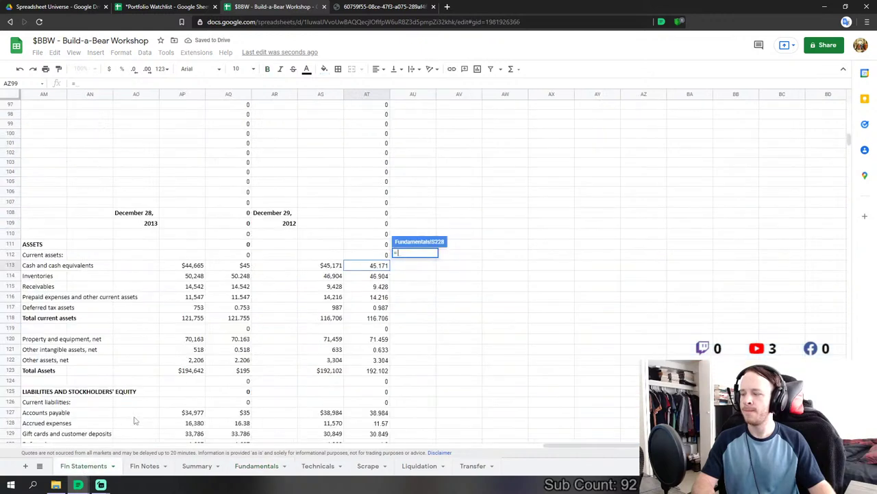
{"action": "left_click", "coordinate": [376, 288]}
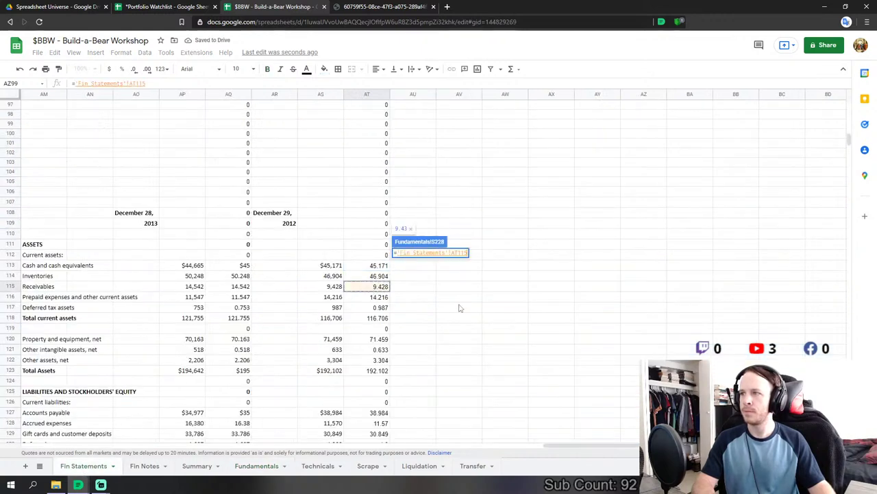
{"action": "key", "text": "Return"}
- Link FY2012 inventories to AT114 and other current assets to AT117+AT116
{"action": "left_click", "coordinate": [418, 292]}
{"action": "type", "text": "="}
{"action": "left_click", "coordinate": [84, 466]}
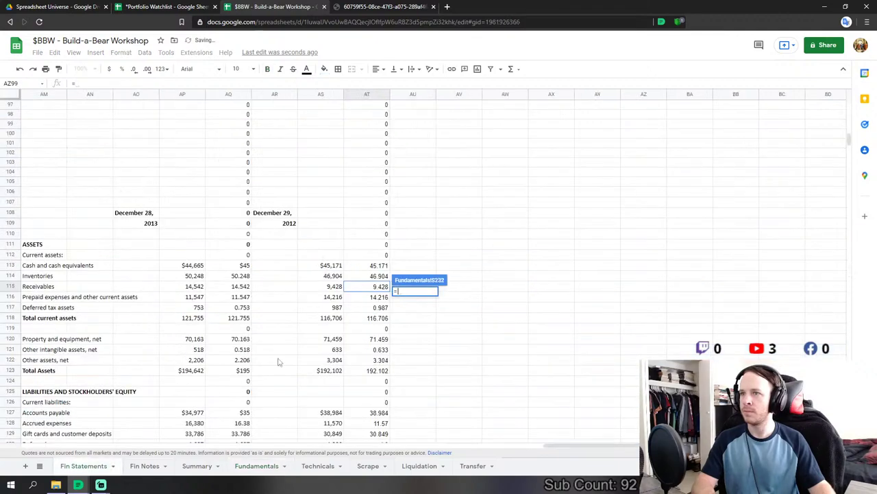
{"action": "left_click", "coordinate": [377, 277]}
{"action": "key", "text": "Return"}
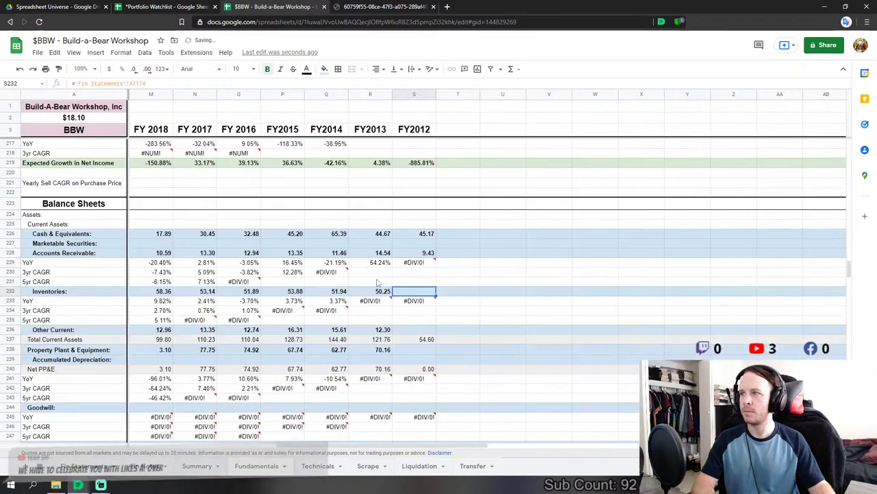
{"action": "left_click", "coordinate": [414, 329]}
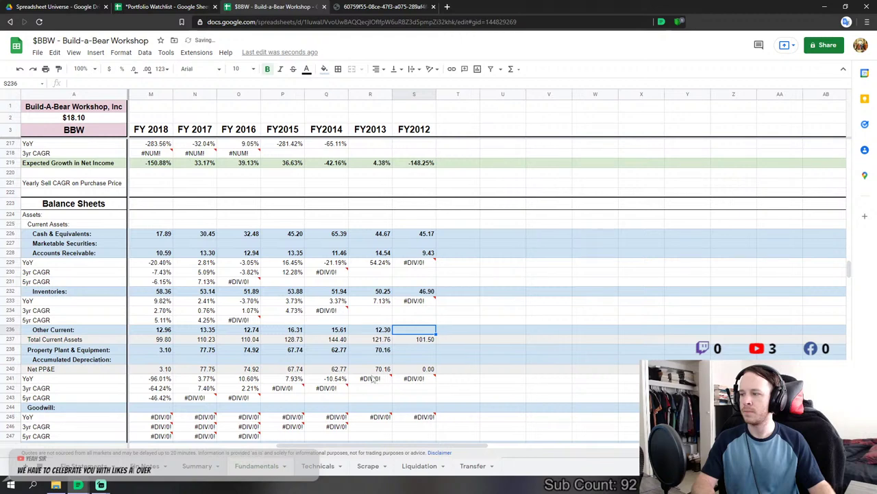
{"action": "type", "text": "="}
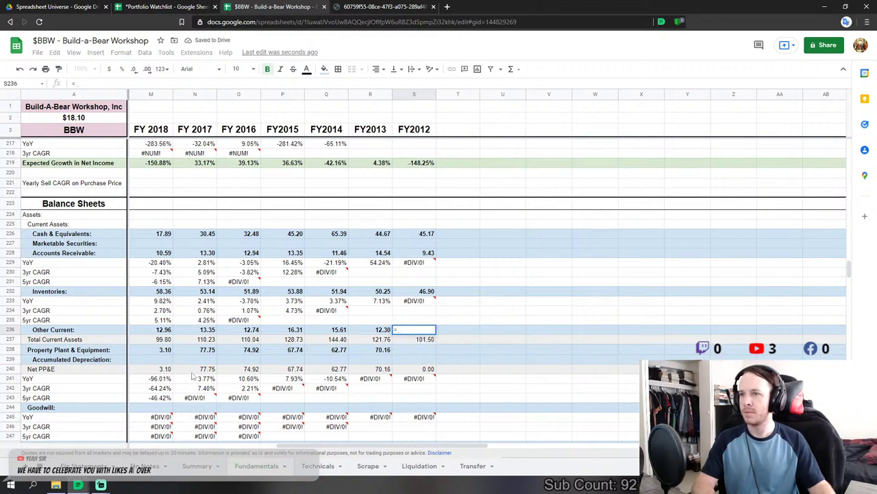
{"action": "left_click", "coordinate": [83, 466]}
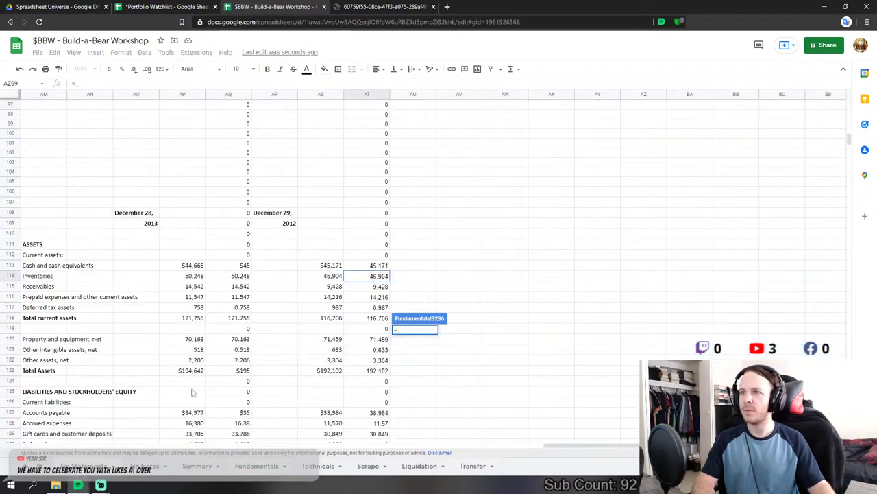
{"action": "left_click", "coordinate": [377, 308]}
{"action": "type", "text": "+"}
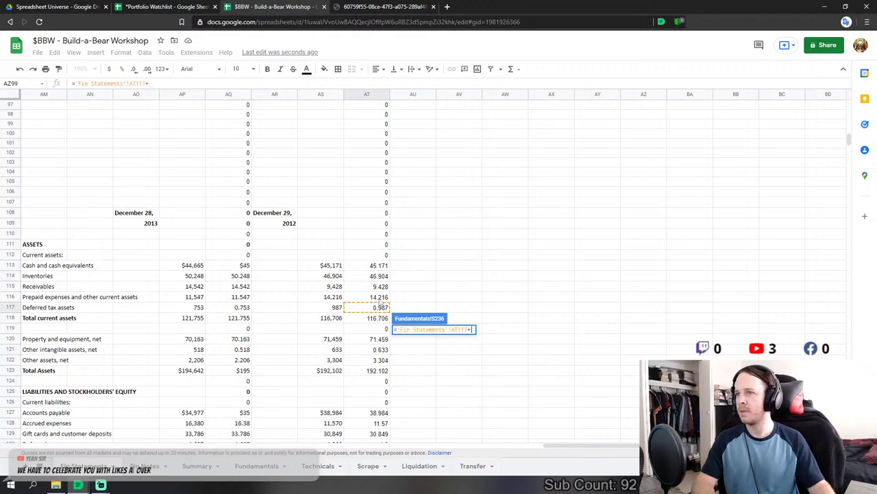
{"action": "left_click", "coordinate": [380, 299]}
{"action": "key", "text": "Return"}
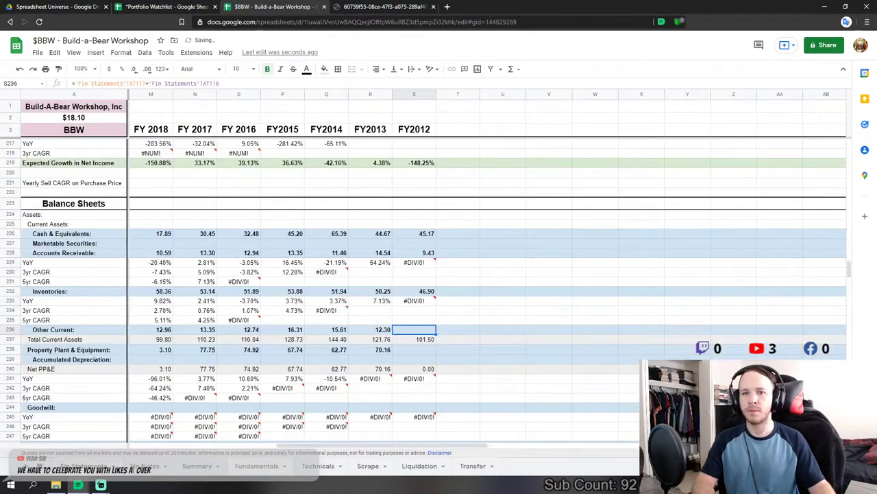
- Link FY2012 PP&E to AT120 (71.46) and intangible assets to AT121 (0.63)
{"action": "key", "text": "super+alt+d"}
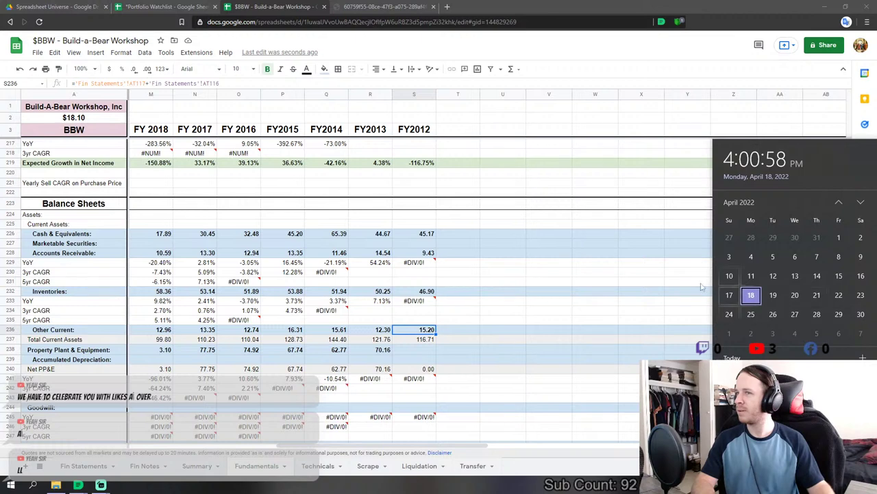
{"action": "left_click", "coordinate": [595, 281]}
{"action": "left_click", "coordinate": [422, 351]}
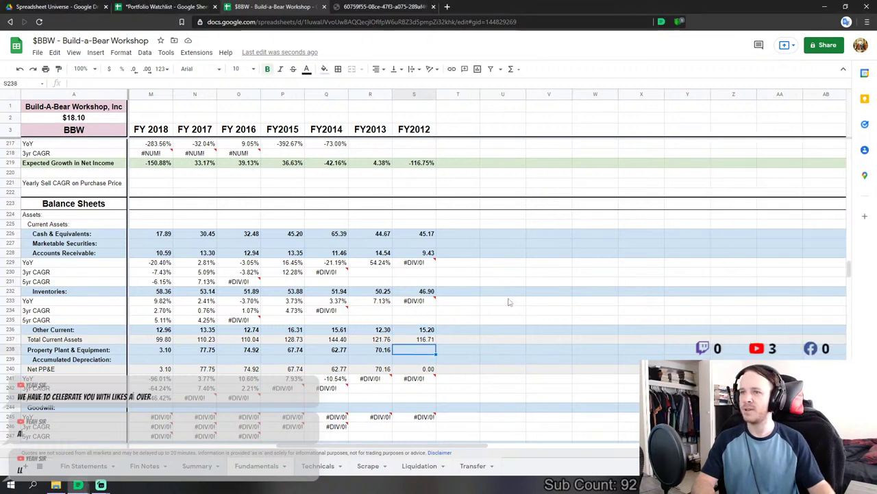
{"action": "scroll", "coordinate": [422, 351], "scroll_direction": "down", "scroll_amount": 2}
{"action": "type", "text": "="}
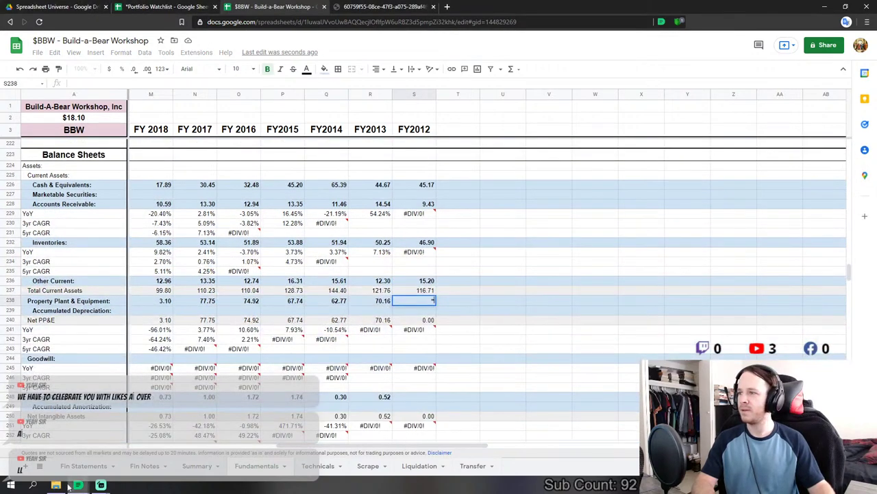
{"action": "left_click", "coordinate": [83, 465]}
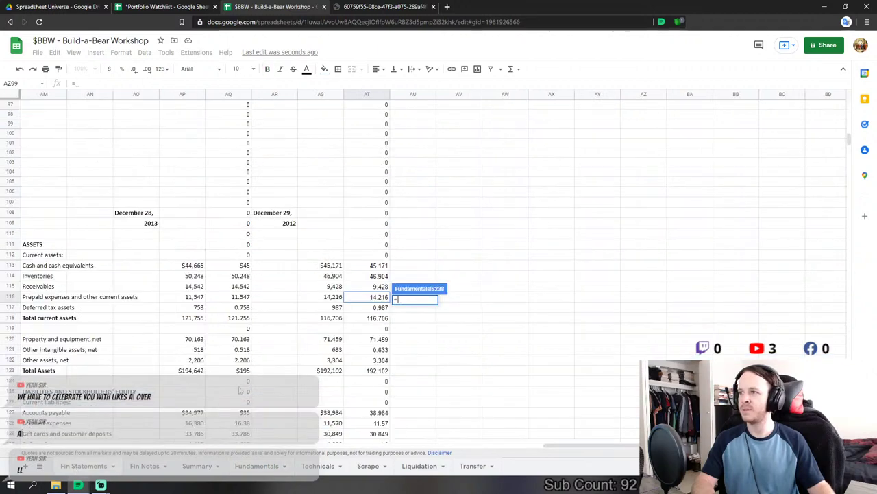
{"action": "left_click", "coordinate": [363, 341]}
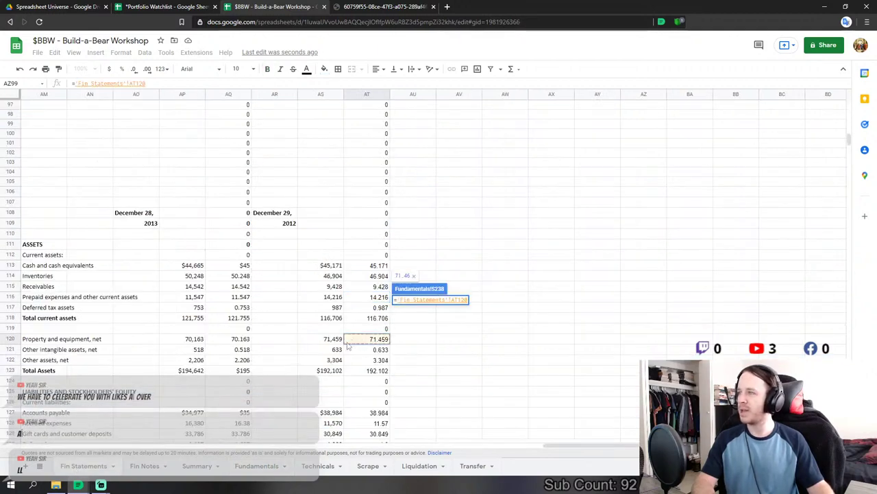
{"action": "key", "text": "Return"}
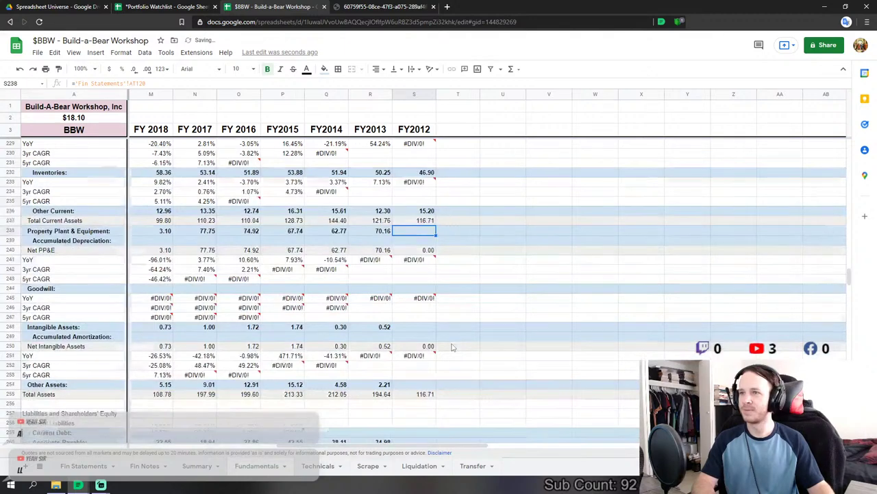
{"action": "scroll", "coordinate": [413, 308], "scroll_direction": "up", "scroll_amount": 1}
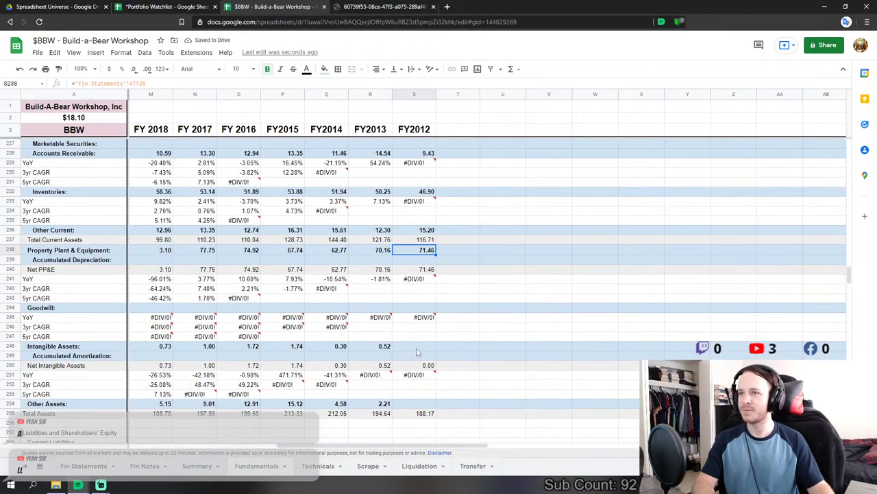
{"action": "left_click", "coordinate": [415, 346]}
{"action": "type", "text": "="}
{"action": "left_click", "coordinate": [83, 467]}
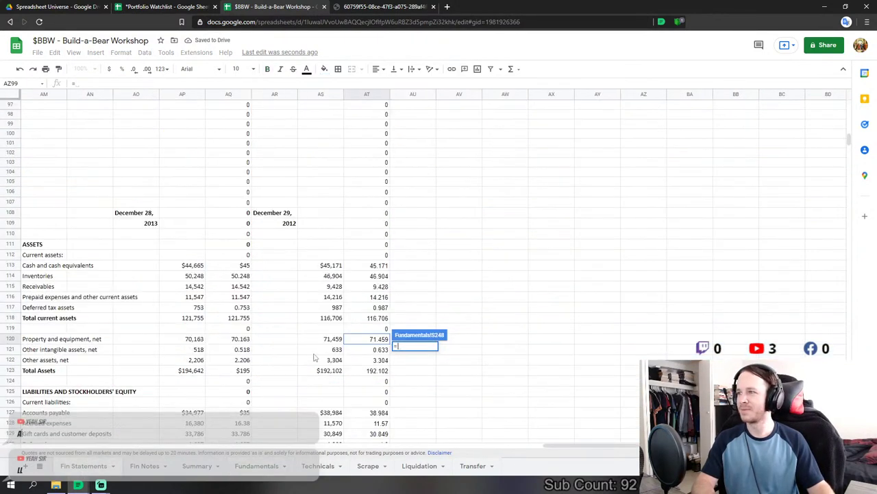
{"action": "left_click", "coordinate": [381, 350]}
{"action": "key", "text": "Return"}
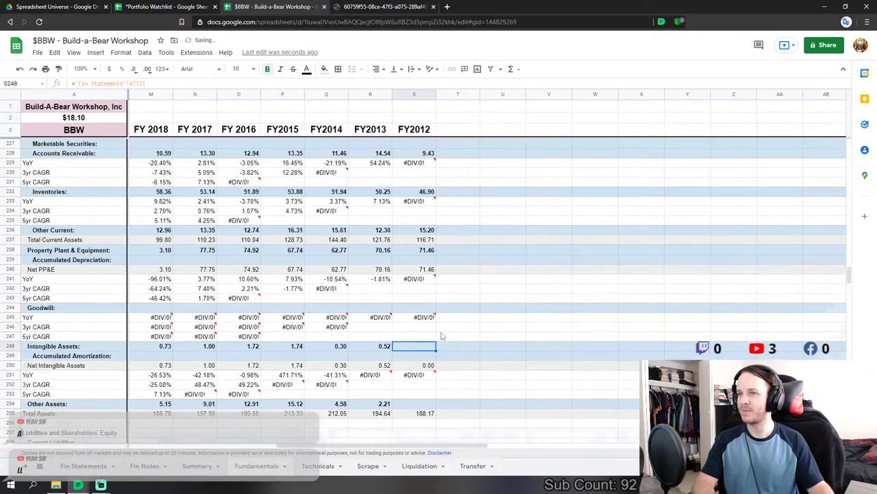
- Link FY2012 other assets to Fin Statements AT122, giving 3.30
{"action": "scroll", "coordinate": [231, 394], "scroll_direction": "down", "scroll_amount": 2}
{"action": "key", "text": "Down"}
{"action": "key", "text": "Down"}
{"action": "key", "text": "Down"}
{"action": "key", "text": "Down"}
{"action": "key", "text": "Down"}
{"action": "type", "text": "="}
{"action": "left_click", "coordinate": [83, 466]}
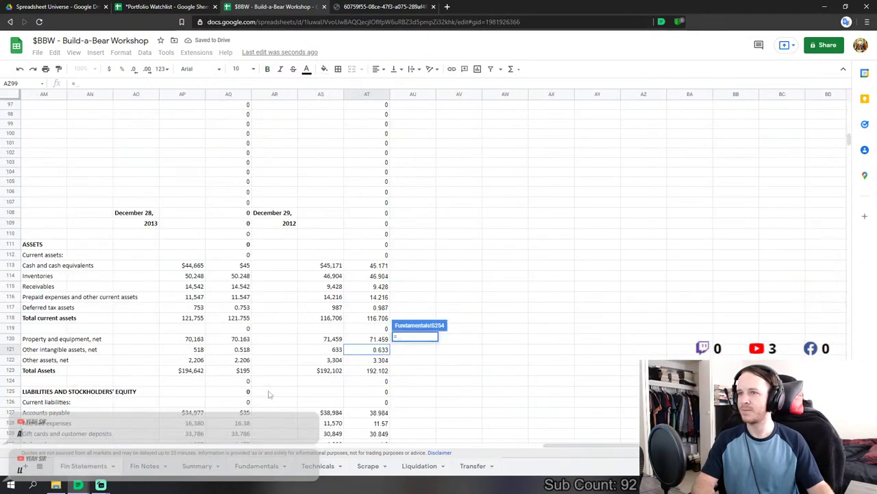
{"action": "left_click", "coordinate": [377, 361]}
{"action": "key", "text": "Return"}
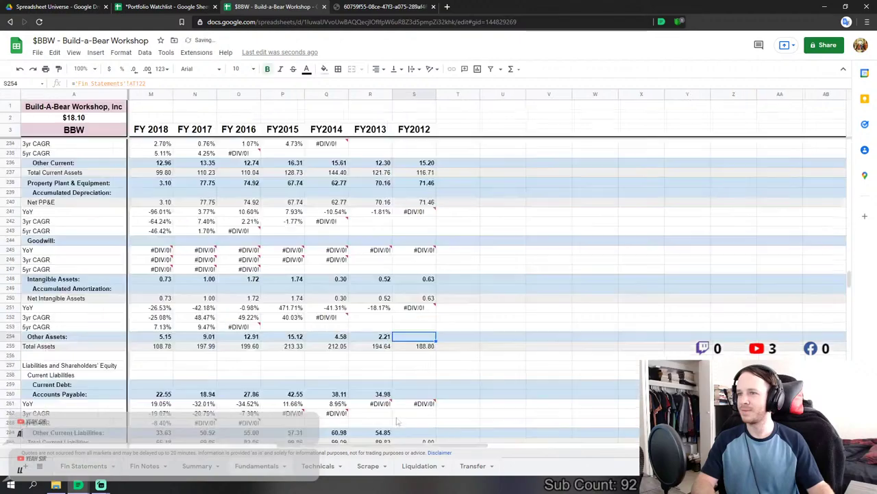
{"action": "scroll", "coordinate": [411, 377], "scroll_direction": "down", "scroll_amount": 2}
{"action": "key", "text": "Down"}
{"action": "key", "text": "Down"}
{"action": "key", "text": "Down"}
{"action": "key", "text": "Down"}
{"action": "key", "text": "Down"}
- Link FY2012 accounts payable to Fin Statements AT127, giving 38.98
{"action": "type", "text": "="}
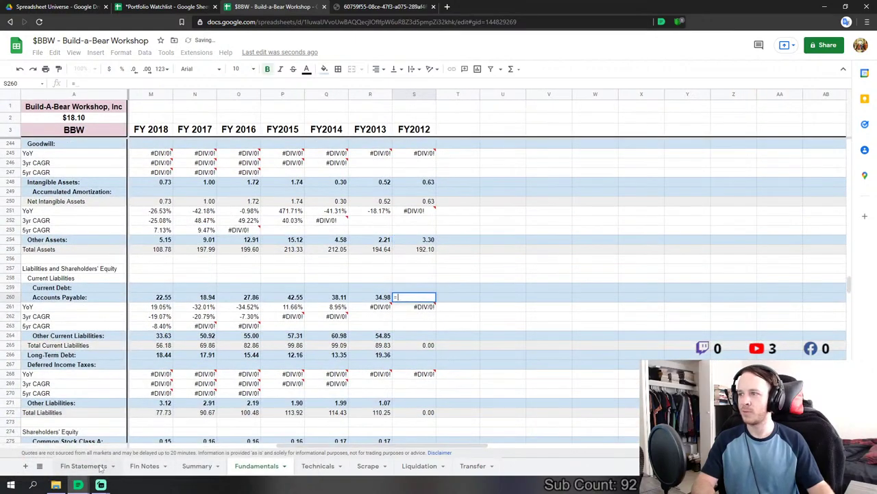
{"action": "left_click", "coordinate": [83, 466]}
{"action": "scroll", "coordinate": [336, 347], "scroll_direction": "down", "scroll_amount": 2}
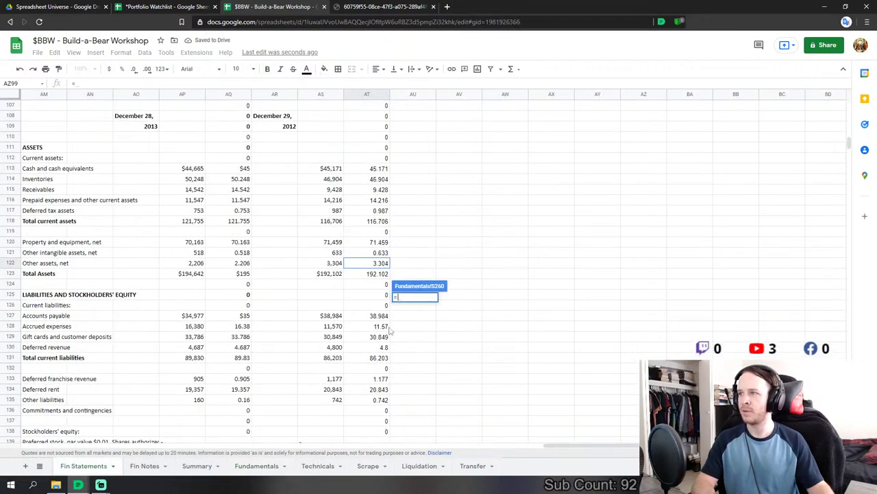
{"action": "left_click", "coordinate": [381, 318]}
{"action": "key", "text": "Return"}
- Set FY2012 other current liabilities to AT128+AT129+AT130, giving 47.22
{"action": "left_click", "coordinate": [408, 336]}
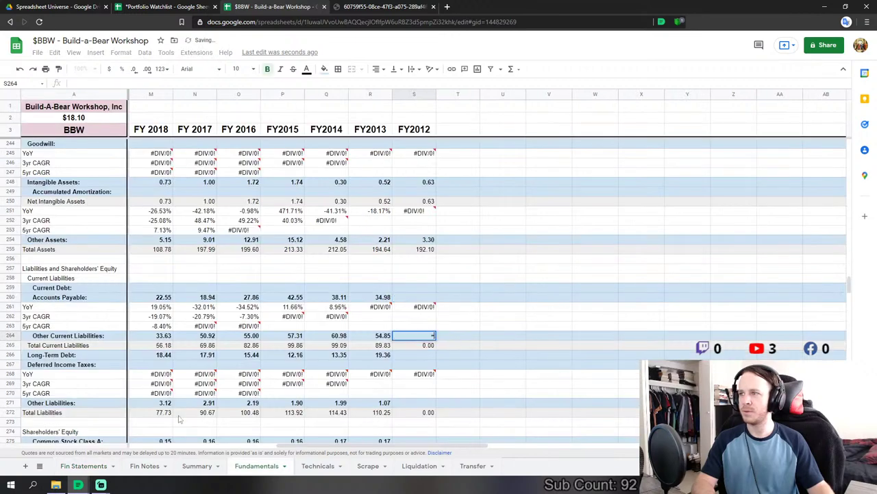
{"action": "type", "text": "="}
{"action": "left_click", "coordinate": [83, 466]}
{"action": "left_click", "coordinate": [381, 326]}
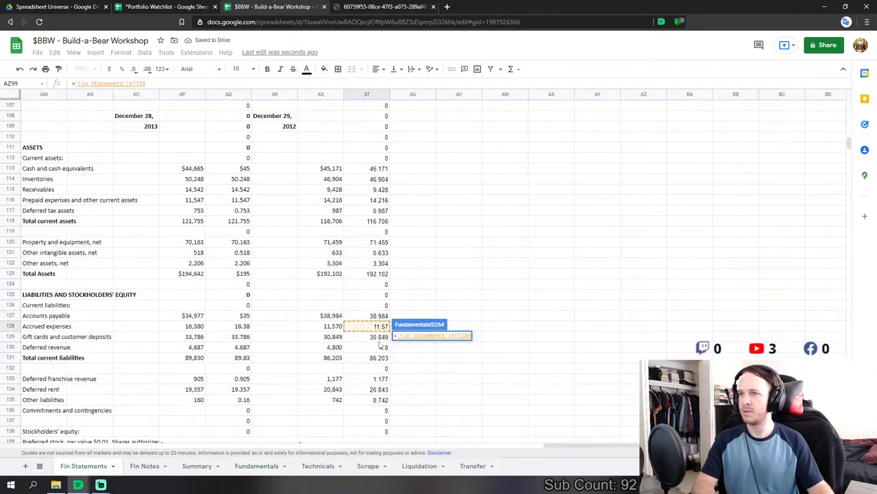
{"action": "type", "text": "+"}
{"action": "left_click", "coordinate": [381, 336]}
{"action": "type", "text": "+"}
{"action": "left_click", "coordinate": [384, 347]}
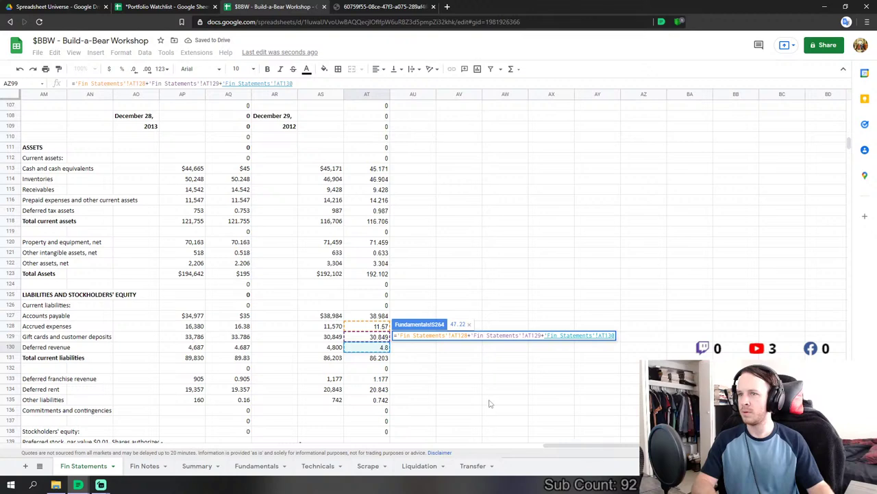
{"action": "key", "text": "Return"}
- Set long-term debt S266 to AT134 (20.84) and other liabilities S271 to AT133+AT135 (1.92)
{"action": "left_click", "coordinate": [414, 288]}
{"action": "type", "text": "="}
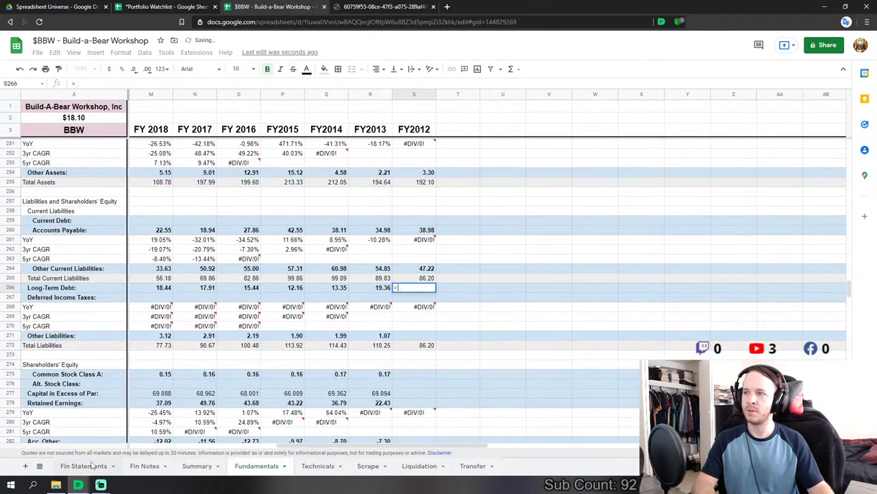
{"action": "left_click", "coordinate": [83, 467]}
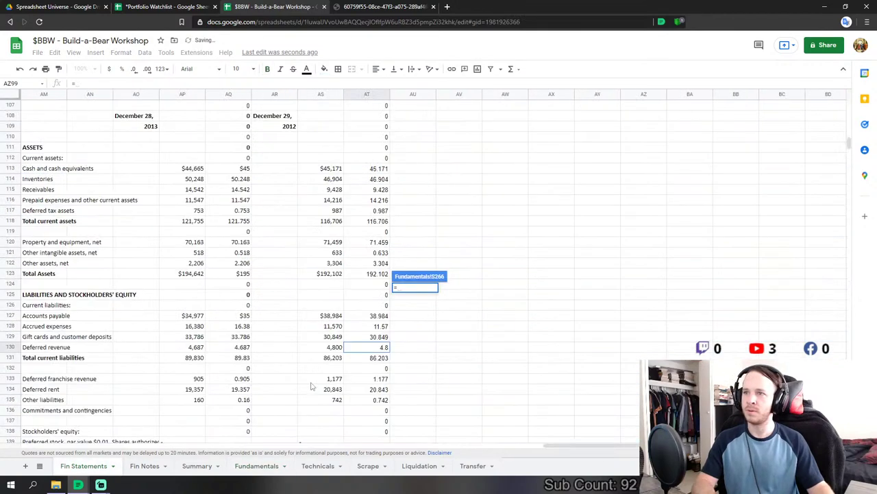
{"action": "left_click", "coordinate": [381, 388]}
{"action": "key", "text": "Return"}
{"action": "left_click", "coordinate": [414, 336]}
{"action": "type", "text": "="}
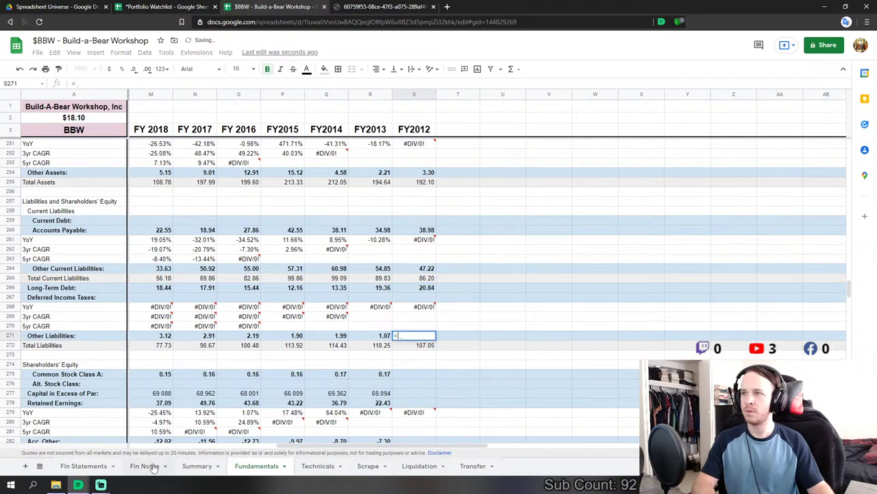
{"action": "left_click", "coordinate": [83, 466]}
{"action": "left_click", "coordinate": [380, 252]}
{"action": "type", "text": "+"}
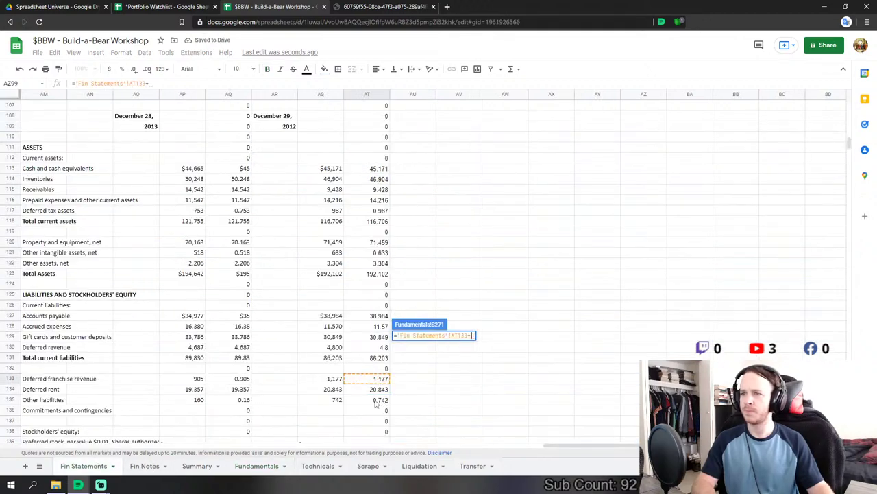
{"action": "left_click", "coordinate": [381, 273]}
{"action": "key", "text": "Return"}
{"action": "scroll", "coordinate": [450, 372], "scroll_direction": "down", "scroll_amount": 3}
- Link FY2012 common stock to 'Fin Statements'!AT140 and capital in excess of par to AT141
{"action": "left_click", "coordinate": [414, 279]}
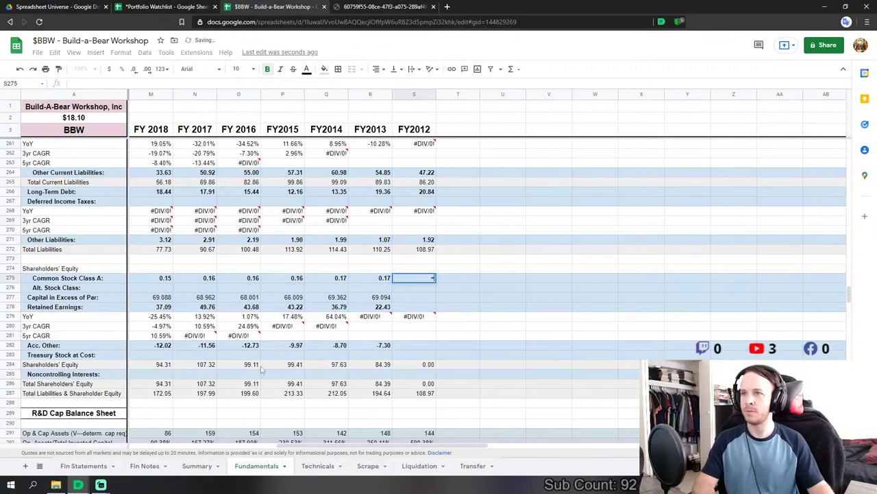
{"action": "type", "text": "="}
{"action": "left_click", "coordinate": [92, 466]}
{"action": "left_click", "coordinate": [381, 327]}
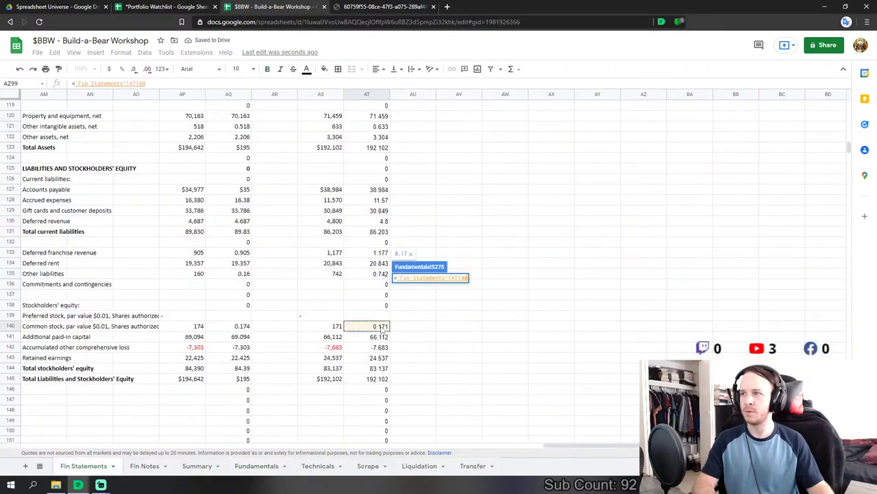
{"action": "key", "text": "Return"}
{"action": "left_click", "coordinate": [418, 297]}
{"action": "type", "text": "="}
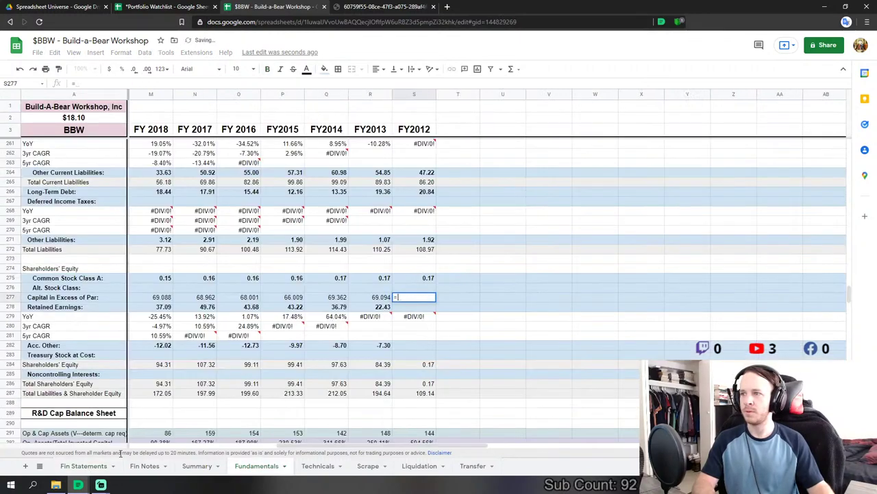
{"action": "left_click", "coordinate": [86, 466]}
{"action": "left_click", "coordinate": [375, 337]}
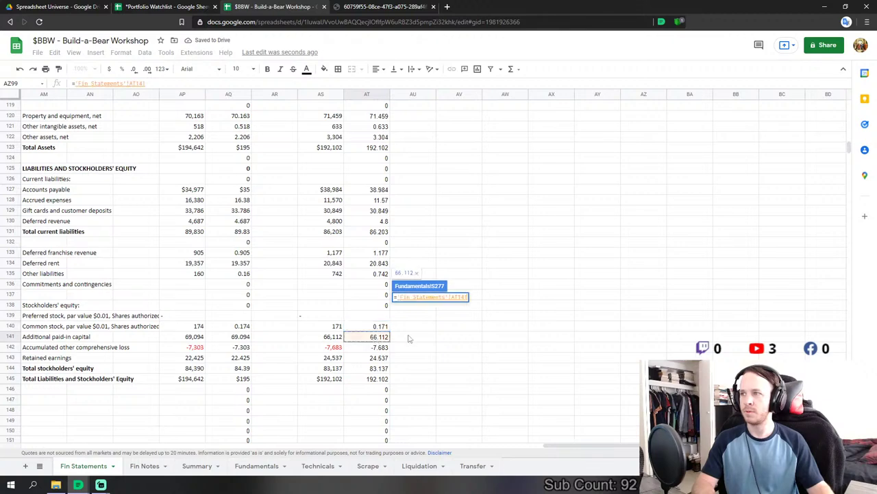
{"action": "key", "text": "Return"}
- Link FY2012 retained earnings to 'Fin Statements'!AT143 and accumulated other to AT142
{"action": "left_click", "coordinate": [414, 308]}
{"action": "type", "text": "="}
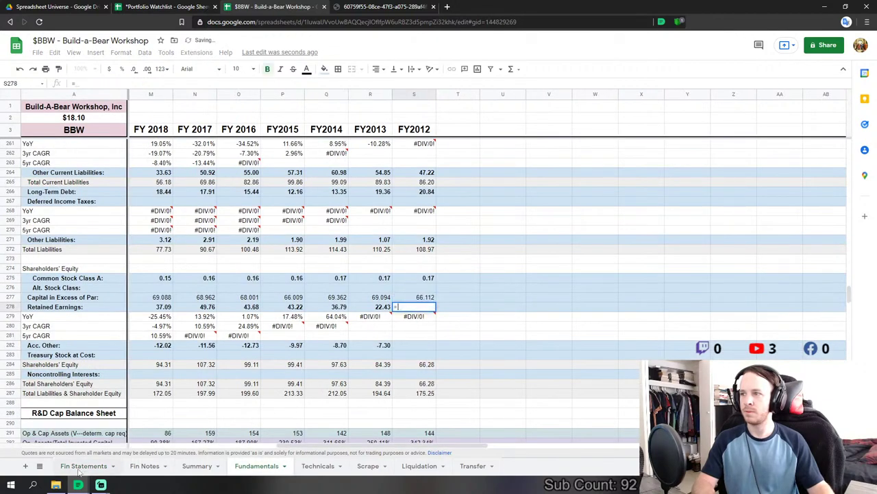
{"action": "left_click", "coordinate": [84, 466]}
{"action": "left_click", "coordinate": [369, 359]}
{"action": "key", "text": "Return"}
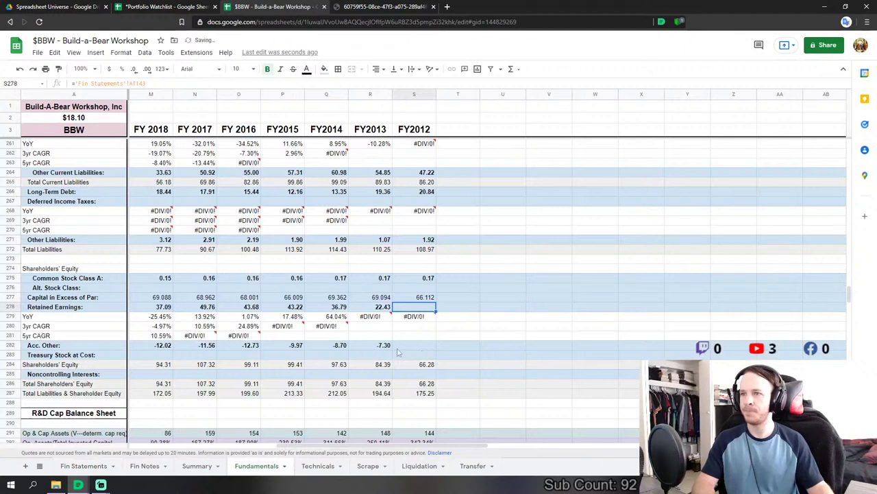
{"action": "left_click", "coordinate": [414, 345]}
{"action": "type", "text": "="}
{"action": "left_click", "coordinate": [83, 467]}
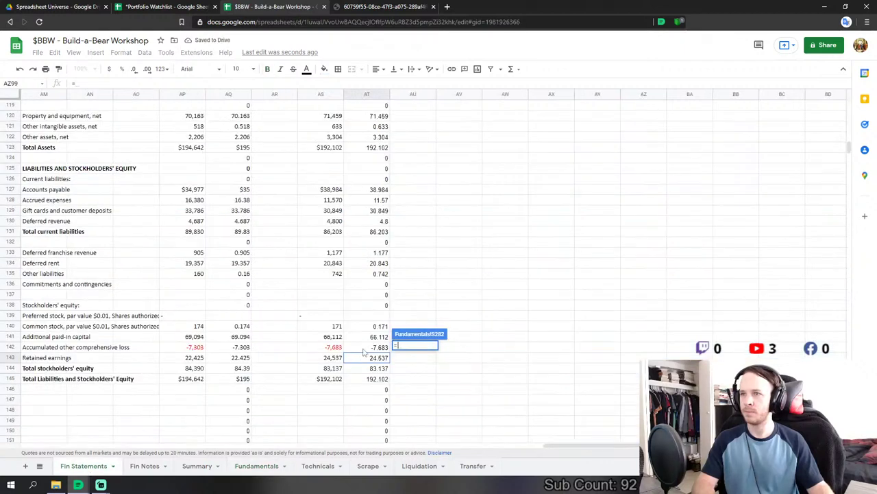
{"action": "left_click", "coordinate": [374, 348]}
{"action": "key", "text": "Return"}
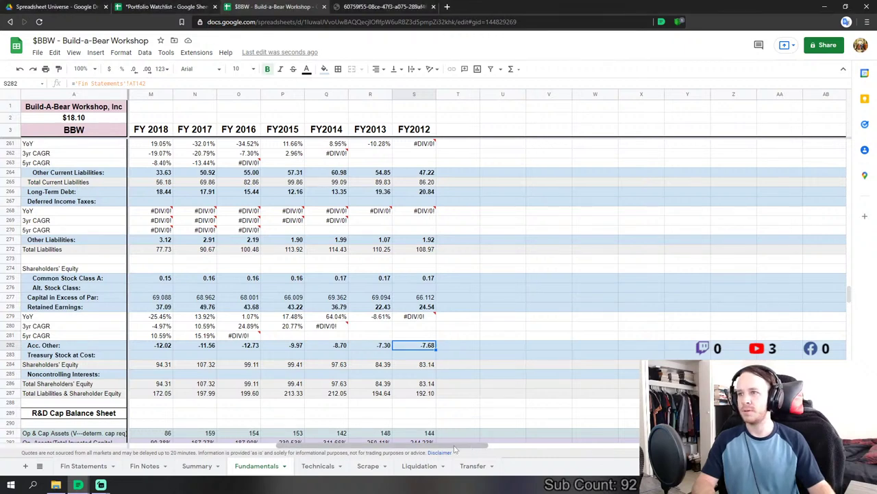
- Scroll down to row 350 and select the FY2016–FY2012 Sales/Capital ratios in O350:S350
{"action": "left_click_drag", "start_coordinate": [485, 447], "coordinate": [416, 452]}
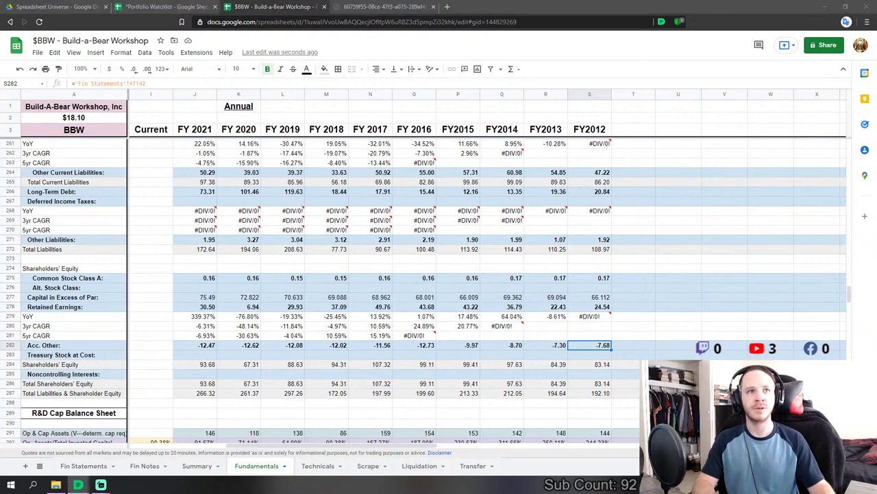
{"action": "scroll", "coordinate": [439, 274], "scroll_direction": "down", "scroll_amount": 10}
{"action": "scroll", "coordinate": [548, 219], "scroll_direction": "down", "scroll_amount": 7}
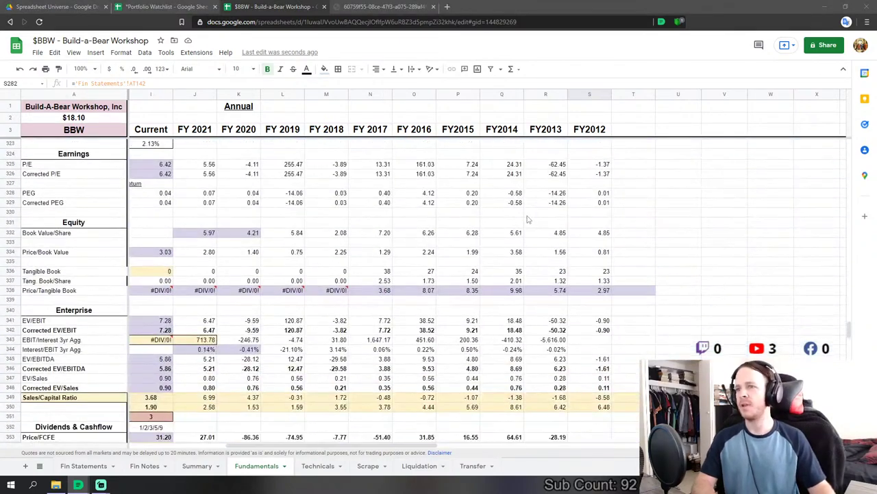
{"action": "scroll", "coordinate": [531, 220], "scroll_direction": "down", "scroll_amount": 3}
{"action": "scroll", "coordinate": [538, 218], "scroll_direction": "down", "scroll_amount": 1}
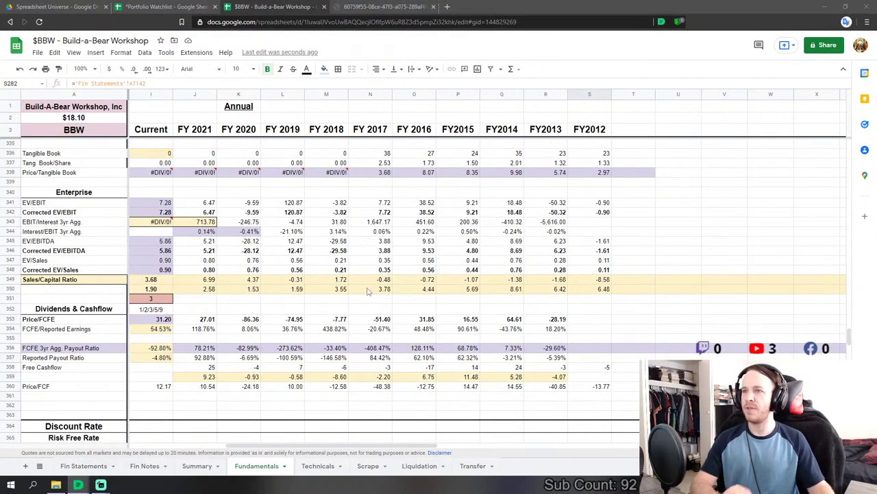
{"action": "left_click_drag", "start_coordinate": [421, 291], "coordinate": [597, 293]}
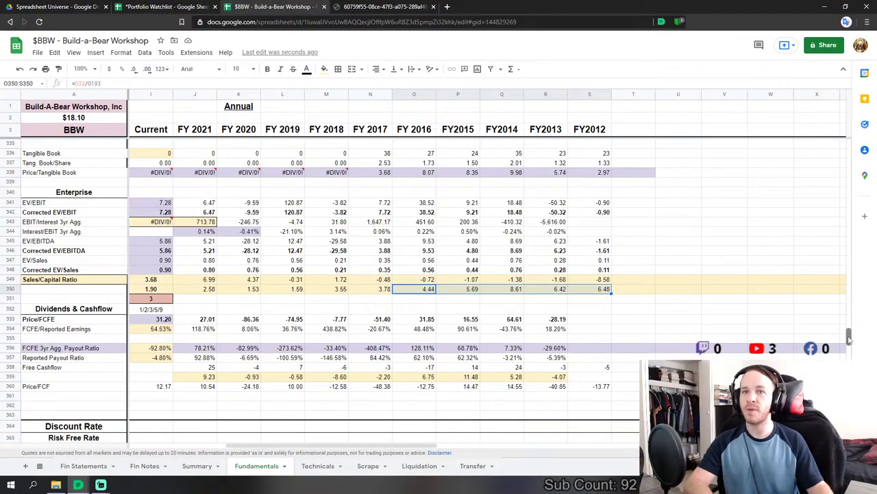
{"action": "left_click_drag", "start_coordinate": [850, 336], "coordinate": [850, 165]}
{"action": "left_click_drag", "start_coordinate": [848, 252], "coordinate": [852, 338]}
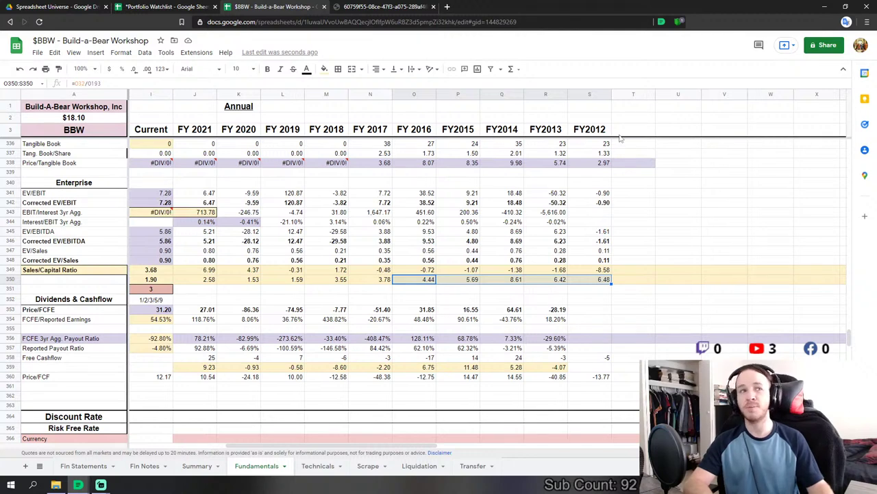
{"action": "left_click_drag", "start_coordinate": [624, 130], "coordinate": [816, 133]}
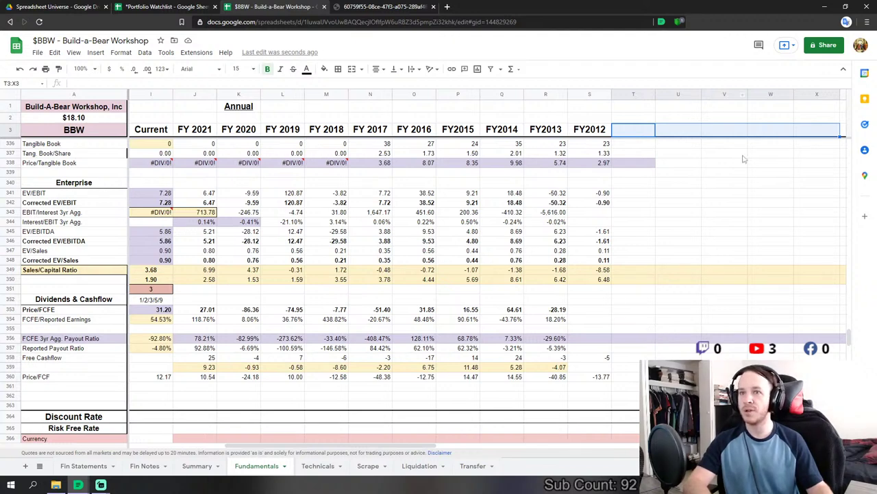
{"action": "left_click_drag", "start_coordinate": [454, 281], "coordinate": [608, 281]}
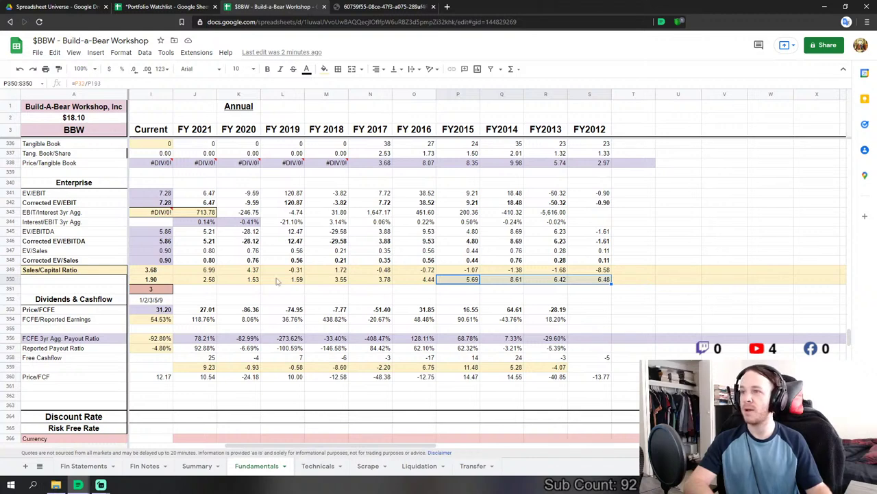
{"action": "left_click_drag", "start_coordinate": [199, 279], "coordinate": [421, 284]}
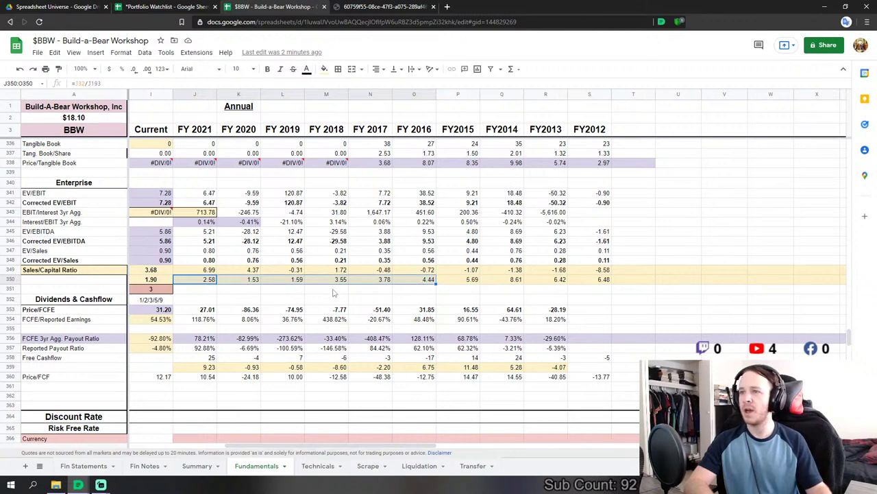
- Change the Sales/Capital averaging period in I351 from 3 to 5 years
{"action": "left_click", "coordinate": [150, 289]}
{"action": "type", "text": "5"}
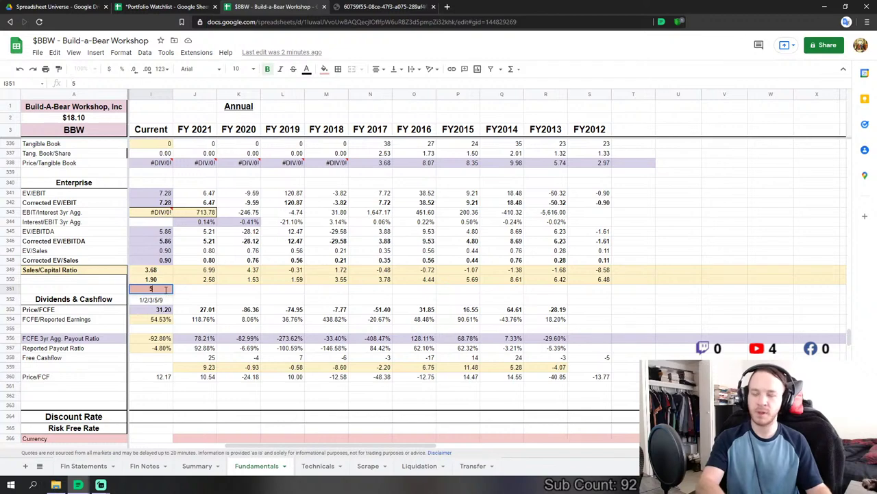
{"action": "key", "text": "Return"}
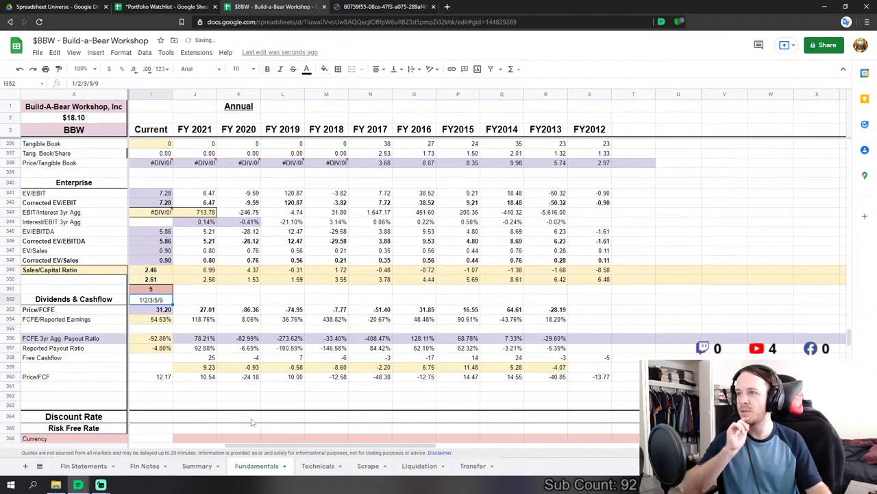
- Scroll down to Segments & Beta and check the total adjusted net margin formula in K388
{"action": "scroll", "coordinate": [257, 449], "scroll_direction": "left", "scroll_amount": 2}
{"action": "scroll", "coordinate": [299, 344], "scroll_direction": "down", "scroll_amount": 10}
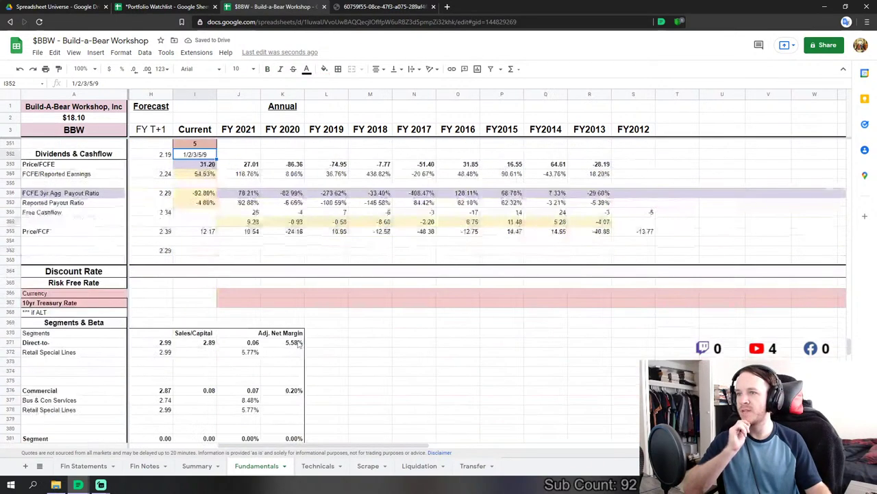
{"action": "scroll", "coordinate": [299, 345], "scroll_direction": "down", "scroll_amount": 2}
{"action": "scroll", "coordinate": [297, 344], "scroll_direction": "up", "scroll_amount": 8}
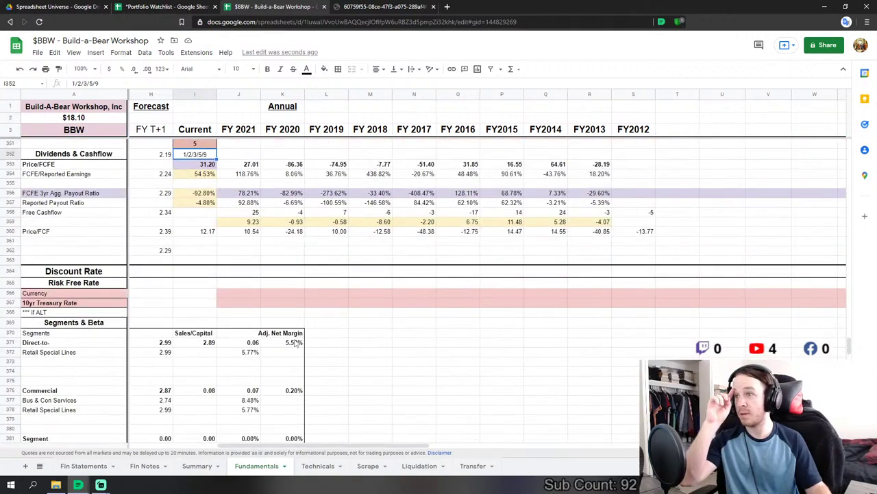
{"action": "scroll", "coordinate": [296, 343], "scroll_direction": "down", "scroll_amount": 6}
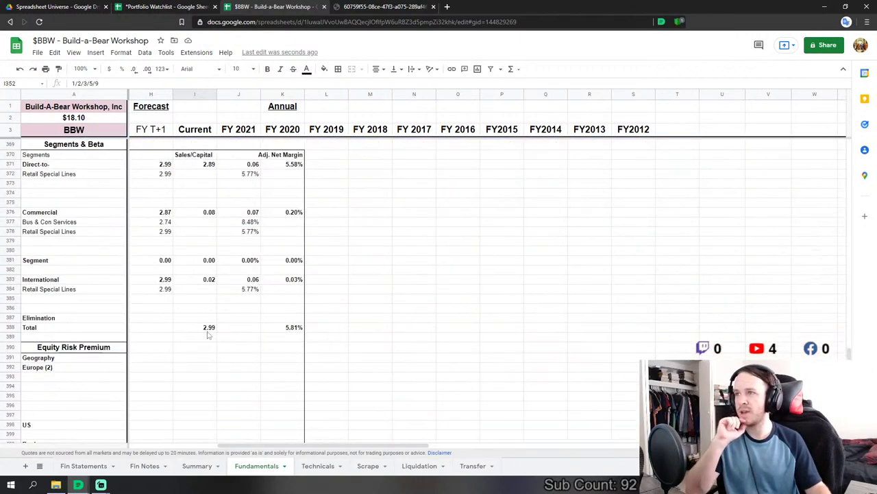
{"action": "left_click", "coordinate": [291, 330]}
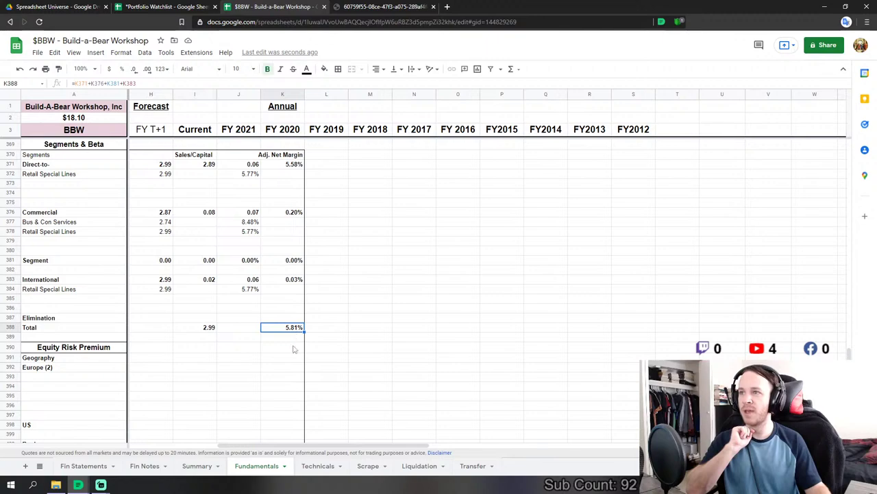
{"action": "scroll", "coordinate": [301, 356], "scroll_direction": "up", "scroll_amount": 9}
{"action": "scroll", "coordinate": [301, 356], "scroll_direction": "up", "scroll_amount": 8}
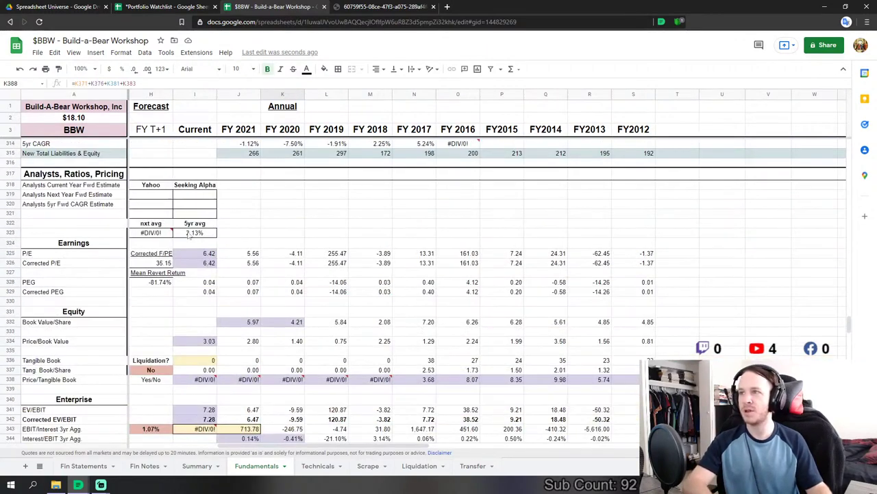
{"action": "scroll", "coordinate": [367, 254], "scroll_direction": "down", "scroll_amount": 1}
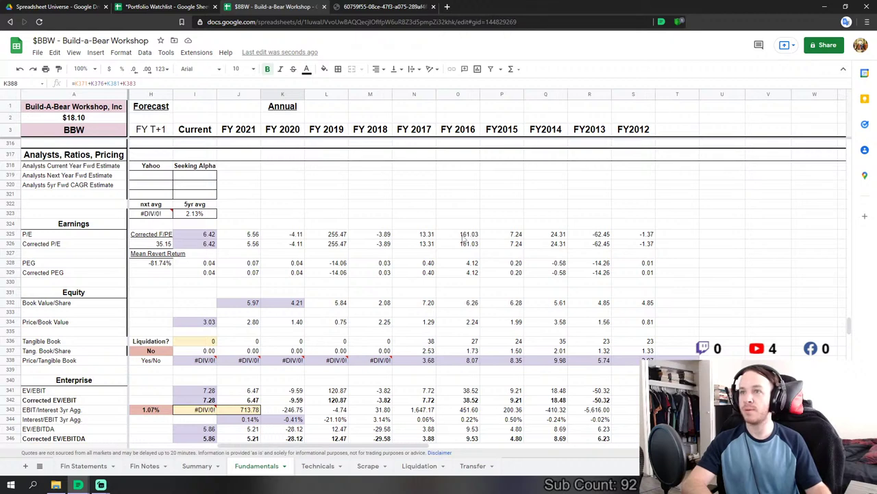
{"action": "left_click_drag", "start_coordinate": [472, 234], "coordinate": [634, 242]}
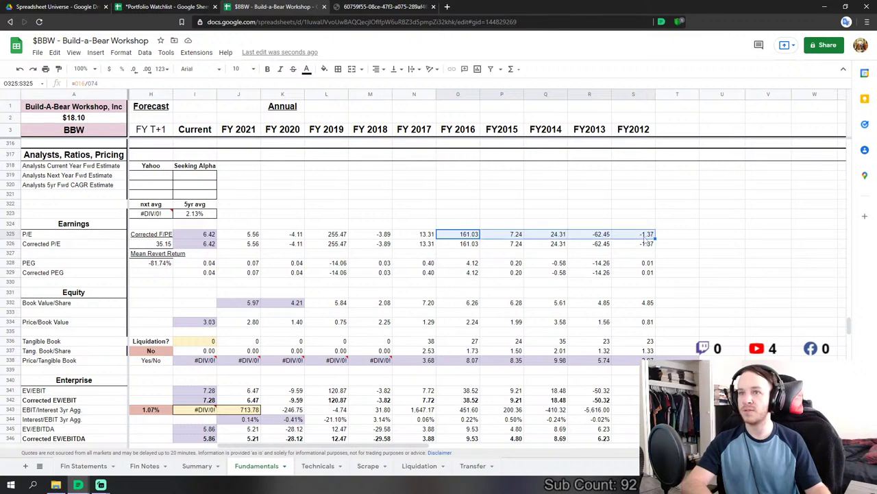
{"action": "left_click_drag", "start_coordinate": [516, 235], "coordinate": [557, 236]}
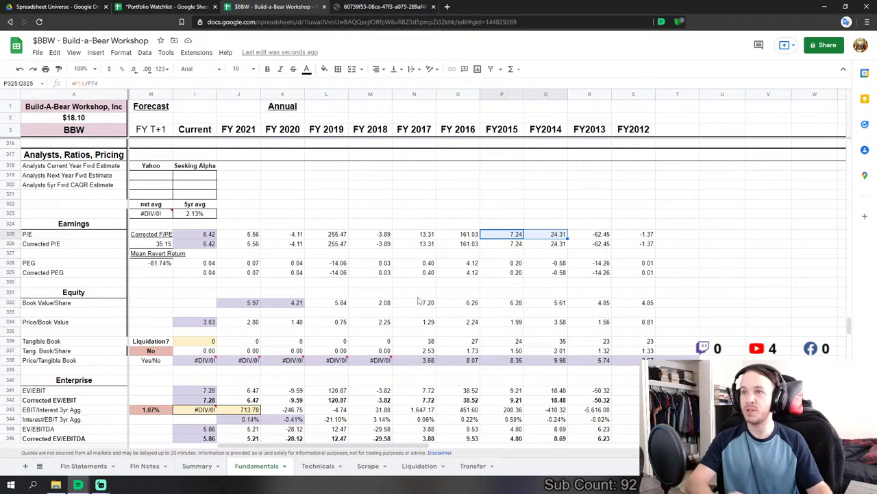
{"action": "left_click", "coordinate": [428, 234], "text": "ctrl"}
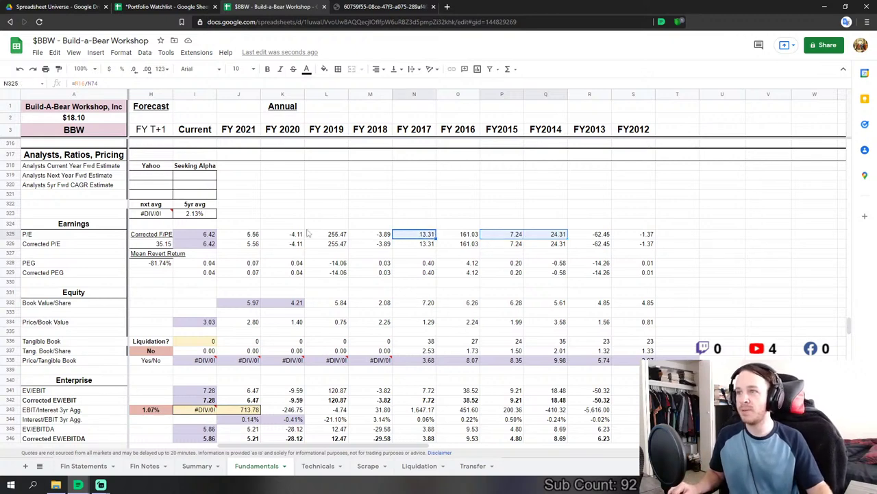
{"action": "left_click", "coordinate": [253, 236], "text": "ctrl"}
{"action": "key", "text": "shift+Left"}
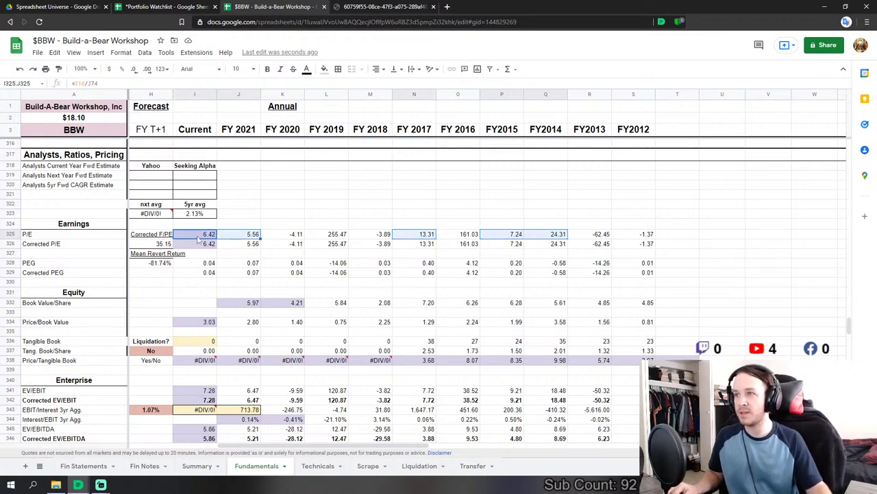
{"action": "left_click", "coordinate": [251, 265]}
{"action": "left_click", "coordinate": [209, 235]}
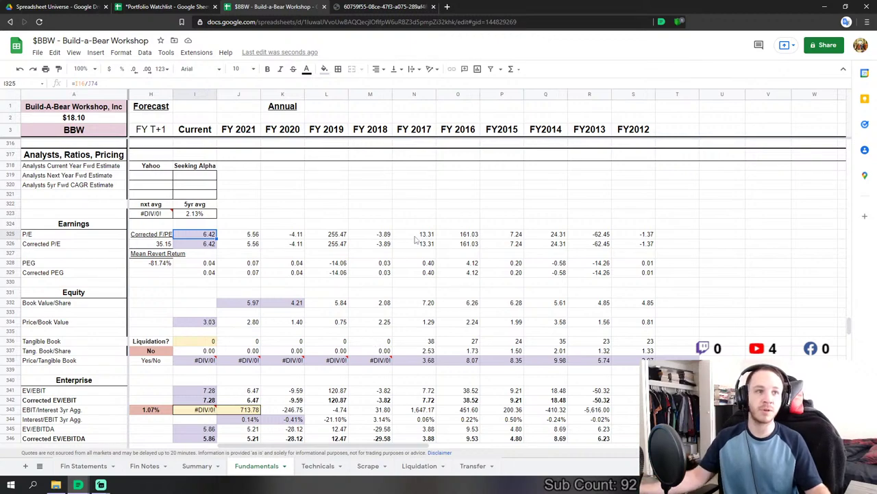
{"action": "scroll", "coordinate": [434, 296], "scroll_direction": "up", "scroll_amount": 1}
{"action": "scroll", "coordinate": [434, 296], "scroll_direction": "up", "scroll_amount": 8}
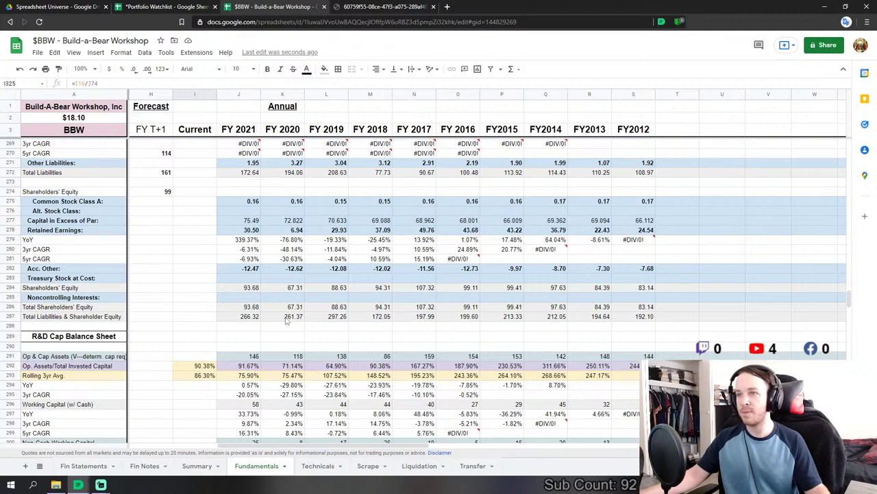
{"action": "scroll", "coordinate": [277, 320], "scroll_direction": "up", "scroll_amount": 1}
{"action": "scroll", "coordinate": [591, 282], "scroll_direction": "up", "scroll_amount": 1}
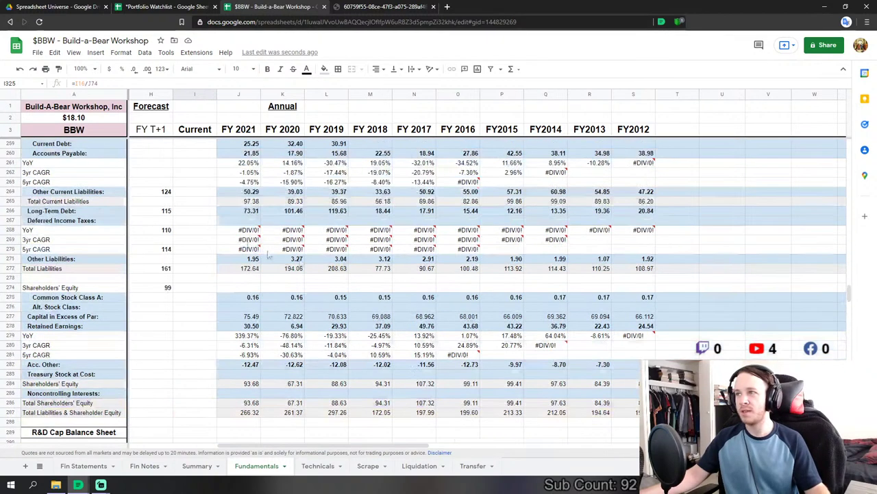
{"action": "scroll", "coordinate": [323, 302], "scroll_direction": "up", "scroll_amount": 1}
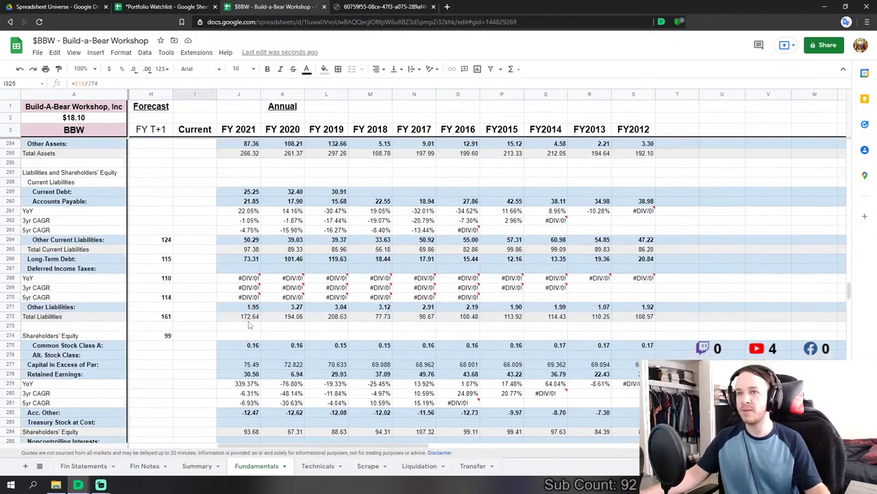
{"action": "scroll", "coordinate": [411, 308], "scroll_direction": "up", "scroll_amount": 2}
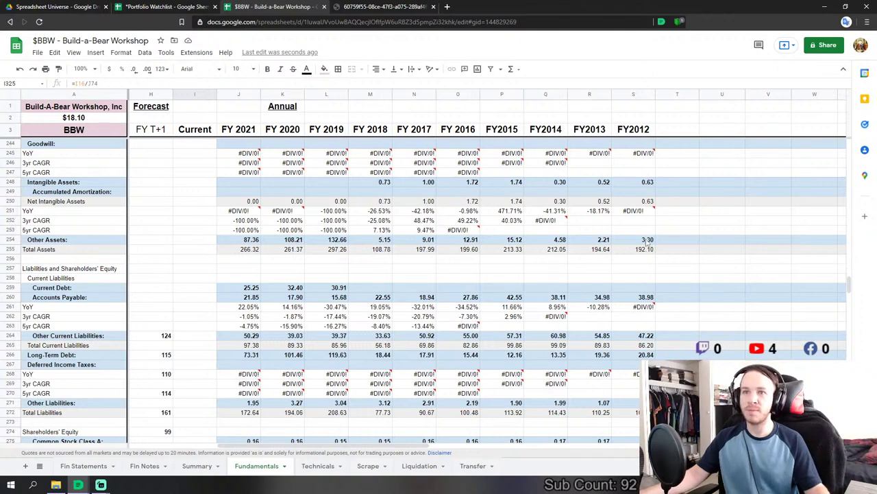
{"action": "scroll", "coordinate": [630, 268], "scroll_direction": "up", "scroll_amount": 1}
{"action": "scroll", "coordinate": [617, 274], "scroll_direction": "down", "scroll_amount": 5}
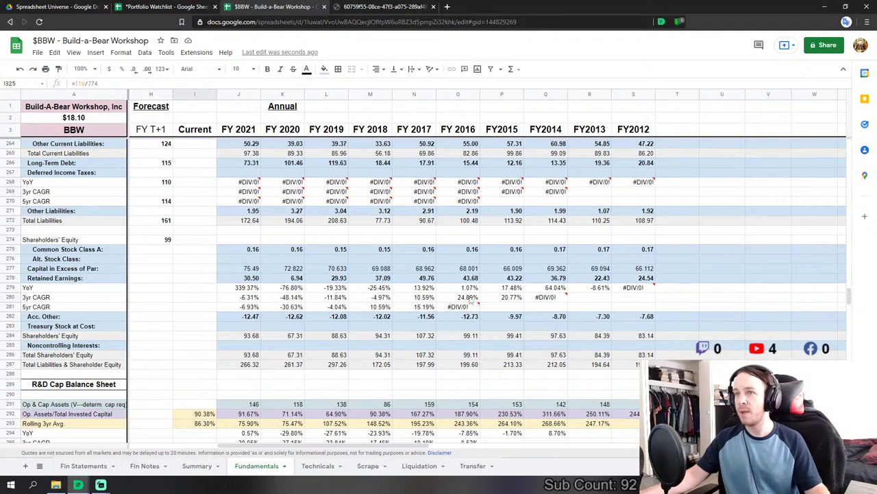
{"action": "scroll", "coordinate": [384, 295], "scroll_direction": "up", "scroll_amount": 4}
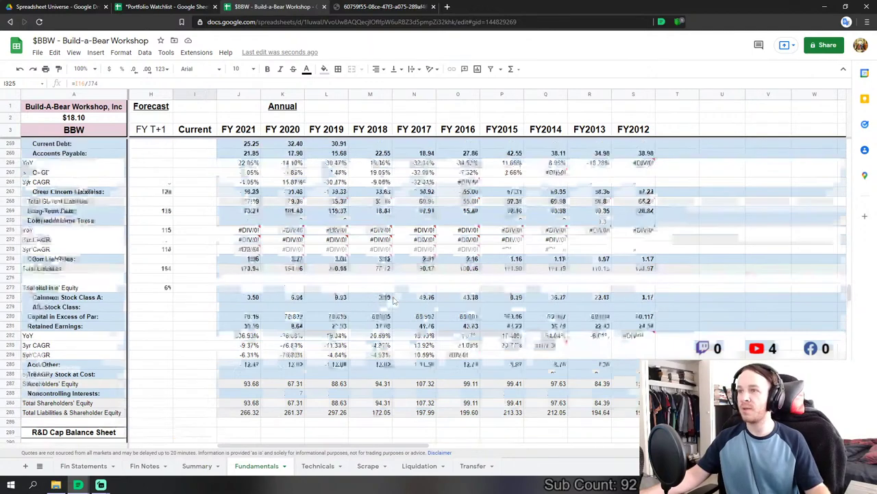
{"action": "scroll", "coordinate": [416, 310], "scroll_direction": "down", "scroll_amount": 5}
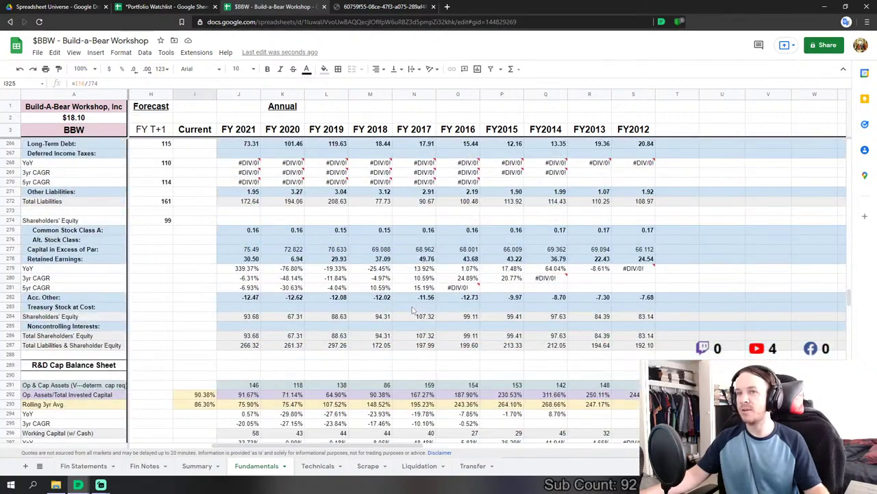
{"action": "scroll", "coordinate": [416, 310], "scroll_direction": "up", "scroll_amount": 4}
{"action": "scroll", "coordinate": [413, 310], "scroll_direction": "up", "scroll_amount": 3}
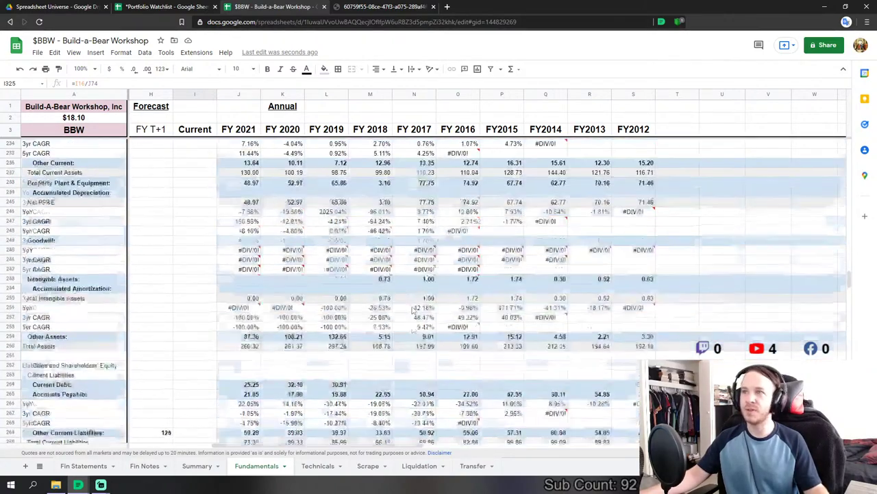
{"action": "scroll", "coordinate": [414, 310], "scroll_direction": "up", "scroll_amount": 7}
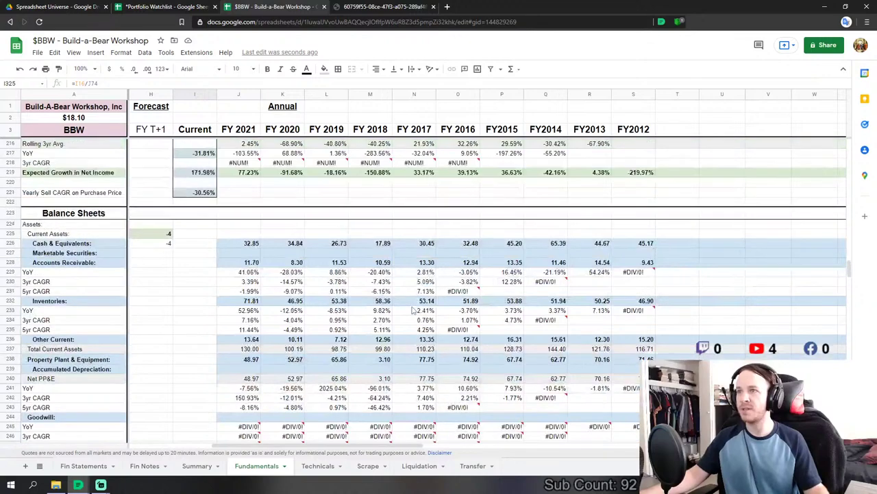
{"action": "scroll", "coordinate": [153, 282], "scroll_direction": "up", "scroll_amount": 2}
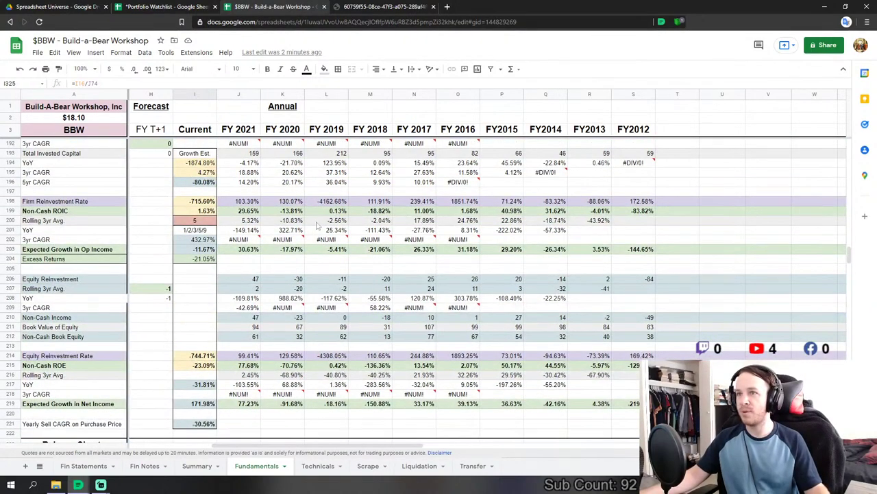
{"action": "left_click", "coordinate": [205, 221]}
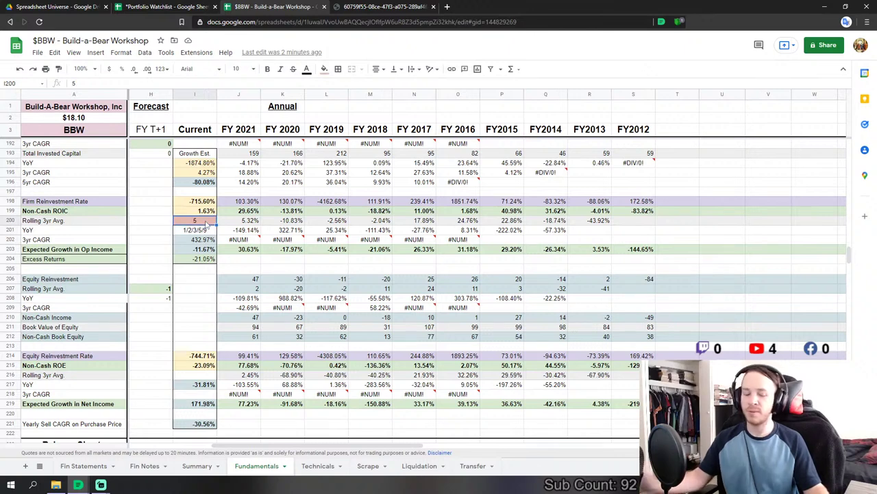
{"action": "type", "text": "9"}
{"action": "key", "text": "Return"}
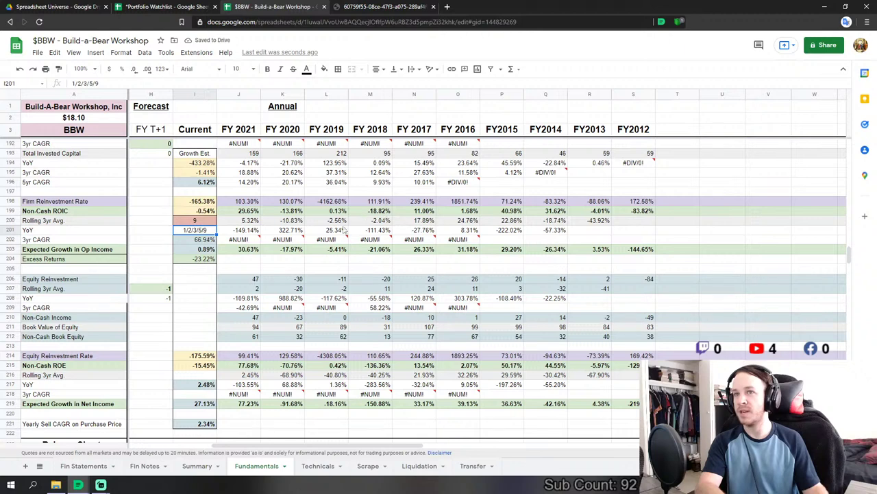
{"action": "left_click", "coordinate": [20, 69]}
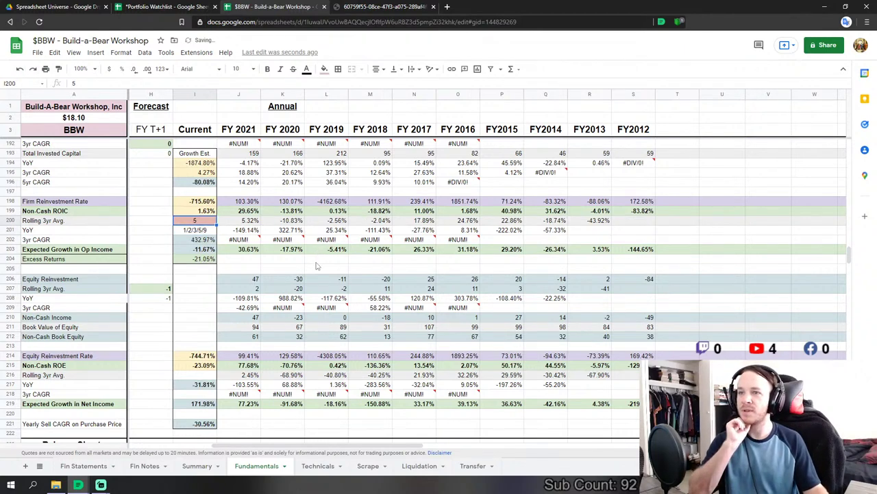
{"action": "scroll", "coordinate": [288, 281], "scroll_direction": "down", "scroll_amount": 1}
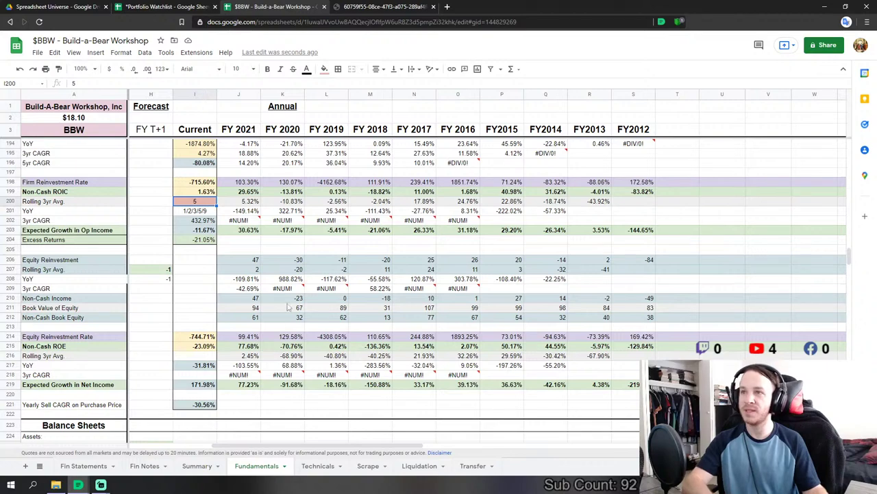
{"action": "scroll", "coordinate": [412, 302], "scroll_direction": "up", "scroll_amount": 8}
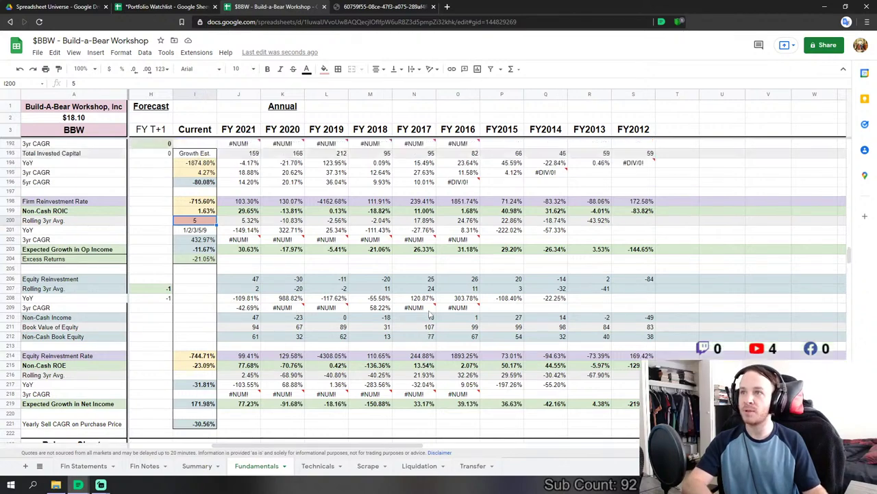
{"action": "scroll", "coordinate": [430, 312], "scroll_direction": "up", "scroll_amount": 6}
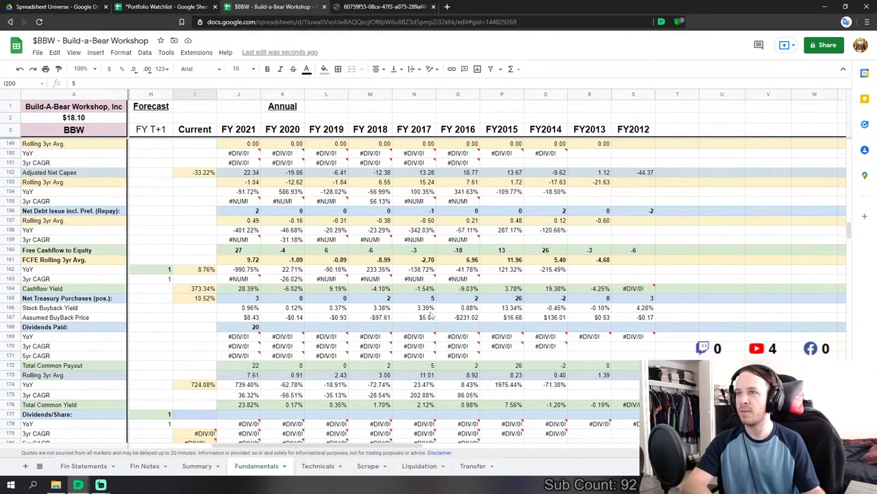
{"action": "scroll", "coordinate": [430, 314], "scroll_direction": "up", "scroll_amount": 3}
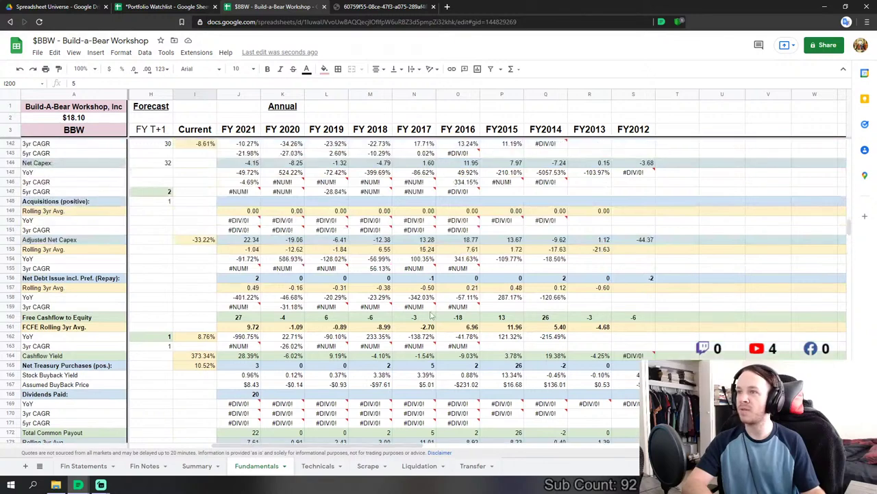
{"action": "scroll", "coordinate": [430, 313], "scroll_direction": "down", "scroll_amount": 3}
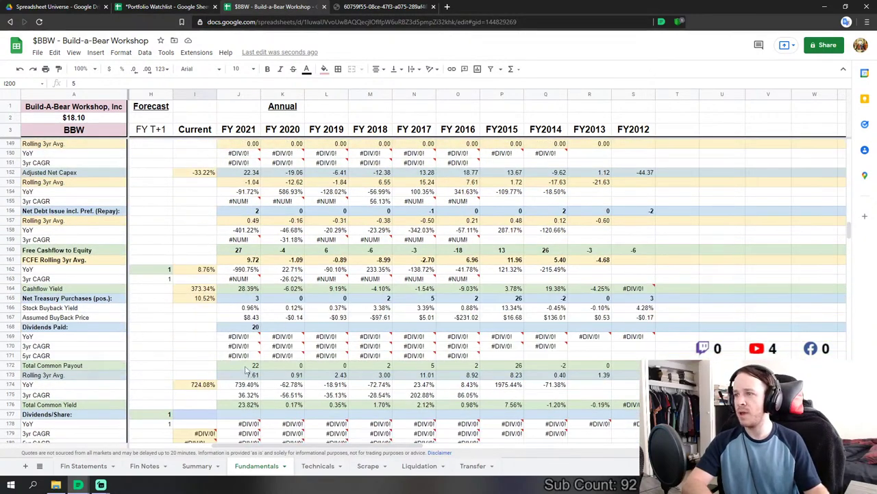
{"action": "left_click_drag", "start_coordinate": [247, 370], "coordinate": [633, 366]}
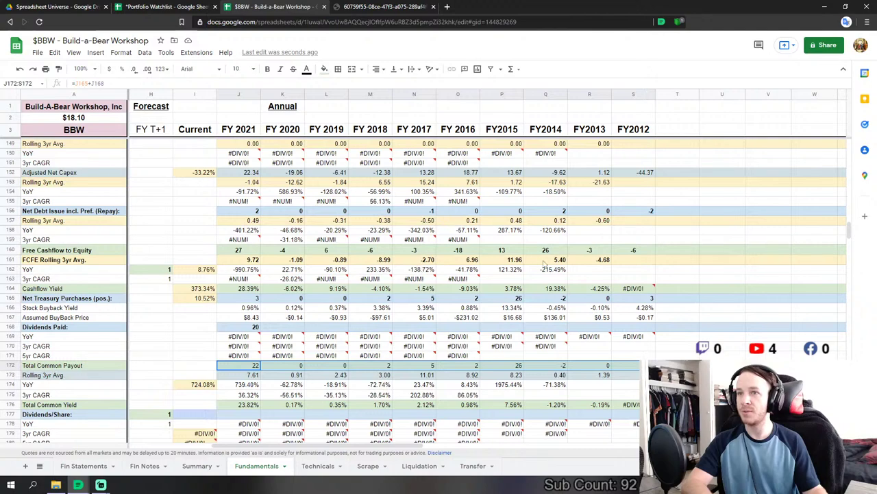
{"action": "scroll", "coordinate": [280, 249], "scroll_direction": "up", "scroll_amount": 1}
{"action": "scroll", "coordinate": [280, 250], "scroll_direction": "down", "scroll_amount": 2}
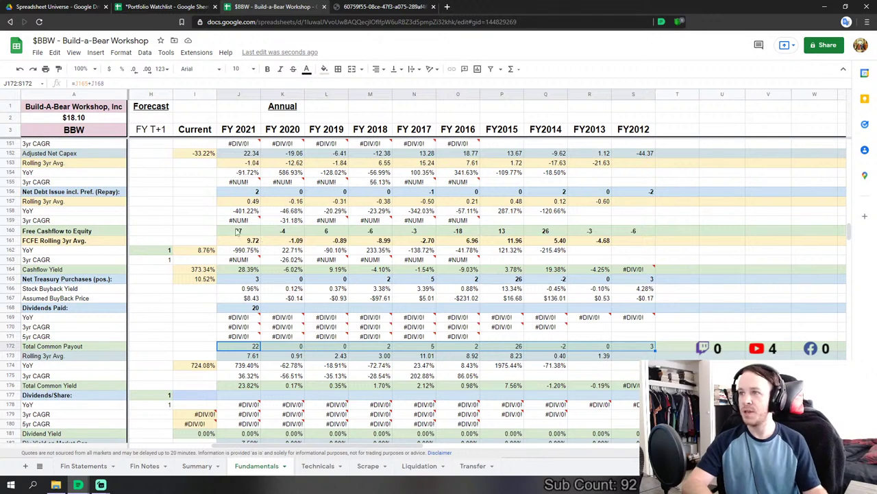
{"action": "left_click_drag", "start_coordinate": [238, 231], "coordinate": [627, 232]}
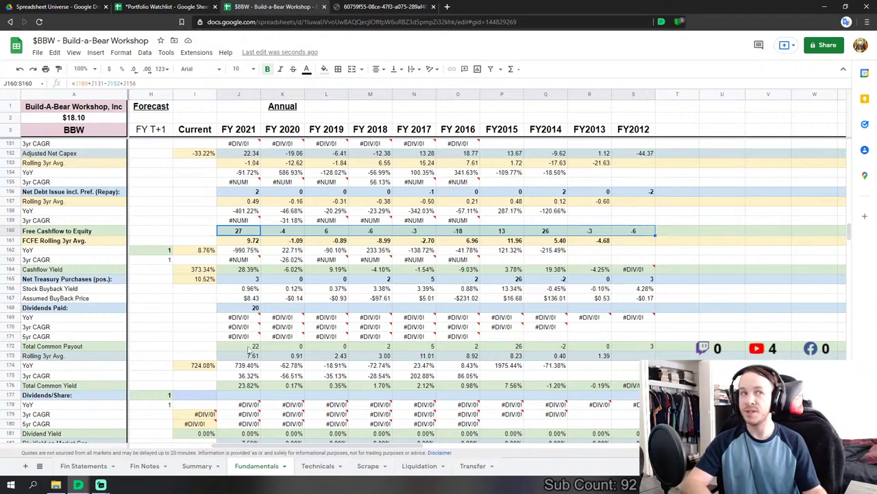
{"action": "mouse_move", "coordinate": [256, 334]}
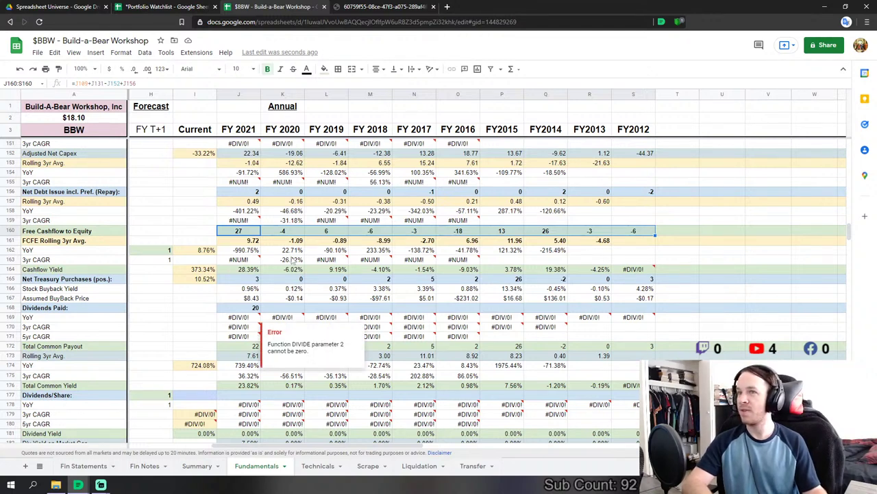
{"action": "left_click", "coordinate": [240, 235]}
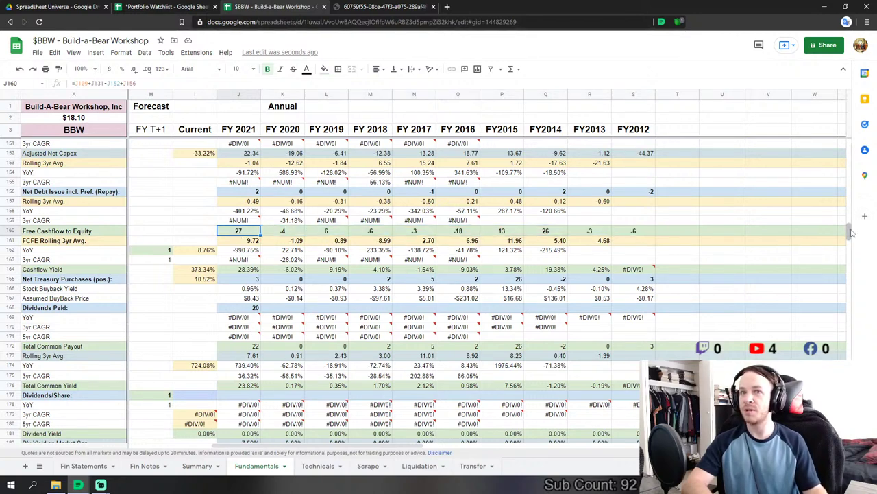
{"action": "left_click_drag", "start_coordinate": [850, 233], "coordinate": [849, 196]}
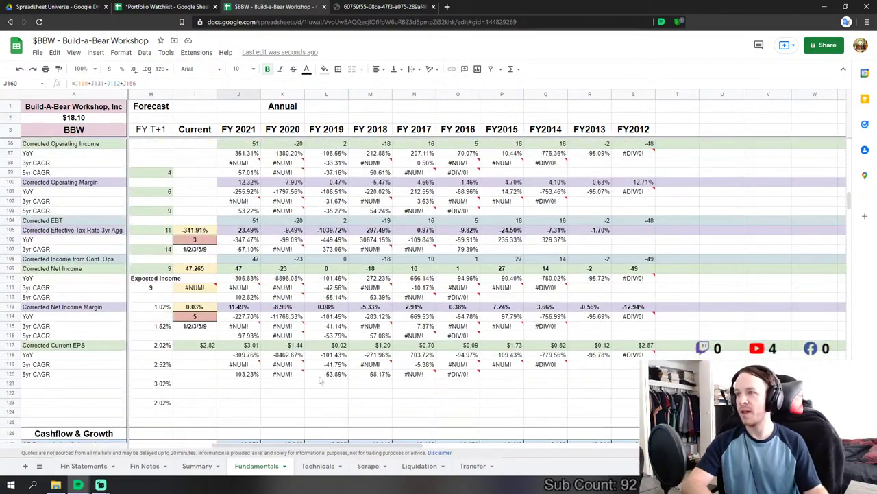
{"action": "left_click", "coordinate": [200, 318]}
{"action": "type", "text": "9"}
{"action": "key", "text": "Return"}
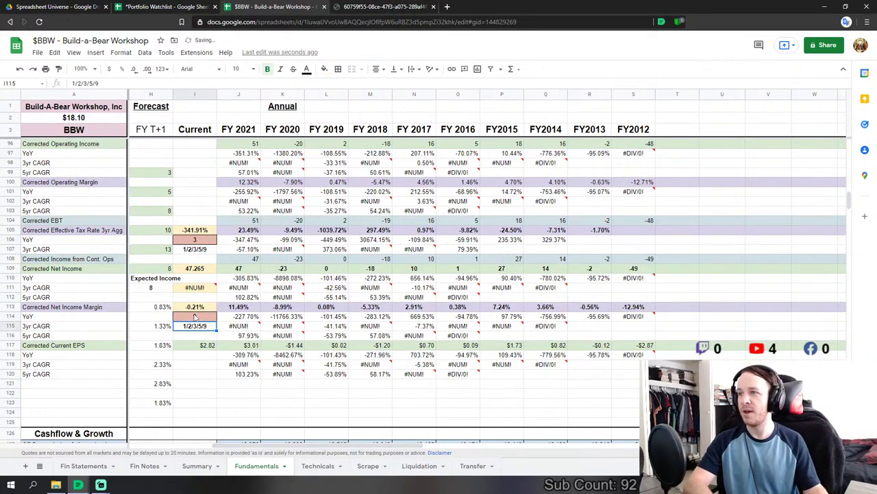
{"action": "key", "text": "ctrl+z"}
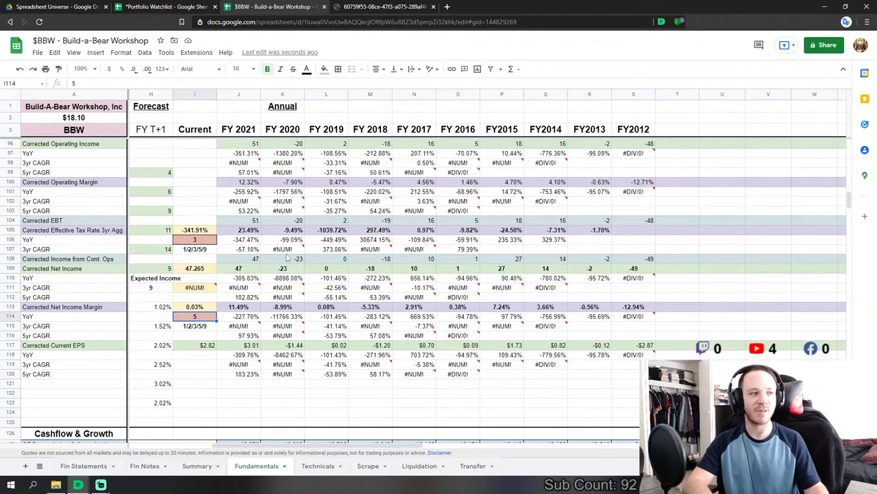
- Scroll up from row 96 to the Income Statements revenue rows around row 32
{"action": "scroll", "coordinate": [367, 364], "scroll_direction": "up", "scroll_amount": 3}
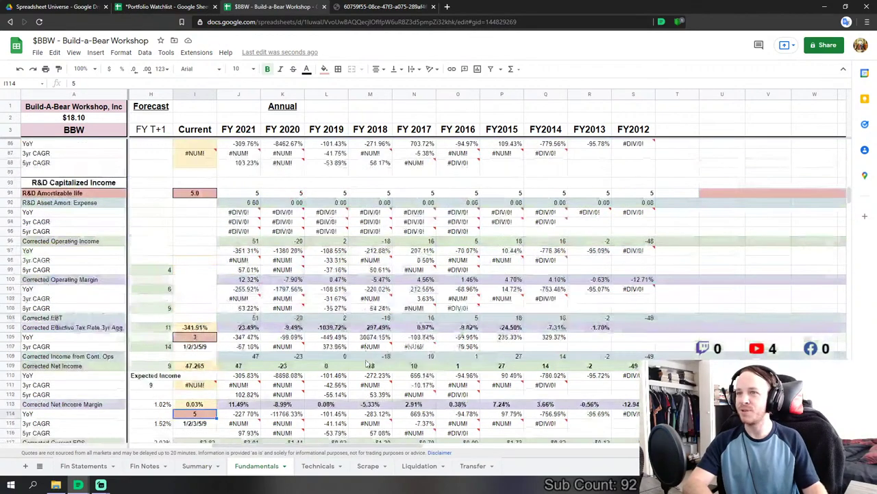
{"action": "scroll", "coordinate": [367, 364], "scroll_direction": "up", "scroll_amount": 5}
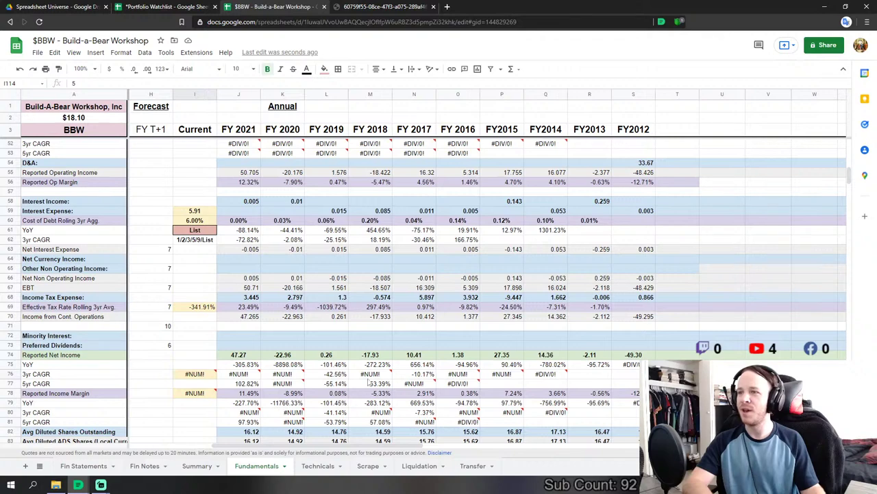
{"action": "scroll", "coordinate": [346, 384], "scroll_direction": "up", "scroll_amount": 2}
{"action": "scroll", "coordinate": [313, 364], "scroll_direction": "up", "scroll_amount": 1}
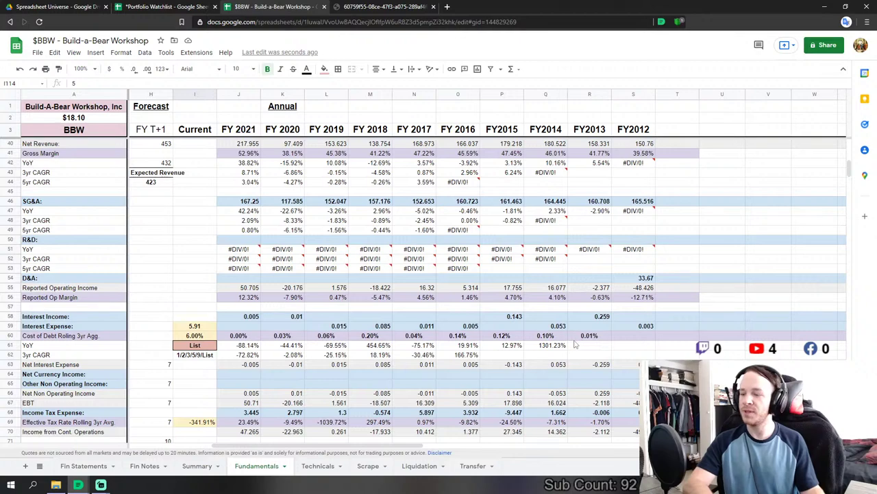
{"action": "scroll", "coordinate": [392, 246], "scroll_direction": "up", "scroll_amount": 5}
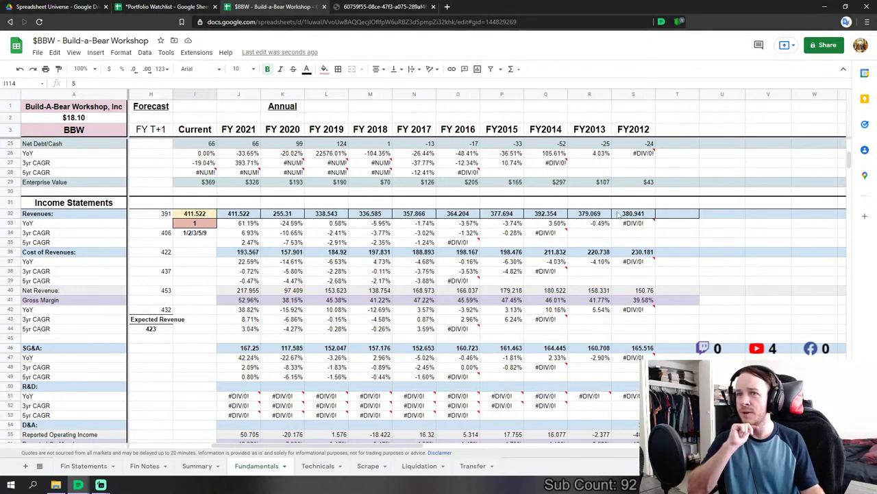
- Select and inspect the row 32 revenue history from FY 2021 back to FY2012
{"action": "left_click_drag", "start_coordinate": [633, 221], "coordinate": [241, 215]}
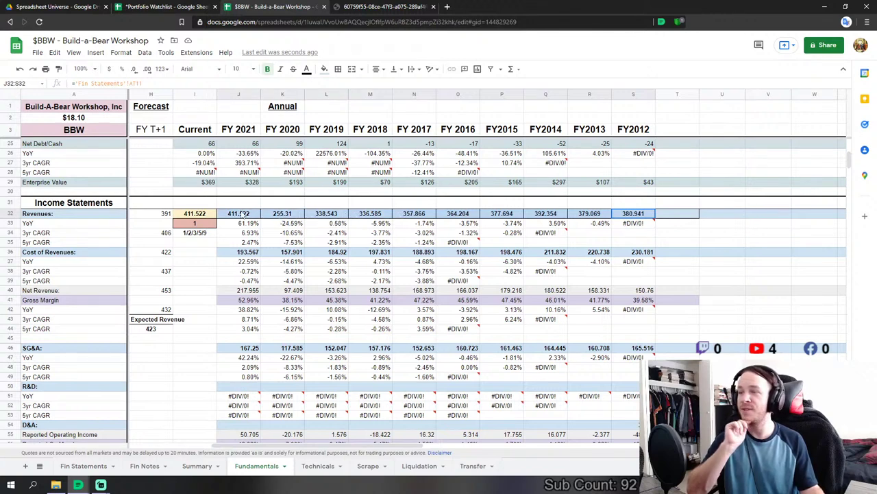
{"action": "left_click", "coordinate": [243, 216]}
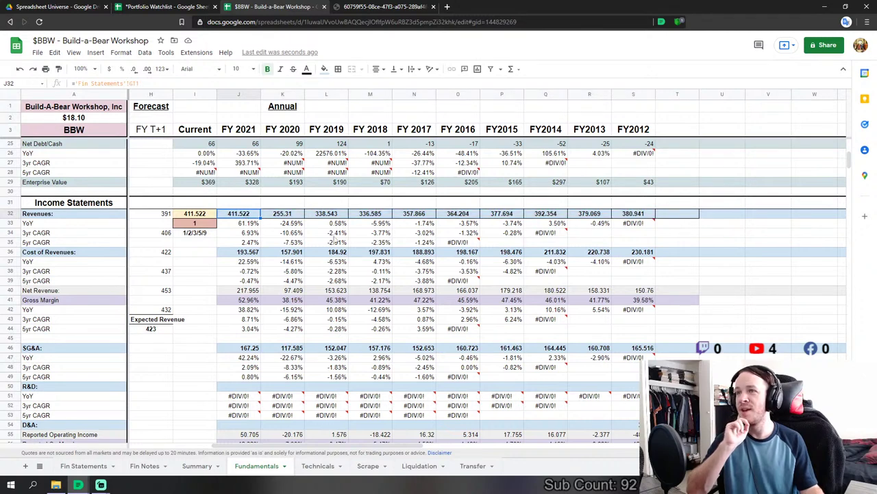
{"action": "left_click_drag", "start_coordinate": [251, 217], "coordinate": [638, 216]}
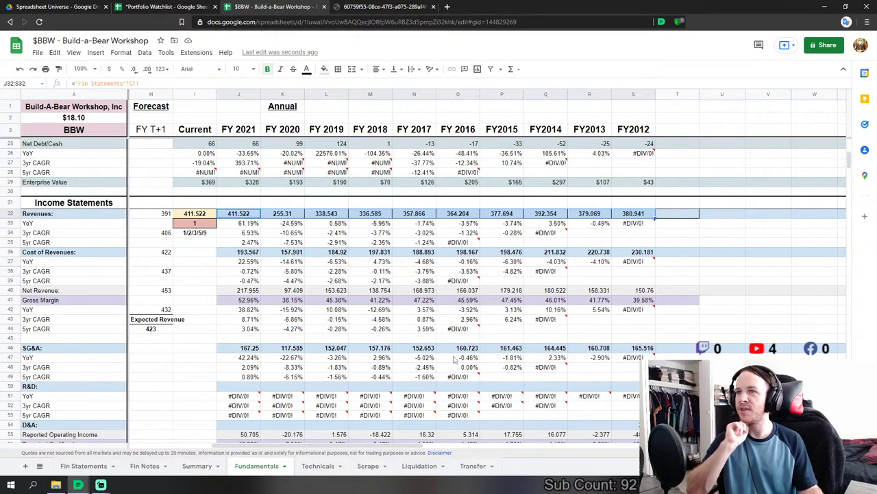
{"action": "left_click", "coordinate": [447, 240]}
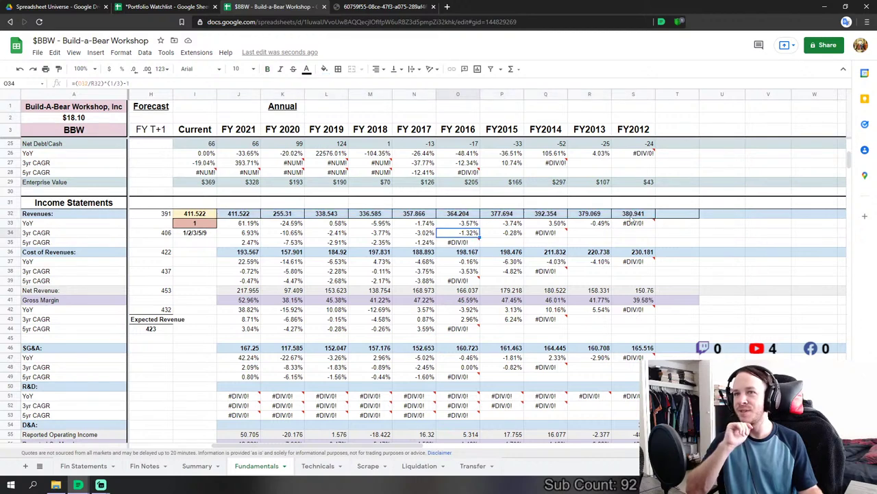
{"action": "left_click", "coordinate": [632, 218]}
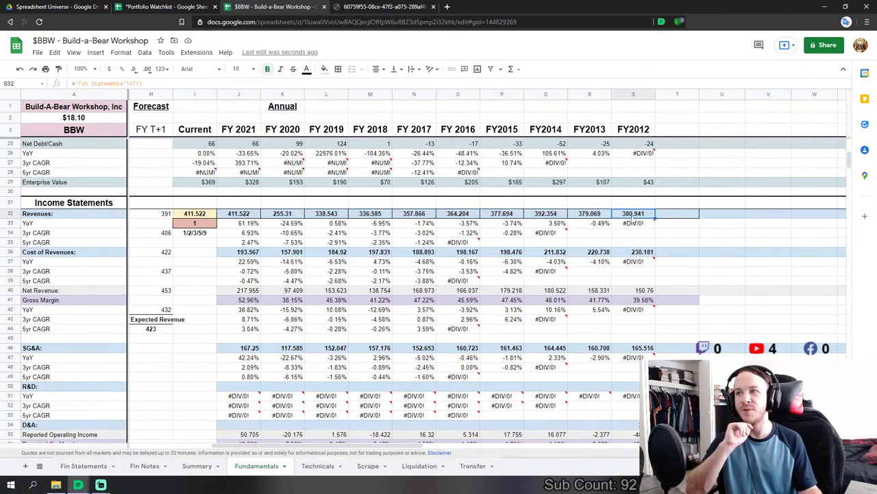
- Inspect the FY 2021 and FY 2020 YoY growth formulas and the FY 2019–FY2012 revenues
{"action": "left_click", "coordinate": [242, 224]}
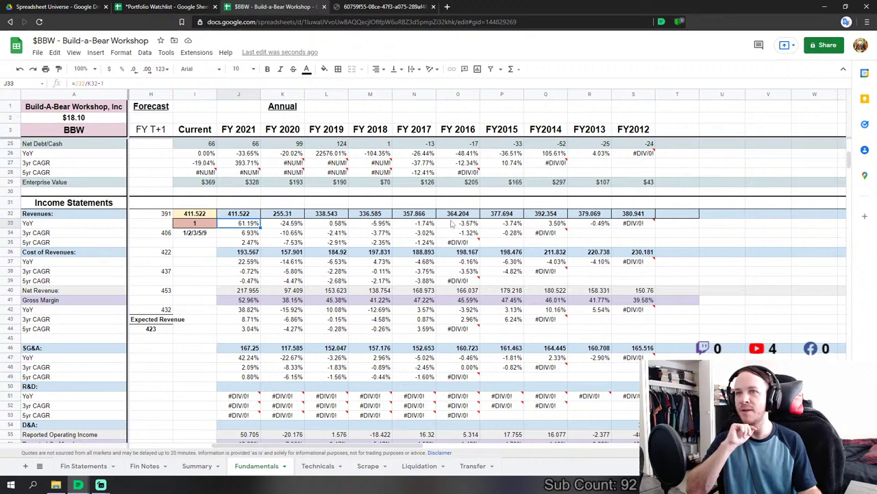
{"action": "left_click", "coordinate": [641, 217]}
{"action": "left_click", "coordinate": [339, 215]}
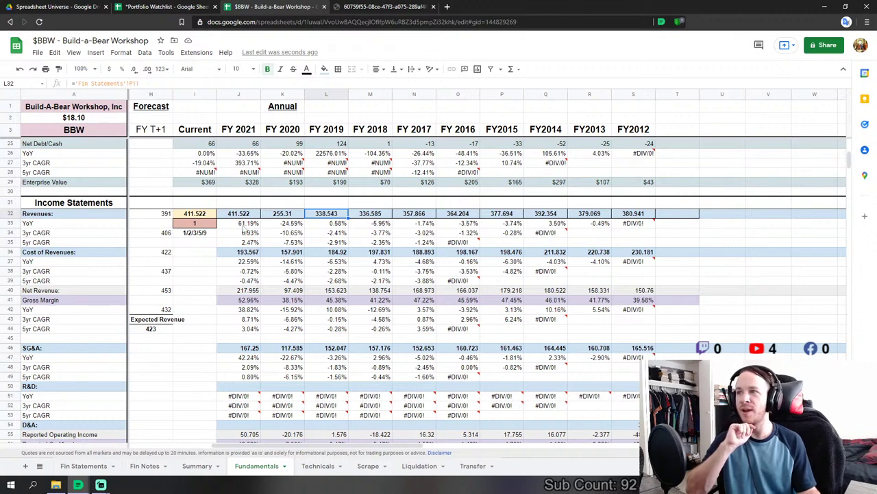
{"action": "left_click", "coordinate": [283, 225]}
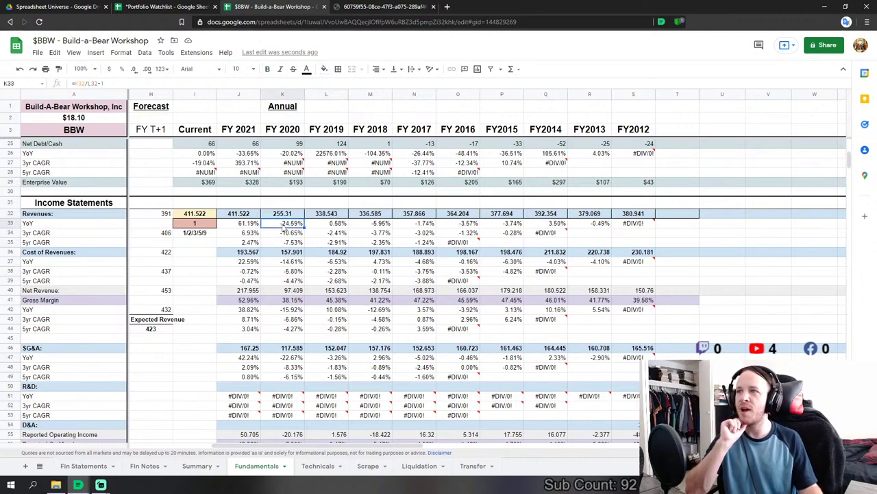
{"action": "left_click", "coordinate": [244, 227]}
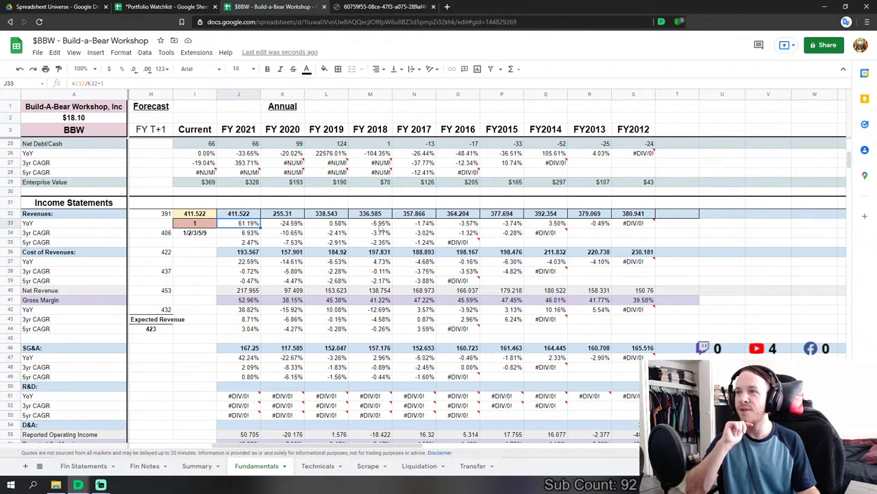
{"action": "left_click_drag", "start_coordinate": [343, 218], "coordinate": [376, 220]}
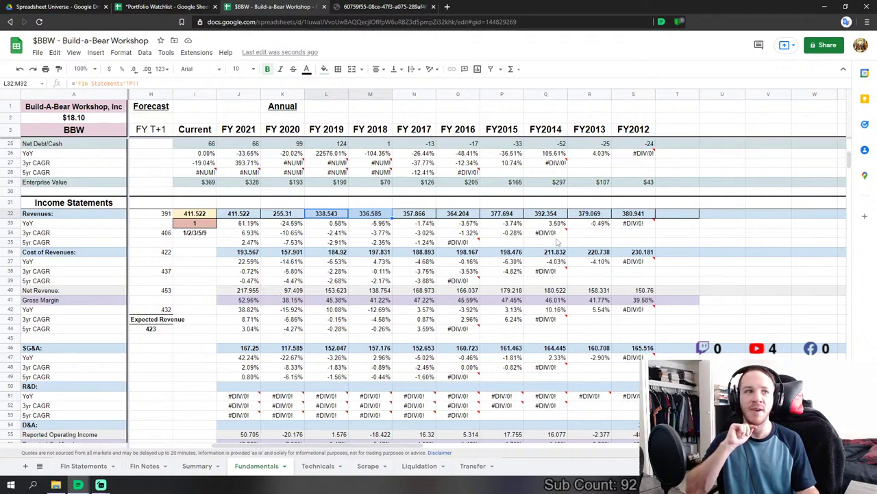
{"action": "left_click", "coordinate": [629, 216]}
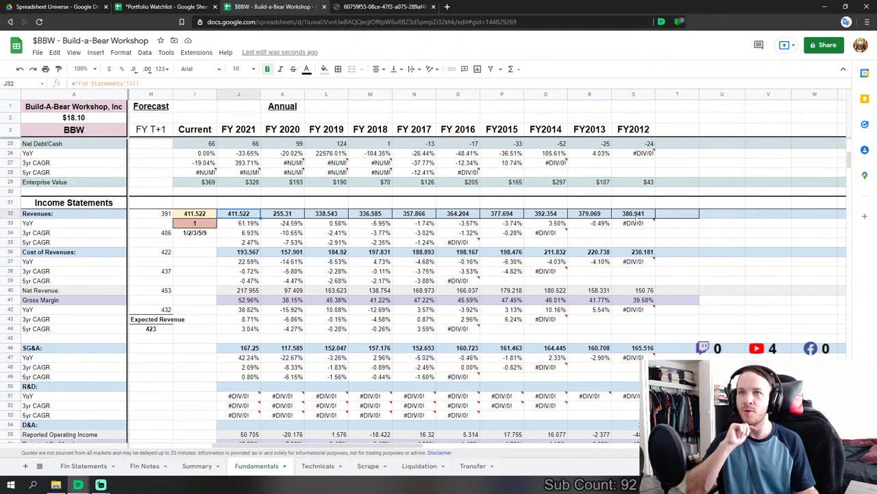
{"action": "mouse_move", "coordinate": [640, 225]}
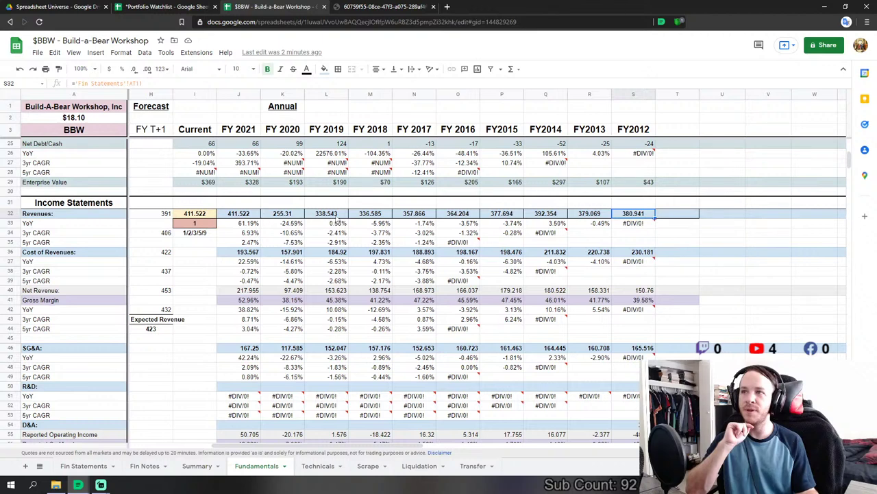
{"action": "left_click_drag", "start_coordinate": [340, 216], "coordinate": [639, 223]}
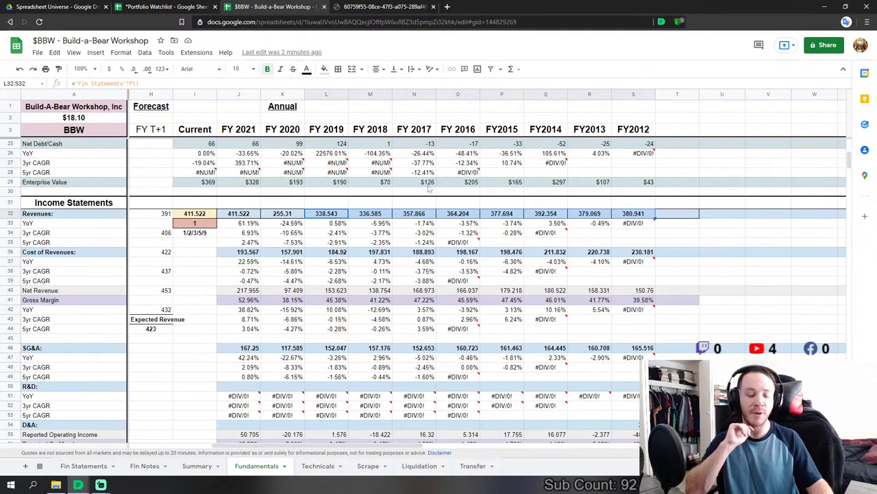
{"action": "scroll", "coordinate": [384, 419], "scroll_direction": "left", "scroll_amount": 6}
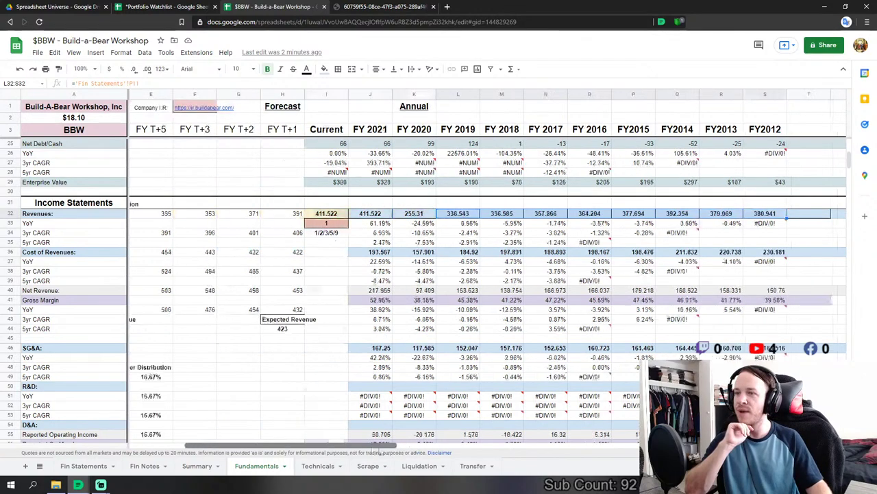
{"action": "left_click", "coordinate": [470, 368]}
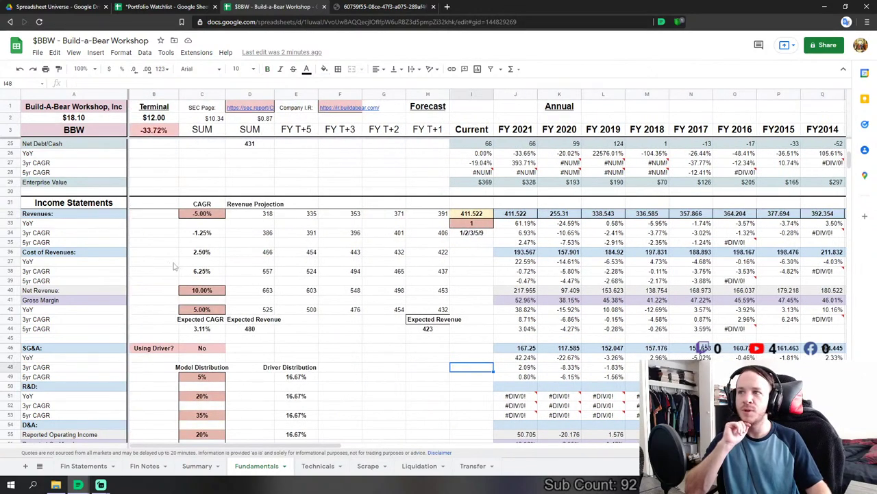
- Check the terminal price formula in B2, then go to the Fin Notes store data
{"action": "left_click", "coordinate": [156, 120]}
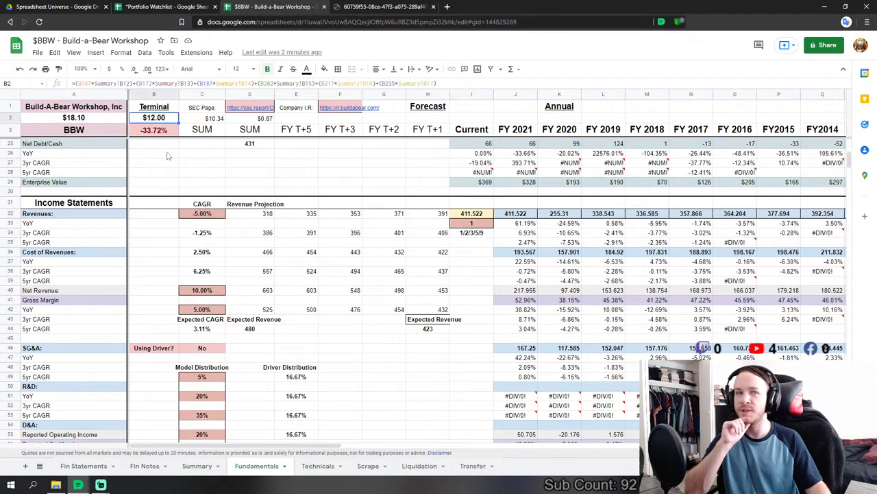
{"action": "scroll", "coordinate": [276, 365], "scroll_direction": "down", "scroll_amount": 7}
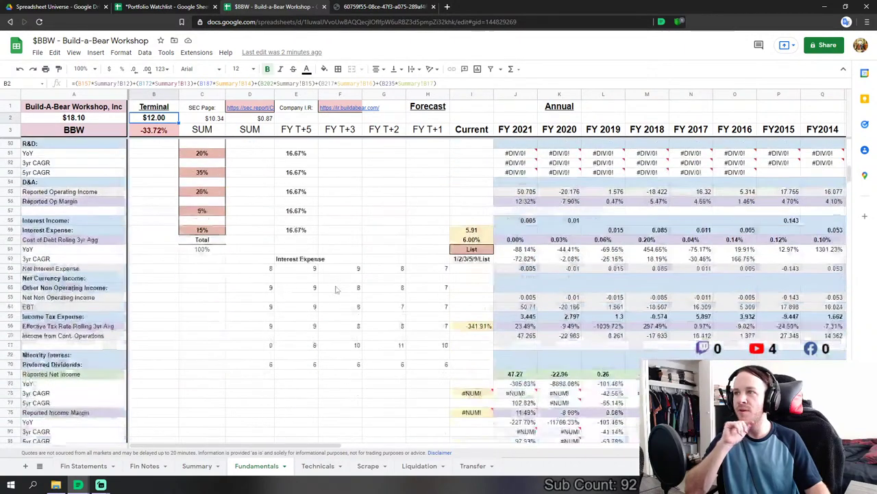
{"action": "scroll", "coordinate": [276, 365], "scroll_direction": "down", "scroll_amount": 4}
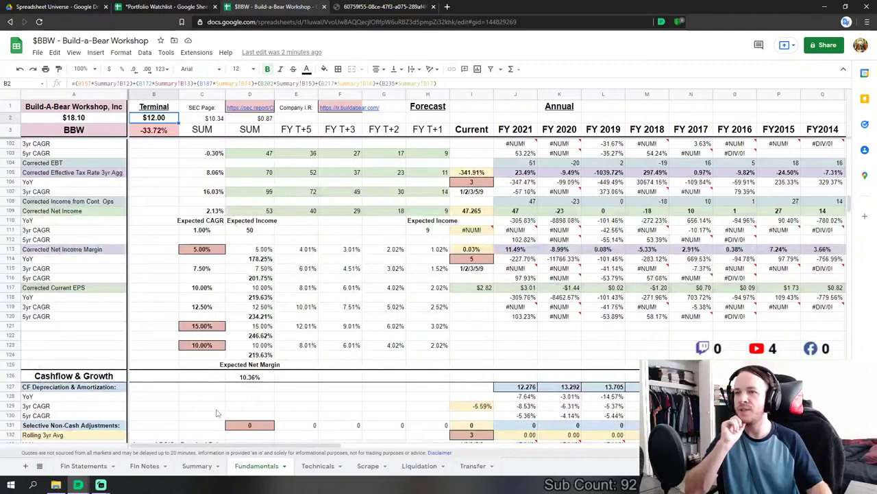
{"action": "left_click", "coordinate": [145, 465]}
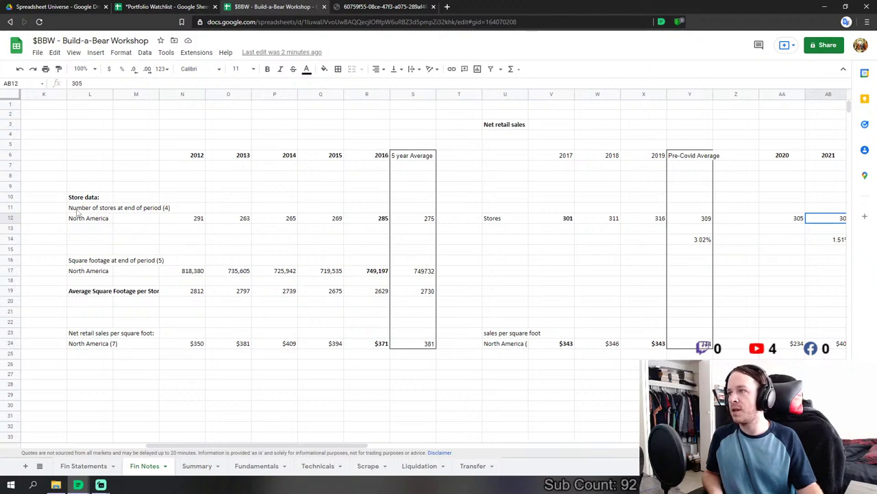
{"action": "left_click_drag", "start_coordinate": [78, 209], "coordinate": [425, 225]}
{"action": "left_click_drag", "start_coordinate": [76, 263], "coordinate": [414, 274]}
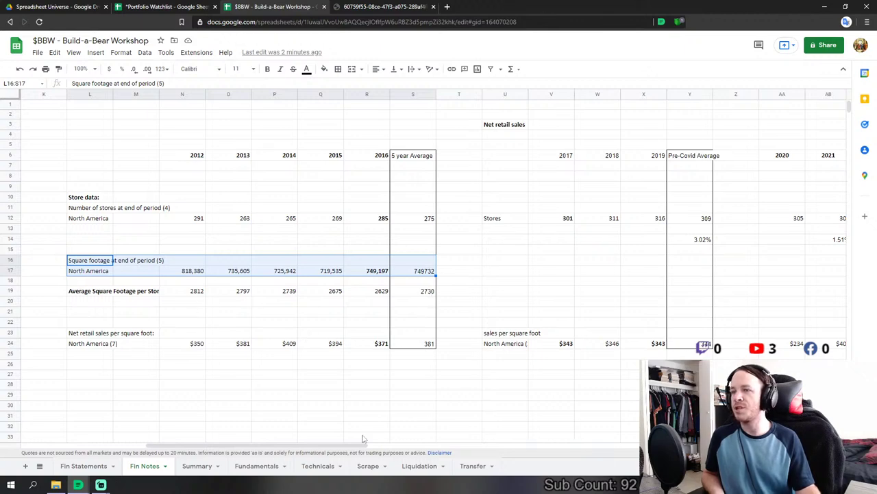
{"action": "mouse_move", "coordinate": [371, 447]}
{"action": "left_mouse_down"}
{"action": "mouse_move", "coordinate": [399, 447]}
{"action": "mouse_move", "coordinate": [360, 447]}
{"action": "mouse_move", "coordinate": [370, 447]}
{"action": "left_mouse_up"}
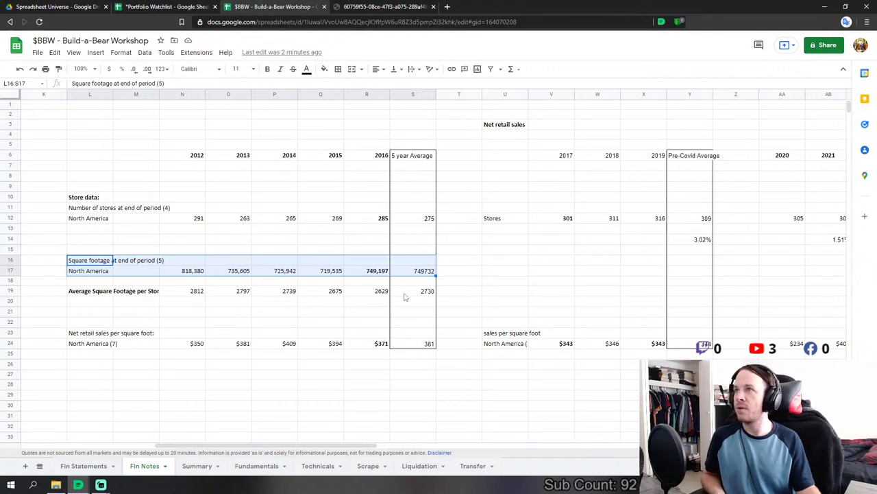
{"action": "scroll", "coordinate": [407, 296], "scroll_direction": "down", "scroll_amount": 1}
{"action": "scroll", "coordinate": [407, 296], "scroll_direction": "up", "scroll_amount": 1}
{"action": "left_click_drag", "start_coordinate": [102, 135], "coordinate": [425, 363]}
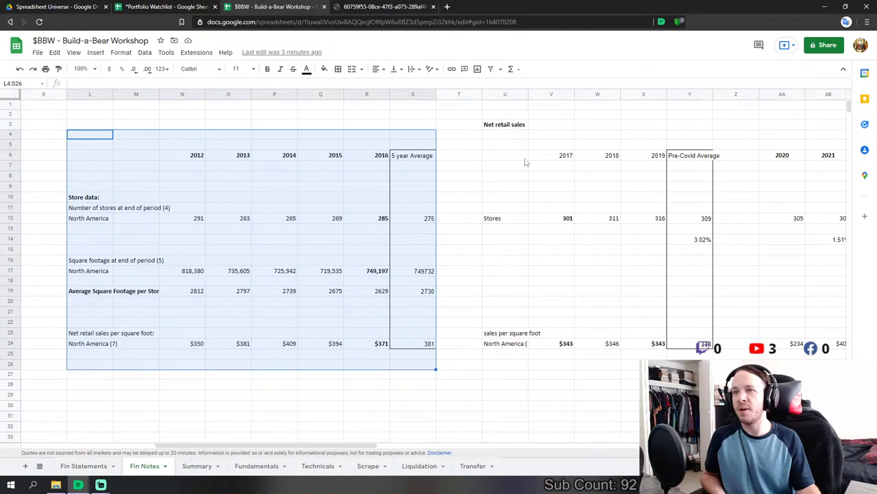
{"action": "left_click_drag", "start_coordinate": [508, 134], "coordinate": [788, 365]}
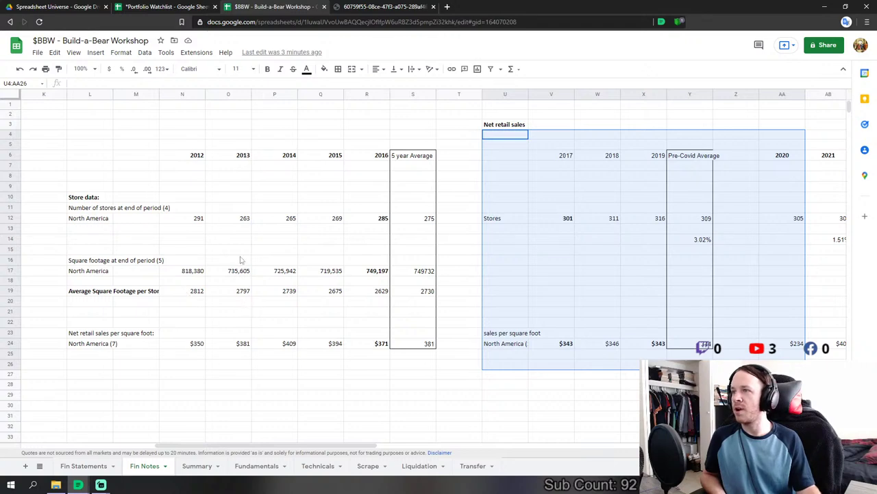
{"action": "left_click", "coordinate": [197, 157]}
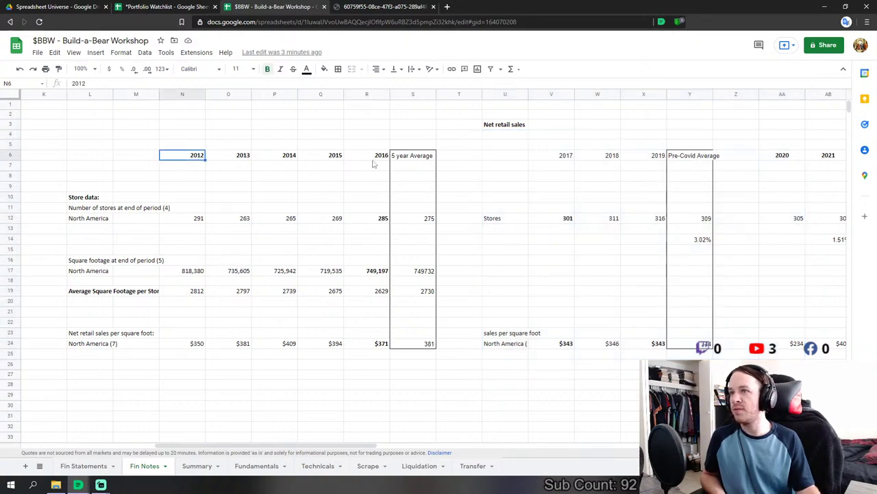
{"action": "left_click", "coordinate": [428, 219]}
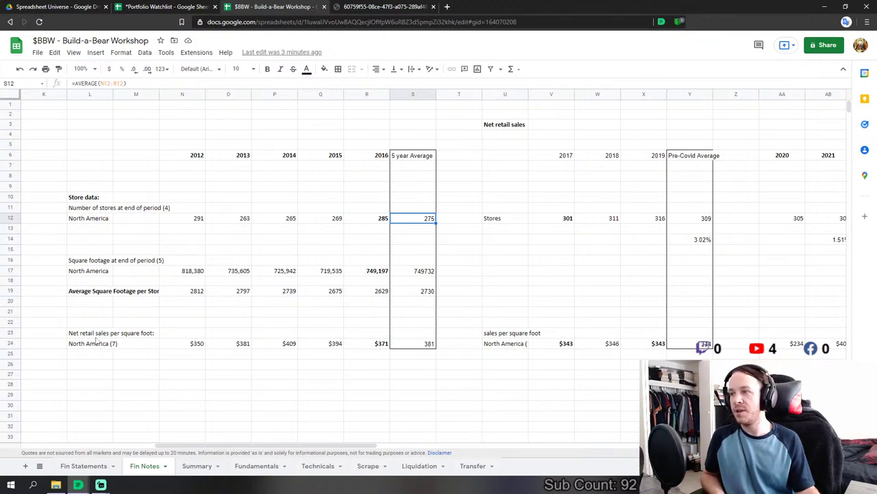
{"action": "left_click", "coordinate": [406, 345]}
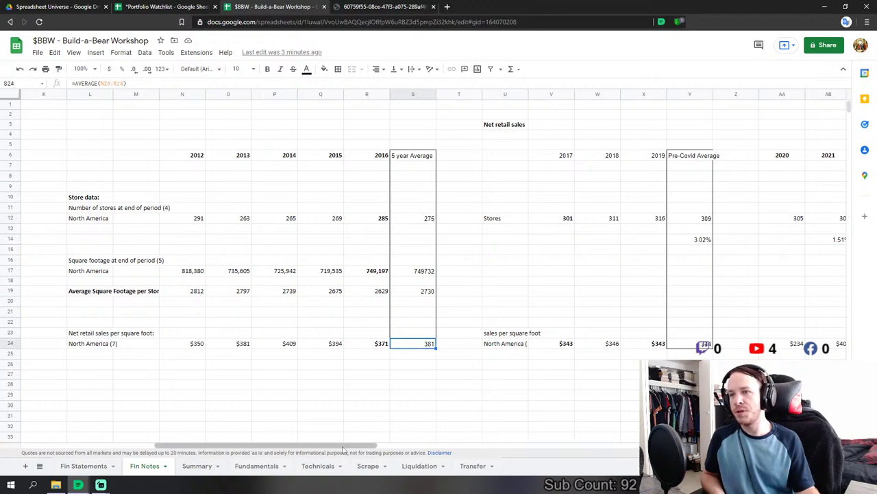
{"action": "left_click_drag", "start_coordinate": [343, 446], "coordinate": [362, 445]}
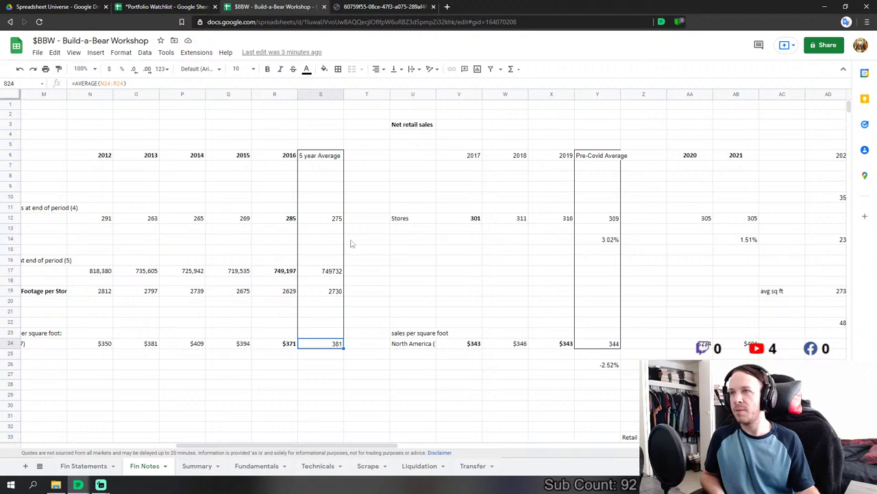
{"action": "left_click_drag", "start_coordinate": [332, 445], "coordinate": [381, 445]}
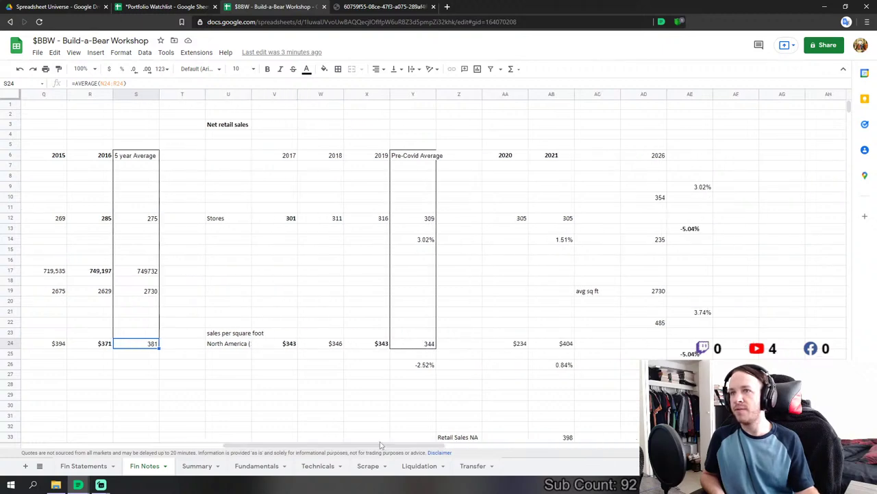
{"action": "scroll", "coordinate": [341, 363], "scroll_direction": "down", "scroll_amount": 2}
{"action": "scroll", "coordinate": [336, 281], "scroll_direction": "up", "scroll_amount": 2}
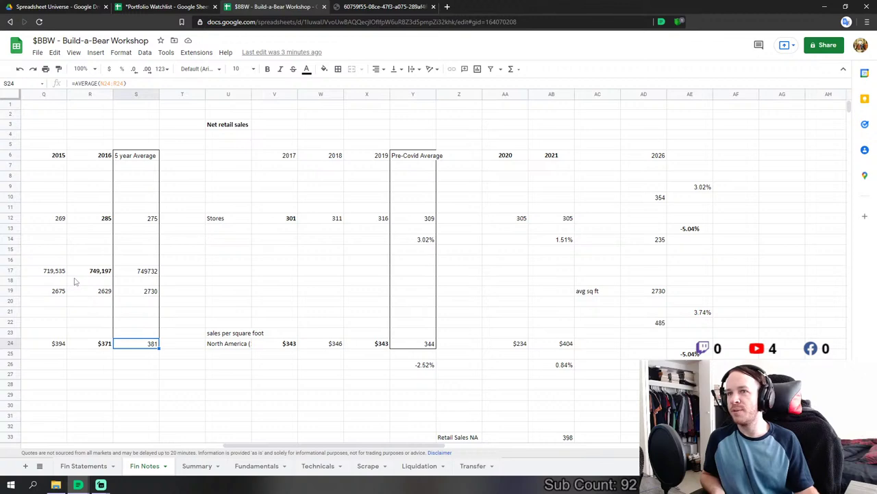
{"action": "left_click", "coordinate": [412, 219]}
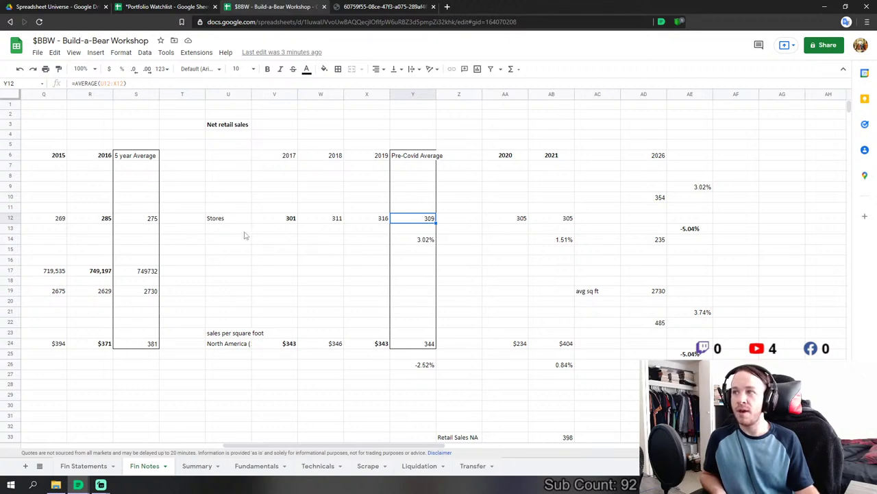
{"action": "left_click", "coordinate": [421, 242]}
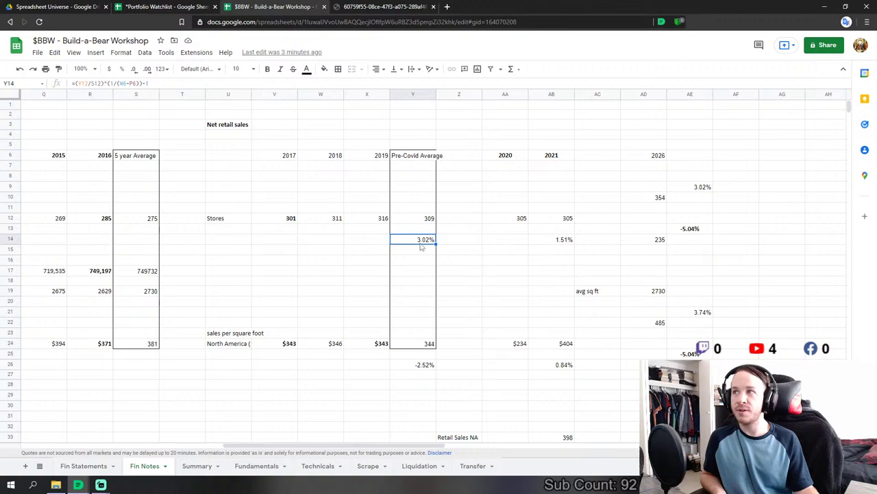
{"action": "key", "text": "Return"}
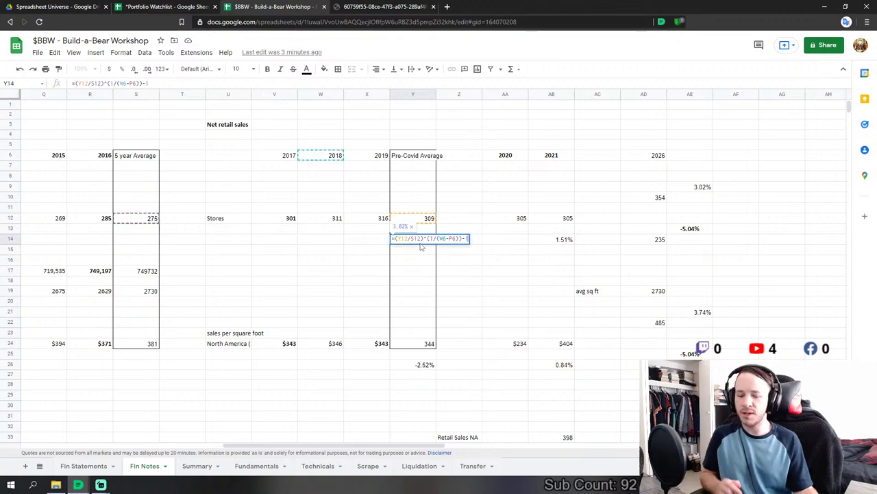
{"action": "key", "text": "Return"}
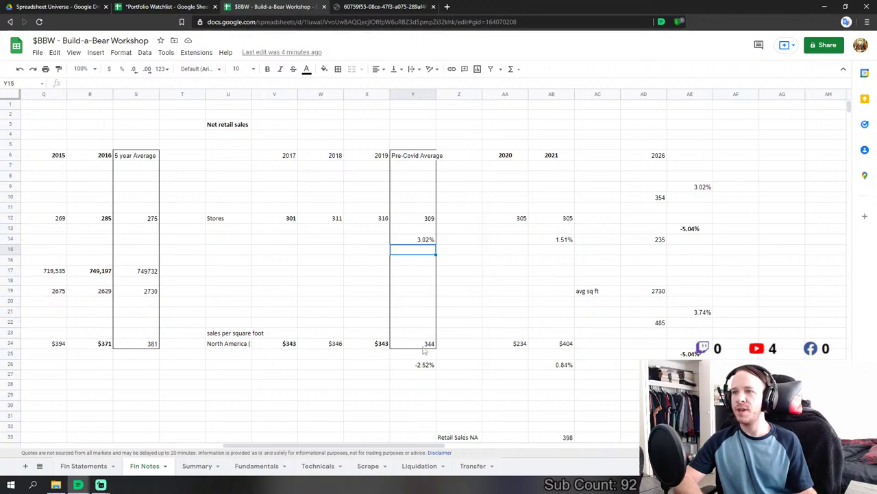
{"action": "left_click", "coordinate": [151, 345]}
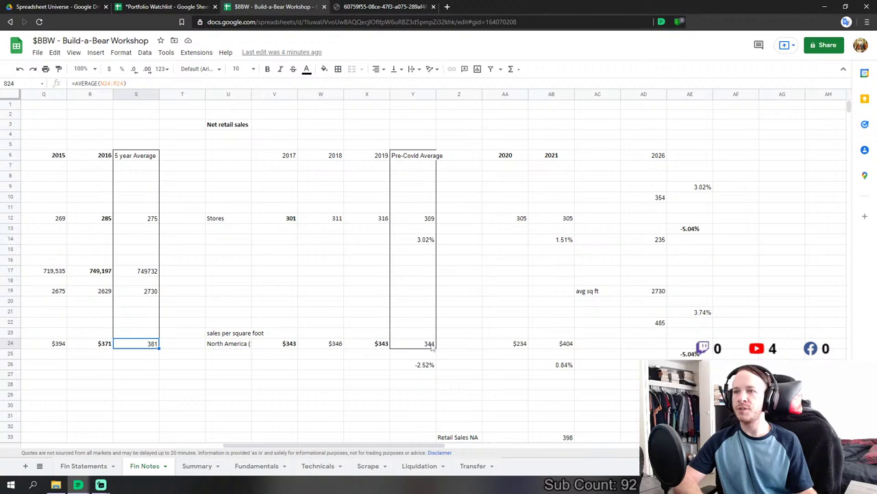
{"action": "left_click", "coordinate": [428, 344]}
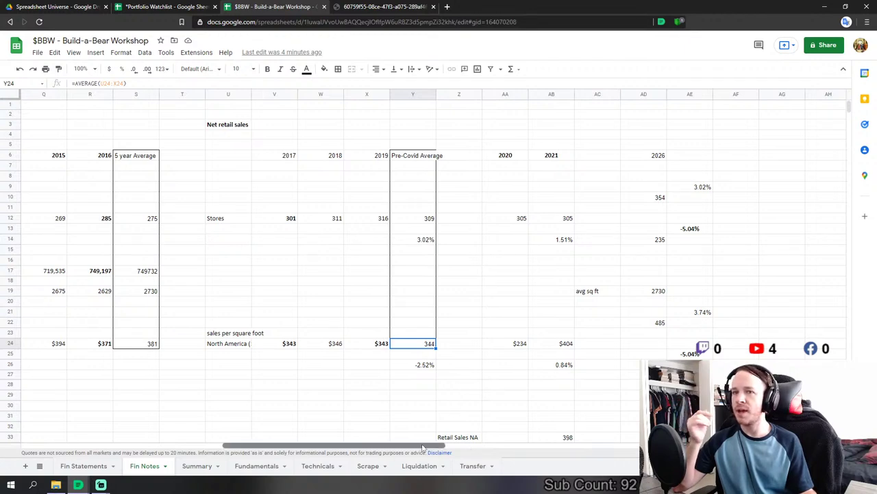
{"action": "left_click_drag", "start_coordinate": [423, 447], "coordinate": [485, 447]}
{"action": "scroll", "coordinate": [457, 335], "scroll_direction": "down", "scroll_amount": 2}
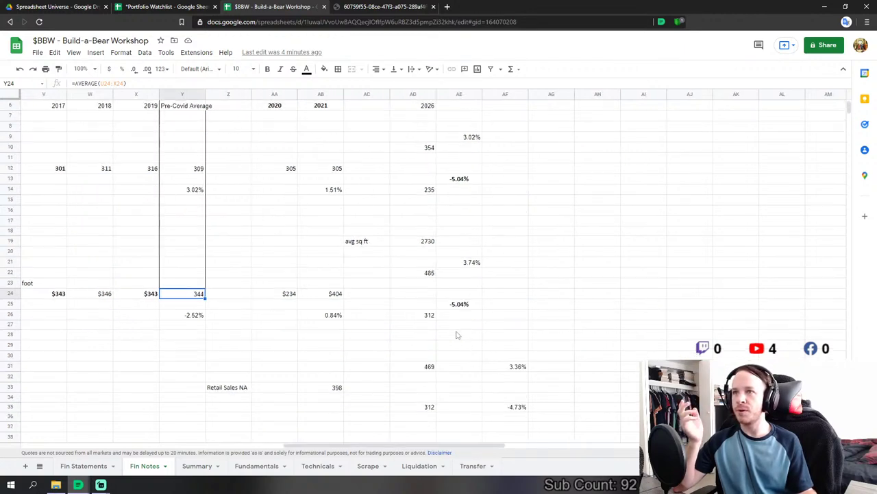
{"action": "scroll", "coordinate": [453, 146], "scroll_direction": "up", "scroll_amount": 2}
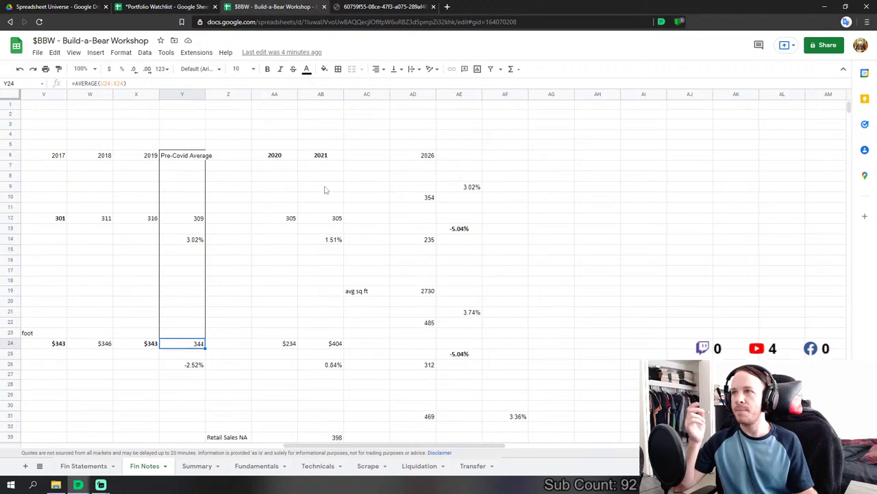
{"action": "left_click", "coordinate": [430, 198]}
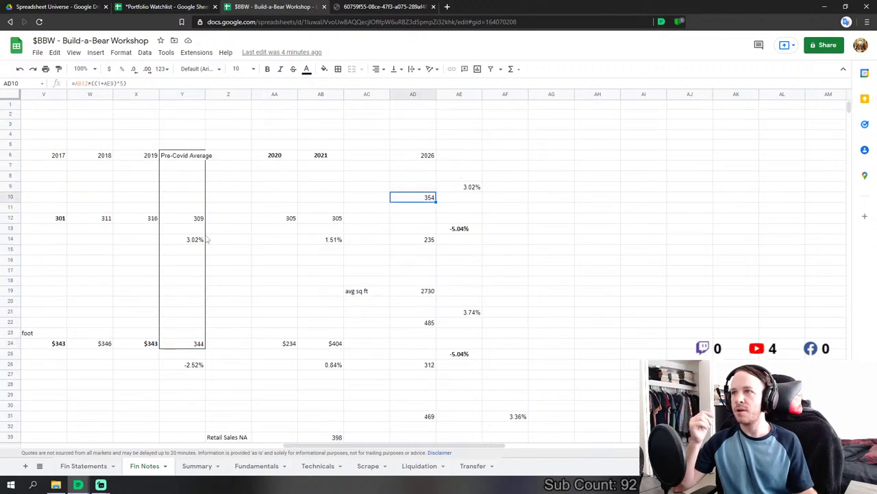
{"action": "left_click", "coordinate": [473, 188]}
{"action": "left_click", "coordinate": [200, 241]}
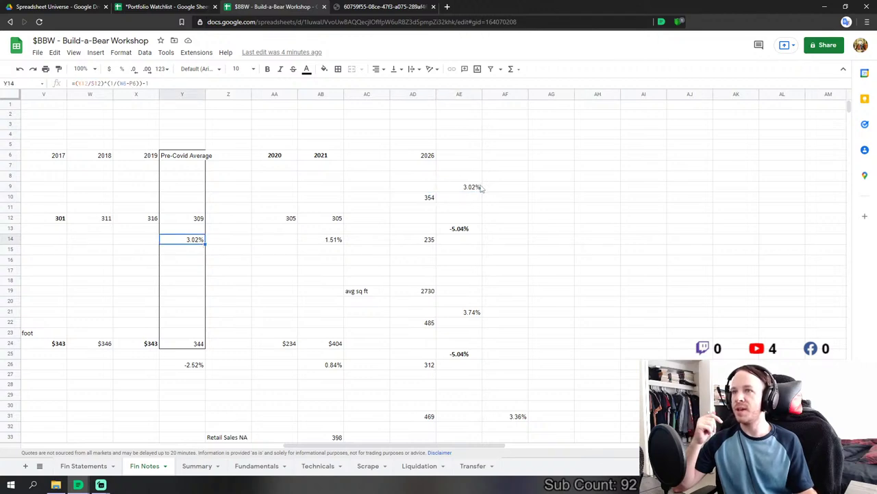
{"action": "left_click", "coordinate": [420, 198]}
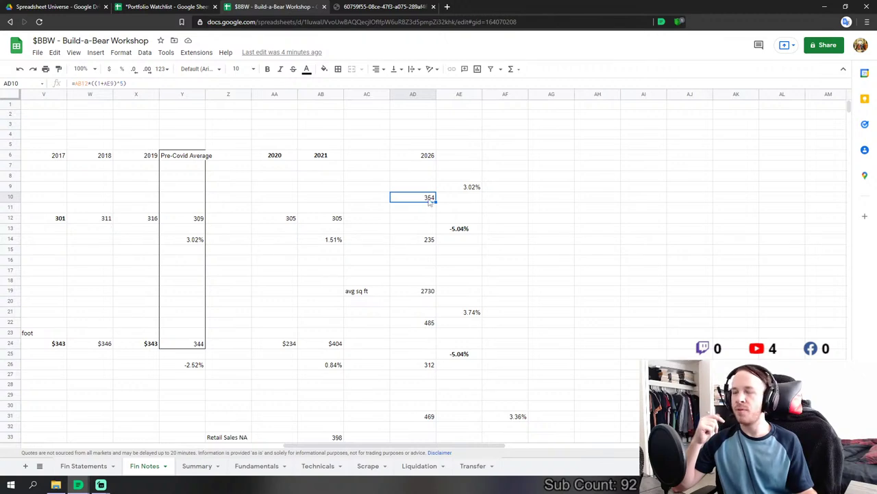
{"action": "left_click", "coordinate": [463, 232]}
{"action": "double_click", "coordinate": [462, 232]}
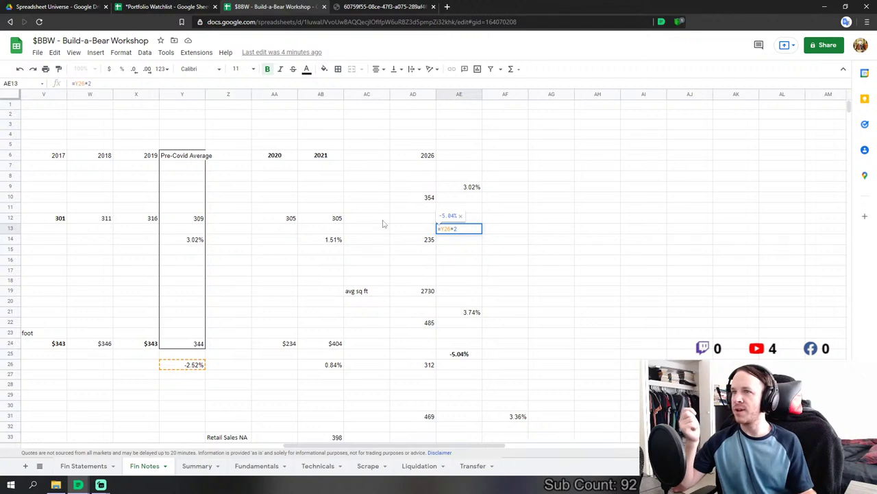
{"action": "key", "text": "Return"}
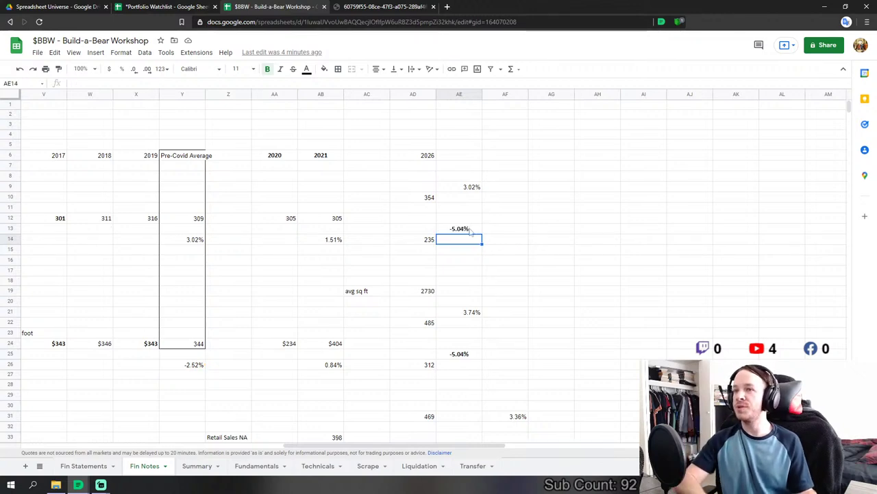
{"action": "left_click", "coordinate": [472, 229]}
{"action": "scroll", "coordinate": [464, 236], "scroll_direction": "down", "scroll_amount": 1}
{"action": "scroll", "coordinate": [465, 236], "scroll_direction": "up", "scroll_amount": 1}
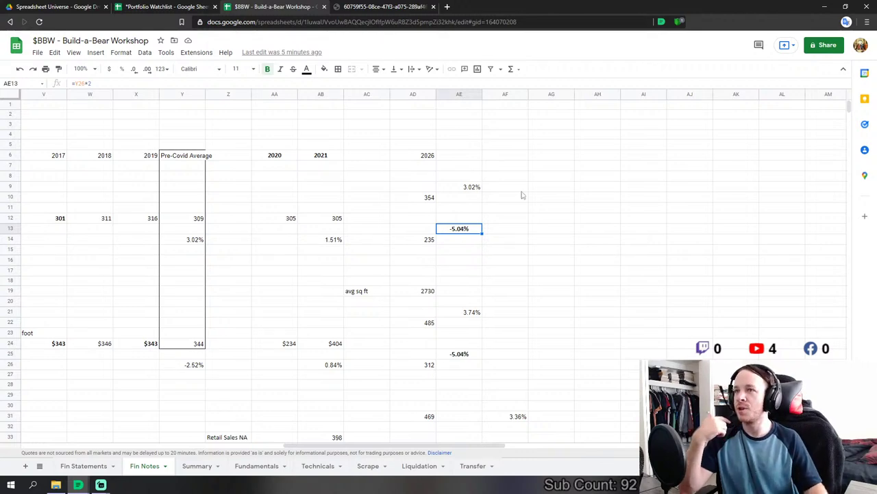
{"action": "left_click", "coordinate": [471, 192]}
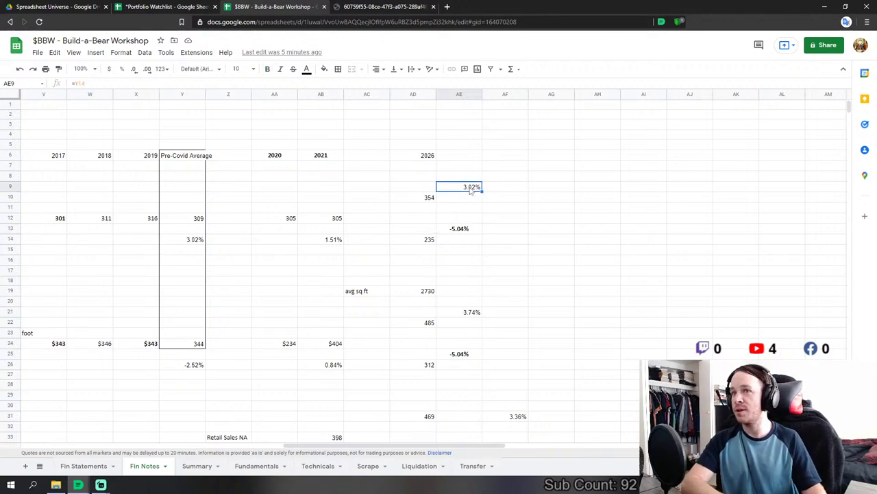
{"action": "left_click", "coordinate": [472, 230]}
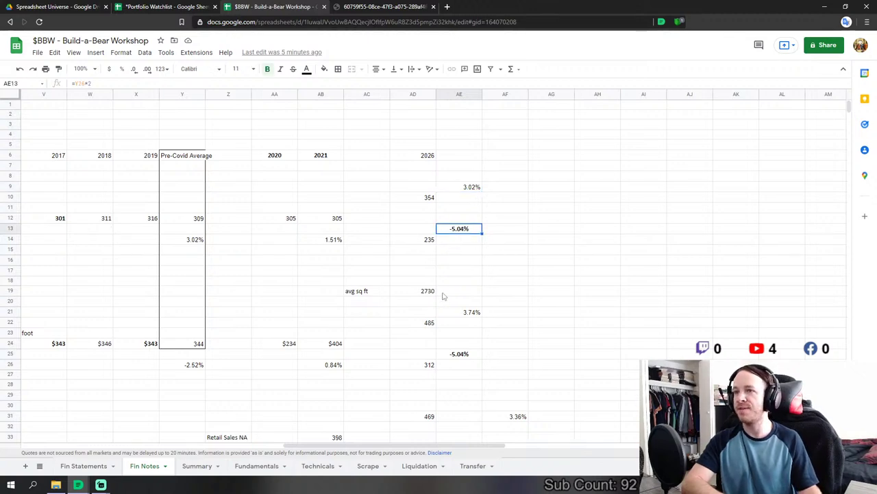
{"action": "left_click", "coordinate": [415, 198]}
{"action": "left_click", "coordinate": [416, 239]}
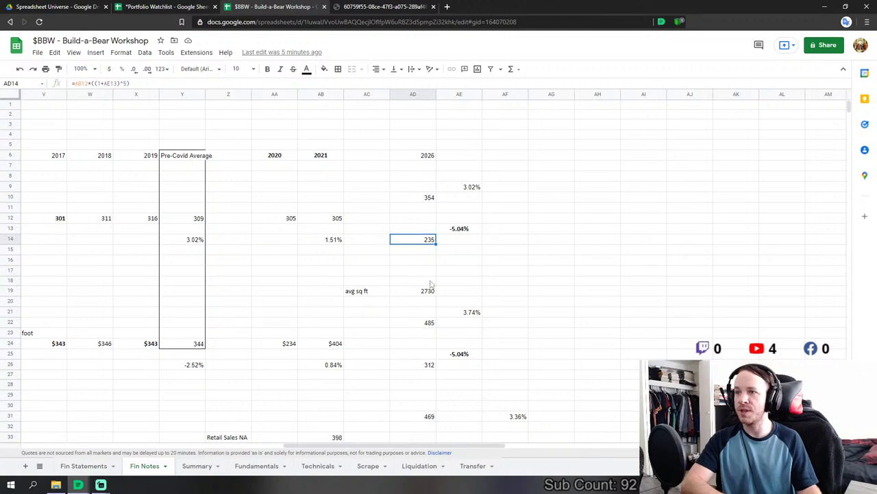
{"action": "scroll", "coordinate": [487, 269], "scroll_direction": "down", "scroll_amount": 3}
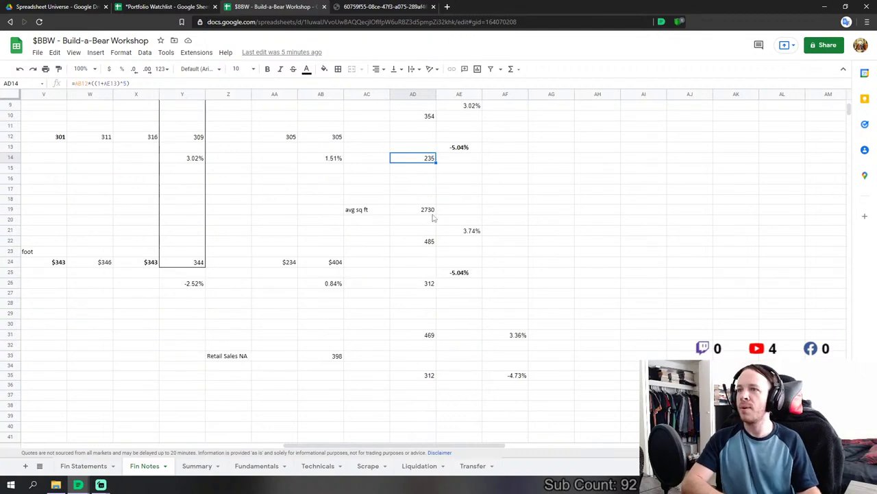
{"action": "left_click_drag", "start_coordinate": [351, 213], "coordinate": [427, 210]}
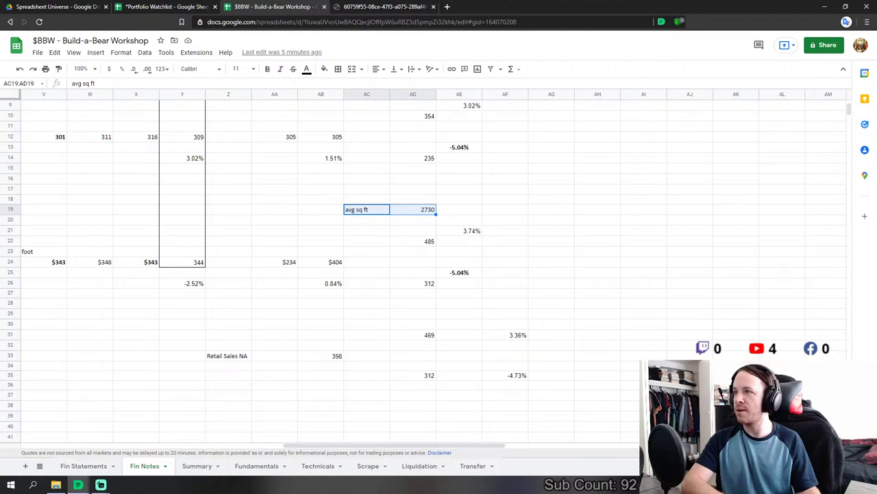
{"action": "mouse_move", "coordinate": [307, 448]}
{"action": "left_mouse_down"}
{"action": "mouse_move", "coordinate": [275, 448]}
{"action": "mouse_move", "coordinate": [306, 447]}
{"action": "left_mouse_up"}
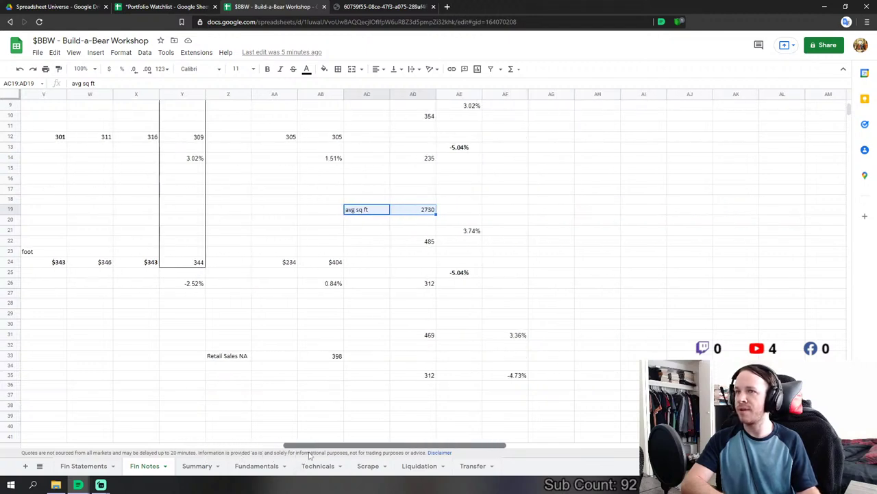
{"action": "scroll", "coordinate": [309, 387], "scroll_direction": "up", "scroll_amount": 2}
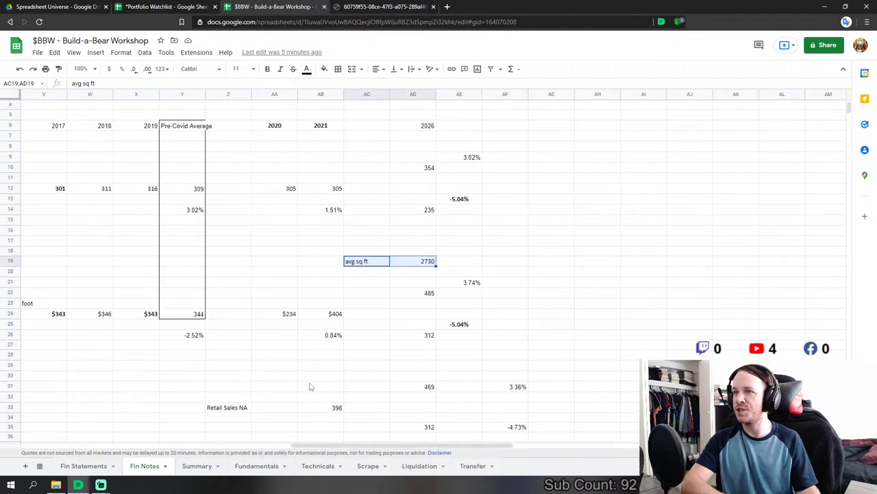
{"action": "left_click", "coordinate": [540, 280]}
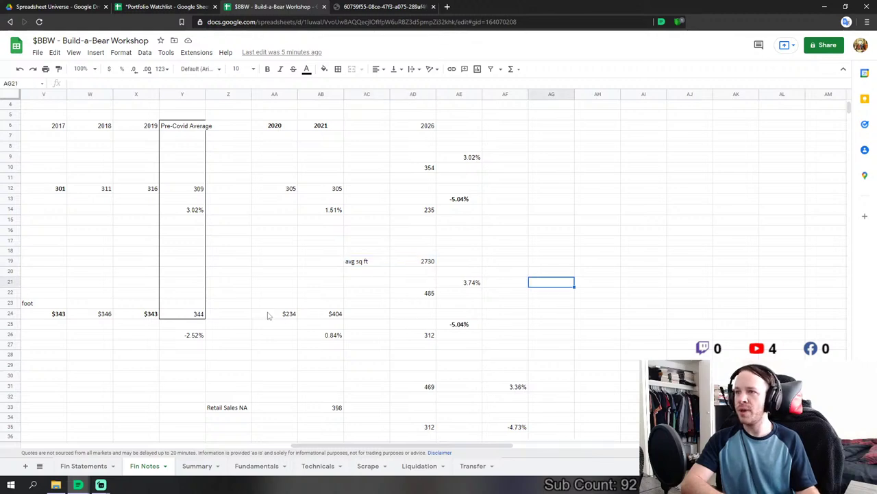
{"action": "left_click", "coordinate": [423, 295]}
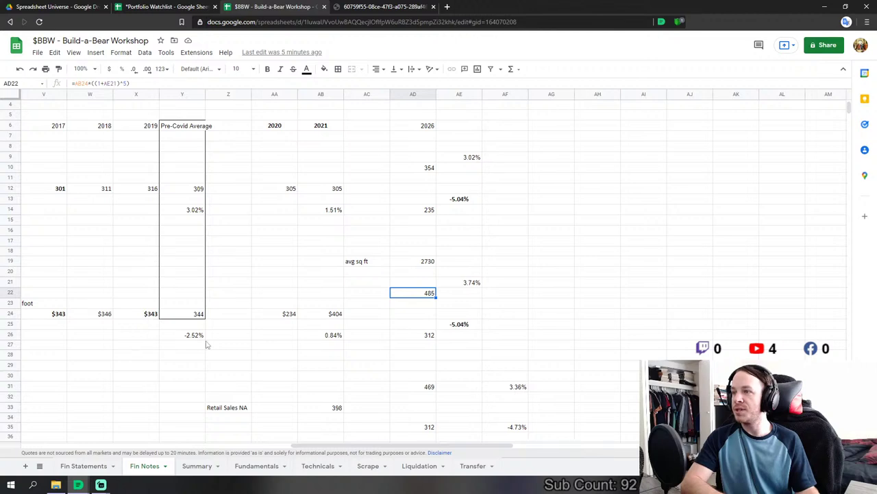
{"action": "left_click", "coordinate": [470, 285]}
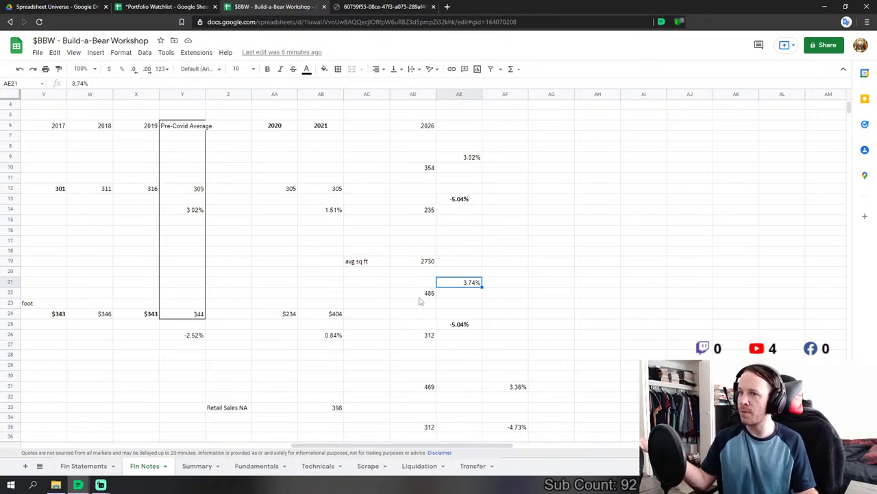
{"action": "left_click", "coordinate": [450, 324]}
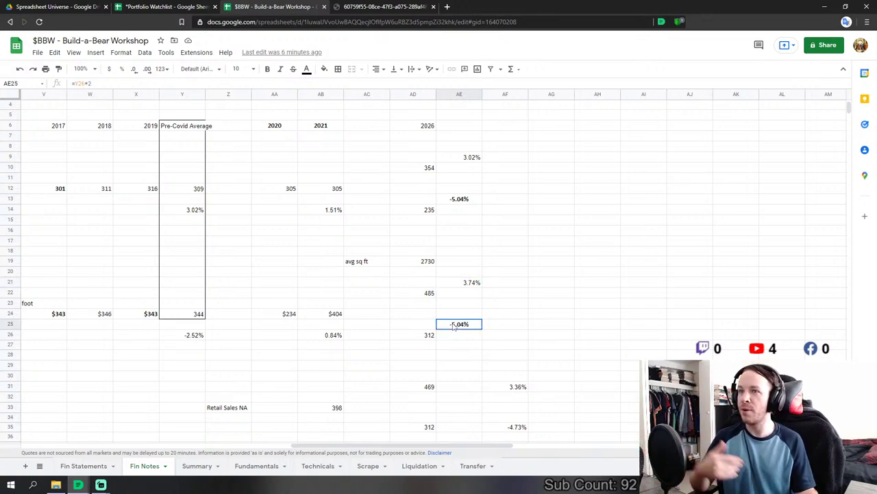
{"action": "left_click", "coordinate": [455, 205]}
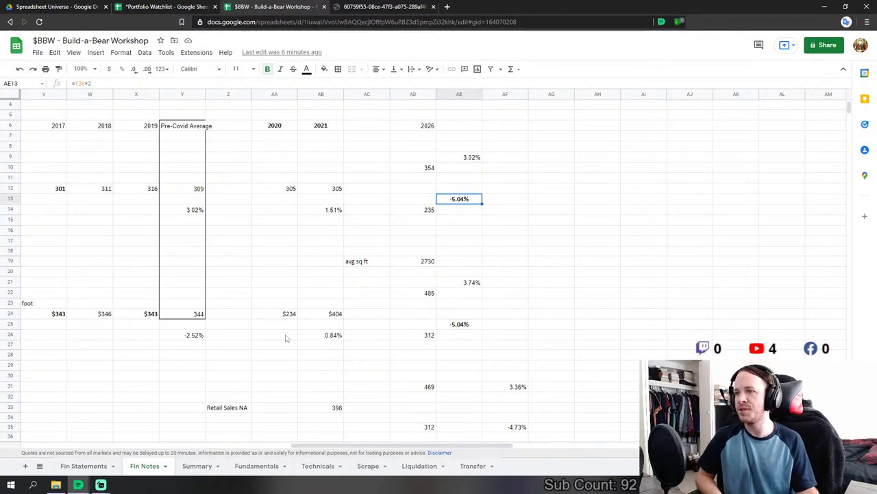
{"action": "left_click", "coordinate": [182, 336]}
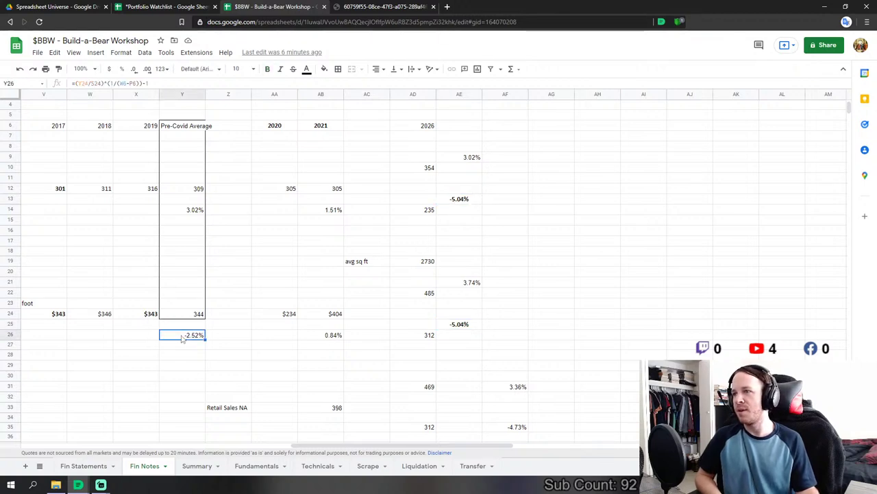
{"action": "left_click", "coordinate": [425, 295]}
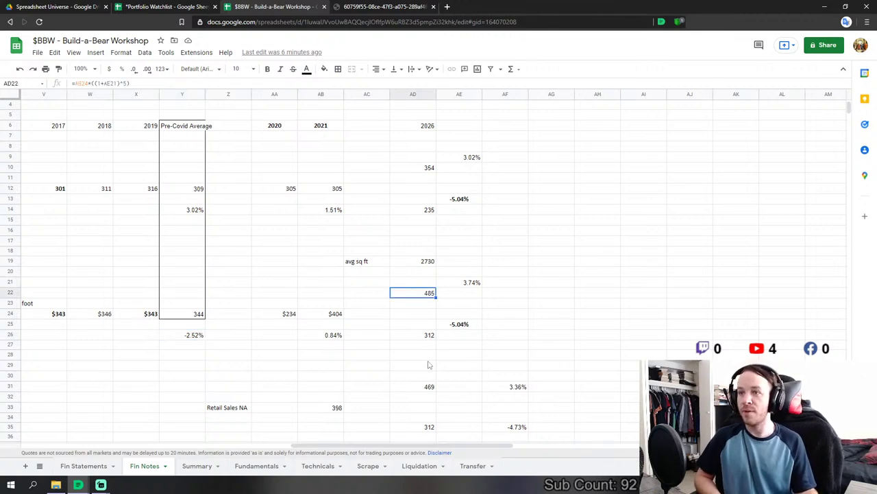
{"action": "left_click", "coordinate": [426, 337]}
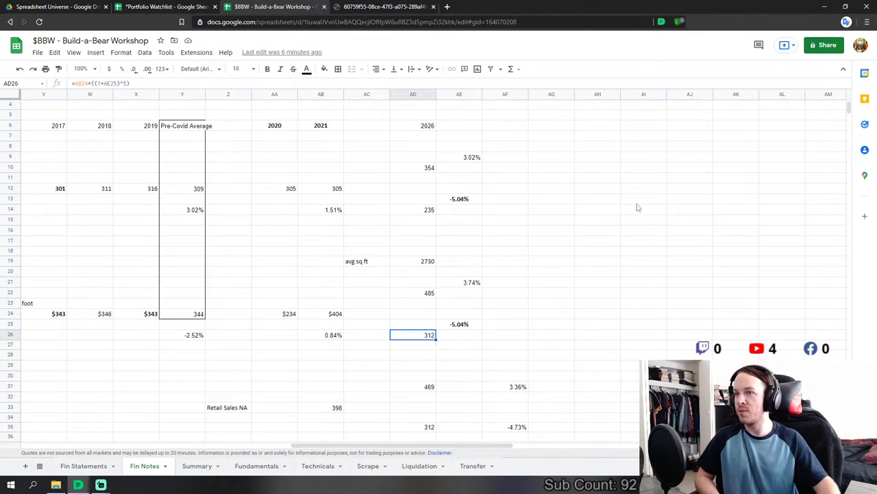
{"action": "scroll", "coordinate": [593, 253], "scroll_direction": "down", "scroll_amount": 1}
{"action": "scroll", "coordinate": [507, 281], "scroll_direction": "up", "scroll_amount": 1}
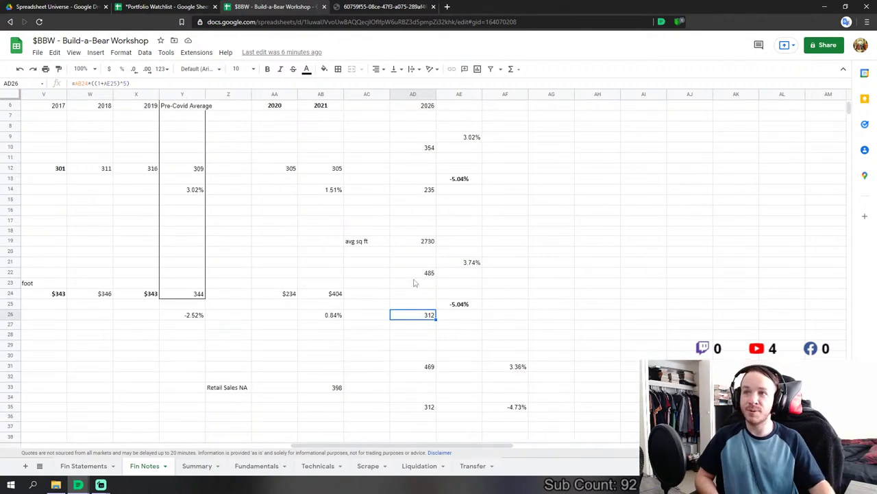
{"action": "left_click", "coordinate": [430, 243]}
{"action": "scroll", "coordinate": [435, 268], "scroll_direction": "down", "scroll_amount": 1}
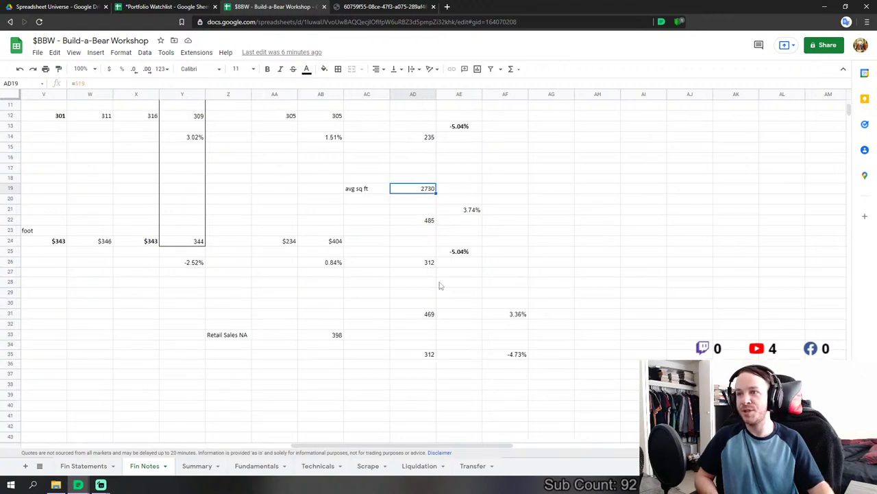
{"action": "left_click", "coordinate": [417, 315]}
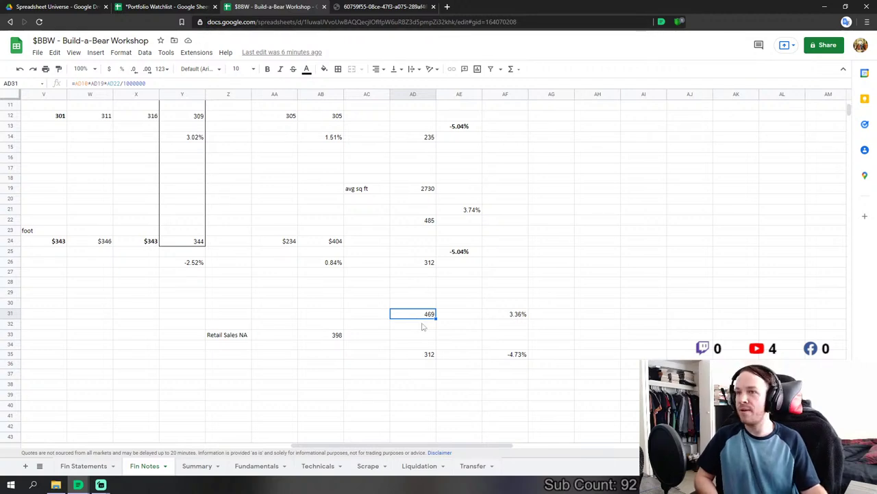
{"action": "left_click", "coordinate": [416, 356]}
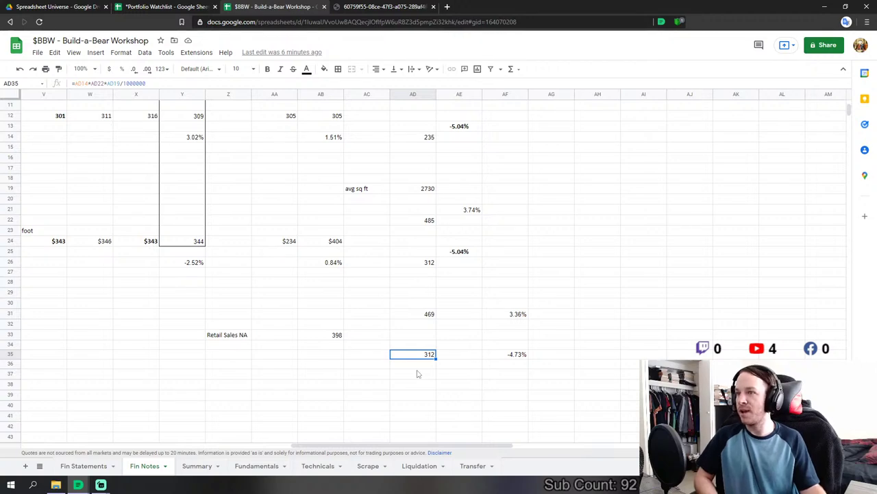
{"action": "left_click", "coordinate": [320, 337]}
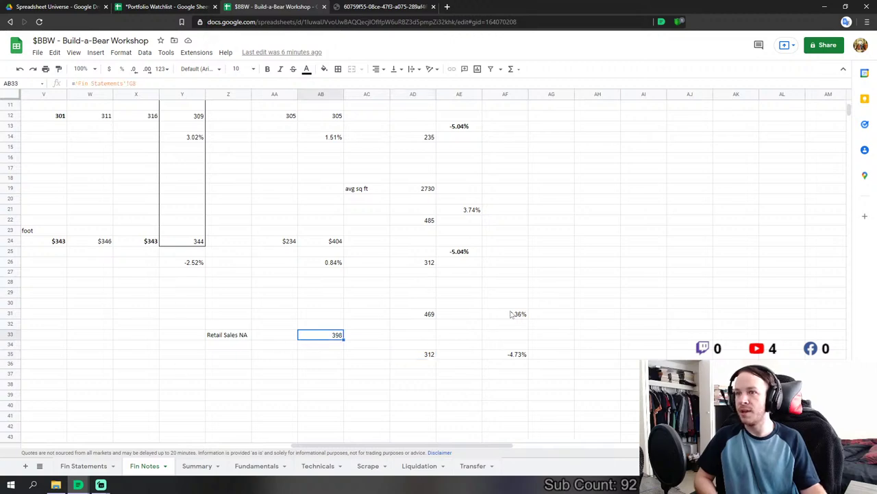
{"action": "scroll", "coordinate": [443, 355], "scroll_direction": "up", "scroll_amount": 1}
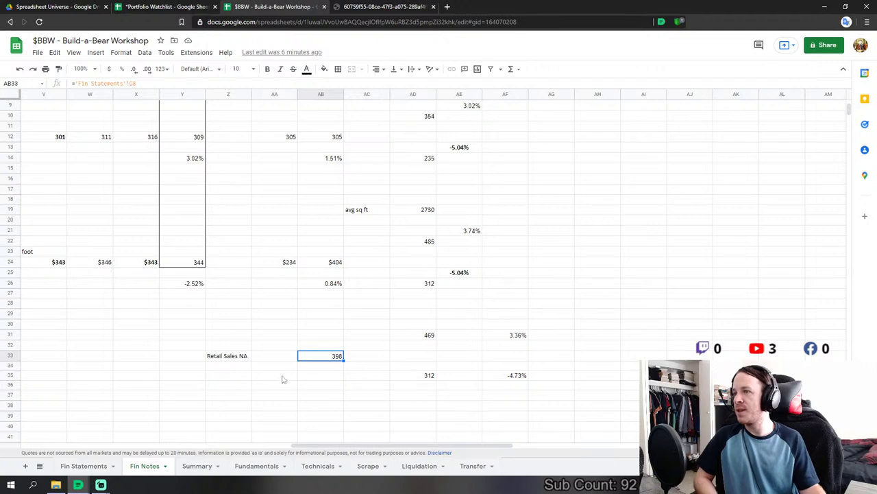
{"action": "left_click_drag", "start_coordinate": [213, 318], "coordinate": [450, 404]}
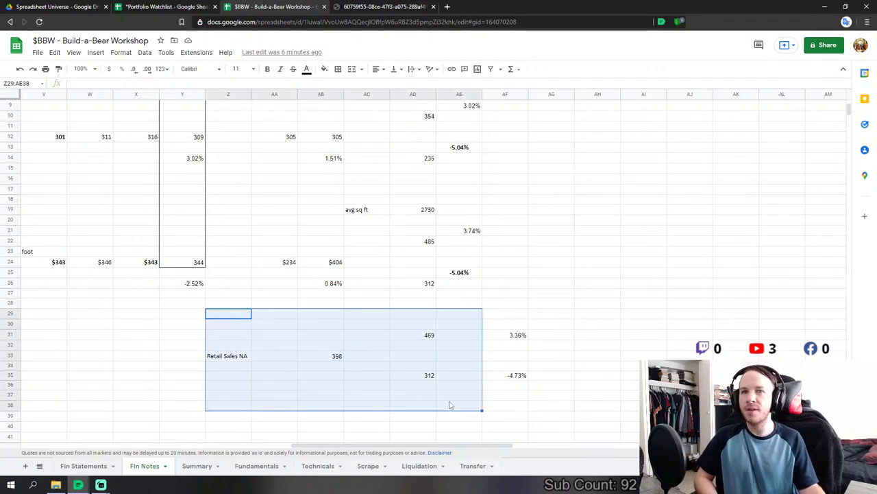
- Go to the Fundamentals sheet and scroll to the Segments & Beta section
{"action": "left_click", "coordinate": [259, 471]}
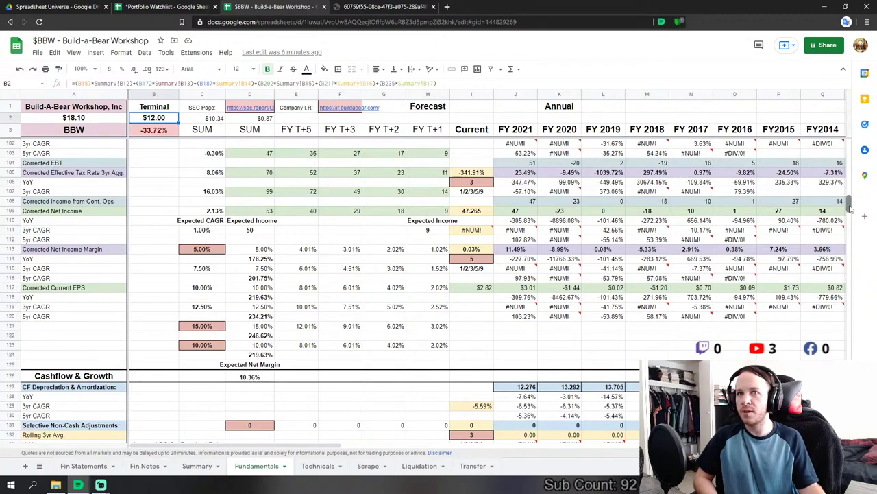
{"action": "left_click_drag", "start_coordinate": [853, 206], "coordinate": [849, 356]}
{"action": "scroll", "coordinate": [79, 293], "scroll_direction": "up", "scroll_amount": 6}
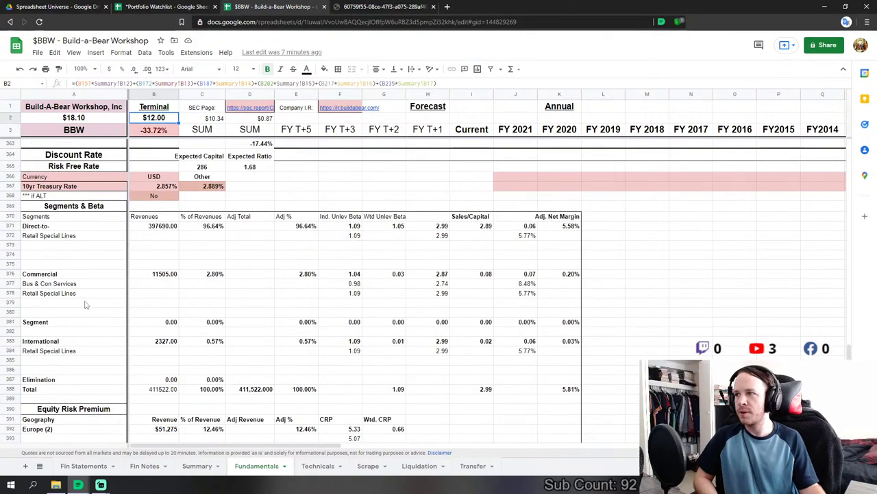
{"action": "scroll", "coordinate": [116, 326], "scroll_direction": "down", "scroll_amount": 4}
{"action": "scroll", "coordinate": [208, 358], "scroll_direction": "down", "scroll_amount": 1}
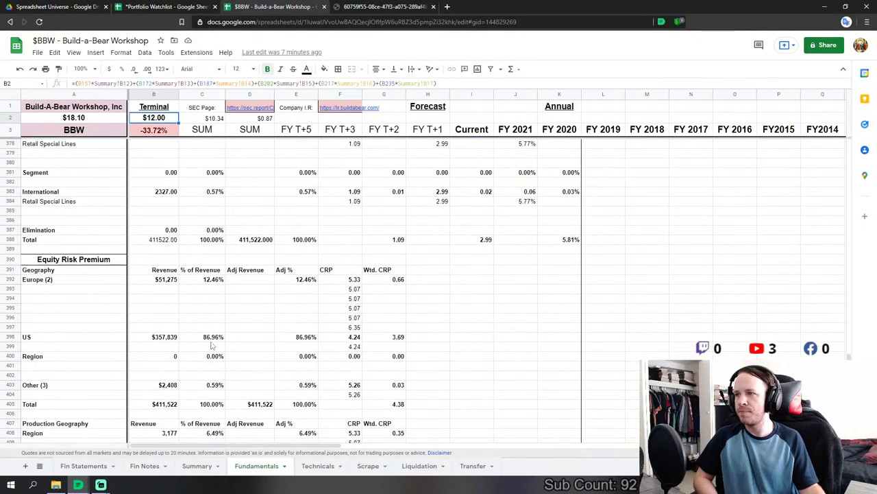
- Check the 469 sales and 3.36% growth formulas in AF31 on Fin Notes, then return to Fundamentals
{"action": "left_click", "coordinate": [198, 465]}
{"action": "left_click", "coordinate": [144, 465]}
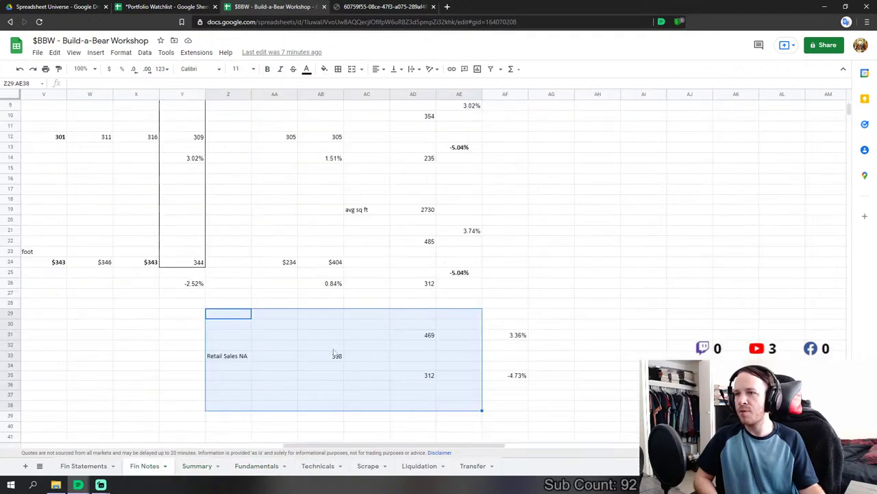
{"action": "scroll", "coordinate": [520, 299], "scroll_direction": "down", "scroll_amount": 2}
{"action": "left_click", "coordinate": [541, 302]}
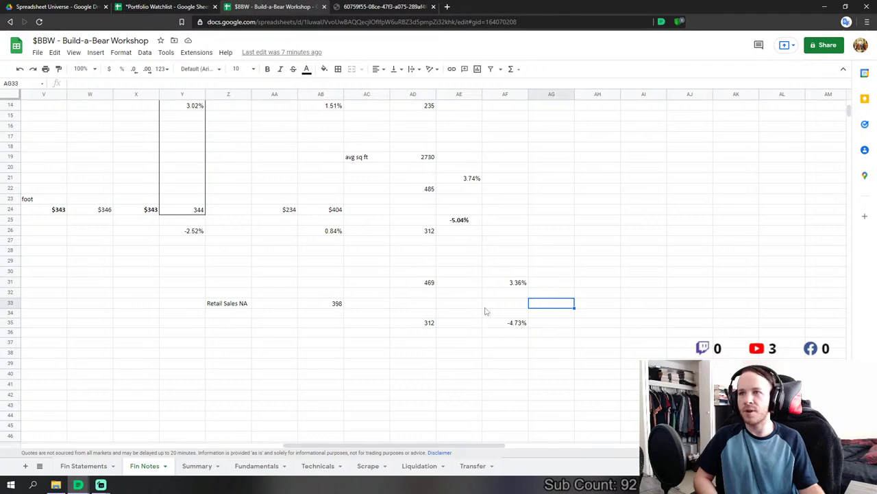
{"action": "left_click", "coordinate": [420, 285]}
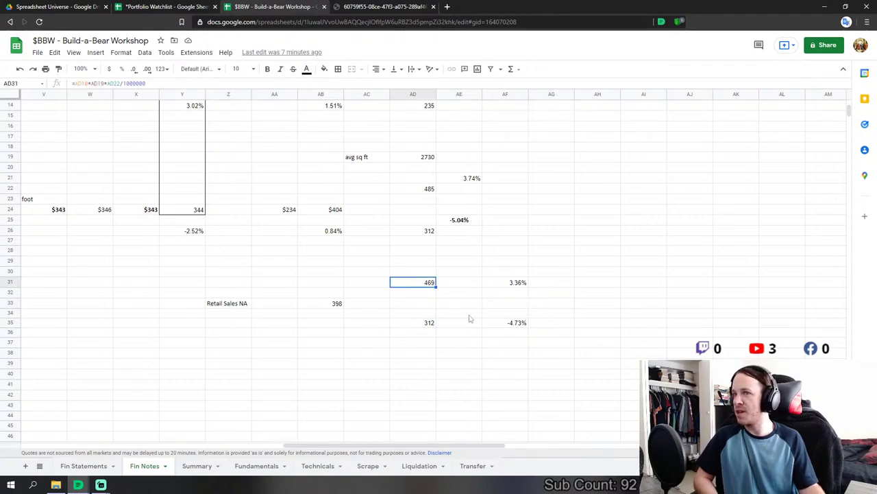
{"action": "left_click", "coordinate": [508, 282]}
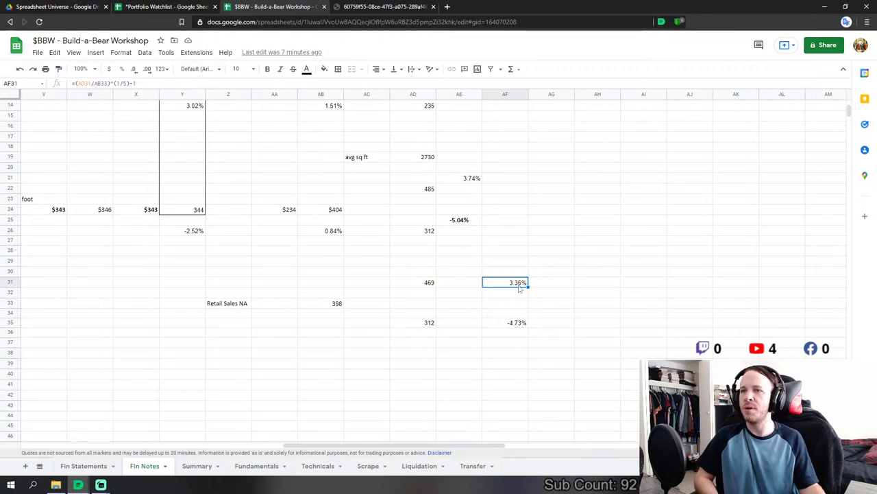
{"action": "left_click", "coordinate": [255, 466]}
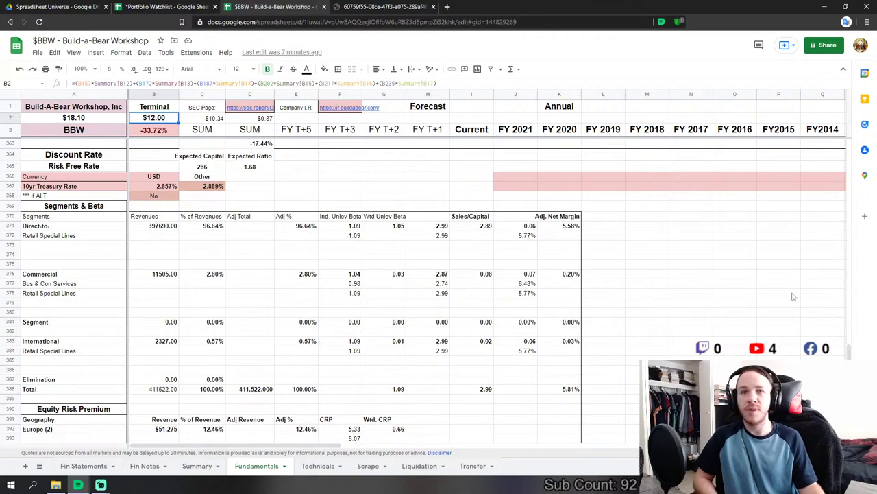
{"action": "scroll", "coordinate": [259, 299], "scroll_direction": "up", "scroll_amount": 20}
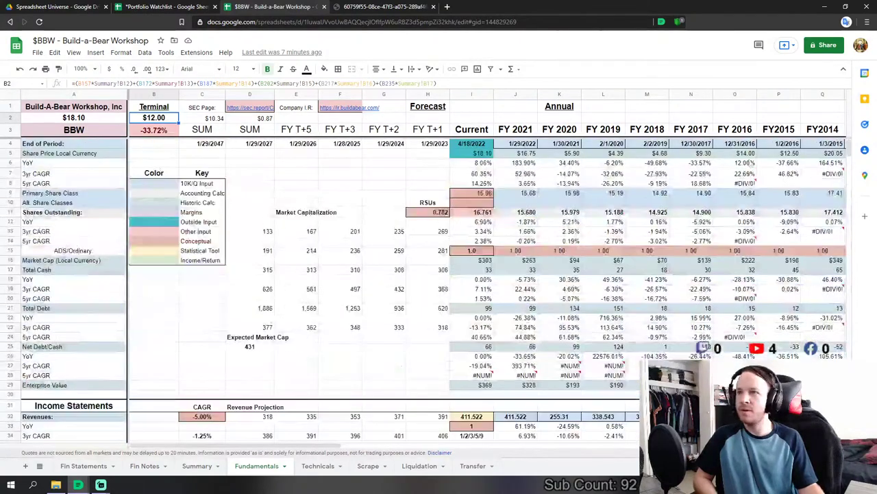
- Set the Net Revenue growth input to 3.50% and Gross Margin growth to -1.00%
{"action": "scroll", "coordinate": [260, 299], "scroll_direction": "down", "scroll_amount": 3}
{"action": "left_click", "coordinate": [203, 253]}
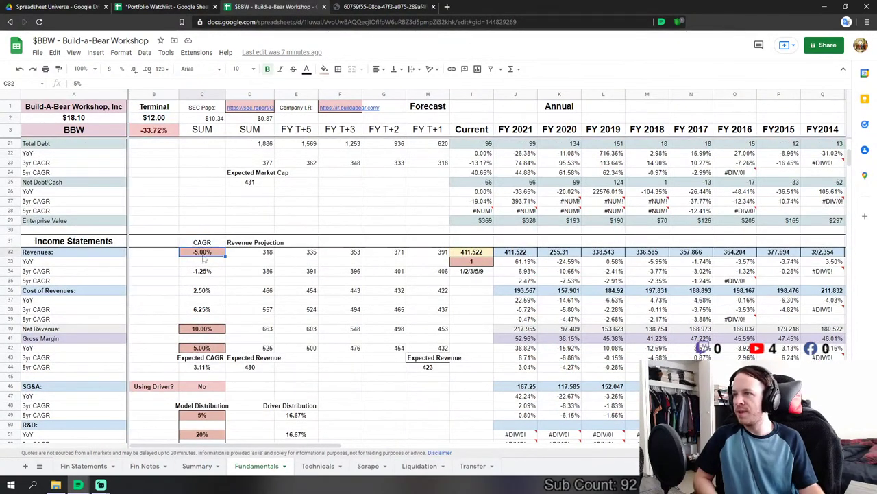
{"action": "left_click", "coordinate": [202, 329]}
{"action": "type", "text": "3.5%"}
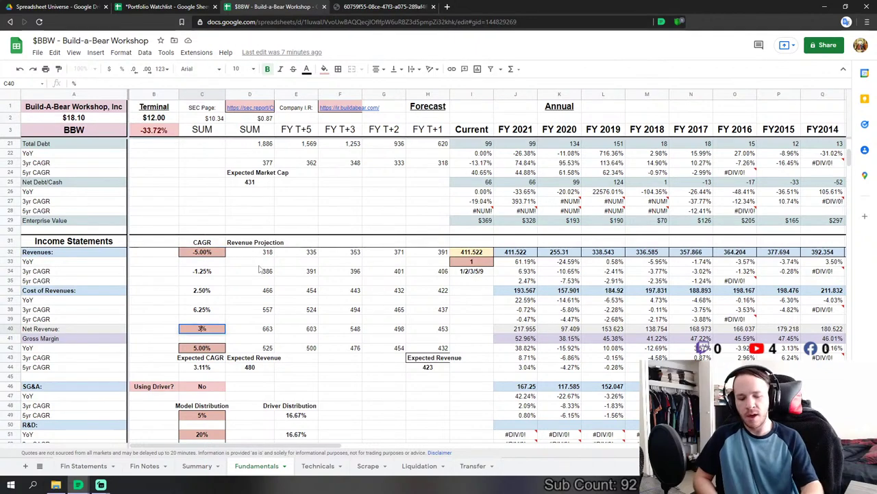
{"action": "key", "text": "Return"}
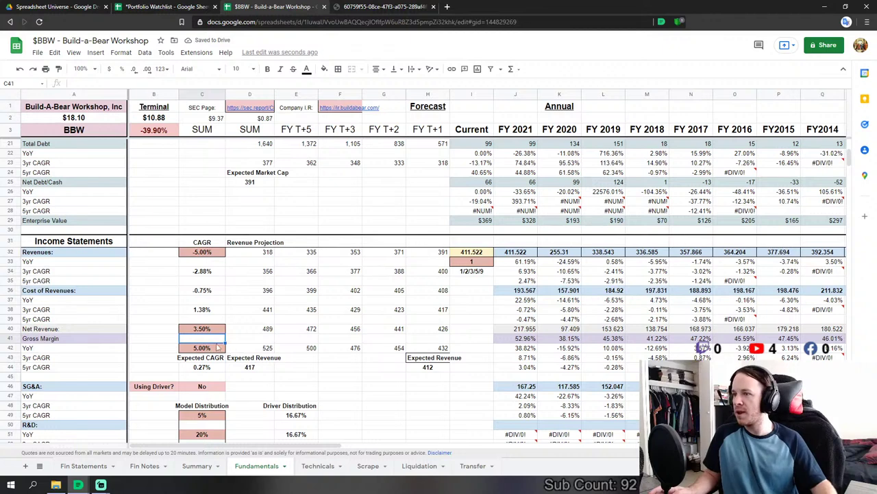
{"action": "key", "text": "Down"}
{"action": "type", "text": "-1%"}
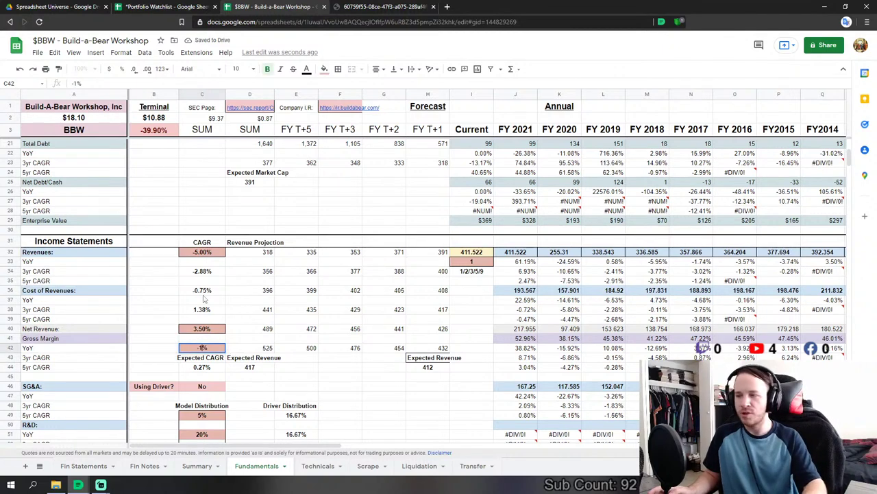
{"action": "key", "text": "Return"}
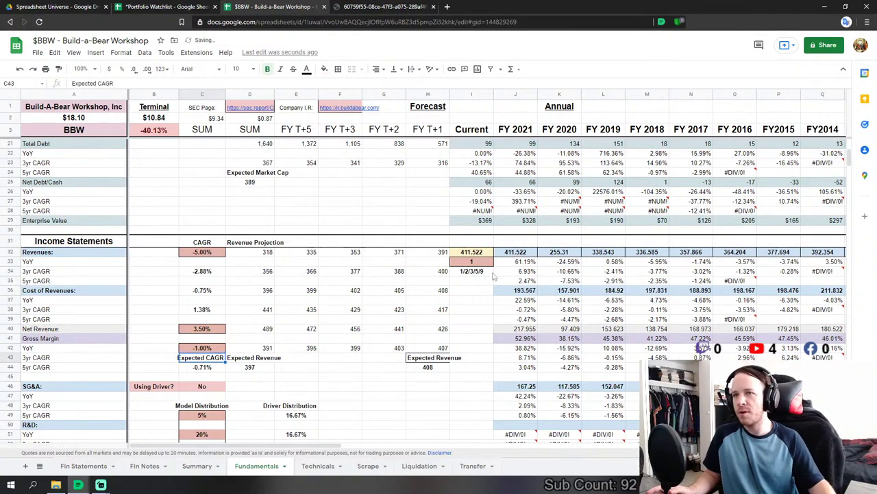
- Set the current corrected effective tax rate in I105 to 1.00%
{"action": "left_click", "coordinate": [529, 252]}
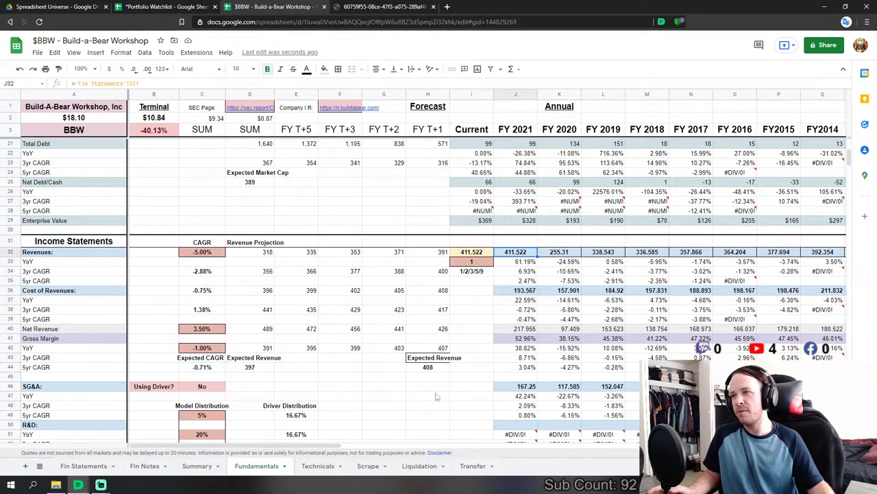
{"action": "scroll", "coordinate": [323, 325], "scroll_direction": "down", "scroll_amount": 2}
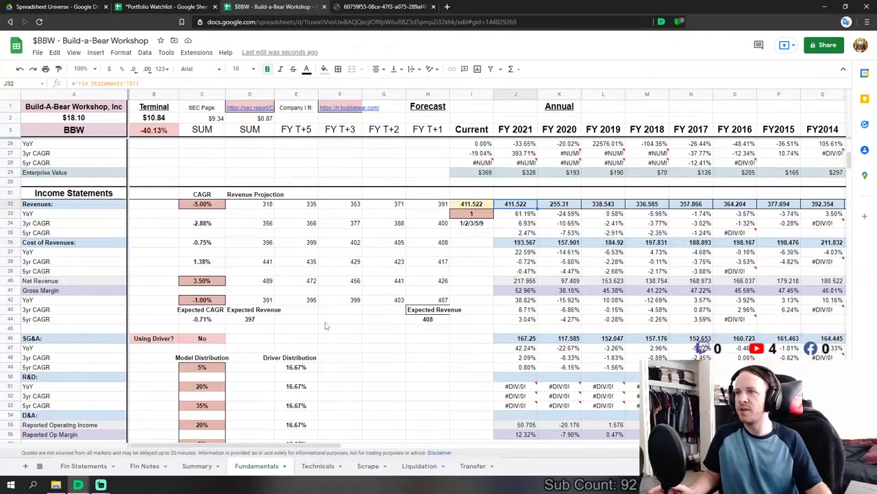
{"action": "scroll", "coordinate": [204, 214], "scroll_direction": "down", "scroll_amount": 2}
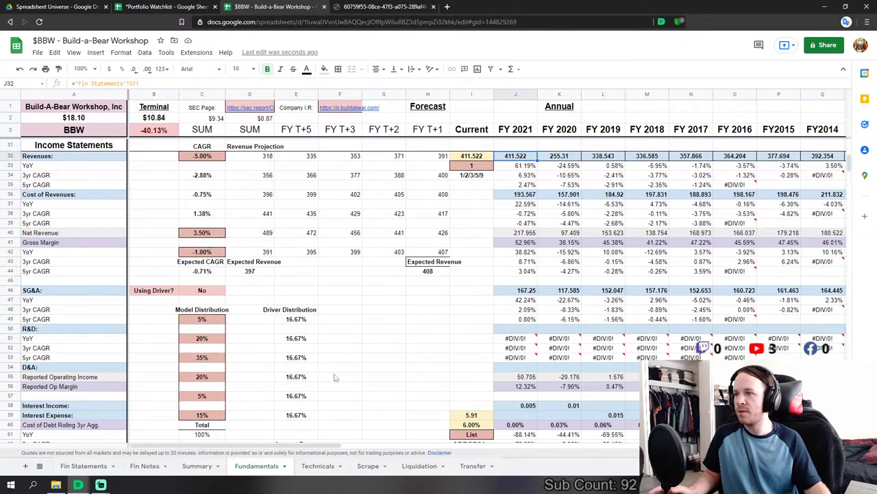
{"action": "left_click_drag", "start_coordinate": [850, 164], "coordinate": [850, 326]}
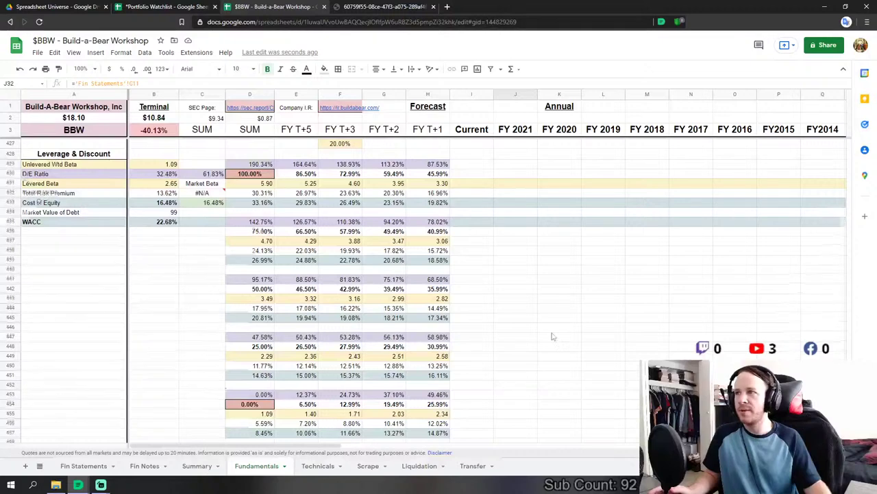
{"action": "scroll", "coordinate": [175, 271], "scroll_direction": "up", "scroll_amount": 4}
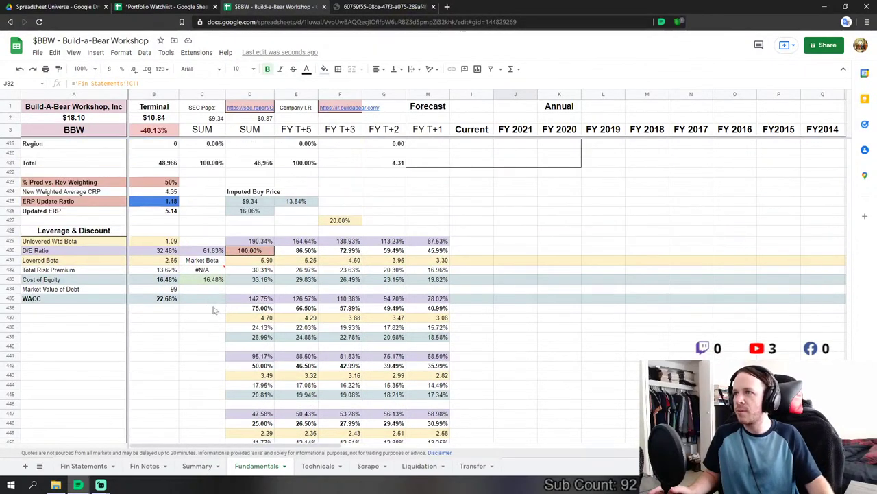
{"action": "scroll", "coordinate": [175, 271], "scroll_direction": "up", "scroll_amount": 3}
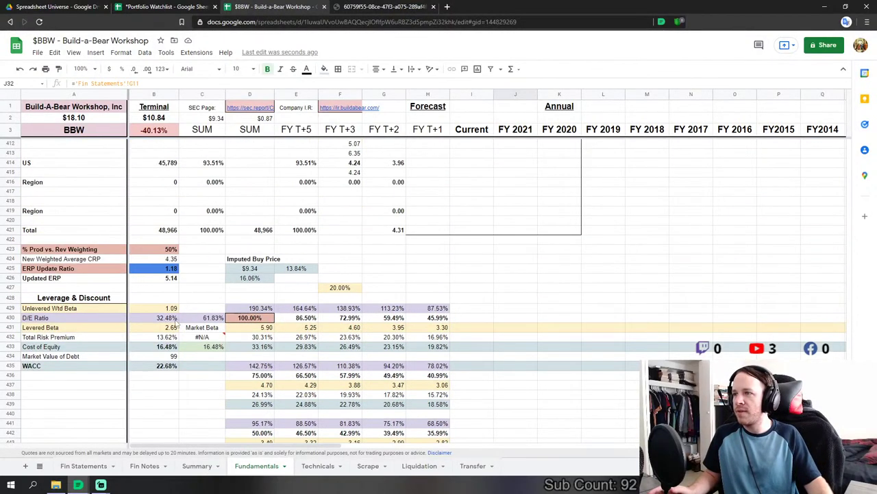
{"action": "scroll", "coordinate": [175, 315], "scroll_direction": "up", "scroll_amount": 3}
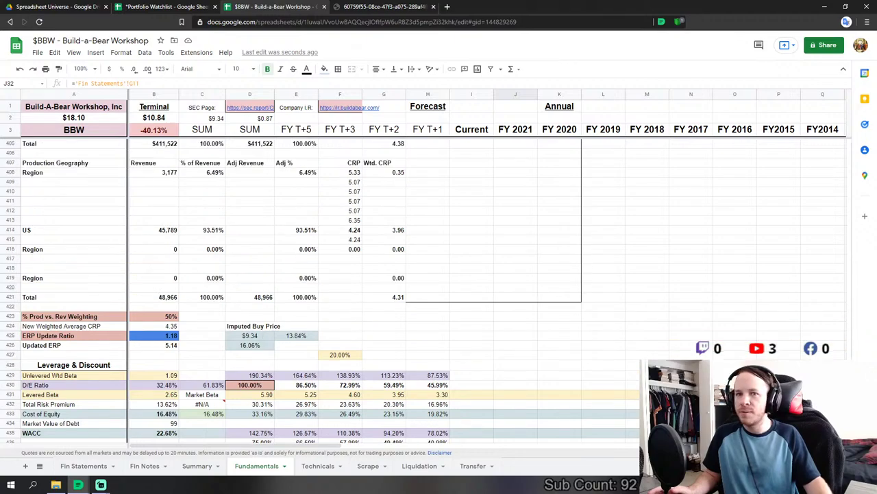
{"action": "left_click_drag", "start_coordinate": [850, 305], "coordinate": [868, 207]}
{"action": "left_click", "coordinate": [471, 278]}
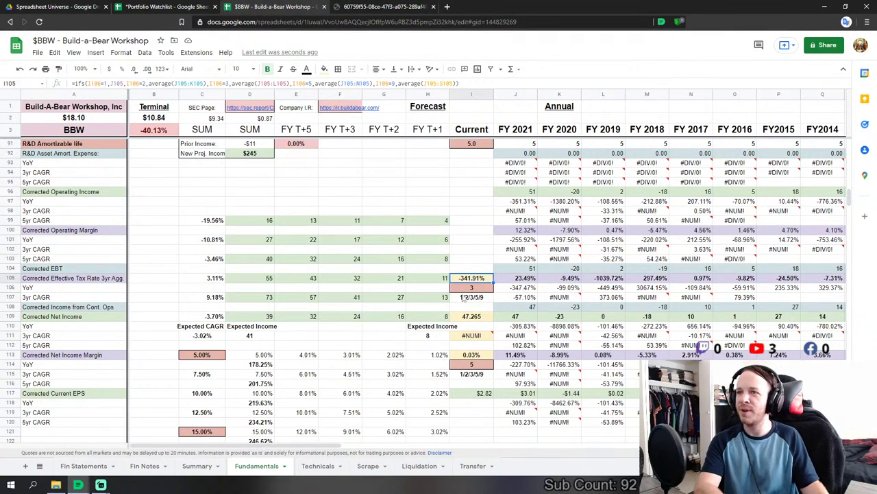
{"action": "key", "text": "Return"}
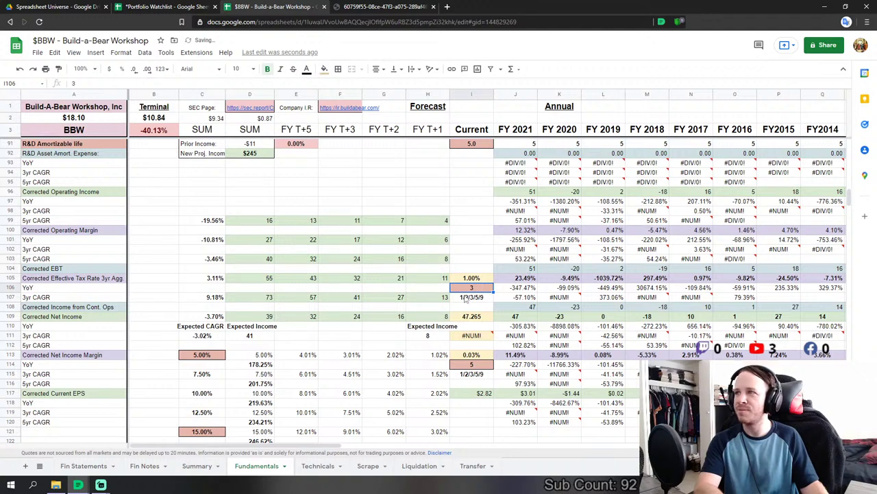
{"action": "left_click", "coordinate": [426, 210]}
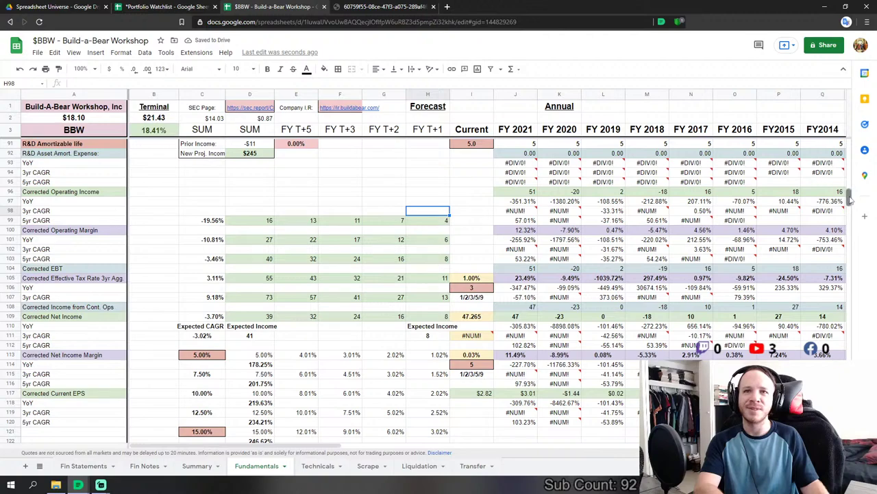
{"action": "left_click_drag", "start_coordinate": [850, 206], "coordinate": [850, 373]}
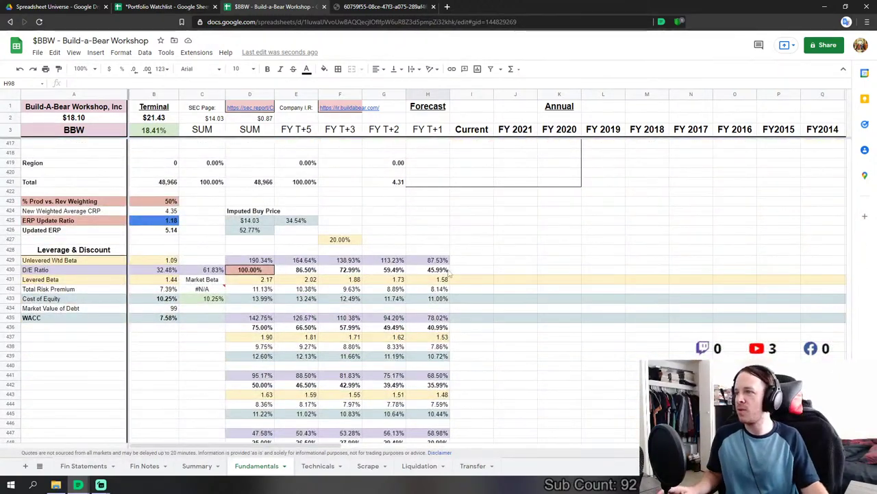
{"action": "scroll", "coordinate": [156, 230], "scroll_direction": "down", "scroll_amount": 2}
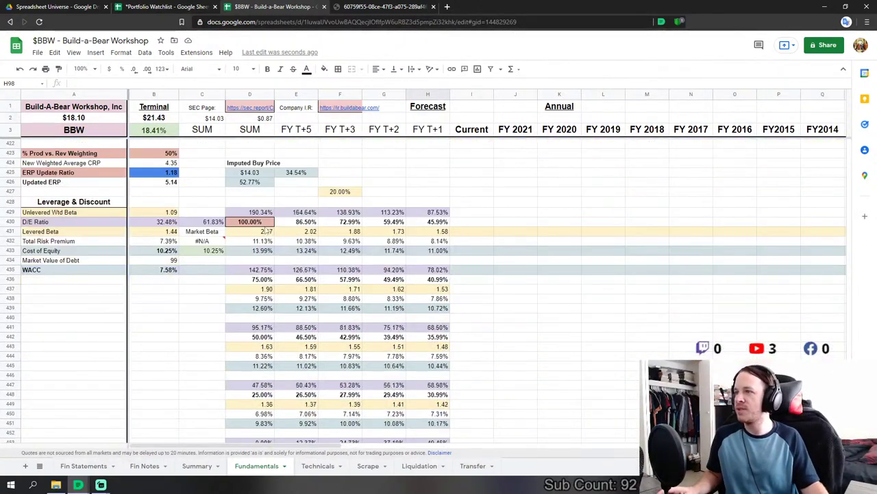
{"action": "left_click", "coordinate": [146, 252]}
{"action": "left_click", "coordinate": [202, 172]}
{"action": "scroll", "coordinate": [131, 271], "scroll_direction": "down", "scroll_amount": 1}
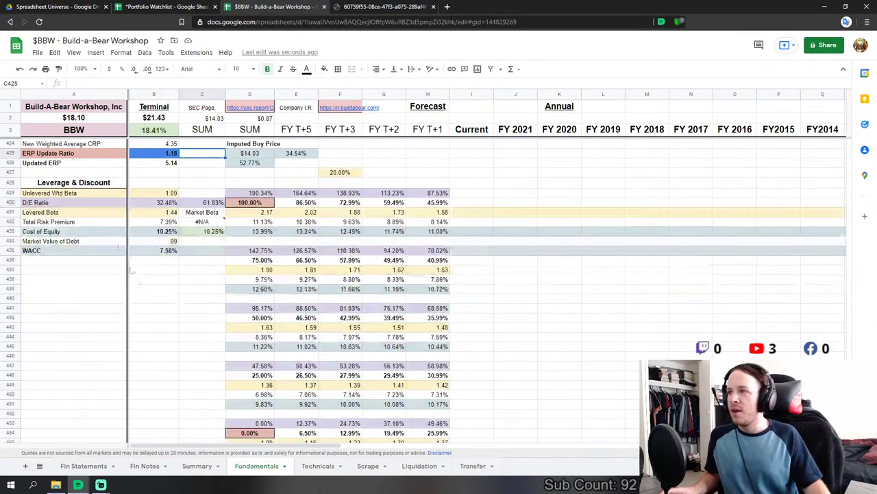
{"action": "left_click", "coordinate": [164, 203]}
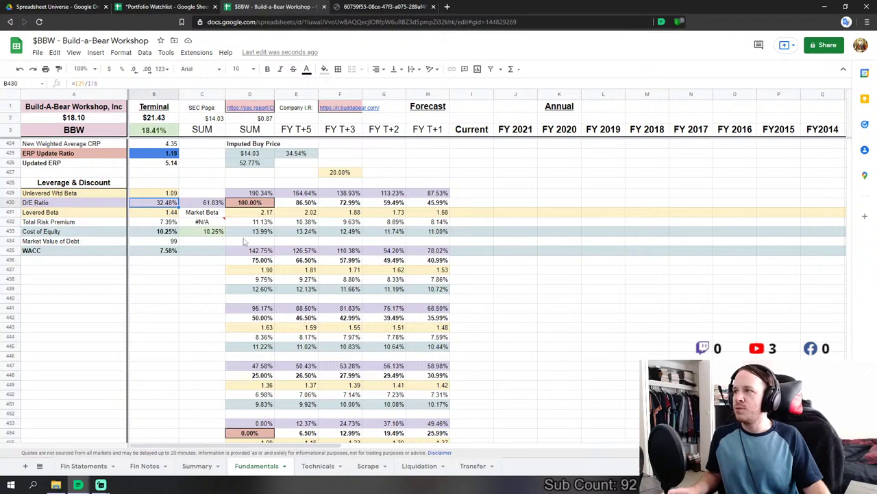
{"action": "left_click", "coordinate": [159, 233]}
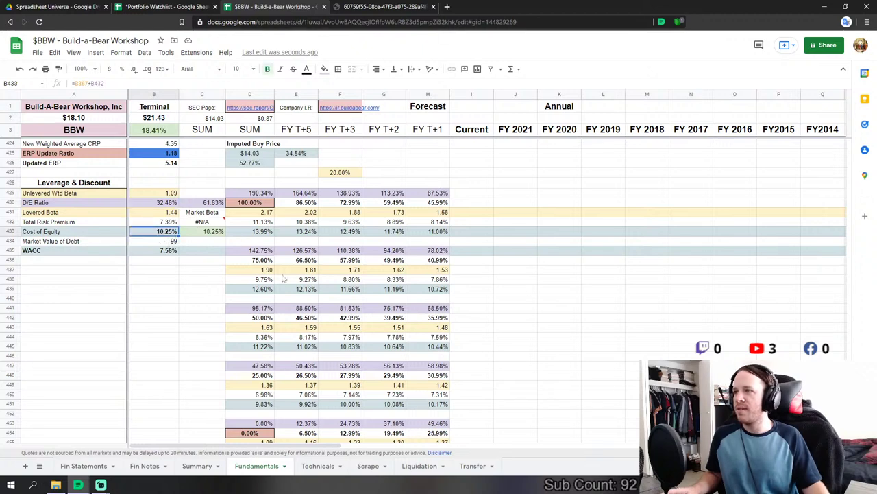
{"action": "scroll", "coordinate": [285, 278], "scroll_direction": "up", "scroll_amount": 1}
{"action": "scroll", "coordinate": [363, 322], "scroll_direction": "down", "scroll_amount": 5}
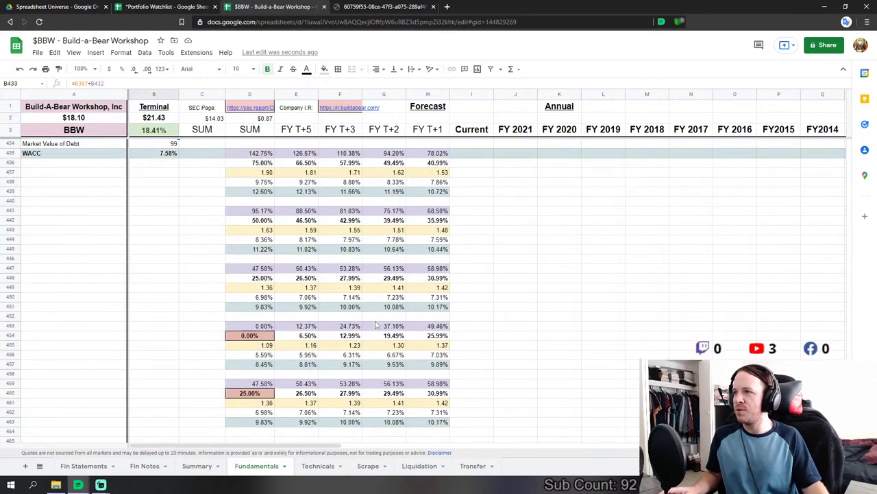
{"action": "scroll", "coordinate": [301, 354], "scroll_direction": "up", "scroll_amount": 5}
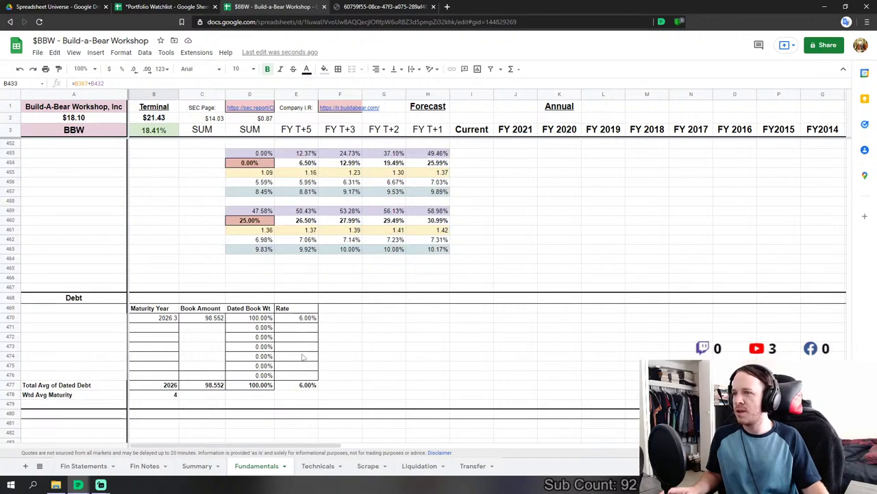
{"action": "left_click", "coordinate": [167, 242]}
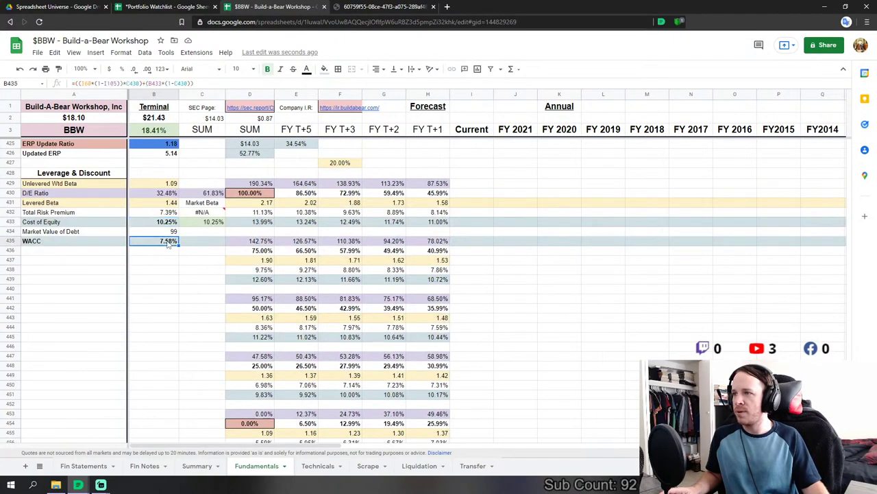
{"action": "scroll", "coordinate": [255, 331], "scroll_direction": "down", "scroll_amount": 6}
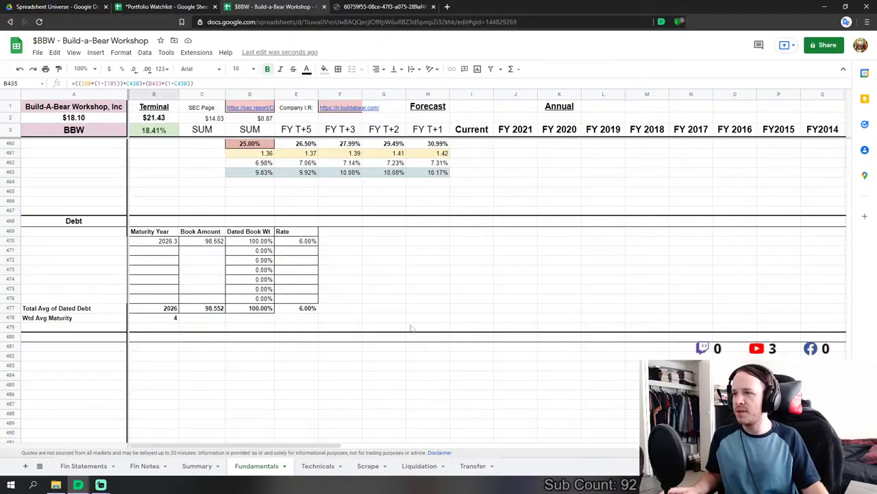
{"action": "scroll", "coordinate": [425, 288], "scroll_direction": "up", "scroll_amount": 15}
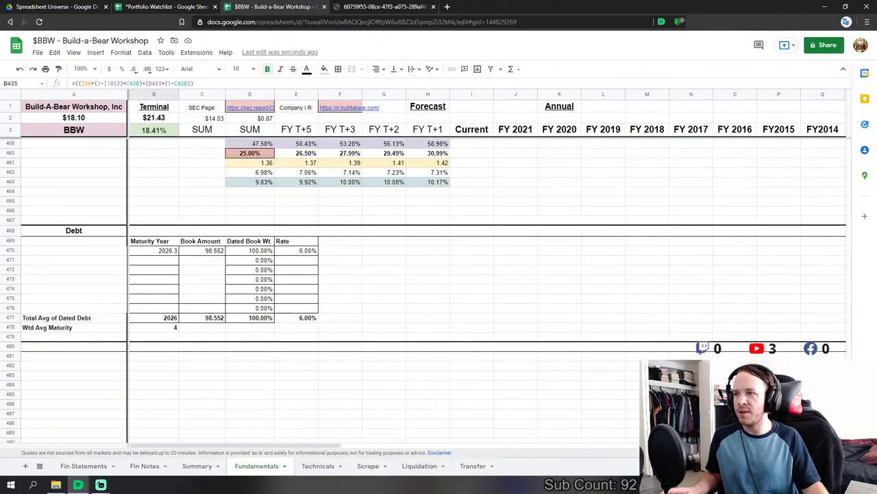
{"action": "scroll", "coordinate": [834, 177], "scroll_direction": "up", "scroll_amount": 20}
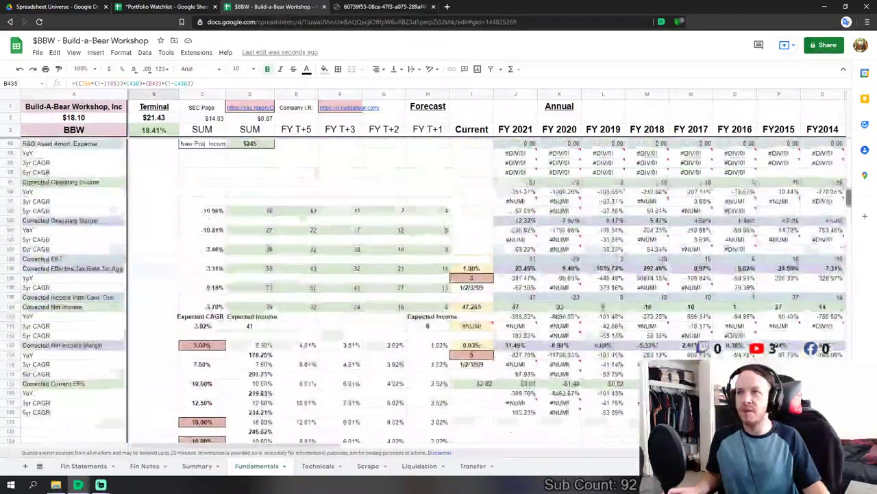
{"action": "scroll", "coordinate": [834, 177], "scroll_direction": "down", "scroll_amount": 20}
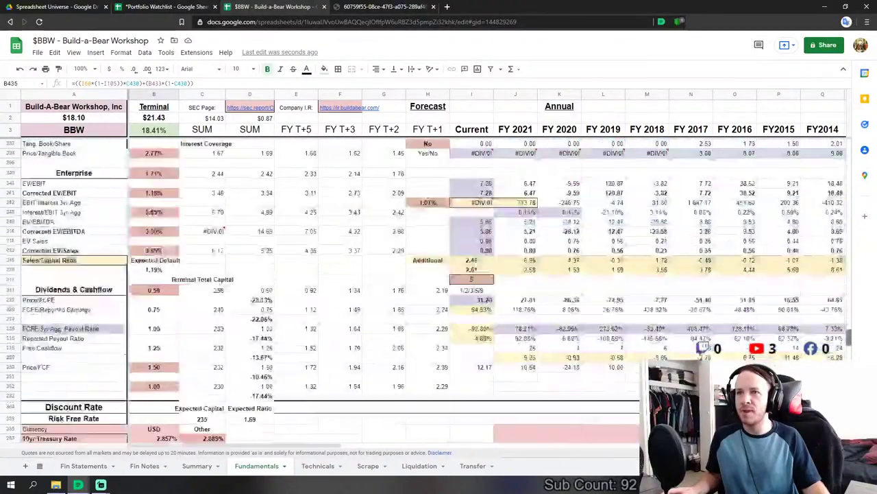
{"action": "scroll", "coordinate": [546, 342], "scroll_direction": "down", "scroll_amount": 13}
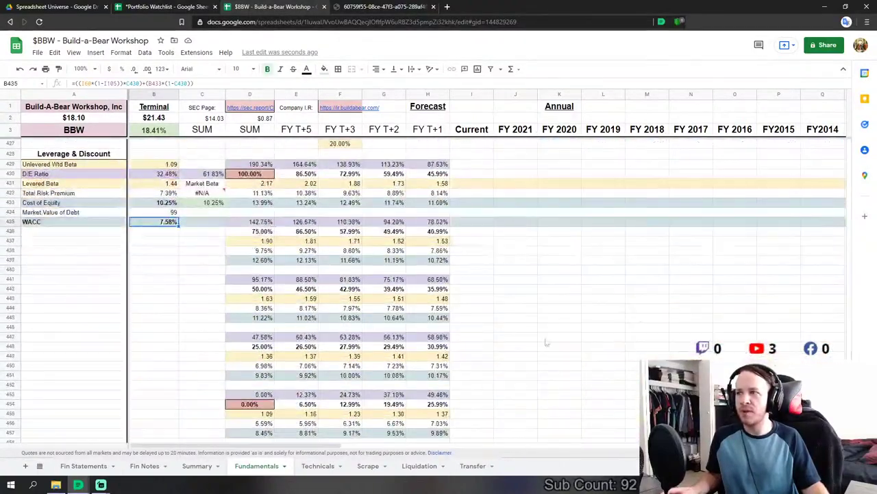
{"action": "scroll", "coordinate": [174, 231], "scroll_direction": "up", "scroll_amount": 2}
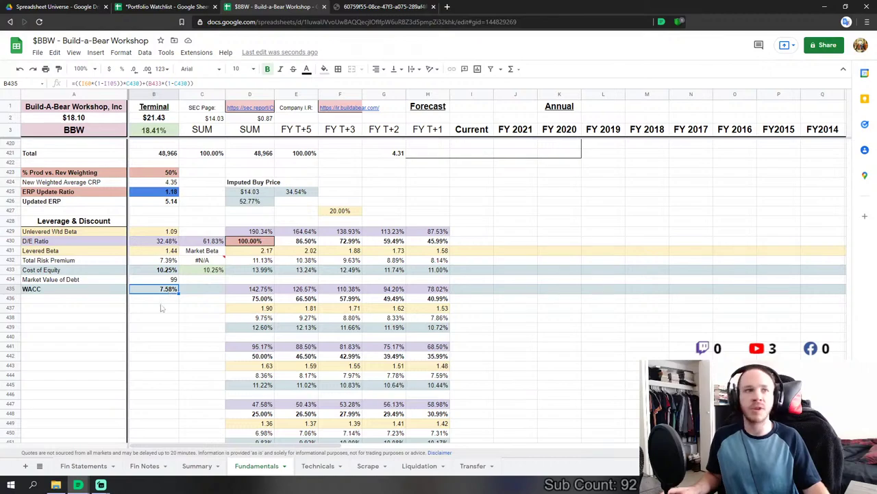
{"action": "left_click", "coordinate": [186, 346]}
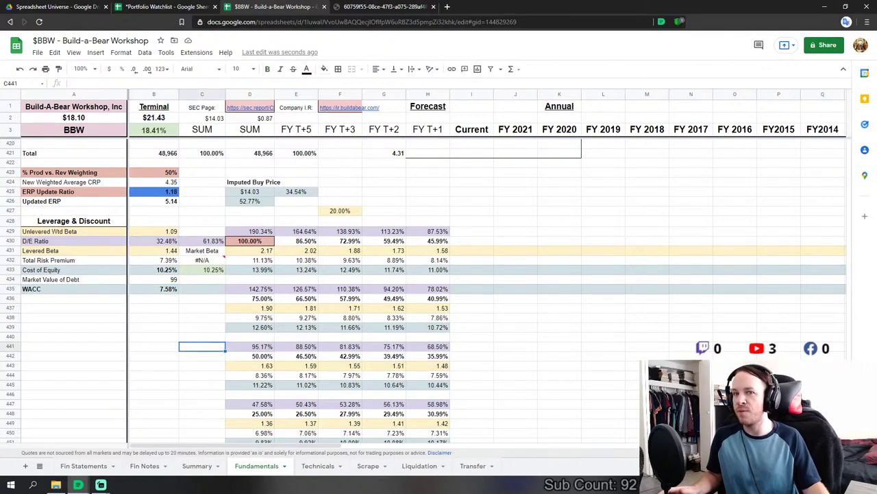
{"action": "scroll", "coordinate": [185, 338], "scroll_direction": "up", "scroll_amount": 20}
{"action": "scroll", "coordinate": [444, 243], "scroll_direction": "up", "scroll_amount": 10}
{"action": "scroll", "coordinate": [444, 242], "scroll_direction": "down", "scroll_amount": 3}
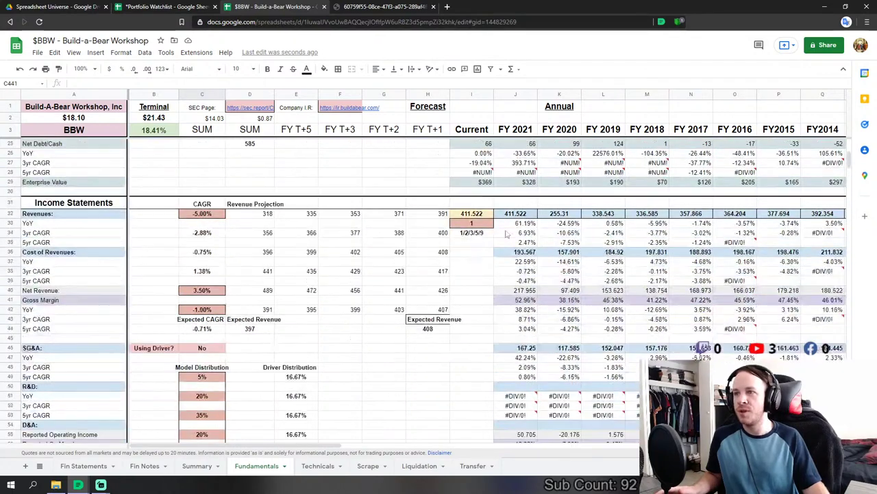
{"action": "scroll", "coordinate": [444, 243], "scroll_direction": "up", "scroll_amount": 3}
{"action": "scroll", "coordinate": [444, 242], "scroll_direction": "up", "scroll_amount": 2}
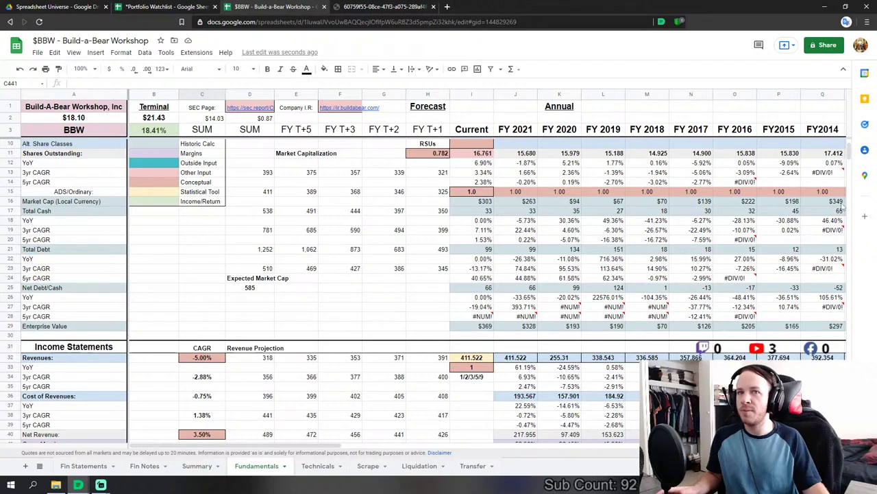
{"action": "left_click_drag", "start_coordinate": [848, 156], "coordinate": [849, 277]}
{"action": "scroll", "coordinate": [531, 281], "scroll_direction": "down", "scroll_amount": 3}
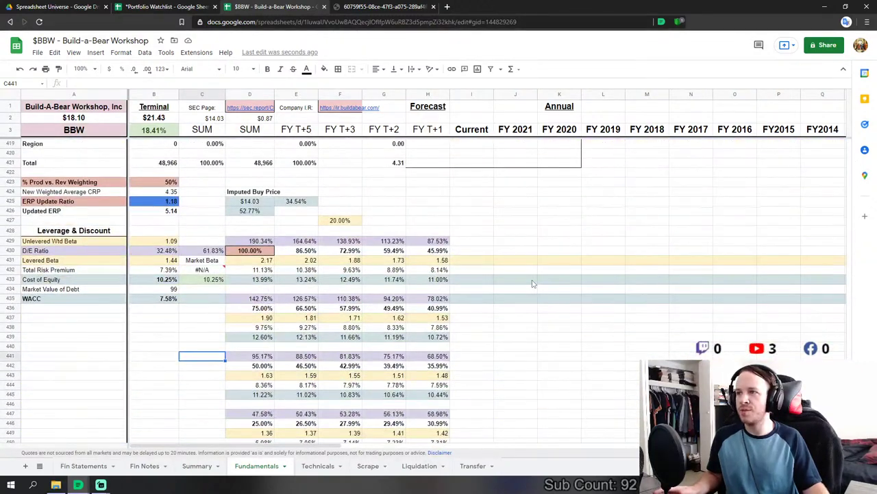
{"action": "scroll", "coordinate": [531, 282], "scroll_direction": "down", "scroll_amount": 6}
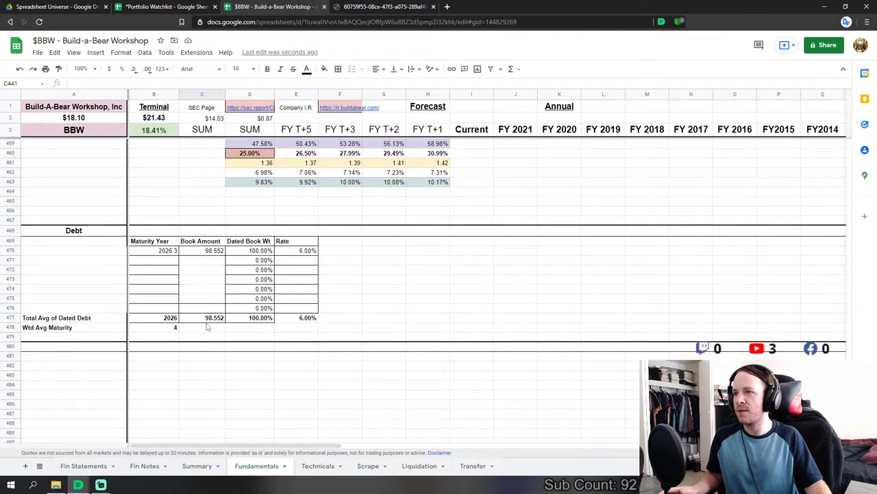
{"action": "scroll", "coordinate": [208, 327], "scroll_direction": "up", "scroll_amount": 7}
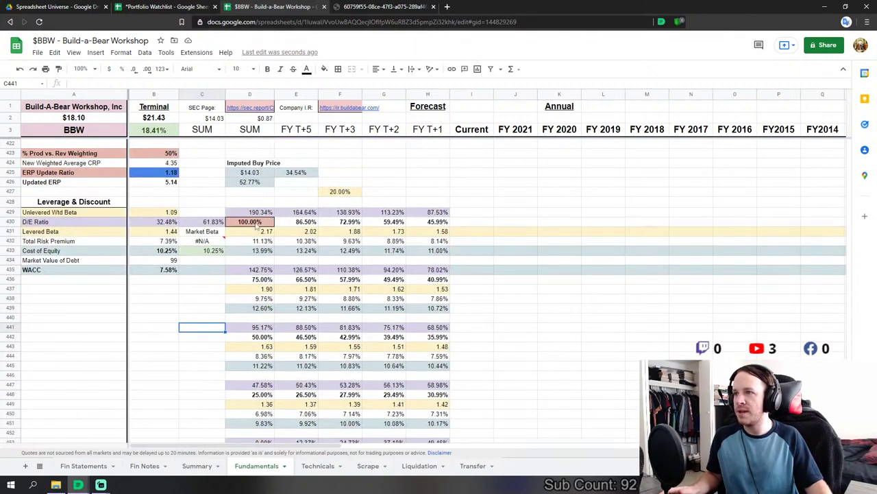
{"action": "scroll", "coordinate": [258, 233], "scroll_direction": "down", "scroll_amount": 3}
{"action": "scroll", "coordinate": [210, 259], "scroll_direction": "up", "scroll_amount": 4}
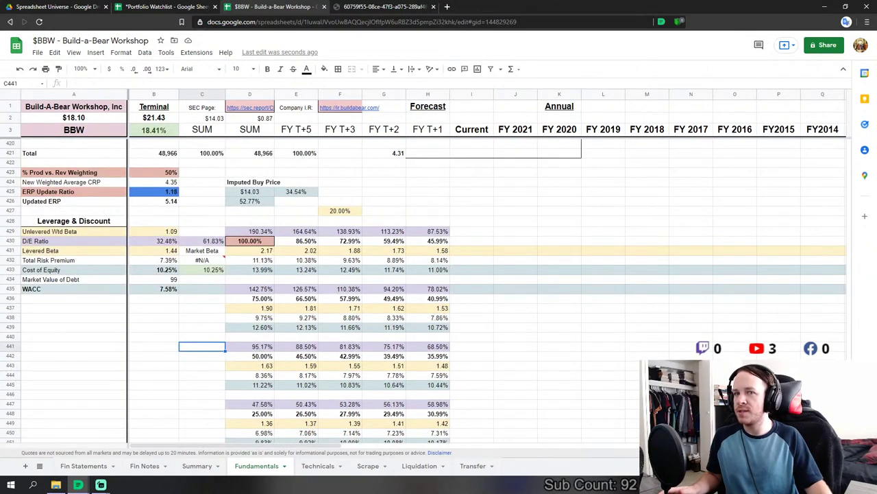
{"action": "scroll", "coordinate": [769, 266], "scroll_direction": "down", "scroll_amount": 10}
{"action": "scroll", "coordinate": [849, 340], "scroll_direction": "up", "scroll_amount": 20}
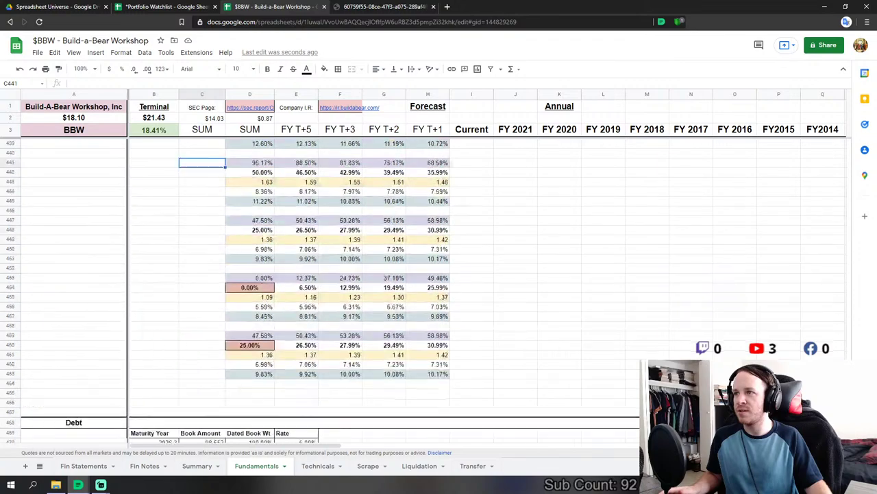
{"action": "scroll", "coordinate": [272, 353], "scroll_direction": "down", "scroll_amount": 20}
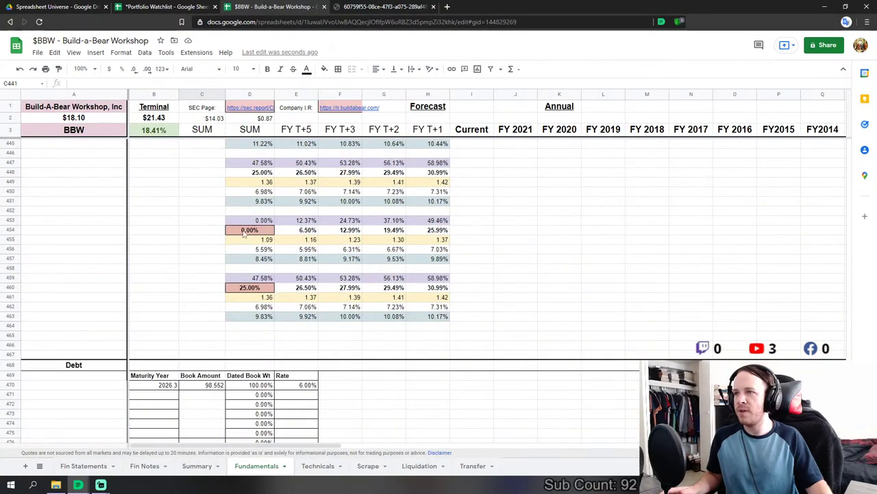
- Enter 10% as the D/E scenario ratio in D454 and 90% in D430
{"action": "left_click", "coordinate": [244, 233]}
{"action": "scroll", "coordinate": [253, 244], "scroll_direction": "up", "scroll_amount": 1}
{"action": "type", "text": "10%"}
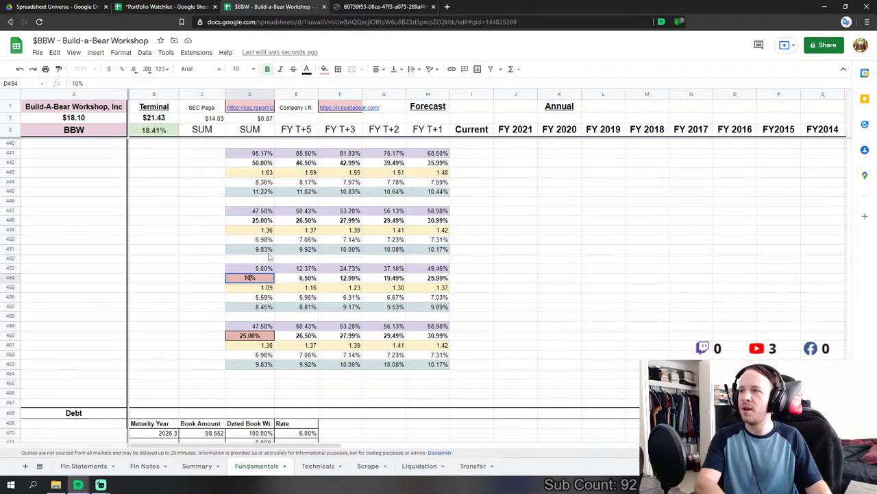
{"action": "key", "text": "Return"}
{"action": "scroll", "coordinate": [263, 285], "scroll_direction": "up", "scroll_amount": 3}
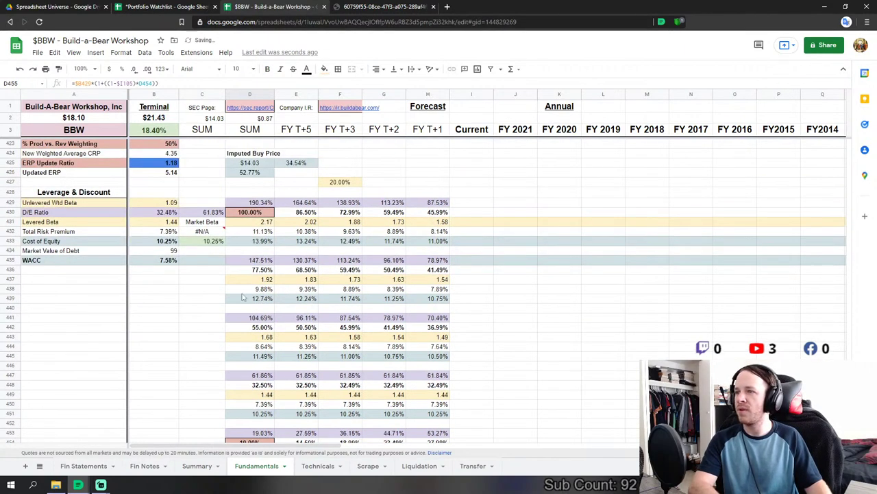
{"action": "left_click", "coordinate": [250, 215]}
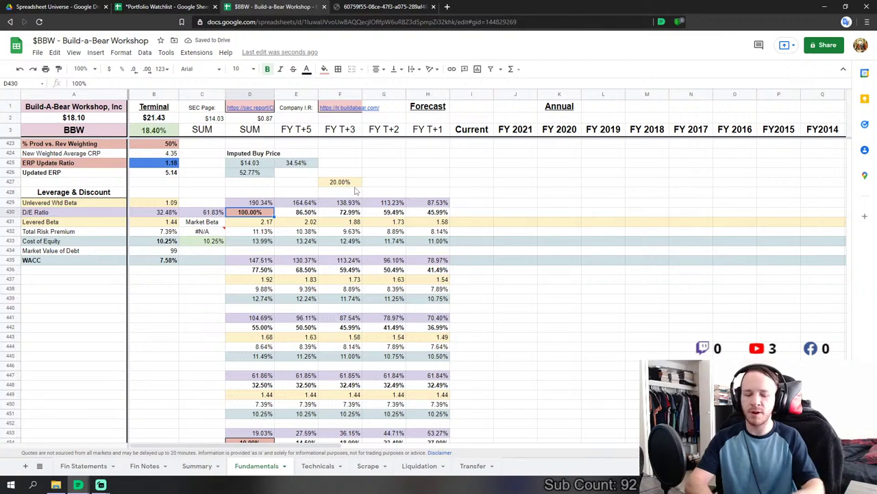
{"action": "type", "text": "9%0"}
{"action": "key", "text": "Return"}
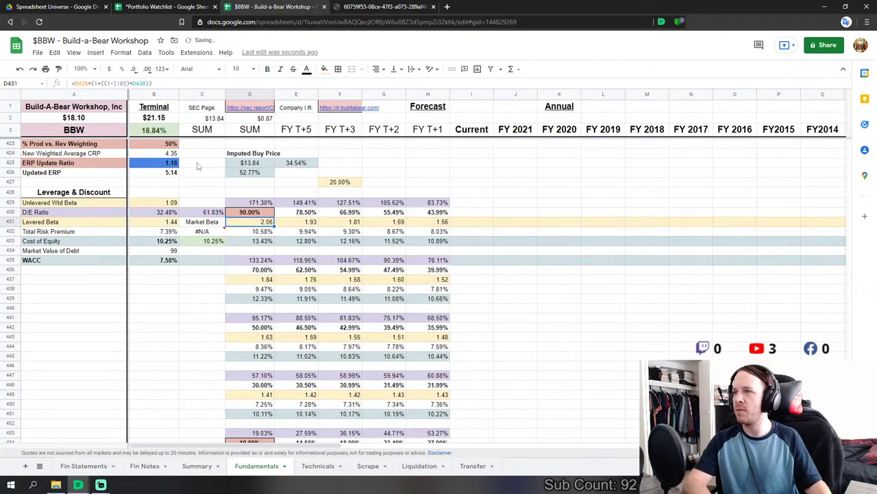
- Check the resulting valuation on Summary, then review the 25.00% scenario ratio in D460
{"action": "scroll", "coordinate": [222, 298], "scroll_direction": "down", "scroll_amount": 3}
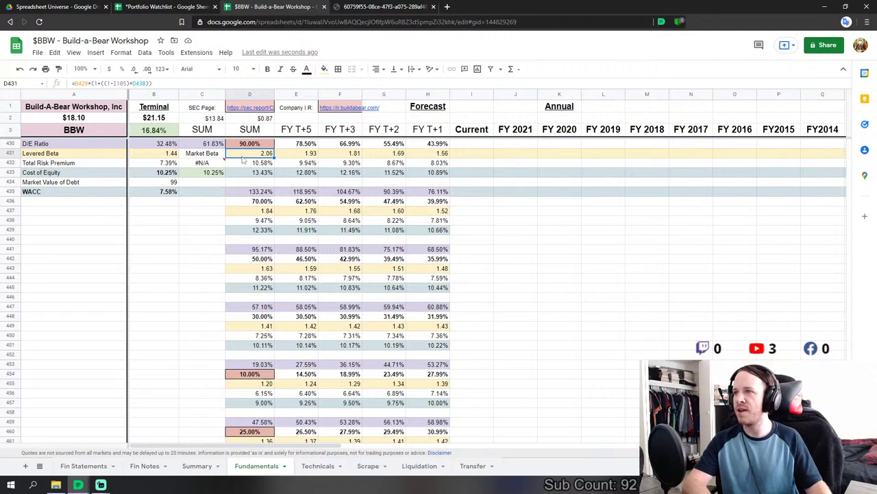
{"action": "scroll", "coordinate": [245, 255], "scroll_direction": "up", "scroll_amount": 2}
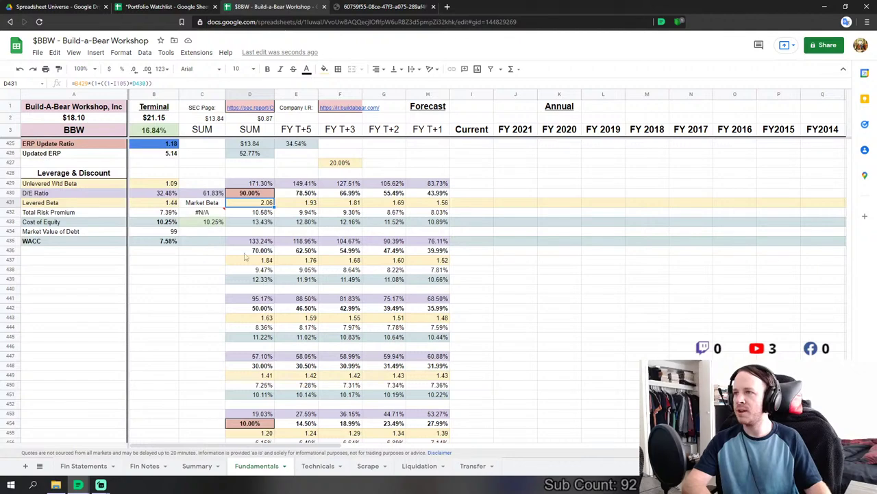
{"action": "left_click", "coordinate": [199, 466]}
{"action": "left_click", "coordinate": [255, 466]}
{"action": "scroll", "coordinate": [248, 391], "scroll_direction": "down", "scroll_amount": 4}
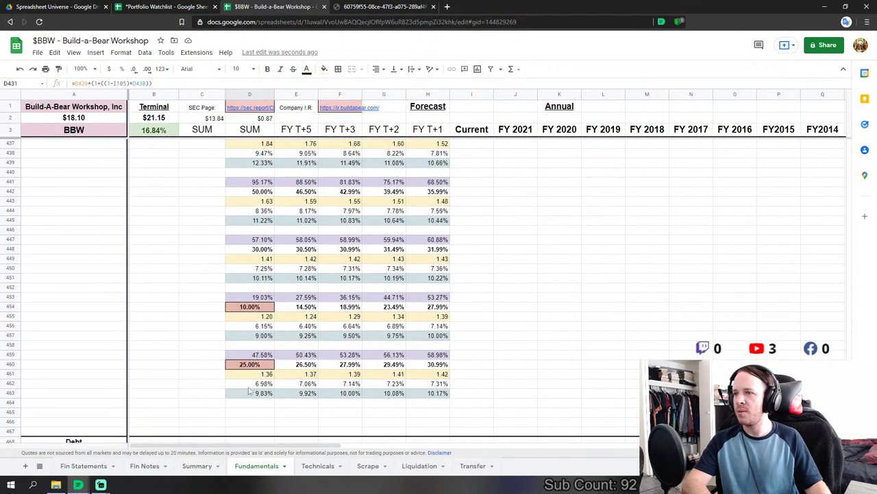
{"action": "left_click", "coordinate": [248, 365]}
{"action": "scroll", "coordinate": [251, 370], "scroll_direction": "up", "scroll_amount": 2}
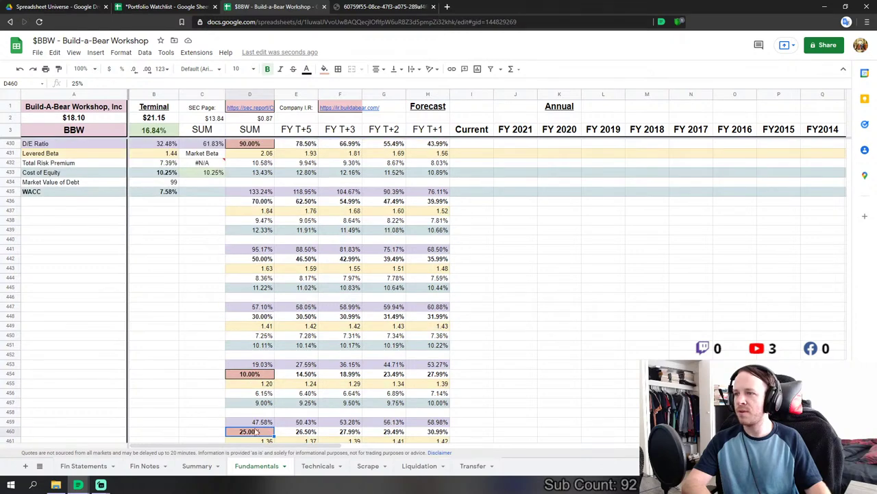
{"action": "scroll", "coordinate": [255, 431], "scroll_direction": "up", "scroll_amount": 2}
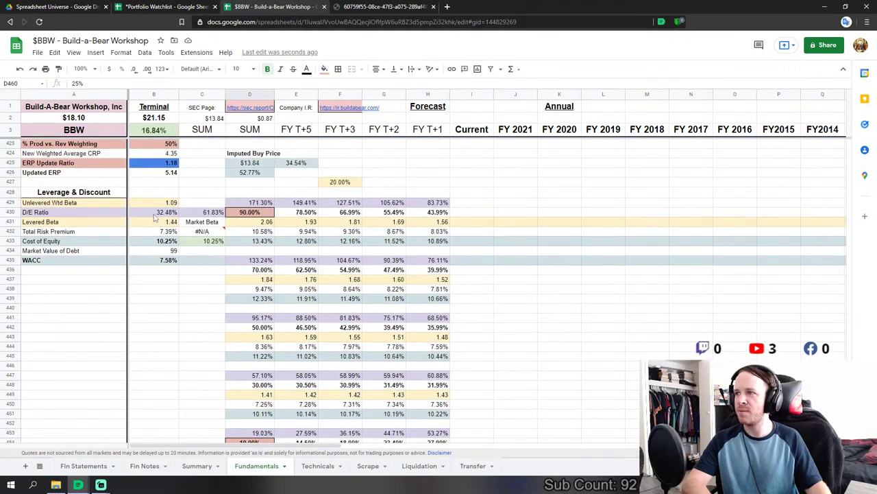
{"action": "scroll", "coordinate": [193, 348], "scroll_direction": "down", "scroll_amount": 3}
{"action": "left_click", "coordinate": [197, 465]}
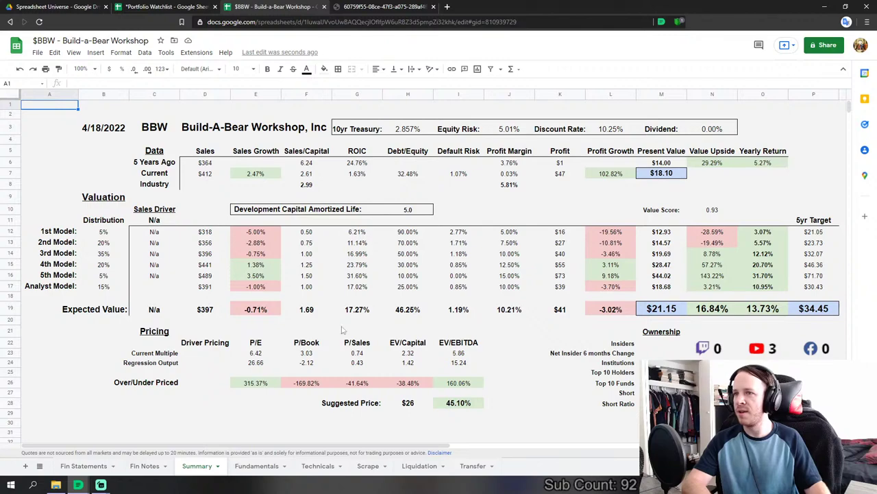
{"action": "left_click", "coordinate": [257, 466]}
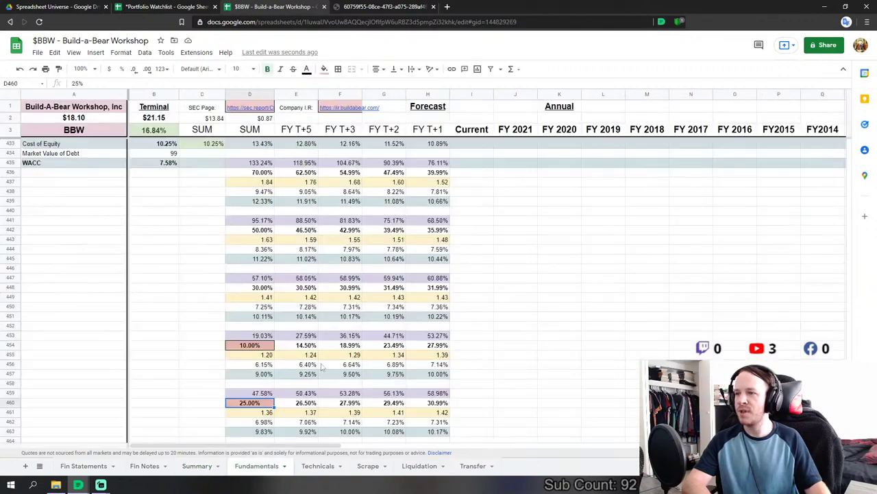
{"action": "scroll", "coordinate": [269, 181], "scroll_direction": "up", "scroll_amount": 3}
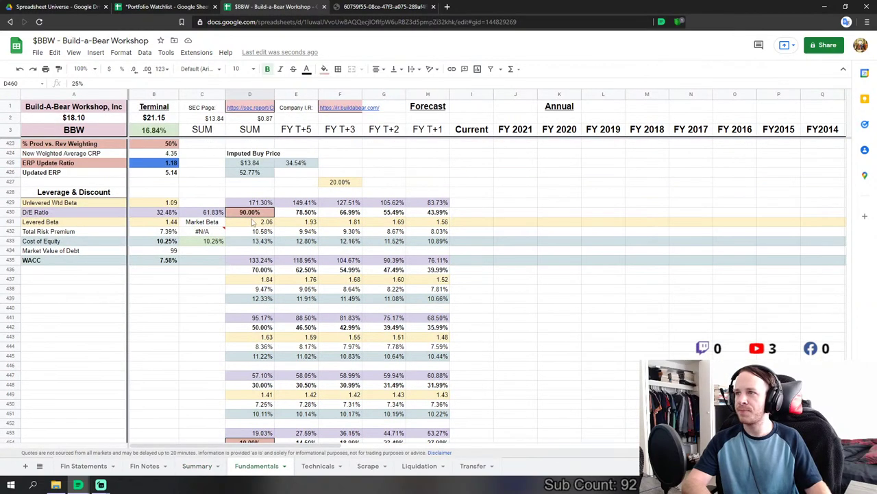
{"action": "scroll", "coordinate": [253, 222], "scroll_direction": "down", "scroll_amount": 7}
{"action": "scroll", "coordinate": [186, 307], "scroll_direction": "up", "scroll_amount": 7}
{"action": "scroll", "coordinate": [225, 353], "scroll_direction": "down", "scroll_amount": 7}
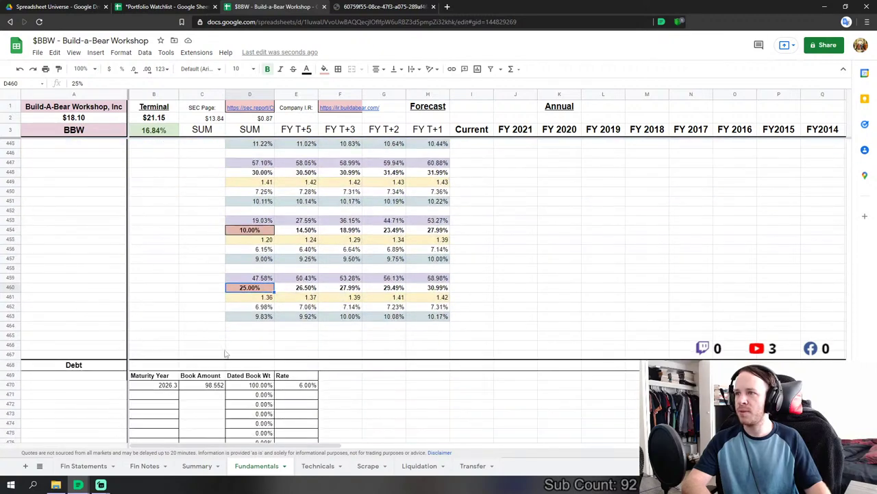
{"action": "scroll", "coordinate": [233, 321], "scroll_direction": "up", "scroll_amount": 2}
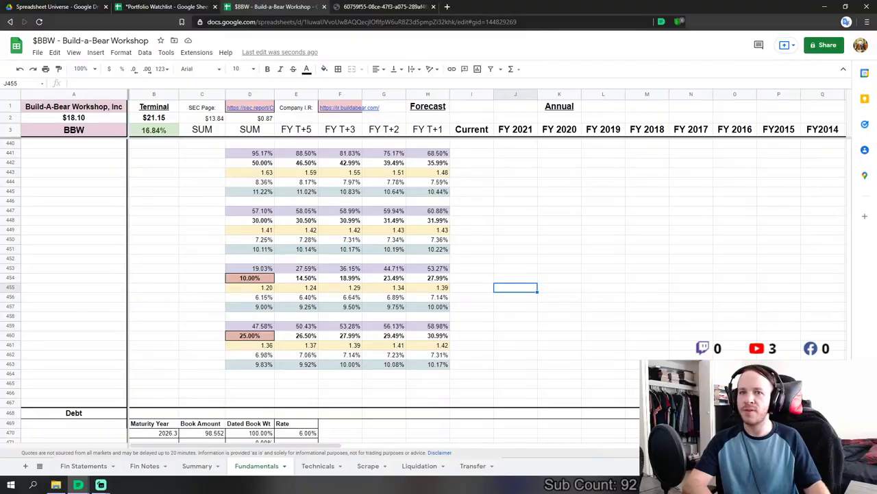
{"action": "scroll", "coordinate": [438, 287], "scroll_direction": "up", "scroll_amount": 20}
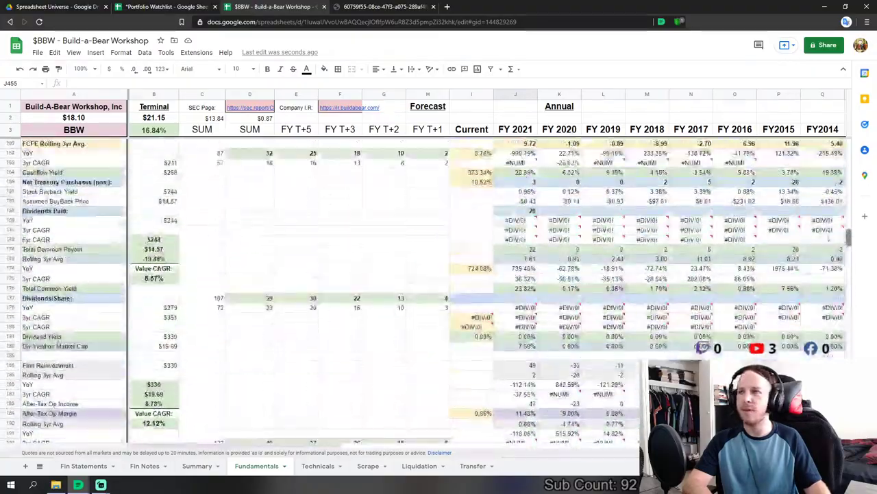
{"action": "scroll", "coordinate": [825, 324], "scroll_direction": "down", "scroll_amount": 10}
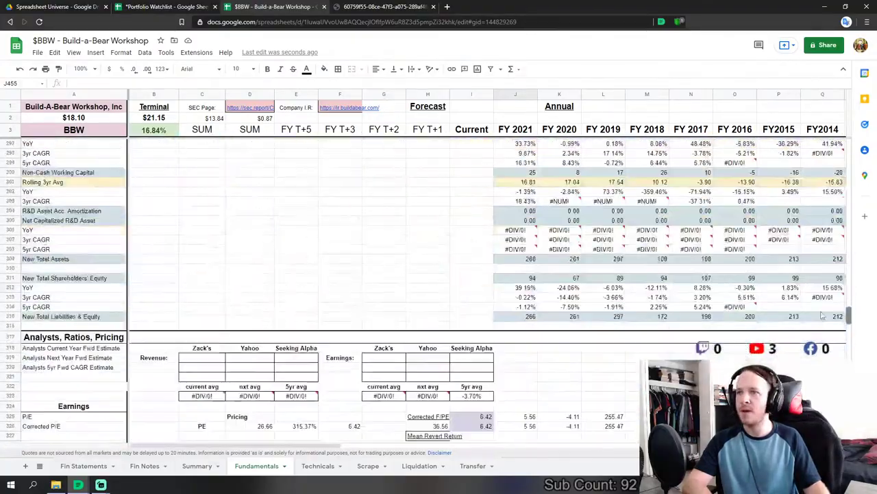
{"action": "scroll", "coordinate": [824, 324], "scroll_direction": "down", "scroll_amount": 10}
{"action": "scroll", "coordinate": [439, 226], "scroll_direction": "up", "scroll_amount": 2}
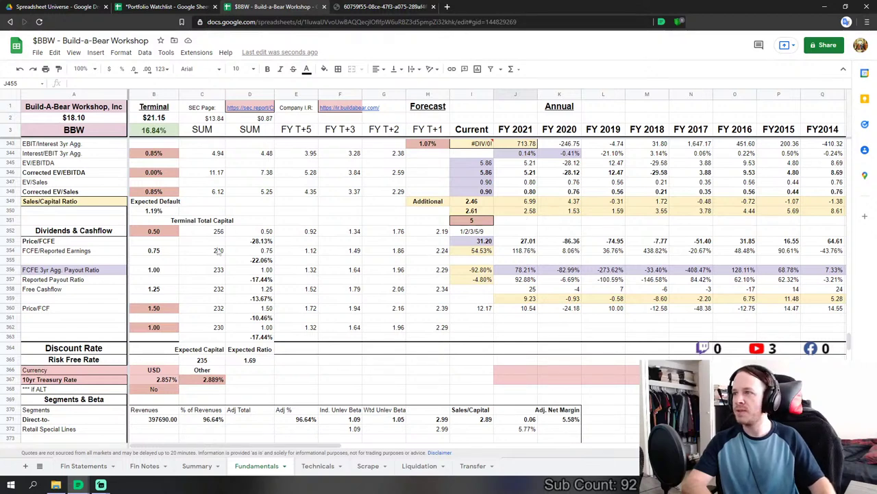
- Enter a preliminary 1 in the dividends multiple B352 and the Price/FCF multiple B360
{"action": "left_click", "coordinate": [160, 233]}
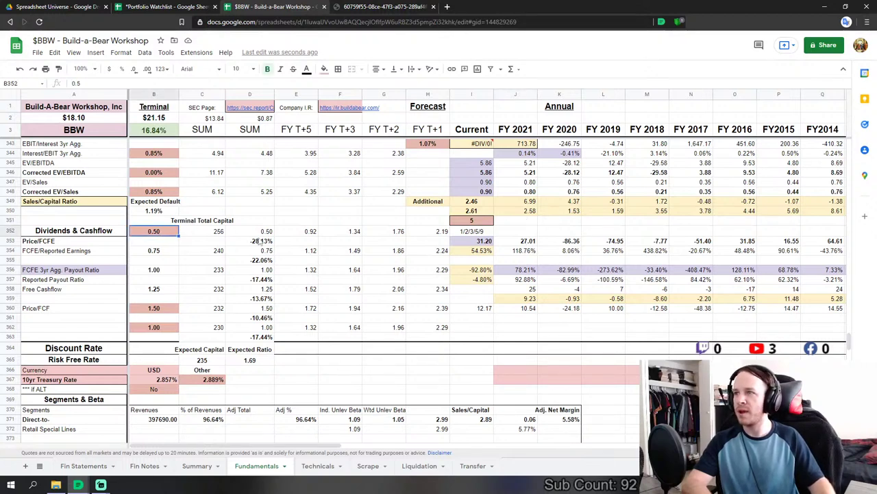
{"action": "type", "text": "1"}
{"action": "key", "text": "Return"}
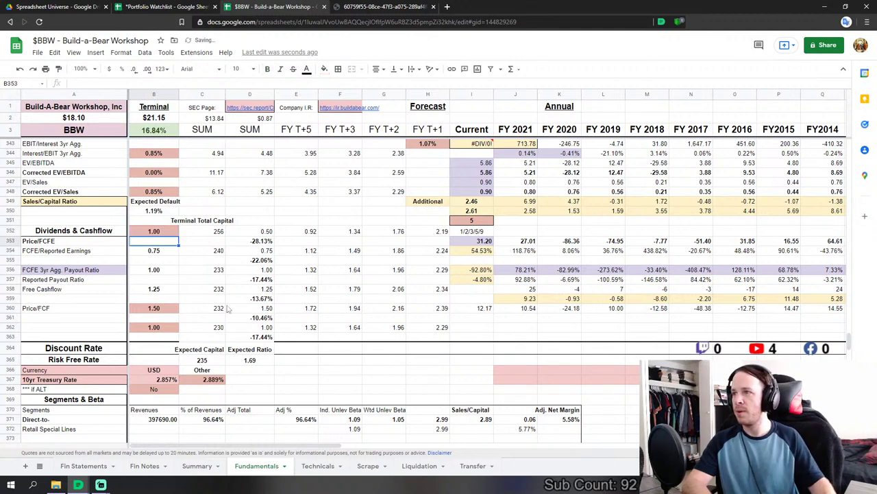
{"action": "left_click", "coordinate": [153, 310]}
{"action": "type", "text": "1"}
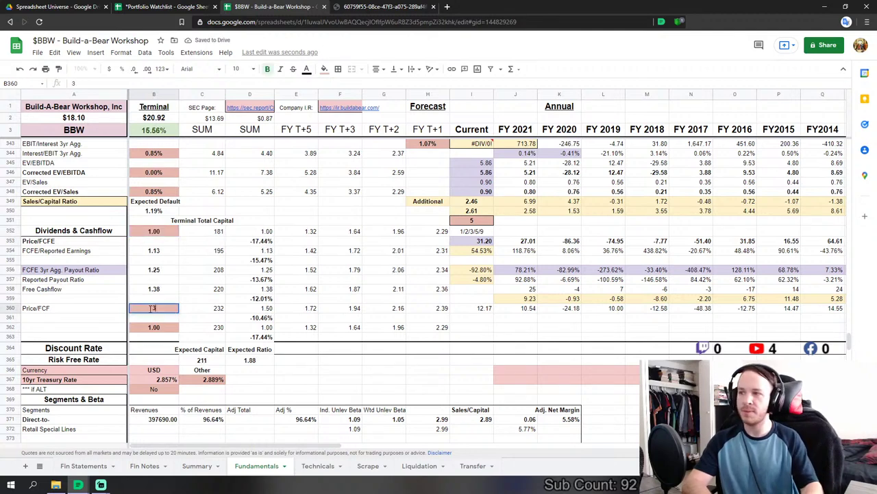
{"action": "key", "text": "Return"}
- Set the Price/FCF multiple in B360 to 3.50 and the B362 multiple to 2.50
{"action": "left_click", "coordinate": [147, 270]}
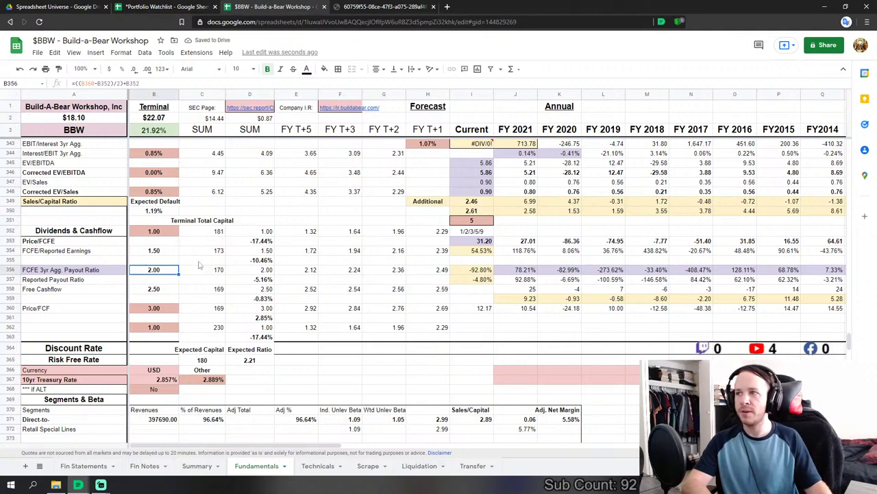
{"action": "left_click", "coordinate": [165, 311]}
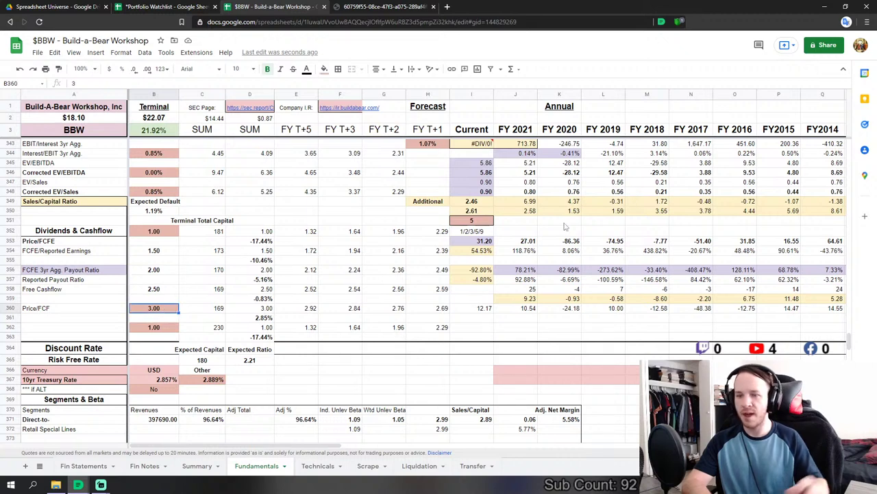
{"action": "type", "text": "3"}
{"action": "key", "text": "Up"}
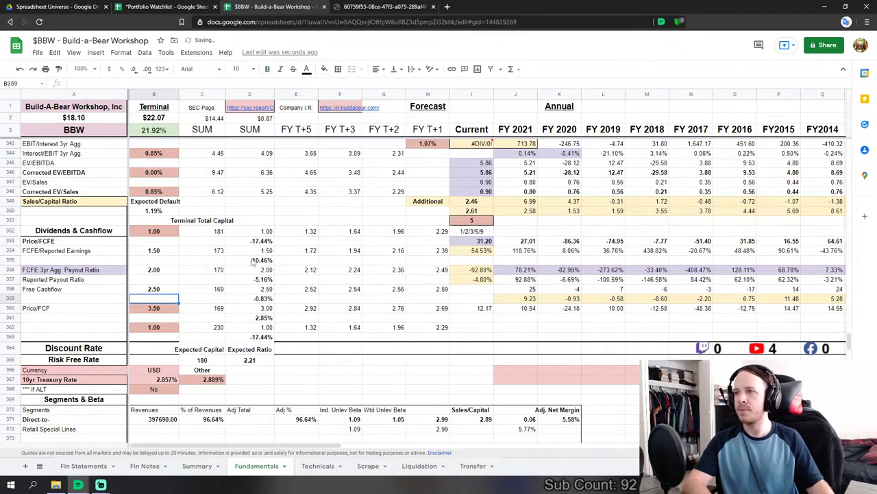
{"action": "key", "text": "Down"}
{"action": "key", "text": "Down"}
{"action": "key", "text": "Down"}
{"action": "type", "text": "2"}
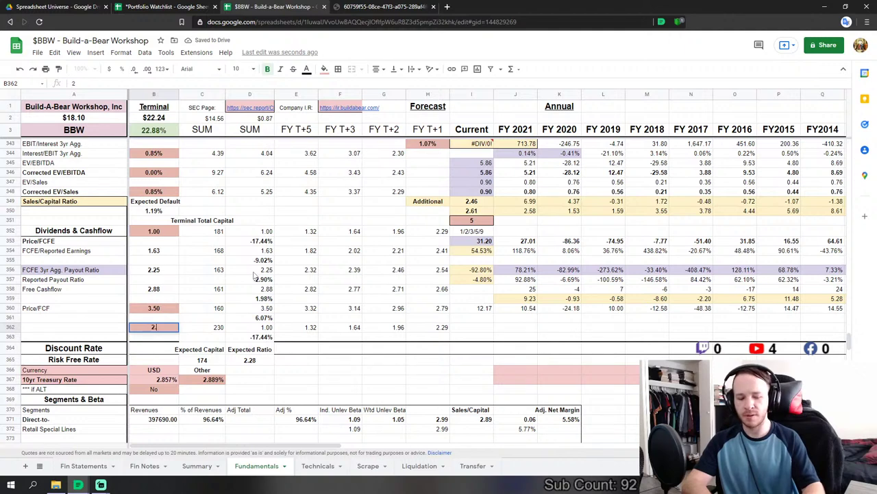
{"action": "type", "text": ".5"}
{"action": "key", "text": "Return"}
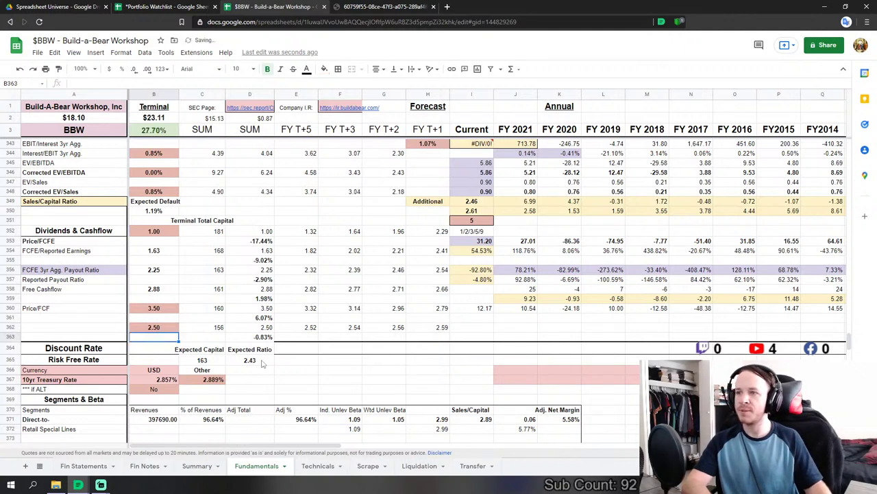
- Change the dividends multiple in B352 to 1.50 and review the recalculated B356 formula
{"action": "left_click", "coordinate": [264, 361]}
{"action": "left_click", "coordinate": [164, 232]}
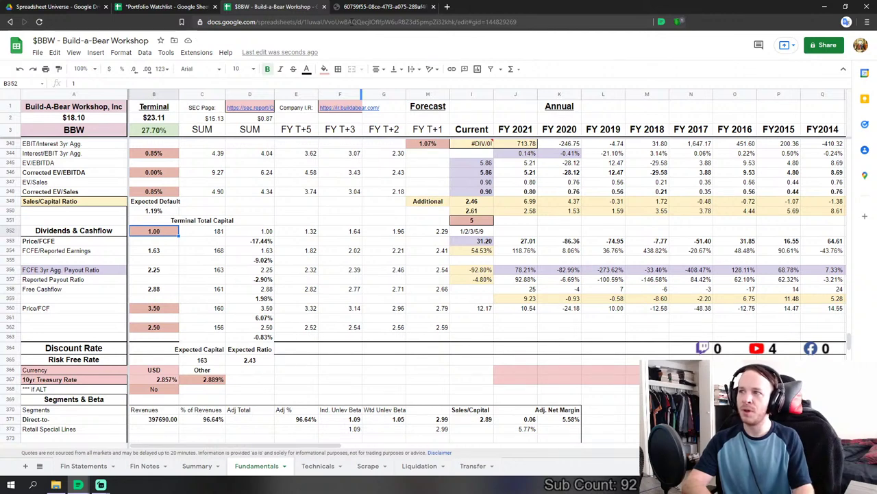
{"action": "key", "text": "Return"}
{"action": "type", "text": "."}
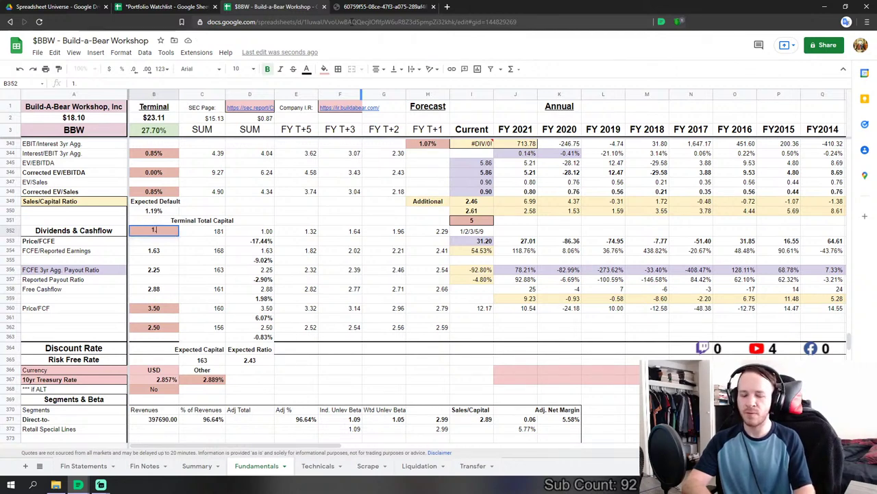
{"action": "type", "text": "5"}
{"action": "key", "text": "Return"}
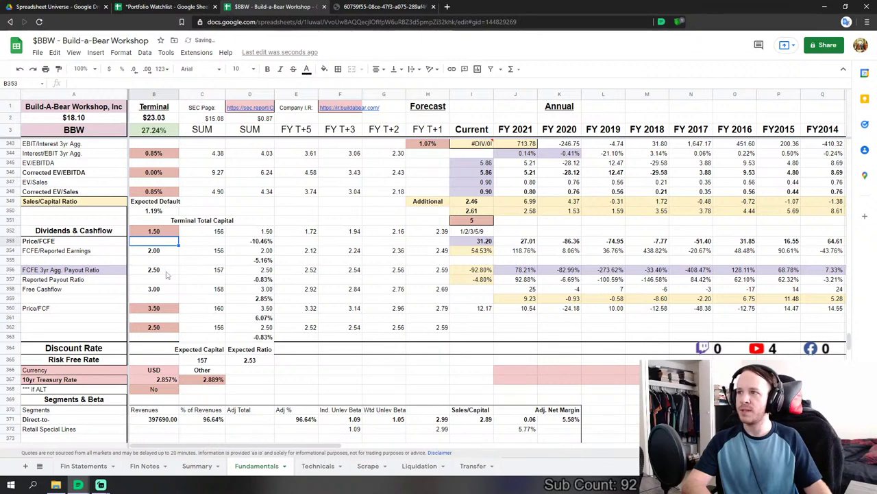
{"action": "left_click", "coordinate": [165, 271]}
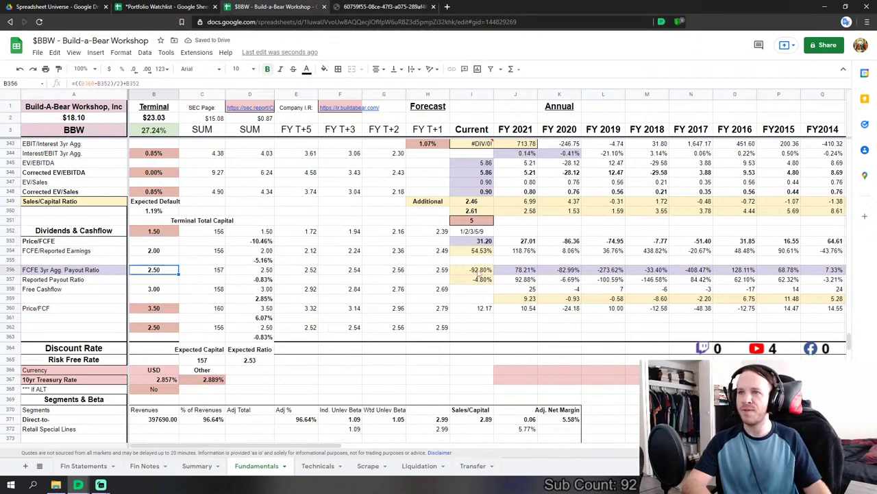
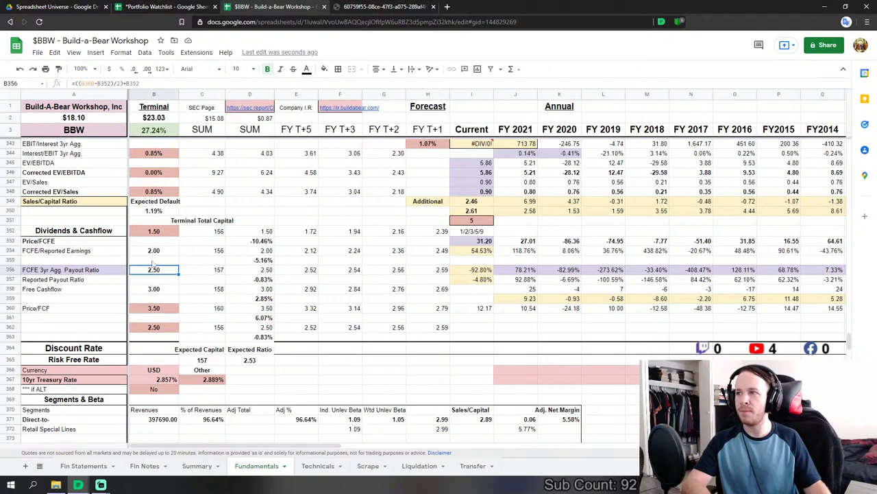
- Set the terminal Price/FCF multiple in B360 to 4.00
{"action": "scroll", "coordinate": [163, 311], "scroll_direction": "up", "scroll_amount": 5}
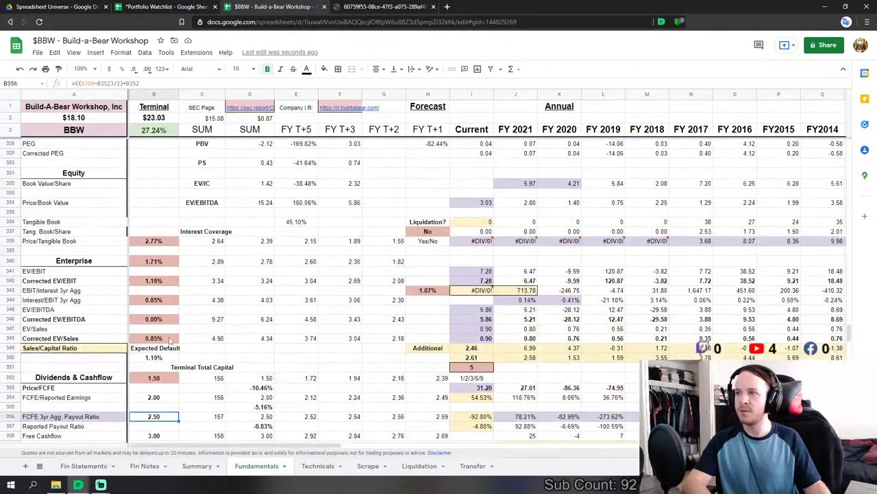
{"action": "scroll", "coordinate": [172, 329], "scroll_direction": "down", "scroll_amount": 3}
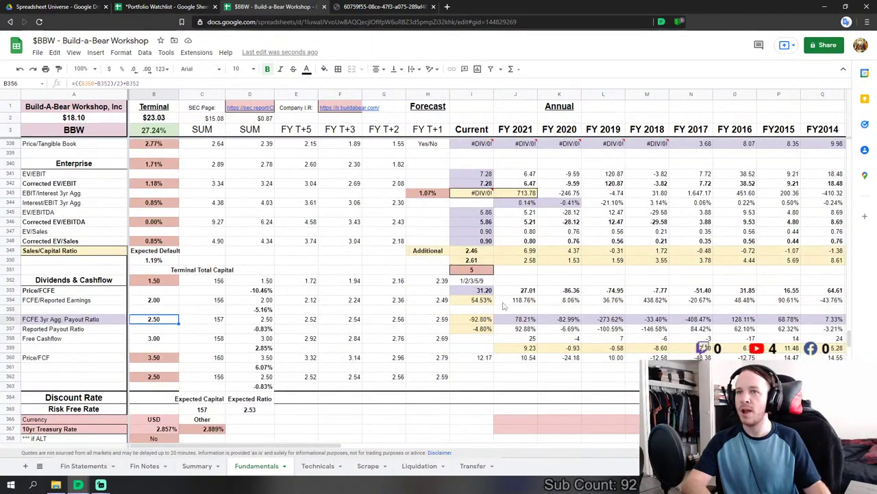
{"action": "scroll", "coordinate": [521, 312], "scroll_direction": "down", "scroll_amount": 1}
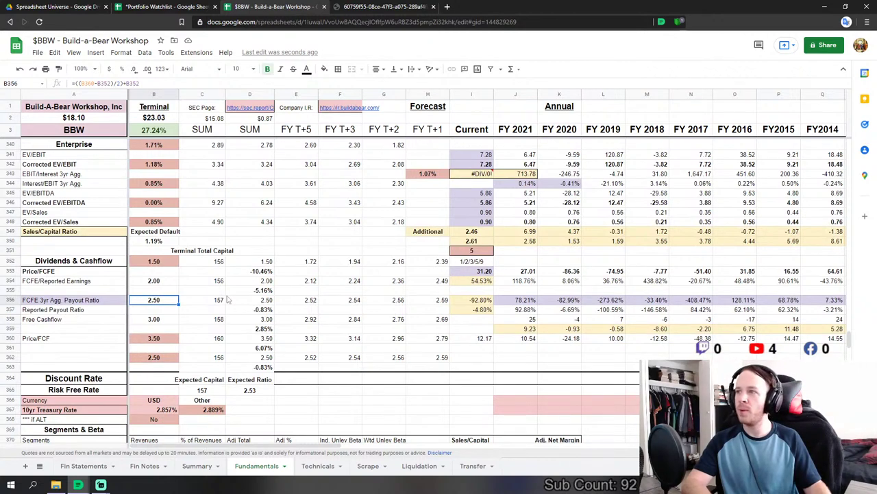
{"action": "left_click", "coordinate": [160, 339]}
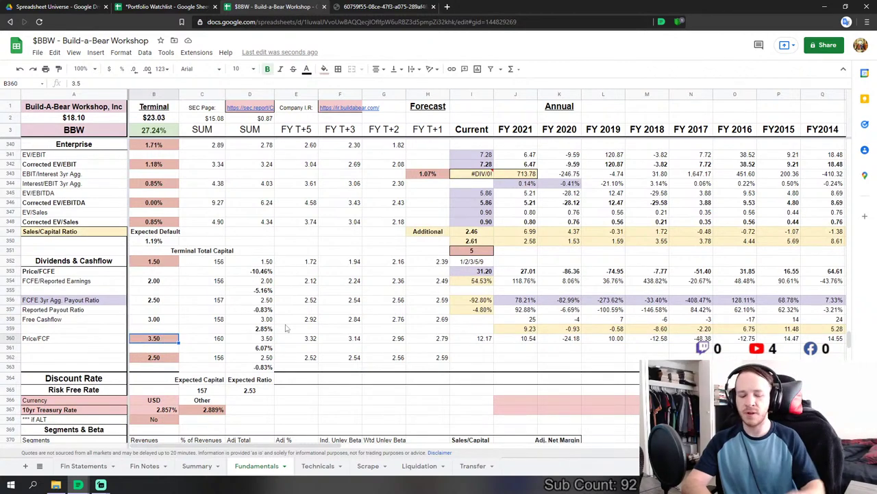
{"action": "type", "text": "40"}
{"action": "key", "text": "Return"}
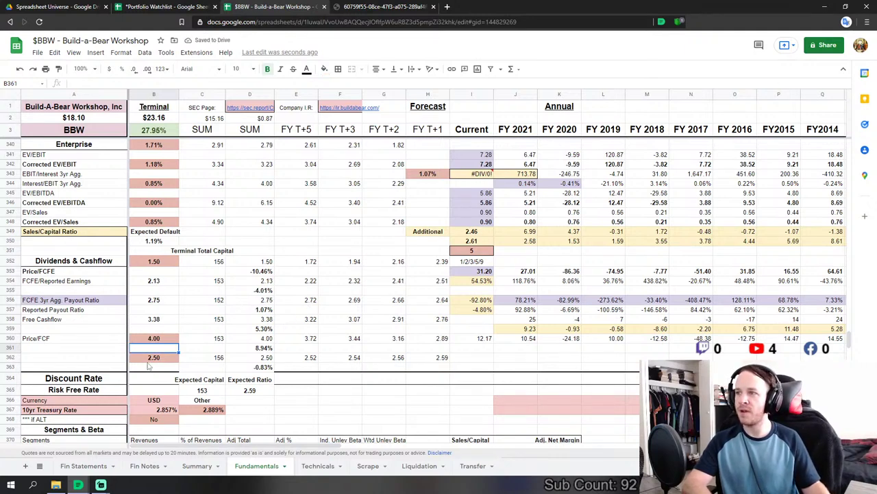
- Change the B362 multiple from 2.50 to 3.00
{"action": "left_click", "coordinate": [154, 359]}
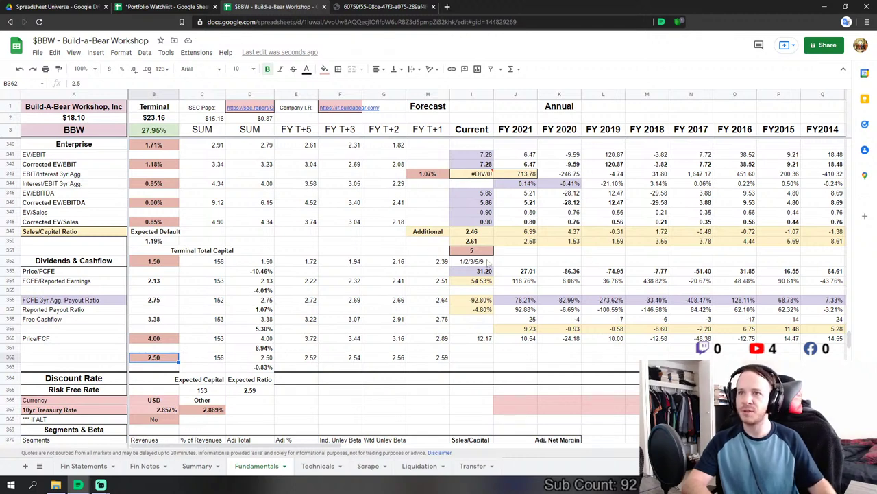
{"action": "left_click_drag", "start_coordinate": [521, 242], "coordinate": [631, 247]}
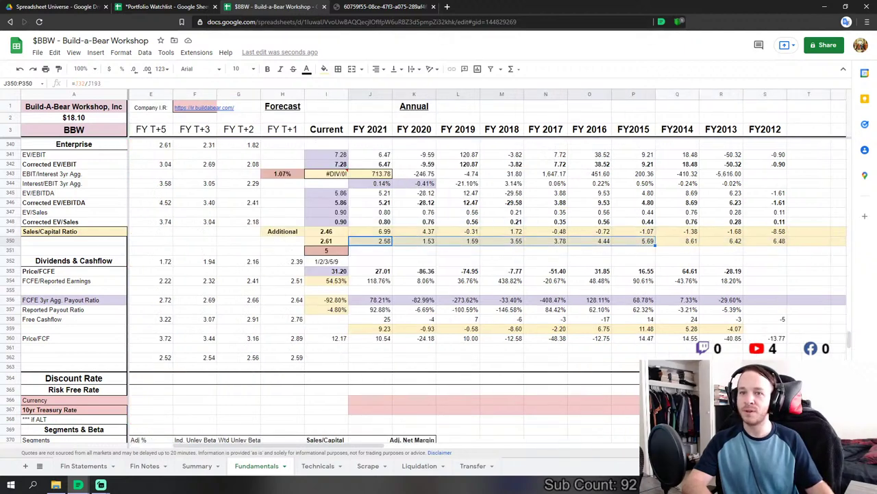
{"action": "scroll", "coordinate": [226, 411], "scroll_direction": "left", "scroll_amount": 3}
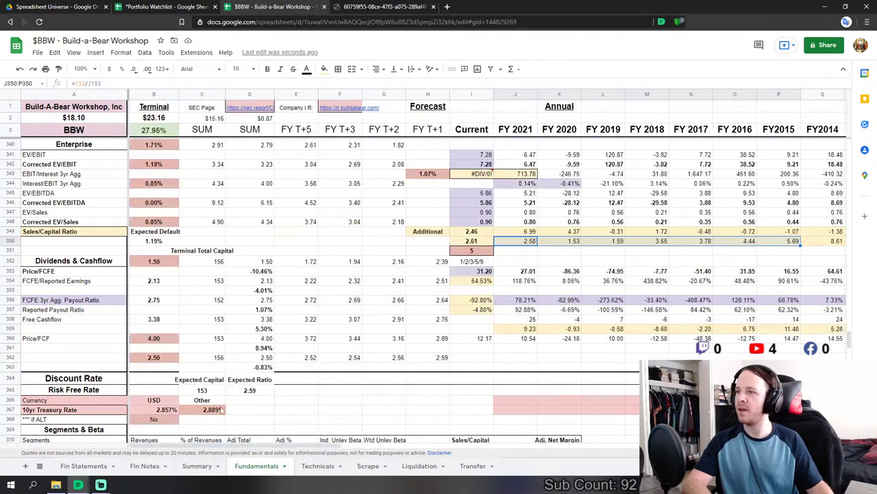
{"action": "left_click", "coordinate": [211, 401]}
{"action": "left_click", "coordinate": [155, 358]}
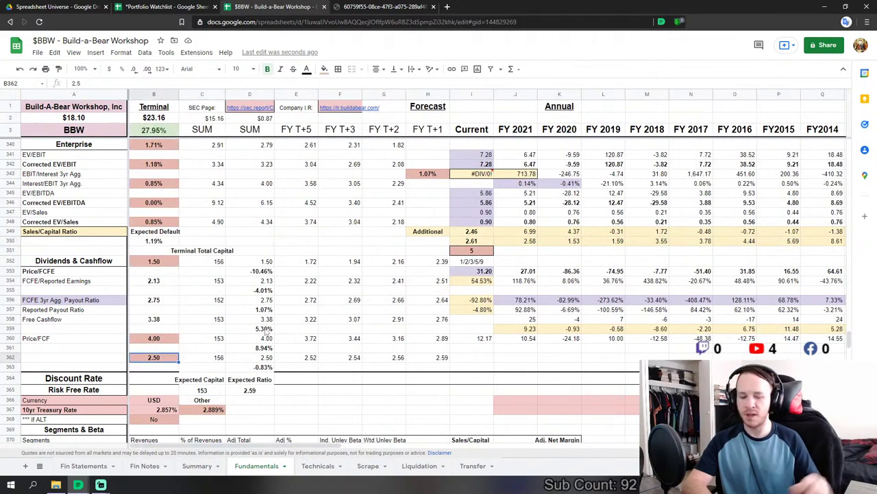
{"action": "type", "text": "3"}
{"action": "key", "text": "Return"}
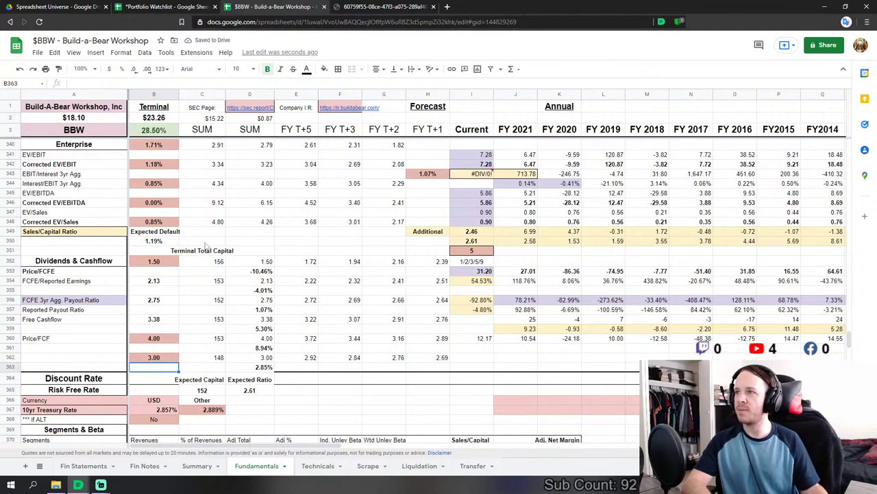
{"action": "left_click", "coordinate": [204, 243]}
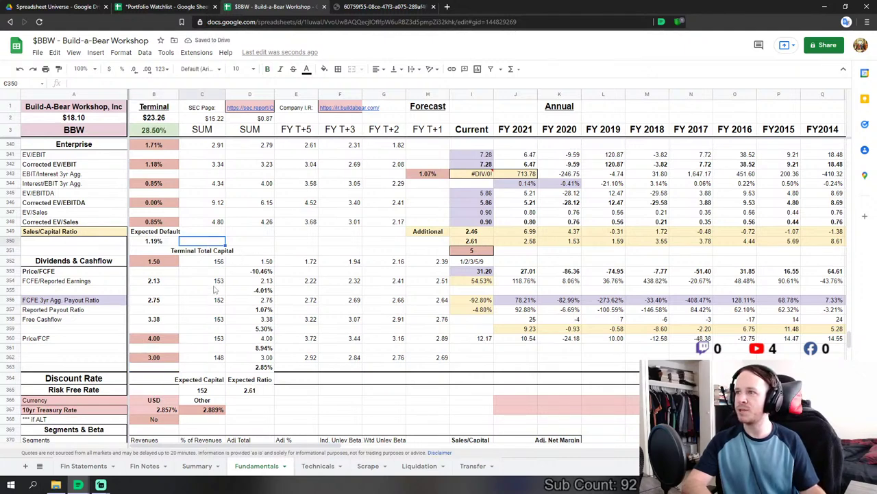
{"action": "scroll", "coordinate": [177, 350], "scroll_direction": "down", "scroll_amount": 10}
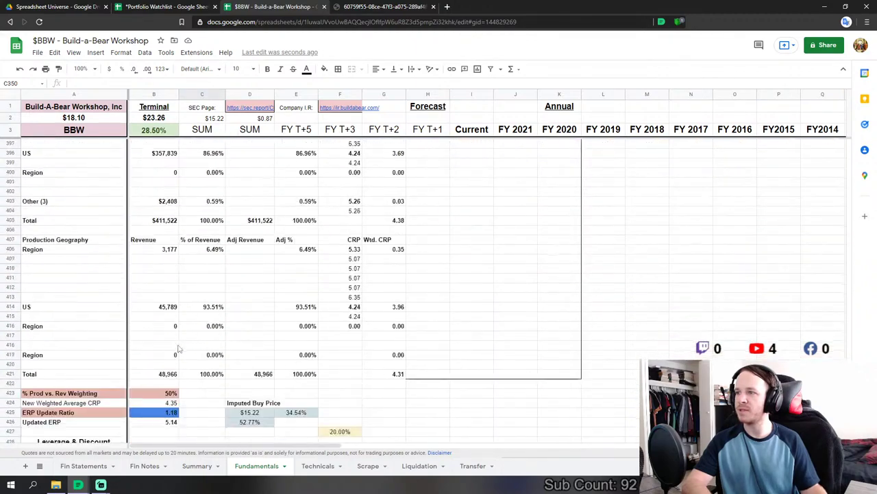
{"action": "scroll", "coordinate": [177, 350], "scroll_direction": "down", "scroll_amount": 6}
{"action": "scroll", "coordinate": [468, 386], "scroll_direction": "up", "scroll_amount": 4}
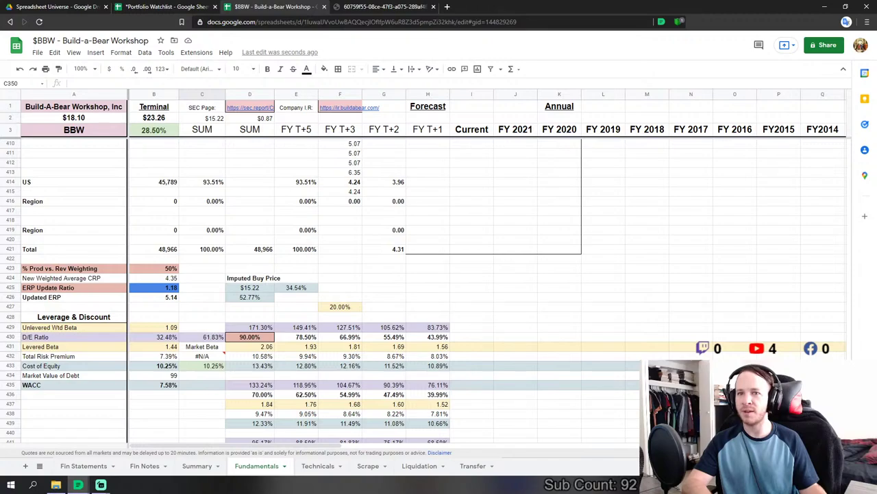
{"action": "left_click_drag", "start_coordinate": [848, 389], "coordinate": [847, 250]}
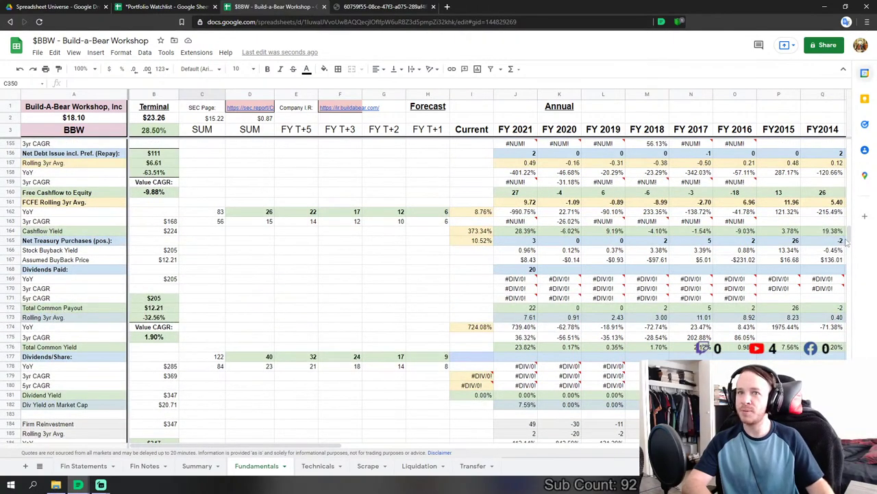
{"action": "left_click_drag", "start_coordinate": [848, 241], "coordinate": [854, 346]}
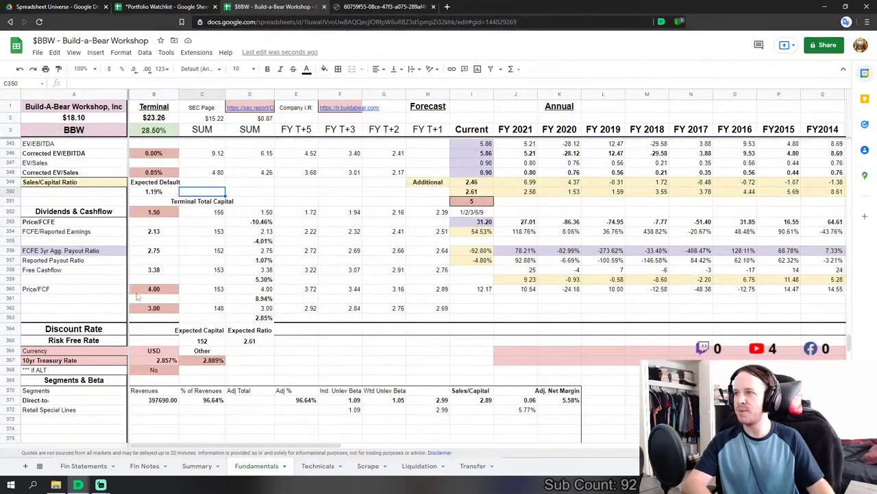
{"action": "scroll", "coordinate": [180, 287], "scroll_direction": "down", "scroll_amount": 10}
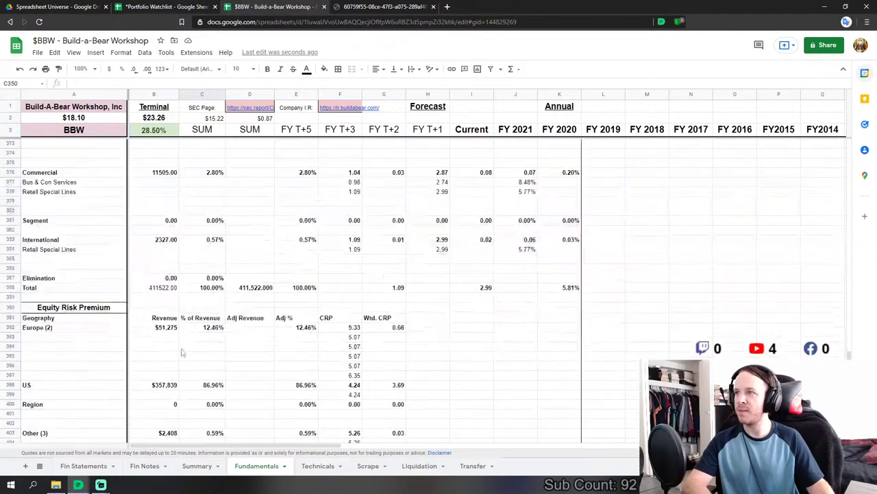
{"action": "scroll", "coordinate": [182, 360], "scroll_direction": "down", "scroll_amount": 4}
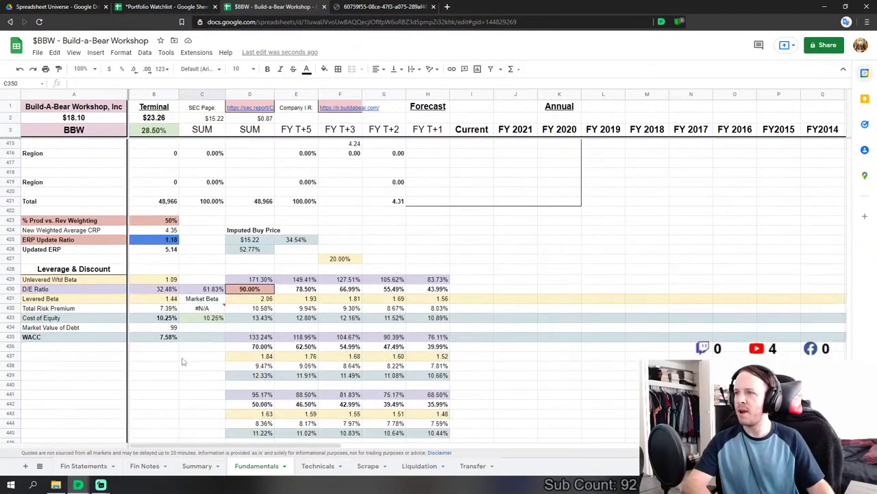
- Lower the D/E Ratio in D430 from 90% to 80%
{"action": "left_click", "coordinate": [192, 468]}
{"action": "left_click", "coordinate": [314, 467]}
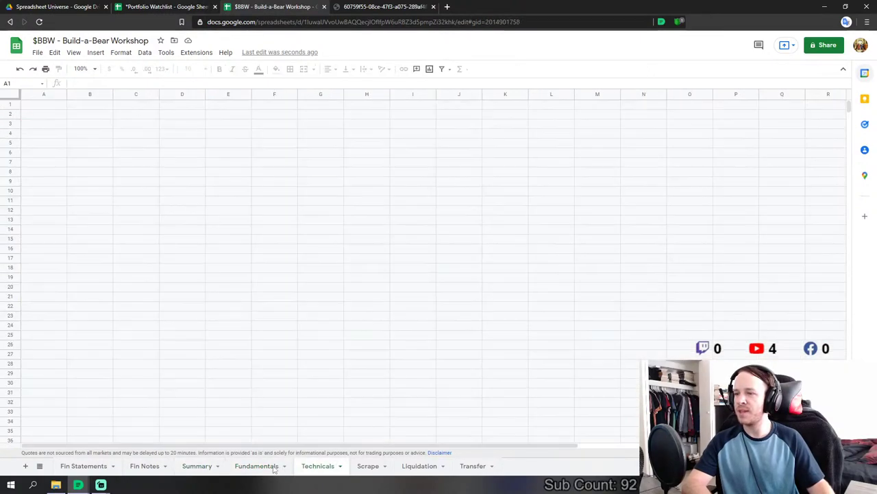
{"action": "left_click", "coordinate": [258, 466]}
{"action": "key", "text": "Right"}
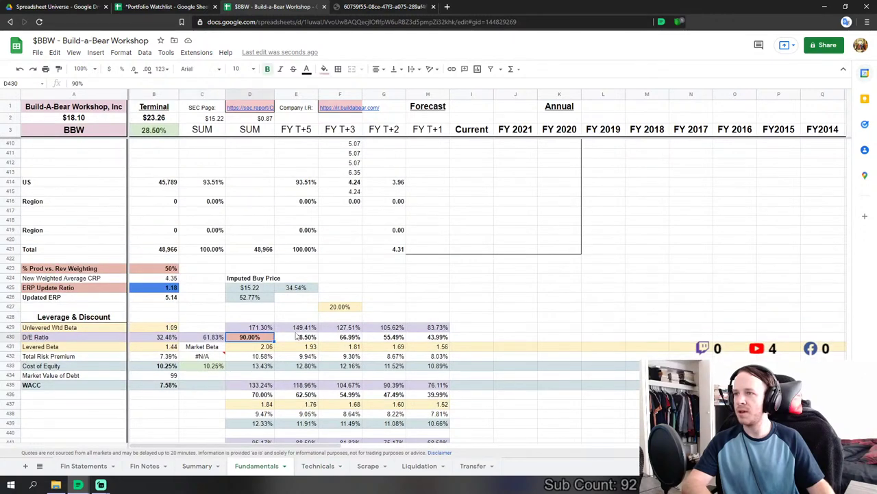
{"action": "type", "text": "8"}
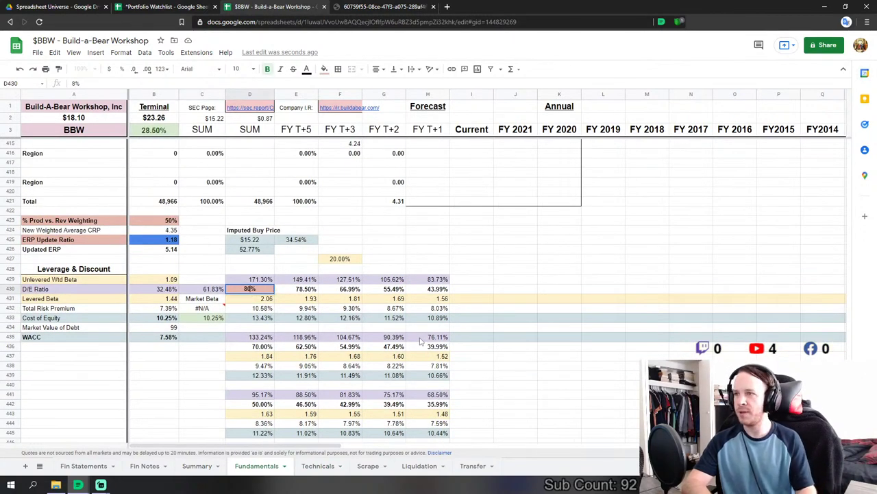
{"action": "type", "text": "0"}
{"action": "key", "text": "Return"}
{"action": "scroll", "coordinate": [278, 356], "scroll_direction": "down", "scroll_amount": 2}
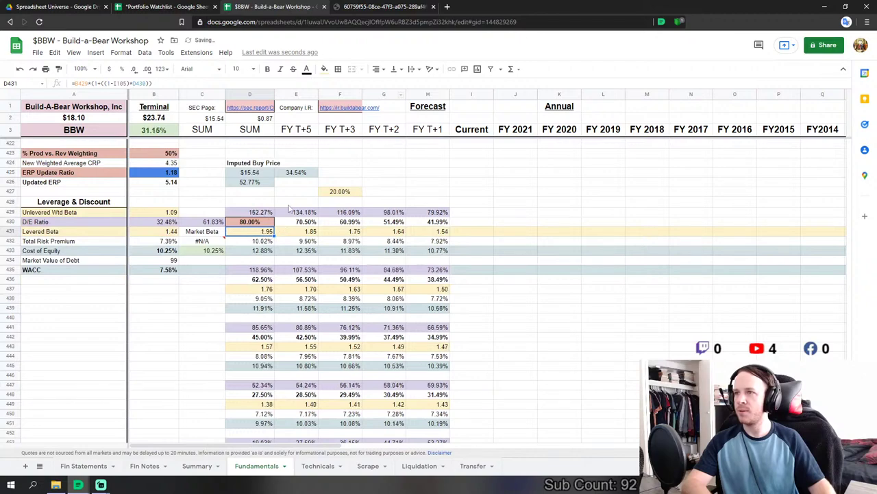
- Recheck the Summary valuation, then change the D454 scenario value from 10% to 5%
{"action": "left_click", "coordinate": [196, 466]}
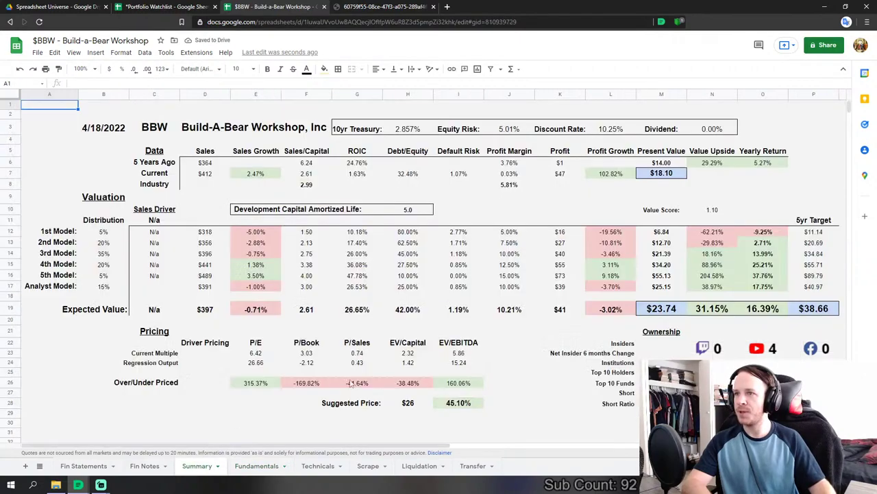
{"action": "left_click", "coordinate": [256, 466]}
{"action": "scroll", "coordinate": [199, 288], "scroll_direction": "down", "scroll_amount": 4}
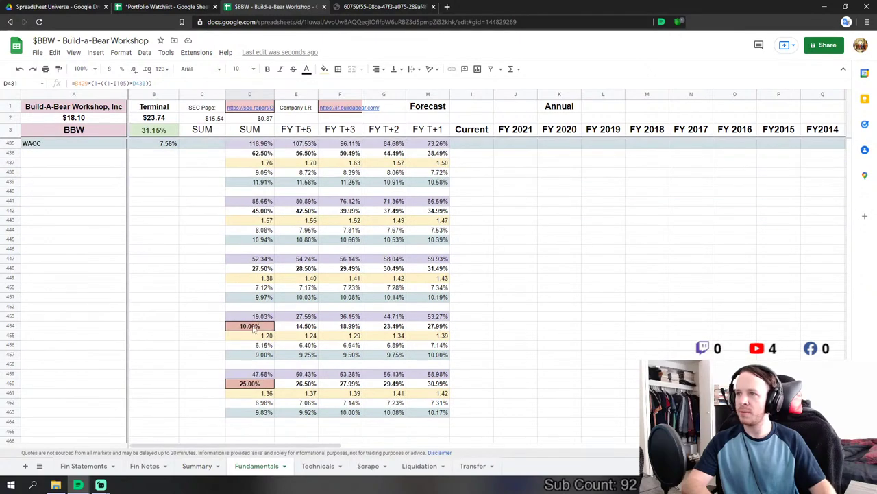
{"action": "left_click", "coordinate": [259, 325]}
{"action": "type", "text": "5"}
{"action": "key", "text": "Return"}
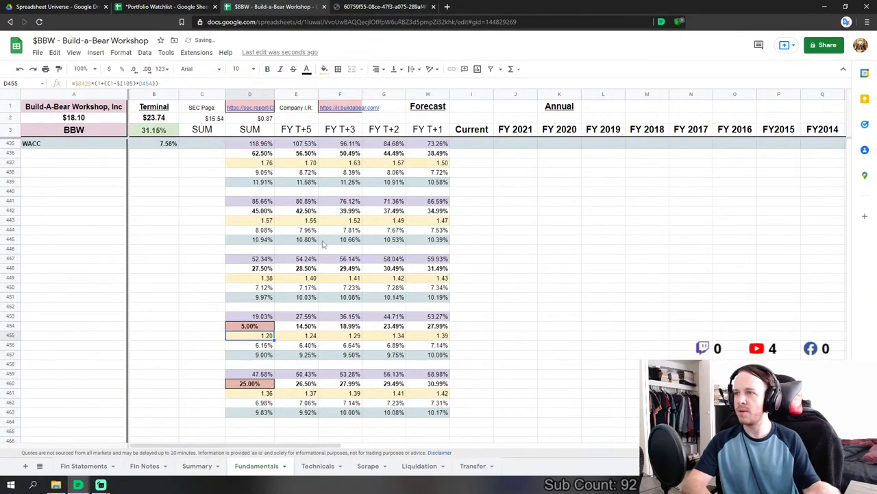
- Enter 20% in D460 and confirm the Summary shows a $24.37 expected value
{"action": "left_click", "coordinate": [200, 466]}
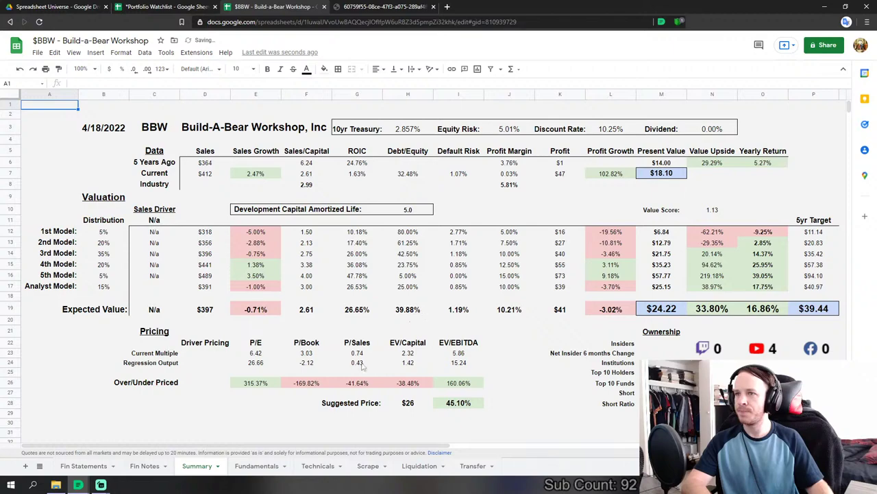
{"action": "left_click", "coordinate": [266, 465]}
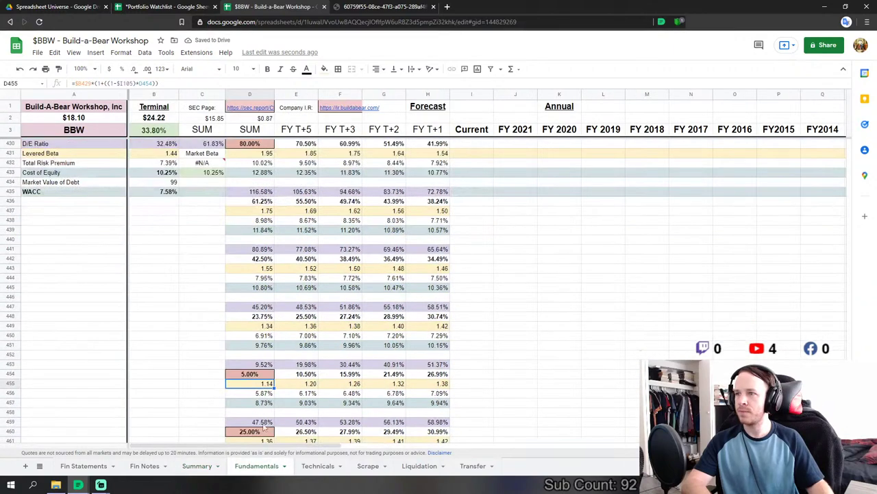
{"action": "left_click", "coordinate": [259, 432]}
{"action": "type", "text": "20"}
{"action": "key", "text": "Return"}
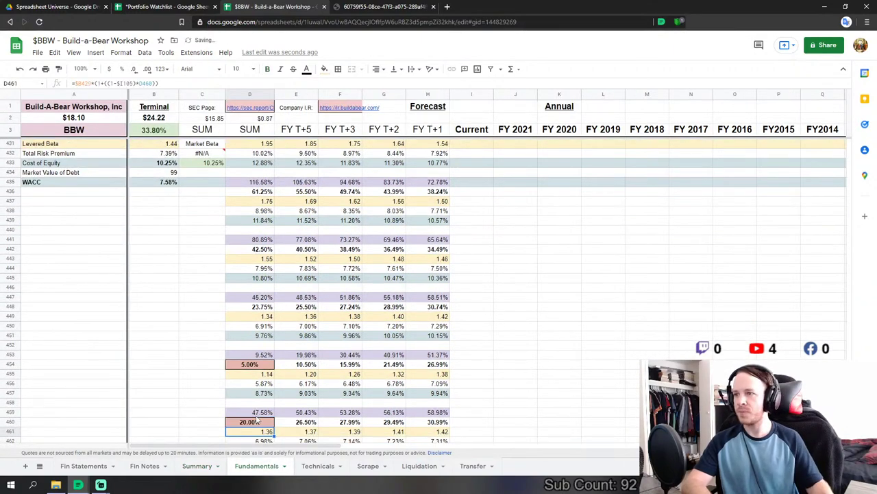
{"action": "left_click", "coordinate": [196, 466]}
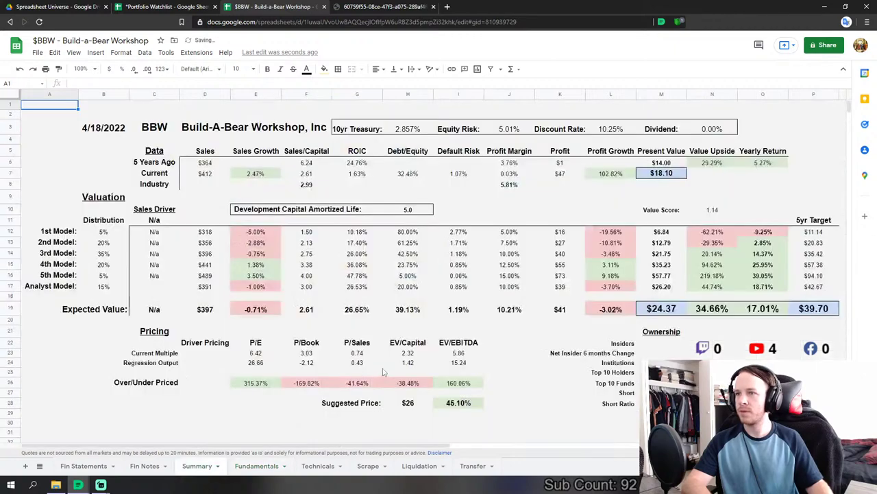
{"action": "left_click", "coordinate": [267, 466]}
{"action": "scroll", "coordinate": [203, 320], "scroll_direction": "up", "scroll_amount": 5}
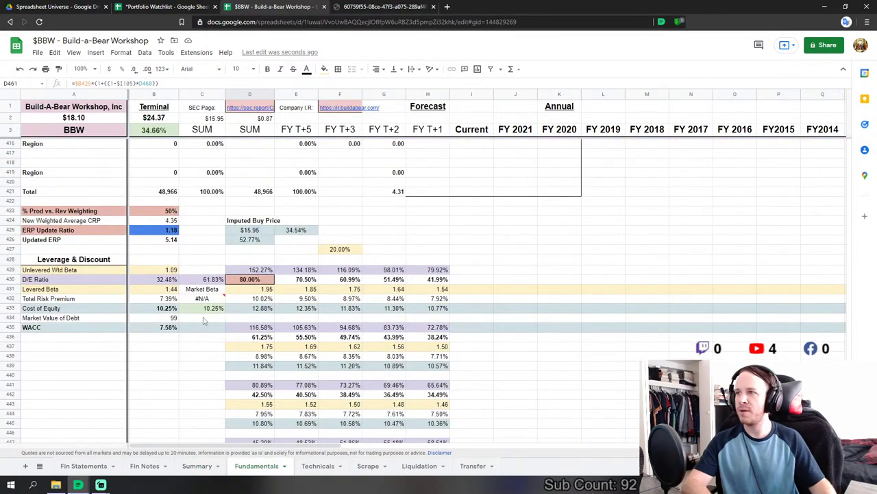
{"action": "left_click", "coordinate": [165, 280]}
{"action": "scroll", "coordinate": [164, 280], "scroll_direction": "up", "scroll_amount": 6}
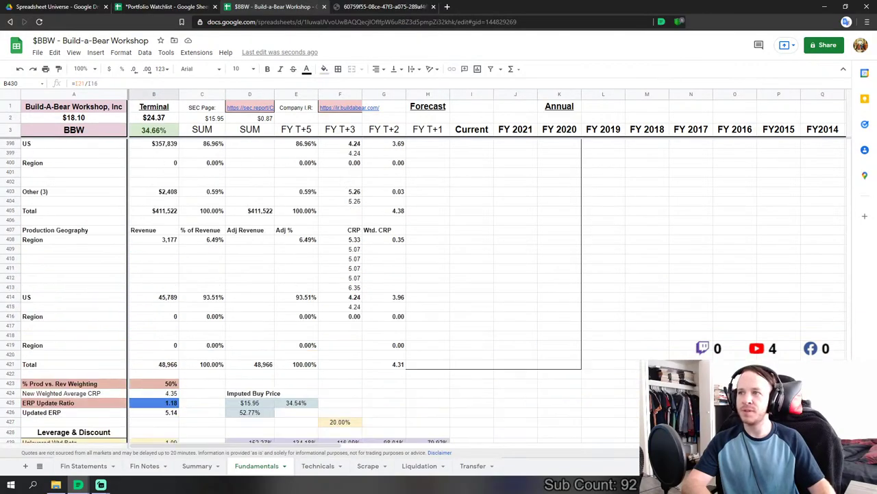
{"action": "left_click_drag", "start_coordinate": [849, 381], "coordinate": [849, 204]}
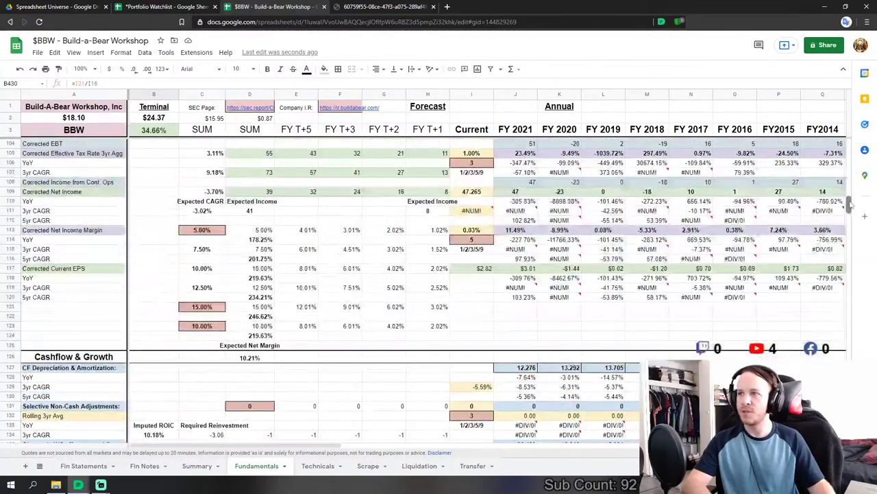
{"action": "left_click", "coordinate": [472, 326]}
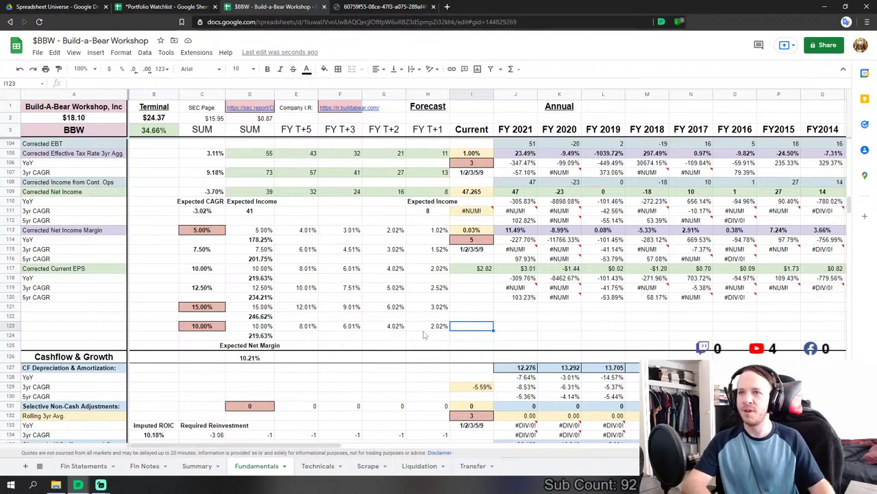
{"action": "scroll", "coordinate": [414, 310], "scroll_direction": "right", "scroll_amount": 2}
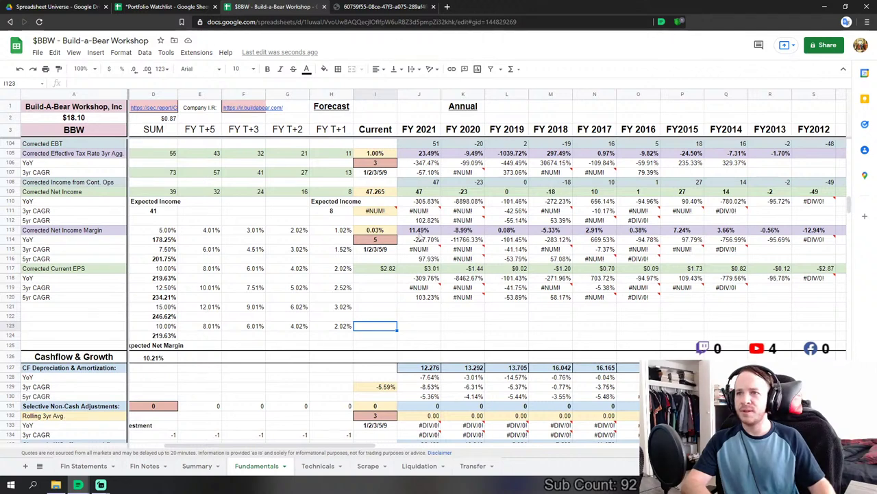
{"action": "left_click_drag", "start_coordinate": [420, 233], "coordinate": [458, 235]}
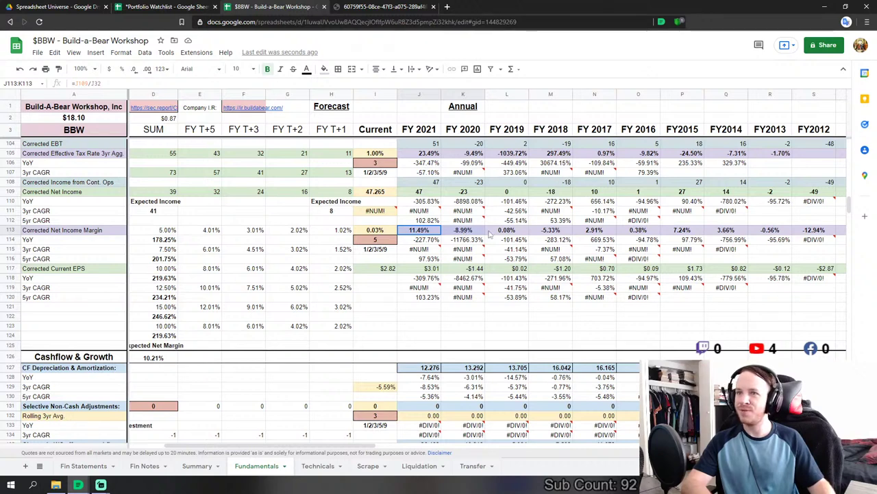
{"action": "left_click_drag", "start_coordinate": [463, 235], "coordinate": [431, 233]}
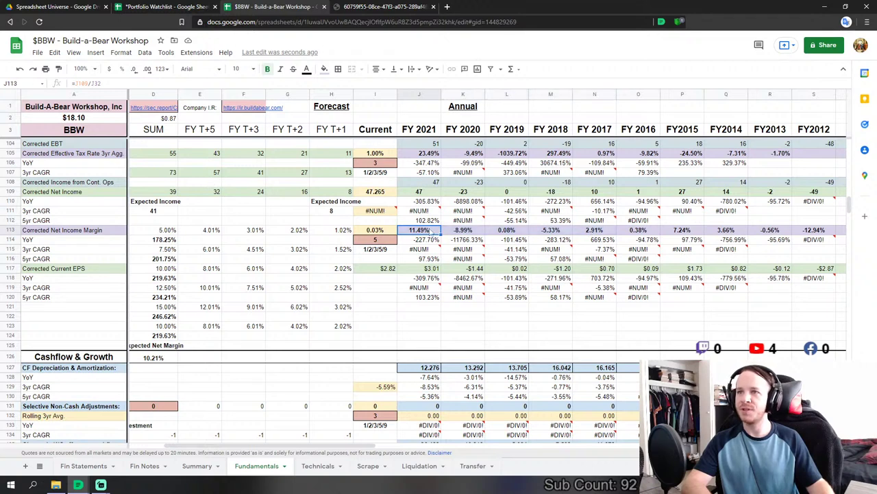
{"action": "left_click", "coordinate": [412, 268]}
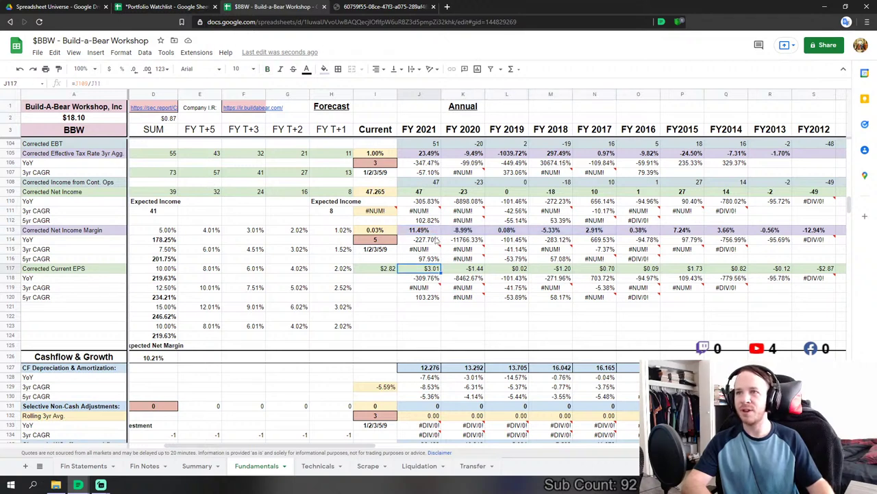
{"action": "left_click", "coordinate": [415, 231]}
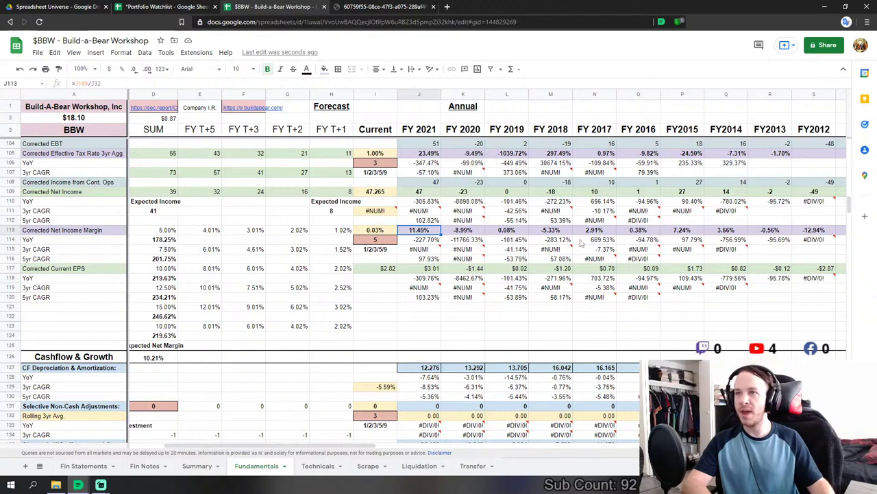
{"action": "scroll", "coordinate": [452, 270], "scroll_direction": "up", "scroll_amount": 5}
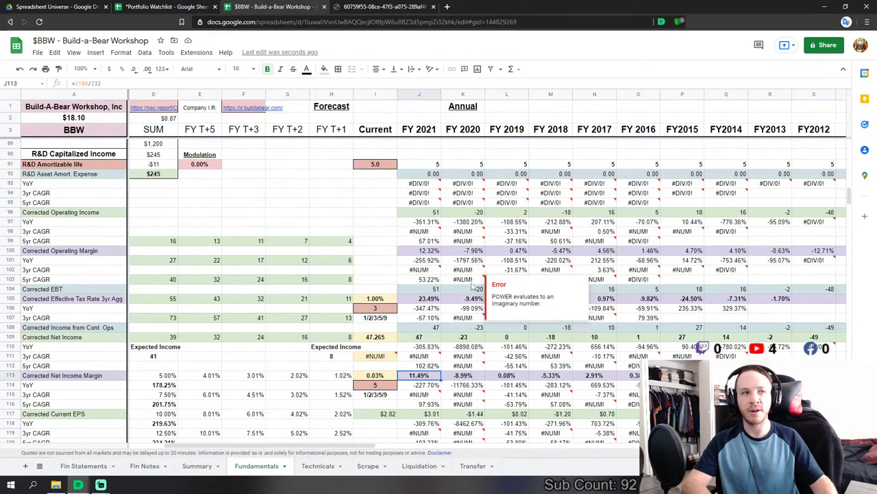
{"action": "scroll", "coordinate": [453, 271], "scroll_direction": "down", "scroll_amount": 2}
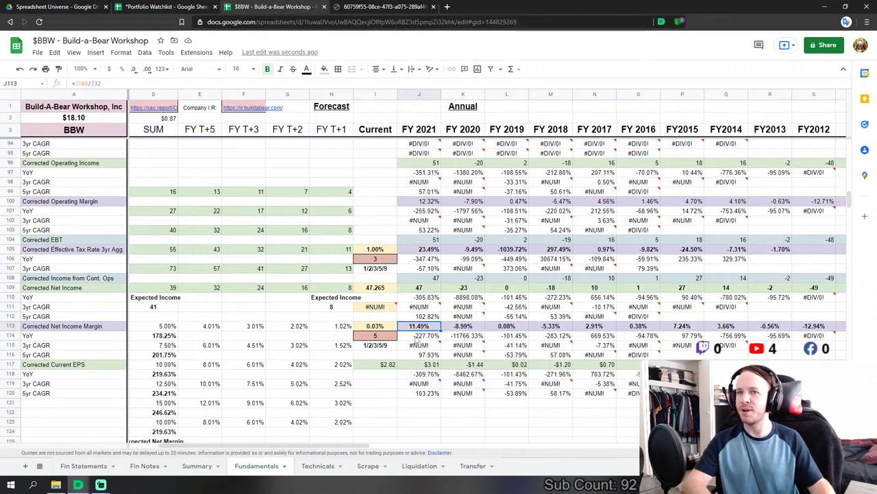
{"action": "scroll", "coordinate": [415, 364], "scroll_direction": "down", "scroll_amount": 1}
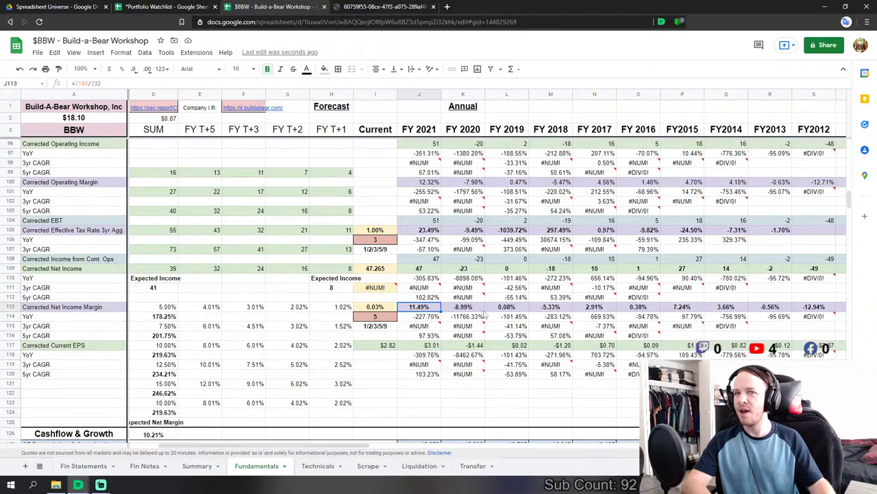
{"action": "scroll", "coordinate": [419, 425], "scroll_direction": "up", "scroll_amount": 1}
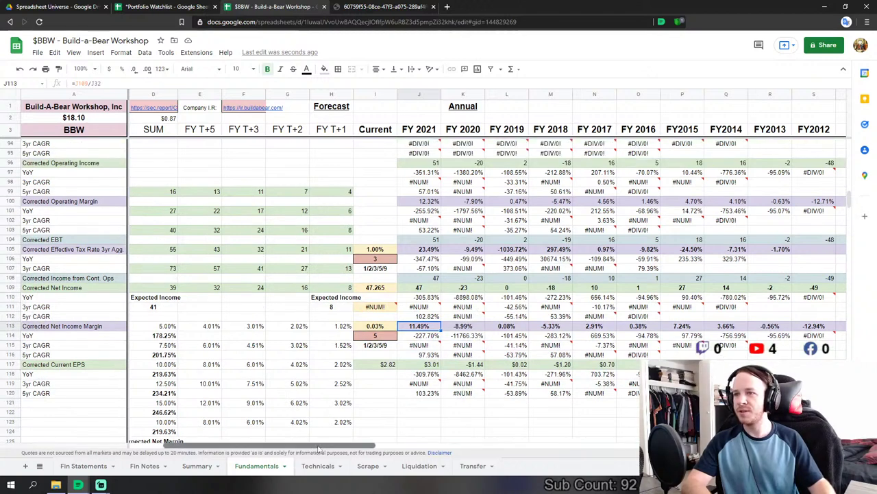
{"action": "scroll", "coordinate": [435, 372], "scroll_direction": "right", "scroll_amount": 2}
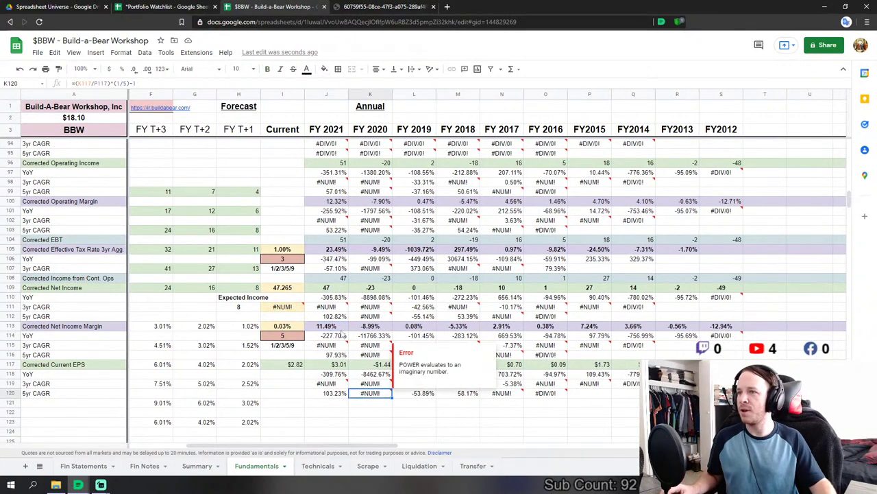
{"action": "left_click_drag", "start_coordinate": [326, 326], "coordinate": [694, 328]}
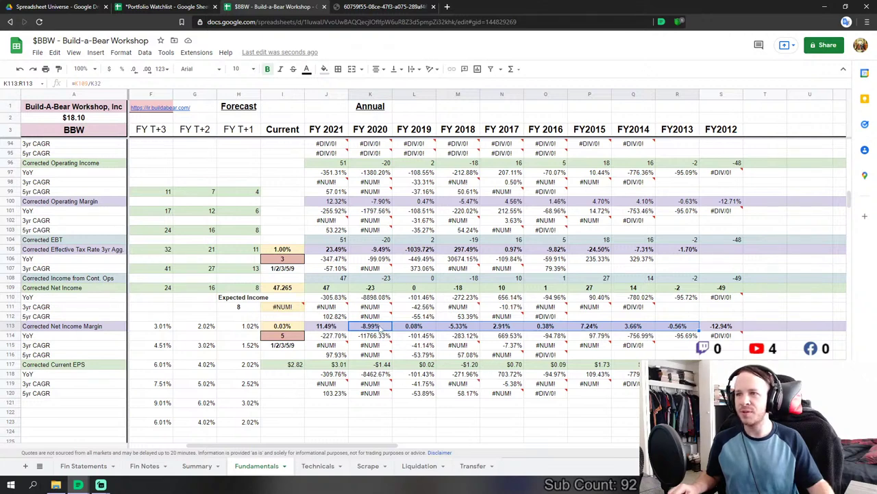
{"action": "left_click", "coordinate": [598, 329], "text": "ctrl"}
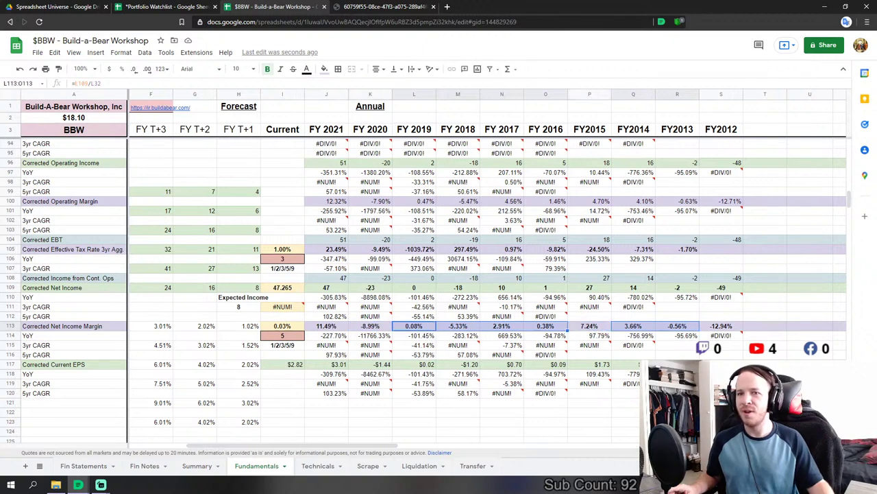
{"action": "left_click", "coordinate": [415, 364]}
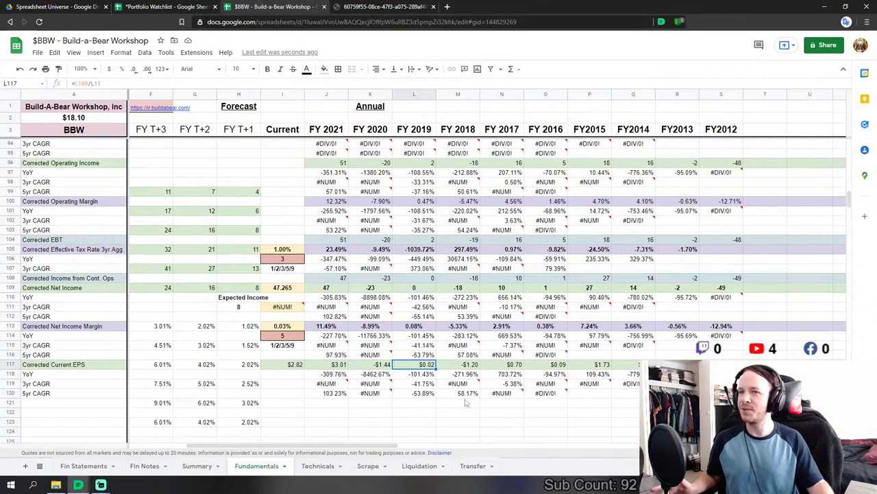
{"action": "left_click_drag", "start_coordinate": [395, 444], "coordinate": [299, 456]}
{"action": "scroll", "coordinate": [678, 245], "scroll_direction": "down", "scroll_amount": 5}
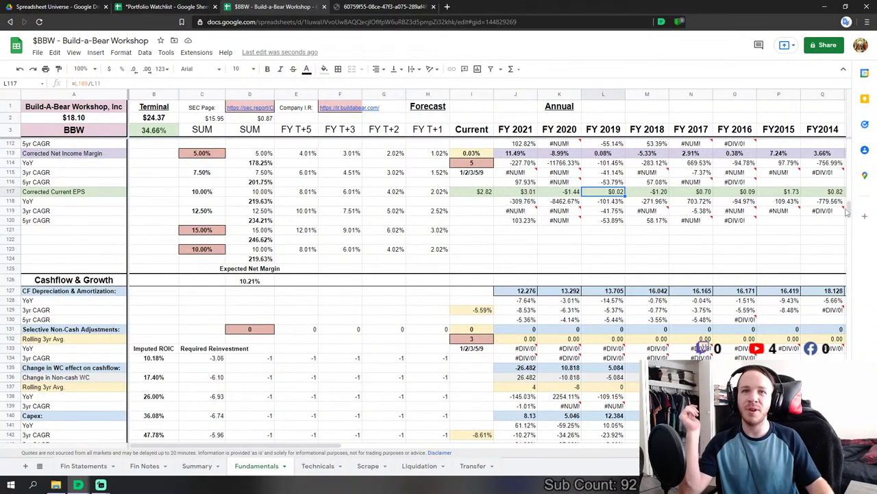
- Inspect the Segments & Beta table's 5.81% total Adj. Net Margin and I388 Sales/Capital formula
{"action": "left_click_drag", "start_coordinate": [848, 212], "coordinate": [839, 360]}
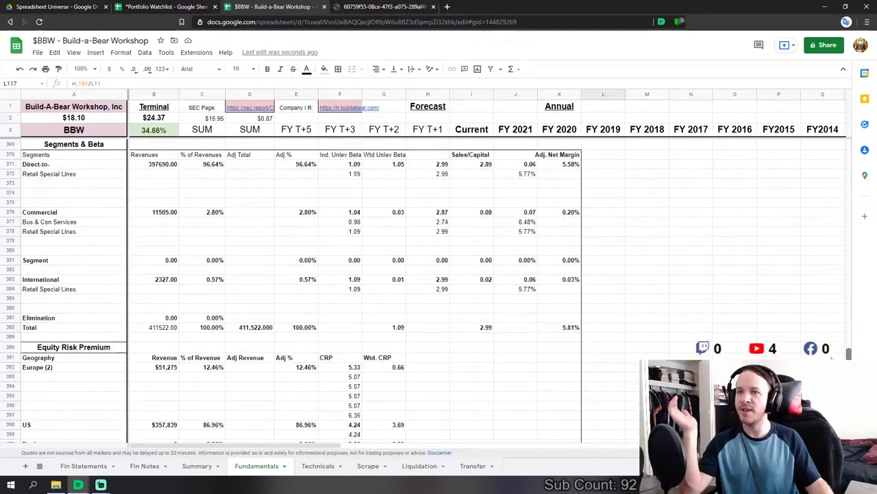
{"action": "left_click", "coordinate": [570, 328]}
{"action": "scroll", "coordinate": [625, 332], "scroll_direction": "up", "scroll_amount": 1}
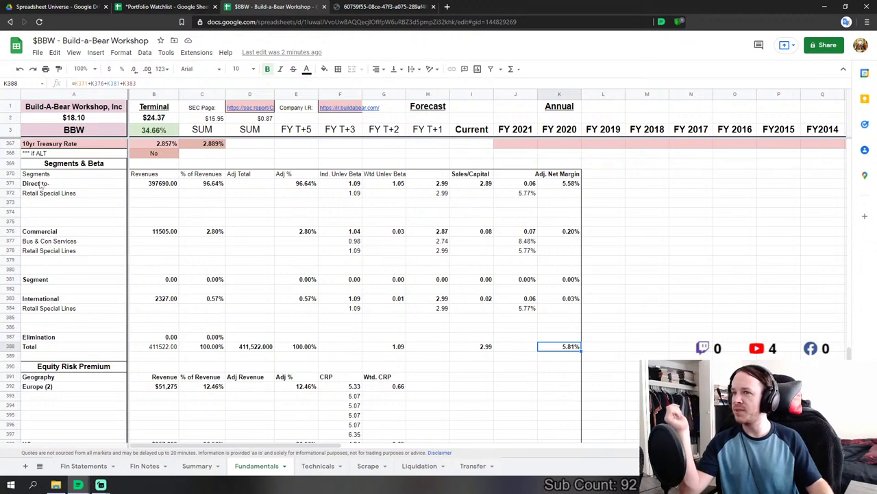
{"action": "left_click_drag", "start_coordinate": [43, 184], "coordinate": [511, 363]}
{"action": "left_click", "coordinate": [507, 366]}
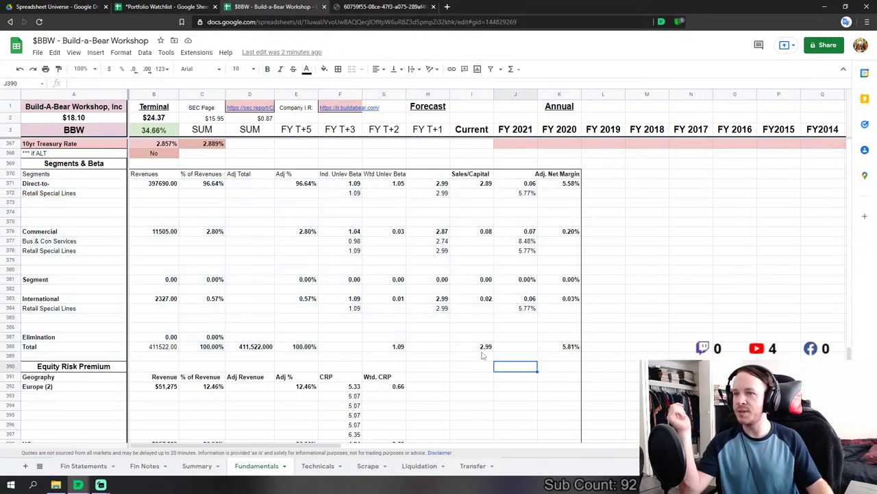
{"action": "left_click", "coordinate": [482, 347]}
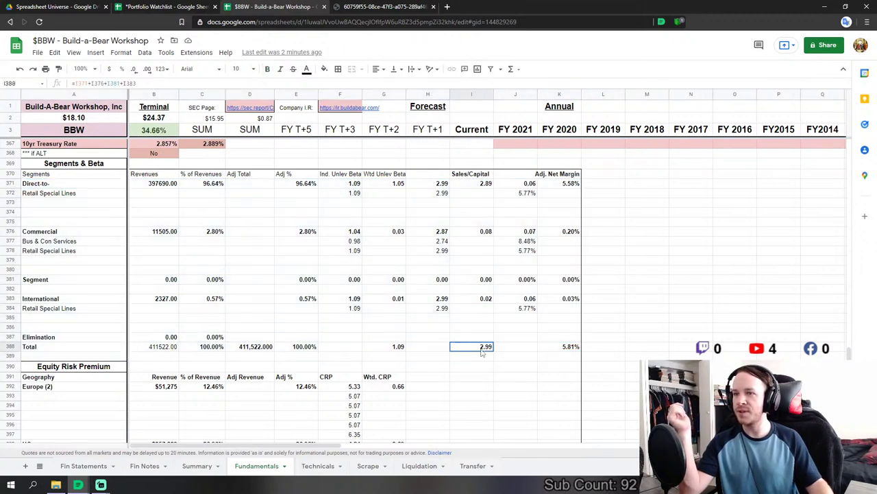
{"action": "left_click", "coordinate": [574, 347]}
- Recheck the total Sales/Capital and Adj. Net Margin, then return up toward row 98
{"action": "scroll", "coordinate": [568, 332], "scroll_direction": "up", "scroll_amount": 2}
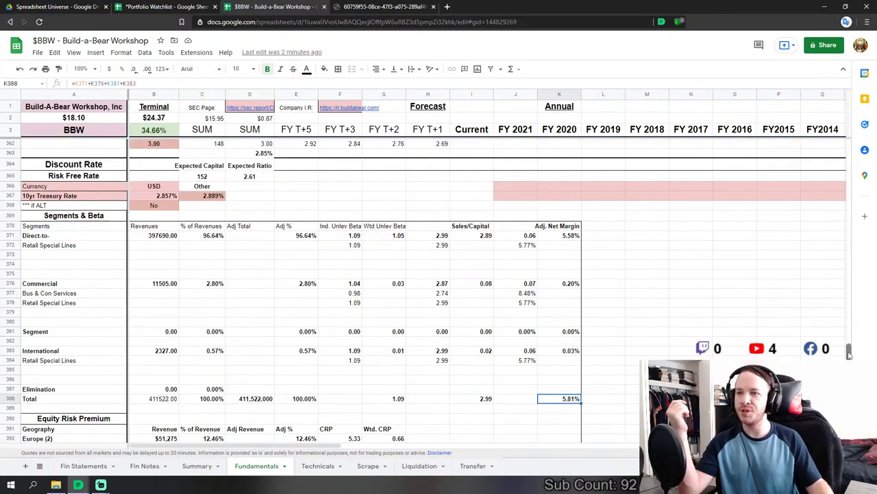
{"action": "left_click", "coordinate": [483, 400]}
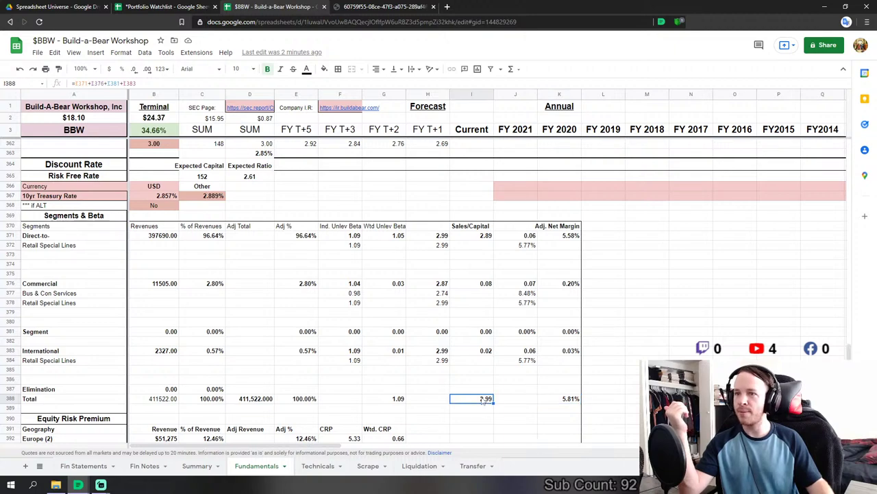
{"action": "scroll", "coordinate": [541, 272], "scroll_direction": "up", "scroll_amount": 5}
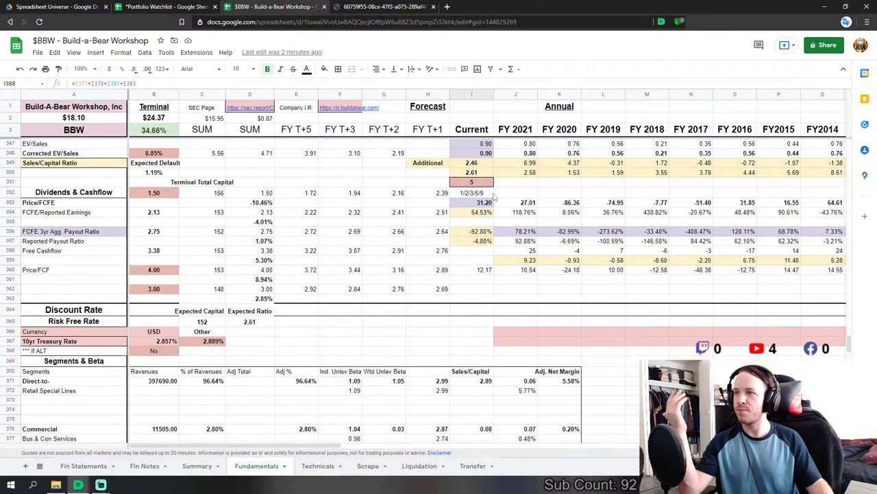
{"action": "scroll", "coordinate": [478, 210], "scroll_direction": "down", "scroll_amount": 7}
{"action": "left_click", "coordinate": [569, 347]}
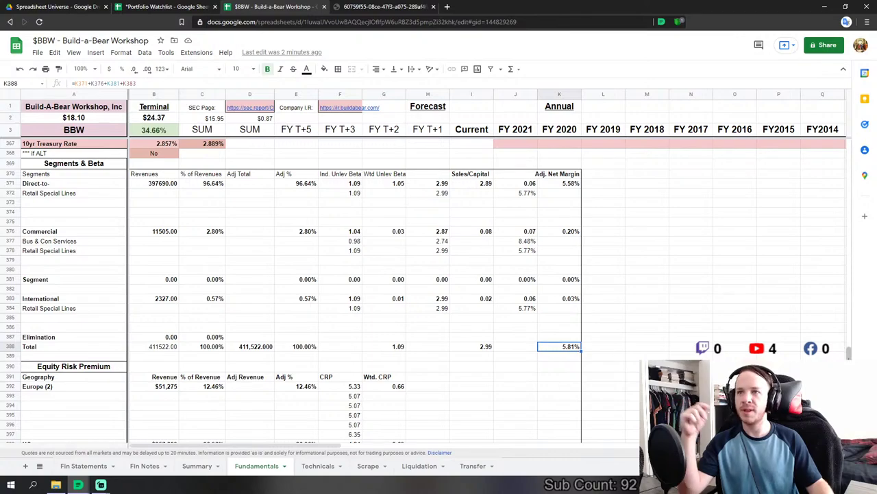
{"action": "left_click_drag", "start_coordinate": [849, 351], "coordinate": [820, 226]}
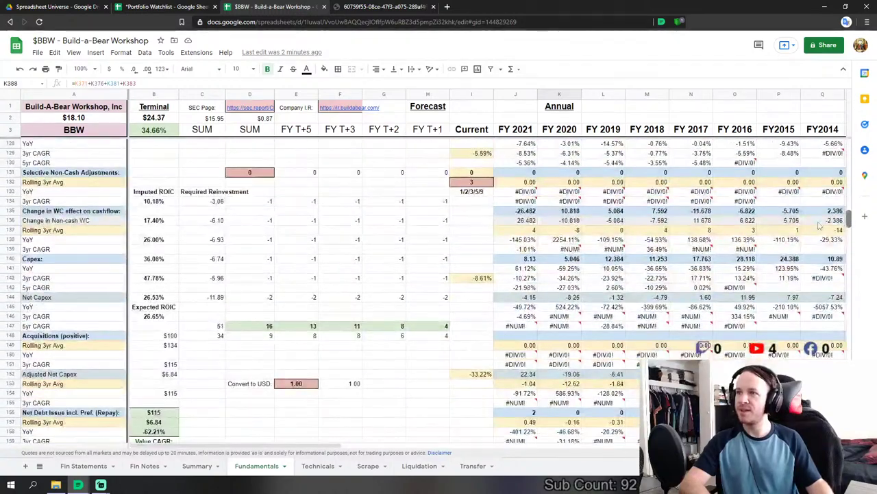
{"action": "scroll", "coordinate": [412, 272], "scroll_direction": "up", "scroll_amount": 5}
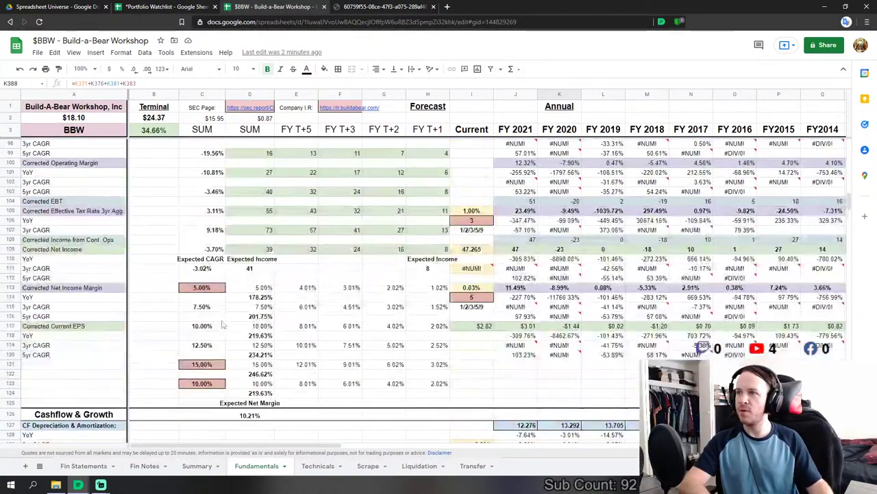
- Set the net income margin input in C113 to 2%
{"action": "left_click", "coordinate": [164, 300]}
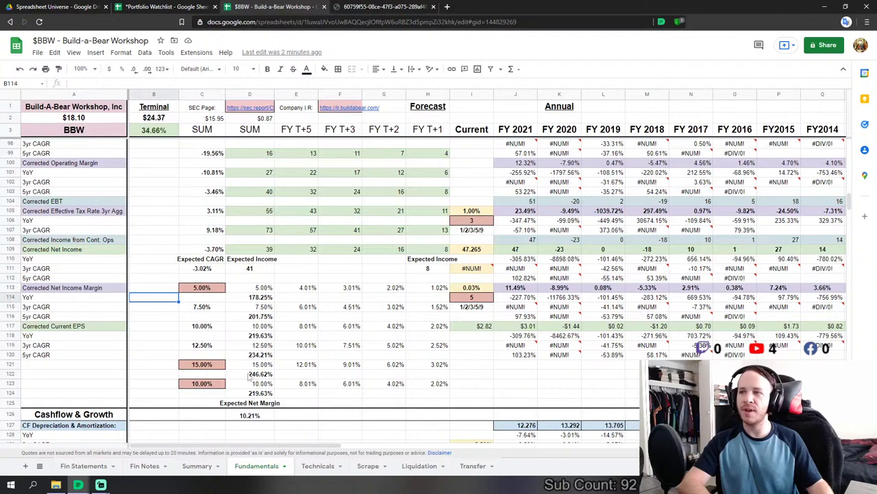
{"action": "left_click", "coordinate": [209, 291]}
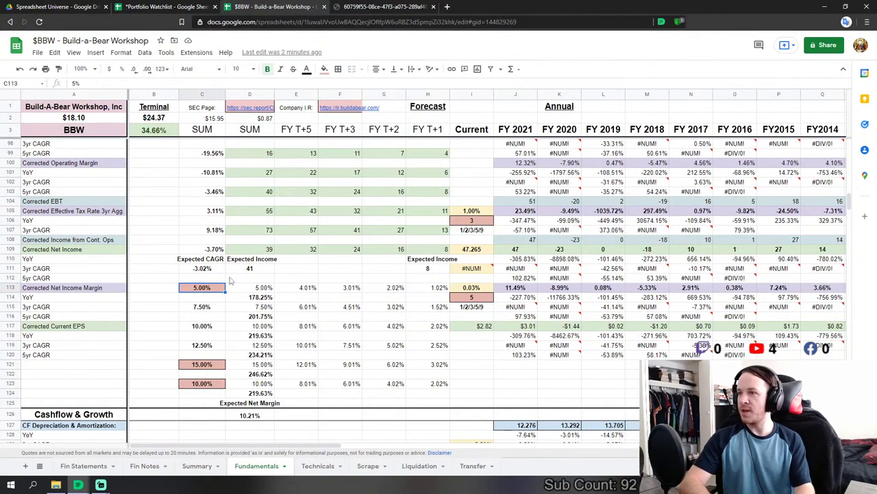
{"action": "type", "text": "2"}
{"action": "key", "text": "Return"}
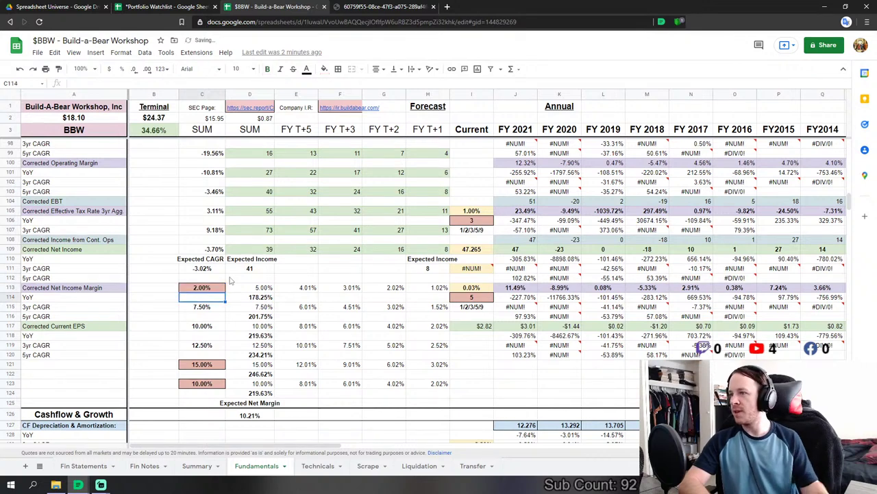
- Set the growth inputs to 8% in C121 and 6% in C123
{"action": "left_click", "coordinate": [200, 364]}
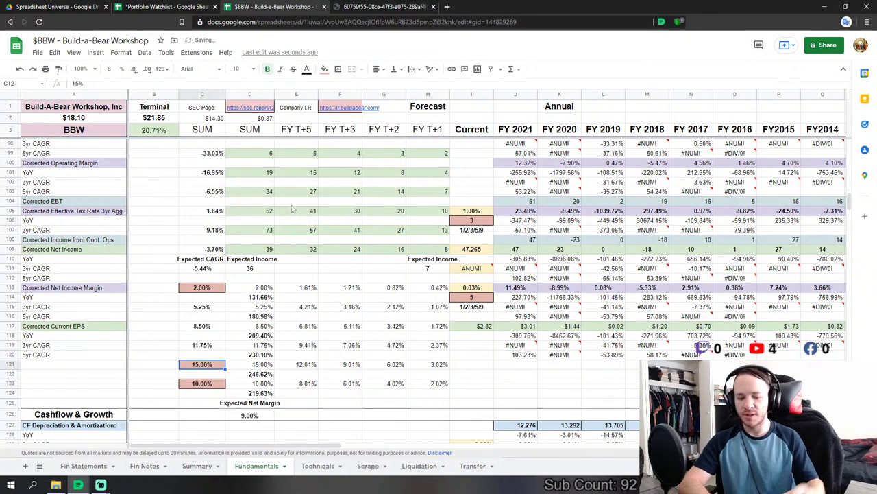
{"action": "type", "text": "7"}
{"action": "key", "text": "Return"}
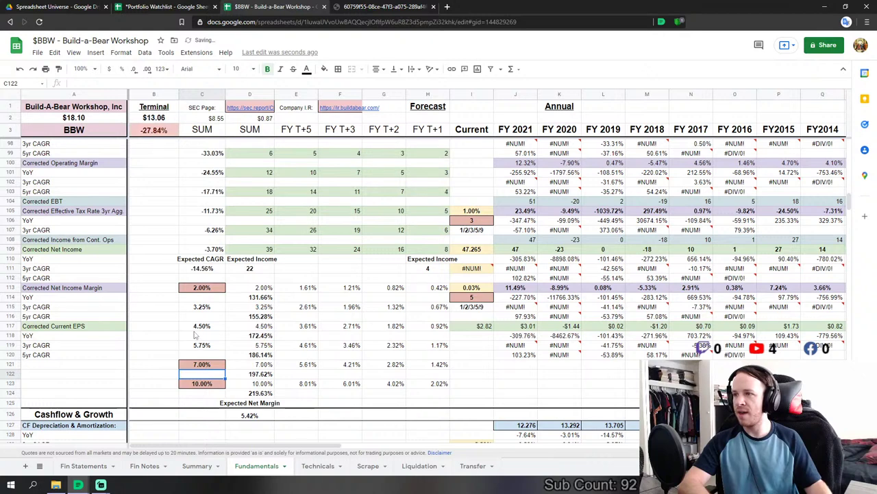
{"action": "key", "text": "Up"}
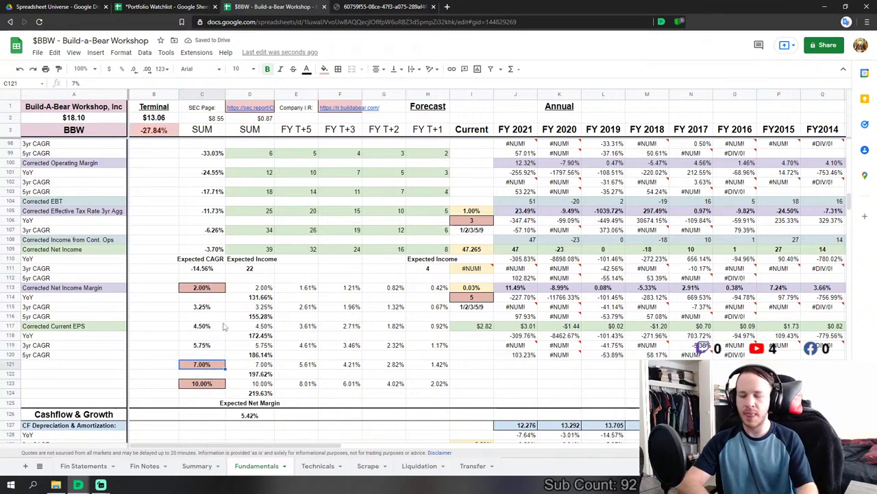
{"action": "type", "text": "8"}
{"action": "key", "text": "Return"}
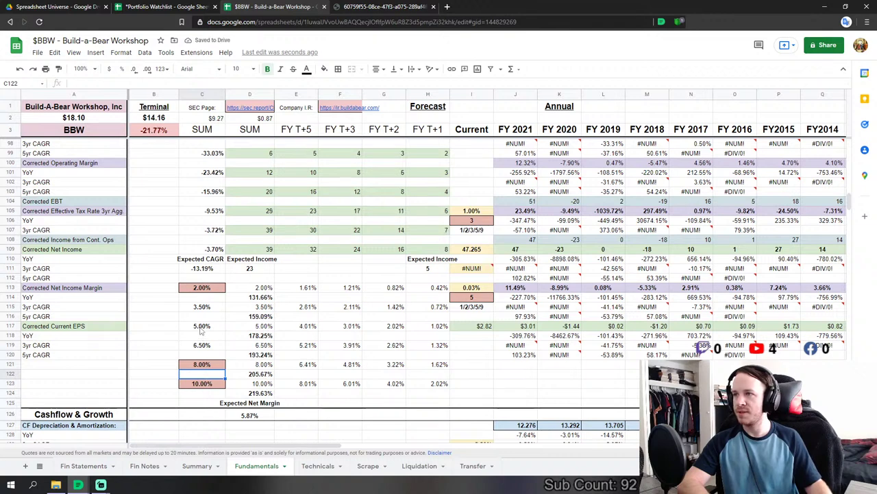
{"action": "left_click", "coordinate": [212, 386]}
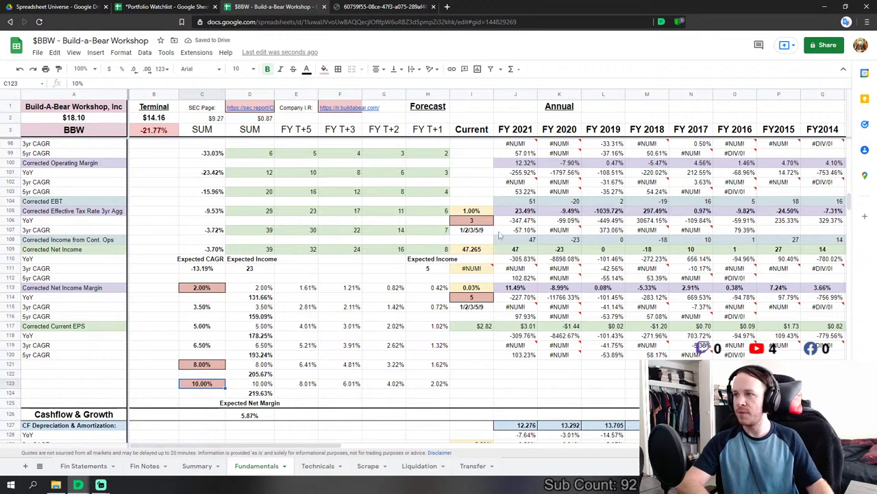
{"action": "type", "text": "6"}
{"action": "key", "text": "Return"}
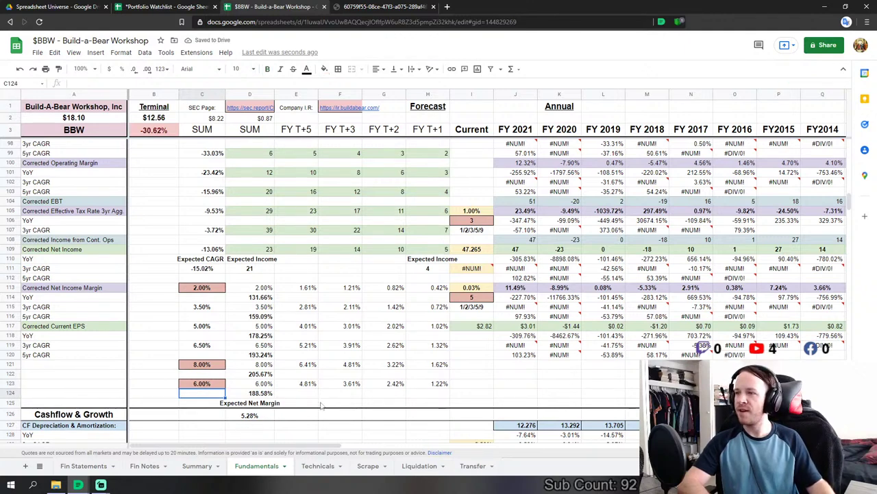
{"action": "scroll", "coordinate": [405, 358], "scroll_direction": "up", "scroll_amount": 4}
{"action": "left_click", "coordinate": [357, 359]}
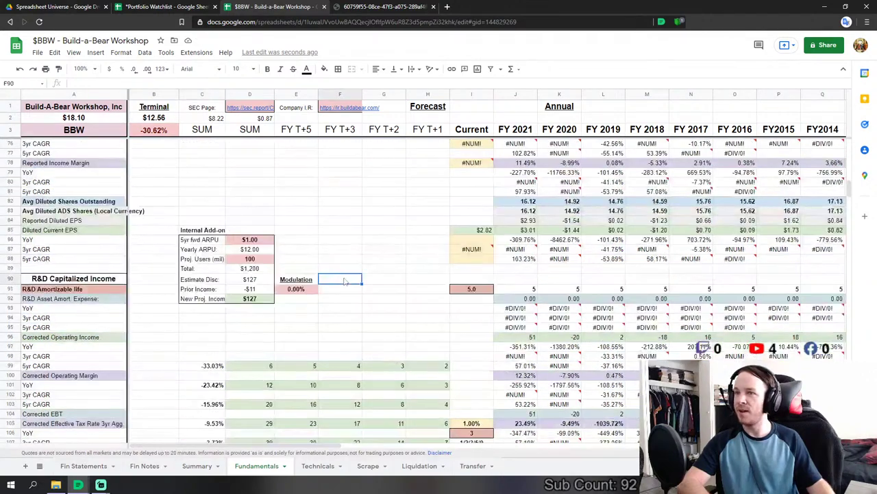
{"action": "scroll", "coordinate": [365, 338], "scroll_direction": "up", "scroll_amount": 4}
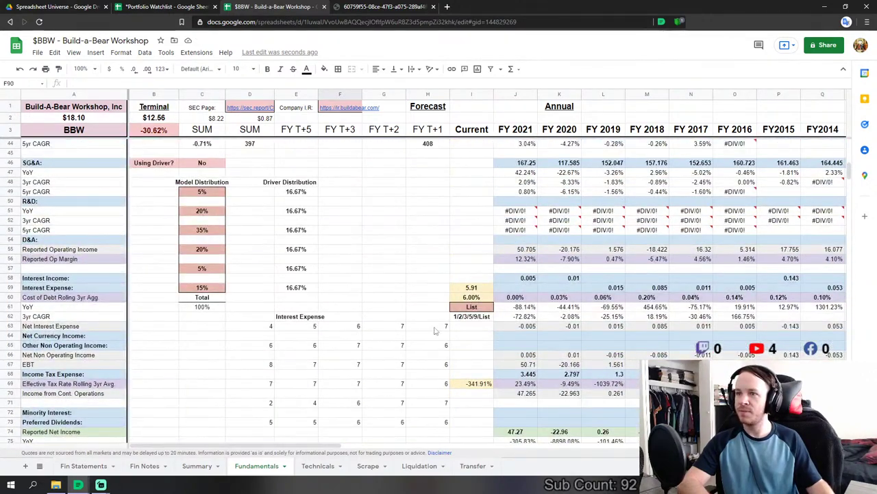
{"action": "scroll", "coordinate": [430, 343], "scroll_direction": "up", "scroll_amount": 3}
{"action": "scroll", "coordinate": [419, 329], "scroll_direction": "up", "scroll_amount": 3}
{"action": "scroll", "coordinate": [382, 327], "scroll_direction": "down", "scroll_amount": 2}
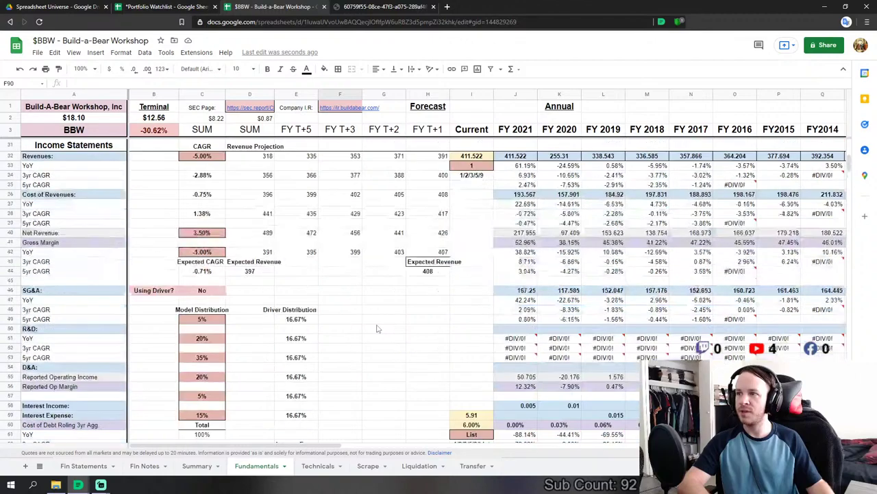
{"action": "scroll", "coordinate": [499, 319], "scroll_direction": "down", "scroll_amount": 15}
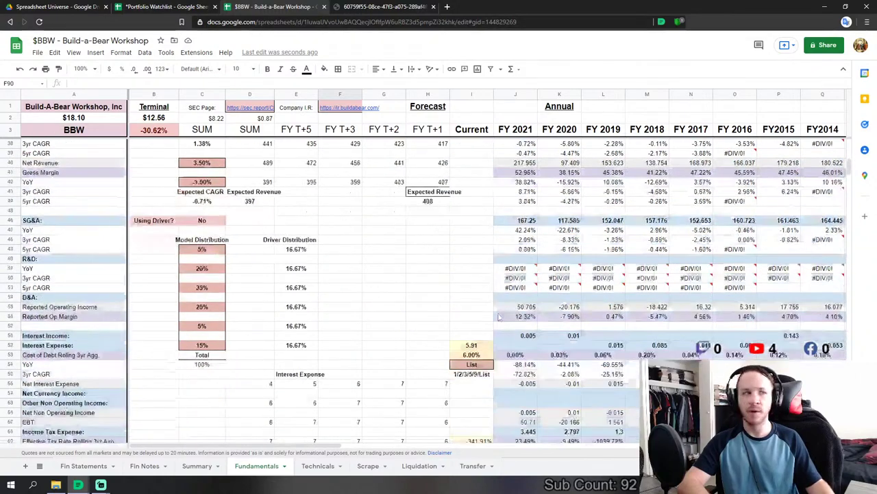
{"action": "scroll", "coordinate": [498, 318], "scroll_direction": "down", "scroll_amount": 8}
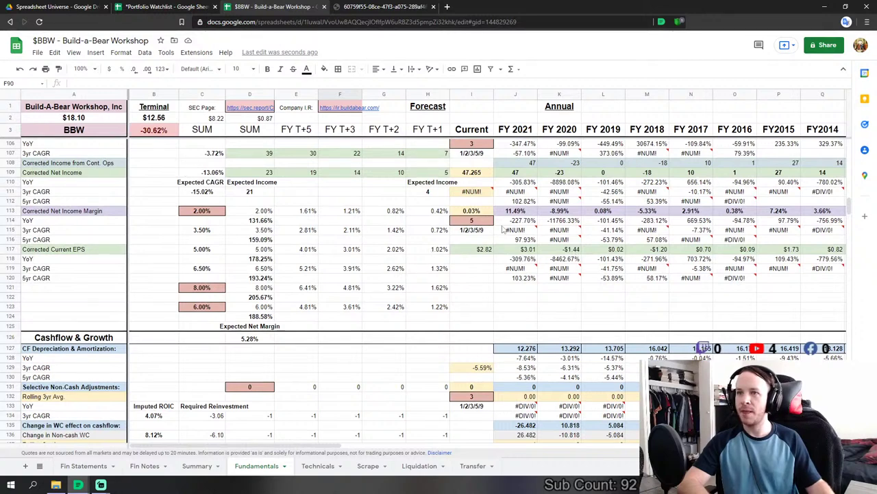
- Change the I114 lookback from 5 to 1, then put 5 back
{"action": "left_click", "coordinate": [470, 220]}
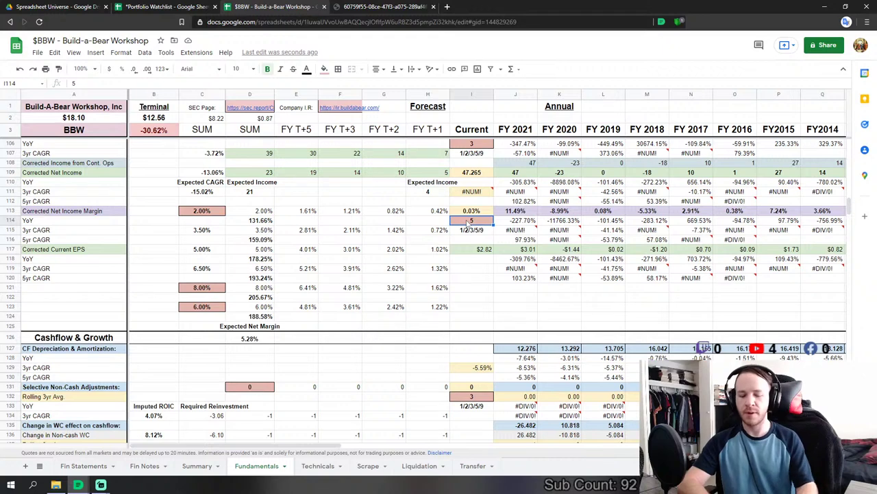
{"action": "type", "text": "1"}
{"action": "key", "text": "Return"}
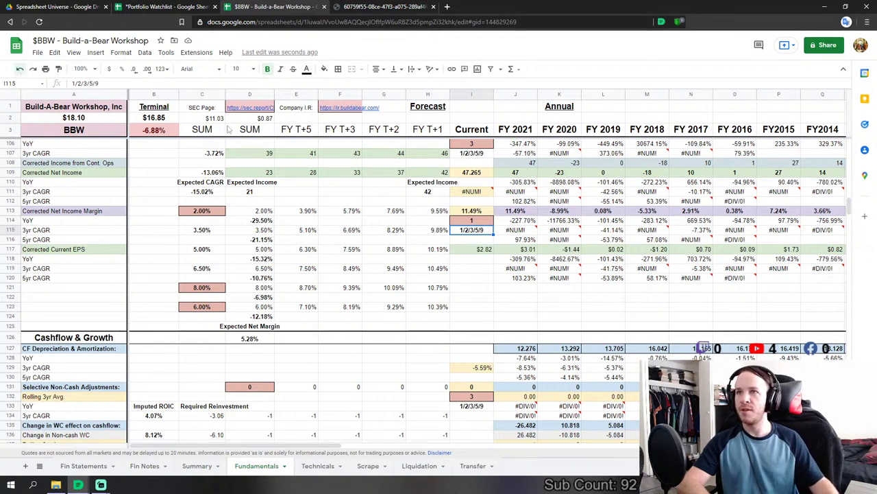
{"action": "key", "text": "Up"}
{"action": "type", "text": "5"}
{"action": "key", "text": "Return"}
{"action": "key", "text": "Up"}
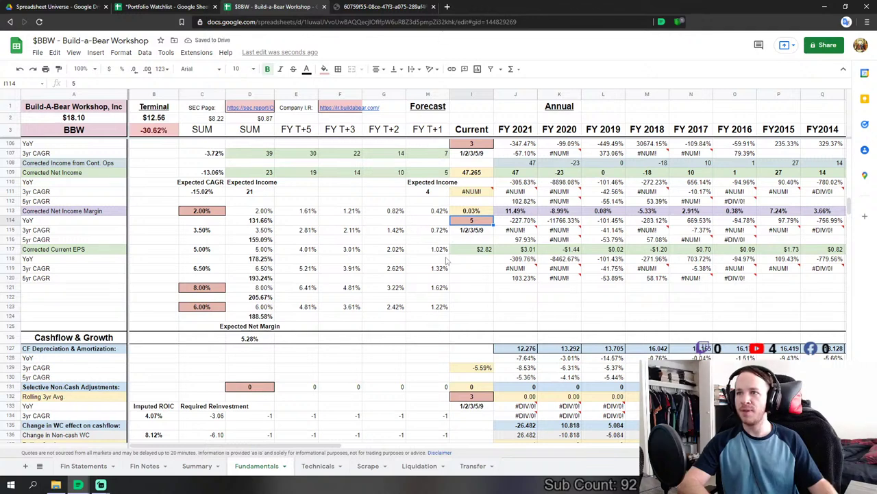
- Undo and redo the edits so I114 stays at 1, and check N120's error
{"action": "left_click", "coordinate": [20, 69]}
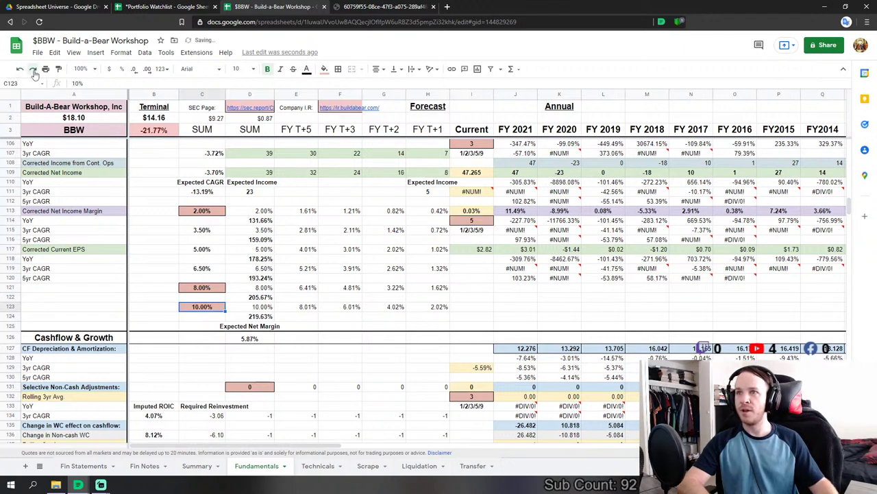
{"action": "left_click", "coordinate": [33, 71]}
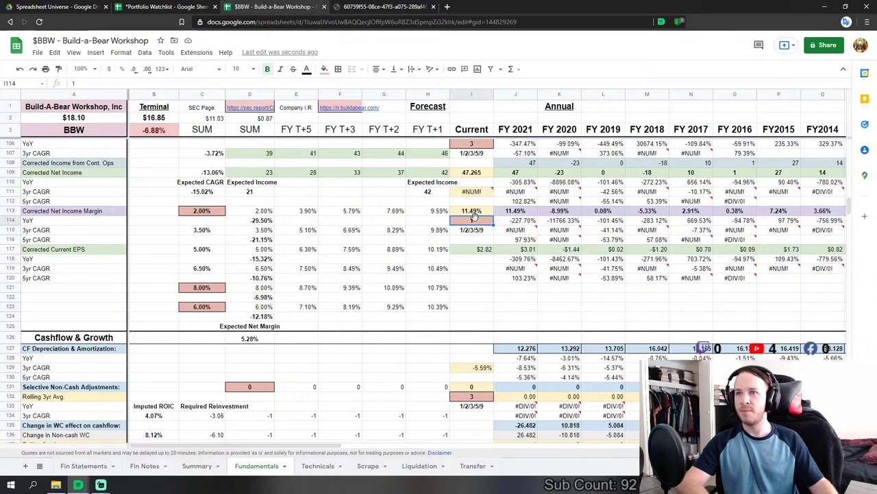
{"action": "left_click", "coordinate": [675, 278]}
{"action": "left_click", "coordinate": [472, 220]}
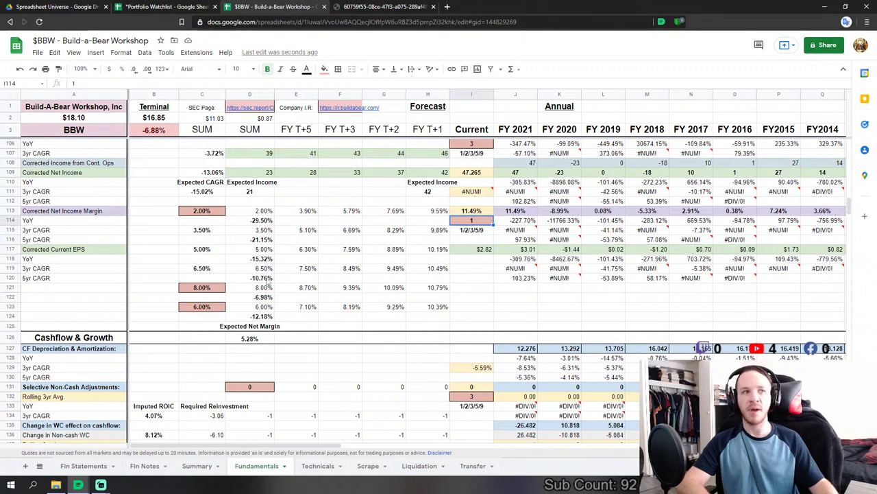
{"action": "left_click", "coordinate": [169, 241]}
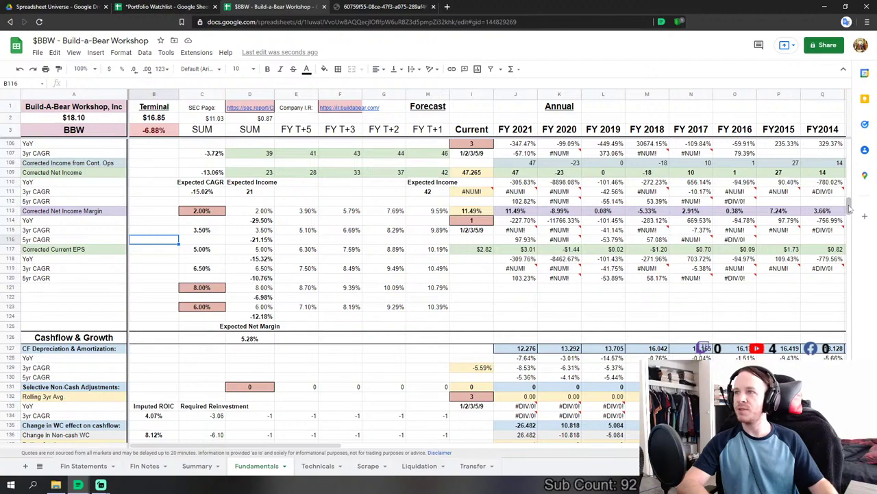
{"action": "scroll", "coordinate": [201, 214], "scroll_direction": "down", "scroll_amount": 8}
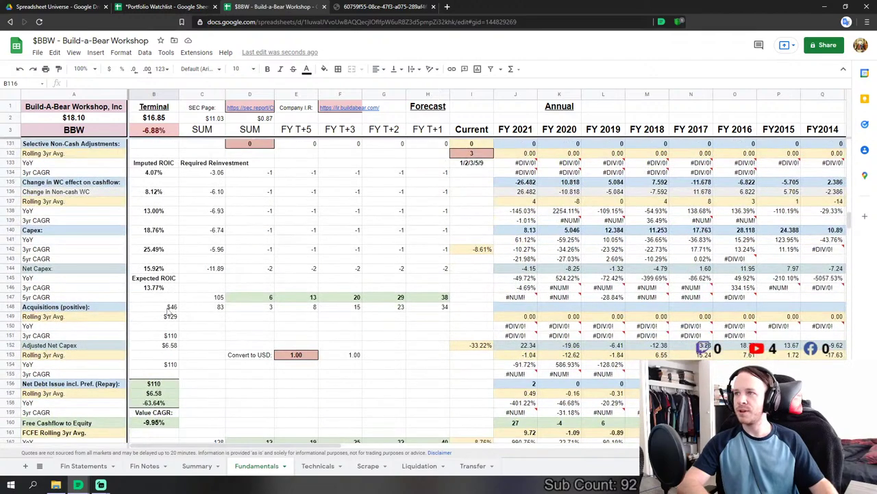
{"action": "scroll", "coordinate": [261, 305], "scroll_direction": "down", "scroll_amount": 20}
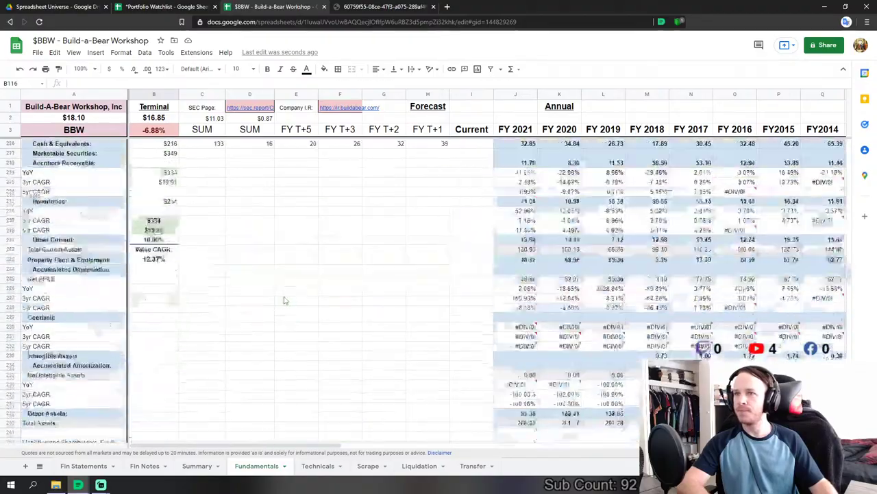
{"action": "scroll", "coordinate": [285, 300], "scroll_direction": "down", "scroll_amount": 5}
{"action": "scroll", "coordinate": [212, 234], "scroll_direction": "up", "scroll_amount": 15}
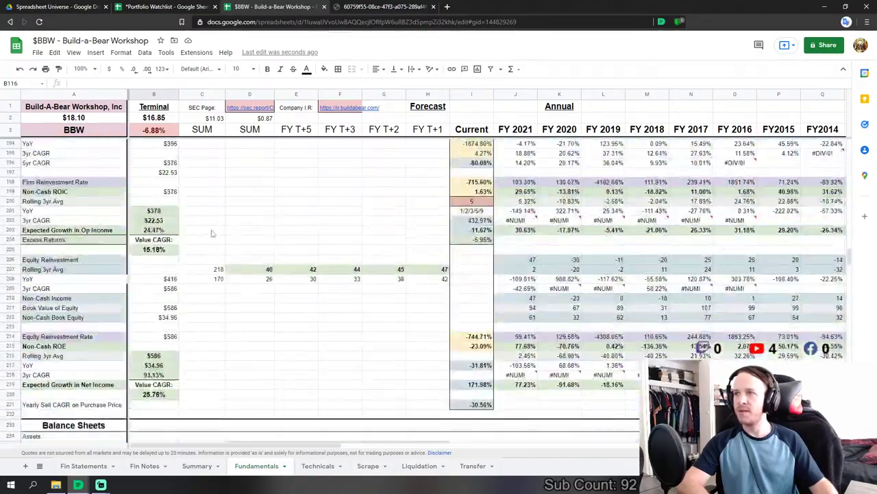
{"action": "scroll", "coordinate": [213, 233], "scroll_direction": "up", "scroll_amount": 20}
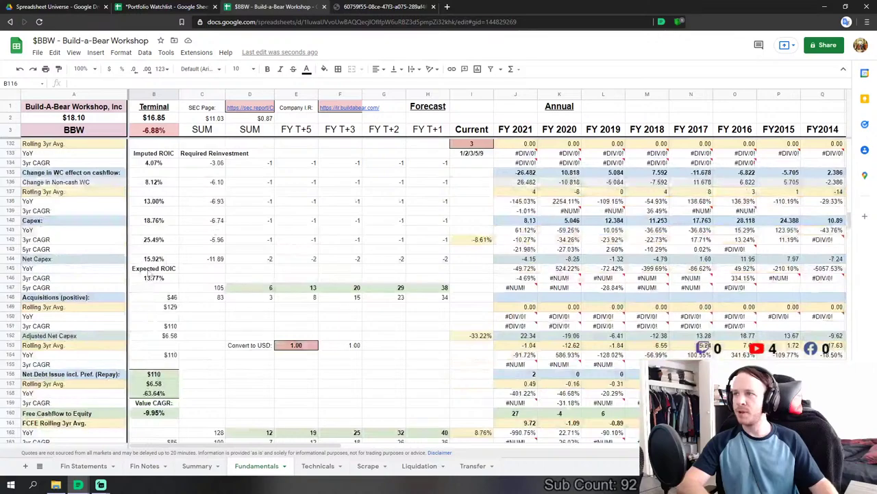
{"action": "left_click", "coordinate": [155, 280]}
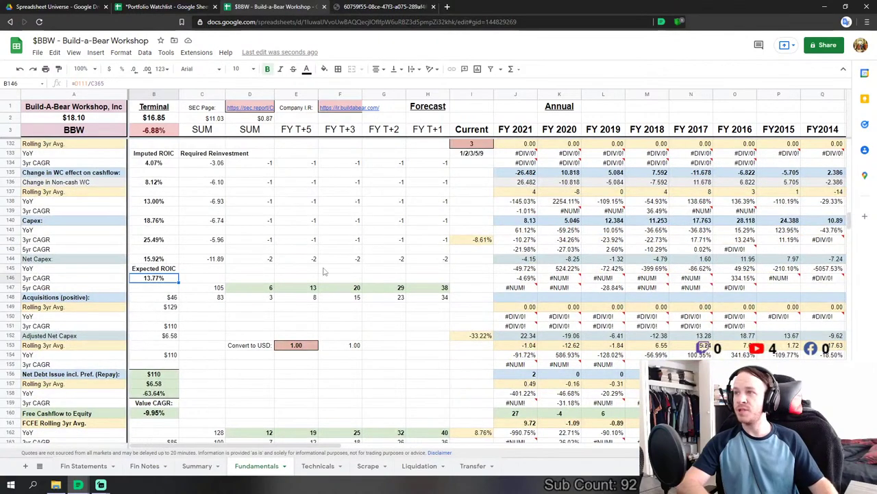
{"action": "scroll", "coordinate": [324, 283], "scroll_direction": "up", "scroll_amount": 2}
{"action": "scroll", "coordinate": [324, 283], "scroll_direction": "down", "scroll_amount": 15}
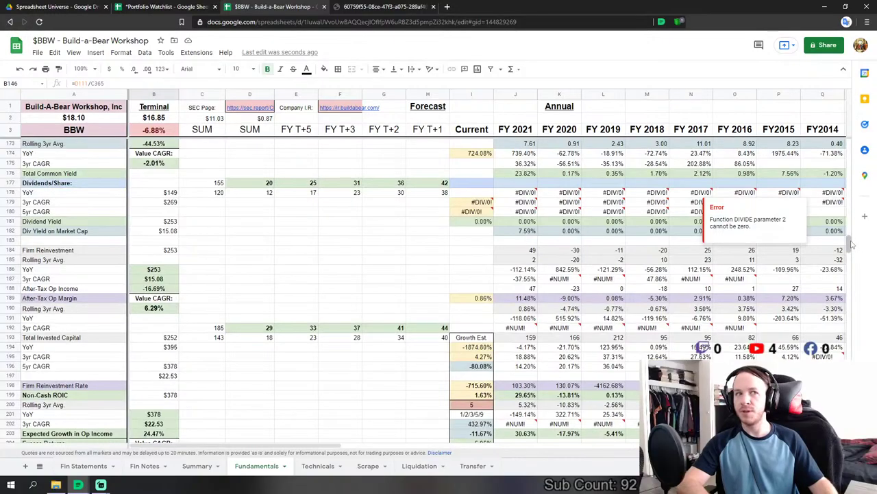
{"action": "left_click_drag", "start_coordinate": [850, 244], "coordinate": [874, 343]}
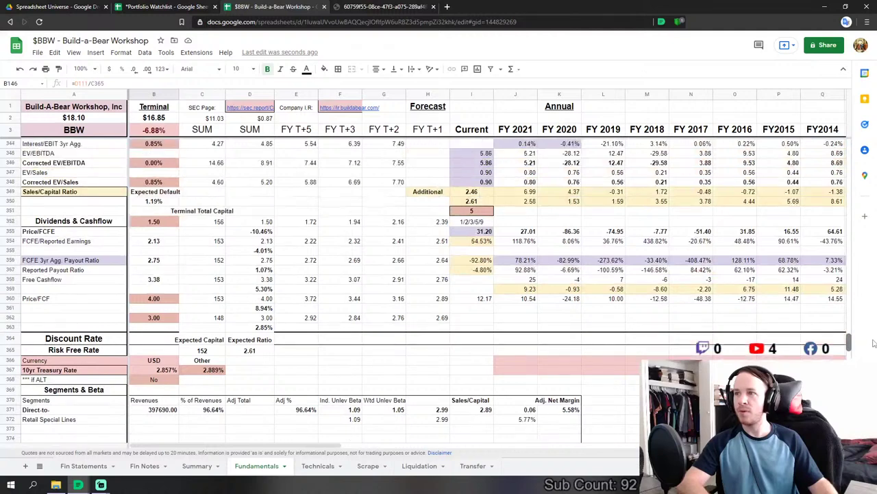
{"action": "left_click", "coordinate": [285, 206]}
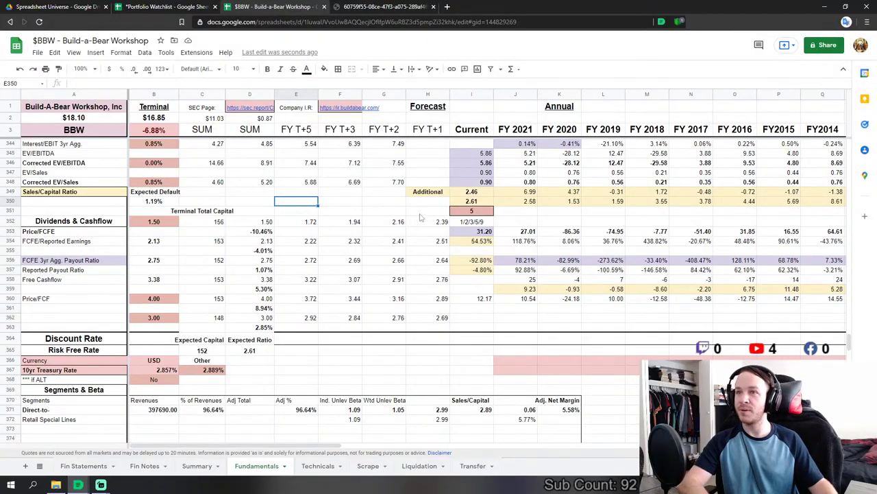
{"action": "left_click_drag", "start_coordinate": [848, 339], "coordinate": [865, 212]}
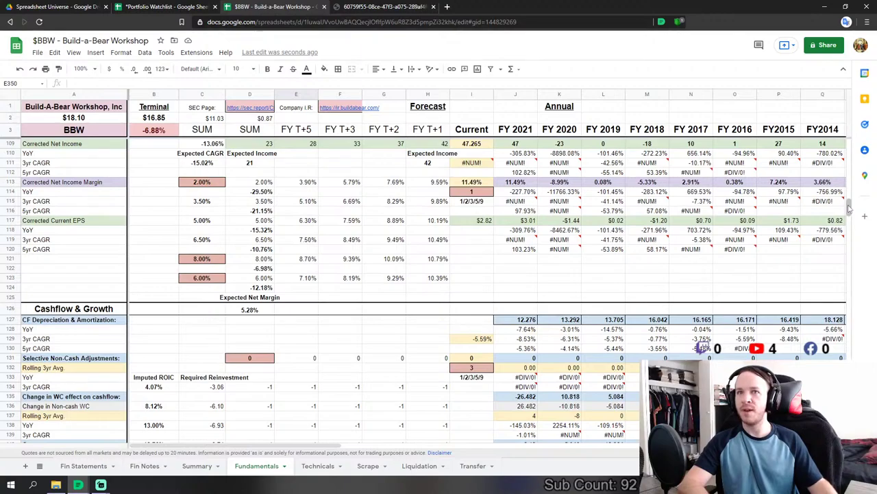
{"action": "left_click_drag", "start_coordinate": [848, 209], "coordinate": [858, 341]}
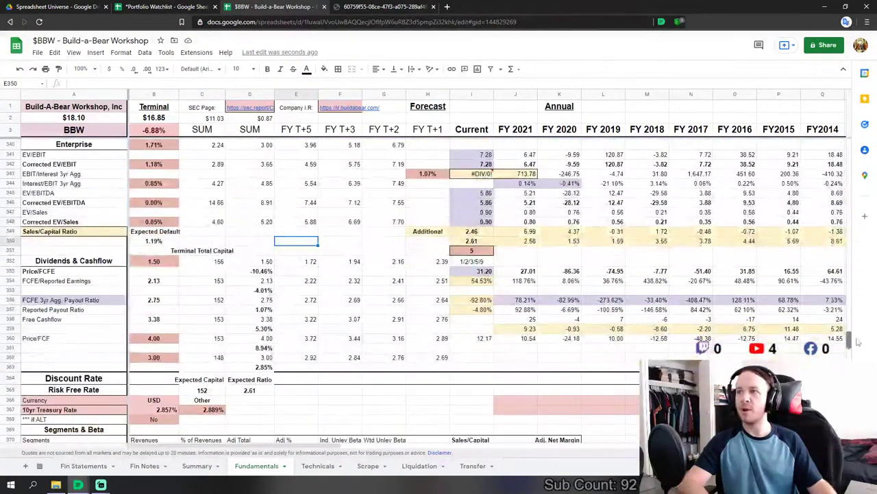
{"action": "scroll", "coordinate": [267, 284], "scroll_direction": "down", "scroll_amount": 2}
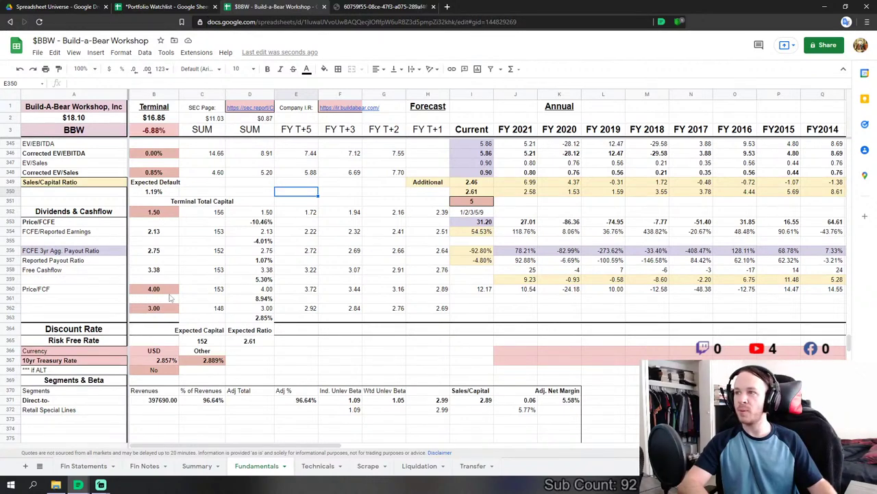
- Enter 2.5 in B362 and inspect the F356 formula showing the $16.74 terminal price
{"action": "left_click", "coordinate": [157, 310]}
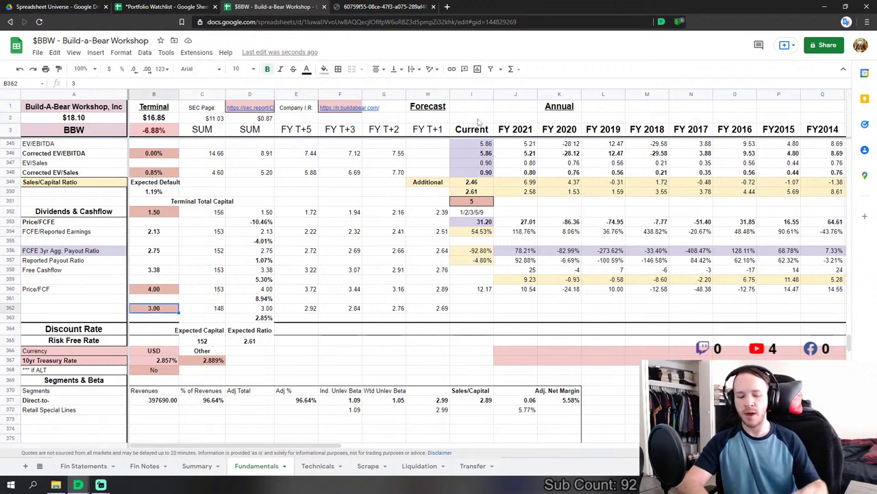
{"action": "type", "text": "2.5"}
{"action": "key", "text": "Return"}
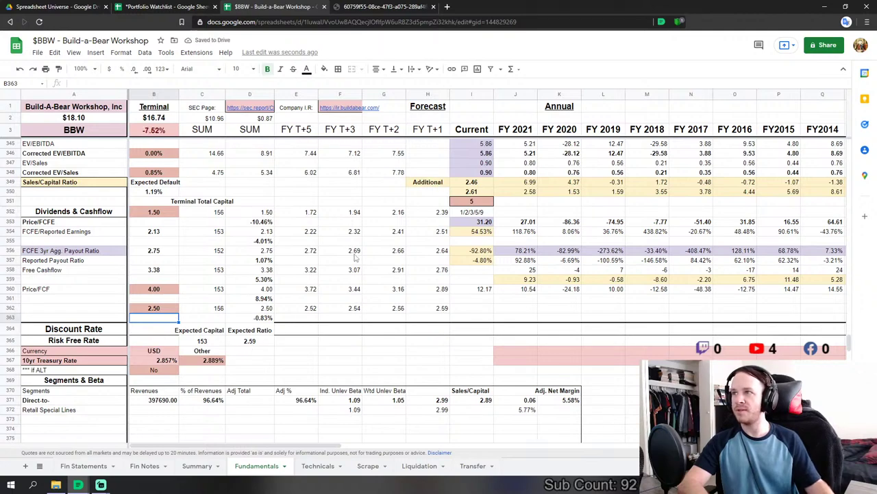
{"action": "left_click", "coordinate": [350, 250]}
{"action": "scroll", "coordinate": [357, 254], "scroll_direction": "down", "scroll_amount": 3}
{"action": "scroll", "coordinate": [309, 255], "scroll_direction": "up", "scroll_amount": 5}
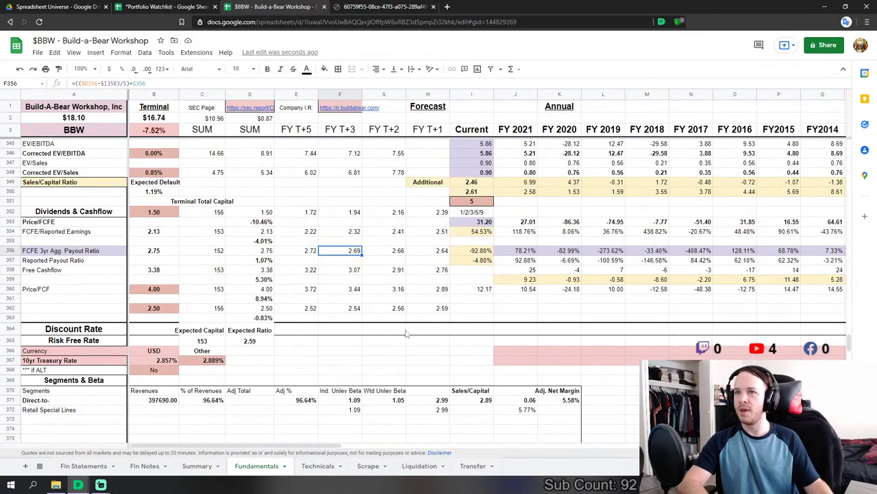
{"action": "scroll", "coordinate": [405, 334], "scroll_direction": "down", "scroll_amount": 15}
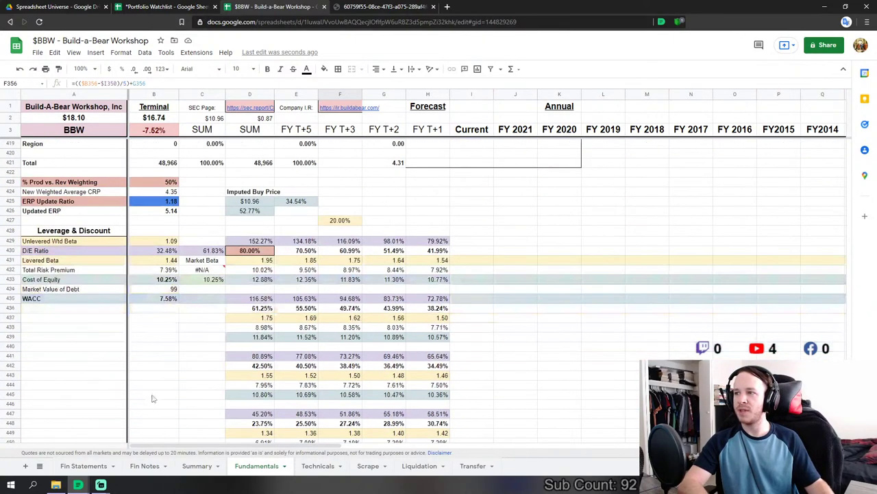
{"action": "left_click", "coordinate": [206, 465]}
{"action": "left_click", "coordinate": [266, 461]}
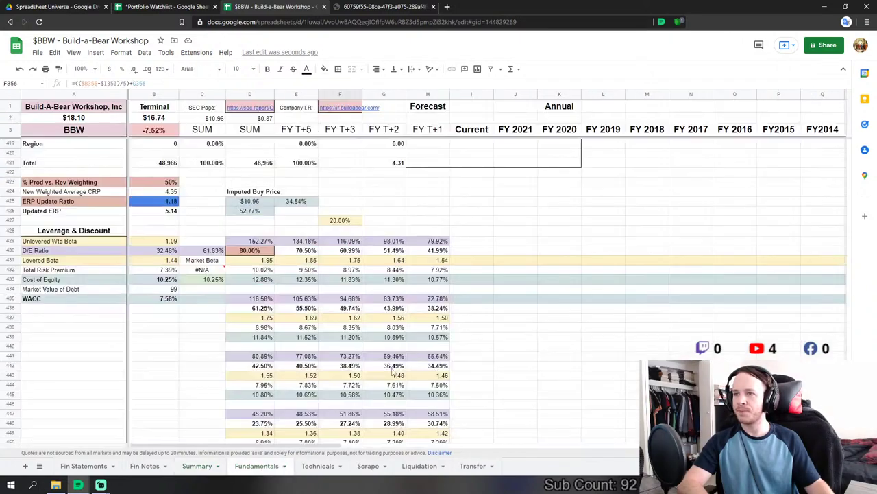
{"action": "scroll", "coordinate": [715, 297], "scroll_direction": "up", "scroll_amount": 3}
{"action": "scroll", "coordinate": [865, 302], "scroll_direction": "up", "scroll_amount": 20}
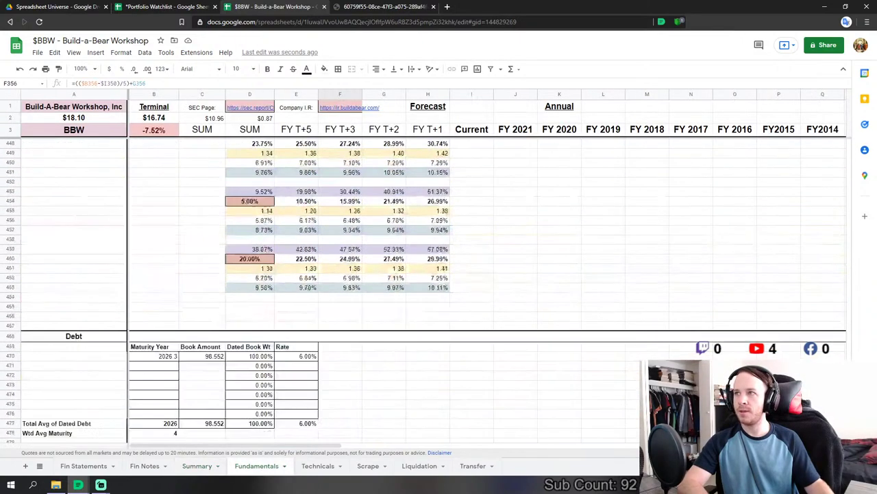
{"action": "scroll", "coordinate": [865, 302], "scroll_direction": "up", "scroll_amount": 20}
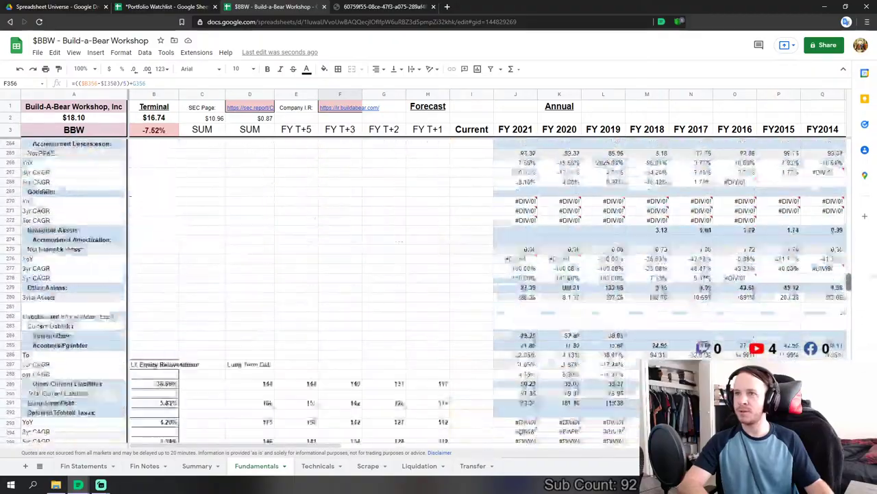
{"action": "scroll", "coordinate": [865, 211], "scroll_direction": "up", "scroll_amount": 15}
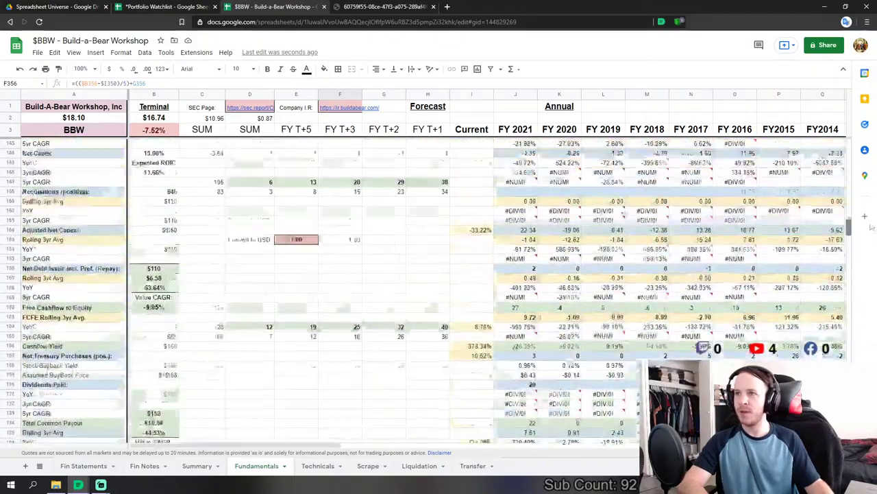
{"action": "scroll", "coordinate": [865, 211], "scroll_direction": "down", "scroll_amount": 5}
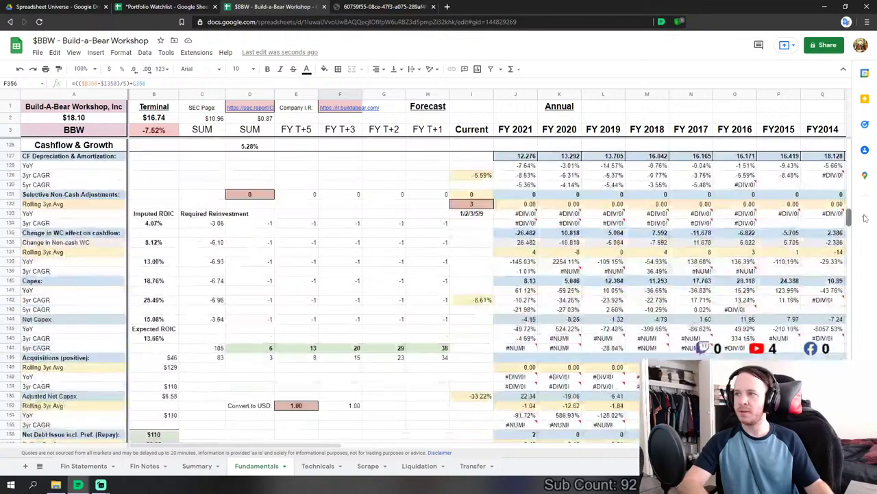
{"action": "scroll", "coordinate": [172, 322], "scroll_direction": "up", "scroll_amount": 7}
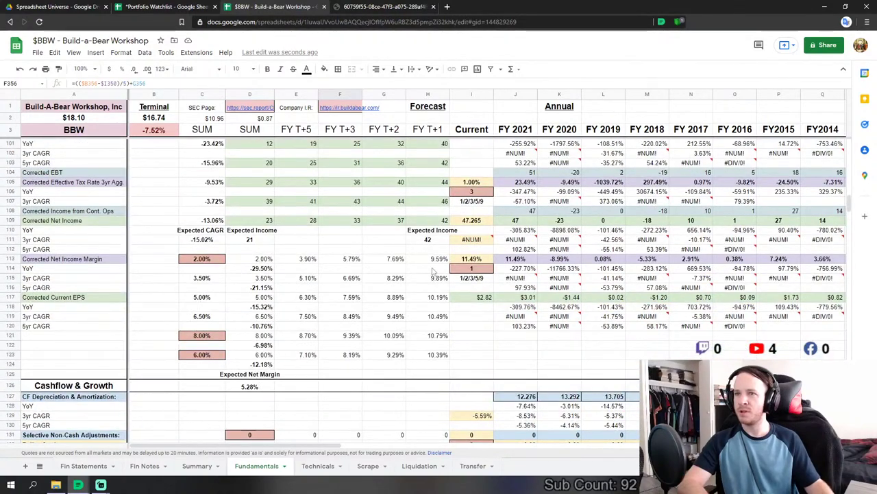
{"action": "scroll", "coordinate": [356, 321], "scroll_direction": "up", "scroll_amount": 18}
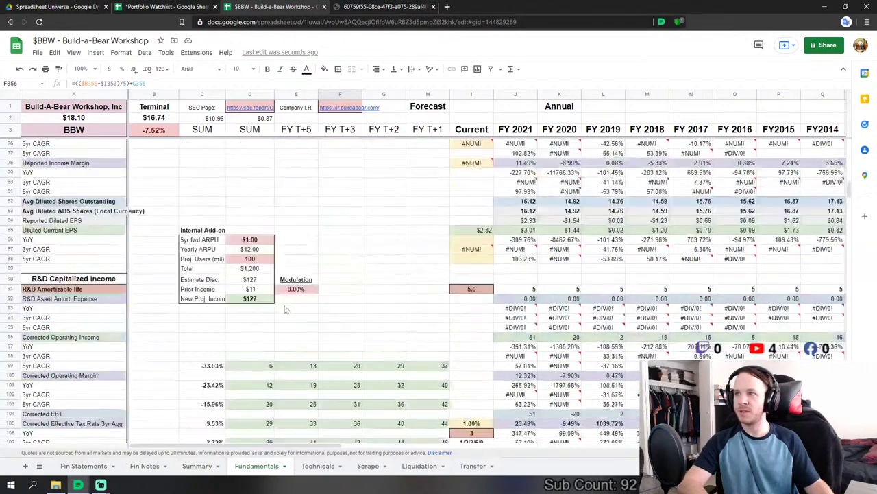
{"action": "scroll", "coordinate": [256, 308], "scroll_direction": "up", "scroll_amount": 4}
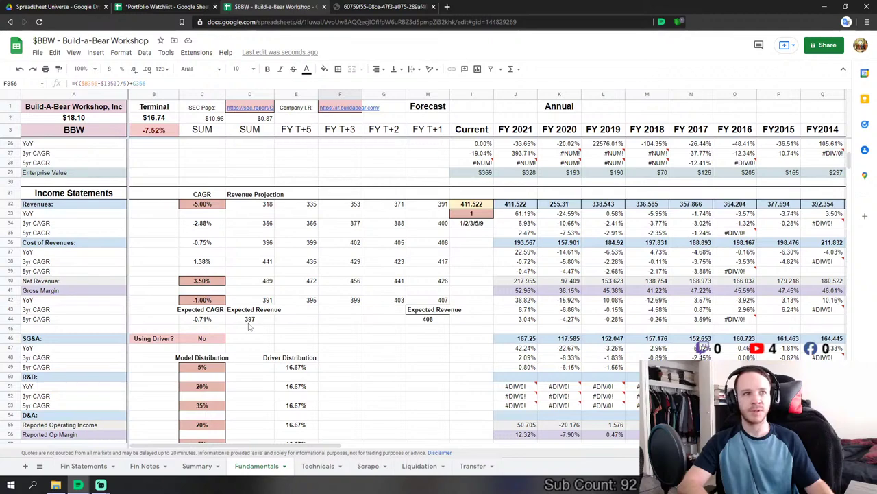
{"action": "scroll", "coordinate": [372, 356], "scroll_direction": "down", "scroll_amount": 3}
{"action": "left_click", "coordinate": [418, 305]}
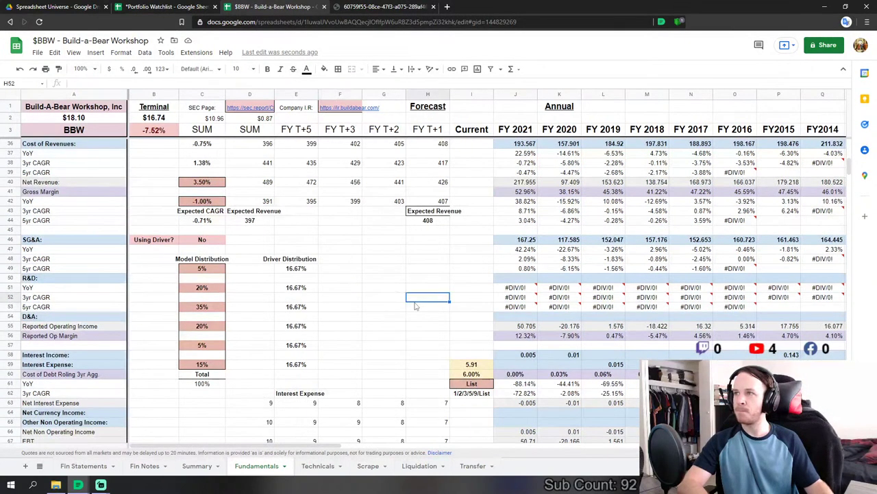
{"action": "scroll", "coordinate": [414, 307], "scroll_direction": "down", "scroll_amount": 2}
{"action": "scroll", "coordinate": [415, 305], "scroll_direction": "down", "scroll_amount": 15}
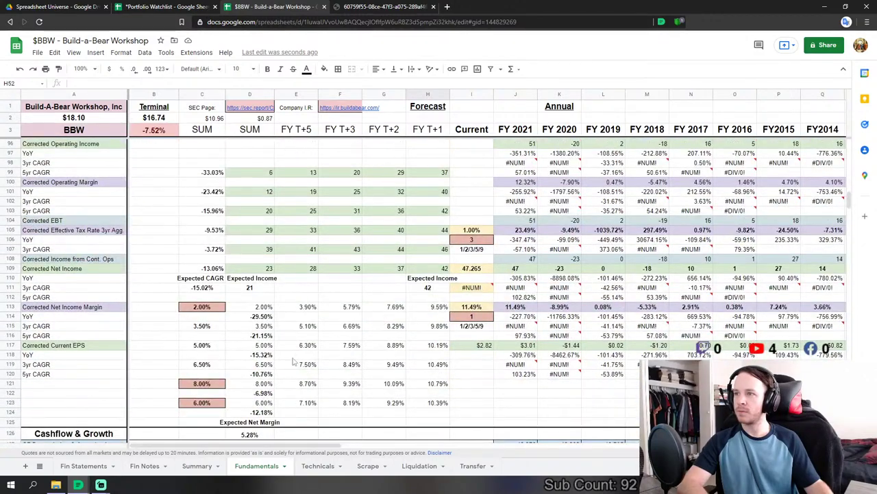
{"action": "scroll", "coordinate": [361, 381], "scroll_direction": "down", "scroll_amount": 6}
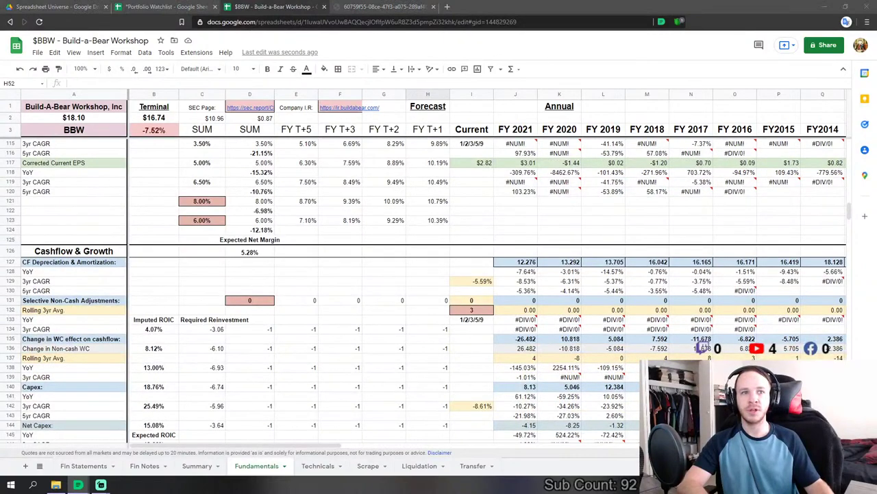
{"action": "left_click_drag", "start_coordinate": [849, 214], "coordinate": [848, 323]}
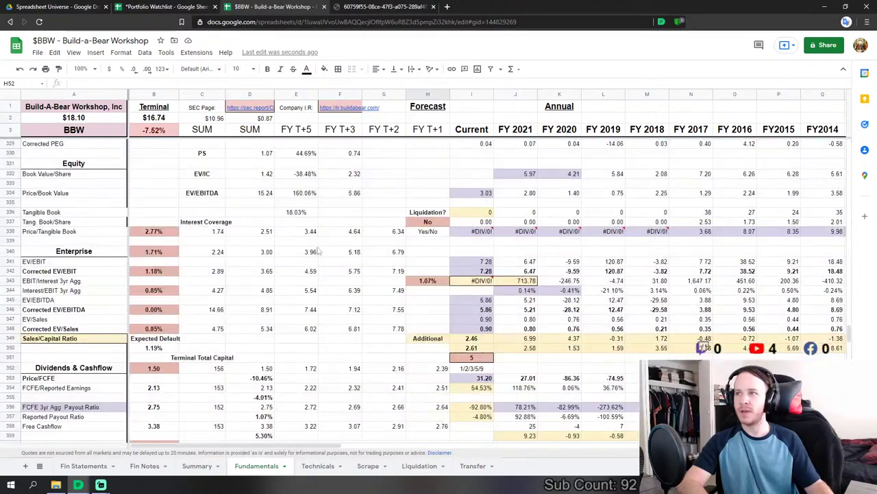
{"action": "scroll", "coordinate": [307, 246], "scroll_direction": "up", "scroll_amount": 10}
{"action": "scroll", "coordinate": [307, 247], "scroll_direction": "up", "scroll_amount": 20}
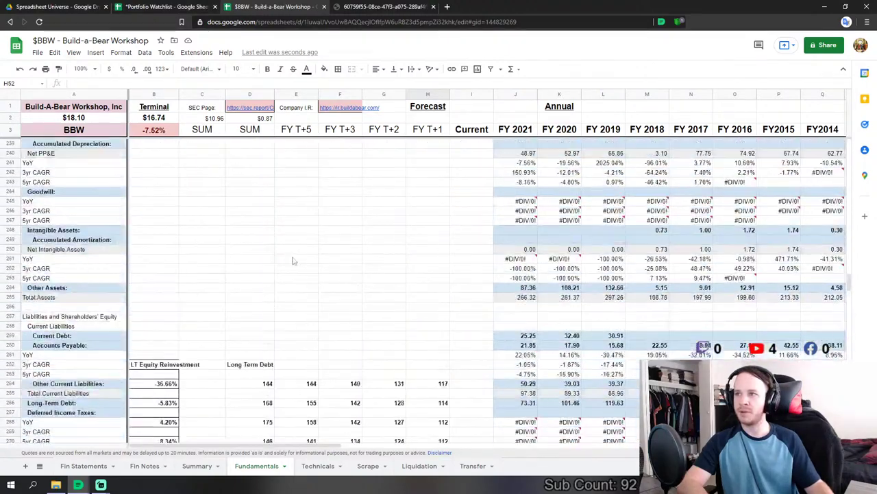
{"action": "left_click", "coordinate": [524, 292]}
{"action": "scroll", "coordinate": [408, 326], "scroll_direction": "down", "scroll_amount": 15}
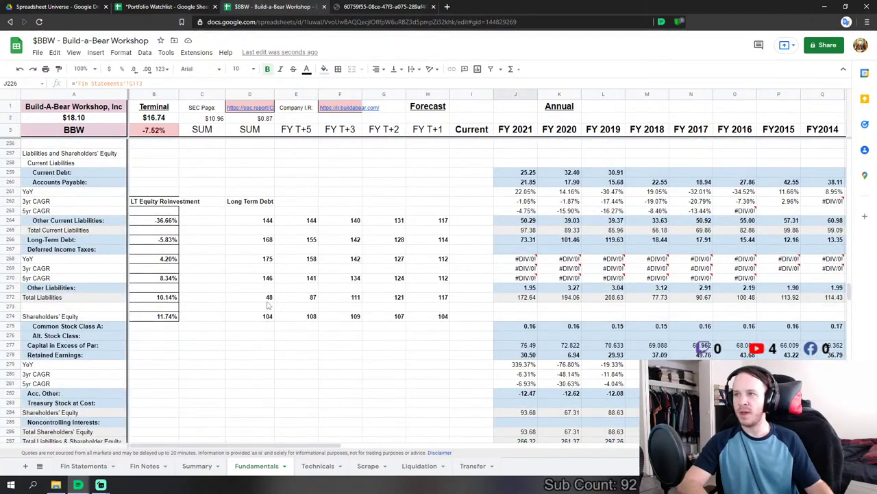
{"action": "left_click", "coordinate": [266, 301]}
{"action": "scroll", "coordinate": [266, 304], "scroll_direction": "down", "scroll_amount": 20}
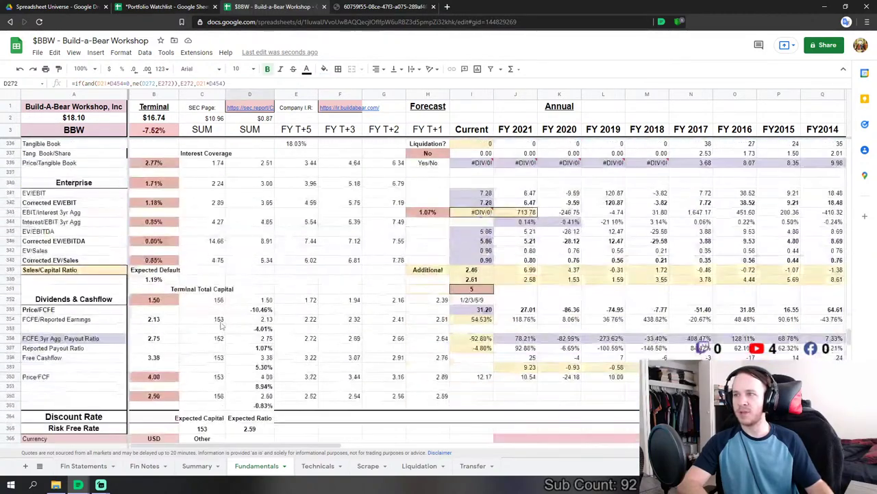
{"action": "left_click", "coordinate": [148, 291]}
{"action": "scroll", "coordinate": [148, 291], "scroll_direction": "up", "scroll_amount": 1}
- Enter 1.33%, 1.71%, 2.77%, 4.86% and 1.18% into B344, B342, B340, B338 and B348
{"action": "left_click", "coordinate": [147, 290]}
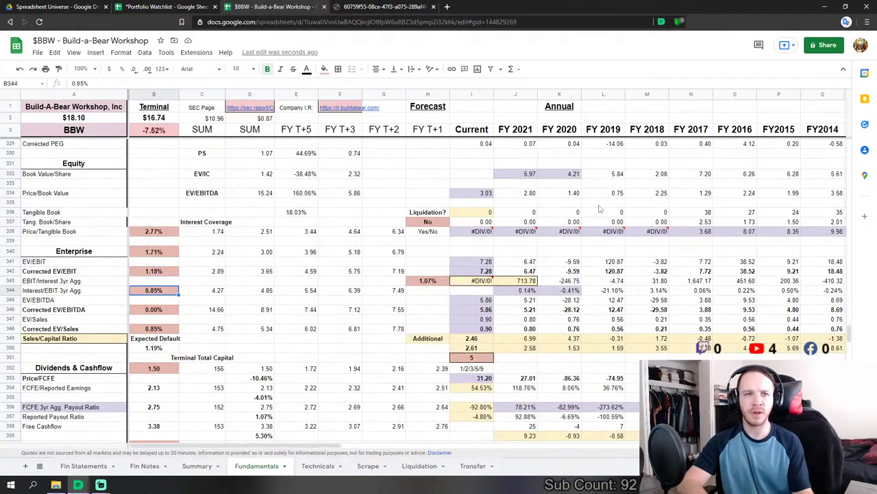
{"action": "type", "text": "1.33%"}
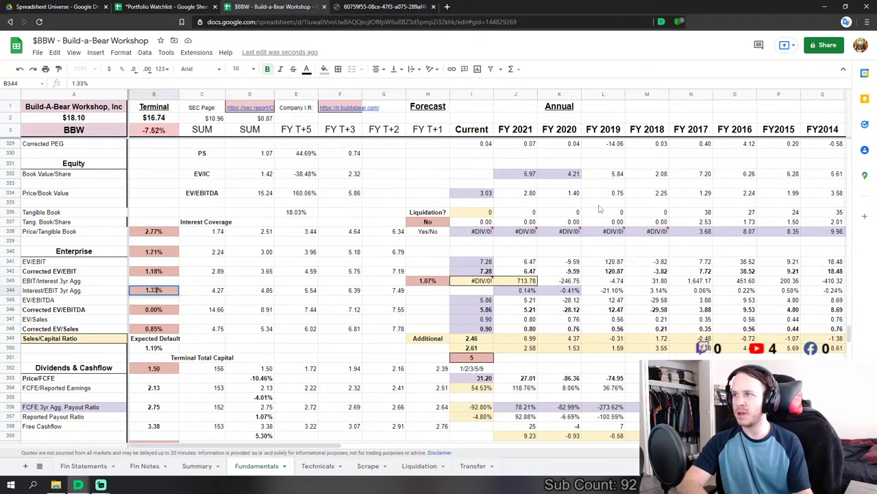
{"action": "key", "text": "Up"}
{"action": "key", "text": "Up"}
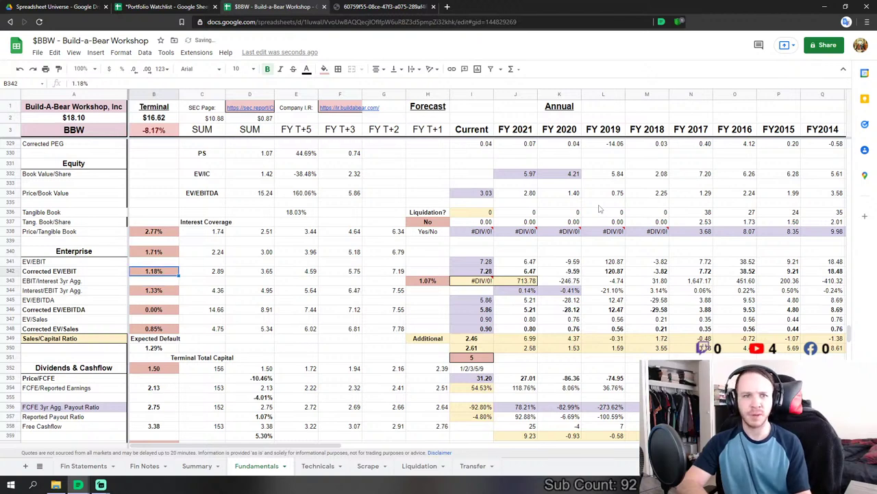
{"action": "type", "text": "1.71%"}
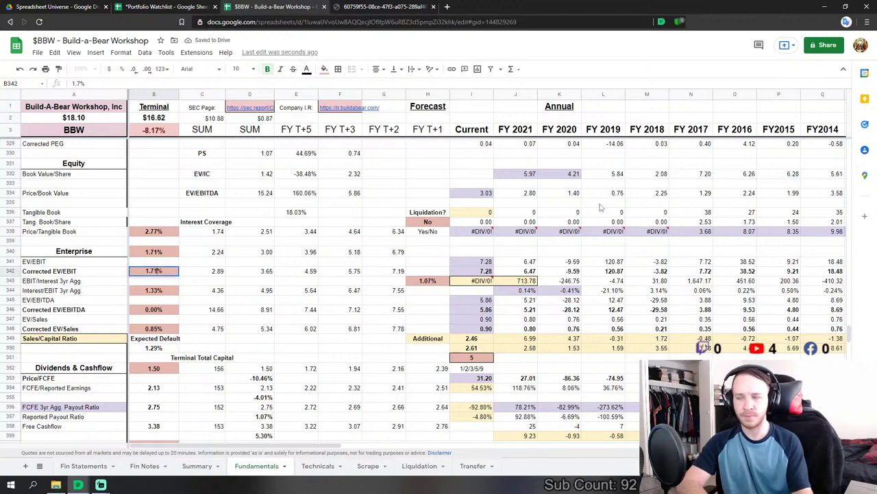
{"action": "key", "text": "Up"}
{"action": "key", "text": "Up"}
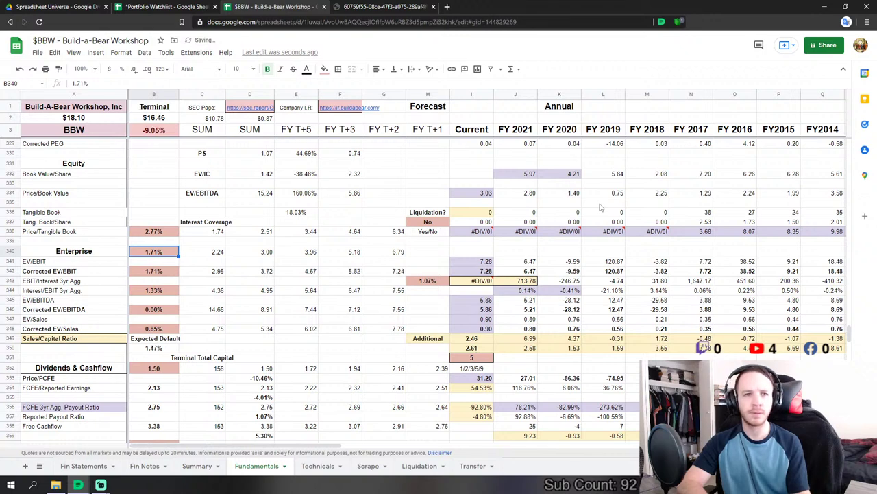
{"action": "type", "text": "2.77%"}
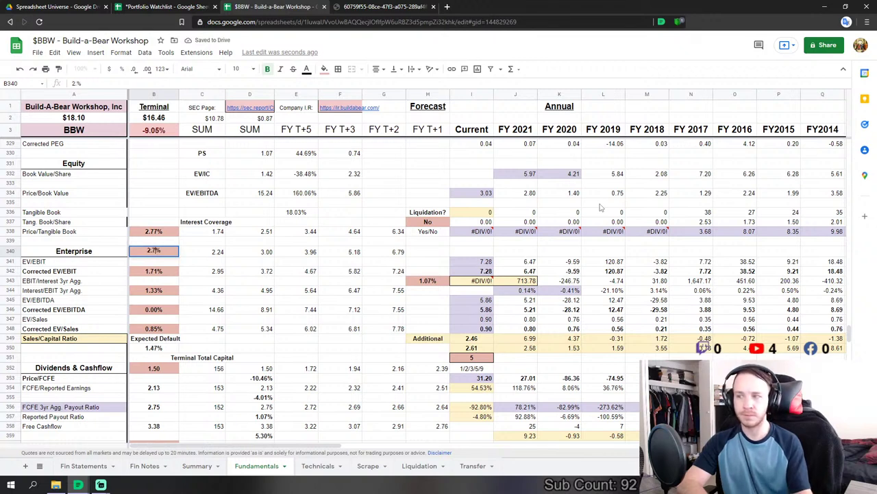
{"action": "key", "text": "Up"}
{"action": "key", "text": "Up"}
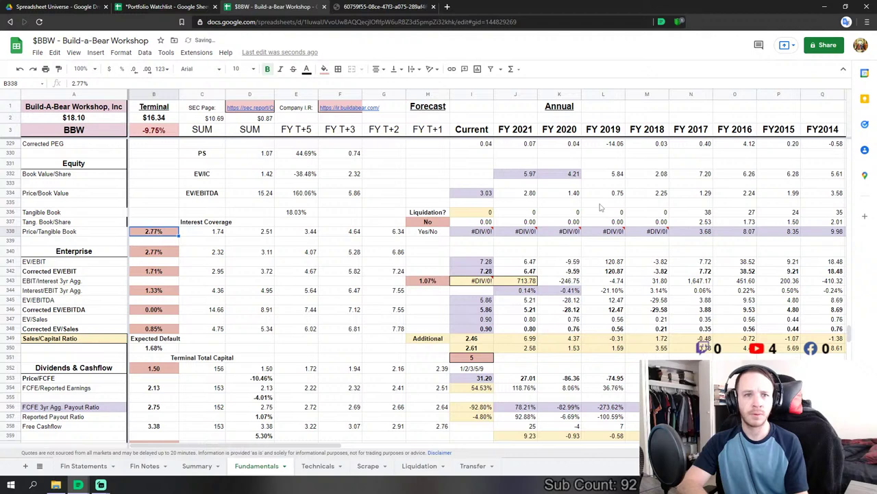
{"action": "type", "text": "4.86%"}
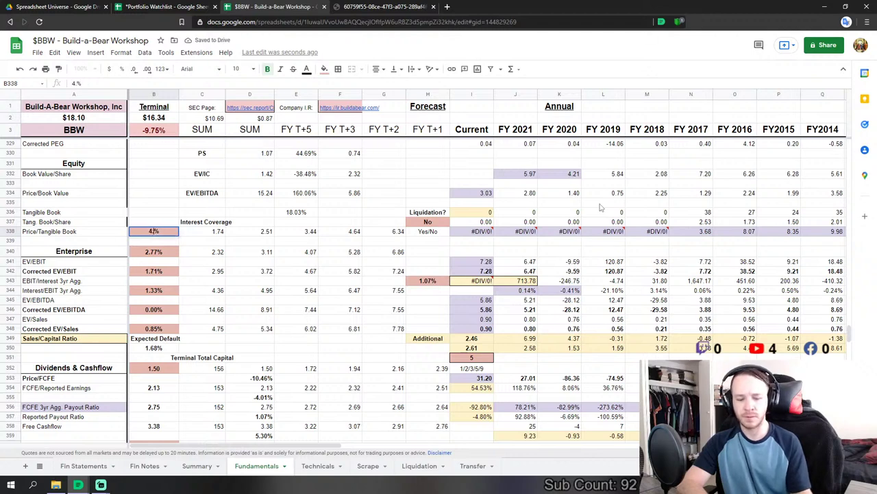
{"action": "key", "text": "Down"}
{"action": "key", "text": "Down"}
{"action": "key", "text": "Down"}
{"action": "key", "text": "Down"}
{"action": "key", "text": "Down"}
{"action": "key", "text": "Down"}
{"action": "key", "text": "Down"}
{"action": "key", "text": "Down"}
{"action": "key", "text": "Down"}
{"action": "key", "text": "Down"}
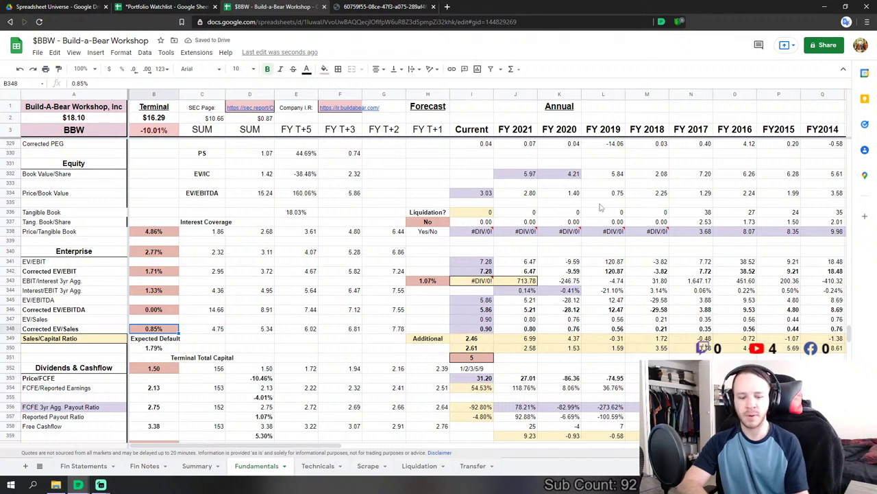
{"action": "type", "text": "1.18%"}
{"action": "key", "text": "Return"}
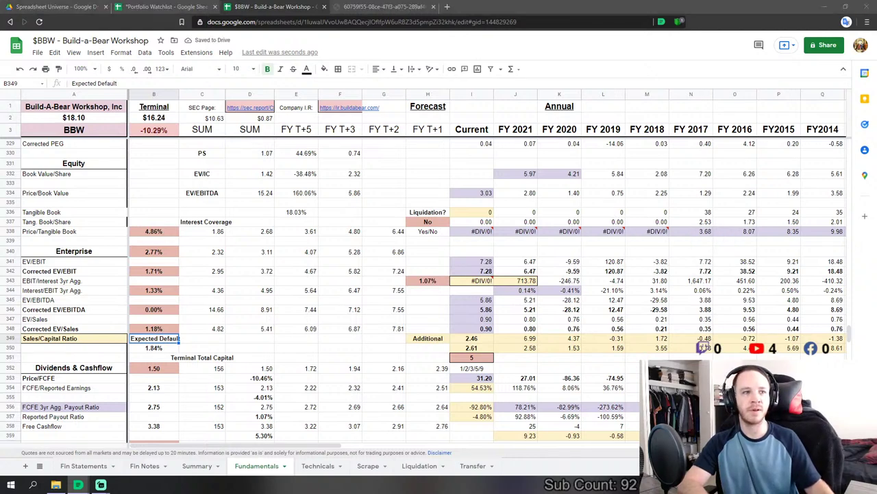
- Set the H343 rate to 0.69% and switch to the Fin Notes sheet
{"action": "left_click", "coordinate": [243, 361]}
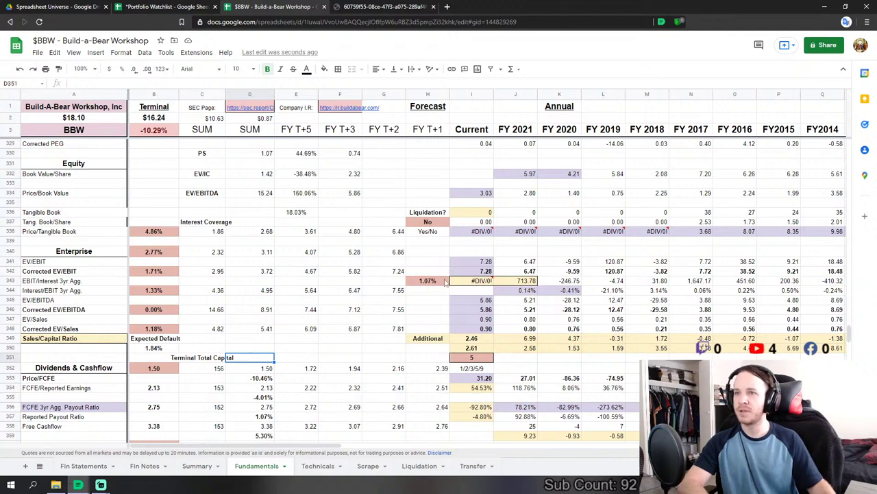
{"action": "left_click", "coordinate": [426, 284]}
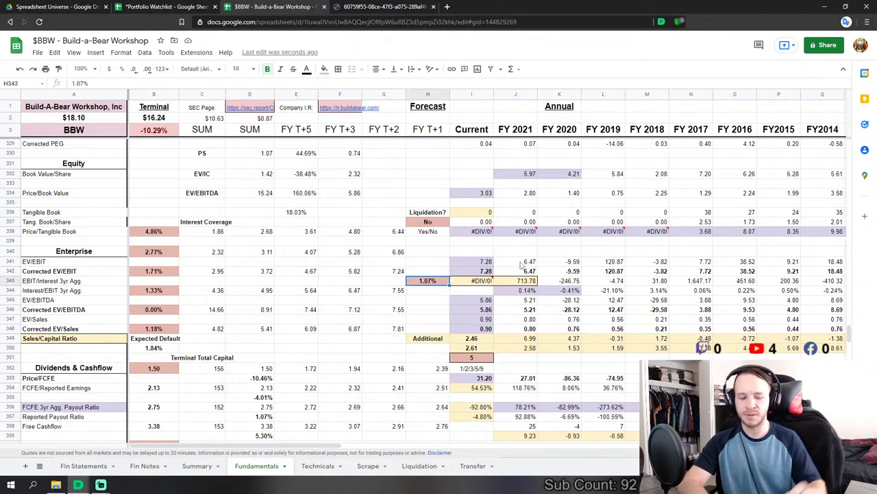
{"action": "type", "text": "0"}
{"action": "type", "text": ".69"}
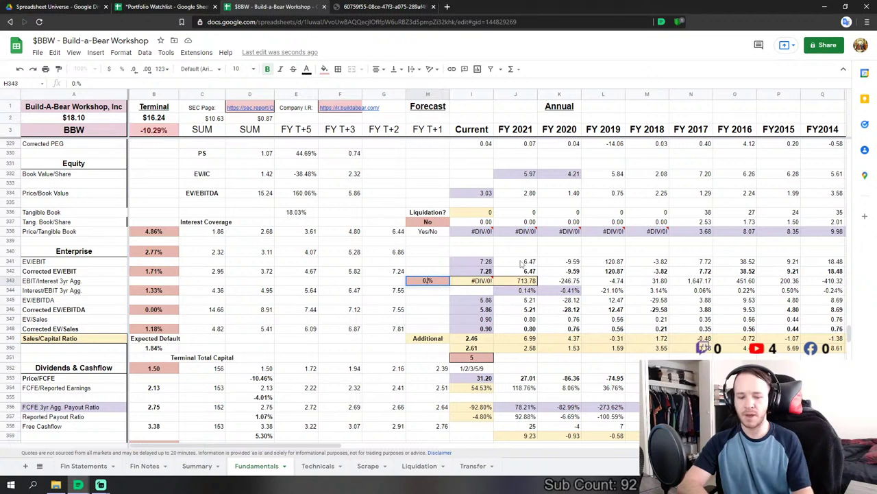
{"action": "key", "text": "Return"}
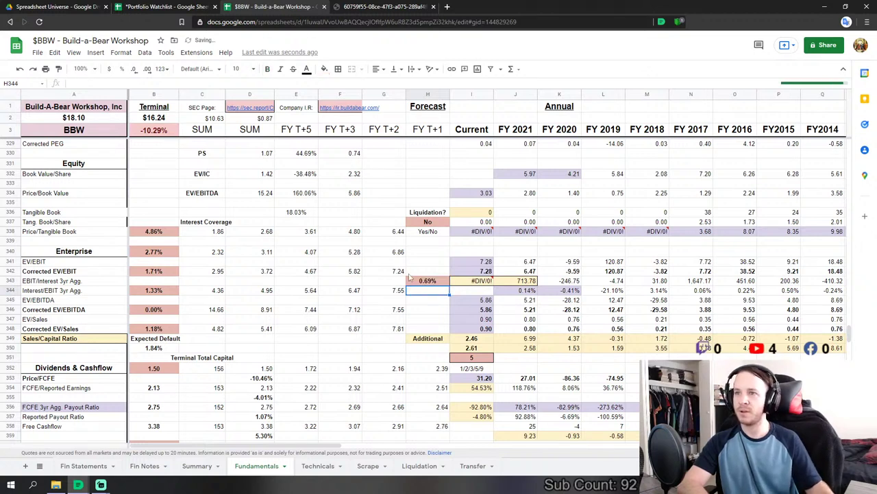
{"action": "left_click", "coordinate": [395, 213]}
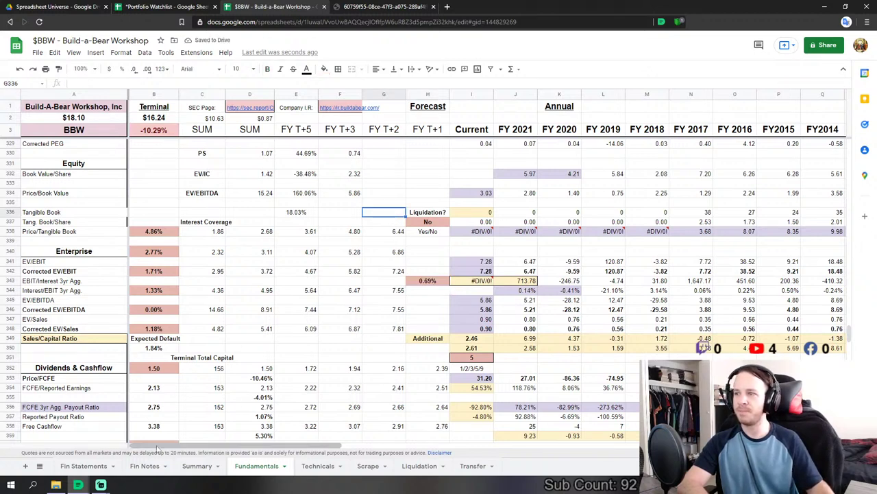
{"action": "left_click", "coordinate": [136, 469]}
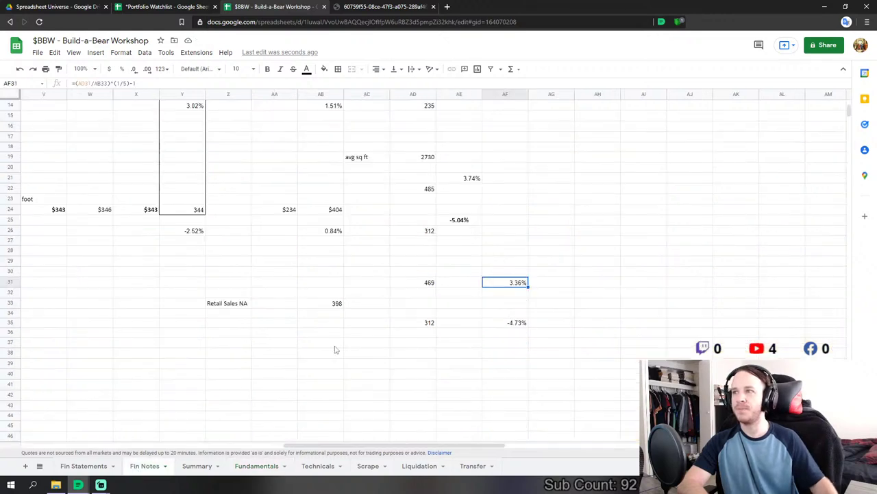
- On Summary, trace the Discount Rate, Sales/Capital, 0.69% Default Risk, $47 Profit and $18.10 Present Value
{"action": "left_click", "coordinate": [192, 467]}
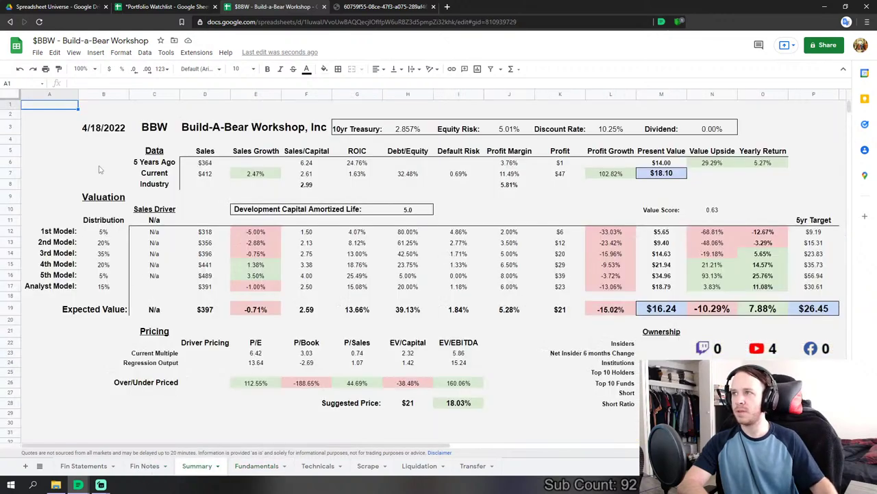
{"action": "left_click_drag", "start_coordinate": [57, 109], "coordinate": [823, 424]}
{"action": "left_click", "coordinate": [763, 403]}
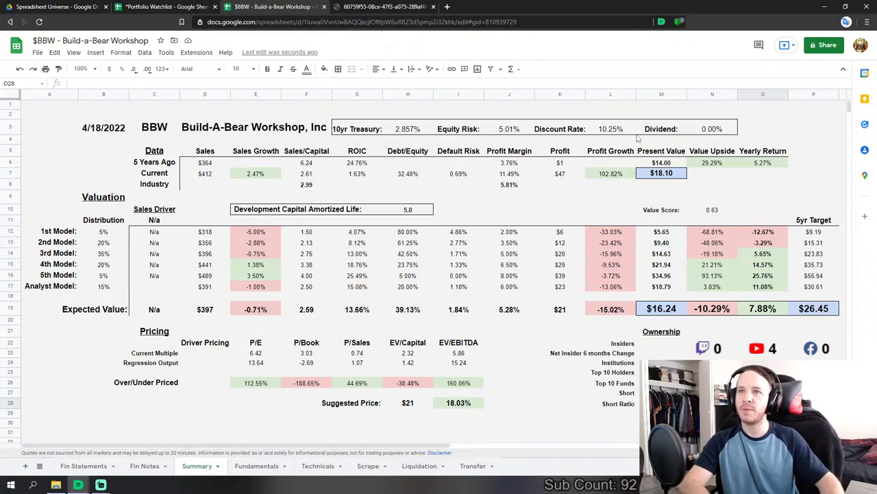
{"action": "left_click", "coordinate": [611, 130]}
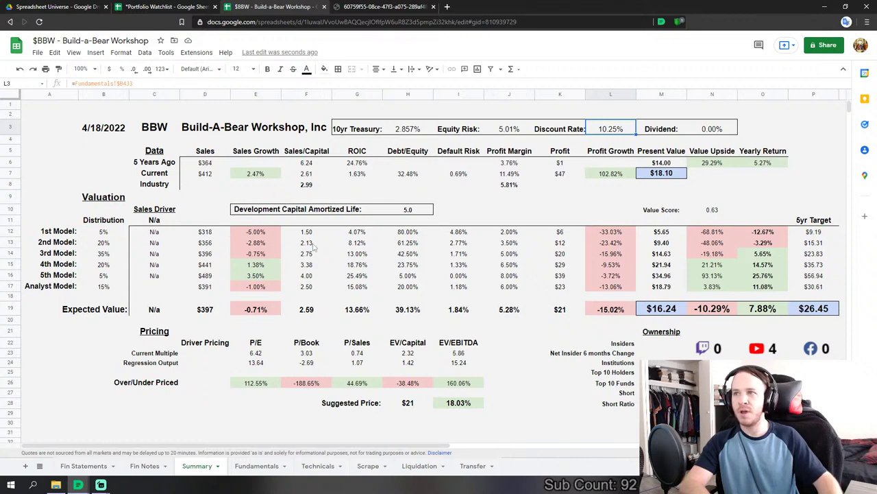
{"action": "left_click", "coordinate": [307, 175]}
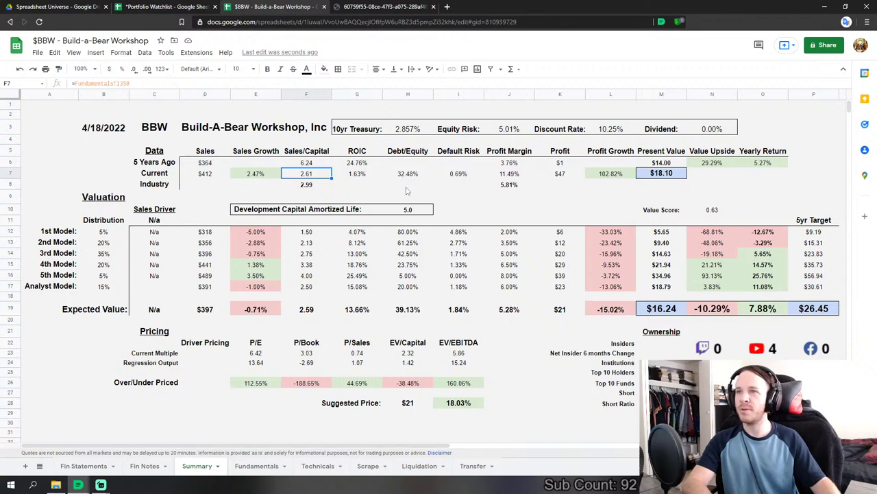
{"action": "left_click", "coordinate": [459, 176]}
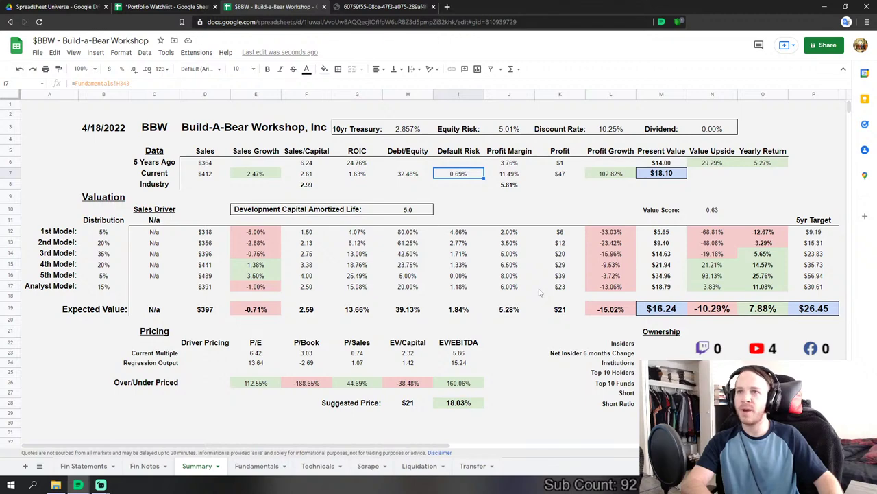
{"action": "left_click", "coordinate": [562, 177]}
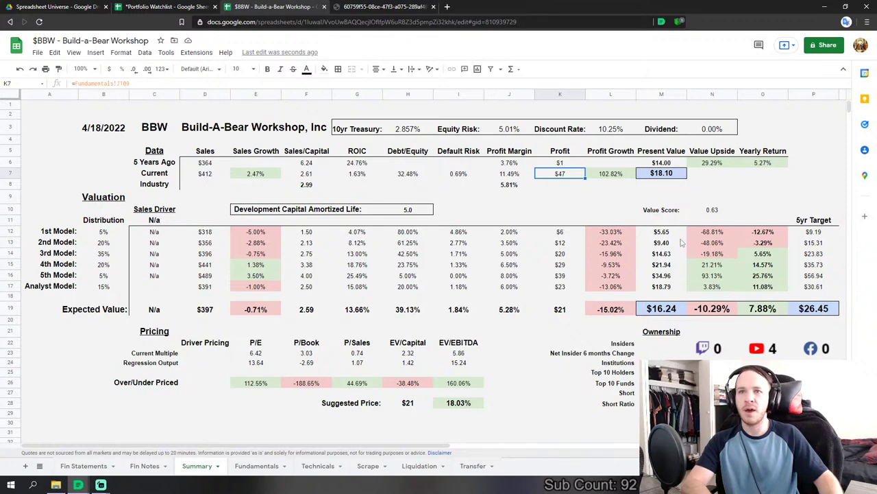
{"action": "left_click", "coordinate": [666, 174]}
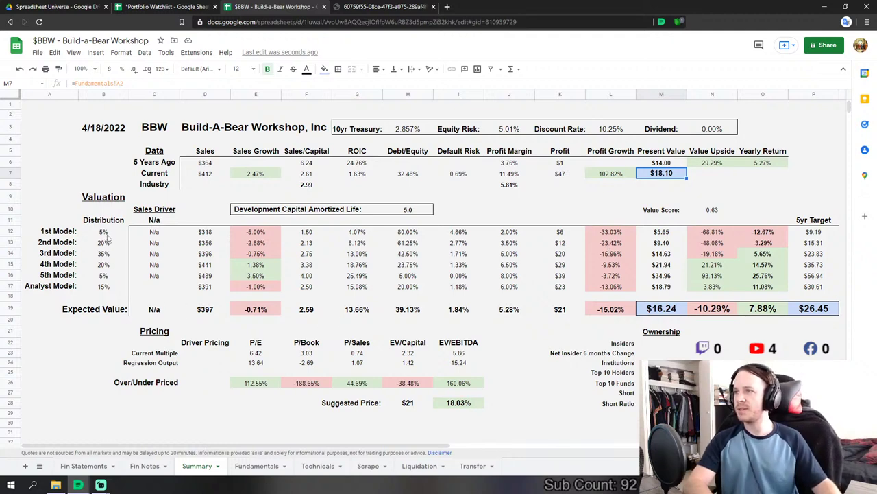
{"action": "left_click_drag", "start_coordinate": [103, 232], "coordinate": [108, 288]}
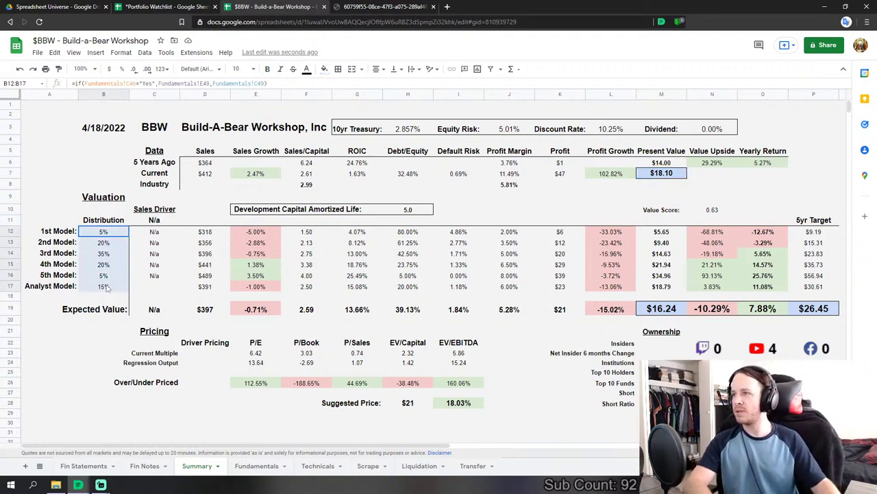
{"action": "left_click", "coordinate": [209, 233]}
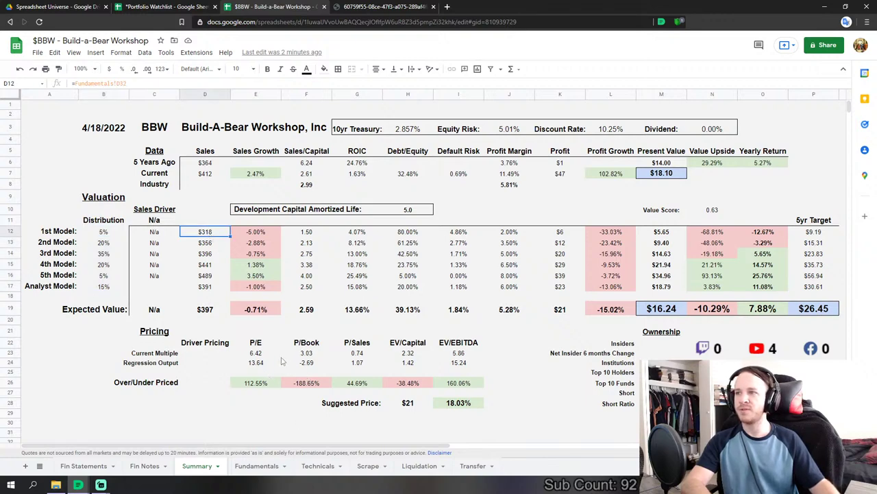
{"action": "left_click", "coordinate": [210, 277]}
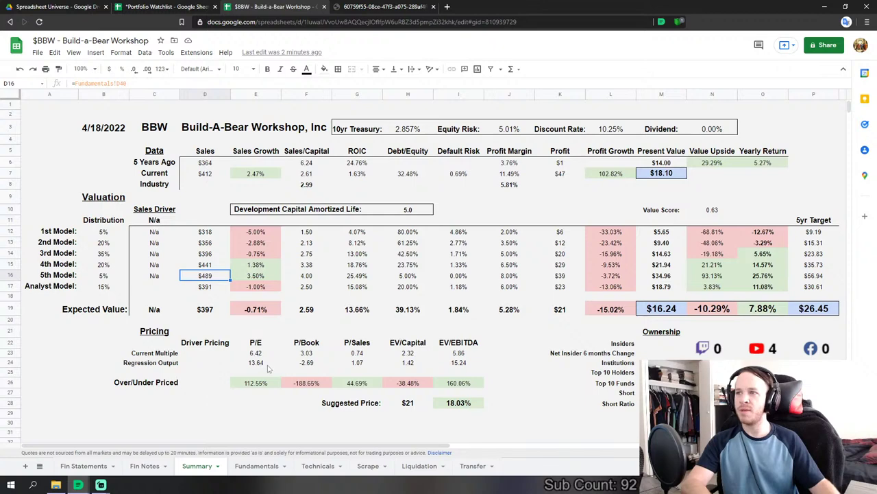
{"action": "left_click", "coordinate": [209, 310]}
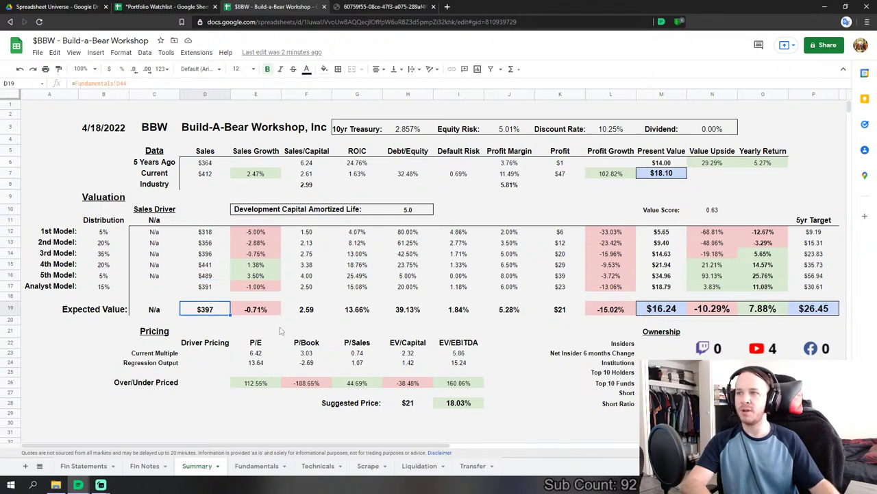
{"action": "left_click", "coordinate": [256, 235]}
{"action": "left_click", "coordinate": [256, 277]}
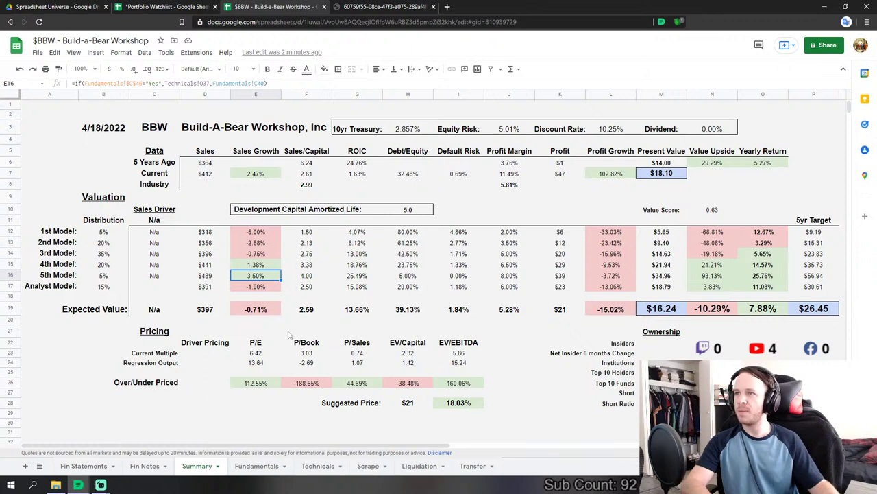
{"action": "left_click", "coordinate": [240, 310]}
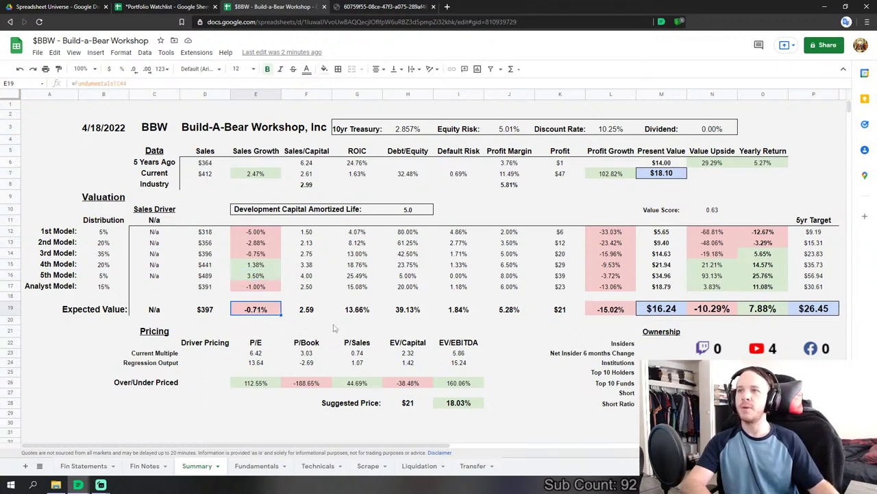
{"action": "left_click", "coordinate": [303, 310]}
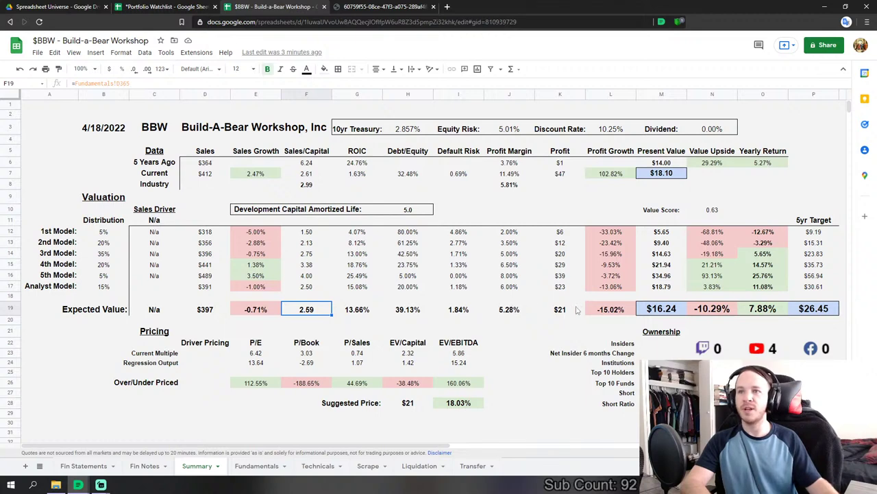
{"action": "left_click", "coordinate": [562, 277]}
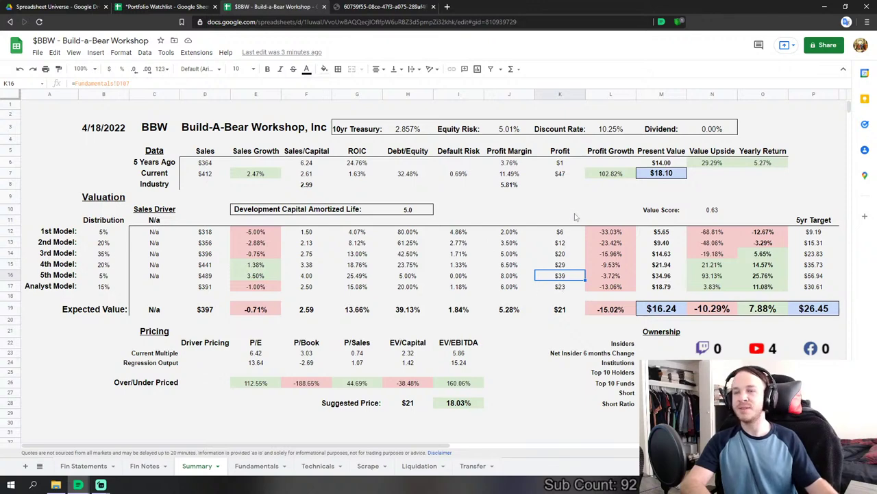
{"action": "left_click", "coordinate": [559, 176]}
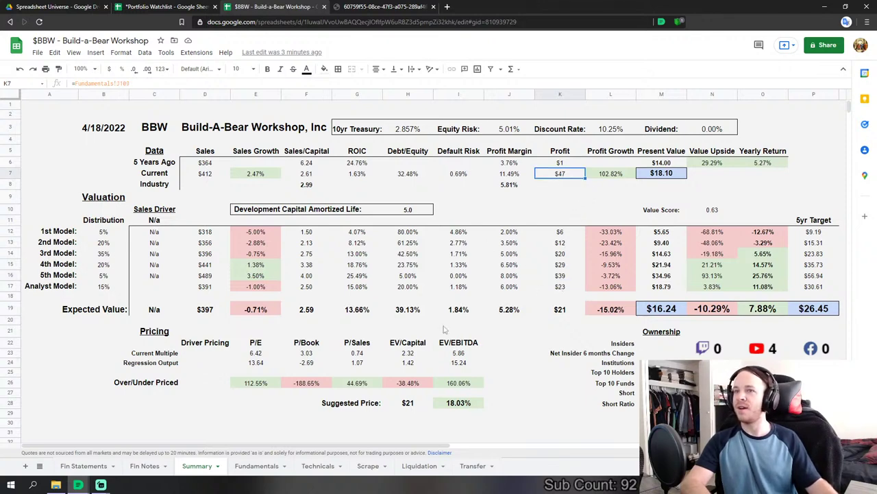
{"action": "left_click", "coordinate": [562, 277]}
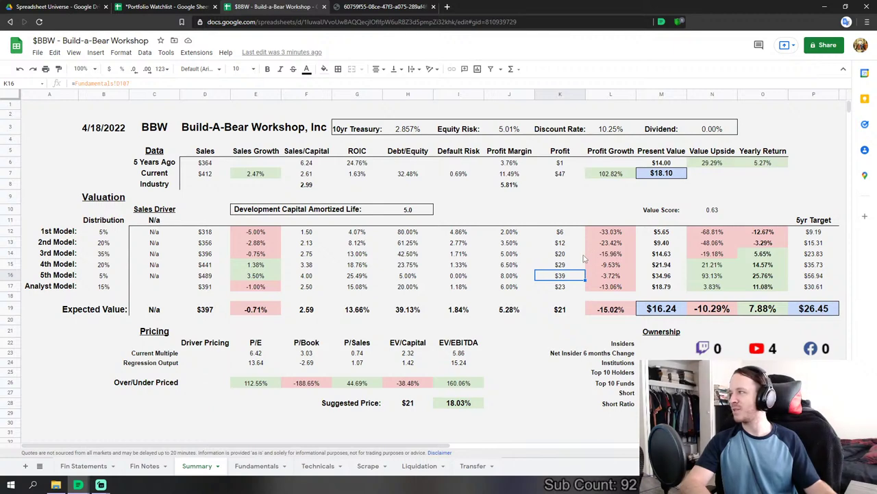
{"action": "left_click", "coordinate": [665, 277]}
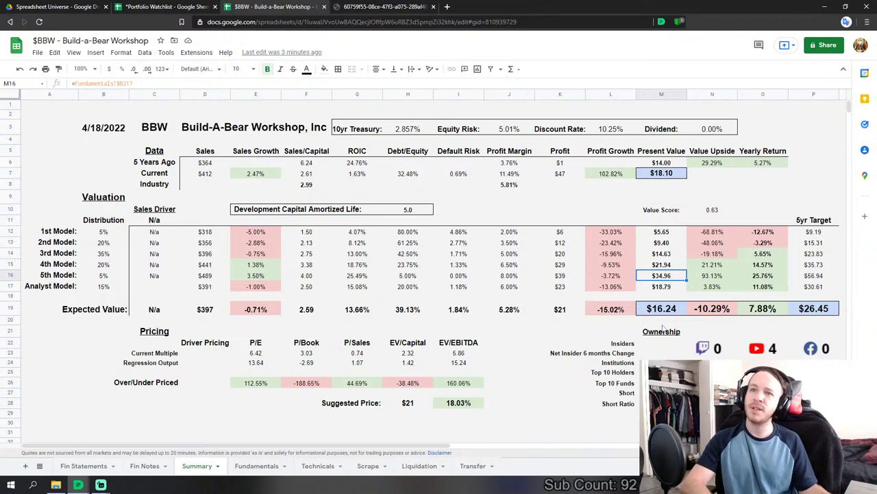
{"action": "left_click", "coordinate": [623, 130]}
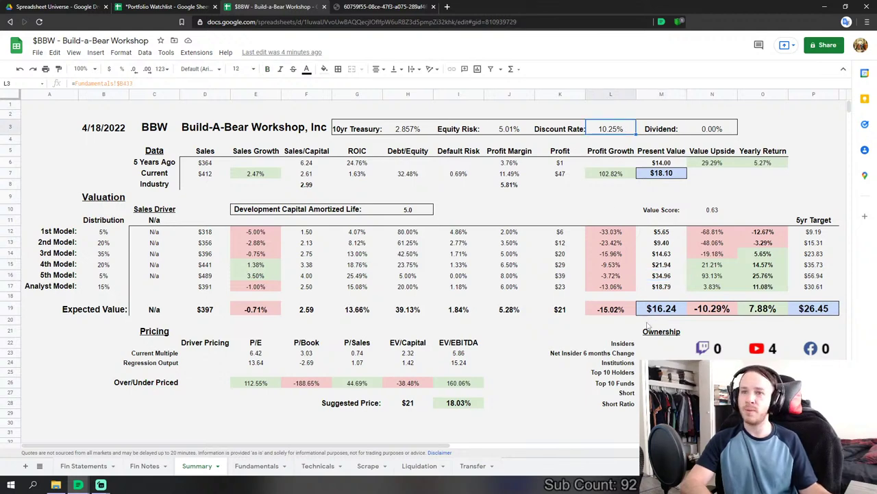
{"action": "left_click", "coordinate": [670, 312]}
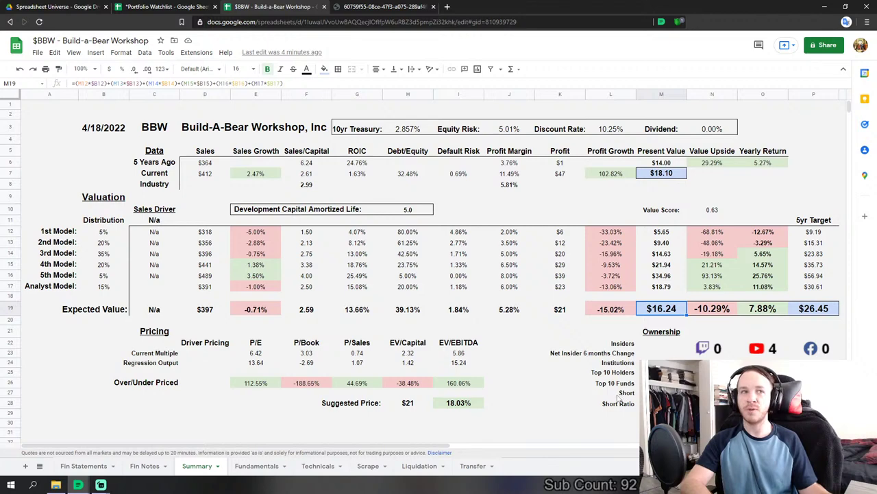
{"action": "left_click", "coordinate": [710, 312]}
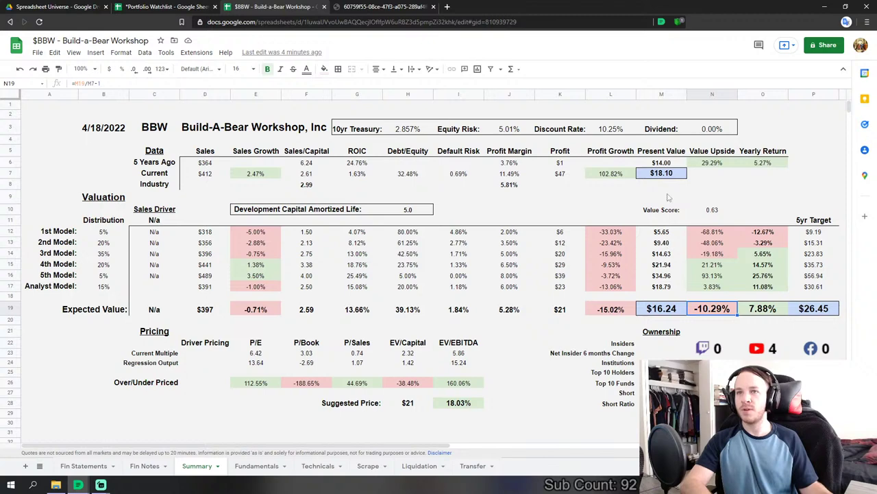
{"action": "left_click", "coordinate": [817, 233]}
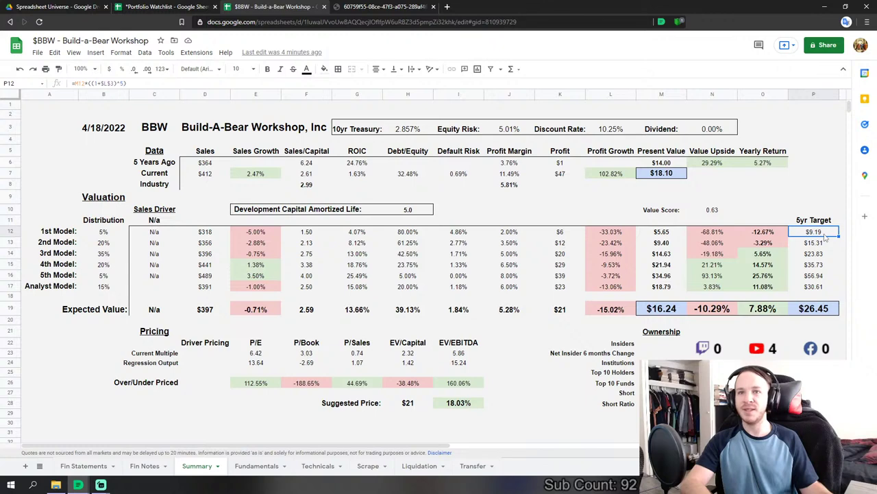
{"action": "left_click", "coordinate": [816, 279]}
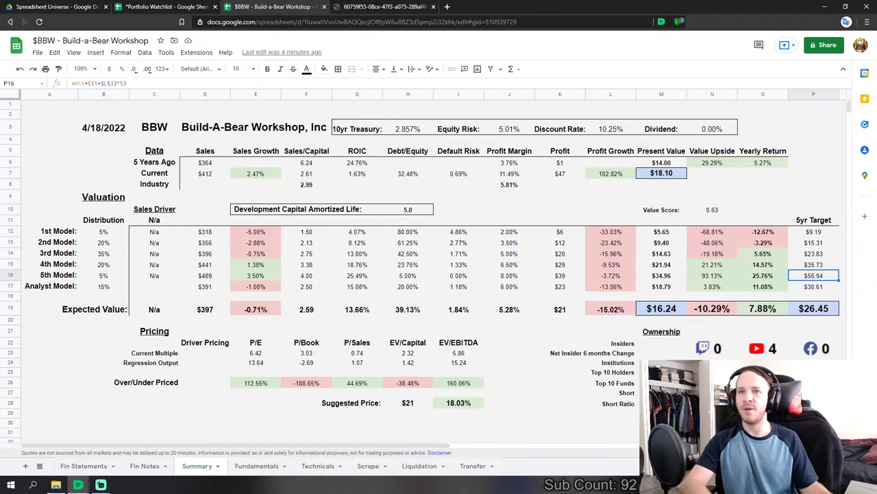
{"action": "left_click", "coordinate": [813, 311]}
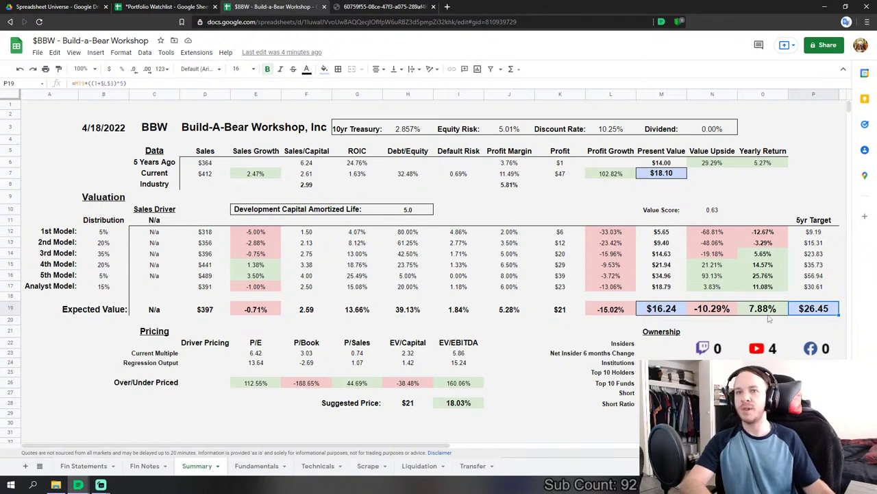
{"action": "left_click", "coordinate": [759, 310]}
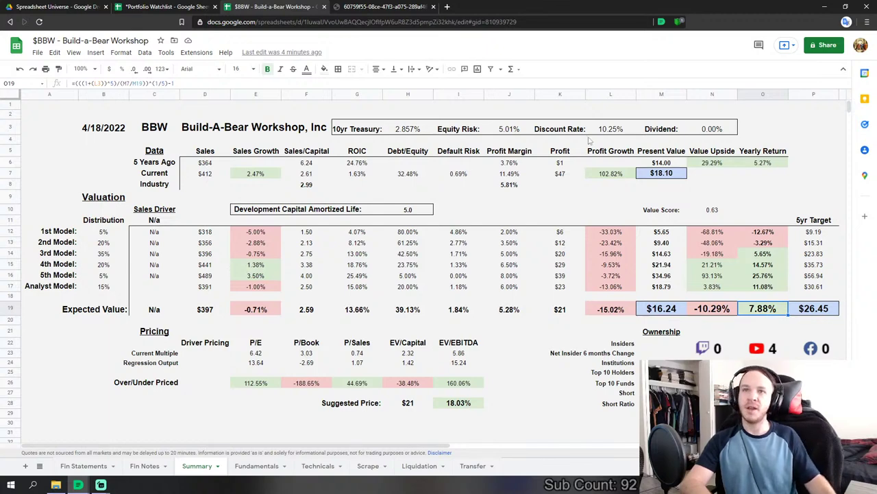
- Inspect the Discount Rate, $16.24 expected value, yearly return and Suggested Price, then open Portfolio Watchlist
{"action": "left_click_drag", "start_coordinate": [565, 134], "coordinate": [620, 134]}
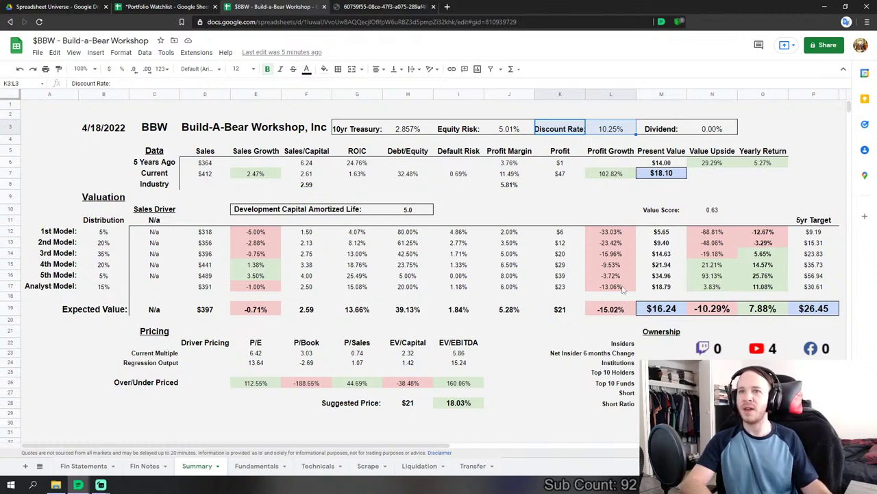
{"action": "left_click", "coordinate": [664, 313]}
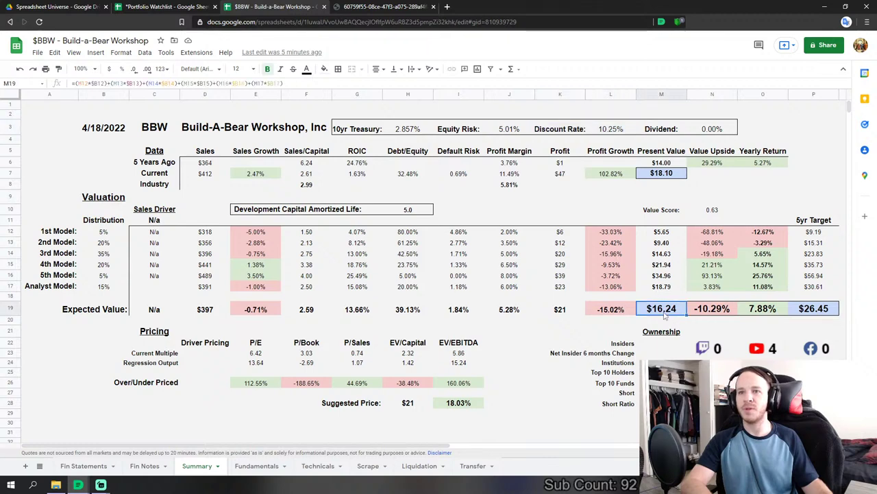
{"action": "left_click", "coordinate": [817, 313], "text": "shift"}
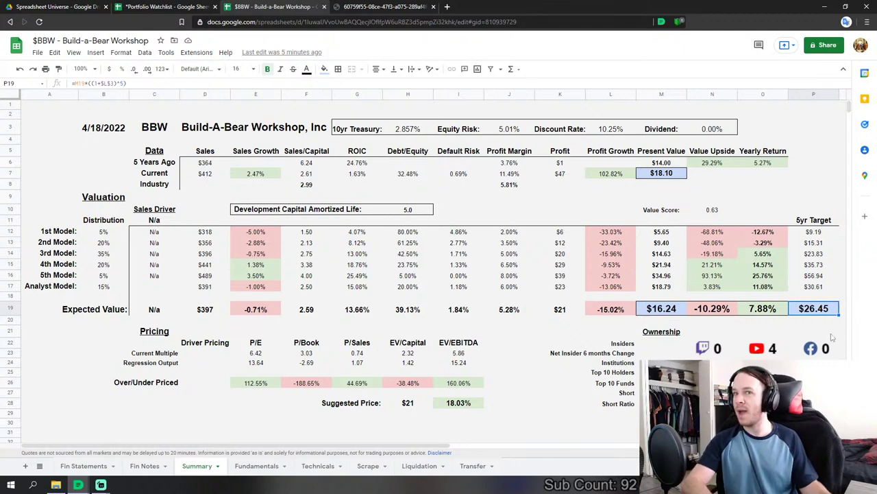
{"action": "left_click", "coordinate": [752, 314]}
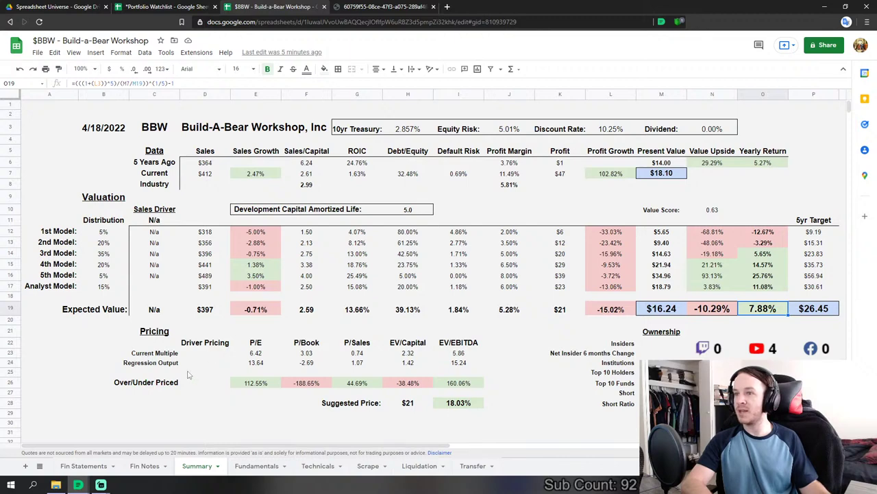
{"action": "left_click", "coordinate": [410, 403]}
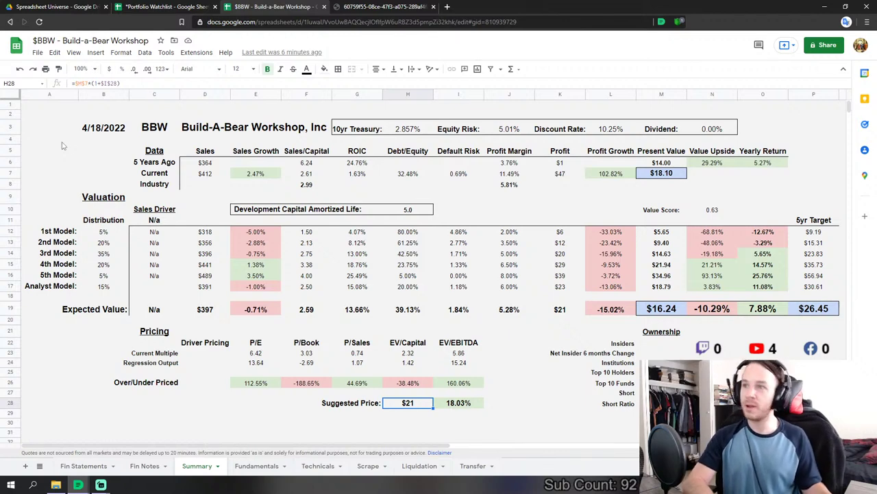
{"action": "left_click", "coordinate": [176, 6]}
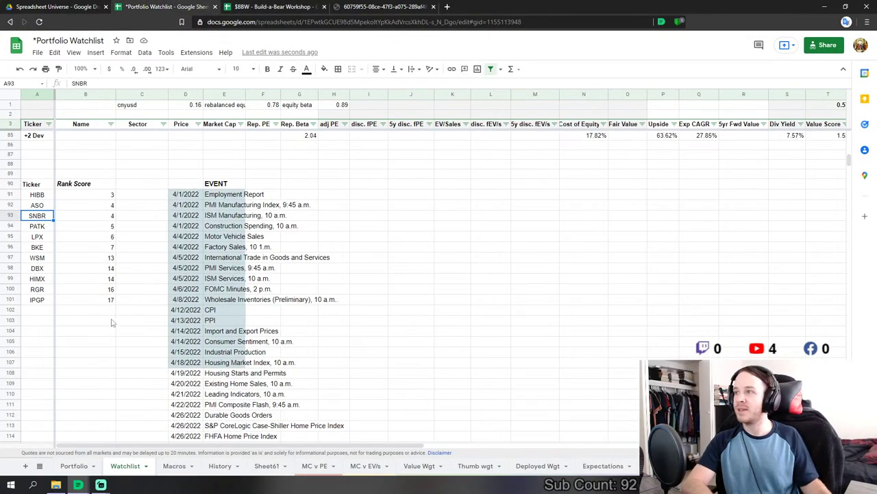
{"action": "scroll", "coordinate": [100, 318], "scroll_direction": "down", "scroll_amount": 2}
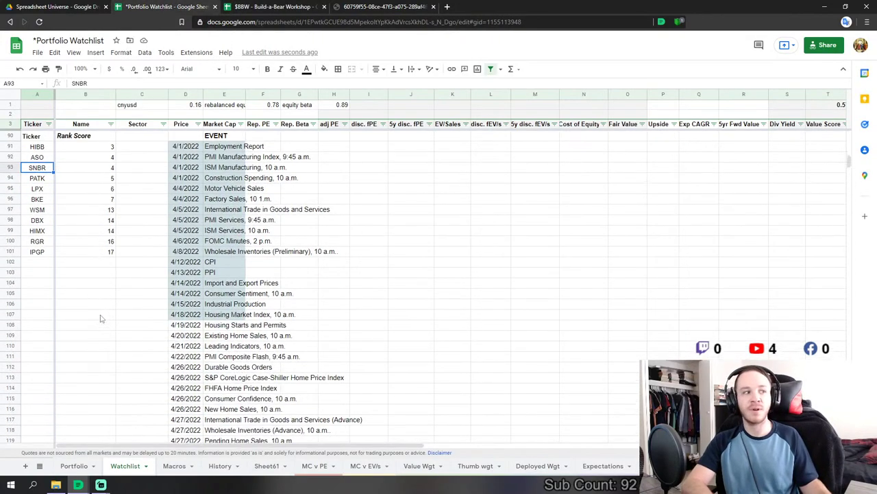
{"action": "scroll", "coordinate": [101, 318], "scroll_direction": "down", "scroll_amount": 3}
{"action": "scroll", "coordinate": [101, 318], "scroll_direction": "up", "scroll_amount": 5}
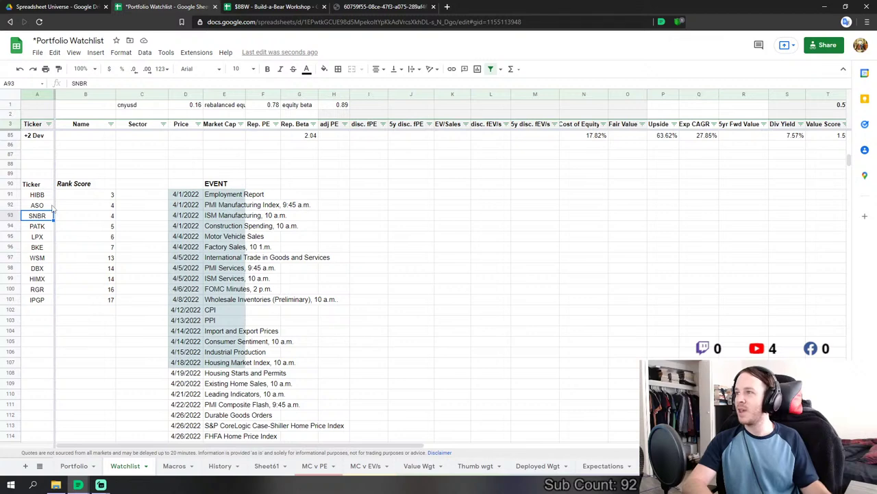
{"action": "left_click_drag", "start_coordinate": [41, 197], "coordinate": [93, 201]}
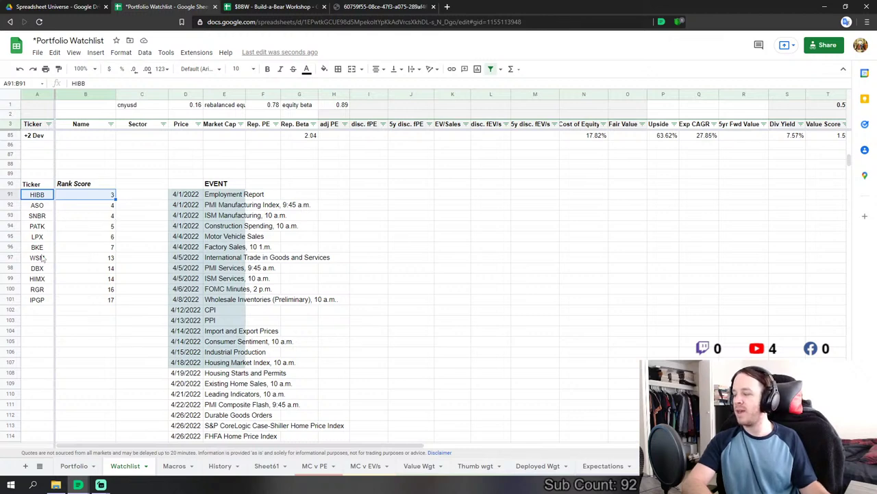
{"action": "left_click_drag", "start_coordinate": [38, 205], "coordinate": [86, 302]}
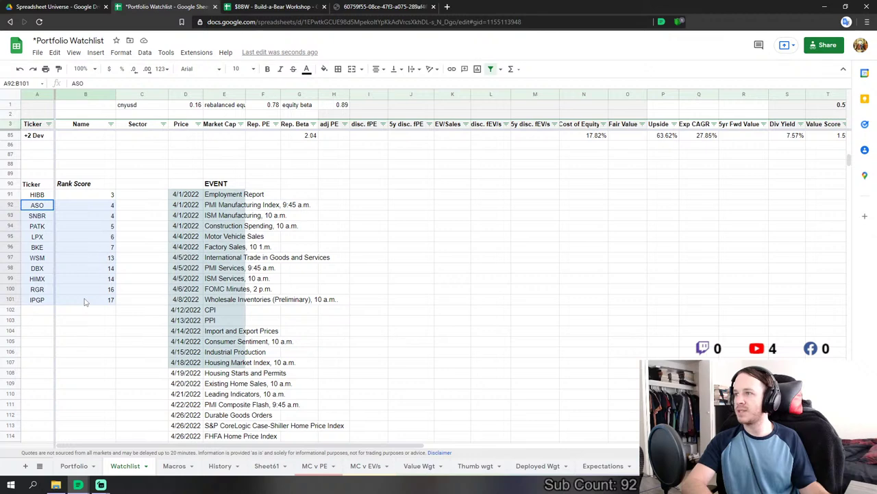
{"action": "left_click", "coordinate": [137, 265]}
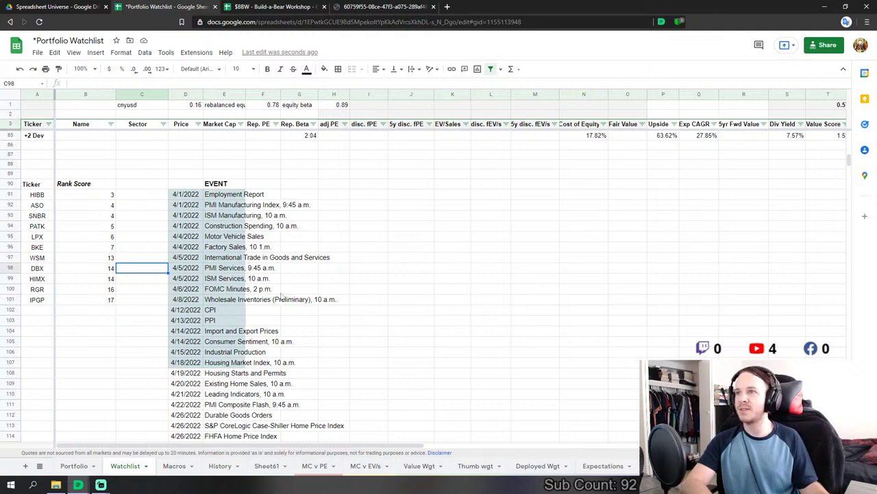
{"action": "scroll", "coordinate": [321, 333], "scroll_direction": "down", "scroll_amount": 2}
{"action": "scroll", "coordinate": [321, 332], "scroll_direction": "up", "scroll_amount": 2}
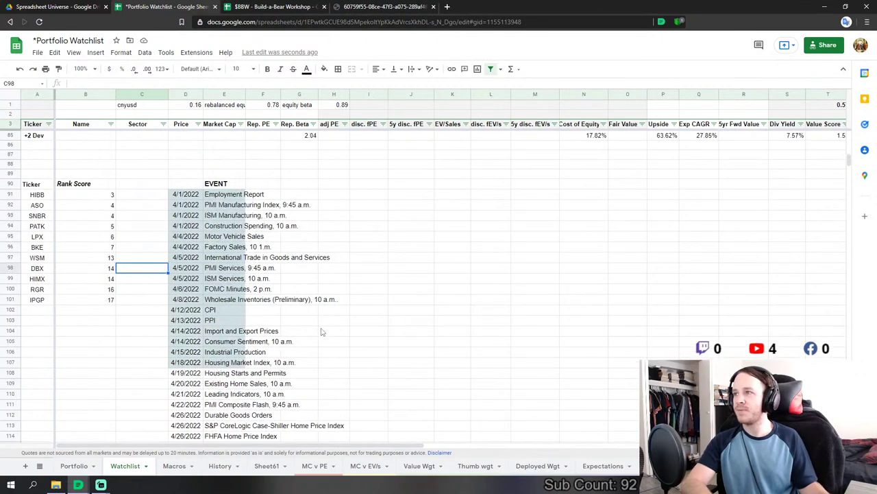